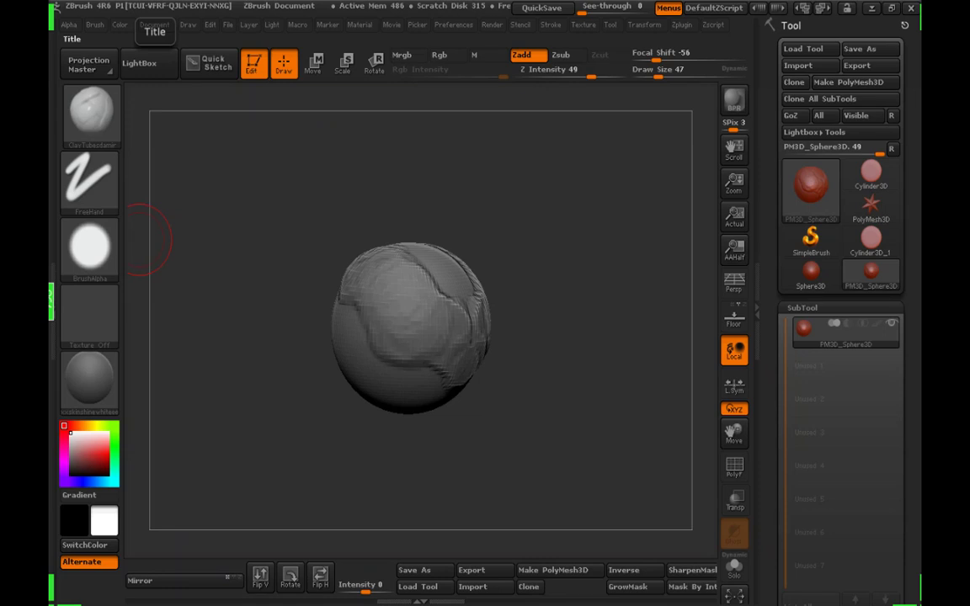
# Switch to the Chrome image search and change the query from the sea turtle belly search to "turtle"
pyautogui.hotkey('alt', 'Tab')
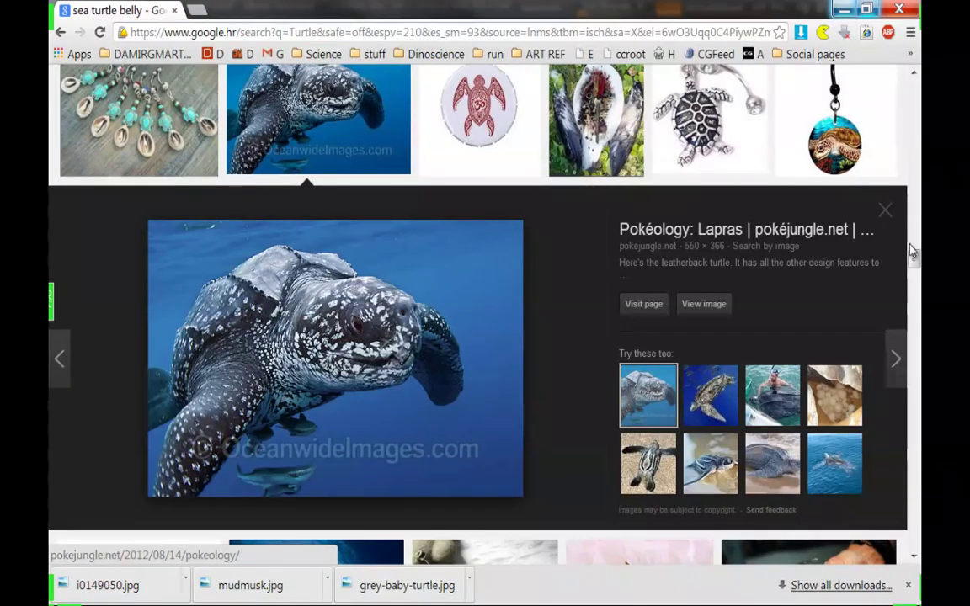
pyautogui.moveTo(914, 259); pyautogui.dragTo(913, 89)
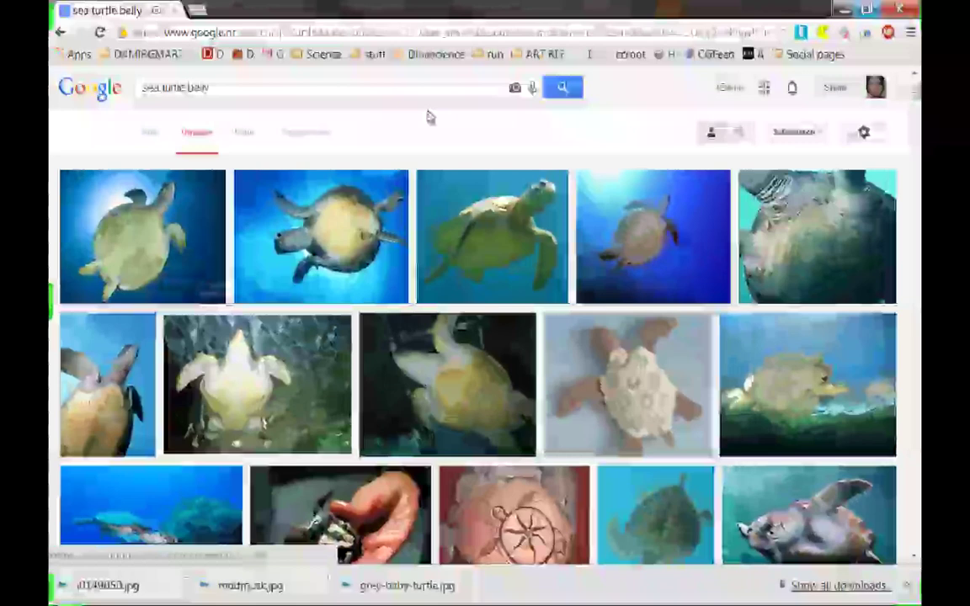
pyautogui.doubleClick(198, 88)
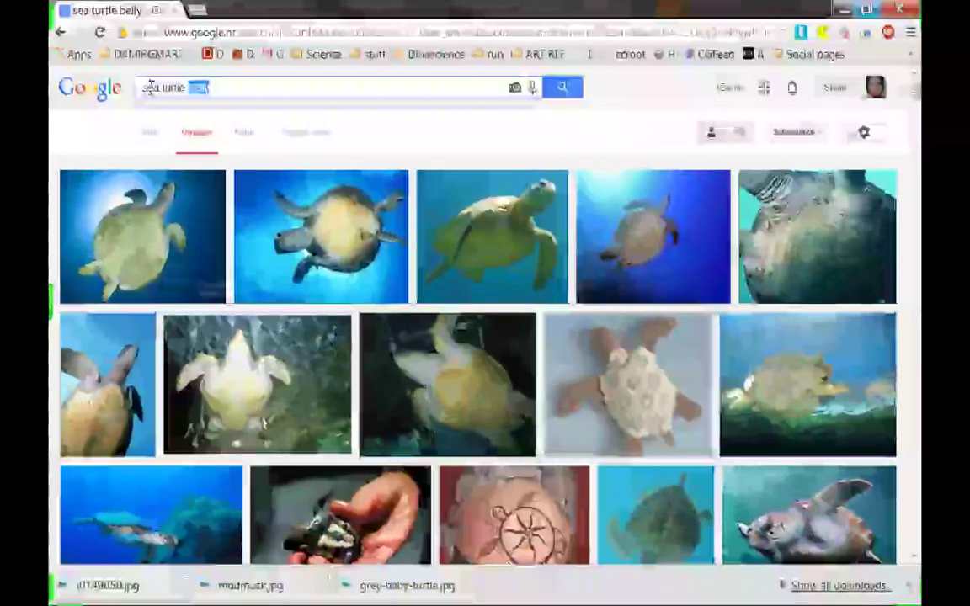
pyautogui.moveTo(163, 88); pyautogui.dragTo(84, 94)
pyautogui.press('BackSpace')
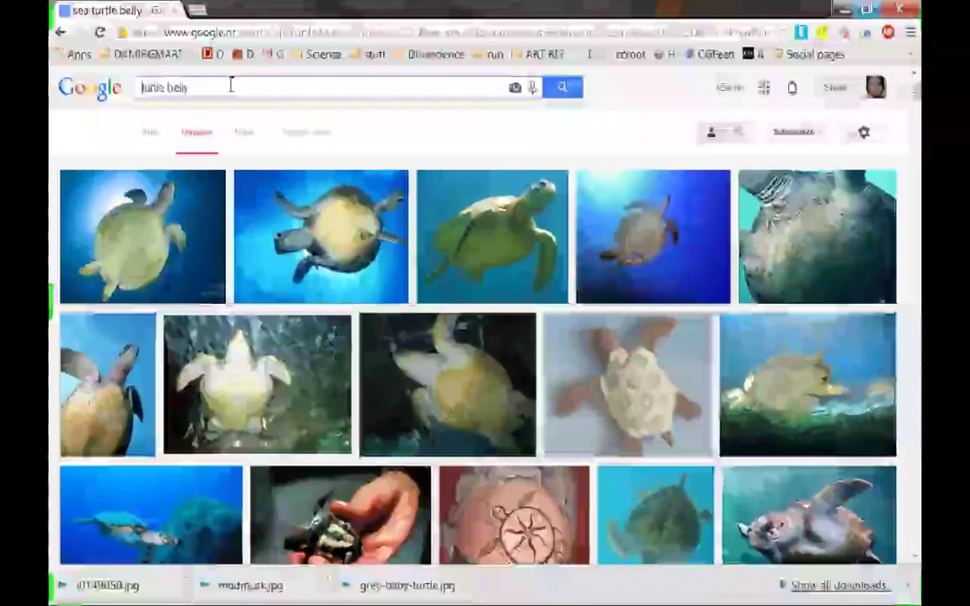
pyautogui.moveTo(190, 88); pyautogui.dragTo(169, 88)
pyautogui.press('Delete')
pyautogui.press('Return')
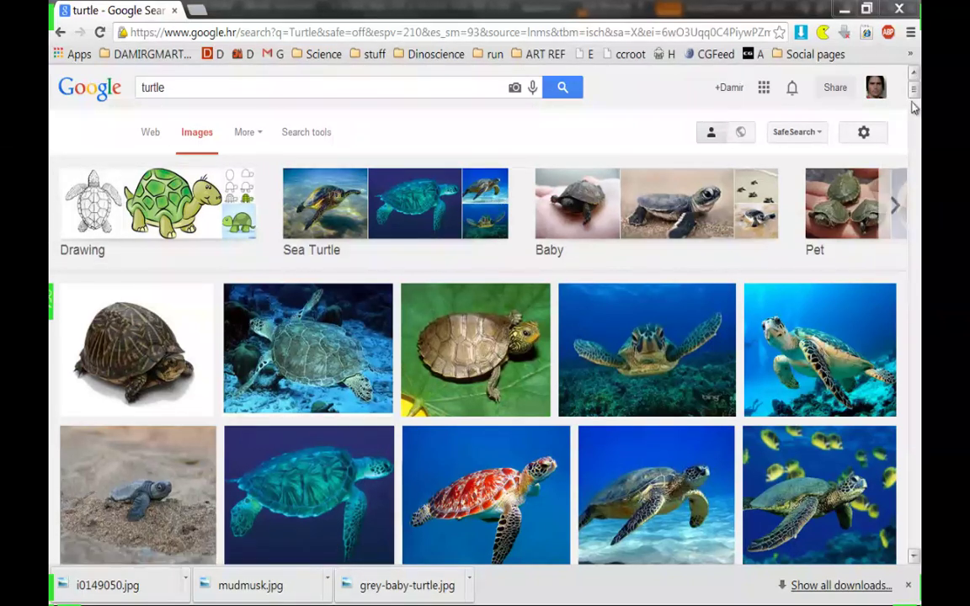
# Look through the turtle image results for useful anatomy reference photos
pyautogui.scroll(-3, 915, 106)
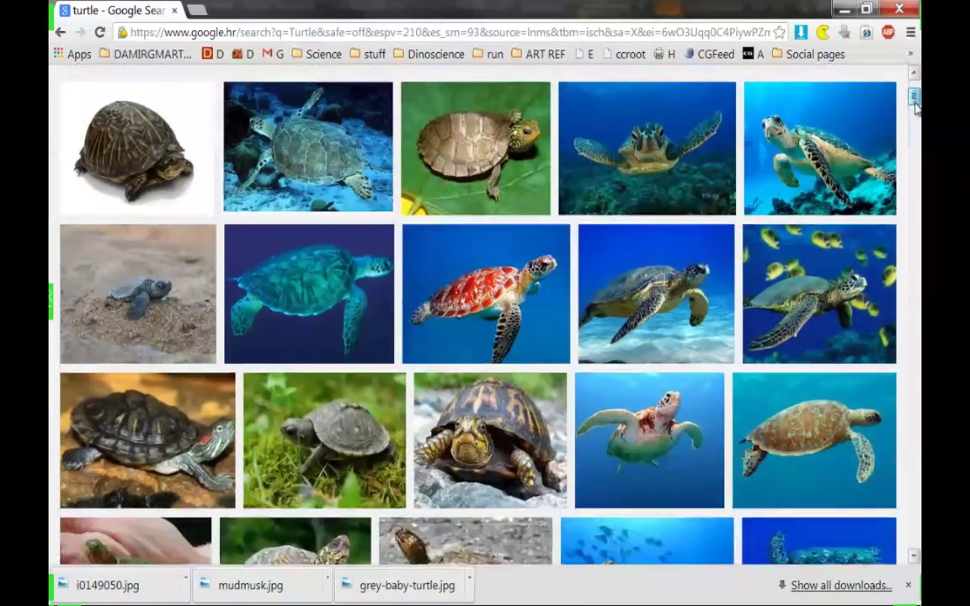
pyautogui.scroll(-3, 914, 102)
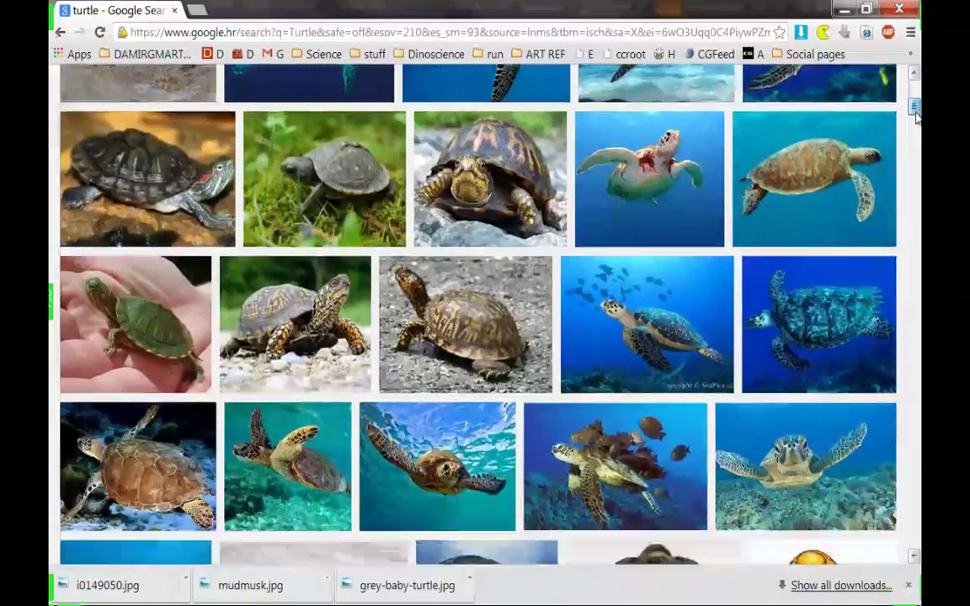
pyautogui.scroll(-4, 916, 116)
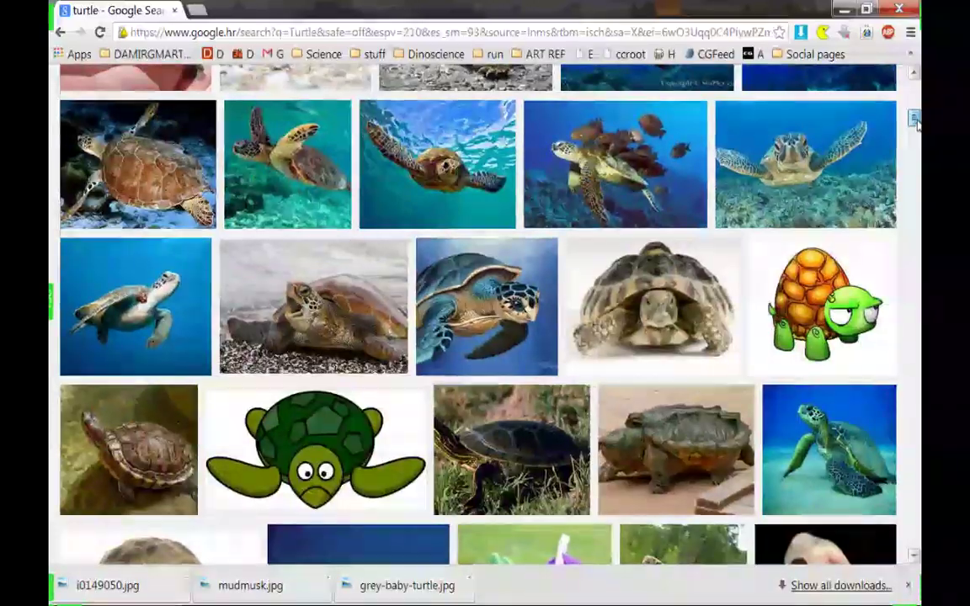
pyautogui.scroll(5, 916, 119)
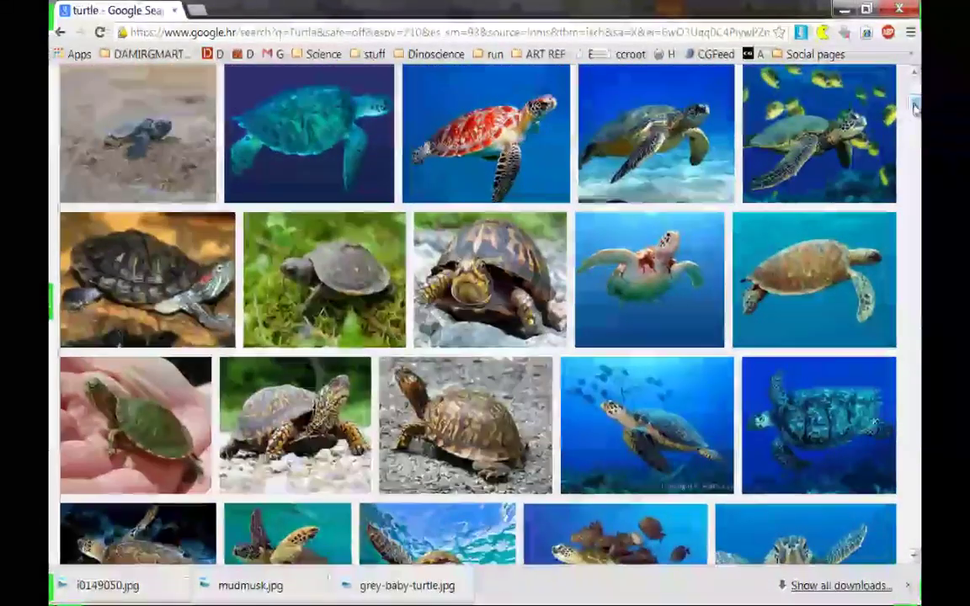
pyautogui.scroll(5, 916, 105)
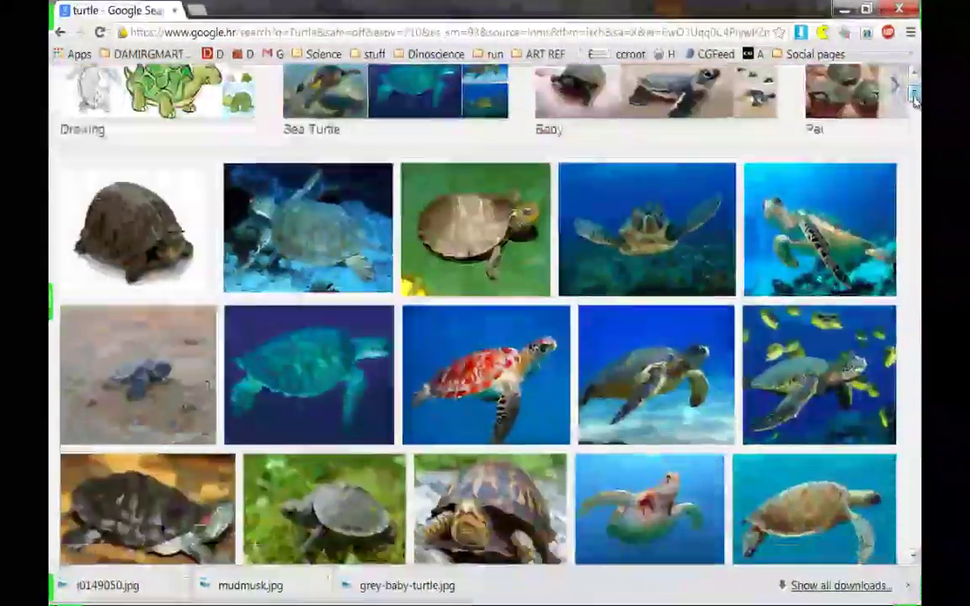
pyautogui.moveTo(915, 96); pyautogui.dragTo(915, 118)
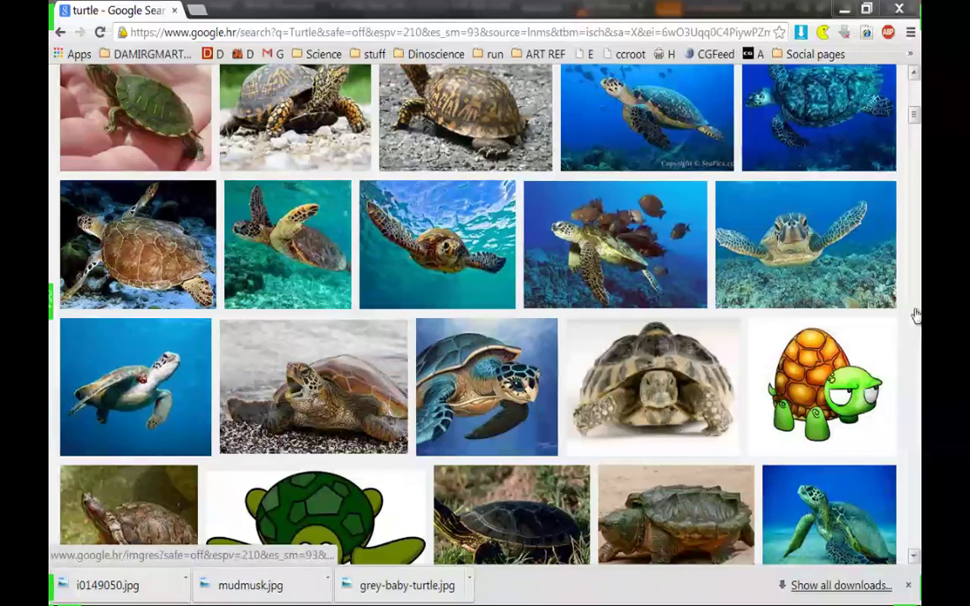
pyautogui.moveTo(915, 121); pyautogui.dragTo(920, 175)
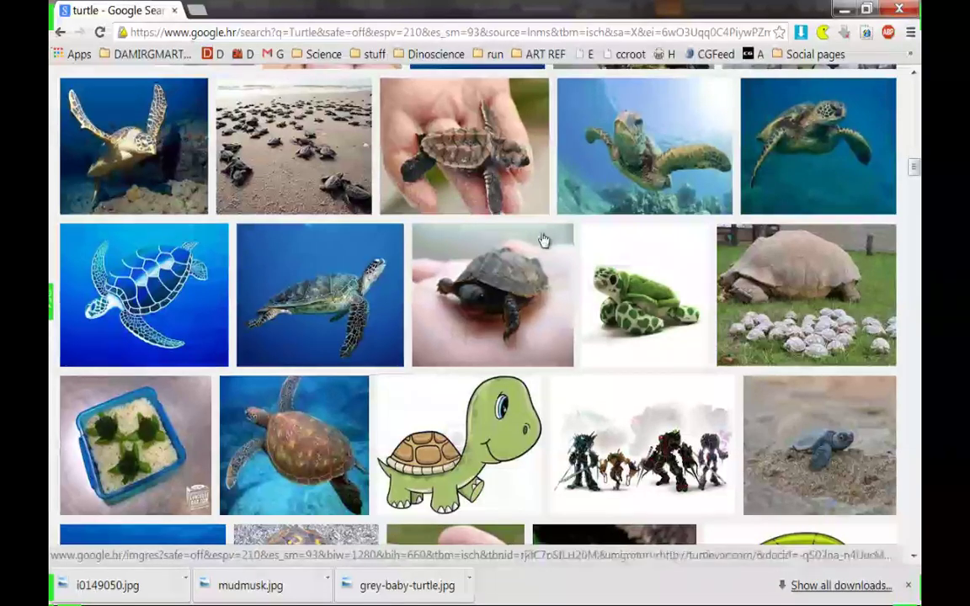
pyautogui.scroll(-2, 541, 234)
pyautogui.scroll(-1, 486, 210)
pyautogui.scroll(-1, 485, 211)
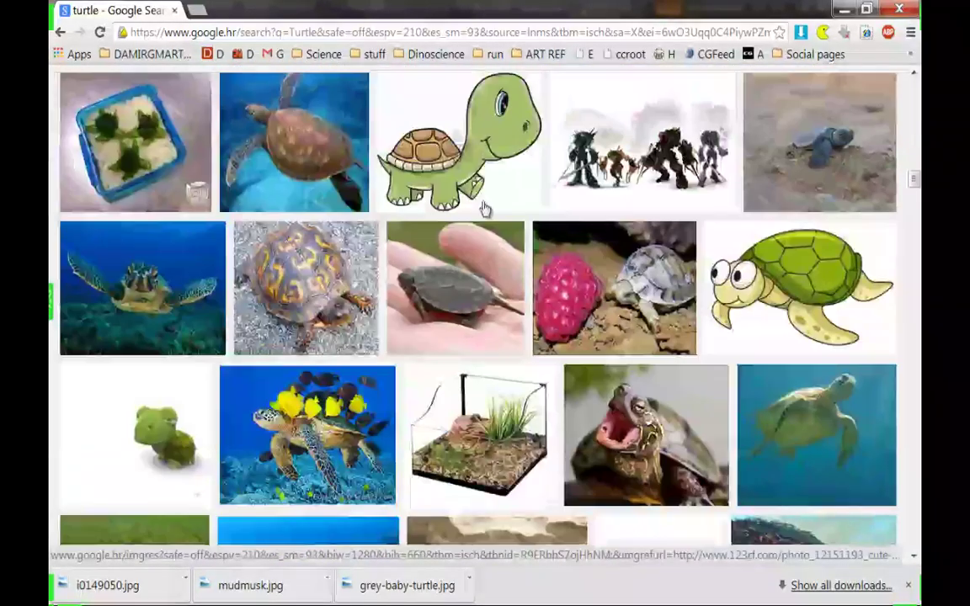
# Open the photo of the dark baby painted turtle held in a hand in a new tab at full size
pyautogui.middleClick(480, 283)
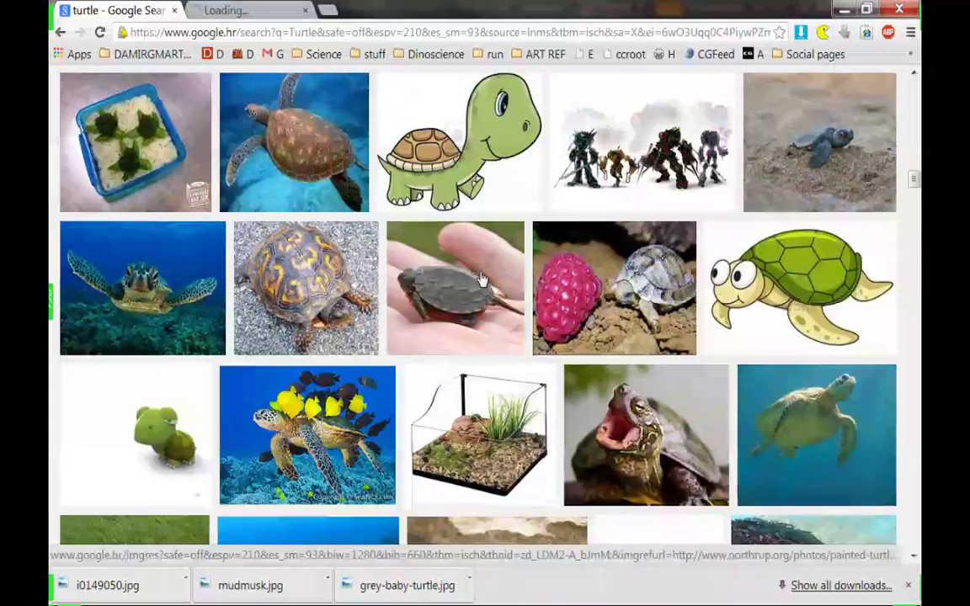
pyautogui.scroll(-3, 479, 284)
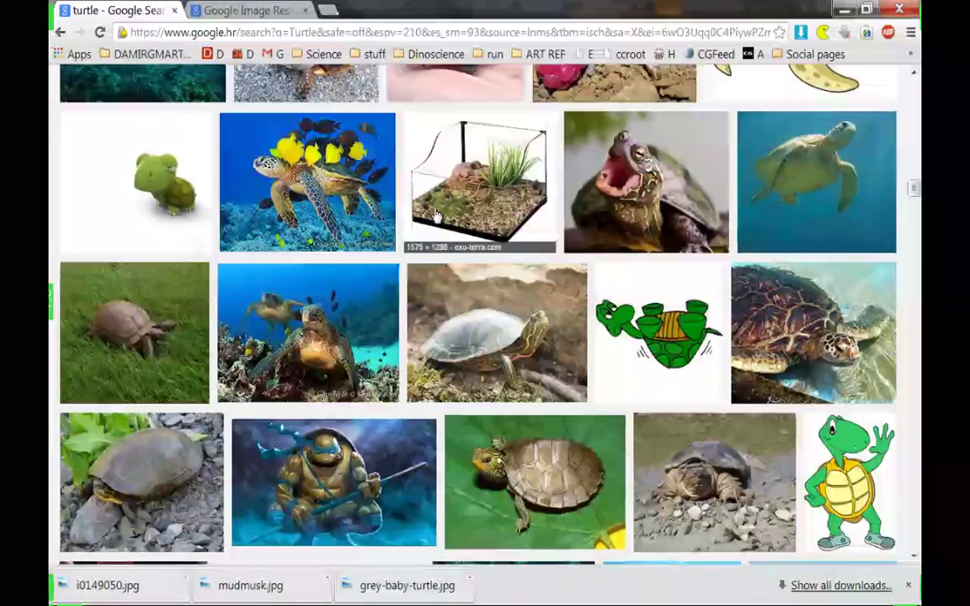
pyautogui.scroll(-2, 416, 219)
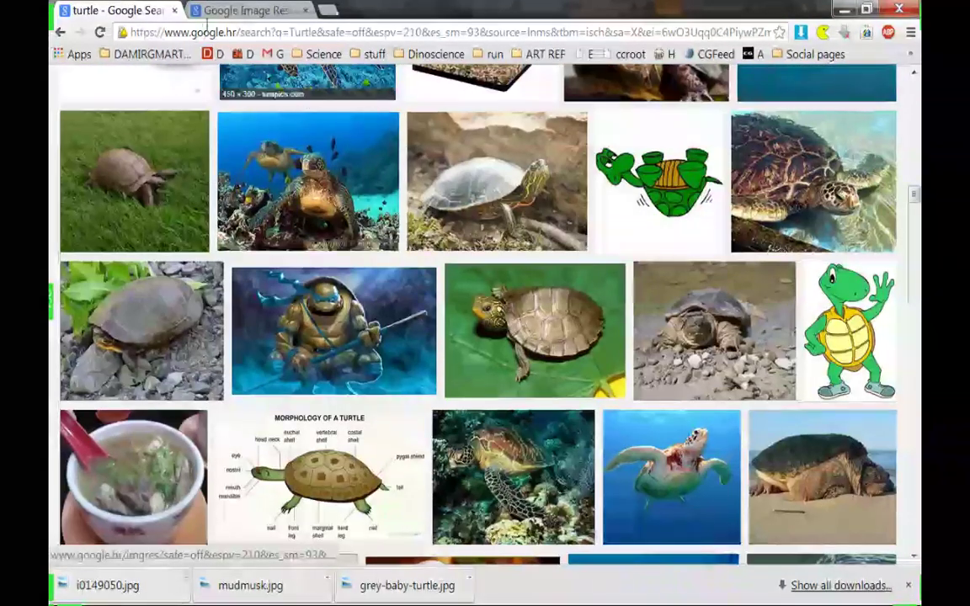
pyautogui.click(245, 10)
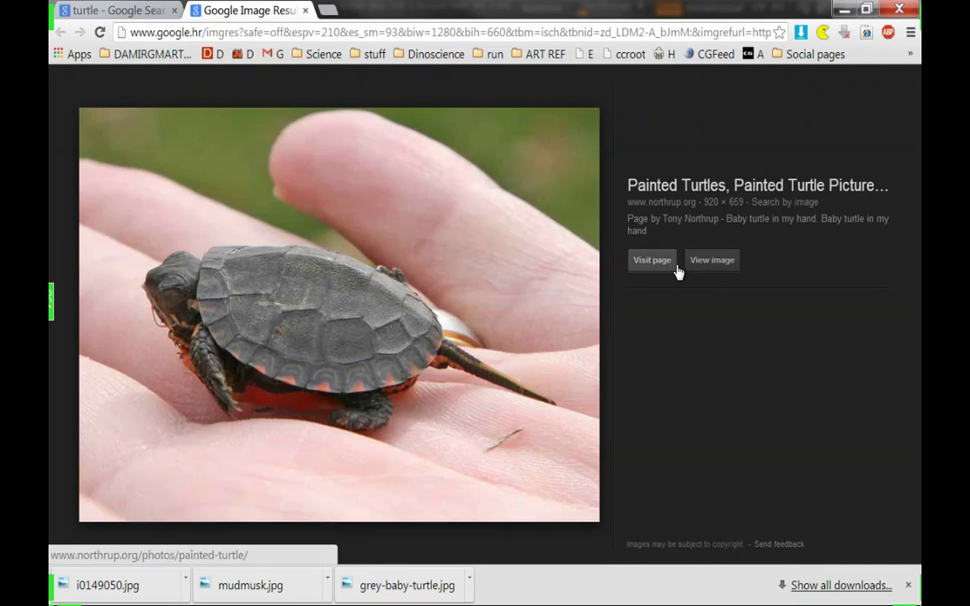
pyautogui.click(709, 265)
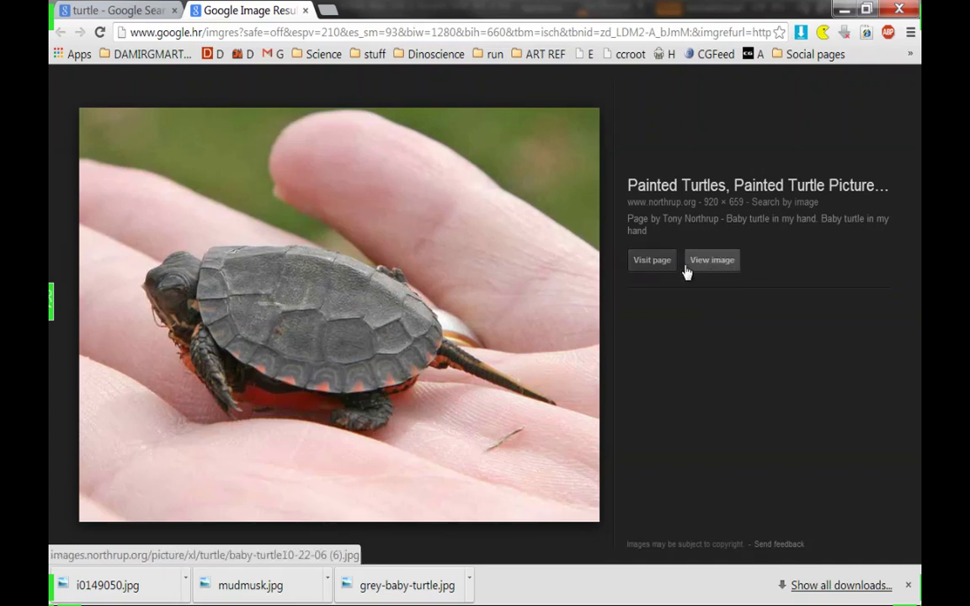
# Save the painted turtle photo as baby-turtle10-22-06 (6).jpg in the Zbrush Hangout #3 folder and close its tab
pyautogui.rightClick(397, 270)
pyautogui.click(415, 284)
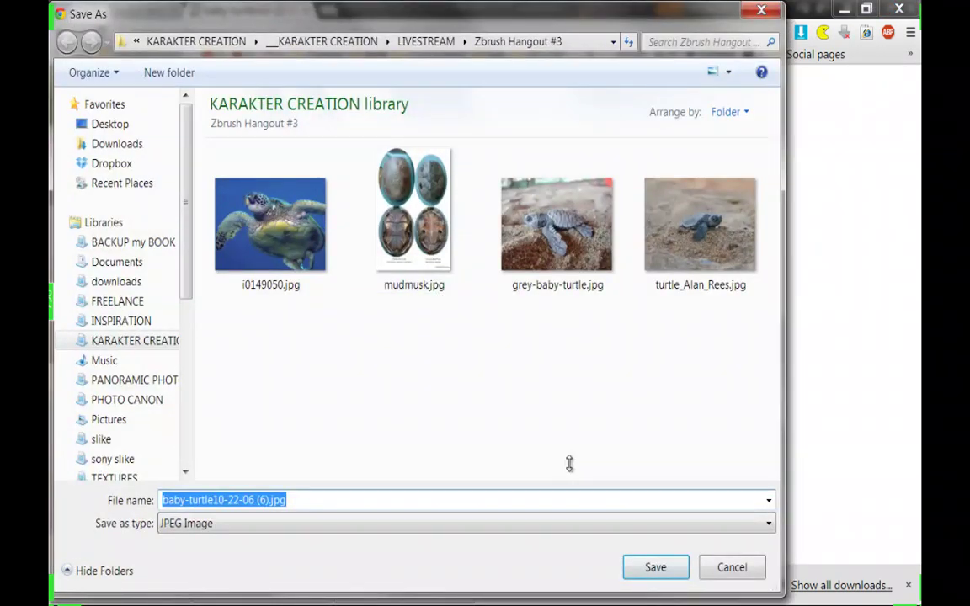
pyautogui.click(654, 573)
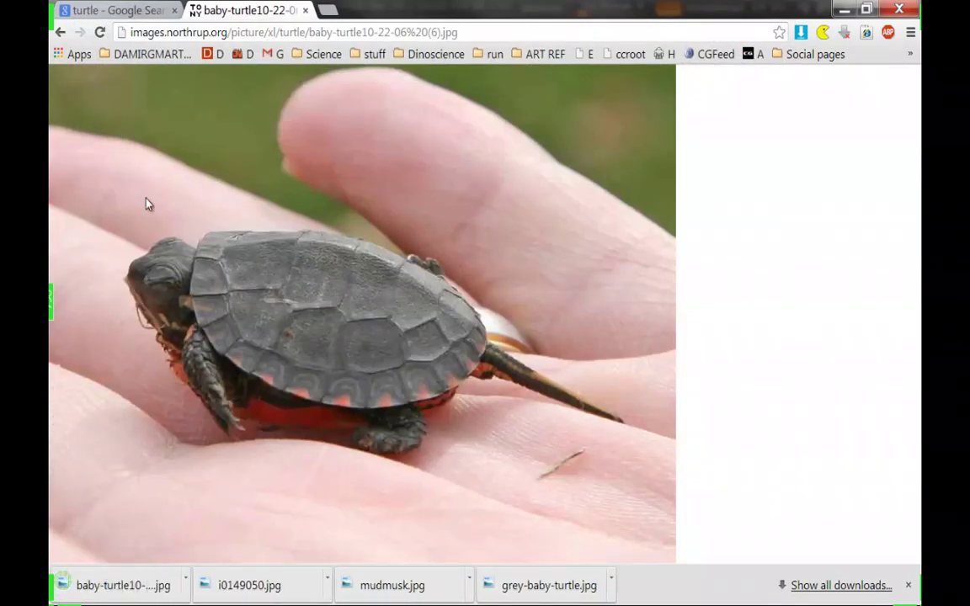
pyautogui.middleClick(256, 14)
# Examine the further turtle results for more baby turtle reference photos
pyautogui.scroll(-5, 590, 315)
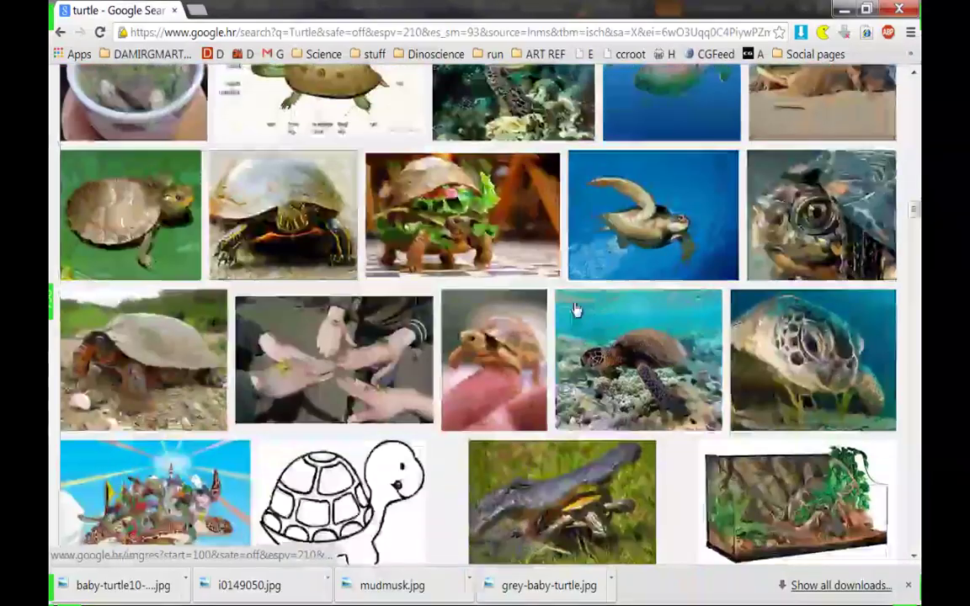
pyautogui.scroll(-3, 476, 291)
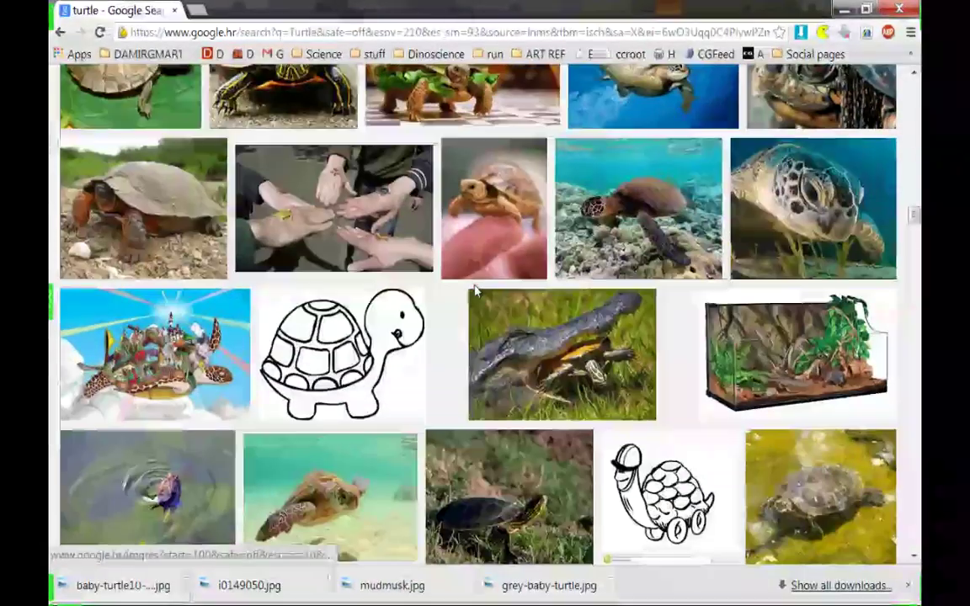
pyautogui.scroll(2, 475, 291)
pyautogui.scroll(-3, 476, 291)
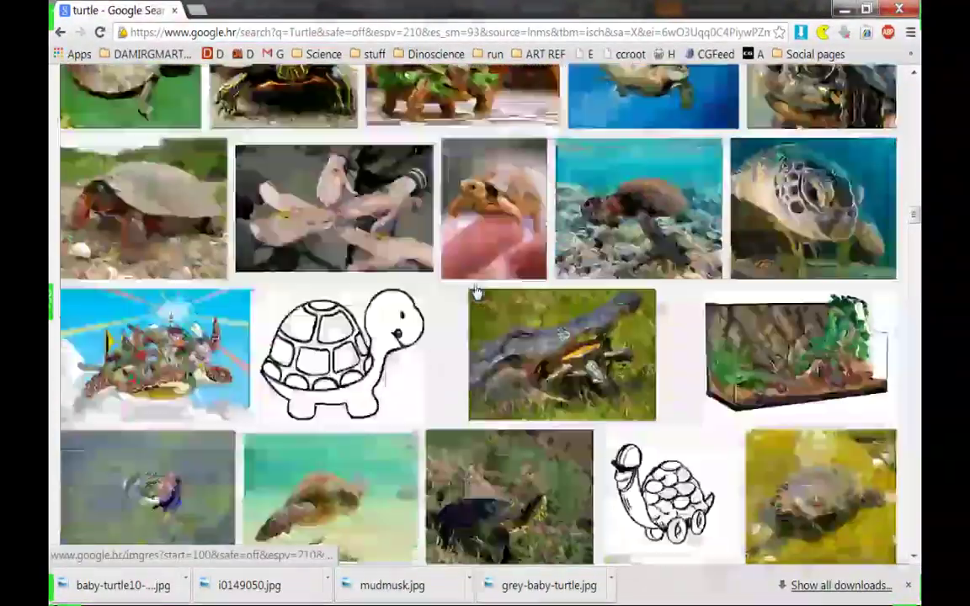
pyautogui.scroll(-3, 476, 290)
pyautogui.scroll(-5, 476, 291)
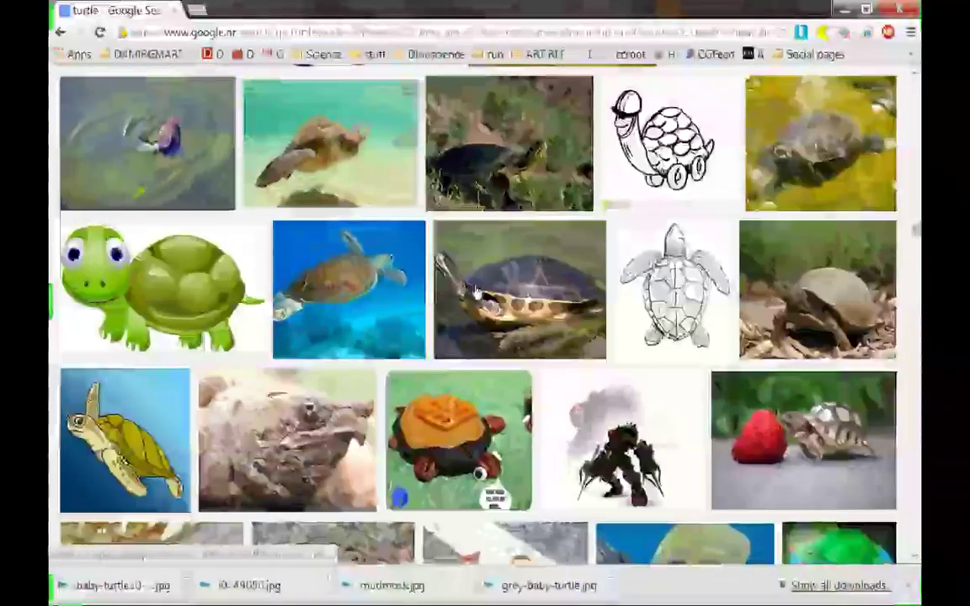
pyautogui.scroll(-1, 476, 291)
pyautogui.scroll(-4, 475, 291)
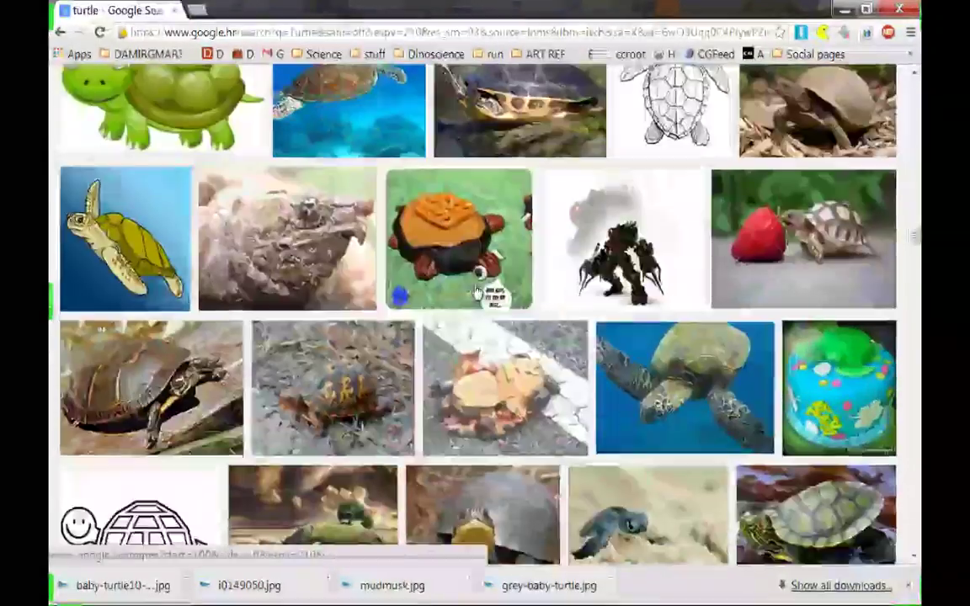
pyautogui.scroll(-1, 475, 291)
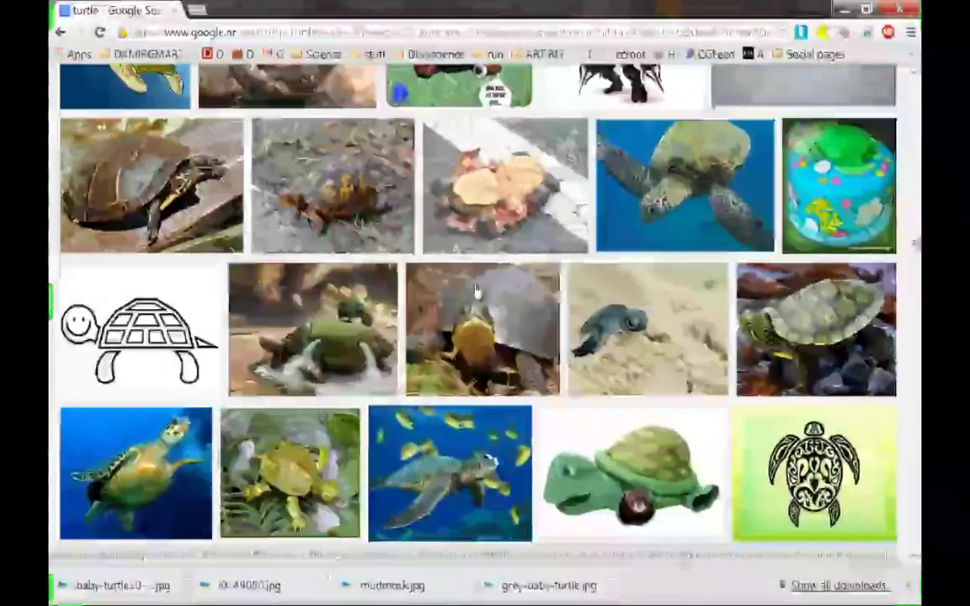
pyautogui.scroll(-1, 476, 287)
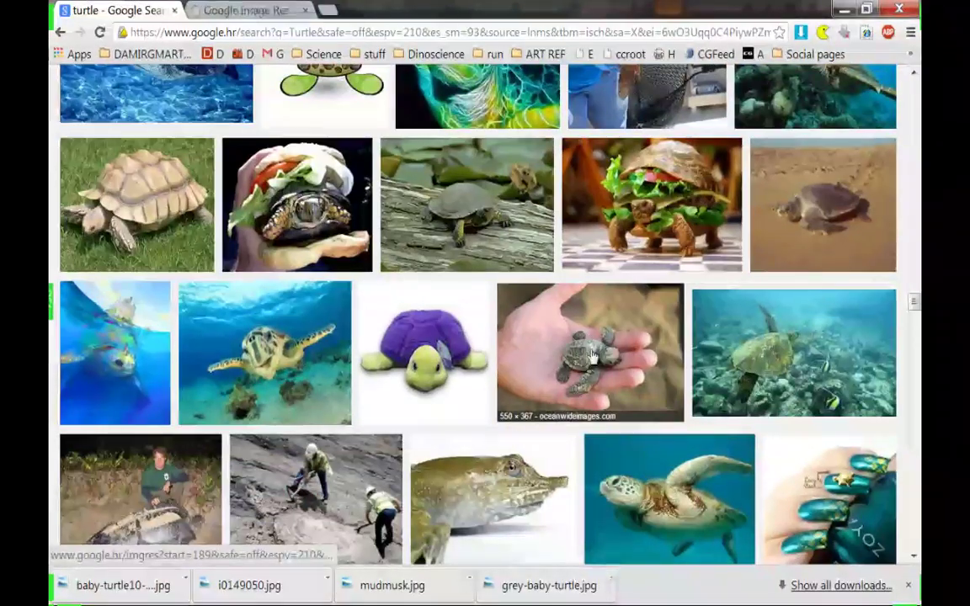
pyautogui.scroll(-2, 575, 353)
pyautogui.scroll(-3, 576, 353)
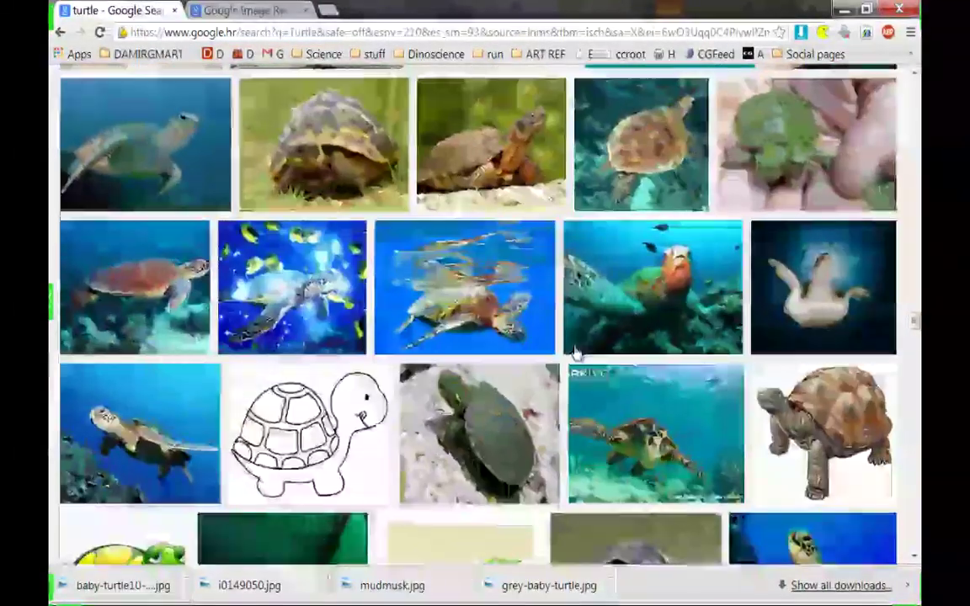
pyautogui.scroll(-3, 576, 354)
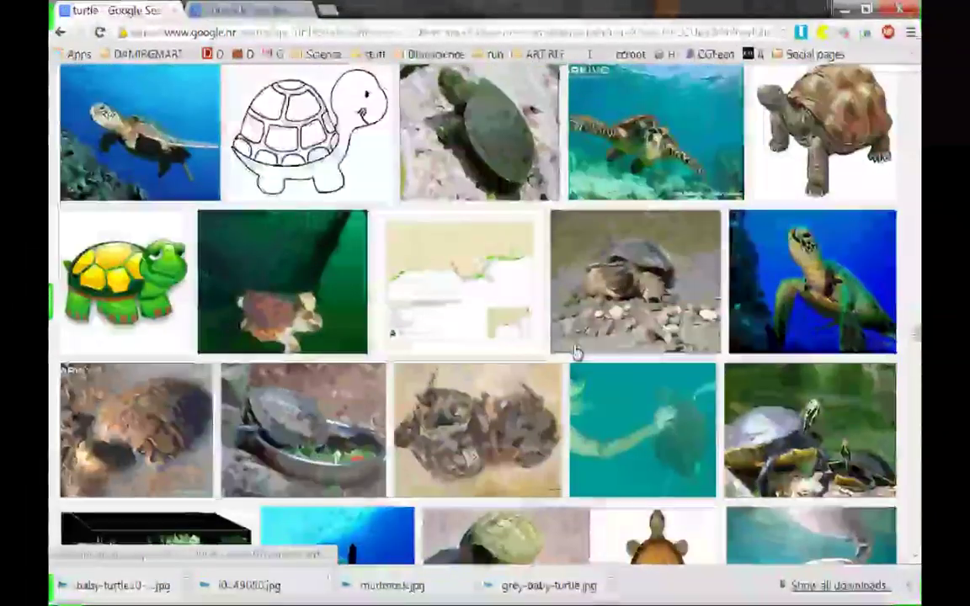
pyautogui.scroll(-2, 576, 354)
pyautogui.scroll(-2, 576, 353)
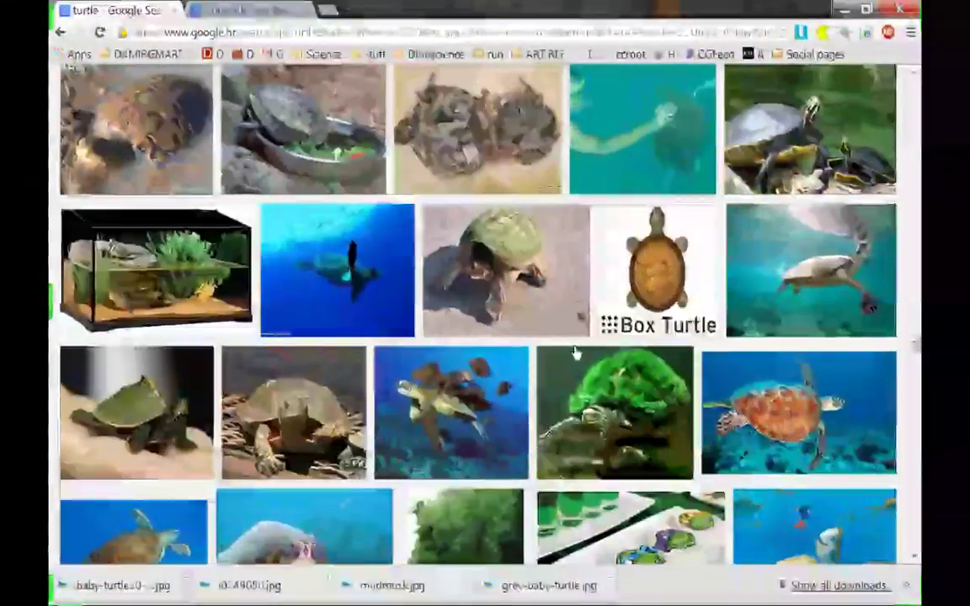
pyautogui.scroll(-2, 576, 354)
pyautogui.scroll(-5, 576, 353)
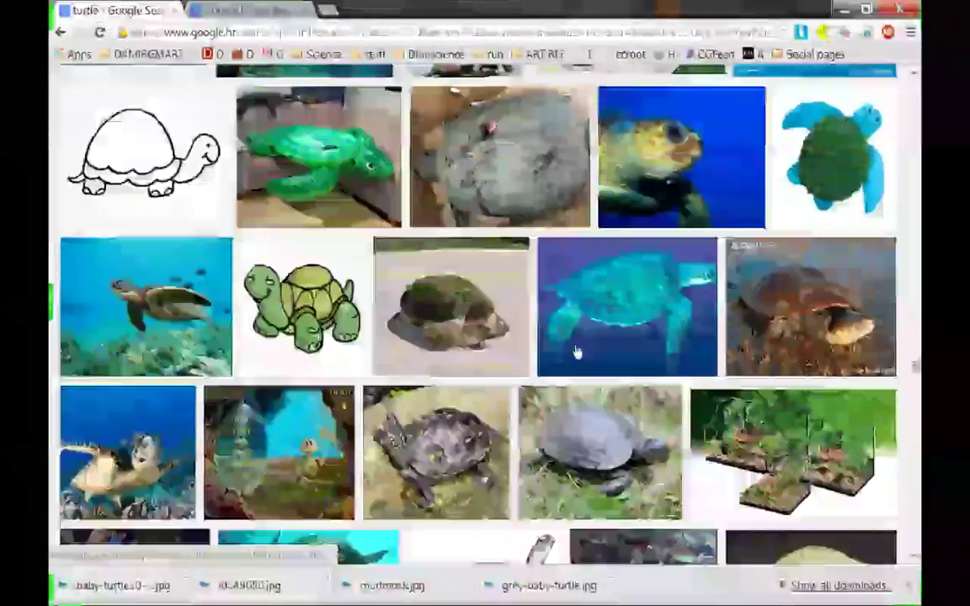
pyautogui.scroll(-2, 576, 353)
pyautogui.scroll(-5, 572, 340)
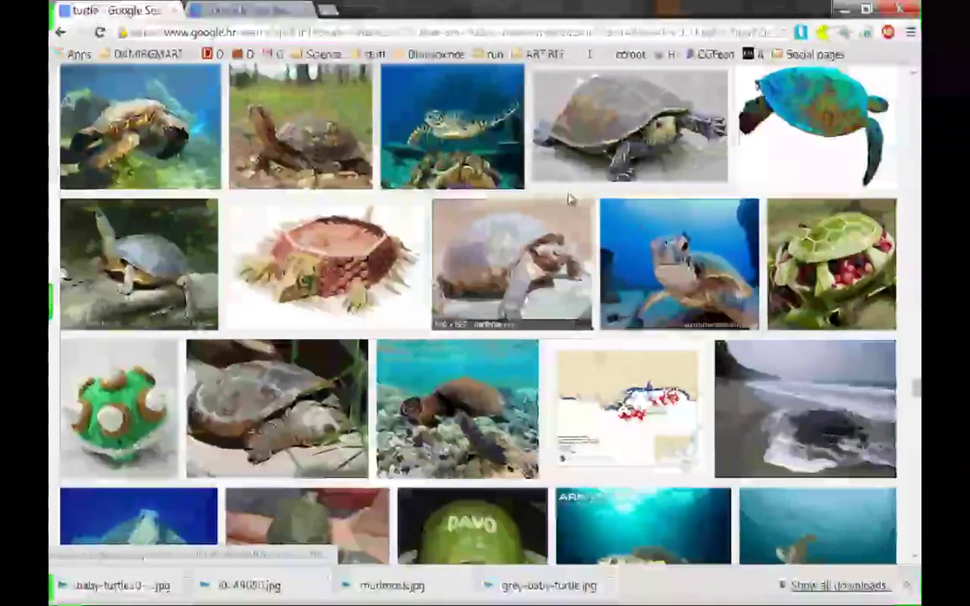
pyautogui.scroll(-1, 565, 190)
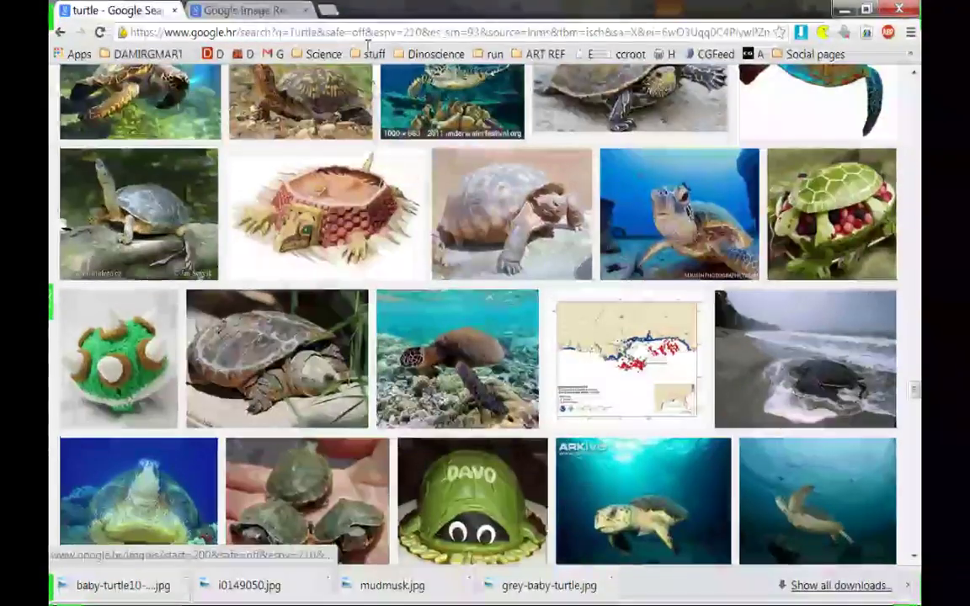
# Save the full-size olive ridley turtle photo as olive-ridley-turtle-65M2290-01.jpg in the Zbrush Hangout #3 folder and close its tab
pyautogui.click(271, 12)
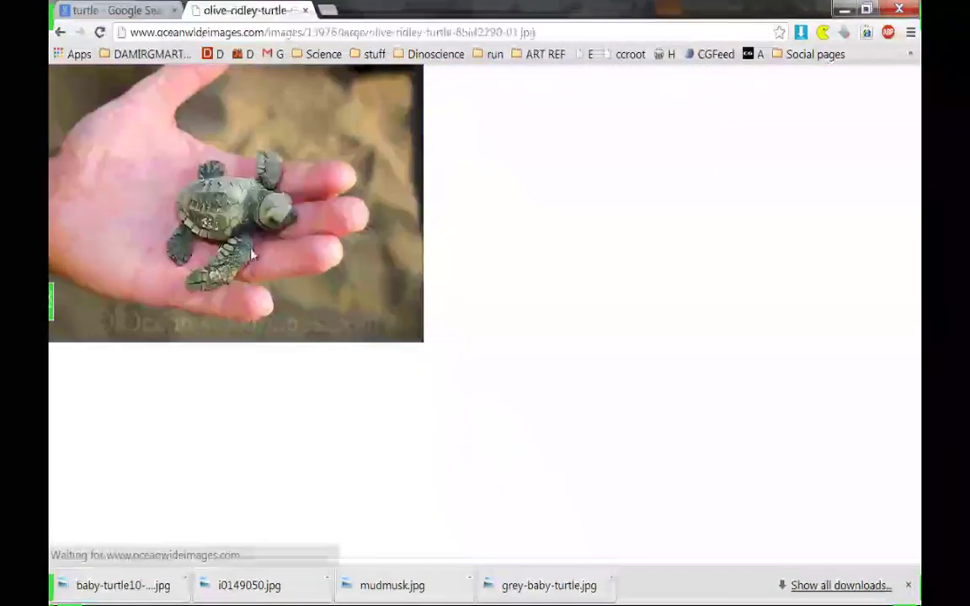
pyautogui.rightClick(253, 240)
pyautogui.click(286, 245)
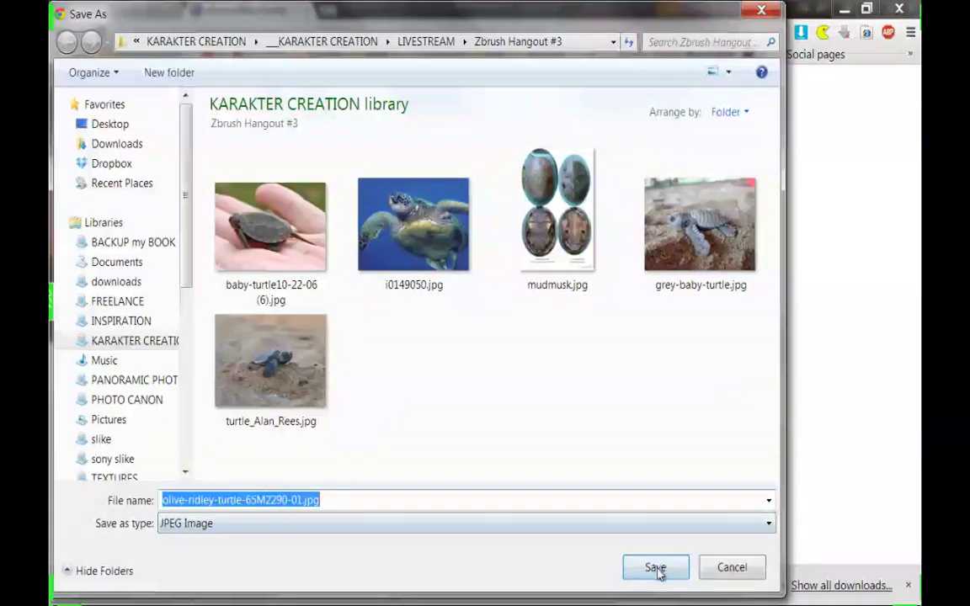
pyautogui.click(658, 568)
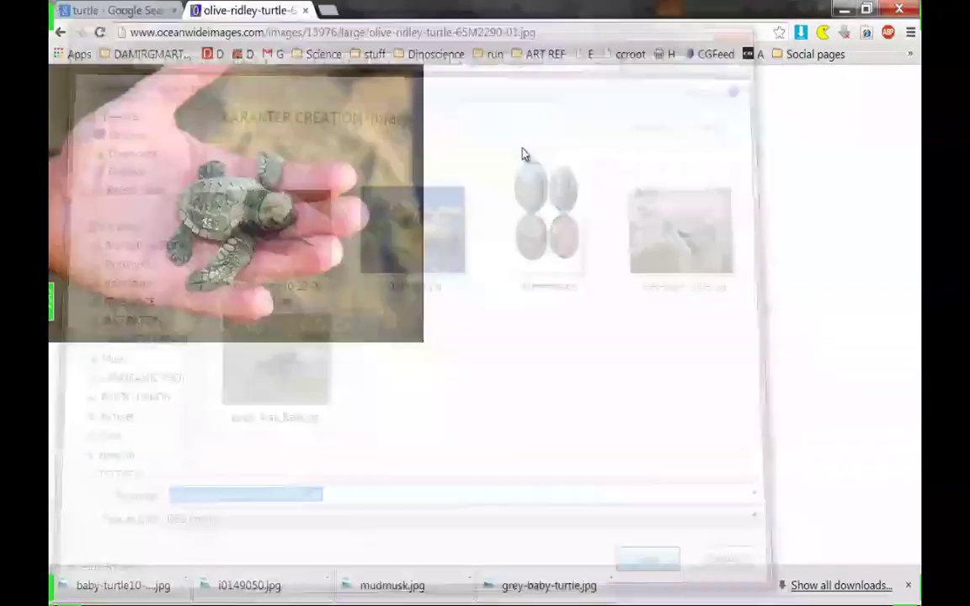
pyautogui.click(304, 10)
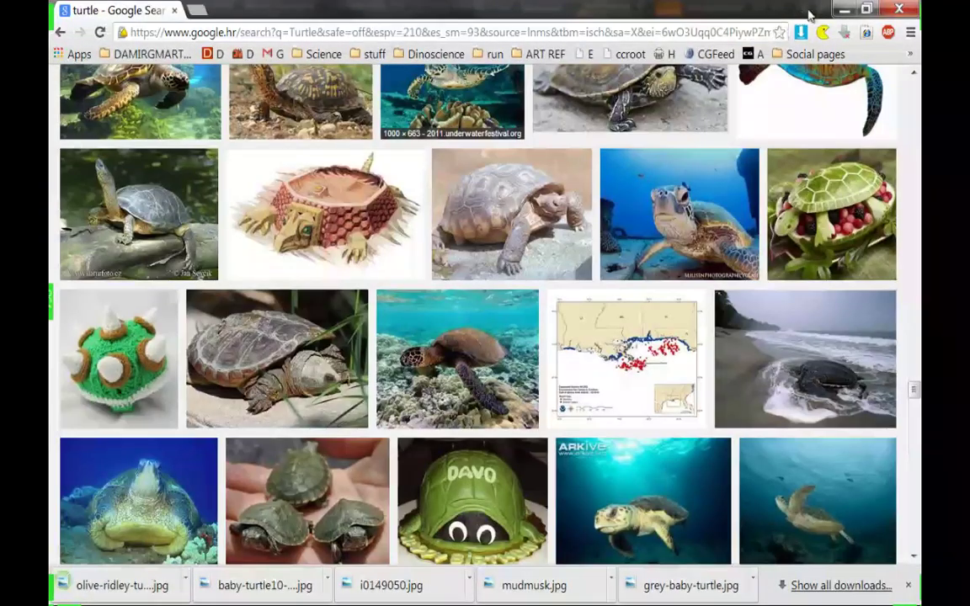
pyautogui.scroll(7, 823, 354)
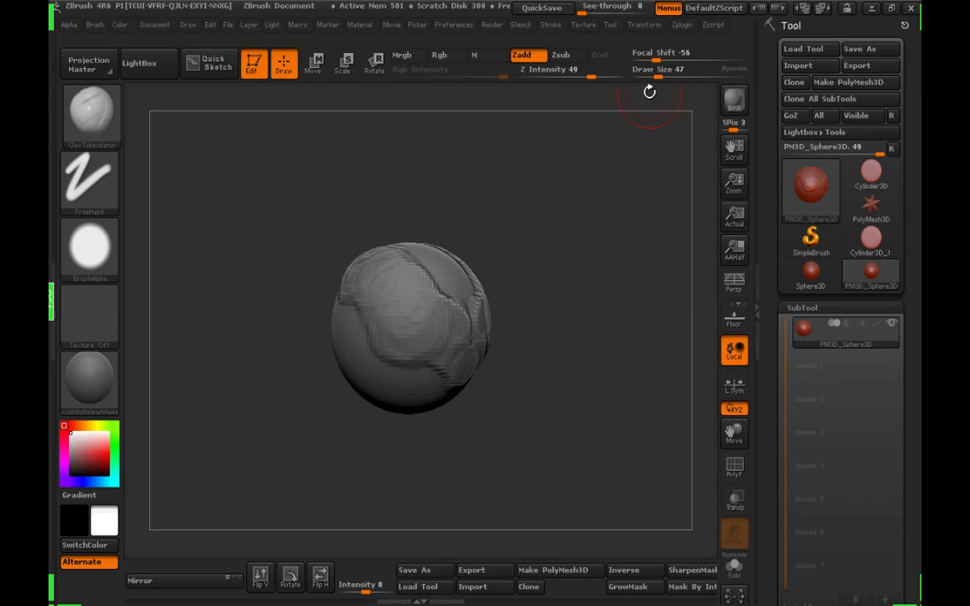
# In ZBrush, build up a clay ridge around the lower edge of the sphere's round upper area with the ClayTubes brush at draw size 47
pyautogui.moveTo(539, 277); pyautogui.dragTo(577, 255)
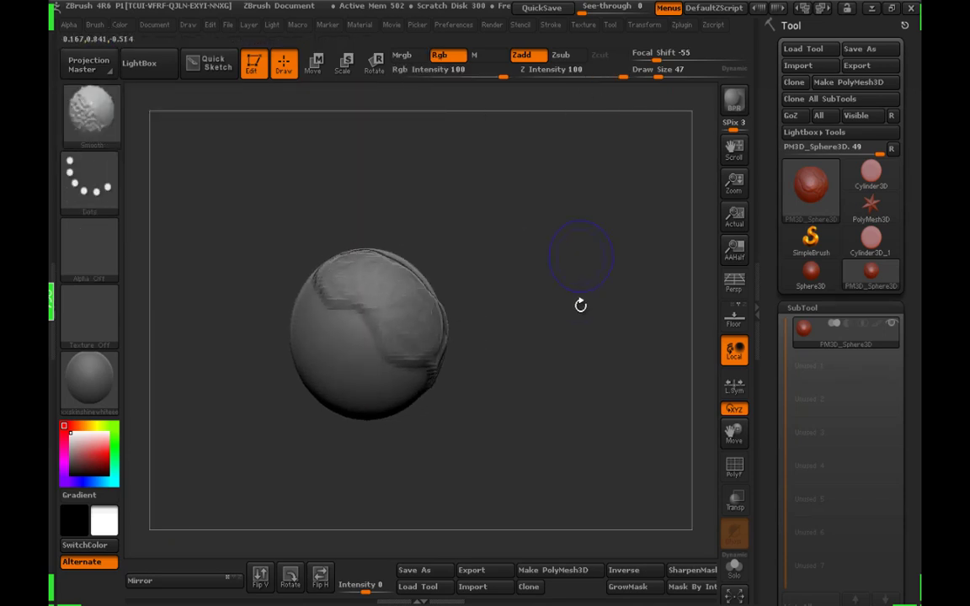
pyautogui.moveTo(573, 318)
pyautogui.mouseDown()
pyautogui.moveTo(510, 335)
pyautogui.moveTo(595, 322)
pyautogui.moveTo(548, 293)
pyautogui.moveTo(487, 305)
pyautogui.mouseUp()
pyautogui.moveTo(588, 312); pyautogui.dragTo(603, 313)
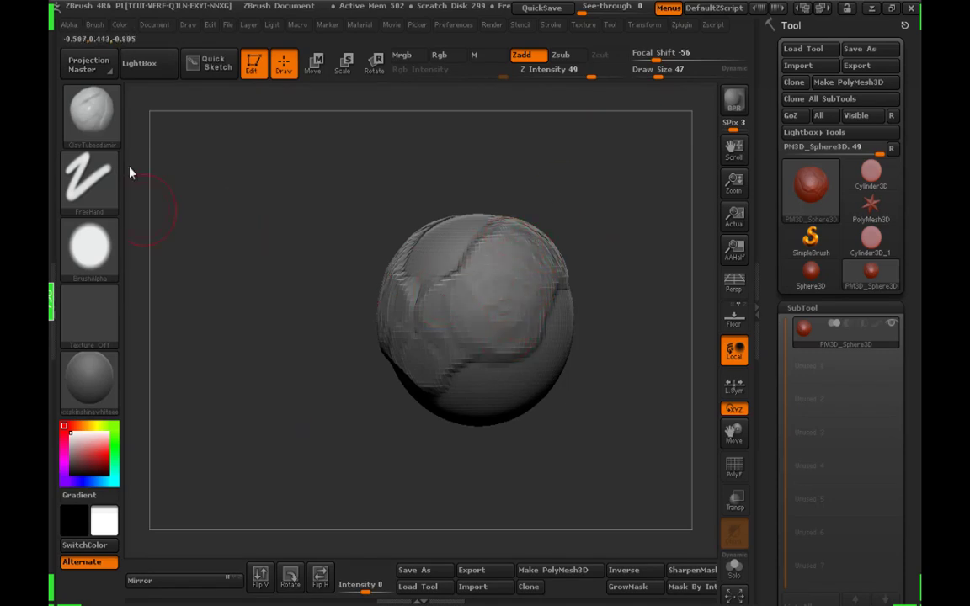
pyautogui.moveTo(598, 212); pyautogui.dragTo(623, 190)
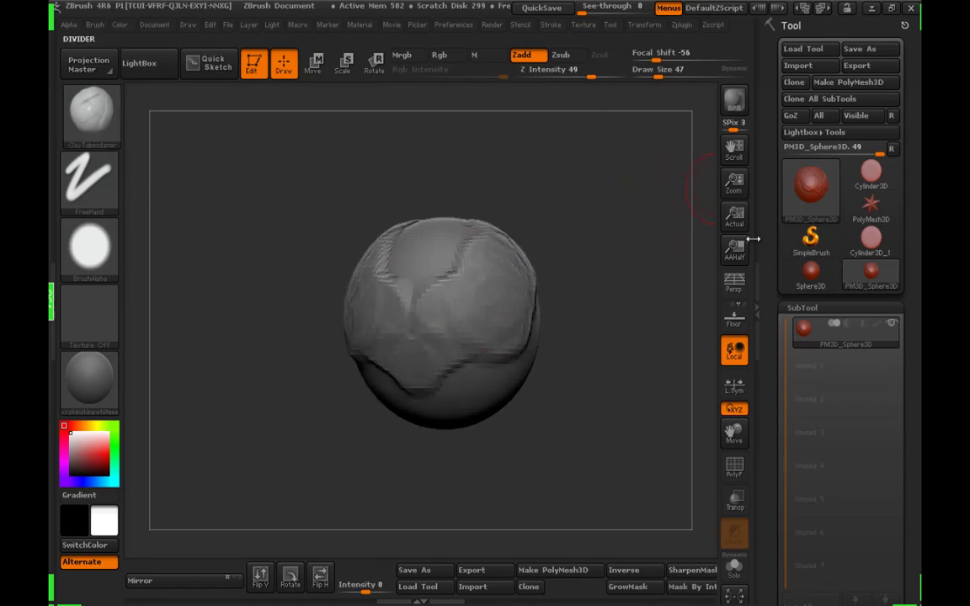
pyautogui.moveTo(817, 164)
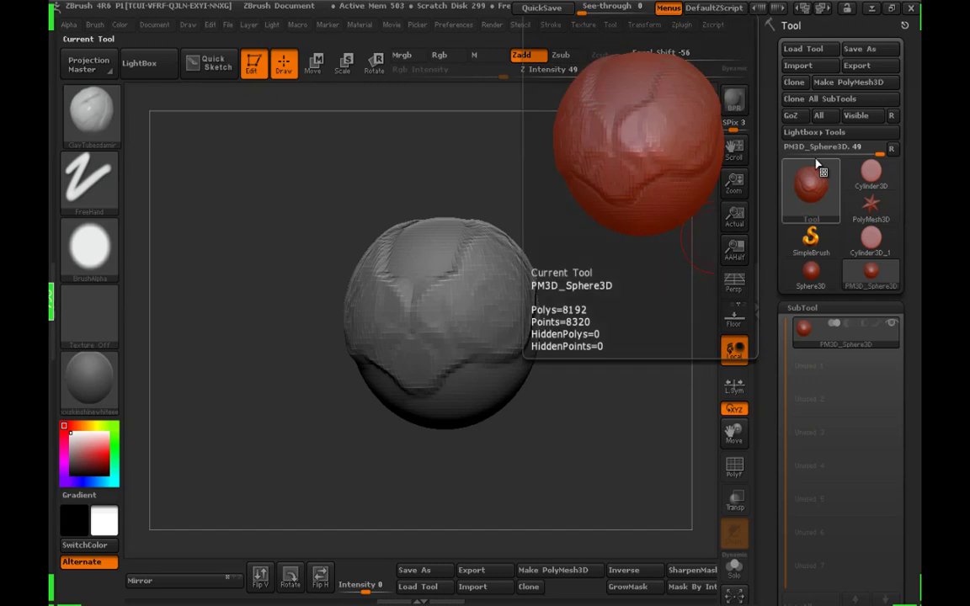
pyautogui.moveTo(580, 346); pyautogui.dragTo(555, 372)
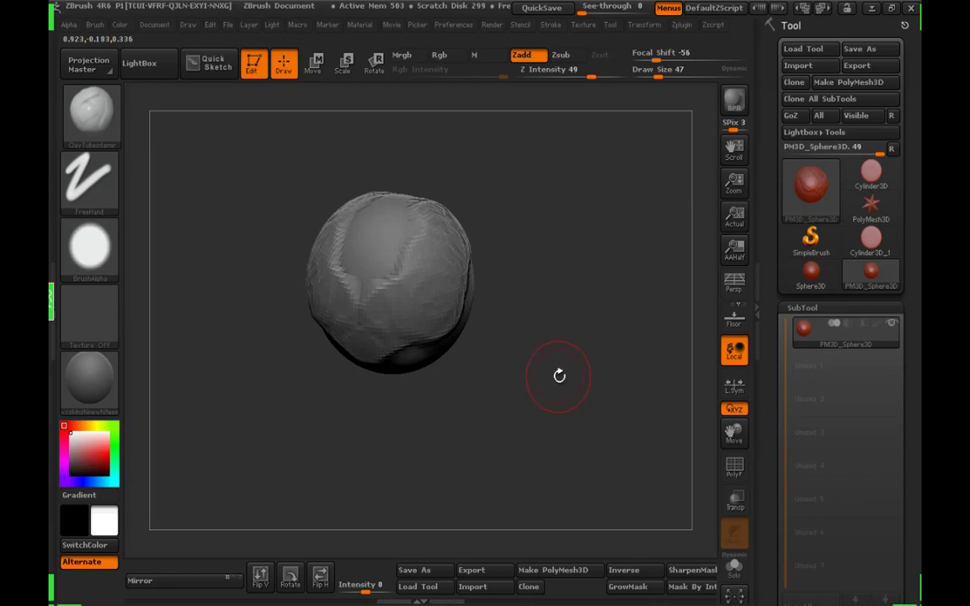
pyautogui.moveTo(361, 296); pyautogui.dragTo(462, 209)
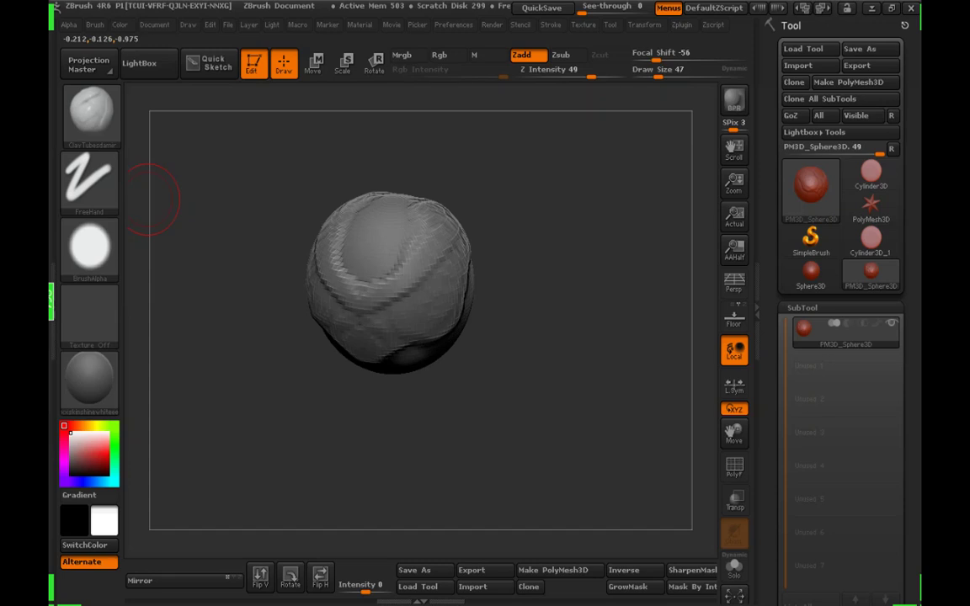
# Set the draw size of the ClayTubes brush to 62
pyautogui.moveTo(653, 76); pyautogui.dragTo(668, 75)
pyautogui.moveTo(541, 337)
pyautogui.mouseDown()
pyautogui.moveTo(550, 319)
pyautogui.moveTo(540, 317)
pyautogui.mouseUp()
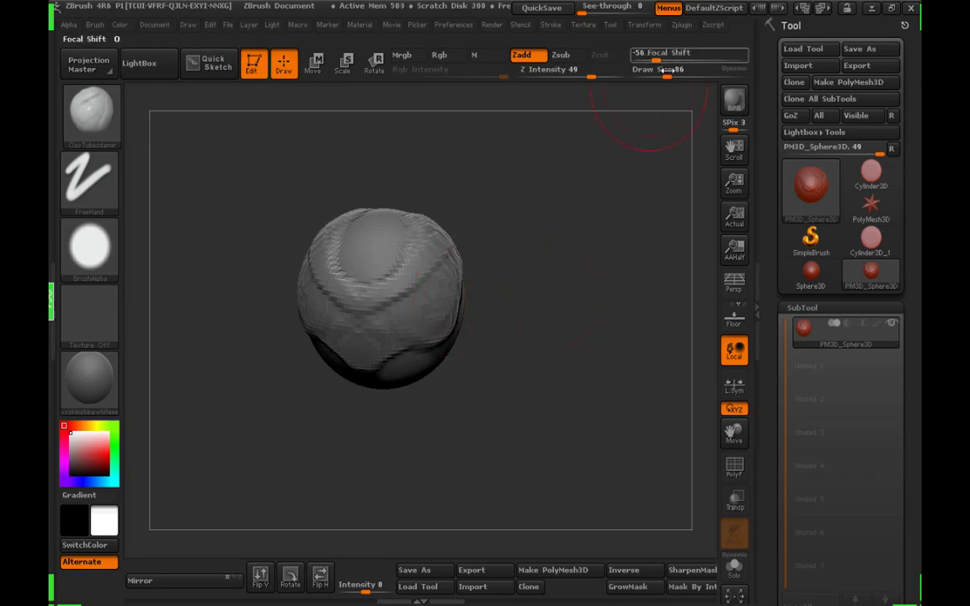
pyautogui.moveTo(667, 74); pyautogui.dragTo(661, 76)
pyautogui.press('Return')
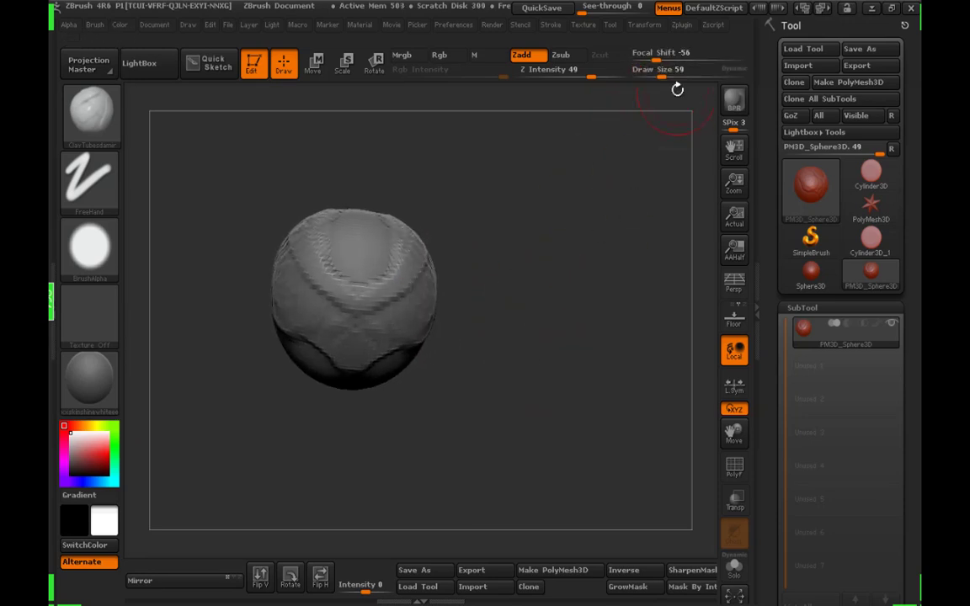
pyautogui.moveTo(567, 363)
pyautogui.mouseDown()
pyautogui.moveTo(541, 346)
pyautogui.moveTo(559, 347)
pyautogui.moveTo(564, 380)
pyautogui.moveTo(541, 354)
pyautogui.moveTo(517, 380)
pyautogui.moveTo(549, 358)
pyautogui.mouseUp()
pyautogui.moveTo(771, 310); pyautogui.dragTo(750, 207)
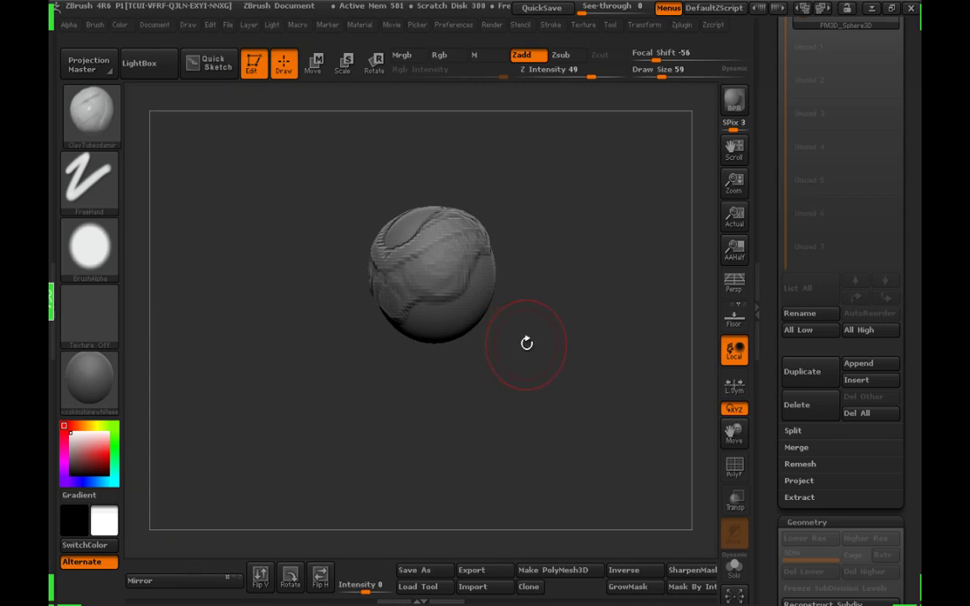
pyautogui.moveTo(530, 349); pyautogui.dragTo(606, 99)
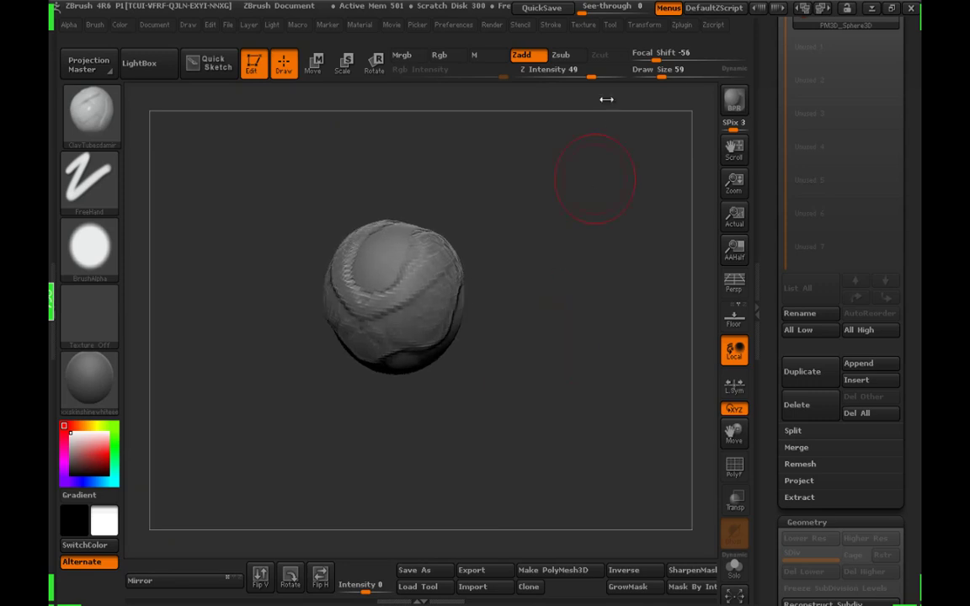
pyautogui.moveTo(660, 74); pyautogui.dragTo(663, 74)
# Switch to the Move brush and reduce its draw size to about 56
pyautogui.moveTo(550, 375); pyautogui.dragTo(419, 295)
pyautogui.moveTo(534, 332)
pyautogui.mouseDown()
pyautogui.moveTo(393, 348)
pyautogui.moveTo(505, 351)
pyautogui.moveTo(407, 271)
pyautogui.moveTo(439, 258)
pyautogui.moveTo(465, 320)
pyautogui.mouseUp()
pyautogui.moveTo(541, 281); pyautogui.dragTo(468, 225)
pyautogui.moveTo(513, 269)
pyautogui.mouseDown()
pyautogui.moveTo(539, 295)
pyautogui.moveTo(589, 286)
pyautogui.moveTo(603, 364)
pyautogui.moveTo(516, 299)
pyautogui.moveTo(477, 291)
pyautogui.mouseUp()
pyautogui.click(92, 118)
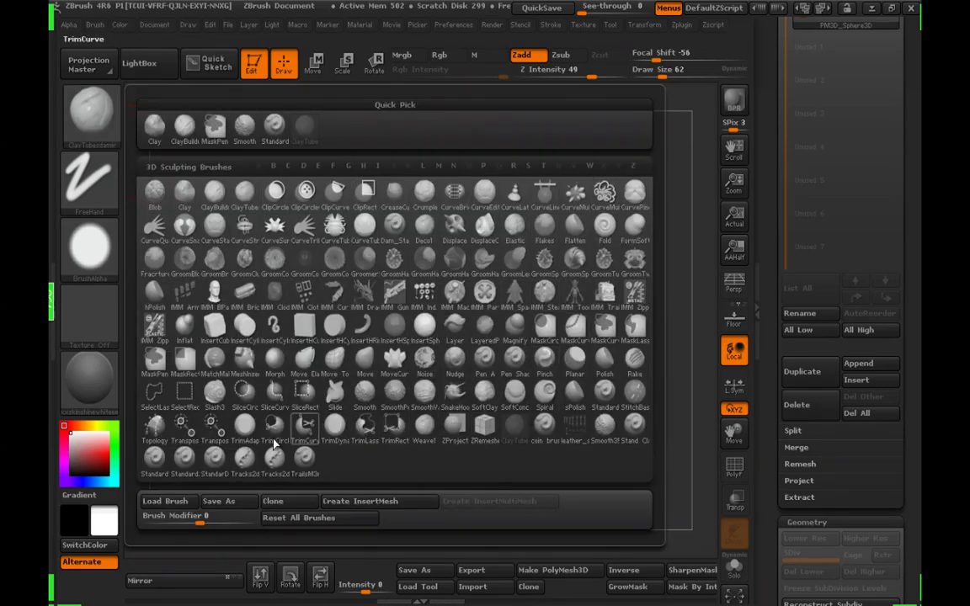
pyautogui.click(366, 362)
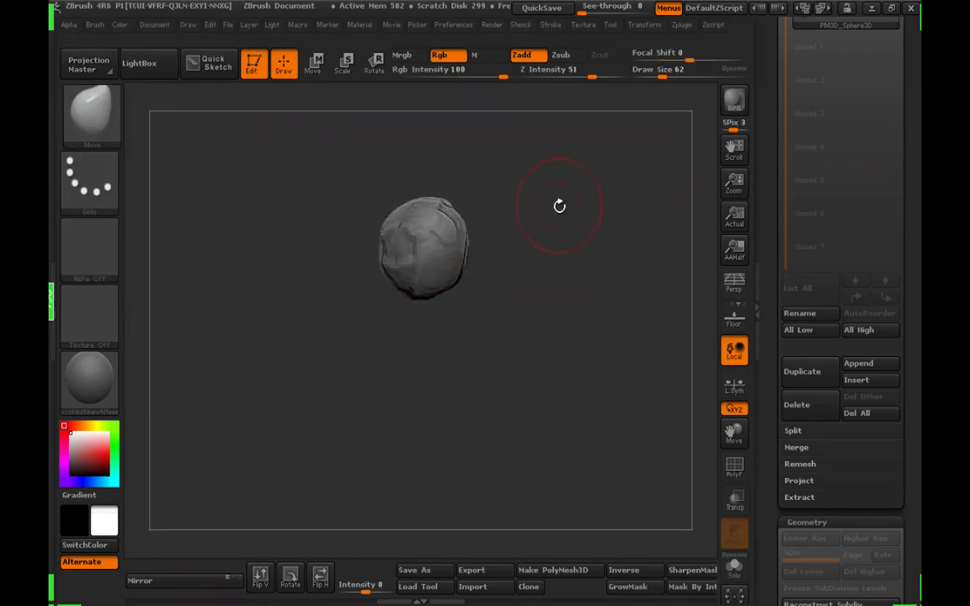
pyautogui.moveTo(661, 74); pyautogui.dragTo(667, 74)
pyautogui.moveTo(512, 352); pyautogui.dragTo(480, 306)
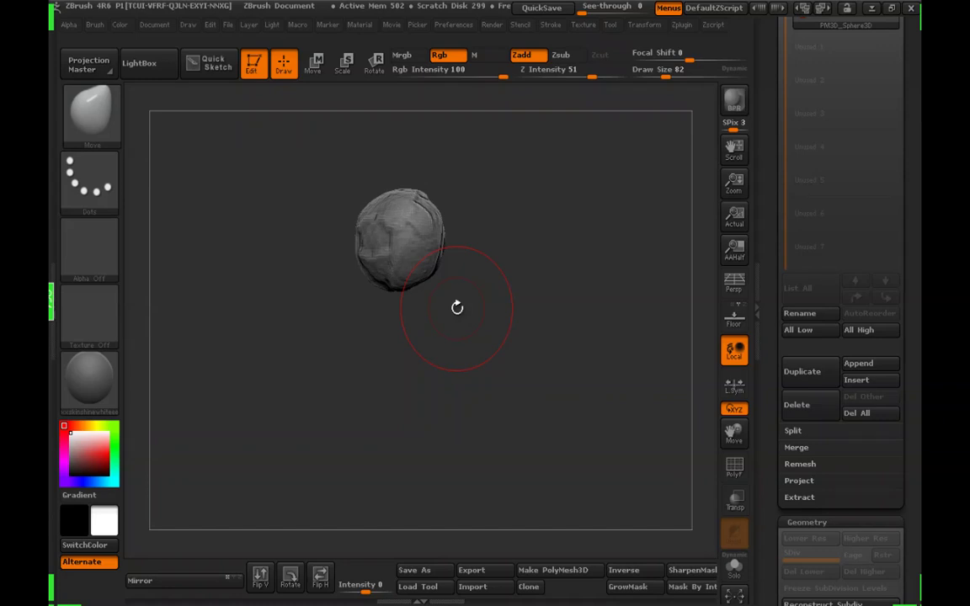
pyautogui.moveTo(665, 76); pyautogui.dragTo(661, 76)
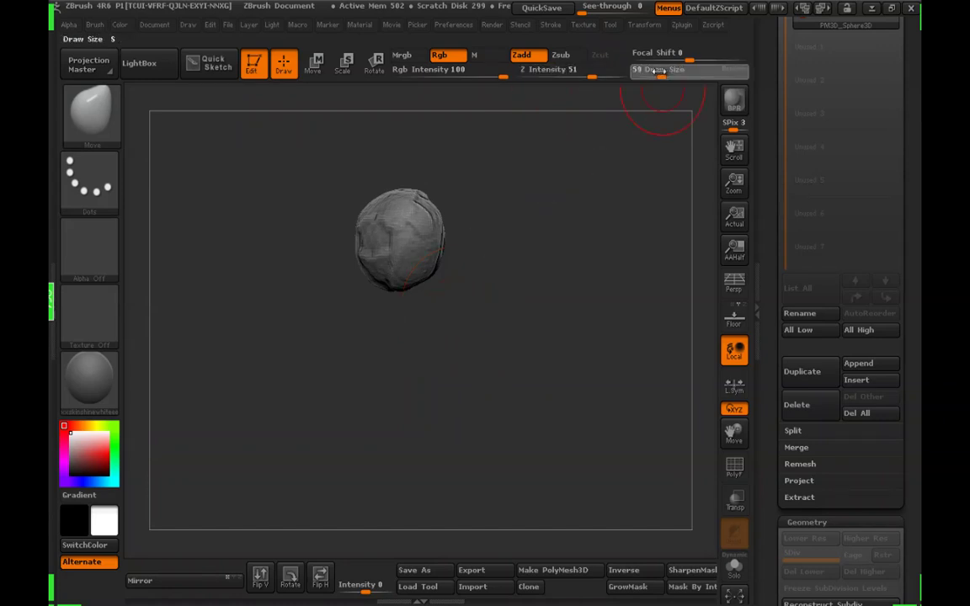
# Pull the sphere's underside downward with the Move brush to draw out the start of the body below the head
pyautogui.moveTo(557, 205)
pyautogui.mouseDown()
pyautogui.moveTo(574, 237)
pyautogui.moveTo(591, 240)
pyautogui.mouseUp()
pyautogui.moveTo(390, 280); pyautogui.dragTo(388, 322)
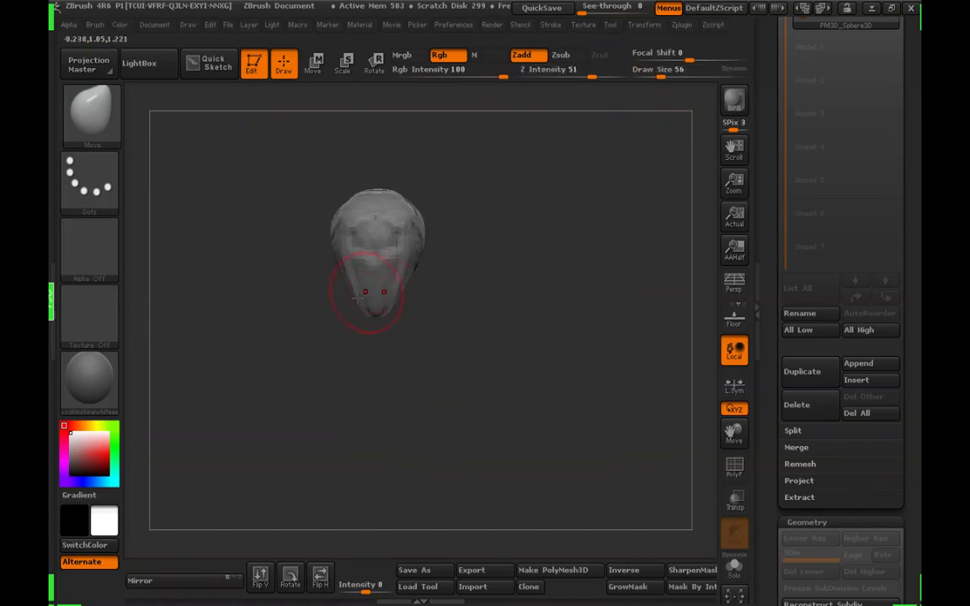
pyautogui.moveTo(395, 280)
pyautogui.mouseDown()
pyautogui.moveTo(465, 295)
pyautogui.moveTo(421, 282)
pyautogui.moveTo(446, 317)
pyautogui.mouseUp()
pyautogui.moveTo(489, 281); pyautogui.dragTo(474, 237)
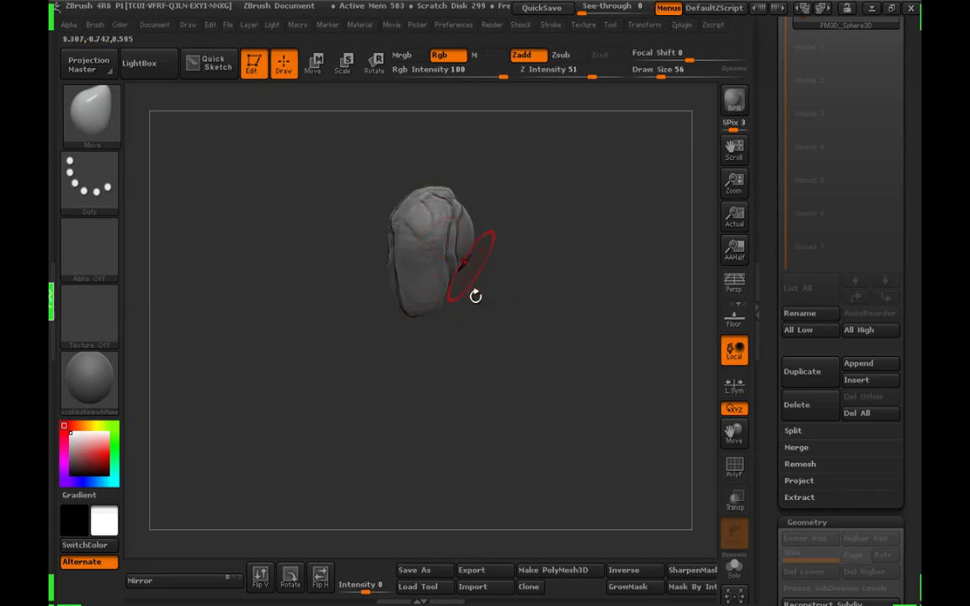
pyautogui.moveTo(475, 295); pyautogui.dragTo(355, 320)
pyautogui.moveTo(442, 300); pyautogui.dragTo(481, 197)
# Enlarge the Move brush to draw size 105 and widen and lengthen the pulled-out lower part of the form
pyautogui.click(670, 75)
pyautogui.moveTo(480, 236); pyautogui.dragTo(386, 302)
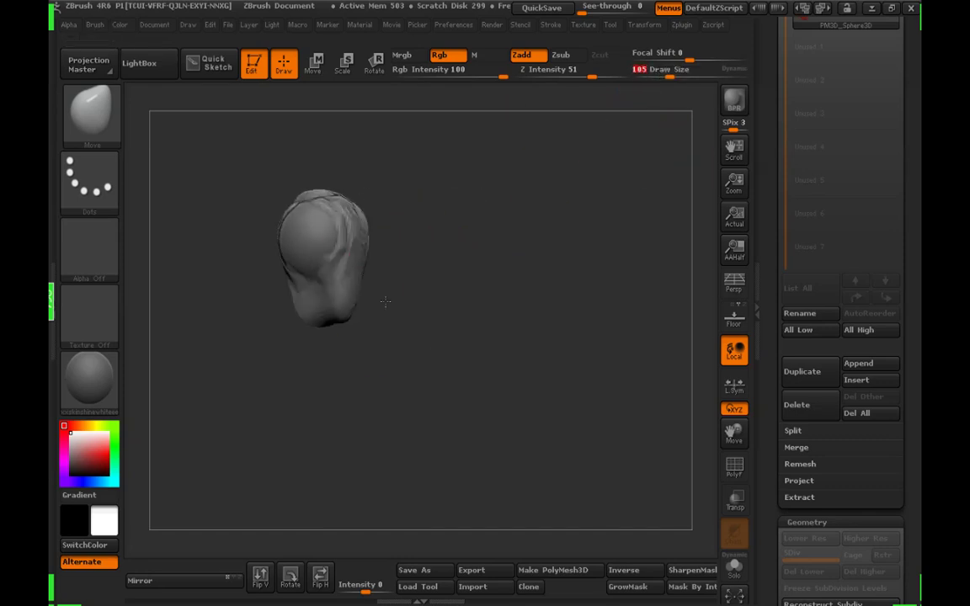
pyautogui.moveTo(308, 311); pyautogui.dragTo(295, 321)
pyautogui.moveTo(380, 313); pyautogui.dragTo(407, 324)
pyautogui.moveTo(300, 313); pyautogui.dragTo(288, 319)
pyautogui.moveTo(413, 318); pyautogui.dragTo(383, 313)
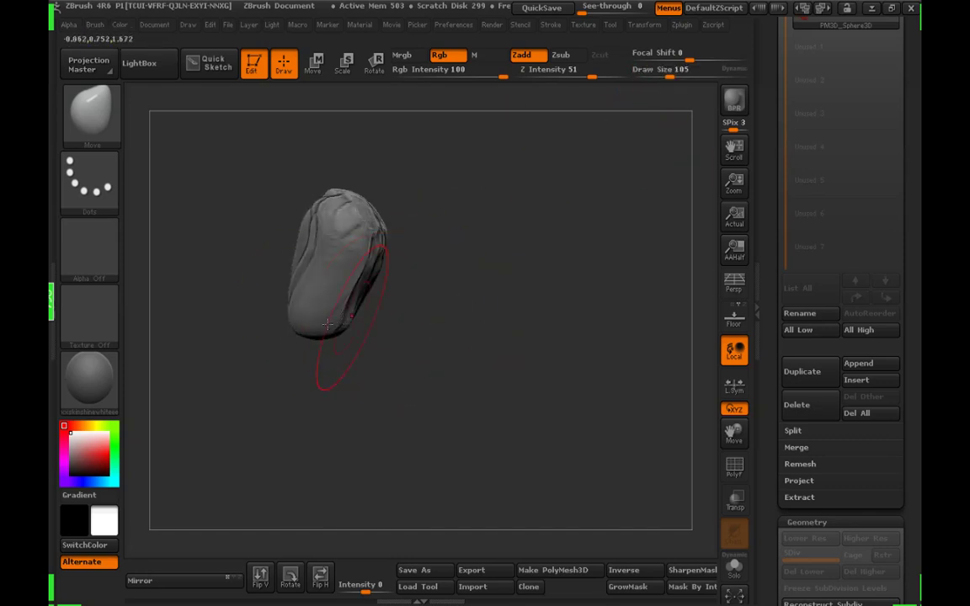
pyautogui.moveTo(327, 324)
pyautogui.mouseDown()
pyautogui.moveTo(325, 314)
pyautogui.moveTo(497, 320)
pyautogui.moveTo(353, 334)
pyautogui.moveTo(372, 350)
pyautogui.moveTo(347, 340)
pyautogui.moveTo(346, 407)
pyautogui.moveTo(339, 377)
pyautogui.moveTo(396, 403)
pyautogui.moveTo(407, 388)
pyautogui.moveTo(353, 341)
pyautogui.moveTo(336, 294)
pyautogui.moveTo(351, 297)
pyautogui.mouseUp()
# Reduce the Move brush to draw size 56 and push in the sides below the head to form a narrow neck above the elongated body
pyautogui.click(661, 74)
pyautogui.moveTo(637, 101)
pyautogui.mouseDown()
pyautogui.moveTo(448, 255)
pyautogui.moveTo(467, 275)
pyautogui.moveTo(370, 287)
pyautogui.mouseUp()
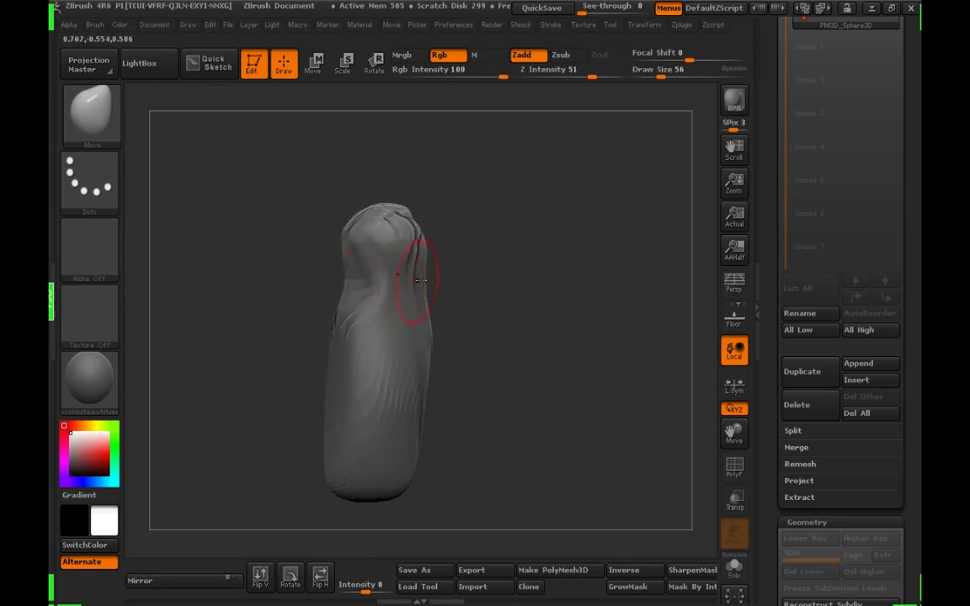
pyautogui.moveTo(476, 281)
pyautogui.mouseDown()
pyautogui.moveTo(423, 288)
pyautogui.moveTo(412, 279)
pyautogui.mouseUp()
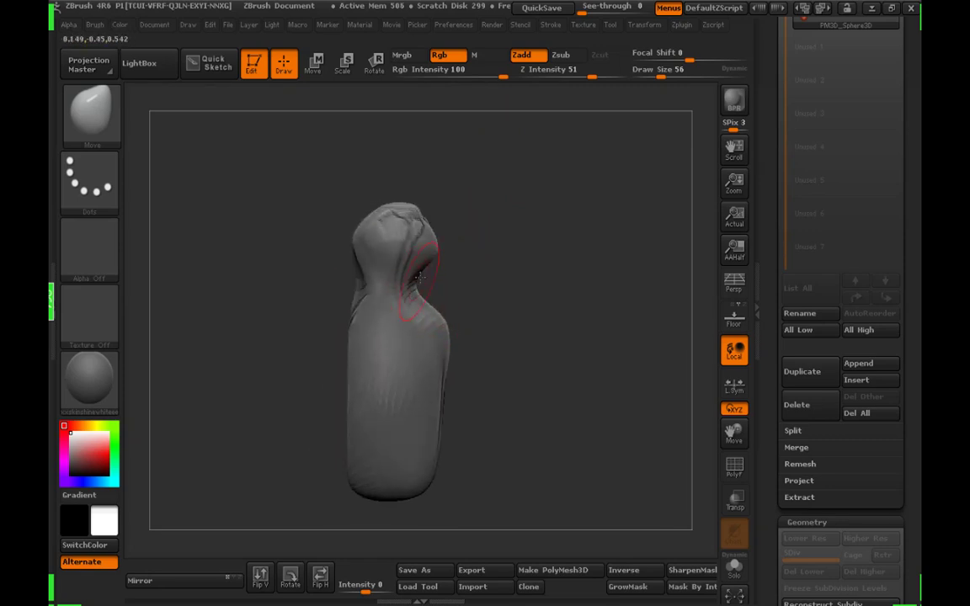
pyautogui.moveTo(589, 258); pyautogui.dragTo(499, 266)
pyautogui.moveTo(364, 288)
pyautogui.mouseDown()
pyautogui.moveTo(416, 281)
pyautogui.moveTo(419, 302)
pyautogui.moveTo(431, 262)
pyautogui.moveTo(391, 249)
pyautogui.moveTo(381, 261)
pyautogui.moveTo(403, 277)
pyautogui.mouseUp()
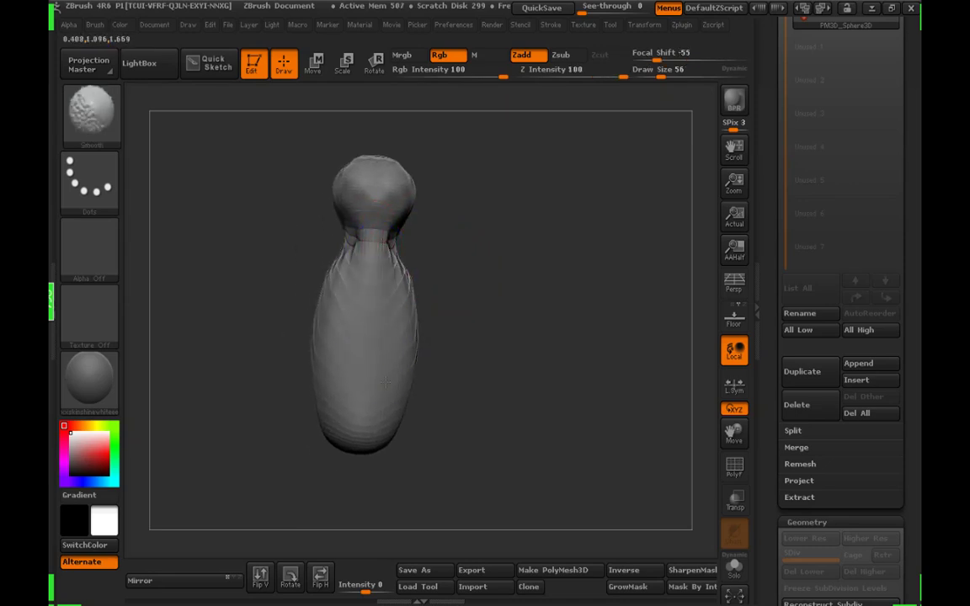
pyautogui.moveTo(441, 421)
pyautogui.mouseDown()
pyautogui.moveTo(456, 421)
pyautogui.moveTo(432, 412)
pyautogui.moveTo(400, 433)
pyautogui.moveTo(404, 455)
pyautogui.moveTo(422, 439)
pyautogui.moveTo(418, 424)
pyautogui.mouseUp()
# Turn the stretched mesh into a DynaMesh at resolution 88
pyautogui.click(807, 522)
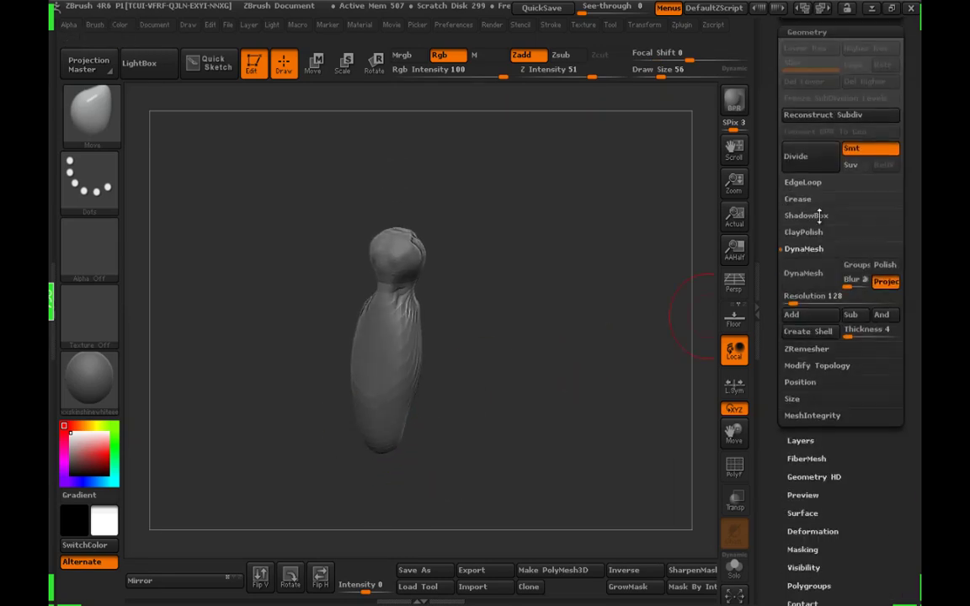
pyautogui.moveTo(823, 290); pyautogui.dragTo(792, 291)
pyautogui.click(795, 274)
# Smooth the neck and torso and pull two symmetrical arms out of the shoulders with the Move brush
pyautogui.keyDown('shift'); pyautogui.moveTo(416, 323); pyautogui.dragTo(400, 303); pyautogui.keyUp('shift')
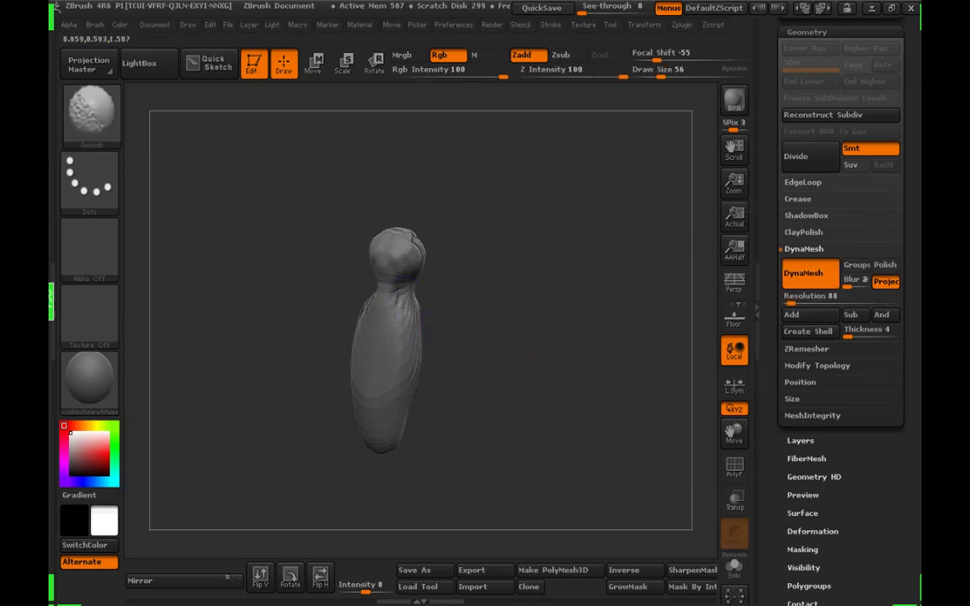
pyautogui.keyDown('shift'); pyautogui.moveTo(395, 357); pyautogui.dragTo(389, 299); pyautogui.keyUp('shift')
pyautogui.moveTo(466, 260); pyautogui.dragTo(496, 282)
pyautogui.moveTo(412, 314)
pyautogui.mouseDown()
pyautogui.moveTo(455, 333)
pyautogui.moveTo(408, 328)
pyautogui.moveTo(490, 338)
pyautogui.mouseUp()
pyautogui.moveTo(440, 357)
pyautogui.mouseDown()
pyautogui.moveTo(437, 341)
pyautogui.moveTo(468, 325)
pyautogui.moveTo(529, 381)
pyautogui.moveTo(516, 350)
pyautogui.moveTo(451, 320)
pyautogui.mouseUp()
pyautogui.moveTo(600, 370)
pyautogui.mouseDown()
pyautogui.moveTo(499, 368)
pyautogui.moveTo(505, 353)
pyautogui.moveTo(520, 368)
pyautogui.moveTo(520, 357)
pyautogui.moveTo(461, 376)
pyautogui.moveTo(466, 366)
pyautogui.mouseUp()
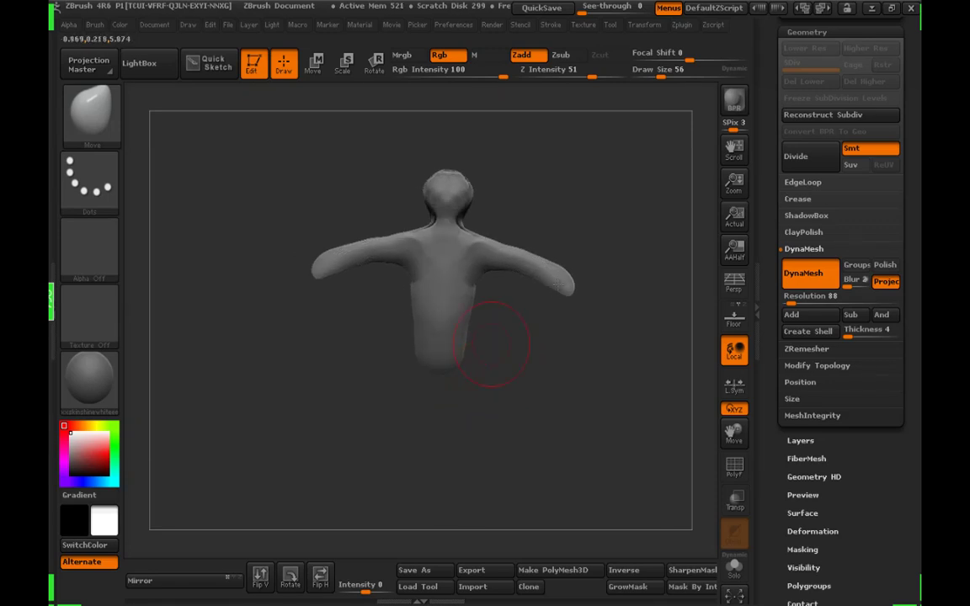
pyautogui.moveTo(574, 296); pyautogui.dragTo(536, 259)
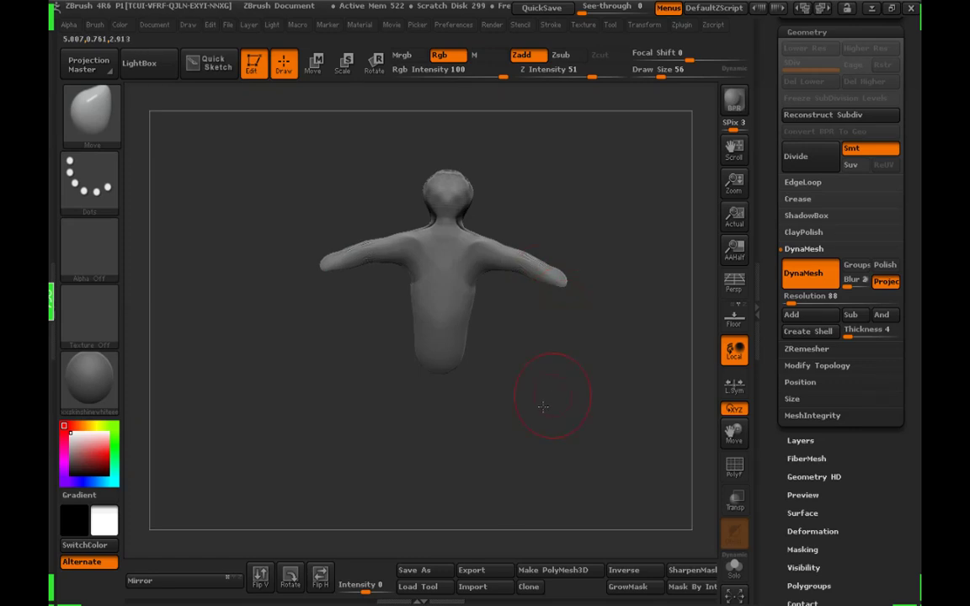
# Undo the last stroke and reshape the torso's base into two legs, pushing up and smoothing the area between them
pyautogui.moveTo(555, 374)
pyautogui.mouseDown()
pyautogui.moveTo(541, 390)
pyautogui.moveTo(447, 368)
pyautogui.moveTo(366, 371)
pyautogui.moveTo(386, 396)
pyautogui.moveTo(381, 425)
pyautogui.moveTo(365, 363)
pyautogui.mouseUp()
pyautogui.hotkey('ctrl', 'z')
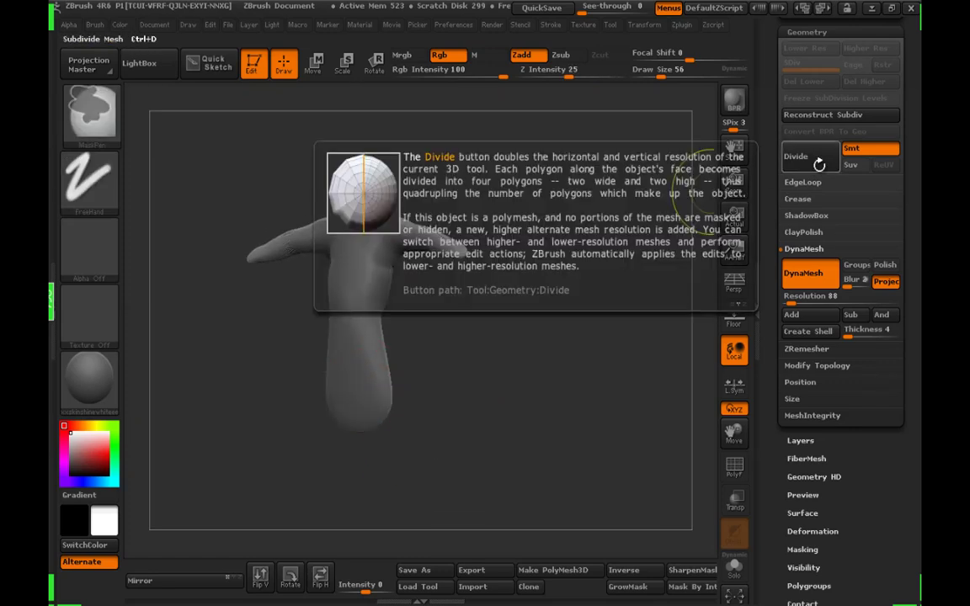
pyautogui.moveTo(480, 400); pyautogui.dragTo(418, 406)
pyautogui.moveTo(355, 419)
pyautogui.mouseDown()
pyautogui.moveTo(354, 385)
pyautogui.moveTo(406, 455)
pyautogui.moveTo(354, 389)
pyautogui.moveTo(353, 363)
pyautogui.mouseUp()
pyautogui.moveTo(421, 350); pyautogui.dragTo(427, 373)
pyautogui.moveTo(364, 362)
pyautogui.keyDown('shift'); pyautogui.mouseDown()
pyautogui.moveTo(343, 393)
pyautogui.moveTo(353, 366)
pyautogui.moveTo(342, 371)
pyautogui.moveTo(364, 389)
pyautogui.mouseUp(); pyautogui.keyUp('shift')
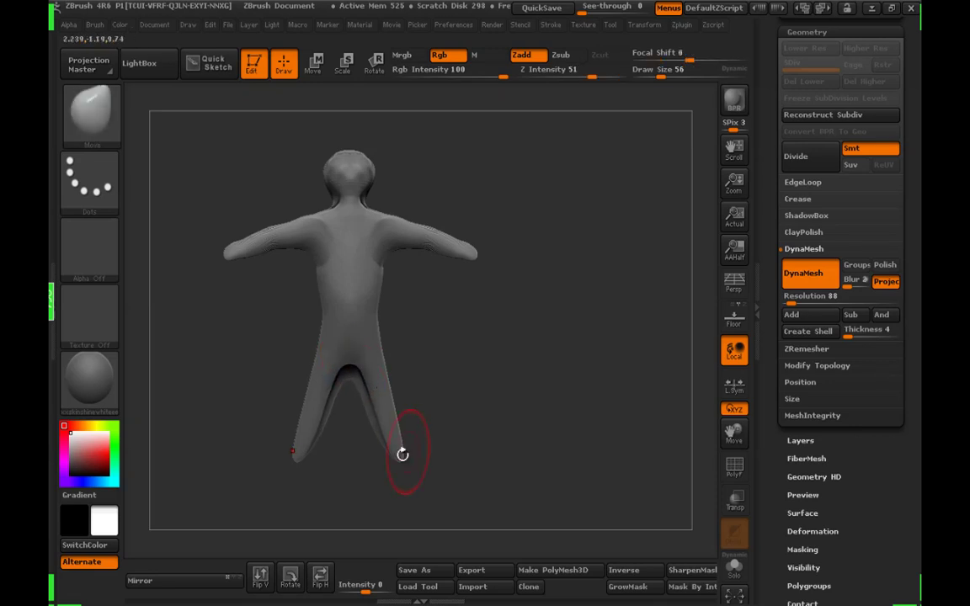
# Enlarge the Move brush to draw size 101 and stretch the legs further down and outward
pyautogui.click(668, 78)
pyautogui.moveTo(398, 438); pyautogui.dragTo(403, 462)
pyautogui.moveTo(385, 417); pyautogui.dragTo(405, 422)
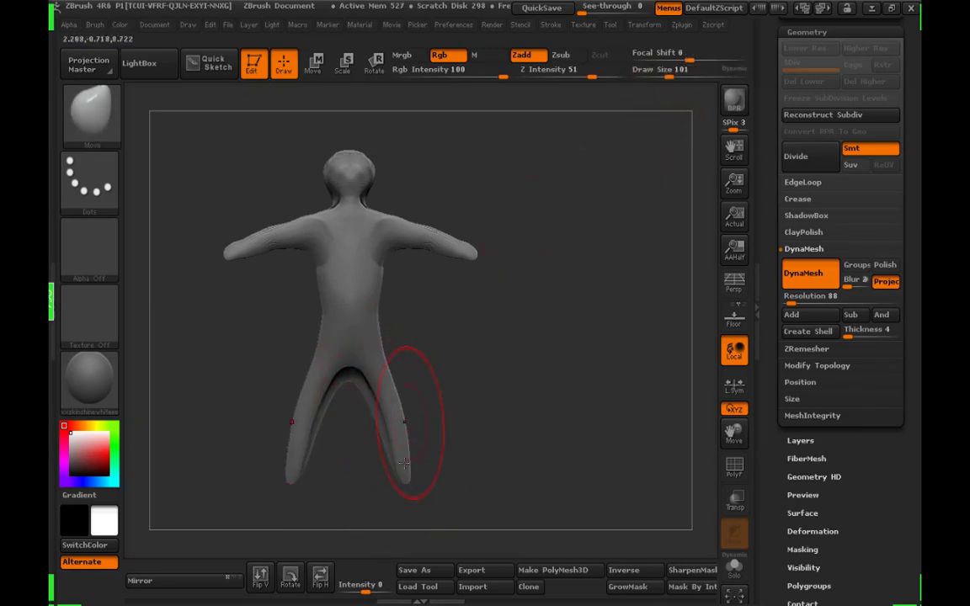
pyautogui.moveTo(405, 465); pyautogui.dragTo(414, 492)
pyautogui.moveTo(406, 422); pyautogui.dragTo(393, 408)
# Widen the waist and pull the lower legs and feet inward to straighten the legs
pyautogui.moveTo(381, 344); pyautogui.dragTo(386, 316)
pyautogui.moveTo(412, 494); pyautogui.dragTo(391, 507)
pyautogui.moveTo(394, 430)
pyautogui.mouseDown()
pyautogui.moveTo(404, 431)
pyautogui.moveTo(397, 450)
pyautogui.mouseUp()
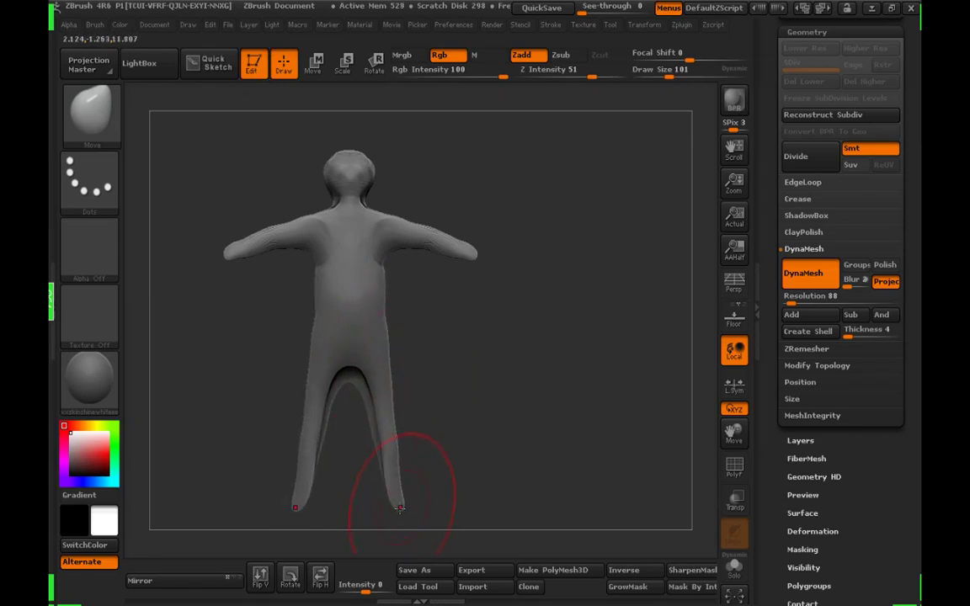
pyautogui.moveTo(400, 509); pyautogui.dragTo(389, 509)
pyautogui.moveTo(388, 465); pyautogui.dragTo(379, 462)
pyautogui.moveTo(405, 496); pyautogui.dragTo(323, 489)
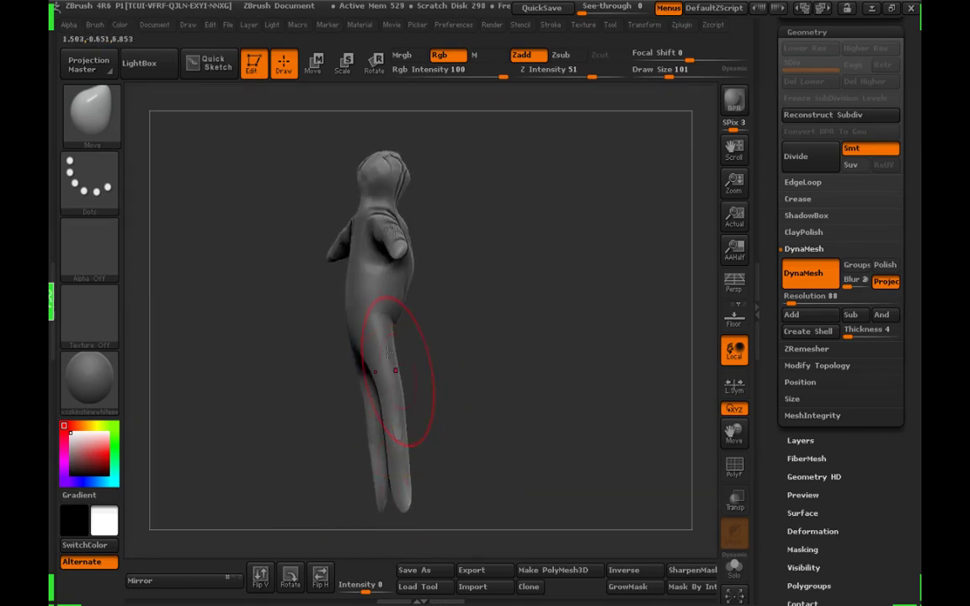
# Adjust the thighs, then enlarge the Move brush to draw size 165 and curve the lower legs backward in side view
pyautogui.moveTo(388, 353); pyautogui.dragTo(413, 298)
pyautogui.moveTo(515, 295); pyautogui.dragTo(412, 351)
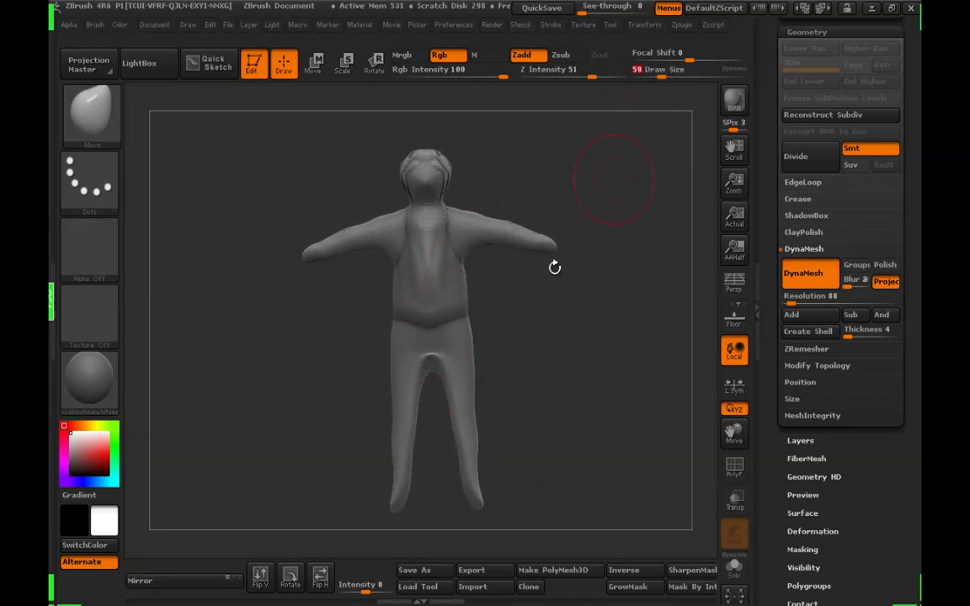
pyautogui.press('shift')
pyautogui.moveTo(502, 353)
pyautogui.mouseDown()
pyautogui.moveTo(628, 368)
pyautogui.moveTo(584, 360)
pyautogui.moveTo(524, 317)
pyautogui.mouseUp()
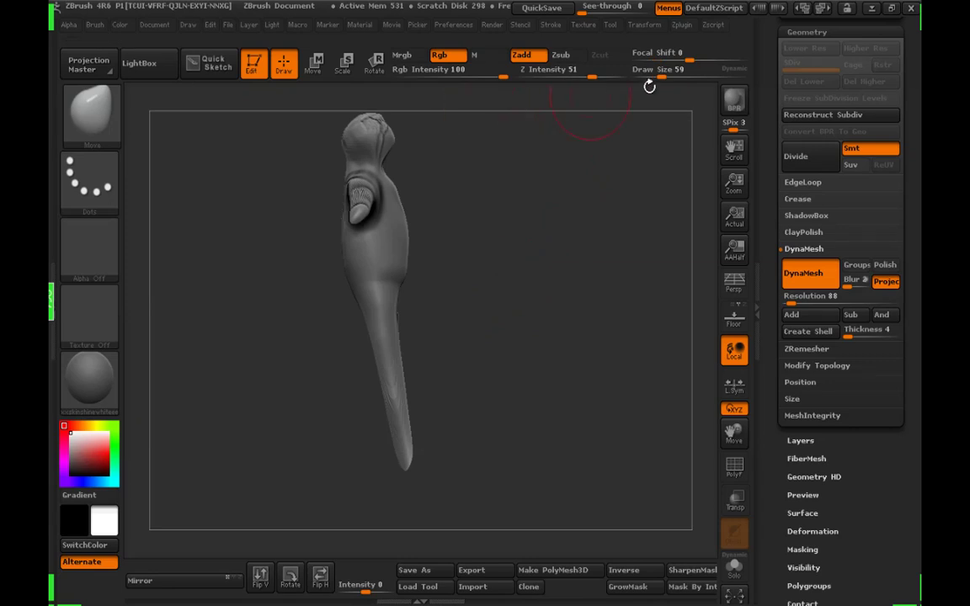
pyautogui.moveTo(653, 77); pyautogui.dragTo(667, 78)
pyautogui.moveTo(381, 431); pyautogui.dragTo(364, 396)
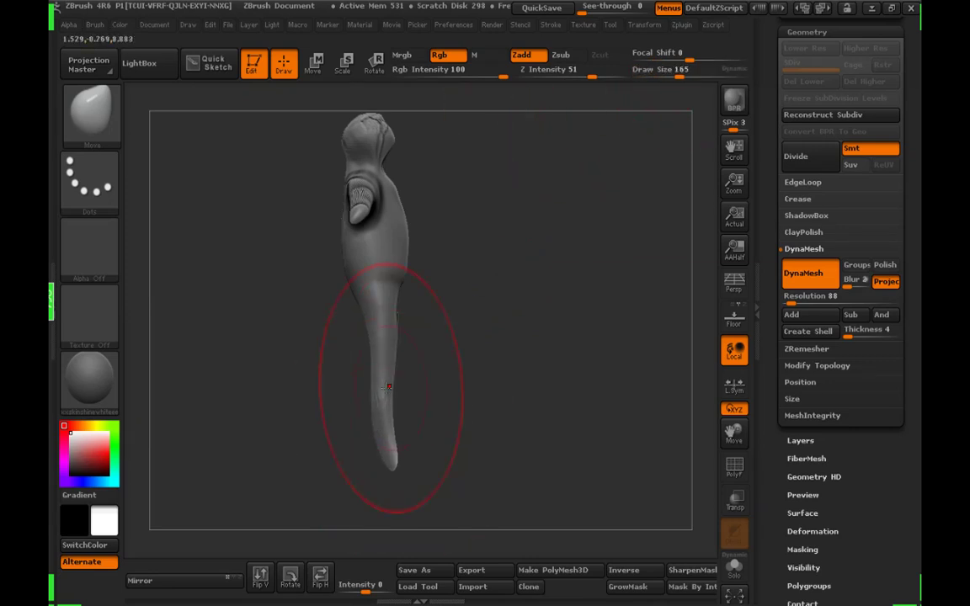
# Reduce the Move brush to draw size 109, straighten the shins and feet in side profile, and smooth the thighs
pyautogui.click(659, 75)
pyautogui.moveTo(396, 448); pyautogui.dragTo(383, 457)
pyautogui.moveTo(368, 414)
pyautogui.mouseDown()
pyautogui.moveTo(376, 411)
pyautogui.moveTo(378, 430)
pyautogui.mouseUp()
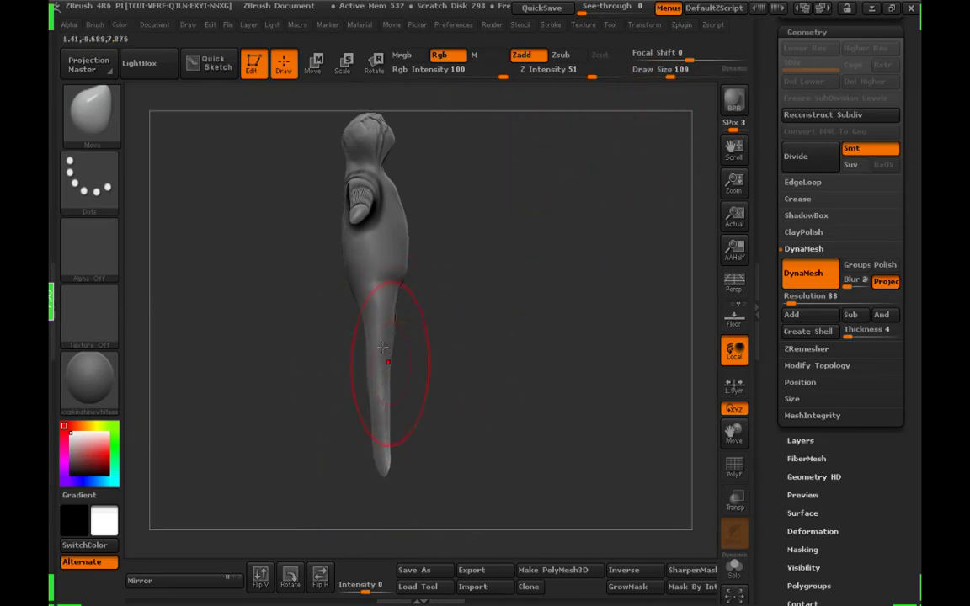
pyautogui.keyDown('shift'); pyautogui.moveTo(383, 347); pyautogui.dragTo(386, 294); pyautogui.keyUp('shift')
pyautogui.keyDown('shift'); pyautogui.moveTo(433, 266); pyautogui.dragTo(542, 277); pyautogui.keyUp('shift')
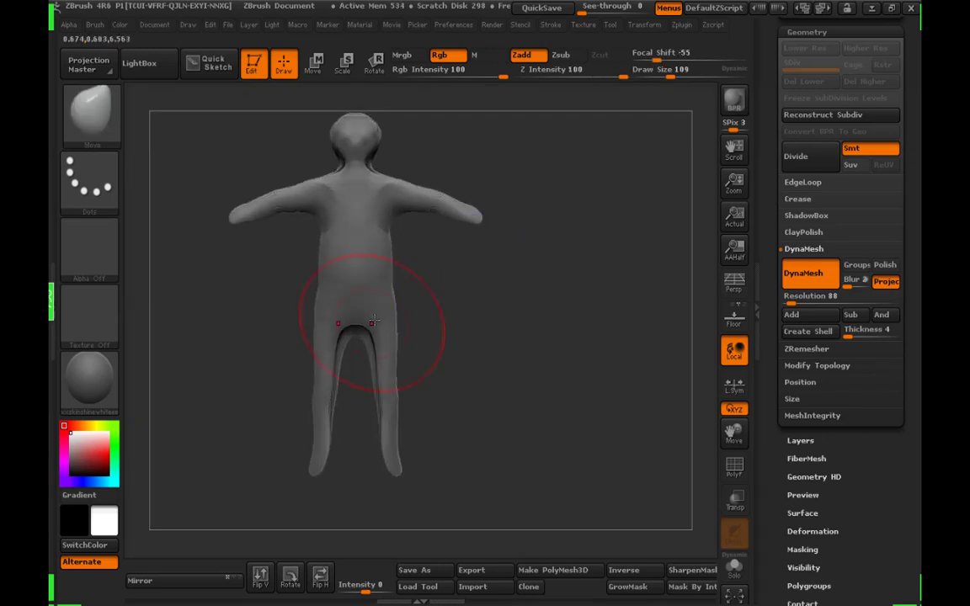
# Narrow the hips and reshape the inner thighs and lower legs with the Move brush at draw size 42
pyautogui.moveTo(403, 309); pyautogui.dragTo(393, 309)
pyautogui.click(657, 76)
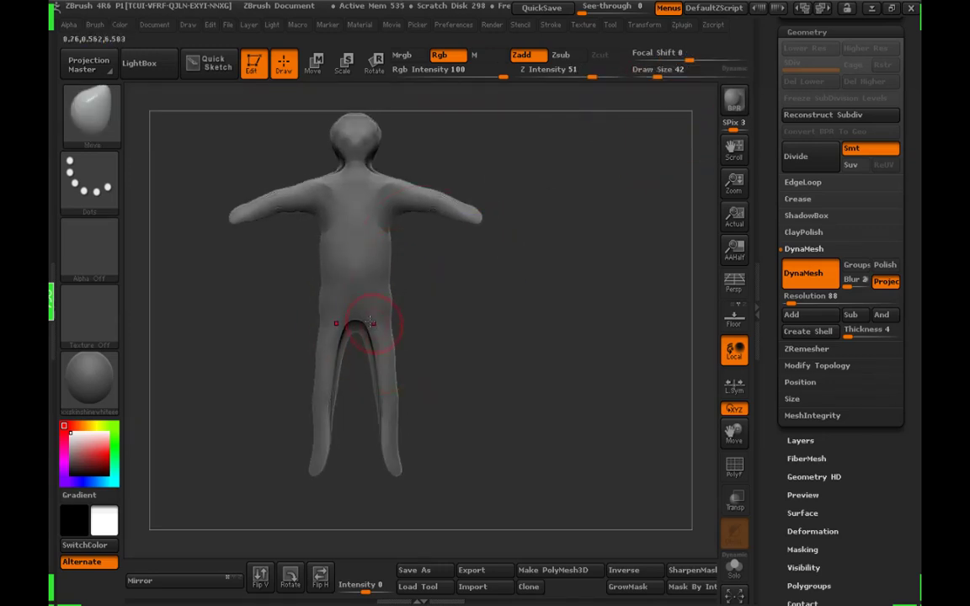
pyautogui.moveTo(378, 349); pyautogui.dragTo(373, 347)
pyautogui.moveTo(379, 383); pyautogui.dragTo(387, 396)
pyautogui.moveTo(385, 434); pyautogui.dragTo(397, 460)
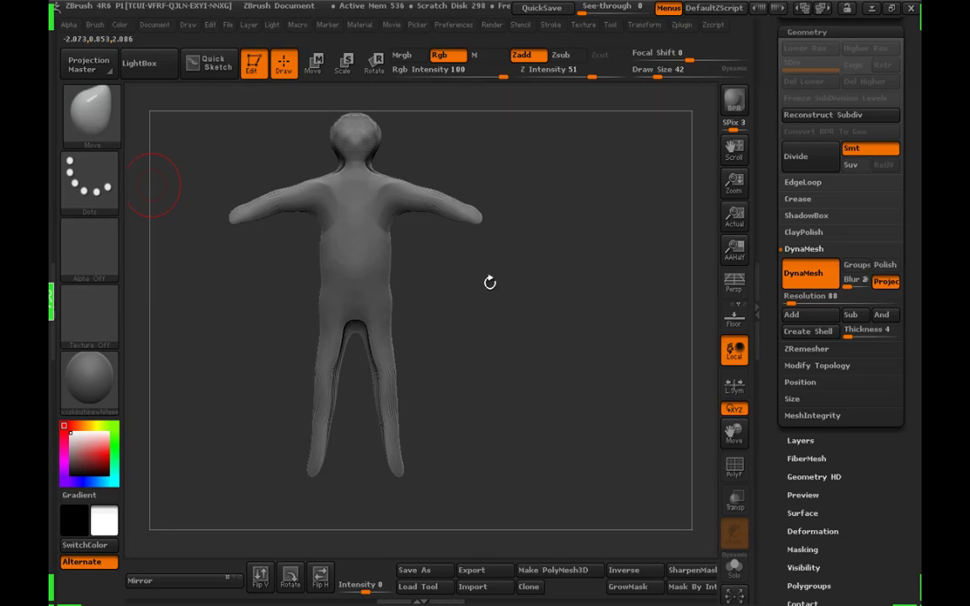
# Set the Move brush to draw size 65, widen the chest, and extend the arms slightly outward
pyautogui.moveTo(497, 311); pyautogui.dragTo(484, 333)
pyautogui.moveTo(428, 321)
pyautogui.mouseDown()
pyautogui.moveTo(506, 291)
pyautogui.moveTo(462, 312)
pyautogui.moveTo(419, 301)
pyautogui.mouseUp()
pyautogui.click(664, 74)
pyautogui.moveTo(496, 288)
pyautogui.mouseDown()
pyautogui.moveTo(421, 290)
pyautogui.moveTo(432, 333)
pyautogui.mouseUp()
pyautogui.moveTo(678, 82); pyautogui.dragTo(661, 76)
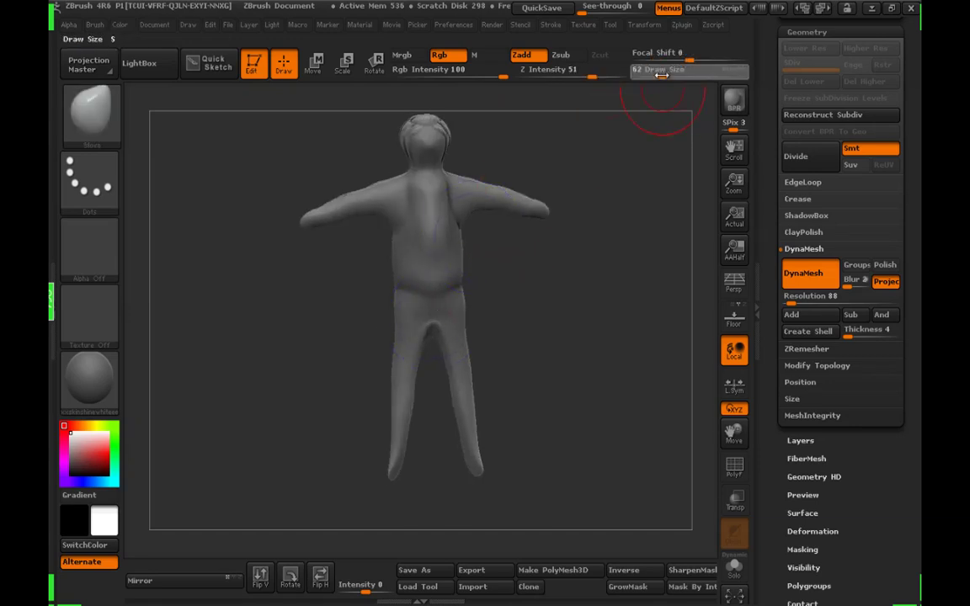
pyautogui.moveTo(411, 254); pyautogui.dragTo(276, 245)
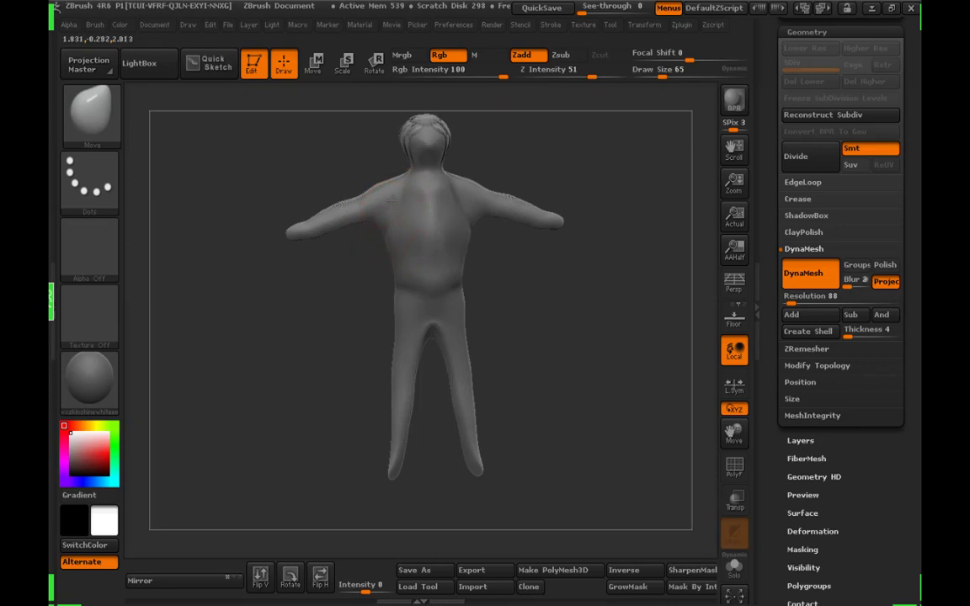
pyautogui.moveTo(557, 293)
pyautogui.mouseDown()
pyautogui.moveTo(498, 292)
pyautogui.moveTo(472, 269)
pyautogui.moveTo(476, 208)
pyautogui.moveTo(486, 202)
pyautogui.moveTo(471, 202)
pyautogui.moveTo(569, 251)
pyautogui.moveTo(548, 255)
pyautogui.mouseUp()
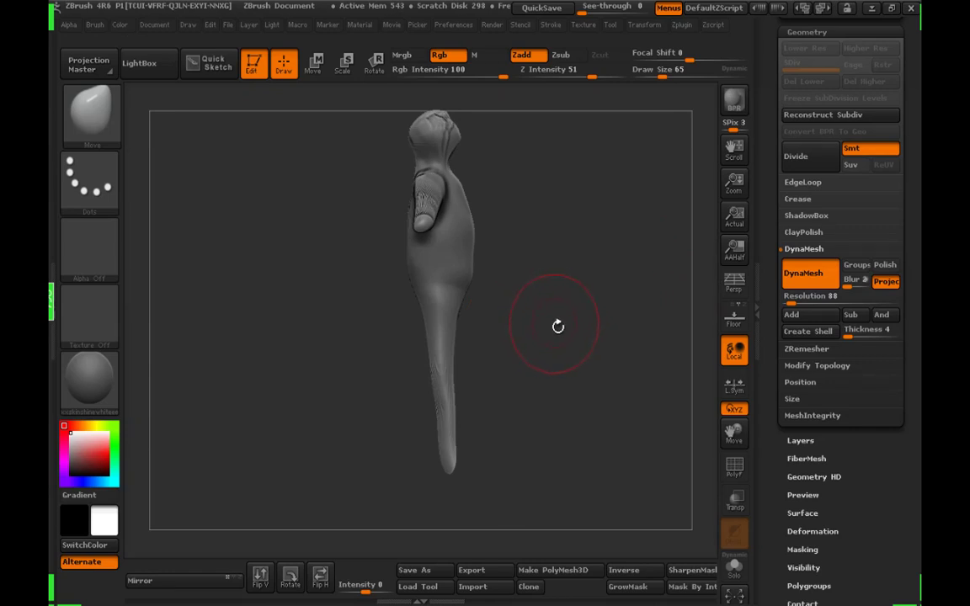
# Smooth the inner legs from the back view
pyautogui.moveTo(558, 326); pyautogui.dragTo(707, 287)
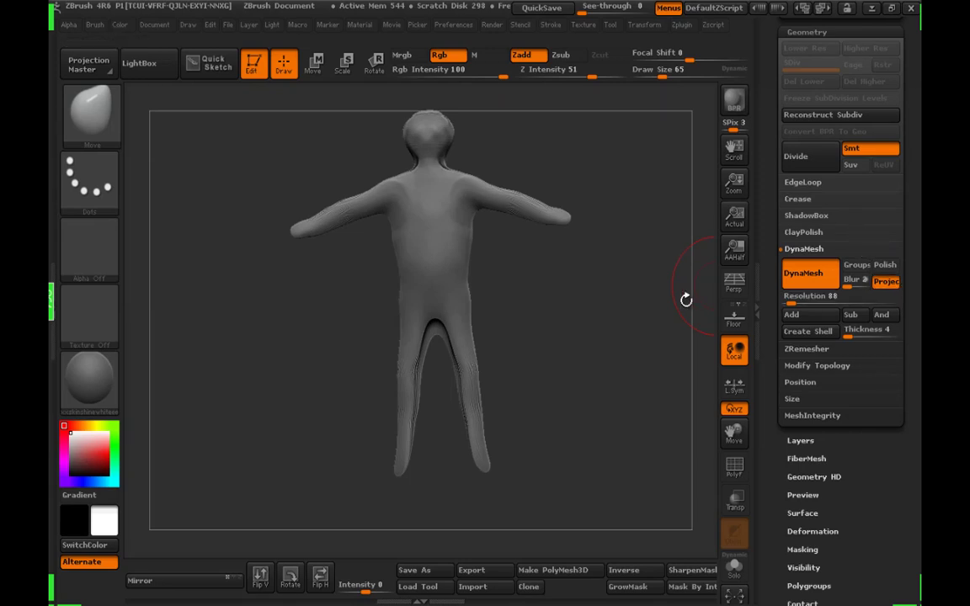
pyautogui.moveTo(617, 269)
pyautogui.mouseDown()
pyautogui.moveTo(558, 329)
pyautogui.moveTo(549, 354)
pyautogui.moveTo(568, 348)
pyautogui.moveTo(543, 338)
pyautogui.mouseUp()
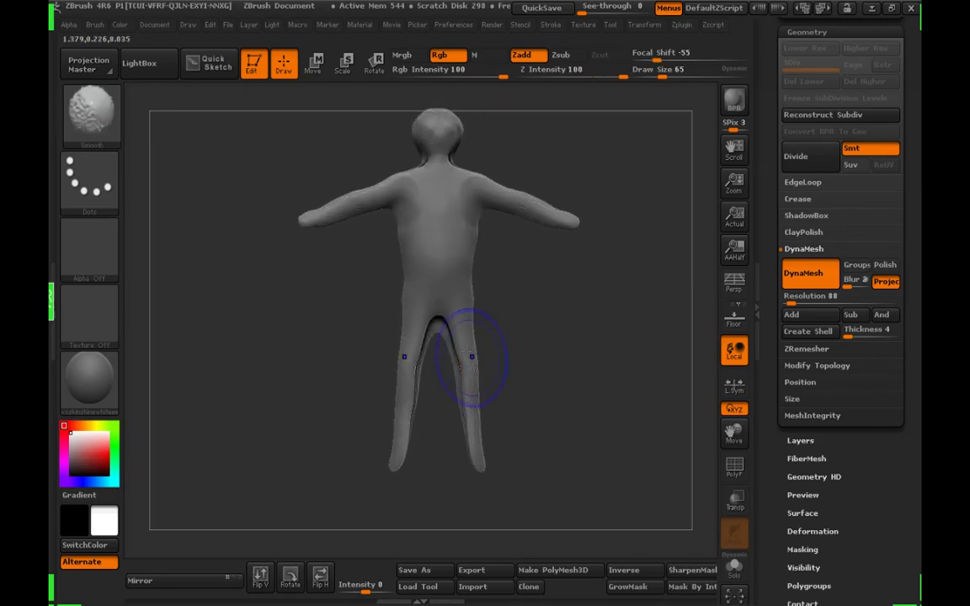
pyautogui.keyDown('shift'); pyautogui.moveTo(471, 357); pyautogui.dragTo(469, 369); pyautogui.keyUp('shift')
# Remesh the body with DynaMesh at resolution 48
pyautogui.scroll(-2, 800, 252)
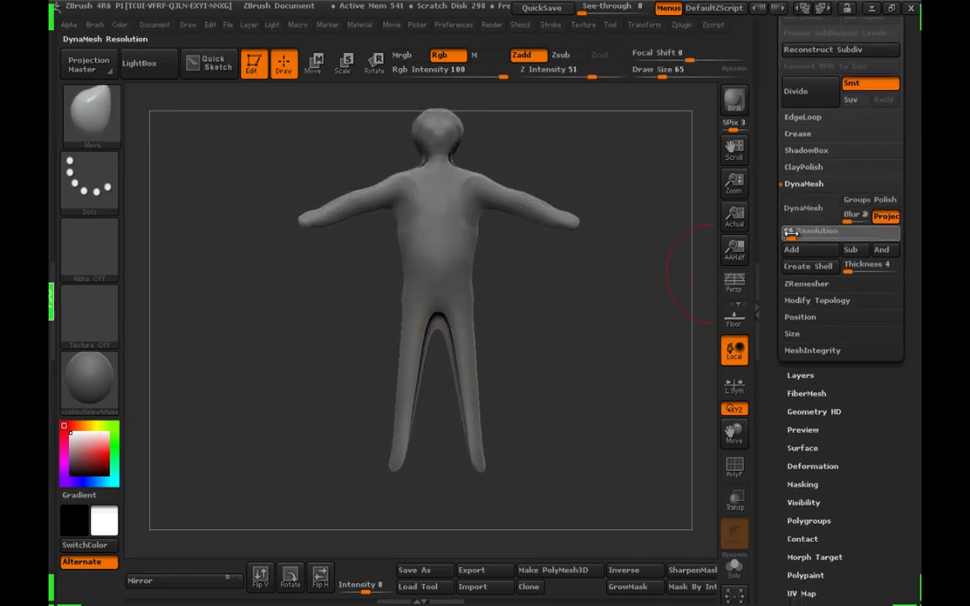
pyautogui.moveTo(787, 237); pyautogui.dragTo(789, 233)
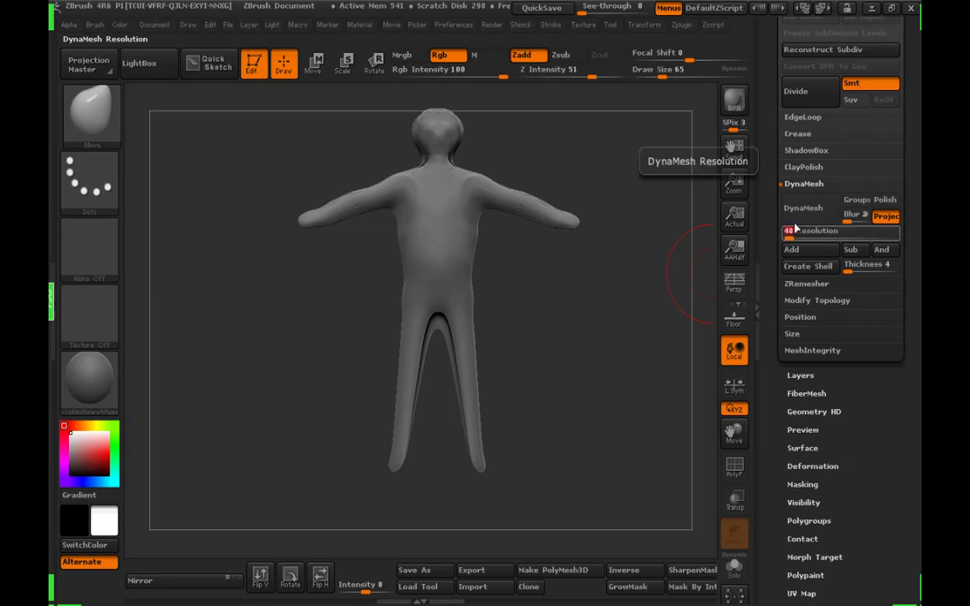
pyautogui.click(797, 216)
# Smooth the remeshed torso, shoulders, arms, head and neck from all around
pyautogui.press('shift')
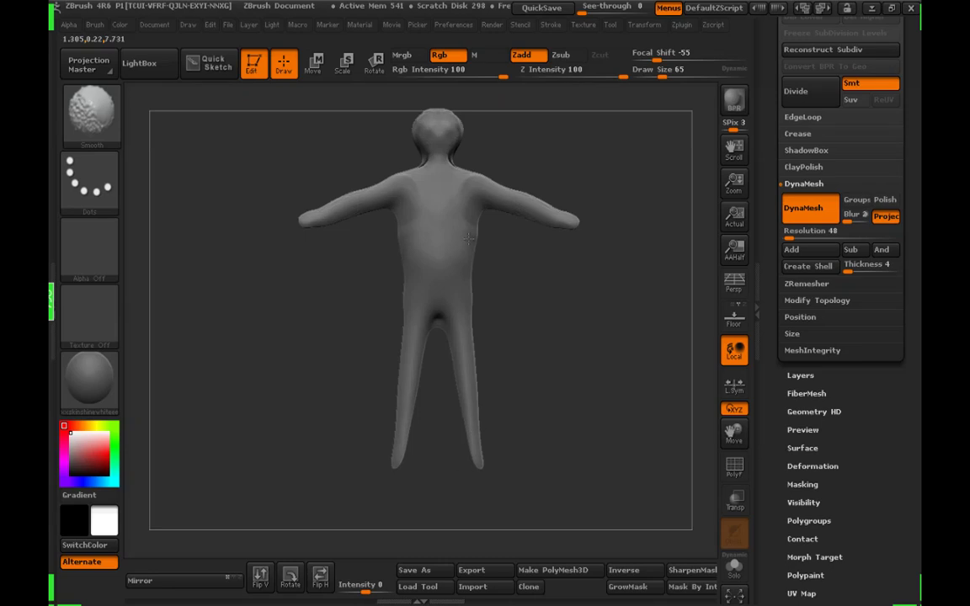
pyautogui.moveTo(552, 336); pyautogui.dragTo(566, 331)
pyautogui.press('shift')
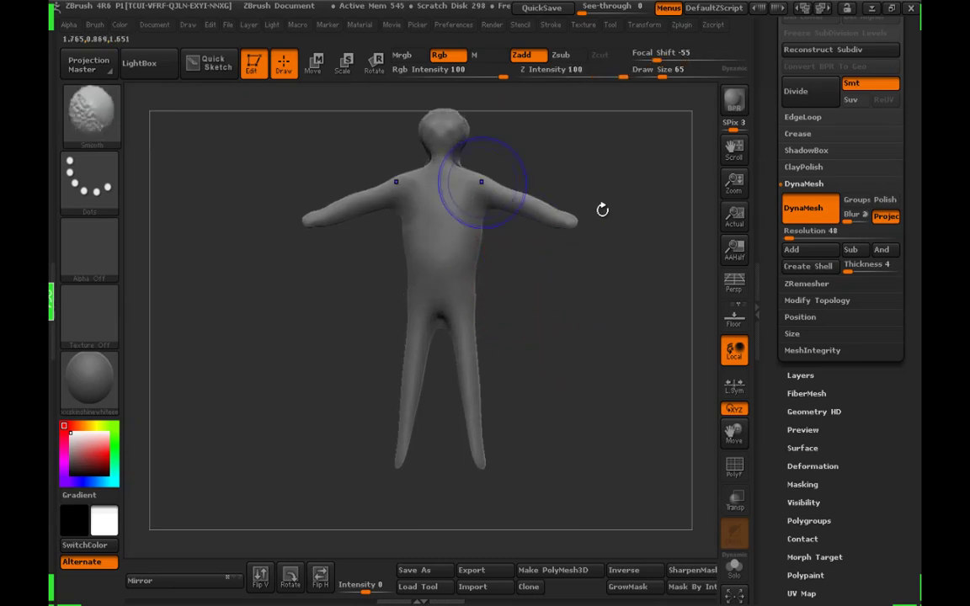
pyautogui.moveTo(602, 210)
pyautogui.mouseDown()
pyautogui.moveTo(573, 160)
pyautogui.moveTo(485, 247)
pyautogui.mouseUp()
pyautogui.press('shift')
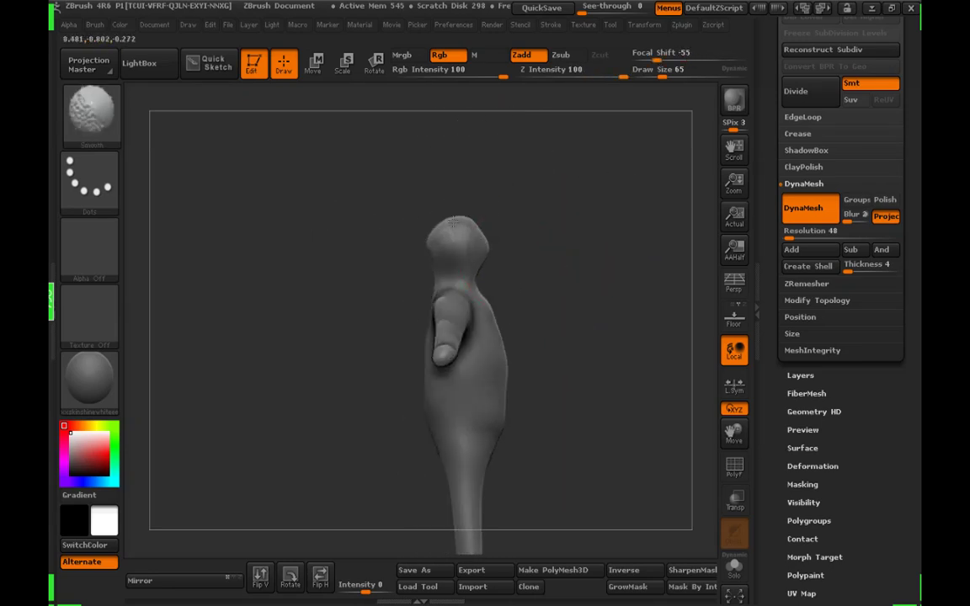
pyautogui.moveTo(558, 267)
pyautogui.mouseDown()
pyautogui.moveTo(650, 303)
pyautogui.moveTo(665, 300)
pyautogui.mouseUp()
pyautogui.press('shift')
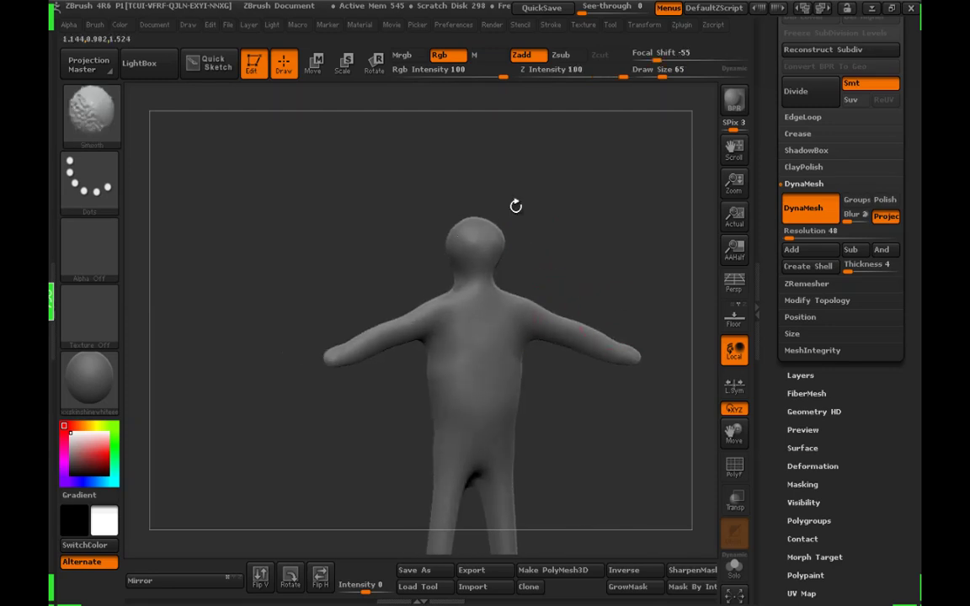
pyautogui.moveTo(515, 206); pyautogui.dragTo(527, 267)
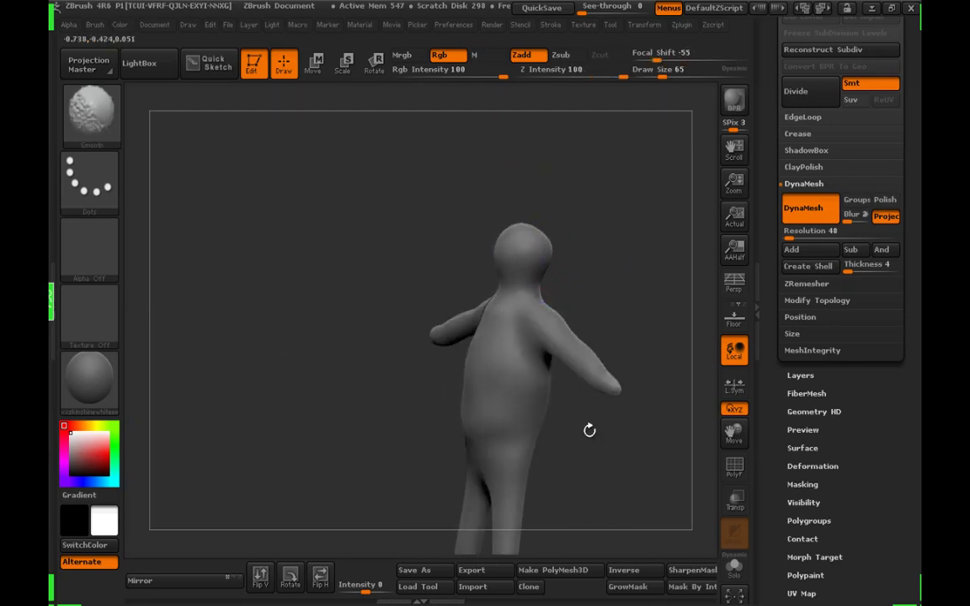
pyautogui.moveTo(590, 430)
pyautogui.keyDown('shift'); pyautogui.mouseDown()
pyautogui.moveTo(640, 433)
pyautogui.moveTo(515, 323)
pyautogui.mouseUp(); pyautogui.keyUp('shift')
# Refine the arms and the body's side profile with the Move brush at draw size 68
pyautogui.moveTo(579, 385)
pyautogui.mouseDown()
pyautogui.moveTo(532, 388)
pyautogui.moveTo(578, 362)
pyautogui.mouseUp()
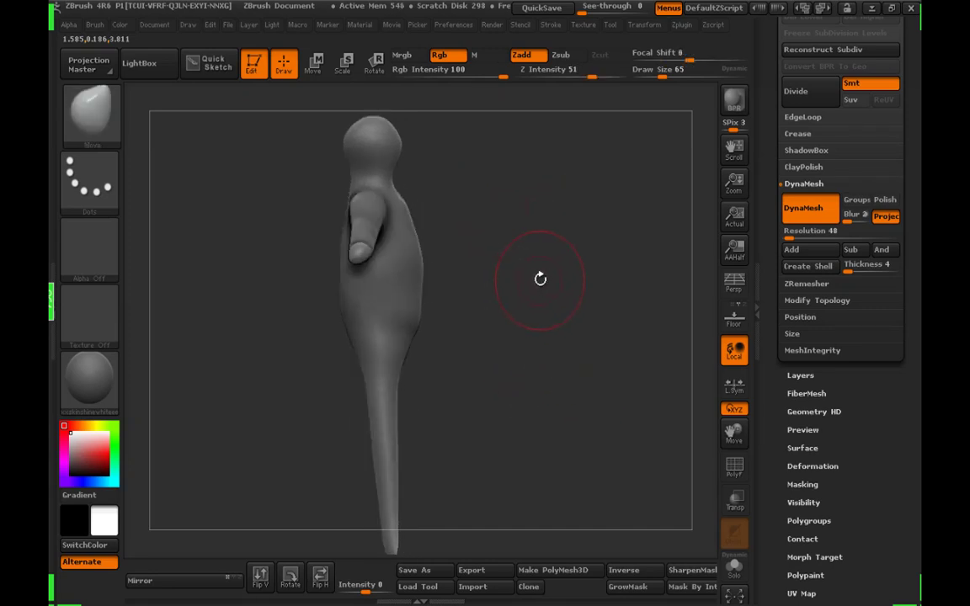
pyautogui.moveTo(528, 247); pyautogui.dragTo(560, 252)
pyautogui.moveTo(506, 335)
pyautogui.mouseDown()
pyautogui.moveTo(537, 363)
pyautogui.moveTo(519, 341)
pyautogui.moveTo(531, 314)
pyautogui.moveTo(528, 356)
pyautogui.moveTo(615, 394)
pyautogui.moveTo(561, 462)
pyautogui.moveTo(521, 385)
pyautogui.moveTo(493, 379)
pyautogui.moveTo(505, 400)
pyautogui.moveTo(600, 379)
pyautogui.moveTo(598, 365)
pyautogui.moveTo(578, 384)
pyautogui.moveTo(439, 381)
pyautogui.moveTo(475, 362)
pyautogui.moveTo(573, 372)
pyautogui.moveTo(559, 356)
pyautogui.moveTo(524, 368)
pyautogui.moveTo(520, 412)
pyautogui.moveTo(503, 434)
pyautogui.moveTo(488, 349)
pyautogui.moveTo(503, 353)
pyautogui.mouseUp()
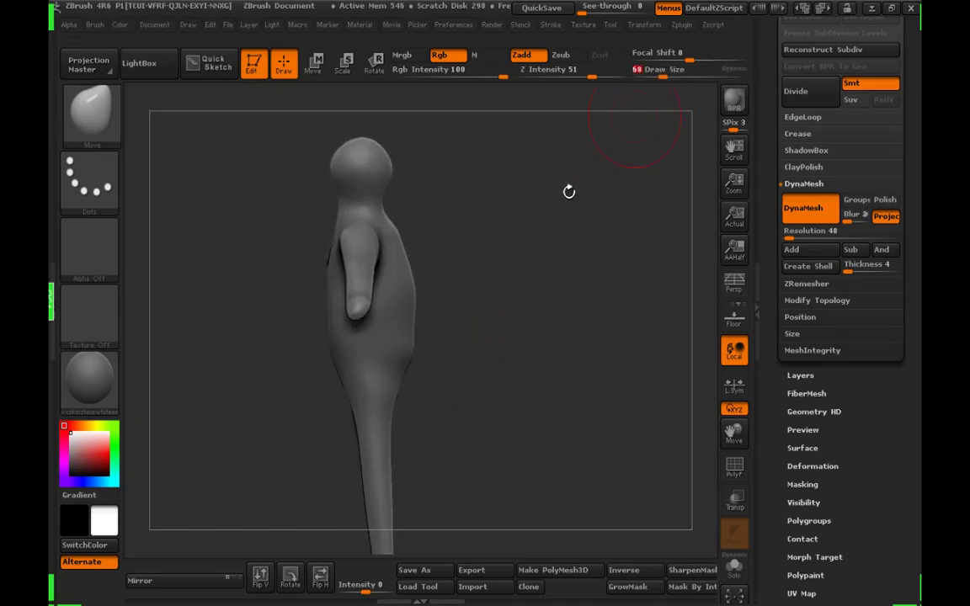
pyautogui.moveTo(603, 215); pyautogui.dragTo(565, 295)
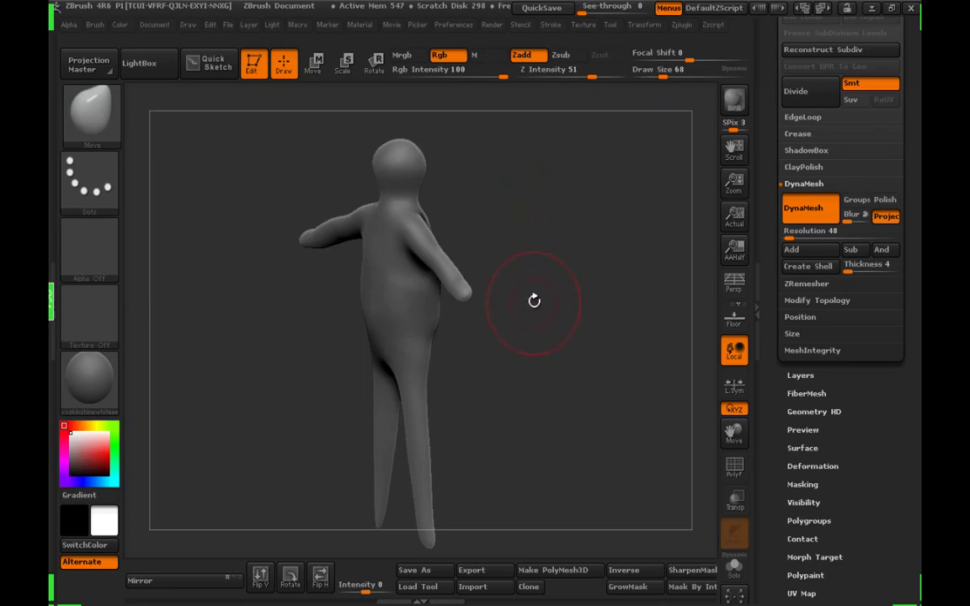
pyautogui.moveTo(532, 308); pyautogui.dragTo(482, 275)
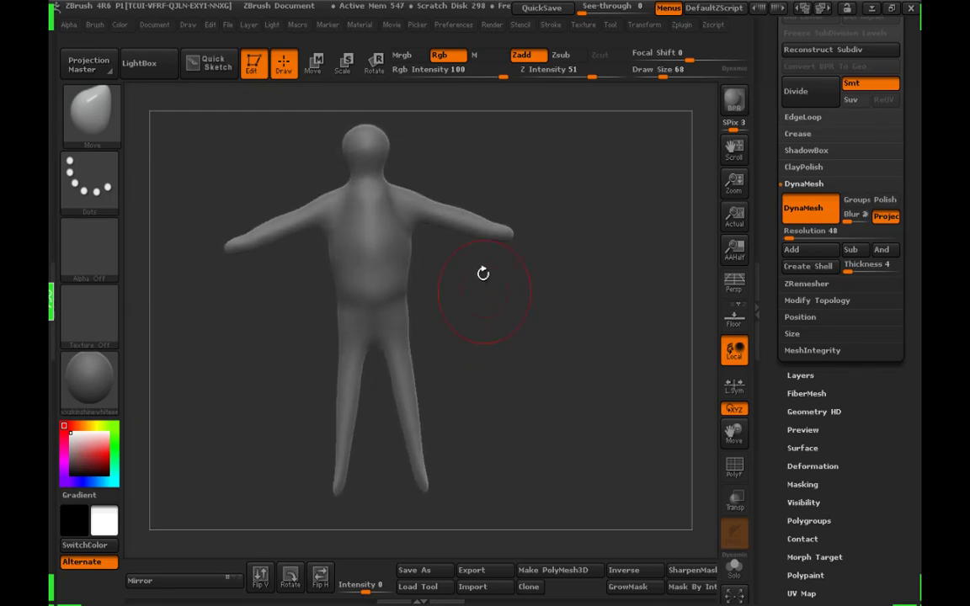
# Switch to the ClayTubes brush at draw size 42 and build up a raised shell across the back
pyautogui.click(109, 141)
pyautogui.click(372, 134)
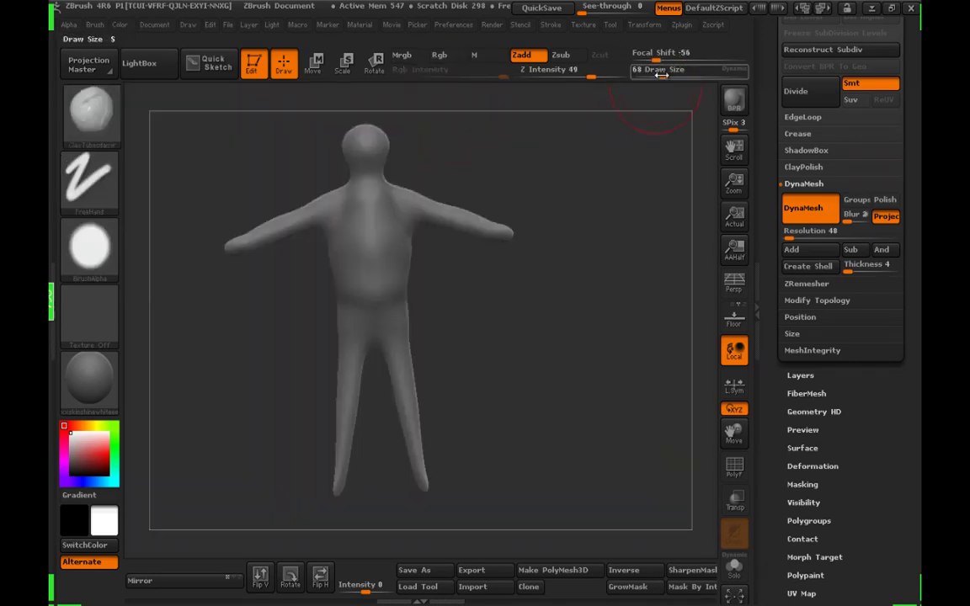
pyautogui.moveTo(662, 76); pyautogui.dragTo(657, 76)
pyautogui.keyDown('alt'); pyautogui.moveTo(535, 253); pyautogui.dragTo(527, 325); pyautogui.keyUp('alt')
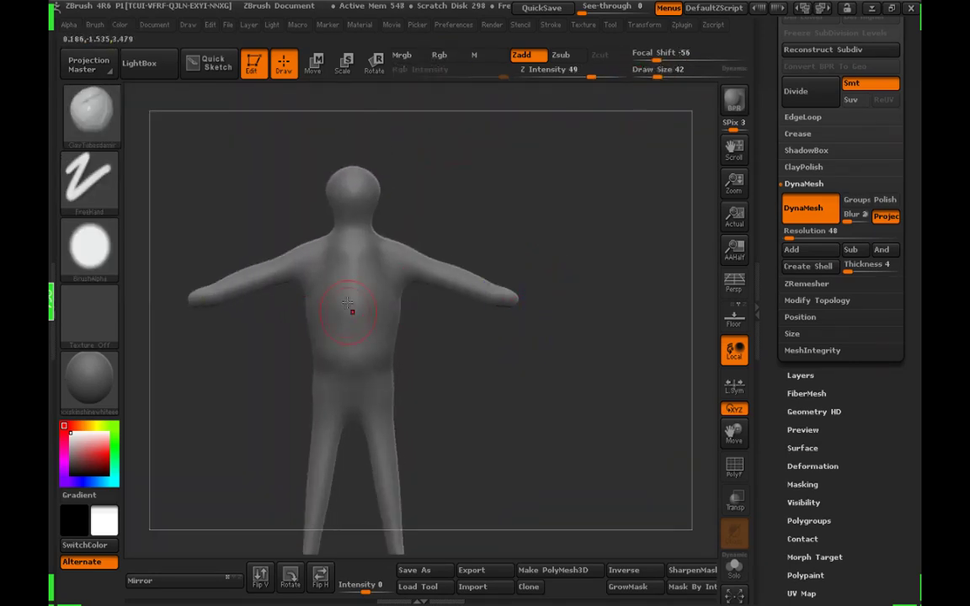
pyautogui.moveTo(341, 291)
pyautogui.mouseDown()
pyautogui.moveTo(333, 347)
pyautogui.moveTo(325, 269)
pyautogui.moveTo(334, 362)
pyautogui.moveTo(362, 299)
pyautogui.moveTo(354, 256)
pyautogui.mouseUp()
pyautogui.moveTo(434, 396); pyautogui.dragTo(421, 328)
pyautogui.moveTo(395, 279)
pyautogui.mouseDown()
pyautogui.moveTo(337, 212)
pyautogui.moveTo(302, 278)
pyautogui.moveTo(375, 243)
pyautogui.mouseUp()
pyautogui.moveTo(438, 354); pyautogui.dragTo(476, 350)
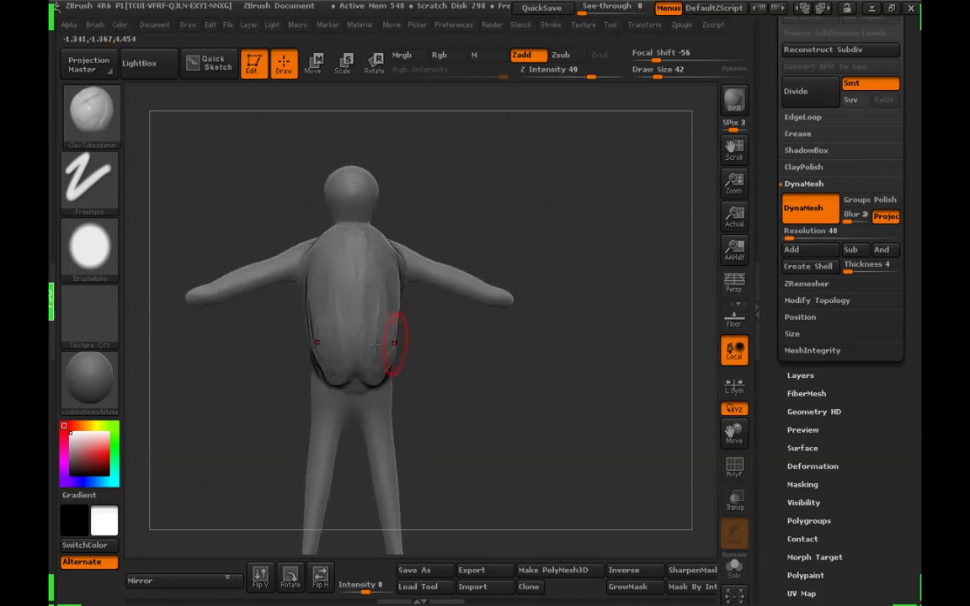
# Fill out the shell's centre, sides and lower edge with clay strokes into a rounded oval
pyautogui.moveTo(396, 342)
pyautogui.mouseDown()
pyautogui.moveTo(337, 352)
pyautogui.moveTo(438, 336)
pyautogui.mouseUp()
pyautogui.moveTo(361, 252)
pyautogui.mouseDown()
pyautogui.moveTo(322, 320)
pyautogui.moveTo(354, 367)
pyautogui.moveTo(353, 333)
pyautogui.mouseUp()
pyautogui.moveTo(414, 355); pyautogui.dragTo(398, 360)
pyautogui.moveTo(333, 330)
pyautogui.mouseDown()
pyautogui.moveTo(368, 346)
pyautogui.moveTo(340, 286)
pyautogui.moveTo(354, 341)
pyautogui.mouseUp()
pyautogui.moveTo(472, 325); pyautogui.dragTo(430, 329)
pyautogui.moveTo(373, 371)
pyautogui.mouseDown()
pyautogui.moveTo(353, 244)
pyautogui.moveTo(329, 314)
pyautogui.mouseUp()
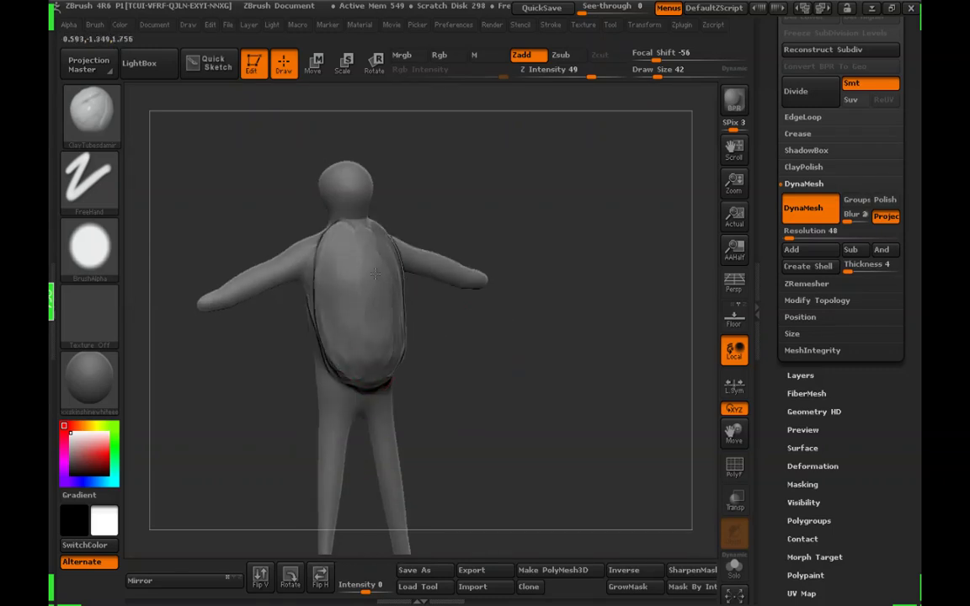
# Add clay strokes over the middle and upper part of the shell to thicken it near the neck
pyautogui.moveTo(376, 274); pyautogui.dragTo(381, 304)
pyautogui.moveTo(457, 323); pyautogui.dragTo(452, 293)
pyautogui.moveTo(361, 226)
pyautogui.mouseDown()
pyautogui.moveTo(324, 214)
pyautogui.moveTo(361, 229)
pyautogui.mouseUp()
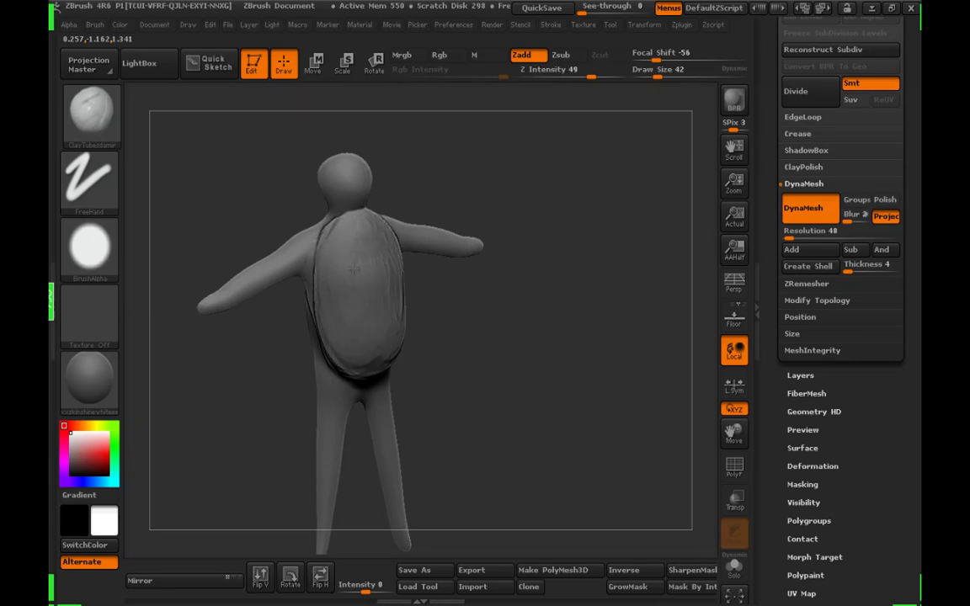
pyautogui.moveTo(457, 313); pyautogui.dragTo(413, 240)
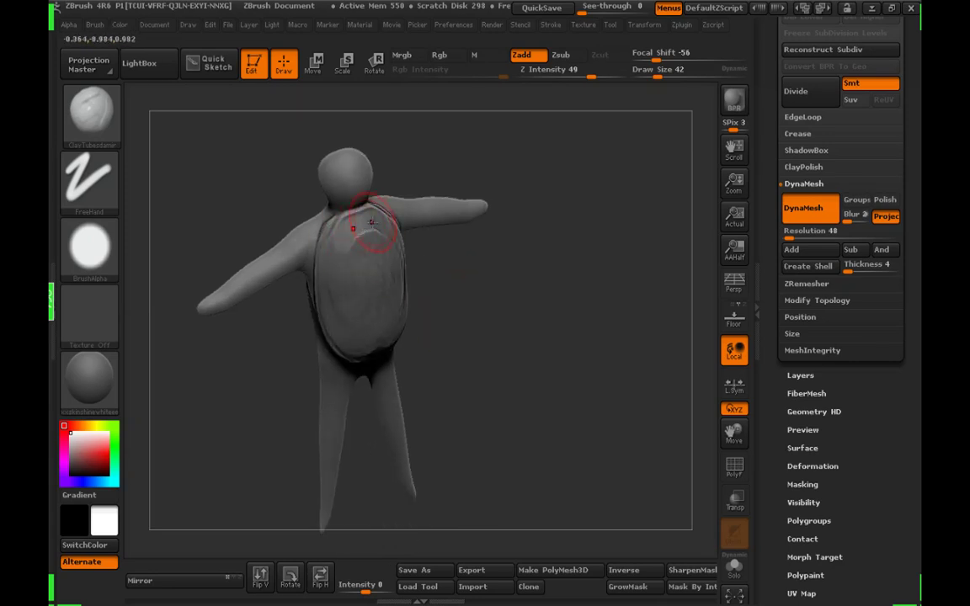
pyautogui.moveTo(463, 301)
pyautogui.mouseDown()
pyautogui.moveTo(469, 287)
pyautogui.moveTo(454, 330)
pyautogui.moveTo(468, 318)
pyautogui.mouseUp()
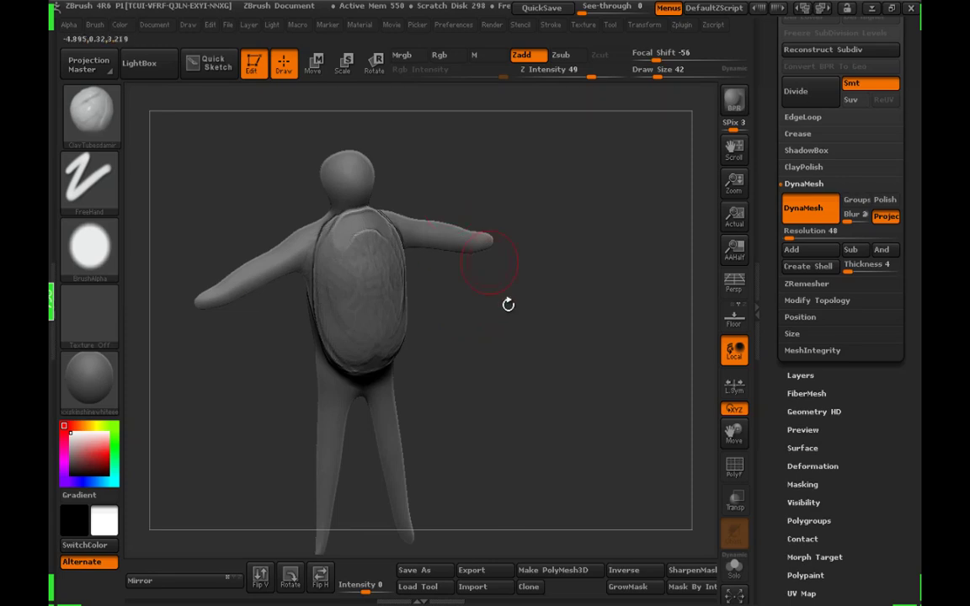
pyautogui.moveTo(508, 304); pyautogui.dragTo(458, 277)
# Smooth the top of the shell and add clay along its lower rim
pyautogui.keyDown('shift'); pyautogui.moveTo(369, 232); pyautogui.dragTo(362, 219); pyautogui.keyUp('shift')
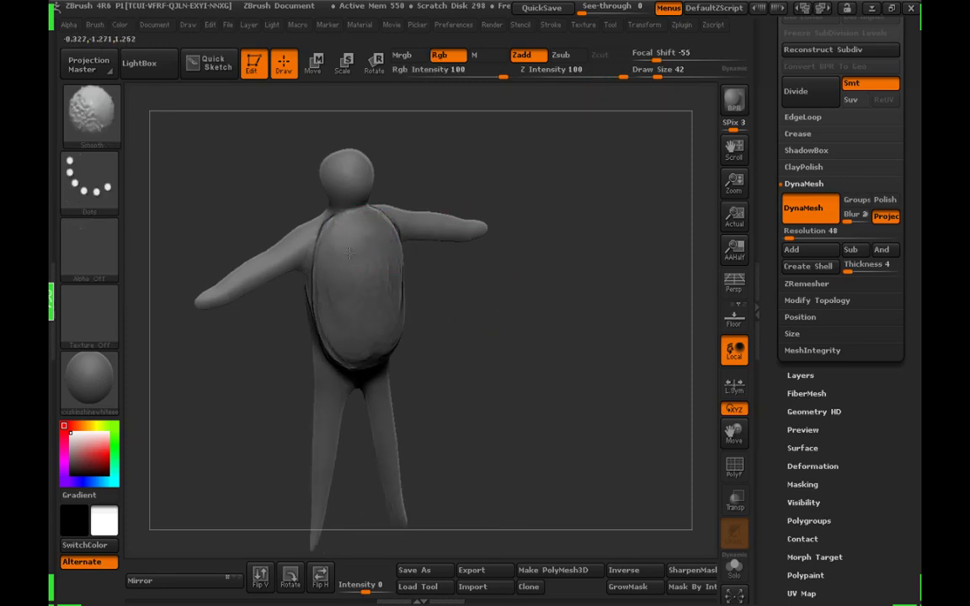
pyautogui.moveTo(462, 319)
pyautogui.mouseDown()
pyautogui.moveTo(457, 385)
pyautogui.moveTo(449, 382)
pyautogui.mouseUp()
pyautogui.moveTo(338, 359); pyautogui.dragTo(398, 362)
pyautogui.moveTo(477, 363)
pyautogui.mouseDown()
pyautogui.moveTo(453, 360)
pyautogui.moveTo(436, 322)
pyautogui.mouseUp()
pyautogui.press('shift')
# Lay long vertical clay strokes along the shell from its lower end up to the neck
pyautogui.moveTo(379, 361)
pyautogui.mouseDown()
pyautogui.moveTo(371, 312)
pyautogui.moveTo(391, 238)
pyautogui.mouseUp()
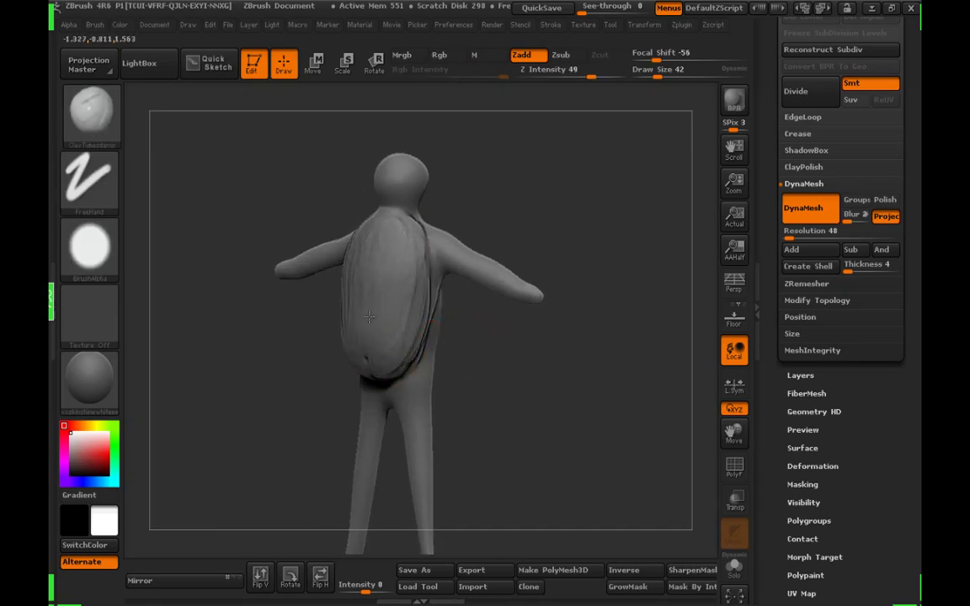
pyautogui.moveTo(494, 361)
pyautogui.mouseDown()
pyautogui.moveTo(467, 375)
pyautogui.moveTo(444, 371)
pyautogui.moveTo(414, 226)
pyautogui.mouseUp()
pyautogui.moveTo(401, 338); pyautogui.dragTo(402, 227)
pyautogui.moveTo(390, 341); pyautogui.dragTo(397, 226)
pyautogui.moveTo(512, 357); pyautogui.dragTo(582, 367)
# Smooth the whole shell into an even, rounded surface
pyautogui.press('shift')
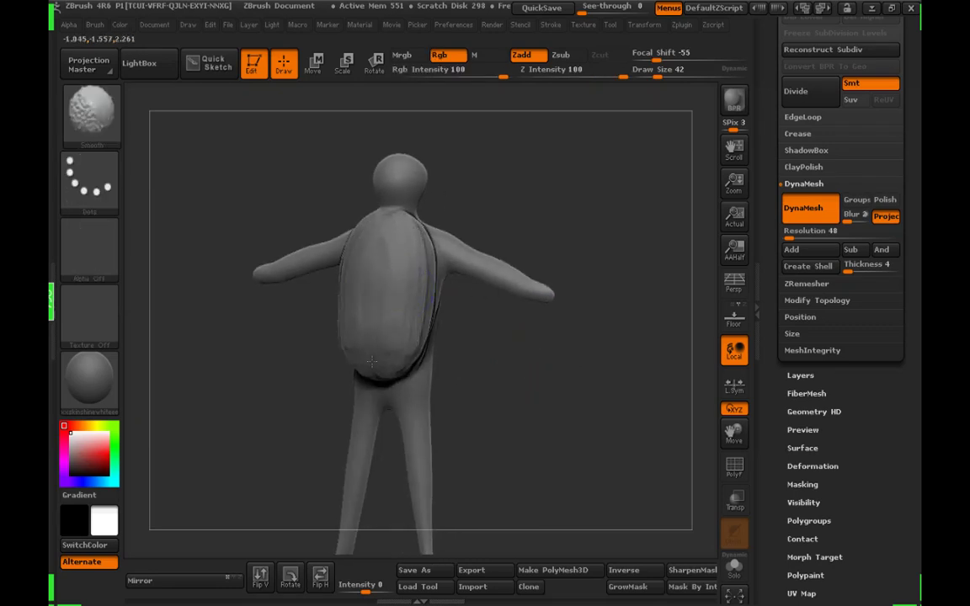
pyautogui.moveTo(462, 386)
pyautogui.mouseDown()
pyautogui.moveTo(520, 385)
pyautogui.moveTo(455, 345)
pyautogui.mouseUp()
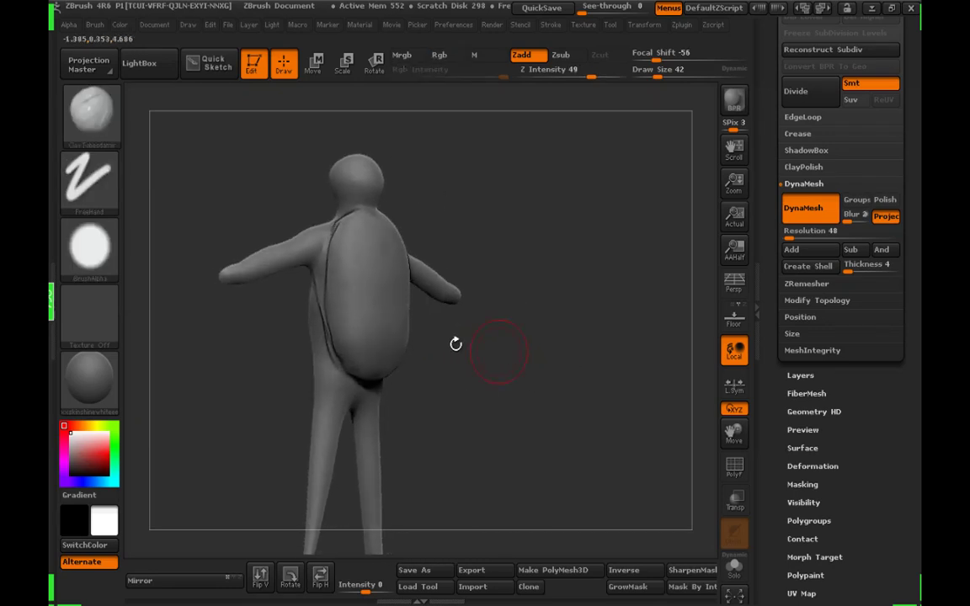
pyautogui.press('shift')
pyautogui.moveTo(480, 267)
pyautogui.mouseDown()
pyautogui.moveTo(579, 238)
pyautogui.moveTo(470, 271)
pyautogui.mouseUp()
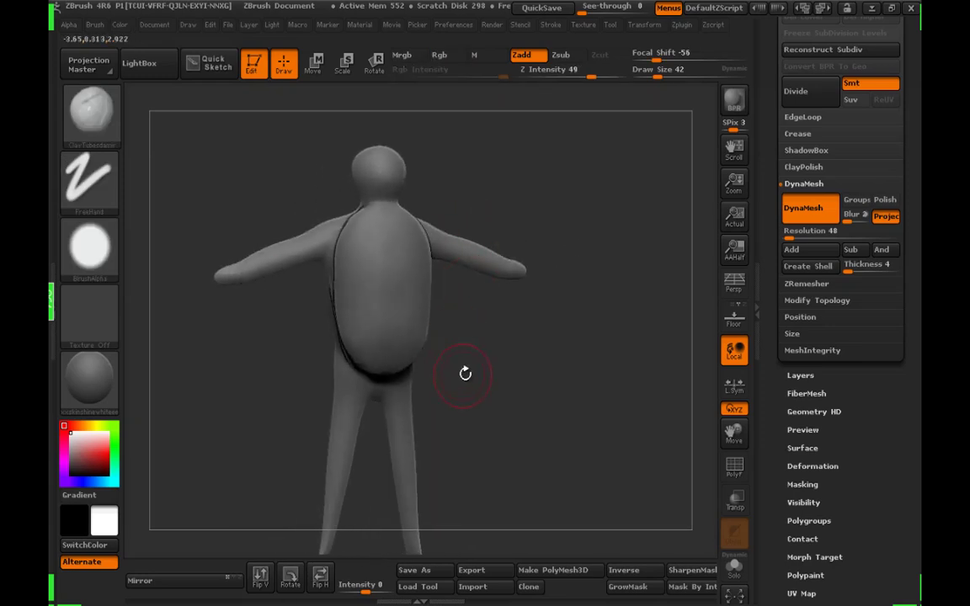
# Set the draw size to 35 and add clay strokes along the shell's upper rim beside the neck and down its surface
pyautogui.moveTo(466, 372)
pyautogui.mouseDown()
pyautogui.moveTo(489, 376)
pyautogui.moveTo(502, 343)
pyautogui.moveTo(493, 349)
pyautogui.moveTo(522, 342)
pyautogui.moveTo(468, 338)
pyautogui.moveTo(560, 357)
pyautogui.moveTo(599, 351)
pyautogui.moveTo(552, 353)
pyautogui.moveTo(584, 346)
pyautogui.moveTo(484, 291)
pyautogui.mouseUp()
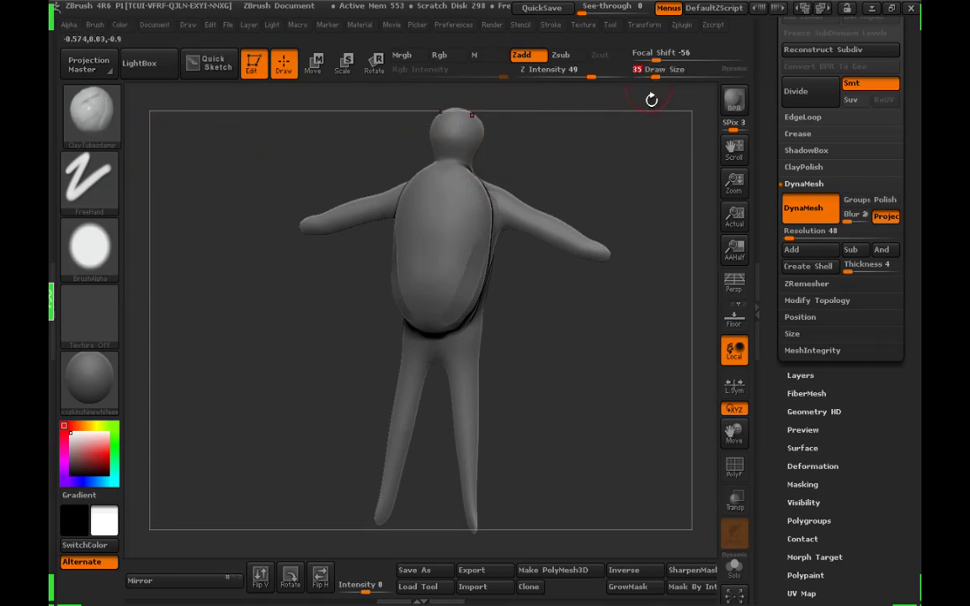
pyautogui.moveTo(658, 171); pyautogui.dragTo(567, 209)
pyautogui.moveTo(589, 322); pyautogui.dragTo(580, 294)
pyautogui.moveTo(431, 267)
pyautogui.mouseDown()
pyautogui.moveTo(433, 277)
pyautogui.moveTo(405, 224)
pyautogui.mouseUp()
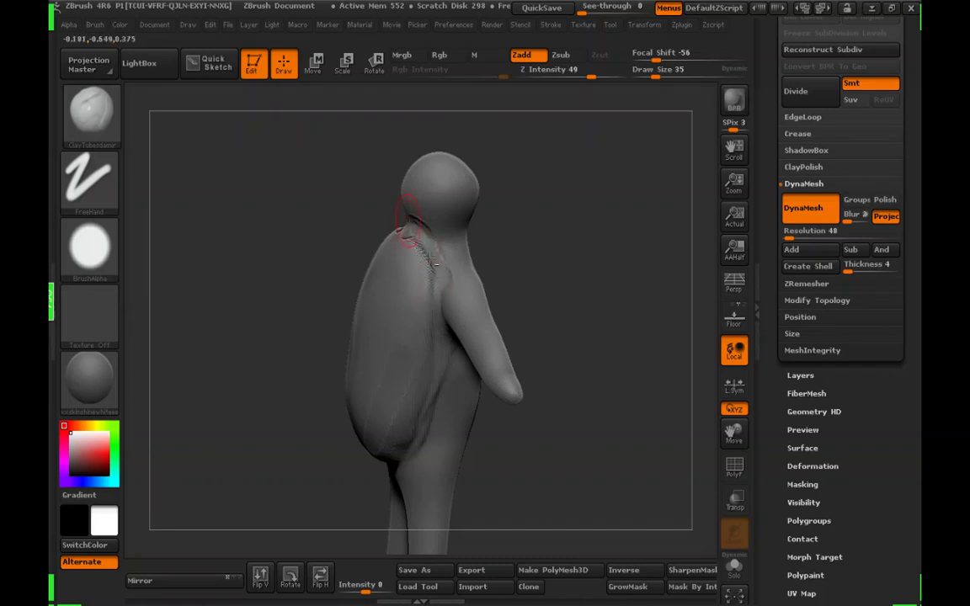
pyautogui.moveTo(497, 223); pyautogui.dragTo(536, 265)
pyautogui.moveTo(388, 220)
pyautogui.mouseDown()
pyautogui.moveTo(439, 318)
pyautogui.moveTo(413, 290)
pyautogui.mouseUp()
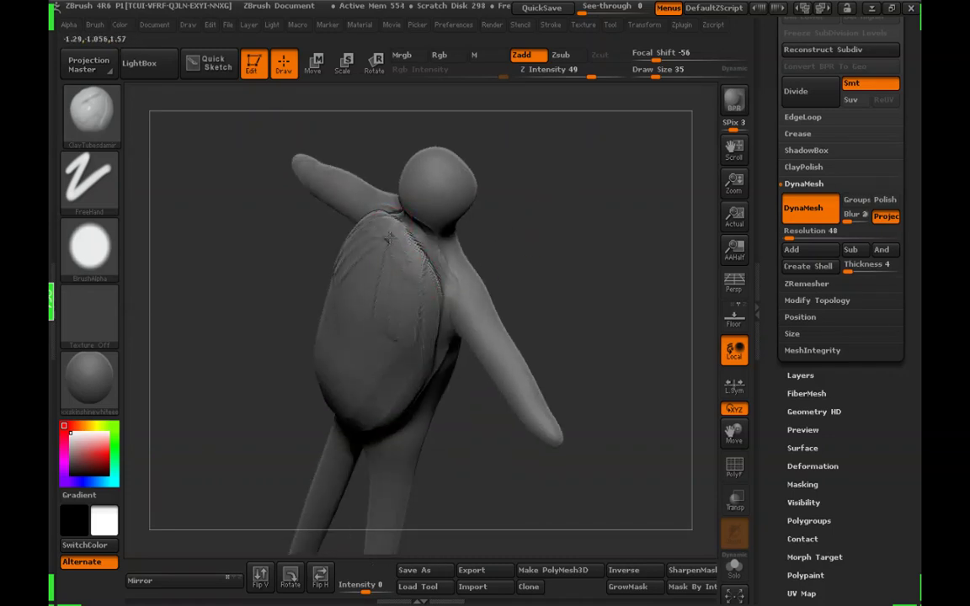
pyautogui.moveTo(522, 206); pyautogui.dragTo(585, 255)
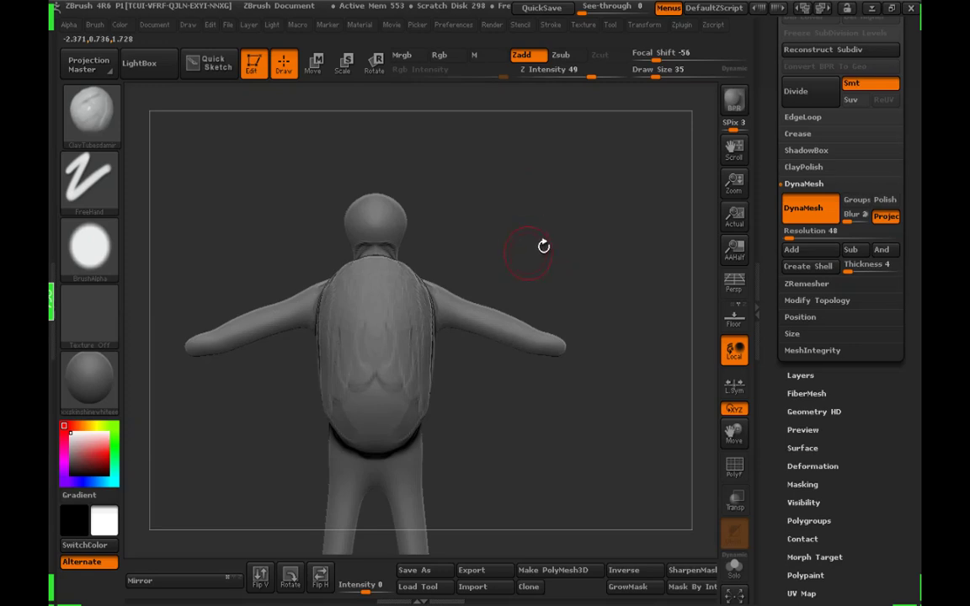
pyautogui.moveTo(520, 231)
pyautogui.mouseDown()
pyautogui.moveTo(546, 168)
pyautogui.moveTo(554, 281)
pyautogui.moveTo(538, 328)
pyautogui.moveTo(526, 331)
pyautogui.moveTo(539, 257)
pyautogui.moveTo(589, 251)
pyautogui.moveTo(650, 266)
pyautogui.moveTo(532, 198)
pyautogui.moveTo(515, 230)
pyautogui.mouseUp()
# Increase the draw size to 42 and build up the head's volume with clay strokes over its front, sides and back
pyautogui.press(']')
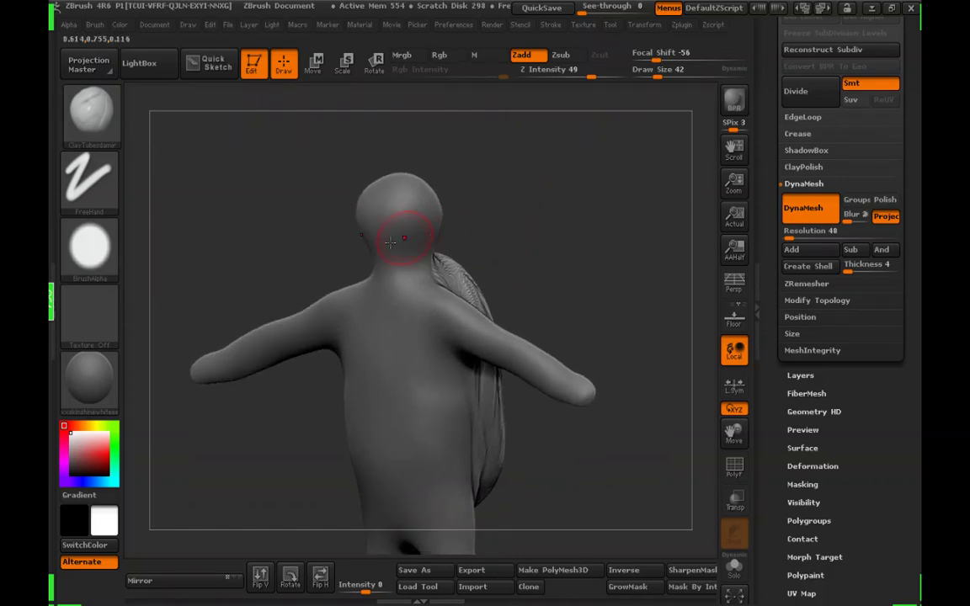
pyautogui.moveTo(373, 238)
pyautogui.mouseDown()
pyautogui.moveTo(423, 236)
pyautogui.moveTo(385, 240)
pyautogui.moveTo(390, 197)
pyautogui.moveTo(407, 223)
pyautogui.moveTo(388, 184)
pyautogui.mouseUp()
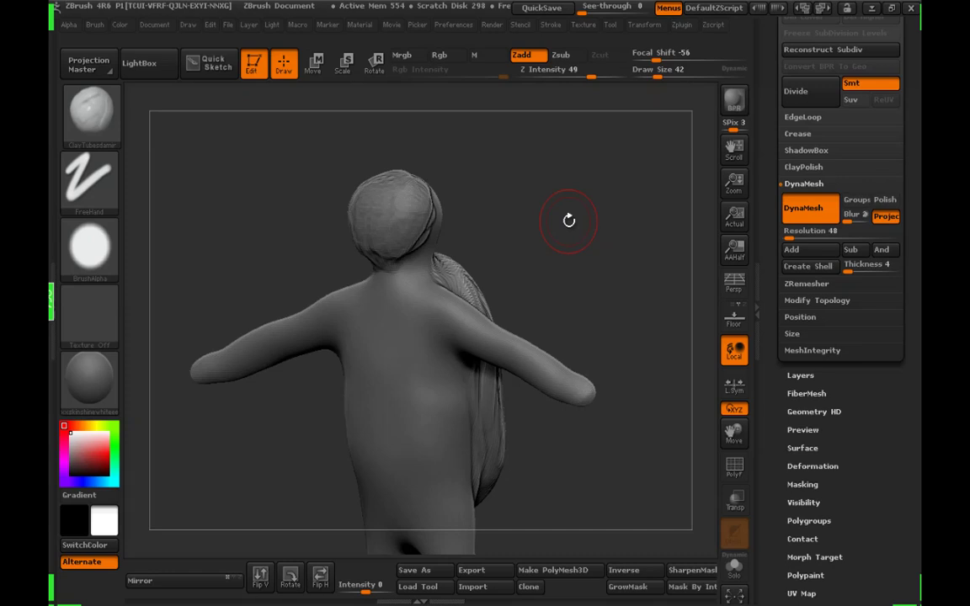
pyautogui.moveTo(568, 279)
pyautogui.mouseDown()
pyautogui.moveTo(558, 260)
pyautogui.moveTo(408, 250)
pyautogui.moveTo(503, 206)
pyautogui.moveTo(459, 209)
pyautogui.moveTo(438, 240)
pyautogui.moveTo(372, 173)
pyautogui.moveTo(441, 189)
pyautogui.mouseUp()
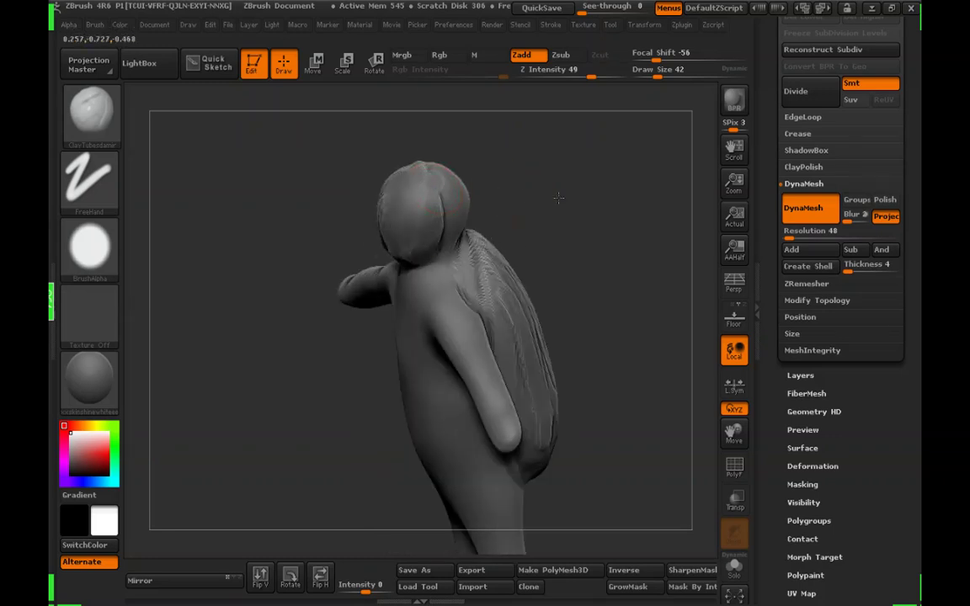
pyautogui.moveTo(559, 198); pyautogui.dragTo(399, 200)
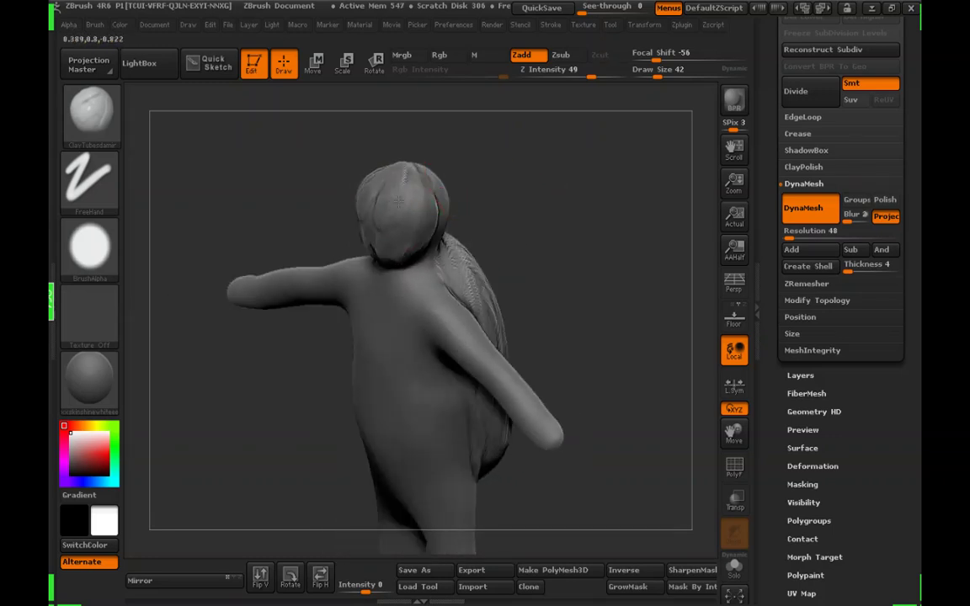
pyautogui.moveTo(589, 231); pyautogui.dragTo(648, 206)
pyautogui.moveTo(601, 251)
pyautogui.mouseDown()
pyautogui.moveTo(640, 240)
pyautogui.moveTo(455, 215)
pyautogui.moveTo(539, 223)
pyautogui.mouseUp()
pyautogui.moveTo(373, 234)
pyautogui.mouseDown()
pyautogui.moveTo(337, 198)
pyautogui.moveTo(327, 240)
pyautogui.mouseUp()
pyautogui.moveTo(430, 228); pyautogui.dragTo(497, 234)
pyautogui.moveTo(337, 232); pyautogui.dragTo(311, 198)
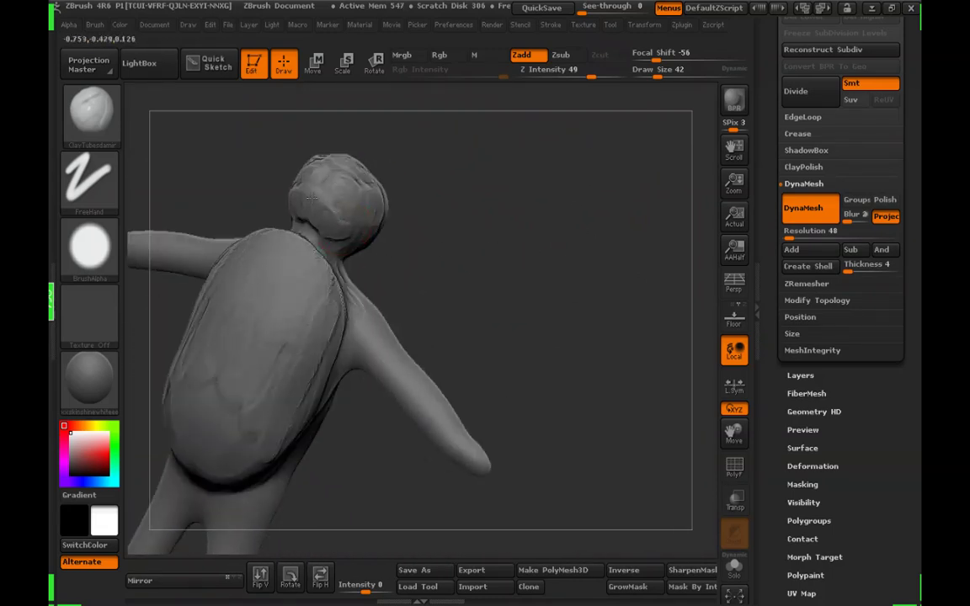
# Add clay around the lower part of the head, along the jaw and where the head meets the neck
pyautogui.moveTo(443, 201); pyautogui.dragTo(565, 223)
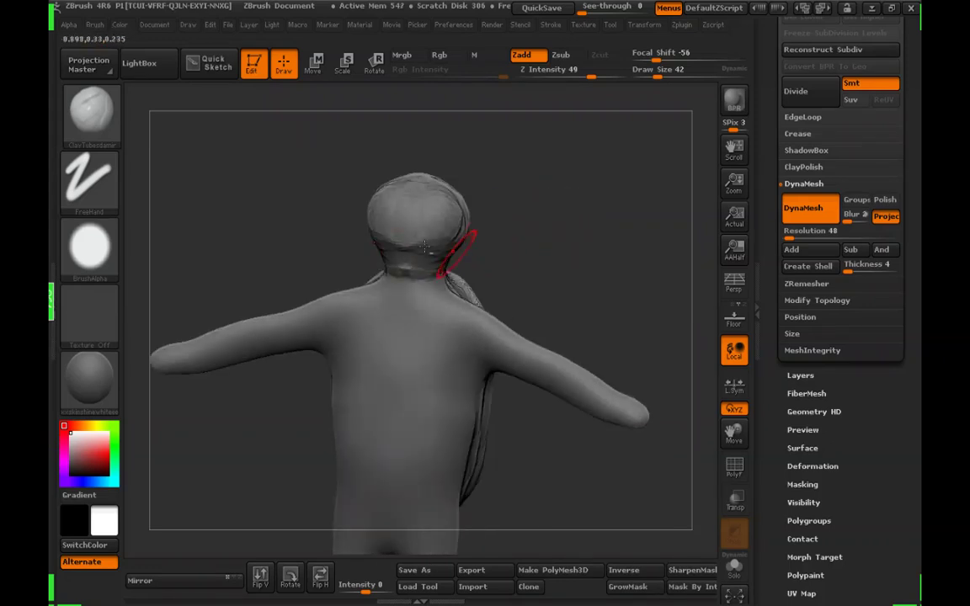
pyautogui.moveTo(424, 246); pyautogui.dragTo(386, 241)
pyautogui.moveTo(537, 216); pyautogui.dragTo(490, 224)
pyautogui.moveTo(411, 227); pyautogui.dragTo(365, 221)
pyautogui.moveTo(530, 199); pyautogui.dragTo(497, 215)
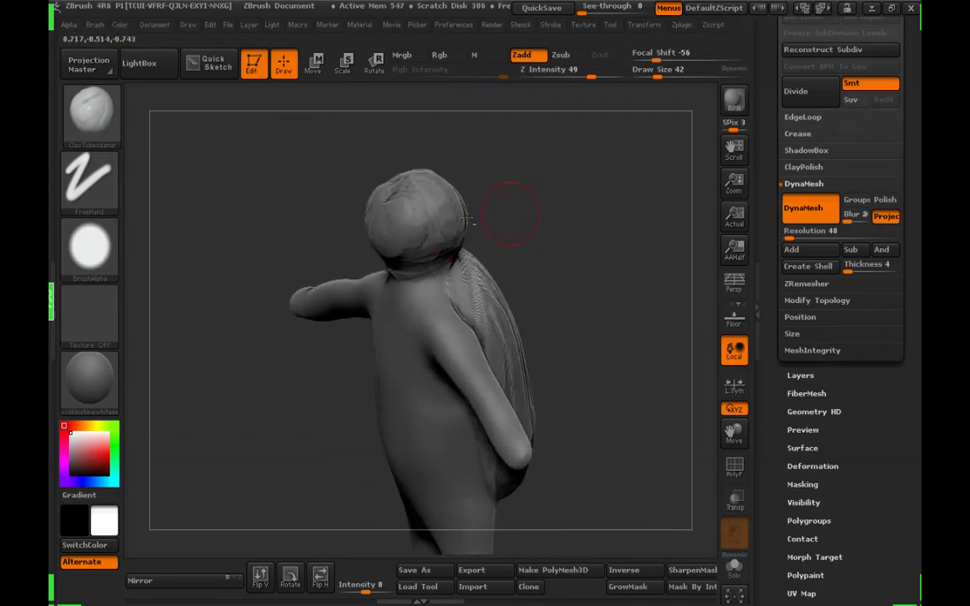
pyautogui.moveTo(550, 186); pyautogui.dragTo(485, 219)
pyautogui.moveTo(565, 189); pyautogui.dragTo(455, 249)
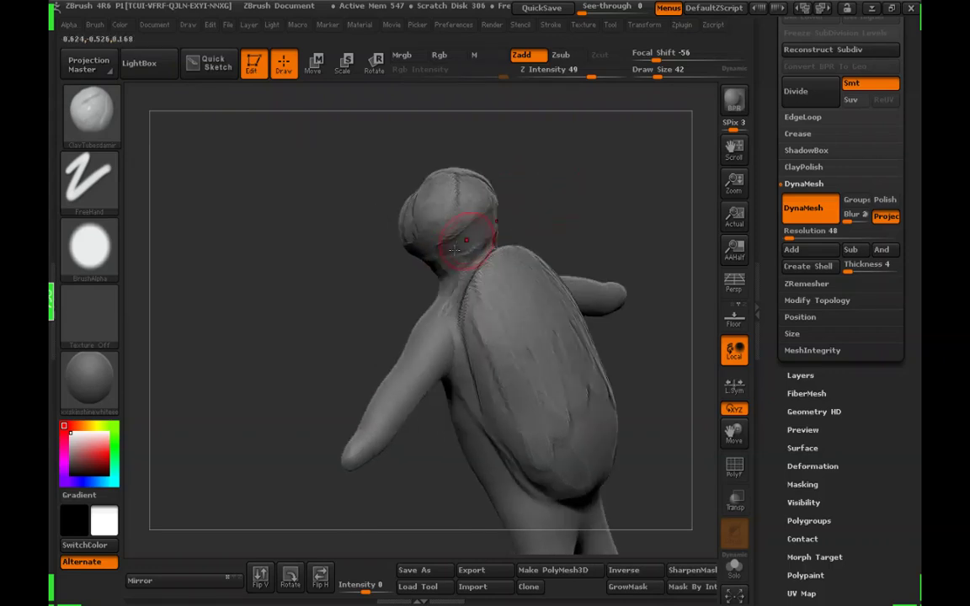
pyautogui.moveTo(523, 212); pyautogui.dragTo(486, 216)
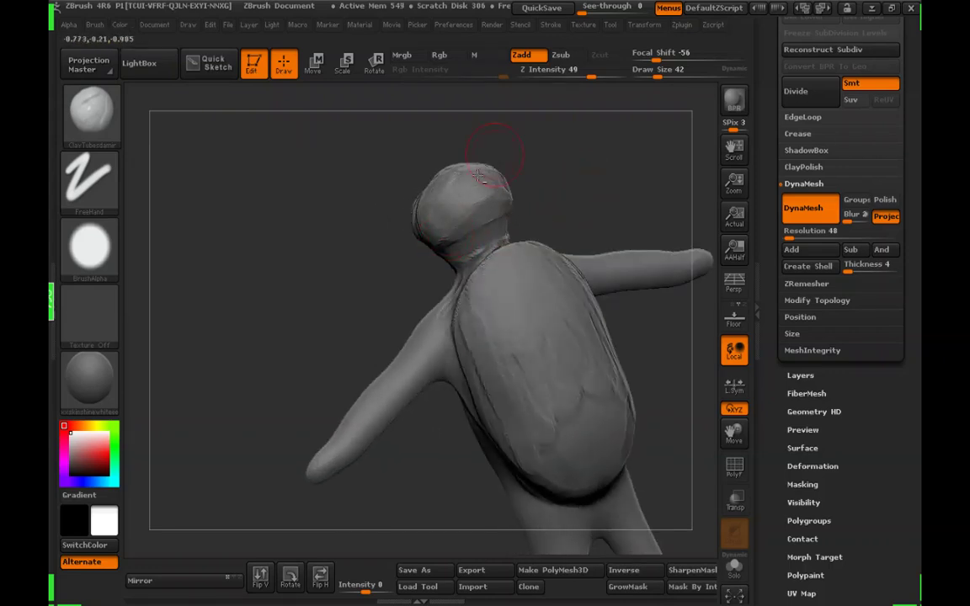
# Lay clay strokes over the crown, face and sides of the head to enlarge it
pyautogui.moveTo(549, 185); pyautogui.dragTo(515, 191)
pyautogui.moveTo(445, 162); pyautogui.dragTo(394, 192)
pyautogui.moveTo(563, 178); pyautogui.dragTo(509, 174)
pyautogui.moveTo(421, 168); pyautogui.dragTo(408, 202)
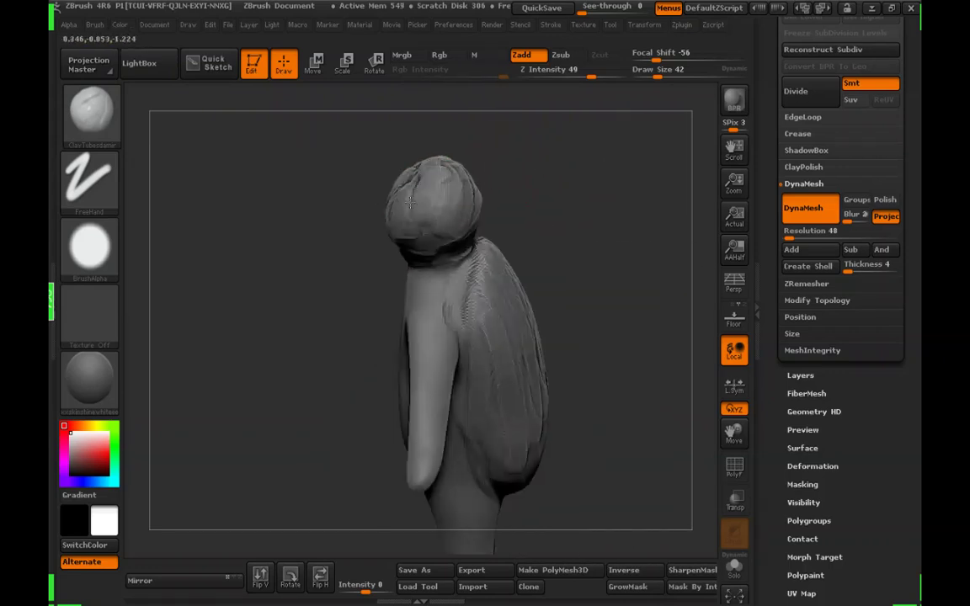
pyautogui.moveTo(558, 182)
pyautogui.mouseDown()
pyautogui.moveTo(477, 201)
pyautogui.moveTo(545, 146)
pyautogui.moveTo(532, 114)
pyautogui.mouseUp()
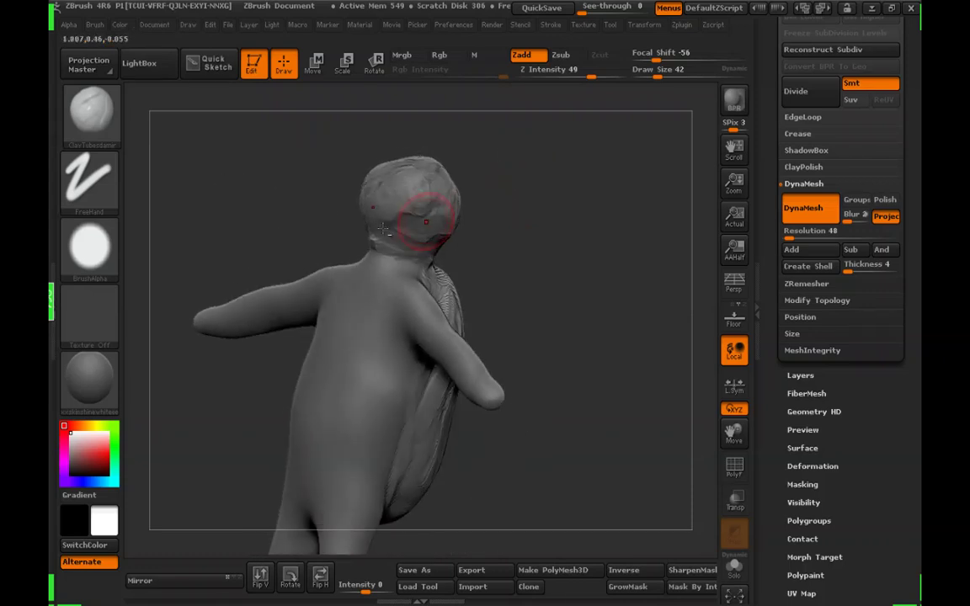
pyautogui.moveTo(516, 191)
pyautogui.mouseDown()
pyautogui.moveTo(383, 206)
pyautogui.moveTo(472, 216)
pyautogui.moveTo(451, 206)
pyautogui.moveTo(454, 195)
pyautogui.moveTo(557, 195)
pyautogui.moveTo(501, 206)
pyautogui.mouseUp()
pyautogui.moveTo(438, 212); pyautogui.dragTo(485, 195)
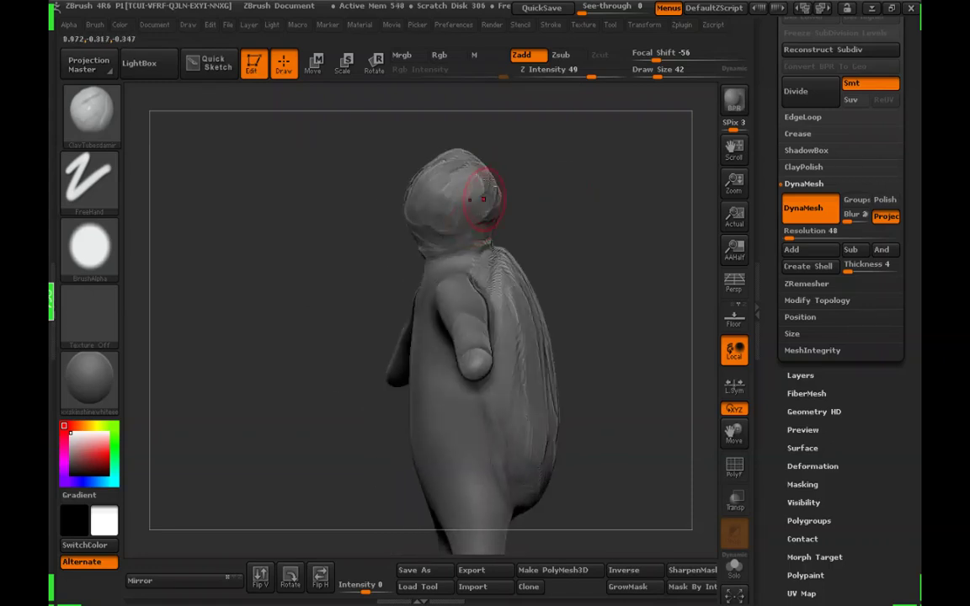
pyautogui.moveTo(432, 215); pyautogui.dragTo(488, 179)
# Lower the clay brush's Z Intensity to 23, set the draw size to 39 and add softer strokes to the head
pyautogui.click(666, 74)
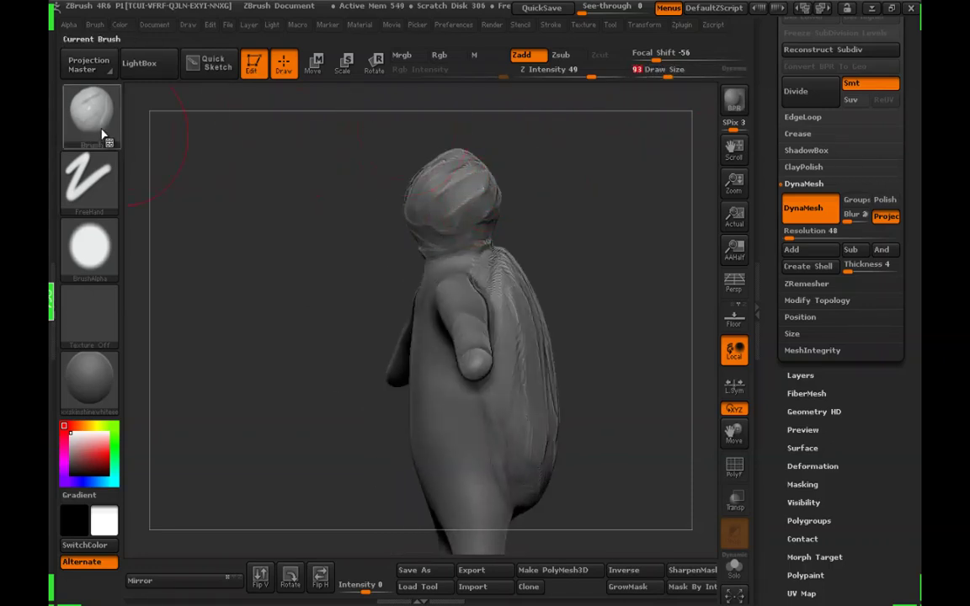
pyautogui.click(567, 73)
pyautogui.click(661, 73)
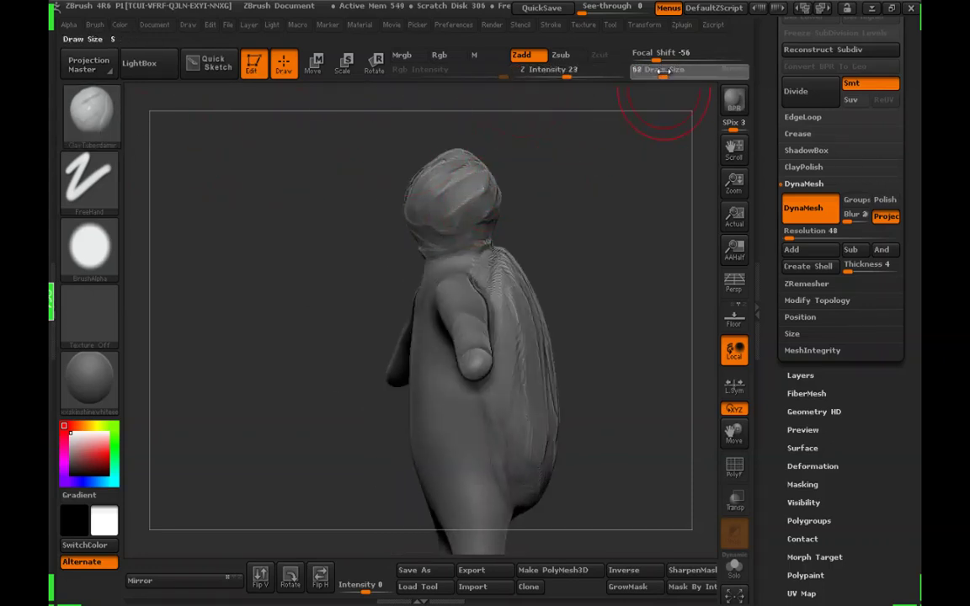
pyautogui.moveTo(580, 207); pyautogui.dragTo(481, 194)
pyautogui.moveTo(581, 206); pyautogui.dragTo(483, 196)
pyautogui.moveTo(661, 73); pyautogui.dragTo(655, 73)
pyautogui.moveTo(641, 145)
pyautogui.mouseDown()
pyautogui.moveTo(587, 195)
pyautogui.moveTo(336, 277)
pyautogui.mouseUp()
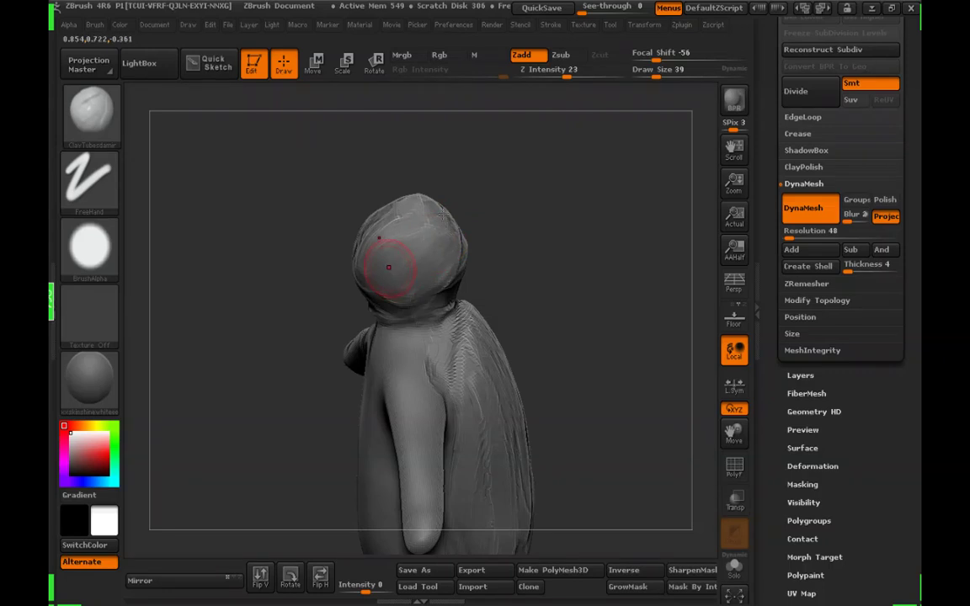
# Even out the cheeks, side and back of the head with light clay strokes
pyautogui.moveTo(518, 212); pyautogui.dragTo(421, 251)
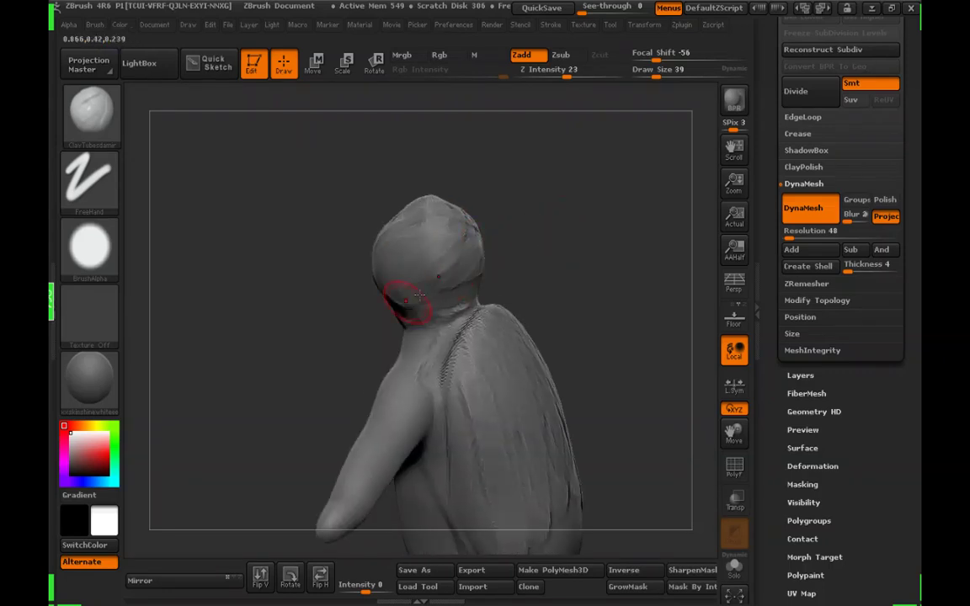
pyautogui.moveTo(558, 226); pyautogui.dragTo(487, 243)
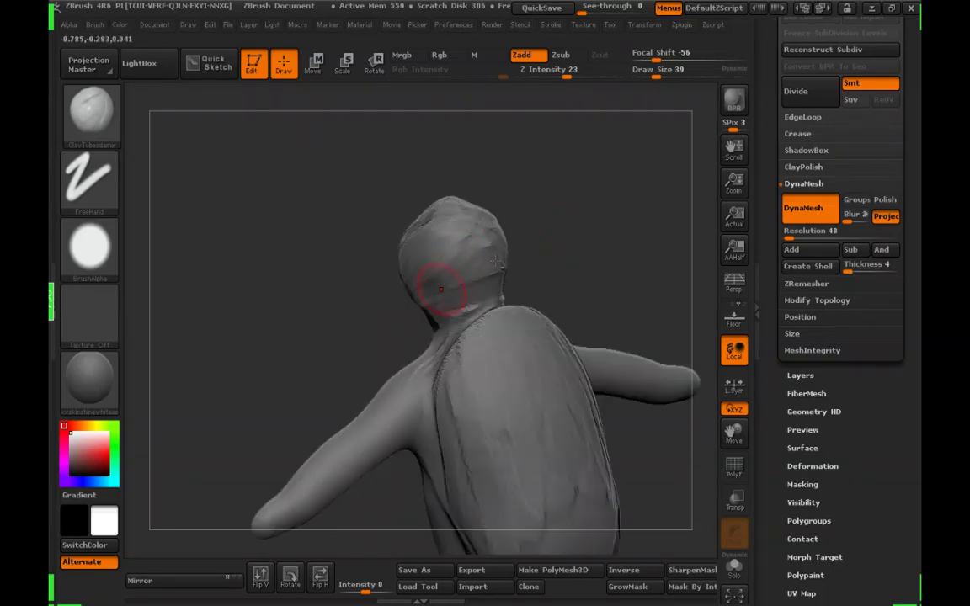
pyautogui.moveTo(553, 219); pyautogui.dragTo(521, 226)
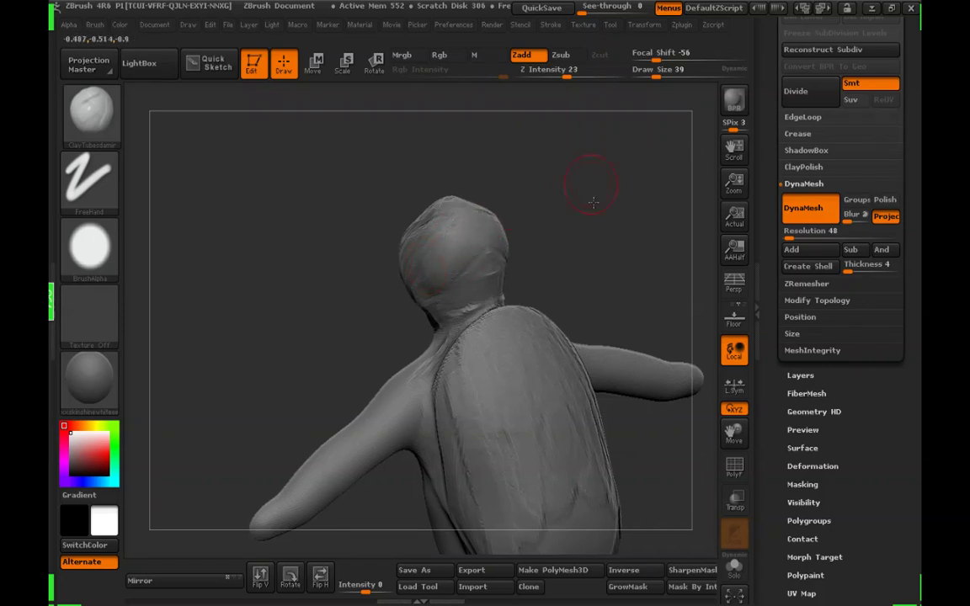
pyautogui.moveTo(592, 202); pyautogui.dragTo(469, 236)
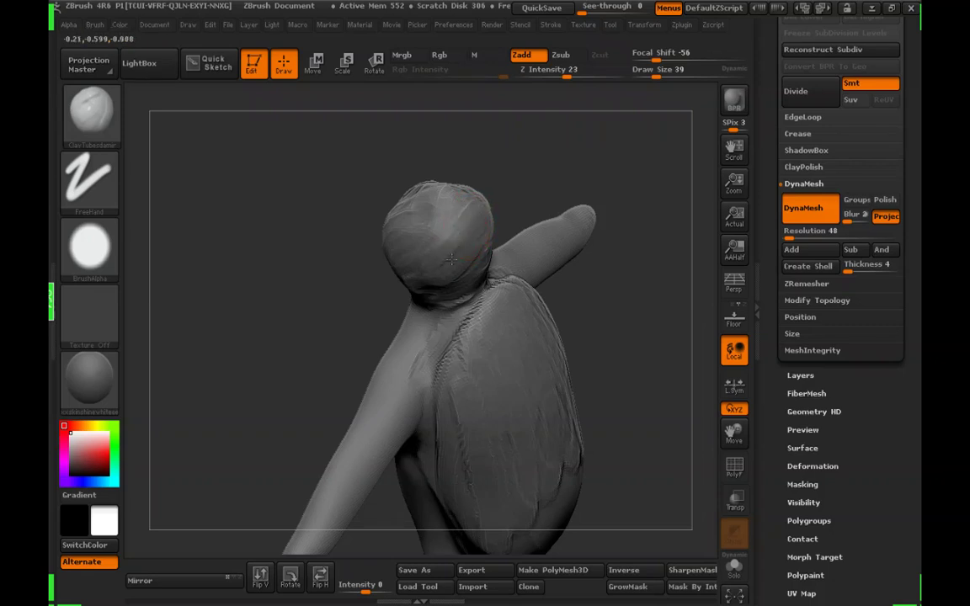
pyautogui.moveTo(583, 232); pyautogui.dragTo(442, 236)
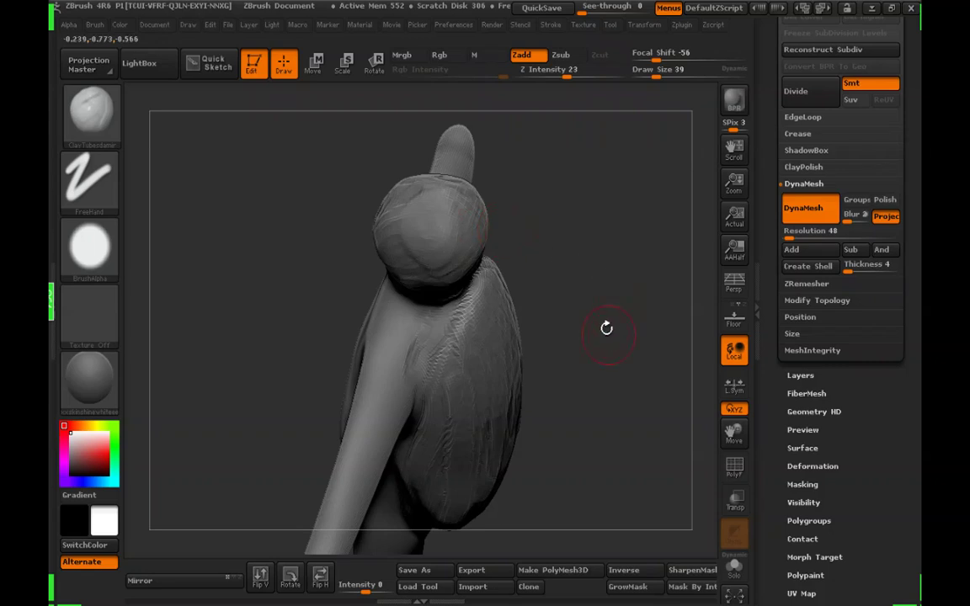
pyautogui.moveTo(608, 329); pyautogui.dragTo(649, 280)
pyautogui.moveTo(435, 233); pyautogui.dragTo(505, 259)
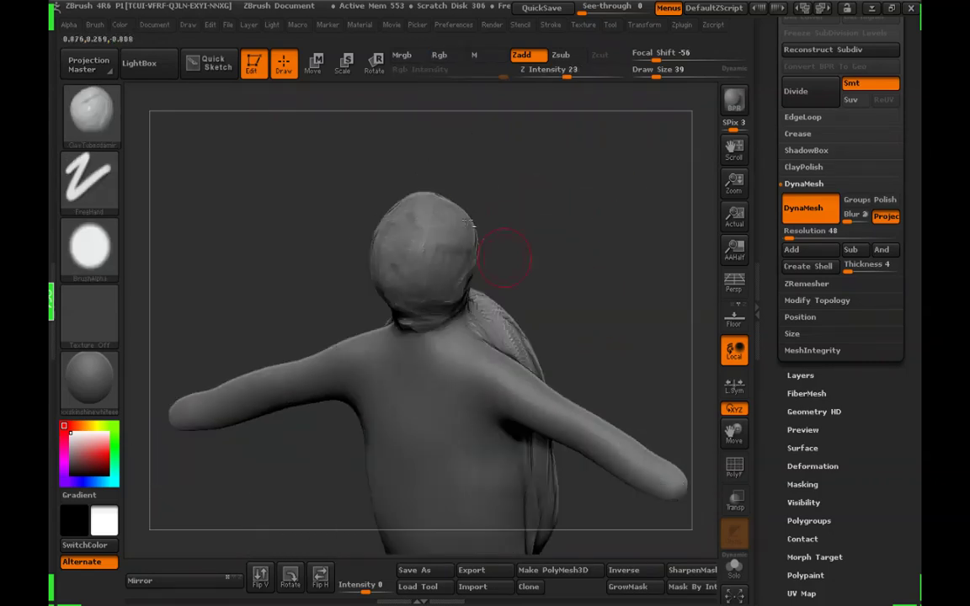
# Refine the forehead, face and jaw with light clay strokes to give the head a fuller, rounded shape
pyautogui.moveTo(408, 216)
pyautogui.mouseDown()
pyautogui.moveTo(435, 209)
pyautogui.moveTo(427, 196)
pyautogui.moveTo(459, 218)
pyautogui.moveTo(444, 215)
pyautogui.mouseUp()
pyautogui.moveTo(526, 173); pyautogui.dragTo(407, 219)
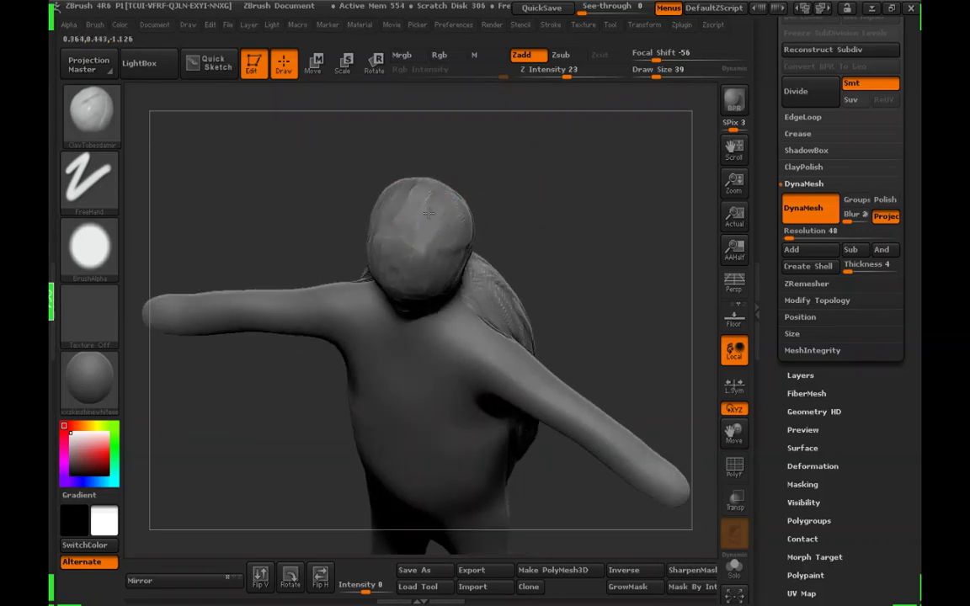
pyautogui.moveTo(537, 190); pyautogui.dragTo(519, 202)
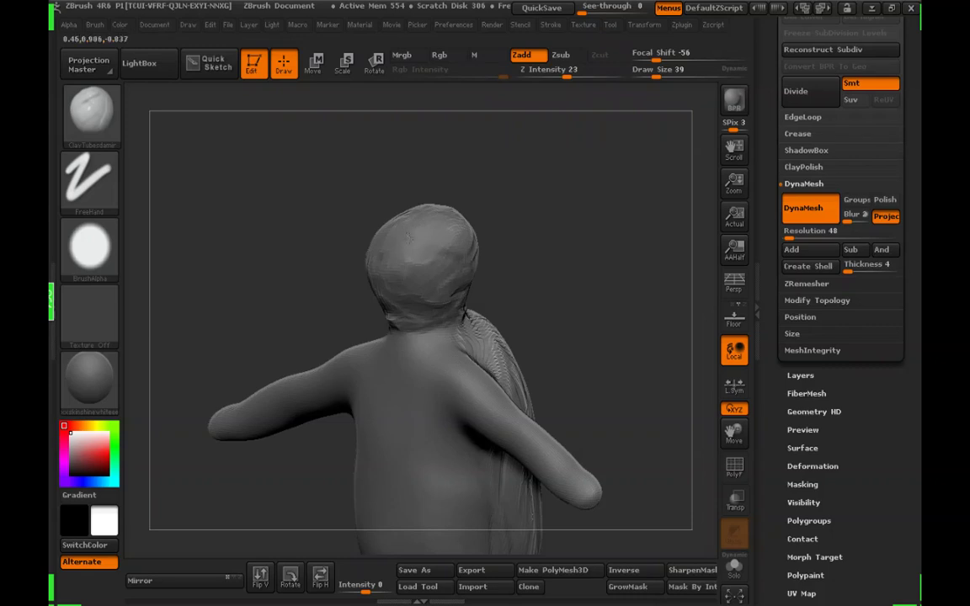
pyautogui.moveTo(541, 233); pyautogui.dragTo(384, 254)
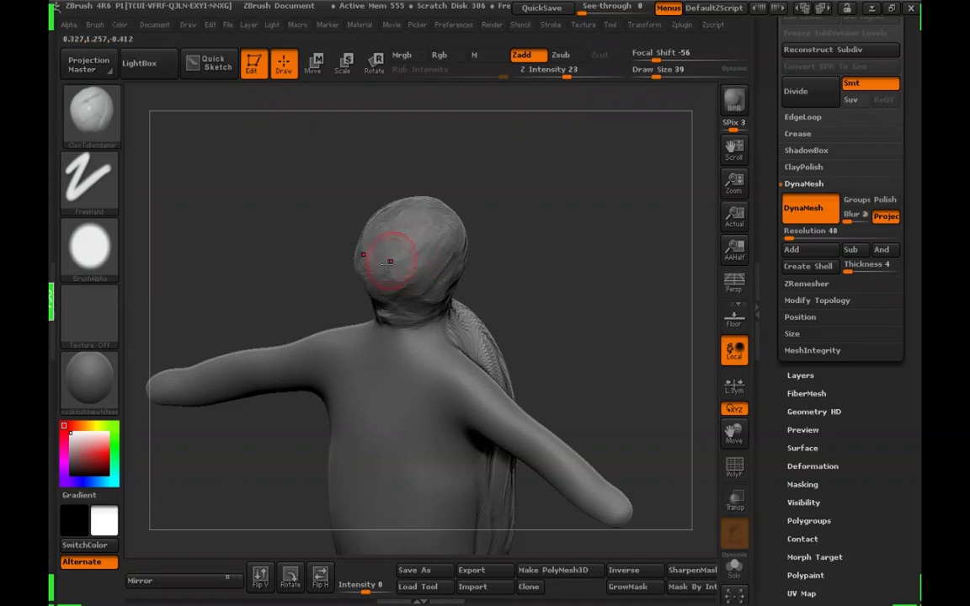
pyautogui.moveTo(583, 239); pyautogui.dragTo(383, 246)
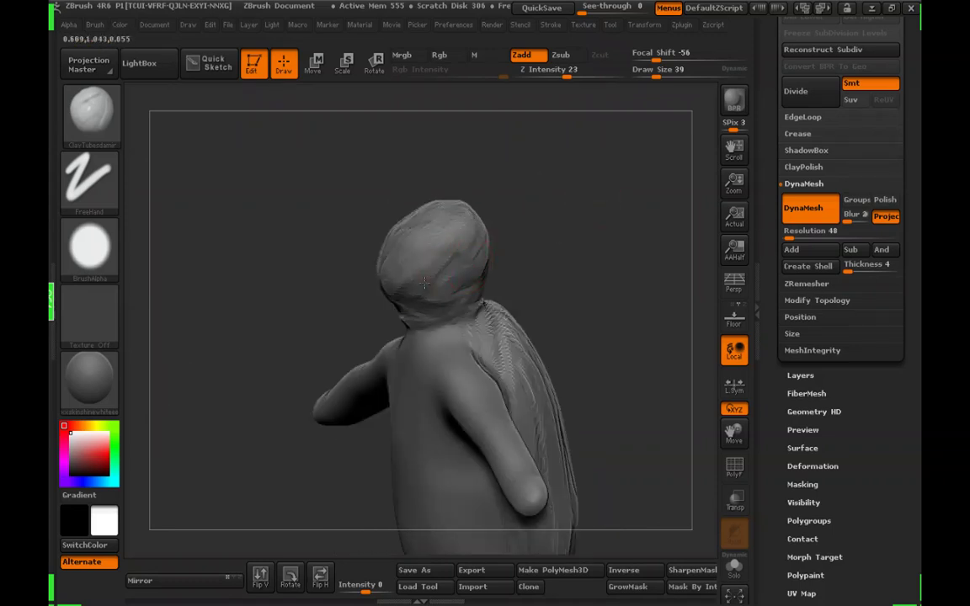
pyautogui.moveTo(528, 219); pyautogui.dragTo(625, 232)
pyautogui.moveTo(383, 297)
pyautogui.mouseDown()
pyautogui.moveTo(420, 299)
pyautogui.moveTo(397, 290)
pyautogui.mouseUp()
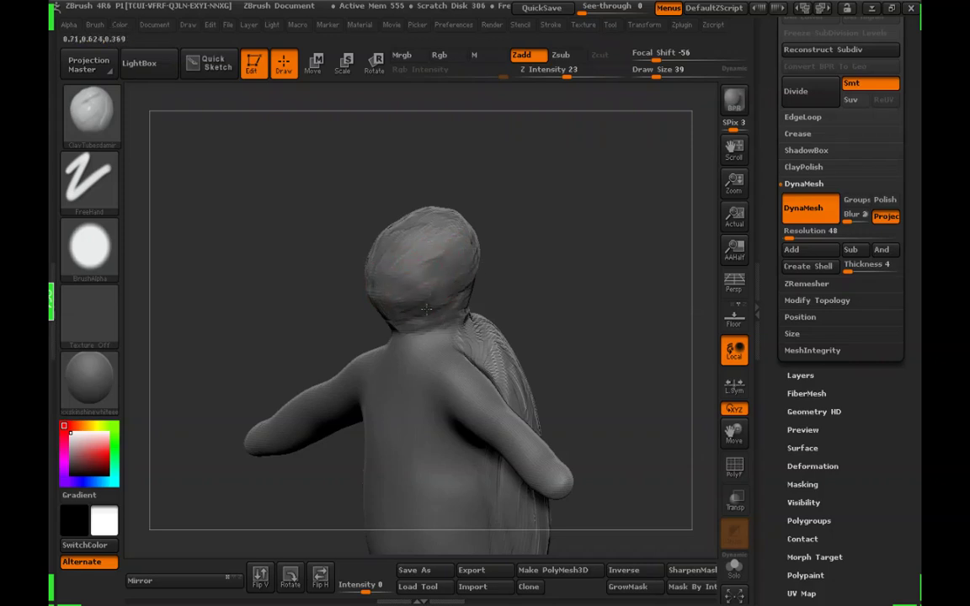
# Turn on BackfaceMask in the clay brush's auto masking settings
pyautogui.moveTo(522, 286)
pyautogui.mouseDown()
pyautogui.moveTo(582, 287)
pyautogui.moveTo(537, 297)
pyautogui.moveTo(549, 227)
pyautogui.moveTo(602, 238)
pyautogui.moveTo(527, 234)
pyautogui.moveTo(547, 211)
pyautogui.mouseUp()
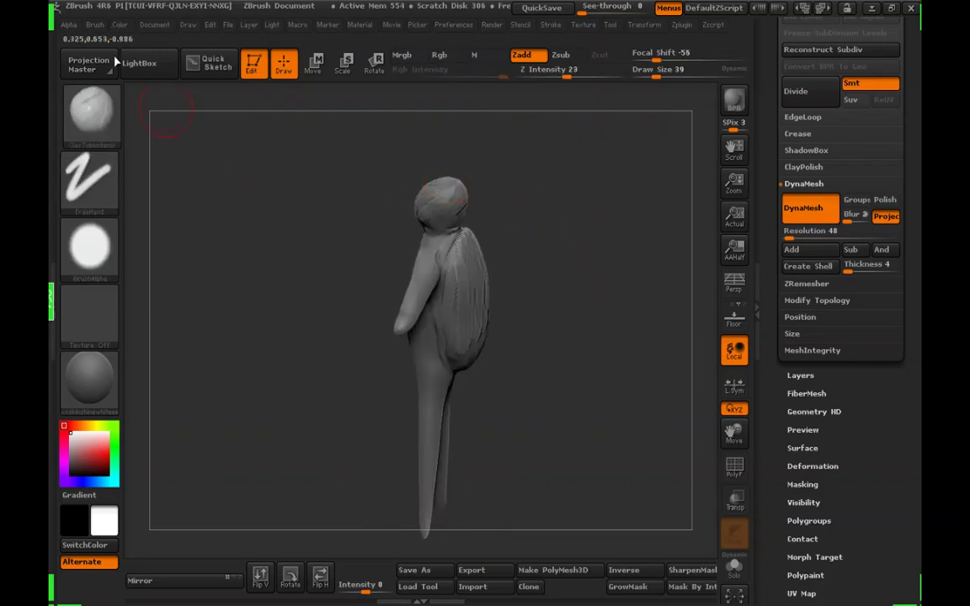
pyautogui.click(94, 24)
pyautogui.scroll(-5, 217, 292)
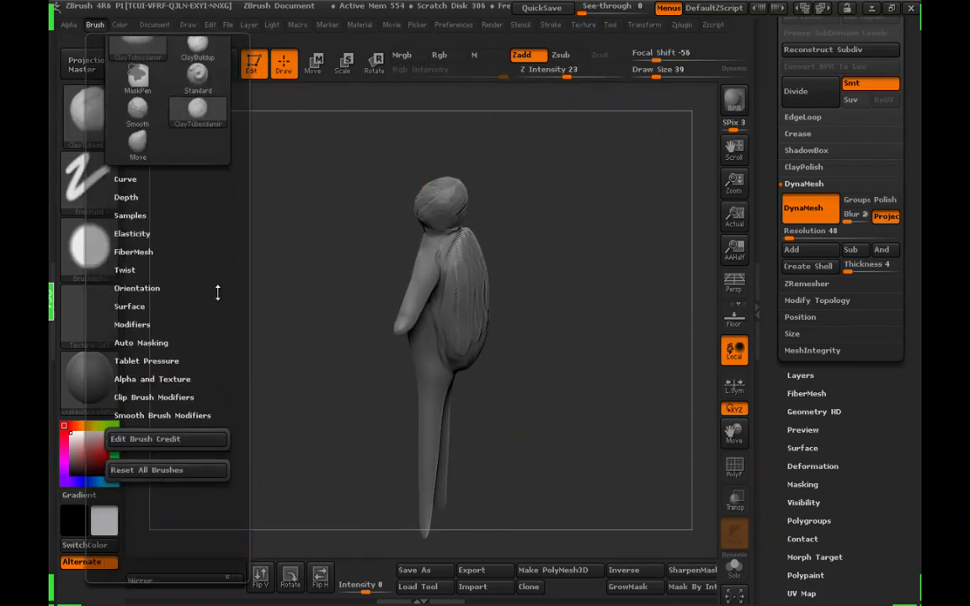
pyautogui.click(151, 343)
pyautogui.click(145, 420)
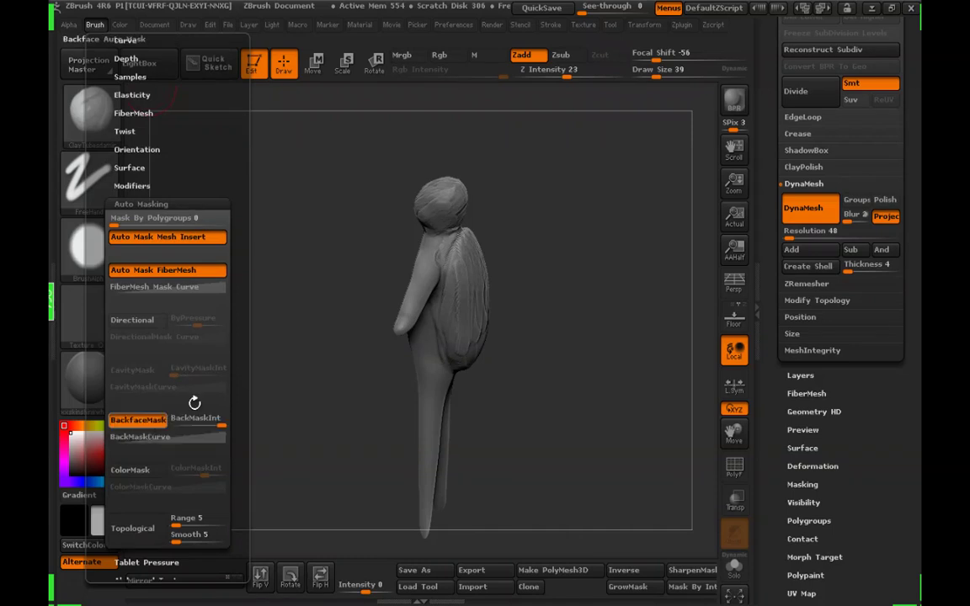
# Build up the thighs and knees with clay strokes on the front and sides of the upper legs
pyautogui.moveTo(589, 348)
pyautogui.mouseDown()
pyautogui.moveTo(570, 342)
pyautogui.moveTo(542, 390)
pyautogui.moveTo(488, 331)
pyautogui.moveTo(487, 314)
pyautogui.moveTo(581, 314)
pyautogui.mouseUp()
pyautogui.moveTo(408, 295); pyautogui.dragTo(414, 345)
pyautogui.moveTo(459, 305); pyautogui.dragTo(505, 305)
pyautogui.moveTo(394, 296)
pyautogui.mouseDown()
pyautogui.moveTo(399, 309)
pyautogui.moveTo(470, 319)
pyautogui.mouseUp()
pyautogui.moveTo(392, 273)
pyautogui.mouseDown()
pyautogui.moveTo(395, 305)
pyautogui.moveTo(474, 296)
pyautogui.moveTo(394, 300)
pyautogui.mouseUp()
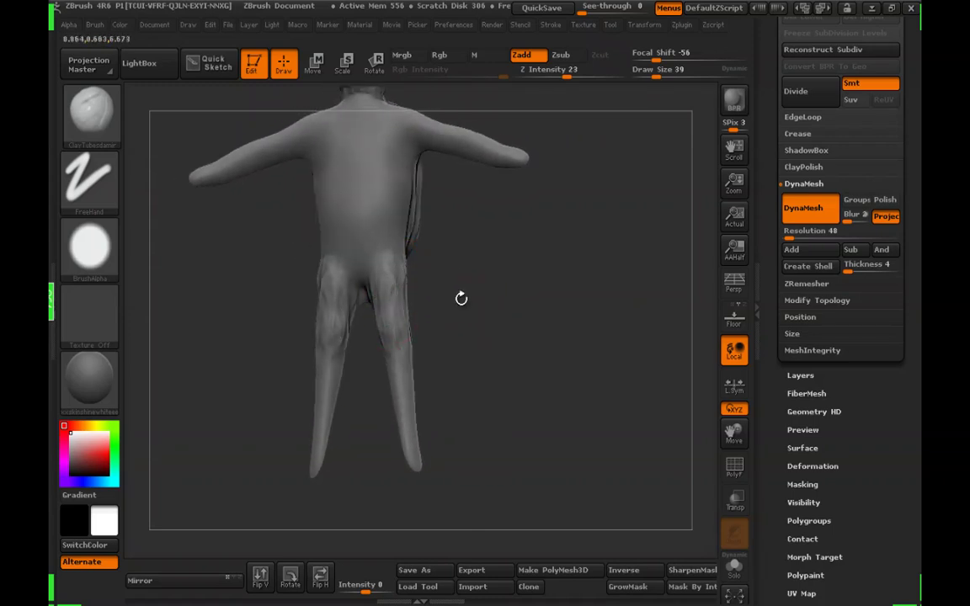
pyautogui.moveTo(460, 298); pyautogui.dragTo(371, 299)
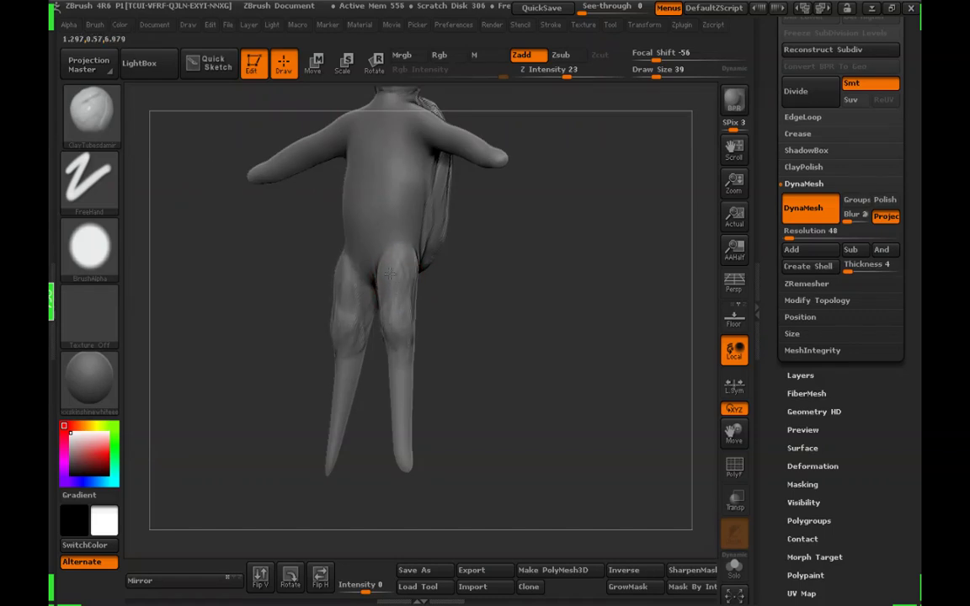
pyautogui.moveTo(414, 307)
pyautogui.mouseDown()
pyautogui.moveTo(375, 278)
pyautogui.moveTo(370, 219)
pyautogui.moveTo(499, 279)
pyautogui.moveTo(375, 286)
pyautogui.mouseUp()
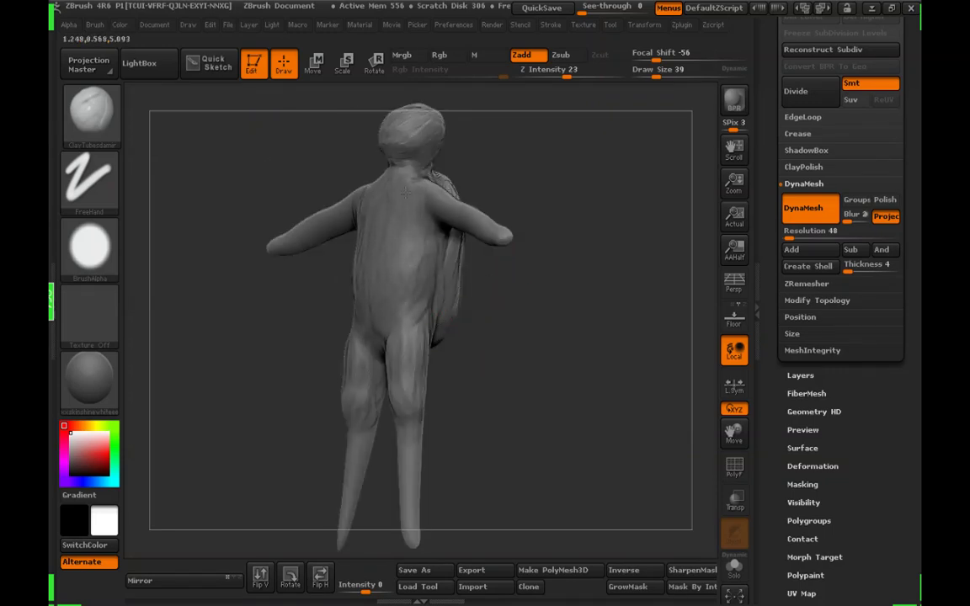
# Add clay strokes over the belly and chest and up into the neck to fill out the torso
pyautogui.moveTo(479, 325)
pyautogui.mouseDown()
pyautogui.moveTo(504, 337)
pyautogui.moveTo(499, 316)
pyautogui.mouseUp()
pyautogui.moveTo(421, 303)
pyautogui.mouseDown()
pyautogui.moveTo(389, 273)
pyautogui.moveTo(383, 279)
pyautogui.mouseUp()
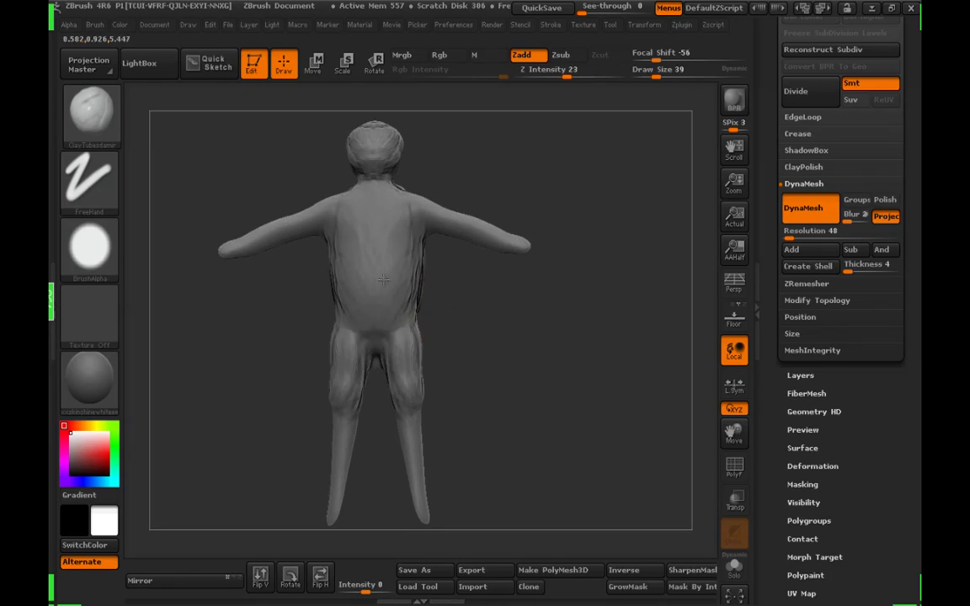
pyautogui.moveTo(479, 288); pyautogui.dragTo(400, 287)
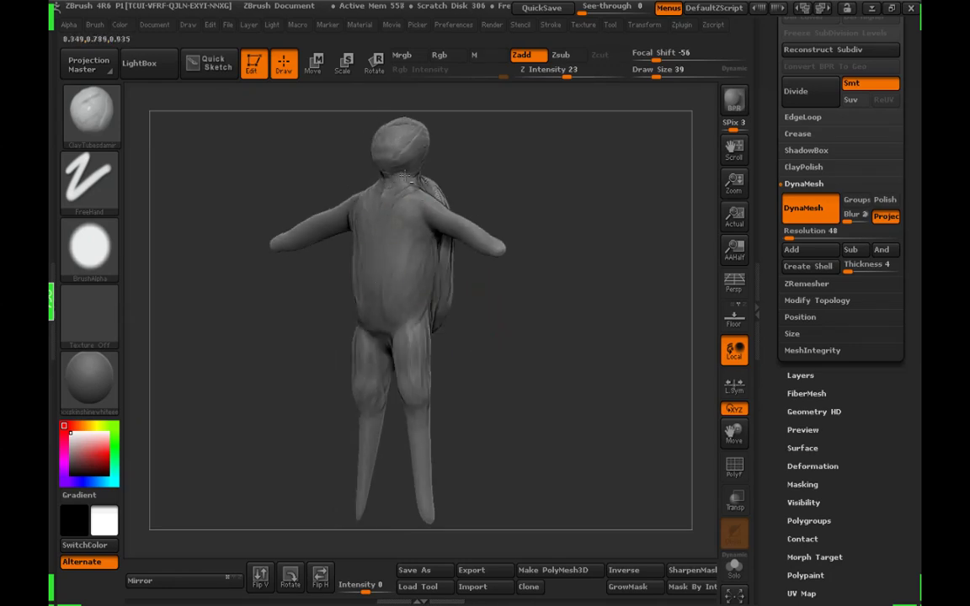
pyautogui.moveTo(488, 148)
pyautogui.mouseDown()
pyautogui.moveTo(507, 243)
pyautogui.moveTo(381, 217)
pyautogui.mouseUp()
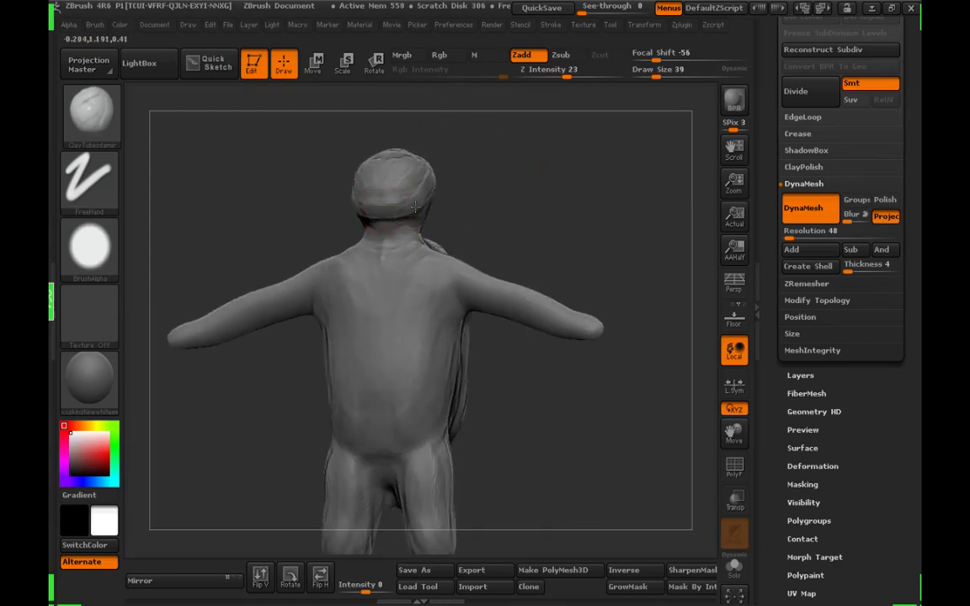
pyautogui.moveTo(347, 184); pyautogui.dragTo(449, 194)
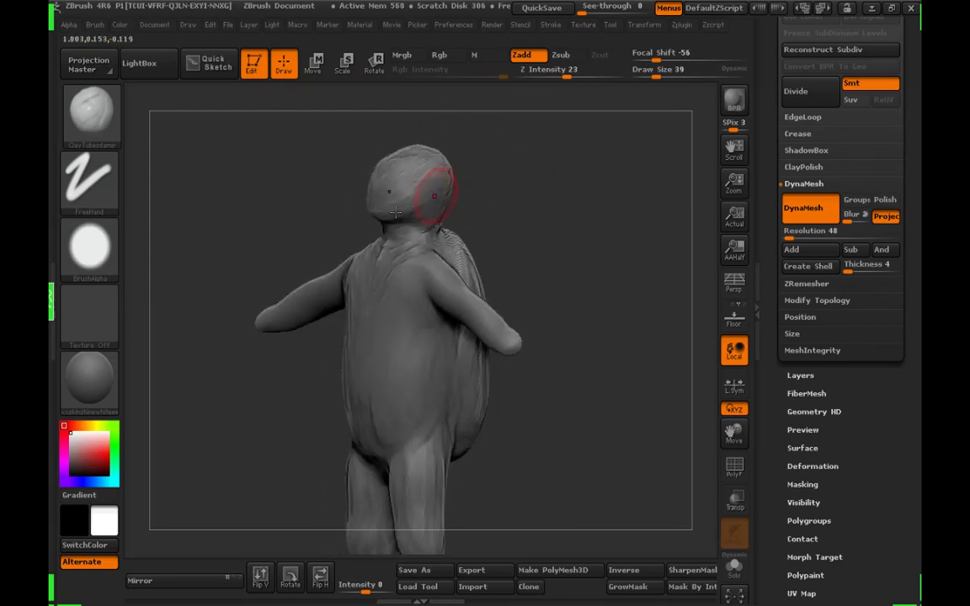
# Thicken the lower legs with clay strokes along the calves and shins below the knees
pyautogui.moveTo(554, 200)
pyautogui.mouseDown()
pyautogui.moveTo(471, 205)
pyautogui.moveTo(526, 203)
pyautogui.moveTo(558, 184)
pyautogui.moveTo(603, 236)
pyautogui.moveTo(619, 277)
pyautogui.moveTo(552, 290)
pyautogui.moveTo(485, 275)
pyautogui.mouseUp()
pyautogui.moveTo(477, 359)
pyautogui.mouseDown()
pyautogui.moveTo(391, 370)
pyautogui.moveTo(391, 420)
pyautogui.moveTo(450, 459)
pyautogui.mouseUp()
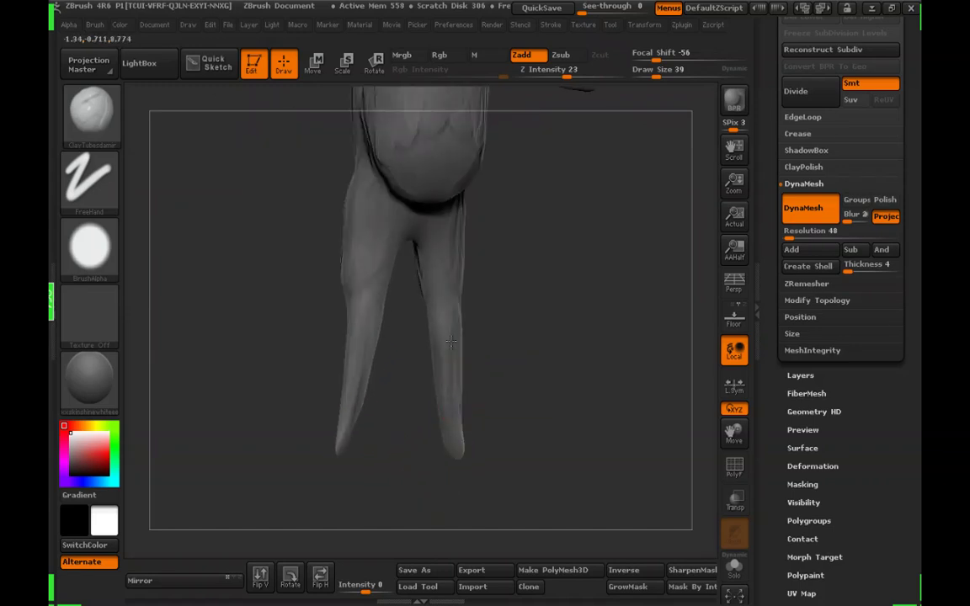
pyautogui.moveTo(493, 368); pyautogui.dragTo(452, 332)
pyautogui.moveTo(493, 360); pyautogui.dragTo(531, 359)
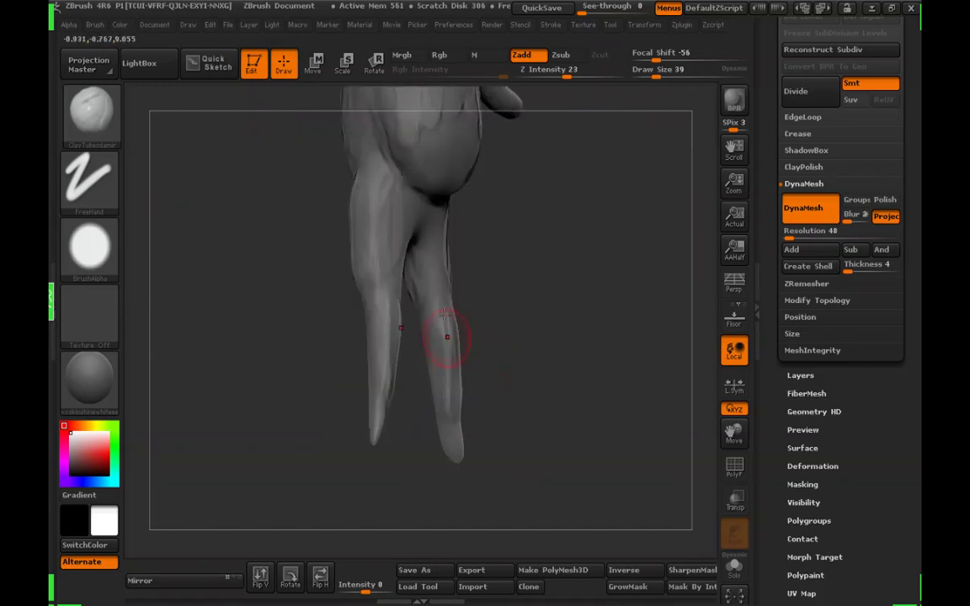
pyautogui.moveTo(447, 337); pyautogui.dragTo(459, 391)
pyautogui.moveTo(489, 359)
pyautogui.mouseDown()
pyautogui.moveTo(457, 350)
pyautogui.moveTo(480, 341)
pyautogui.moveTo(462, 336)
pyautogui.mouseUp()
pyautogui.moveTo(554, 347)
pyautogui.mouseDown()
pyautogui.moveTo(555, 361)
pyautogui.moveTo(634, 325)
pyautogui.moveTo(613, 353)
pyautogui.moveTo(530, 368)
pyautogui.moveTo(569, 405)
pyautogui.mouseUp()
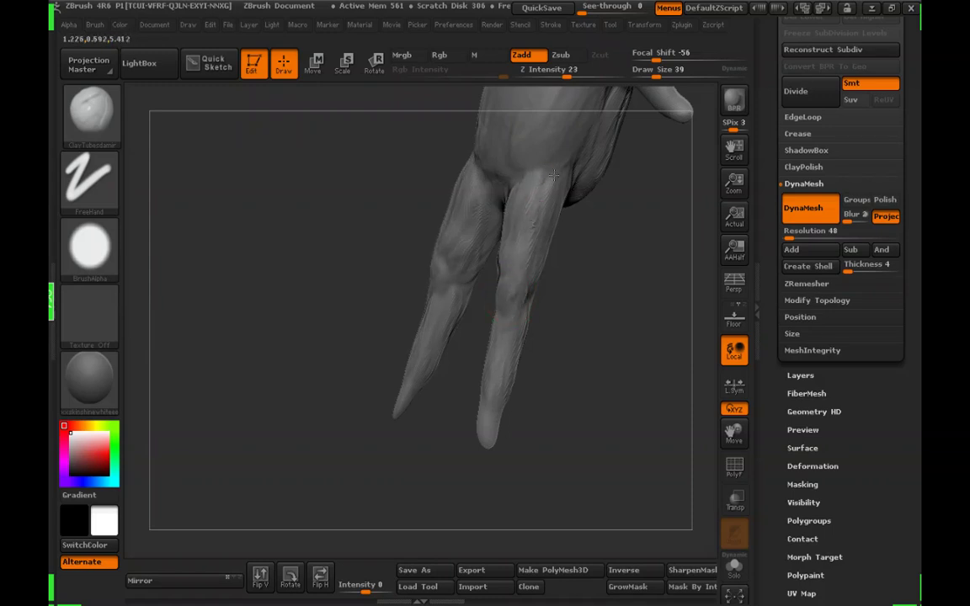
# Soften the upper legs and build a rounded lower belly overlapping the tops of the thighs
pyautogui.press('shift')
pyautogui.moveTo(546, 281)
pyautogui.mouseDown()
pyautogui.moveTo(591, 255)
pyautogui.moveTo(558, 351)
pyautogui.moveTo(431, 299)
pyautogui.mouseUp()
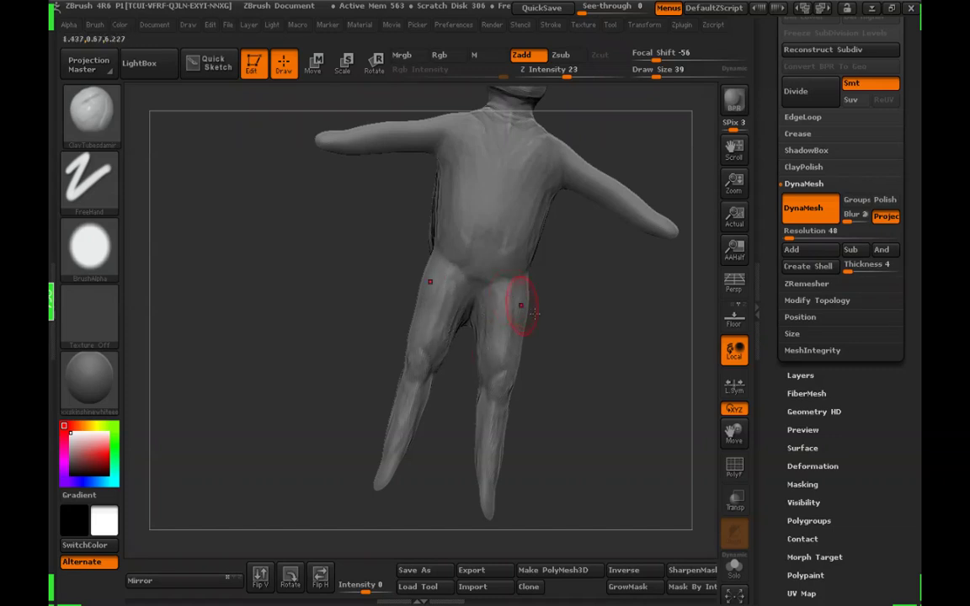
pyautogui.keyDown('shift'); pyautogui.moveTo(520, 303); pyautogui.dragTo(567, 353); pyautogui.keyUp('shift')
pyautogui.moveTo(454, 246)
pyautogui.mouseDown()
pyautogui.moveTo(450, 287)
pyautogui.moveTo(486, 165)
pyautogui.moveTo(476, 184)
pyautogui.mouseUp()
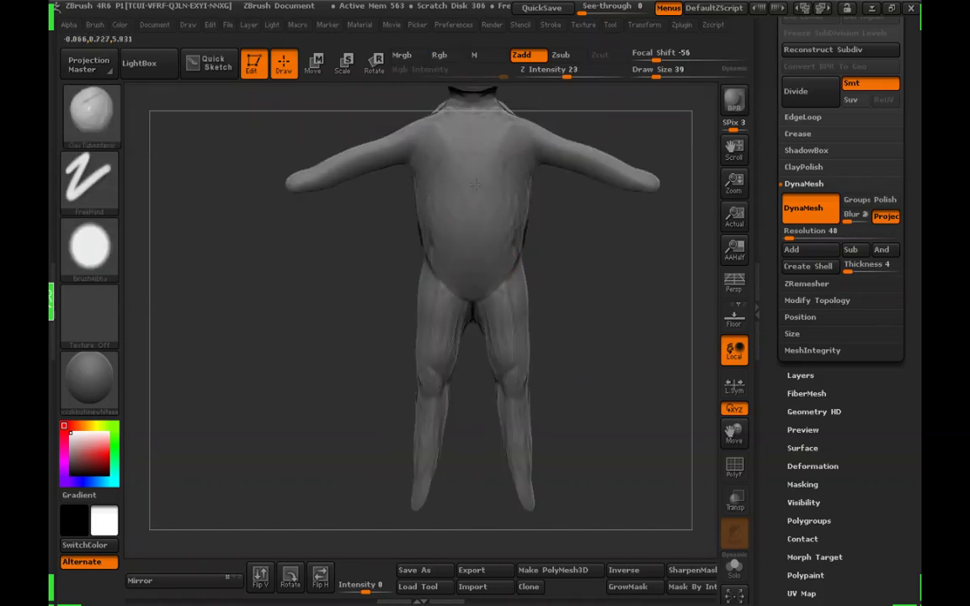
pyautogui.moveTo(529, 244); pyautogui.dragTo(564, 348)
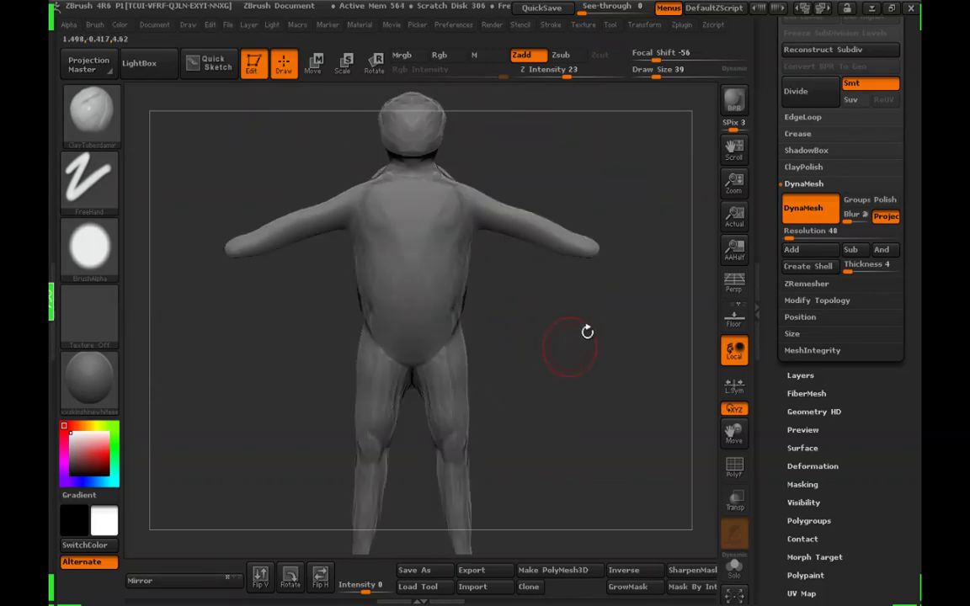
pyautogui.moveTo(575, 400)
pyautogui.mouseDown()
pyautogui.moveTo(623, 392)
pyautogui.moveTo(581, 379)
pyautogui.moveTo(569, 319)
pyautogui.moveTo(590, 325)
pyautogui.moveTo(552, 303)
pyautogui.moveTo(560, 344)
pyautogui.moveTo(580, 299)
pyautogui.moveTo(589, 216)
pyautogui.moveTo(390, 200)
pyautogui.moveTo(477, 194)
pyautogui.mouseUp()
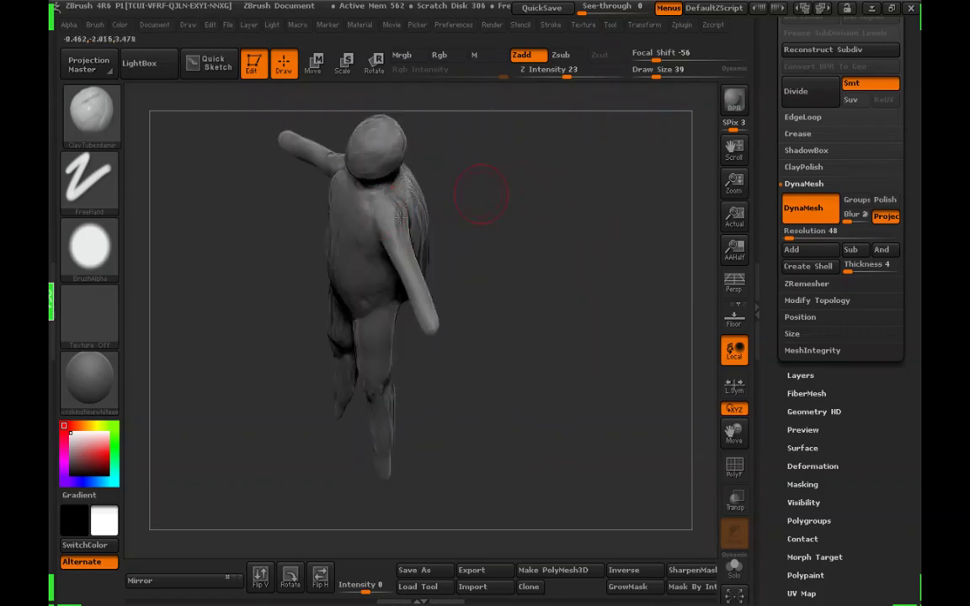
# Fill the hips and the side of the torso beneath the arm with clay strokes
pyautogui.moveTo(555, 234); pyautogui.dragTo(468, 315)
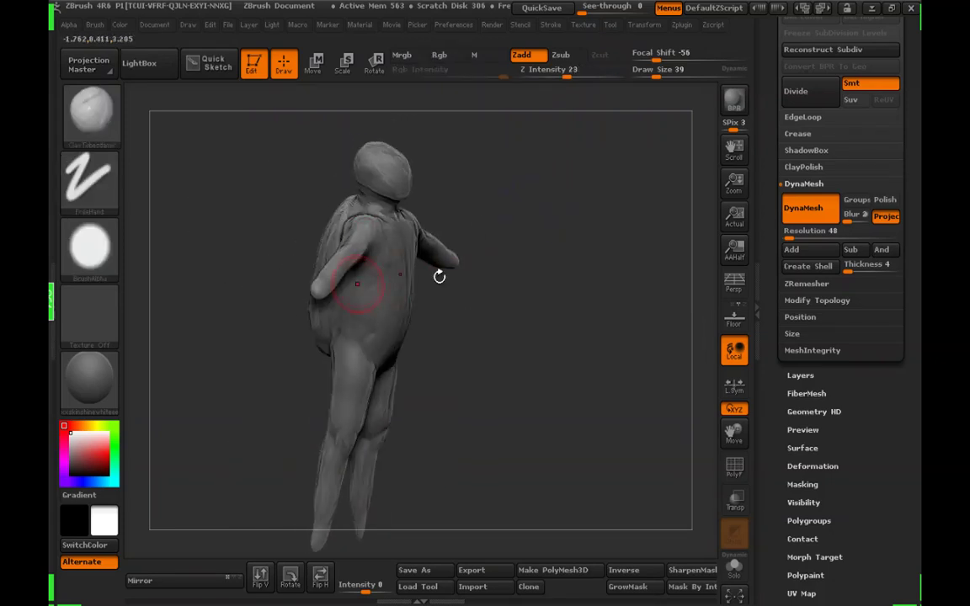
pyautogui.moveTo(440, 276); pyautogui.dragTo(371, 281)
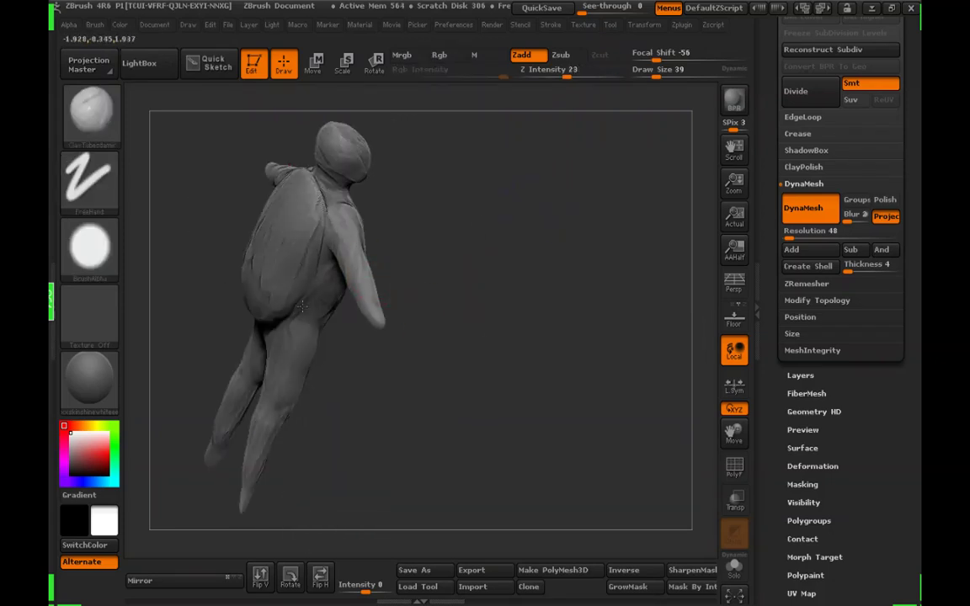
pyautogui.moveTo(492, 271); pyautogui.dragTo(389, 276)
# Sculpt the upper chest and the front of the shoulders with clay strokes running from the neck
pyautogui.moveTo(492, 185)
pyautogui.mouseDown()
pyautogui.moveTo(554, 299)
pyautogui.moveTo(537, 209)
pyautogui.moveTo(416, 257)
pyautogui.mouseUp()
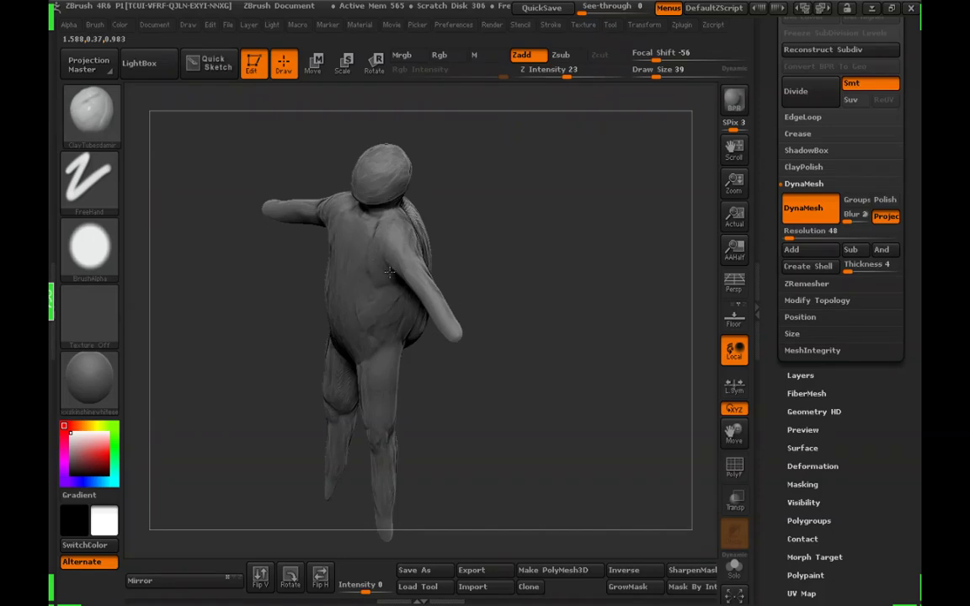
pyautogui.moveTo(439, 268); pyautogui.dragTo(524, 204)
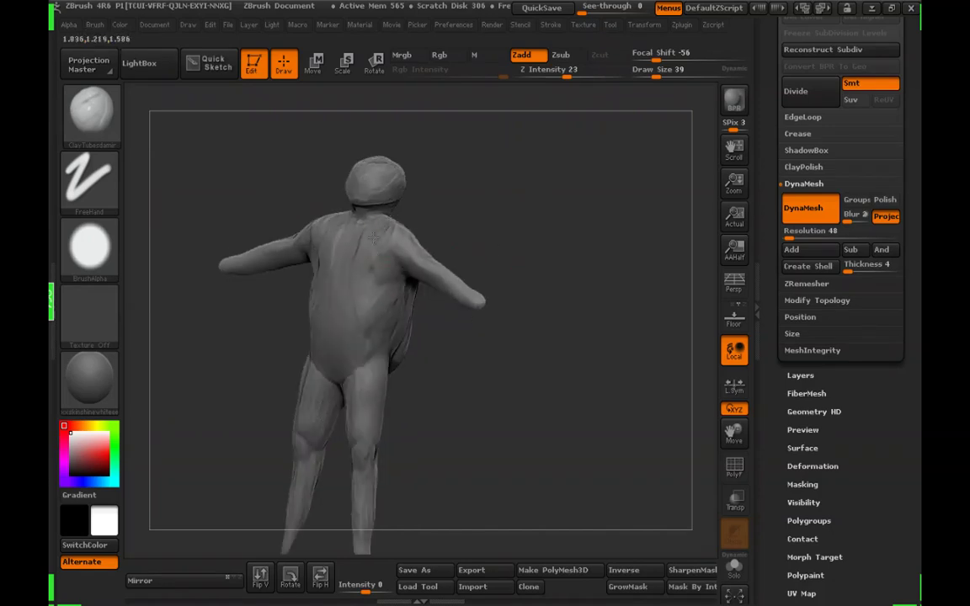
pyautogui.moveTo(444, 211); pyautogui.dragTo(383, 220)
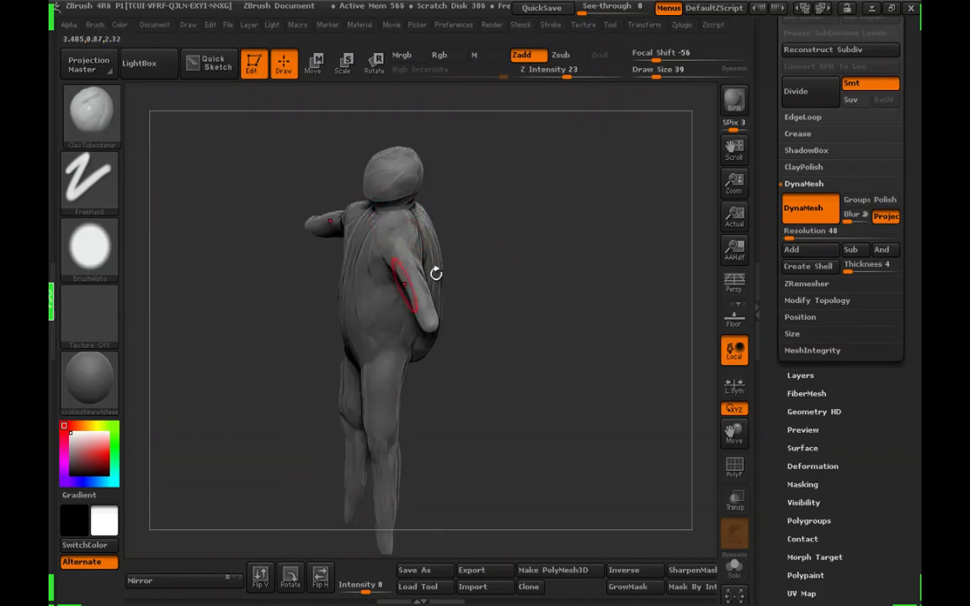
pyautogui.moveTo(436, 274); pyautogui.dragTo(354, 259)
# Widen the flanks with clay strokes between the armpits and hips, blending the torso's sides toward the shell
pyautogui.moveTo(570, 300)
pyautogui.mouseDown()
pyautogui.moveTo(602, 397)
pyautogui.moveTo(502, 436)
pyautogui.moveTo(479, 292)
pyautogui.moveTo(574, 240)
pyautogui.moveTo(383, 272)
pyautogui.mouseUp()
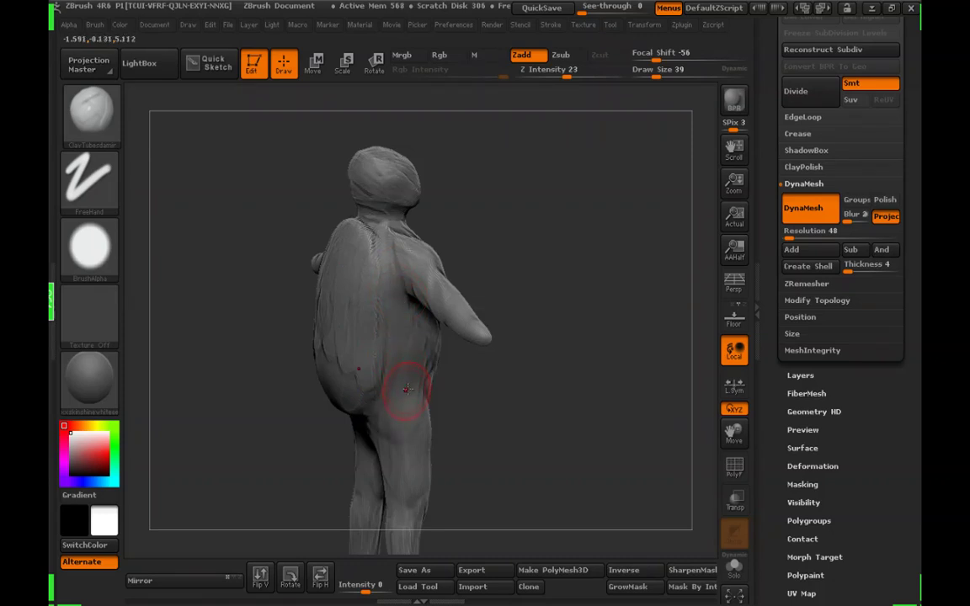
pyautogui.moveTo(505, 408)
pyautogui.mouseDown()
pyautogui.moveTo(517, 412)
pyautogui.moveTo(518, 402)
pyautogui.moveTo(399, 347)
pyautogui.mouseUp()
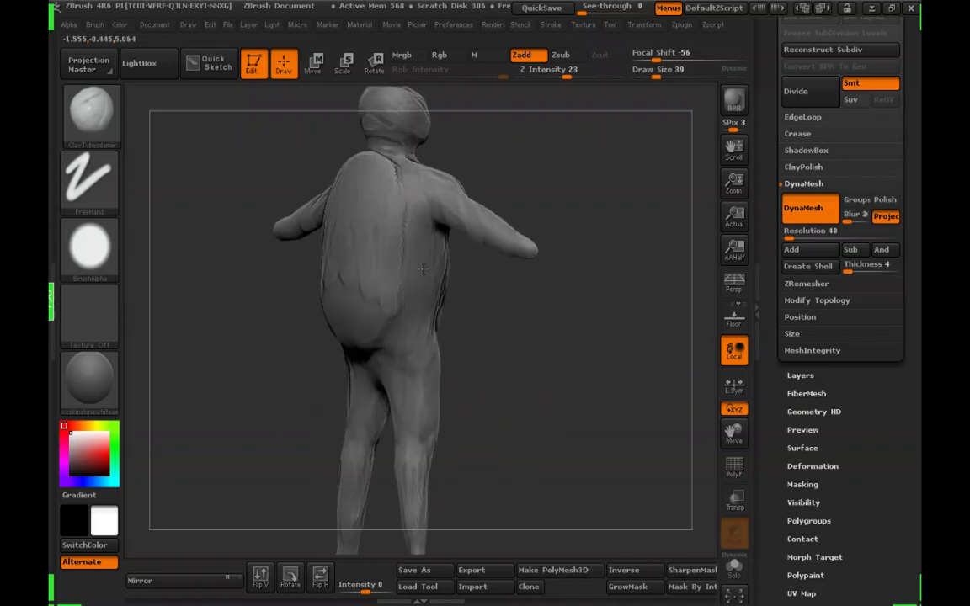
pyautogui.moveTo(450, 299); pyautogui.dragTo(354, 282)
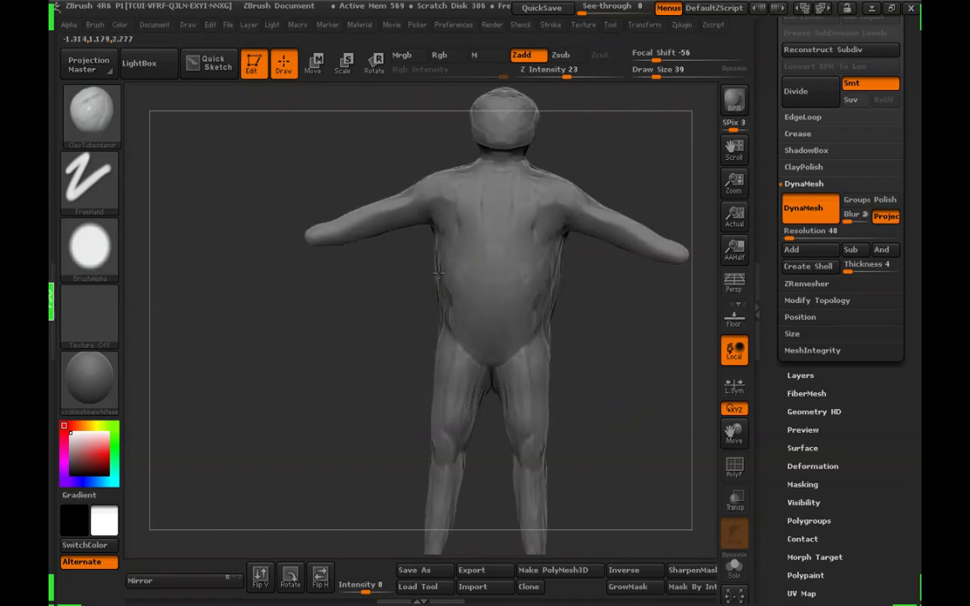
pyautogui.moveTo(439, 275); pyautogui.dragTo(443, 307)
pyautogui.moveTo(562, 324); pyautogui.dragTo(606, 332)
pyautogui.moveTo(415, 287); pyautogui.dragTo(419, 314)
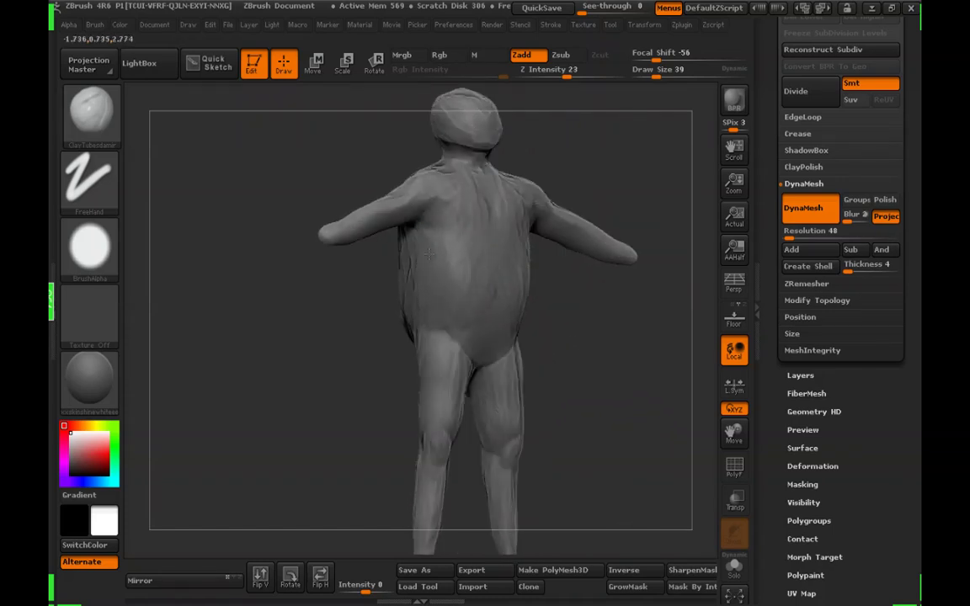
pyautogui.moveTo(539, 278); pyautogui.dragTo(503, 338)
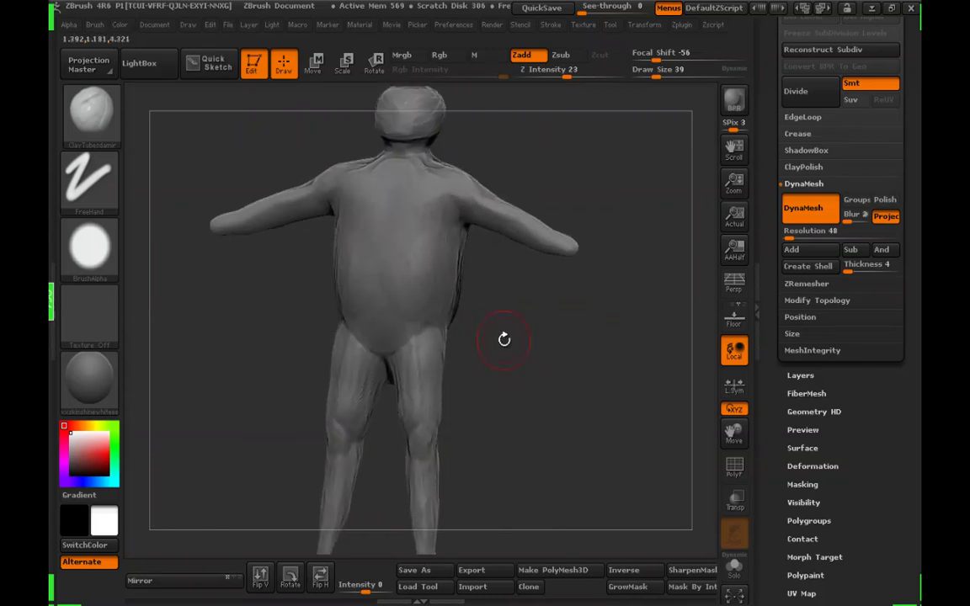
# Add clay to the shoulders and to the area where they meet the upper edge of the shell
pyautogui.moveTo(519, 227); pyautogui.dragTo(458, 208)
pyautogui.moveTo(580, 242); pyautogui.dragTo(443, 206)
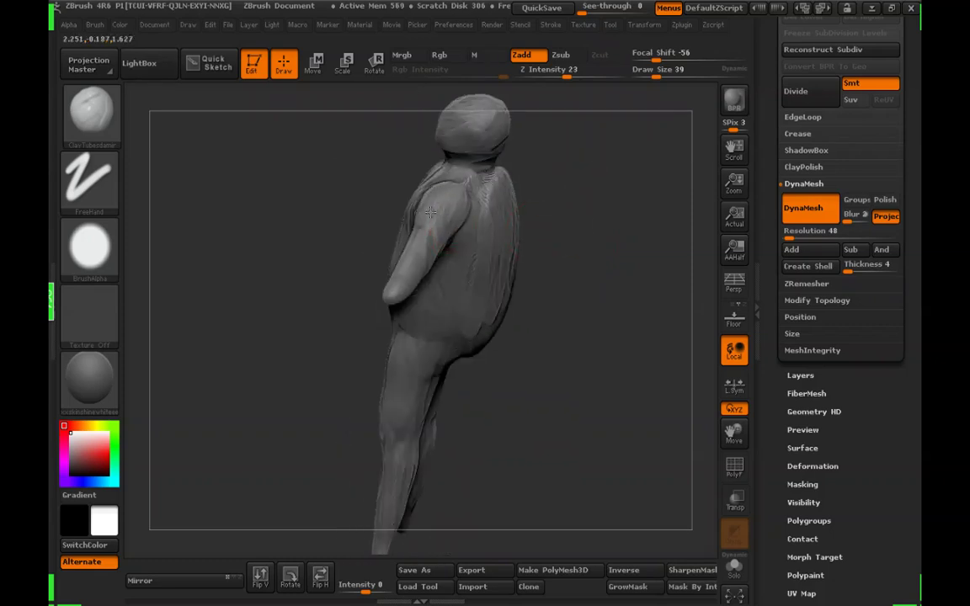
pyautogui.moveTo(542, 190); pyautogui.dragTo(473, 194)
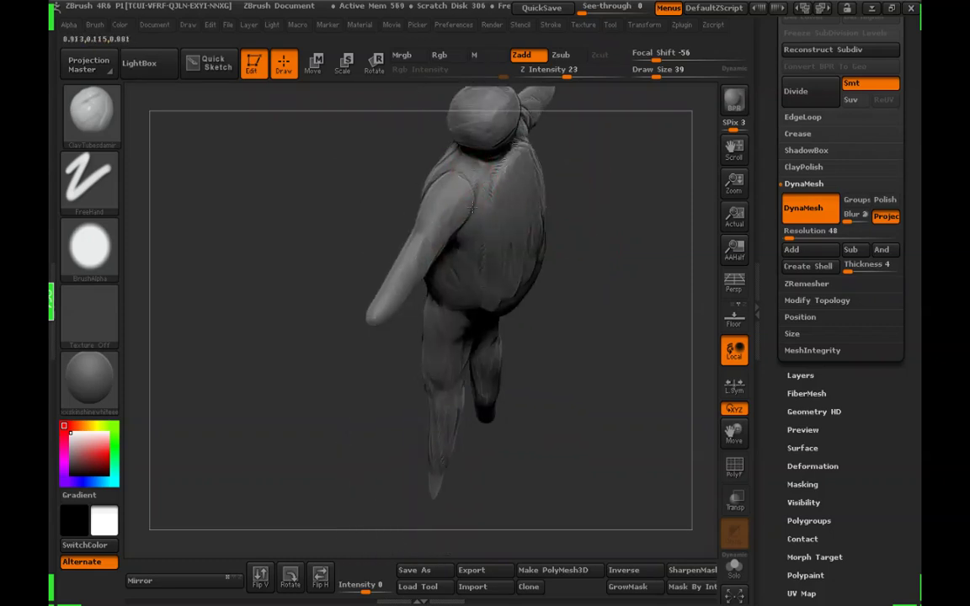
pyautogui.moveTo(610, 259); pyautogui.dragTo(445, 250)
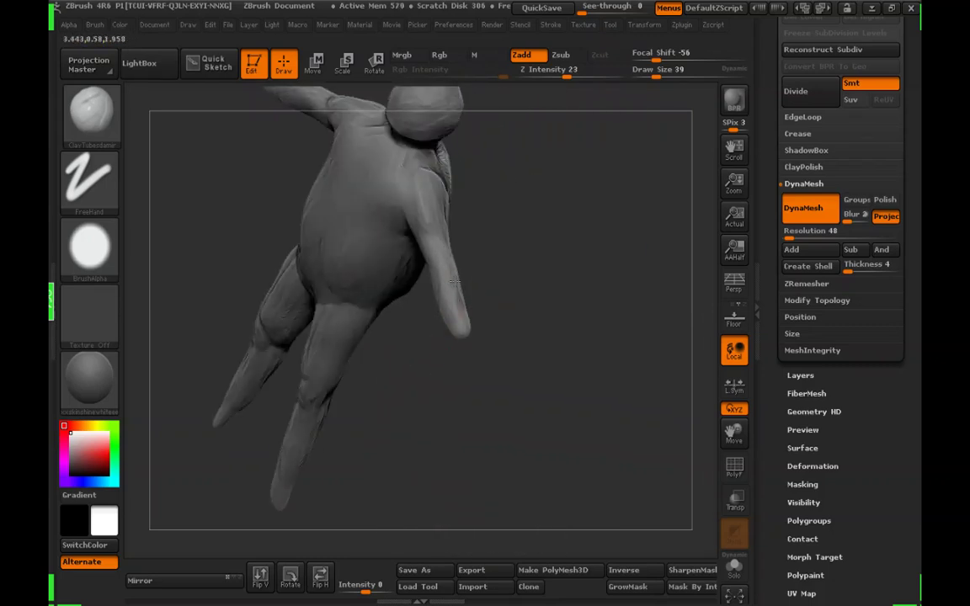
# Bulk up the upper arms and forearms with clay strokes on their front, outer and back sides
pyautogui.moveTo(512, 318); pyautogui.dragTo(441, 271)
pyautogui.moveTo(446, 225)
pyautogui.mouseDown()
pyautogui.moveTo(463, 230)
pyautogui.moveTo(558, 197)
pyautogui.moveTo(437, 235)
pyautogui.moveTo(429, 189)
pyautogui.mouseUp()
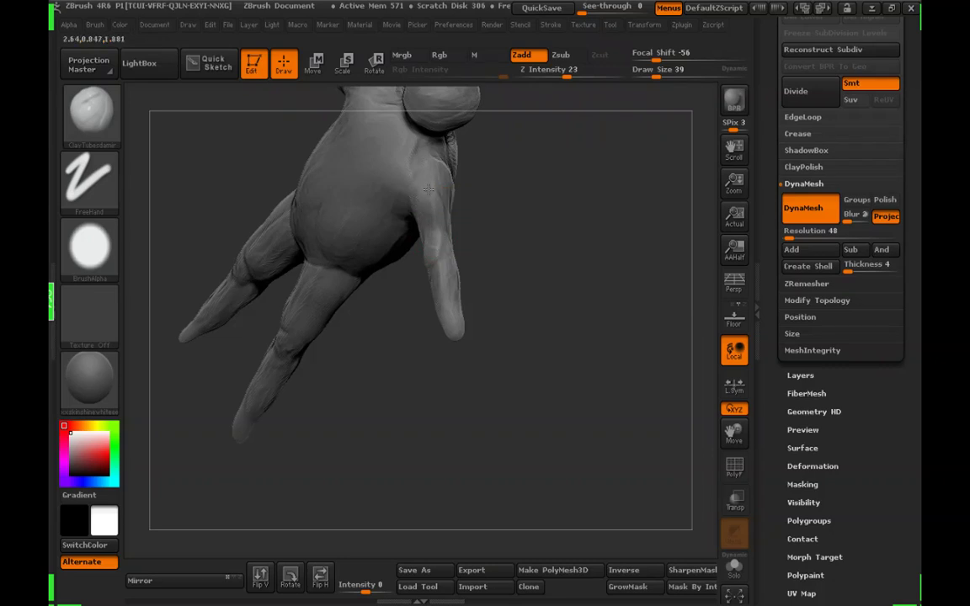
pyautogui.moveTo(505, 182); pyautogui.dragTo(539, 270)
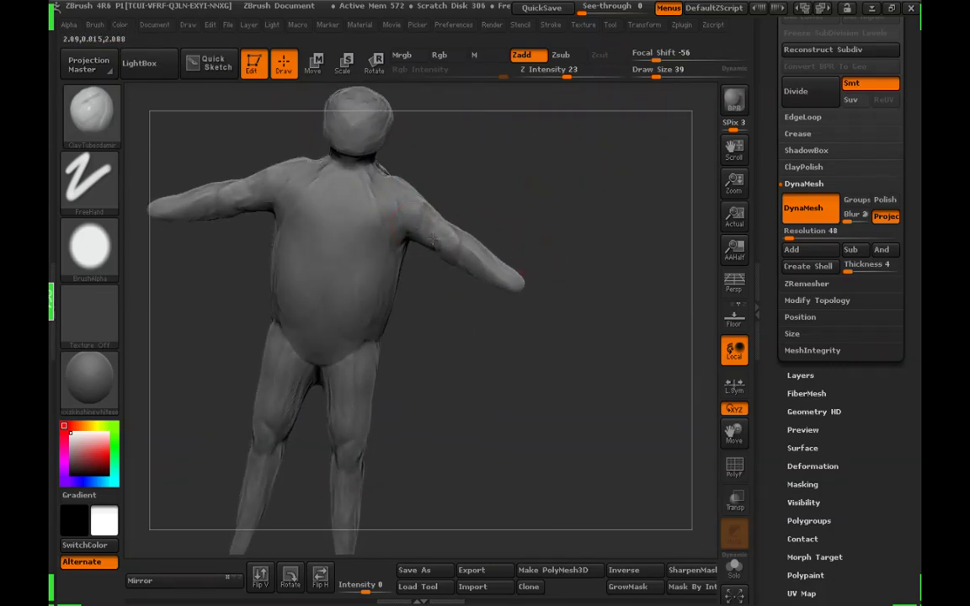
pyautogui.moveTo(584, 202); pyautogui.dragTo(401, 264)
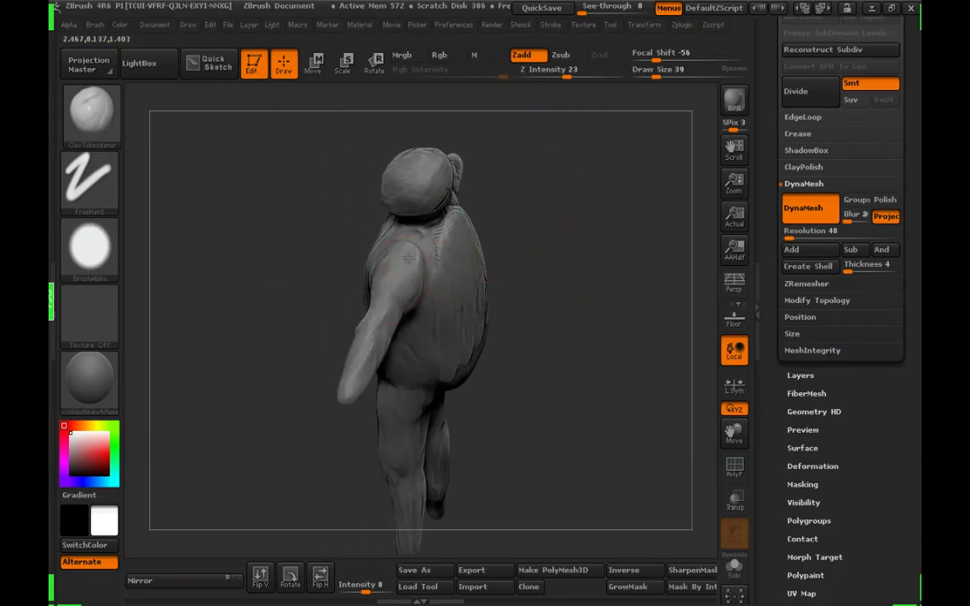
pyautogui.moveTo(569, 265); pyautogui.dragTo(390, 325)
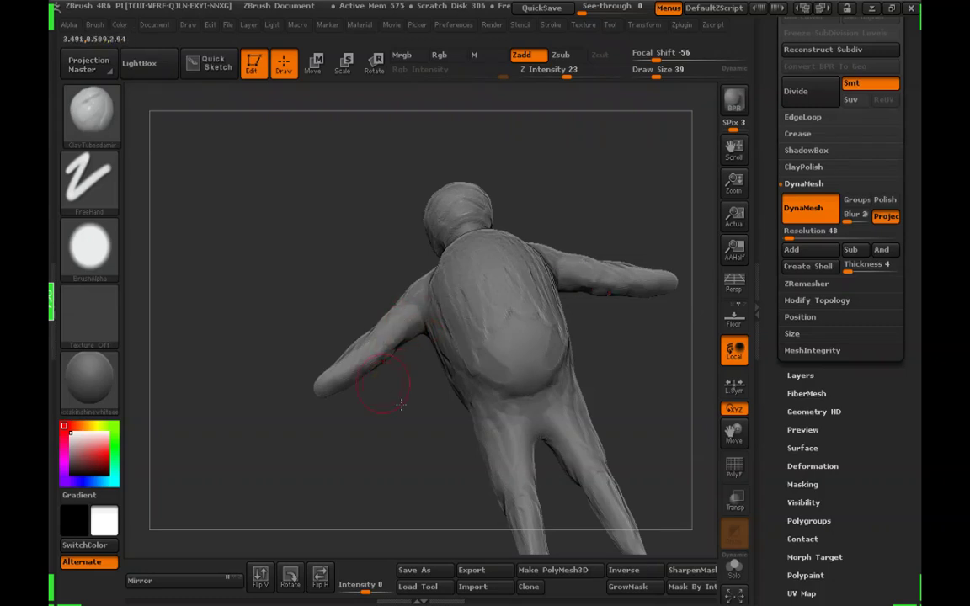
# Fill out the underside of the forearms with clay and smooth the ends of the arms
pyautogui.moveTo(378, 401); pyautogui.dragTo(426, 369)
pyautogui.press('shift')
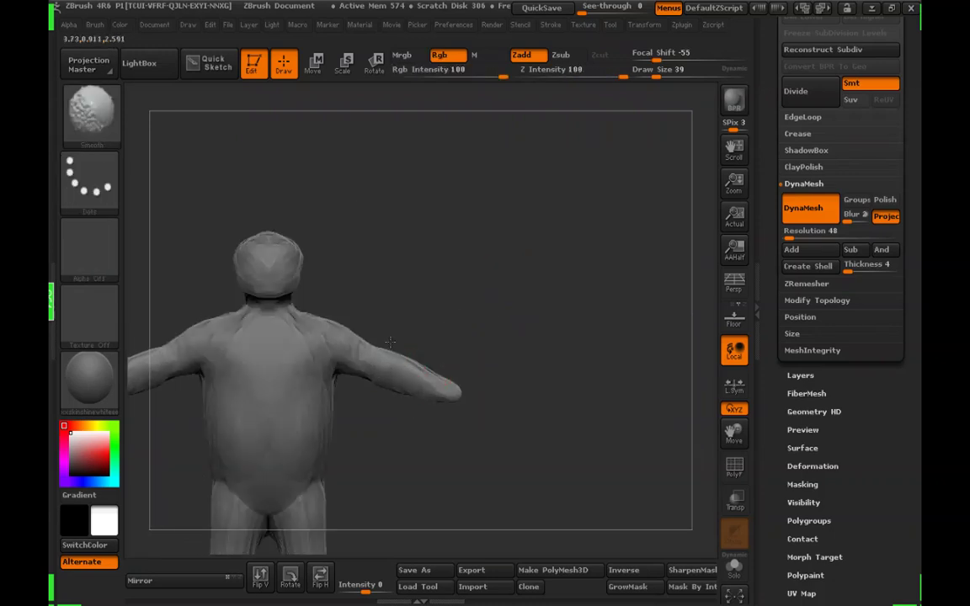
pyautogui.moveTo(497, 324)
pyautogui.keyDown('alt'); pyautogui.mouseDown()
pyautogui.moveTo(562, 231)
pyautogui.moveTo(537, 229)
pyautogui.mouseUp(); pyautogui.keyUp('alt')
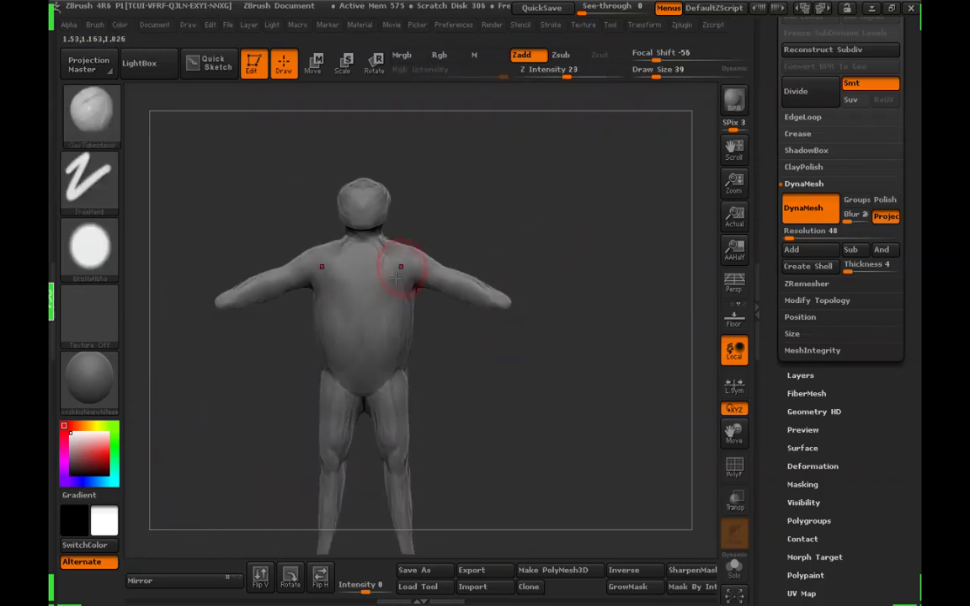
# Thicken the neck with clay strokes from under the chin down to the collar area
pyautogui.moveTo(471, 194); pyautogui.dragTo(403, 229)
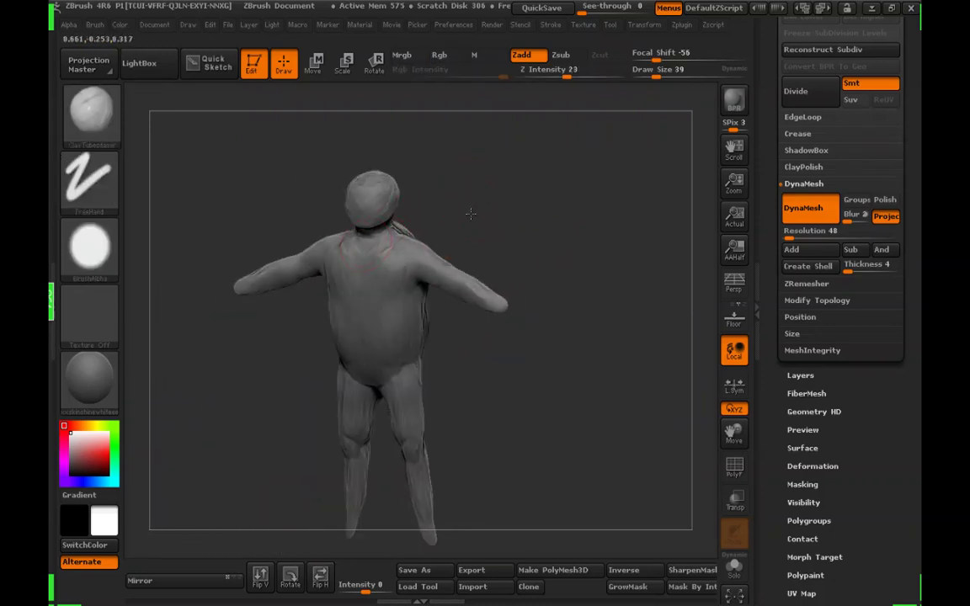
pyautogui.moveTo(471, 214)
pyautogui.mouseDown()
pyautogui.moveTo(431, 182)
pyautogui.moveTo(474, 223)
pyautogui.mouseUp()
pyautogui.moveTo(516, 193); pyautogui.dragTo(381, 214)
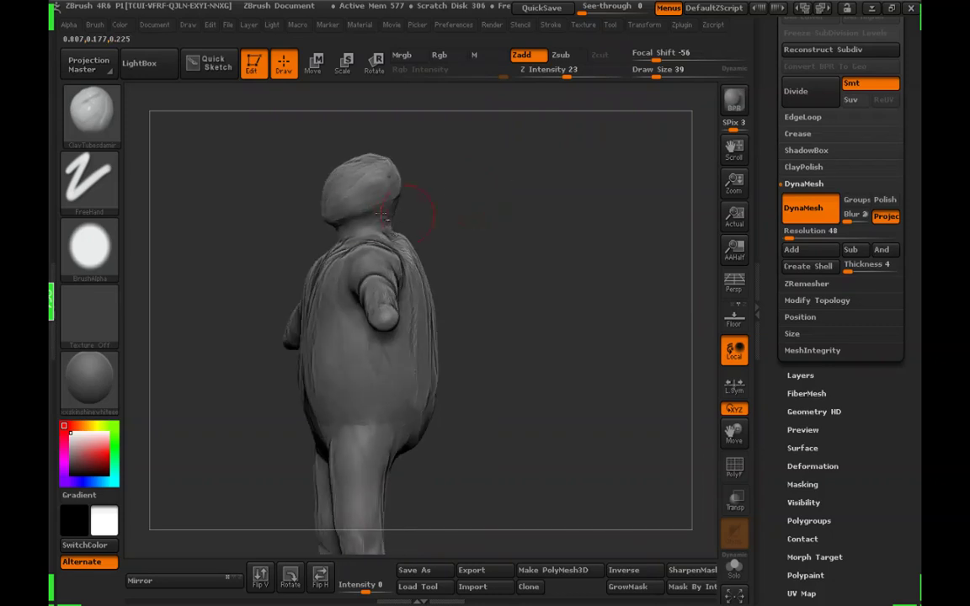
pyautogui.moveTo(428, 174); pyautogui.dragTo(330, 222)
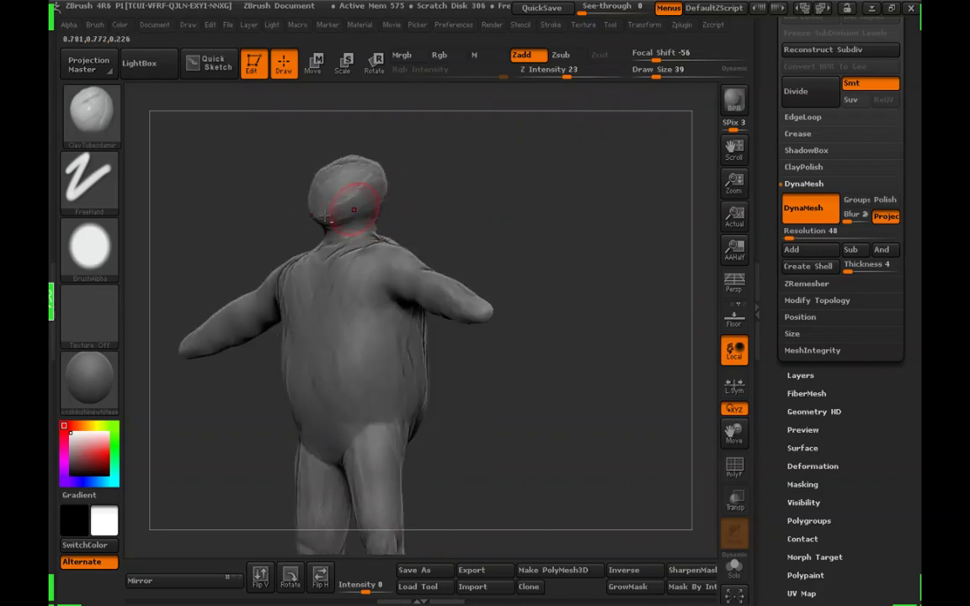
pyautogui.moveTo(467, 166); pyautogui.dragTo(344, 221)
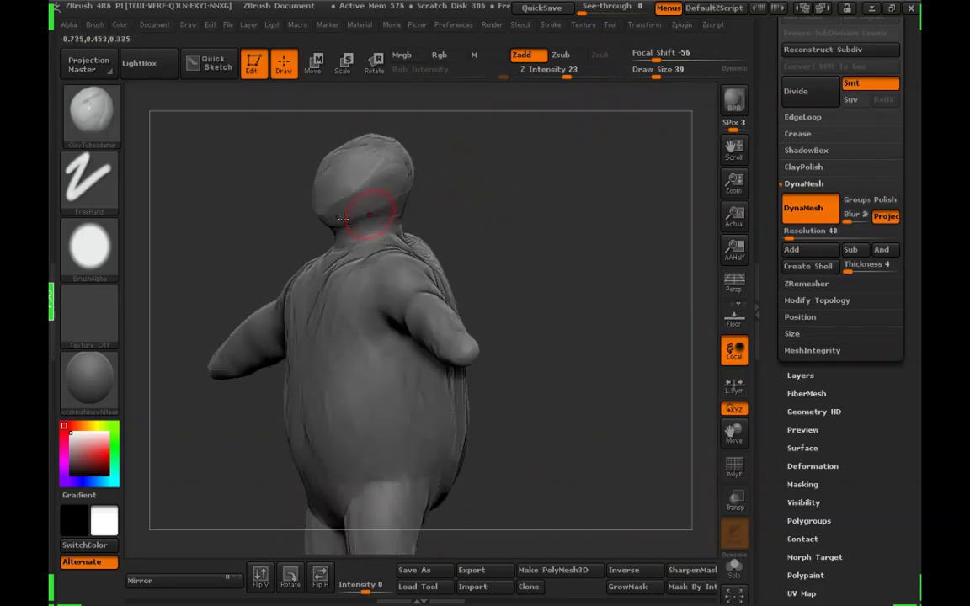
pyautogui.moveTo(528, 205); pyautogui.dragTo(277, 208)
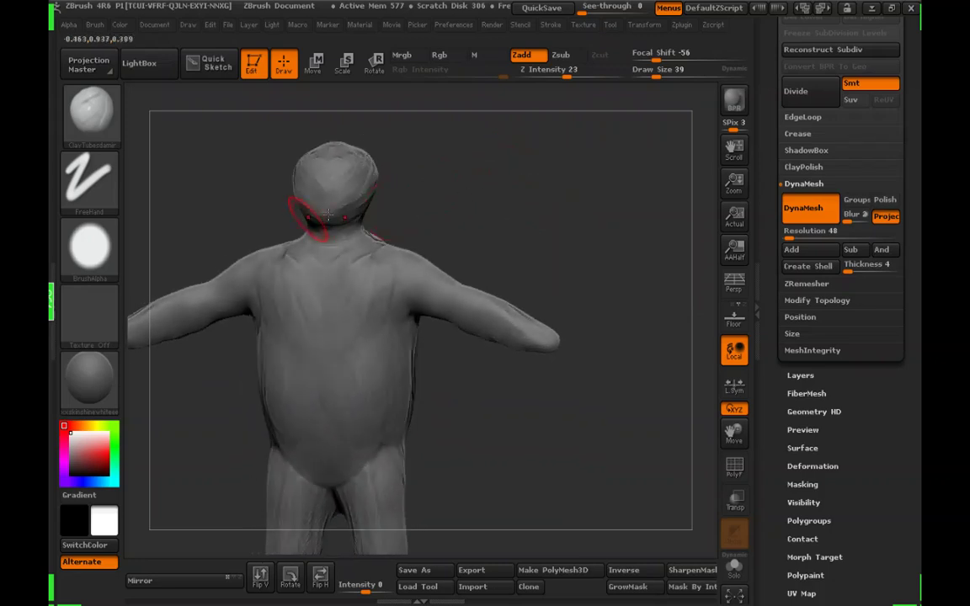
pyautogui.moveTo(378, 209)
pyautogui.mouseDown()
pyautogui.moveTo(425, 177)
pyautogui.moveTo(379, 210)
pyautogui.mouseUp()
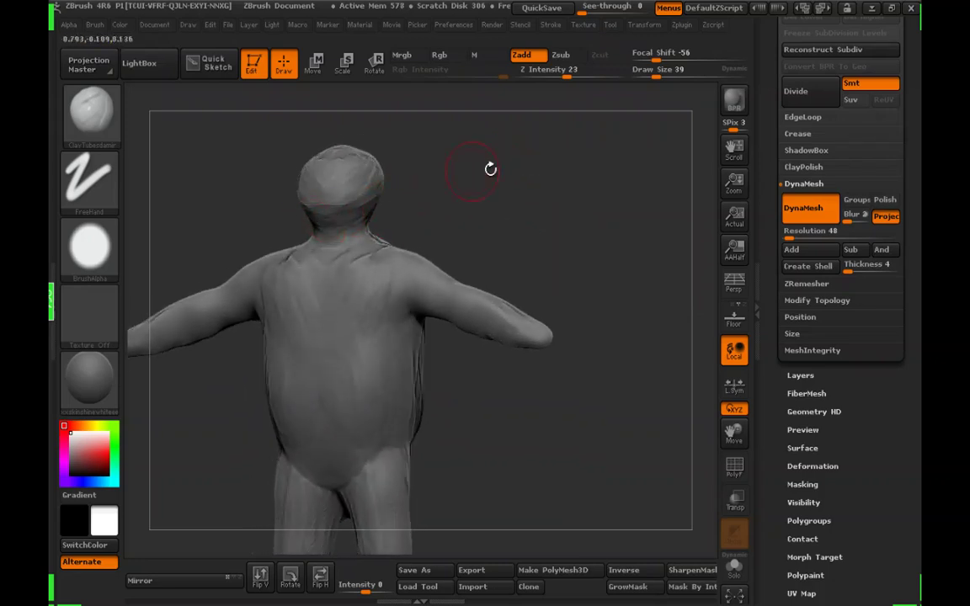
# Add clay to the jaw and the sides of the neck, blending them down into the shoulders
pyautogui.moveTo(490, 170); pyautogui.dragTo(314, 205)
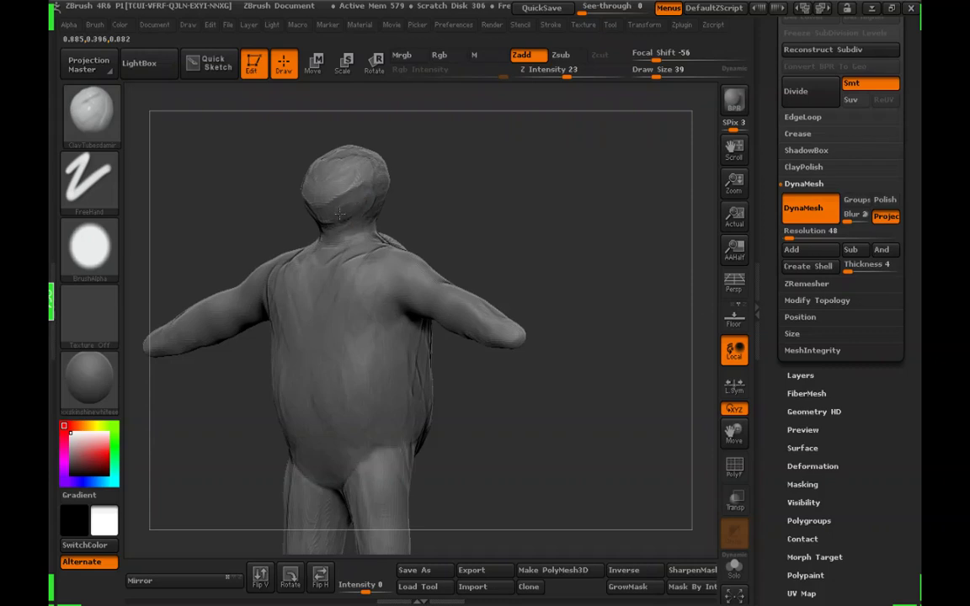
pyautogui.moveTo(388, 156); pyautogui.dragTo(388, 198)
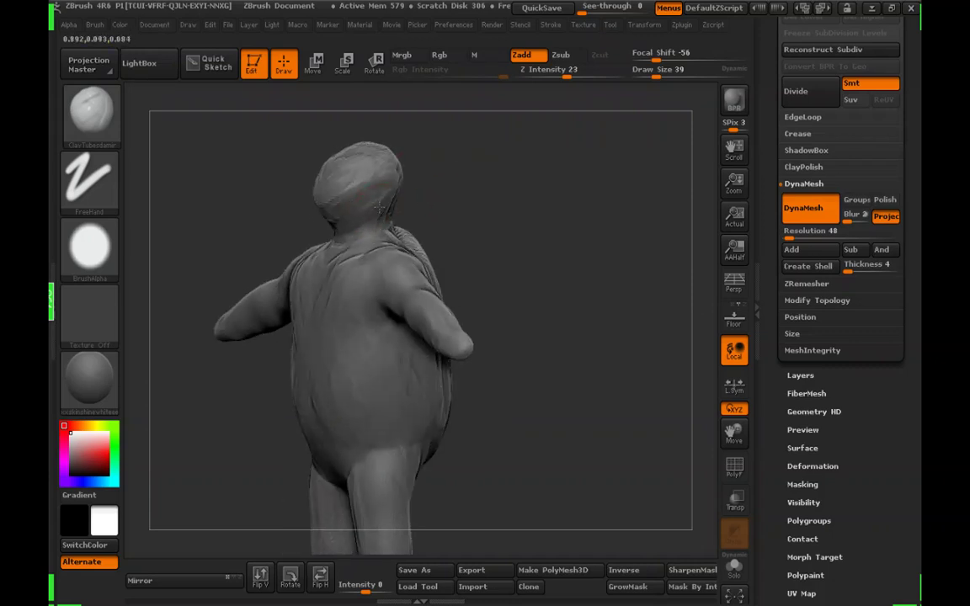
pyautogui.moveTo(365, 223)
pyautogui.mouseDown()
pyautogui.moveTo(448, 190)
pyautogui.moveTo(337, 236)
pyautogui.mouseUp()
pyautogui.moveTo(494, 194)
pyautogui.mouseDown()
pyautogui.moveTo(466, 182)
pyautogui.moveTo(376, 212)
pyautogui.mouseUp()
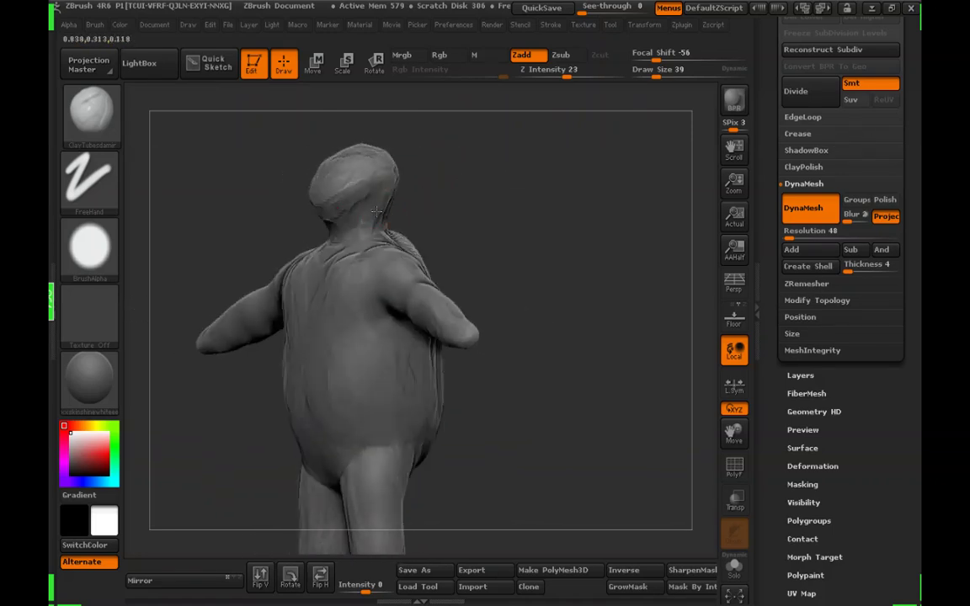
pyautogui.moveTo(474, 192); pyautogui.dragTo(395, 210)
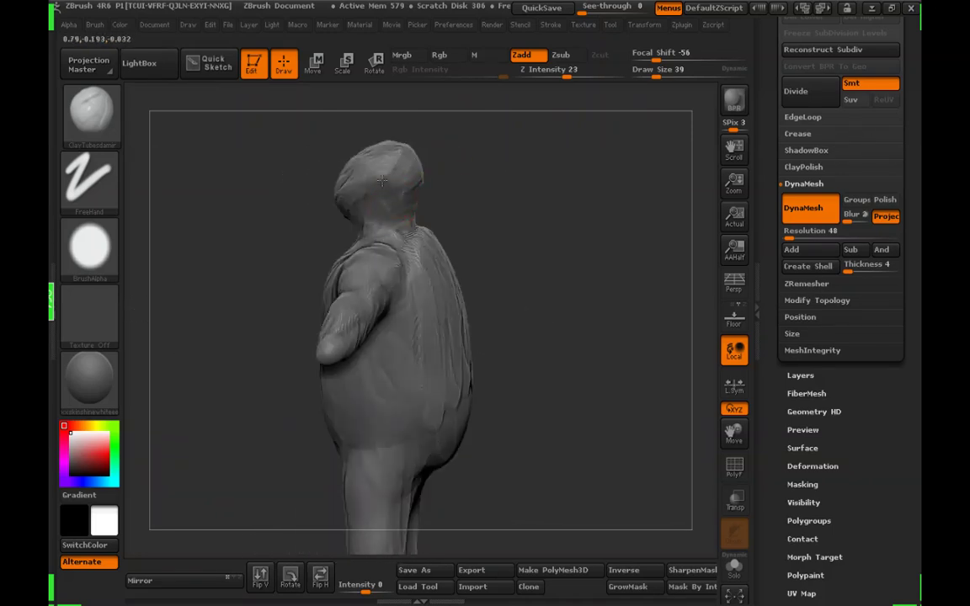
# Build up the back of the neck and the back of the head with clay strokes
pyautogui.moveTo(491, 152); pyautogui.dragTo(402, 175)
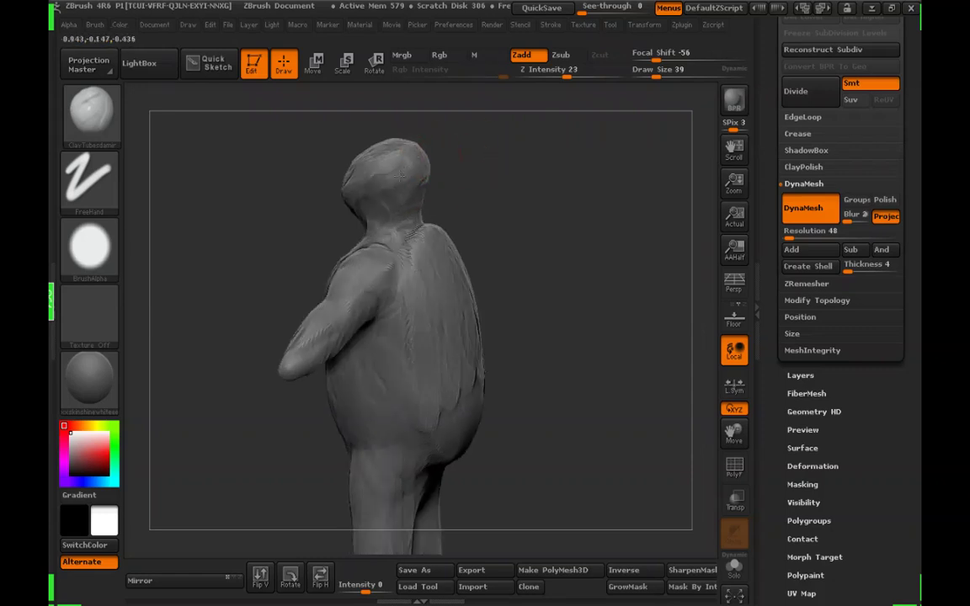
pyautogui.moveTo(530, 155); pyautogui.dragTo(427, 172)
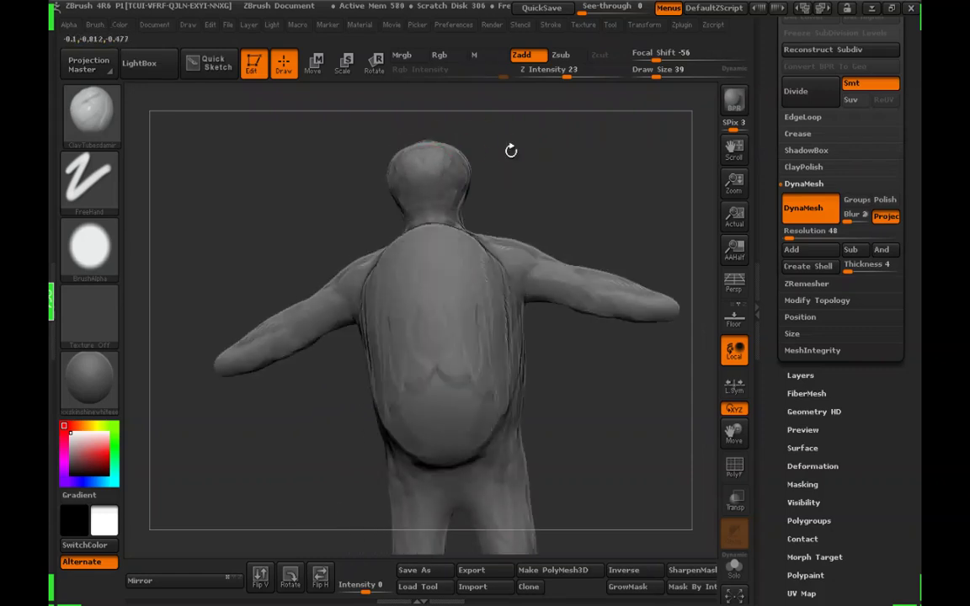
pyautogui.moveTo(511, 151); pyautogui.dragTo(465, 152)
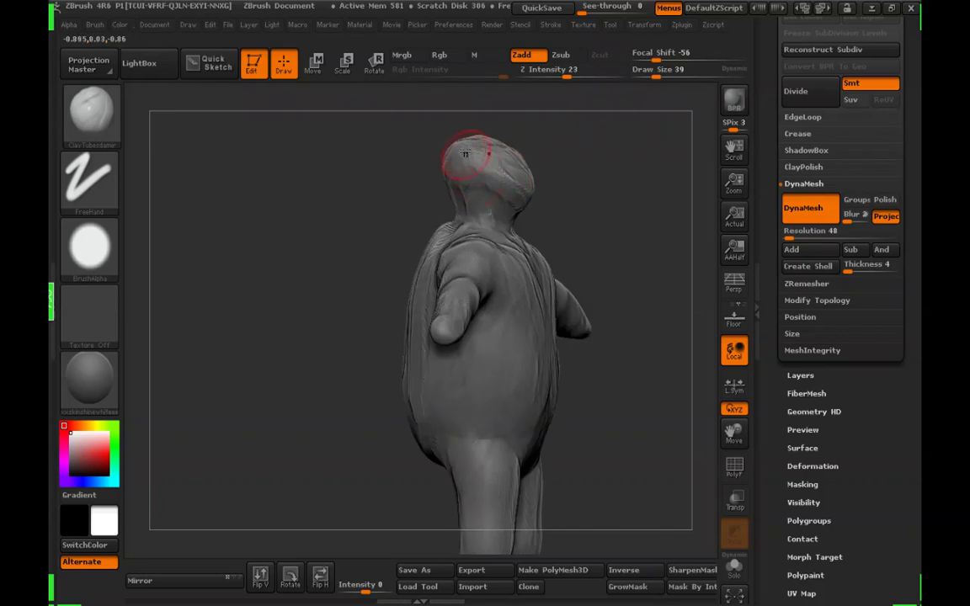
pyautogui.moveTo(576, 166)
pyautogui.mouseDown()
pyautogui.moveTo(591, 163)
pyautogui.moveTo(522, 239)
pyautogui.moveTo(441, 253)
pyautogui.moveTo(452, 229)
pyautogui.moveTo(433, 247)
pyautogui.mouseUp()
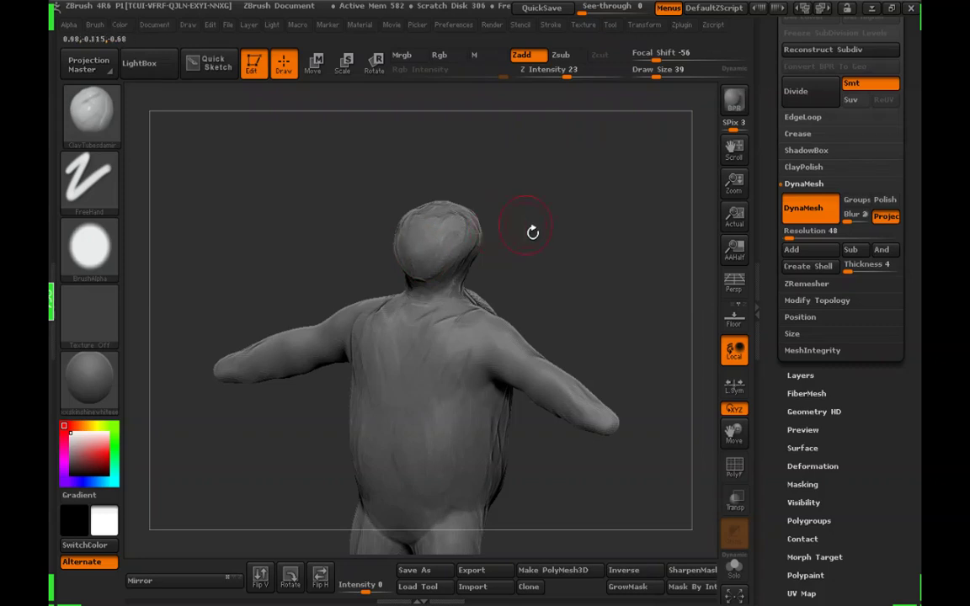
# Round out the face, cheeks and sides of the head with clay, and fill the throat above the chest
pyautogui.moveTo(533, 232); pyautogui.dragTo(480, 206)
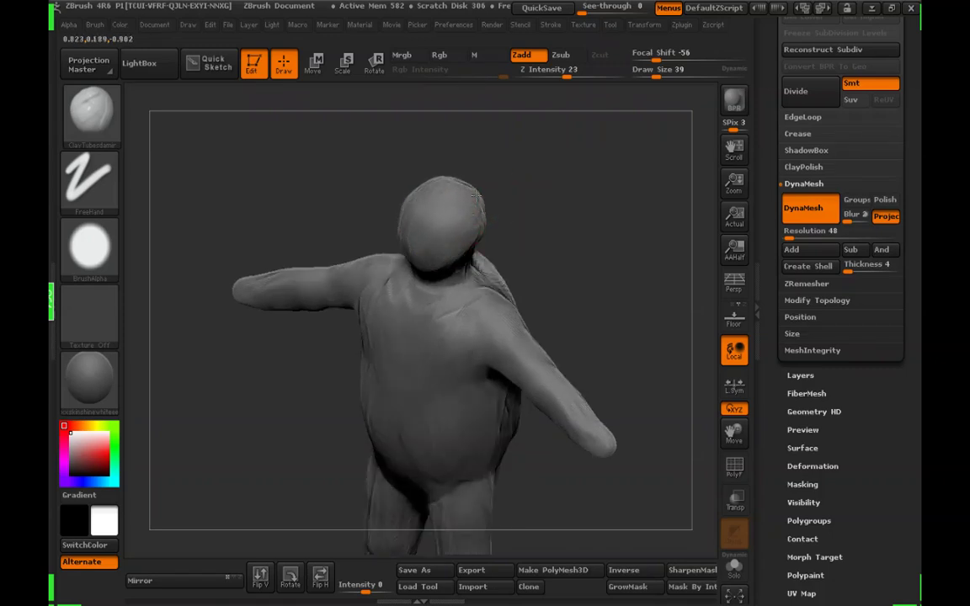
pyautogui.moveTo(547, 190); pyautogui.dragTo(472, 235)
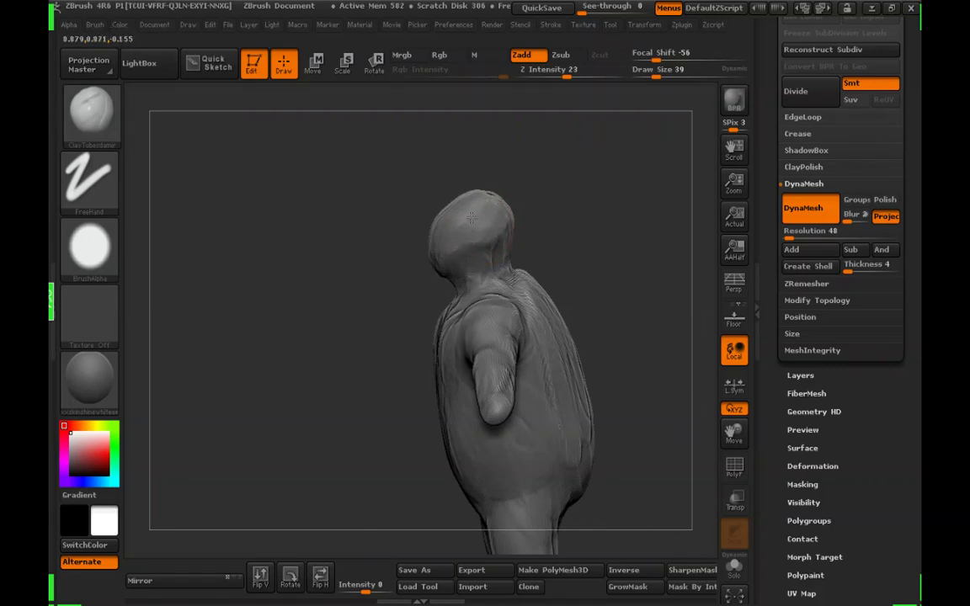
pyautogui.moveTo(598, 184); pyautogui.dragTo(477, 229)
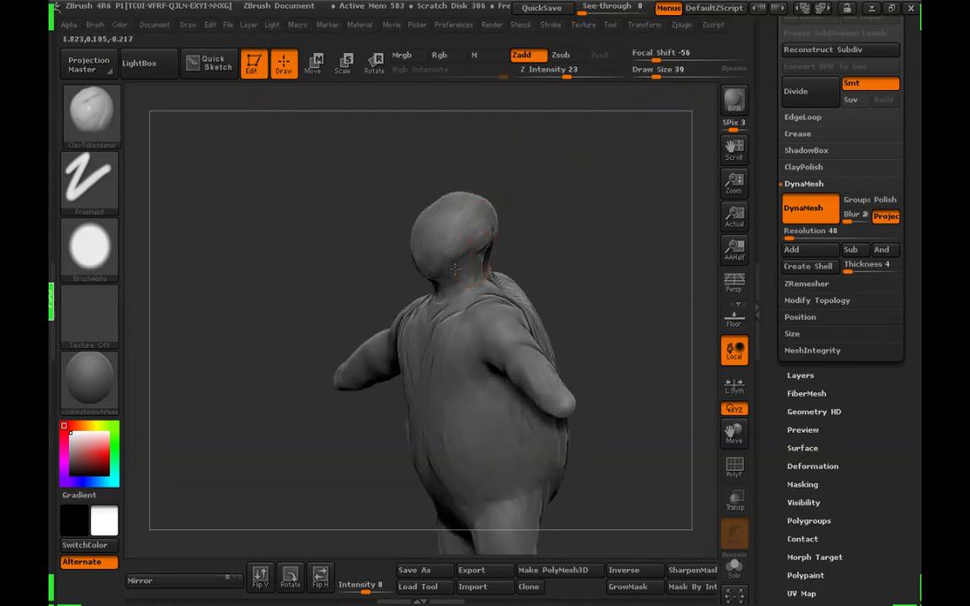
pyautogui.moveTo(324, 284); pyautogui.dragTo(459, 271)
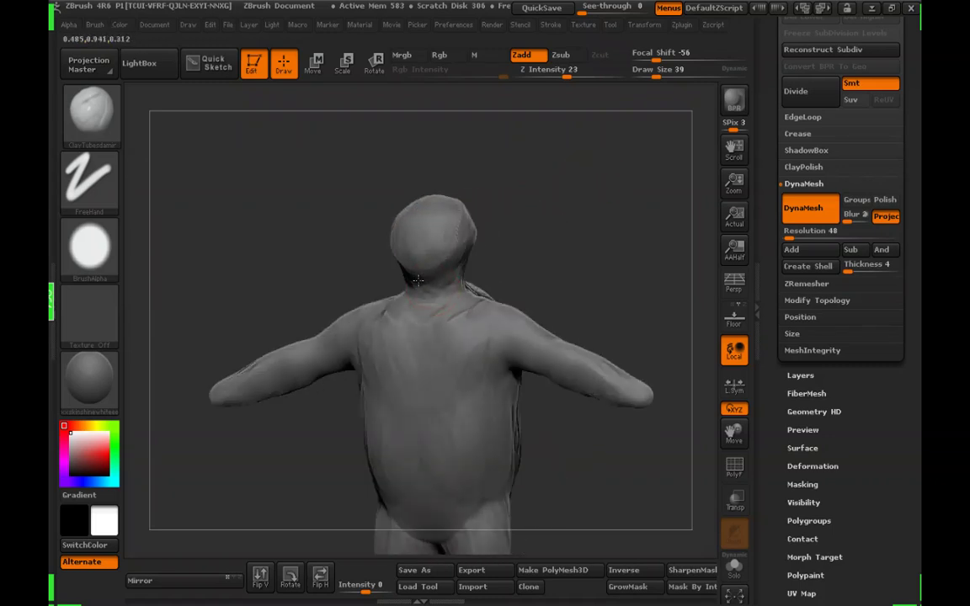
pyautogui.moveTo(474, 204); pyautogui.dragTo(494, 342)
# Fill the lower half of the shell with clay to form an even rounded surface down to its bottom edge
pyautogui.moveTo(511, 403)
pyautogui.mouseDown()
pyautogui.moveTo(538, 316)
pyautogui.moveTo(574, 363)
pyautogui.moveTo(532, 394)
pyautogui.moveTo(547, 374)
pyautogui.moveTo(567, 383)
pyautogui.moveTo(554, 346)
pyautogui.moveTo(593, 350)
pyautogui.moveTo(572, 295)
pyautogui.moveTo(608, 305)
pyautogui.moveTo(645, 284)
pyautogui.moveTo(633, 270)
pyautogui.moveTo(587, 277)
pyautogui.moveTo(577, 303)
pyautogui.moveTo(511, 295)
pyautogui.moveTo(539, 284)
pyautogui.moveTo(548, 323)
pyautogui.moveTo(595, 332)
pyautogui.moveTo(534, 320)
pyautogui.moveTo(546, 331)
pyautogui.moveTo(574, 320)
pyautogui.moveTo(581, 368)
pyautogui.moveTo(411, 272)
pyautogui.mouseUp()
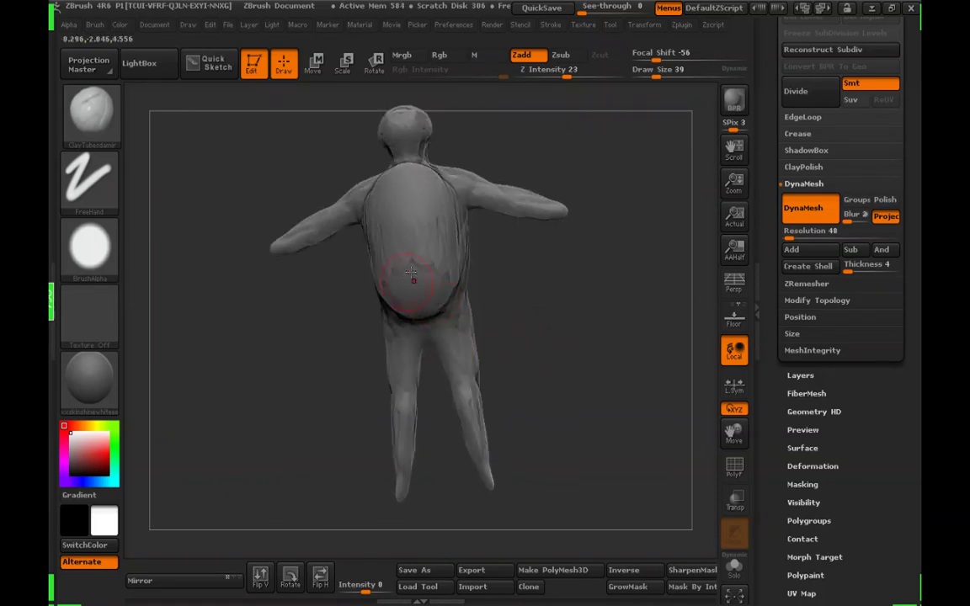
pyautogui.moveTo(598, 310); pyautogui.dragTo(379, 320)
pyautogui.moveTo(463, 264)
pyautogui.mouseDown()
pyautogui.moveTo(485, 342)
pyautogui.moveTo(359, 346)
pyautogui.moveTo(361, 305)
pyautogui.mouseUp()
pyautogui.moveTo(509, 335); pyautogui.dragTo(459, 337)
pyautogui.moveTo(364, 313)
pyautogui.mouseDown()
pyautogui.moveTo(362, 364)
pyautogui.moveTo(455, 368)
pyautogui.mouseUp()
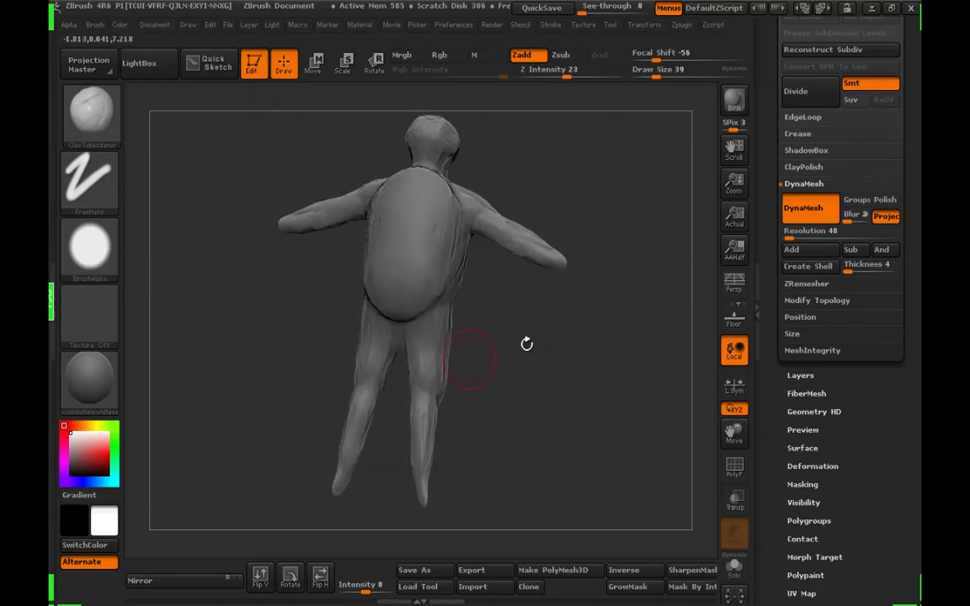
# Smooth the waist and hips, and build up the lower belly with clay into a rounded front plate
pyautogui.moveTo(526, 342)
pyautogui.mouseDown()
pyautogui.moveTo(580, 372)
pyautogui.moveTo(540, 308)
pyautogui.moveTo(542, 325)
pyautogui.mouseUp()
pyautogui.keyDown('shift'); pyautogui.moveTo(446, 273); pyautogui.dragTo(441, 240); pyautogui.keyUp('shift')
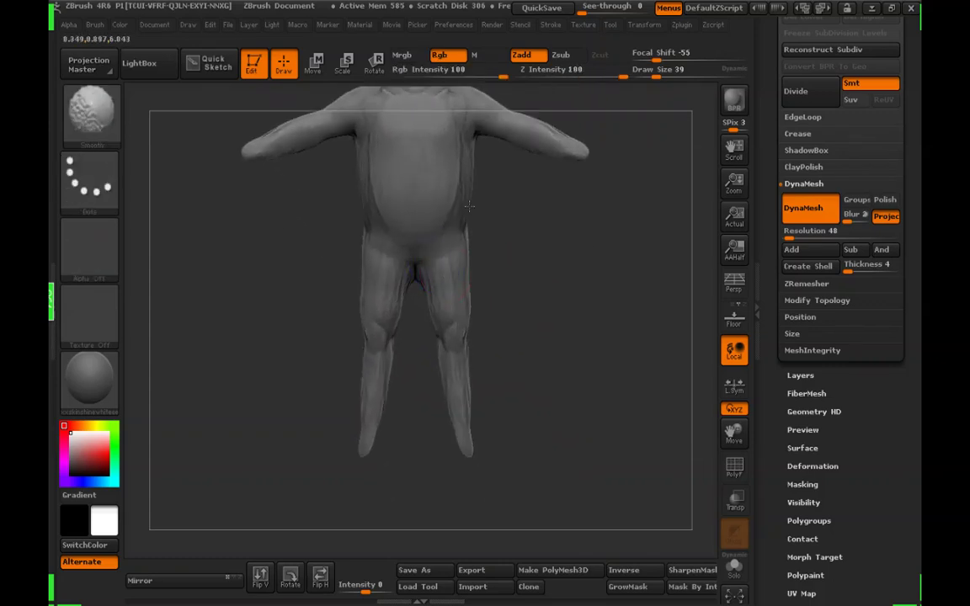
pyautogui.moveTo(562, 291)
pyautogui.mouseDown()
pyautogui.moveTo(533, 280)
pyautogui.moveTo(569, 302)
pyautogui.mouseUp()
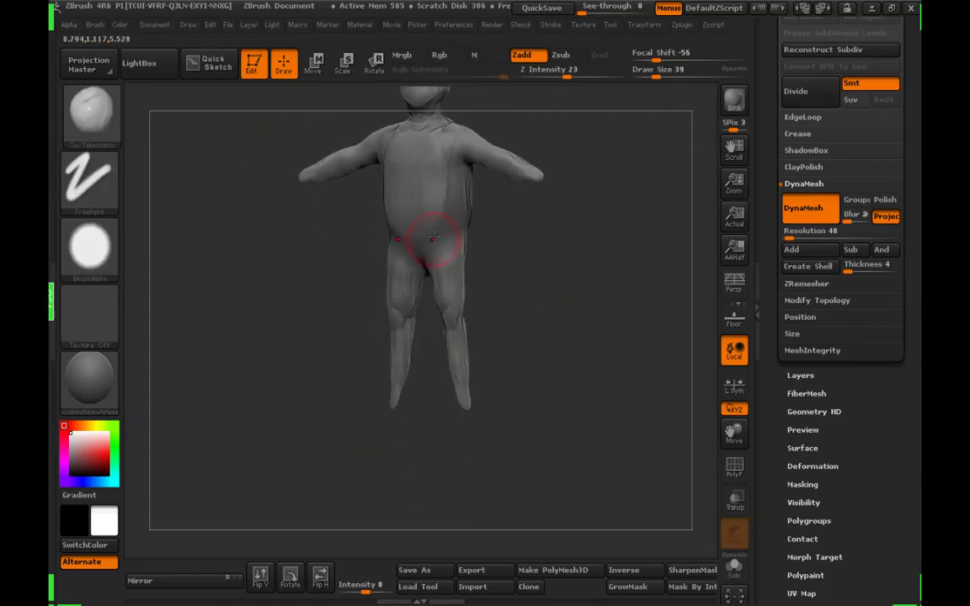
pyautogui.moveTo(532, 263)
pyautogui.mouseDown()
pyautogui.moveTo(561, 369)
pyautogui.moveTo(555, 361)
pyautogui.moveTo(553, 378)
pyautogui.mouseUp()
pyautogui.moveTo(391, 236); pyautogui.dragTo(425, 243)
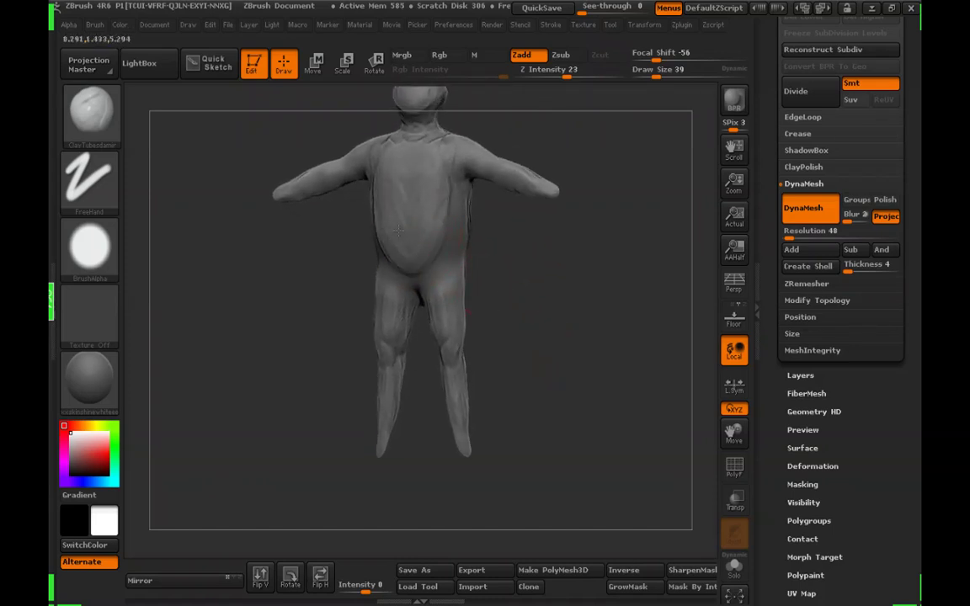
pyautogui.moveTo(568, 303); pyautogui.dragTo(563, 326)
pyautogui.moveTo(543, 367)
pyautogui.keyDown('alt'); pyautogui.mouseDown()
pyautogui.moveTo(527, 274)
pyautogui.moveTo(522, 332)
pyautogui.mouseUp(); pyautogui.keyUp('alt')
# Pull the ends of the legs forward with the Move brush to start the feet
pyautogui.click(97, 108)
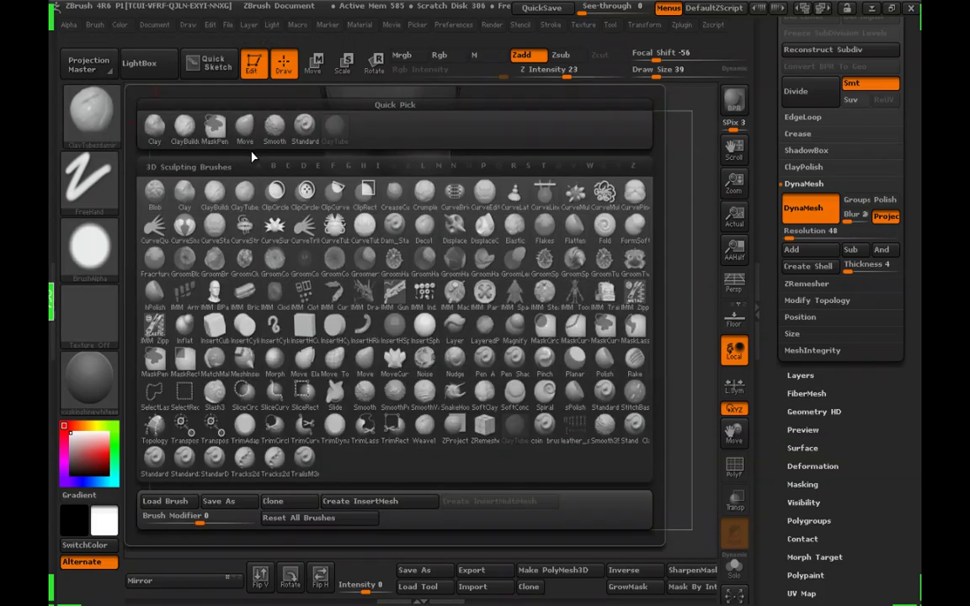
pyautogui.click(247, 131)
pyautogui.moveTo(513, 276)
pyautogui.mouseDown()
pyautogui.moveTo(485, 426)
pyautogui.moveTo(515, 437)
pyautogui.moveTo(546, 386)
pyautogui.mouseUp()
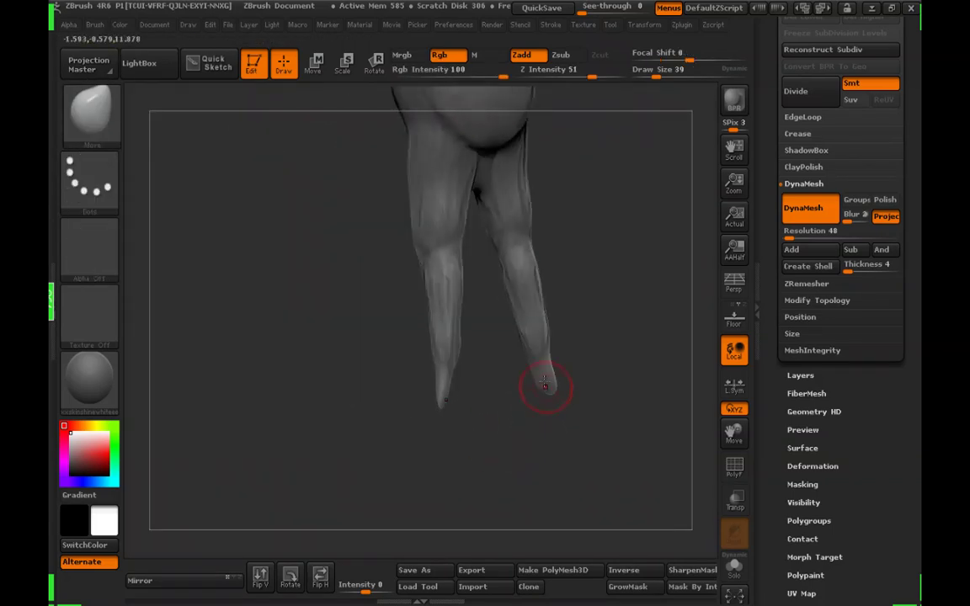
pyautogui.moveTo(502, 430)
pyautogui.mouseDown()
pyautogui.moveTo(548, 428)
pyautogui.moveTo(647, 375)
pyautogui.mouseUp()
pyautogui.moveTo(544, 386); pyautogui.dragTo(537, 389)
pyautogui.moveTo(634, 390); pyautogui.dragTo(567, 372)
# Set the Move brush's draw size to 59 and stretch the leg ends forward into long, flat feet
pyautogui.moveTo(656, 76); pyautogui.dragTo(667, 76)
pyautogui.moveTo(549, 342)
pyautogui.mouseDown()
pyautogui.moveTo(572, 345)
pyautogui.moveTo(545, 338)
pyautogui.mouseUp()
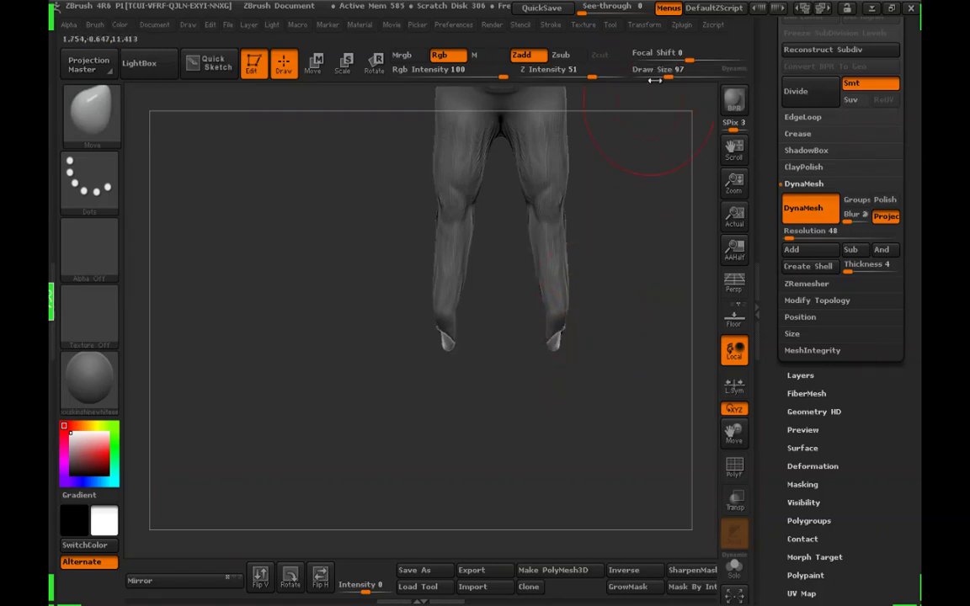
pyautogui.moveTo(655, 80); pyautogui.dragTo(661, 77)
pyautogui.moveTo(570, 336)
pyautogui.mouseDown()
pyautogui.moveTo(565, 328)
pyautogui.moveTo(576, 362)
pyautogui.moveTo(563, 329)
pyautogui.moveTo(568, 343)
pyautogui.moveTo(535, 348)
pyautogui.mouseUp()
pyautogui.moveTo(574, 377); pyautogui.dragTo(515, 373)
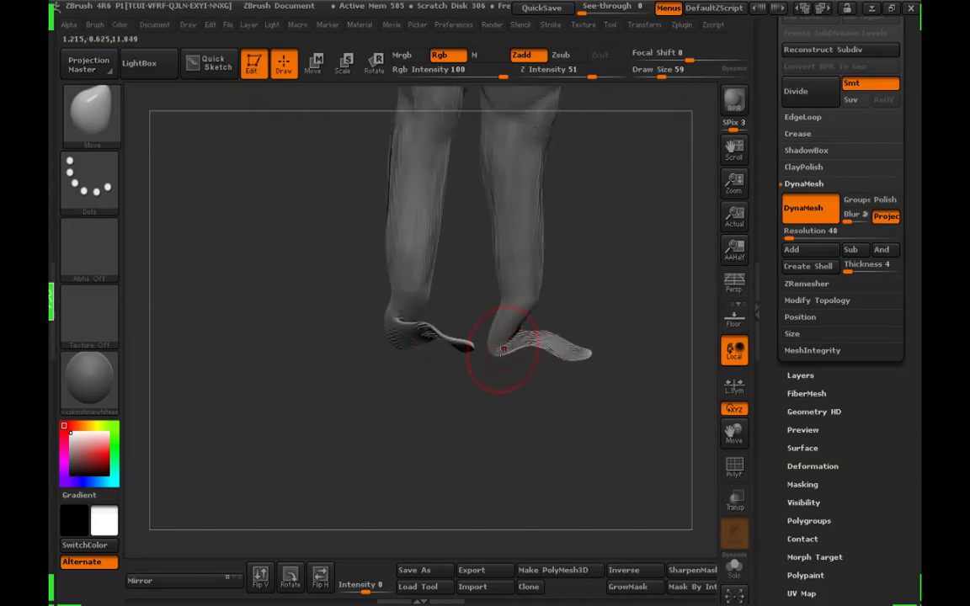
pyautogui.moveTo(519, 329)
pyautogui.mouseDown()
pyautogui.moveTo(510, 335)
pyautogui.moveTo(535, 340)
pyautogui.moveTo(515, 344)
pyautogui.moveTo(532, 357)
pyautogui.moveTo(522, 350)
pyautogui.moveTo(573, 366)
pyautogui.moveTo(505, 336)
pyautogui.mouseUp()
# Thicken the thin feet with the Inflat brush and smooth the toe ends and ankles
pyautogui.click(99, 114)
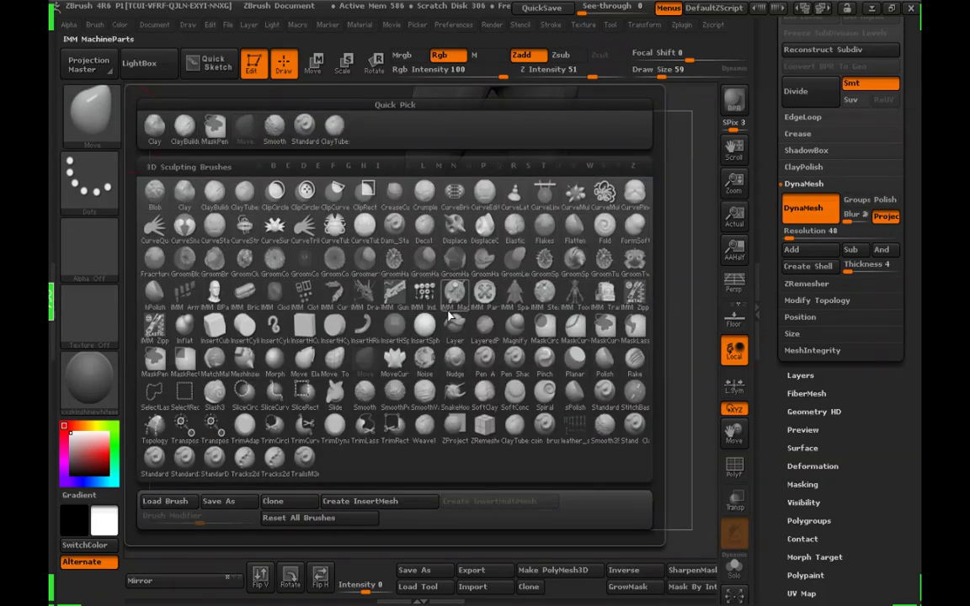
pyautogui.click(449, 314)
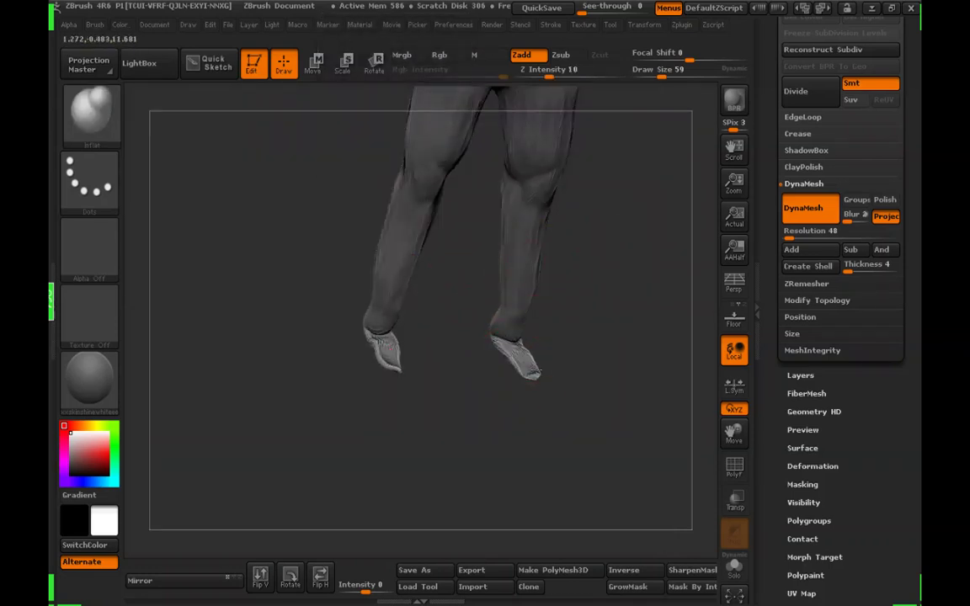
pyautogui.press('shift')
pyautogui.moveTo(532, 372)
pyautogui.keyDown('shift'); pyautogui.mouseDown()
pyautogui.moveTo(532, 358)
pyautogui.moveTo(537, 375)
pyautogui.mouseUp(); pyautogui.keyUp('shift')
pyautogui.moveTo(551, 332); pyautogui.dragTo(582, 317)
pyautogui.keyDown('shift'); pyautogui.moveTo(525, 340); pyautogui.dragTo(522, 354); pyautogui.keyUp('shift')
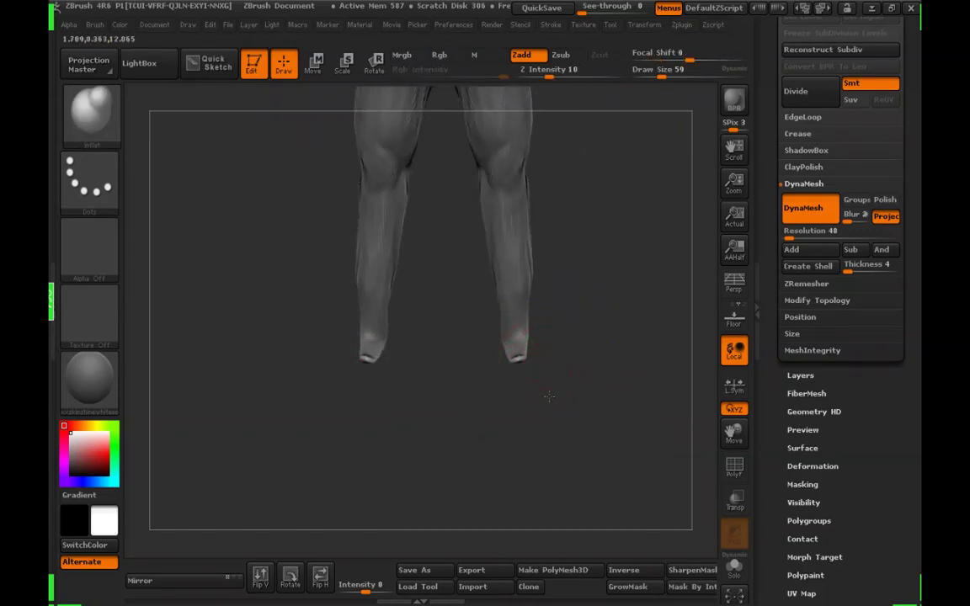
pyautogui.moveTo(548, 396)
pyautogui.mouseDown()
pyautogui.moveTo(497, 394)
pyautogui.moveTo(336, 235)
pyautogui.mouseUp()
# Shape the feet with the Move brush, pulling out the heels, raising the insteps and tapering the toe ends
pyautogui.press('b')
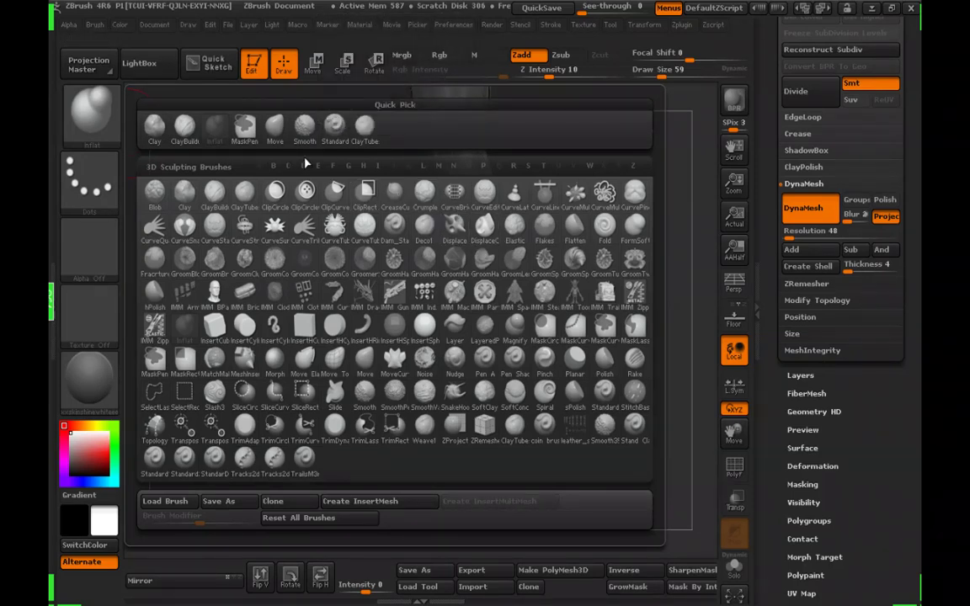
pyautogui.click(111, 128)
pyautogui.click(570, 232)
pyautogui.moveTo(499, 324); pyautogui.dragTo(501, 342)
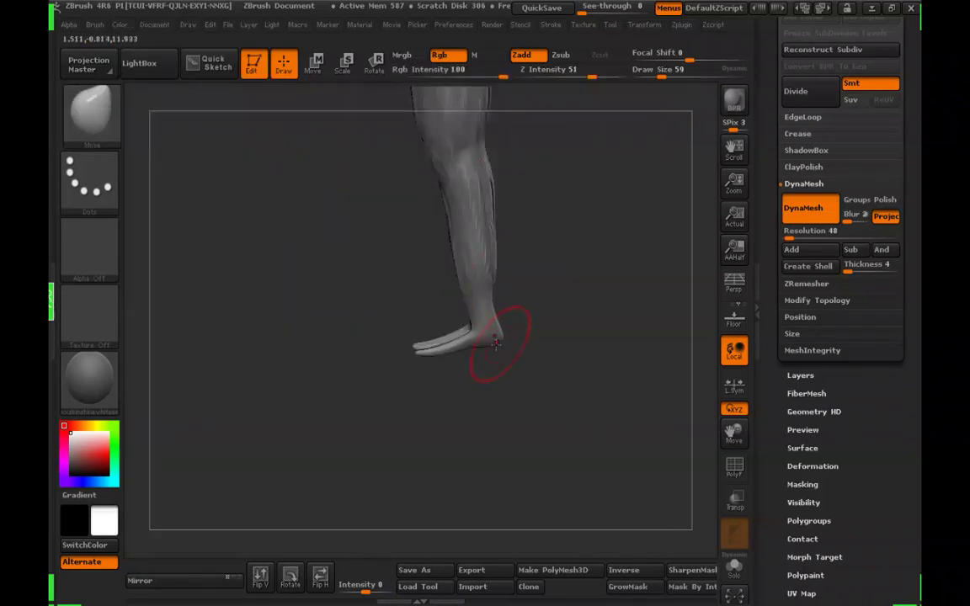
pyautogui.moveTo(436, 364)
pyautogui.mouseDown()
pyautogui.moveTo(457, 397)
pyautogui.moveTo(395, 358)
pyautogui.moveTo(465, 329)
pyautogui.moveTo(439, 353)
pyautogui.moveTo(449, 321)
pyautogui.mouseUp()
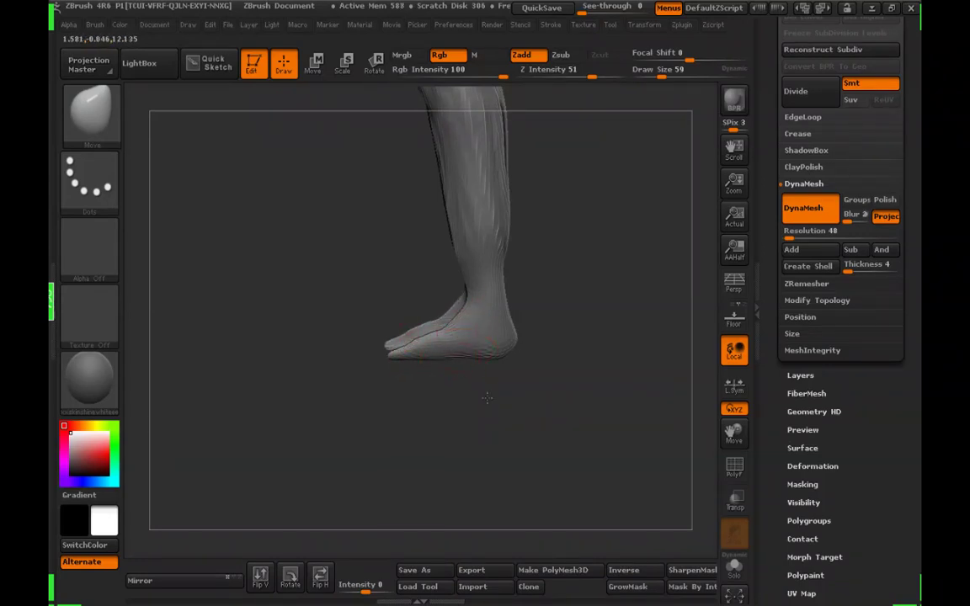
pyautogui.moveTo(366, 379)
pyautogui.mouseDown()
pyautogui.moveTo(567, 368)
pyautogui.moveTo(446, 371)
pyautogui.mouseUp()
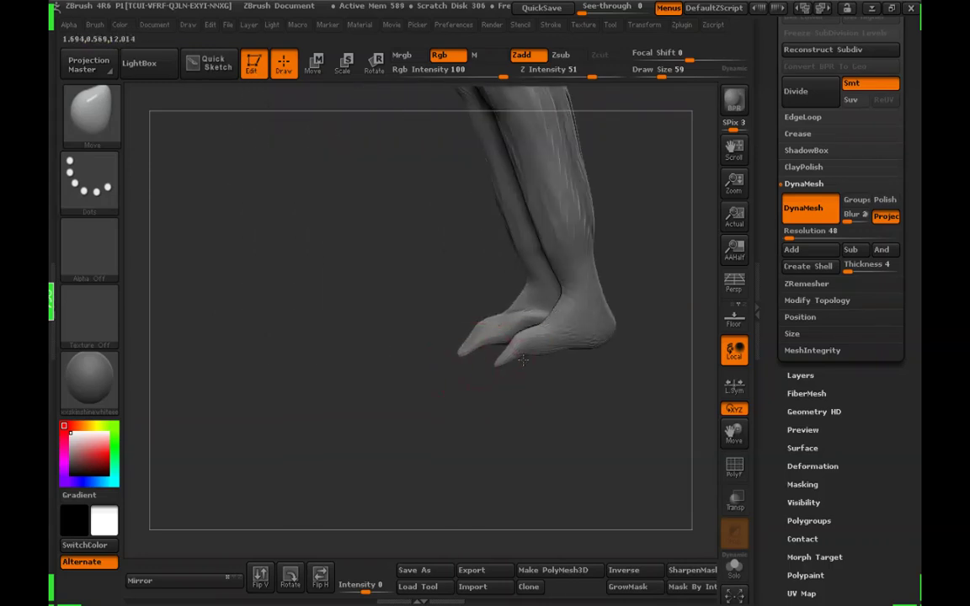
pyautogui.moveTo(522, 360); pyautogui.dragTo(458, 382)
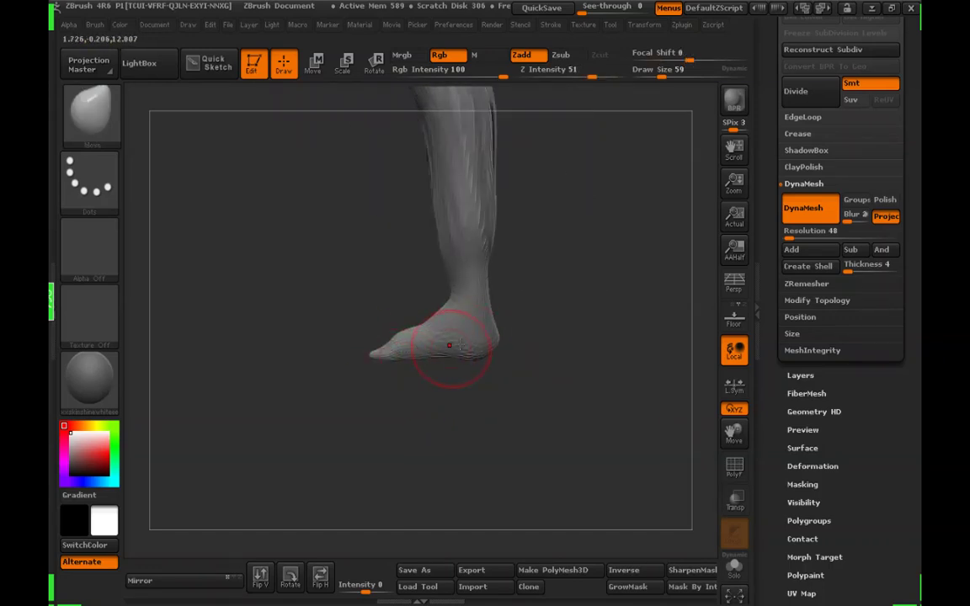
# Refine the outline of the feet and ankles with the Move brush, enlarging its draw size to 113
pyautogui.moveTo(534, 362)
pyautogui.mouseDown()
pyautogui.moveTo(481, 351)
pyautogui.moveTo(521, 340)
pyautogui.moveTo(588, 347)
pyautogui.mouseUp()
pyautogui.moveTo(581, 404)
pyautogui.mouseDown()
pyautogui.moveTo(543, 411)
pyautogui.moveTo(587, 370)
pyautogui.moveTo(558, 385)
pyautogui.moveTo(584, 320)
pyautogui.moveTo(549, 397)
pyautogui.moveTo(573, 431)
pyautogui.moveTo(563, 386)
pyautogui.moveTo(587, 371)
pyautogui.moveTo(541, 392)
pyautogui.moveTo(553, 404)
pyautogui.moveTo(578, 397)
pyautogui.moveTo(549, 397)
pyautogui.mouseUp()
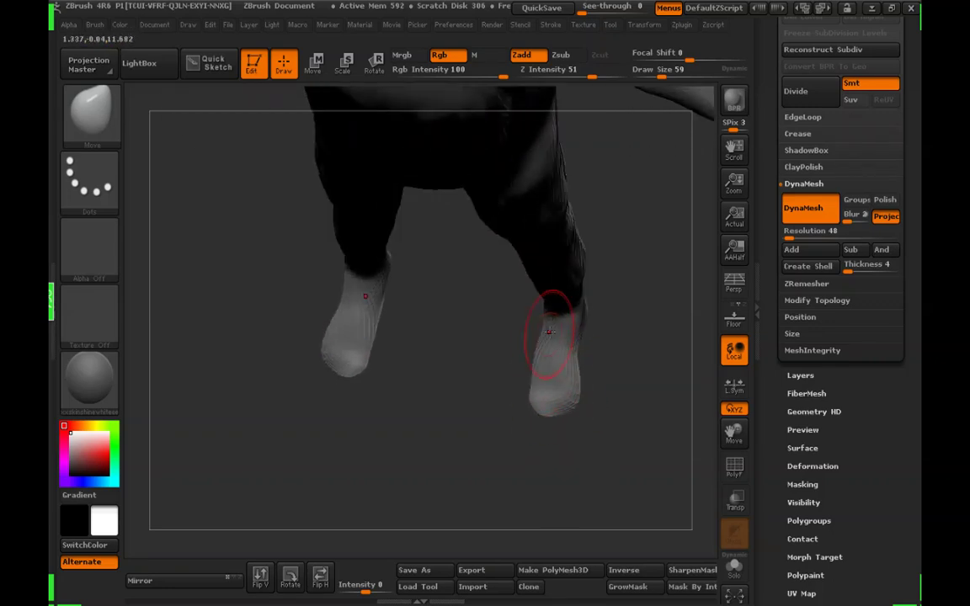
pyautogui.moveTo(616, 373)
pyautogui.mouseDown()
pyautogui.moveTo(593, 320)
pyautogui.moveTo(569, 348)
pyautogui.moveTo(628, 346)
pyautogui.moveTo(568, 351)
pyautogui.moveTo(633, 368)
pyautogui.moveTo(646, 384)
pyautogui.moveTo(630, 381)
pyautogui.mouseUp()
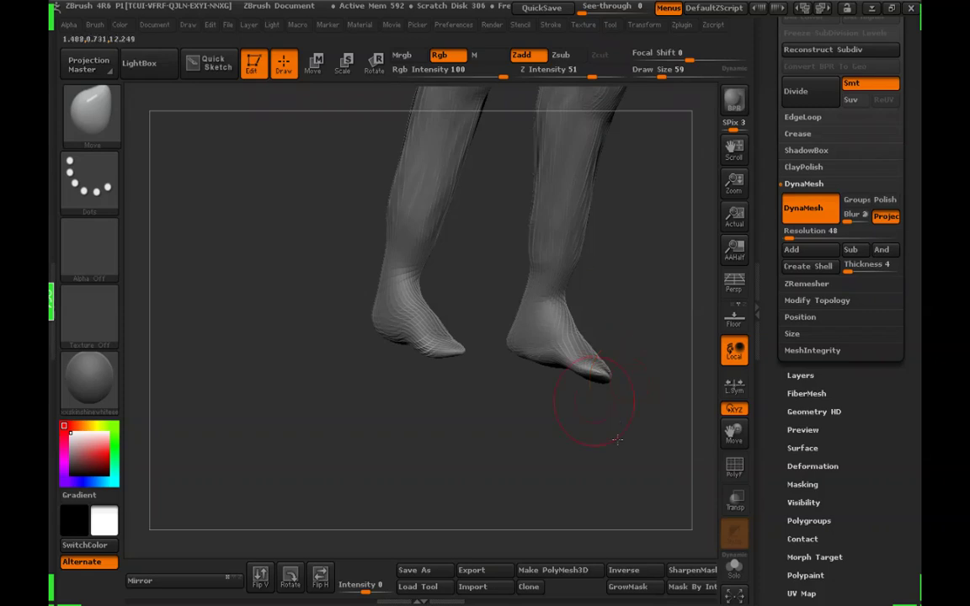
pyautogui.moveTo(617, 439)
pyautogui.mouseDown()
pyautogui.moveTo(539, 437)
pyautogui.moveTo(488, 392)
pyautogui.moveTo(420, 379)
pyautogui.mouseUp()
pyautogui.moveTo(661, 73); pyautogui.dragTo(671, 75)
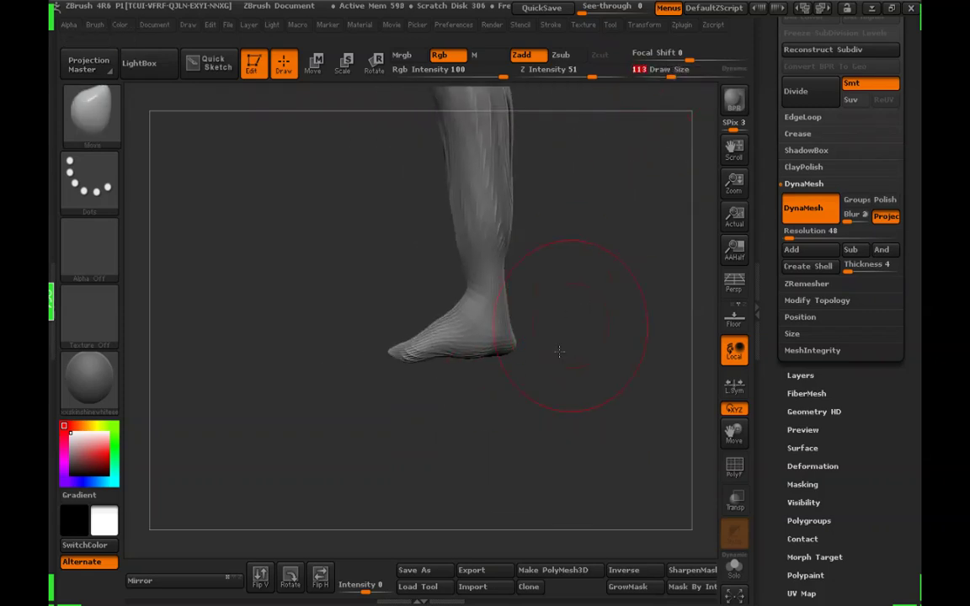
pyautogui.moveTo(559, 351); pyautogui.dragTo(488, 334)
# Push out the outer sides of the calves with the Move brush at draw sizes 53 and 78
pyautogui.moveTo(668, 75); pyautogui.dragTo(659, 74)
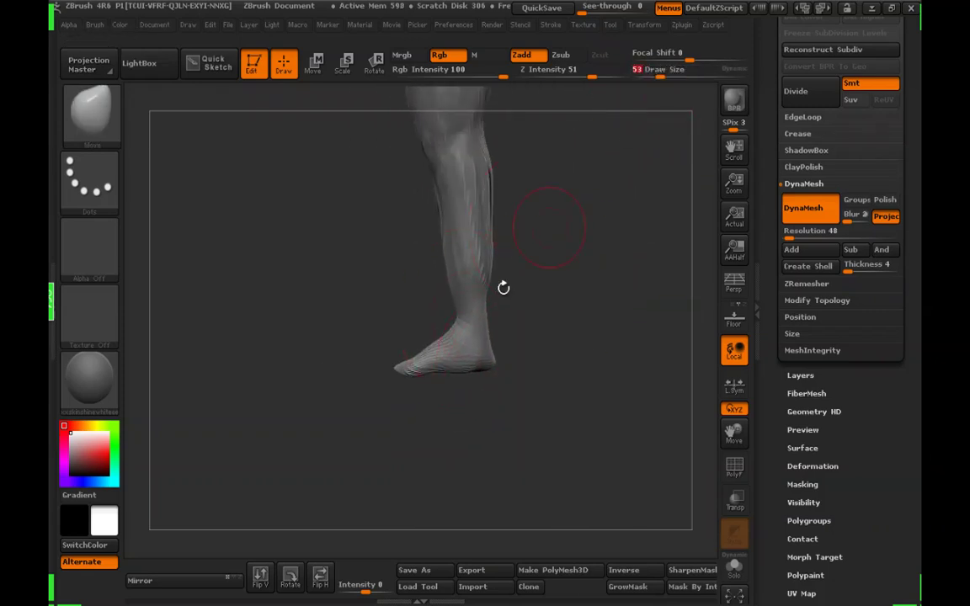
pyautogui.moveTo(547, 200); pyautogui.dragTo(469, 293)
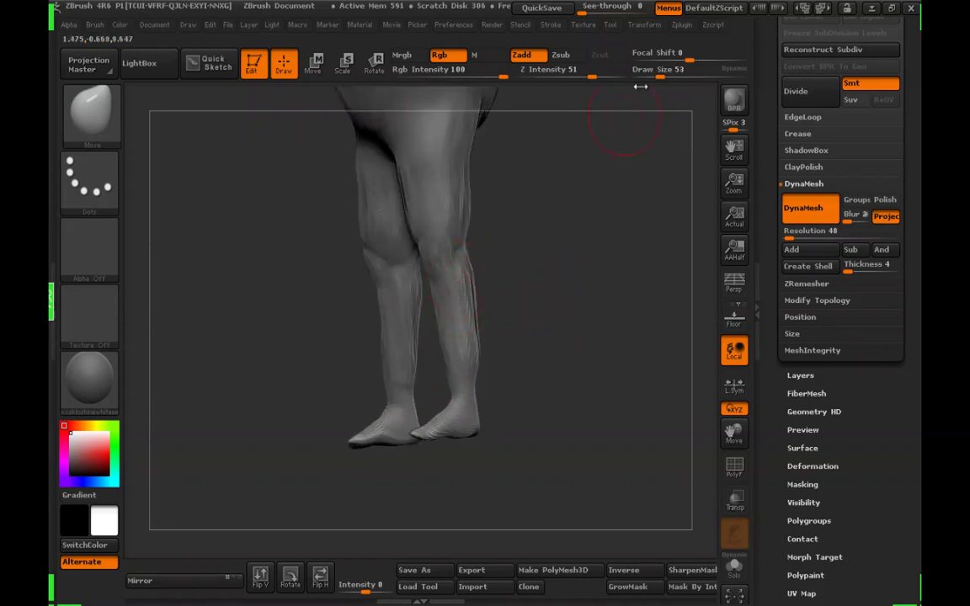
pyautogui.moveTo(659, 75); pyautogui.dragTo(665, 73)
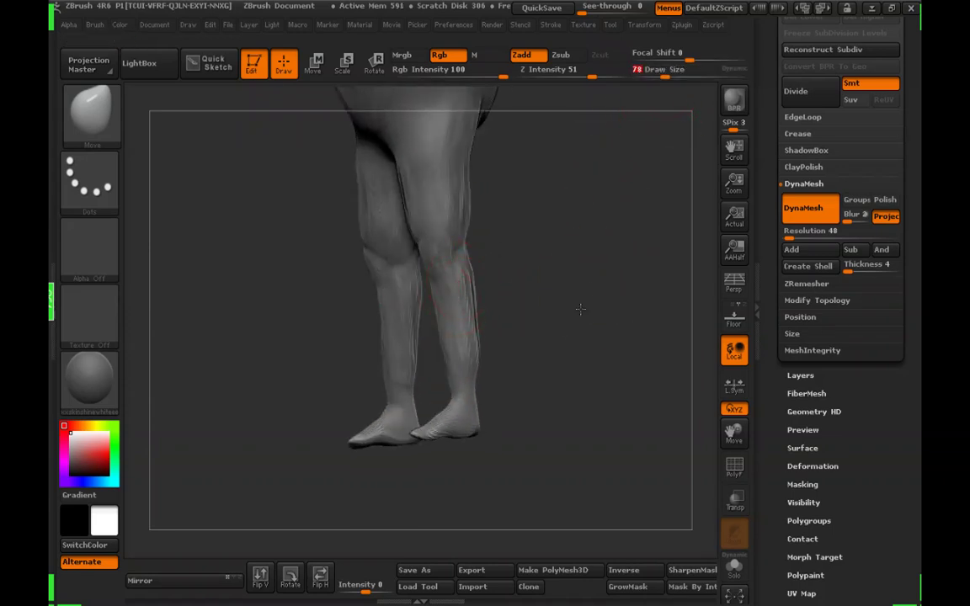
pyautogui.moveTo(581, 309); pyautogui.dragTo(537, 307)
pyautogui.moveTo(445, 293); pyautogui.dragTo(437, 296)
pyautogui.moveTo(538, 321); pyautogui.dragTo(493, 317)
pyautogui.moveTo(478, 357); pyautogui.dragTo(596, 345)
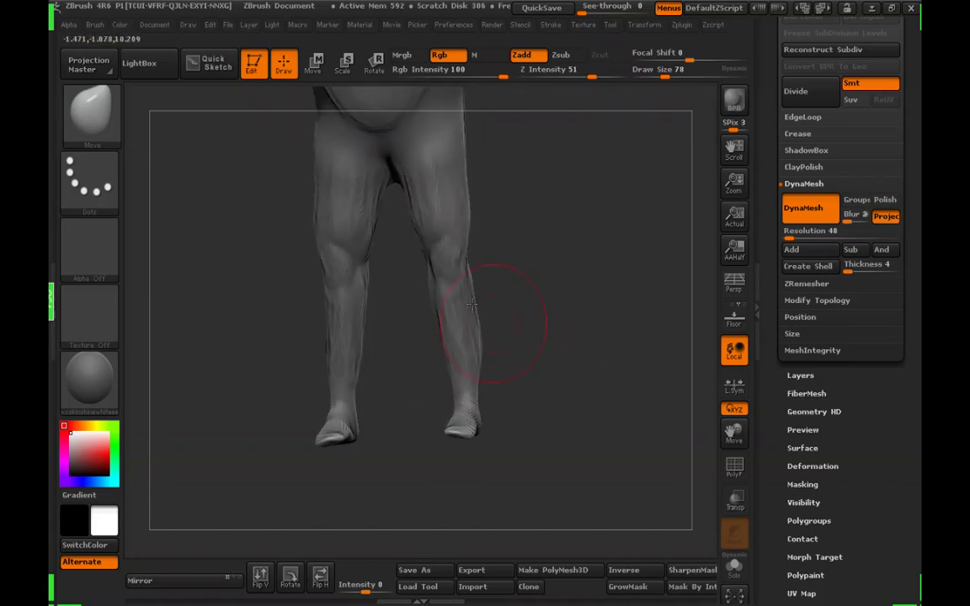
pyautogui.moveTo(472, 304); pyautogui.dragTo(482, 325)
# Set the Move brush's draw size to 47 and push in the middle of each foot's front edge to form two toes
pyautogui.moveTo(510, 411); pyautogui.dragTo(504, 510)
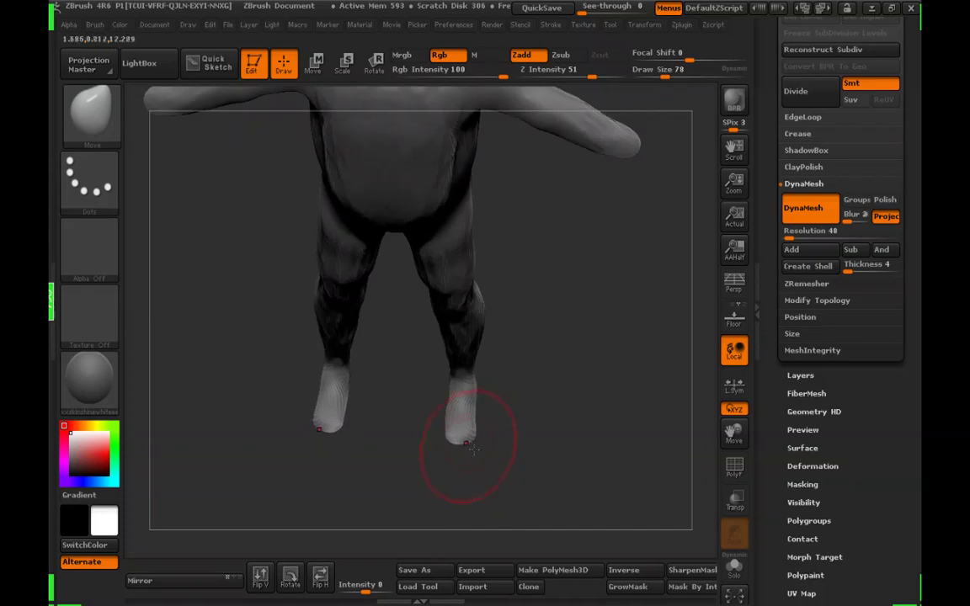
pyautogui.keyDown('alt'); pyautogui.moveTo(503, 442); pyautogui.dragTo(526, 350); pyautogui.keyUp('alt')
pyautogui.click(658, 75)
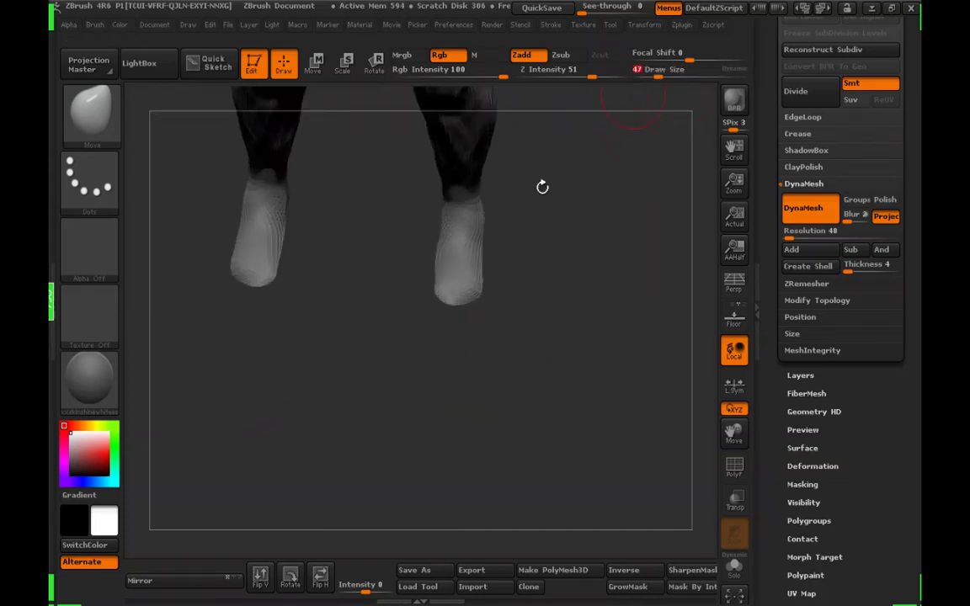
pyautogui.moveTo(461, 303)
pyautogui.mouseDown()
pyautogui.moveTo(460, 271)
pyautogui.moveTo(433, 301)
pyautogui.moveTo(462, 266)
pyautogui.moveTo(493, 338)
pyautogui.moveTo(471, 267)
pyautogui.mouseUp()
pyautogui.moveTo(472, 285); pyautogui.dragTo(455, 284, button='right')
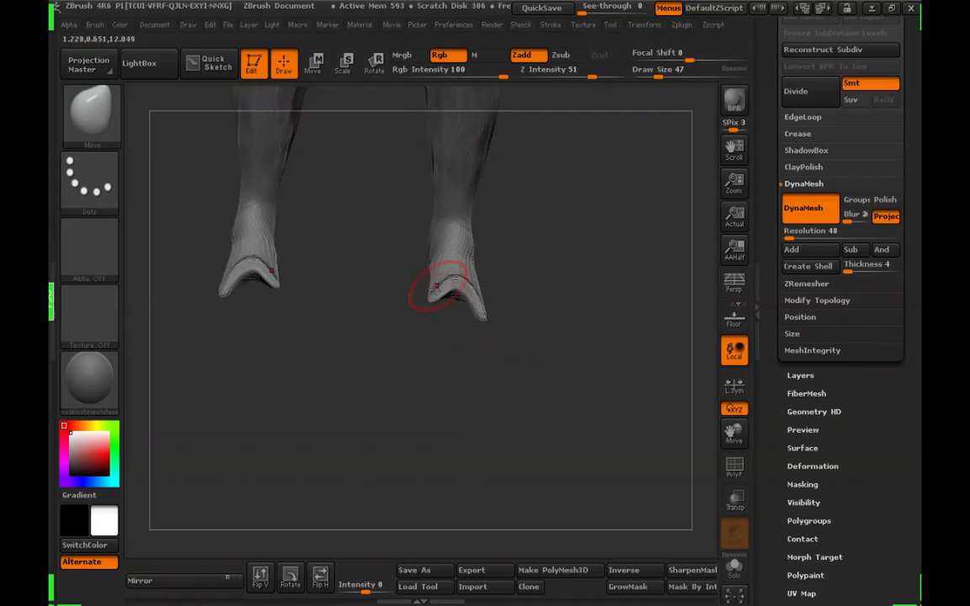
pyautogui.moveTo(439, 284); pyautogui.dragTo(455, 296)
pyautogui.moveTo(502, 344); pyautogui.dragTo(546, 327)
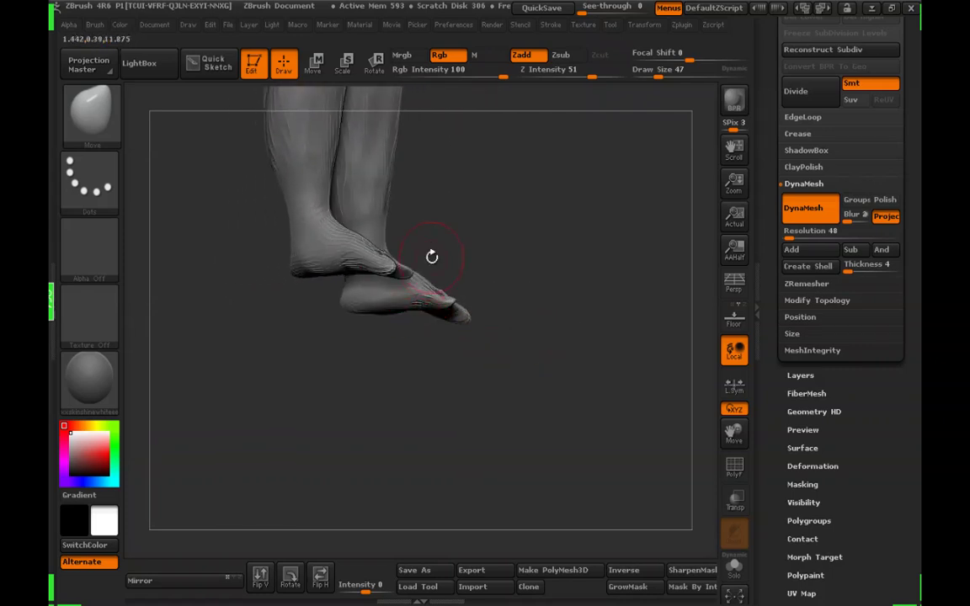
# Thicken the two toes with the Inflat brush at draw size 75 and smooth the area between them
pyautogui.click(75, 110)
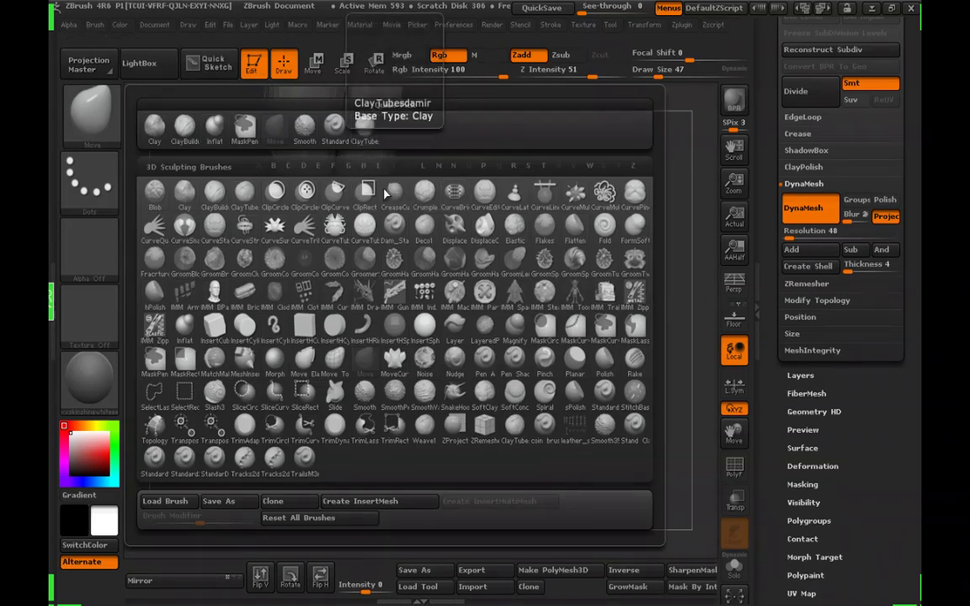
pyautogui.click(215, 126)
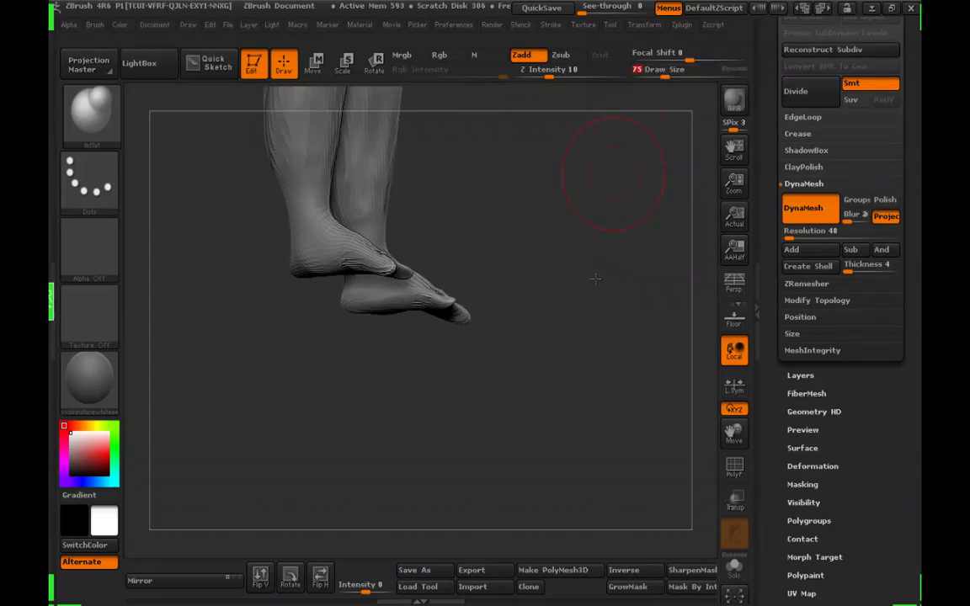
pyautogui.moveTo(600, 163); pyautogui.dragTo(495, 341)
pyautogui.moveTo(427, 307); pyautogui.dragTo(415, 309)
pyautogui.moveTo(525, 300); pyautogui.dragTo(466, 336)
pyautogui.moveTo(453, 312)
pyautogui.mouseDown()
pyautogui.moveTo(448, 317)
pyautogui.moveTo(454, 282)
pyautogui.moveTo(428, 288)
pyautogui.mouseUp()
pyautogui.moveTo(499, 315); pyautogui.dragTo(554, 309)
pyautogui.keyDown('shift'); pyautogui.moveTo(434, 288); pyautogui.dragTo(402, 271); pyautogui.keyUp('shift')
# Round out the heels with the Inflat brush at draw size 53, smoothing the heels and soles
pyautogui.moveTo(664, 77); pyautogui.dragTo(660, 76)
pyautogui.moveTo(595, 154); pyautogui.dragTo(552, 169)
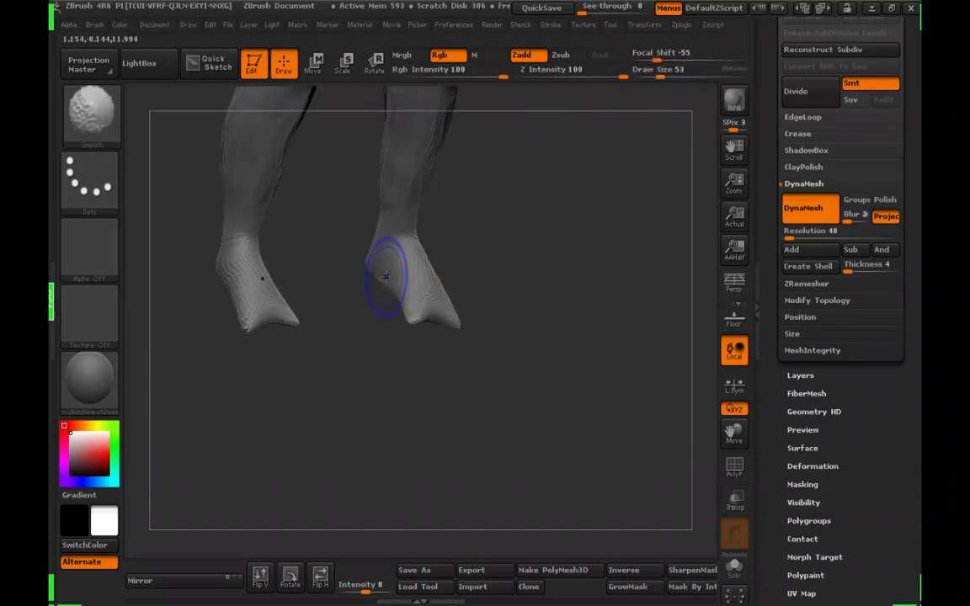
pyautogui.keyDown('shift'); pyautogui.moveTo(387, 275); pyautogui.dragTo(378, 266); pyautogui.keyUp('shift')
pyautogui.moveTo(539, 278); pyautogui.dragTo(590, 280)
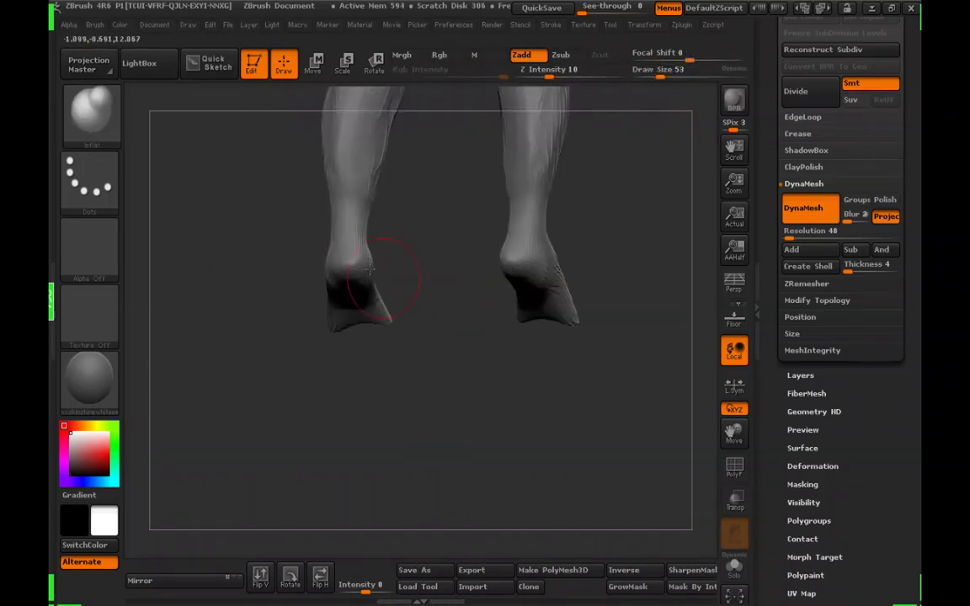
pyautogui.moveTo(324, 251); pyautogui.dragTo(325, 271)
pyautogui.moveTo(389, 330); pyautogui.dragTo(433, 333)
pyautogui.moveTo(325, 274); pyautogui.dragTo(342, 257)
pyautogui.moveTo(412, 341); pyautogui.dragTo(496, 347)
pyautogui.keyDown('shift'); pyautogui.moveTo(338, 272); pyautogui.dragTo(347, 271); pyautogui.keyUp('shift')
pyautogui.moveTo(407, 278)
pyautogui.mouseDown()
pyautogui.moveTo(543, 253)
pyautogui.moveTo(516, 257)
pyautogui.mouseUp()
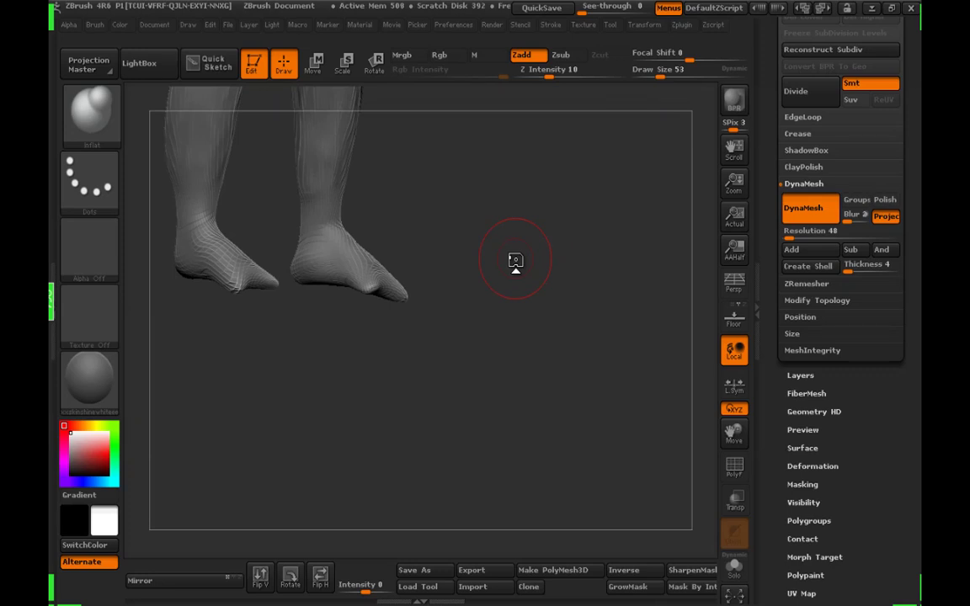
# Reshape the toe ends and fronts of the ankles with the Move brush at Z intensity 32 and draw size 62
pyautogui.moveTo(501, 310)
pyautogui.mouseDown()
pyautogui.moveTo(531, 318)
pyautogui.moveTo(497, 282)
pyautogui.moveTo(262, 156)
pyautogui.mouseUp()
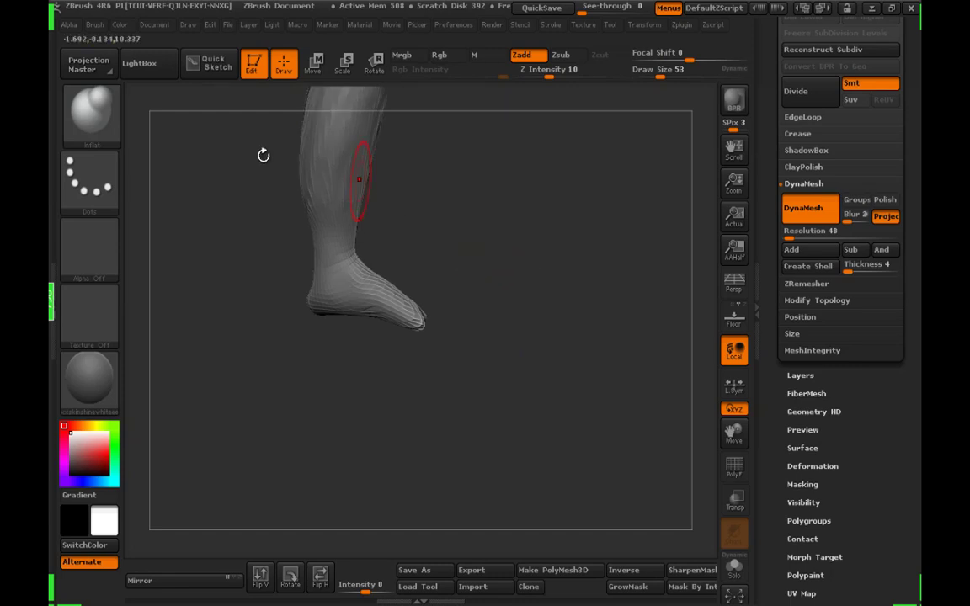
pyautogui.click(99, 113)
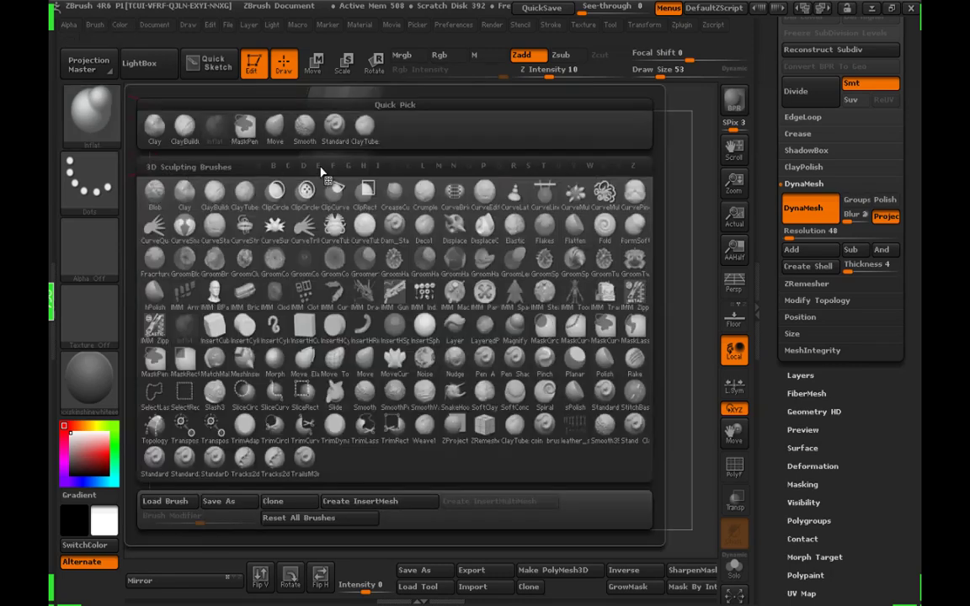
pyautogui.click(275, 128)
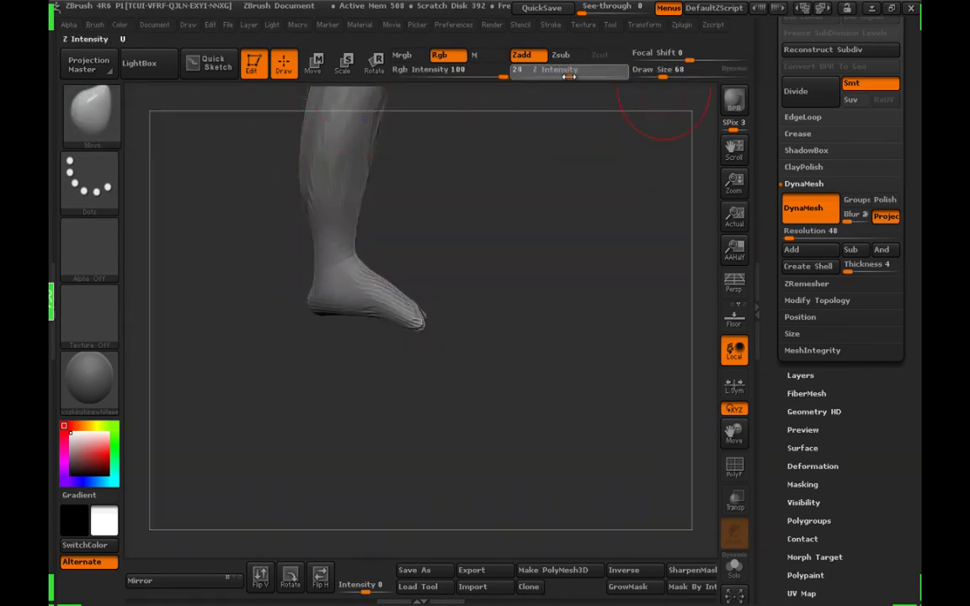
pyautogui.moveTo(569, 77); pyautogui.dragTo(567, 77)
pyautogui.moveTo(664, 76); pyautogui.dragTo(665, 76)
pyautogui.keyDown('alt'); pyautogui.moveTo(505, 299); pyautogui.dragTo(436, 331); pyautogui.keyUp('alt')
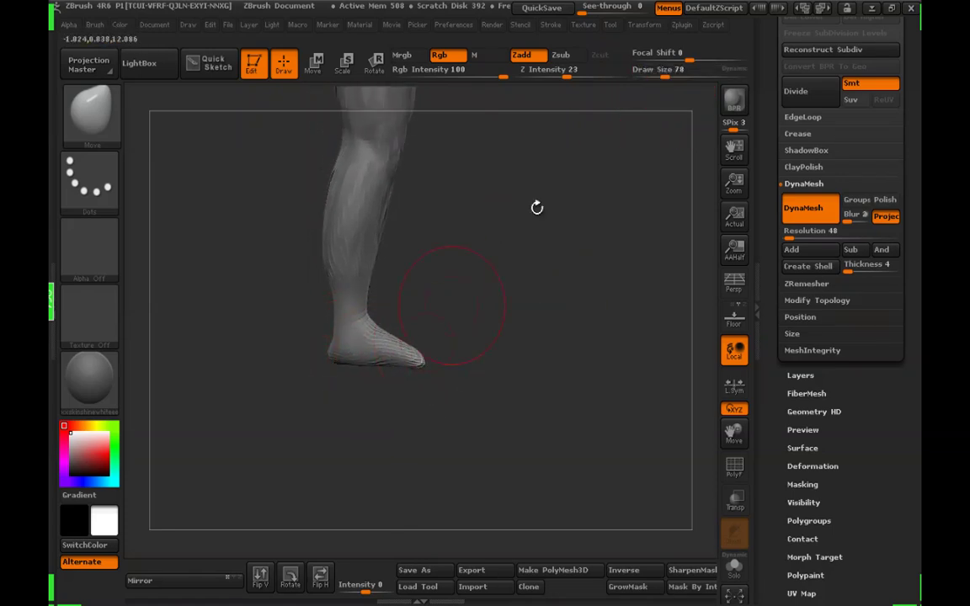
pyautogui.click(576, 73)
pyautogui.click(662, 72)
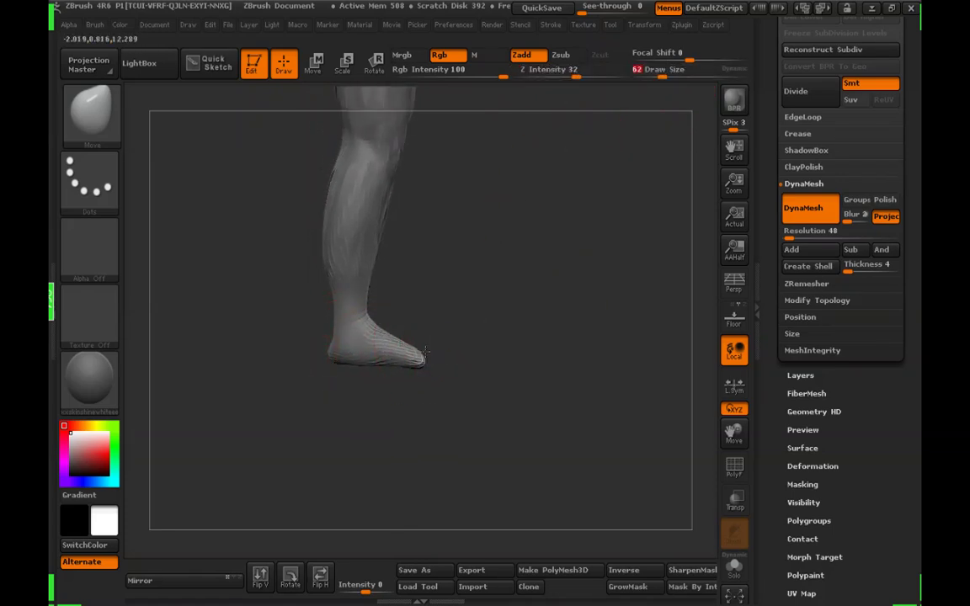
pyautogui.moveTo(425, 351); pyautogui.dragTo(424, 349)
pyautogui.moveTo(501, 337)
pyautogui.mouseDown()
pyautogui.moveTo(417, 352)
pyautogui.moveTo(384, 344)
pyautogui.moveTo(338, 377)
pyautogui.moveTo(378, 357)
pyautogui.mouseUp()
pyautogui.moveTo(443, 381); pyautogui.dragTo(440, 392)
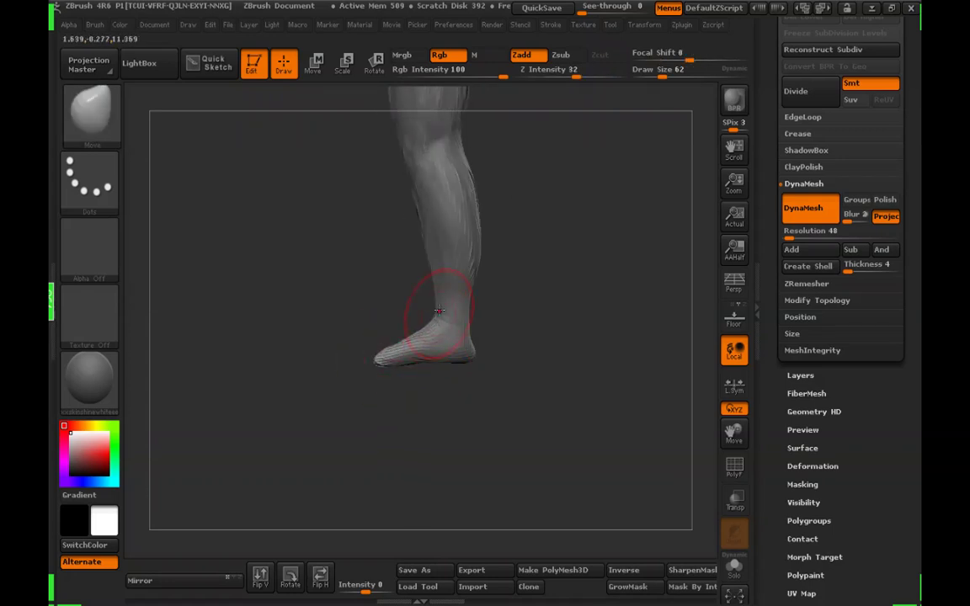
# Adjust the heels and the backs of the calves with the Move brush and smooth the lower legs
pyautogui.keyDown('alt'); pyautogui.moveTo(494, 336); pyautogui.dragTo(473, 368); pyautogui.keyUp('alt')
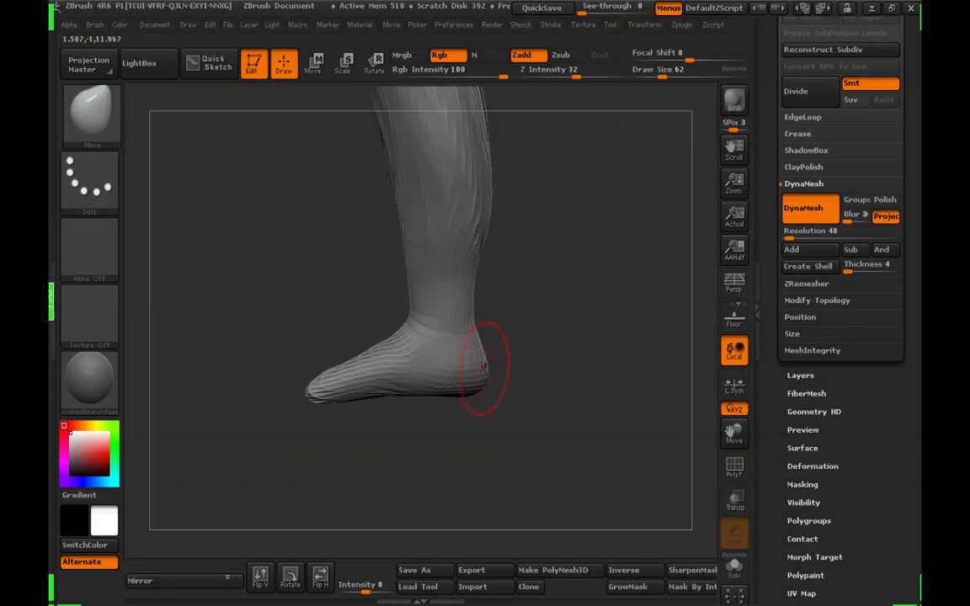
pyautogui.moveTo(555, 382); pyautogui.dragTo(473, 341)
pyautogui.moveTo(474, 303); pyautogui.dragTo(494, 335)
pyautogui.moveTo(459, 276); pyautogui.dragTo(444, 256)
pyautogui.press('shift')
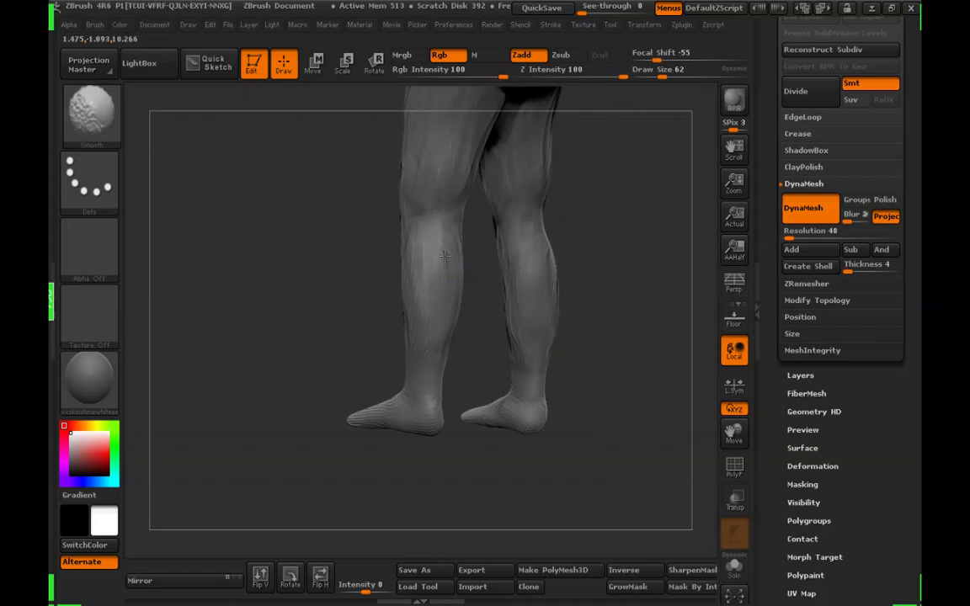
# Shape the calves and knees with the Move brush and smooth the backs of the knees
pyautogui.moveTo(588, 276)
pyautogui.mouseDown()
pyautogui.moveTo(512, 303)
pyautogui.moveTo(430, 306)
pyautogui.mouseUp()
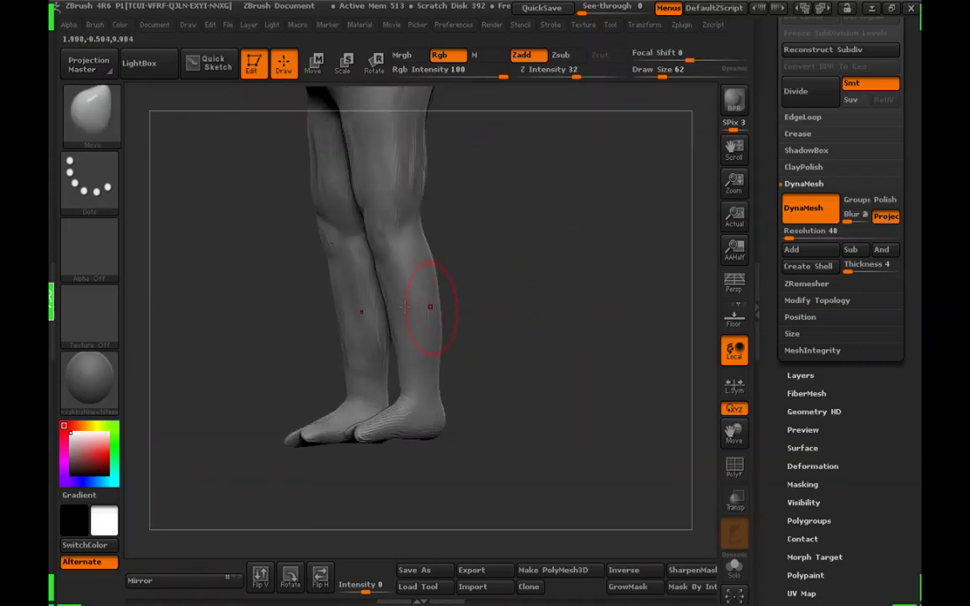
pyautogui.moveTo(457, 234); pyautogui.dragTo(421, 230)
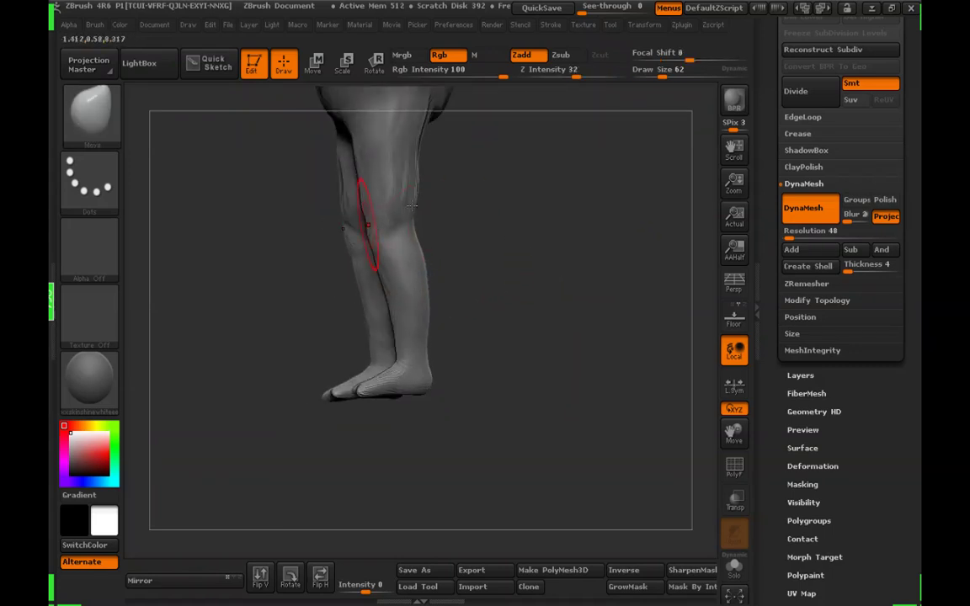
pyautogui.keyDown('shift'); pyautogui.moveTo(360, 190); pyautogui.dragTo(378, 224); pyautogui.keyUp('shift')
pyautogui.moveTo(464, 151)
pyautogui.mouseDown()
pyautogui.moveTo(486, 174)
pyautogui.moveTo(498, 320)
pyautogui.moveTo(418, 337)
pyautogui.mouseUp()
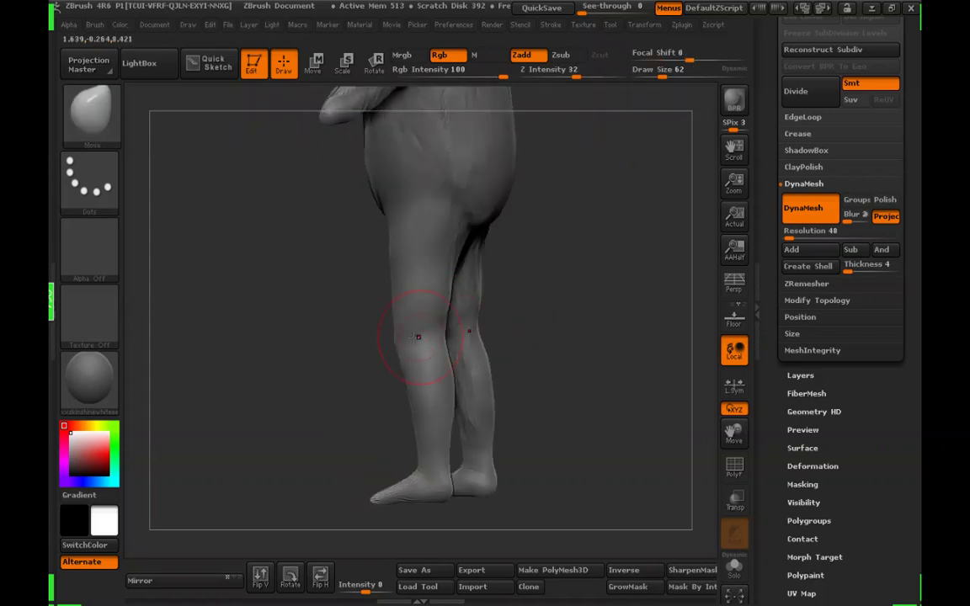
pyautogui.moveTo(562, 308); pyautogui.dragTo(414, 342)
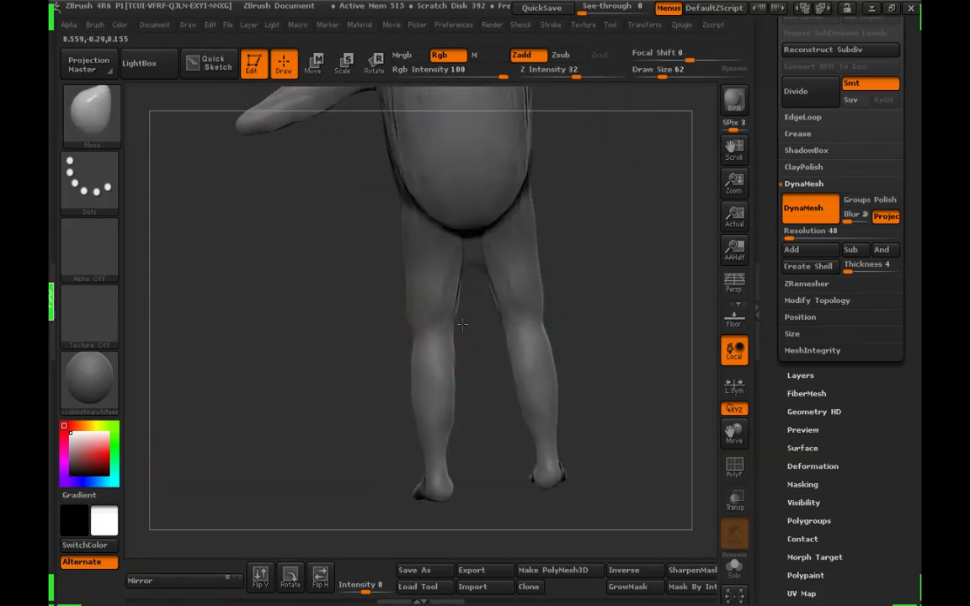
# Set the Move brush's draw size to 72 and push the crotch up between the legs from behind
pyautogui.click(669, 73)
pyautogui.moveTo(588, 203)
pyautogui.keyDown('alt'); pyautogui.mouseDown()
pyautogui.moveTo(548, 251)
pyautogui.moveTo(550, 268)
pyautogui.mouseUp(); pyautogui.keyUp('alt')
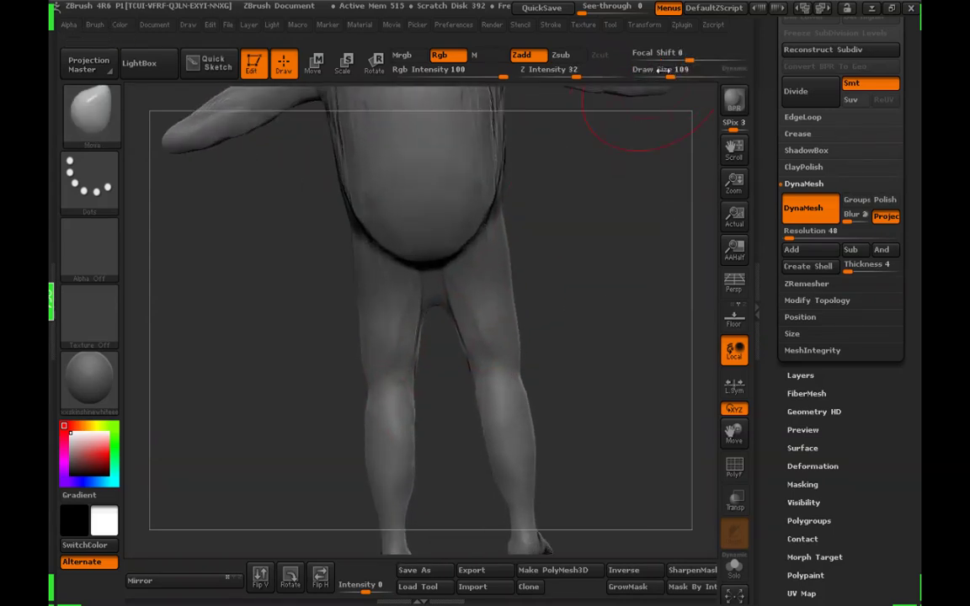
pyautogui.click(664, 74)
pyautogui.moveTo(576, 194)
pyautogui.keyDown('alt'); pyautogui.mouseDown()
pyautogui.moveTo(585, 200)
pyautogui.moveTo(577, 209)
pyautogui.mouseUp(); pyautogui.keyUp('alt')
pyautogui.moveTo(447, 241)
pyautogui.mouseDown()
pyautogui.moveTo(444, 278)
pyautogui.moveTo(444, 259)
pyautogui.mouseUp()
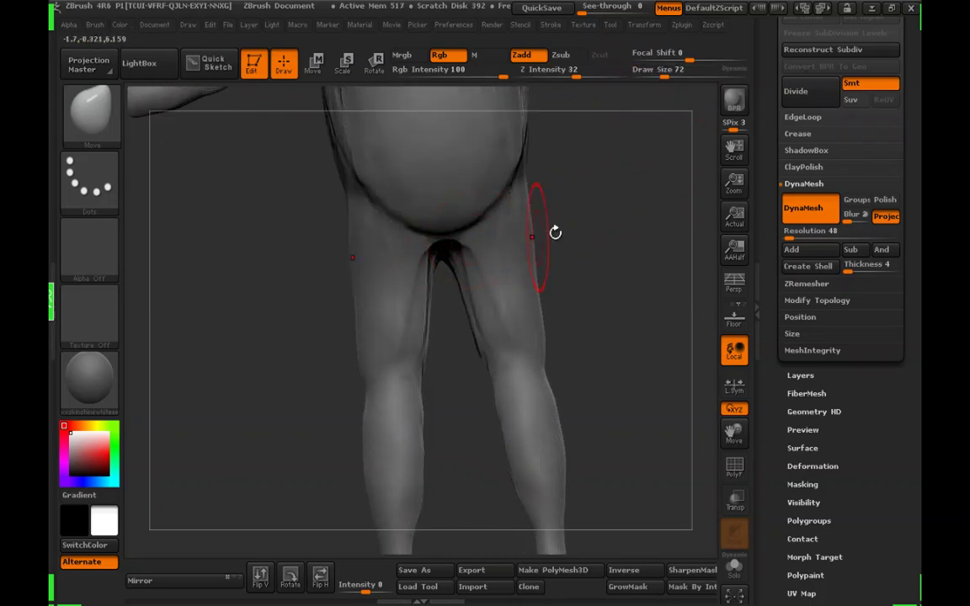
# Shape the crotch and upper thighs from the front with the Move brush
pyautogui.moveTo(556, 229)
pyautogui.mouseDown()
pyautogui.moveTo(581, 260)
pyautogui.moveTo(568, 286)
pyautogui.moveTo(487, 255)
pyautogui.mouseUp()
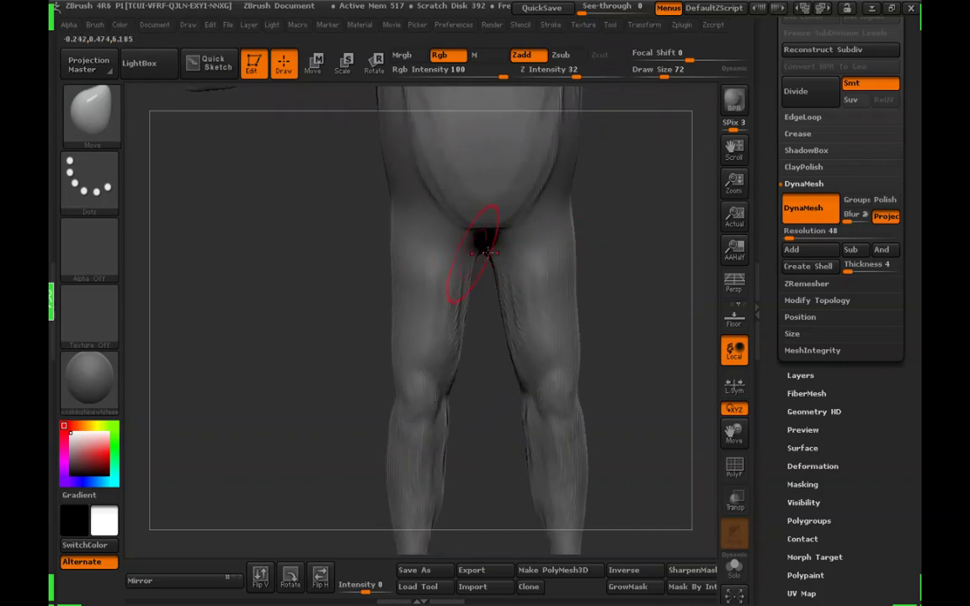
pyautogui.moveTo(608, 246); pyautogui.dragTo(646, 260)
pyautogui.moveTo(532, 240)
pyautogui.mouseDown()
pyautogui.moveTo(523, 239)
pyautogui.moveTo(530, 335)
pyautogui.mouseUp()
pyautogui.keyDown('alt'); pyautogui.moveTo(664, 300); pyautogui.dragTo(556, 330); pyautogui.keyUp('alt')
pyautogui.moveTo(581, 212); pyautogui.dragTo(617, 200)
# Set the Move brush's draw size to 101, then push the thighs forward and the calves back in side view
pyautogui.moveTo(664, 78); pyautogui.dragTo(670, 78)
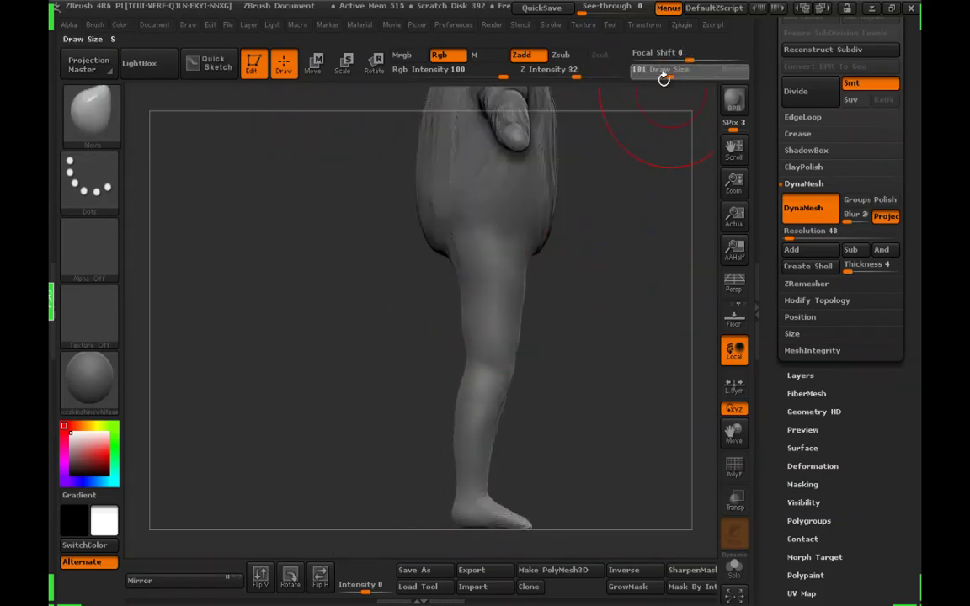
pyautogui.keyDown('alt'); pyautogui.moveTo(633, 232); pyautogui.dragTo(557, 217); pyautogui.keyUp('alt')
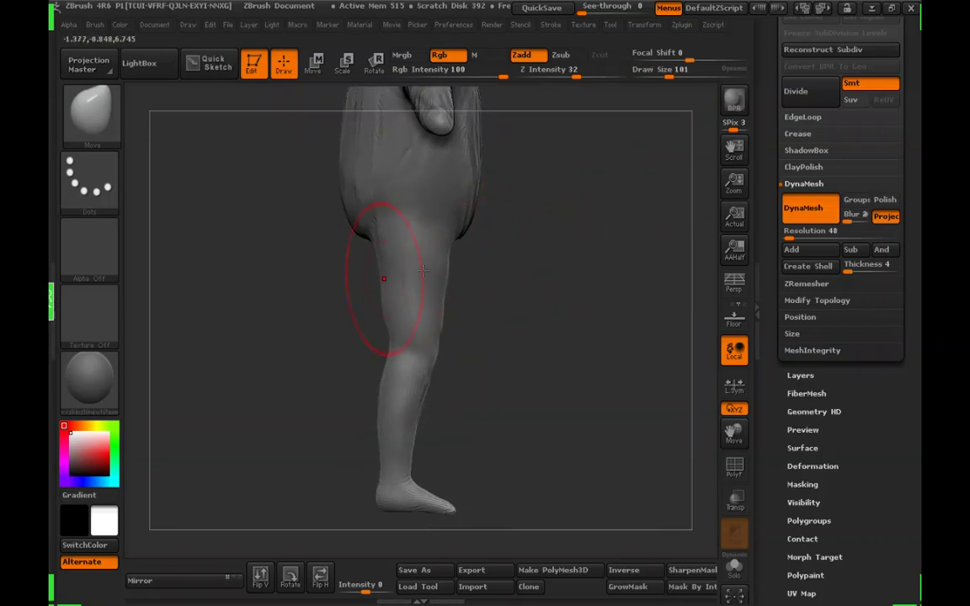
pyautogui.moveTo(446, 271); pyautogui.dragTo(453, 269)
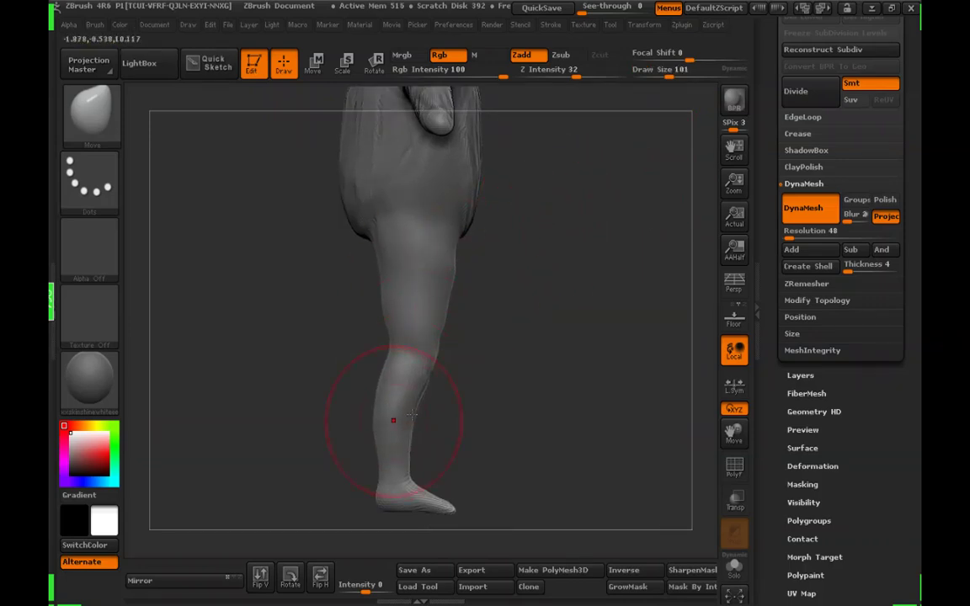
pyautogui.moveTo(394, 418); pyautogui.dragTo(380, 413)
pyautogui.moveTo(570, 393); pyautogui.dragTo(439, 382)
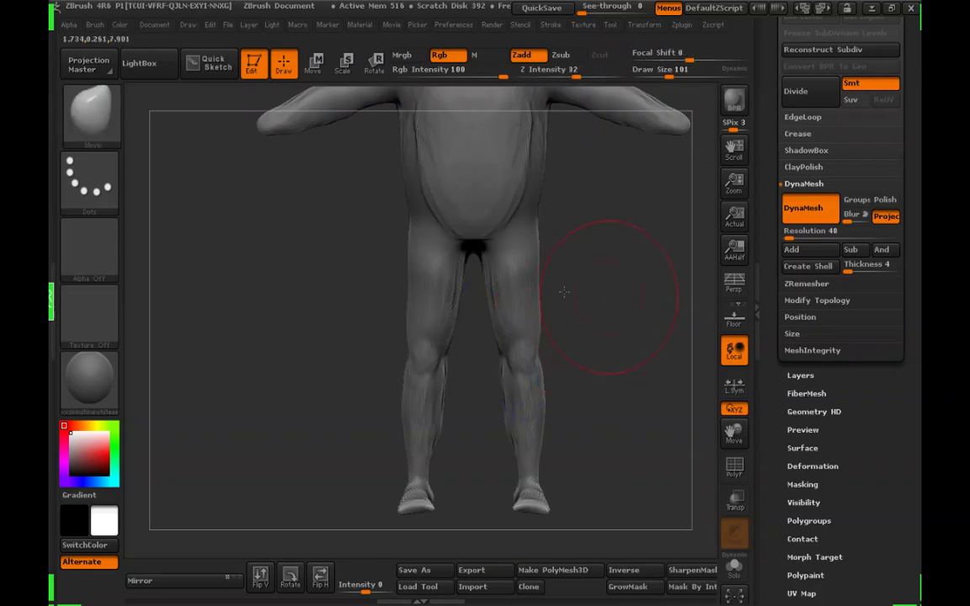
# Set the Move brush's draw size to 68, then even out and smooth the legs' contours from the front
pyautogui.keyDown('alt'); pyautogui.moveTo(584, 260); pyautogui.dragTo(512, 246); pyautogui.keyUp('alt')
pyautogui.moveTo(668, 73); pyautogui.dragTo(662, 74)
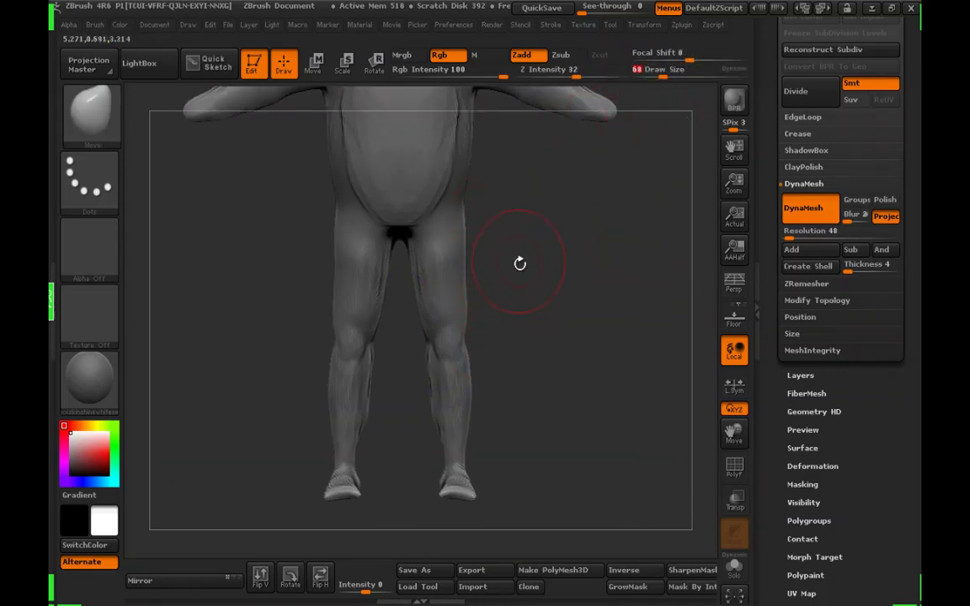
pyautogui.press('shift')
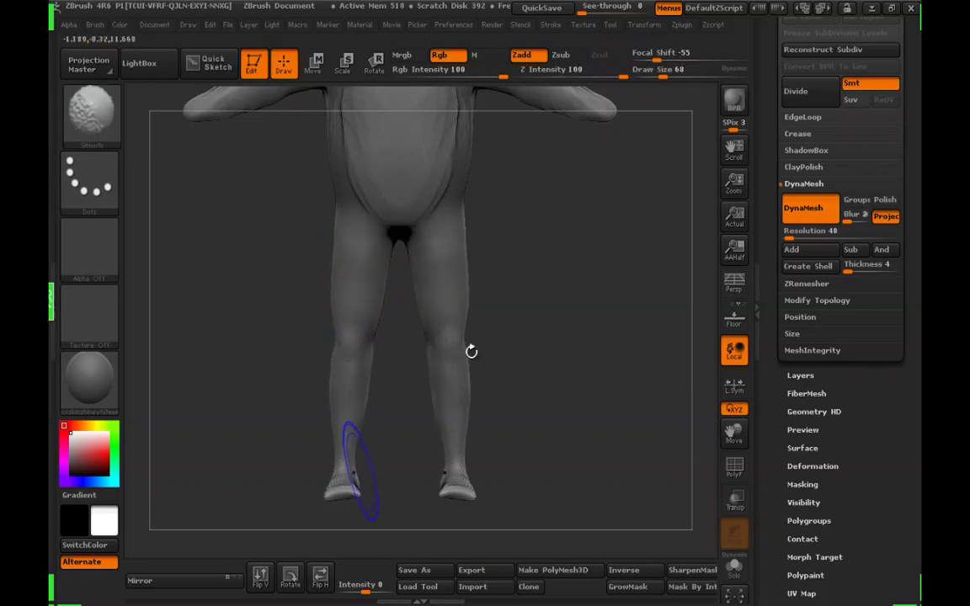
pyautogui.moveTo(472, 351)
pyautogui.mouseDown()
pyautogui.moveTo(489, 333)
pyautogui.moveTo(439, 319)
pyautogui.mouseUp()
# Set the Move brush's draw size to 86 and adjust the hips and buttocks from the side and behind
pyautogui.moveTo(497, 331); pyautogui.dragTo(419, 240)
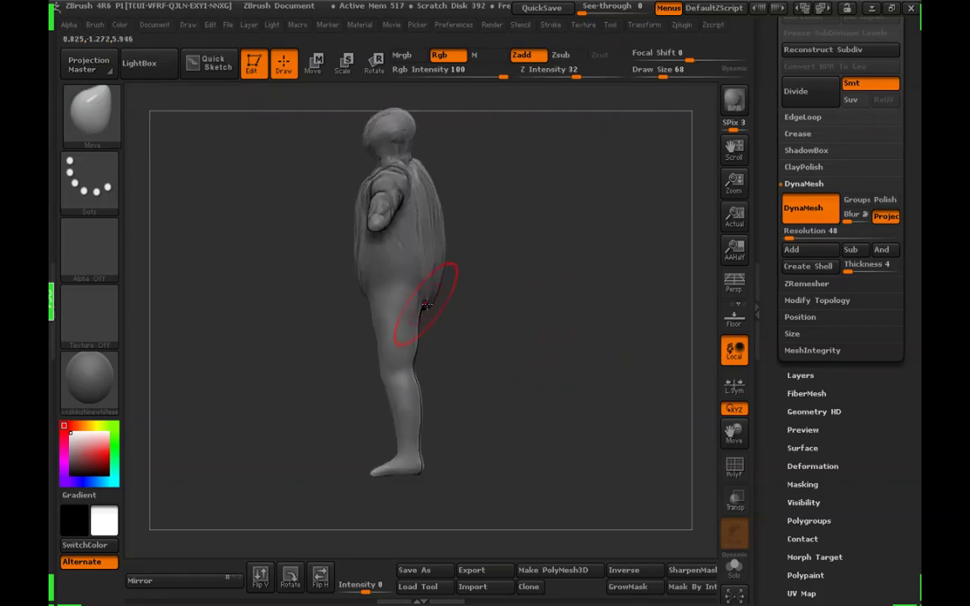
pyautogui.moveTo(643, 91)
pyautogui.mouseDown()
pyautogui.moveTo(660, 119)
pyautogui.moveTo(557, 256)
pyautogui.moveTo(511, 240)
pyautogui.moveTo(482, 249)
pyautogui.mouseUp()
pyautogui.moveTo(548, 266); pyautogui.dragTo(593, 248)
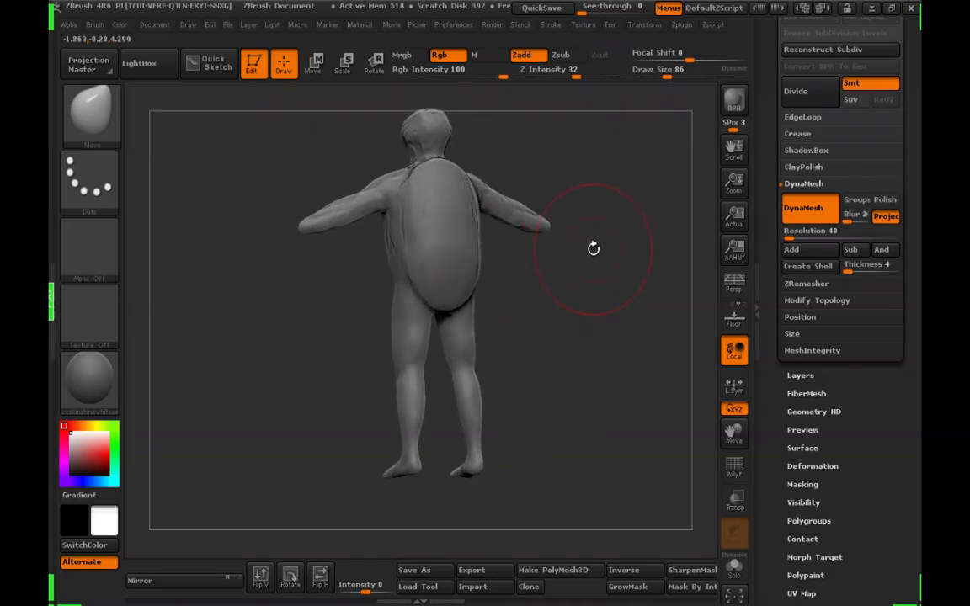
pyautogui.moveTo(524, 278)
pyautogui.mouseDown()
pyautogui.moveTo(558, 304)
pyautogui.moveTo(653, 299)
pyautogui.mouseUp()
# Shape the neck and head with the Move brush at draw sizes 45 and 75
pyautogui.moveTo(667, 74); pyautogui.dragTo(657, 74)
pyautogui.keyDown('alt'); pyautogui.moveTo(500, 158); pyautogui.dragTo(459, 238); pyautogui.keyUp('alt')
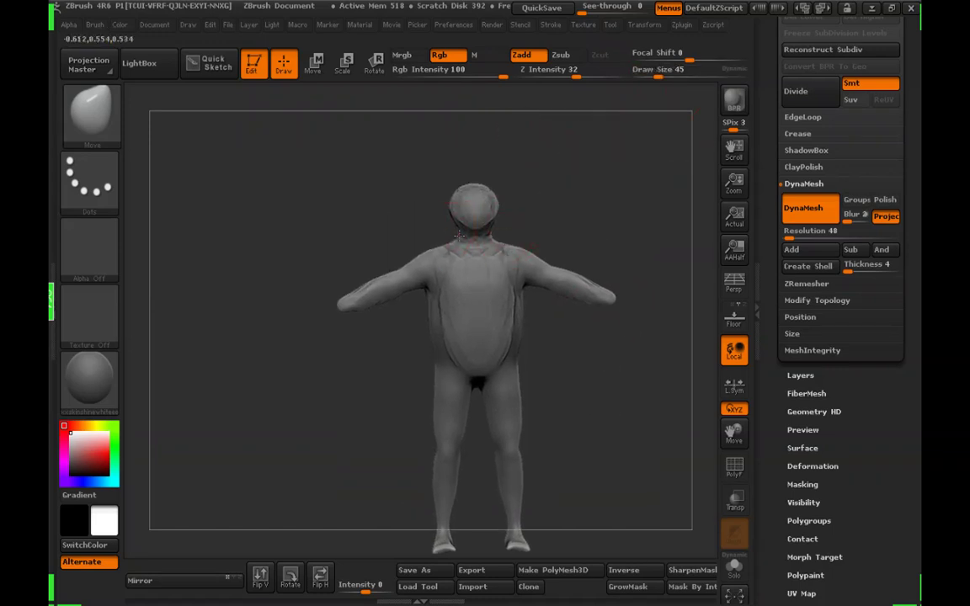
pyautogui.moveTo(570, 194)
pyautogui.mouseDown()
pyautogui.moveTo(603, 245)
pyautogui.moveTo(623, 252)
pyautogui.mouseUp()
pyautogui.moveTo(658, 75); pyautogui.dragTo(664, 75)
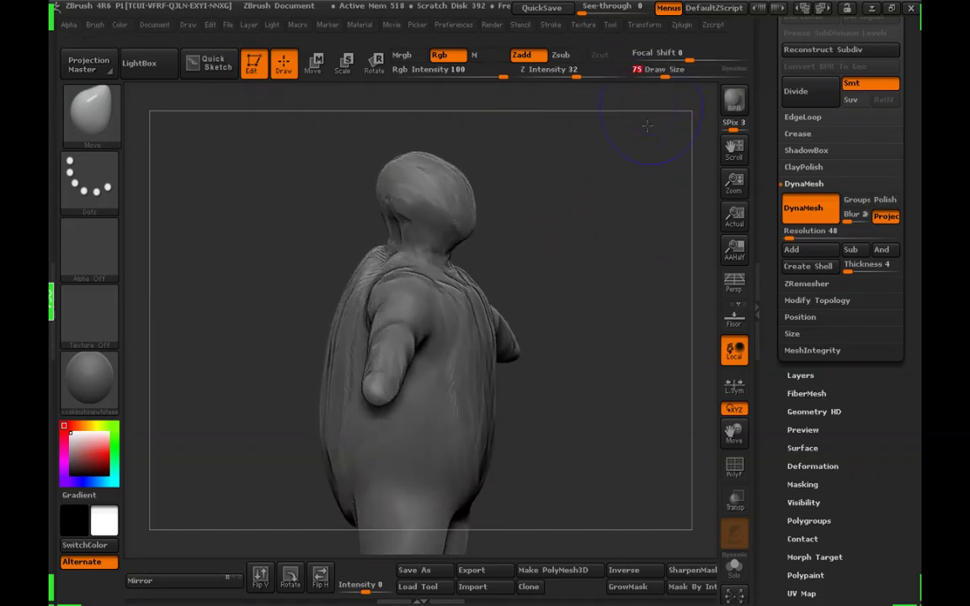
pyautogui.moveTo(572, 221)
pyautogui.mouseDown()
pyautogui.moveTo(606, 229)
pyautogui.moveTo(585, 124)
pyautogui.mouseUp()
pyautogui.moveTo(528, 190); pyautogui.dragTo(647, 214)
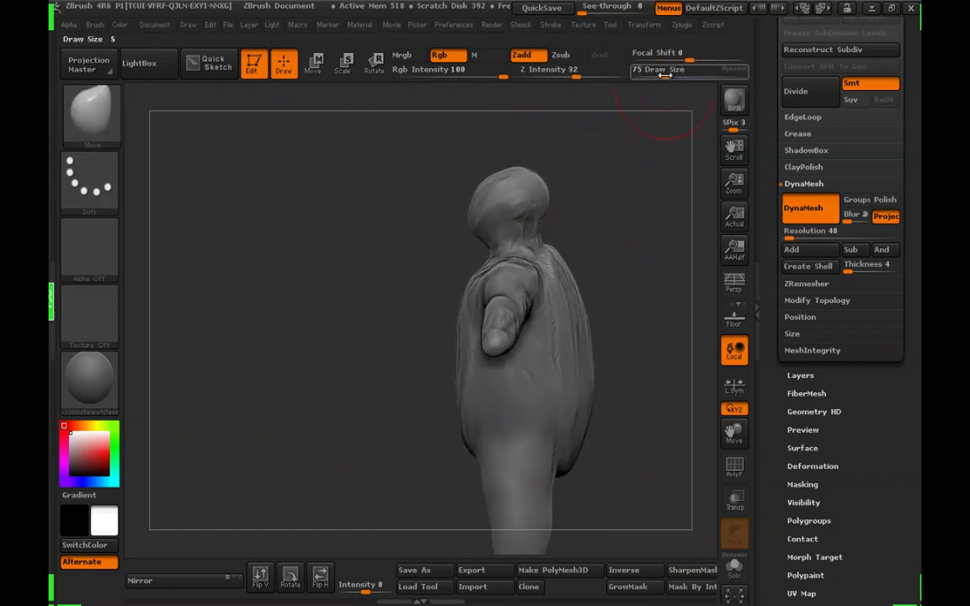
# Set the Move brush's draw size to 131 and adjust the chest contour in side view
pyautogui.moveTo(665, 76); pyautogui.dragTo(673, 76)
pyautogui.moveTo(638, 184)
pyautogui.keyDown('alt'); pyautogui.mouseDown()
pyautogui.moveTo(565, 171)
pyautogui.moveTo(573, 210)
pyautogui.mouseUp(); pyautogui.keyUp('alt')
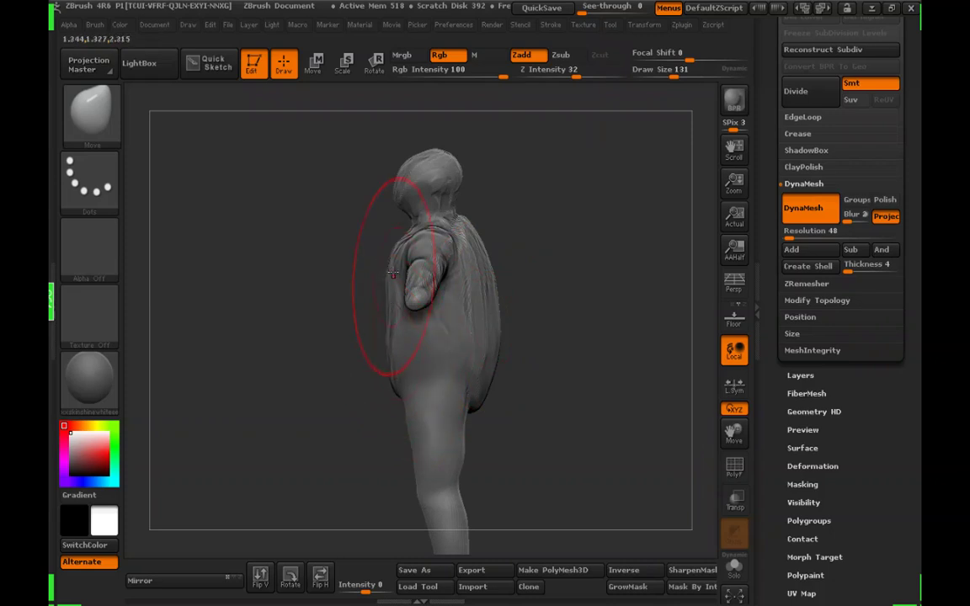
pyautogui.moveTo(360, 146); pyautogui.dragTo(375, 155)
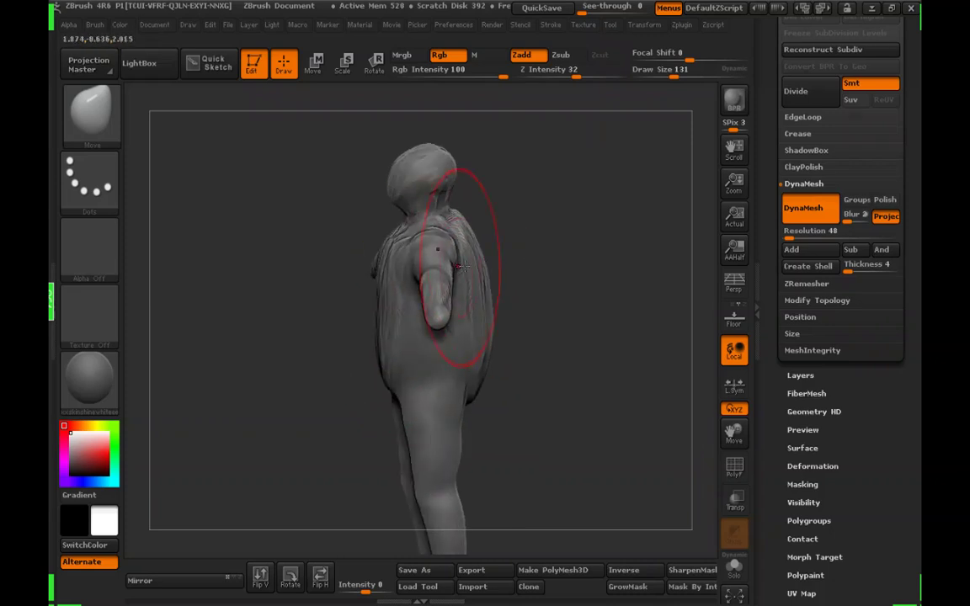
# Set the Move brush's draw size to 122 and pull the shoulders back toward the shell
pyautogui.click(672, 75)
pyautogui.moveTo(547, 122); pyautogui.dragTo(571, 182)
pyautogui.moveTo(446, 268); pyautogui.dragTo(460, 258)
pyautogui.moveTo(552, 221); pyautogui.dragTo(541, 238)
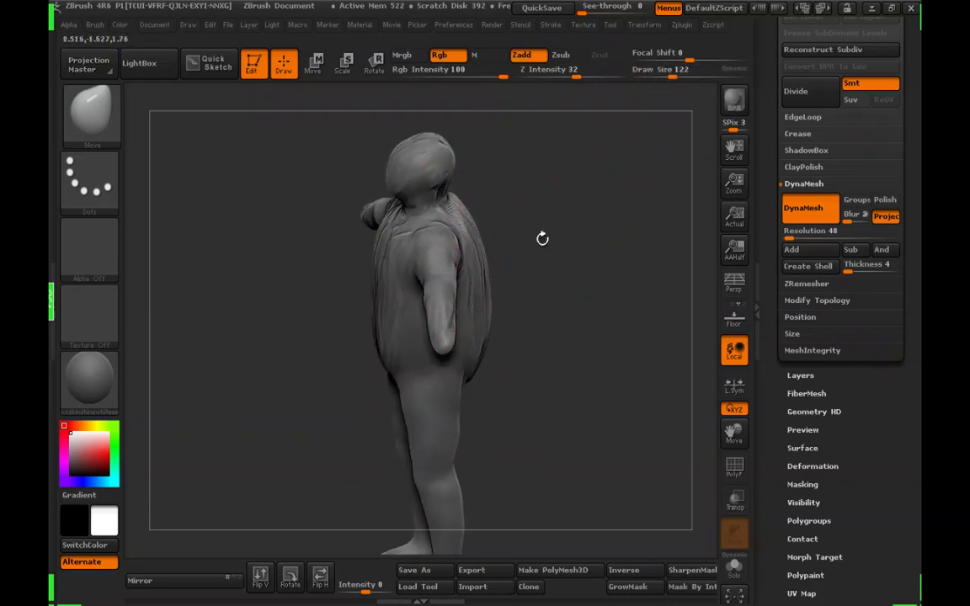
pyautogui.moveTo(448, 264); pyautogui.dragTo(461, 256)
# Push the belly forward in side view with the Move brush at draw size 131, refining its lower part at size 89
pyautogui.moveTo(533, 232); pyautogui.dragTo(433, 253)
pyautogui.moveTo(556, 282)
pyautogui.mouseDown()
pyautogui.moveTo(548, 230)
pyautogui.moveTo(580, 248)
pyautogui.moveTo(558, 300)
pyautogui.moveTo(556, 133)
pyautogui.moveTo(584, 111)
pyautogui.moveTo(516, 195)
pyautogui.mouseUp()
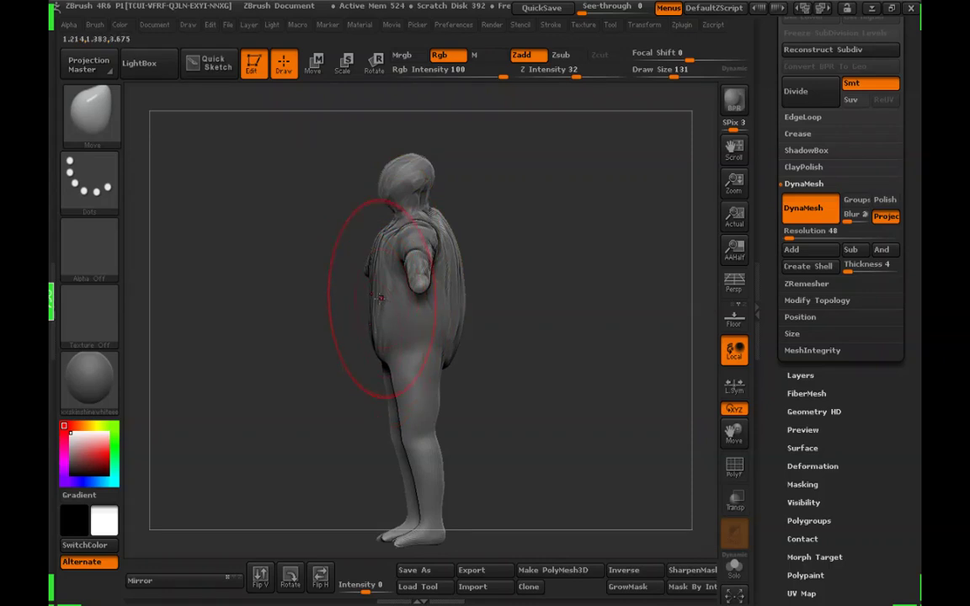
pyautogui.moveTo(675, 74); pyautogui.dragTo(667, 75)
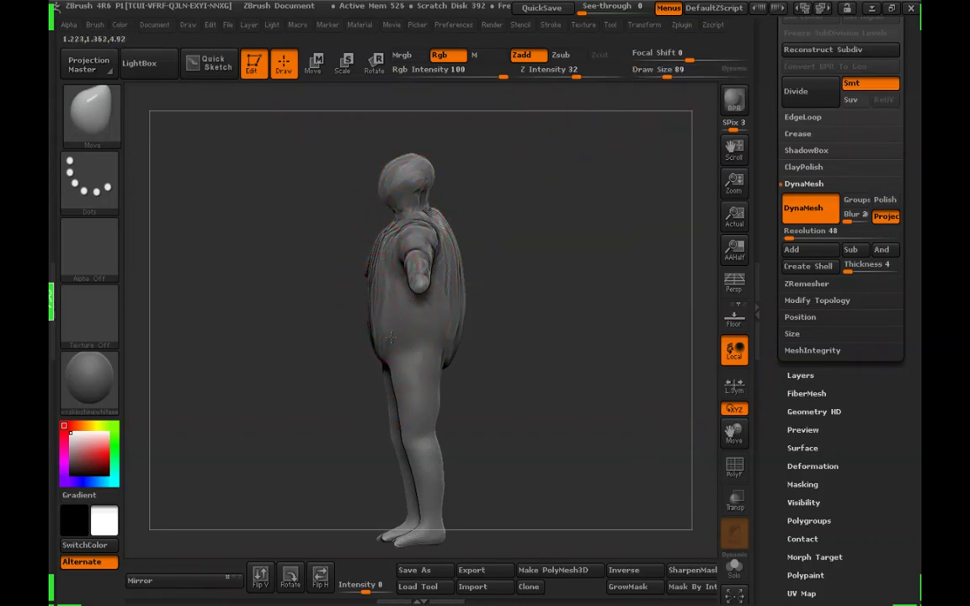
pyautogui.moveTo(506, 349)
pyautogui.mouseDown()
pyautogui.moveTo(578, 353)
pyautogui.moveTo(488, 329)
pyautogui.mouseUp()
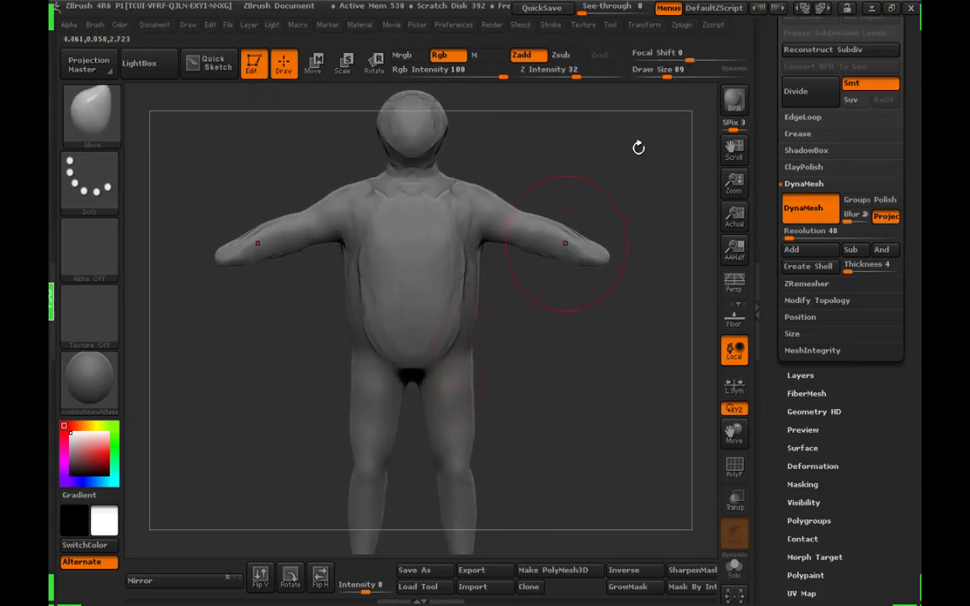
# Set the Move brush's draw size to 65 and shape the hips and thighs from the front and side
pyautogui.click(662, 76)
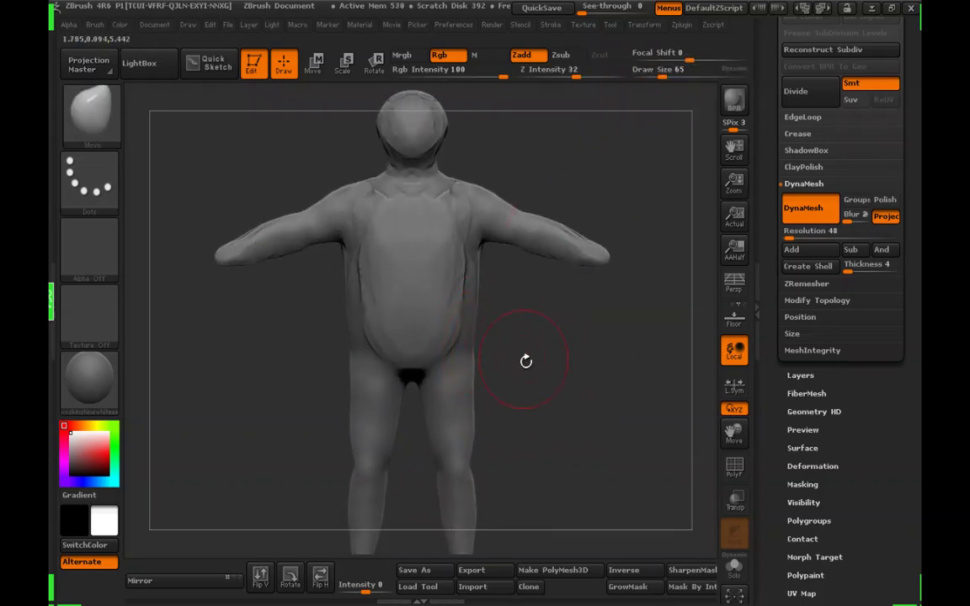
pyautogui.moveTo(525, 360); pyautogui.dragTo(462, 354)
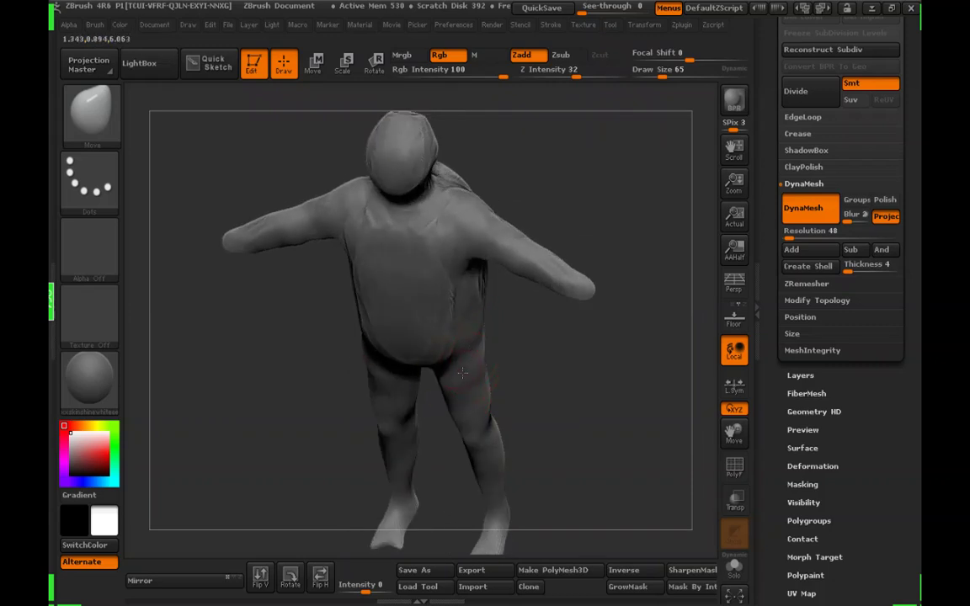
pyautogui.moveTo(547, 396)
pyautogui.mouseDown()
pyautogui.moveTo(522, 394)
pyautogui.moveTo(480, 364)
pyautogui.moveTo(599, 329)
pyautogui.moveTo(563, 331)
pyautogui.moveTo(595, 351)
pyautogui.moveTo(439, 378)
pyautogui.mouseUp()
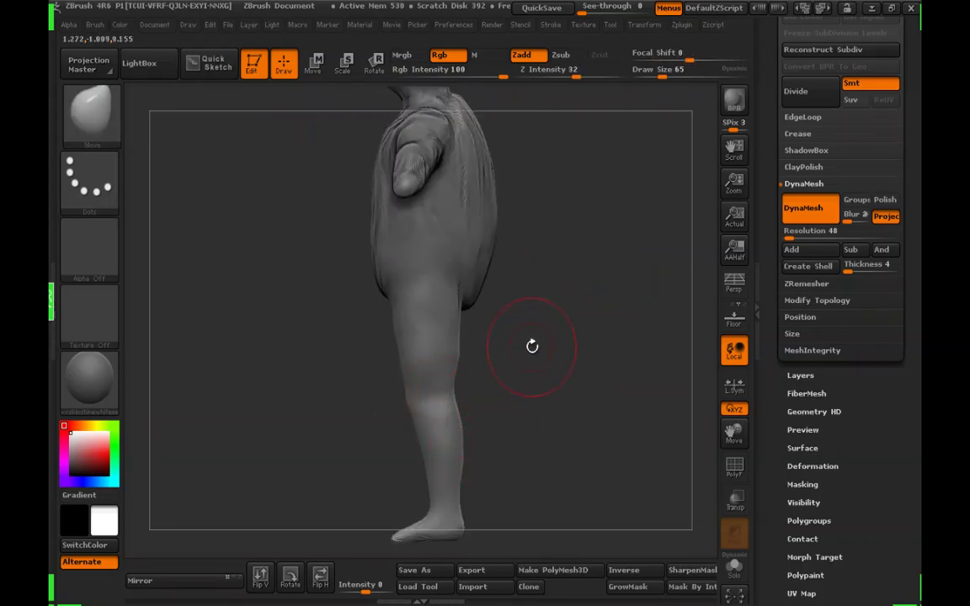
pyautogui.moveTo(542, 268)
pyautogui.mouseDown()
pyautogui.moveTo(563, 331)
pyautogui.moveTo(590, 345)
pyautogui.mouseUp()
# Set the Move brush's draw size to 82 and refine the torso's front profile in side view
pyautogui.moveTo(640, 77); pyautogui.dragTo(665, 77)
pyautogui.moveTo(497, 327); pyautogui.dragTo(395, 375)
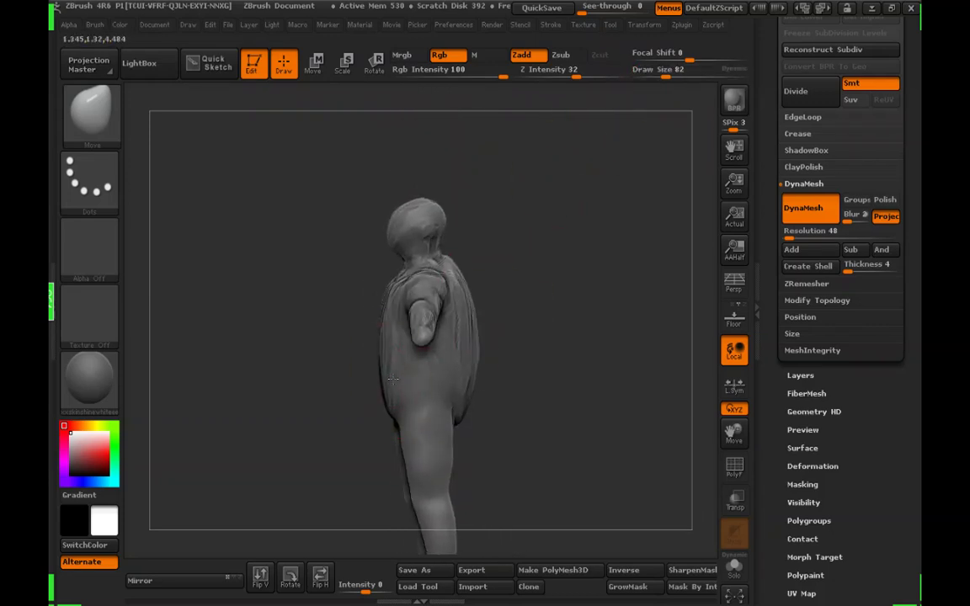
pyautogui.moveTo(505, 332)
pyautogui.mouseDown()
pyautogui.moveTo(573, 321)
pyautogui.moveTo(505, 353)
pyautogui.mouseUp()
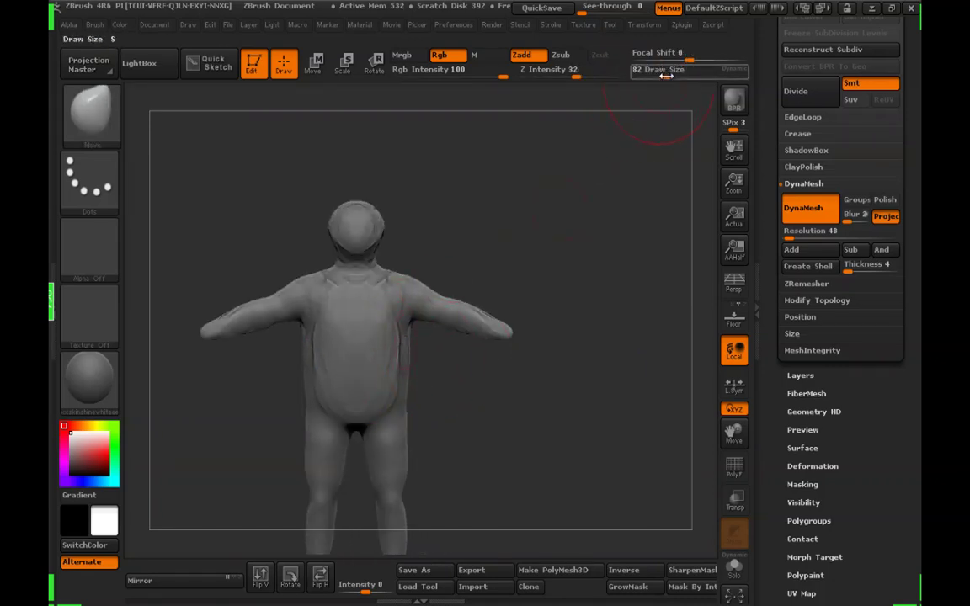
# Set the Move brush's draw size to 62, widen the shell from behind and smooth its surface
pyautogui.moveTo(488, 357); pyautogui.dragTo(503, 385)
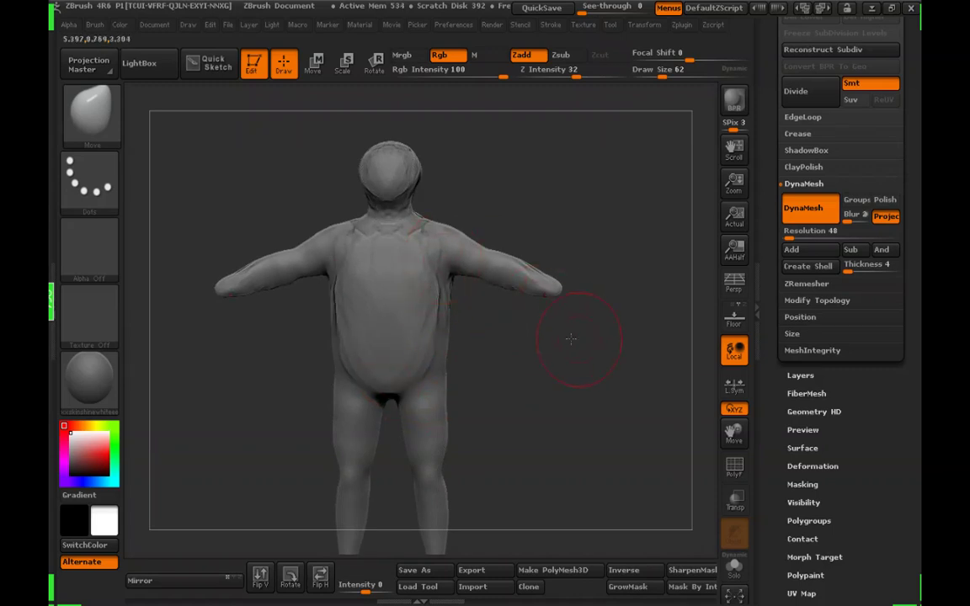
pyautogui.moveTo(571, 339); pyautogui.dragTo(413, 363)
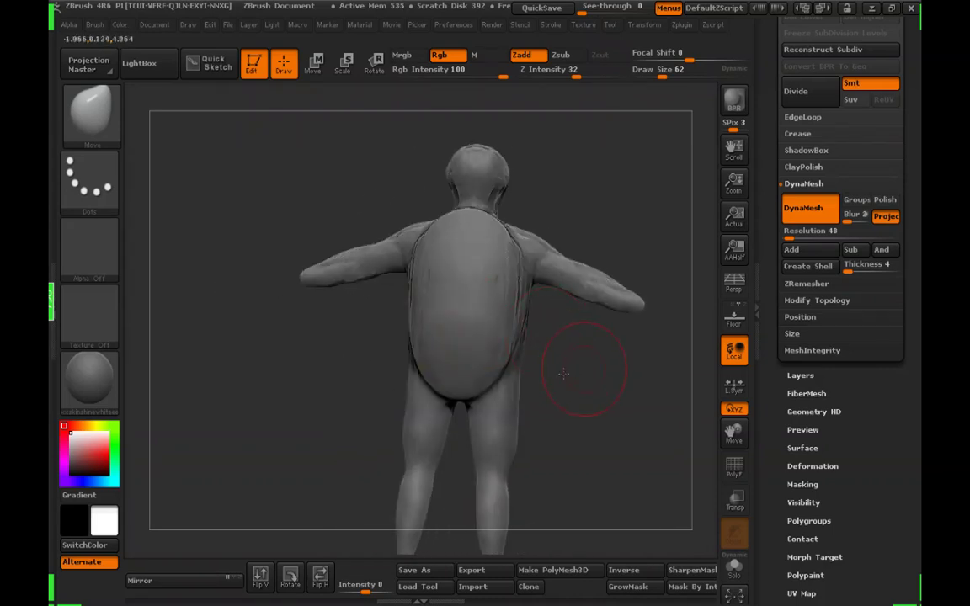
pyautogui.moveTo(563, 373); pyautogui.dragTo(472, 340)
pyautogui.moveTo(589, 364); pyautogui.dragTo(514, 355)
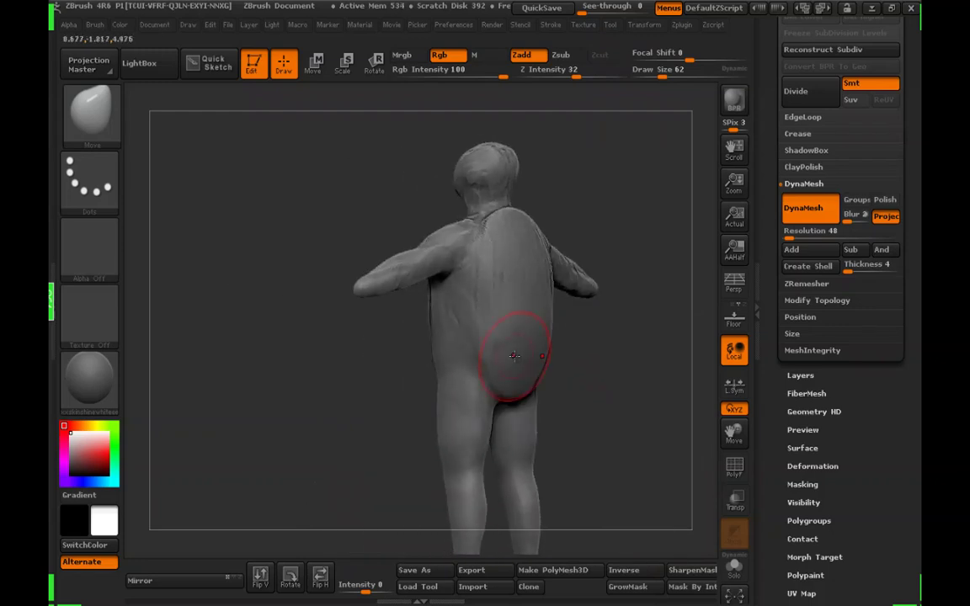
pyautogui.moveTo(619, 214)
pyautogui.mouseDown()
pyautogui.moveTo(627, 216)
pyautogui.moveTo(591, 199)
pyautogui.moveTo(613, 191)
pyautogui.mouseUp()
pyautogui.press('shift')
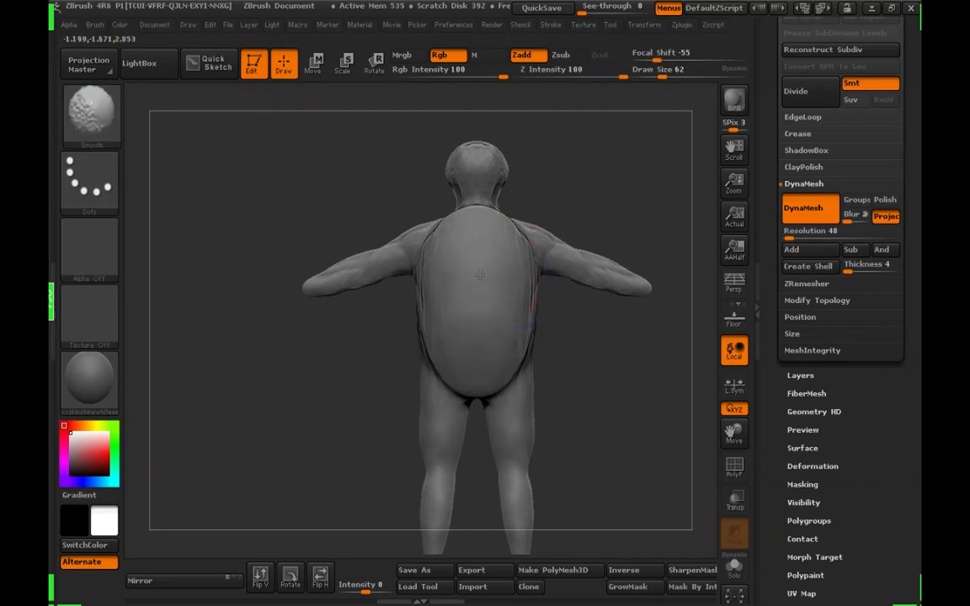
# Shape the neck and underside of the jaw with the Move brush, and smooth the neck
pyautogui.moveTo(628, 336)
pyautogui.mouseDown()
pyautogui.moveTo(505, 372)
pyautogui.moveTo(567, 205)
pyautogui.moveTo(600, 407)
pyautogui.moveTo(465, 361)
pyautogui.moveTo(531, 325)
pyautogui.moveTo(415, 337)
pyautogui.mouseUp()
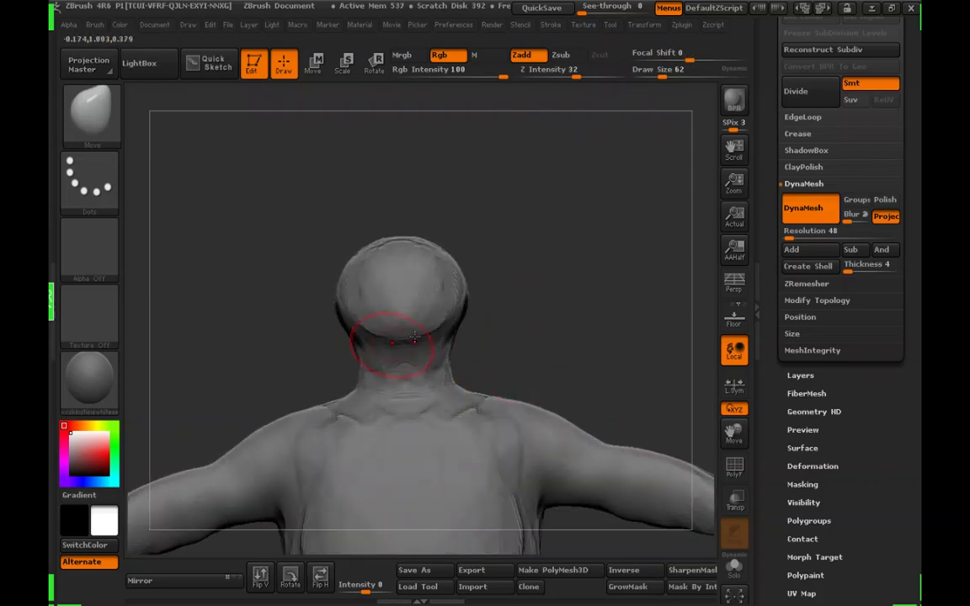
pyautogui.press('shift')
pyautogui.moveTo(503, 342); pyautogui.dragTo(450, 345)
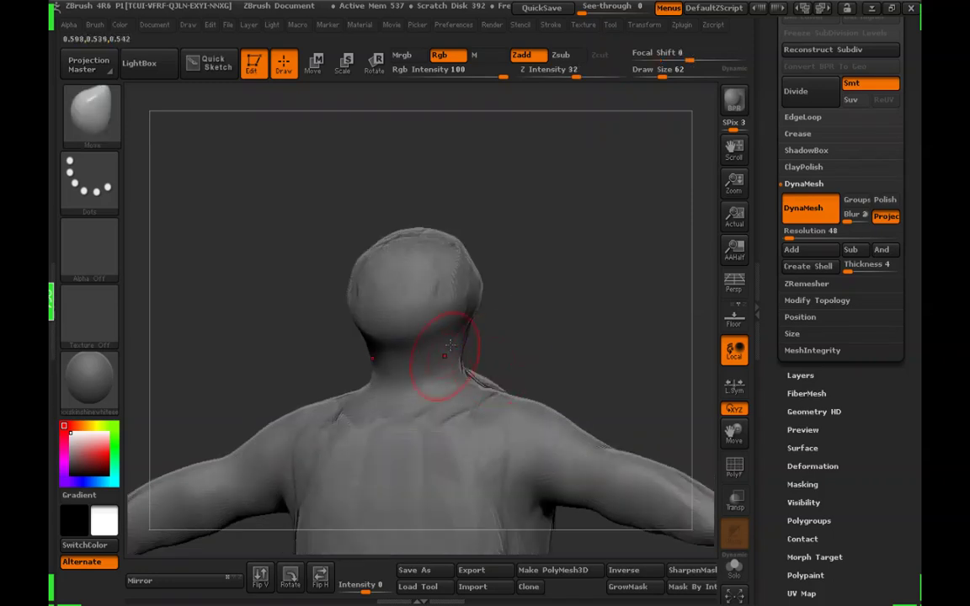
pyautogui.moveTo(548, 320); pyautogui.dragTo(462, 343)
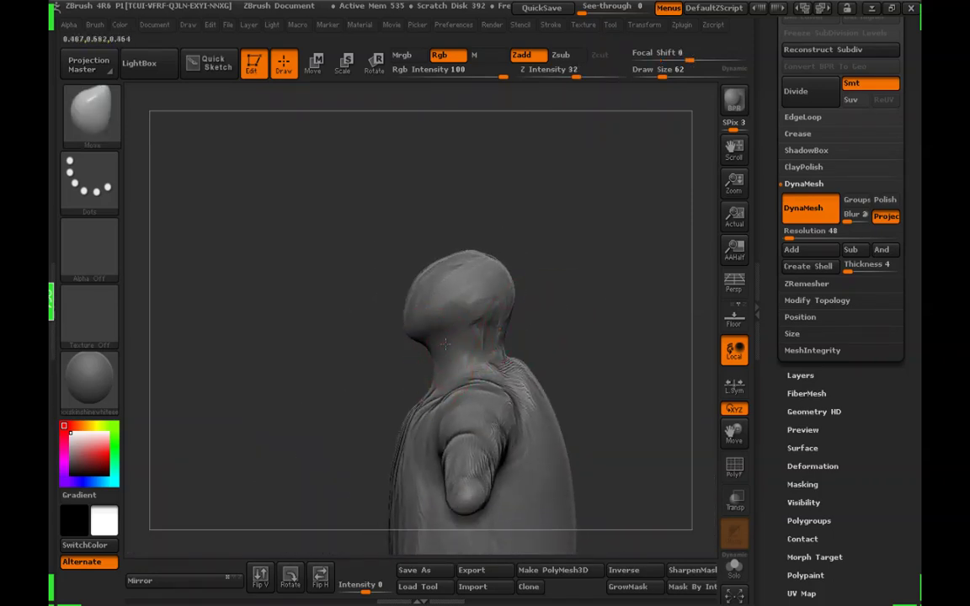
pyautogui.keyDown('shift'); pyautogui.moveTo(504, 344); pyautogui.dragTo(509, 316); pyautogui.keyUp('shift')
pyautogui.moveTo(623, 308); pyautogui.dragTo(568, 294)
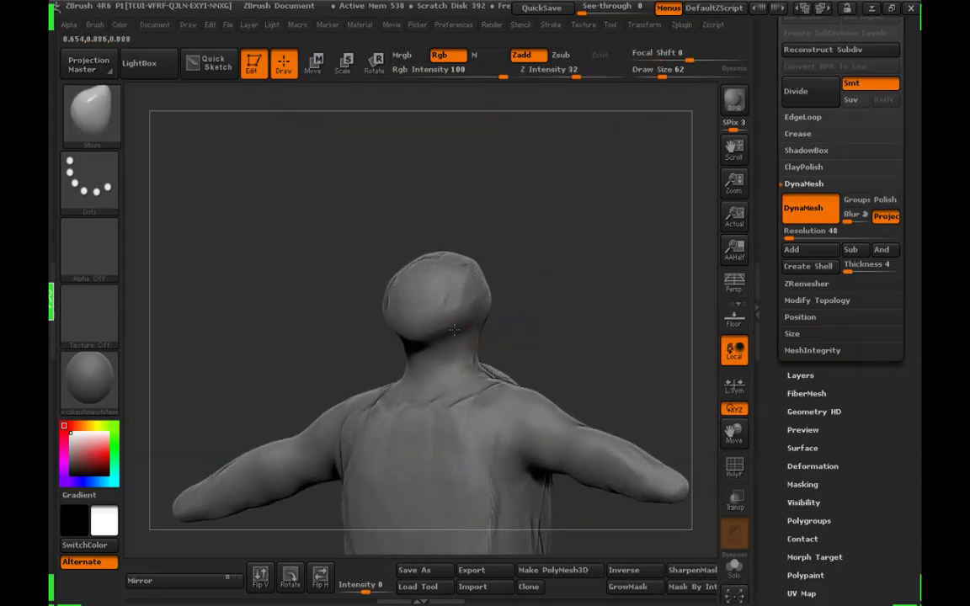
# Set the Move brush's draw size to 47 and refine the jawline and the side of the head
pyautogui.moveTo(666, 85); pyautogui.dragTo(657, 85)
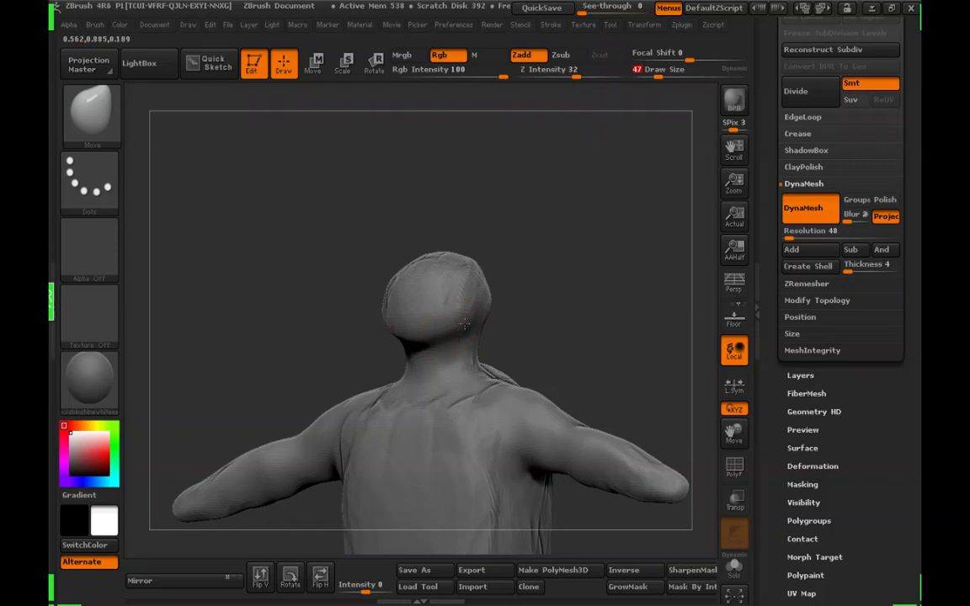
pyautogui.moveTo(491, 320); pyautogui.dragTo(439, 343)
pyautogui.moveTo(548, 282); pyautogui.dragTo(486, 311)
pyautogui.moveTo(579, 281); pyautogui.dragTo(650, 253)
# Set the Move brush's draw size to 89 and adjust the overall shape of the head from above
pyautogui.moveTo(656, 84); pyautogui.dragTo(666, 84)
pyautogui.moveTo(619, 181); pyautogui.dragTo(566, 240)
pyautogui.moveTo(493, 292); pyautogui.dragTo(478, 290)
pyautogui.moveTo(548, 244); pyautogui.dragTo(585, 201)
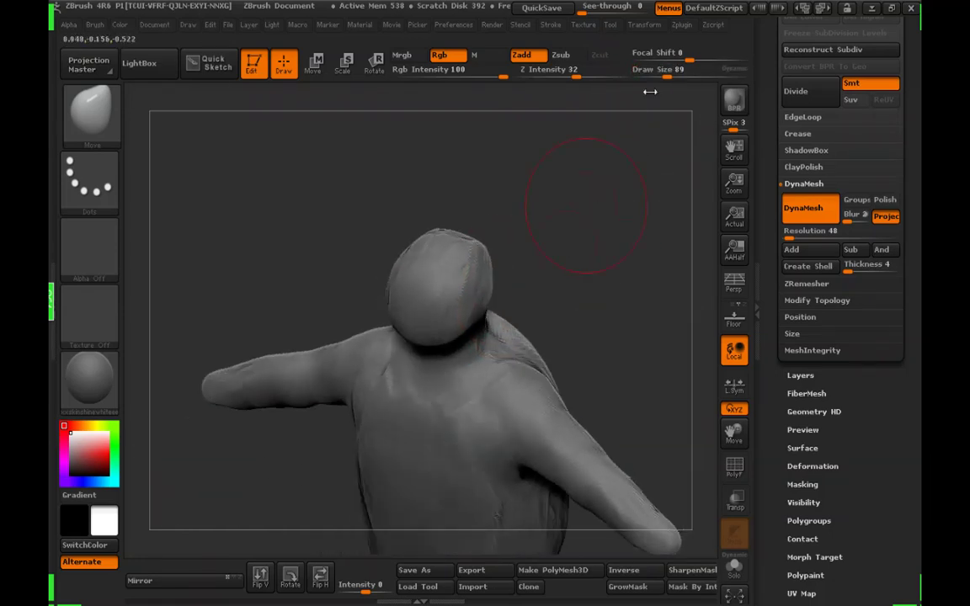
# Refine the head's contour with the Move brush at draw sizes 30 and 82, then smooth the head
pyautogui.click(652, 84)
pyautogui.moveTo(621, 160); pyautogui.dragTo(555, 228)
pyautogui.moveTo(653, 77); pyautogui.dragTo(666, 76)
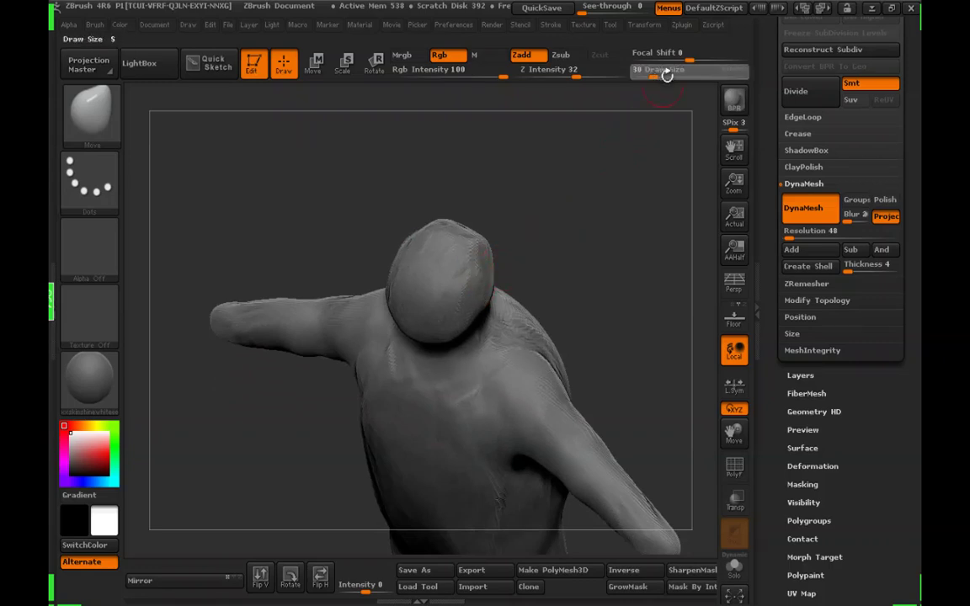
pyautogui.moveTo(640, 135); pyautogui.dragTo(459, 249)
pyautogui.press('shift')
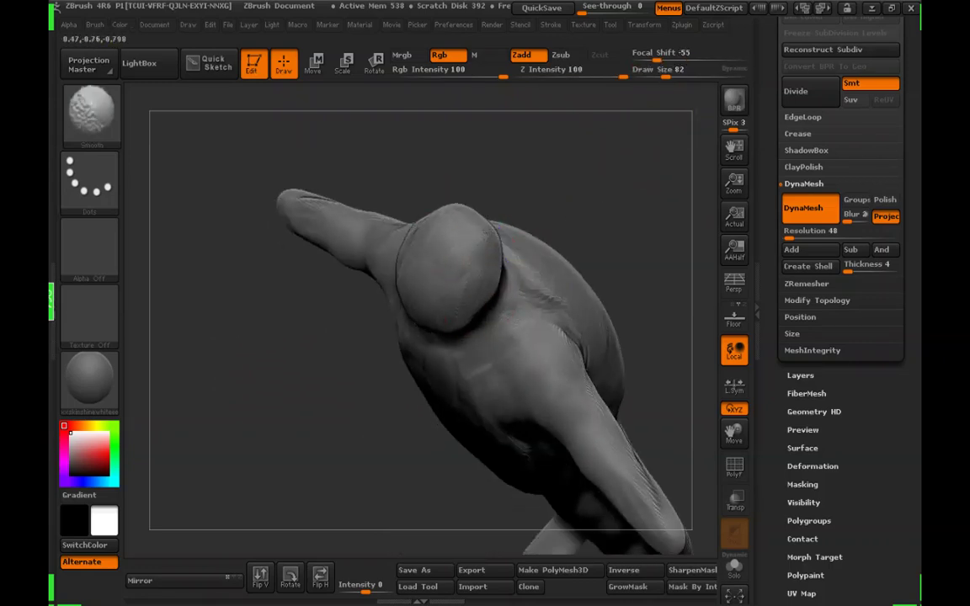
pyautogui.moveTo(597, 211)
pyautogui.mouseDown()
pyautogui.moveTo(617, 200)
pyautogui.moveTo(630, 275)
pyautogui.moveTo(564, 230)
pyautogui.mouseUp()
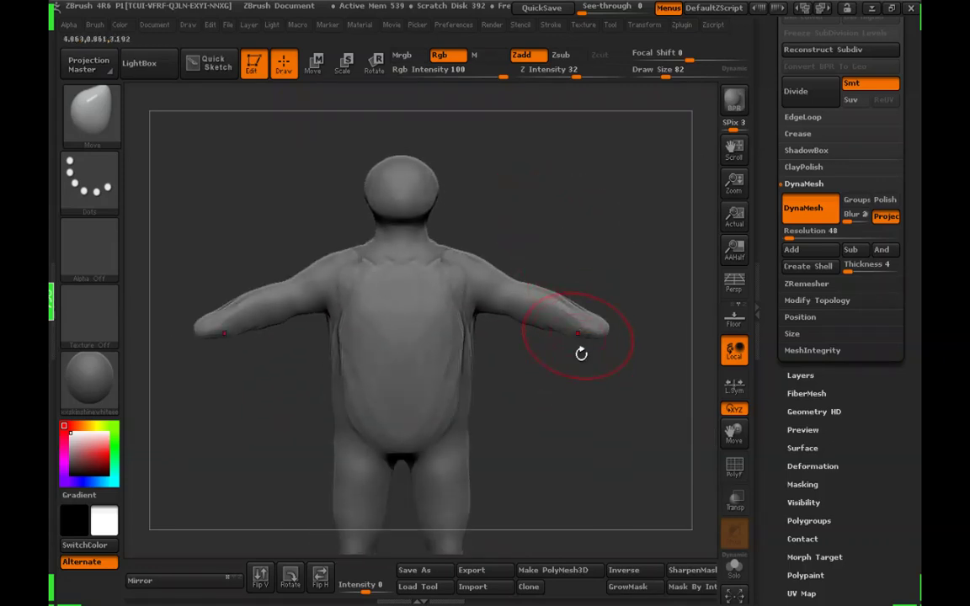
# Set the draw size to 75, smooth the thighs and adjust their front contour in side view with the Move brush
pyautogui.moveTo(549, 414)
pyautogui.keyDown('alt'); pyautogui.mouseDown()
pyautogui.moveTo(548, 383)
pyautogui.moveTo(527, 377)
pyautogui.moveTo(554, 370)
pyautogui.mouseUp(); pyautogui.keyUp('alt')
pyautogui.click(666, 75)
pyautogui.press('shift')
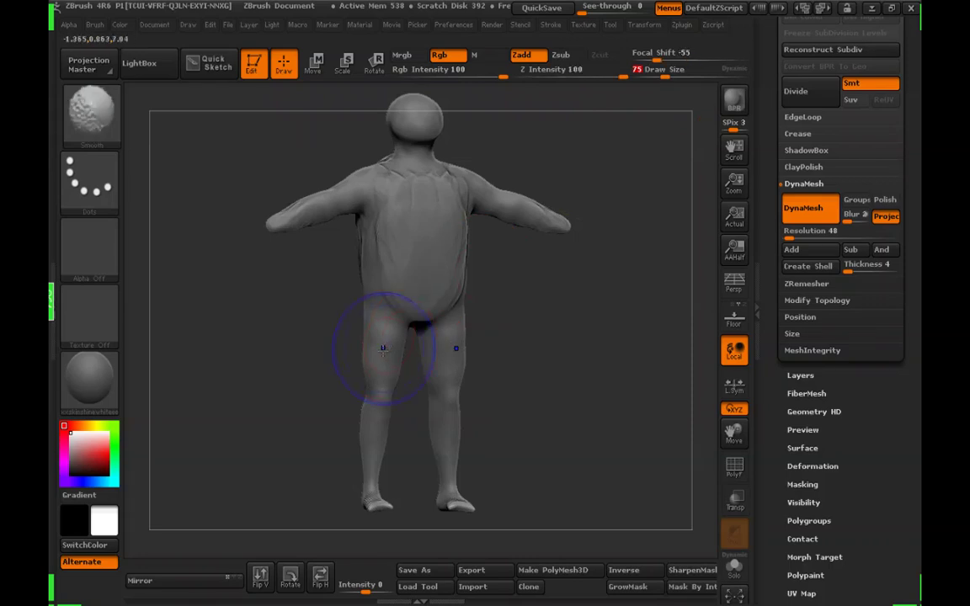
pyautogui.moveTo(493, 318); pyautogui.dragTo(456, 302)
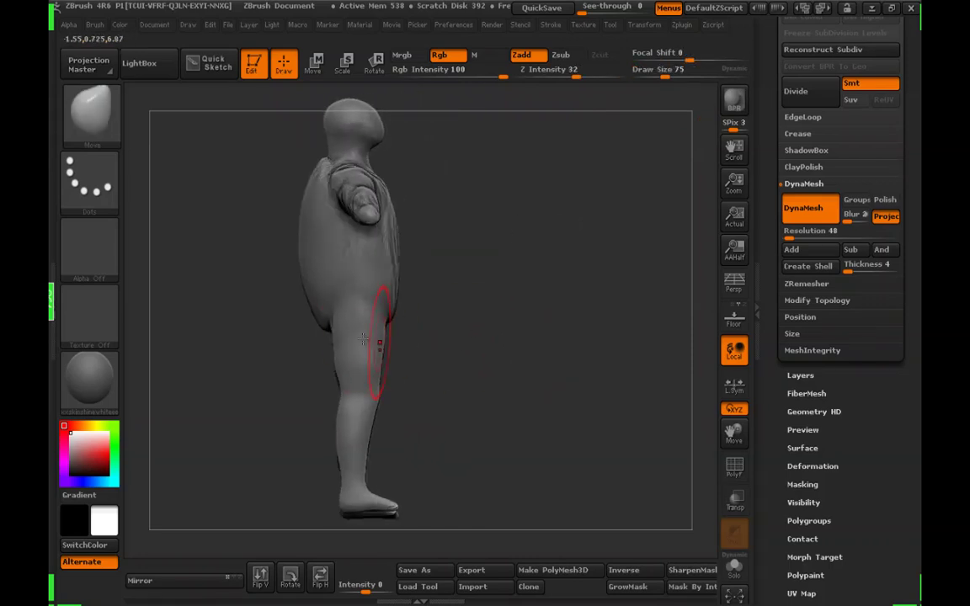
pyautogui.moveTo(449, 346); pyautogui.dragTo(362, 345)
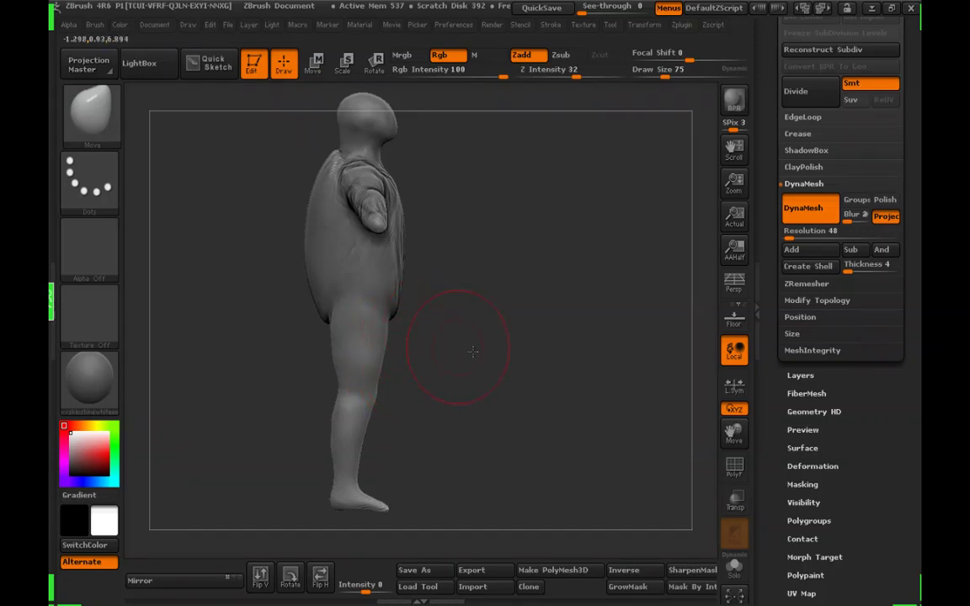
pyautogui.moveTo(472, 352); pyautogui.dragTo(402, 335)
pyautogui.moveTo(89, 381)
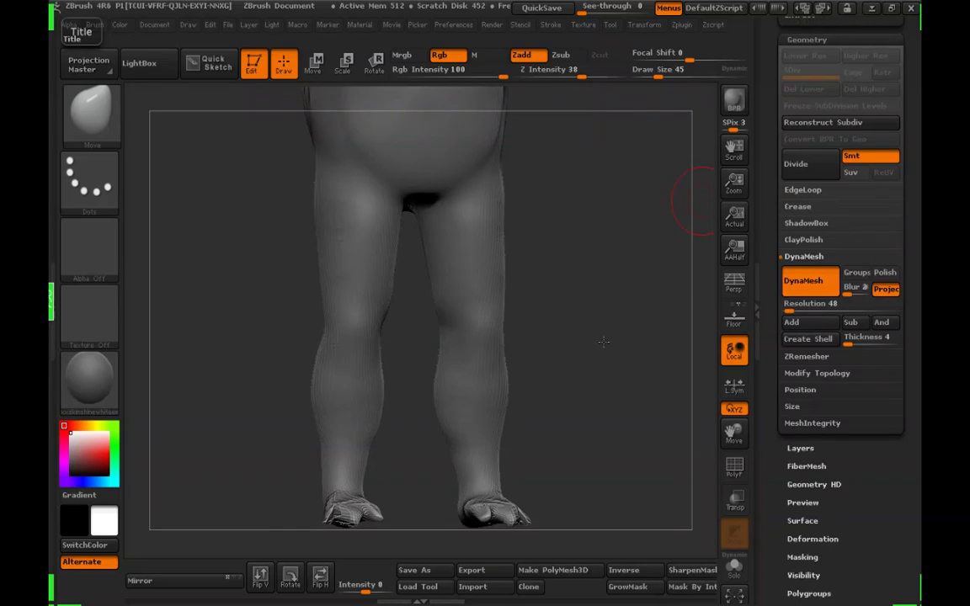
# Refine the hips and thighs with the Move brush at draw sizes 89 and 75, then smooth them
pyautogui.moveTo(603, 342); pyautogui.dragTo(567, 391)
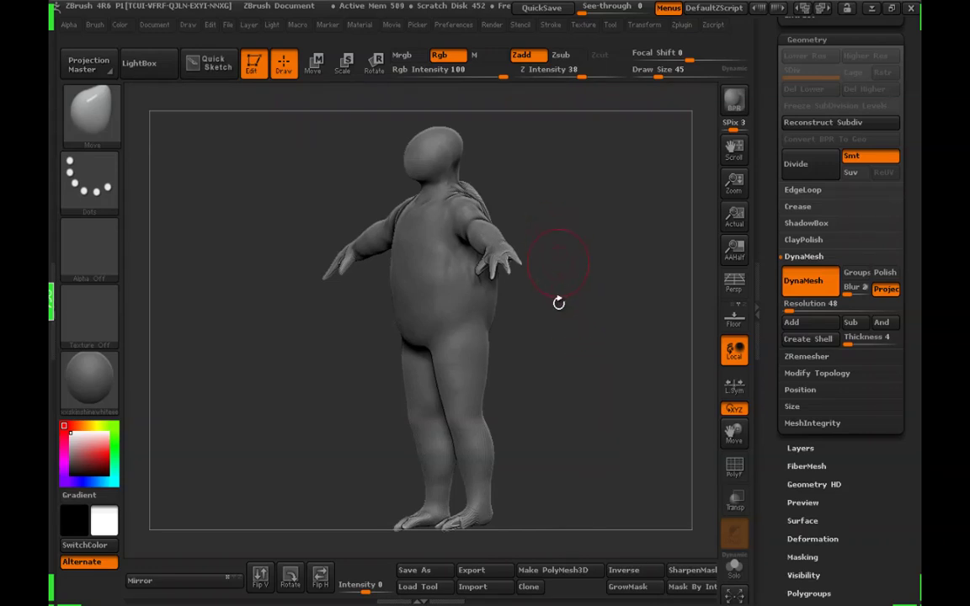
pyautogui.moveTo(555, 333); pyautogui.dragTo(558, 375)
pyautogui.moveTo(660, 76); pyautogui.dragTo(669, 77)
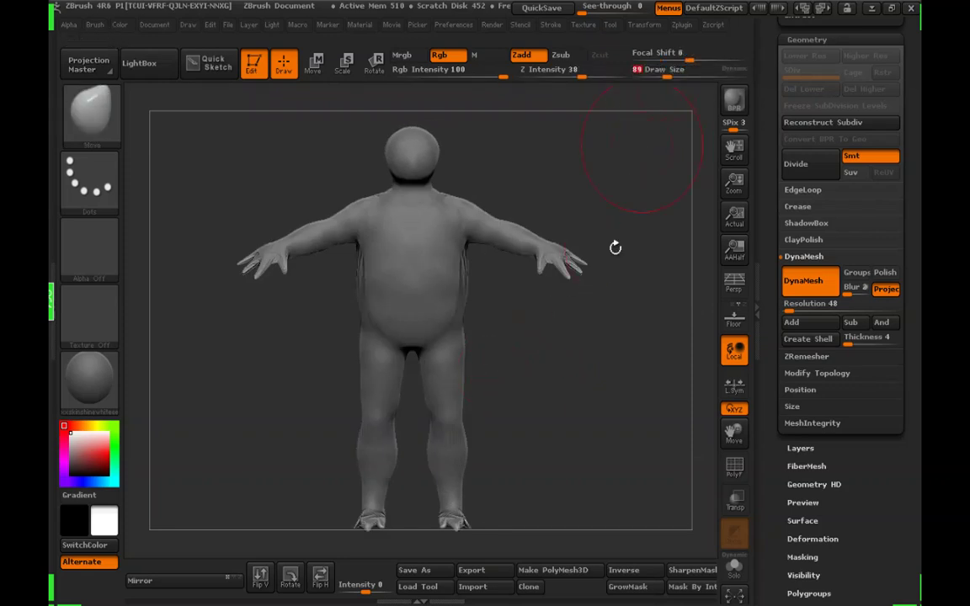
pyautogui.moveTo(505, 357)
pyautogui.mouseDown()
pyautogui.moveTo(565, 396)
pyautogui.moveTo(571, 417)
pyautogui.mouseUp()
pyautogui.click(665, 76)
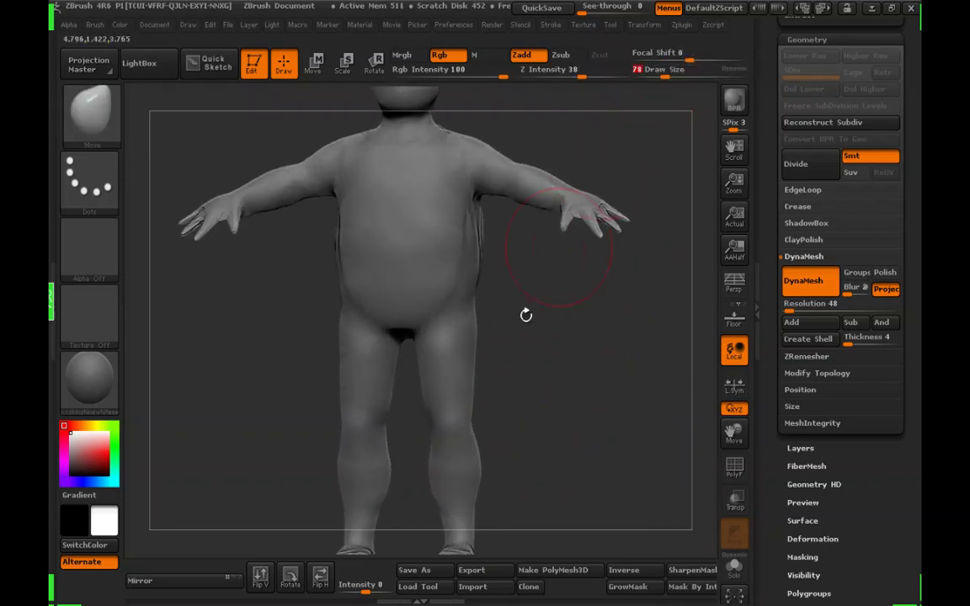
pyautogui.moveTo(573, 251)
pyautogui.mouseDown()
pyautogui.moveTo(505, 337)
pyautogui.moveTo(453, 304)
pyautogui.mouseUp()
pyautogui.moveTo(532, 301); pyautogui.dragTo(437, 299)
pyautogui.moveTo(584, 325)
pyautogui.mouseDown()
pyautogui.moveTo(574, 335)
pyautogui.moveTo(573, 326)
pyautogui.moveTo(654, 320)
pyautogui.moveTo(669, 328)
pyautogui.moveTo(595, 320)
pyautogui.moveTo(490, 352)
pyautogui.moveTo(580, 329)
pyautogui.mouseUp()
pyautogui.press('f')
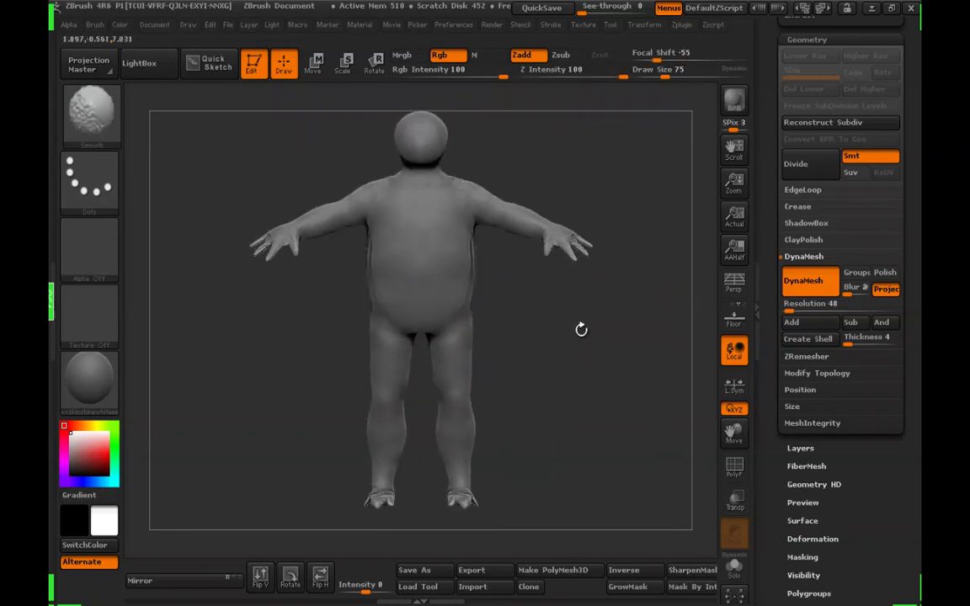
# Rebuild the body's DynaMesh at resolution 16 and set the brush's draw size to 56
pyautogui.moveTo(789, 308); pyautogui.dragTo(783, 310)
pyautogui.click(806, 290)
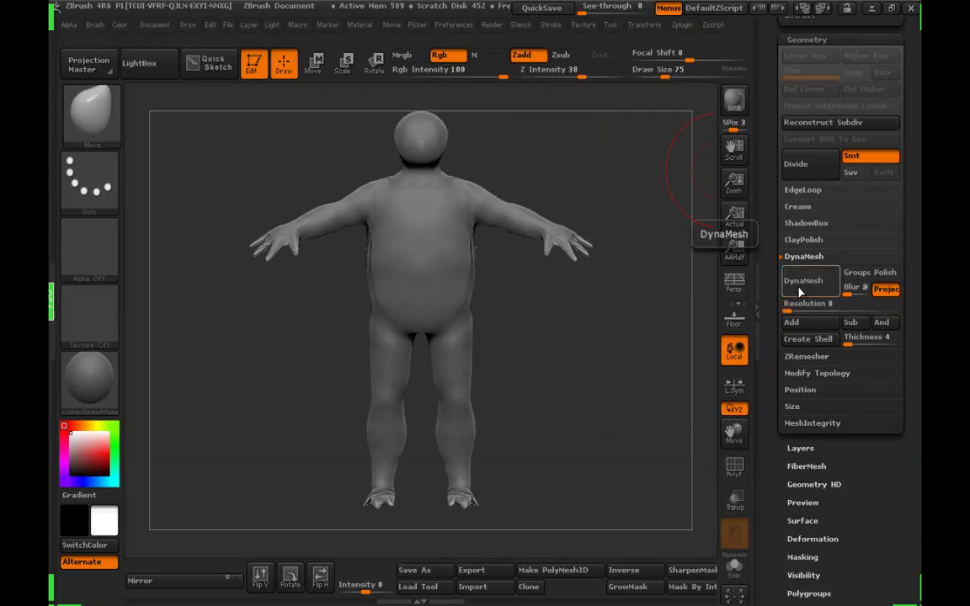
pyautogui.click(800, 291)
pyautogui.click(661, 73)
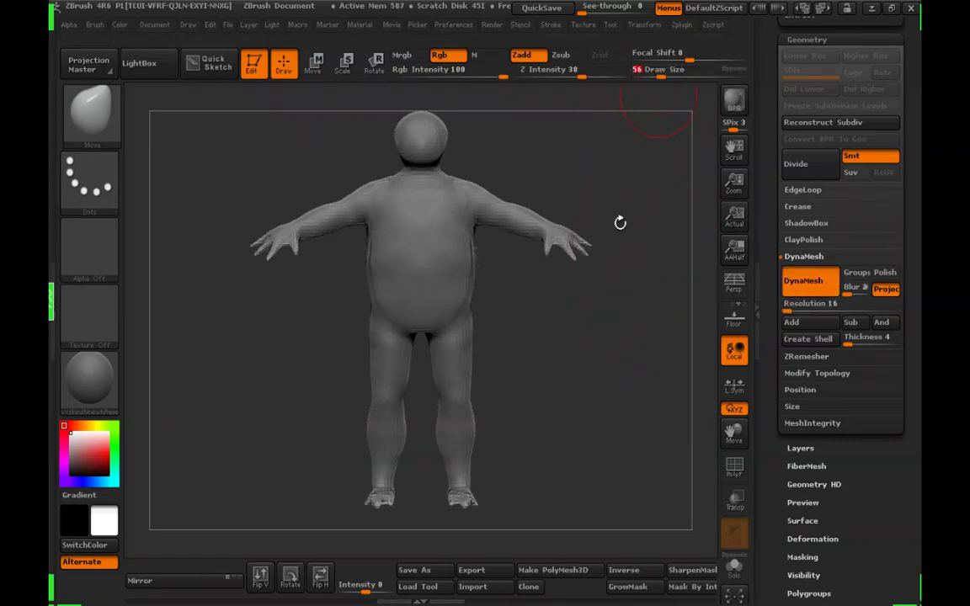
pyautogui.moveTo(604, 370)
pyautogui.mouseDown()
pyautogui.moveTo(578, 400)
pyautogui.moveTo(630, 397)
pyautogui.moveTo(539, 417)
pyautogui.moveTo(608, 338)
pyautogui.moveTo(634, 282)
pyautogui.mouseUp()
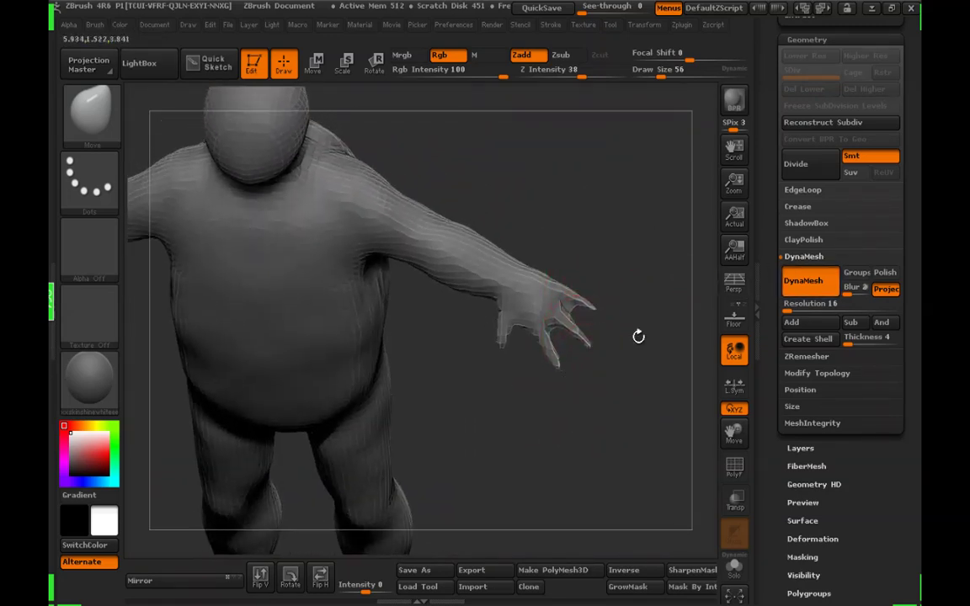
# Turn off DynaMesh on the body and raise its resolution to 56 and then to 216
pyautogui.moveTo(788, 308); pyautogui.dragTo(790, 309)
pyautogui.click(803, 284)
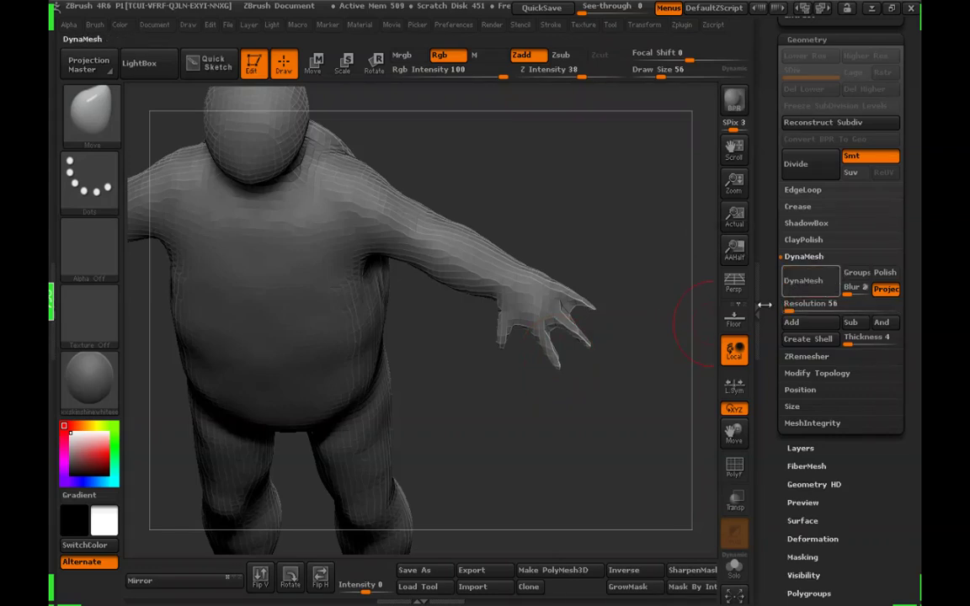
pyautogui.keyDown('shift'); pyautogui.moveTo(587, 333); pyautogui.dragTo(570, 322); pyautogui.keyUp('shift')
pyautogui.click(814, 171)
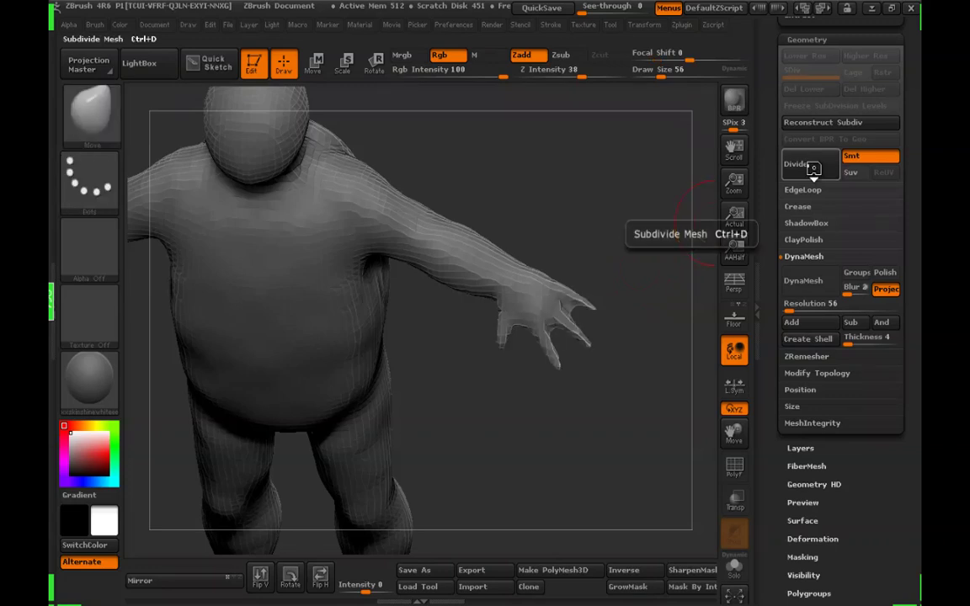
pyautogui.click(797, 308)
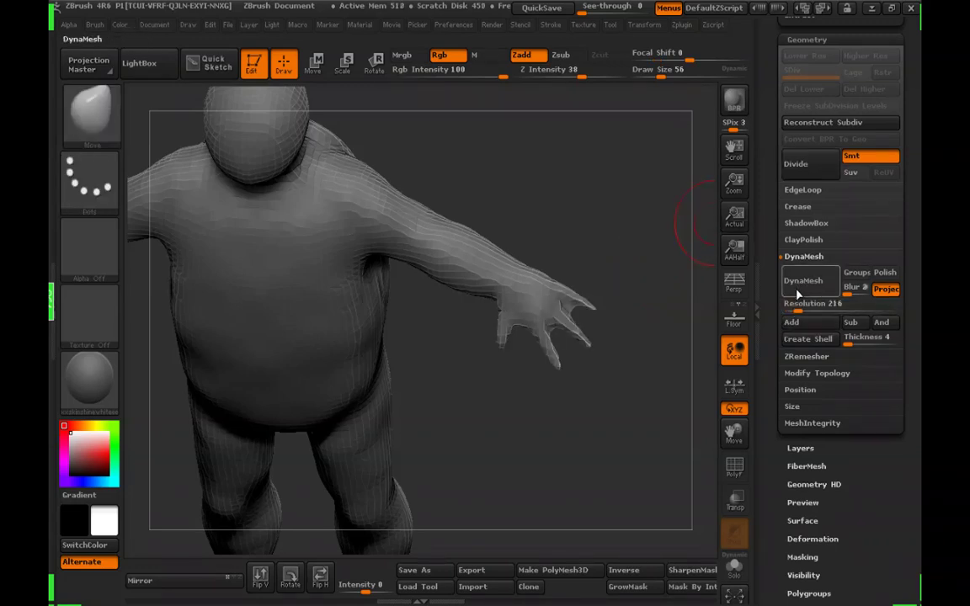
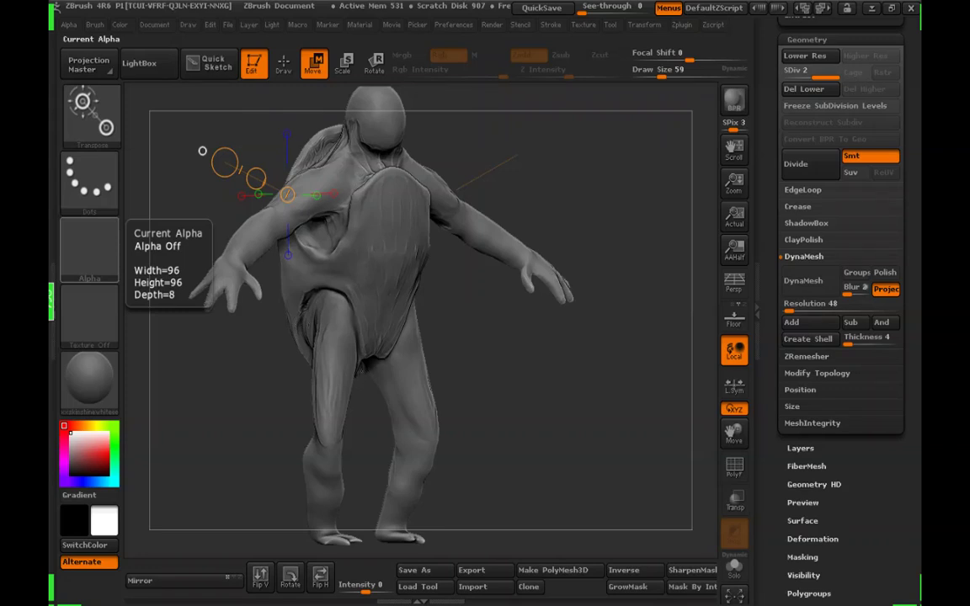
# Return from transposing to Draw mode and switch to the Move brush with a draw size of 56
pyautogui.moveTo(181, 354); pyautogui.dragTo(227, 355)
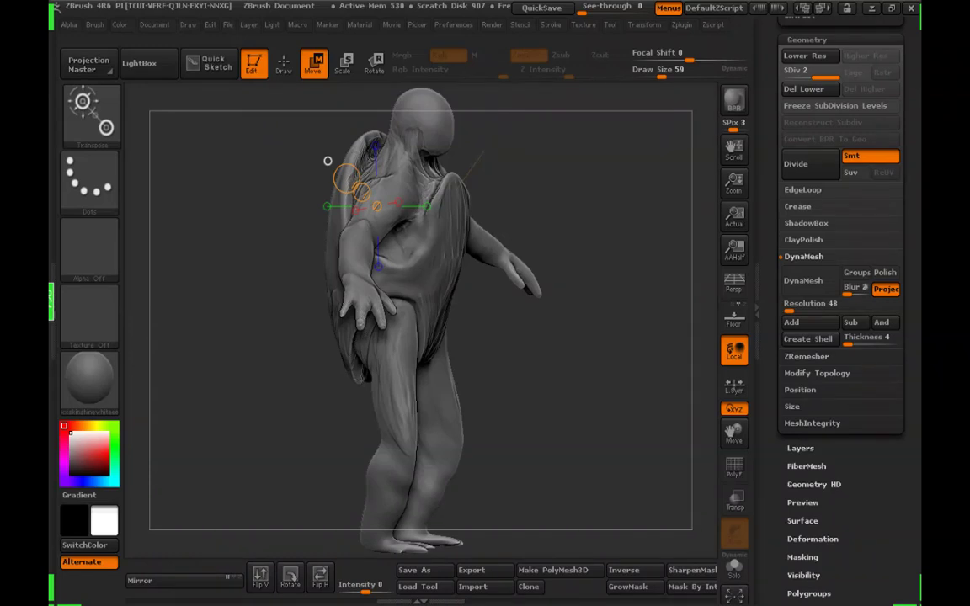
pyautogui.moveTo(227, 356)
pyautogui.mouseDown()
pyautogui.moveTo(130, 354)
pyautogui.moveTo(227, 354)
pyautogui.mouseUp()
pyautogui.click(284, 64)
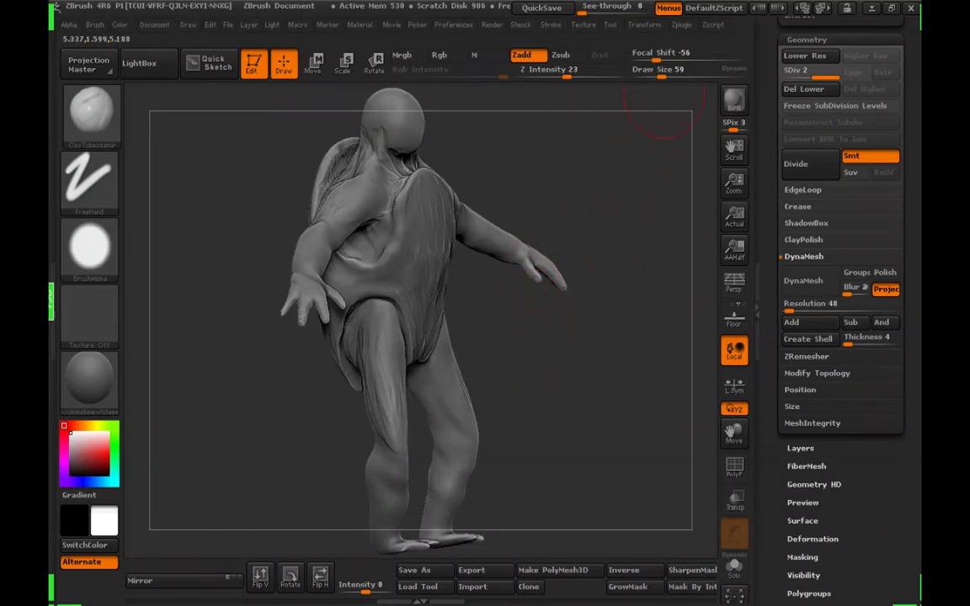
pyautogui.click(660, 74)
pyautogui.moveTo(564, 399)
pyautogui.mouseDown()
pyautogui.moveTo(459, 394)
pyautogui.moveTo(493, 389)
pyautogui.moveTo(544, 402)
pyautogui.moveTo(505, 394)
pyautogui.moveTo(532, 388)
pyautogui.mouseUp()
pyautogui.click(91, 111)
pyautogui.click(247, 123)
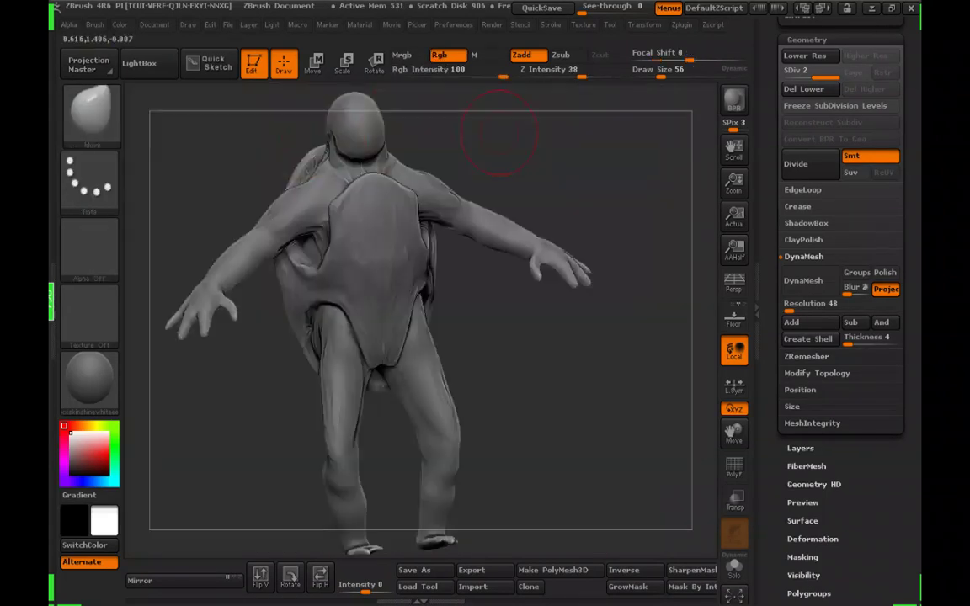
# Set the Move brush's draw size to 68 and adjust the outer contour of the legs
pyautogui.click(670, 74)
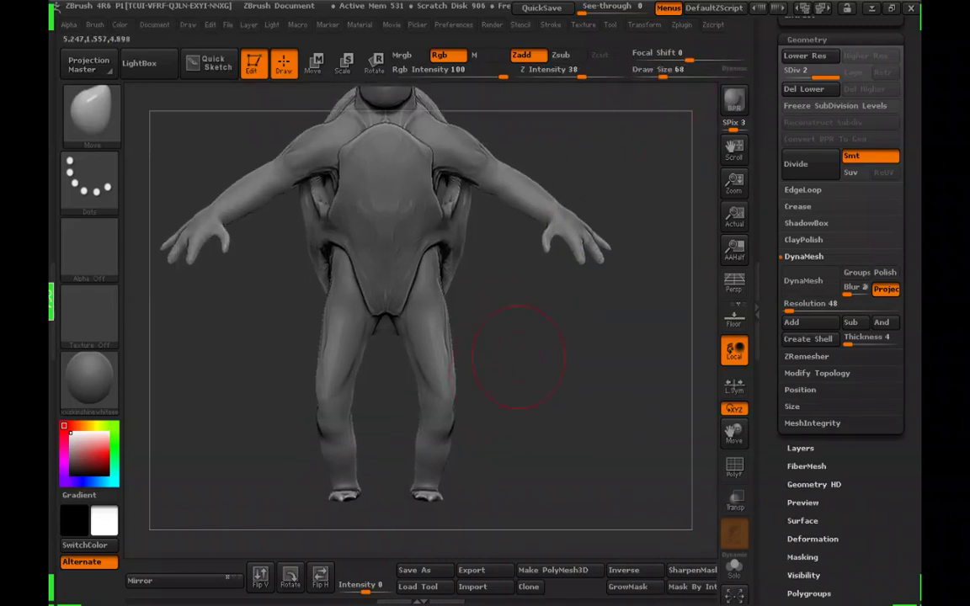
pyautogui.keyDown('alt'); pyautogui.moveTo(519, 357); pyautogui.dragTo(526, 363); pyautogui.keyUp('alt')
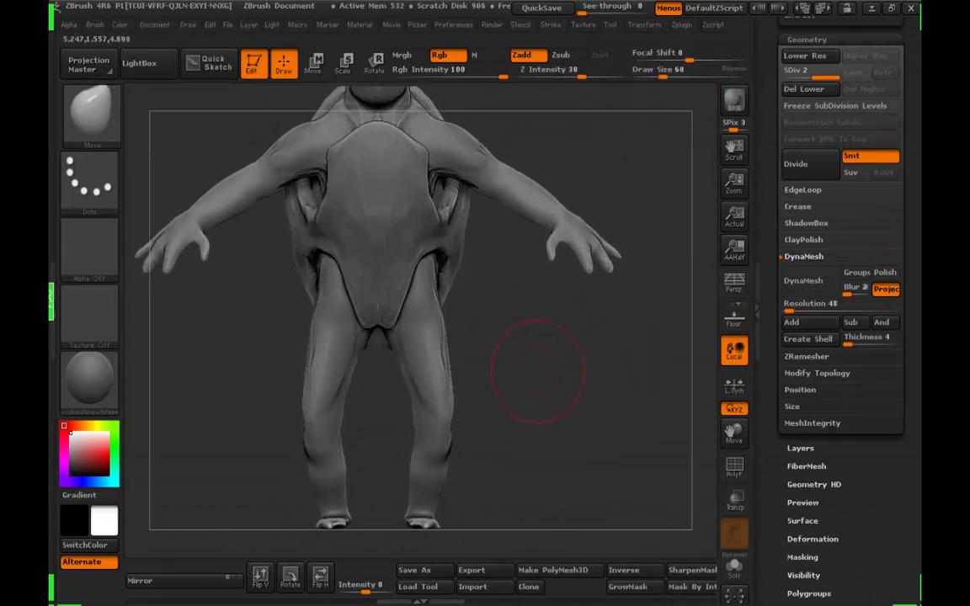
pyautogui.moveTo(538, 371)
pyautogui.mouseDown()
pyautogui.moveTo(590, 368)
pyautogui.moveTo(519, 346)
pyautogui.moveTo(559, 372)
pyautogui.moveTo(531, 337)
pyautogui.moveTo(578, 358)
pyautogui.mouseUp()
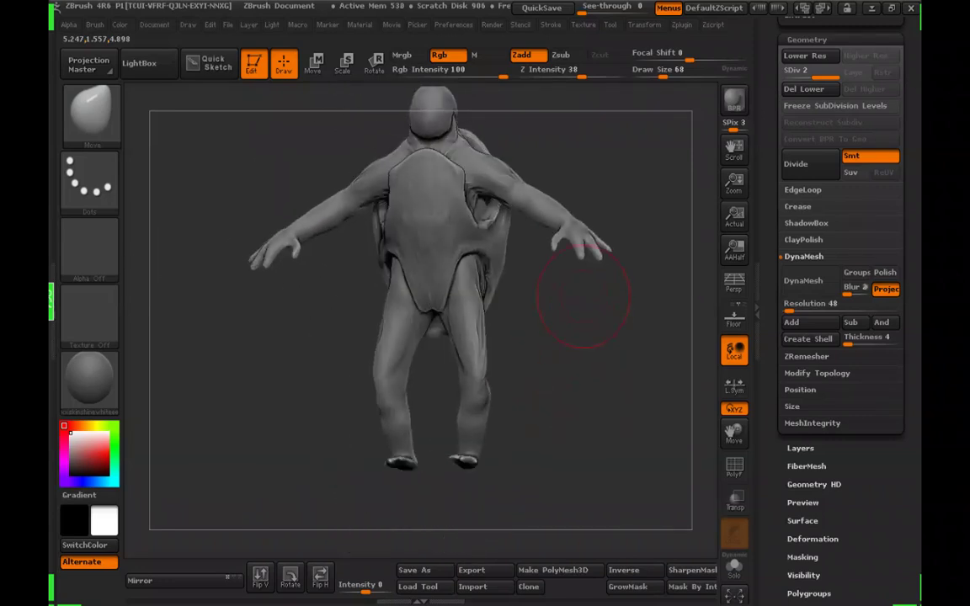
pyautogui.moveTo(563, 340)
pyautogui.mouseDown()
pyautogui.moveTo(556, 358)
pyautogui.moveTo(566, 366)
pyautogui.moveTo(558, 346)
pyautogui.moveTo(580, 345)
pyautogui.mouseUp()
# Set the Move brush's draw size to 105 and adjust the overall shape of the shoulders and arms
pyautogui.moveTo(663, 75); pyautogui.dragTo(670, 75)
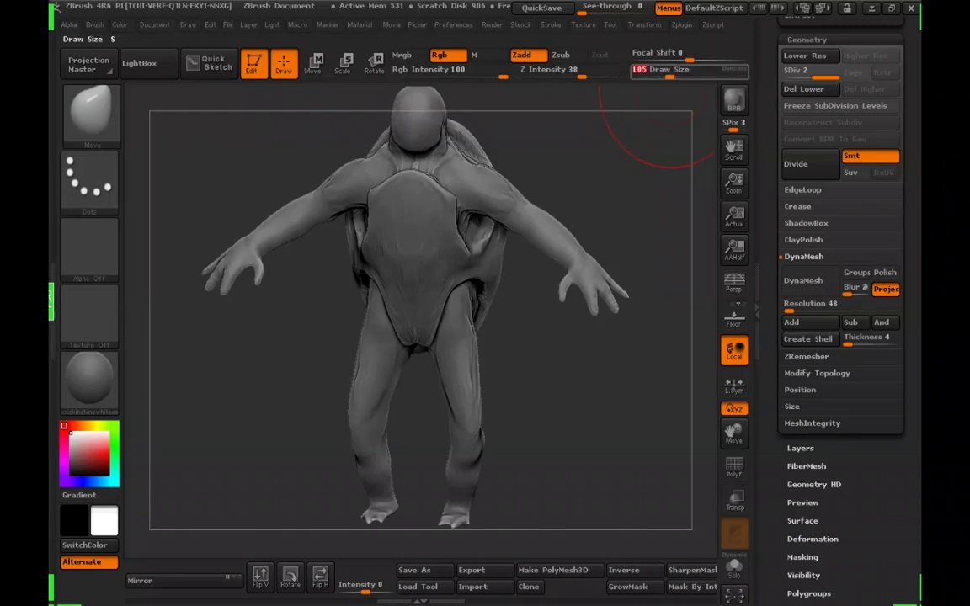
pyautogui.click(672, 75)
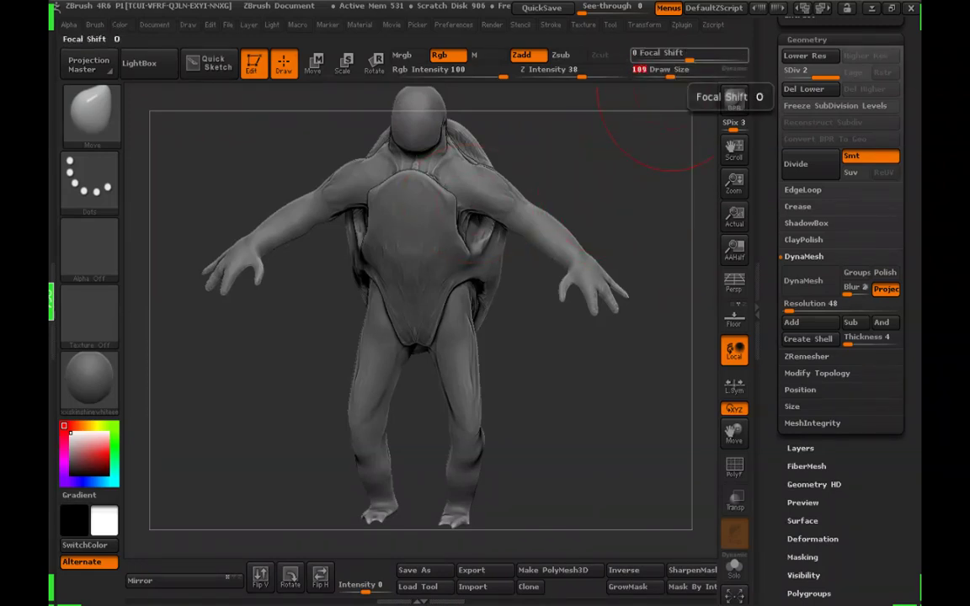
pyautogui.moveTo(673, 69); pyautogui.dragTo(669, 69)
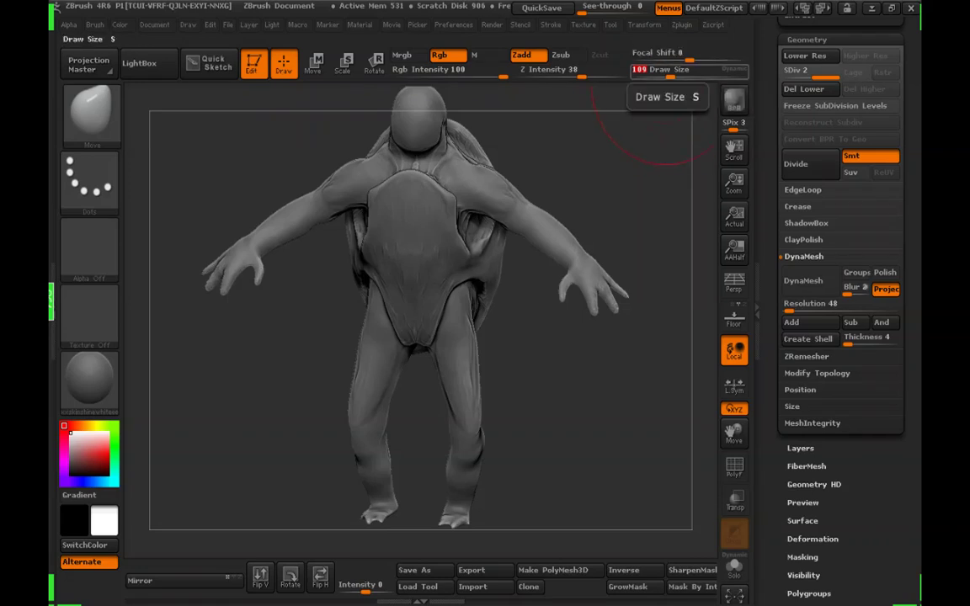
pyautogui.moveTo(570, 403)
pyautogui.mouseDown()
pyautogui.moveTo(579, 379)
pyautogui.moveTo(616, 357)
pyautogui.moveTo(576, 352)
pyautogui.mouseUp()
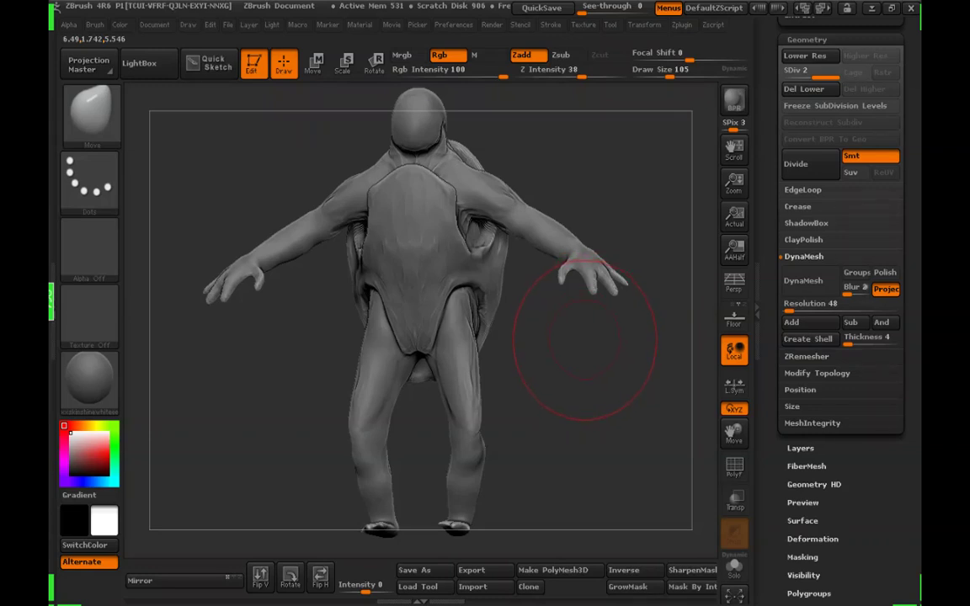
pyautogui.moveTo(584, 384)
pyautogui.mouseDown()
pyautogui.moveTo(536, 409)
pyautogui.moveTo(546, 422)
pyautogui.moveTo(643, 412)
pyautogui.moveTo(608, 411)
pyautogui.moveTo(566, 433)
pyautogui.moveTo(574, 377)
pyautogui.moveTo(620, 364)
pyautogui.moveTo(509, 374)
pyautogui.moveTo(574, 396)
pyautogui.moveTo(670, 400)
pyautogui.moveTo(548, 402)
pyautogui.moveTo(644, 403)
pyautogui.mouseUp()
# Refine the shoulders and the sides of the torso with the Move brush at draw sizes 45 and 59
pyautogui.moveTo(670, 76); pyautogui.dragTo(662, 77)
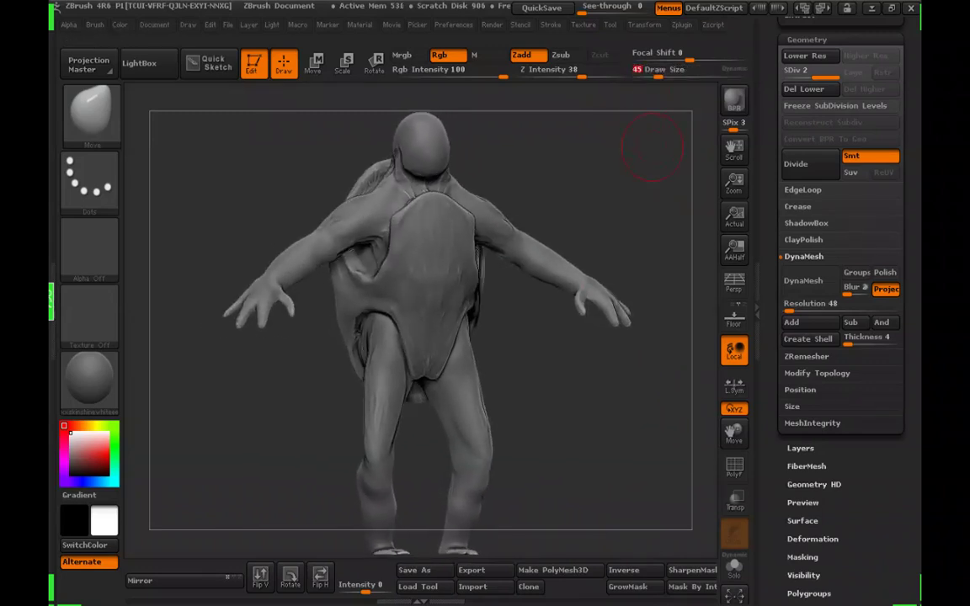
pyautogui.moveTo(653, 148); pyautogui.dragTo(627, 151)
pyautogui.moveTo(663, 76); pyautogui.dragTo(662, 77)
pyautogui.moveTo(602, 324); pyautogui.dragTo(513, 338)
pyautogui.moveTo(661, 77); pyautogui.dragTo(663, 77)
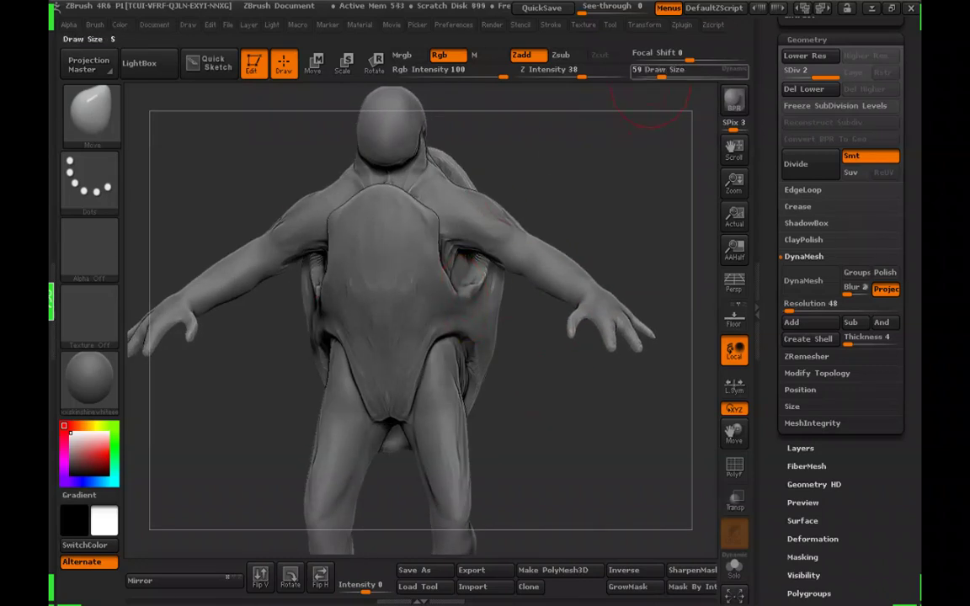
# Reshape the hollow under the arm, beside the chest plate, with the Move brush at draw sizes 72 and 53
pyautogui.moveTo(619, 149); pyautogui.dragTo(595, 152)
pyautogui.moveTo(663, 77); pyautogui.dragTo(664, 76)
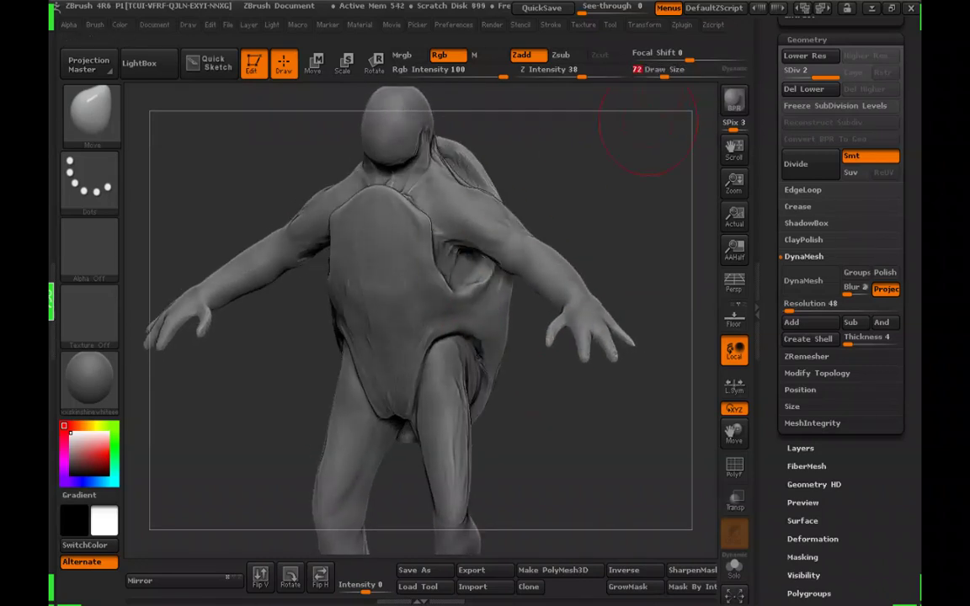
pyautogui.moveTo(645, 131)
pyautogui.mouseDown()
pyautogui.moveTo(608, 141)
pyautogui.moveTo(601, 171)
pyautogui.mouseUp()
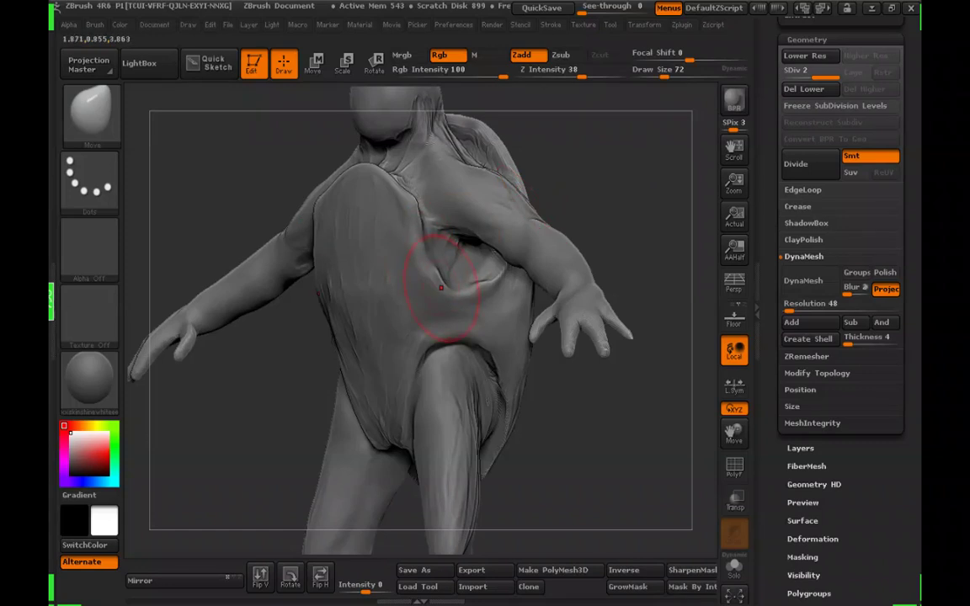
pyautogui.moveTo(664, 77); pyautogui.dragTo(660, 76)
pyautogui.keyDown('alt'); pyautogui.moveTo(613, 172); pyautogui.dragTo(602, 143); pyautogui.keyUp('alt')
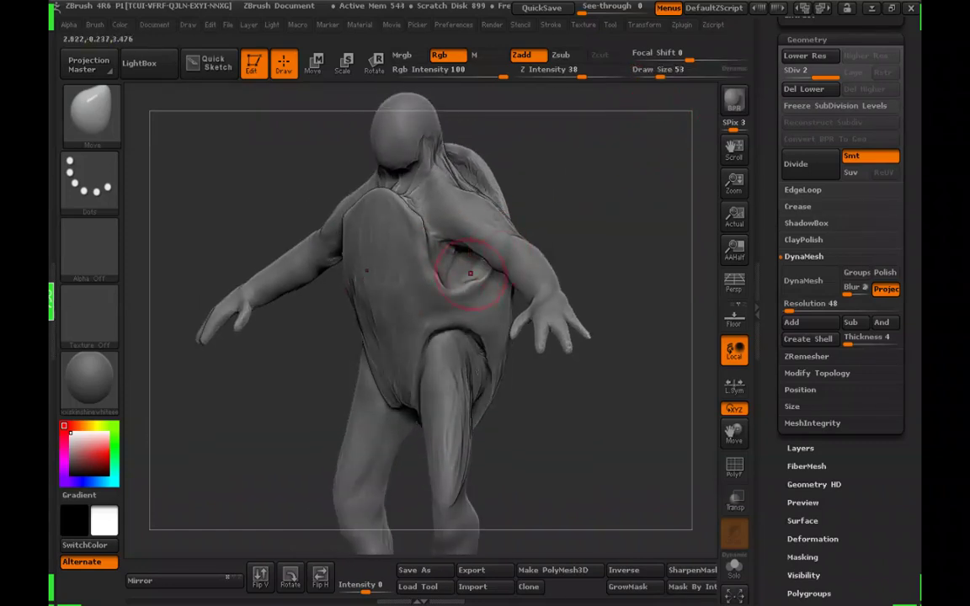
pyautogui.keyDown('alt'); pyautogui.moveTo(589, 198); pyautogui.dragTo(597, 225); pyautogui.keyUp('alt')
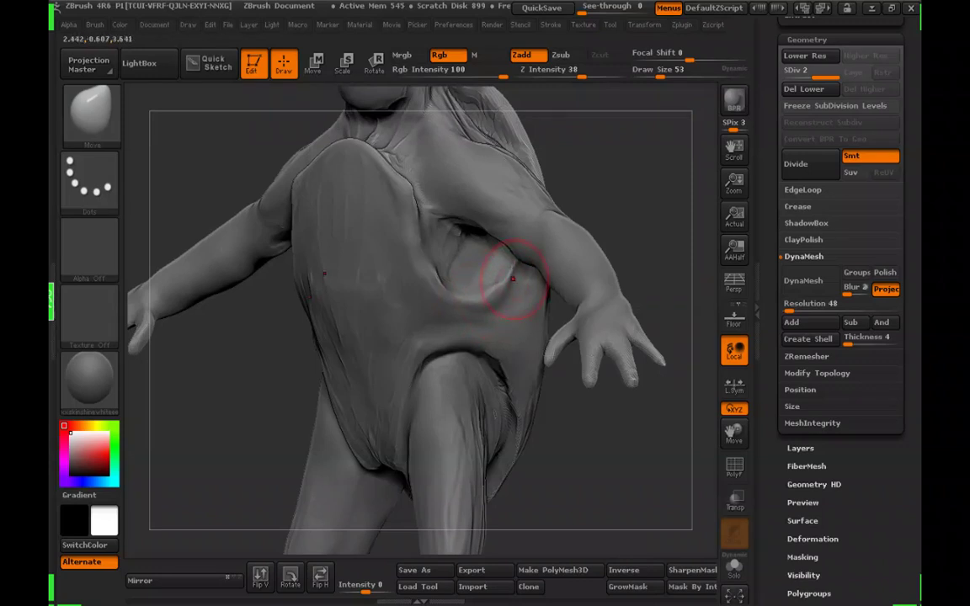
# Adjust the shell's front edge behind the shoulder with the Move brush at draw sizes 72 and 68
pyautogui.moveTo(683, 204); pyautogui.dragTo(659, 118)
pyautogui.press(']')
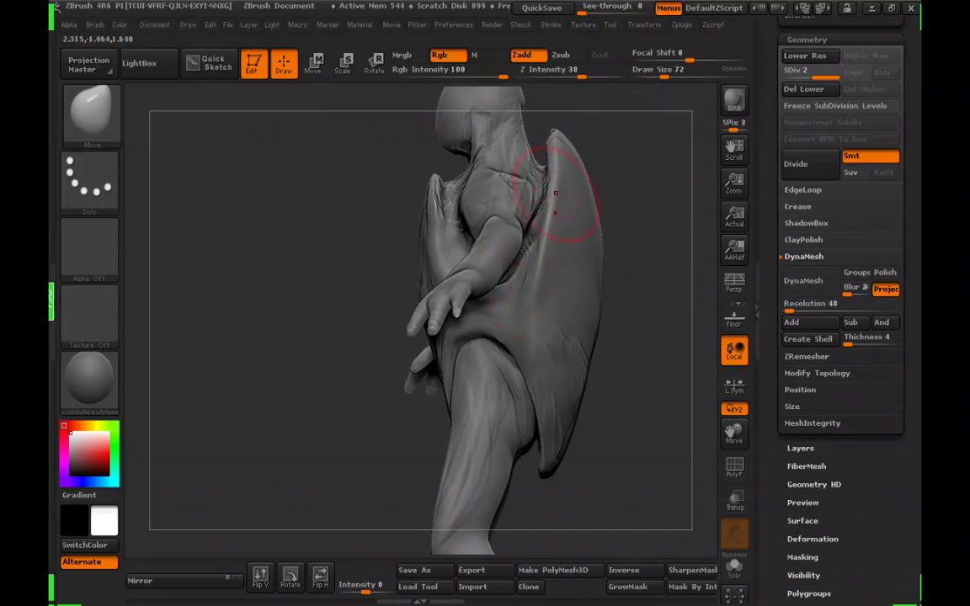
pyautogui.click(663, 72)
pyautogui.moveTo(659, 126); pyautogui.dragTo(596, 200)
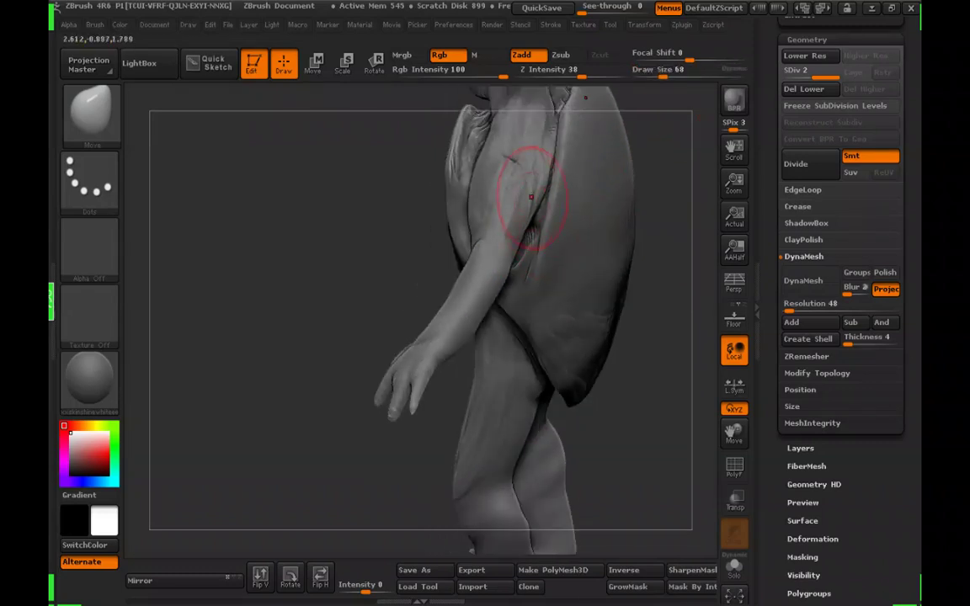
# Reshape the crease between the upper arm and the shell with the Move brush
pyautogui.moveTo(383, 198)
pyautogui.mouseDown()
pyautogui.moveTo(388, 220)
pyautogui.moveTo(349, 265)
pyautogui.moveTo(383, 240)
pyautogui.moveTo(370, 189)
pyautogui.mouseUp()
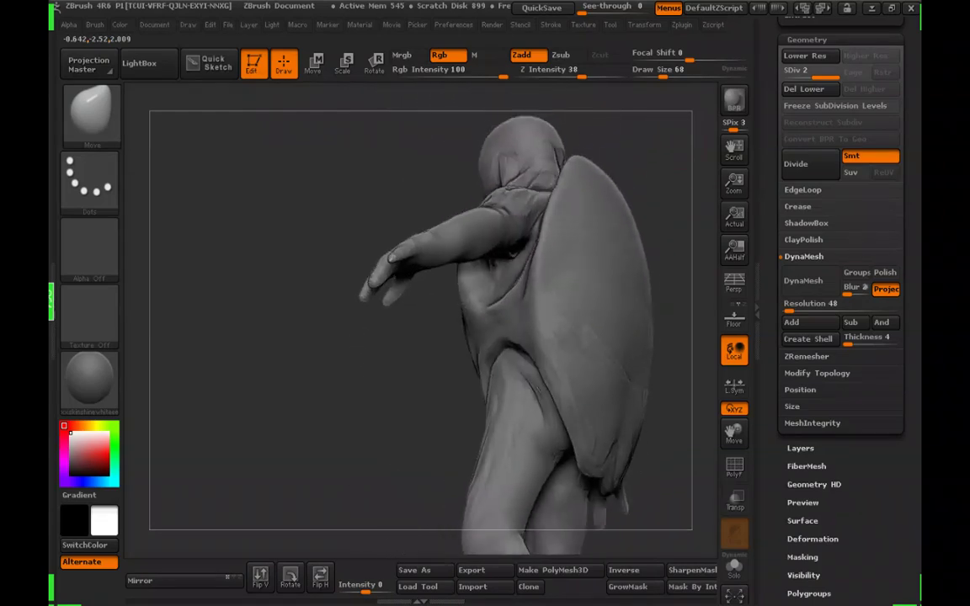
pyautogui.moveTo(340, 282); pyautogui.dragTo(375, 225)
pyautogui.keyDown('alt'); pyautogui.moveTo(406, 174); pyautogui.dragTo(337, 270); pyautogui.keyUp('alt')
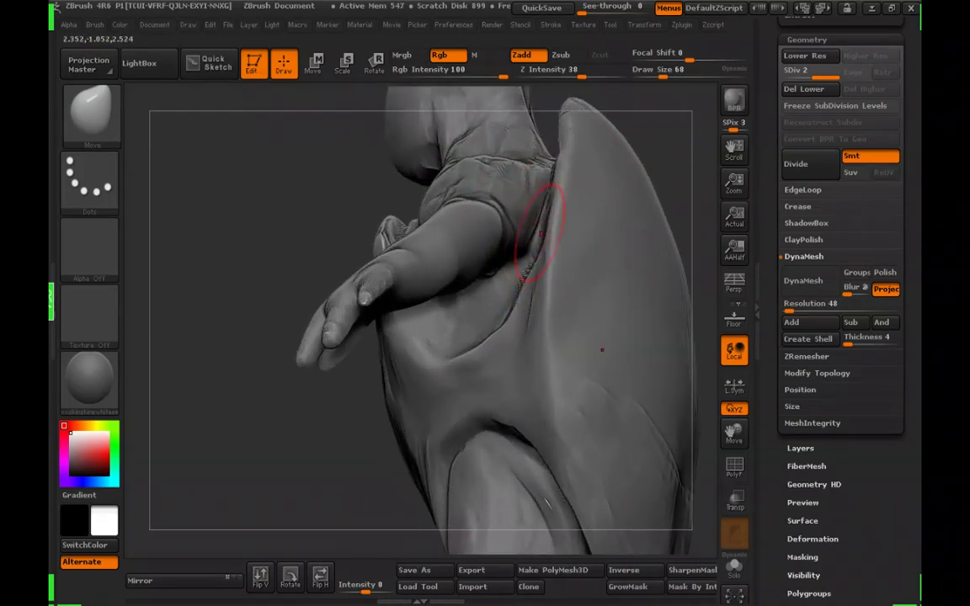
pyautogui.moveTo(590, 148); pyautogui.dragTo(658, 185)
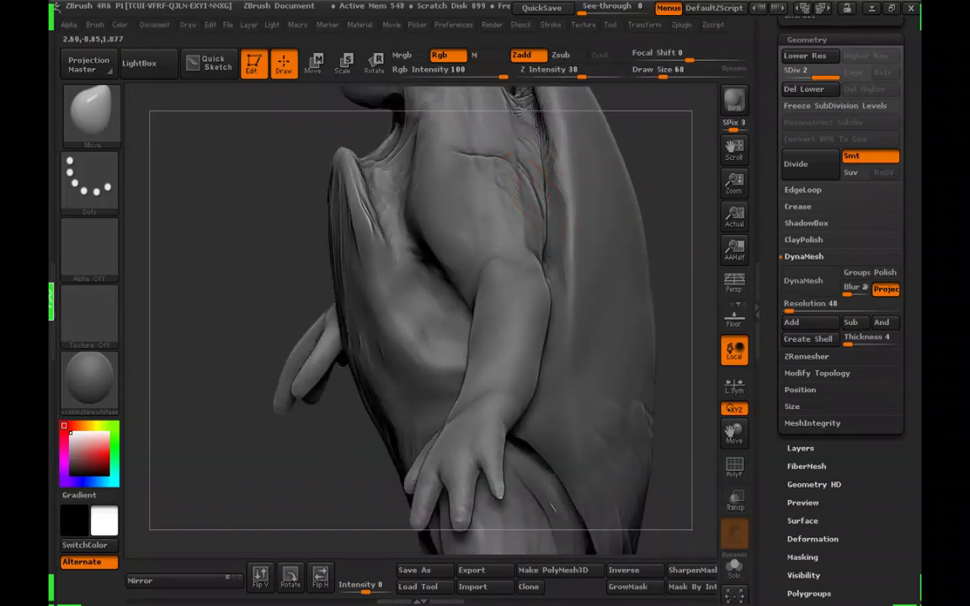
# Refine and smooth the back of the shoulder and the adjoining shell rim at draw sizes 42 and 37
pyautogui.press('shift')
pyautogui.click(657, 74)
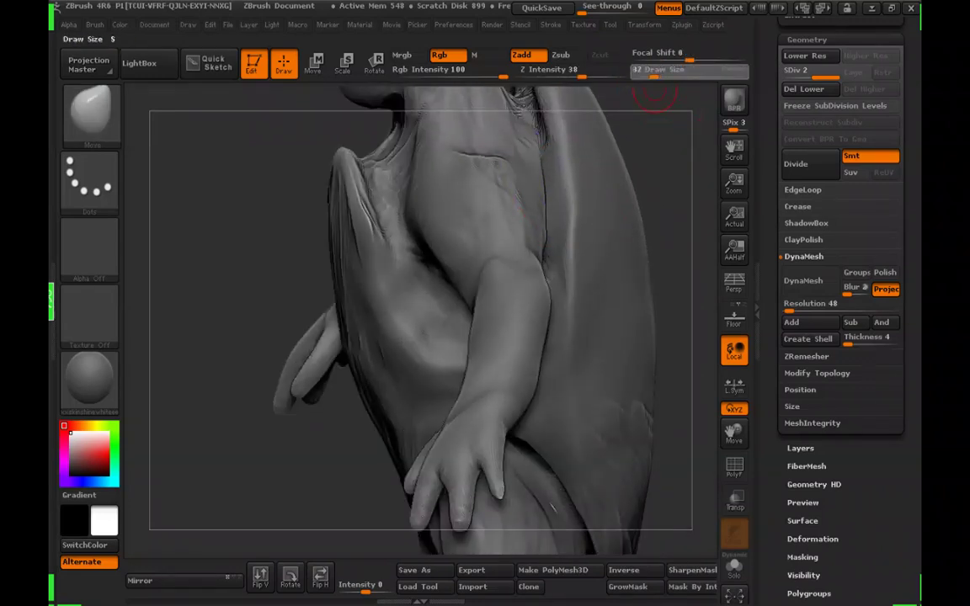
pyautogui.moveTo(661, 135)
pyautogui.mouseDown()
pyautogui.moveTo(628, 147)
pyautogui.moveTo(665, 160)
pyautogui.mouseUp()
pyautogui.click(657, 74)
pyautogui.press('shift')
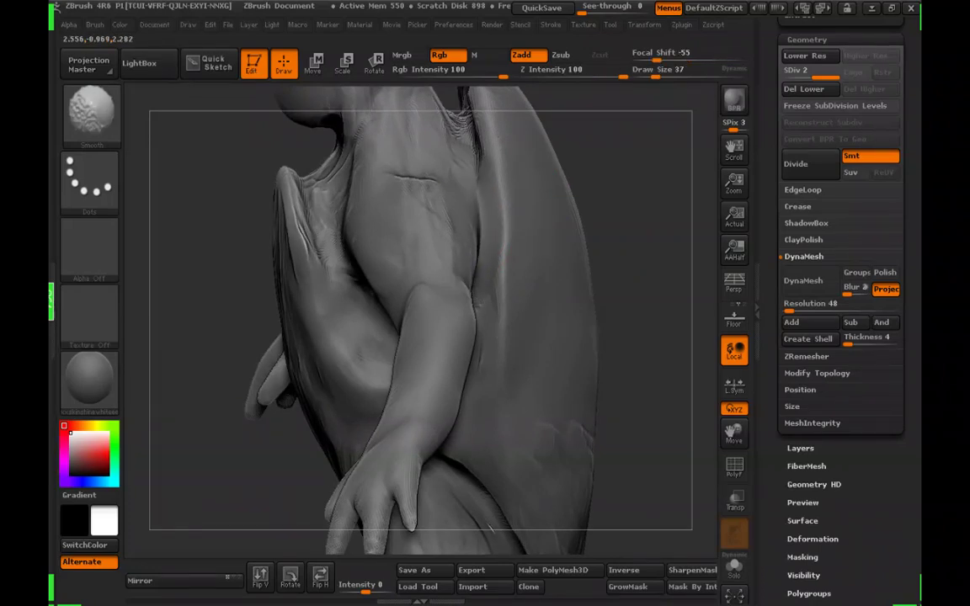
pyautogui.moveTo(587, 160)
pyautogui.mouseDown()
pyautogui.moveTo(674, 211)
pyautogui.moveTo(633, 208)
pyautogui.moveTo(648, 190)
pyautogui.moveTo(607, 202)
pyautogui.moveTo(674, 226)
pyautogui.moveTo(665, 223)
pyautogui.moveTo(671, 195)
pyautogui.moveTo(644, 147)
pyautogui.mouseUp()
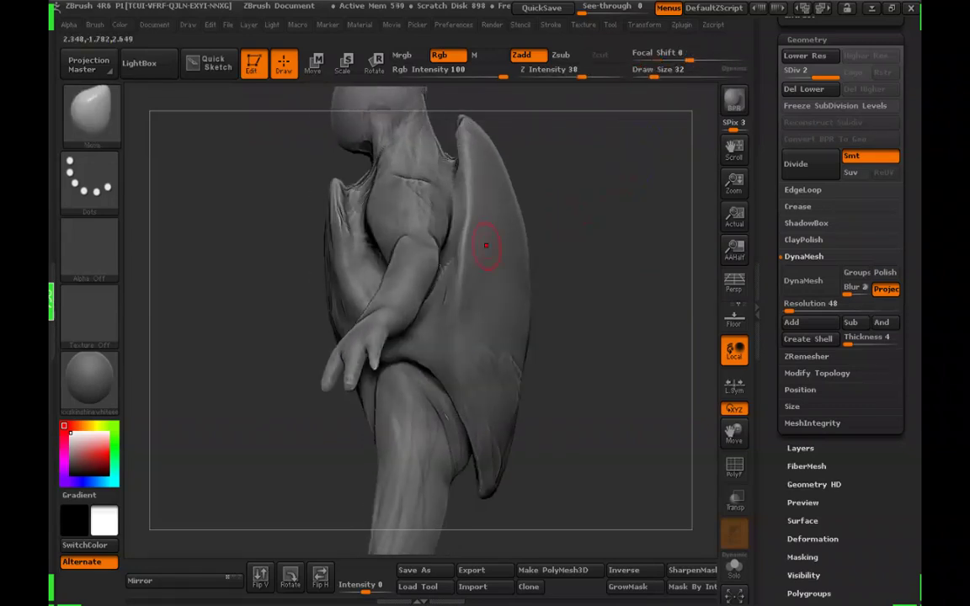
# Adjust the side rim of the back shell below the arm with the Move brush at draw size 53
pyautogui.press('ctrl')
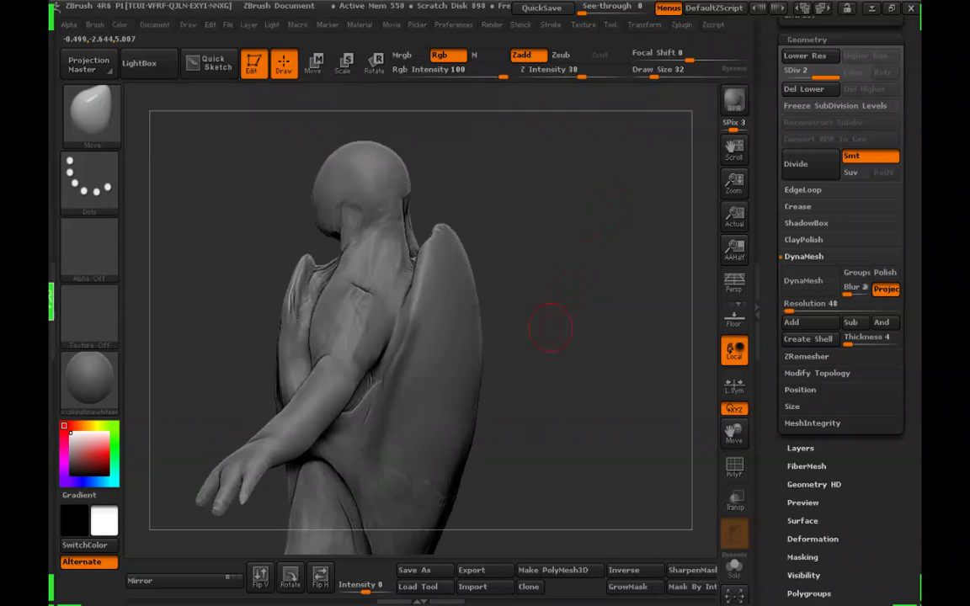
pyautogui.moveTo(552, 325); pyautogui.dragTo(551, 346)
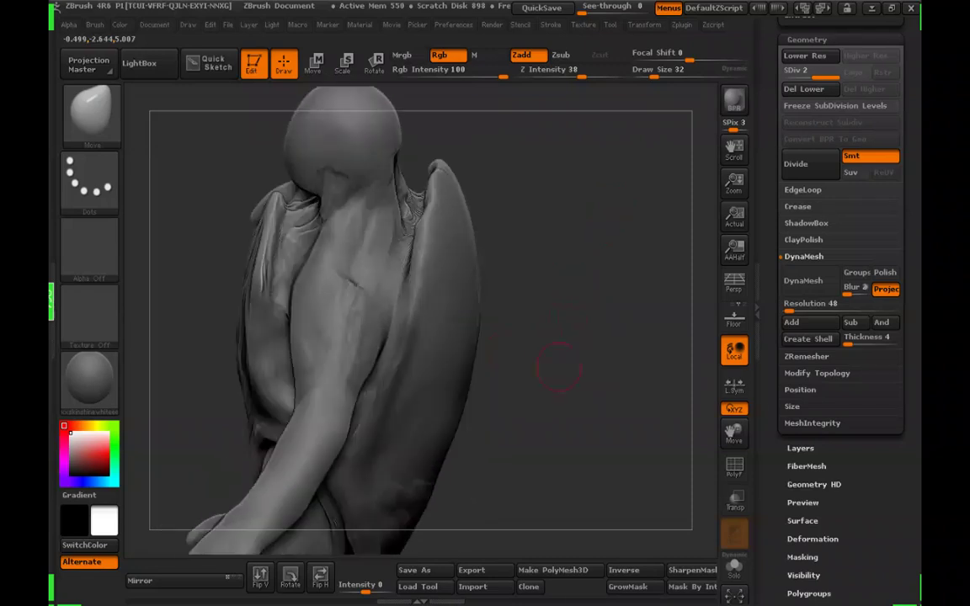
pyautogui.press('ctrl')
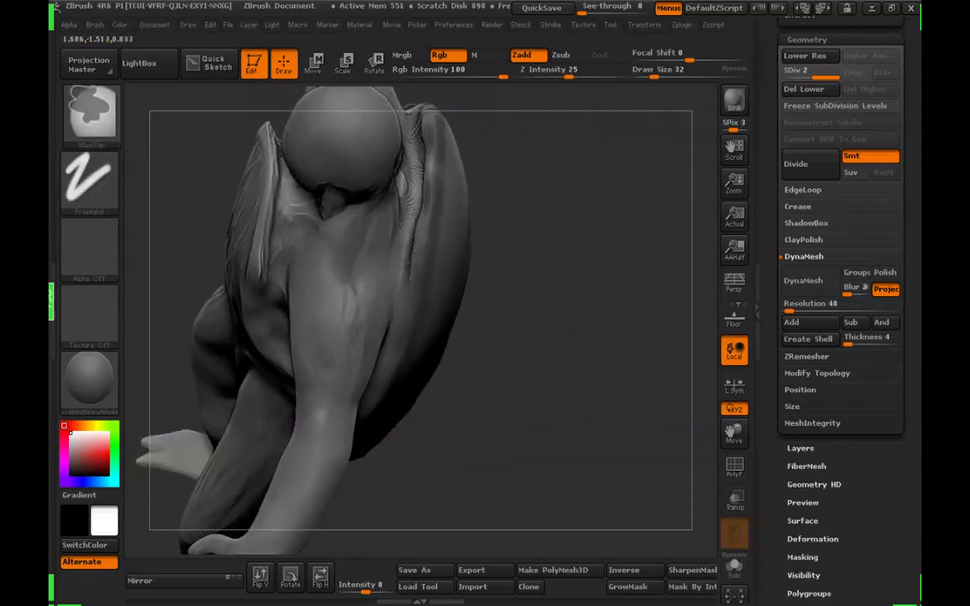
pyautogui.moveTo(505, 395)
pyautogui.mouseDown()
pyautogui.moveTo(539, 362)
pyautogui.moveTo(480, 168)
pyautogui.mouseUp()
pyautogui.moveTo(514, 389); pyautogui.dragTo(561, 306)
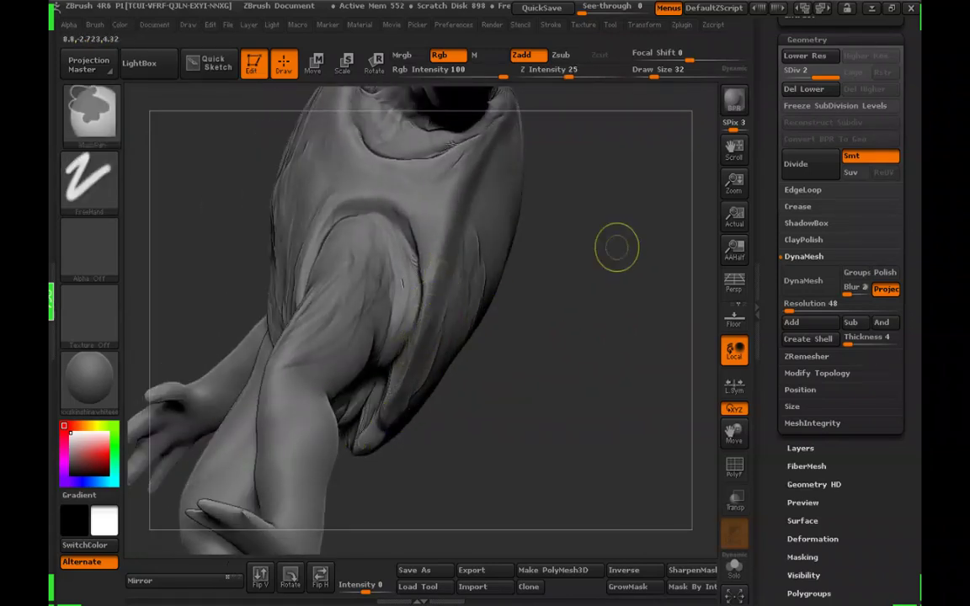
pyautogui.moveTo(617, 244); pyautogui.dragTo(396, 385)
pyautogui.moveTo(655, 74); pyautogui.dragTo(660, 74)
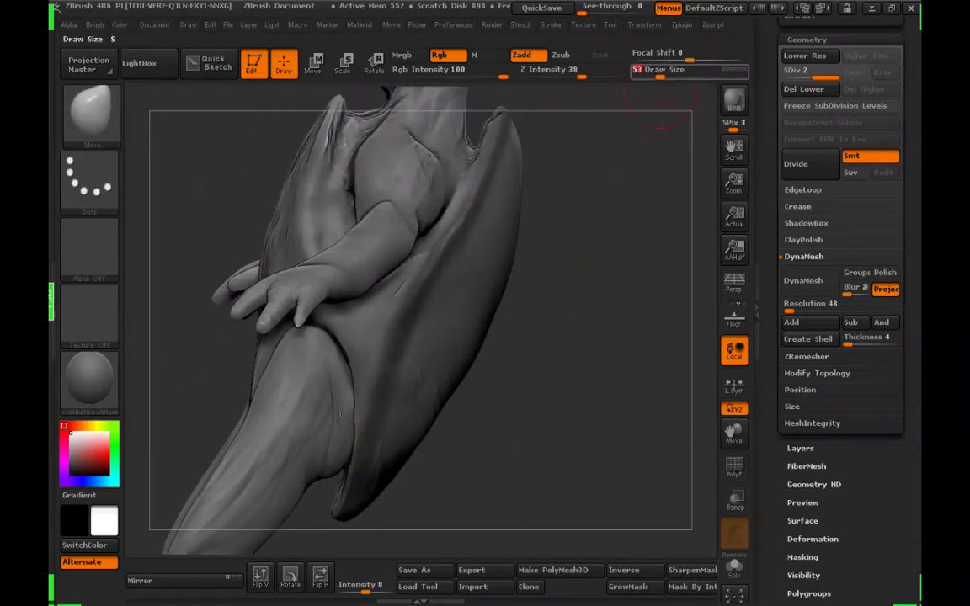
pyautogui.moveTo(628, 181)
pyautogui.mouseDown()
pyautogui.moveTo(535, 193)
pyautogui.moveTo(416, 347)
pyautogui.mouseUp()
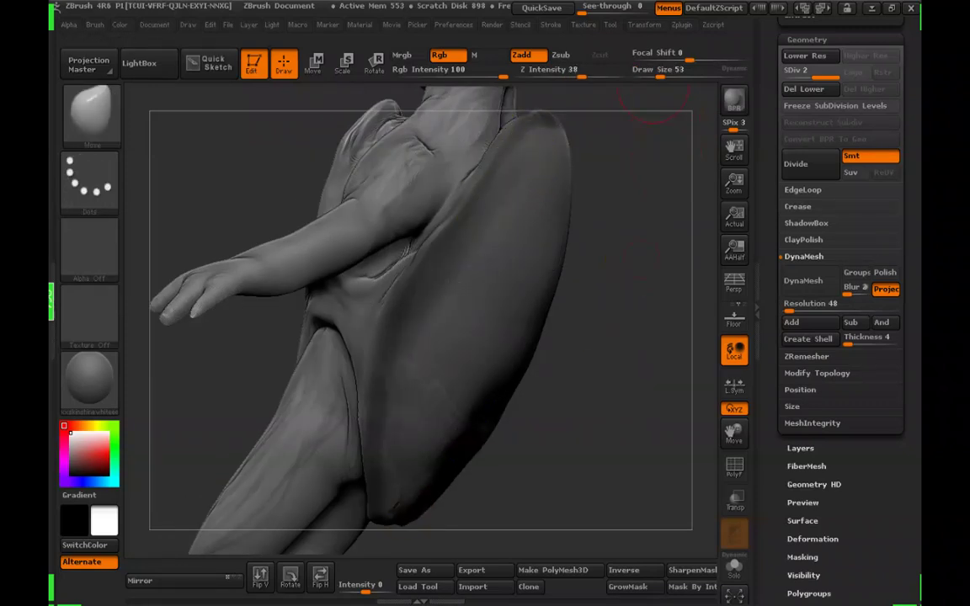
# Refine the shell's front edge beside the armpit and hip at draw size 70
pyautogui.moveTo(660, 75); pyautogui.dragTo(672, 74)
pyautogui.moveTo(623, 181)
pyautogui.keyDown('alt'); pyautogui.mouseDown()
pyautogui.moveTo(619, 215)
pyautogui.moveTo(630, 211)
pyautogui.mouseUp(); pyautogui.keyUp('alt')
pyautogui.moveTo(672, 74); pyautogui.dragTo(664, 74)
pyautogui.moveTo(627, 168); pyautogui.dragTo(581, 189)
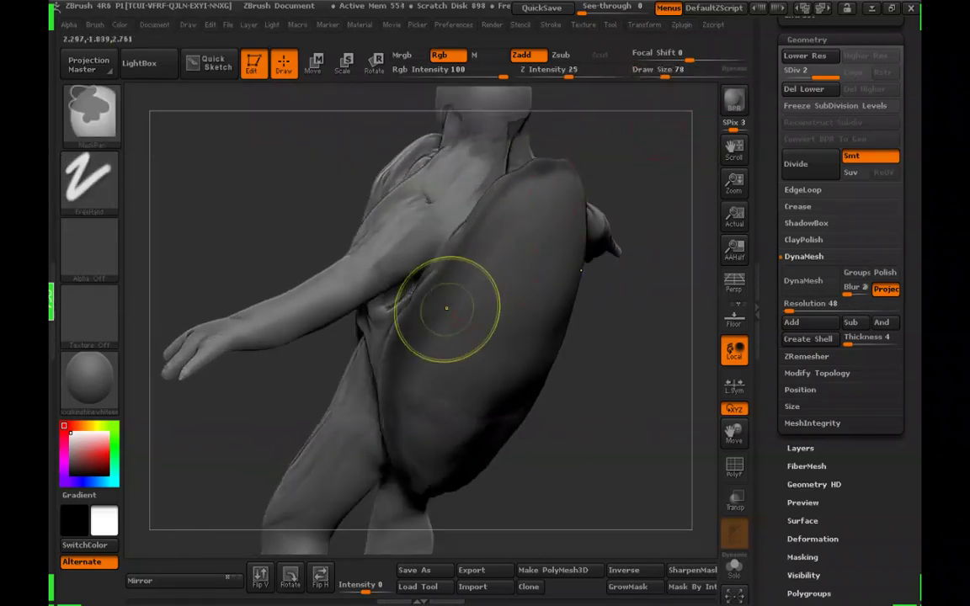
pyautogui.moveTo(510, 271)
pyautogui.keyDown('ctrl'); pyautogui.mouseDown()
pyautogui.moveTo(575, 216)
pyautogui.moveTo(509, 241)
pyautogui.moveTo(446, 430)
pyautogui.moveTo(505, 337)
pyautogui.mouseUp(); pyautogui.keyUp('ctrl')
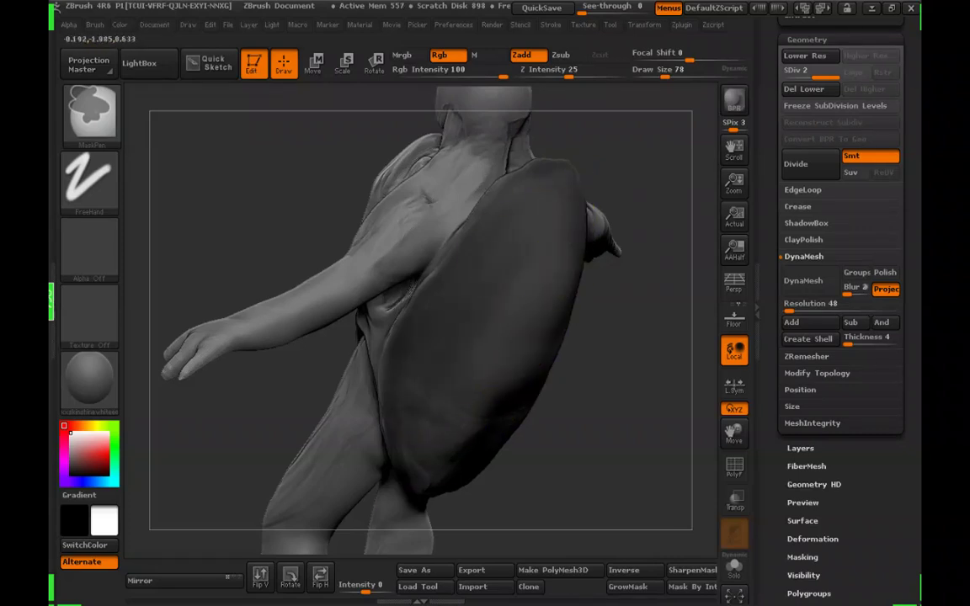
pyautogui.moveTo(650, 126); pyautogui.dragTo(623, 135)
# Touch up the shell's side at draw size 50, and smooth its surface with a smaller brush
pyautogui.moveTo(665, 74); pyautogui.dragTo(660, 74)
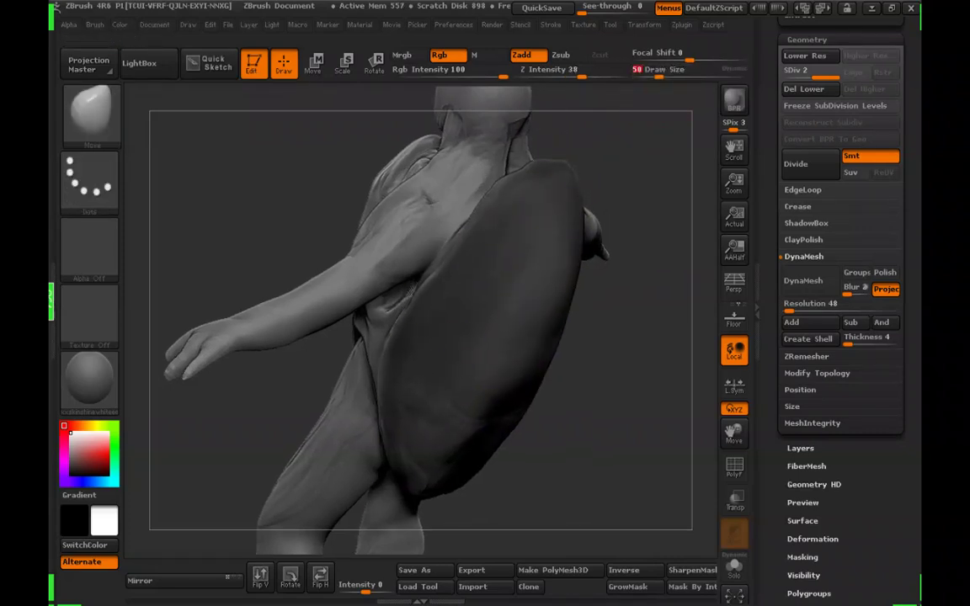
pyautogui.moveTo(628, 152); pyautogui.dragTo(653, 147)
pyautogui.keyDown('alt'); pyautogui.moveTo(652, 148); pyautogui.dragTo(640, 160); pyautogui.keyUp('alt')
pyautogui.moveTo(660, 74); pyautogui.dragTo(656, 92)
pyautogui.moveTo(520, 224)
pyautogui.keyDown('shift'); pyautogui.mouseDown()
pyautogui.moveTo(455, 311)
pyautogui.moveTo(469, 353)
pyautogui.mouseUp(); pyautogui.keyUp('shift')
pyautogui.moveTo(596, 305)
pyautogui.mouseDown()
pyautogui.moveTo(655, 280)
pyautogui.moveTo(579, 278)
pyautogui.mouseUp()
# Round out the shell's upper side outline from behind with the Move brush at draw sizes 155 and 186
pyautogui.moveTo(655, 76); pyautogui.dragTo(676, 76)
pyautogui.moveTo(648, 160); pyautogui.dragTo(619, 169)
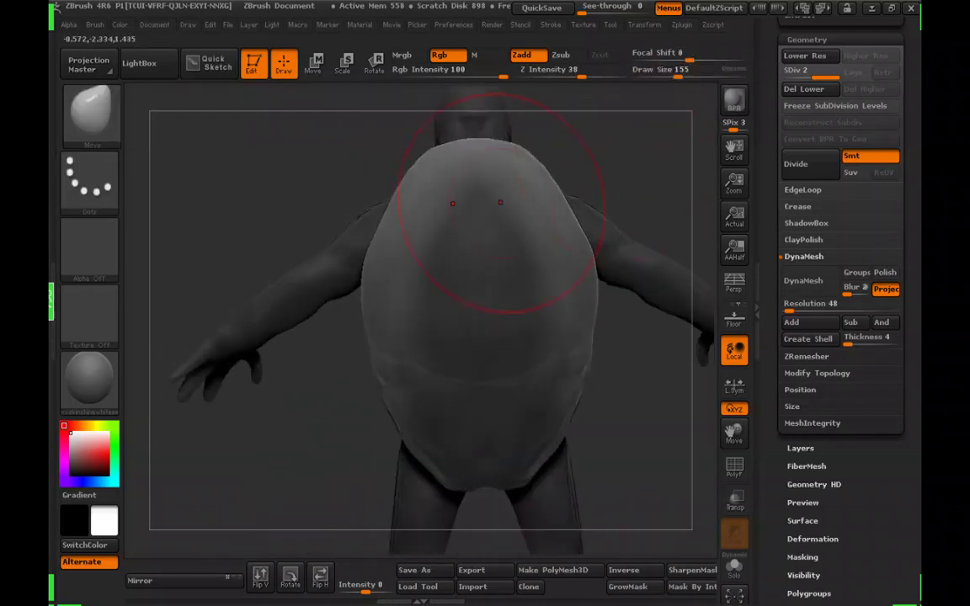
pyautogui.moveTo(676, 76); pyautogui.dragTo(681, 76)
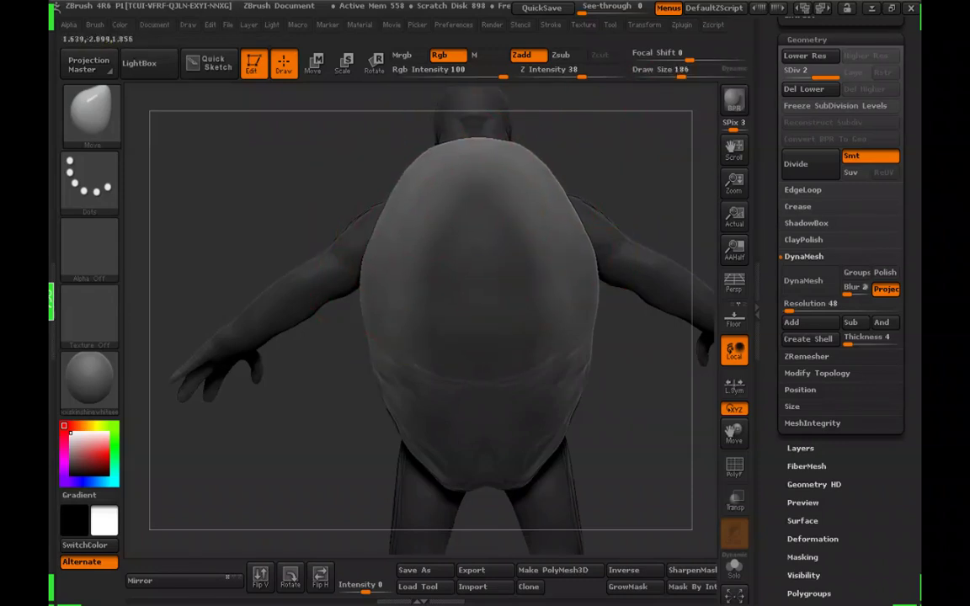
pyautogui.moveTo(636, 177); pyautogui.dragTo(650, 177)
pyautogui.moveTo(552, 212); pyautogui.dragTo(562, 210)
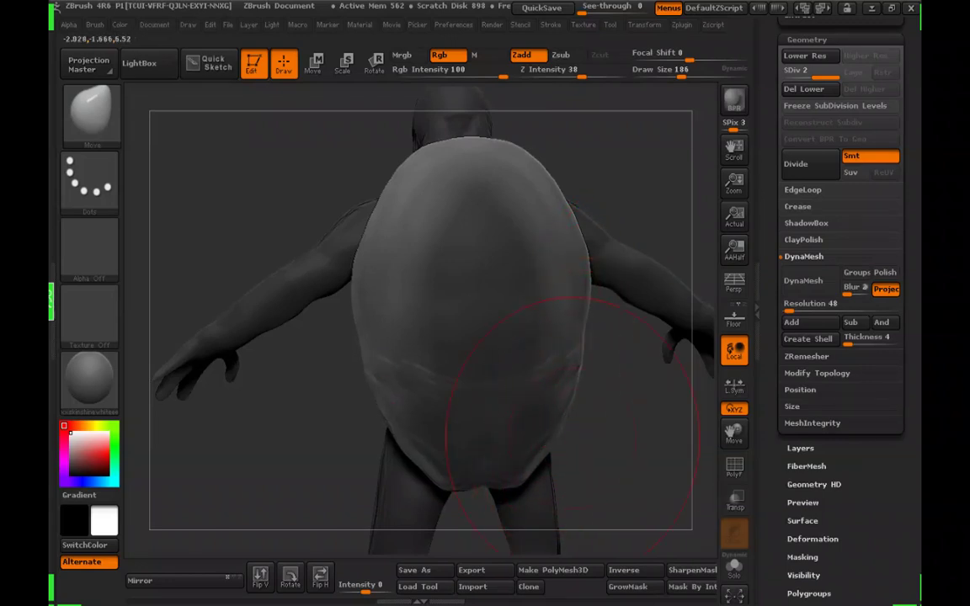
pyautogui.moveTo(637, 427)
pyautogui.mouseDown()
pyautogui.moveTo(681, 426)
pyautogui.moveTo(593, 428)
pyautogui.mouseUp()
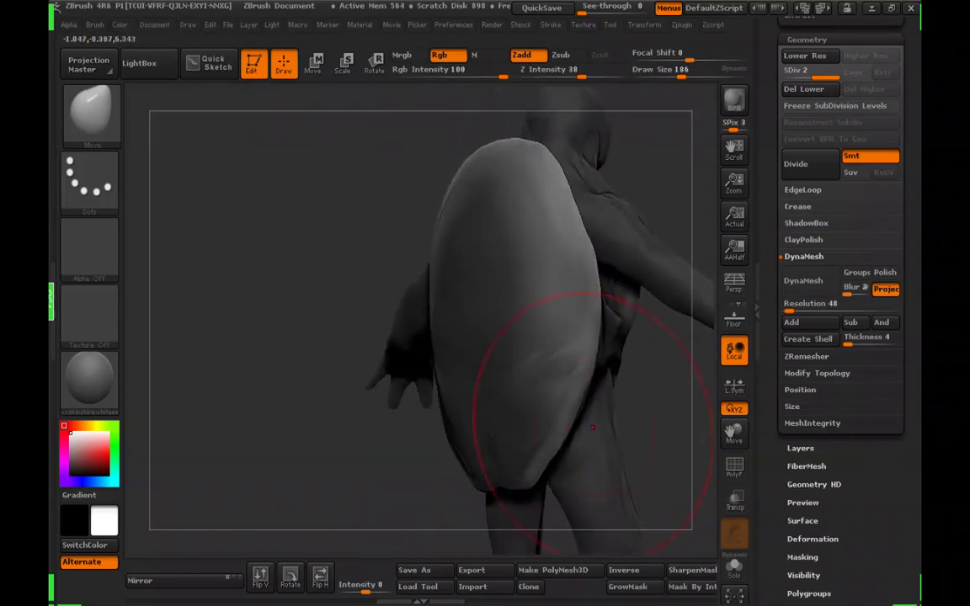
pyautogui.moveTo(591, 389); pyautogui.dragTo(665, 386)
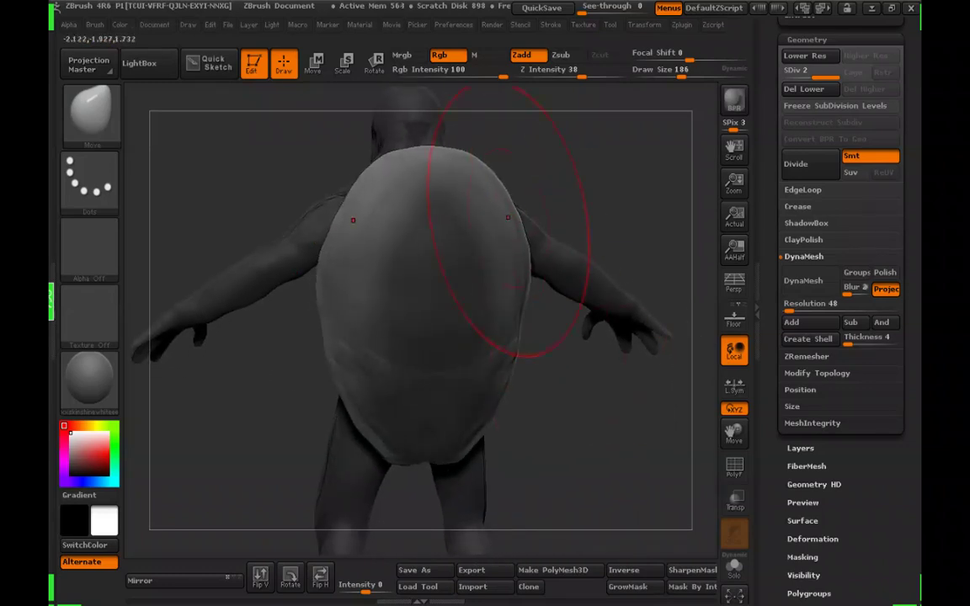
pyautogui.moveTo(590, 389); pyautogui.dragTo(583, 377)
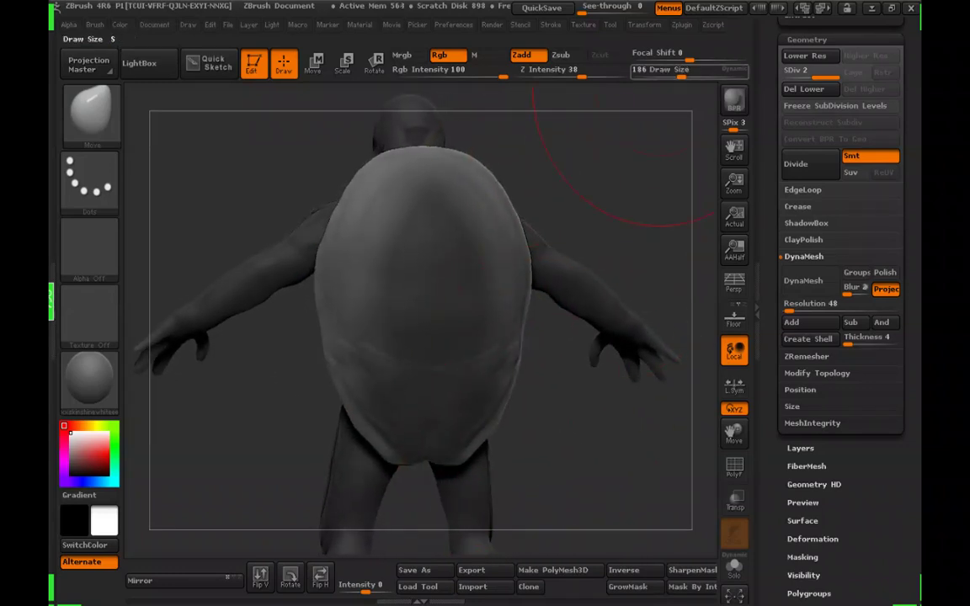
# Widen the shell's sides outward in back view, finishing with the Move brush at draw size 140
pyautogui.moveTo(682, 75); pyautogui.dragTo(673, 75)
pyautogui.moveTo(600, 370); pyautogui.dragTo(581, 367)
pyautogui.moveTo(531, 336)
pyautogui.mouseDown()
pyautogui.moveTo(458, 329)
pyautogui.moveTo(501, 343)
pyautogui.moveTo(547, 337)
pyautogui.mouseUp()
pyautogui.moveTo(673, 75); pyautogui.dragTo(675, 75)
pyautogui.moveTo(527, 253); pyautogui.dragTo(539, 252)
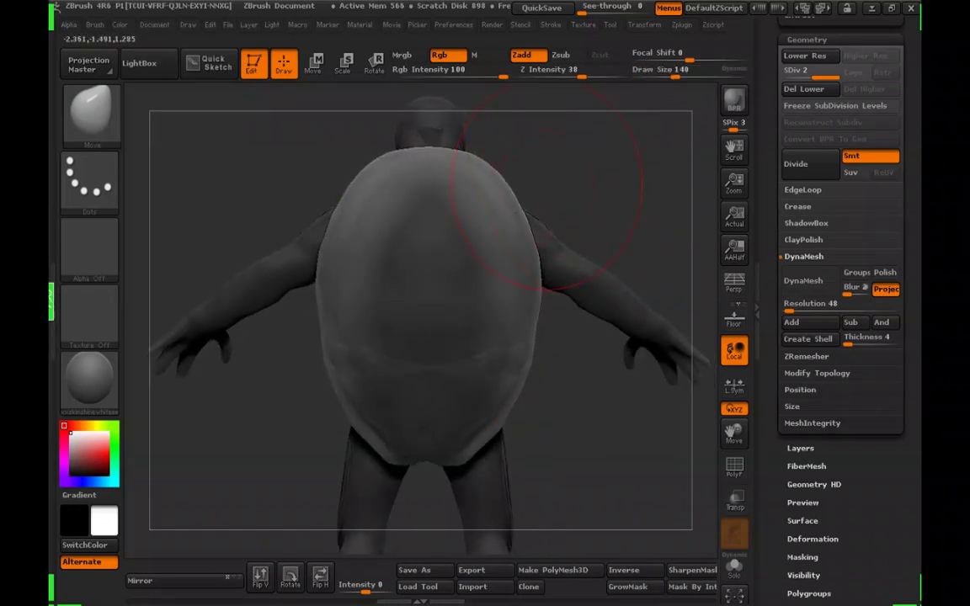
# Refine the shell's top edge and upper side outline with the Move brush at draw sizes 89 and 101
pyautogui.moveTo(547, 187); pyautogui.dragTo(444, 162)
pyautogui.click(667, 75)
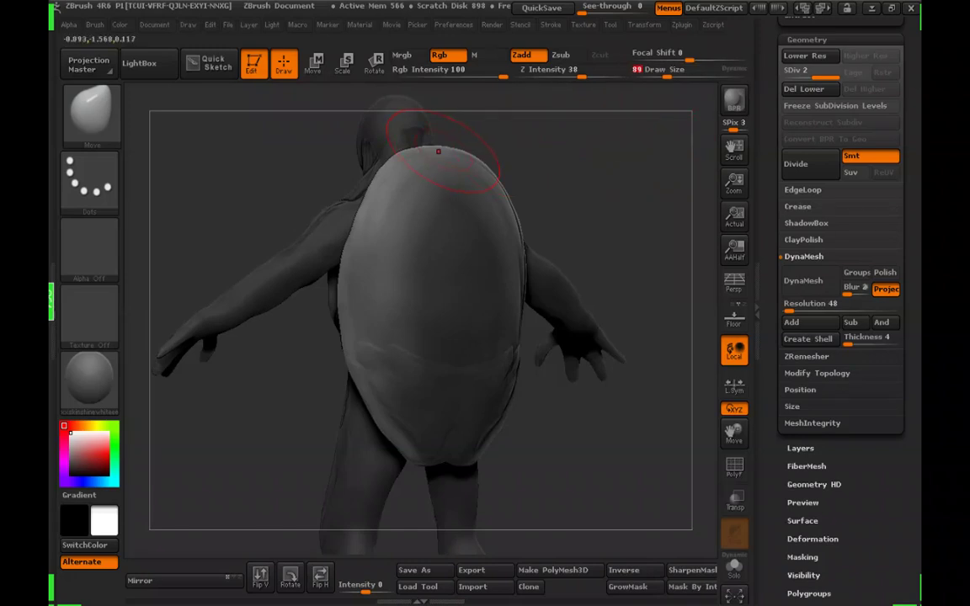
pyautogui.moveTo(539, 143)
pyautogui.mouseDown()
pyautogui.moveTo(653, 148)
pyautogui.moveTo(539, 151)
pyautogui.moveTo(534, 225)
pyautogui.mouseUp()
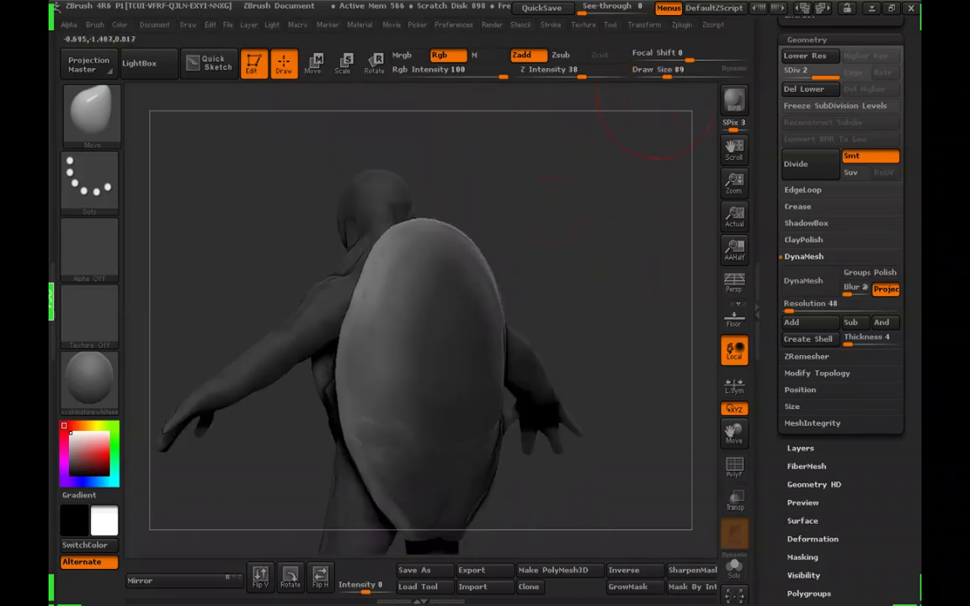
pyautogui.moveTo(667, 75); pyautogui.dragTo(670, 75)
pyautogui.moveTo(624, 152); pyautogui.dragTo(568, 153)
pyautogui.click(670, 74)
pyautogui.moveTo(630, 155); pyautogui.dragTo(597, 162)
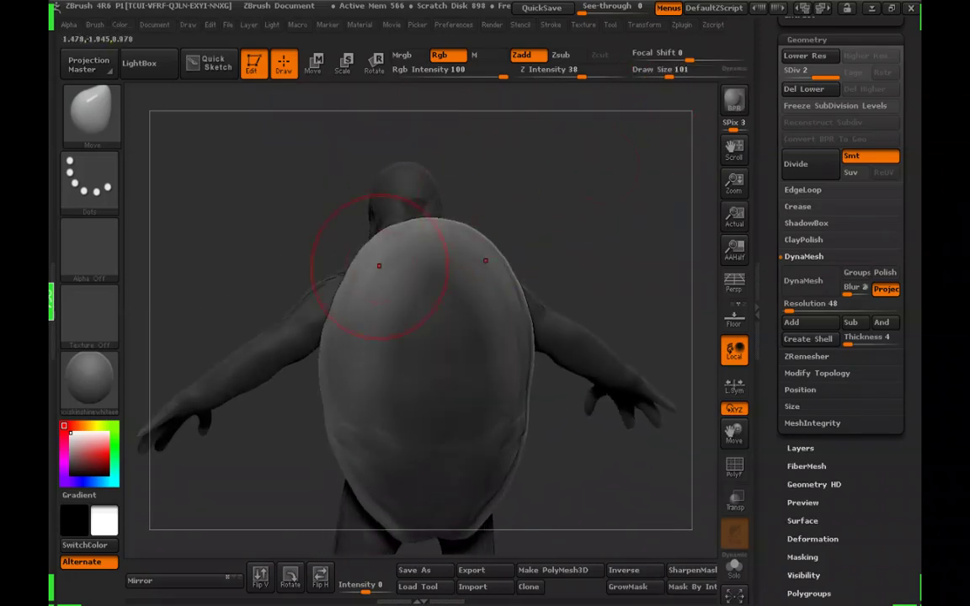
pyautogui.moveTo(547, 244); pyautogui.dragTo(696, 255)
pyautogui.moveTo(619, 261); pyautogui.dragTo(438, 225)
pyautogui.moveTo(489, 202); pyautogui.dragTo(517, 198)
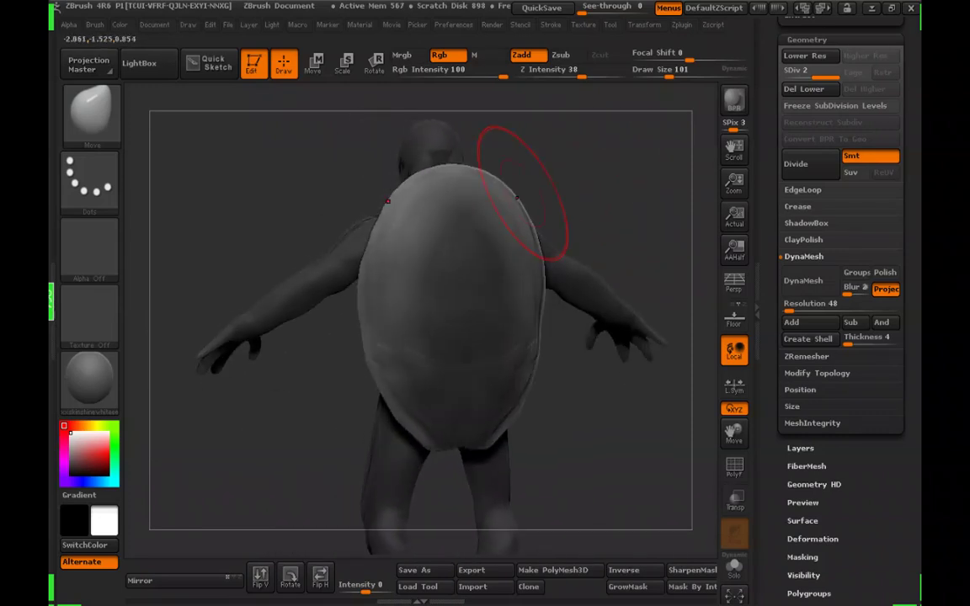
# Reshape the shell's upper side edges with the Move brush, enlarging the draw size to 131
pyautogui.moveTo(630, 150)
pyautogui.mouseDown()
pyautogui.moveTo(509, 169)
pyautogui.moveTo(488, 181)
pyautogui.mouseUp()
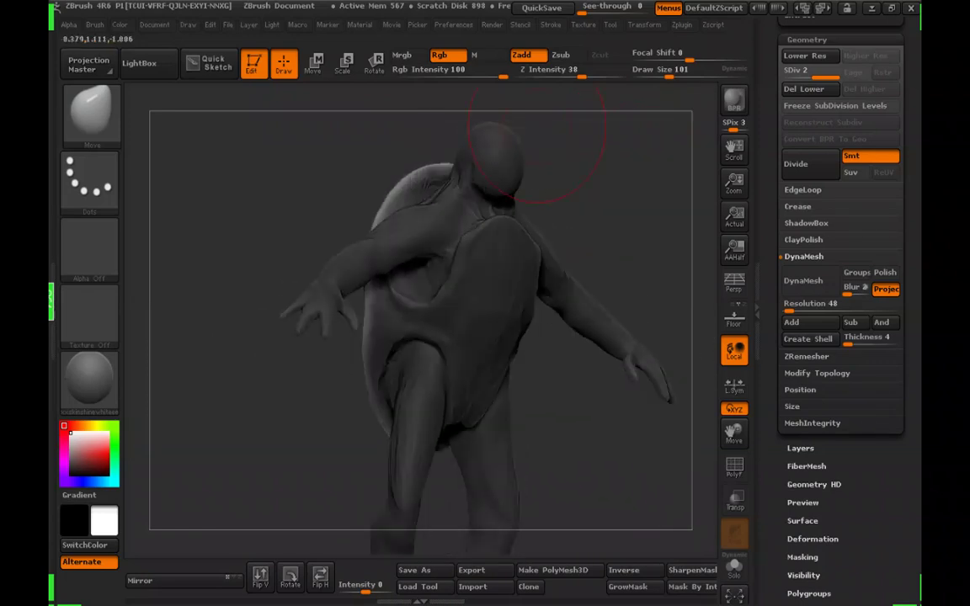
pyautogui.moveTo(532, 136)
pyautogui.mouseDown()
pyautogui.moveTo(489, 143)
pyautogui.moveTo(606, 195)
pyautogui.moveTo(649, 143)
pyautogui.moveTo(590, 160)
pyautogui.moveTo(640, 135)
pyautogui.mouseUp()
pyautogui.moveTo(669, 74); pyautogui.dragTo(675, 74)
pyautogui.moveTo(644, 126); pyautogui.dragTo(497, 189)
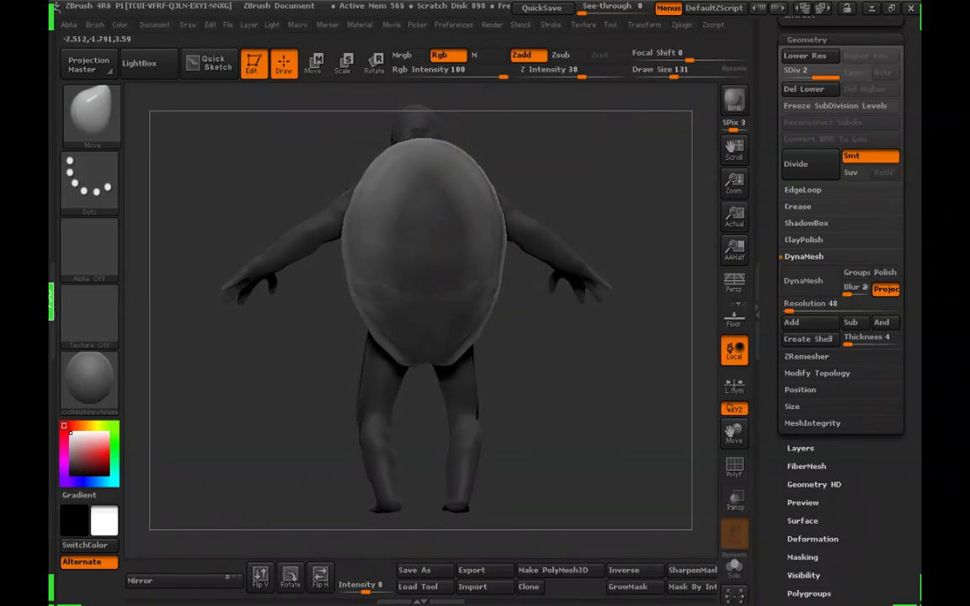
# Refine the shell's outline along its sides in back view with the Move brush, using draw sizes between 56 and 101
pyautogui.keyDown('alt'); pyautogui.moveTo(589, 143); pyautogui.dragTo(619, 181); pyautogui.keyUp('alt')
pyautogui.click(661, 74)
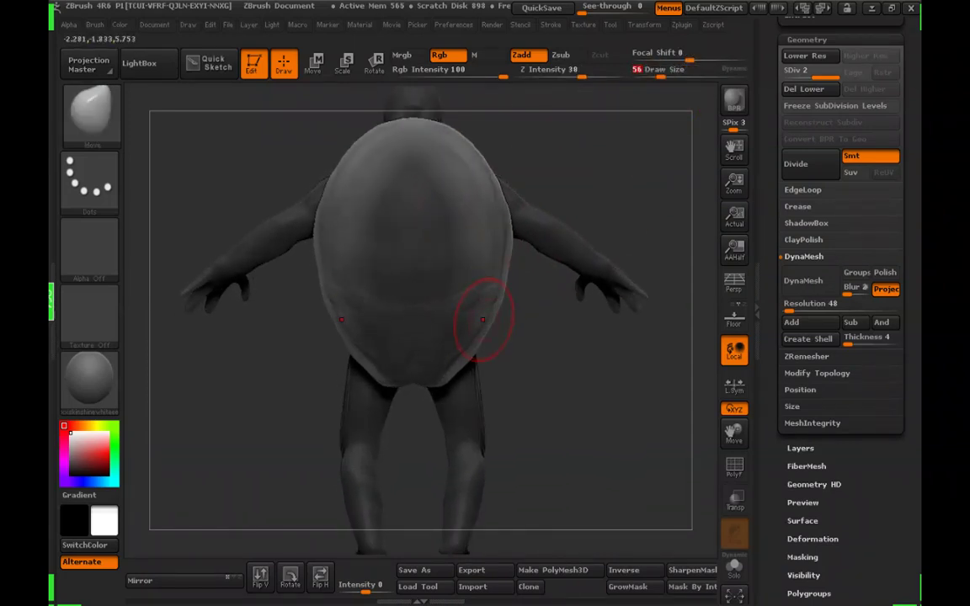
pyautogui.press(']')
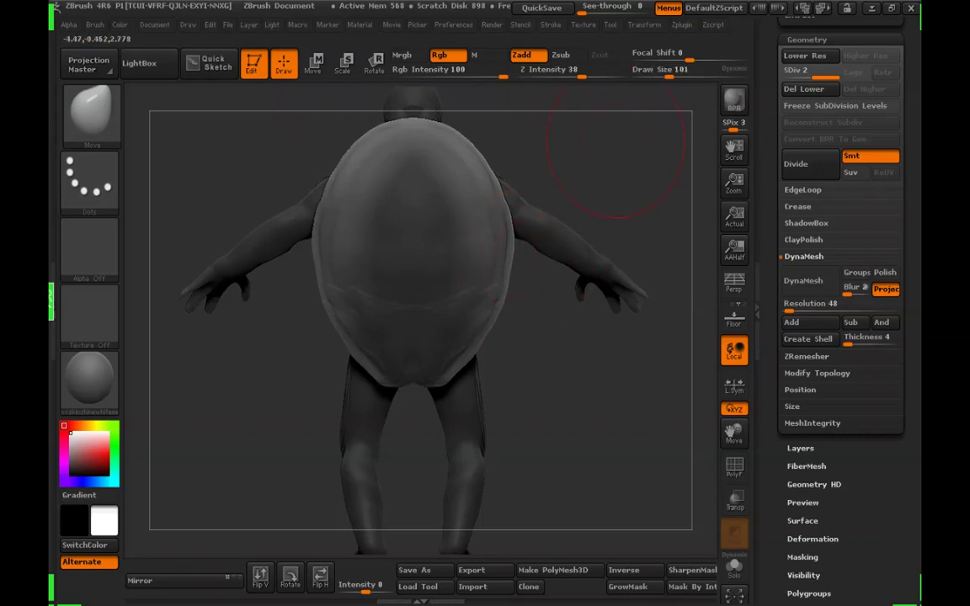
pyautogui.keyDown('ctrl'); pyautogui.moveTo(511, 229); pyautogui.dragTo(514, 263, button='right'); pyautogui.keyUp('ctrl')
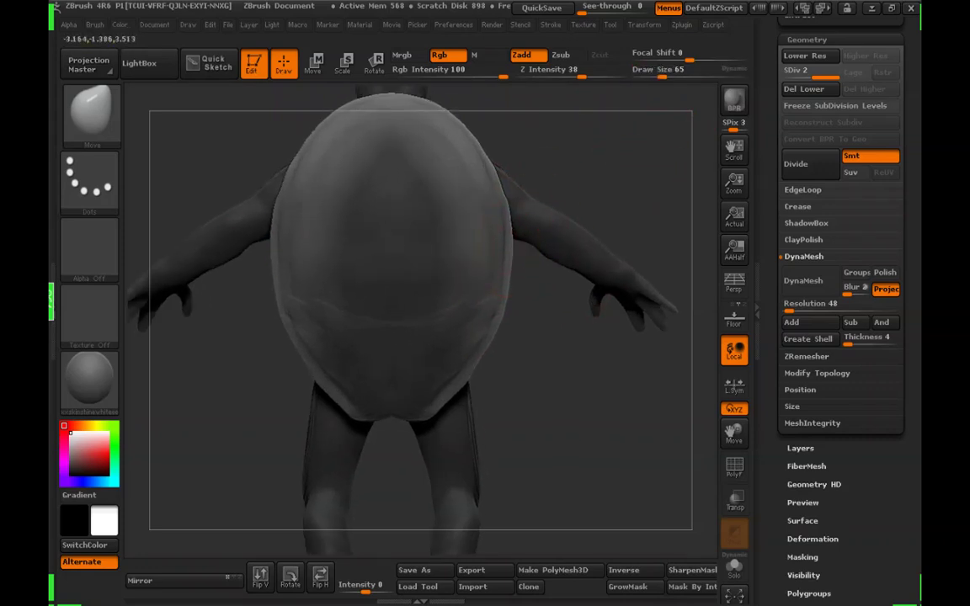
pyautogui.moveTo(599, 160)
pyautogui.keyDown('alt'); pyautogui.mouseDown()
pyautogui.moveTo(589, 162)
pyautogui.moveTo(591, 139)
pyautogui.moveTo(634, 146)
pyautogui.moveTo(551, 168)
pyautogui.moveTo(562, 187)
pyautogui.moveTo(547, 210)
pyautogui.mouseUp(); pyautogui.keyUp('alt')
pyautogui.click(667, 74)
pyautogui.keyDown('ctrl'); pyautogui.moveTo(461, 234); pyautogui.dragTo(465, 298, button='right'); pyautogui.keyUp('ctrl')
pyautogui.click(662, 74)
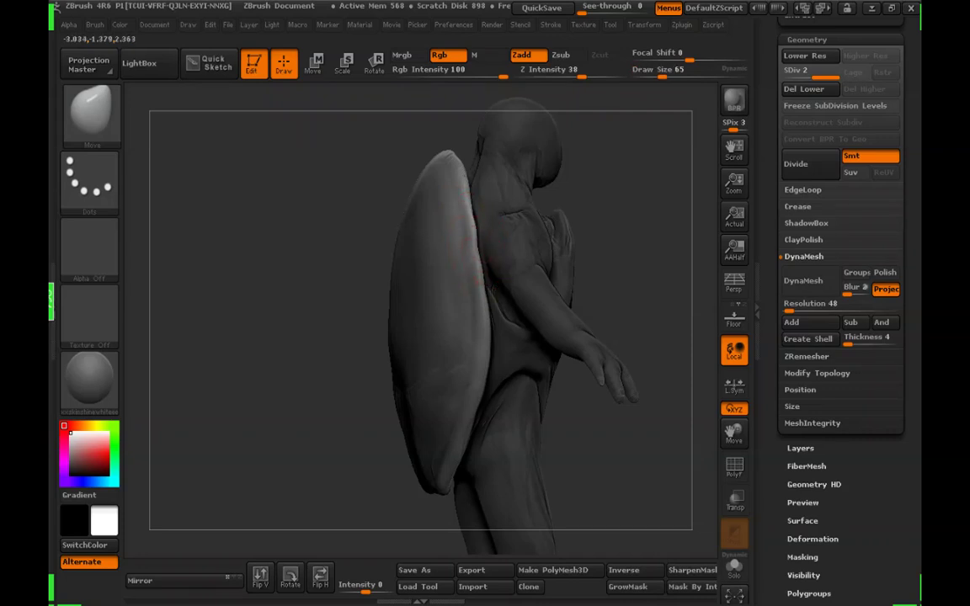
# Adjust the shell's upper rim behind the shoulder from side angles with the Move brush at draw size 65
pyautogui.moveTo(581, 245)
pyautogui.mouseDown()
pyautogui.moveTo(611, 258)
pyautogui.moveTo(603, 235)
pyautogui.mouseUp()
pyautogui.moveTo(639, 175); pyautogui.dragTo(585, 180)
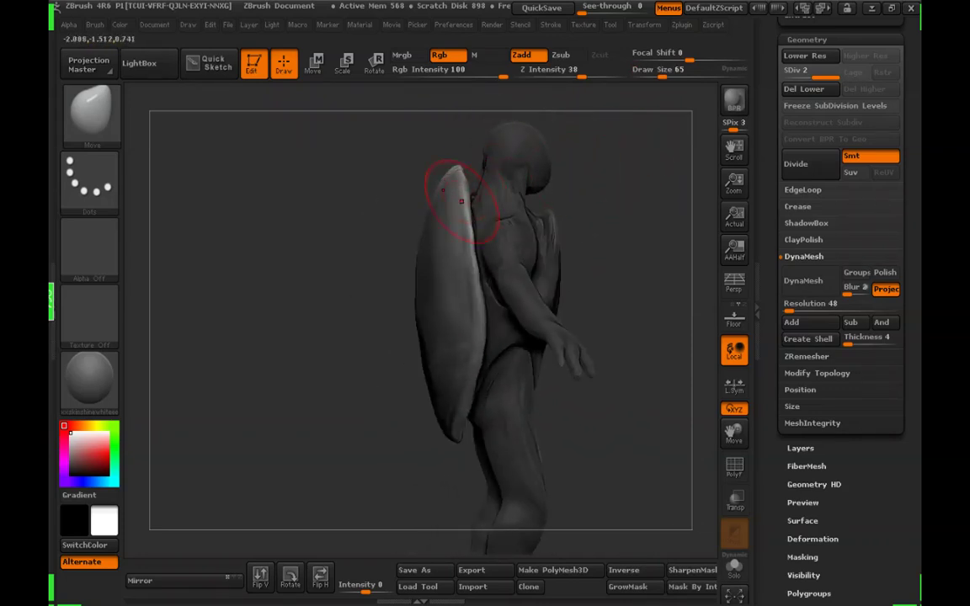
pyautogui.moveTo(520, 192)
pyautogui.mouseDown()
pyautogui.moveTo(543, 190)
pyautogui.moveTo(559, 206)
pyautogui.moveTo(467, 204)
pyautogui.moveTo(474, 190)
pyautogui.mouseUp()
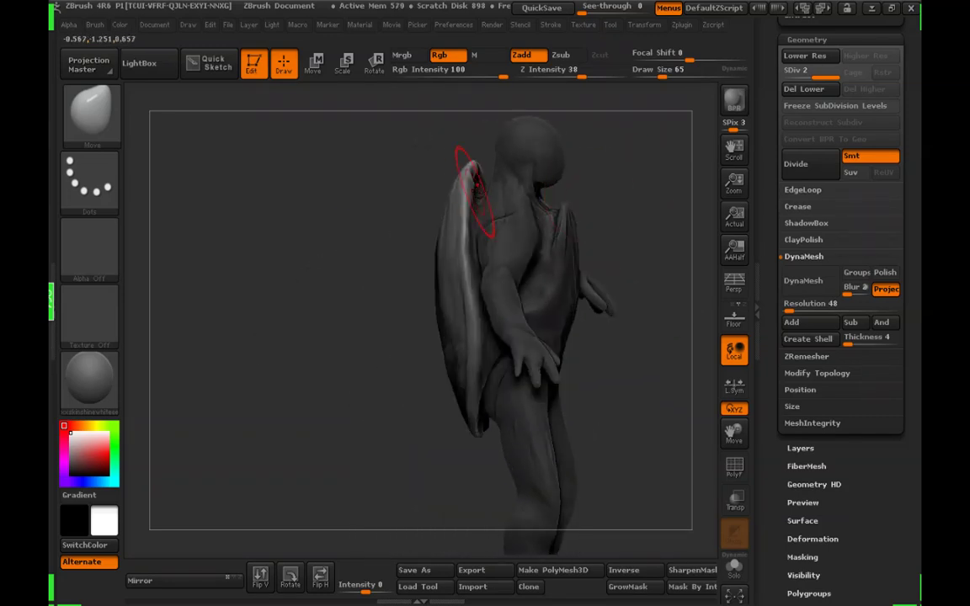
pyautogui.moveTo(545, 167); pyautogui.dragTo(486, 191)
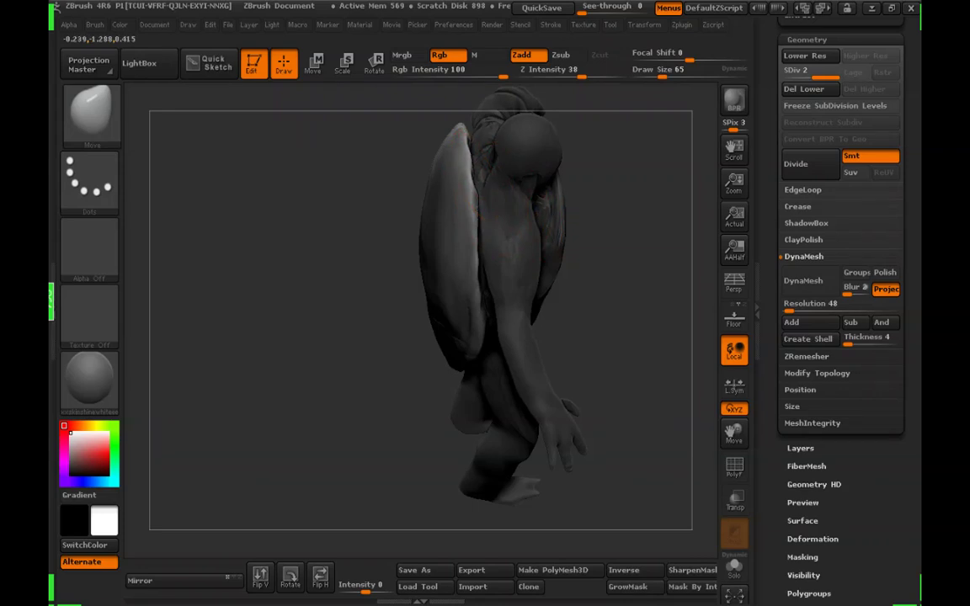
pyautogui.moveTo(625, 241)
pyautogui.mouseDown()
pyautogui.moveTo(655, 118)
pyautogui.moveTo(602, 190)
pyautogui.moveTo(612, 245)
pyautogui.moveTo(576, 241)
pyautogui.moveTo(504, 184)
pyautogui.mouseUp()
# Reshape the shell's upper side edges from behind with the Move brush at draw sizes 113 and 65
pyautogui.click(671, 76)
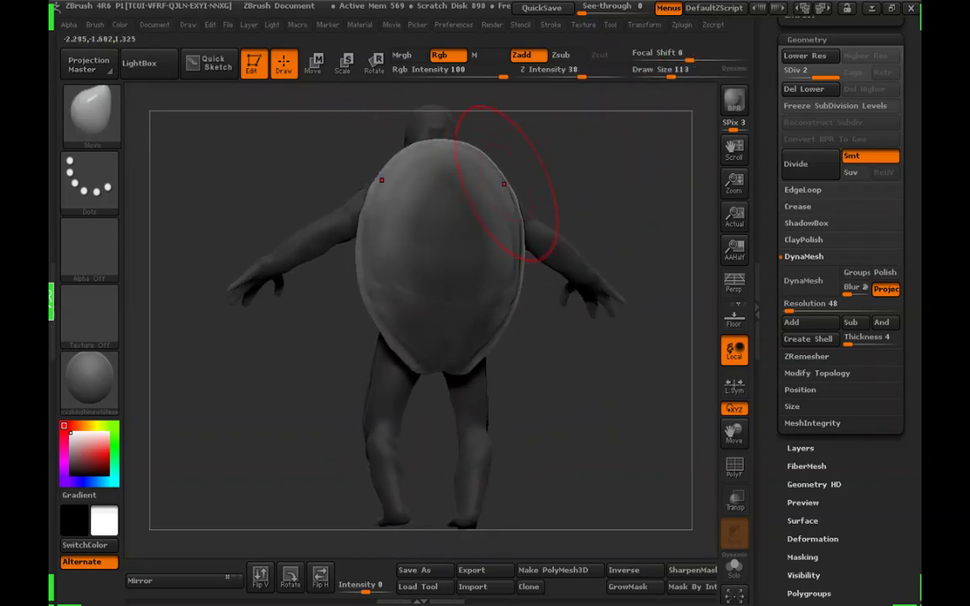
pyautogui.click(662, 75)
pyautogui.moveTo(635, 147); pyautogui.dragTo(544, 166)
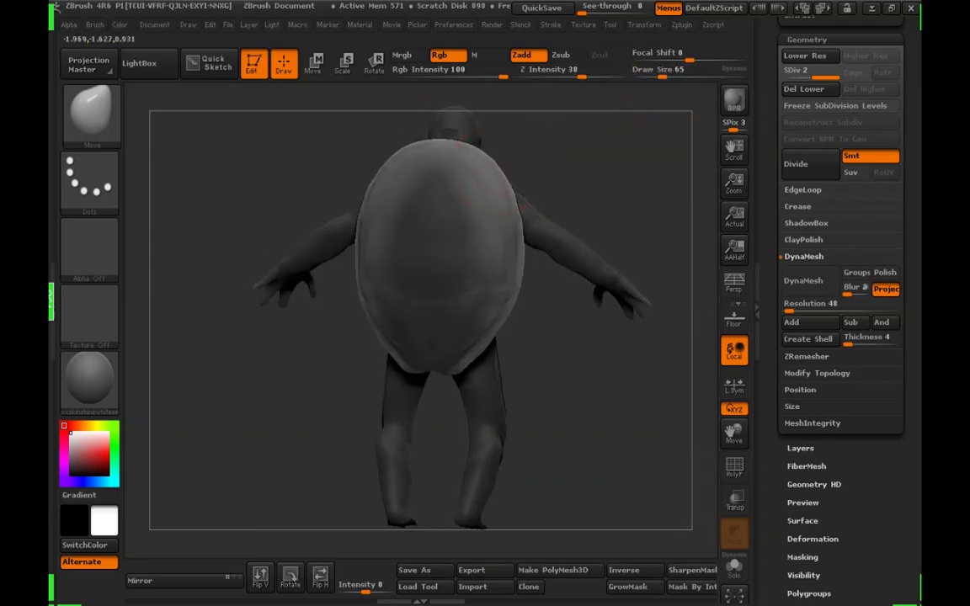
pyautogui.moveTo(619, 172)
pyautogui.mouseDown()
pyautogui.moveTo(548, 181)
pyautogui.moveTo(642, 196)
pyautogui.mouseUp()
# Round out the shell's outline near the shoulders with the Move brush, using draw sizes 53 and 97
pyautogui.click(668, 76)
pyautogui.moveTo(590, 160); pyautogui.dragTo(573, 160)
pyautogui.moveTo(667, 75); pyautogui.dragTo(546, 177)
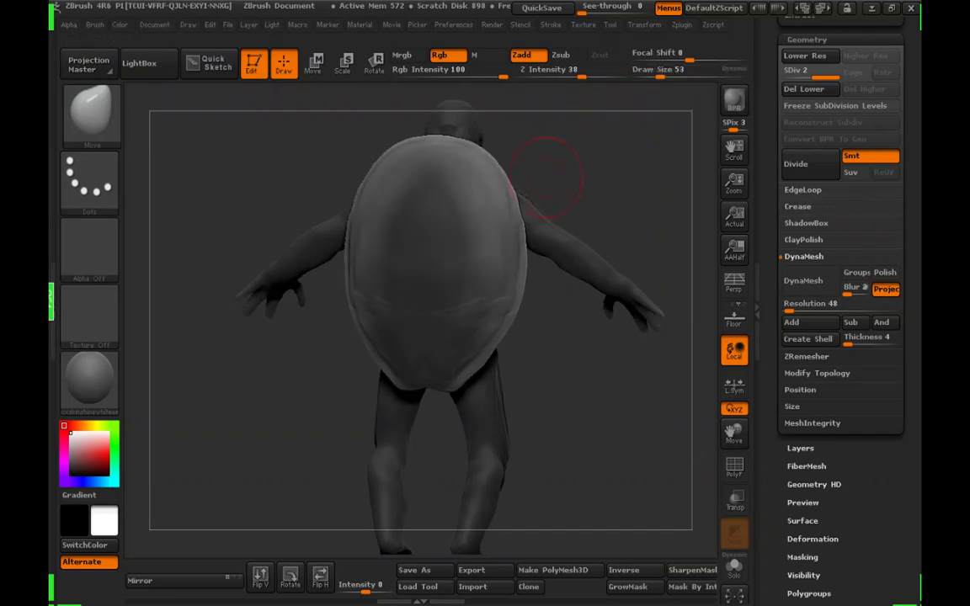
pyautogui.press(']')
pyautogui.press(']')
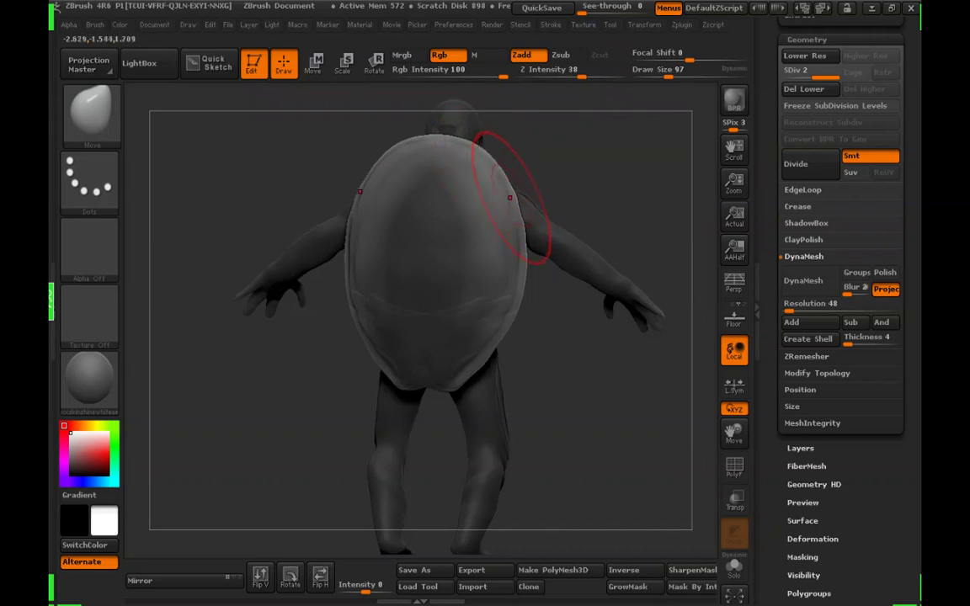
# Shape the curve of the shell's back in side profile with the Move brush at draw size 97
pyautogui.moveTo(598, 164)
pyautogui.mouseDown()
pyautogui.moveTo(362, 181)
pyautogui.moveTo(429, 183)
pyautogui.mouseUp()
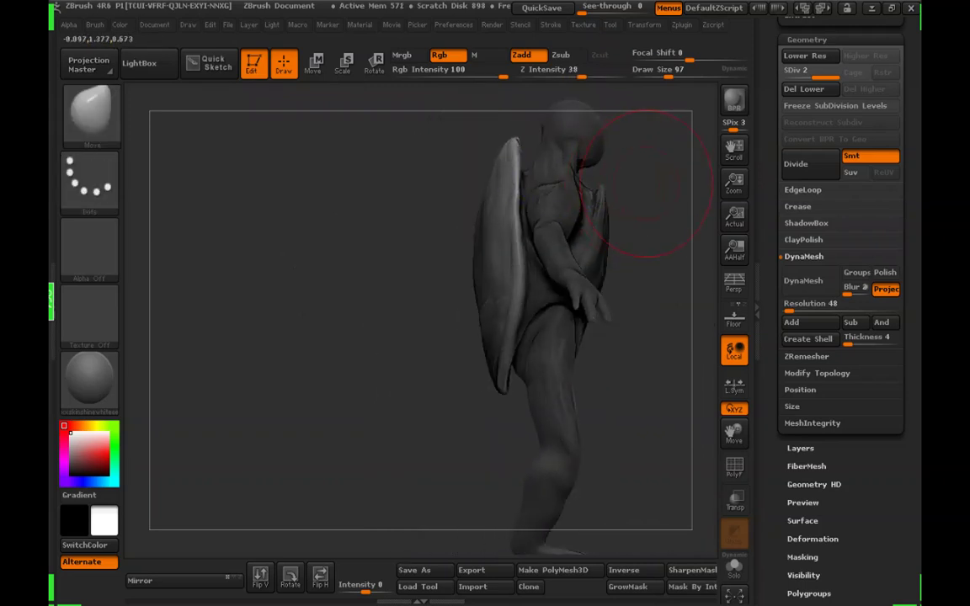
pyautogui.moveTo(646, 183)
pyautogui.mouseDown()
pyautogui.moveTo(588, 232)
pyautogui.moveTo(423, 238)
pyautogui.mouseUp()
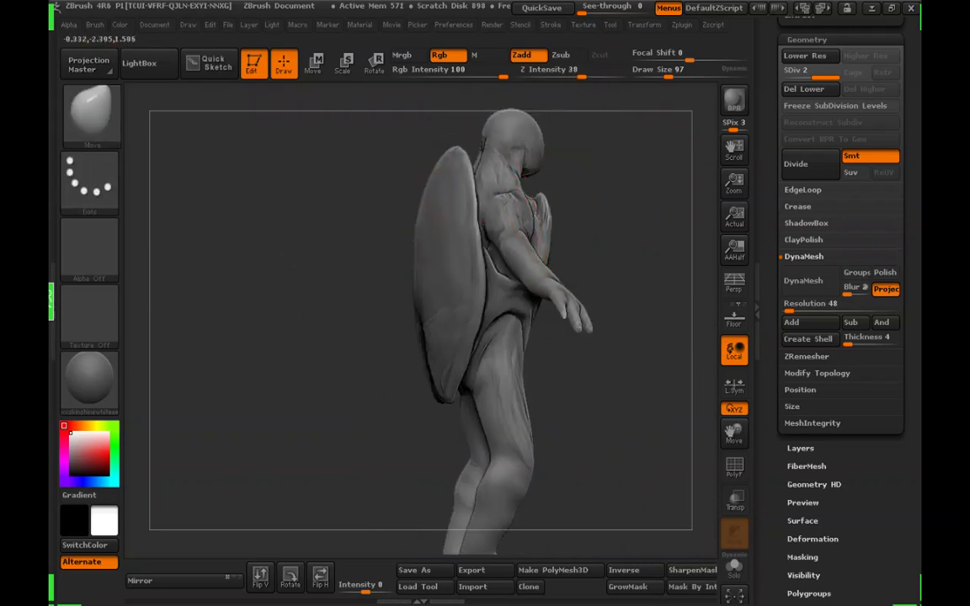
pyautogui.moveTo(626, 194)
pyautogui.mouseDown()
pyautogui.moveTo(480, 295)
pyautogui.moveTo(444, 340)
pyautogui.mouseUp()
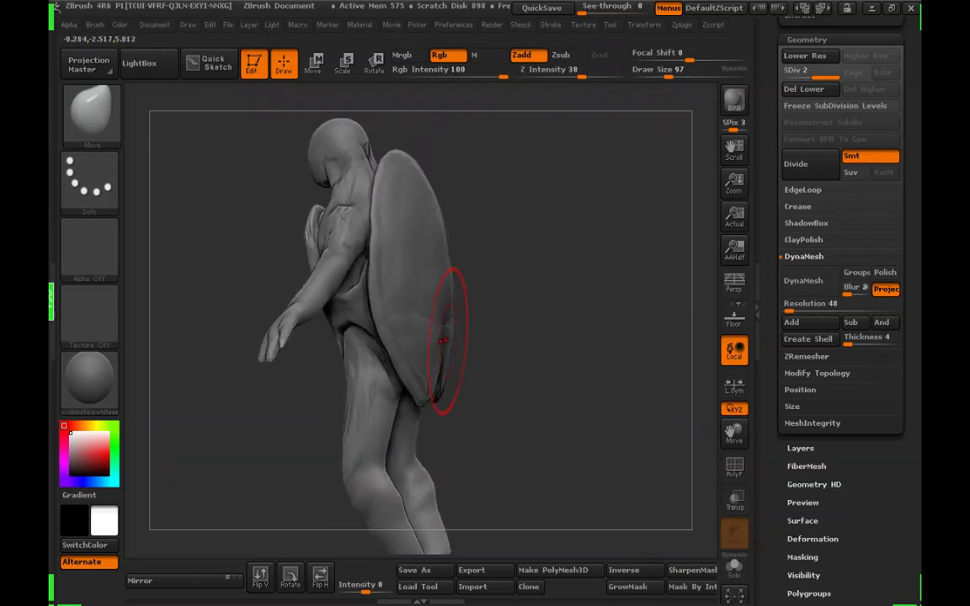
pyautogui.moveTo(502, 298); pyautogui.dragTo(539, 274)
pyautogui.moveTo(667, 76); pyautogui.dragTo(661, 76)
pyautogui.moveTo(610, 126); pyautogui.dragTo(638, 117)
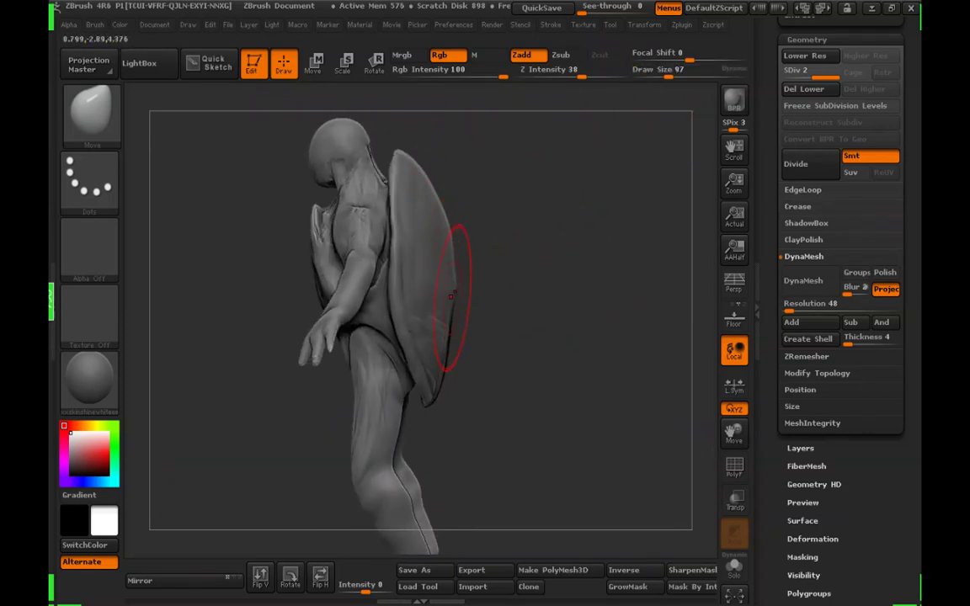
# Refine the shell's rear surface and outer contour with the Move brush at draw sizes 86 and 68
pyautogui.keyDown('alt'); pyautogui.moveTo(491, 202); pyautogui.dragTo(463, 234); pyautogui.keyUp('alt')
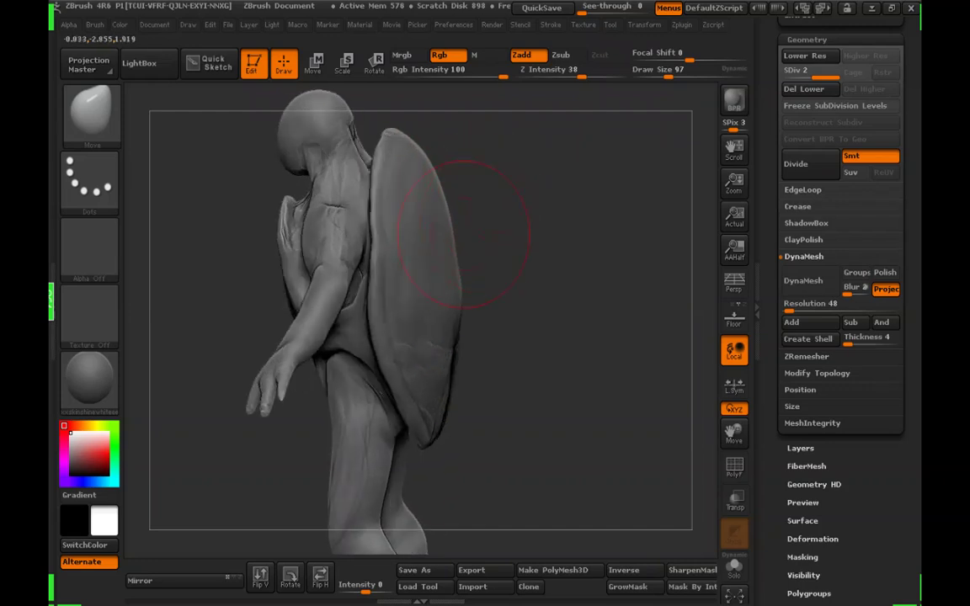
pyautogui.moveTo(602, 240); pyautogui.dragTo(486, 280)
pyautogui.moveTo(648, 118)
pyautogui.mouseDown()
pyautogui.moveTo(669, 114)
pyautogui.moveTo(627, 133)
pyautogui.mouseUp()
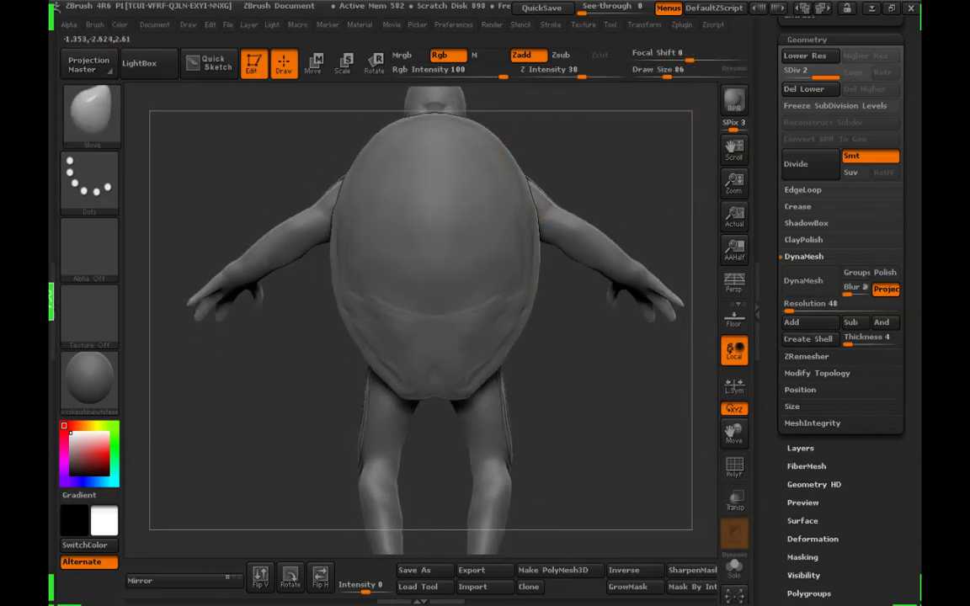
pyautogui.moveTo(667, 74); pyautogui.dragTo(662, 74)
pyautogui.moveTo(612, 121); pyautogui.dragTo(607, 150)
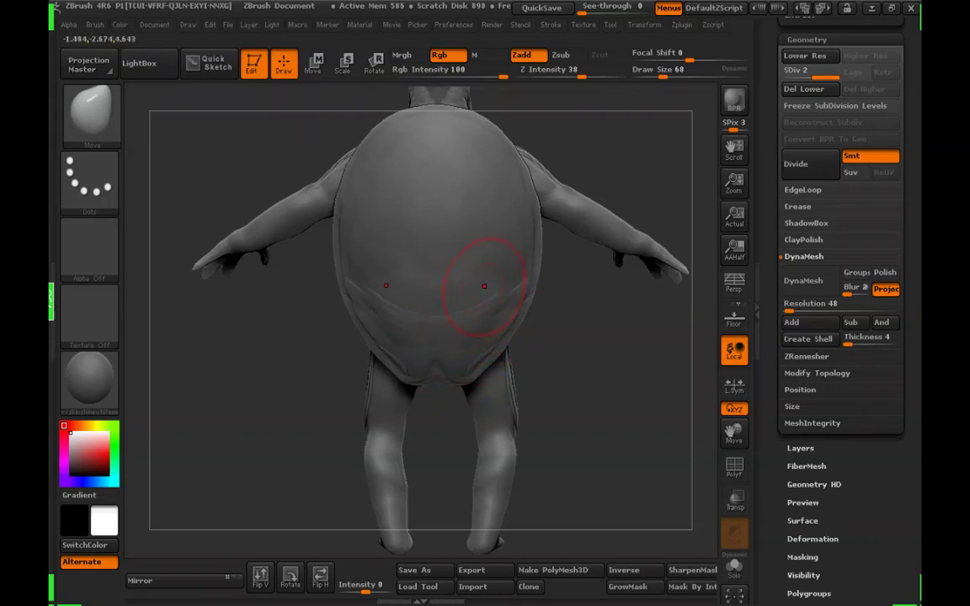
# Set the Move brush's Z Intensity to 27 and refine the shell's lower half, reducing the draw size to 45
pyautogui.moveTo(639, 142); pyautogui.dragTo(629, 147)
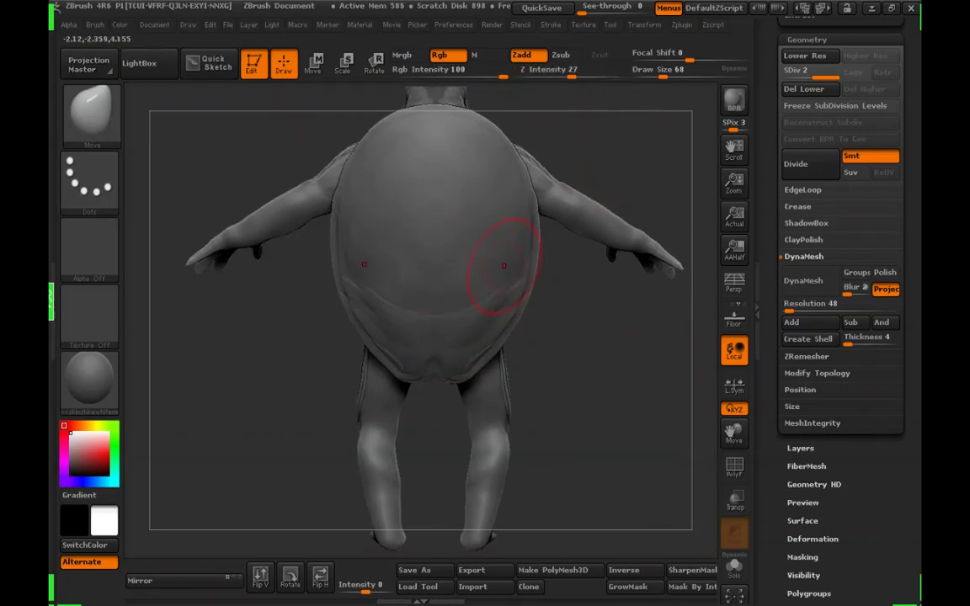
pyautogui.keyDown('alt'); pyautogui.moveTo(537, 315); pyautogui.dragTo(539, 328); pyautogui.keyUp('alt')
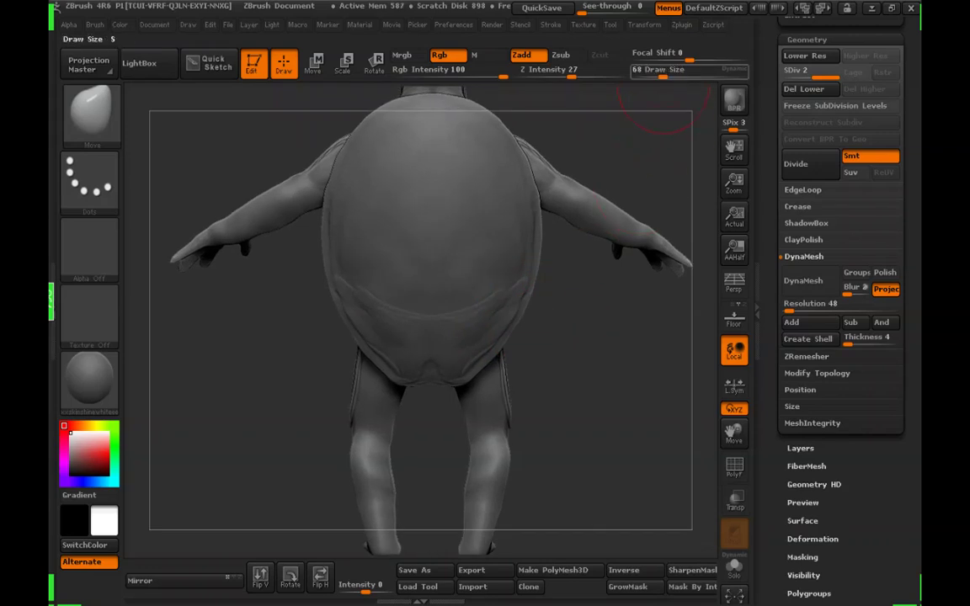
pyautogui.moveTo(662, 73); pyautogui.dragTo(658, 72)
pyautogui.moveTo(567, 271); pyautogui.dragTo(543, 305)
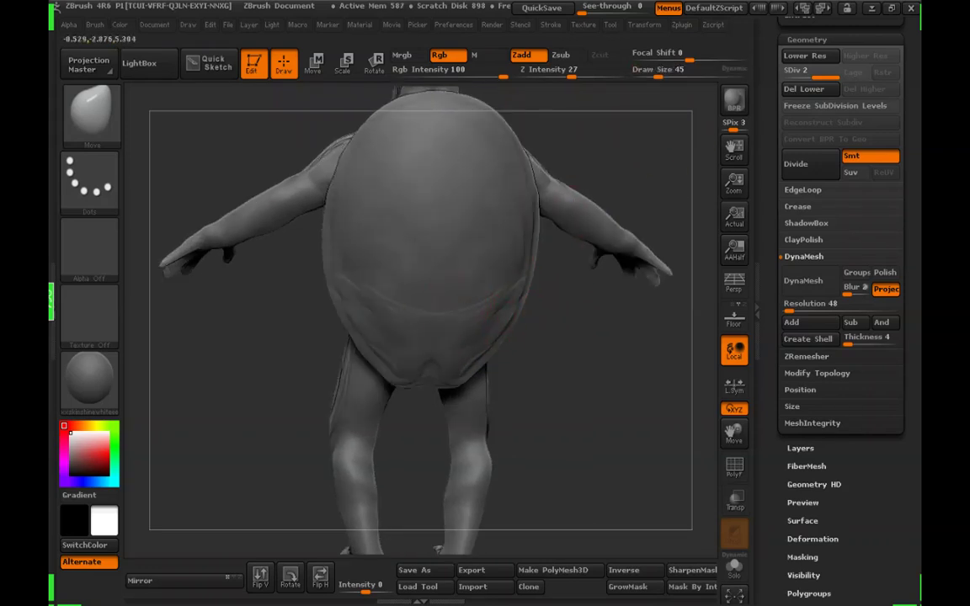
# Even out the shell's central and upper back with the Move brush at draw sizes 62 and 75
pyautogui.click(662, 73)
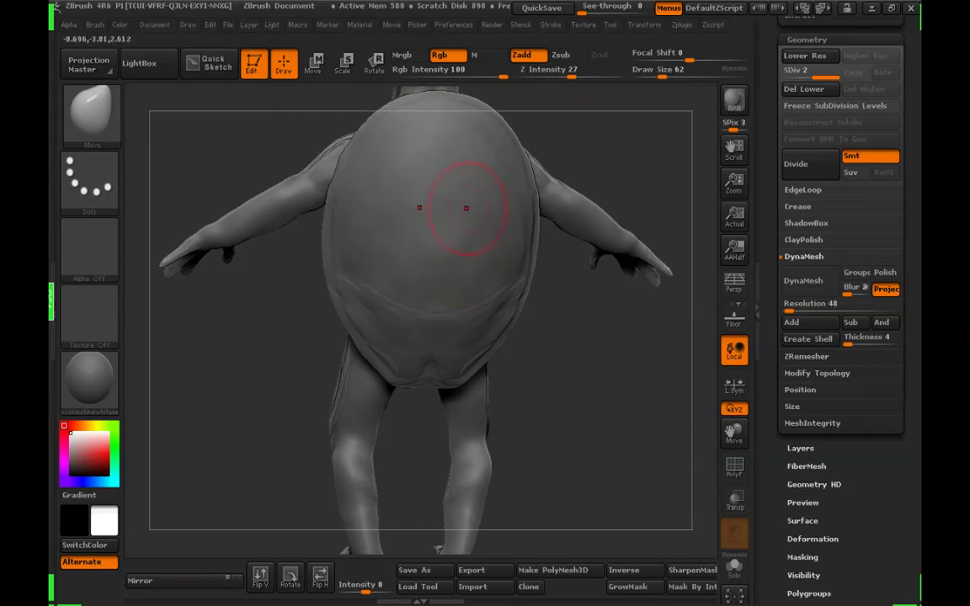
pyautogui.moveTo(596, 324); pyautogui.dragTo(502, 315)
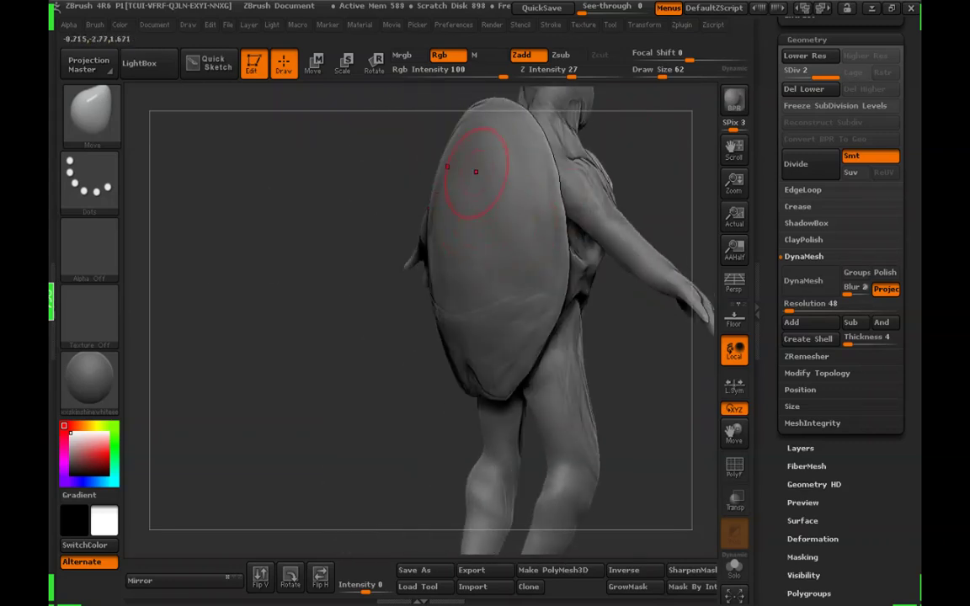
pyautogui.click(670, 74)
# Reshape the thighs symmetrically from front and three-quarter angles with the Move brush
pyautogui.moveTo(633, 135)
pyautogui.mouseDown()
pyautogui.moveTo(617, 137)
pyautogui.moveTo(665, 135)
pyautogui.moveTo(644, 148)
pyautogui.moveTo(670, 202)
pyautogui.moveTo(464, 357)
pyautogui.moveTo(556, 362)
pyautogui.moveTo(617, 397)
pyautogui.moveTo(556, 294)
pyautogui.mouseUp()
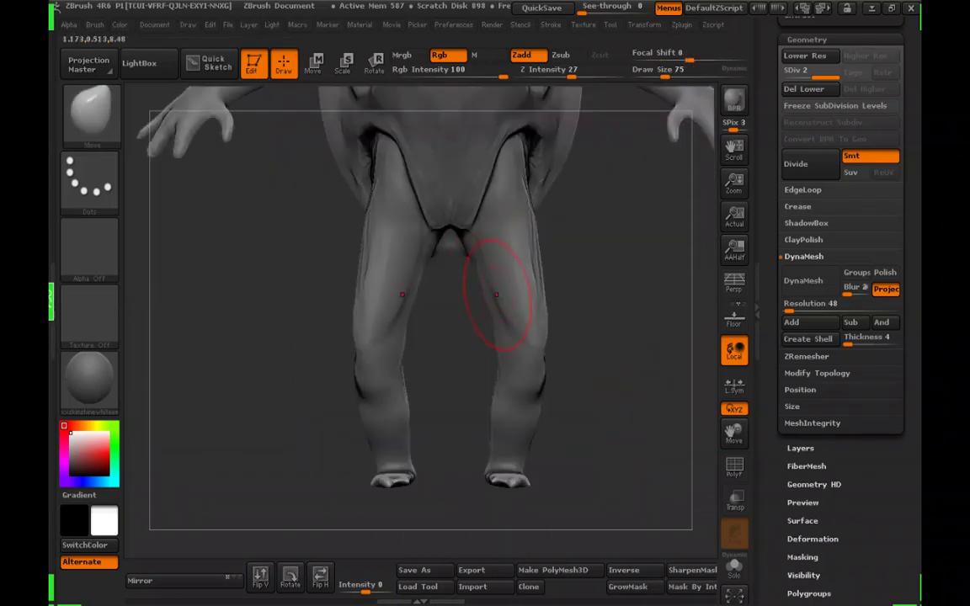
pyautogui.moveTo(497, 295)
pyautogui.mouseDown()
pyautogui.moveTo(549, 300)
pyautogui.moveTo(505, 293)
pyautogui.mouseUp()
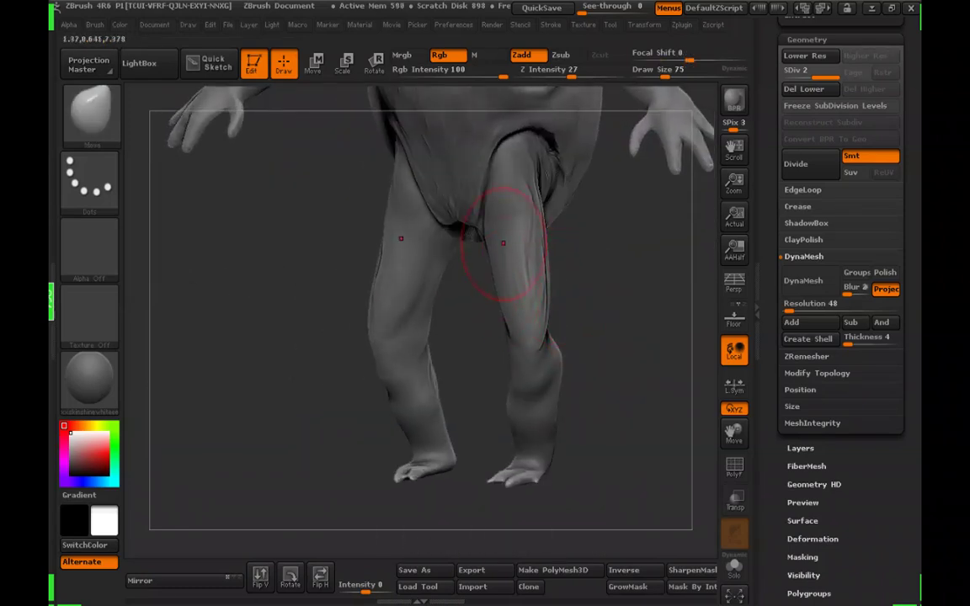
pyautogui.moveTo(501, 219)
pyautogui.mouseDown()
pyautogui.moveTo(584, 292)
pyautogui.moveTo(558, 292)
pyautogui.moveTo(608, 281)
pyautogui.moveTo(542, 229)
pyautogui.mouseUp()
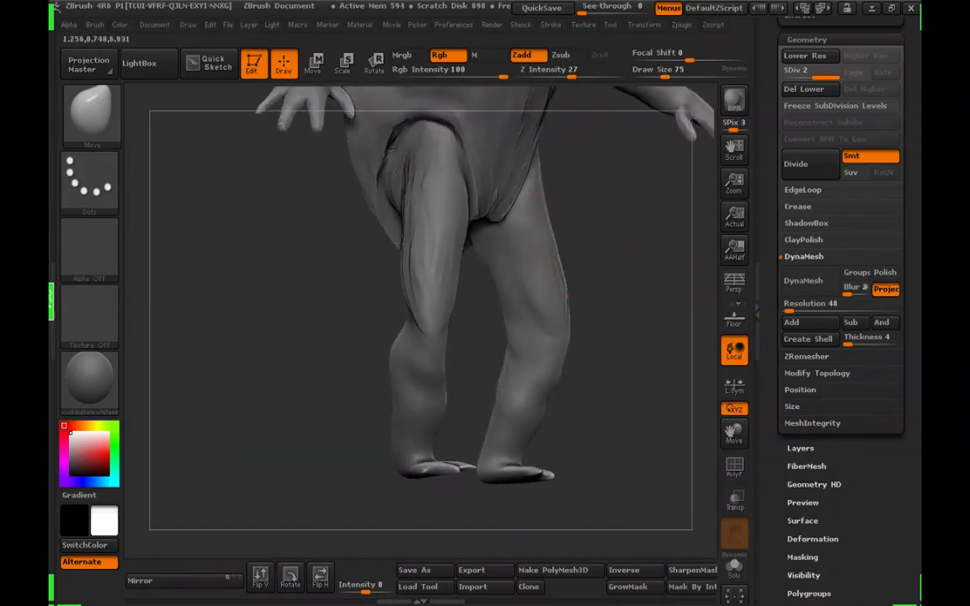
pyautogui.moveTo(602, 296); pyautogui.dragTo(509, 384)
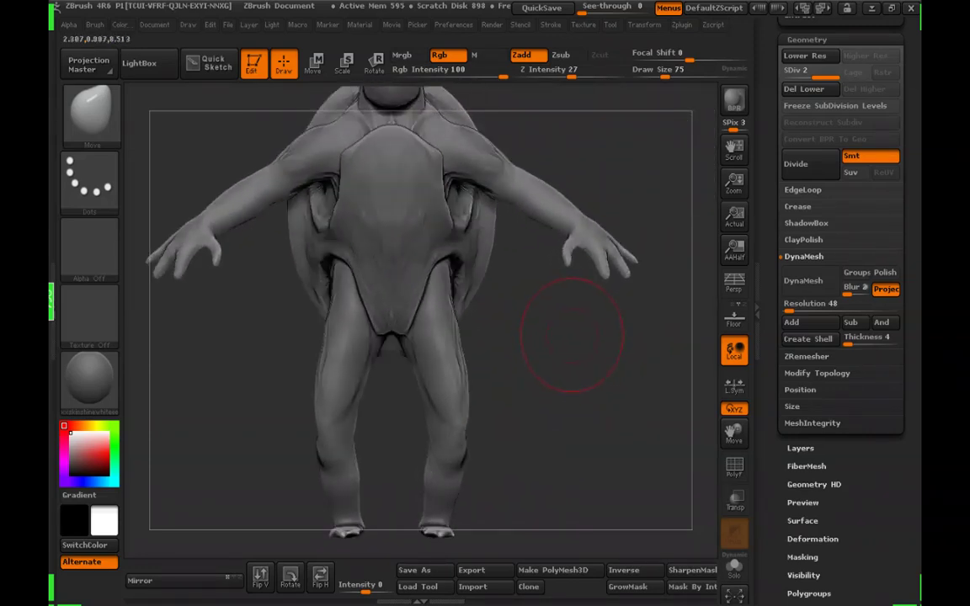
# Set the draw size to 53, adjust the neck area and smooth the side of the head where it meets the neck
pyautogui.moveTo(571, 331); pyautogui.dragTo(555, 438)
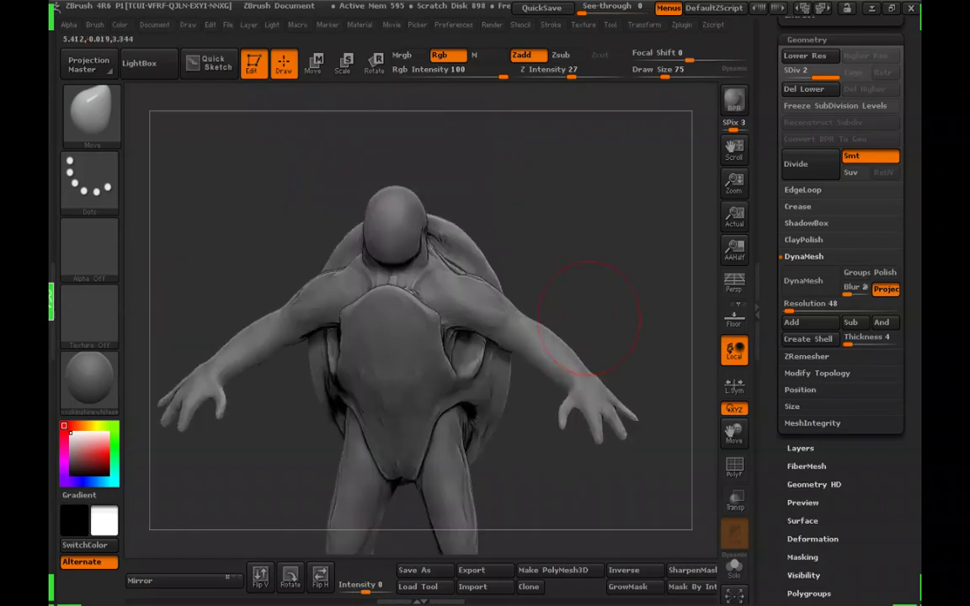
pyautogui.keyDown('alt'); pyautogui.moveTo(579, 307); pyautogui.dragTo(596, 259); pyautogui.keyUp('alt')
pyautogui.click(660, 75)
pyautogui.moveTo(615, 202)
pyautogui.mouseDown()
pyautogui.moveTo(652, 223)
pyautogui.moveTo(655, 207)
pyautogui.mouseUp()
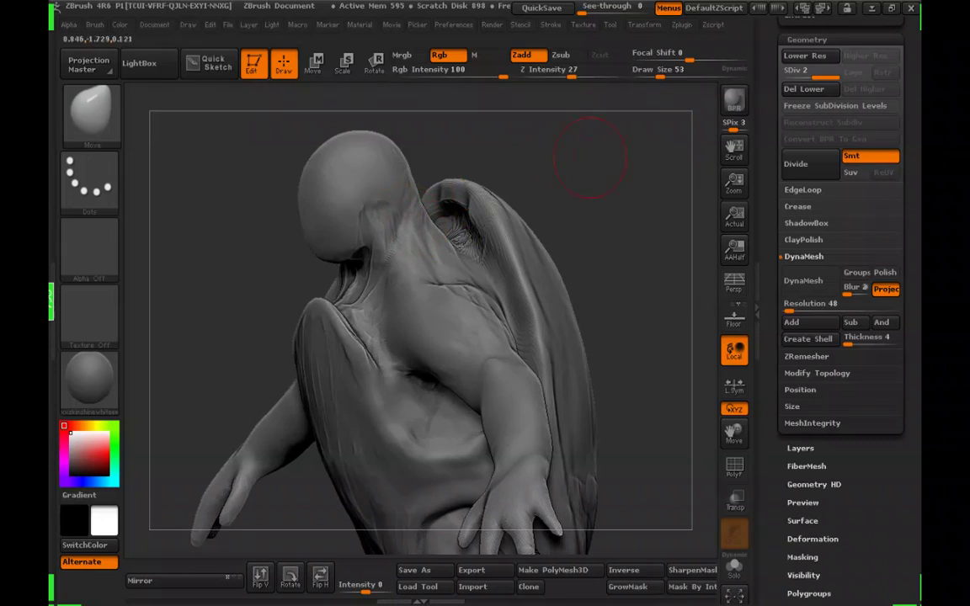
pyautogui.moveTo(590, 158)
pyautogui.mouseDown()
pyautogui.moveTo(408, 237)
pyautogui.moveTo(453, 242)
pyautogui.moveTo(447, 225)
pyautogui.moveTo(399, 241)
pyautogui.moveTo(398, 228)
pyautogui.mouseUp()
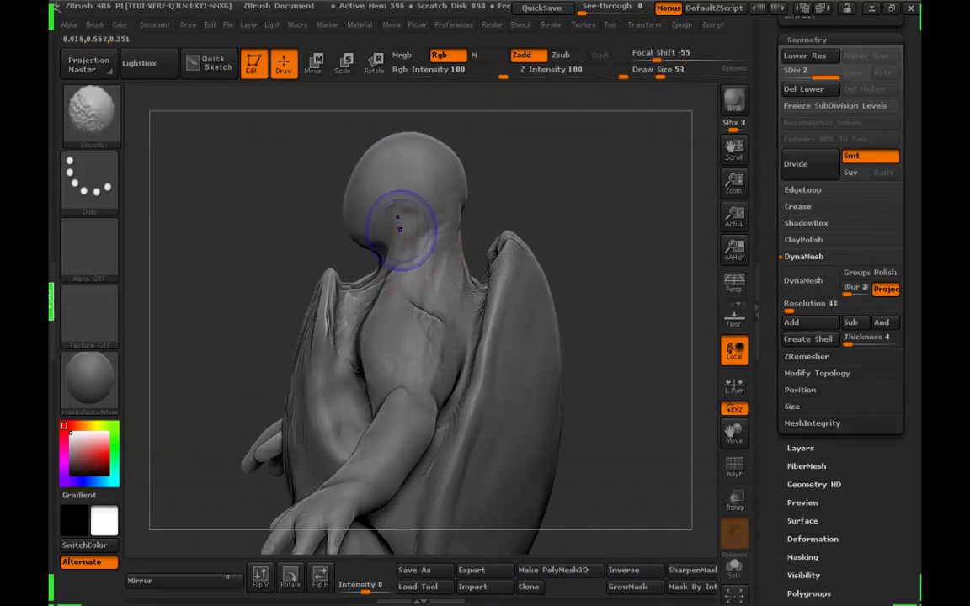
pyautogui.moveTo(522, 211)
pyautogui.mouseDown()
pyautogui.moveTo(613, 229)
pyautogui.moveTo(630, 187)
pyautogui.moveTo(624, 240)
pyautogui.moveTo(587, 251)
pyautogui.moveTo(617, 236)
pyautogui.moveTo(584, 167)
pyautogui.mouseUp()
# Mask the shoulders and upper arms with MaskPen at draw size 82 and select the Move brush for reshaping the forearms
pyautogui.moveTo(660, 76); pyautogui.dragTo(666, 84)
pyautogui.moveTo(581, 172)
pyautogui.keyDown('alt'); pyautogui.mouseDown()
pyautogui.moveTo(527, 172)
pyautogui.moveTo(514, 153)
pyautogui.mouseUp(); pyautogui.keyUp('alt')
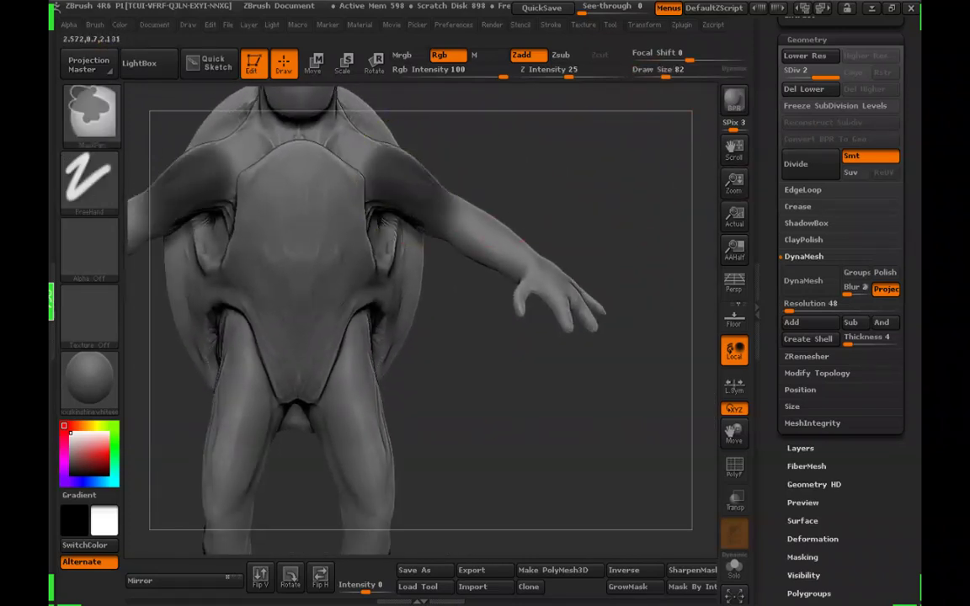
pyautogui.press('b')
pyautogui.press('m')
pyautogui.press('v')
pyautogui.moveTo(661, 259)
pyautogui.mouseDown()
pyautogui.moveTo(602, 325)
pyautogui.moveTo(608, 352)
pyautogui.mouseUp()
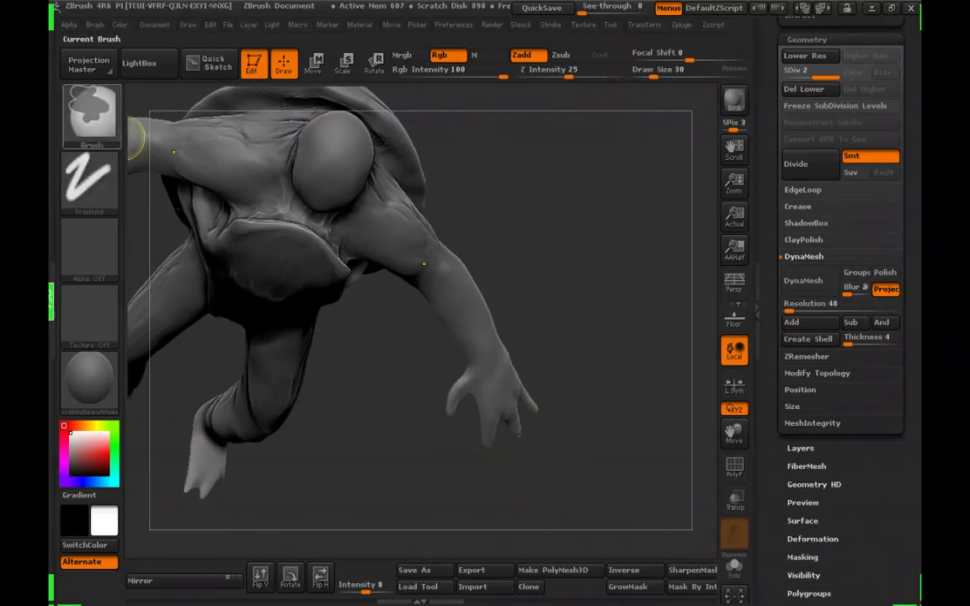
# Mask the forearm and hand with a MaskLasso selection starting at the elbow, seen from the front
pyautogui.keyDown('ctrl'); pyautogui.click(92, 115); pyautogui.keyUp('ctrl')
pyautogui.keyDown('ctrl'); pyautogui.click(241, 196); pyautogui.keyUp('ctrl')
pyautogui.moveTo(601, 422)
pyautogui.keyDown('ctrl'); pyautogui.mouseDown()
pyautogui.moveTo(441, 427)
pyautogui.moveTo(421, 287)
pyautogui.moveTo(580, 341)
pyautogui.moveTo(581, 269)
pyautogui.moveTo(543, 253)
pyautogui.moveTo(610, 160)
pyautogui.mouseUp(); pyautogui.keyUp('ctrl')
pyautogui.click(664, 73)
pyautogui.moveTo(533, 282)
pyautogui.keyDown('ctrl'); pyautogui.mouseDown()
pyautogui.moveTo(465, 350)
pyautogui.moveTo(455, 341)
pyautogui.mouseUp(); pyautogui.keyUp('ctrl')
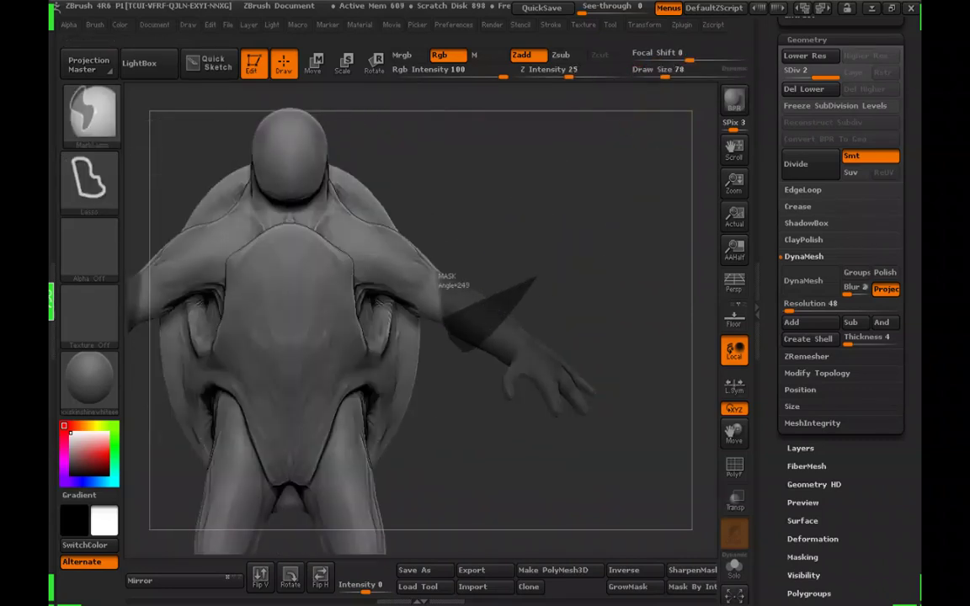
# Switch back to MaskPen, invert the mask so only the forearms and hands are editable, and blur the mask edge at the elbows
pyautogui.click(91, 117)
pyautogui.keyDown('ctrl'); pyautogui.click(185, 128); pyautogui.keyUp('ctrl')
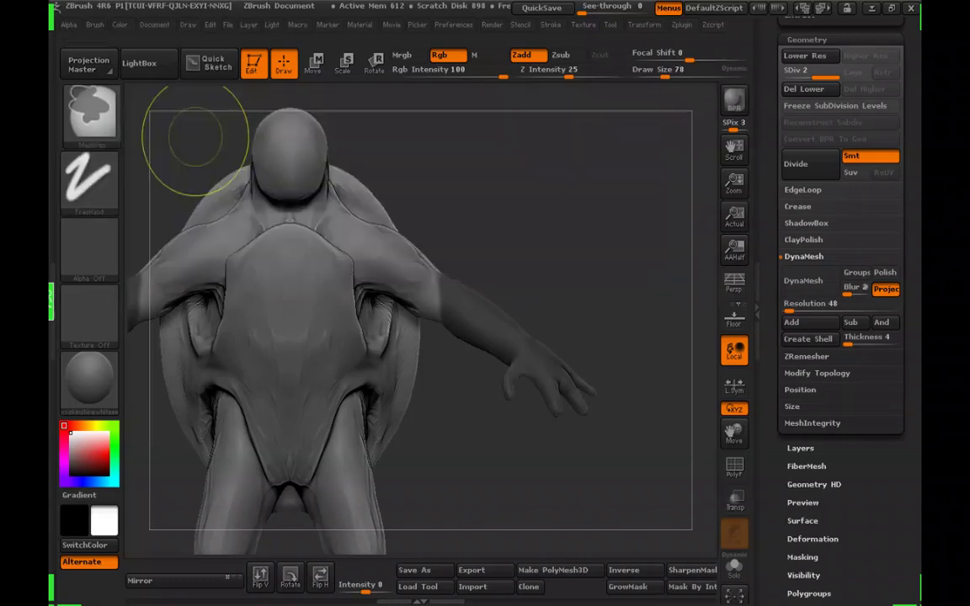
pyautogui.keyDown('ctrl'); pyautogui.click(457, 318); pyautogui.keyUp('ctrl')
pyautogui.keyDown('ctrl'); pyautogui.click(458, 318); pyautogui.keyUp('ctrl')
pyautogui.moveTo(514, 286); pyautogui.dragTo(489, 288)
pyautogui.moveTo(573, 282)
pyautogui.mouseDown()
pyautogui.moveTo(505, 290)
pyautogui.moveTo(413, 225)
pyautogui.mouseUp()
pyautogui.moveTo(497, 261); pyautogui.dragTo(572, 265)
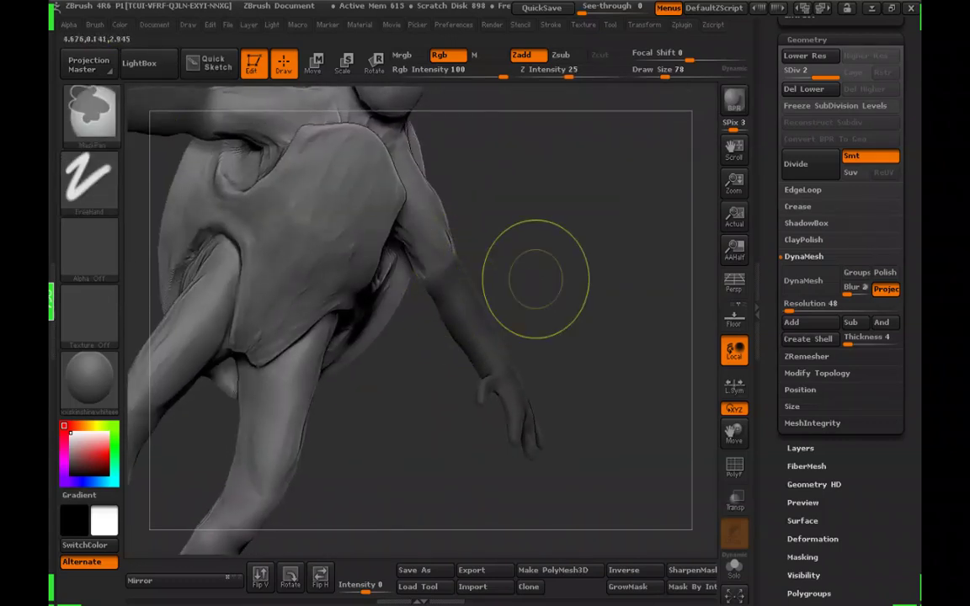
pyautogui.keyDown('ctrl'); pyautogui.click(535, 280); pyautogui.keyUp('ctrl')
pyautogui.moveTo(517, 221); pyautogui.dragTo(401, 227)
pyautogui.keyDown('ctrl'); pyautogui.moveTo(462, 234); pyautogui.dragTo(537, 249); pyautogui.keyUp('ctrl')
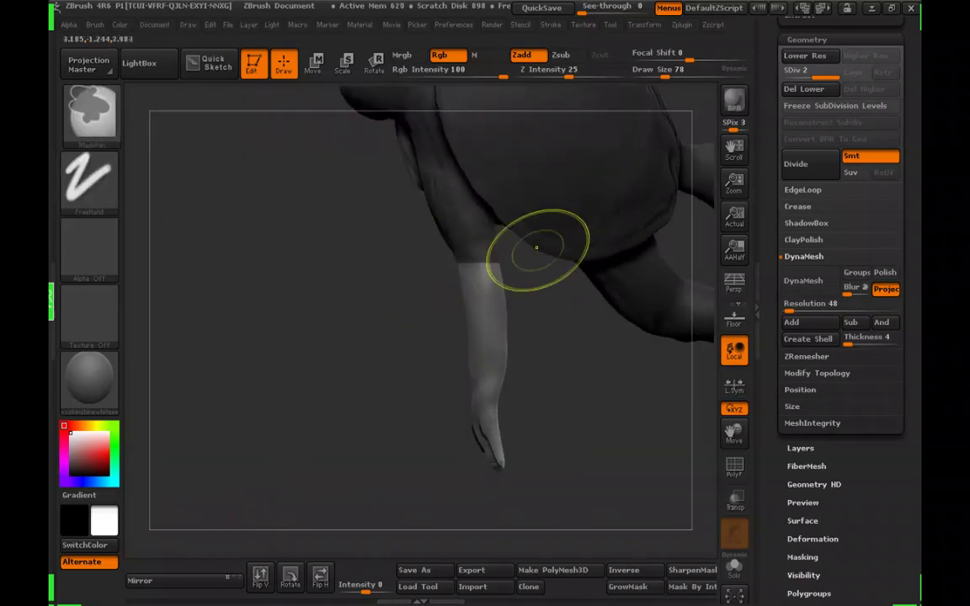
pyautogui.press('ctrl')
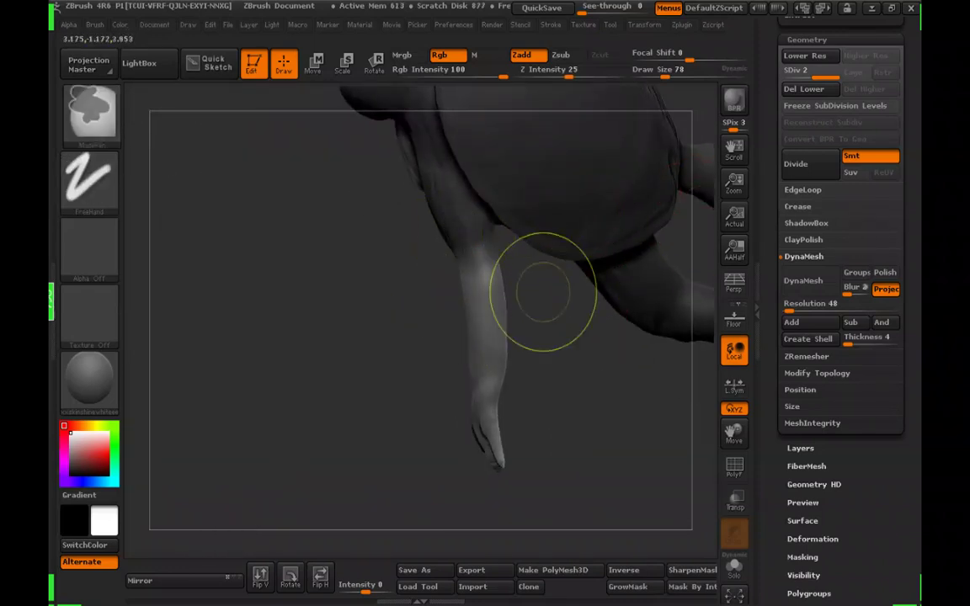
# Bend both forearms inward at the elbows across the torso with Transpose Rotate
pyautogui.moveTo(543, 292); pyautogui.dragTo(597, 285)
pyautogui.press('r')
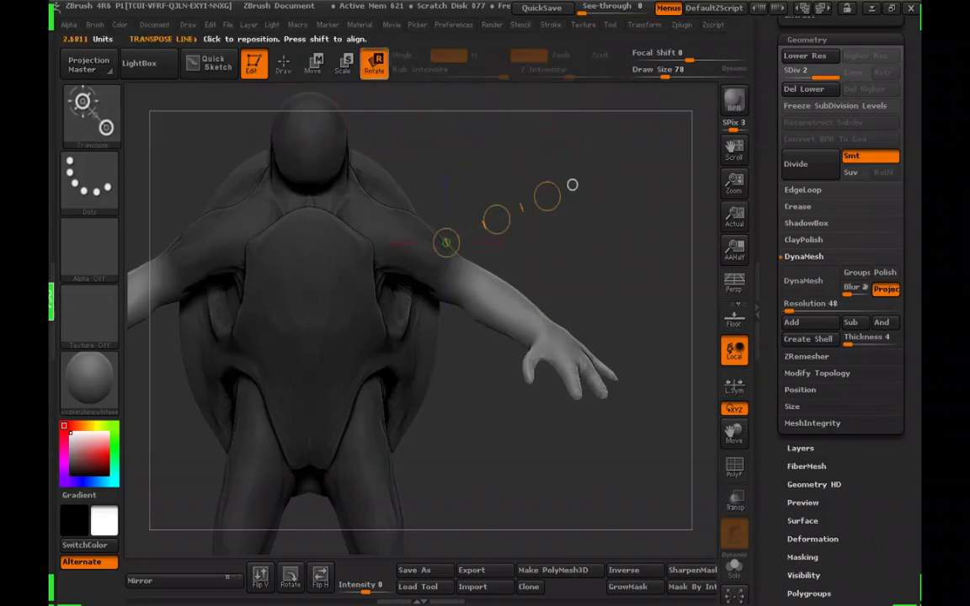
pyautogui.moveTo(552, 162); pyautogui.dragTo(552, 240)
pyautogui.moveTo(489, 249); pyautogui.dragTo(495, 259)
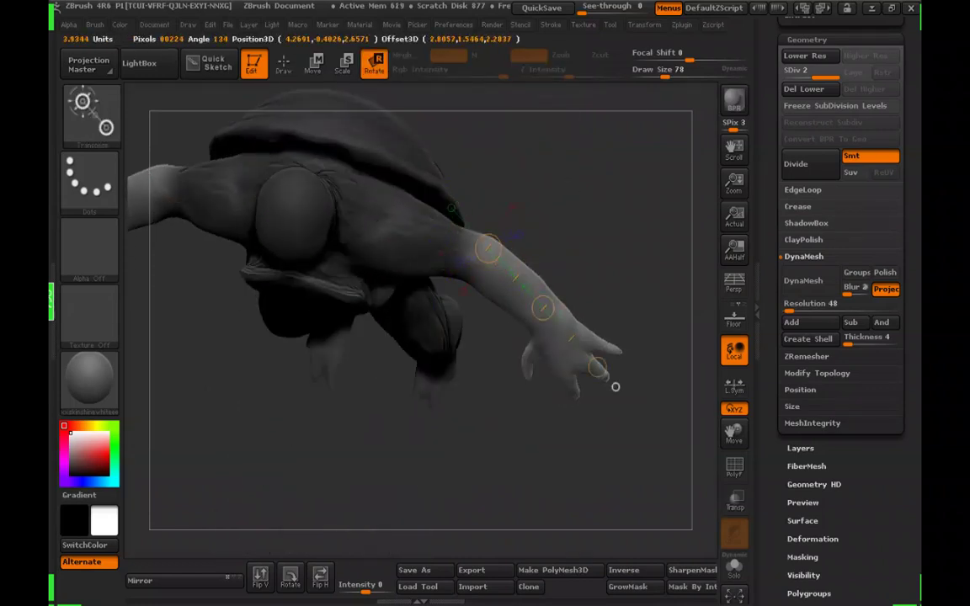
pyautogui.moveTo(615, 386); pyautogui.dragTo(322, 276)
pyautogui.keyDown('shift'); pyautogui.moveTo(583, 424); pyautogui.dragTo(610, 416); pyautogui.keyUp('shift')
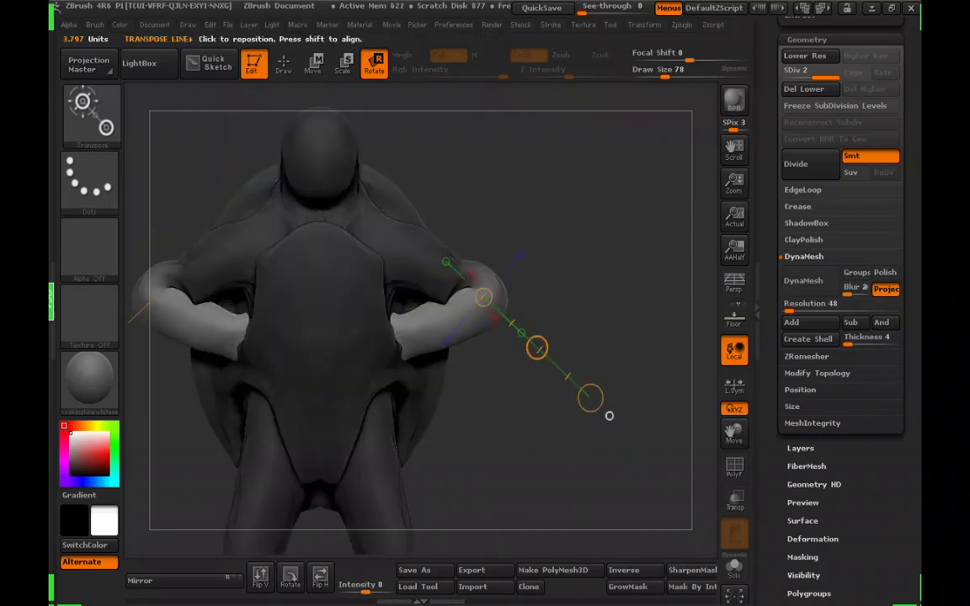
# Reset the Transpose line at the elbow and rotate the forearms upward using front and side views
pyautogui.moveTo(502, 293); pyautogui.dragTo(442, 336)
pyautogui.moveTo(379, 343); pyautogui.dragTo(373, 346)
pyautogui.moveTo(373, 346); pyautogui.dragTo(399, 202)
pyautogui.moveTo(589, 412); pyautogui.dragTo(539, 418)
pyautogui.moveTo(350, 355); pyautogui.dragTo(352, 357)
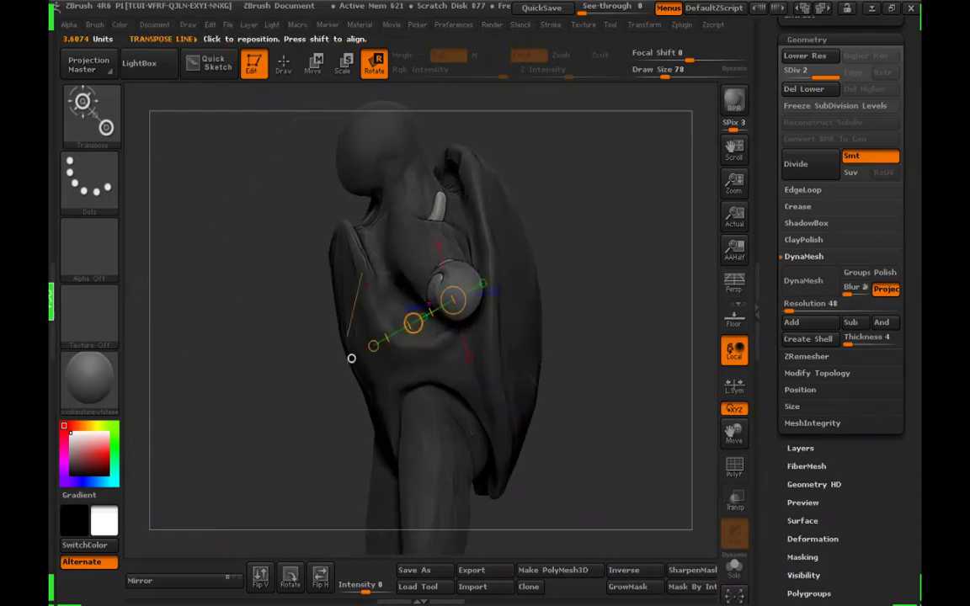
# Swing the forearms forward with Transpose Rotate so the hands sit in front of the shoulders near the neck
pyautogui.moveTo(539, 418); pyautogui.dragTo(540, 476)
pyautogui.moveTo(474, 398); pyautogui.dragTo(420, 263)
pyautogui.moveTo(420, 263); pyautogui.dragTo(405, 280, button='right')
pyautogui.hotkey('ctrl', 'z')
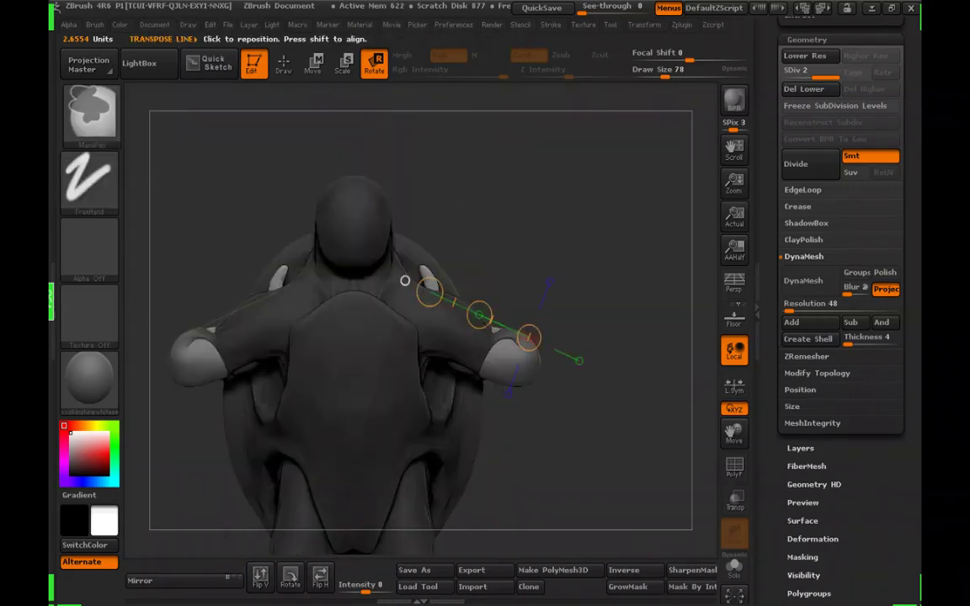
pyautogui.moveTo(405, 280)
pyautogui.mouseDown()
pyautogui.moveTo(425, 266)
pyautogui.moveTo(416, 296)
pyautogui.mouseUp()
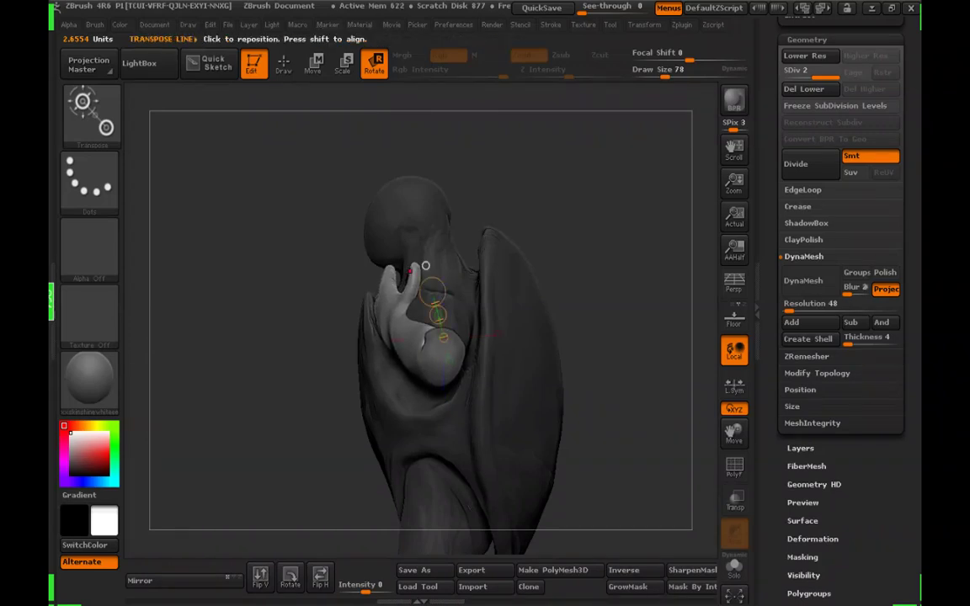
pyautogui.moveTo(416, 294); pyautogui.dragTo(545, 288, button='right')
pyautogui.moveTo(305, 280); pyautogui.dragTo(421, 243)
pyautogui.moveTo(332, 249); pyautogui.dragTo(375, 193, button='right')
# Mask the whole arms with a Transpose topological mask and invert it so only the arms stay editable
pyautogui.keyDown('ctrl'); pyautogui.moveTo(429, 304); pyautogui.dragTo(448, 366); pyautogui.keyUp('ctrl')
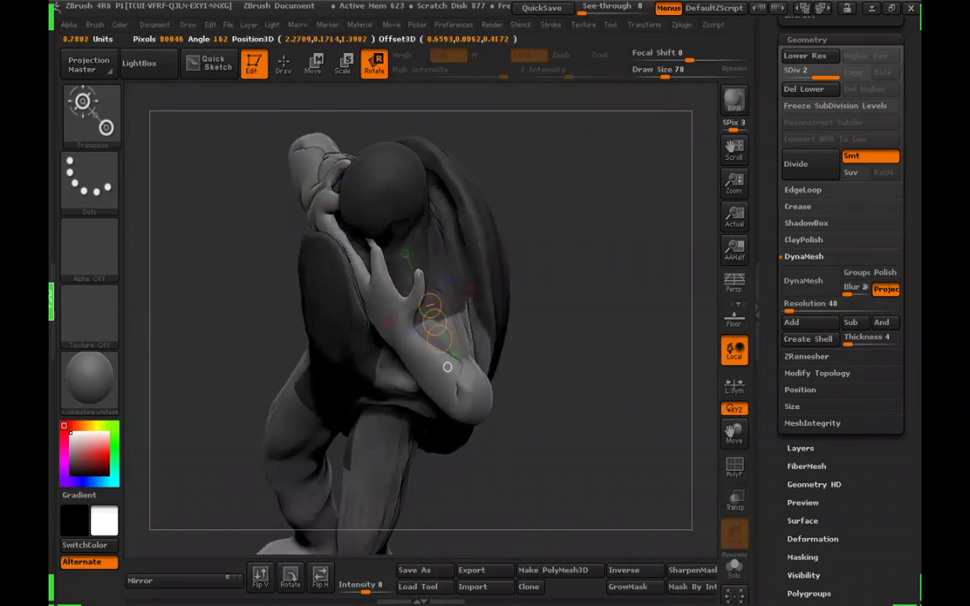
pyautogui.moveTo(448, 365); pyautogui.dragTo(472, 282, button='right')
pyautogui.hotkey('ctrl', 'z')
pyautogui.hotkey('ctrl', 'i')
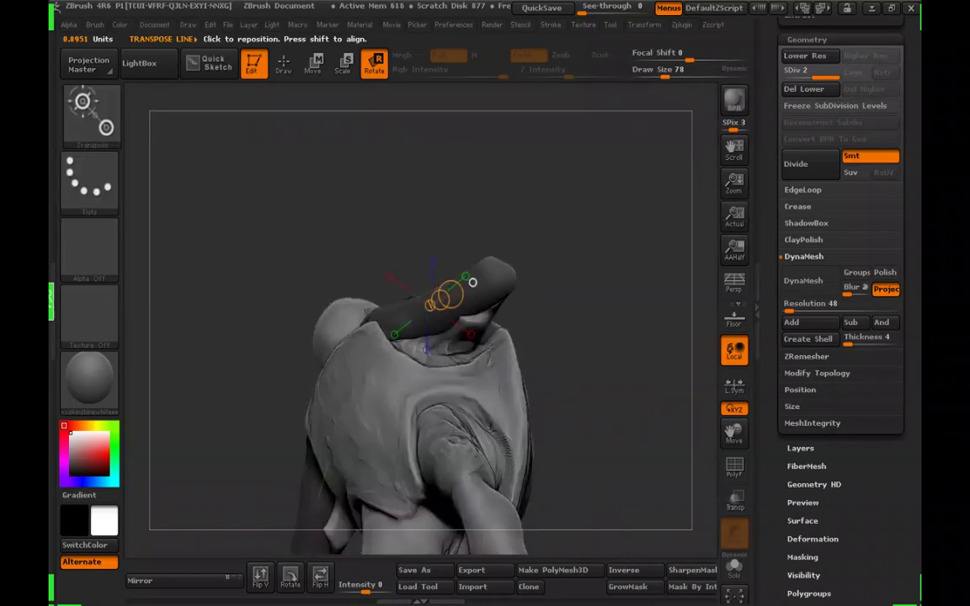
pyautogui.moveTo(589, 282)
pyautogui.mouseDown(button='right')
pyautogui.moveTo(539, 282)
pyautogui.moveTo(560, 286)
pyautogui.moveTo(532, 373)
pyautogui.mouseUp(button='right')
pyautogui.press('q')
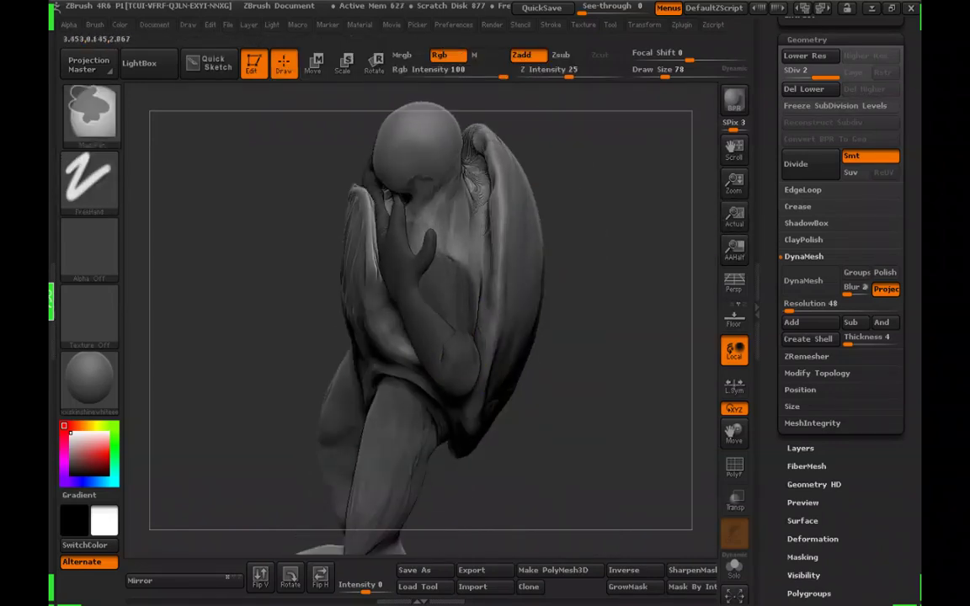
pyautogui.moveTo(628, 304); pyautogui.dragTo(459, 288)
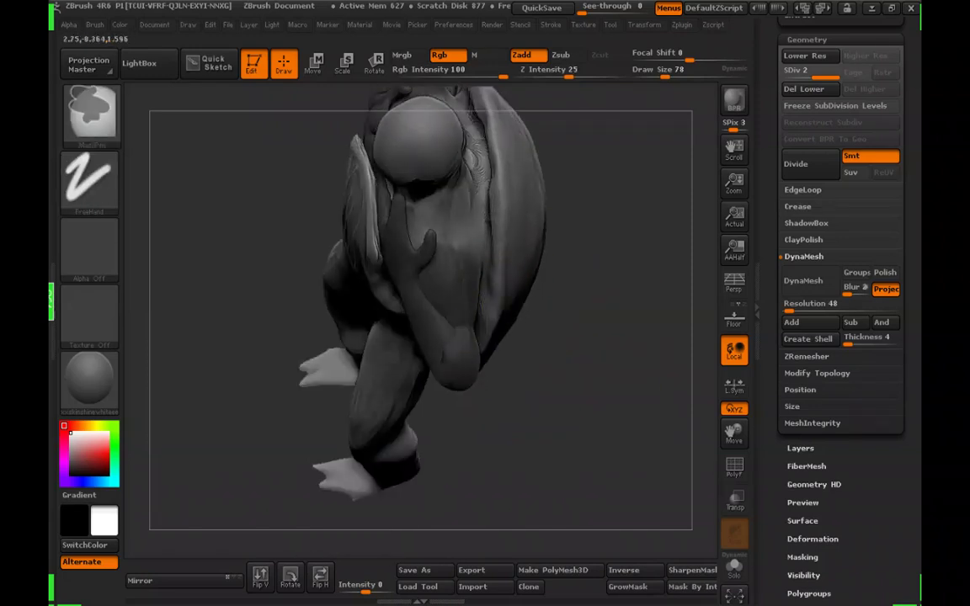
pyautogui.moveTo(508, 341)
pyautogui.mouseDown()
pyautogui.moveTo(471, 282)
pyautogui.moveTo(606, 295)
pyautogui.mouseUp()
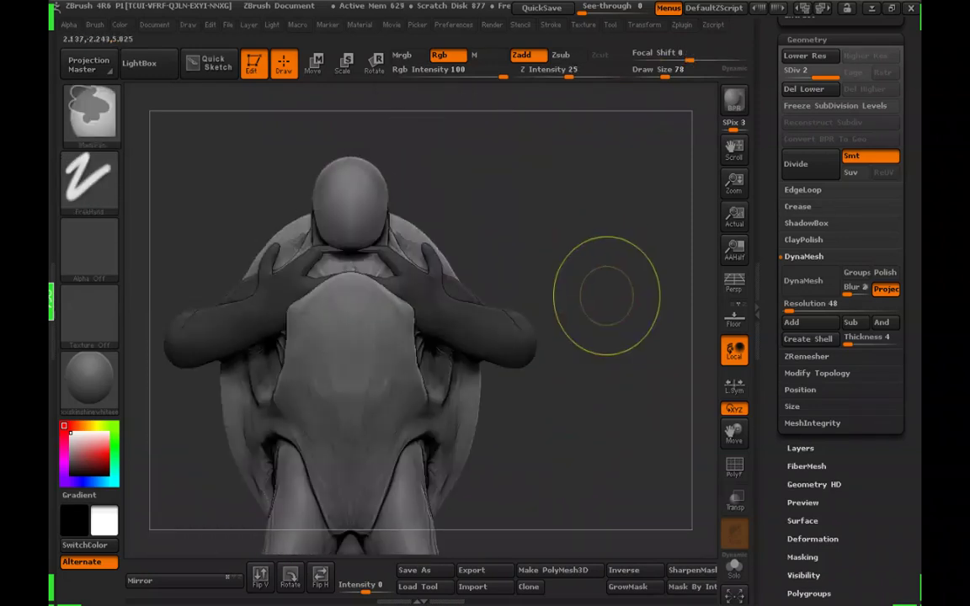
pyautogui.keyDown('ctrl'); pyautogui.click(606, 294); pyautogui.keyUp('ctrl')
# Set the draw size to 32 and slightly adjust the angle of the unmasked arms with Transpose Rotate
pyautogui.moveTo(447, 278)
pyautogui.keyDown('shift'); pyautogui.mouseDown()
pyautogui.moveTo(432, 342)
pyautogui.moveTo(458, 297)
pyautogui.mouseUp(); pyautogui.keyUp('shift')
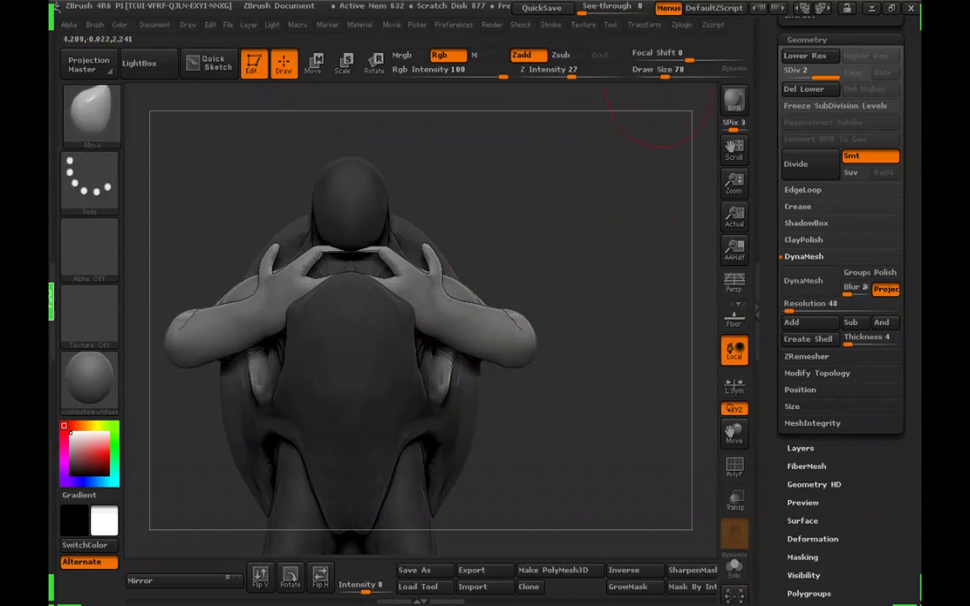
pyautogui.click(650, 76)
pyautogui.moveTo(673, 210)
pyautogui.mouseDown()
pyautogui.moveTo(589, 226)
pyautogui.moveTo(547, 282)
pyautogui.mouseUp()
pyautogui.click(654, 77)
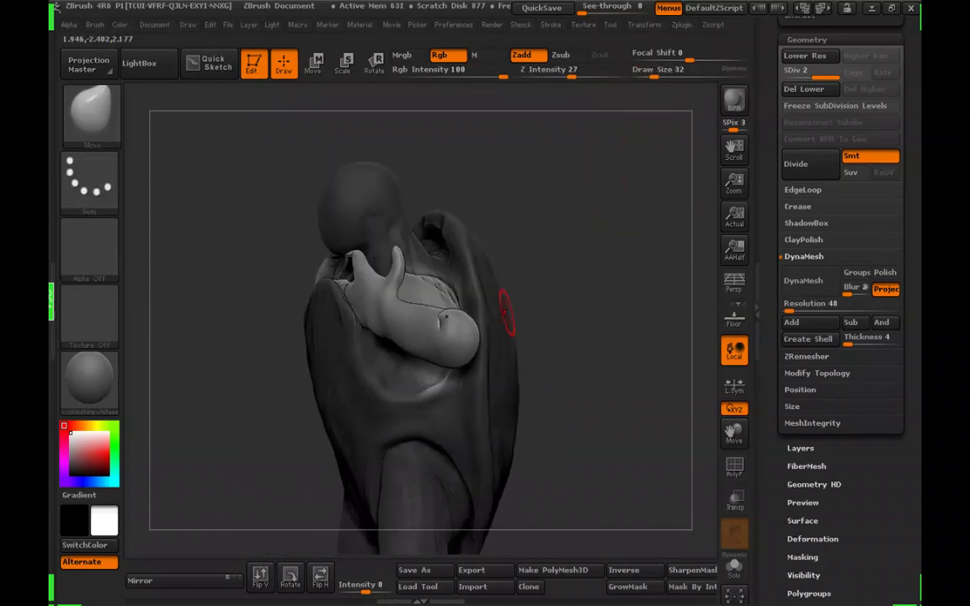
pyautogui.moveTo(560, 408)
pyautogui.mouseDown()
pyautogui.moveTo(543, 374)
pyautogui.moveTo(510, 347)
pyautogui.mouseUp()
pyautogui.press('ctrl')
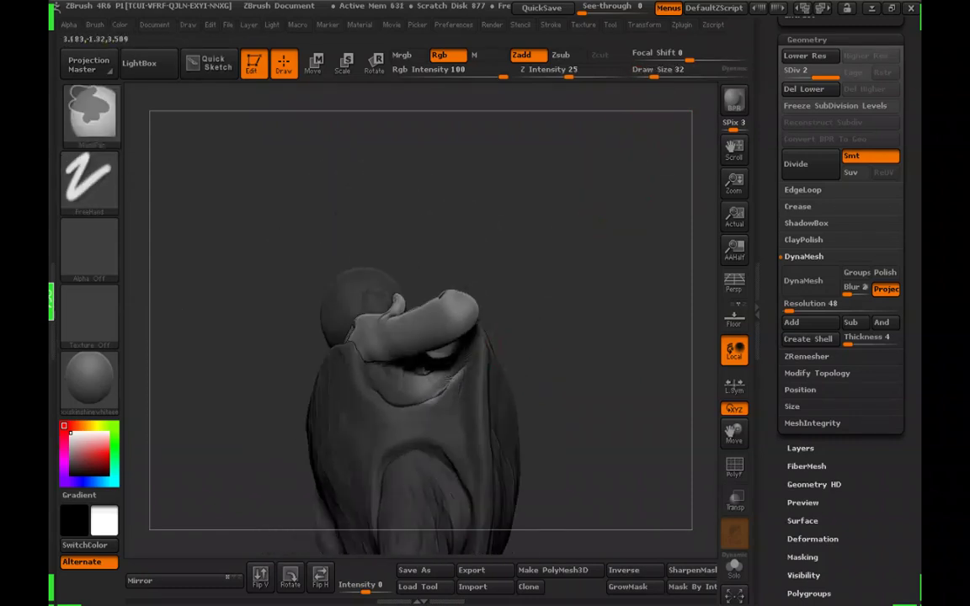
pyautogui.moveTo(551, 307)
pyautogui.mouseDown()
pyautogui.moveTo(611, 376)
pyautogui.moveTo(657, 409)
pyautogui.mouseUp()
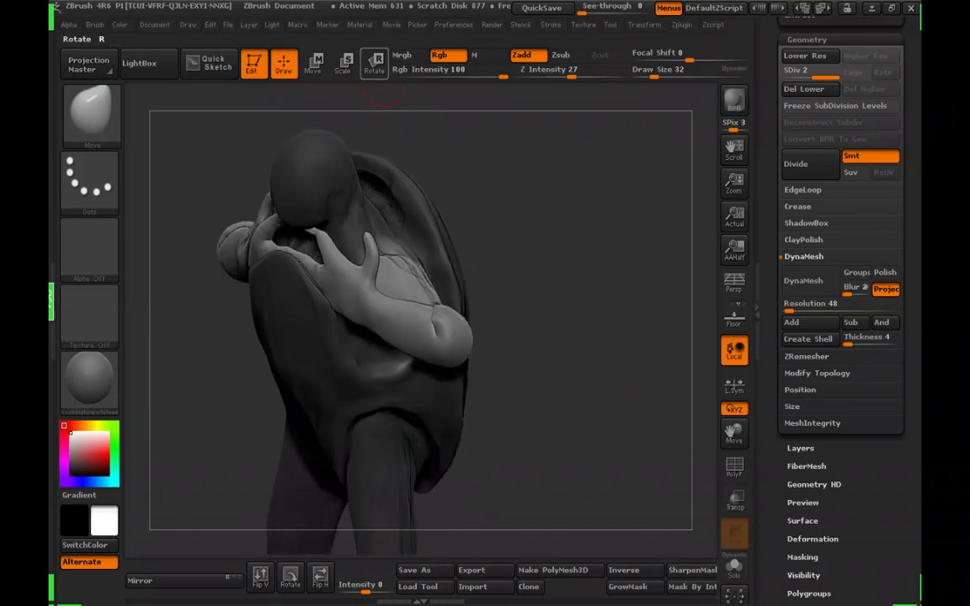
pyautogui.click(375, 63)
pyautogui.moveTo(430, 294); pyautogui.dragTo(483, 334)
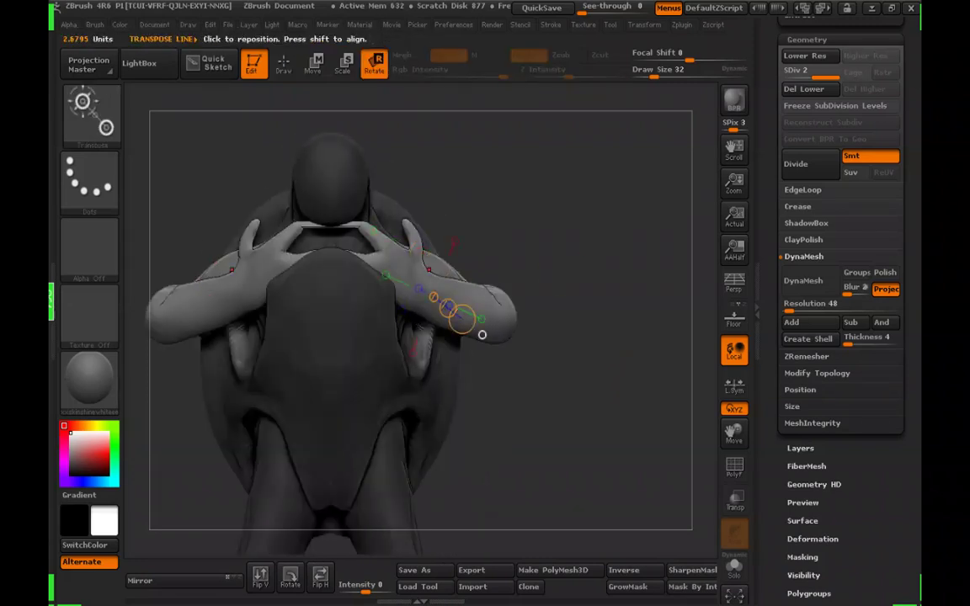
pyautogui.moveTo(416, 263); pyautogui.dragTo(567, 332)
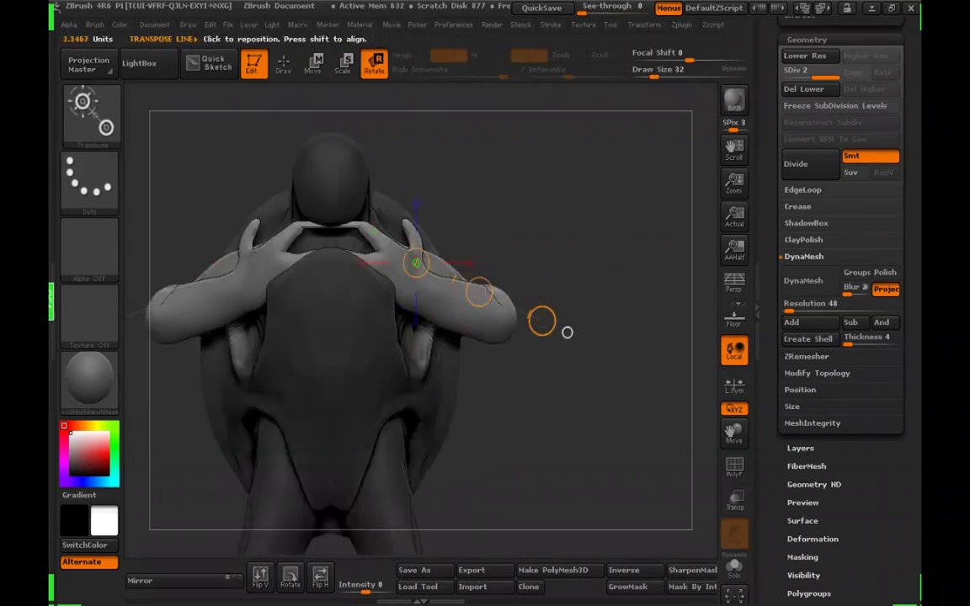
pyautogui.moveTo(479, 292); pyautogui.dragTo(475, 314)
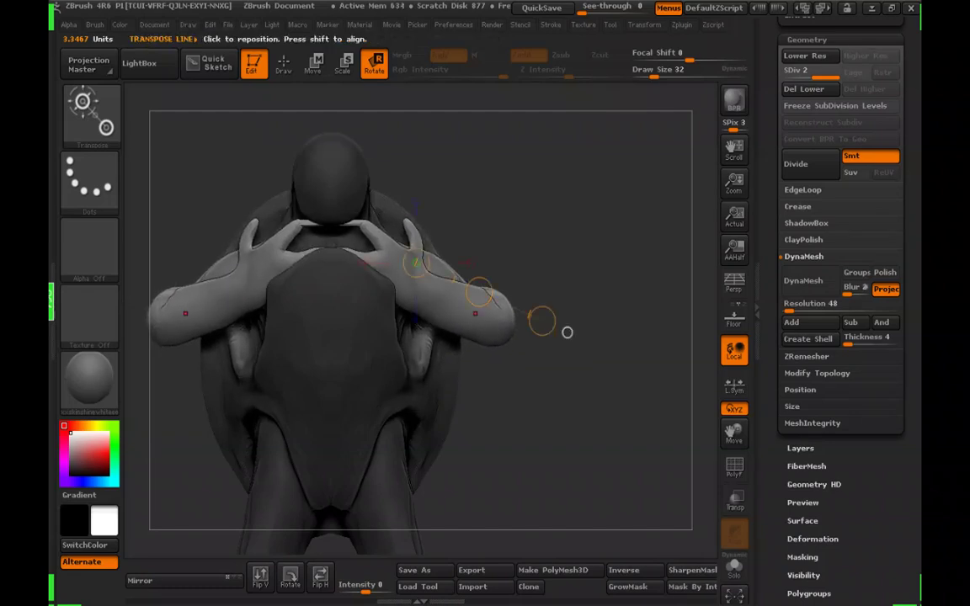
# Mask the leftover areas beneath the arms with MaskPen and rotate the arms so the elbows drop and the hands rise
pyautogui.press('q')
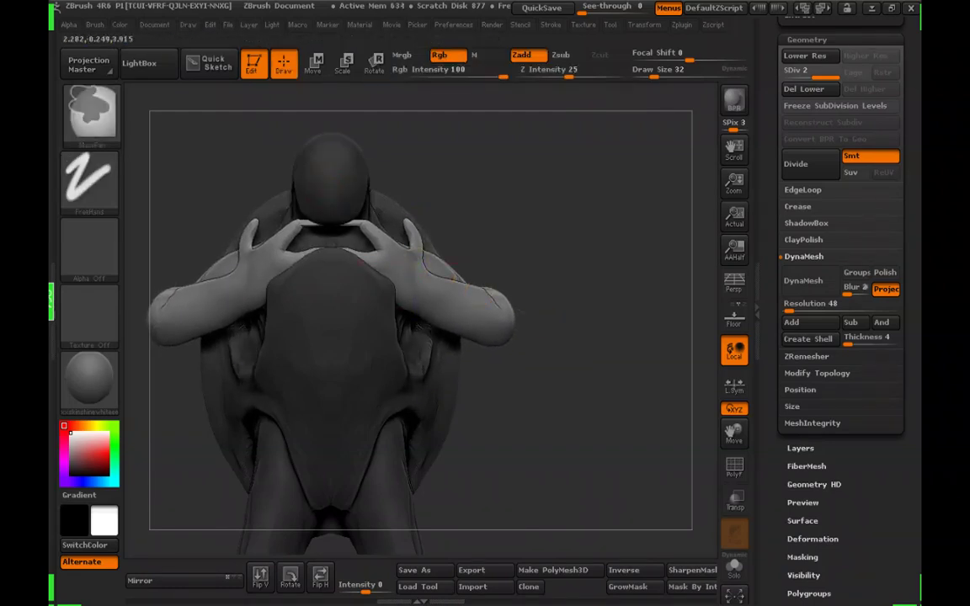
pyautogui.press('r')
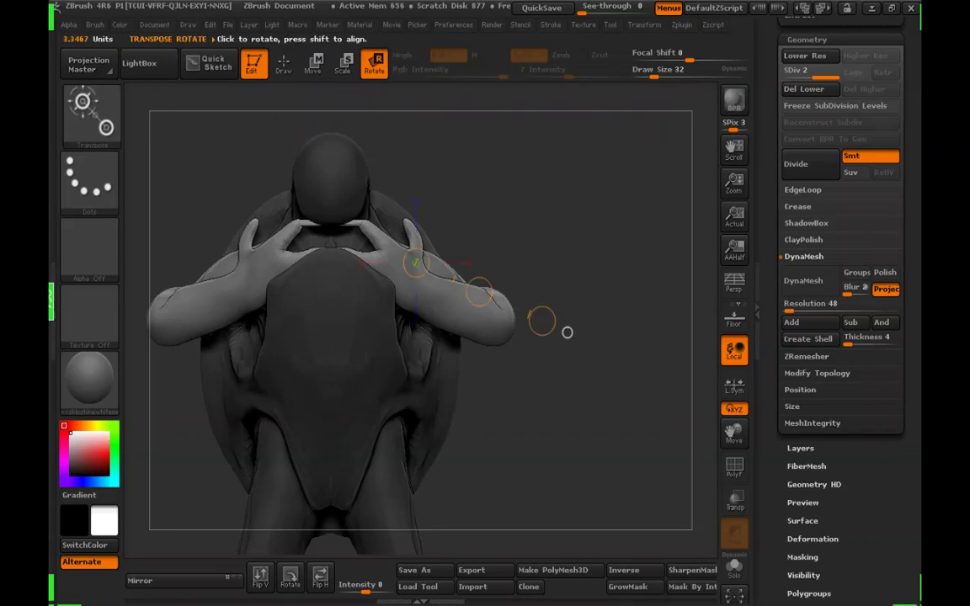
pyautogui.moveTo(396, 275)
pyautogui.mouseDown()
pyautogui.moveTo(530, 344)
pyautogui.moveTo(497, 387)
pyautogui.moveTo(461, 403)
pyautogui.moveTo(518, 350)
pyautogui.moveTo(499, 378)
pyautogui.mouseUp()
# Reposition the arms with Transpose Move from front and side views so the hands rest against the face
pyautogui.press('w')
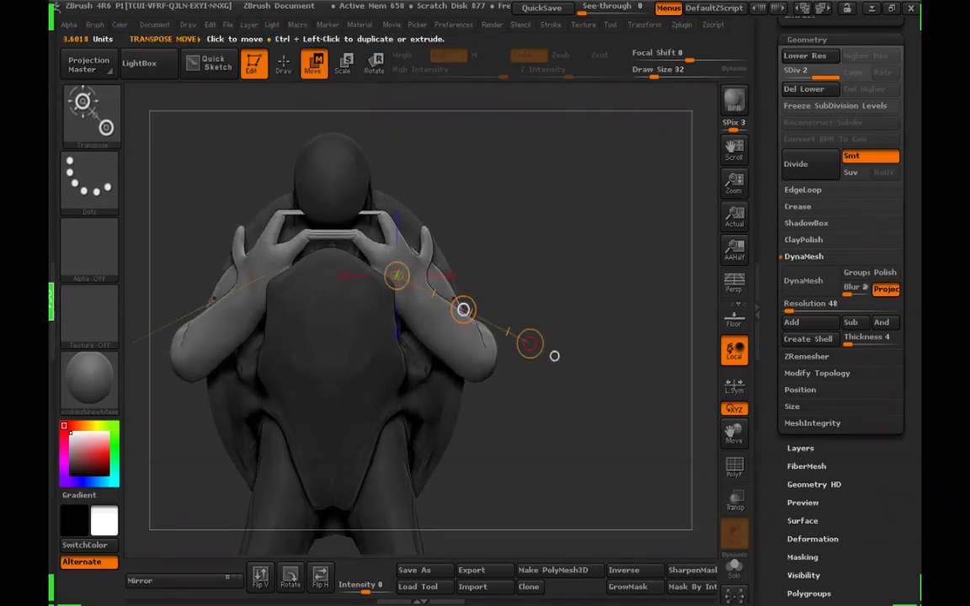
pyautogui.moveTo(464, 310); pyautogui.dragTo(448, 277)
pyautogui.moveTo(589, 337); pyautogui.dragTo(505, 346)
pyautogui.moveTo(488, 384); pyautogui.dragTo(531, 368)
pyautogui.moveTo(446, 319); pyautogui.dragTo(435, 302)
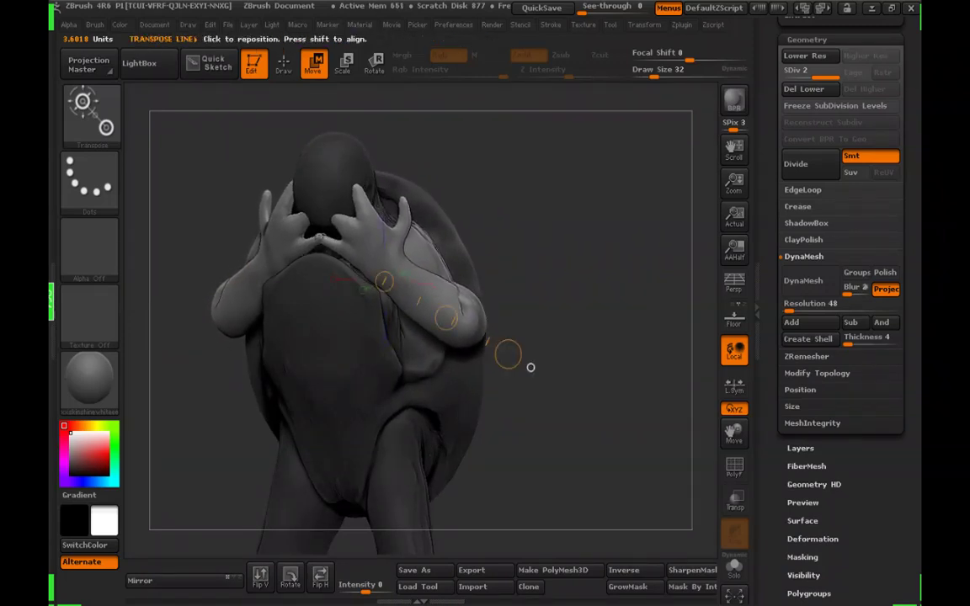
pyautogui.moveTo(619, 253); pyautogui.dragTo(535, 236)
pyautogui.moveTo(414, 312); pyautogui.dragTo(412, 311)
pyautogui.moveTo(337, 311); pyautogui.dragTo(362, 324)
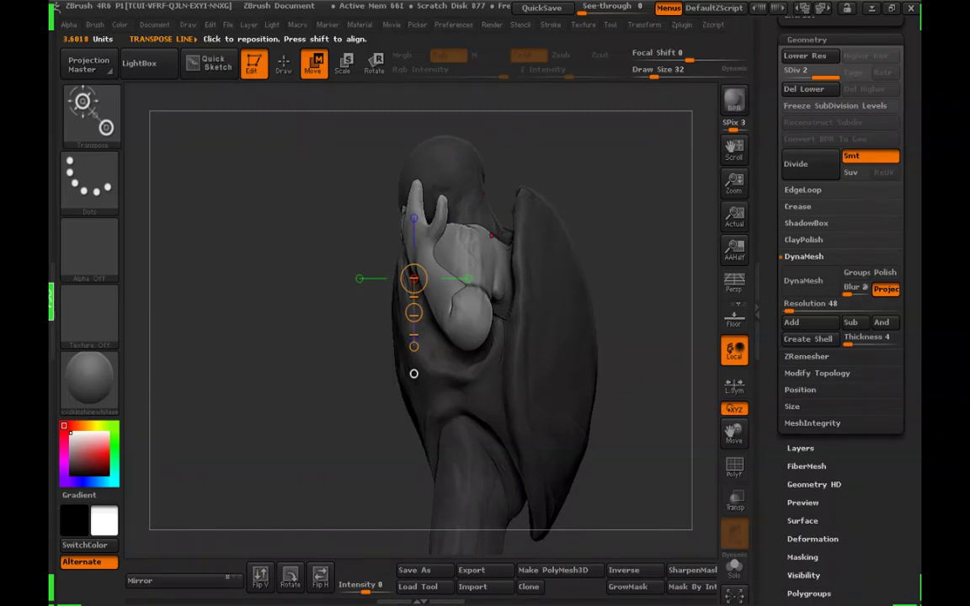
pyautogui.moveTo(371, 203); pyautogui.dragTo(408, 213)
# Return to the Move brush, increase its draw size to 208, and adjust the bent arms from a three-quarter view
pyautogui.press('q')
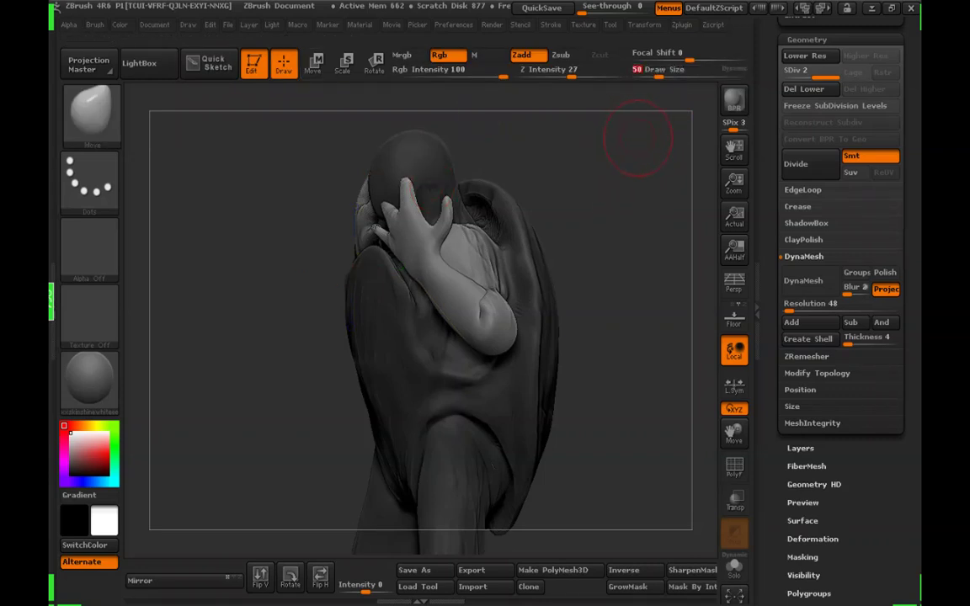
pyautogui.click(665, 74)
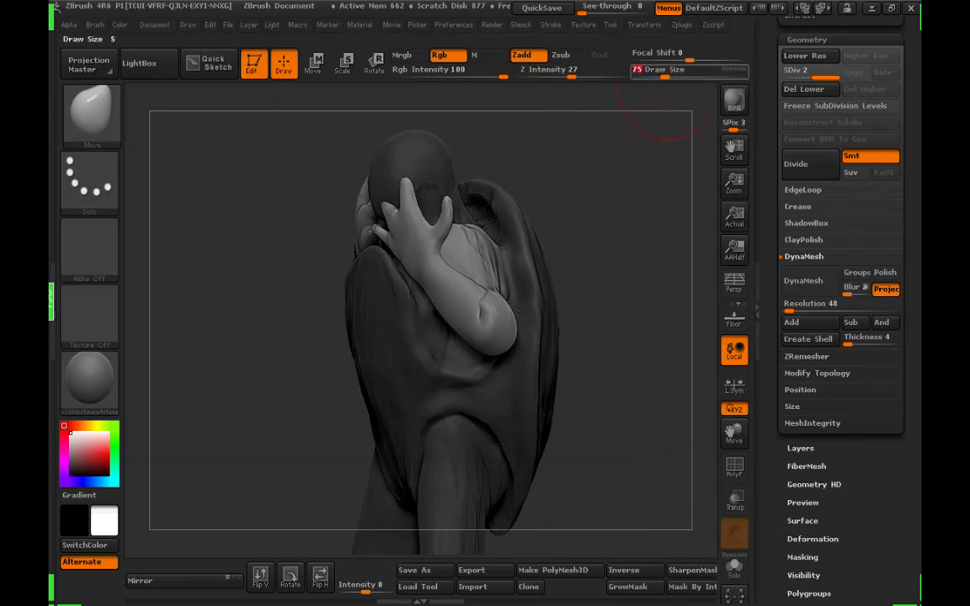
pyautogui.click(671, 76)
pyautogui.moveTo(601, 157)
pyautogui.mouseDown()
pyautogui.moveTo(547, 134)
pyautogui.moveTo(571, 102)
pyautogui.mouseUp()
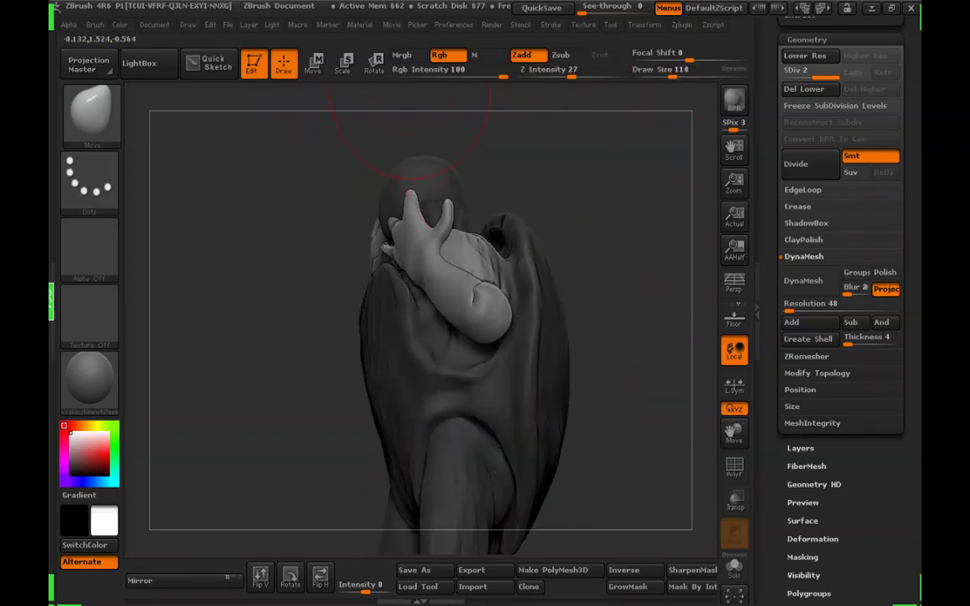
pyautogui.click(684, 76)
pyautogui.moveTo(543, 269); pyautogui.dragTo(602, 285)
pyautogui.moveTo(481, 276); pyautogui.dragTo(446, 278)
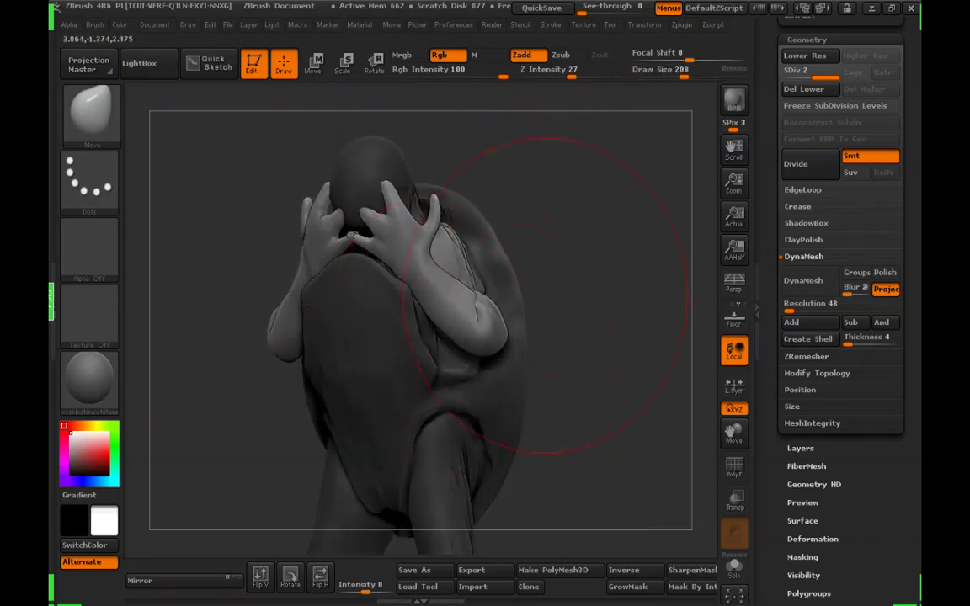
pyautogui.moveTo(546, 295); pyautogui.dragTo(596, 288)
# Tuck the elbows down and in toward the torso with the Move brush at draw sizes 101 and 170 and Z Intensity 47
pyautogui.click(669, 76)
pyautogui.moveTo(507, 319)
pyautogui.mouseDown()
pyautogui.moveTo(523, 322)
pyautogui.moveTo(472, 308)
pyautogui.moveTo(493, 337)
pyautogui.mouseUp()
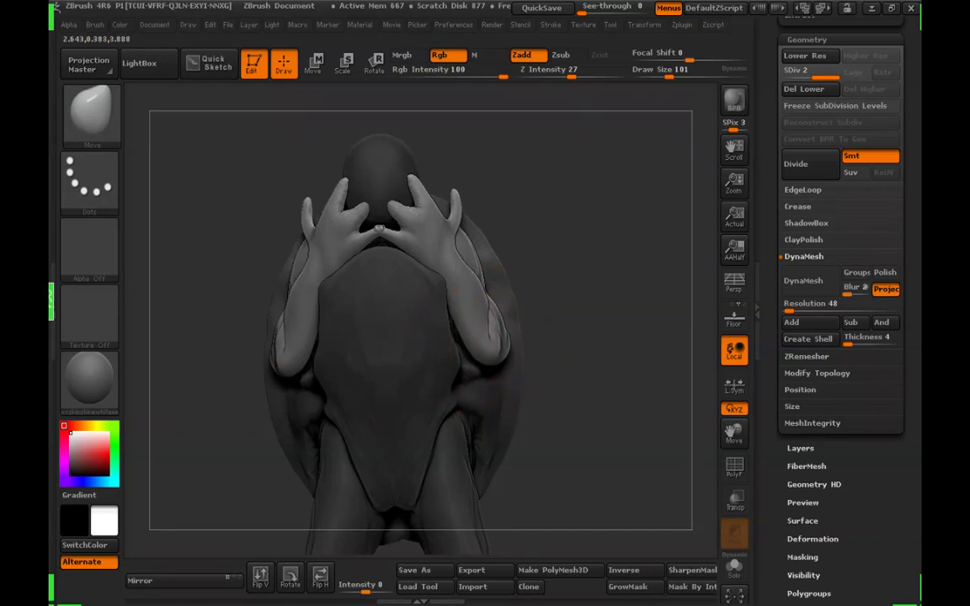
pyautogui.moveTo(692, 77); pyautogui.dragTo(675, 77)
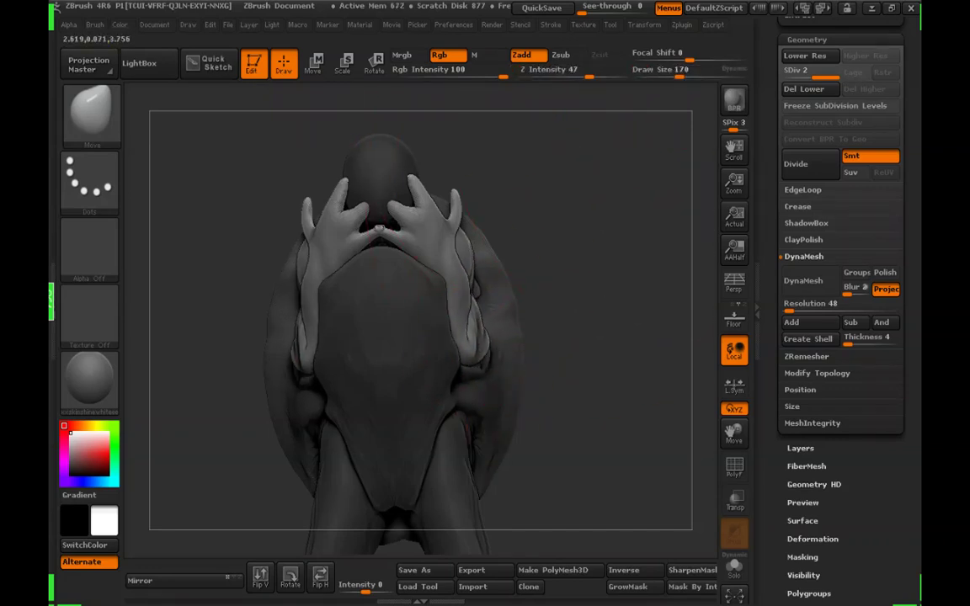
pyautogui.moveTo(261, 294); pyautogui.dragTo(505, 387)
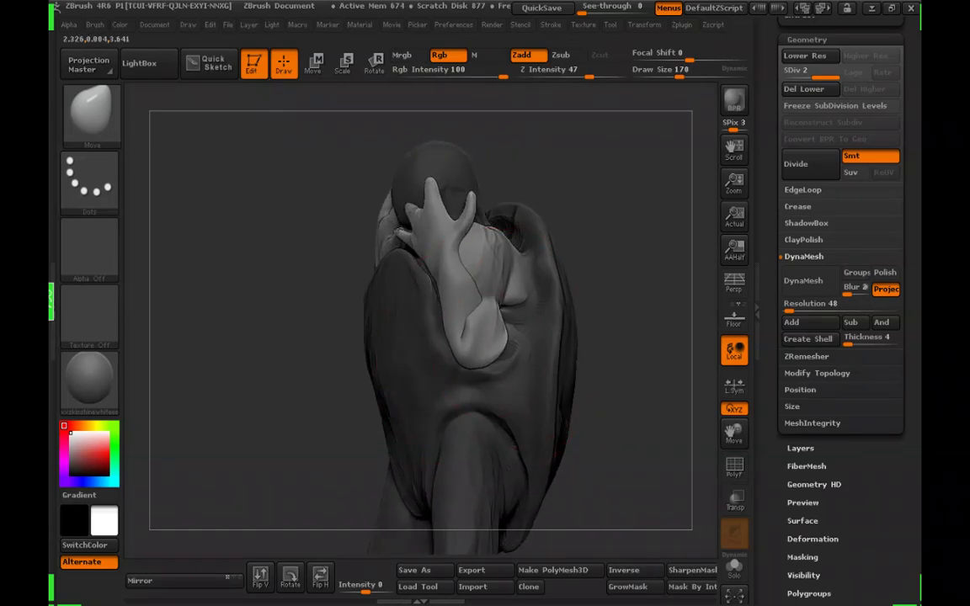
# Refine the bent forearms and elbows with the Move brush at draw size 170 from side and three-quarter views
pyautogui.moveTo(599, 274); pyautogui.dragTo(576, 299)
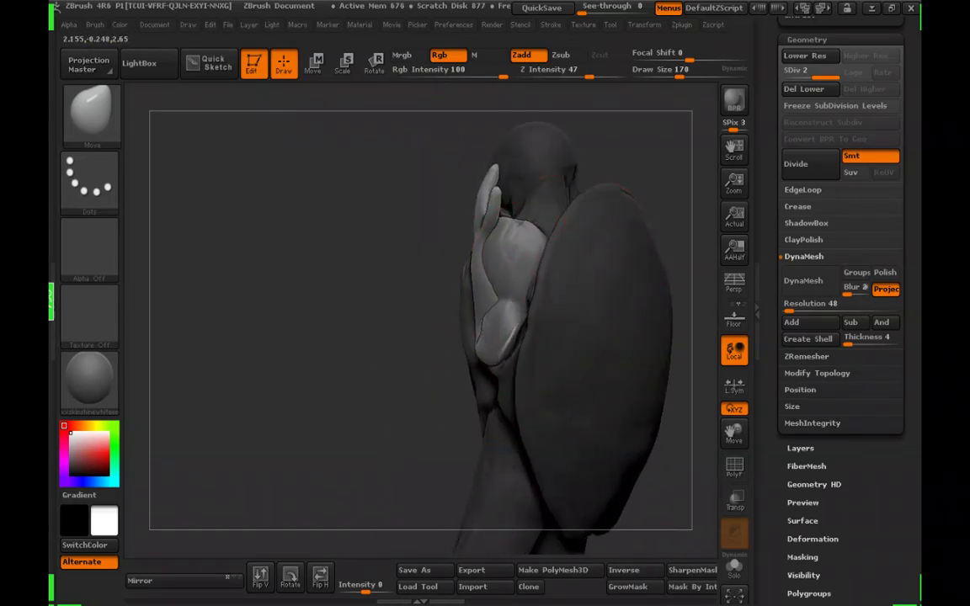
pyautogui.moveTo(681, 216); pyautogui.dragTo(543, 236)
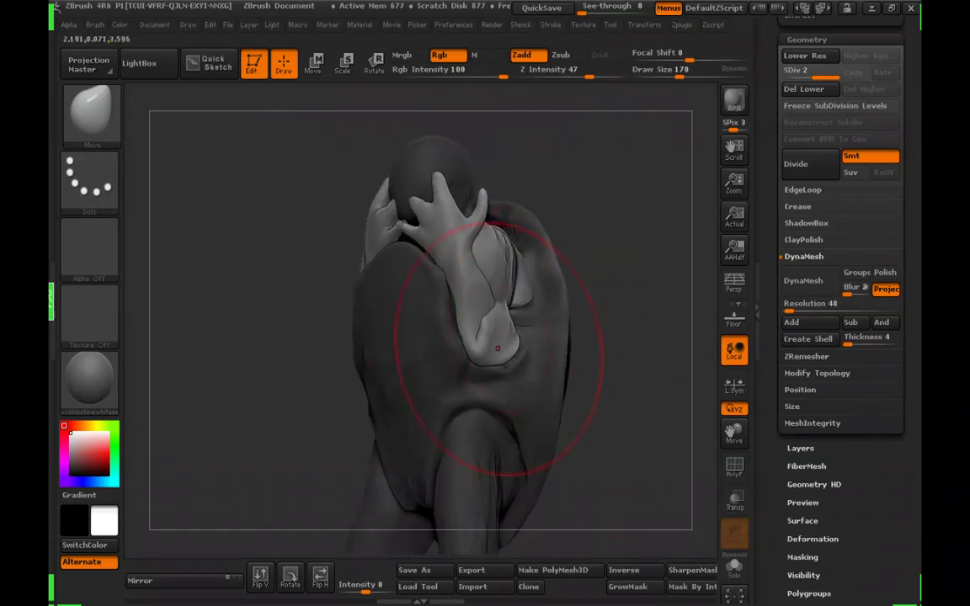
pyautogui.moveTo(546, 320); pyautogui.dragTo(503, 349)
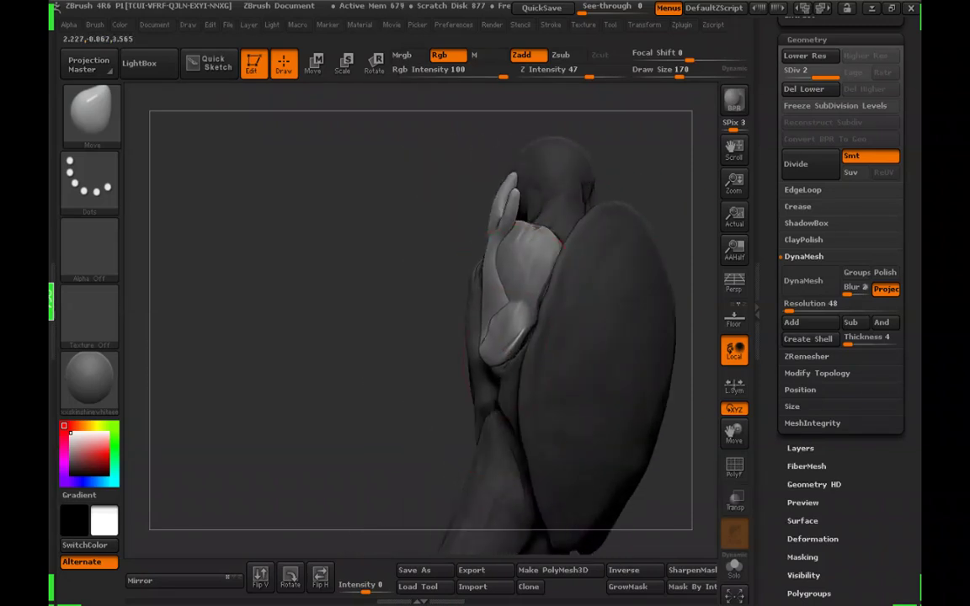
pyautogui.moveTo(574, 315)
pyautogui.mouseDown()
pyautogui.moveTo(524, 347)
pyautogui.moveTo(446, 325)
pyautogui.mouseUp()
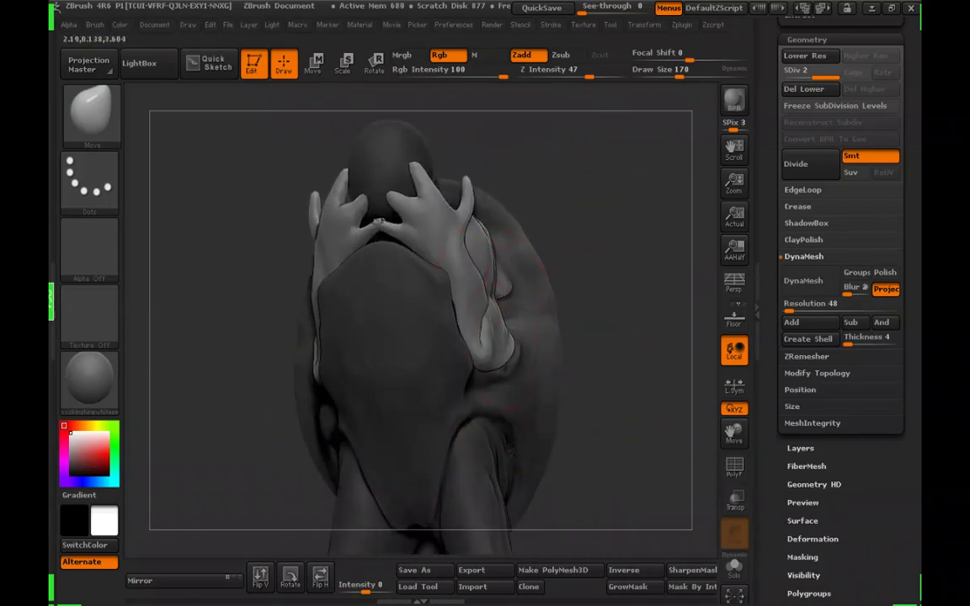
pyautogui.moveTo(623, 282)
pyautogui.mouseDown()
pyautogui.moveTo(565, 298)
pyautogui.moveTo(640, 257)
pyautogui.mouseUp()
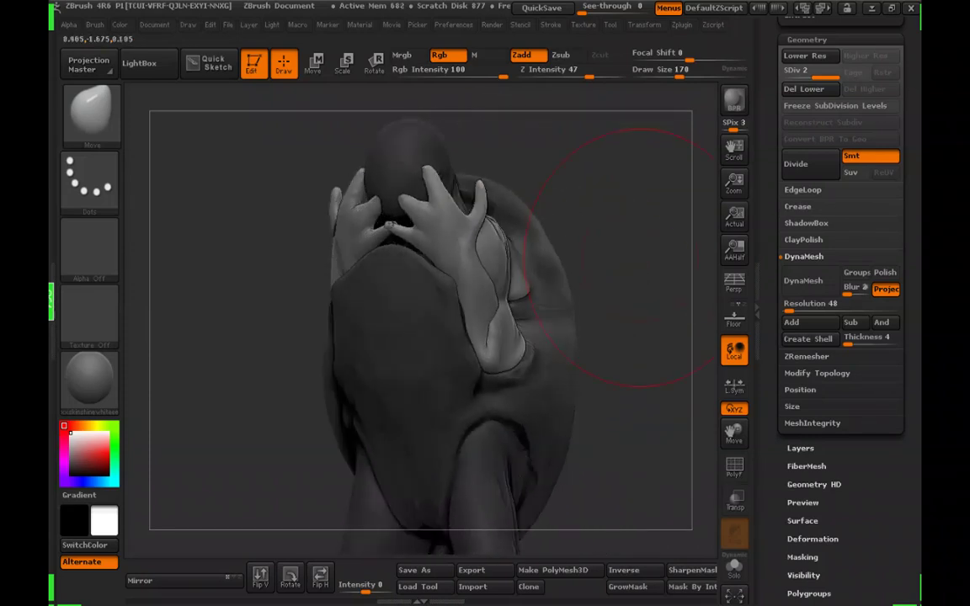
# Reduce the Move brush's draw size to 109 and reshape the arms around the elbow crease and forearm
pyautogui.moveTo(679, 74); pyautogui.dragTo(667, 74)
pyautogui.moveTo(648, 189); pyautogui.dragTo(665, 184)
pyautogui.moveTo(670, 75); pyautogui.dragTo(678, 75)
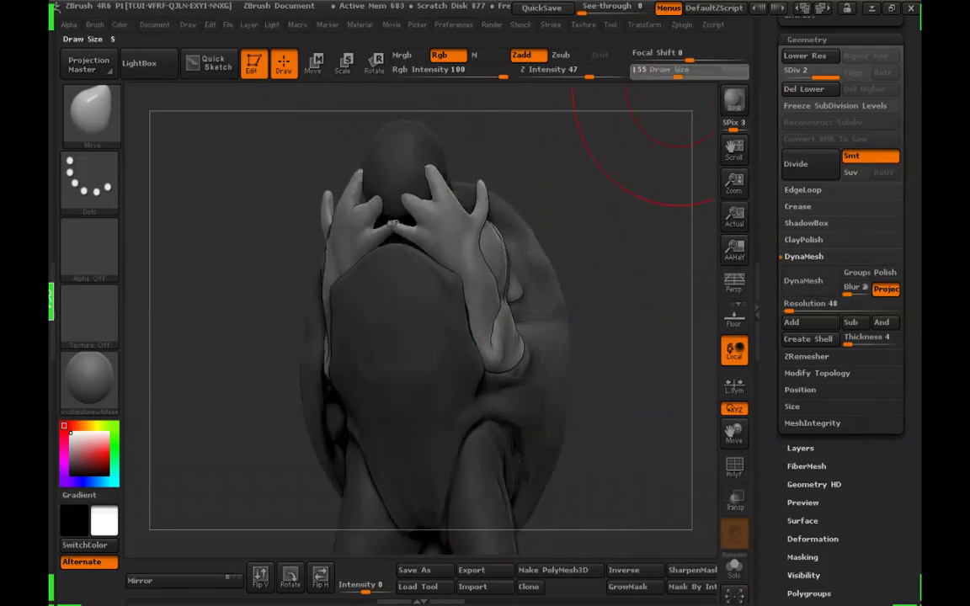
pyautogui.moveTo(594, 245); pyautogui.dragTo(573, 251)
pyautogui.click(670, 75)
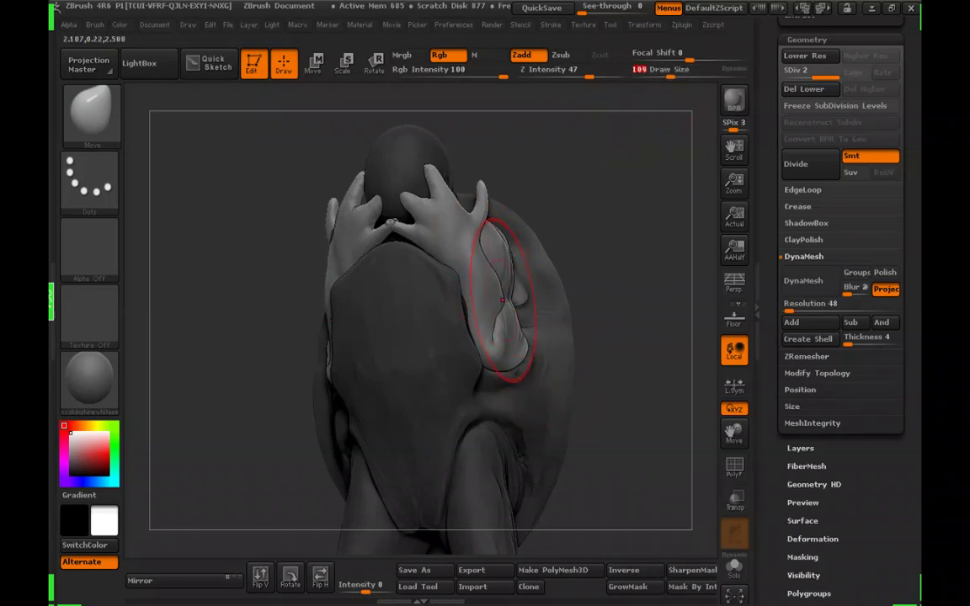
pyautogui.moveTo(288, 313); pyautogui.dragTo(214, 299)
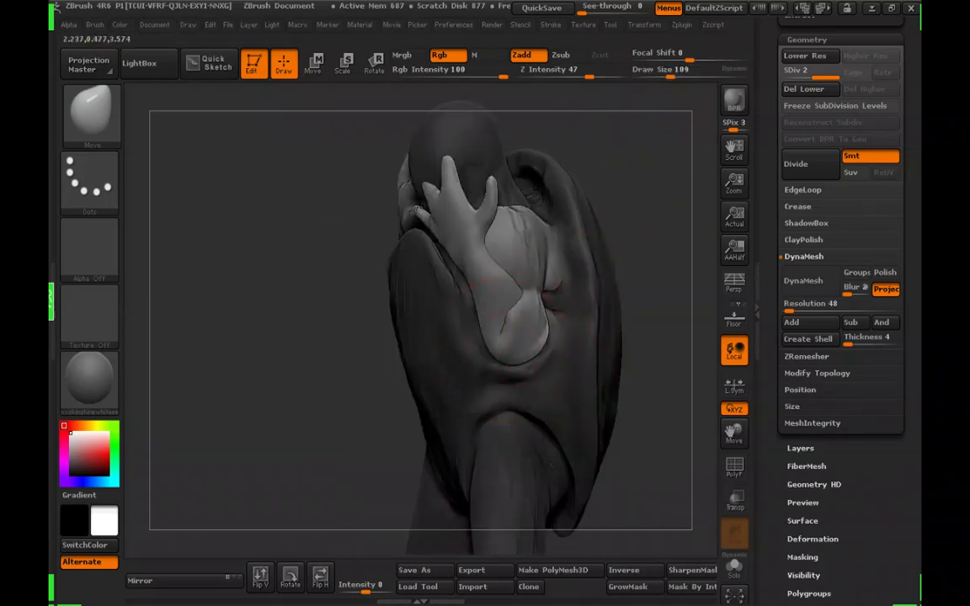
pyautogui.moveTo(623, 236); pyautogui.dragTo(647, 214)
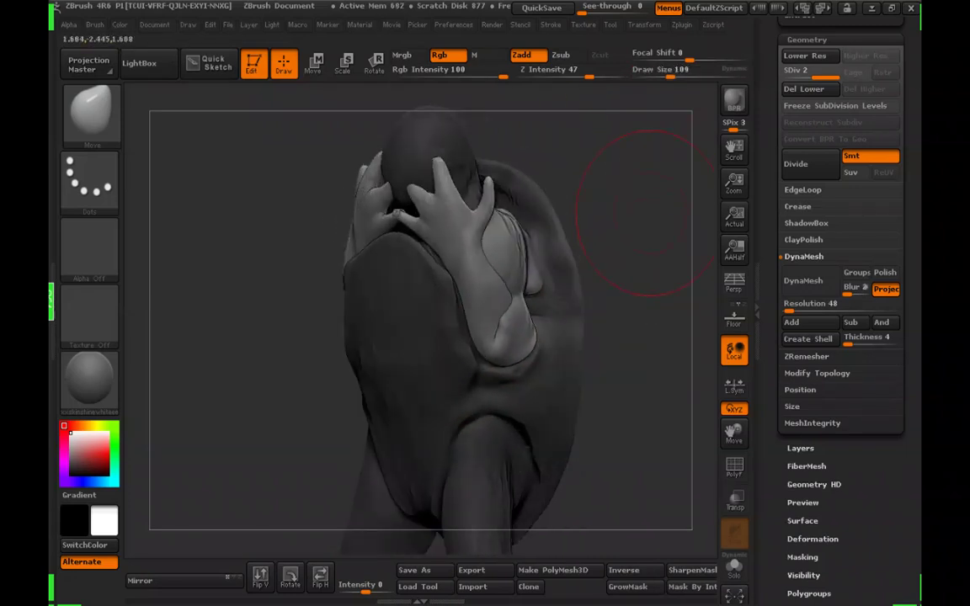
# Set the Move brush's draw size to 136 and pull the forearms and hands down and inward beneath the face
pyautogui.moveTo(597, 282); pyautogui.dragTo(637, 210)
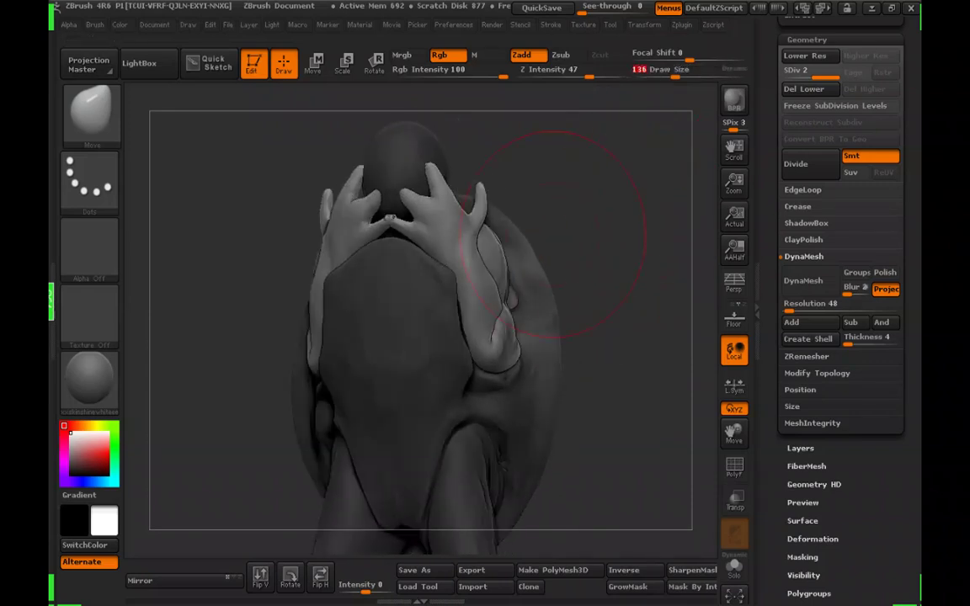
pyautogui.moveTo(592, 336); pyautogui.dragTo(508, 392)
pyautogui.moveTo(514, 354)
pyautogui.mouseDown()
pyautogui.moveTo(463, 341)
pyautogui.moveTo(522, 346)
pyautogui.mouseUp()
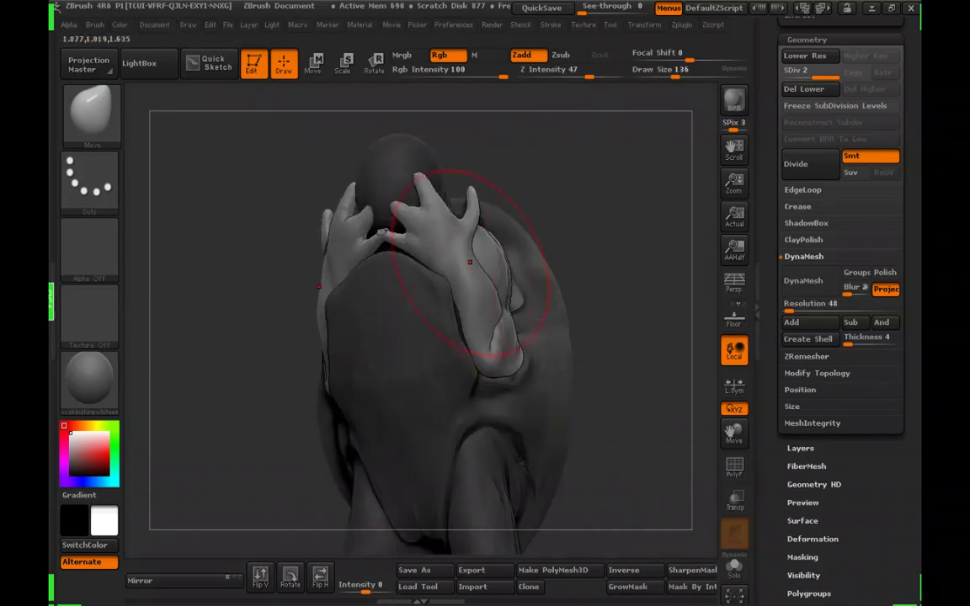
pyautogui.moveTo(457, 196)
pyautogui.mouseDown()
pyautogui.moveTo(433, 213)
pyautogui.moveTo(409, 195)
pyautogui.moveTo(401, 212)
pyautogui.mouseUp()
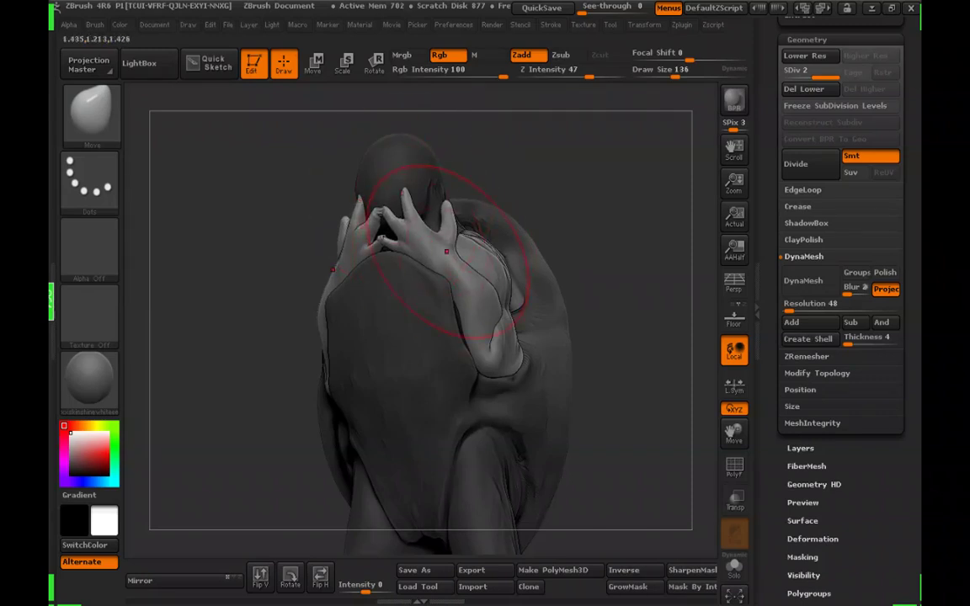
pyautogui.moveTo(427, 208); pyautogui.dragTo(448, 221)
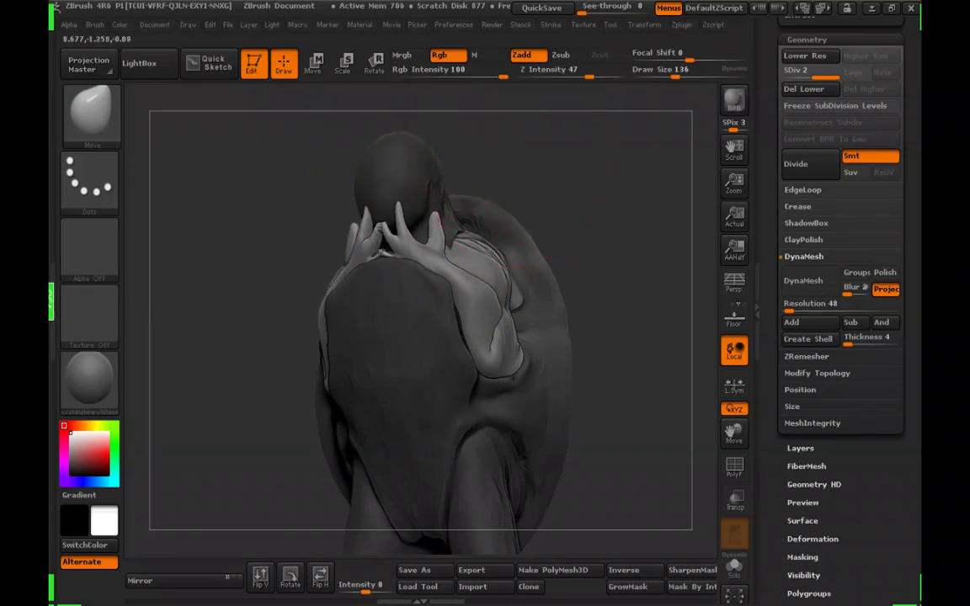
pyautogui.moveTo(581, 202); pyautogui.dragTo(622, 231)
pyautogui.moveTo(569, 188); pyautogui.dragTo(566, 274)
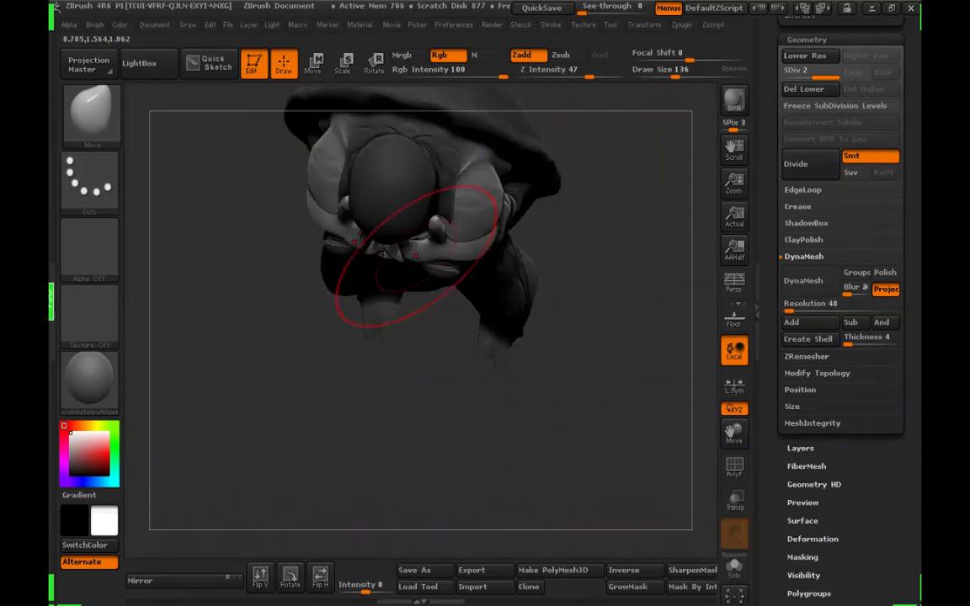
pyautogui.moveTo(621, 307)
pyautogui.mouseDown()
pyautogui.moveTo(623, 281)
pyautogui.moveTo(463, 240)
pyautogui.mouseUp()
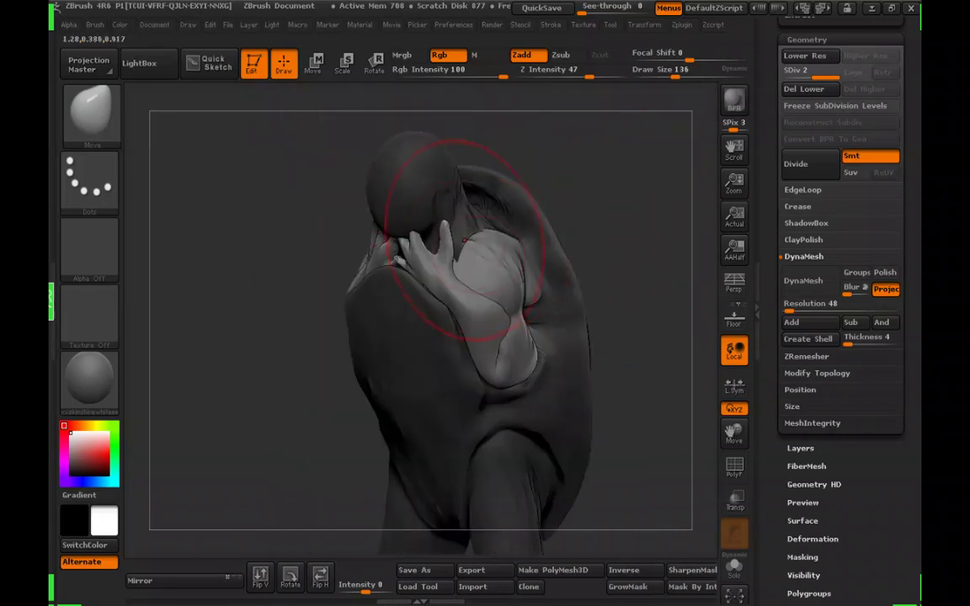
# Set the draw size to 118 and raise and round the shoulders and upper arms with the Move brush
pyautogui.click(672, 74)
pyautogui.moveTo(602, 198); pyautogui.dragTo(650, 206)
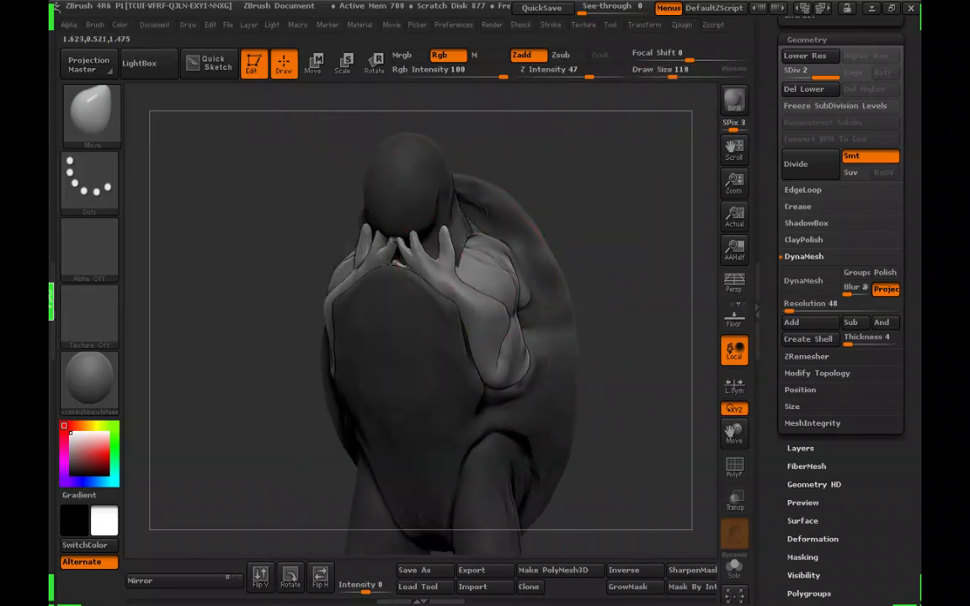
pyautogui.moveTo(506, 272); pyautogui.dragTo(488, 254)
pyautogui.moveTo(623, 274)
pyautogui.mouseDown()
pyautogui.moveTo(552, 276)
pyautogui.moveTo(498, 293)
pyautogui.mouseUp()
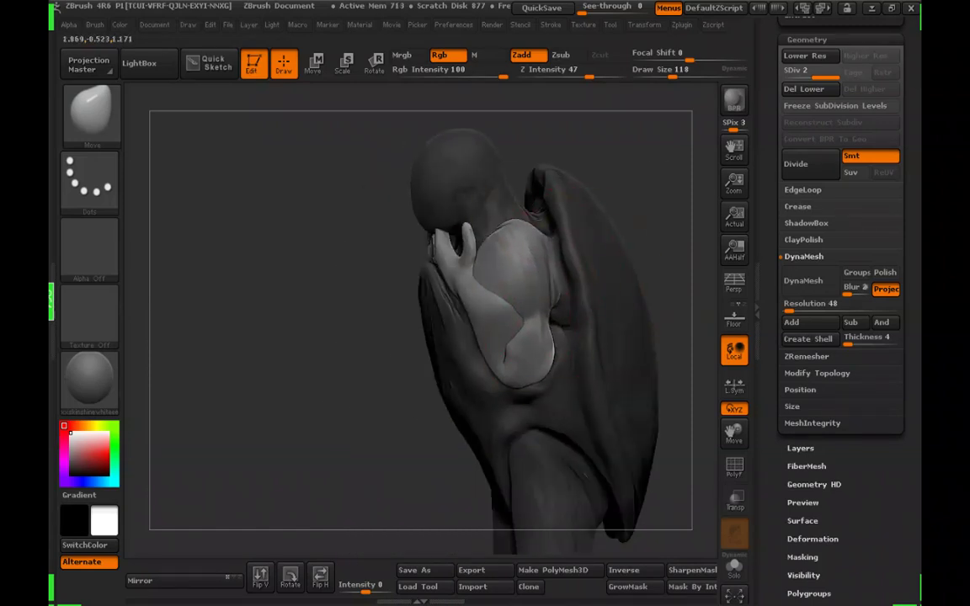
pyautogui.moveTo(613, 181); pyautogui.dragTo(672, 192)
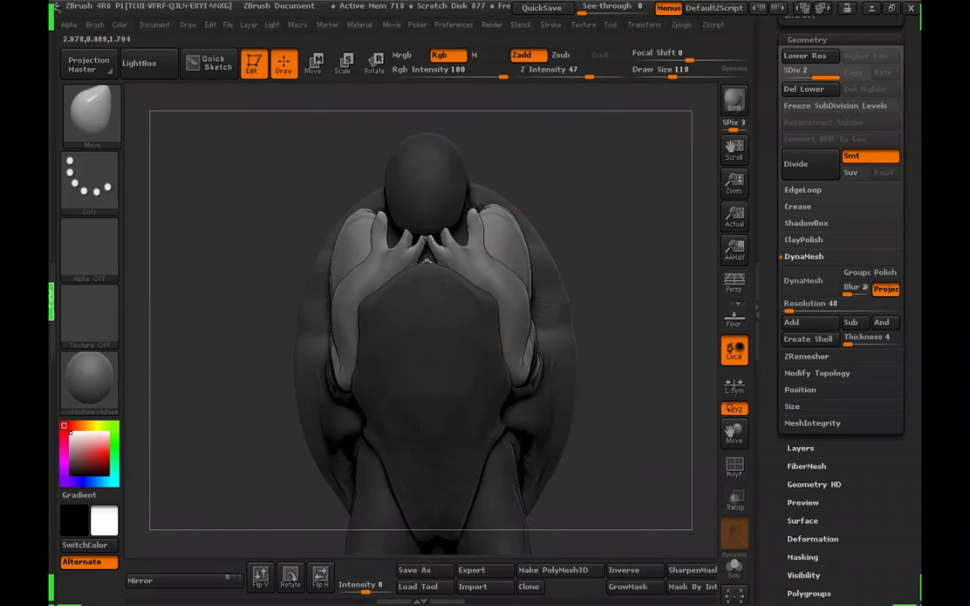
# Pull in the outer contour of the upper arms and push the elbows slightly outward at draw size 118
pyautogui.moveTo(528, 250); pyautogui.dragTo(520, 252)
pyautogui.moveTo(523, 358); pyautogui.dragTo(530, 360)
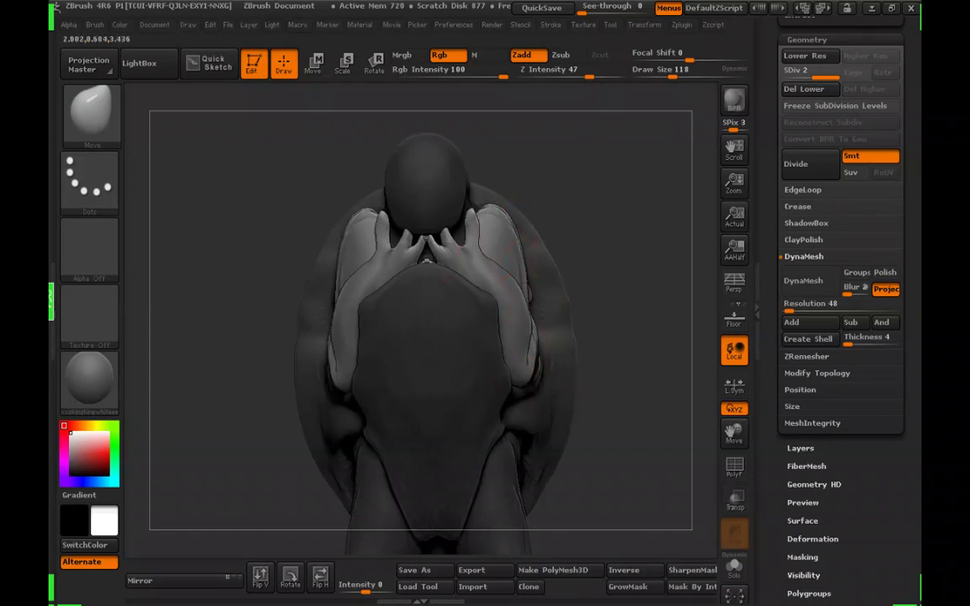
pyautogui.moveTo(638, 367); pyautogui.dragTo(577, 374)
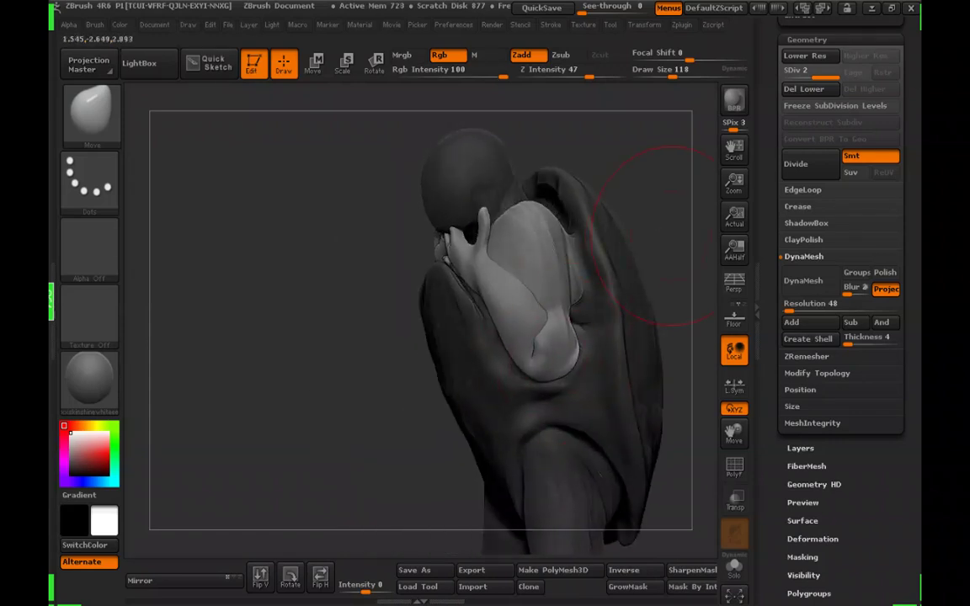
pyautogui.moveTo(670, 236)
pyautogui.mouseDown()
pyautogui.moveTo(517, 371)
pyautogui.moveTo(519, 346)
pyautogui.moveTo(516, 385)
pyautogui.moveTo(505, 363)
pyautogui.moveTo(534, 302)
pyautogui.moveTo(520, 291)
pyautogui.mouseUp()
pyautogui.moveTo(608, 296); pyautogui.dragTo(672, 290)
pyautogui.moveTo(421, 269); pyautogui.dragTo(524, 179)
# Adjust the inner shoulders and fingers with the Move brush at draw sizes 72, 53 and 86
pyautogui.moveTo(672, 76); pyautogui.dragTo(665, 75)
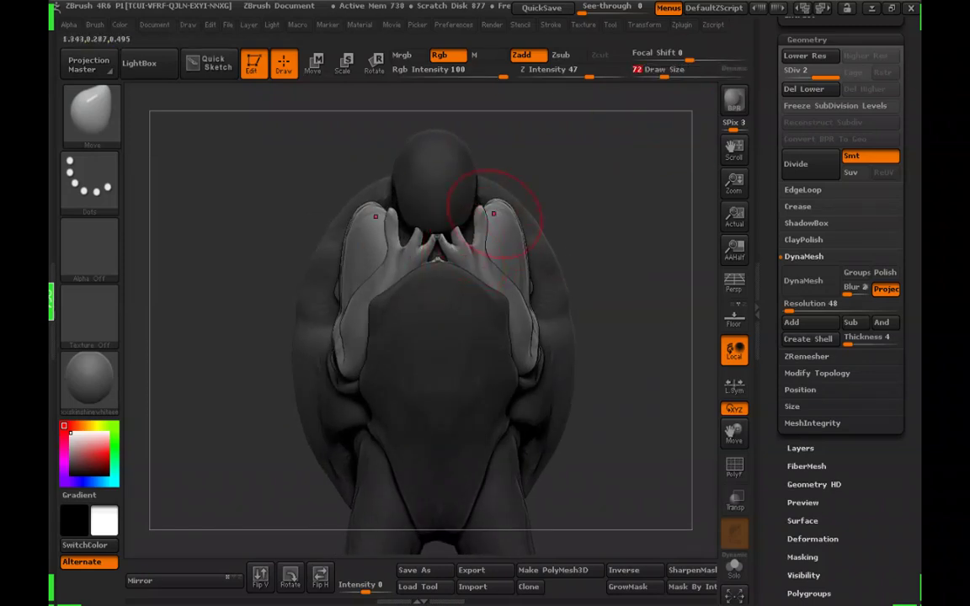
pyautogui.moveTo(581, 181); pyautogui.dragTo(608, 175)
pyautogui.moveTo(665, 76); pyautogui.dragTo(660, 76)
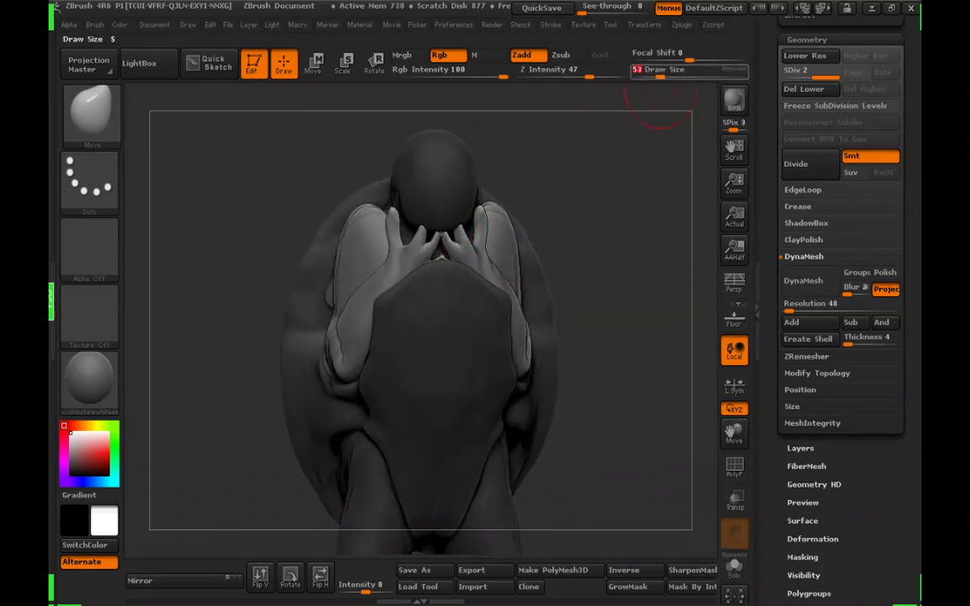
pyautogui.moveTo(630, 271)
pyautogui.mouseDown()
pyautogui.moveTo(633, 261)
pyautogui.moveTo(608, 243)
pyautogui.moveTo(617, 238)
pyautogui.mouseUp()
pyautogui.moveTo(669, 139); pyautogui.dragTo(640, 135)
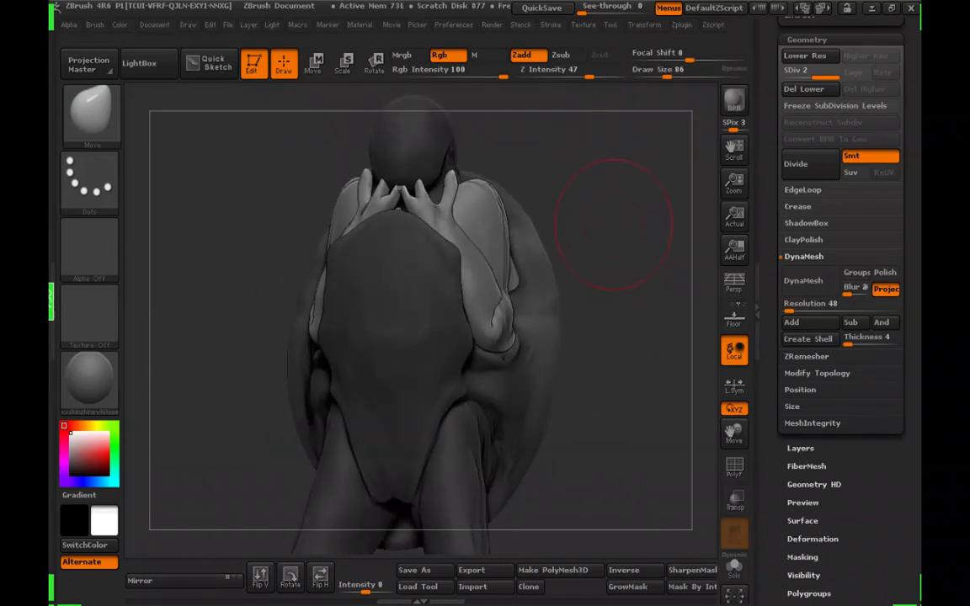
pyautogui.moveTo(613, 225); pyautogui.dragTo(657, 210)
pyautogui.moveTo(589, 184); pyautogui.dragTo(564, 187)
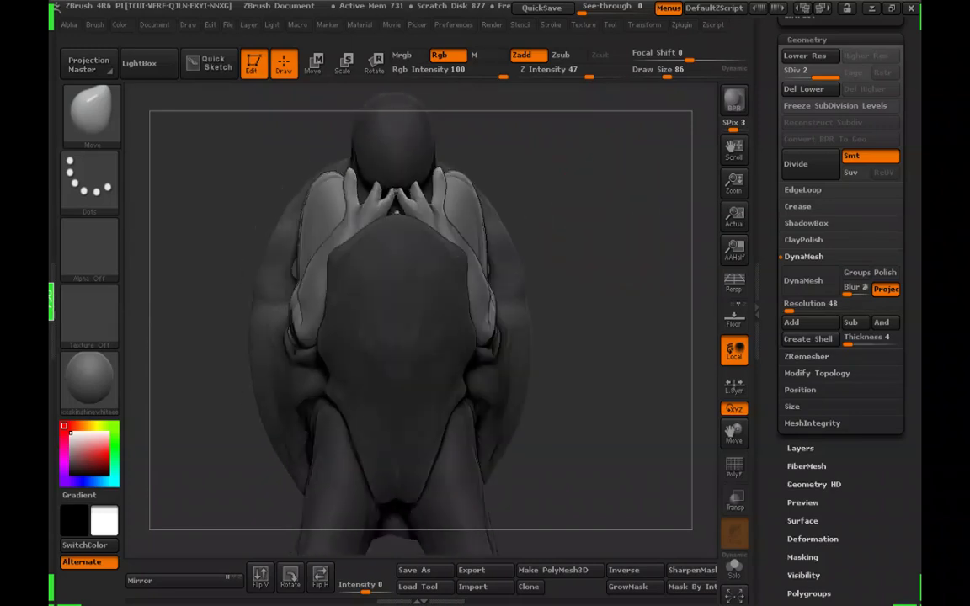
# Shape the fingers and hands under the face with the Move brush at draw size 86, working around the figure
pyautogui.moveTo(631, 173)
pyautogui.mouseDown()
pyautogui.moveTo(585, 184)
pyautogui.moveTo(631, 246)
pyautogui.mouseUp()
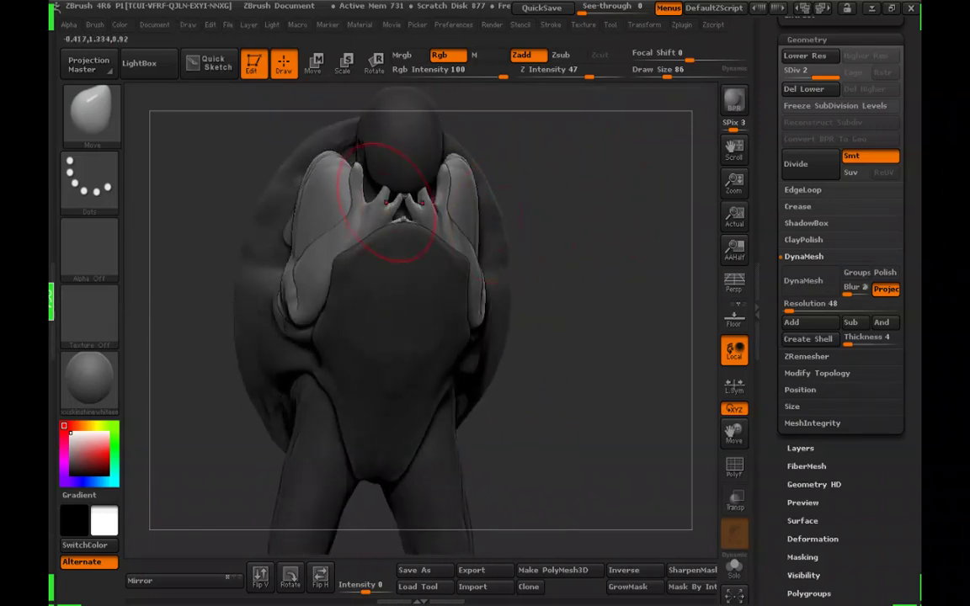
pyautogui.moveTo(572, 194); pyautogui.dragTo(523, 197)
pyautogui.keyDown('alt'); pyautogui.moveTo(539, 245); pyautogui.dragTo(636, 200); pyautogui.keyUp('alt')
pyautogui.moveTo(509, 194)
pyautogui.mouseDown()
pyautogui.moveTo(535, 223)
pyautogui.moveTo(380, 253)
pyautogui.mouseUp()
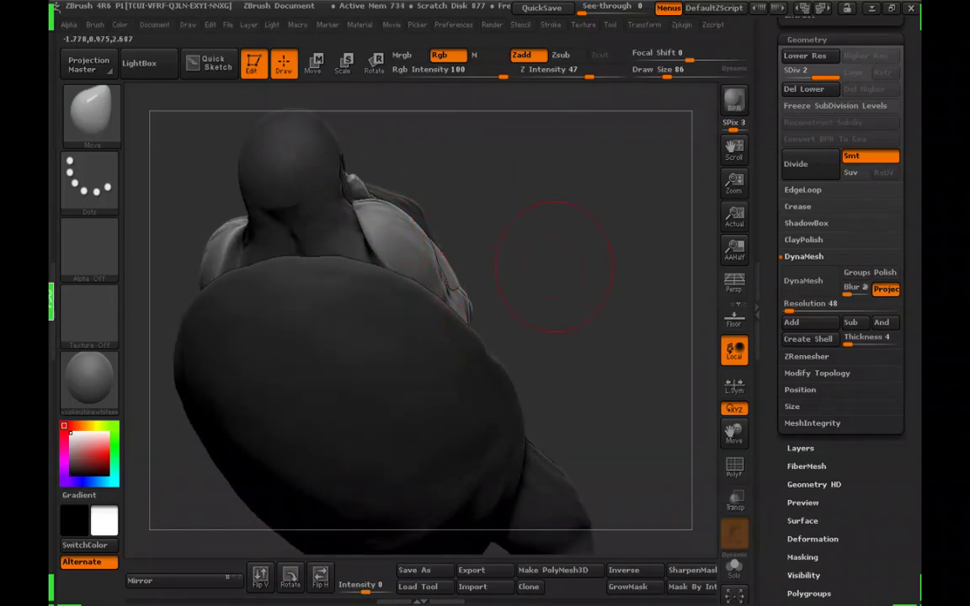
pyautogui.moveTo(554, 266); pyautogui.dragTo(623, 143)
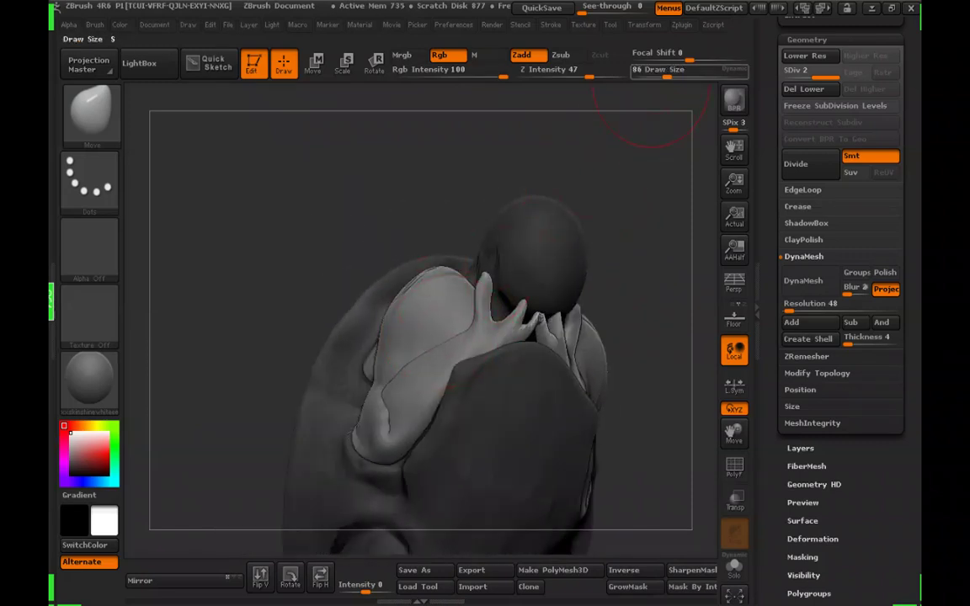
# Set the draw size to 72, reshape the shoulder with the Move brush, and smooth the arm surface behind it
pyautogui.moveTo(667, 75); pyautogui.dragTo(665, 74)
pyautogui.moveTo(627, 156); pyautogui.dragTo(489, 236)
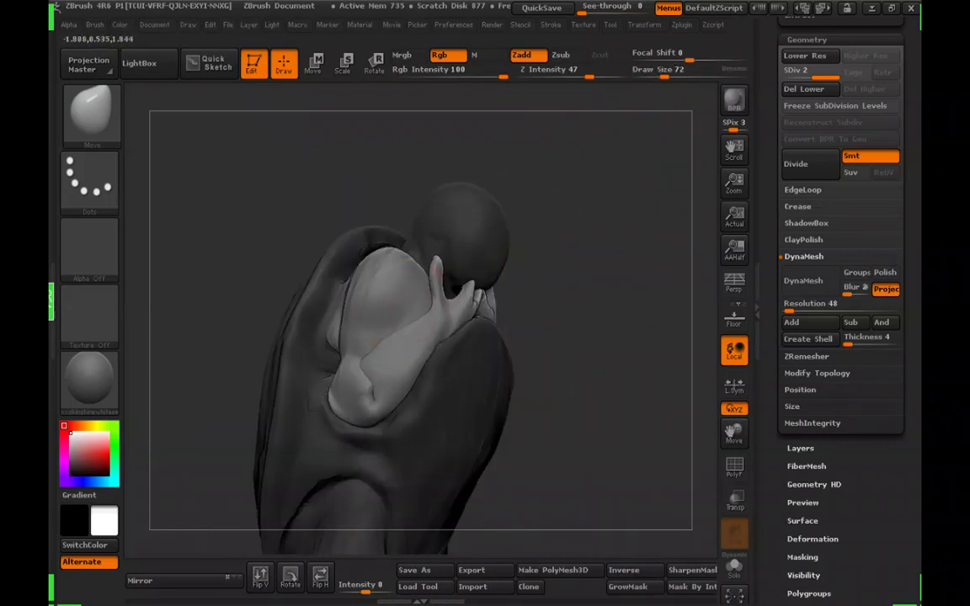
pyautogui.moveTo(404, 319); pyautogui.dragTo(381, 276)
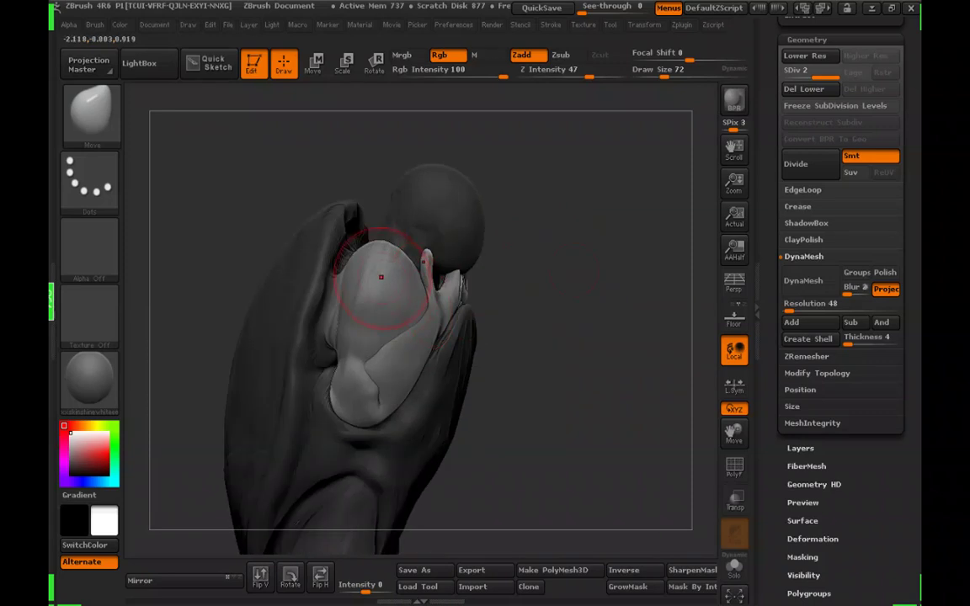
pyautogui.moveTo(432, 236)
pyautogui.mouseDown()
pyautogui.moveTo(547, 320)
pyautogui.moveTo(520, 311)
pyautogui.mouseUp()
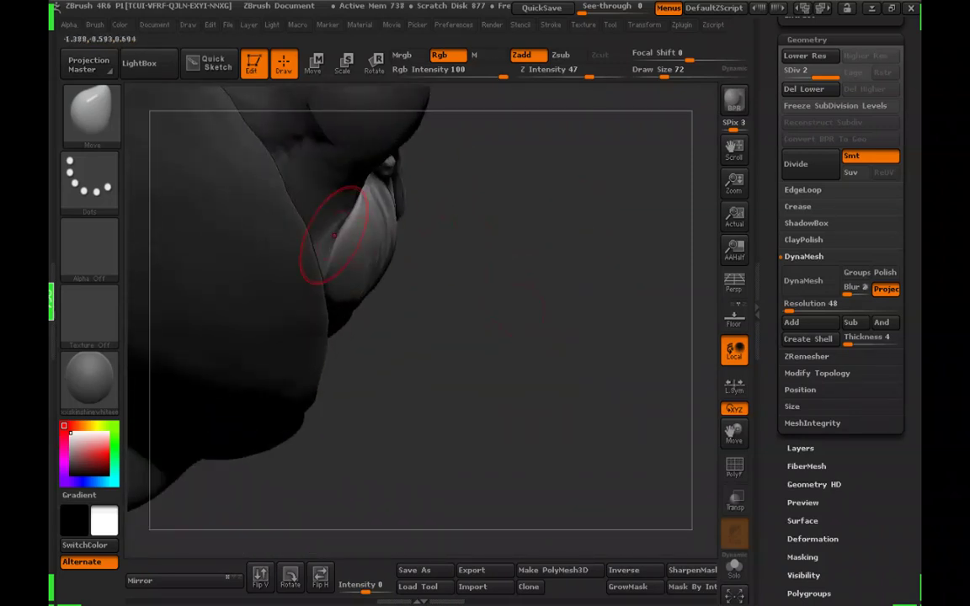
pyautogui.press('shift')
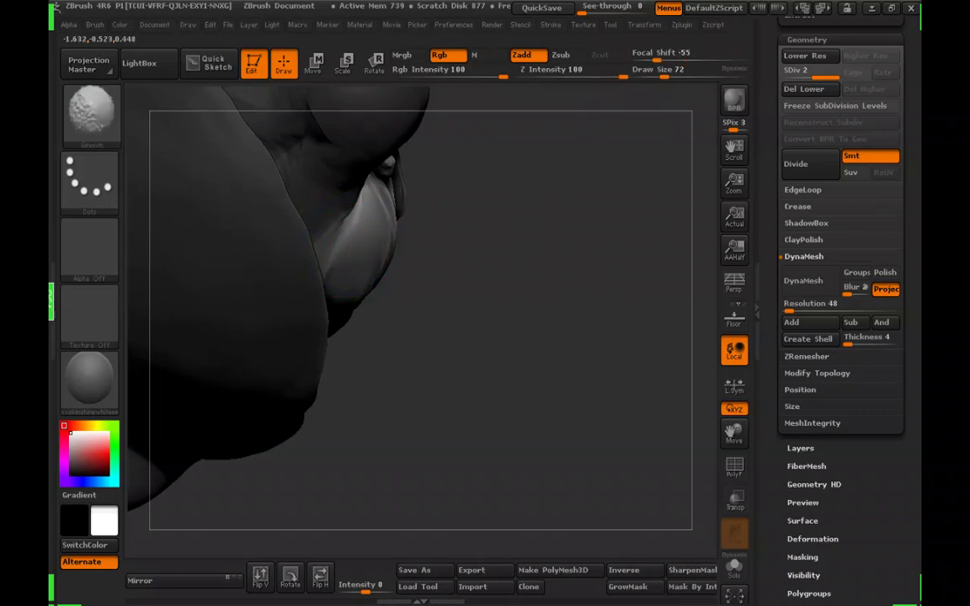
pyautogui.moveTo(542, 315)
pyautogui.mouseDown()
pyautogui.moveTo(542, 217)
pyautogui.moveTo(551, 274)
pyautogui.moveTo(496, 240)
pyautogui.mouseUp()
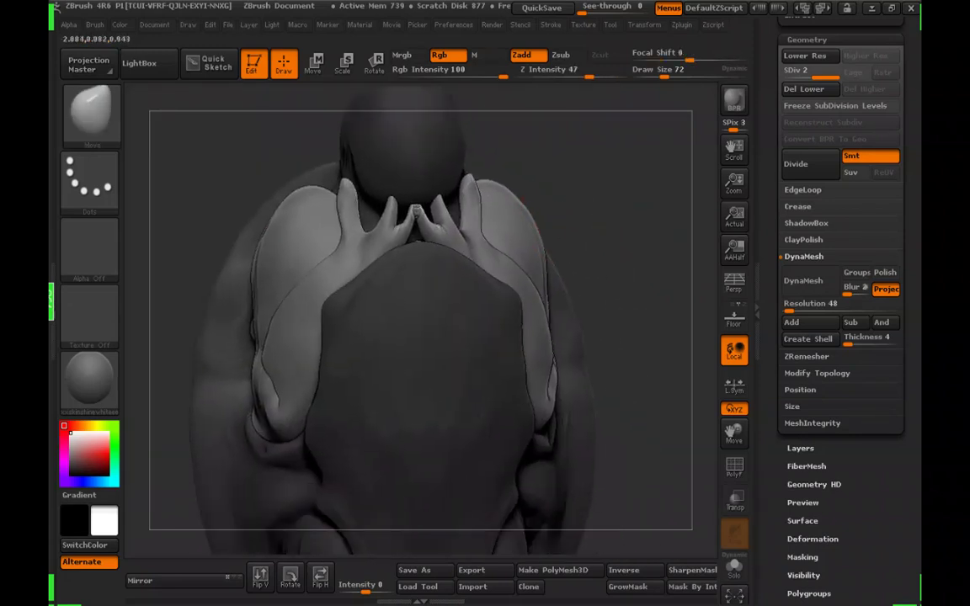
# Refine the outer edge of the upper arm down to the elbow with the Move brush at draw size 72
pyautogui.moveTo(514, 168); pyautogui.dragTo(532, 210)
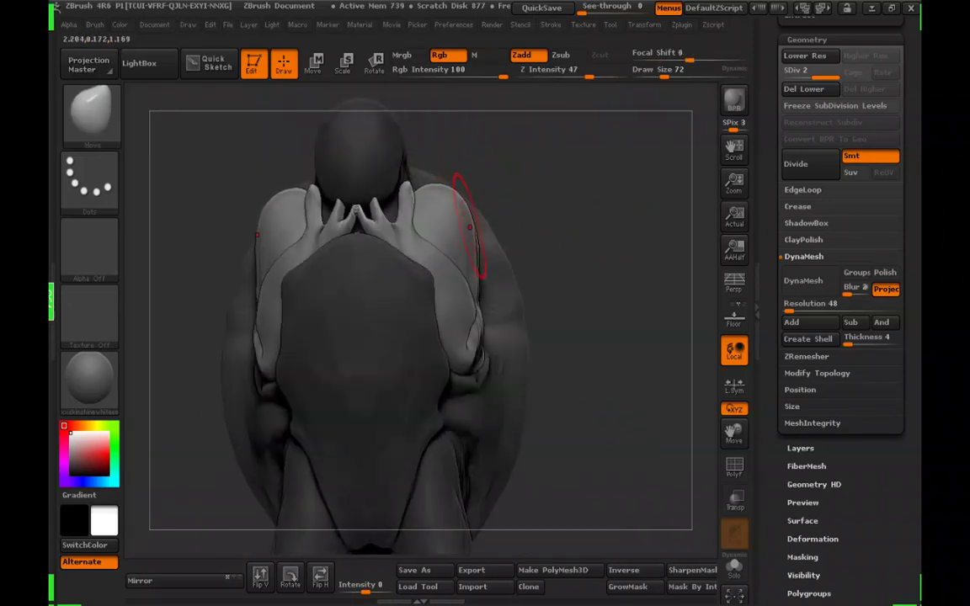
pyautogui.moveTo(446, 231); pyautogui.dragTo(487, 247)
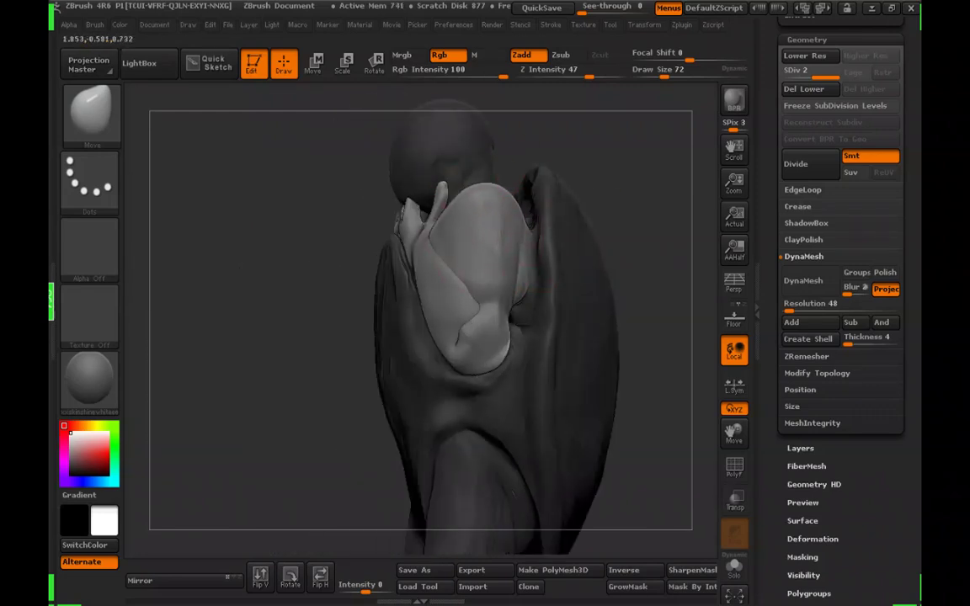
pyautogui.moveTo(491, 247); pyautogui.dragTo(549, 263, button='right')
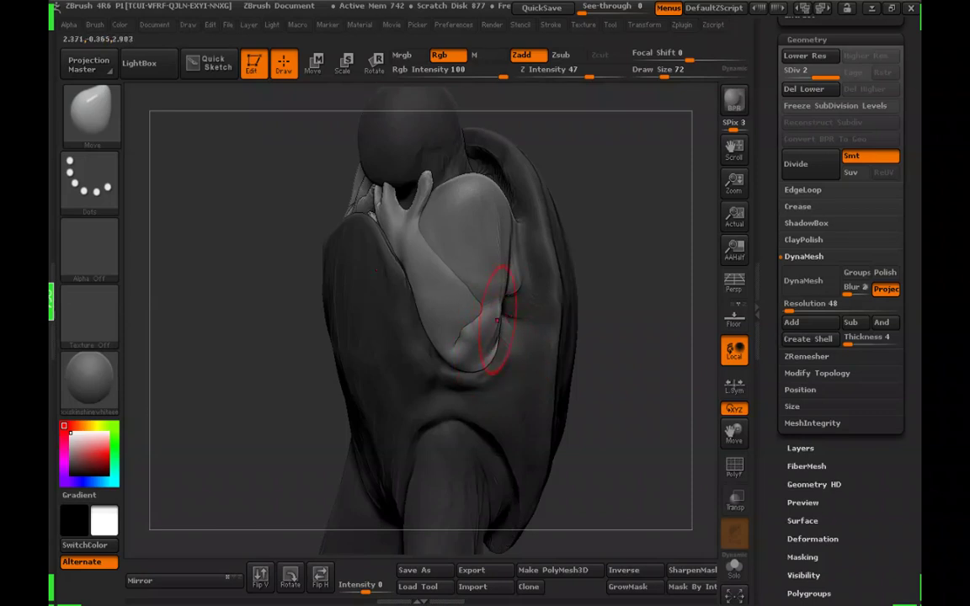
# Adjust the outer contour of the upper arm and elbow with the Move brush at draw size 72
pyautogui.moveTo(496, 320); pyautogui.dragTo(549, 271)
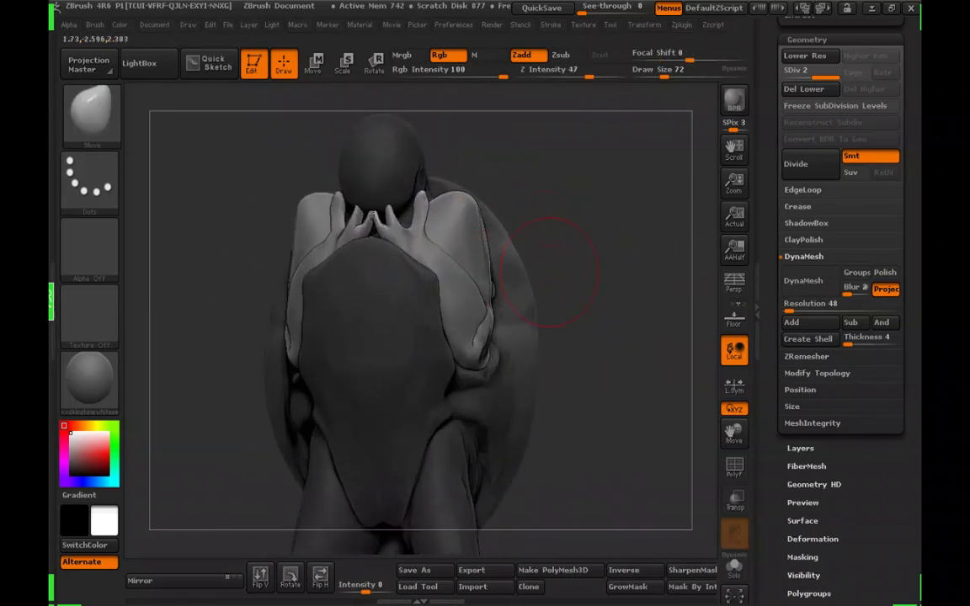
pyautogui.moveTo(459, 211); pyautogui.dragTo(539, 311)
pyautogui.moveTo(497, 324)
pyautogui.mouseDown()
pyautogui.moveTo(541, 320)
pyautogui.moveTo(505, 315)
pyautogui.mouseUp()
pyautogui.moveTo(633, 227)
pyautogui.keyDown('alt'); pyautogui.mouseDown()
pyautogui.moveTo(574, 266)
pyautogui.moveTo(627, 268)
pyautogui.moveTo(579, 300)
pyautogui.moveTo(510, 310)
pyautogui.moveTo(549, 290)
pyautogui.moveTo(591, 301)
pyautogui.mouseUp(); pyautogui.keyUp('alt')
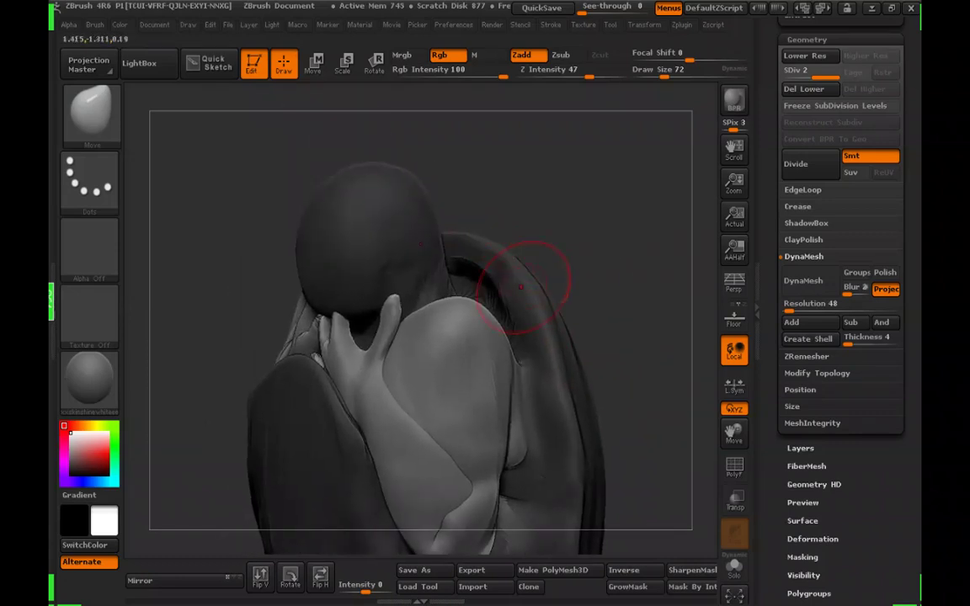
# Reshape the area between the shoulder and the shell rim with the Move brush at draw size 72
pyautogui.moveTo(522, 287)
pyautogui.mouseDown()
pyautogui.moveTo(587, 238)
pyautogui.moveTo(573, 252)
pyautogui.mouseUp()
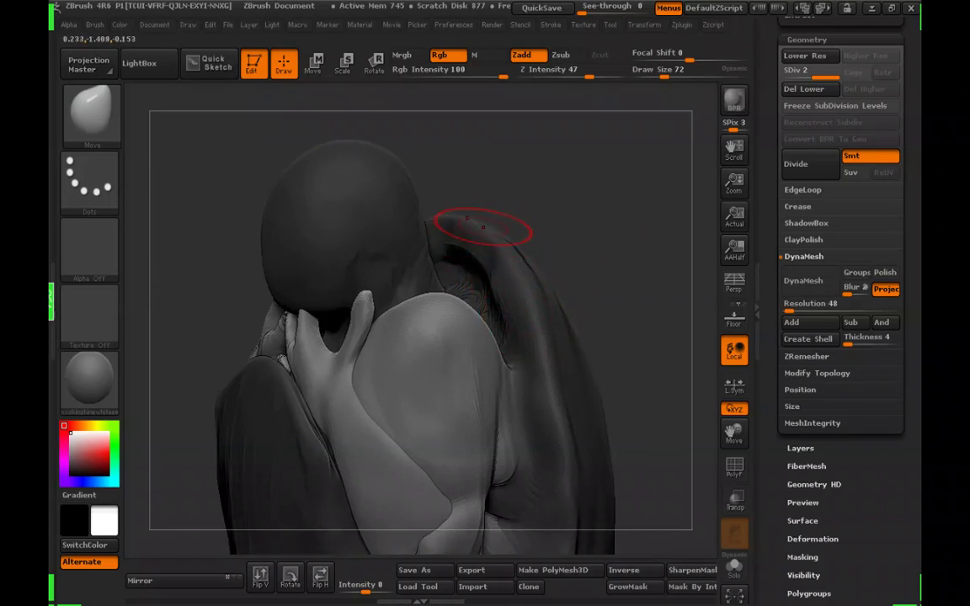
pyautogui.moveTo(604, 272)
pyautogui.mouseDown()
pyautogui.moveTo(543, 261)
pyautogui.moveTo(591, 234)
pyautogui.moveTo(640, 229)
pyautogui.moveTo(630, 228)
pyautogui.mouseUp()
pyautogui.moveTo(543, 240); pyautogui.dragTo(445, 228)
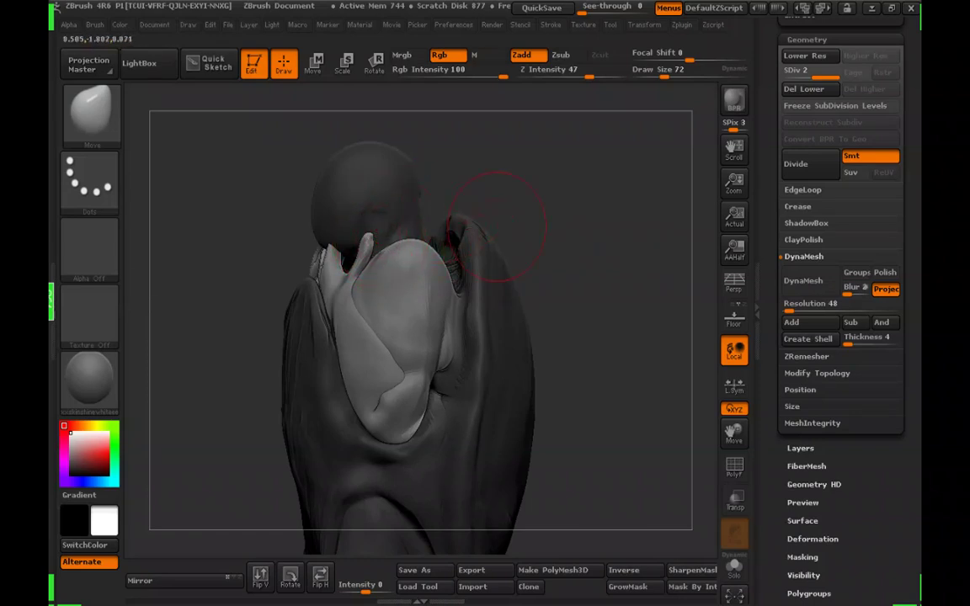
pyautogui.moveTo(497, 220); pyautogui.dragTo(393, 235)
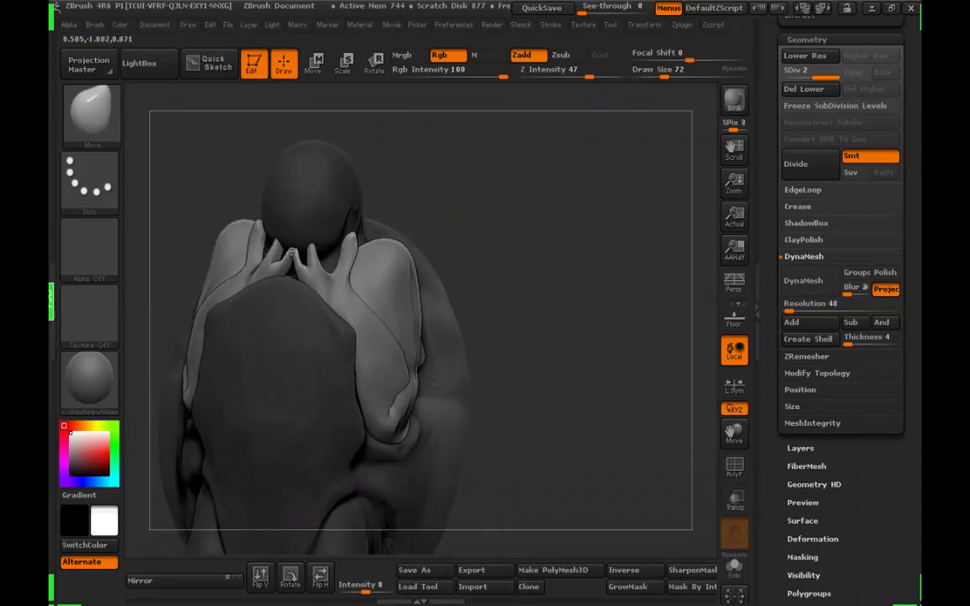
# Examine the arms, torso and legs of the whole figure from the front, sides and below
pyautogui.moveTo(576, 239); pyautogui.dragTo(482, 232)
pyautogui.keyDown('alt'); pyautogui.moveTo(643, 98); pyautogui.dragTo(637, 53); pyautogui.keyUp('alt')
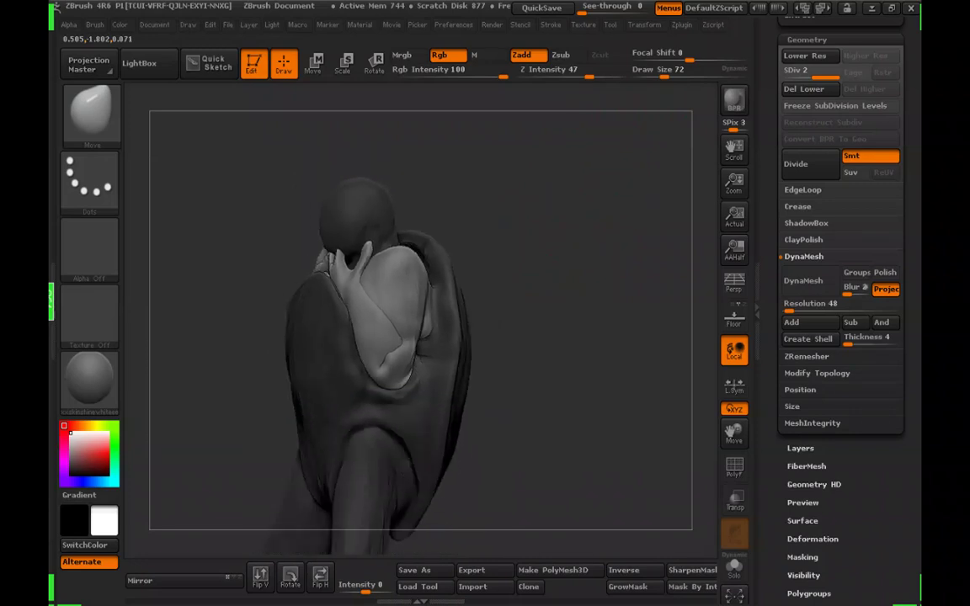
pyautogui.moveTo(592, 272); pyautogui.dragTo(552, 272)
pyautogui.moveTo(504, 297)
pyautogui.keyDown('alt'); pyautogui.mouseDown()
pyautogui.moveTo(524, 269)
pyautogui.moveTo(608, 255)
pyautogui.mouseUp(); pyautogui.keyUp('alt')
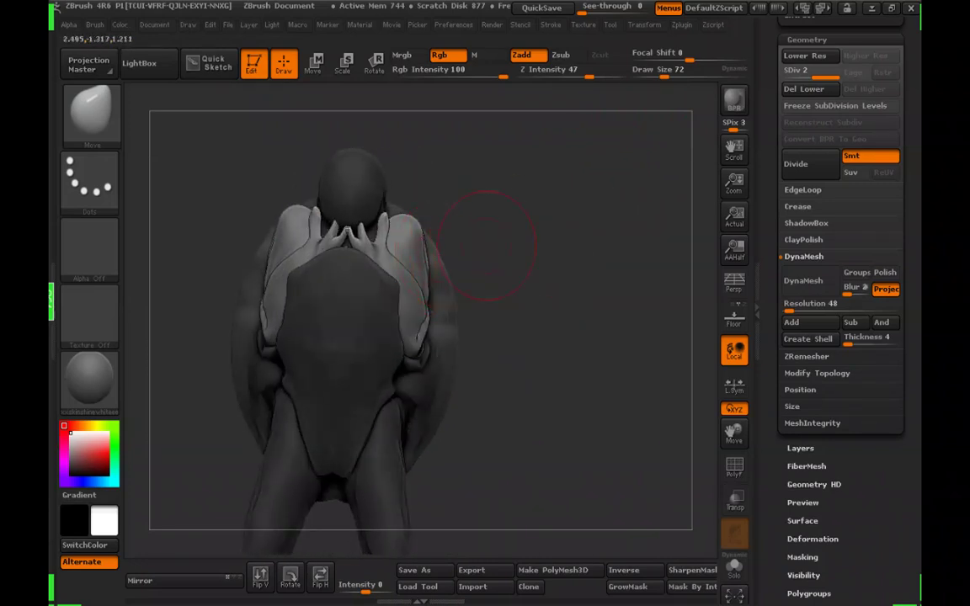
pyautogui.moveTo(486, 244)
pyautogui.mouseDown()
pyautogui.moveTo(569, 272)
pyautogui.moveTo(515, 289)
pyautogui.moveTo(472, 286)
pyautogui.moveTo(593, 291)
pyautogui.mouseUp()
pyautogui.moveTo(593, 345)
pyautogui.mouseDown()
pyautogui.moveTo(661, 347)
pyautogui.moveTo(564, 363)
pyautogui.moveTo(532, 350)
pyautogui.moveTo(562, 323)
pyautogui.moveTo(592, 320)
pyautogui.moveTo(578, 328)
pyautogui.mouseUp()
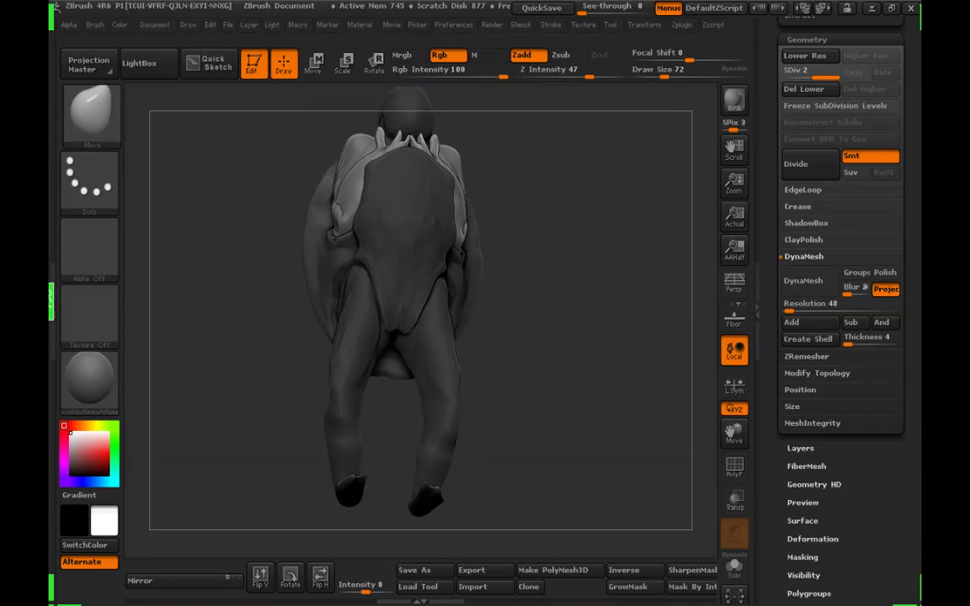
pyautogui.moveTo(480, 353); pyautogui.dragTo(470, 355)
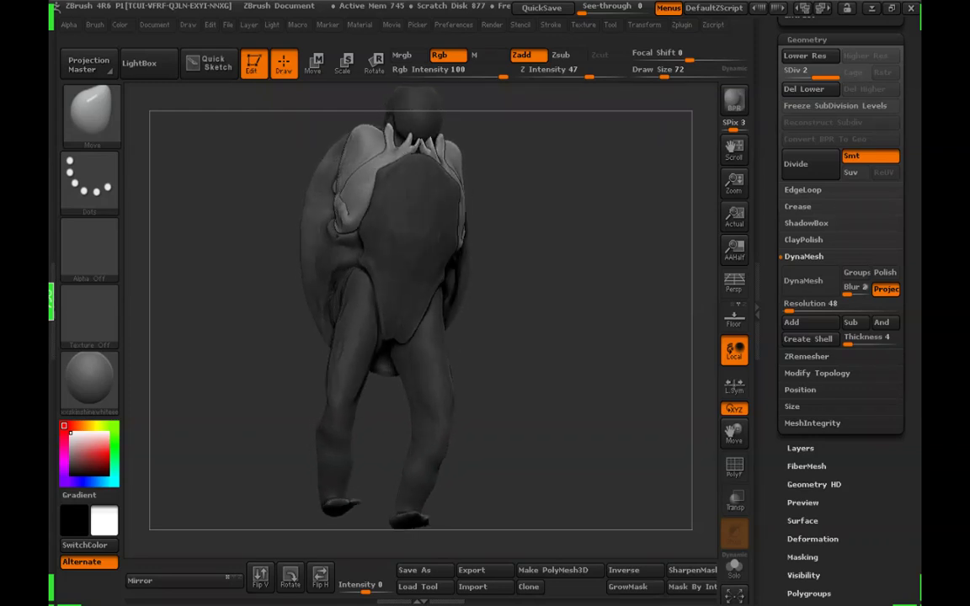
pyautogui.moveTo(539, 353); pyautogui.dragTo(504, 359)
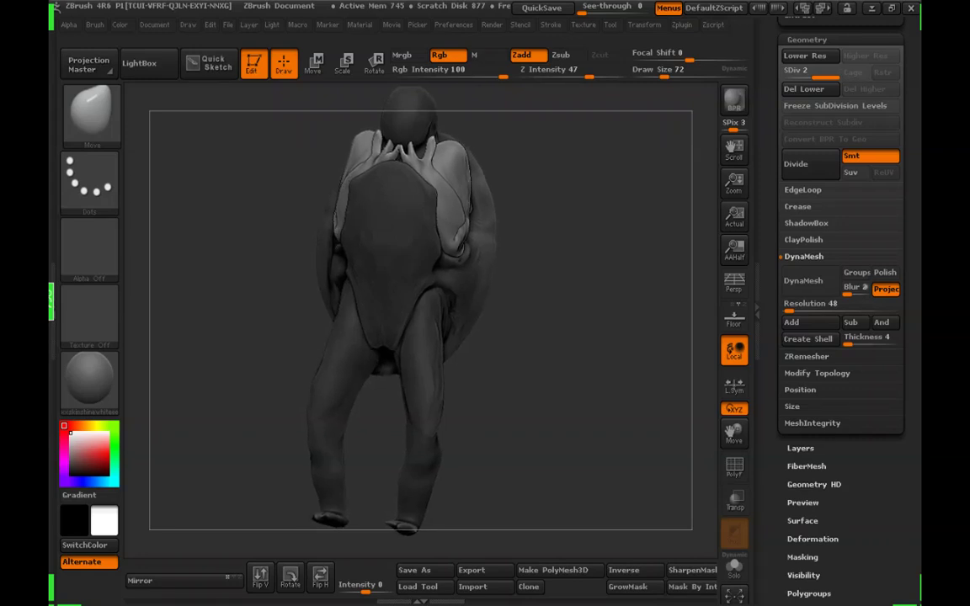
pyautogui.moveTo(556, 337)
pyautogui.mouseDown()
pyautogui.moveTo(552, 352)
pyautogui.moveTo(504, 359)
pyautogui.mouseUp()
pyautogui.keyDown('alt'); pyautogui.moveTo(557, 406); pyautogui.dragTo(556, 349); pyautogui.keyUp('alt')
pyautogui.moveTo(556, 349)
pyautogui.keyDown('shift'); pyautogui.mouseDown()
pyautogui.moveTo(548, 362)
pyautogui.moveTo(585, 360)
pyautogui.mouseUp(); pyautogui.keyUp('shift')
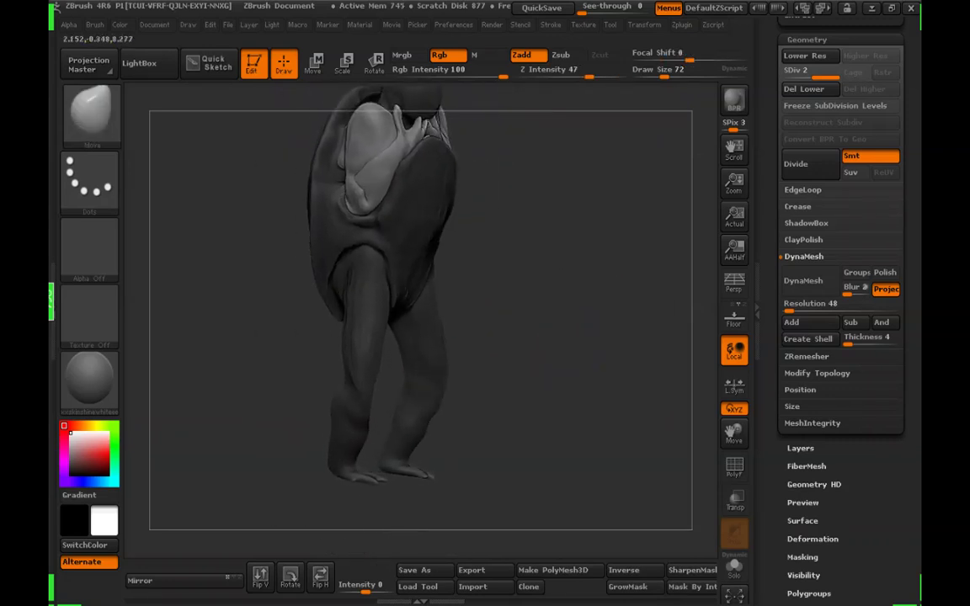
pyautogui.moveTo(600, 347)
pyautogui.mouseDown()
pyautogui.moveTo(541, 346)
pyautogui.moveTo(562, 344)
pyautogui.mouseUp()
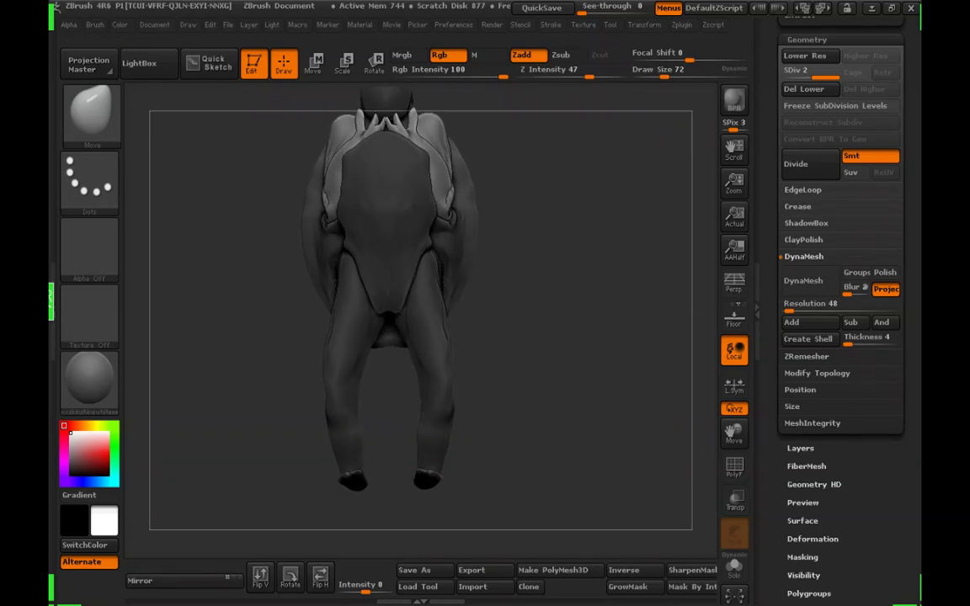
pyautogui.moveTo(577, 340)
pyautogui.mouseDown()
pyautogui.moveTo(559, 340)
pyautogui.moveTo(602, 342)
pyautogui.moveTo(555, 342)
pyautogui.mouseUp()
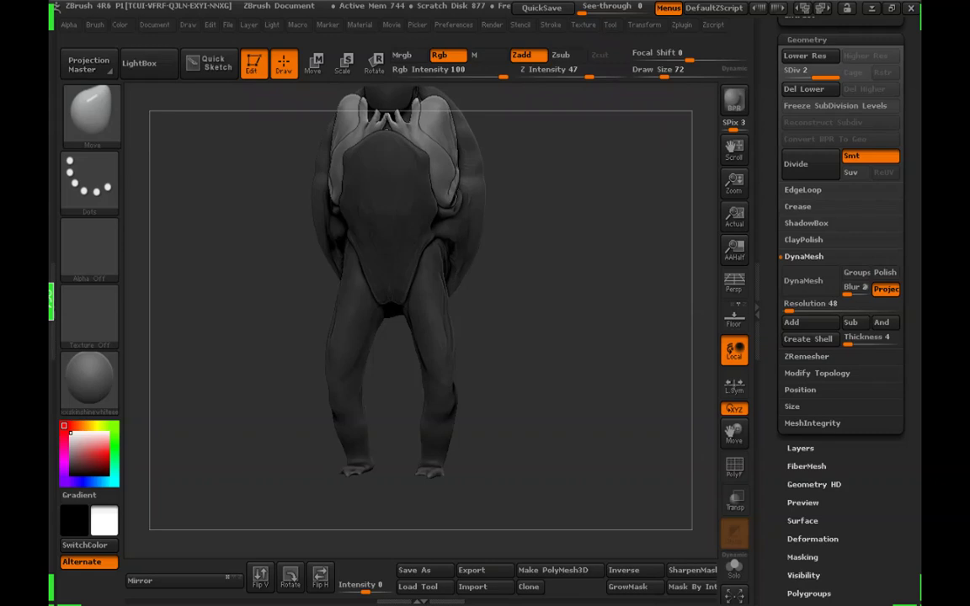
pyautogui.moveTo(594, 347)
pyautogui.mouseDown()
pyautogui.moveTo(547, 349)
pyautogui.moveTo(634, 355)
pyautogui.moveTo(563, 347)
pyautogui.moveTo(570, 339)
pyautogui.moveTo(600, 358)
pyautogui.moveTo(626, 357)
pyautogui.moveTo(618, 400)
pyautogui.moveTo(585, 380)
pyautogui.moveTo(536, 379)
pyautogui.moveTo(562, 379)
pyautogui.mouseUp()
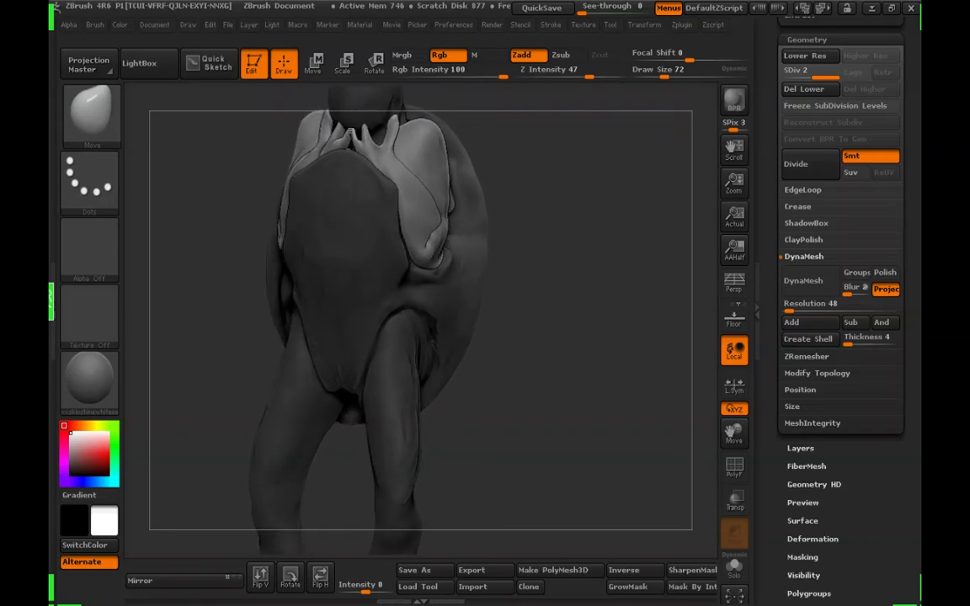
pyautogui.moveTo(660, 375); pyautogui.dragTo(558, 350)
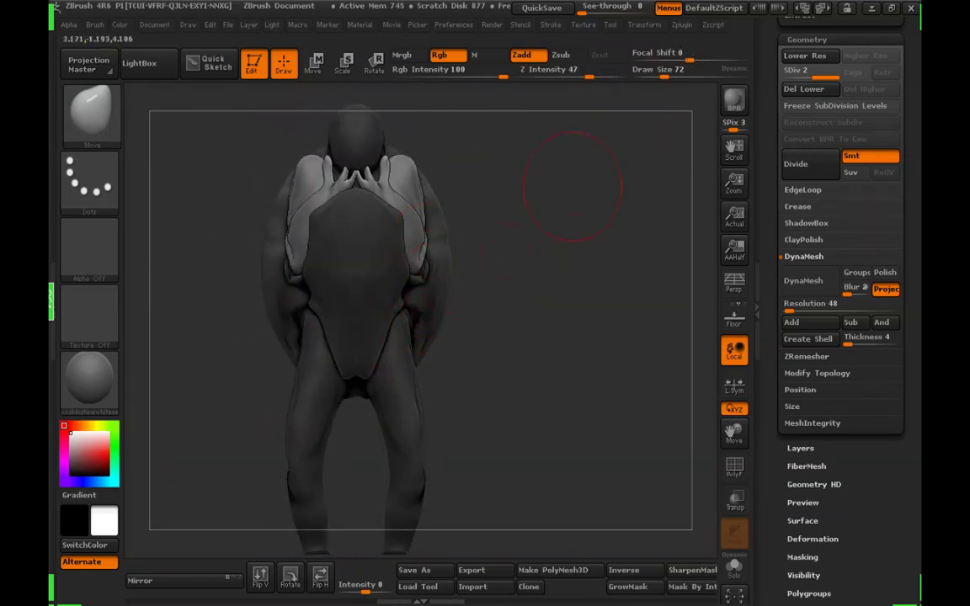
# Set the draw size to 59 and clear the mask from the whole figure
pyautogui.click(661, 74)
pyautogui.moveTo(569, 285)
pyautogui.mouseDown()
pyautogui.moveTo(554, 290)
pyautogui.moveTo(543, 325)
pyautogui.moveTo(544, 303)
pyautogui.moveTo(541, 383)
pyautogui.mouseUp()
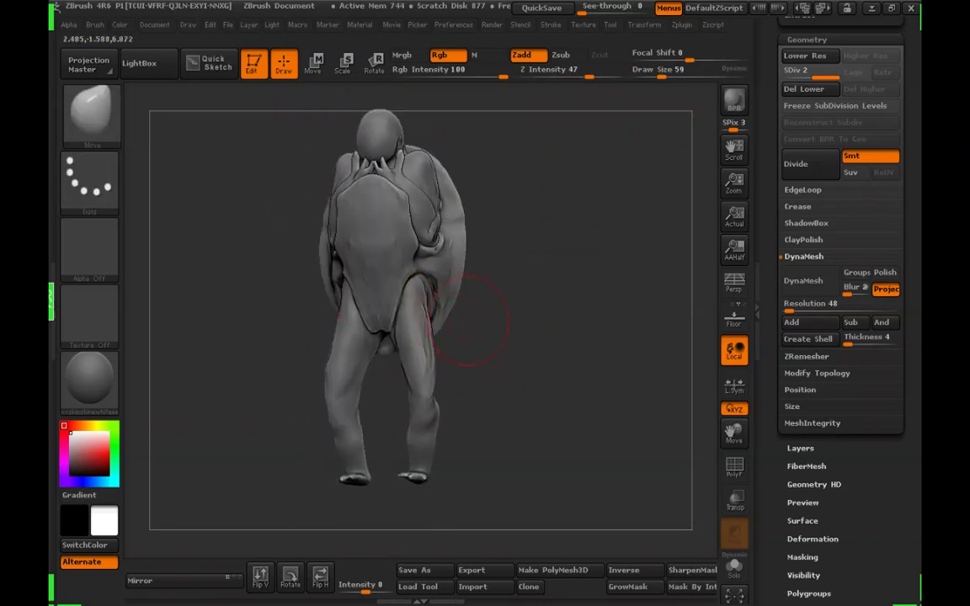
pyautogui.moveTo(488, 330); pyautogui.dragTo(543, 334)
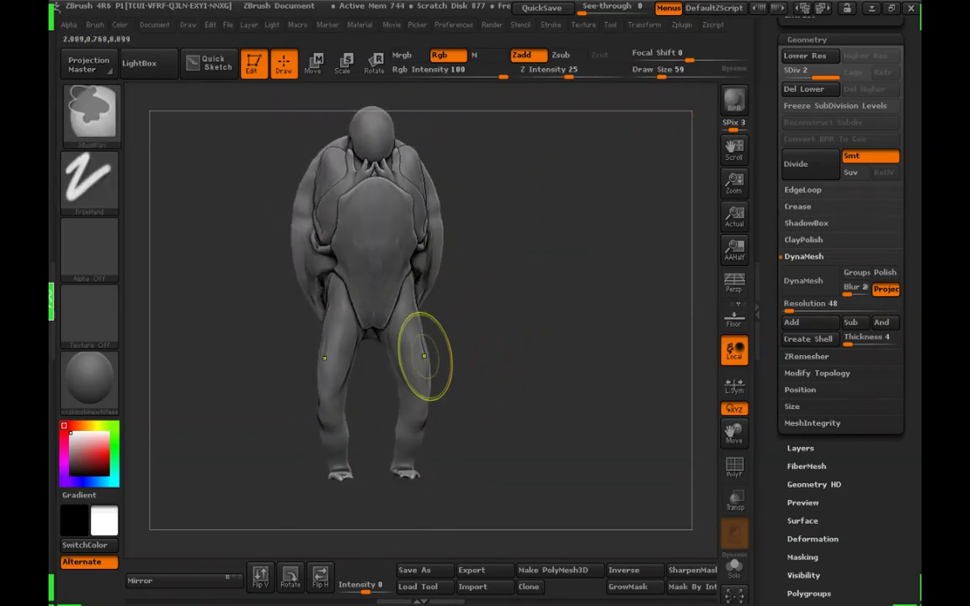
# Paint a mask over the fronts and outer sides of both legs down to the feet
pyautogui.keyDown('ctrl'); pyautogui.moveTo(426, 356); pyautogui.dragTo(416, 474); pyautogui.keyUp('ctrl')
pyautogui.keyDown('ctrl'); pyautogui.moveTo(403, 331); pyautogui.dragTo(410, 309); pyautogui.keyUp('ctrl')
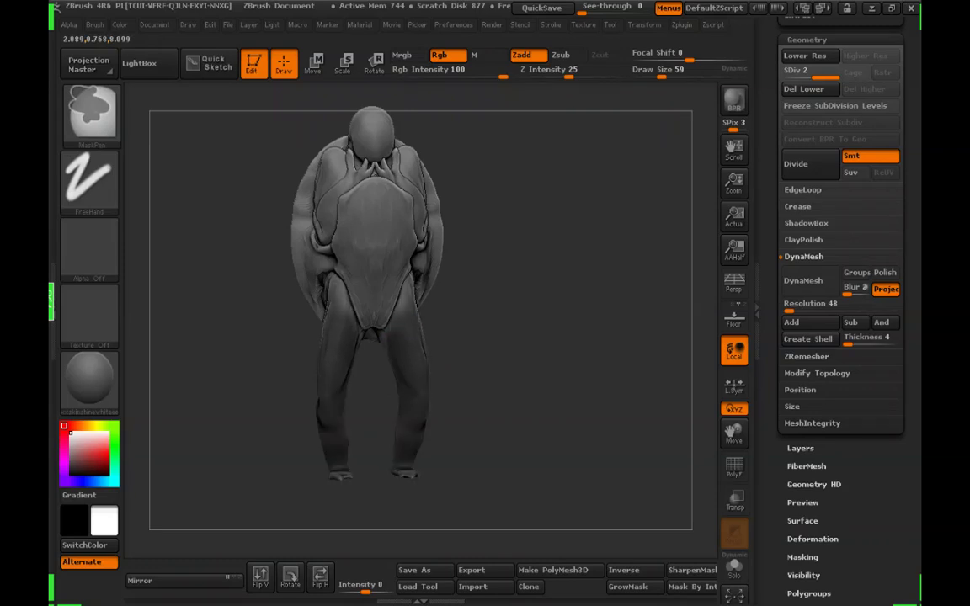
pyautogui.moveTo(653, 371); pyautogui.dragTo(547, 386)
pyautogui.keyDown('ctrl'); pyautogui.moveTo(445, 367); pyautogui.dragTo(440, 291); pyautogui.keyUp('ctrl')
pyautogui.moveTo(581, 387); pyautogui.dragTo(509, 377)
pyautogui.keyDown('ctrl'); pyautogui.moveTo(442, 379); pyautogui.dragTo(460, 349); pyautogui.keyUp('ctrl')
# Extend the leg mask over the inner thighs, buttocks and backs of the legs up to the shell
pyautogui.moveTo(543, 369)
pyautogui.mouseDown()
pyautogui.moveTo(534, 310)
pyautogui.moveTo(573, 374)
pyautogui.moveTo(513, 393)
pyautogui.moveTo(505, 364)
pyautogui.mouseUp()
pyautogui.keyDown('ctrl'); pyautogui.moveTo(421, 337); pyautogui.dragTo(379, 300); pyautogui.keyUp('ctrl')
pyautogui.moveTo(555, 387); pyautogui.dragTo(509, 343)
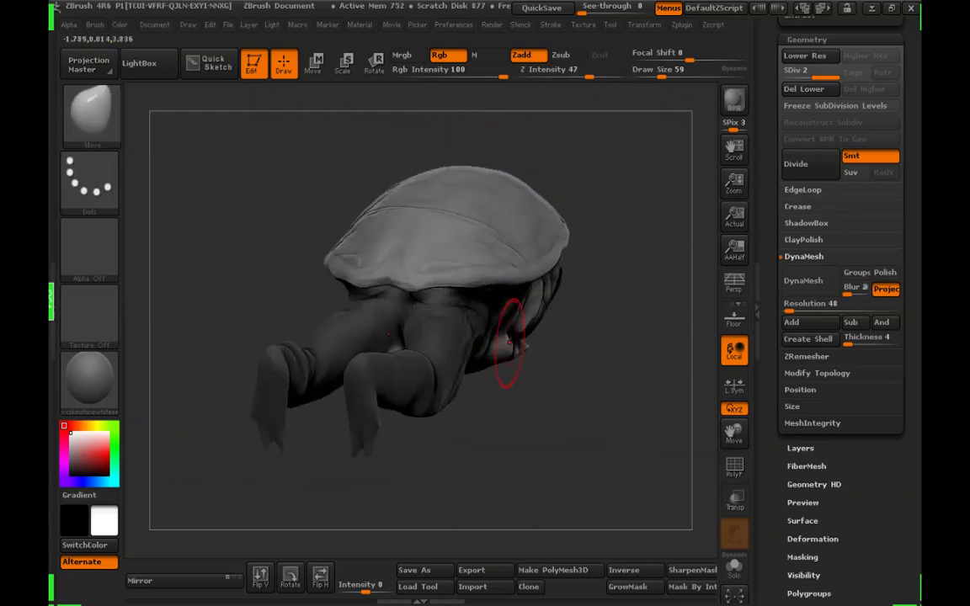
pyautogui.moveTo(459, 312)
pyautogui.keyDown('ctrl'); pyautogui.mouseDown()
pyautogui.moveTo(484, 337)
pyautogui.moveTo(497, 316)
pyautogui.mouseUp(); pyautogui.keyUp('ctrl')
pyautogui.moveTo(562, 342)
pyautogui.mouseDown()
pyautogui.moveTo(601, 358)
pyautogui.moveTo(530, 303)
pyautogui.mouseUp()
# Complete the leg mask and invert it so that only the legs can be edited
pyautogui.press('ctrl')
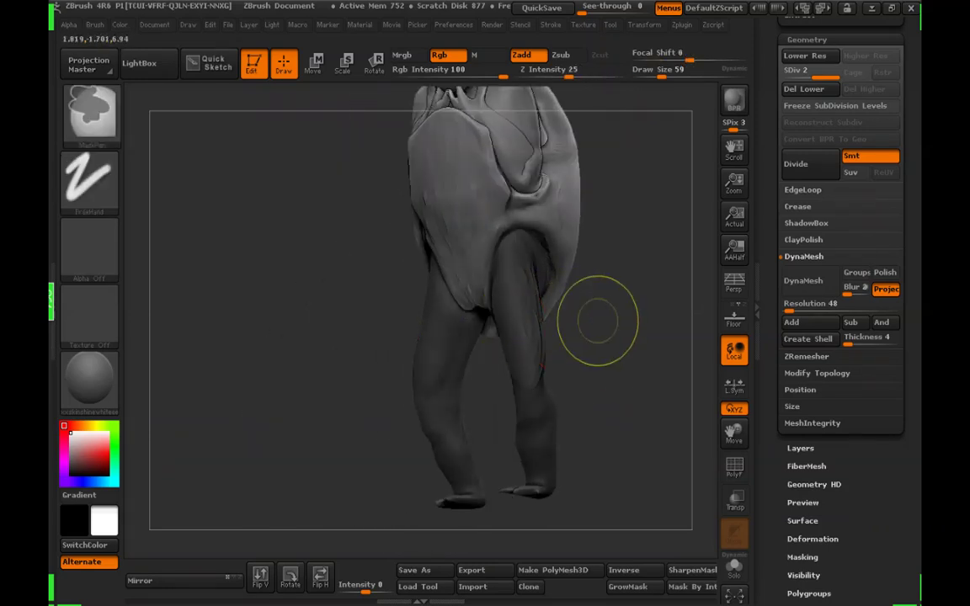
pyautogui.moveTo(634, 336)
pyautogui.mouseDown()
pyautogui.moveTo(532, 353)
pyautogui.moveTo(609, 390)
pyautogui.moveTo(581, 379)
pyautogui.mouseUp()
pyautogui.moveTo(640, 395); pyautogui.dragTo(584, 353)
pyautogui.press('ctrl')
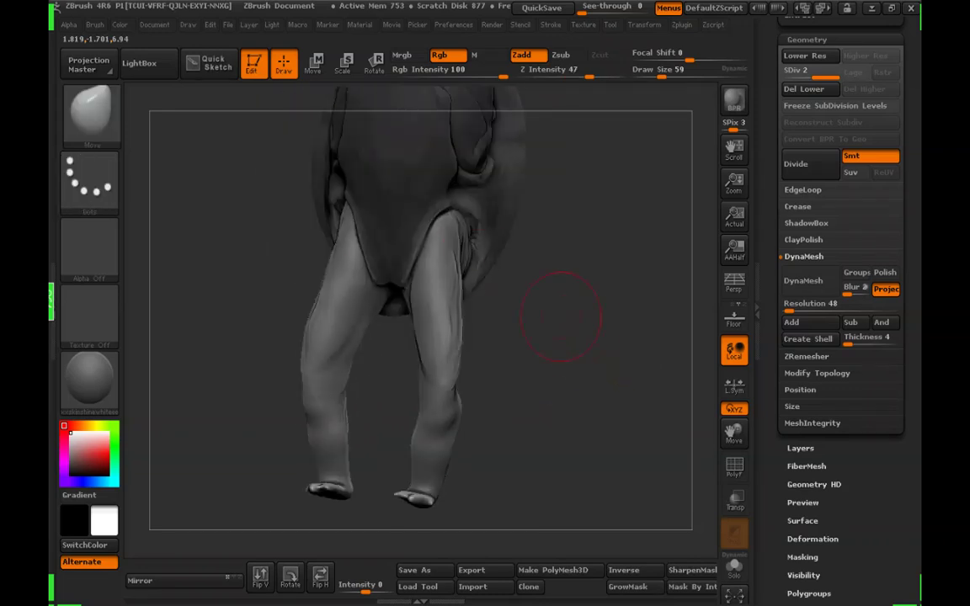
# Set the draw size to 47 and refine the mask edge around the hips and shell opening
pyautogui.press('ctrl')
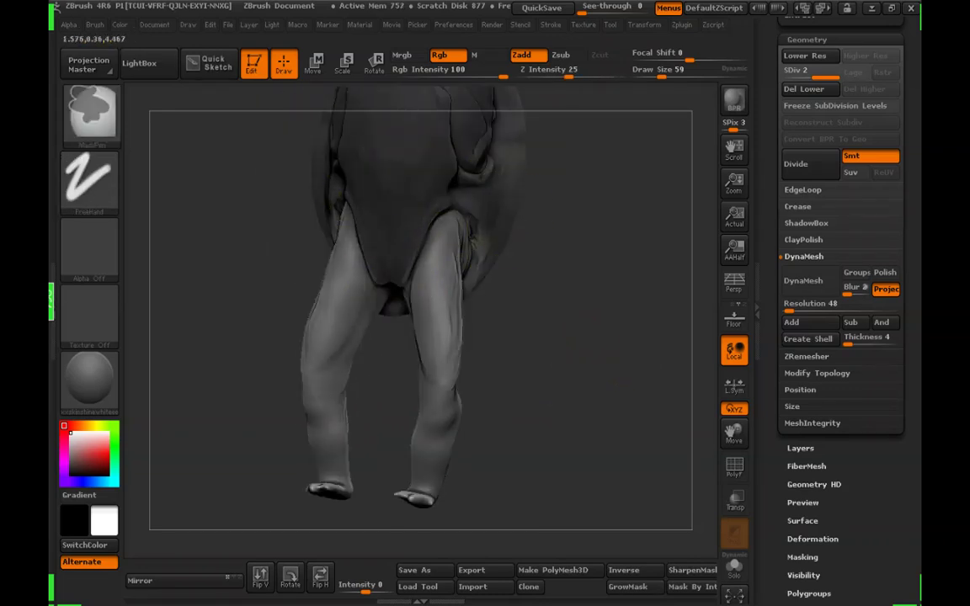
pyautogui.click(658, 75)
pyautogui.moveTo(603, 345); pyautogui.dragTo(479, 302)
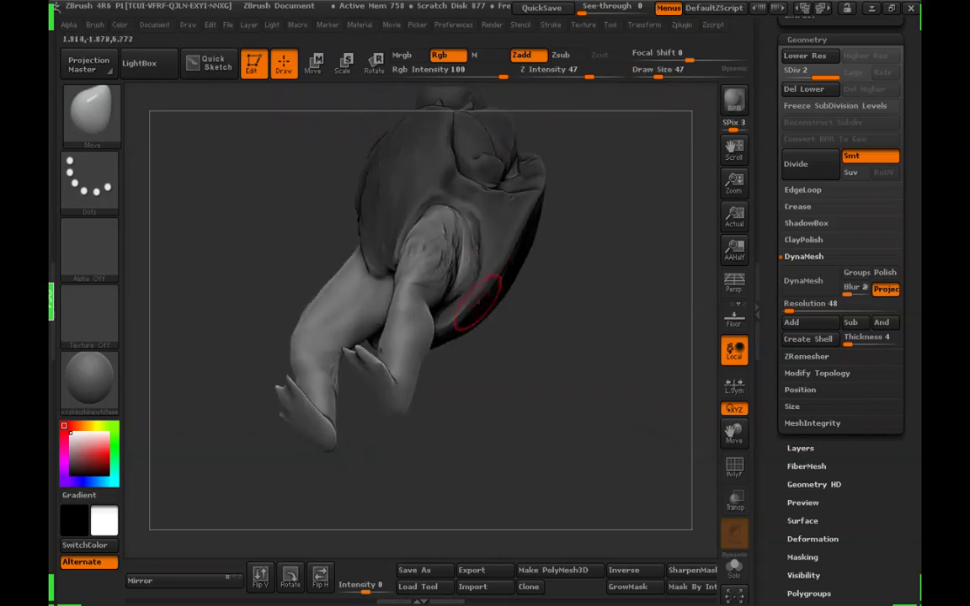
pyautogui.moveTo(526, 172)
pyautogui.mouseDown()
pyautogui.moveTo(565, 221)
pyautogui.moveTo(627, 232)
pyautogui.mouseUp()
# Swing the unmasked legs slightly outward from the hips with a Transpose line
pyautogui.press('r')
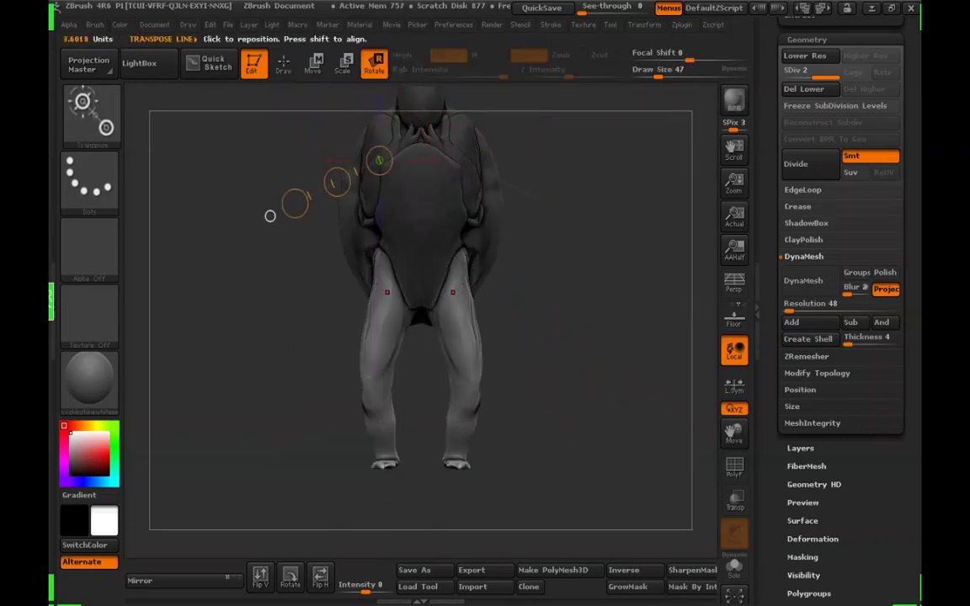
pyautogui.moveTo(452, 288)
pyautogui.mouseDown()
pyautogui.moveTo(529, 360)
pyautogui.moveTo(543, 345)
pyautogui.moveTo(537, 303)
pyautogui.moveTo(531, 346)
pyautogui.moveTo(590, 276)
pyautogui.moveTo(581, 337)
pyautogui.moveTo(586, 313)
pyautogui.moveTo(551, 370)
pyautogui.moveTo(595, 360)
pyautogui.mouseUp()
pyautogui.press('w')
pyautogui.press('q')
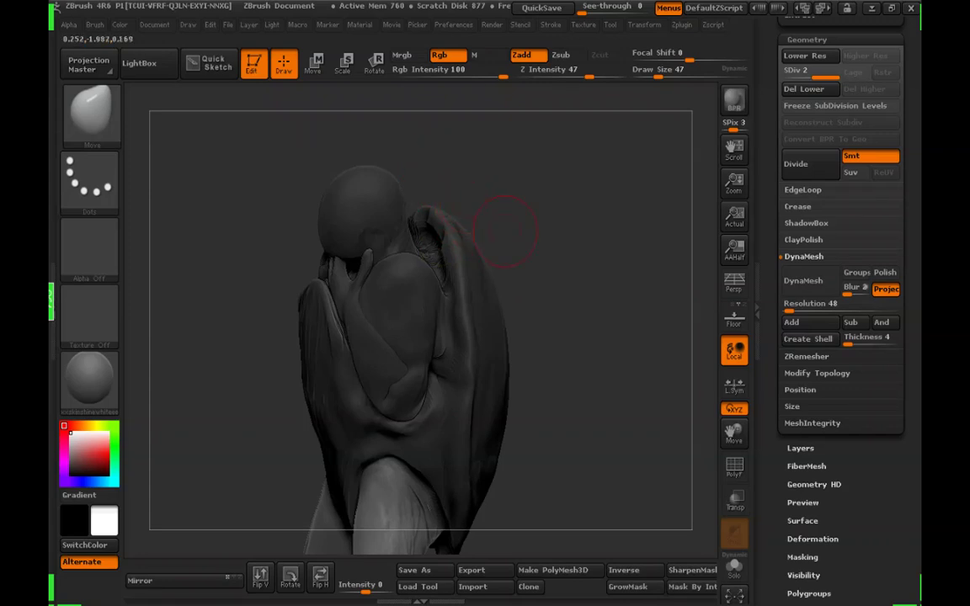
# Spread the legs farther apart by rotating them at the hips with Transpose
pyautogui.moveTo(505, 227)
pyautogui.mouseDown()
pyautogui.moveTo(585, 281)
pyautogui.moveTo(556, 301)
pyautogui.moveTo(401, 293)
pyautogui.mouseUp()
pyautogui.press('ctrl')
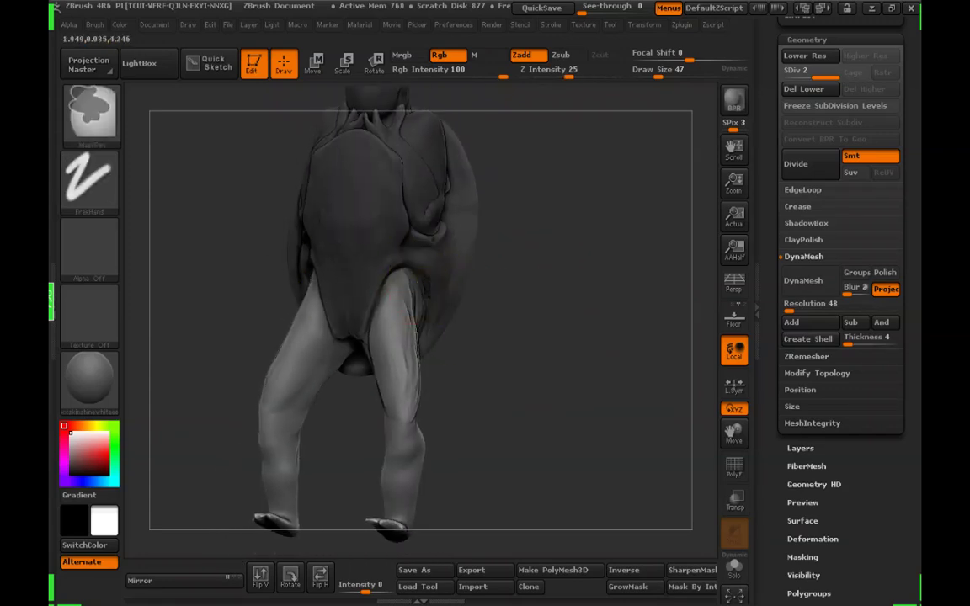
pyautogui.keyDown('shift'); pyautogui.moveTo(474, 276); pyautogui.dragTo(486, 258); pyautogui.keyUp('shift')
pyautogui.press('r')
pyautogui.keyDown('alt'); pyautogui.moveTo(494, 420); pyautogui.dragTo(494, 340); pyautogui.keyUp('alt')
pyautogui.moveTo(451, 312)
pyautogui.mouseDown()
pyautogui.moveTo(438, 323)
pyautogui.moveTo(434, 314)
pyautogui.mouseUp()
pyautogui.moveTo(471, 352); pyautogui.dragTo(490, 372)
pyautogui.moveTo(426, 311); pyautogui.dragTo(427, 311)
pyautogui.moveTo(387, 246)
pyautogui.mouseDown()
pyautogui.moveTo(463, 379)
pyautogui.moveTo(510, 338)
pyautogui.moveTo(462, 382)
pyautogui.moveTo(481, 355)
pyautogui.moveTo(513, 389)
pyautogui.mouseUp()
pyautogui.click(285, 64)
# Rotate the legs up beside the torso with a Transpose line placed along the leg
pyautogui.moveTo(539, 250)
pyautogui.mouseDown()
pyautogui.moveTo(546, 205)
pyautogui.moveTo(589, 350)
pyautogui.moveTo(563, 312)
pyautogui.mouseUp()
pyautogui.moveTo(562, 311)
pyautogui.keyDown('shift'); pyautogui.mouseDown()
pyautogui.moveTo(548, 320)
pyautogui.moveTo(470, 262)
pyautogui.mouseUp(); pyautogui.keyUp('shift')
pyautogui.keyDown('alt'); pyautogui.moveTo(414, 140); pyautogui.dragTo(456, 186); pyautogui.keyUp('alt')
pyautogui.click(375, 64)
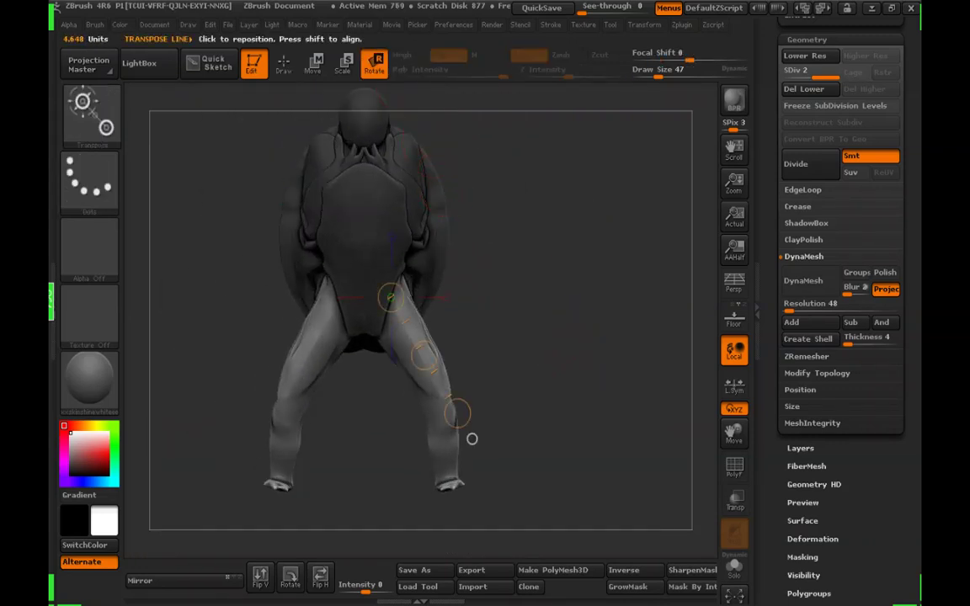
pyautogui.keyDown('alt'); pyautogui.moveTo(472, 440); pyautogui.dragTo(454, 459); pyautogui.keyUp('alt')
pyautogui.moveTo(406, 375); pyautogui.dragTo(405, 386)
pyautogui.moveTo(437, 442)
pyautogui.mouseDown()
pyautogui.moveTo(504, 341)
pyautogui.moveTo(478, 256)
pyautogui.moveTo(439, 218)
pyautogui.moveTo(473, 245)
pyautogui.moveTo(434, 212)
pyautogui.mouseUp()
pyautogui.click(283, 64)
pyautogui.press('q')
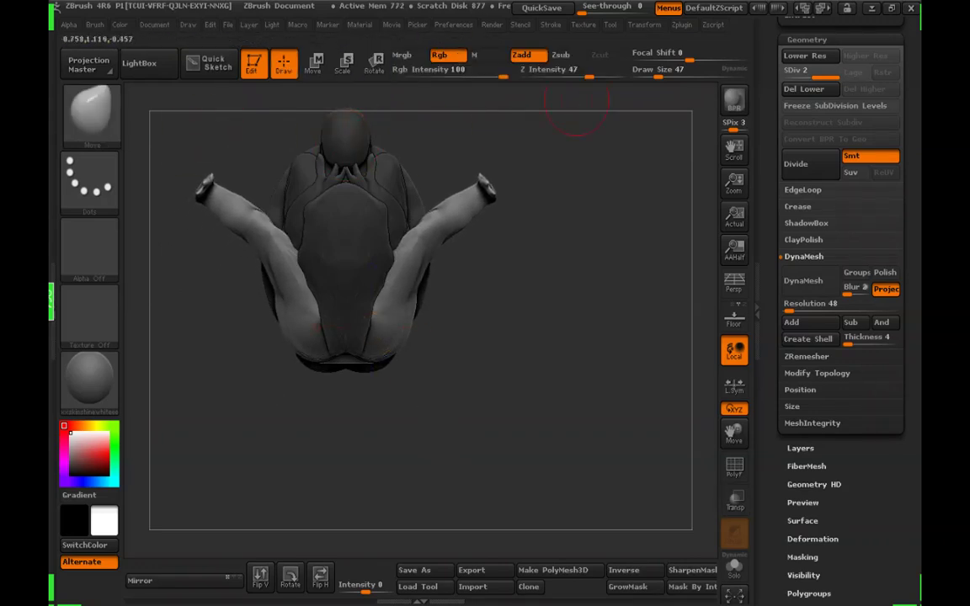
# Set the draw size to 160 and reshape the raised legs against the torso with the Move brush
pyautogui.click(679, 74)
pyautogui.keyDown('alt'); pyautogui.moveTo(606, 199); pyautogui.dragTo(397, 341); pyautogui.keyUp('alt')
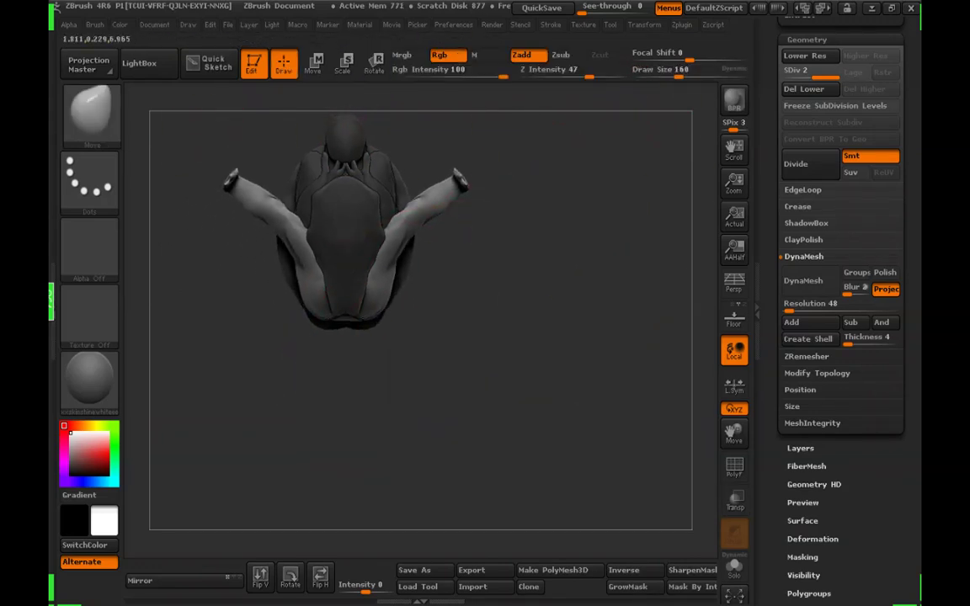
pyautogui.moveTo(408, 228); pyautogui.dragTo(411, 246)
# Set the draw size to 86, smooth the raised thighs and reshape the hip area with the Move brush
pyautogui.moveTo(678, 74); pyautogui.dragTo(665, 74)
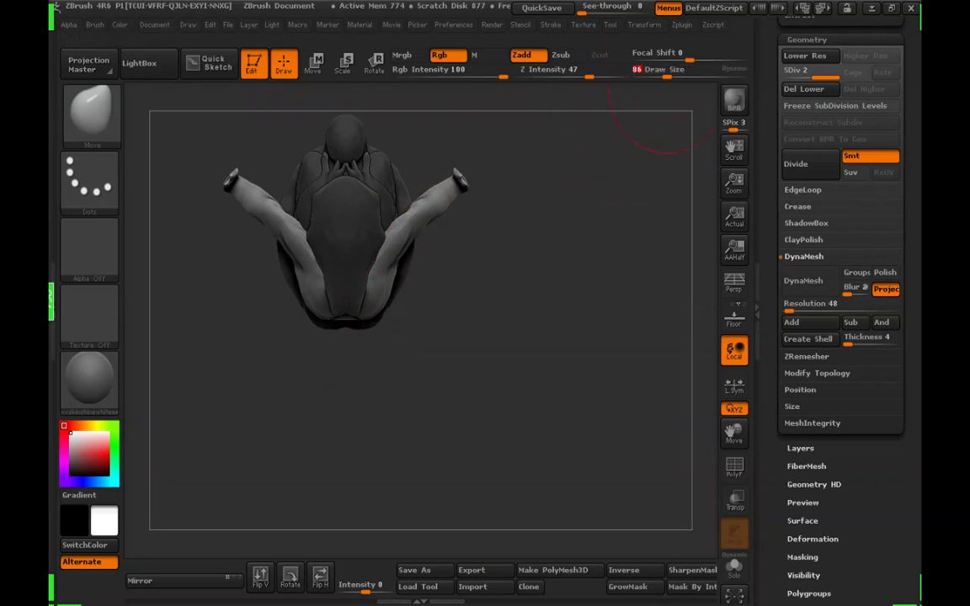
pyautogui.moveTo(426, 354)
pyautogui.mouseDown()
pyautogui.moveTo(417, 293)
pyautogui.moveTo(431, 347)
pyautogui.mouseUp()
pyautogui.moveTo(370, 294)
pyautogui.keyDown('shift'); pyautogui.mouseDown()
pyautogui.moveTo(386, 253)
pyautogui.moveTo(401, 271)
pyautogui.mouseUp(); pyautogui.keyUp('shift')
pyautogui.moveTo(576, 229)
pyautogui.mouseDown()
pyautogui.moveTo(520, 325)
pyautogui.moveTo(449, 324)
pyautogui.mouseUp()
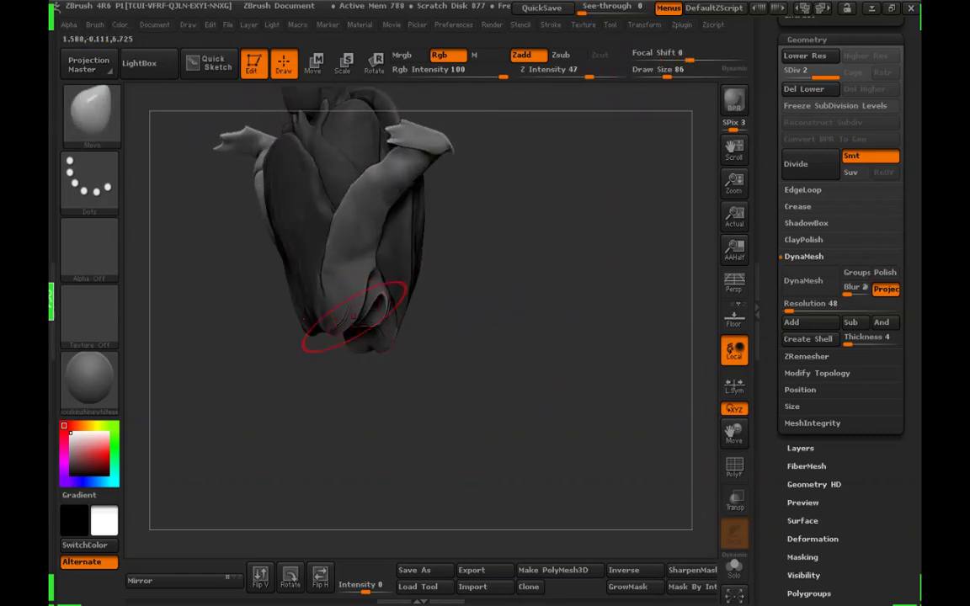
pyautogui.moveTo(421, 357)
pyautogui.mouseDown()
pyautogui.moveTo(482, 341)
pyautogui.moveTo(478, 330)
pyautogui.moveTo(447, 329)
pyautogui.mouseUp()
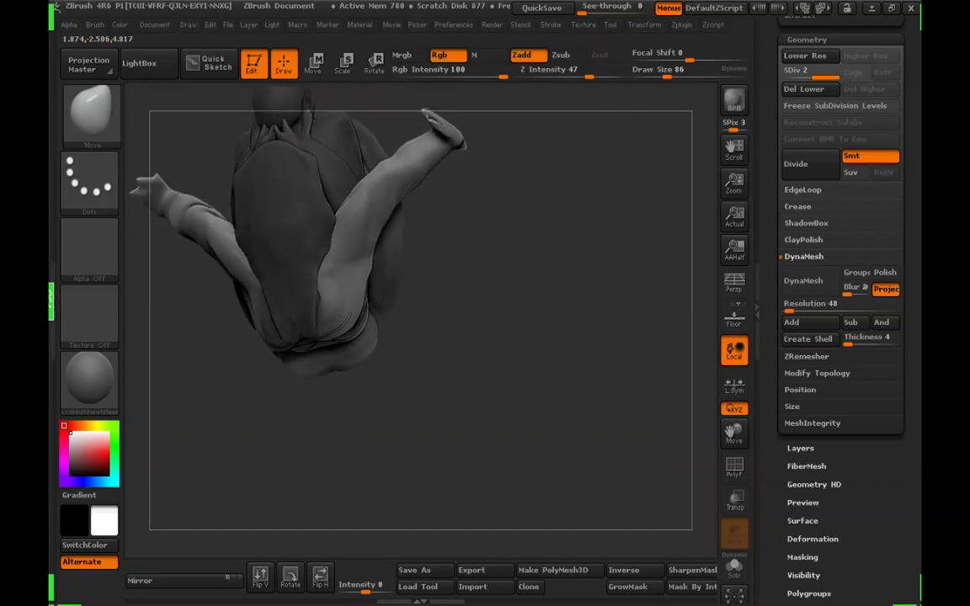
pyautogui.moveTo(391, 196)
pyautogui.mouseDown()
pyautogui.moveTo(465, 188)
pyautogui.moveTo(472, 205)
pyautogui.moveTo(413, 240)
pyautogui.moveTo(374, 283)
pyautogui.mouseUp()
# Mask the torso, shell and thighs, leaving only the lower legs and feet unmasked, and soften the mask edge
pyautogui.press('ctrl')
pyautogui.keyDown('ctrl'); pyautogui.click(419, 168); pyautogui.keyUp('ctrl')
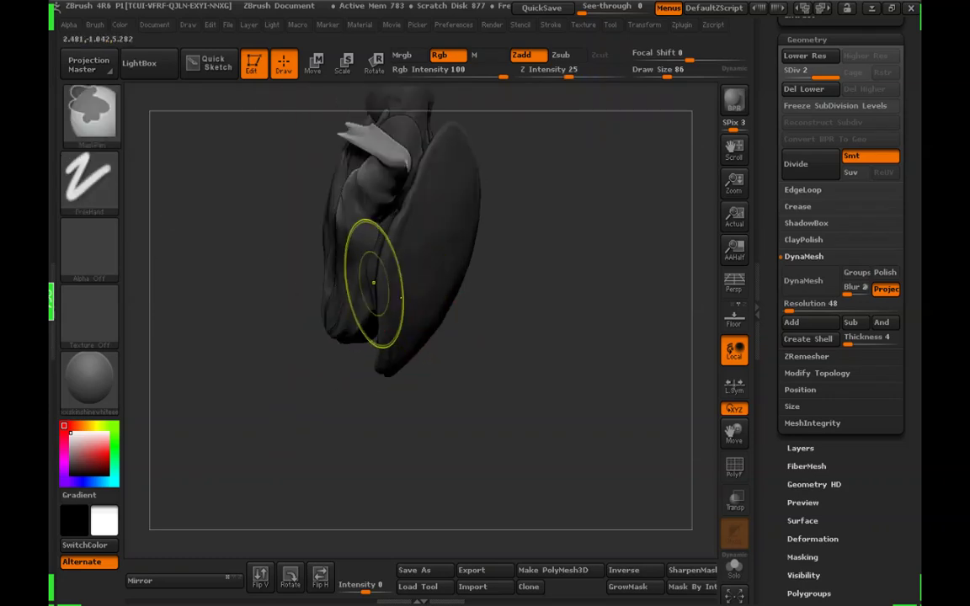
pyautogui.moveTo(379, 379); pyautogui.dragTo(472, 329)
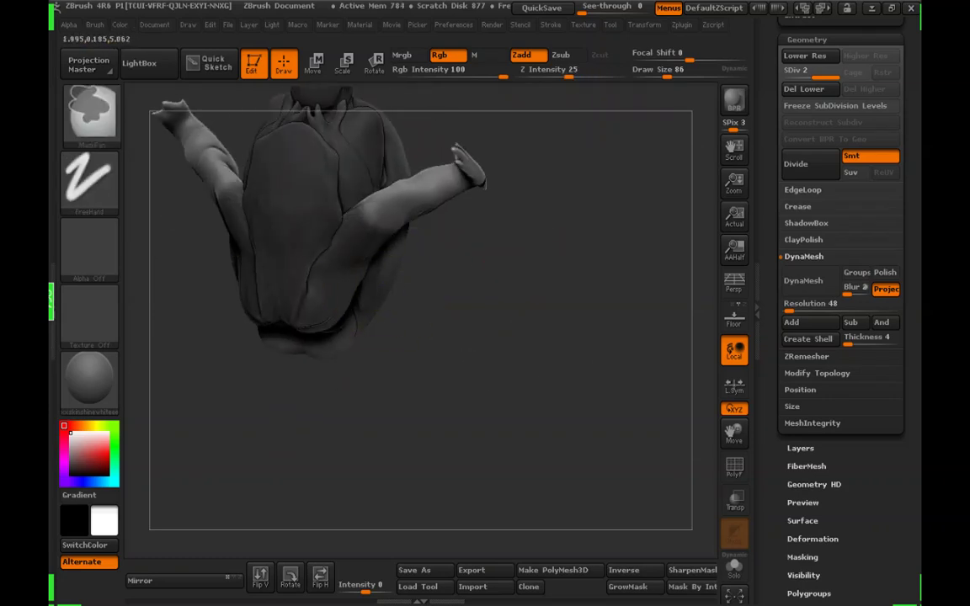
pyautogui.moveTo(367, 365); pyautogui.dragTo(409, 362)
pyautogui.keyDown('ctrl'); pyautogui.moveTo(206, 428); pyautogui.dragTo(304, 224); pyautogui.keyUp('ctrl')
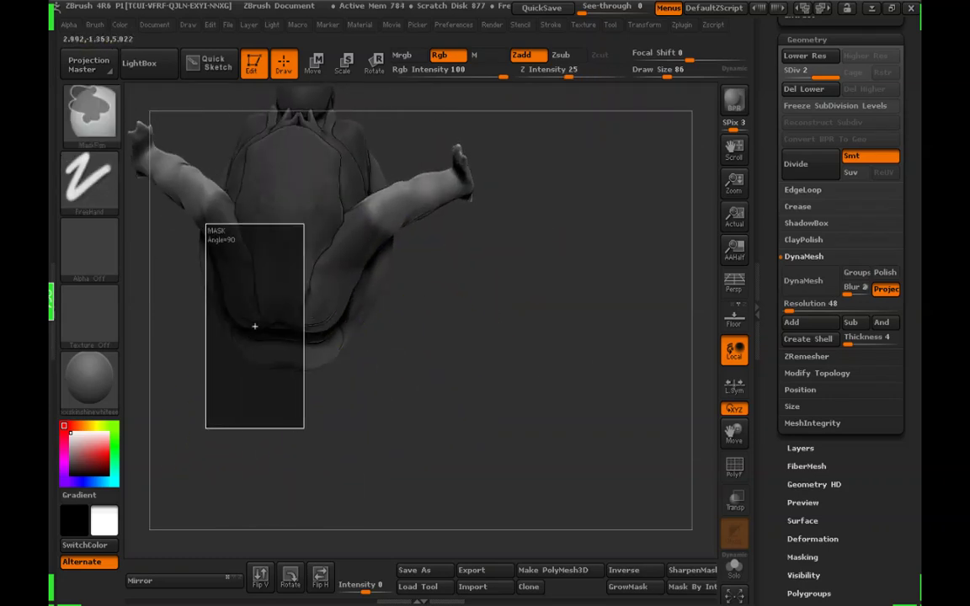
pyautogui.keyDown('ctrl'); pyautogui.moveTo(255, 326); pyautogui.dragTo(262, 319); pyautogui.keyUp('ctrl')
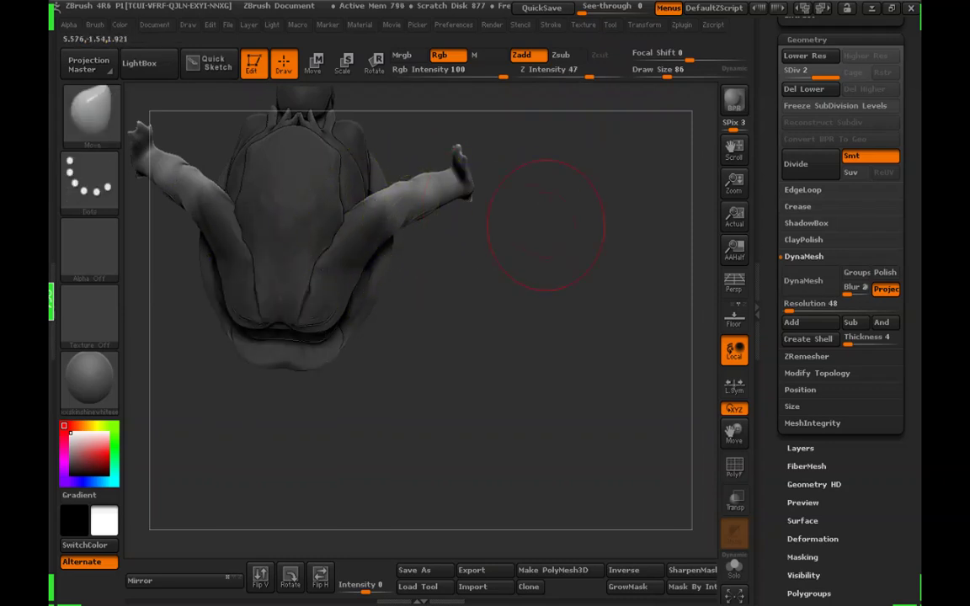
# Fold the lower legs down at the knees with Transpose Rotate and shift them against the thighs with Transpose Move
pyautogui.press('r')
pyautogui.moveTo(307, 293); pyautogui.dragTo(354, 429)
pyautogui.moveTo(517, 154); pyautogui.dragTo(371, 339)
pyautogui.moveTo(505, 337); pyautogui.dragTo(435, 292)
pyautogui.moveTo(505, 244); pyautogui.dragTo(484, 366)
pyautogui.press('w')
pyautogui.moveTo(431, 222); pyautogui.dragTo(251, 224)
pyautogui.moveTo(385, 281); pyautogui.dragTo(390, 180)
pyautogui.moveTo(480, 240)
pyautogui.mouseDown()
pyautogui.moveTo(635, 239)
pyautogui.moveTo(645, 227)
pyautogui.mouseUp()
# Clear the mask, set the draw size to 59 and smooth the bent knees
pyautogui.press('q')
pyautogui.keyDown('alt'); pyautogui.moveTo(496, 172); pyautogui.dragTo(493, 211); pyautogui.keyUp('alt')
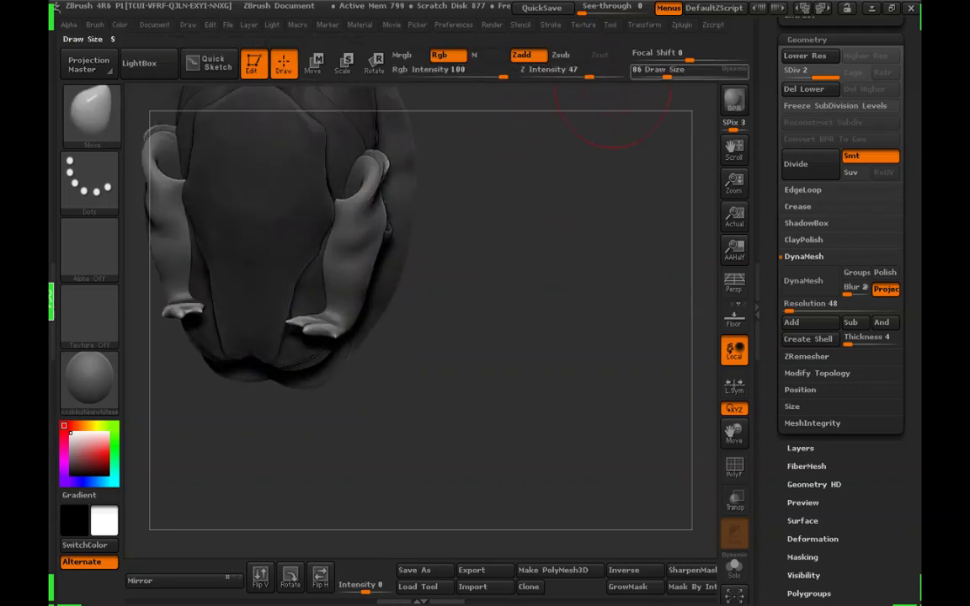
pyautogui.moveTo(666, 75); pyautogui.dragTo(651, 74)
pyautogui.keyDown('alt'); pyautogui.moveTo(506, 210); pyautogui.dragTo(501, 253); pyautogui.keyUp('alt')
pyautogui.moveTo(625, 128); pyautogui.dragTo(606, 135)
pyautogui.keyDown('ctrl'); pyautogui.moveTo(590, 174); pyautogui.dragTo(593, 199); pyautogui.keyUp('ctrl')
pyautogui.moveTo(360, 202)
pyautogui.keyDown('shift'); pyautogui.mouseDown()
pyautogui.moveTo(373, 221)
pyautogui.moveTo(362, 244)
pyautogui.mouseUp(); pyautogui.keyUp('shift')
pyautogui.click(662, 74)
pyautogui.moveTo(480, 278); pyautogui.dragTo(499, 245)
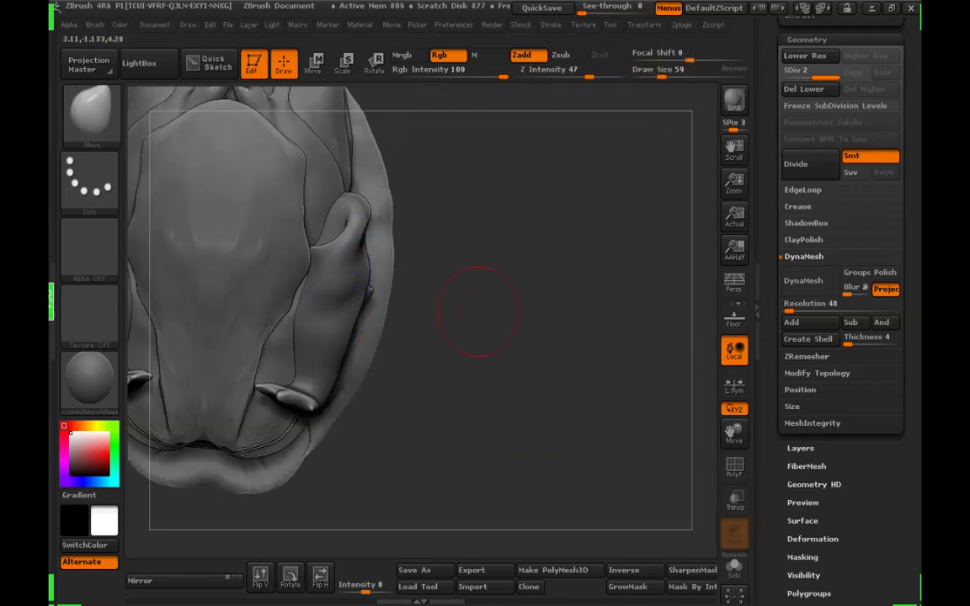
# Smooth the folded legs and reshape the knees and calves with the Move brush, tucking them closer to the torso
pyautogui.moveTo(470, 299); pyautogui.dragTo(539, 261)
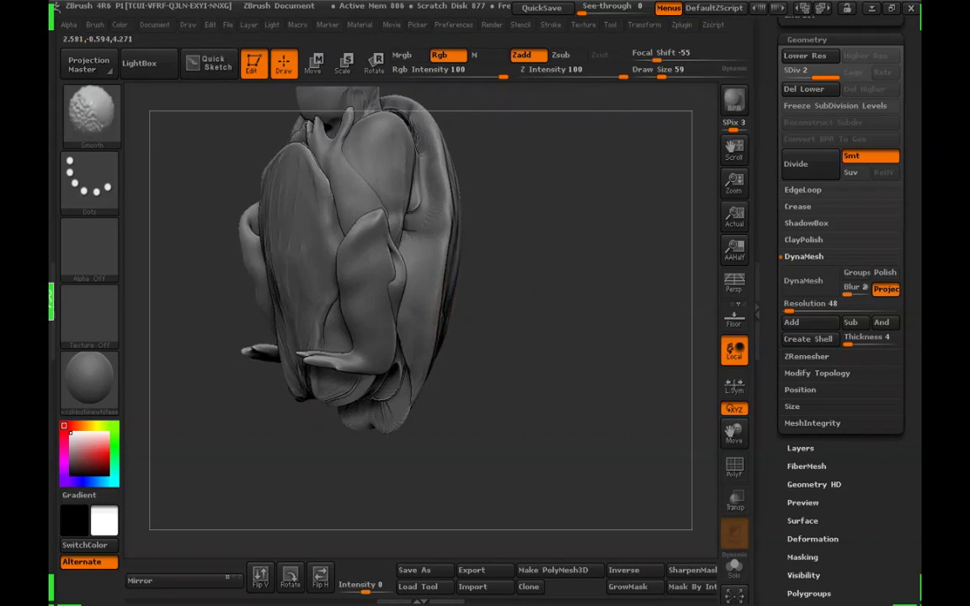
pyautogui.moveTo(520, 260); pyautogui.dragTo(366, 248)
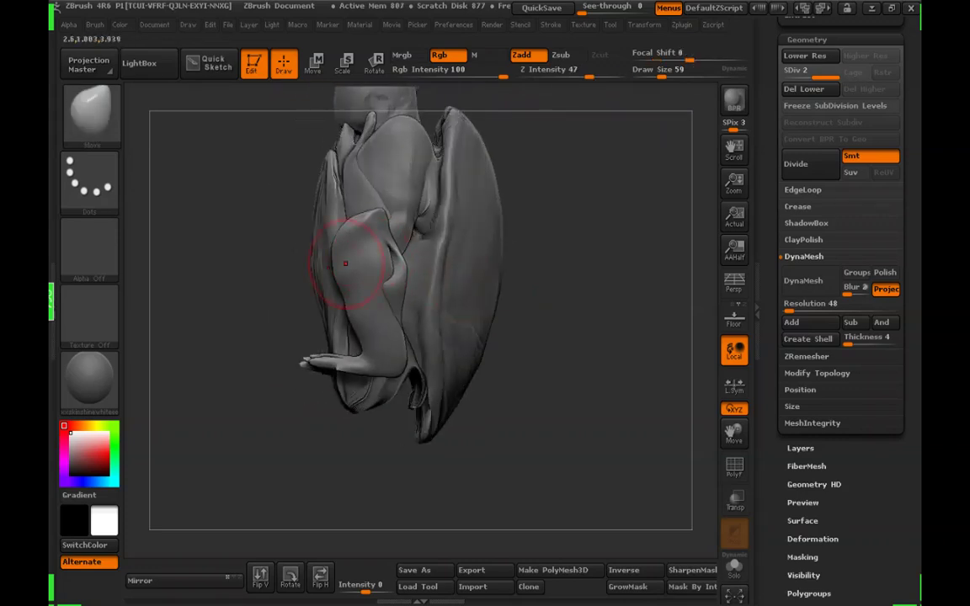
pyautogui.moveTo(274, 255)
pyautogui.mouseDown()
pyautogui.moveTo(383, 261)
pyautogui.moveTo(350, 243)
pyautogui.mouseUp()
pyautogui.moveTo(527, 251); pyautogui.dragTo(466, 249)
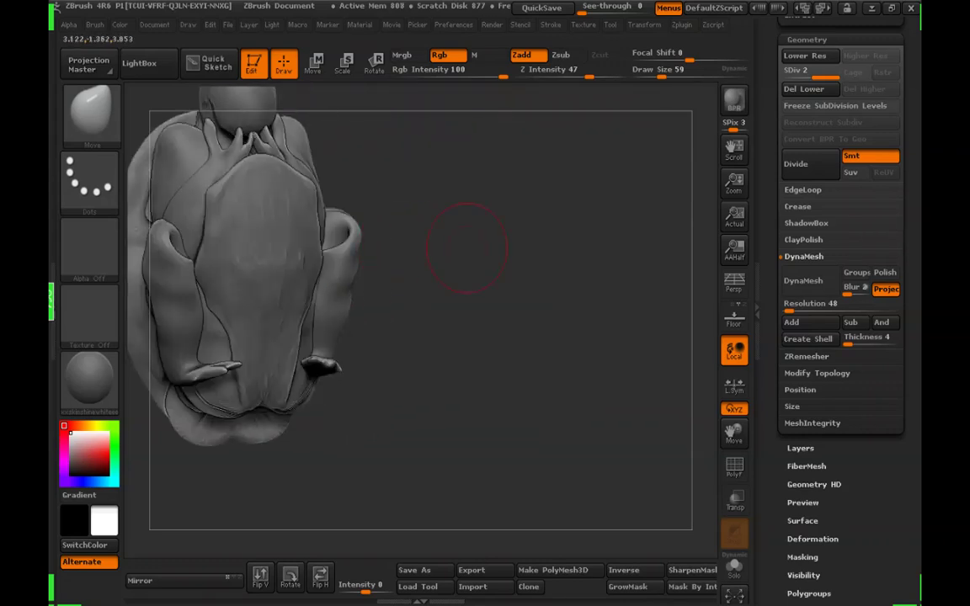
pyautogui.moveTo(356, 229); pyautogui.dragTo(341, 234)
pyautogui.moveTo(359, 281); pyautogui.dragTo(351, 276)
pyautogui.moveTo(455, 277)
pyautogui.mouseDown()
pyautogui.moveTo(492, 282)
pyautogui.moveTo(515, 268)
pyautogui.moveTo(497, 252)
pyautogui.moveTo(532, 251)
pyautogui.mouseUp()
pyautogui.moveTo(304, 344)
pyautogui.mouseDown()
pyautogui.moveTo(426, 444)
pyautogui.moveTo(493, 346)
pyautogui.moveTo(384, 187)
pyautogui.mouseUp()
# Mask the body and legs down to the ankles, leaving the feet free, and refine the mask at draw size 118
pyautogui.click(372, 69)
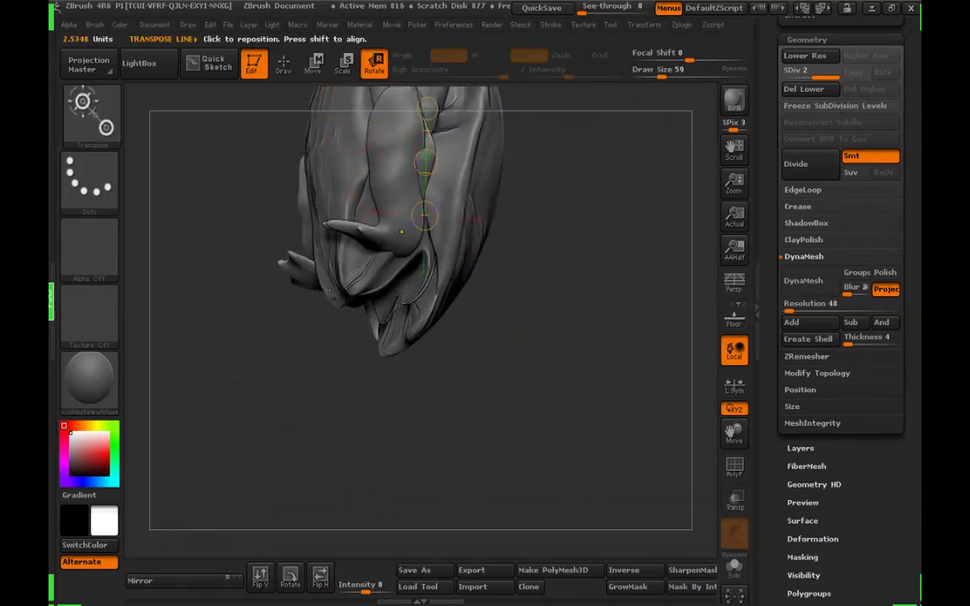
pyautogui.moveTo(406, 228); pyautogui.dragTo(340, 283)
pyautogui.keyDown('ctrl'); pyautogui.moveTo(403, 203); pyautogui.dragTo(400, 243); pyautogui.keyUp('ctrl')
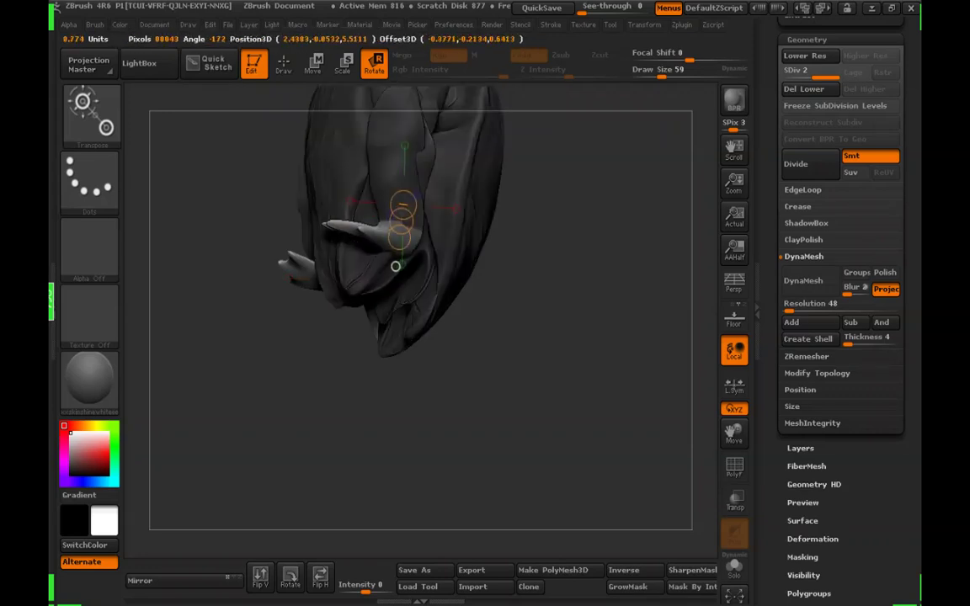
pyautogui.press('q')
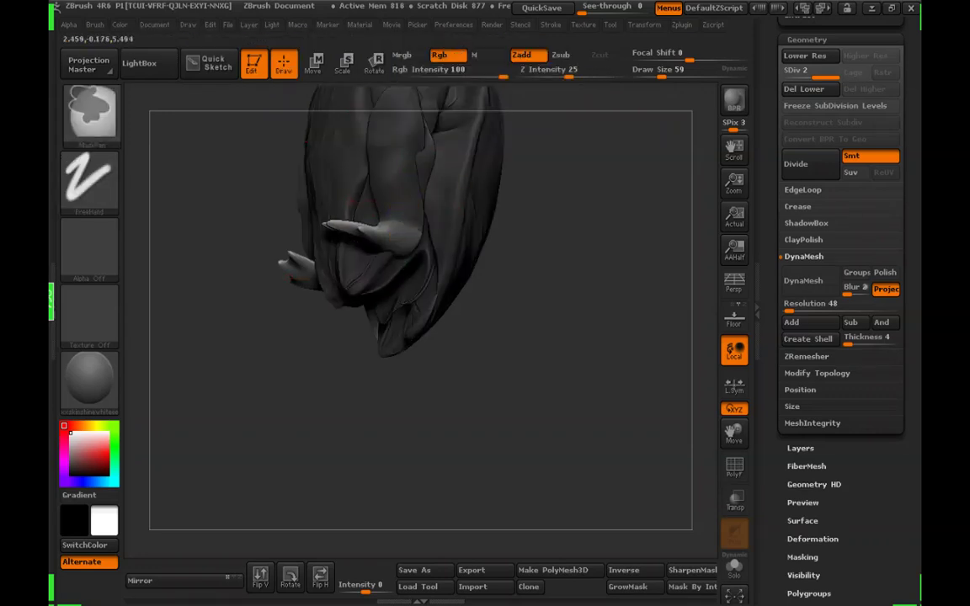
pyautogui.click(672, 74)
pyautogui.keyDown('ctrl'); pyautogui.moveTo(411, 219); pyautogui.dragTo(409, 233); pyautogui.keyUp('ctrl')
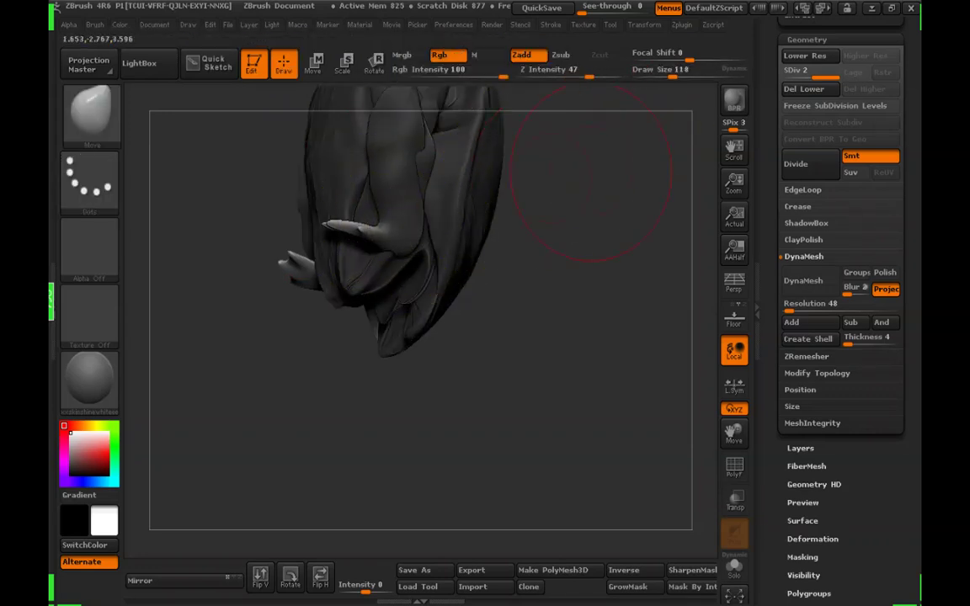
pyautogui.moveTo(591, 172); pyautogui.dragTo(543, 162)
# Rotate the unmasked feet down and inward at the ankles with a Transpose line placed along the foot
pyautogui.click(373, 64)
pyautogui.moveTo(546, 201); pyautogui.dragTo(480, 203)
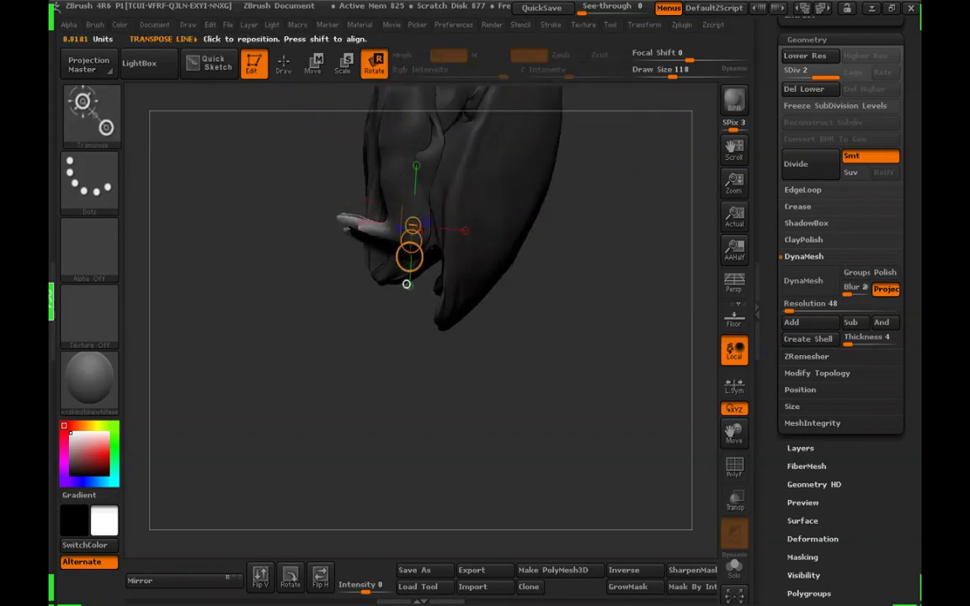
pyautogui.moveTo(402, 235); pyautogui.dragTo(336, 332)
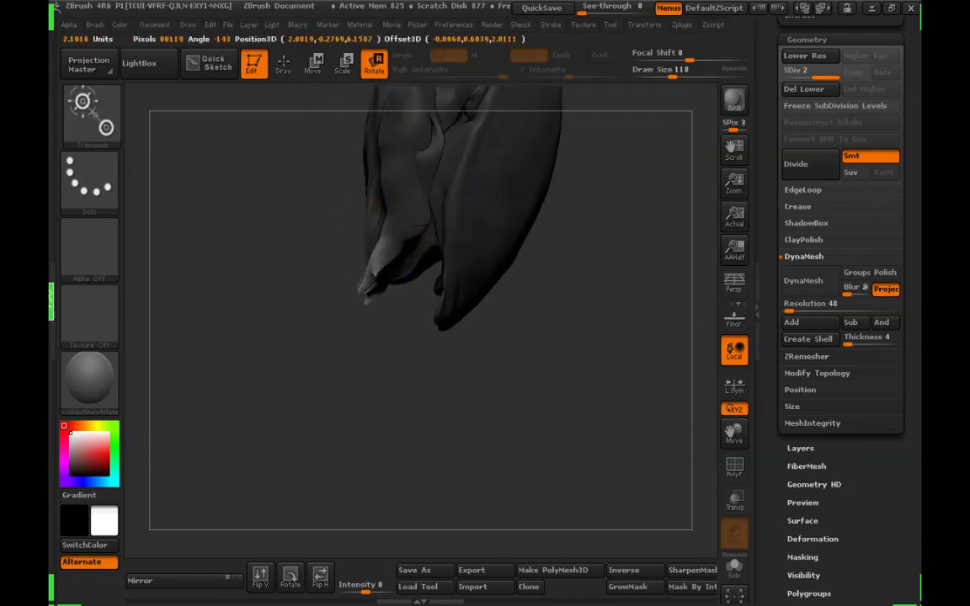
pyautogui.moveTo(493, 354); pyautogui.dragTo(581, 333)
pyautogui.moveTo(396, 291); pyautogui.dragTo(373, 304)
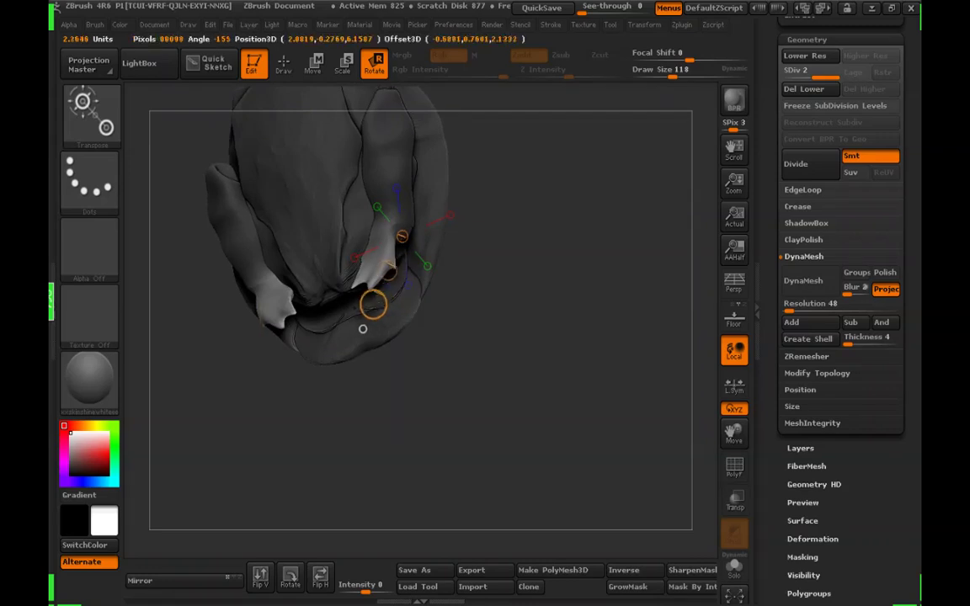
pyautogui.moveTo(505, 362); pyautogui.dragTo(517, 295)
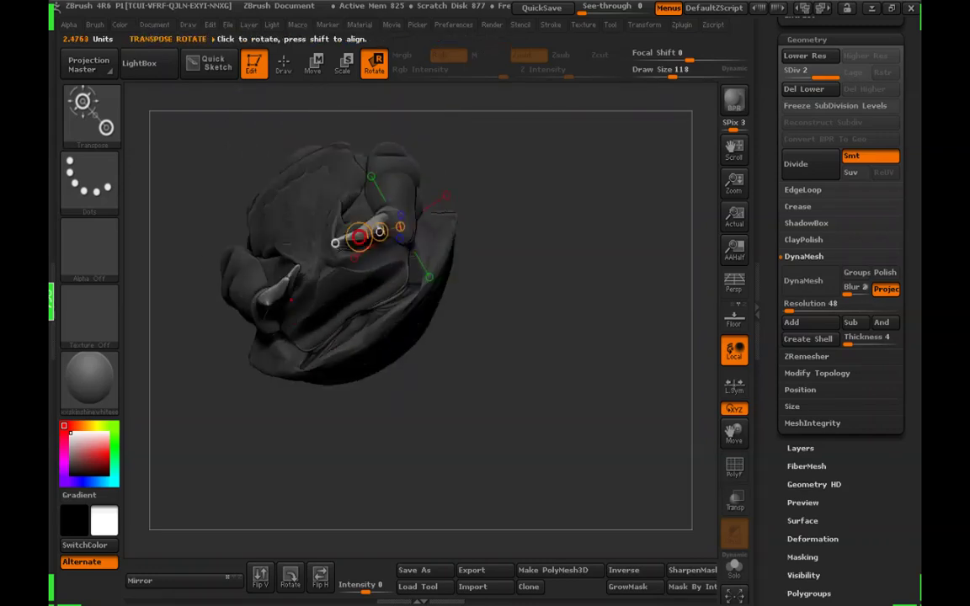
pyautogui.moveTo(360, 237); pyautogui.dragTo(353, 282)
pyautogui.moveTo(505, 363); pyautogui.dragTo(421, 352)
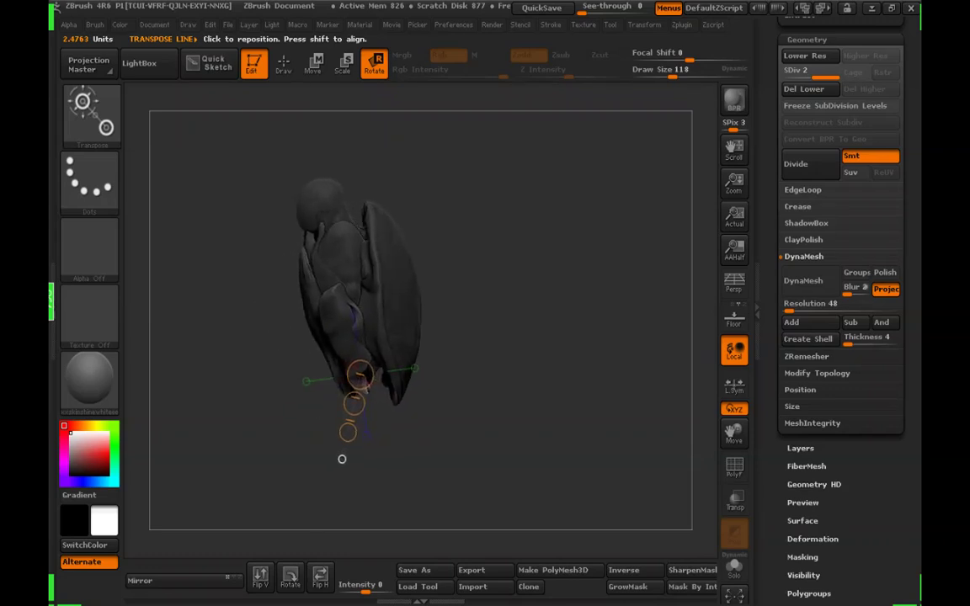
pyautogui.moveTo(342, 458)
pyautogui.mouseDown()
pyautogui.moveTo(360, 458)
pyautogui.moveTo(327, 452)
pyautogui.moveTo(341, 461)
pyautogui.mouseUp()
# Clear the mask and reshape the folded legs and belly plate edges with the Move brush, reducing the draw size to 35
pyautogui.press('q')
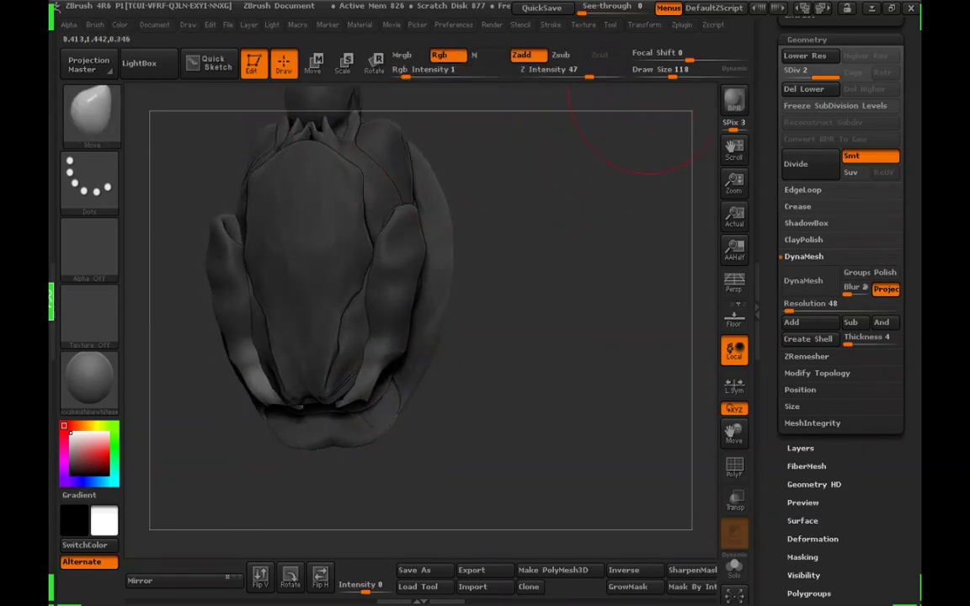
pyautogui.click(662, 74)
pyautogui.moveTo(562, 202)
pyautogui.keyDown('ctrl'); pyautogui.mouseDown()
pyautogui.moveTo(550, 266)
pyautogui.moveTo(559, 251)
pyautogui.mouseUp(); pyautogui.keyUp('ctrl')
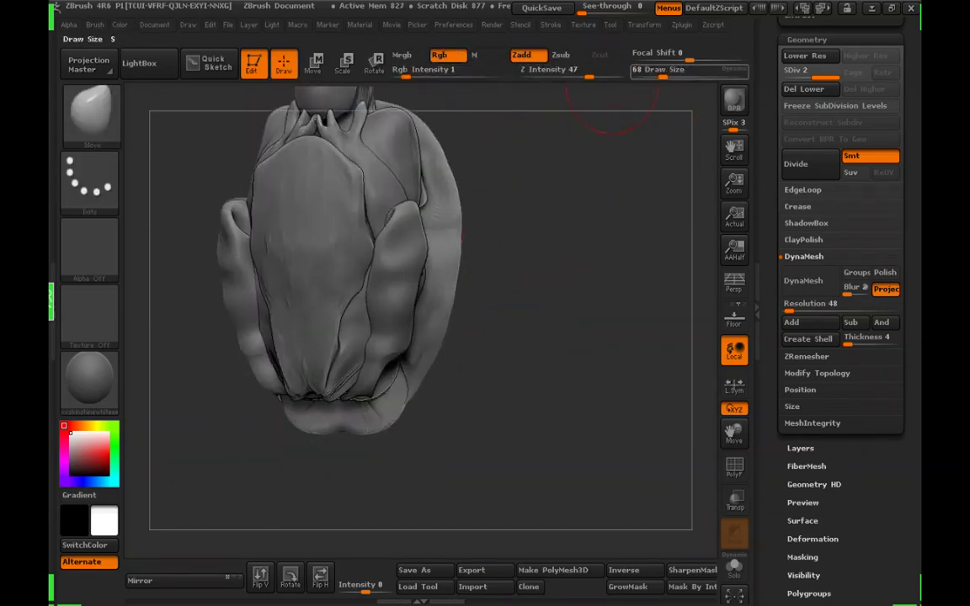
pyautogui.moveTo(663, 74); pyautogui.dragTo(661, 74)
pyautogui.moveTo(560, 248); pyautogui.dragTo(523, 238)
pyautogui.click(656, 75)
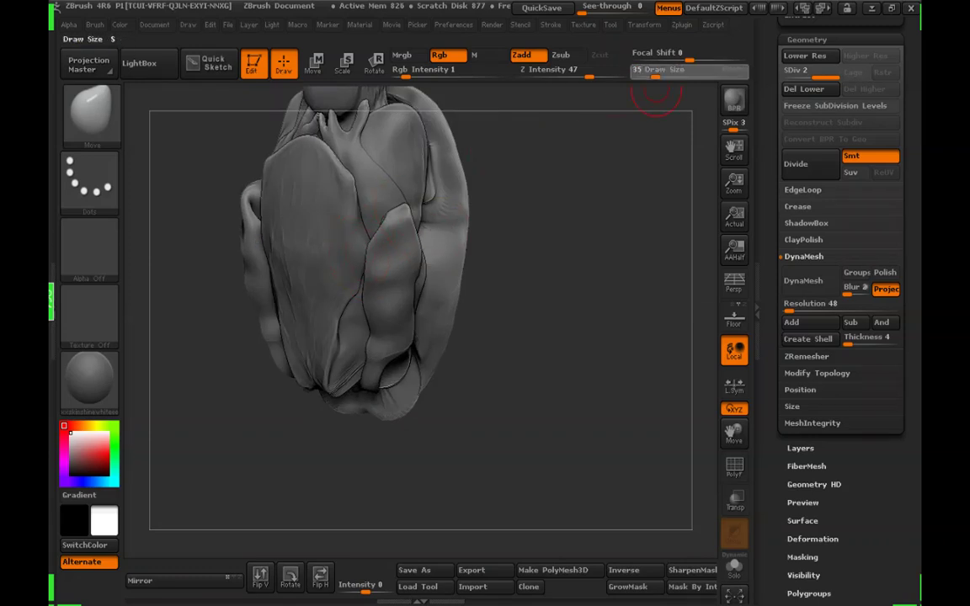
pyautogui.moveTo(524, 179); pyautogui.dragTo(552, 180)
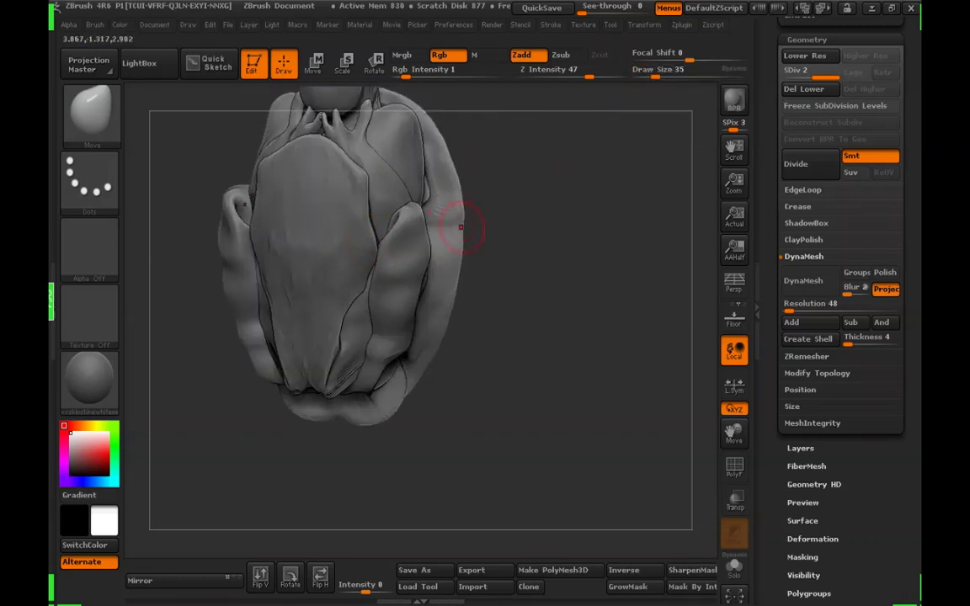
pyautogui.moveTo(461, 226)
pyautogui.mouseDown()
pyautogui.moveTo(335, 246)
pyautogui.moveTo(354, 261)
pyautogui.mouseUp()
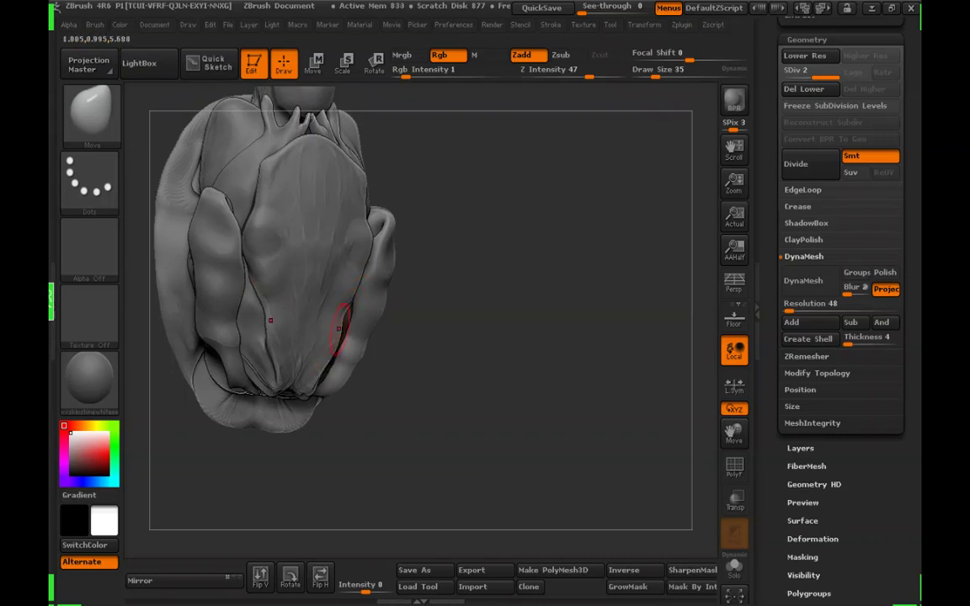
pyautogui.moveTo(473, 297); pyautogui.dragTo(425, 290)
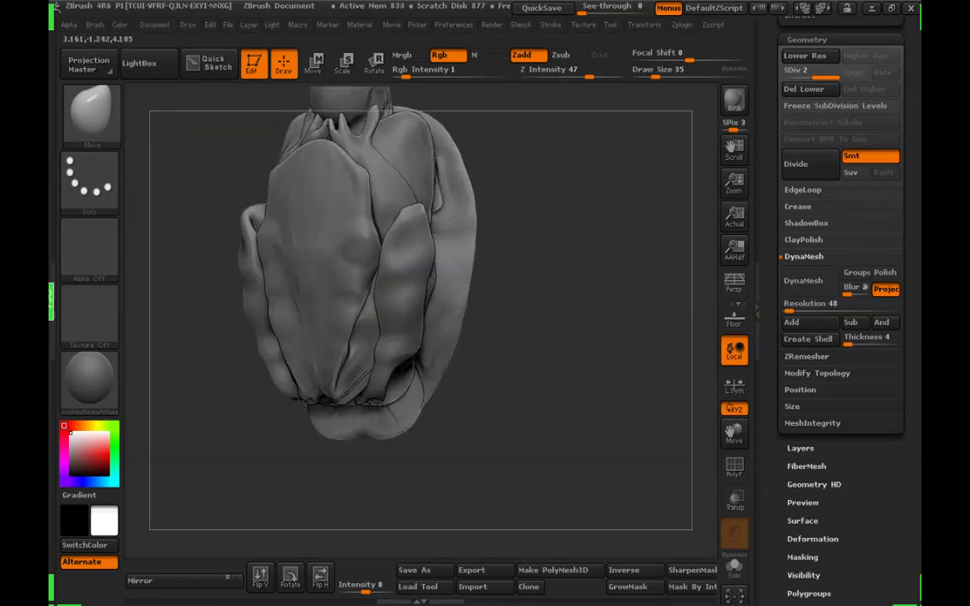
# Pull the belly plate's side edges outward against the legs with the Move brush at draw sizes 65 and 24
pyautogui.click(663, 75)
pyautogui.moveTo(608, 181); pyautogui.dragTo(557, 184)
pyautogui.moveTo(368, 274); pyautogui.dragTo(376, 281)
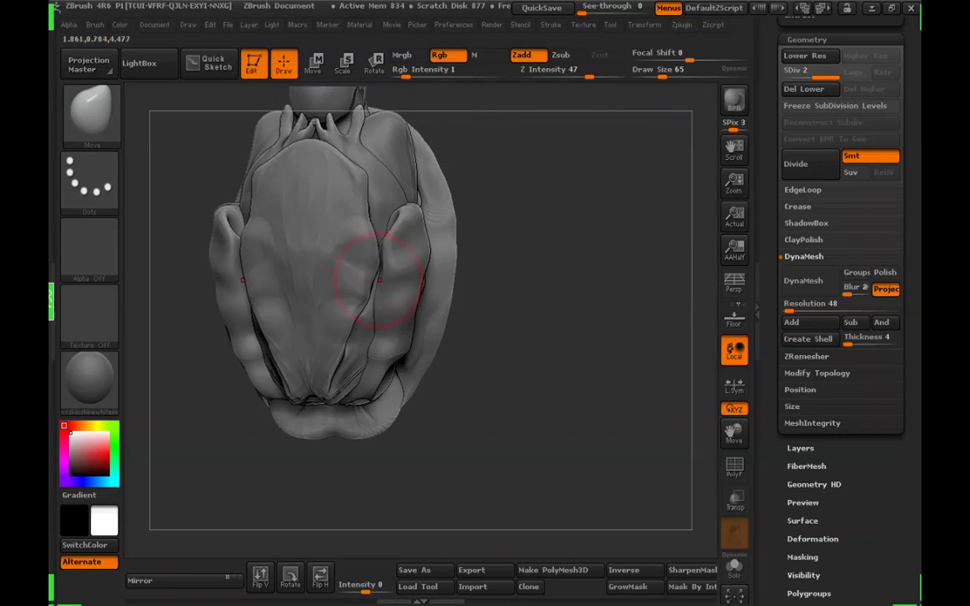
pyautogui.click(650, 76)
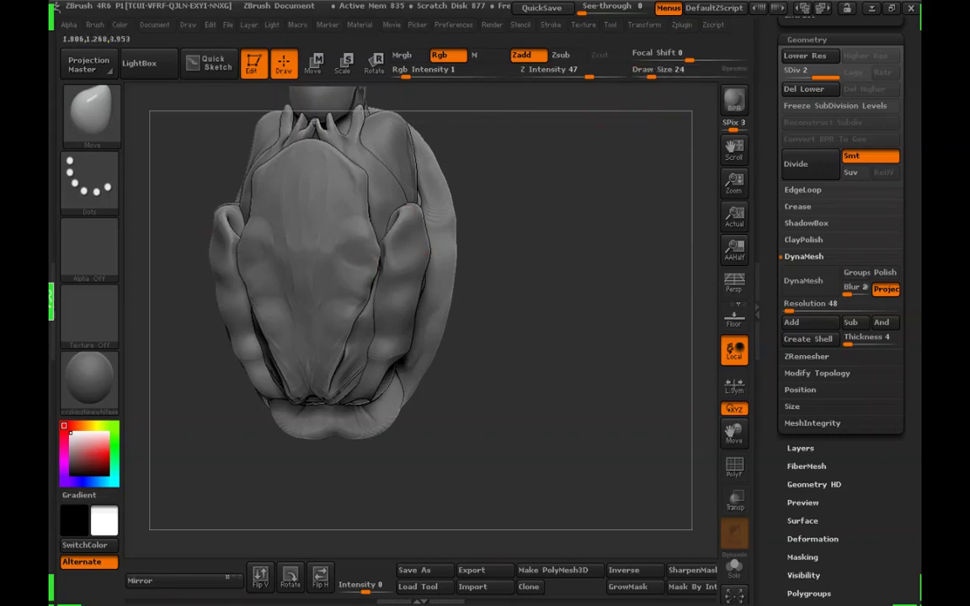
pyautogui.moveTo(455, 241)
pyautogui.mouseDown()
pyautogui.moveTo(486, 244)
pyautogui.moveTo(527, 216)
pyautogui.mouseUp()
# Paint a mask over the lower belly plate and its sides, then invert it to protect the rest of the body
pyautogui.click(655, 76)
pyautogui.moveTo(311, 276)
pyautogui.keyDown('ctrl'); pyautogui.mouseDown()
pyautogui.moveTo(295, 223)
pyautogui.moveTo(323, 370)
pyautogui.moveTo(344, 338)
pyautogui.mouseUp(); pyautogui.keyUp('ctrl')
pyautogui.click(662, 76)
pyautogui.moveTo(537, 228)
pyautogui.mouseDown()
pyautogui.moveTo(498, 224)
pyautogui.moveTo(518, 224)
pyautogui.mouseUp()
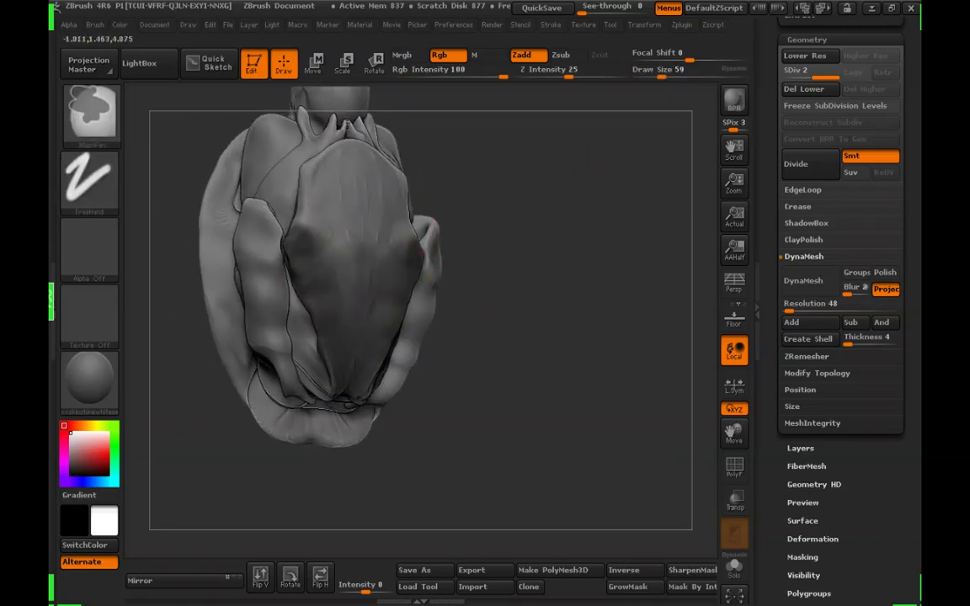
pyautogui.moveTo(510, 268); pyautogui.dragTo(485, 276)
pyautogui.keyDown('ctrl'); pyautogui.click(546, 311); pyautogui.keyUp('ctrl')
pyautogui.moveTo(544, 312); pyautogui.dragTo(515, 315)
pyautogui.keyDown('ctrl'); pyautogui.click(383, 428); pyautogui.keyUp('ctrl')
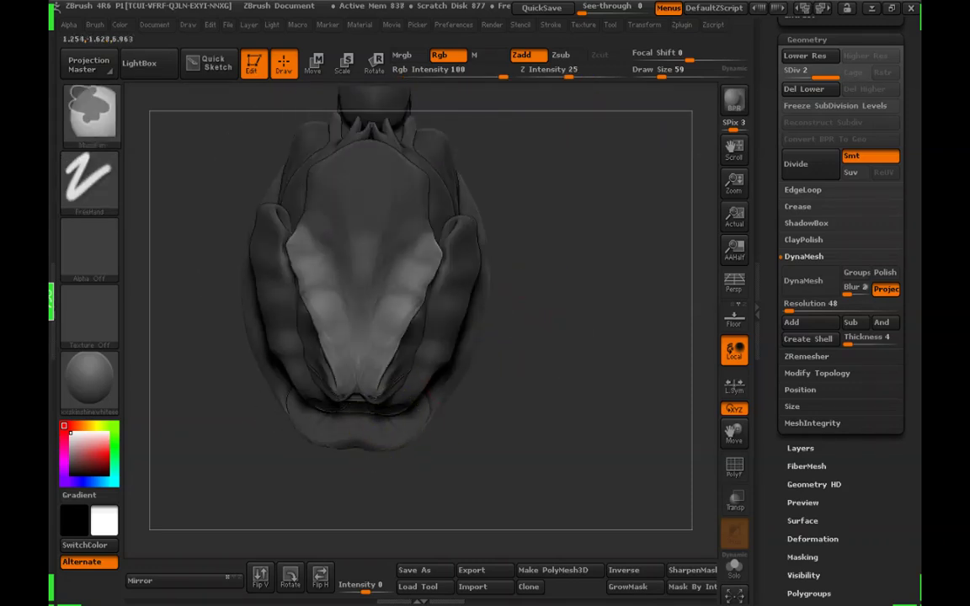
# Widen and reshape the unmasked lower belly plate over the folded legs with the Move brush at draw sizes 113, 56 and 89
pyautogui.moveTo(576, 268)
pyautogui.mouseDown()
pyautogui.moveTo(558, 271)
pyautogui.moveTo(538, 220)
pyautogui.mouseUp()
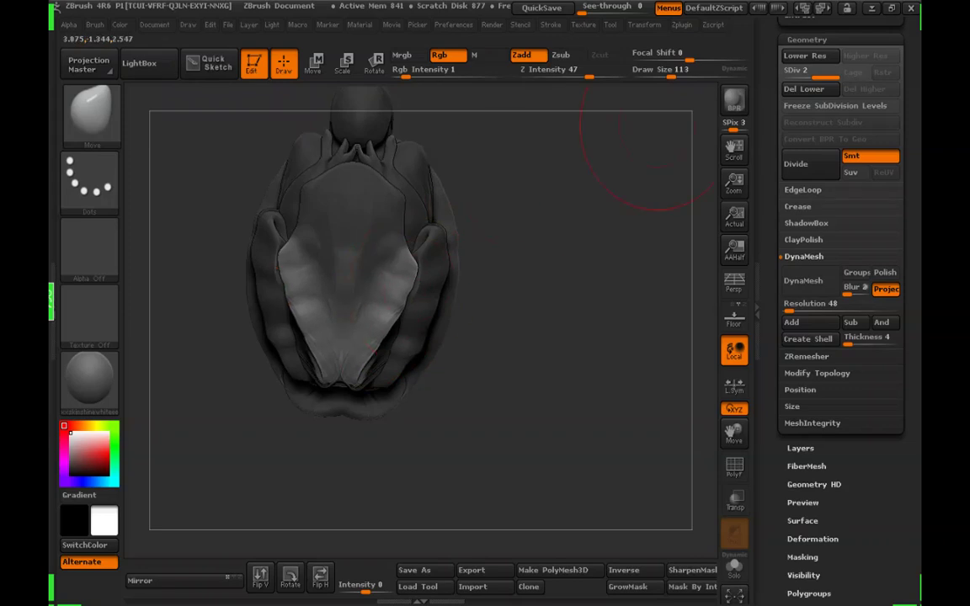
pyautogui.moveTo(665, 106); pyautogui.dragTo(383, 331)
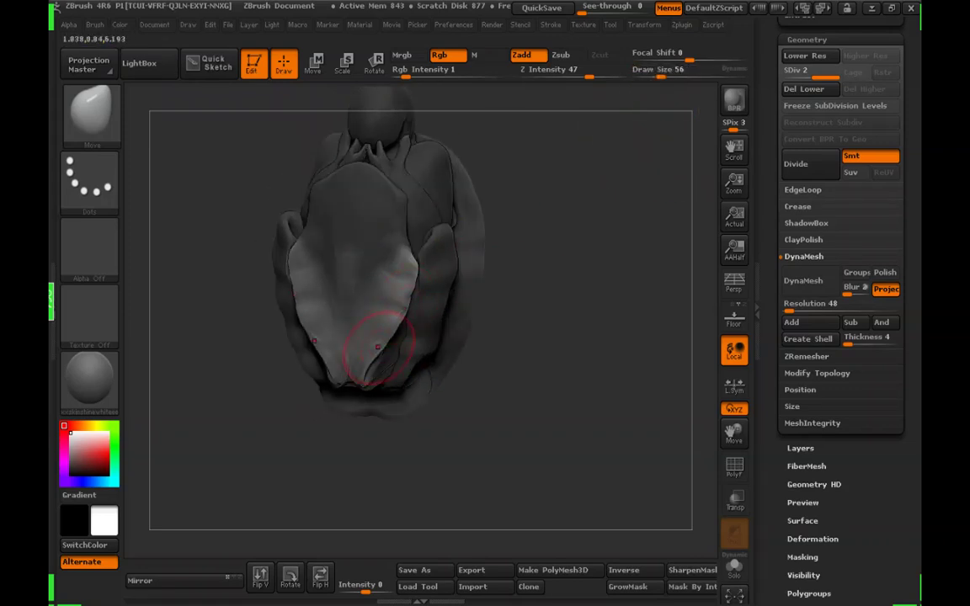
pyautogui.moveTo(705, 111); pyautogui.dragTo(651, 100)
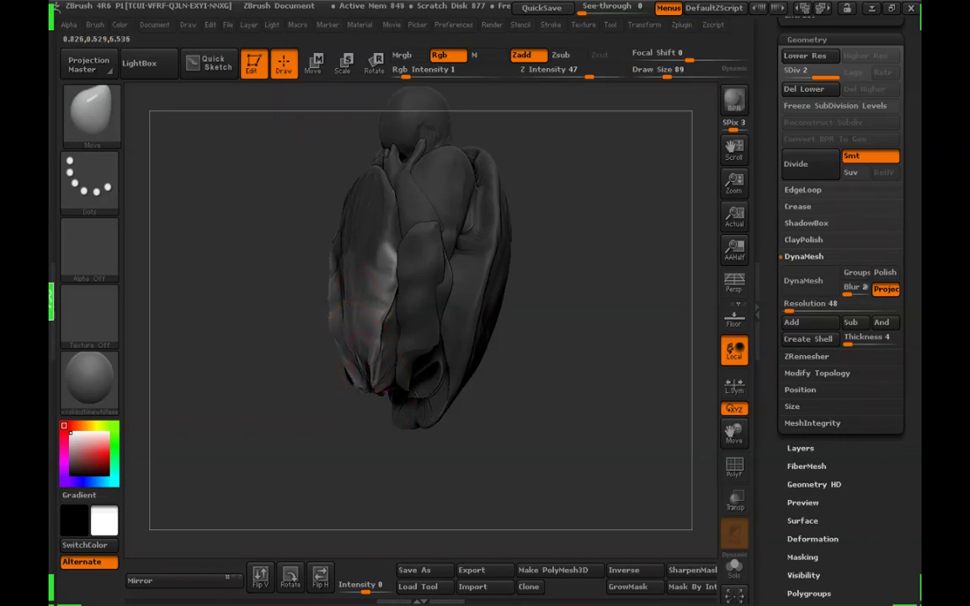
pyautogui.moveTo(514, 324)
pyautogui.mouseDown()
pyautogui.moveTo(602, 329)
pyautogui.moveTo(569, 306)
pyautogui.moveTo(581, 281)
pyautogui.mouseUp()
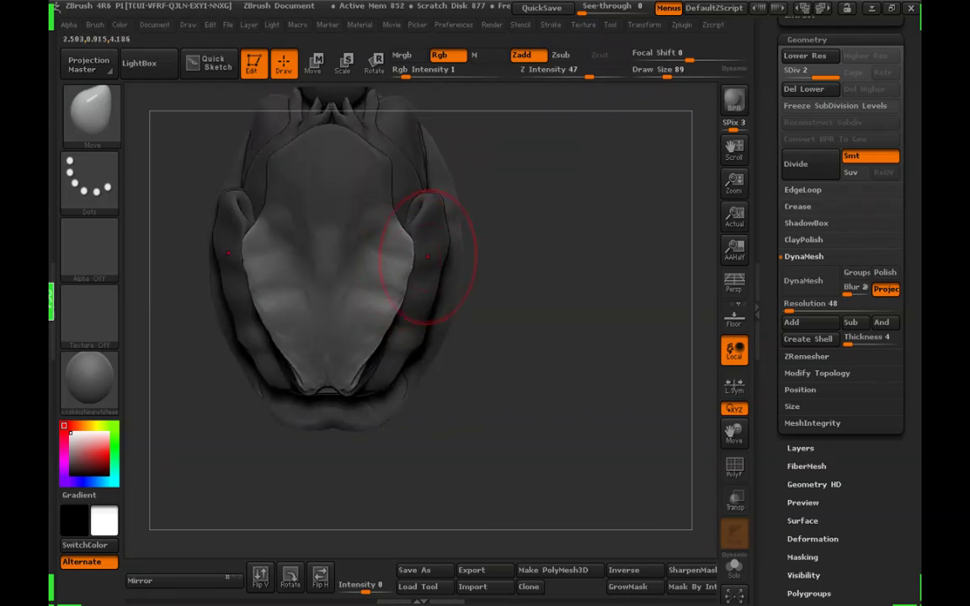
pyautogui.moveTo(501, 350)
pyautogui.mouseDown()
pyautogui.moveTo(413, 345)
pyautogui.moveTo(489, 320)
pyautogui.mouseUp()
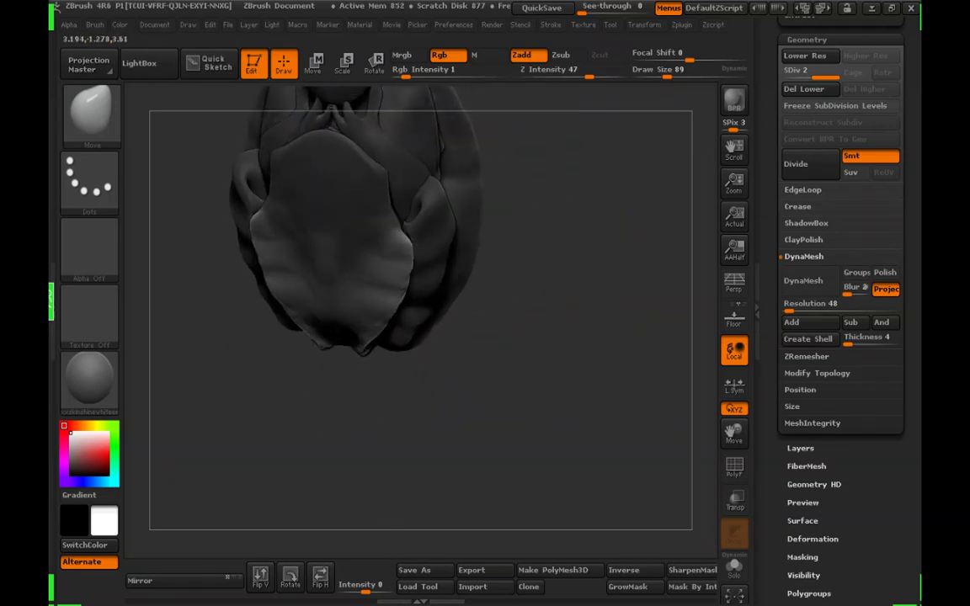
pyautogui.moveTo(407, 214); pyautogui.dragTo(529, 351)
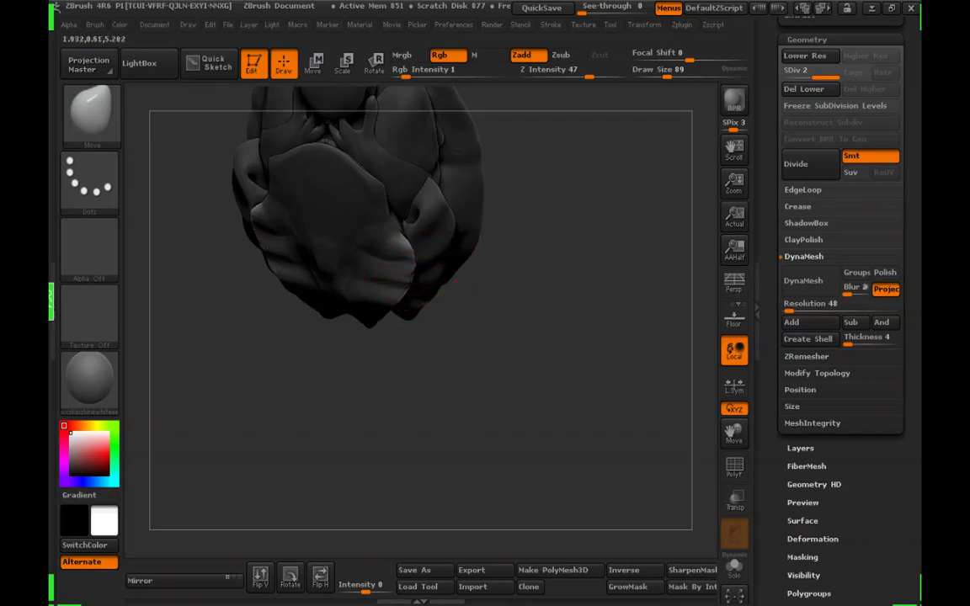
pyautogui.moveTo(472, 316)
pyautogui.mouseDown()
pyautogui.moveTo(476, 379)
pyautogui.moveTo(547, 329)
pyautogui.moveTo(535, 358)
pyautogui.moveTo(484, 337)
pyautogui.moveTo(404, 336)
pyautogui.mouseUp()
pyautogui.moveTo(405, 259); pyautogui.dragTo(442, 302)
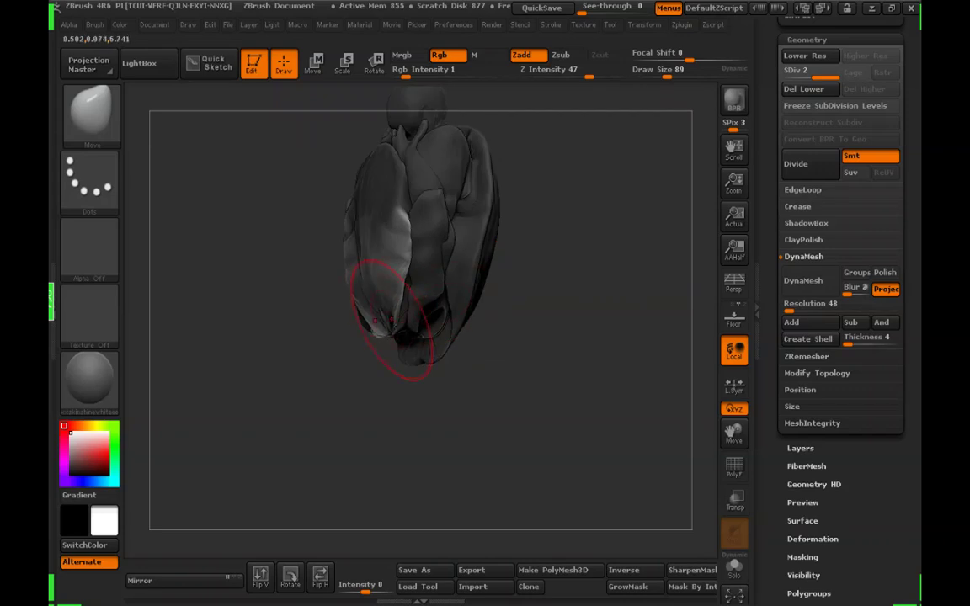
# Reshape the lower belly plate with the Move brush at draw size 89, clear the mask and even out the shell's outline
pyautogui.moveTo(399, 308); pyautogui.dragTo(455, 287)
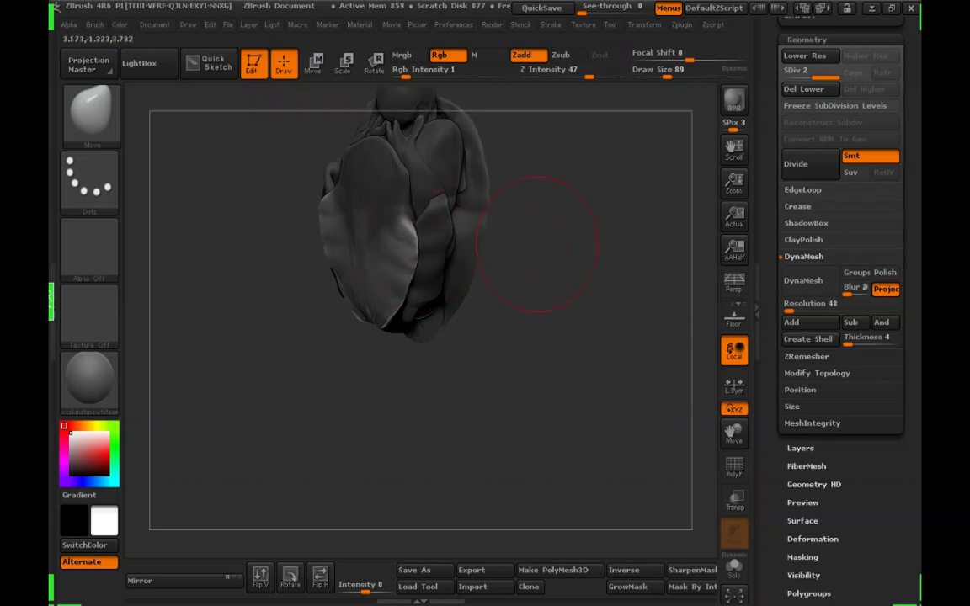
pyautogui.moveTo(538, 244)
pyautogui.mouseDown()
pyautogui.moveTo(504, 251)
pyautogui.moveTo(533, 372)
pyautogui.moveTo(567, 307)
pyautogui.moveTo(485, 245)
pyautogui.moveTo(589, 223)
pyautogui.mouseUp()
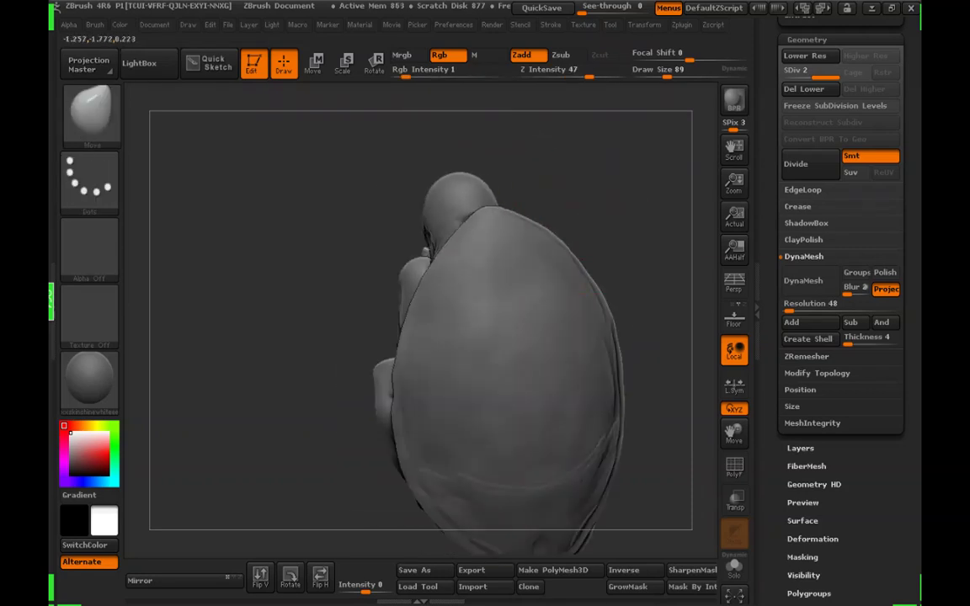
pyautogui.moveTo(529, 219); pyautogui.dragTo(452, 215)
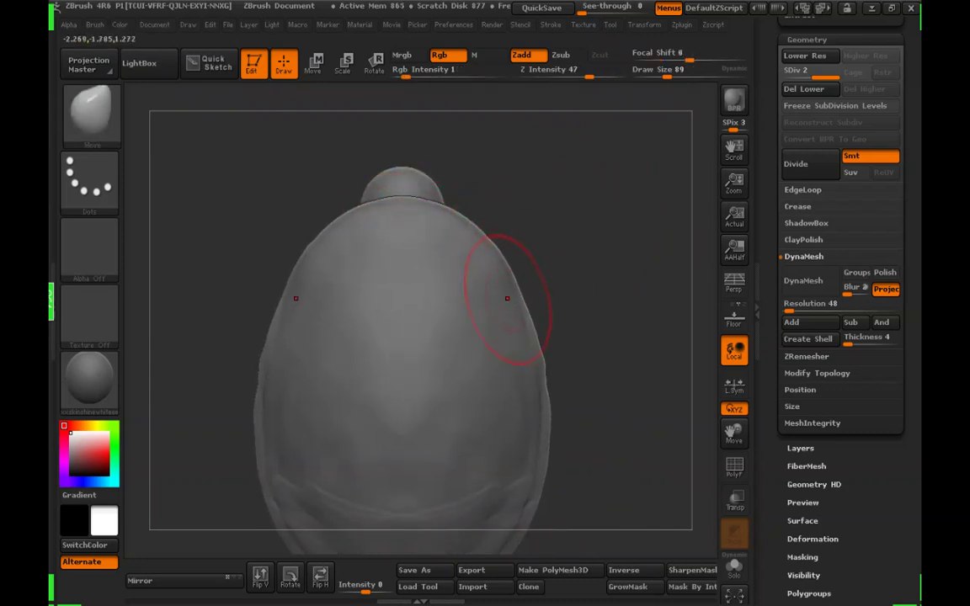
pyautogui.moveTo(575, 358)
pyautogui.mouseDown()
pyautogui.moveTo(665, 354)
pyautogui.moveTo(678, 315)
pyautogui.moveTo(666, 290)
pyautogui.mouseUp()
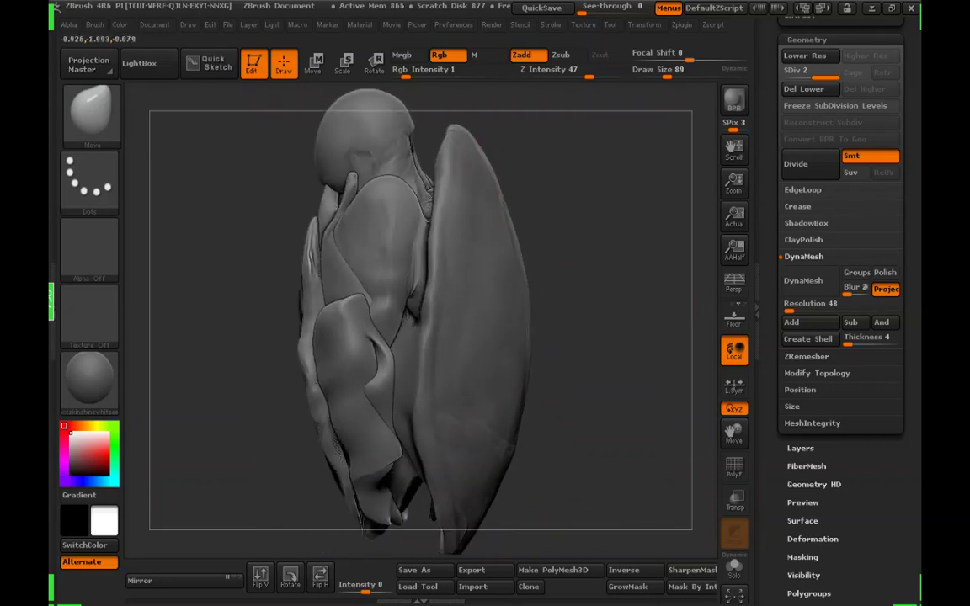
pyautogui.moveTo(477, 165)
pyautogui.mouseDown()
pyautogui.moveTo(532, 172)
pyautogui.moveTo(553, 206)
pyautogui.moveTo(538, 190)
pyautogui.moveTo(531, 203)
pyautogui.moveTo(539, 315)
pyautogui.moveTo(602, 307)
pyautogui.moveTo(655, 324)
pyautogui.moveTo(586, 316)
pyautogui.moveTo(622, 261)
pyautogui.mouseUp()
# Adjust the folded legs and the belly plate's edges with the Move brush at draw sizes 65 and 50
pyautogui.moveTo(665, 73); pyautogui.dragTo(662, 73)
pyautogui.moveTo(594, 228); pyautogui.dragTo(623, 251)
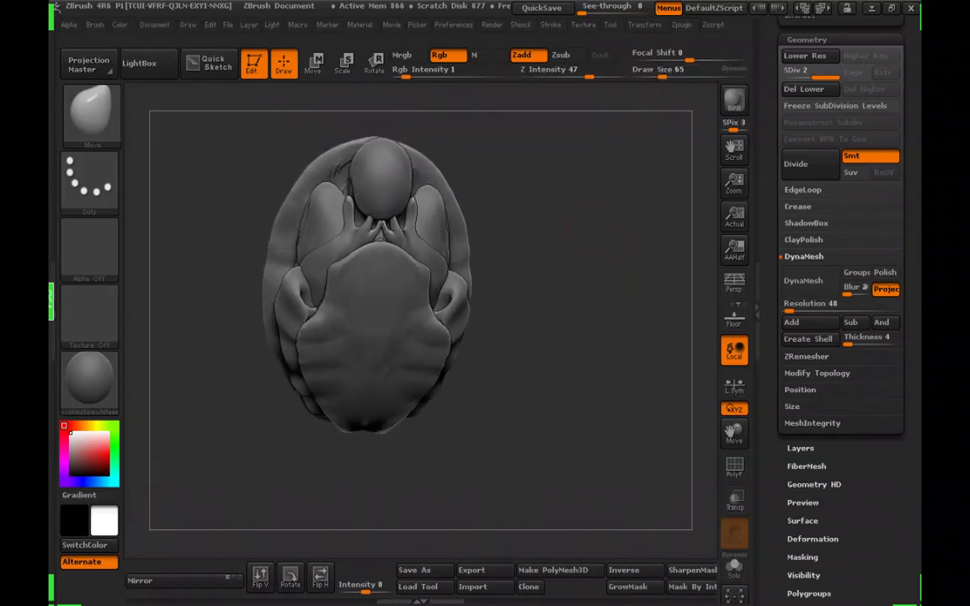
pyautogui.moveTo(546, 294)
pyautogui.mouseDown()
pyautogui.moveTo(543, 246)
pyautogui.moveTo(529, 243)
pyautogui.moveTo(539, 282)
pyautogui.mouseUp()
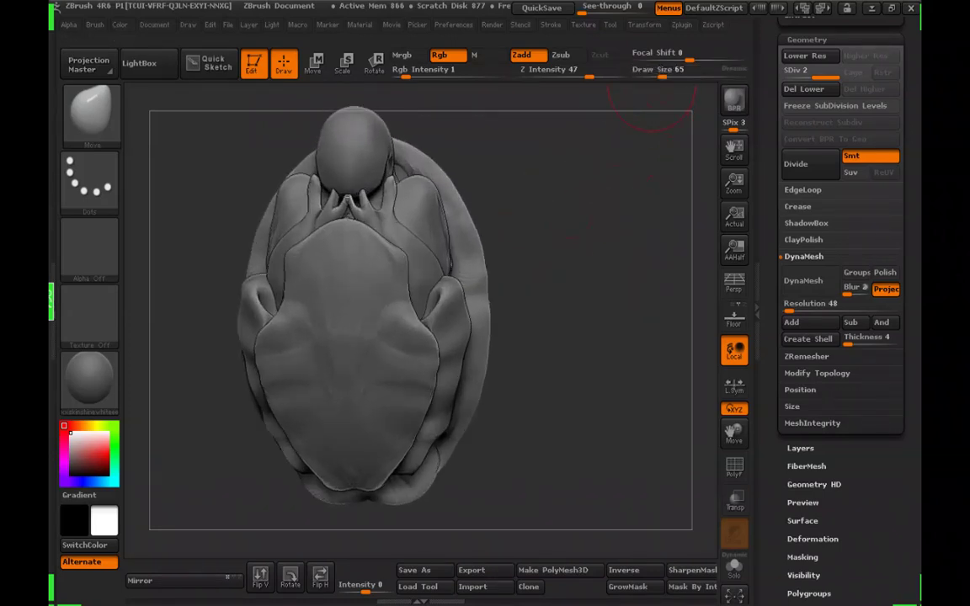
pyautogui.click(659, 75)
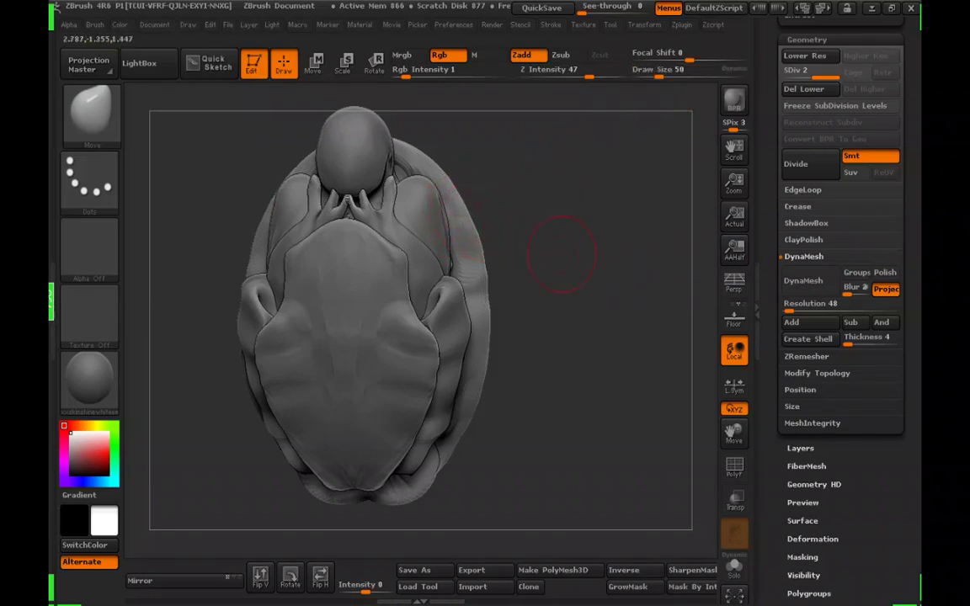
pyautogui.moveTo(561, 254)
pyautogui.mouseDown()
pyautogui.moveTo(577, 252)
pyautogui.moveTo(577, 270)
pyautogui.mouseUp()
# Refine the belly plate's lower half and side edges with the Move brush at draw sizes 62 and 86
pyautogui.click(663, 75)
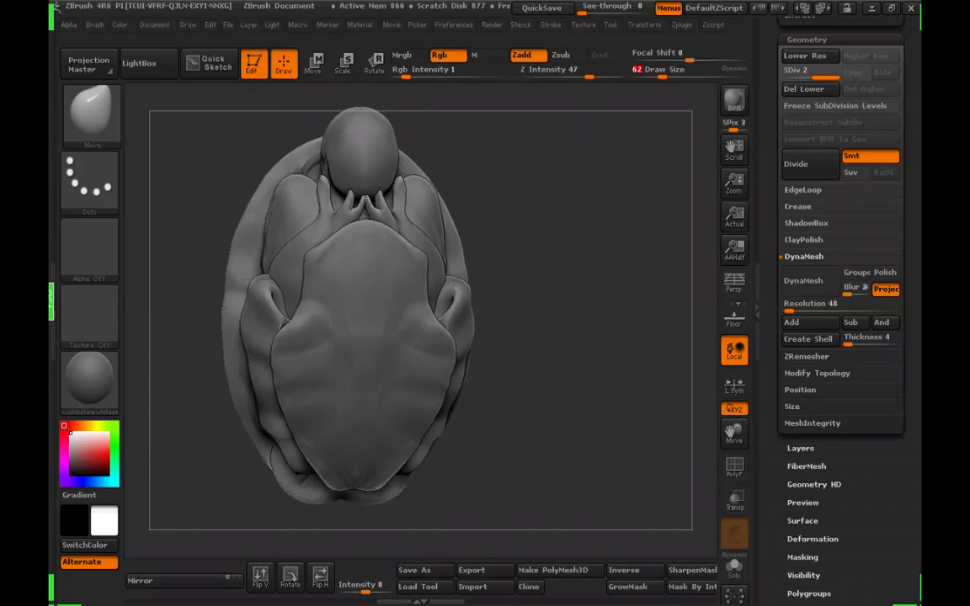
pyautogui.moveTo(549, 320)
pyautogui.mouseDown()
pyautogui.moveTo(588, 318)
pyautogui.moveTo(613, 295)
pyautogui.moveTo(571, 285)
pyautogui.moveTo(607, 291)
pyautogui.moveTo(536, 309)
pyautogui.mouseUp()
pyautogui.click(667, 74)
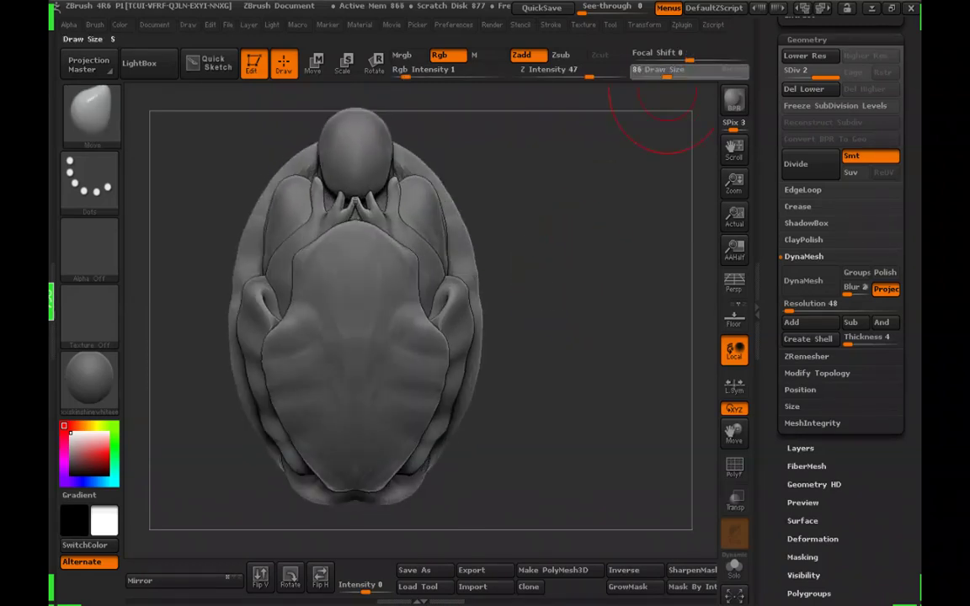
pyautogui.moveTo(560, 238)
pyautogui.mouseDown()
pyautogui.moveTo(535, 236)
pyautogui.moveTo(571, 237)
pyautogui.mouseUp()
# Widen the upper belly plate over the arms into a rounded oval with the Move brush at draw size 65
pyautogui.click(658, 74)
pyautogui.click(662, 74)
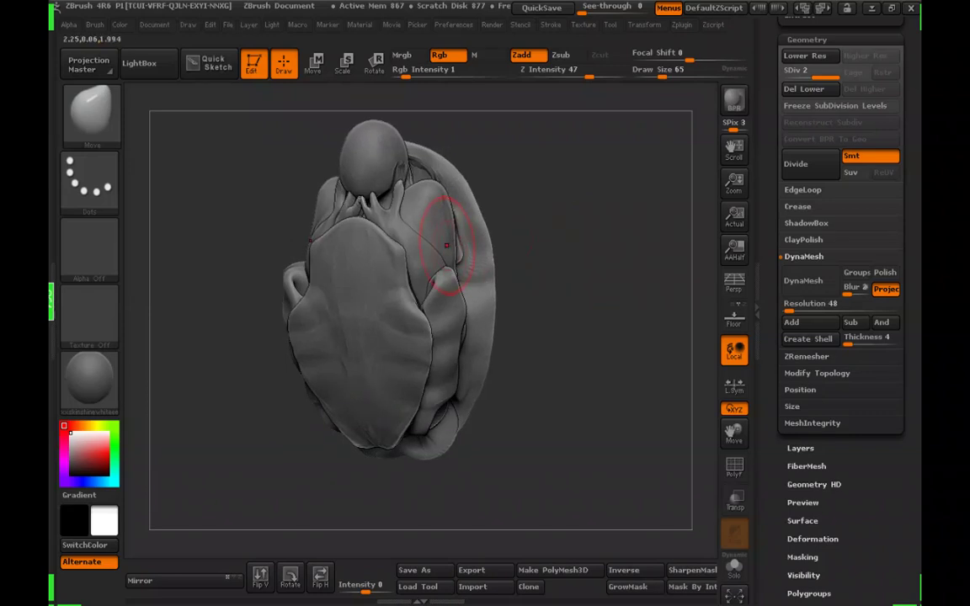
pyautogui.moveTo(600, 273)
pyautogui.mouseDown()
pyautogui.moveTo(526, 275)
pyautogui.moveTo(461, 259)
pyautogui.moveTo(511, 237)
pyautogui.moveTo(419, 240)
pyautogui.mouseUp()
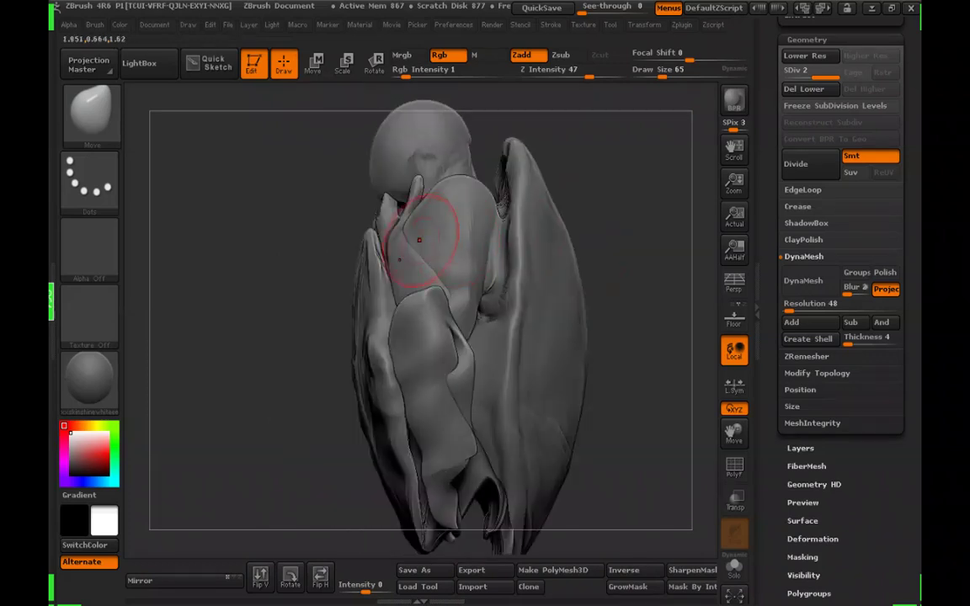
pyautogui.moveTo(603, 204); pyautogui.dragTo(416, 273)
pyautogui.moveTo(596, 261); pyautogui.dragTo(585, 240)
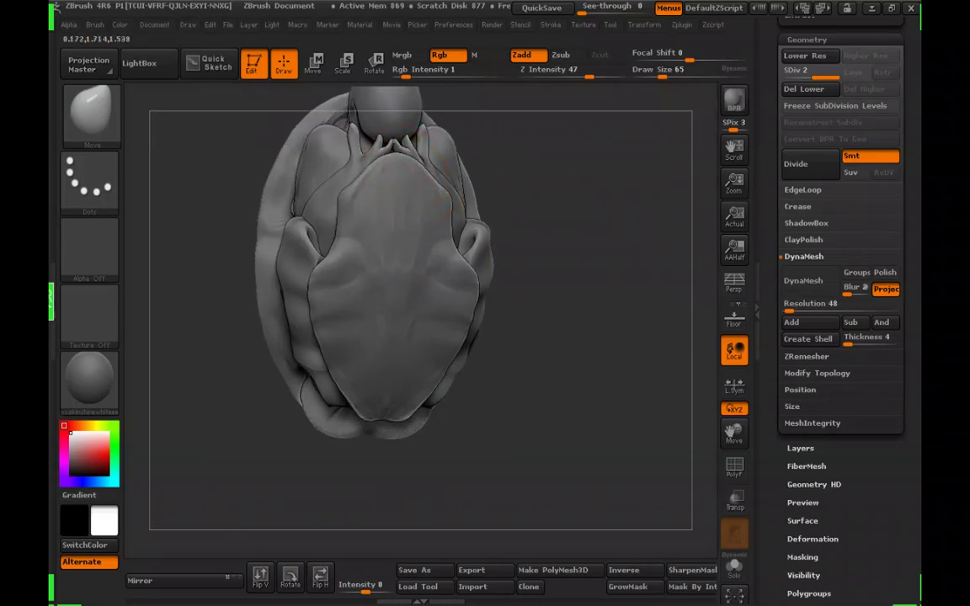
pyautogui.moveTo(636, 139)
pyautogui.mouseDown()
pyautogui.moveTo(583, 154)
pyautogui.moveTo(581, 173)
pyautogui.mouseUp()
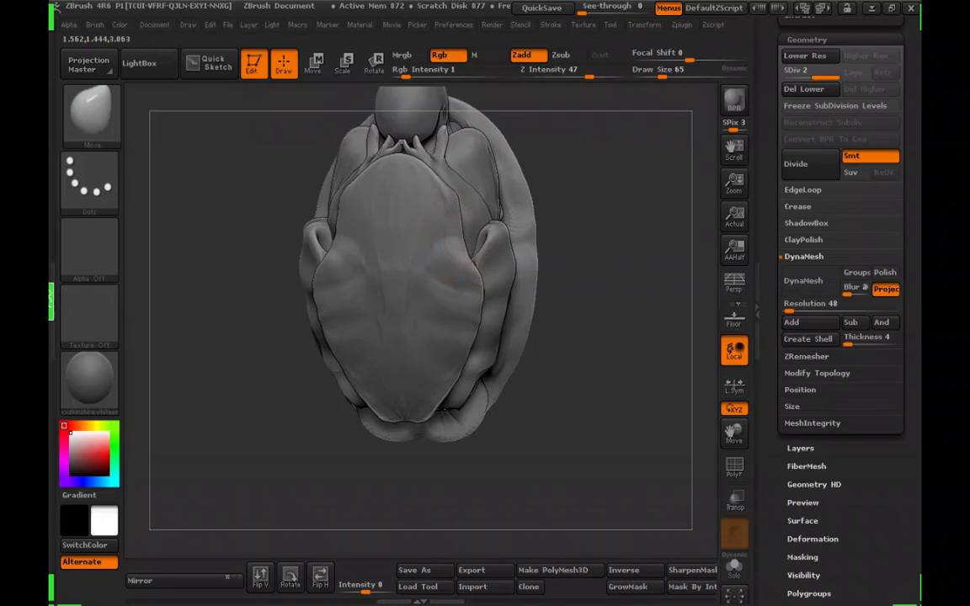
pyautogui.moveTo(625, 202); pyautogui.dragTo(519, 199)
pyautogui.moveTo(363, 253); pyautogui.dragTo(450, 265)
pyautogui.moveTo(623, 280)
pyautogui.mouseDown()
pyautogui.moveTo(584, 325)
pyautogui.moveTo(615, 291)
pyautogui.mouseUp()
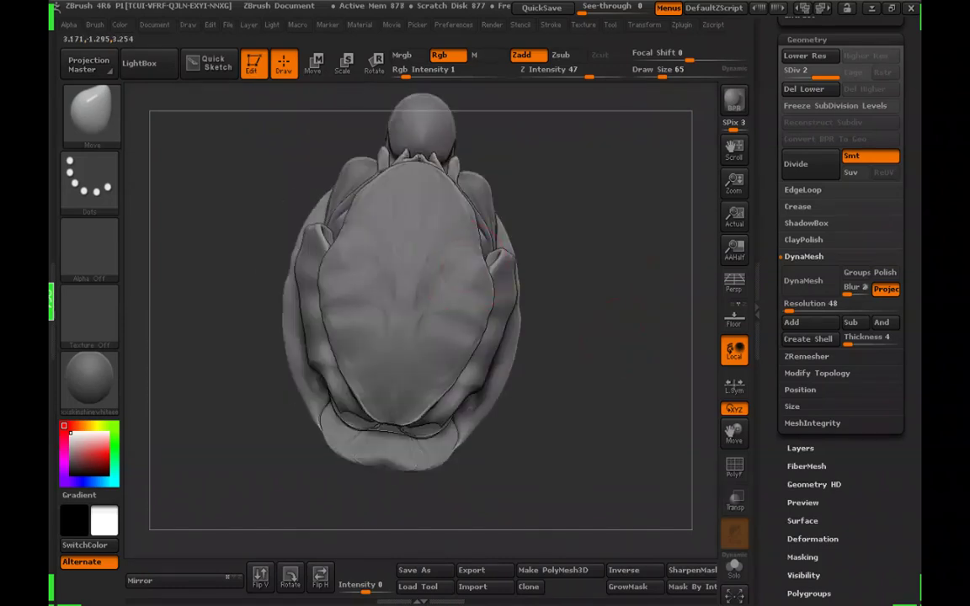
# Fill and even out the surfaces of the belly plate and shell with the ClayTubes brush at draw sizes 65 and 42
pyautogui.press('b')
pyautogui.click(422, 126)
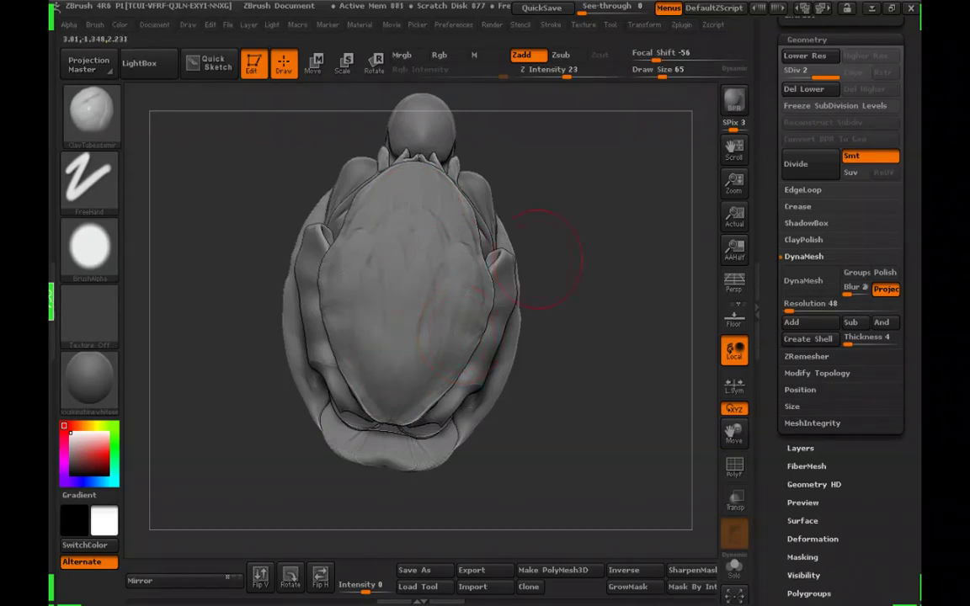
pyautogui.moveTo(657, 100); pyautogui.dragTo(463, 245)
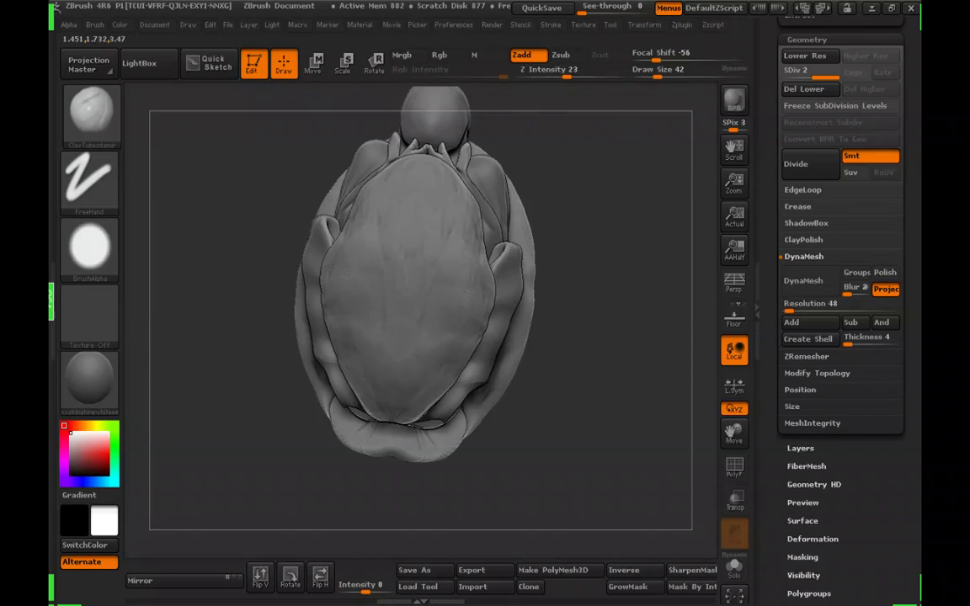
pyautogui.moveTo(581, 278); pyautogui.dragTo(619, 295)
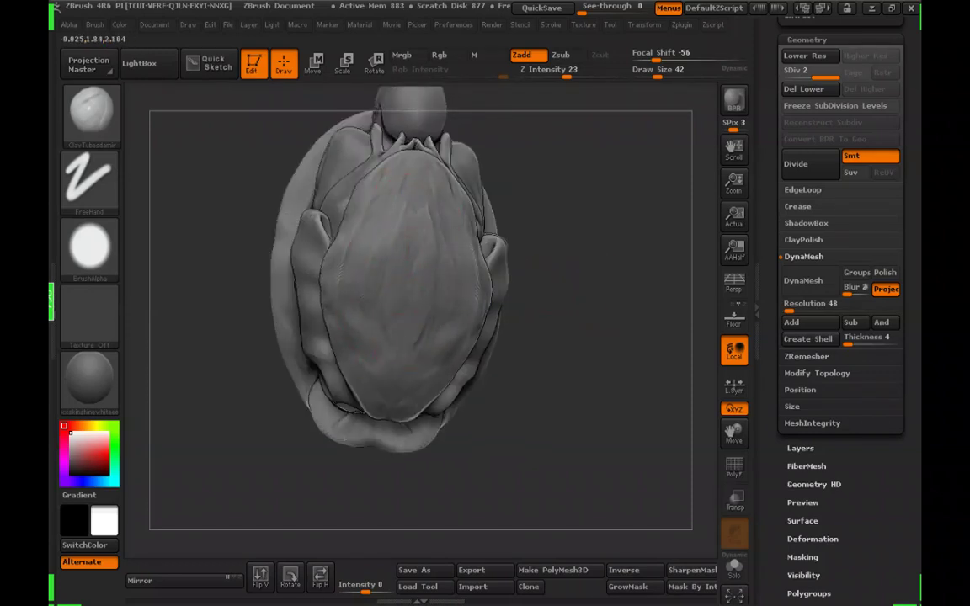
pyautogui.moveTo(518, 291)
pyautogui.mouseDown()
pyautogui.moveTo(572, 294)
pyautogui.moveTo(570, 286)
pyautogui.moveTo(608, 285)
pyautogui.mouseUp()
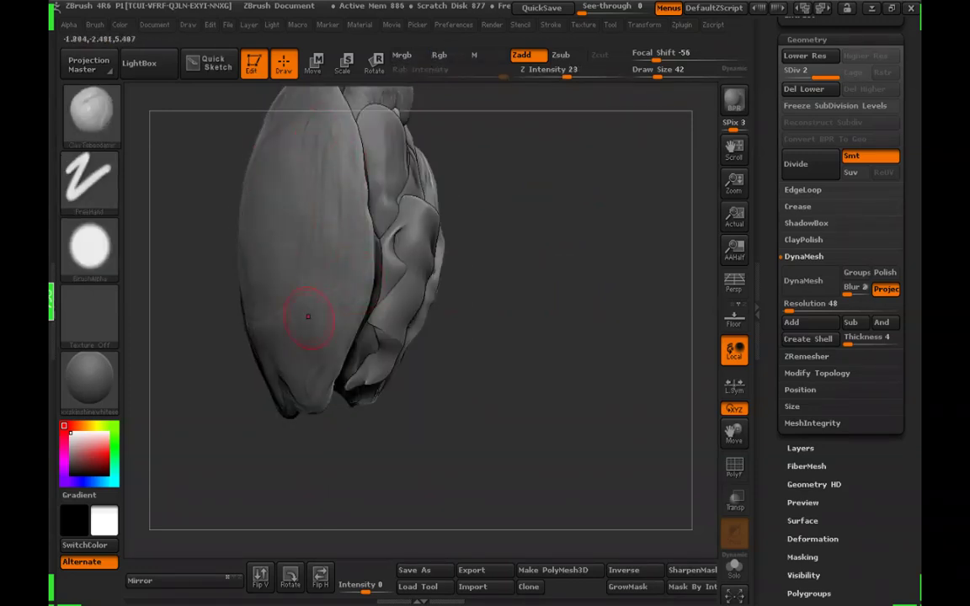
pyautogui.moveTo(535, 266); pyautogui.dragTo(652, 269)
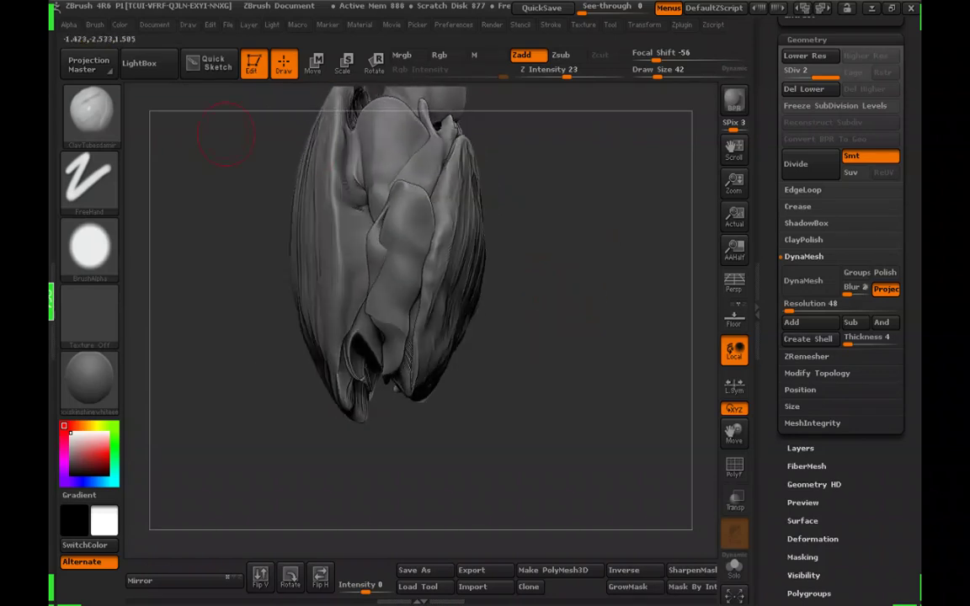
# Switch back to the Move brush and adjust the gap between shell and folded leg at draw size 93
pyautogui.click(91, 112)
pyautogui.click(305, 126)
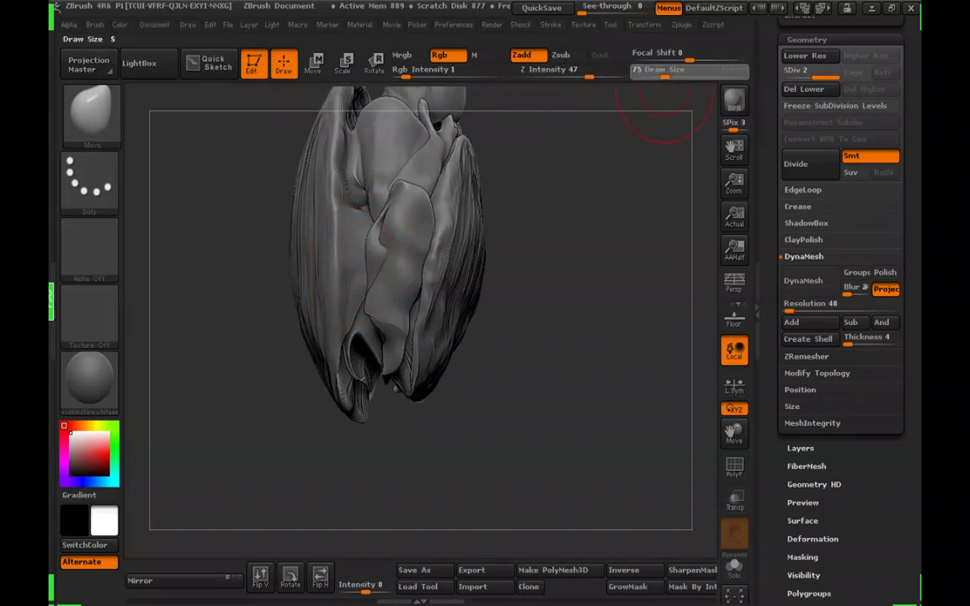
pyautogui.moveTo(665, 74); pyautogui.dragTo(668, 74)
pyautogui.moveTo(563, 196); pyautogui.dragTo(585, 194)
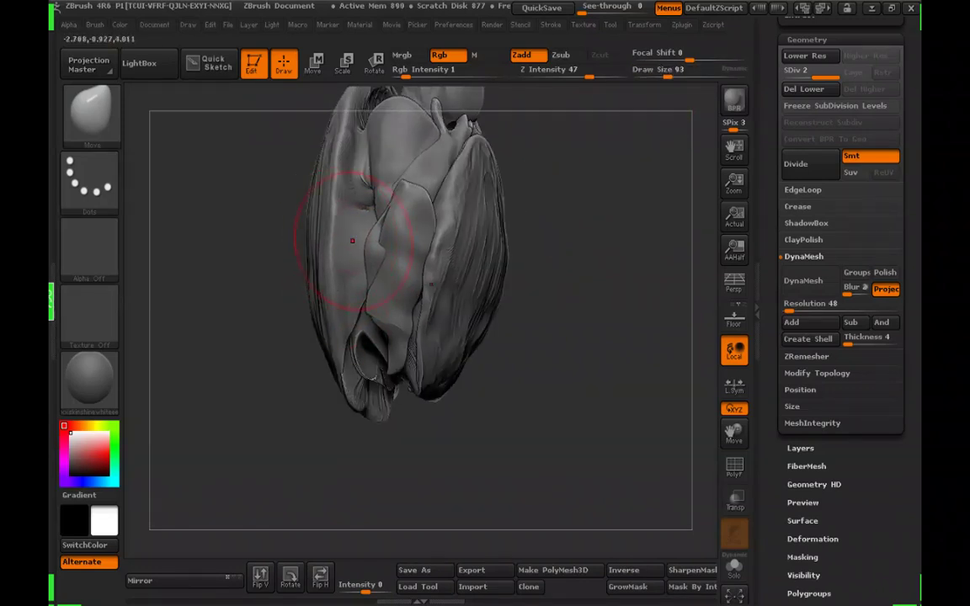
pyautogui.keyDown('alt'); pyautogui.moveTo(282, 268); pyautogui.dragTo(284, 232); pyautogui.keyUp('alt')
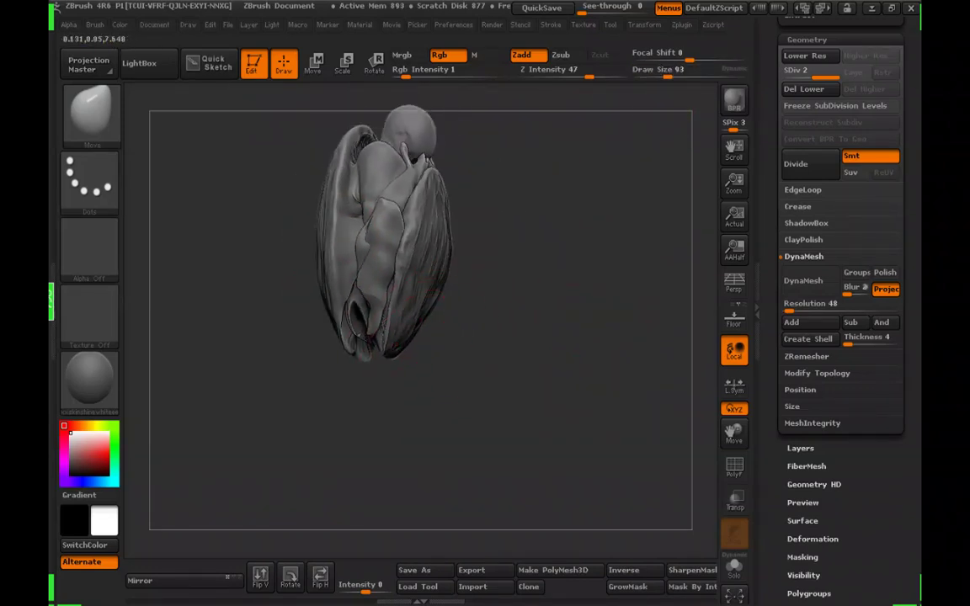
# Pull the belly plate's lower end downward and adjust the upper shell with the Move brush at draw size 165
pyautogui.moveTo(531, 259)
pyautogui.mouseDown()
pyautogui.moveTo(495, 276)
pyautogui.moveTo(509, 255)
pyautogui.moveTo(533, 251)
pyautogui.moveTo(466, 254)
pyautogui.moveTo(477, 250)
pyautogui.mouseUp()
pyautogui.moveTo(668, 75); pyautogui.dragTo(679, 76)
pyautogui.moveTo(497, 252); pyautogui.dragTo(523, 253)
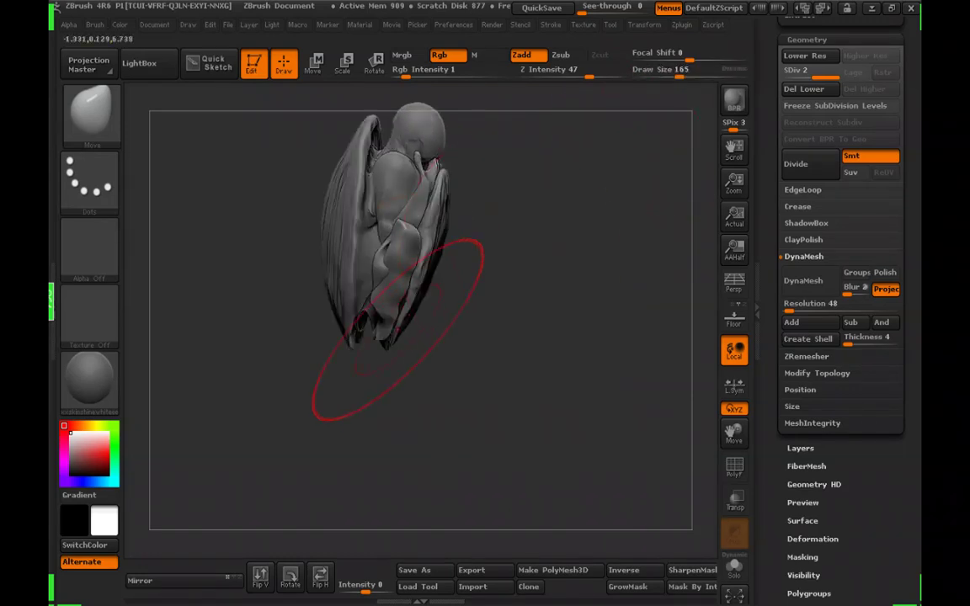
pyautogui.moveTo(386, 330); pyautogui.dragTo(383, 341)
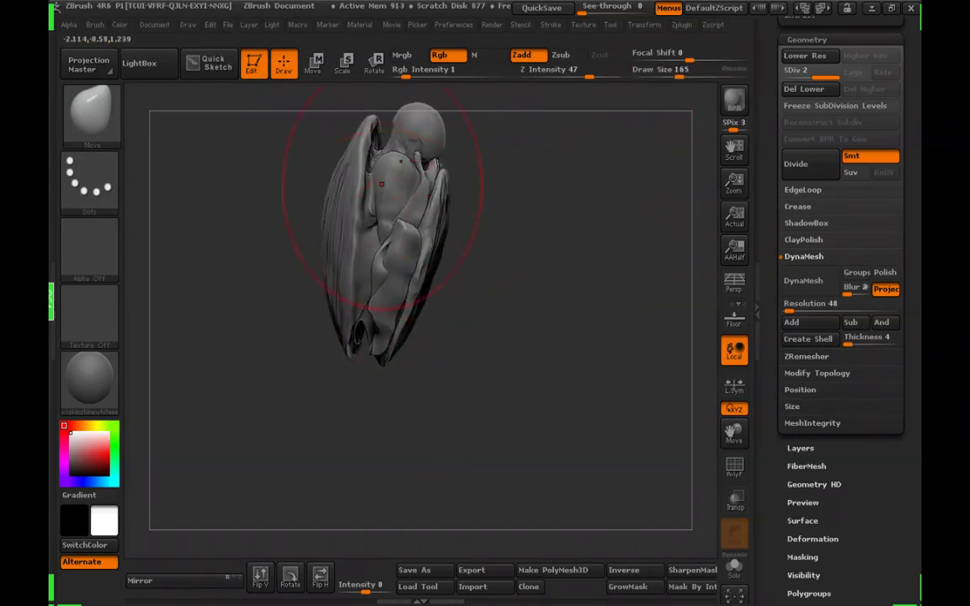
pyautogui.moveTo(358, 160); pyautogui.dragTo(365, 158)
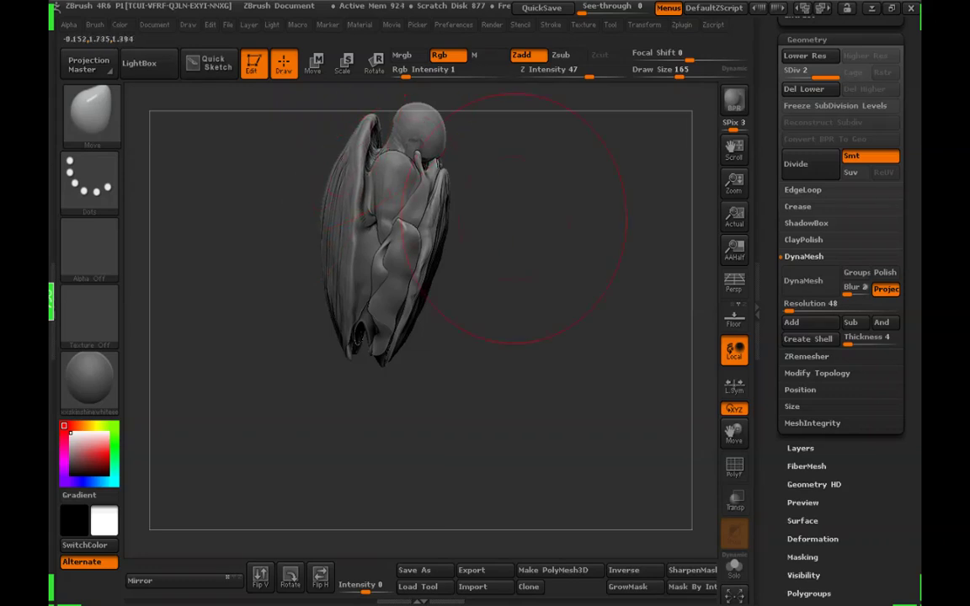
pyautogui.moveTo(537, 237); pyautogui.dragTo(493, 245)
# Reshape the belly plate's lower tip and side profile with the Move brush at draw size 75
pyautogui.moveTo(680, 75); pyautogui.dragTo(670, 76)
pyautogui.moveTo(515, 242)
pyautogui.mouseDown()
pyautogui.moveTo(438, 250)
pyautogui.moveTo(462, 270)
pyautogui.moveTo(505, 276)
pyautogui.moveTo(514, 253)
pyautogui.moveTo(576, 243)
pyautogui.moveTo(589, 295)
pyautogui.mouseUp()
pyautogui.moveTo(589, 169); pyautogui.dragTo(619, 121)
pyautogui.write('s75')
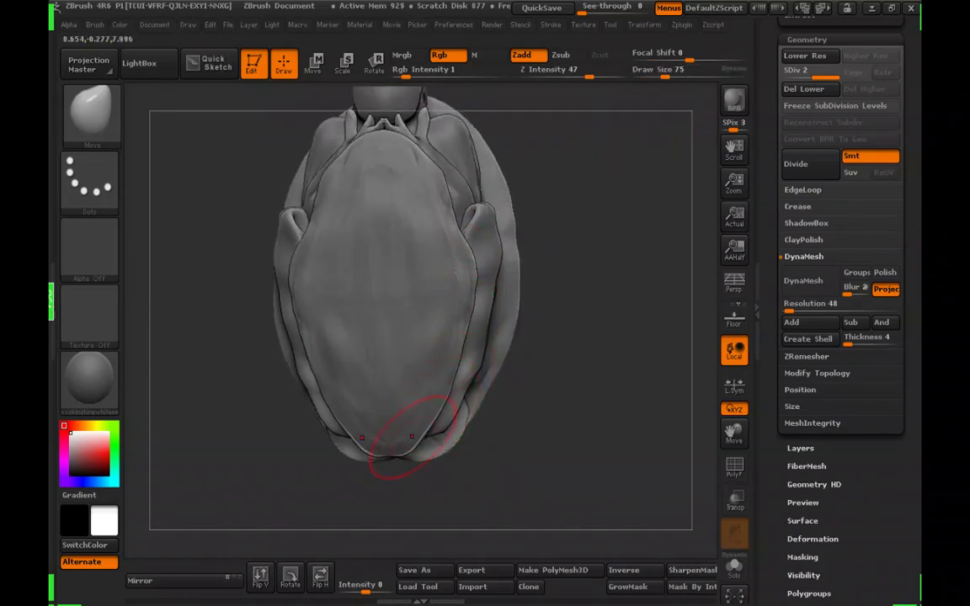
pyautogui.moveTo(532, 419)
pyautogui.mouseDown()
pyautogui.moveTo(433, 421)
pyautogui.moveTo(453, 423)
pyautogui.mouseUp()
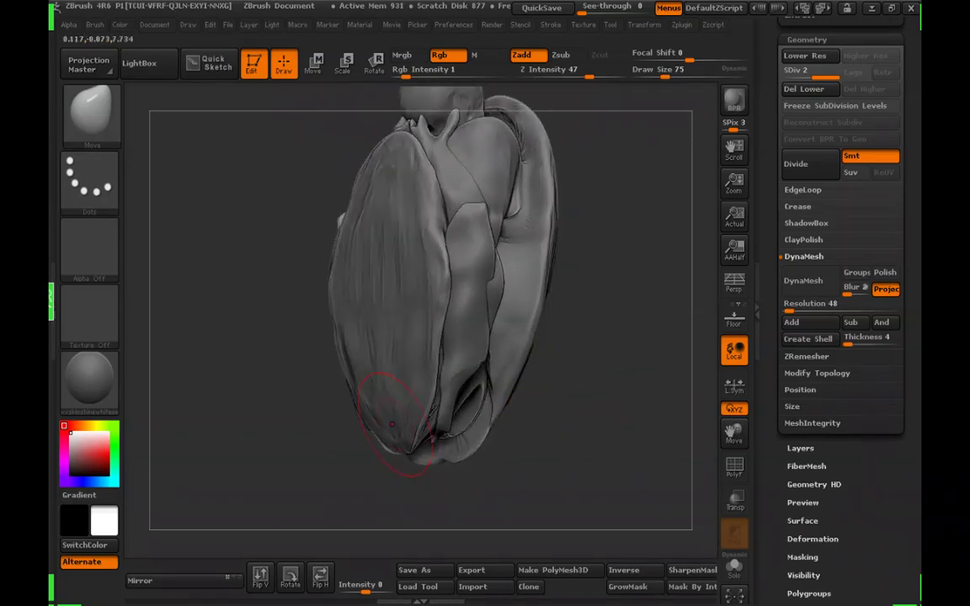
pyautogui.moveTo(424, 366); pyautogui.dragTo(455, 274)
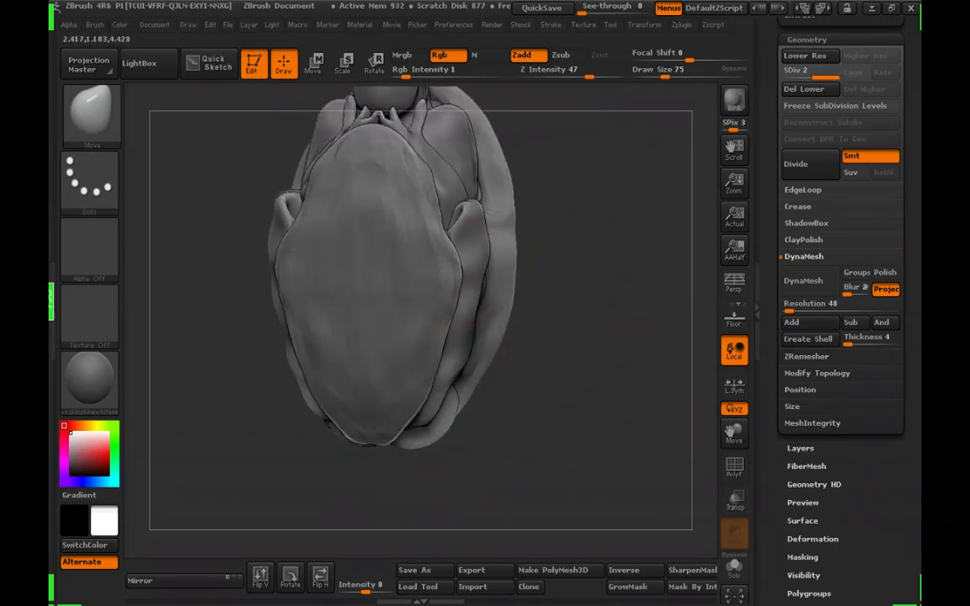
pyautogui.moveTo(566, 304); pyautogui.dragTo(459, 329)
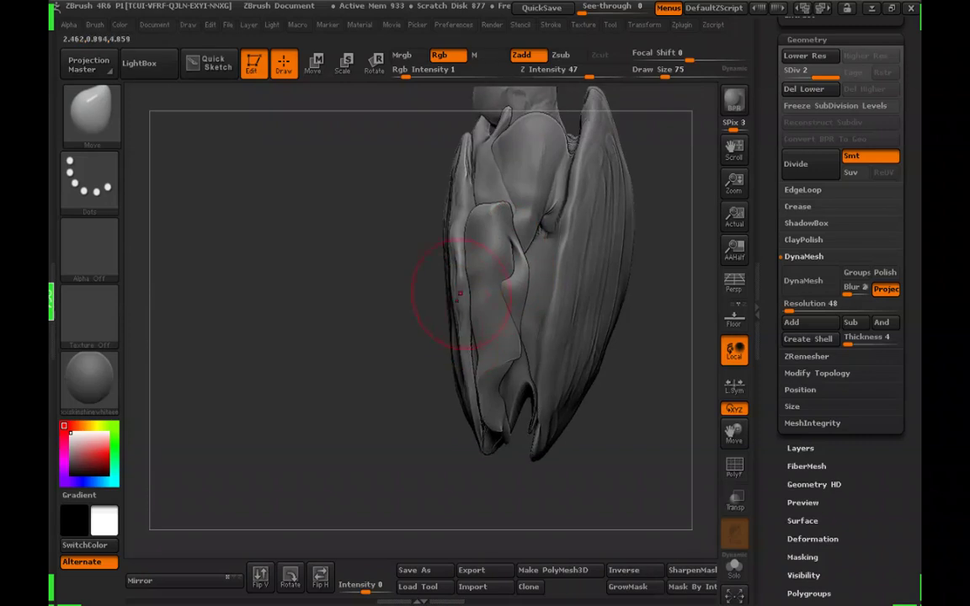
# Check the shell and folded limbs from all sides and refine the belly plate's side edges beside the knees
pyautogui.moveTo(639, 288)
pyautogui.mouseDown()
pyautogui.moveTo(719, 286)
pyautogui.moveTo(695, 336)
pyautogui.mouseUp()
pyautogui.moveTo(539, 379)
pyautogui.mouseDown()
pyautogui.moveTo(551, 417)
pyautogui.moveTo(590, 412)
pyautogui.moveTo(648, 370)
pyautogui.moveTo(628, 487)
pyautogui.mouseUp()
pyautogui.moveTo(619, 379)
pyautogui.mouseDown()
pyautogui.moveTo(613, 400)
pyautogui.moveTo(538, 459)
pyautogui.moveTo(532, 493)
pyautogui.mouseUp()
pyautogui.moveTo(704, 404); pyautogui.dragTo(704, 412)
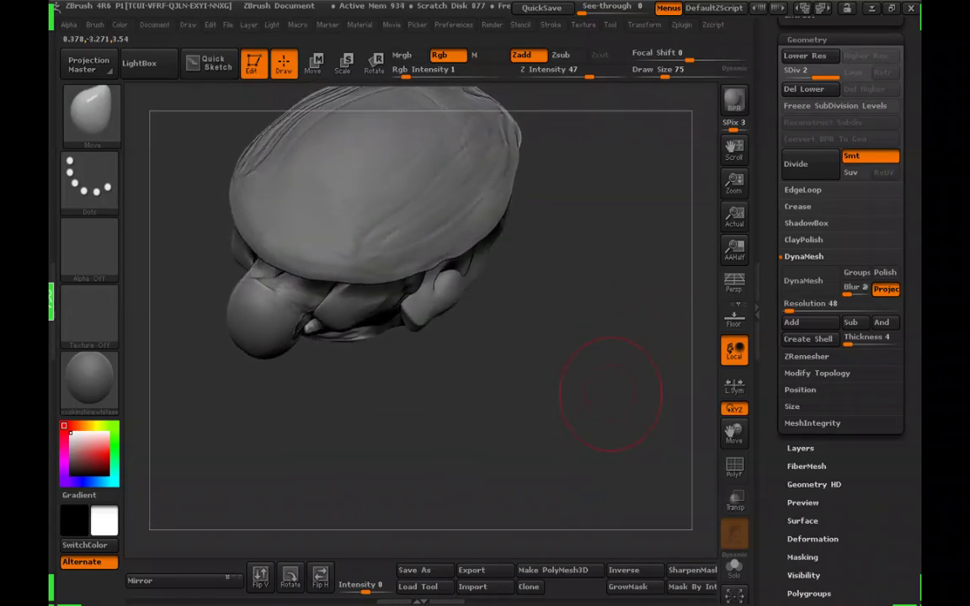
pyautogui.moveTo(597, 381)
pyautogui.mouseDown()
pyautogui.moveTo(596, 330)
pyautogui.moveTo(586, 372)
pyautogui.moveTo(603, 404)
pyautogui.moveTo(572, 349)
pyautogui.moveTo(526, 332)
pyautogui.moveTo(563, 232)
pyautogui.moveTo(619, 240)
pyautogui.moveTo(628, 252)
pyautogui.moveTo(628, 238)
pyautogui.moveTo(600, 242)
pyautogui.moveTo(652, 240)
pyautogui.moveTo(674, 227)
pyautogui.mouseUp()
pyautogui.keyDown('alt'); pyautogui.moveTo(607, 151); pyautogui.dragTo(589, 219); pyautogui.keyUp('alt')
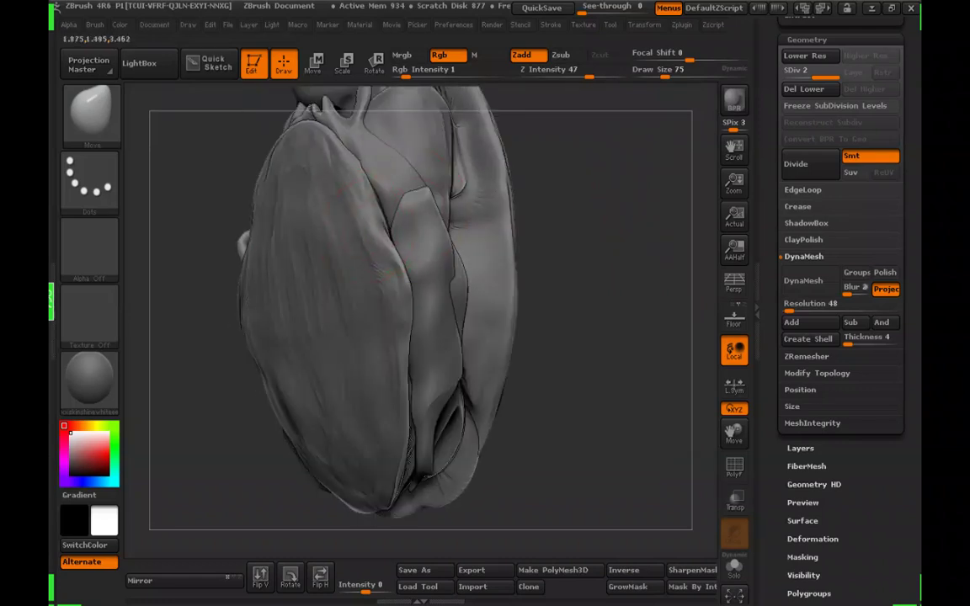
pyautogui.keyDown('alt'); pyautogui.moveTo(611, 256); pyautogui.dragTo(614, 215); pyautogui.keyUp('alt')
pyautogui.moveTo(484, 220); pyautogui.dragTo(602, 310)
pyautogui.keyDown('alt'); pyautogui.moveTo(539, 244); pyautogui.dragTo(625, 286); pyautogui.keyUp('alt')
# Lower the turtle to subdivision level 1 and make a PolyMesh3D copy of it
pyautogui.moveTo(769, 152); pyautogui.dragTo(770, 299)
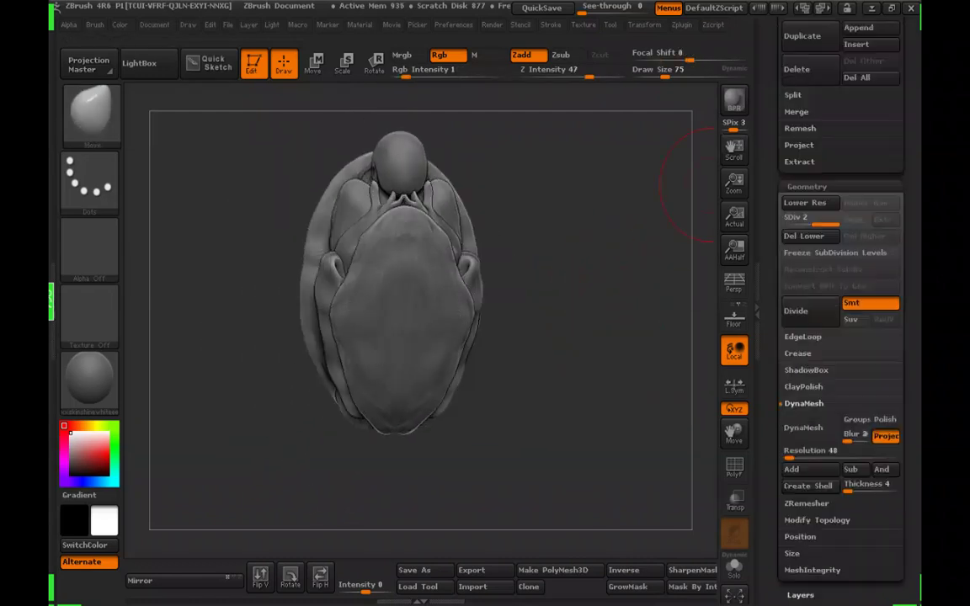
pyautogui.scroll(4, 840, 320)
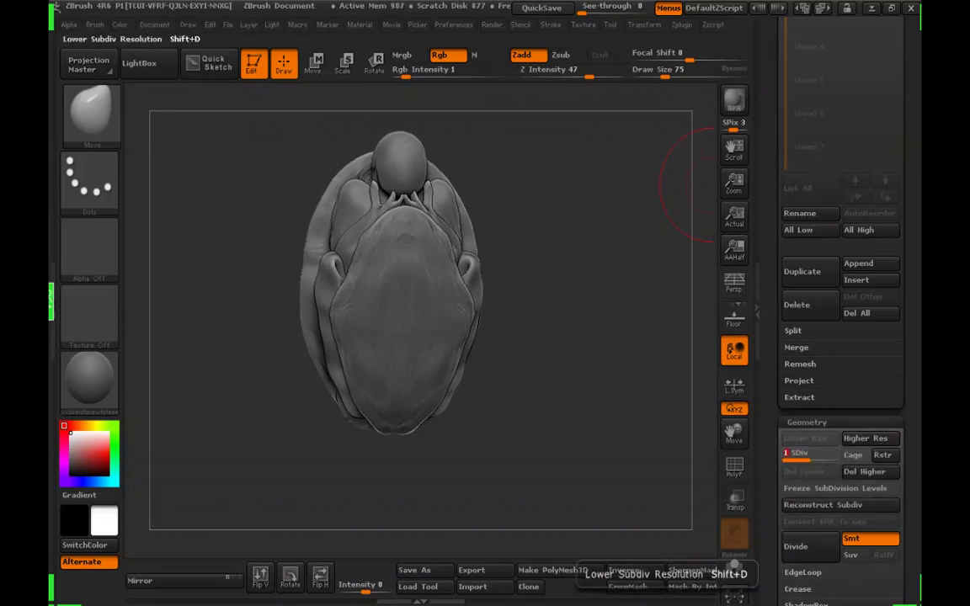
pyautogui.click(805, 438)
pyautogui.moveTo(770, 152); pyautogui.dragTo(770, 554)
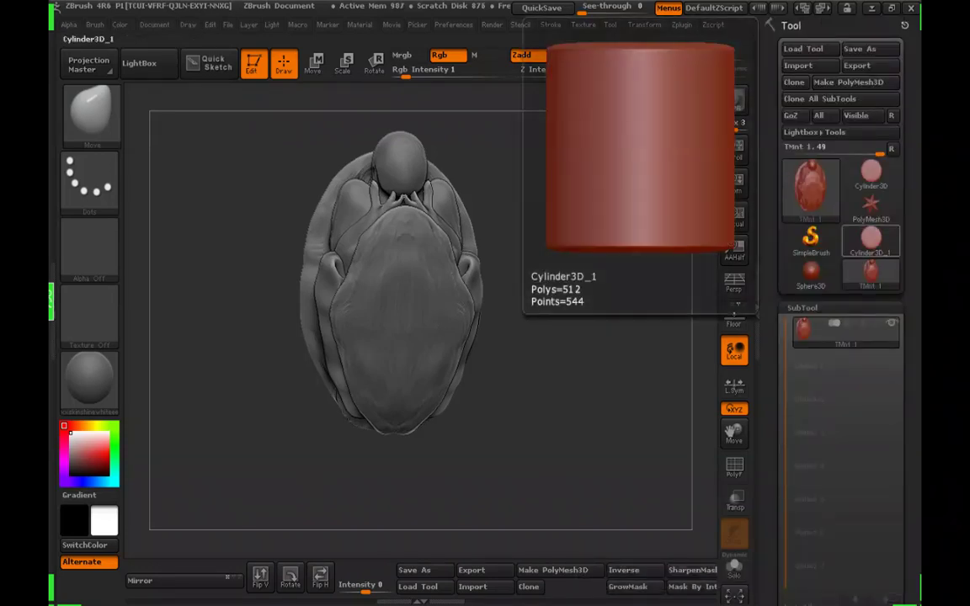
pyautogui.click(849, 83)
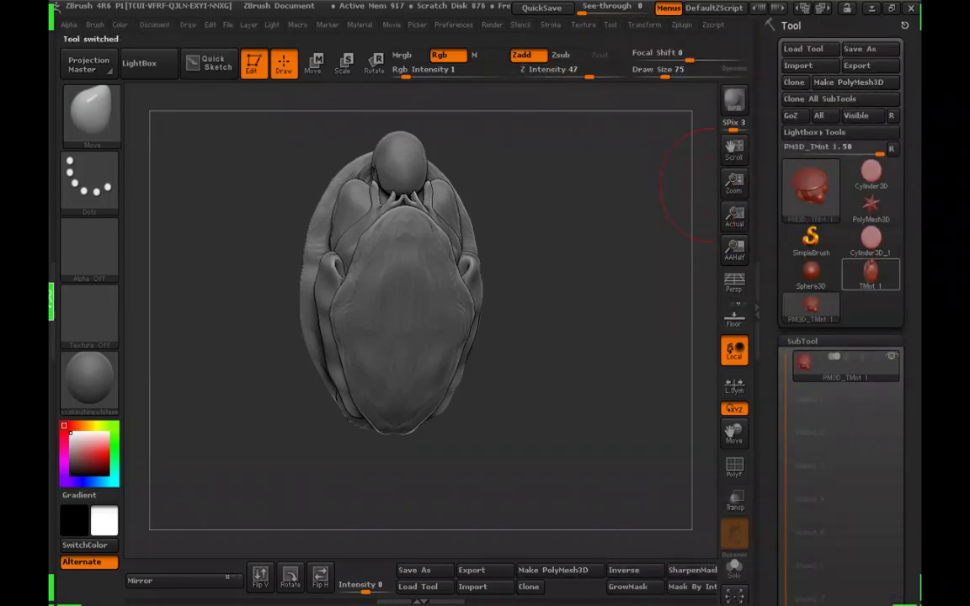
# Make the original TMnt 1 the active tool again and raise it to subdivision level 2
pyautogui.click(871, 274)
pyautogui.moveTo(506, 314); pyautogui.dragTo(561, 280)
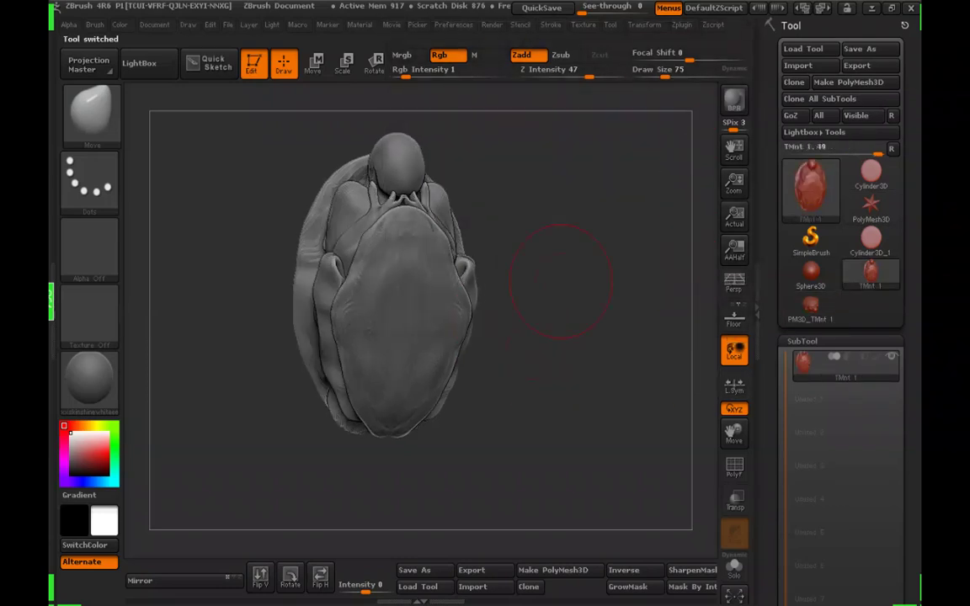
pyautogui.click(657, 76)
pyautogui.moveTo(911, 472); pyautogui.dragTo(912, 79)
pyautogui.moveTo(912, 438); pyautogui.dragTo(912, 254)
pyautogui.press('d')
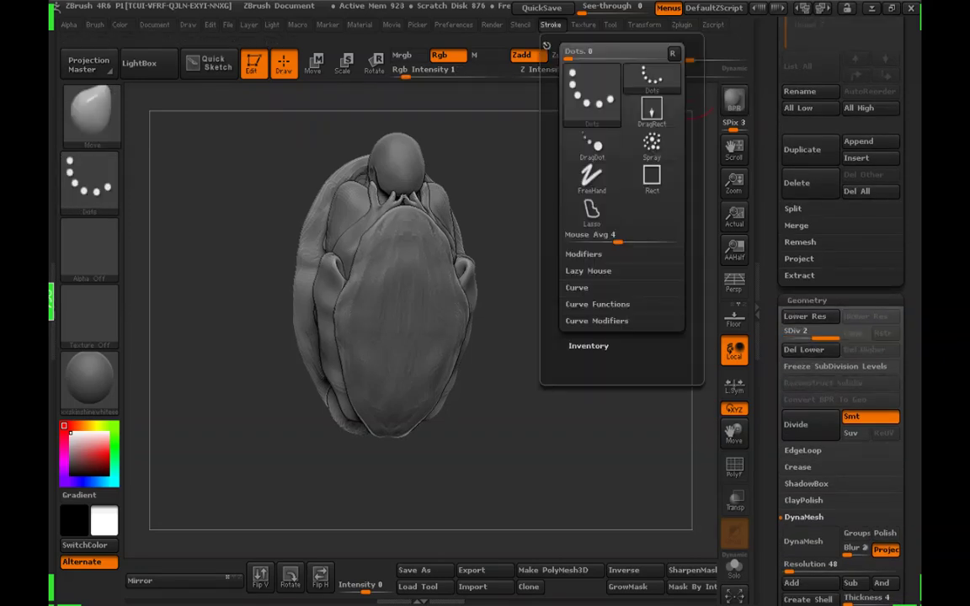
# Turn on the Show Undo Selector option in the Undo History preferences
pyautogui.moveTo(453, 25)
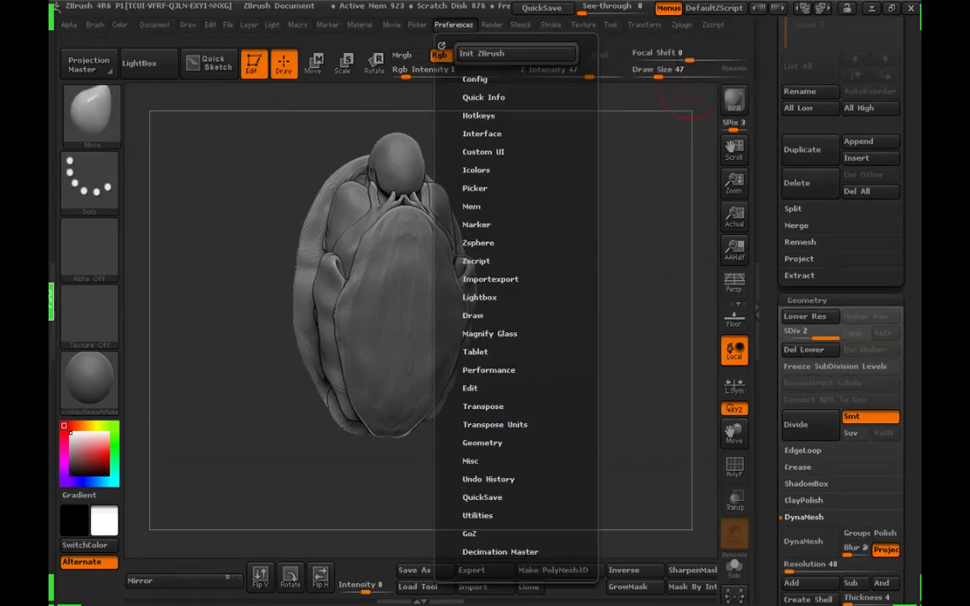
pyautogui.moveTo(556, 336); pyautogui.dragTo(556, 276)
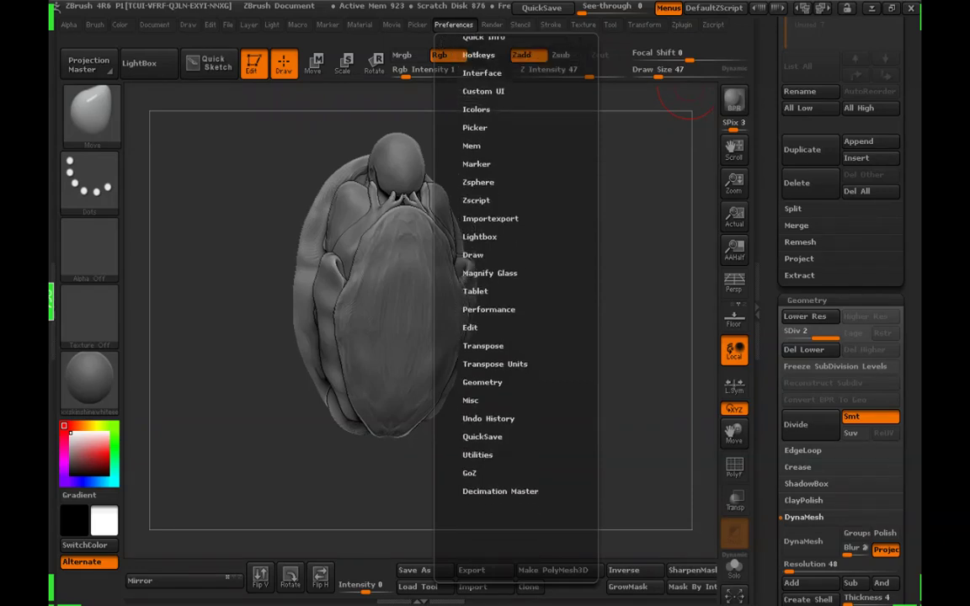
pyautogui.click(488, 420)
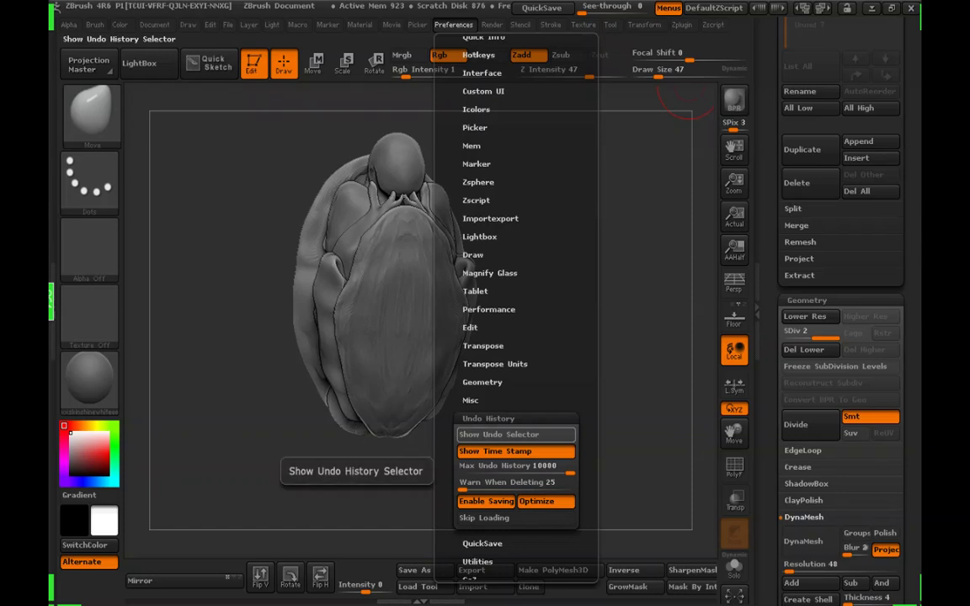
pyautogui.click(515, 435)
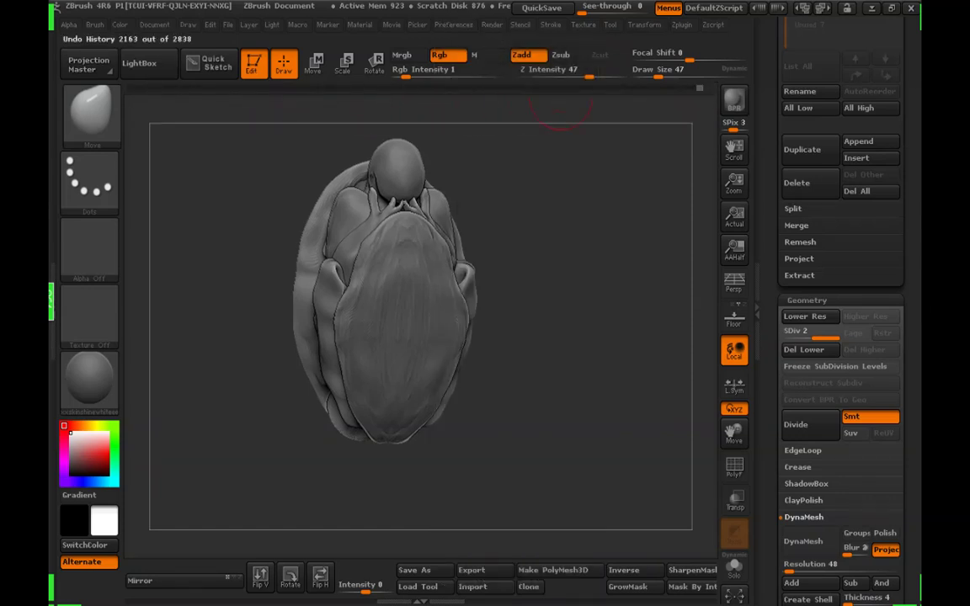
# Go back in the undo history to the standing pose with spread arms, clear the arm mask and accept removing the newer history entries
pyautogui.click(580, 88)
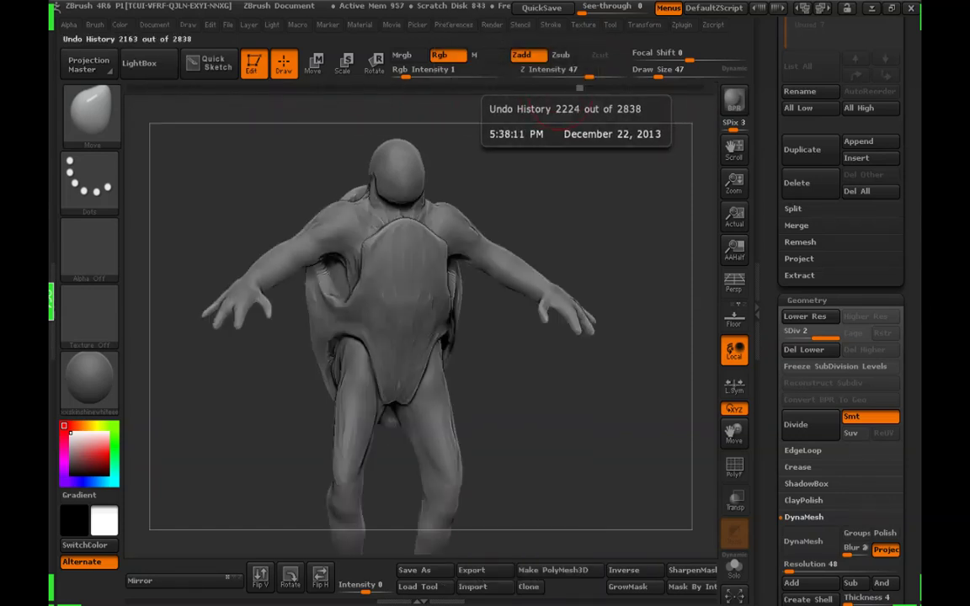
pyautogui.moveTo(579, 87); pyautogui.dragTo(626, 87)
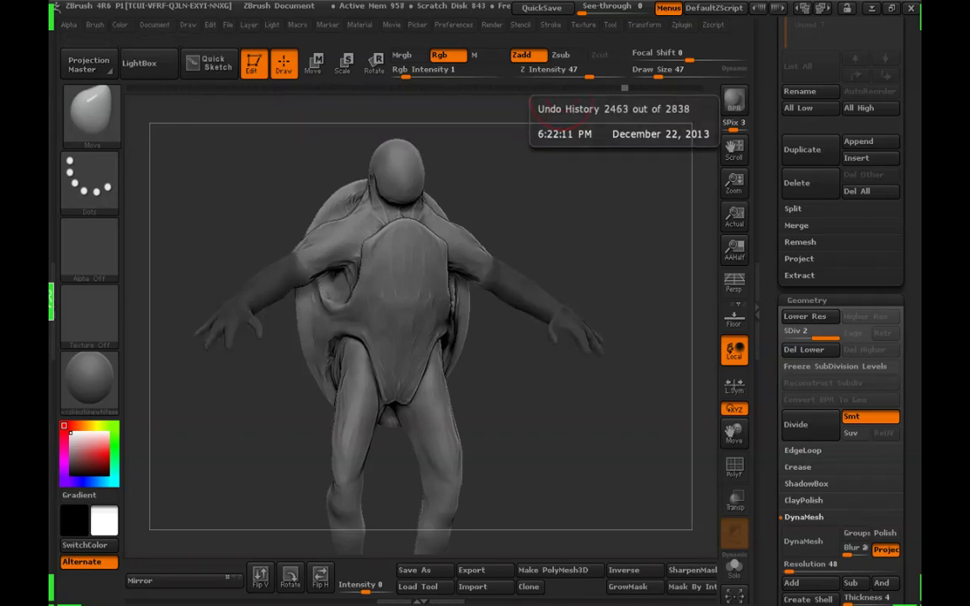
pyautogui.keyDown('ctrl'); pyautogui.click(584, 220); pyautogui.keyUp('ctrl')
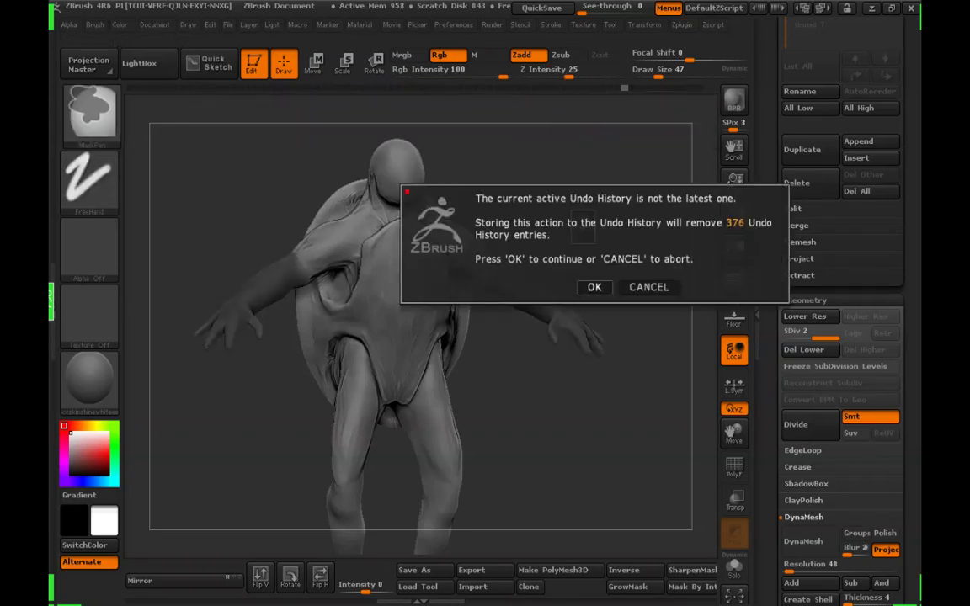
pyautogui.click(594, 287)
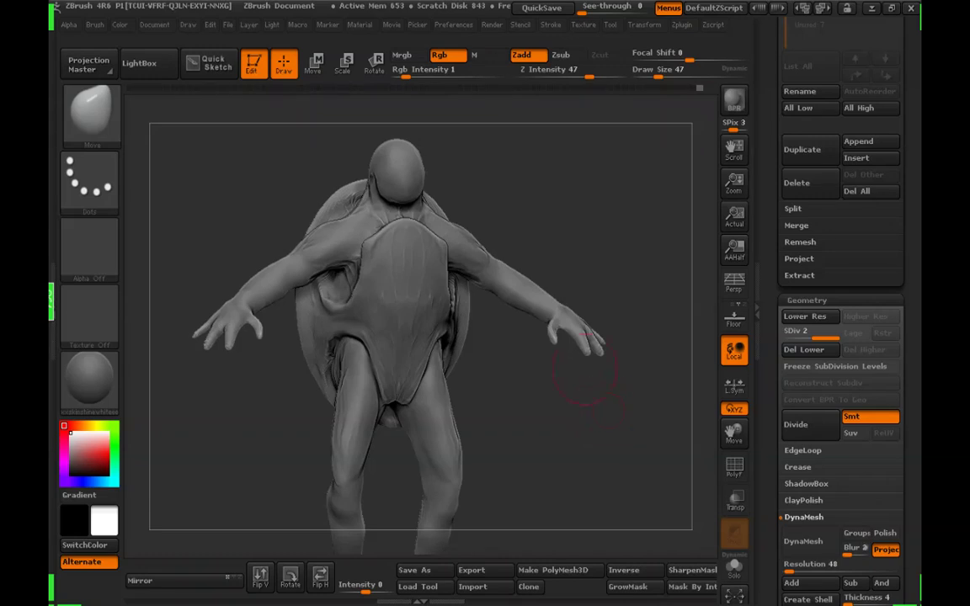
# Append the folded PM3D_TMnt 1 copy as a subtool of the standing turtle
pyautogui.moveTo(585, 368)
pyautogui.keyDown('alt'); pyautogui.mouseDown()
pyautogui.moveTo(567, 429)
pyautogui.moveTo(552, 412)
pyautogui.moveTo(556, 438)
pyautogui.moveTo(507, 408)
pyautogui.moveTo(563, 385)
pyautogui.mouseUp(); pyautogui.keyUp('alt')
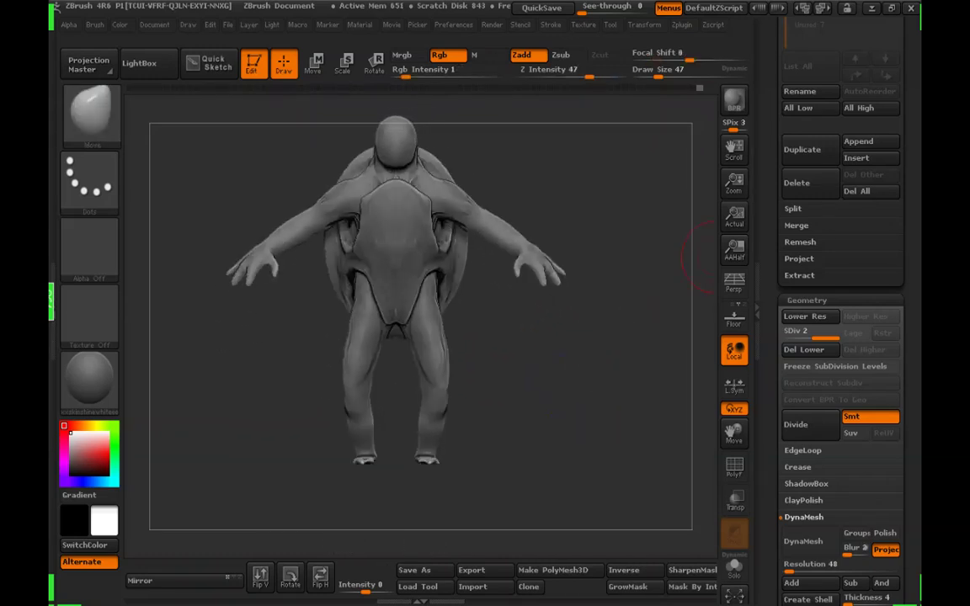
pyautogui.scroll(5, 855, 292)
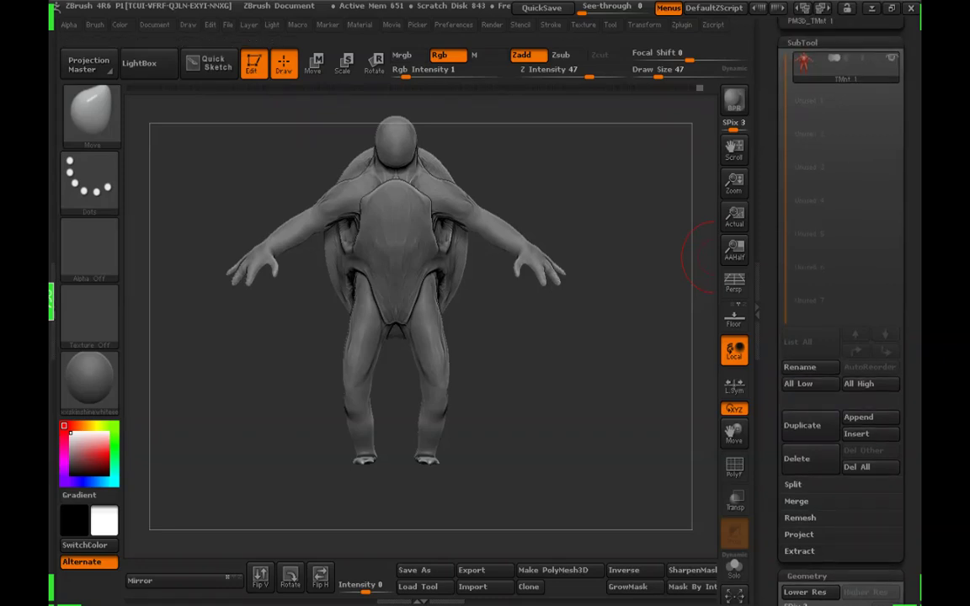
pyautogui.click(858, 416)
pyautogui.click(801, 372)
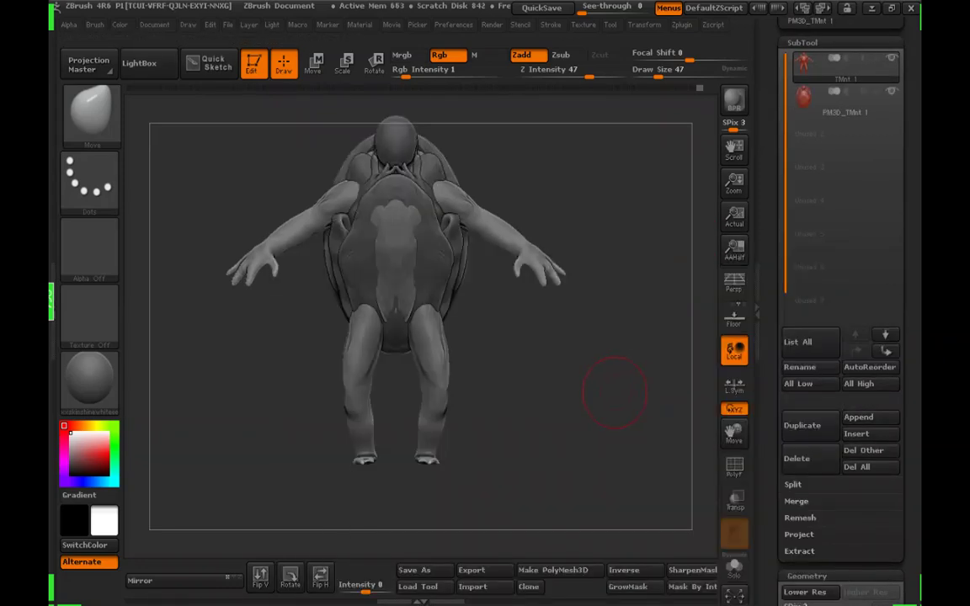
pyautogui.moveTo(615, 394)
pyautogui.mouseDown()
pyautogui.moveTo(509, 396)
pyautogui.moveTo(629, 393)
pyautogui.moveTo(619, 379)
pyautogui.mouseUp()
# Activate the folded PM3D_TMnt 1 subtool and hide the standing TMnt 1 subtool
pyautogui.click(845, 100)
pyautogui.click(891, 91)
pyautogui.moveTo(560, 325); pyautogui.dragTo(556, 239)
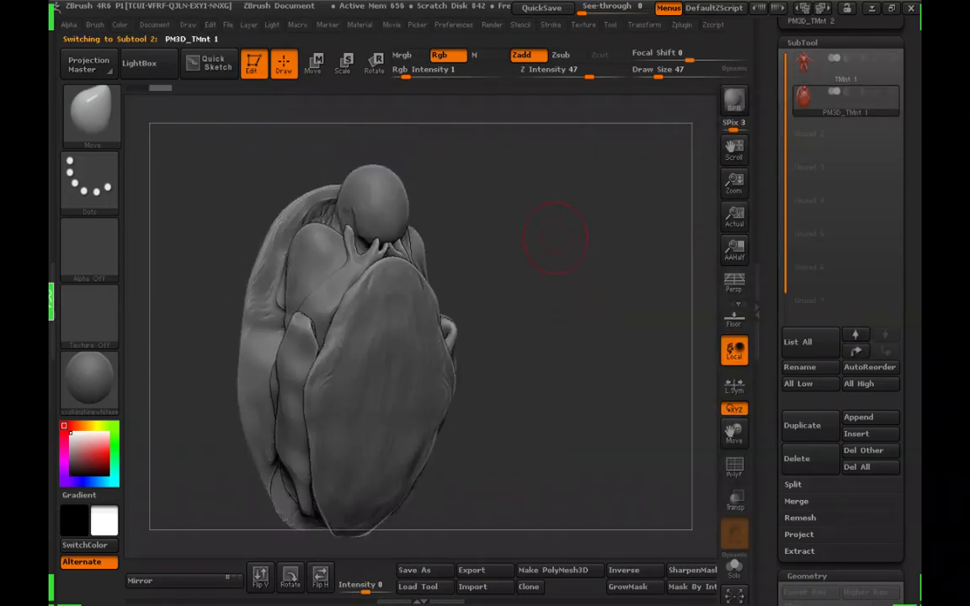
pyautogui.click(665, 76)
pyautogui.moveTo(552, 181); pyautogui.dragTo(627, 185)
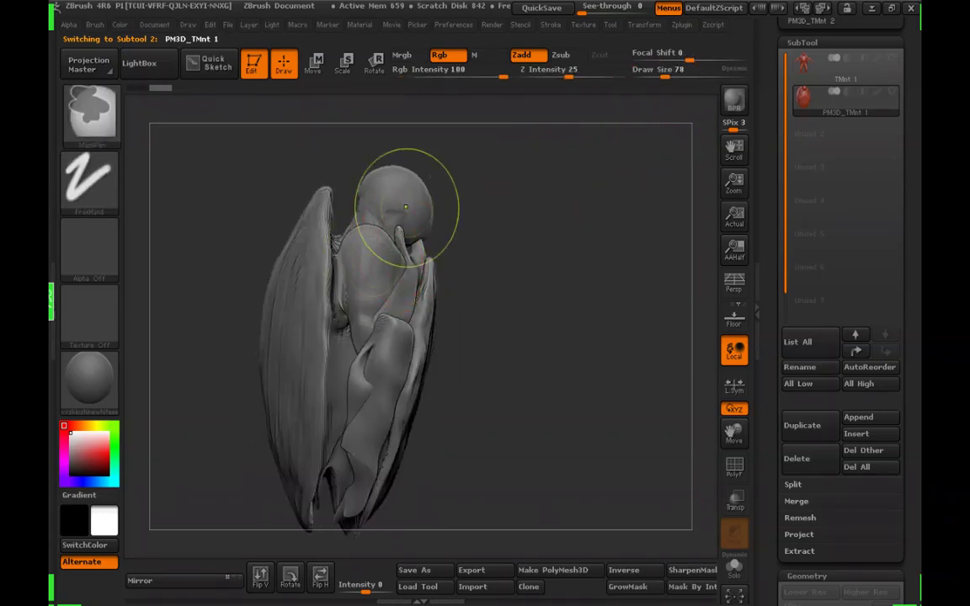
pyautogui.moveTo(498, 234); pyautogui.dragTo(481, 236)
pyautogui.click(314, 64)
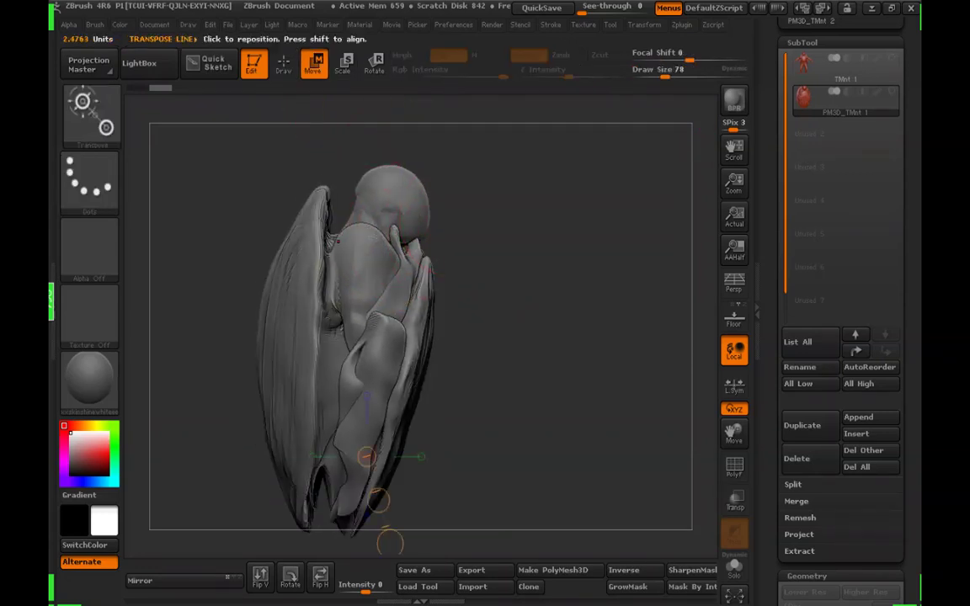
pyautogui.keyDown('ctrl'); pyautogui.moveTo(314, 356); pyautogui.dragTo(344, 361); pyautogui.keyUp('ctrl')
pyautogui.hotkey('ctrl', 'z')
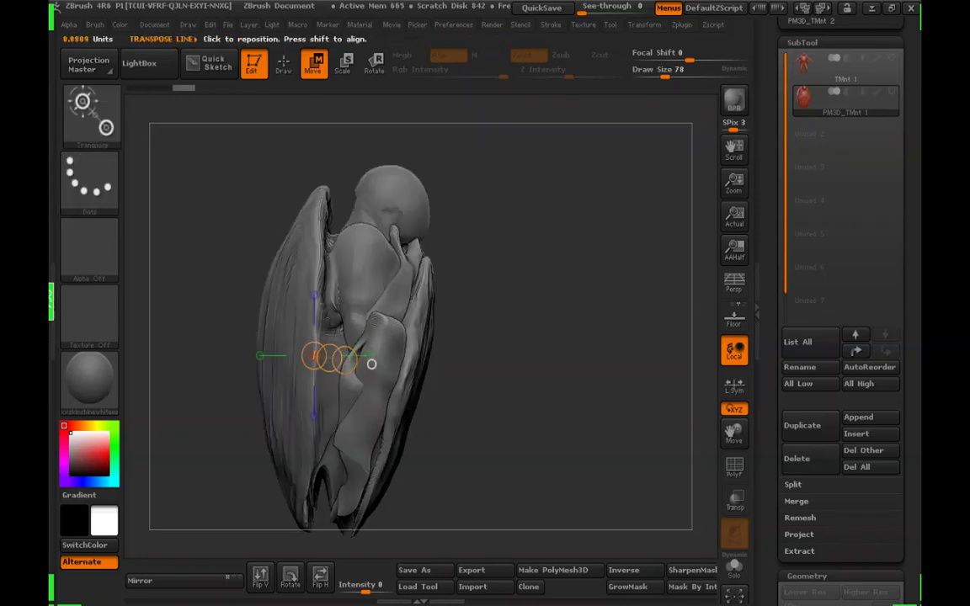
pyautogui.click(284, 64)
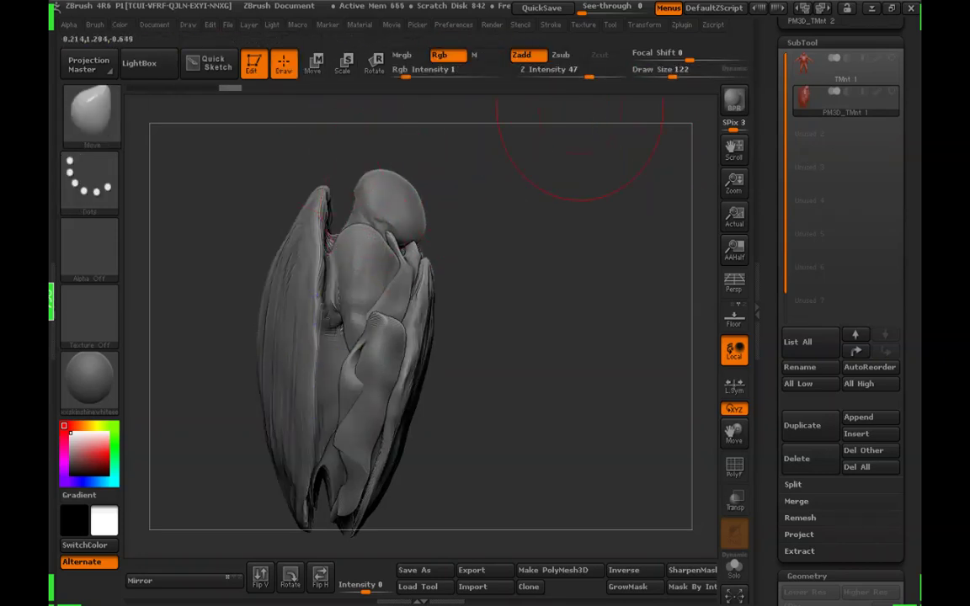
# Paint a mask over the whole front of the belly plate with the MaskPen brush
pyautogui.moveTo(543, 248); pyautogui.dragTo(481, 285)
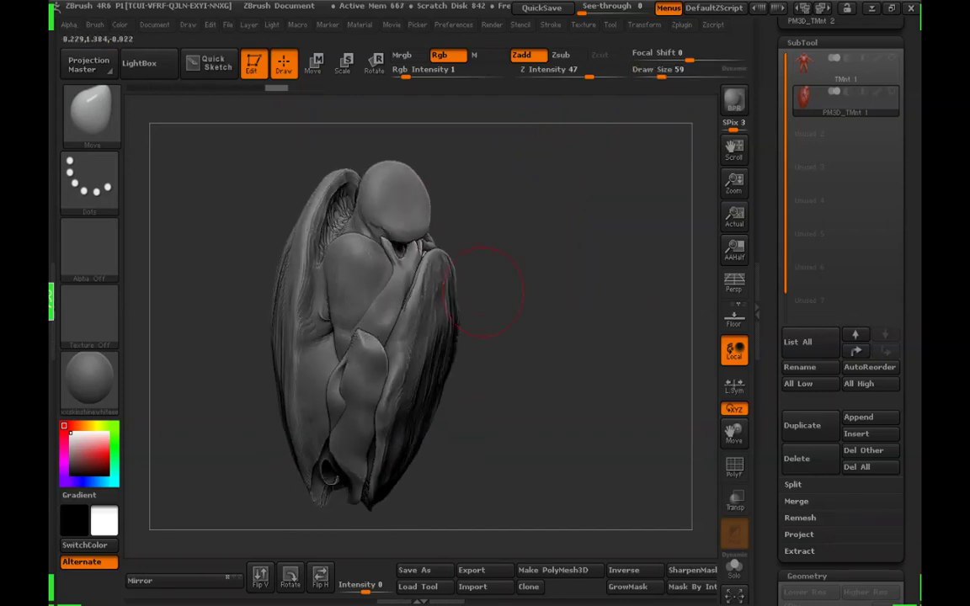
pyautogui.keyDown('ctrl'); pyautogui.moveTo(417, 293); pyautogui.dragTo(393, 421); pyautogui.keyUp('ctrl')
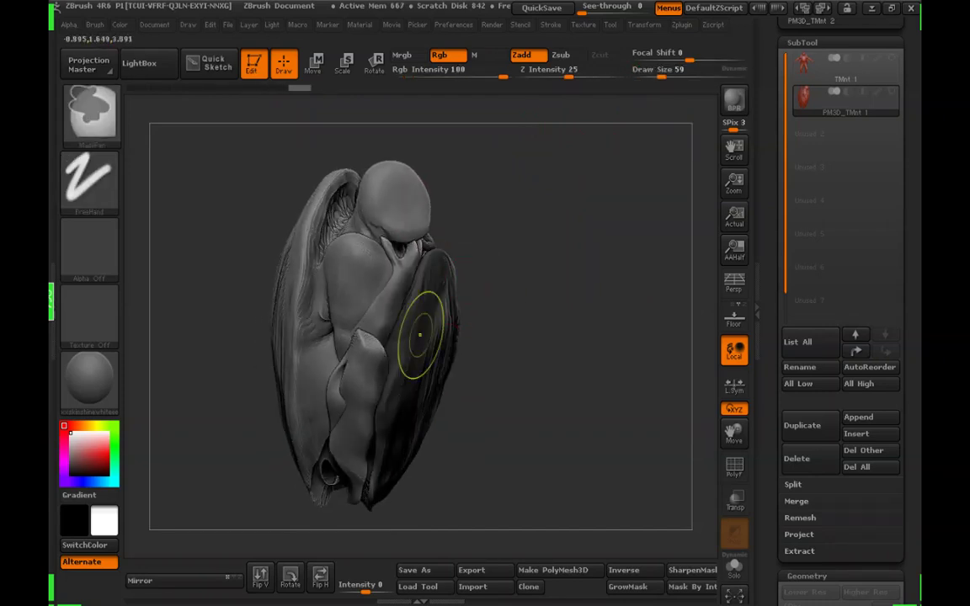
pyautogui.moveTo(636, 324)
pyautogui.mouseDown()
pyautogui.moveTo(561, 329)
pyautogui.moveTo(575, 260)
pyautogui.moveTo(596, 281)
pyautogui.mouseUp()
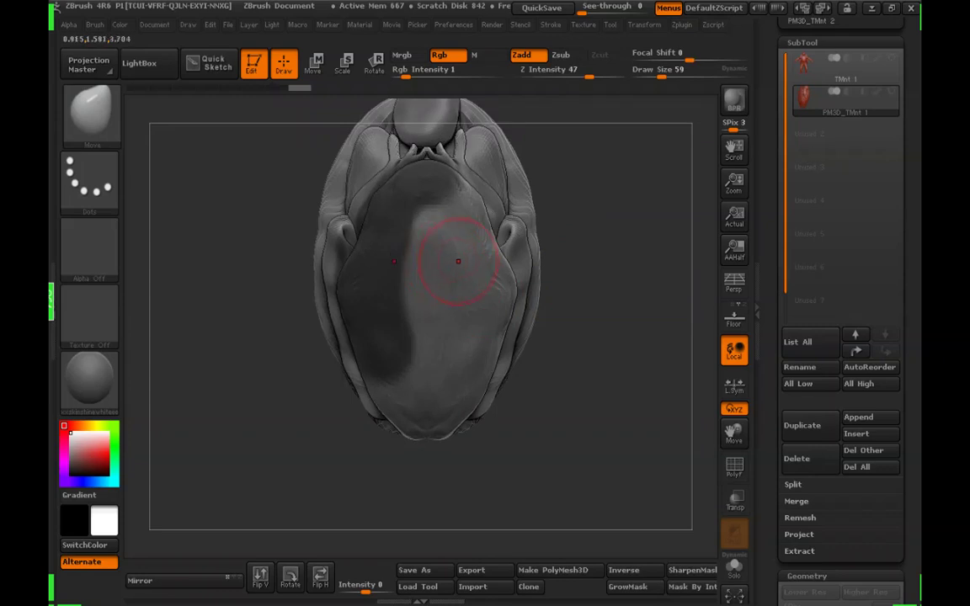
pyautogui.moveTo(426, 242)
pyautogui.keyDown('ctrl'); pyautogui.mouseDown()
pyautogui.moveTo(459, 223)
pyautogui.moveTo(450, 371)
pyautogui.moveTo(484, 299)
pyautogui.moveTo(491, 337)
pyautogui.mouseUp(); pyautogui.keyUp('ctrl')
pyautogui.moveTo(637, 281); pyautogui.dragTo(614, 273)
pyautogui.keyDown('alt'); pyautogui.moveTo(655, 134); pyautogui.dragTo(547, 168); pyautogui.keyUp('alt')
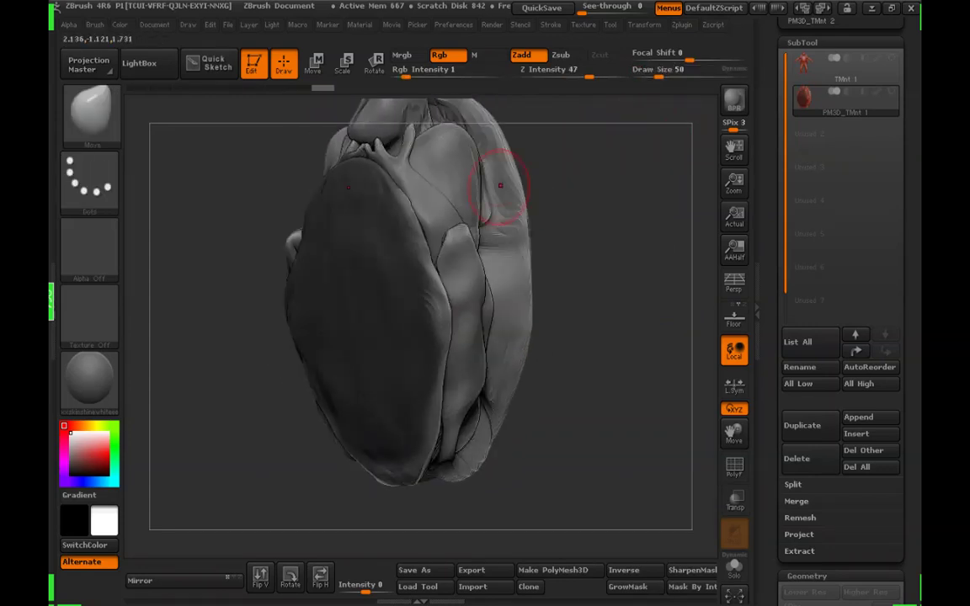
# Extend the mask onto the shell's side and inner surface beside the folded limbs, using draw size 50
pyautogui.hotkey('ctrl', 'shift', 'z')
pyautogui.hotkey('ctrl', 'shift', 'z')
pyautogui.hotkey('ctrl', 'shift', 'z')
pyautogui.hotkey('ctrl', 'shift', 'z')
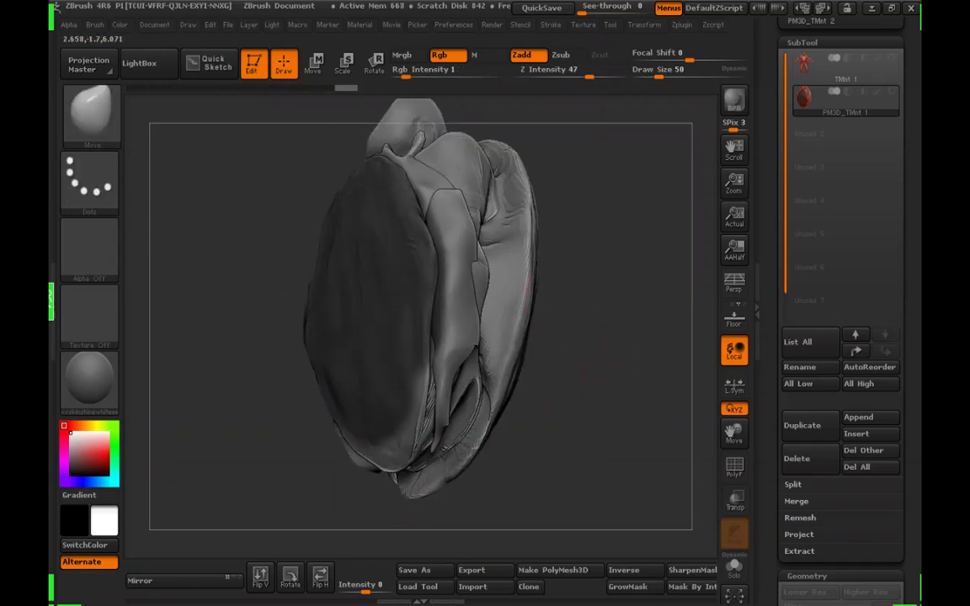
pyautogui.hotkey('ctrl', 'shift', 'z')
pyautogui.hotkey('ctrl', 'shift', 'z')
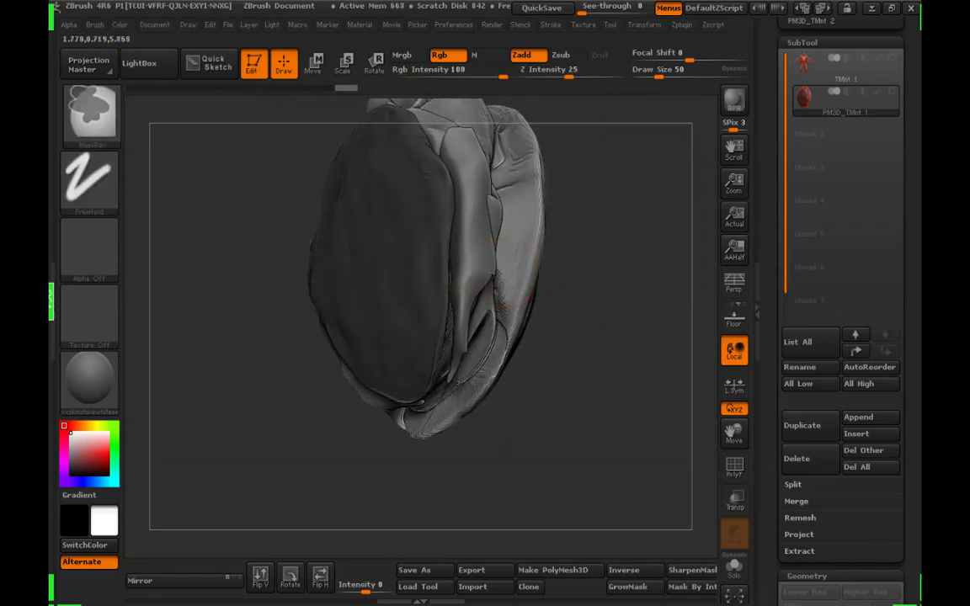
pyautogui.hotkey('ctrl', 'shift', 'z')
pyautogui.hotkey('ctrl', 'shift', 'z')
pyautogui.hotkey('ctrl', 'shift', 'z')
pyautogui.hotkey('ctrl', 'shift', 'z')
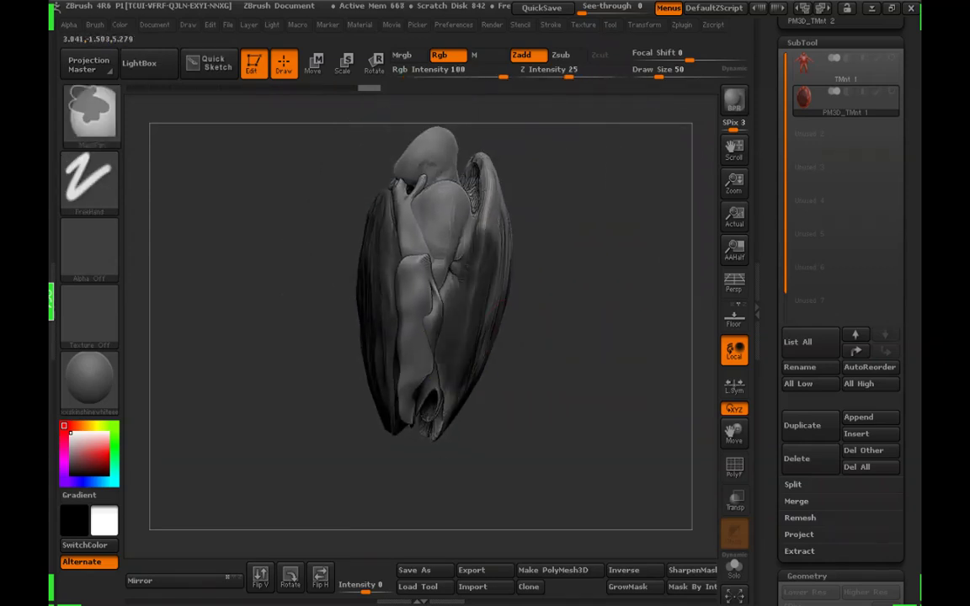
pyautogui.hotkey('ctrl', 'shift', 'z')
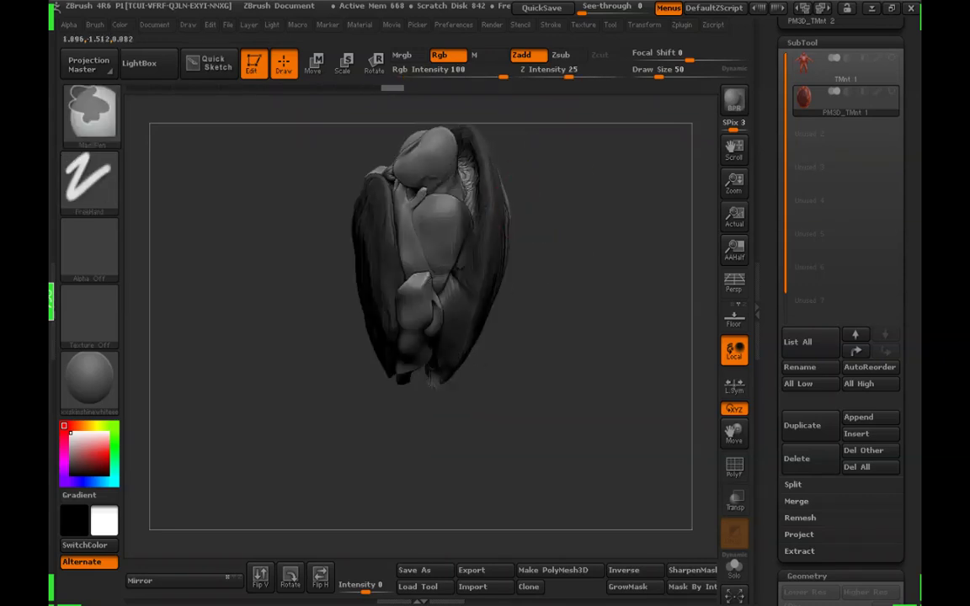
# Mask the shell's upper rim and inner surface around the head and shoulders, leaving the head and limbs unmasked
pyautogui.moveTo(589, 421); pyautogui.dragTo(513, 421)
pyautogui.moveTo(543, 214)
pyautogui.keyDown('ctrl'); pyautogui.mouseDown()
pyautogui.moveTo(524, 211)
pyautogui.moveTo(566, 305)
pyautogui.moveTo(608, 253)
pyautogui.mouseUp(); pyautogui.keyUp('ctrl')
pyautogui.hotkey('ctrl', 'shift', 'z')
pyautogui.hotkey('ctrl', 'shift', 'z')
pyautogui.hotkey('ctrl', 'shift', 'z')
pyautogui.hotkey('ctrl', 'shift', 'z')
pyautogui.hotkey('ctrl', 'shift', 'z')
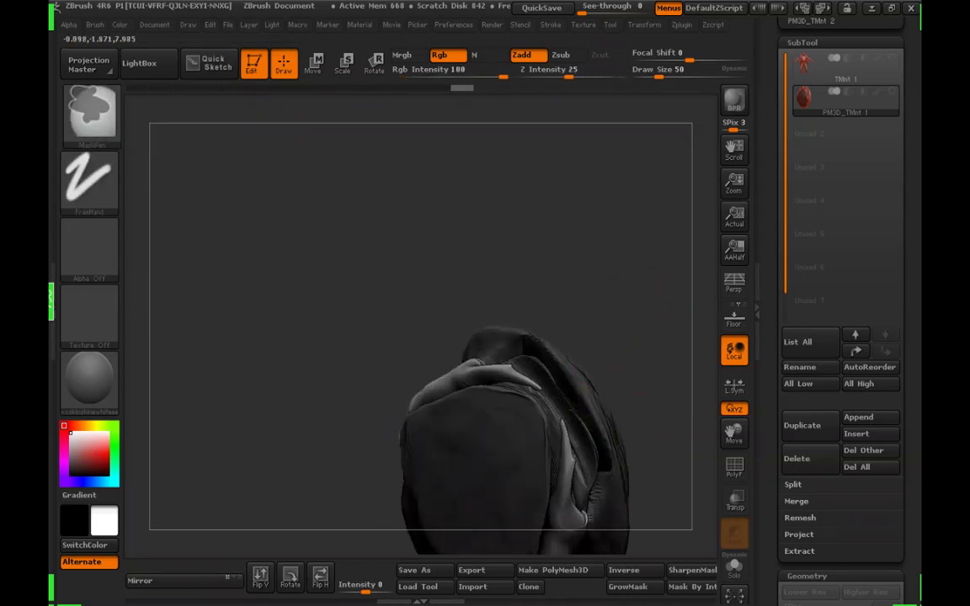
pyautogui.moveTo(633, 463); pyautogui.dragTo(678, 370)
pyautogui.moveTo(699, 290)
pyautogui.keyDown('alt'); pyautogui.mouseDown()
pyautogui.moveTo(628, 431)
pyautogui.moveTo(615, 394)
pyautogui.mouseUp(); pyautogui.keyUp('alt')
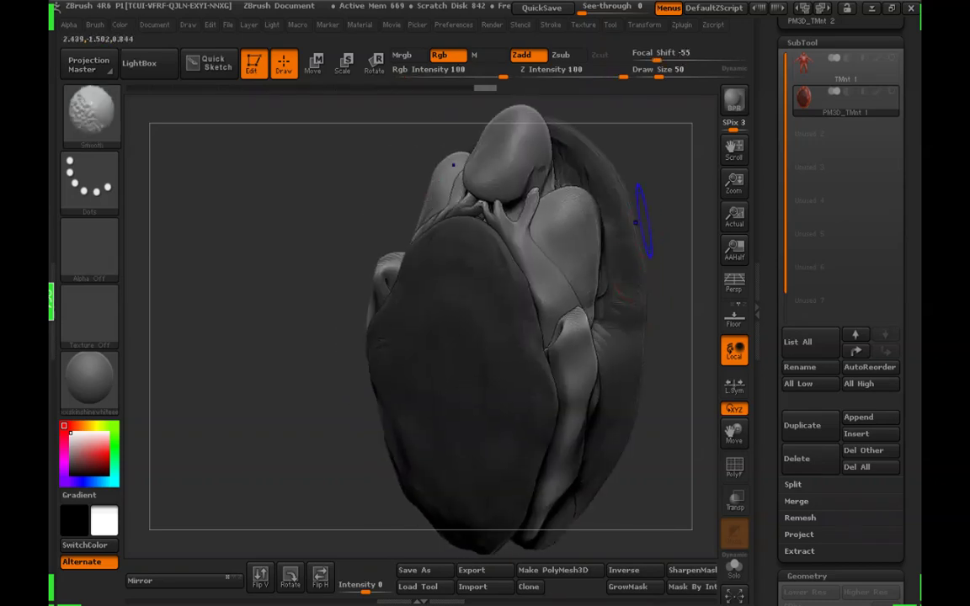
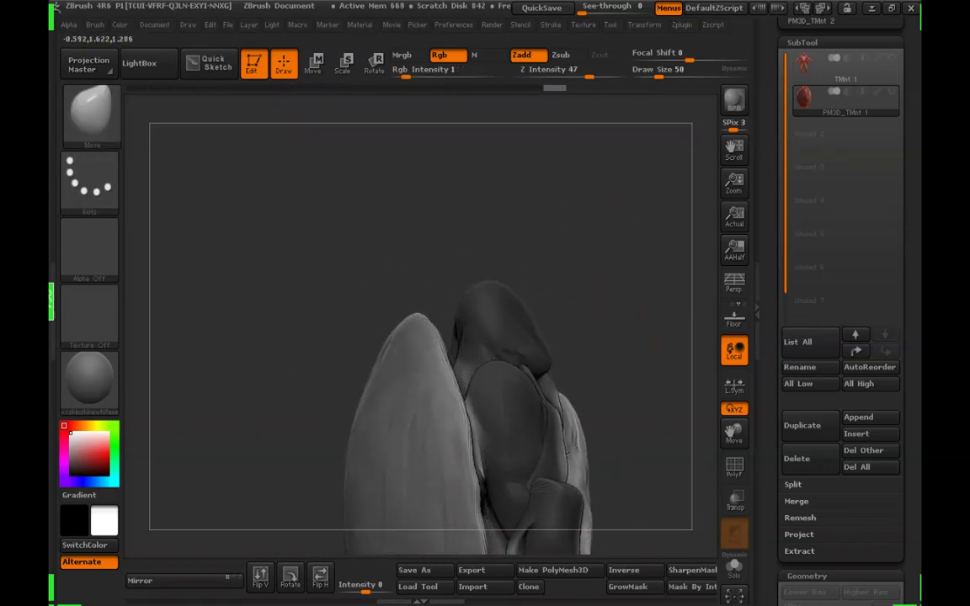
# Touch up the inverted mask along the limbs and shell edges, and flip it back to cover the shell and belly plate
pyautogui.keyDown('ctrl'); pyautogui.moveTo(428, 274); pyautogui.dragTo(446, 413); pyautogui.keyUp('ctrl')
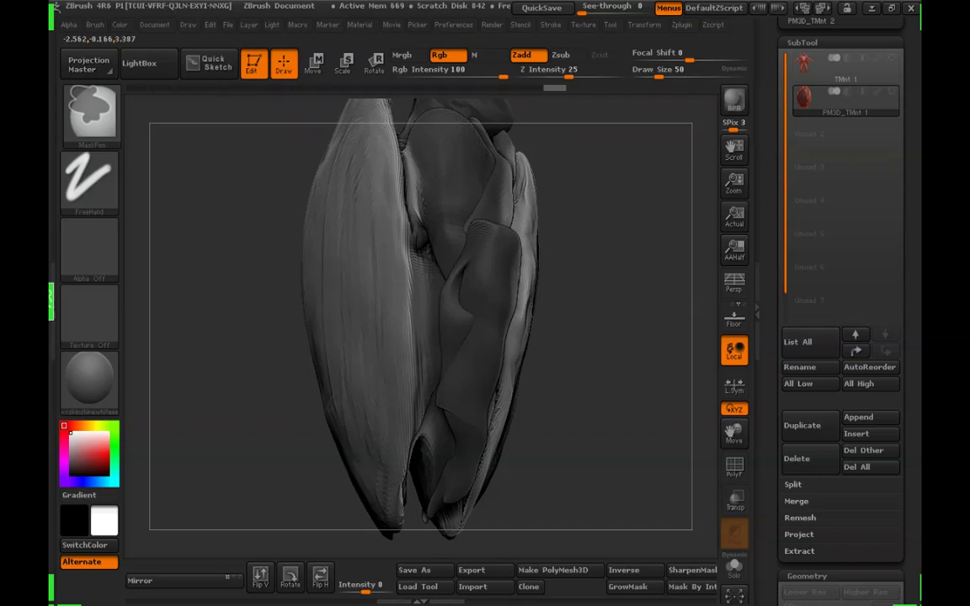
pyautogui.moveTo(606, 438); pyautogui.dragTo(589, 286)
pyautogui.moveTo(446, 198)
pyautogui.keyDown('ctrl'); pyautogui.mouseDown()
pyautogui.moveTo(497, 290)
pyautogui.moveTo(519, 260)
pyautogui.mouseUp(); pyautogui.keyUp('ctrl')
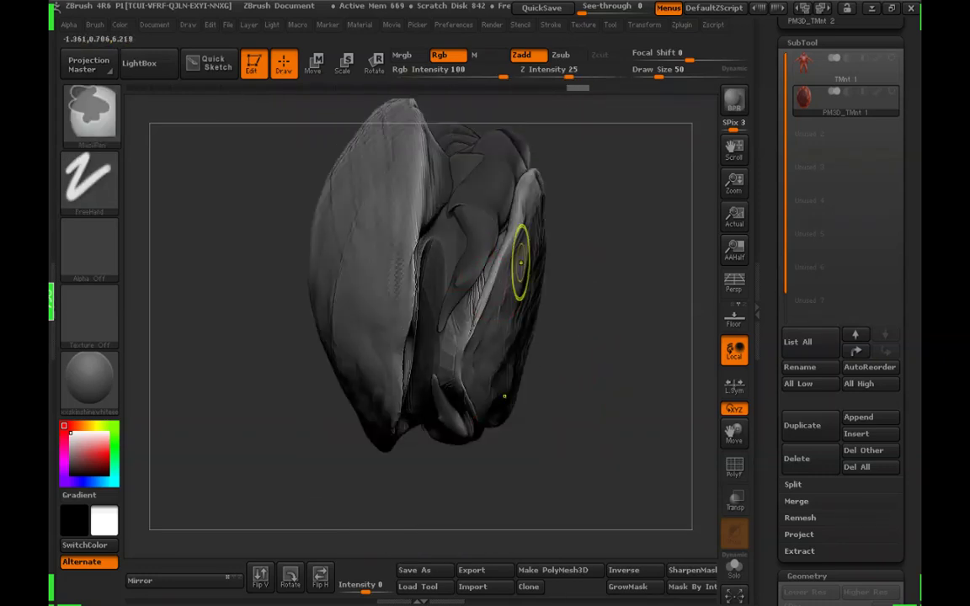
pyautogui.moveTo(589, 291)
pyautogui.mouseDown()
pyautogui.moveTo(621, 270)
pyautogui.moveTo(589, 377)
pyautogui.moveTo(580, 352)
pyautogui.moveTo(589, 292)
pyautogui.moveTo(588, 372)
pyautogui.mouseUp()
pyautogui.keyDown('ctrl'); pyautogui.moveTo(461, 258); pyautogui.dragTo(432, 226); pyautogui.keyUp('ctrl')
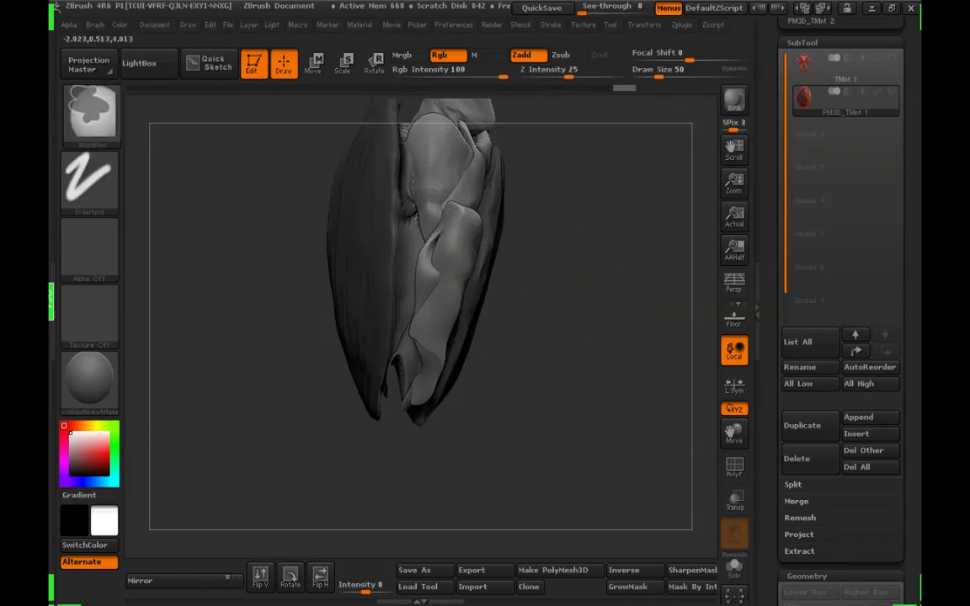
# Fill in the remaining mask across the back and side of the shell
pyautogui.moveTo(579, 250); pyautogui.dragTo(631, 252)
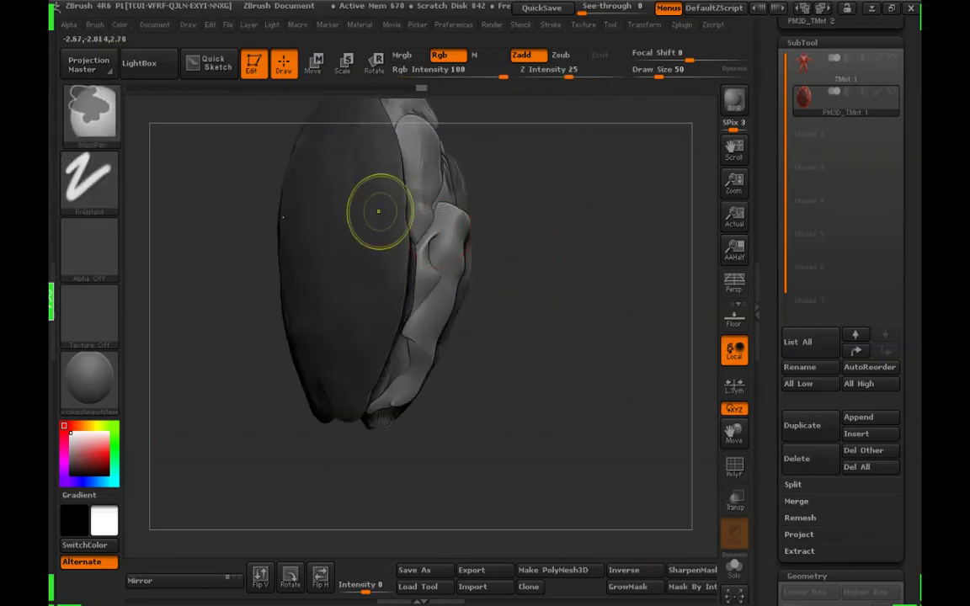
pyautogui.keyDown('ctrl'); pyautogui.moveTo(379, 213); pyautogui.dragTo(424, 327); pyautogui.keyUp('ctrl')
pyautogui.moveTo(581, 291); pyautogui.dragTo(524, 288)
pyautogui.moveTo(385, 143)
pyautogui.keyDown('ctrl'); pyautogui.mouseDown()
pyautogui.moveTo(383, 403)
pyautogui.moveTo(638, 325)
pyautogui.moveTo(383, 347)
pyautogui.mouseUp(); pyautogui.keyUp('ctrl')
pyautogui.moveTo(529, 314); pyautogui.dragTo(446, 309)
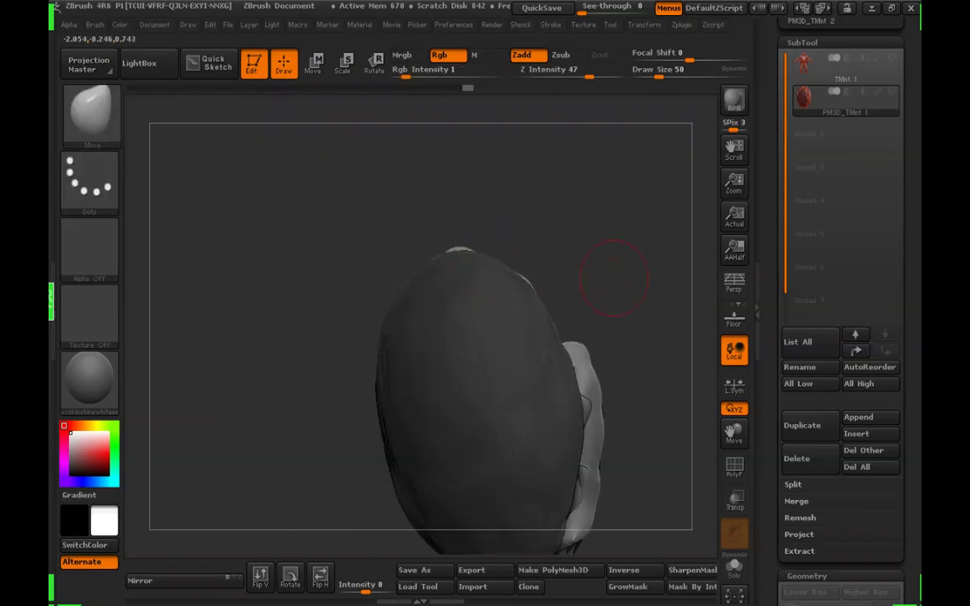
# Scale down the unmasked head and limbs between the masked shell and belly plate using the Transpose line
pyautogui.moveTo(615, 280)
pyautogui.keyDown('alt'); pyautogui.mouseDown()
pyautogui.moveTo(572, 259)
pyautogui.moveTo(565, 240)
pyautogui.mouseUp(); pyautogui.keyUp('alt')
pyautogui.moveTo(623, 295)
pyautogui.mouseDown()
pyautogui.moveTo(512, 307)
pyautogui.moveTo(578, 225)
pyautogui.mouseUp()
pyautogui.press('e')
pyautogui.moveTo(403, 309)
pyautogui.mouseDown()
pyautogui.moveTo(560, 237)
pyautogui.moveTo(515, 258)
pyautogui.moveTo(548, 329)
pyautogui.moveTo(582, 291)
pyautogui.mouseUp()
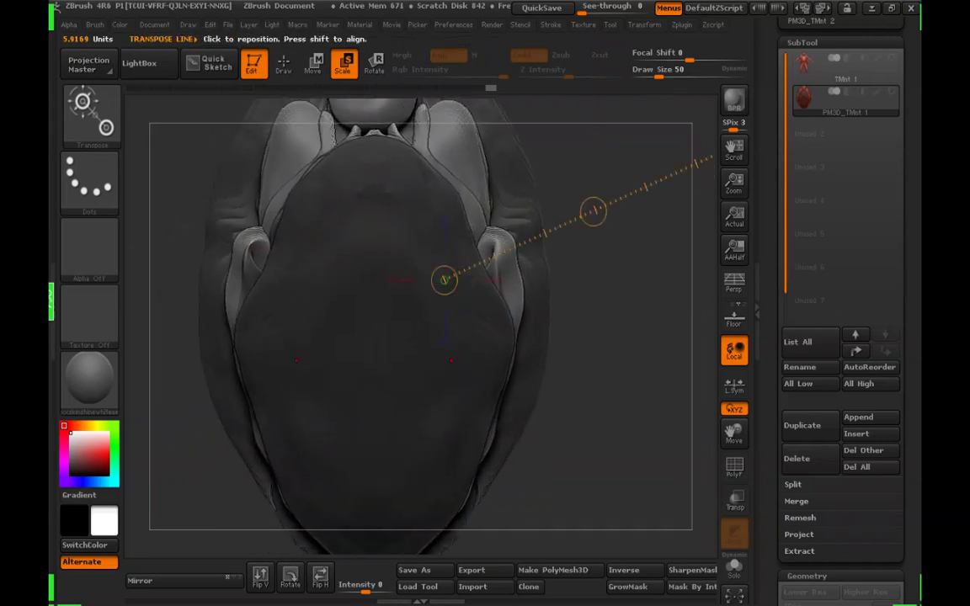
pyautogui.moveTo(411, 351); pyautogui.dragTo(473, 345)
pyautogui.moveTo(418, 302)
pyautogui.mouseDown()
pyautogui.moveTo(594, 221)
pyautogui.moveTo(568, 232)
pyautogui.mouseUp()
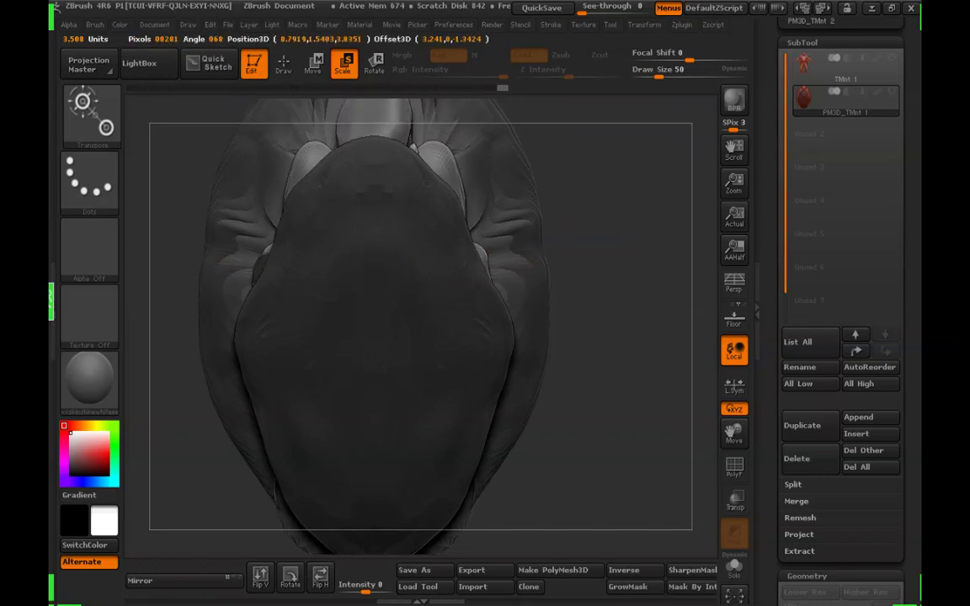
pyautogui.moveTo(619, 210)
pyautogui.mouseDown()
pyautogui.moveTo(511, 233)
pyautogui.moveTo(609, 215)
pyautogui.mouseUp()
pyautogui.moveTo(391, 342); pyautogui.dragTo(599, 245)
# Reposition the scaled head and limbs inside the shell with Transpose Move, and return to sculpting
pyautogui.keyDown('alt'); pyautogui.moveTo(627, 226); pyautogui.dragTo(447, 251); pyautogui.keyUp('alt')
pyautogui.press('w')
pyautogui.moveTo(392, 296); pyautogui.dragTo(423, 289)
pyautogui.press('q')
pyautogui.press('shift')
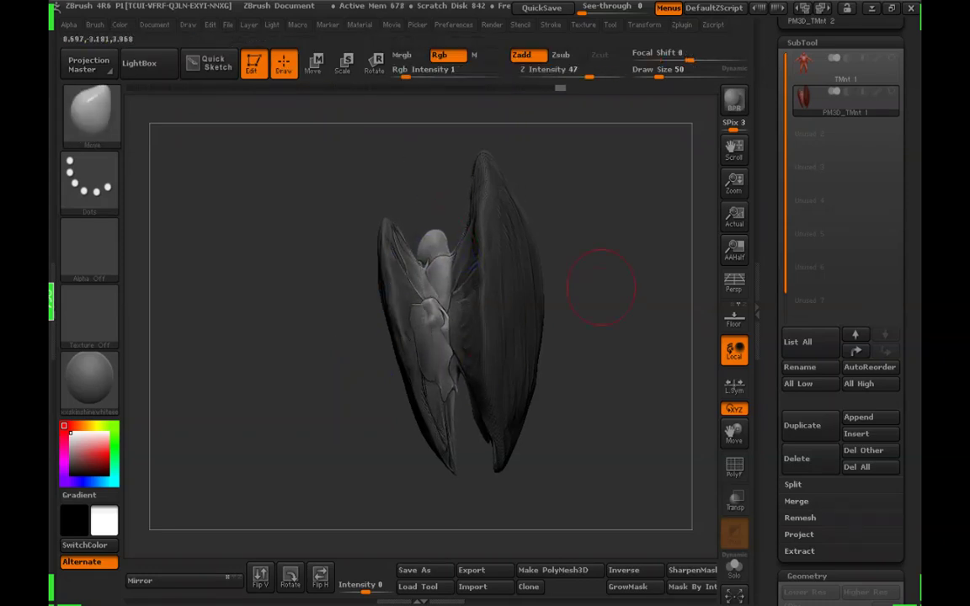
# Push the folded turtle's head down between the shell and belly plate with the Move brush, and smooth the area
pyautogui.moveTo(599, 287); pyautogui.dragTo(624, 291)
pyautogui.moveTo(838, 400); pyautogui.dragTo(838, 259)
pyautogui.moveTo(665, 290); pyautogui.dragTo(650, 248)
pyautogui.press('shift')
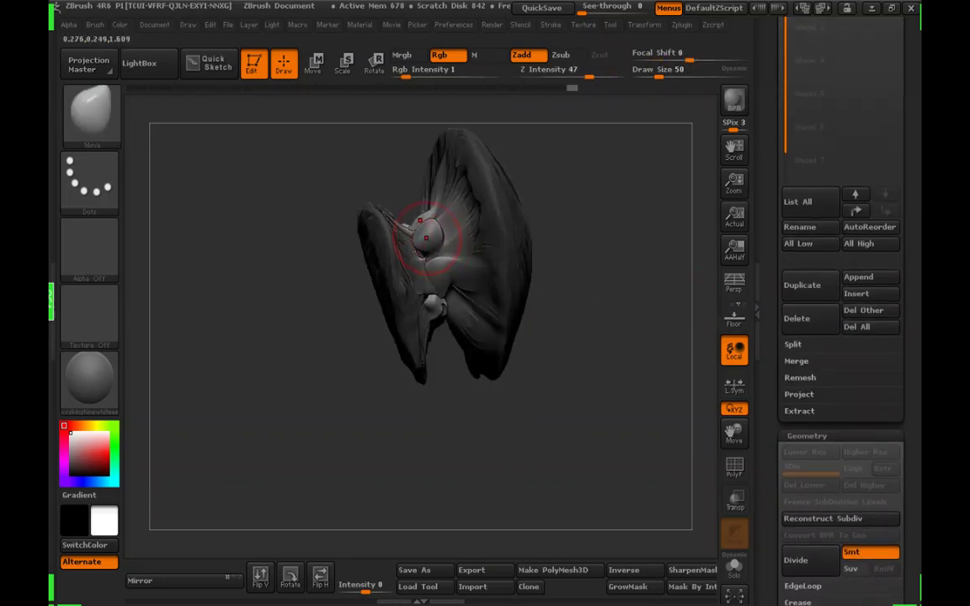
pyautogui.moveTo(533, 265); pyautogui.dragTo(438, 242)
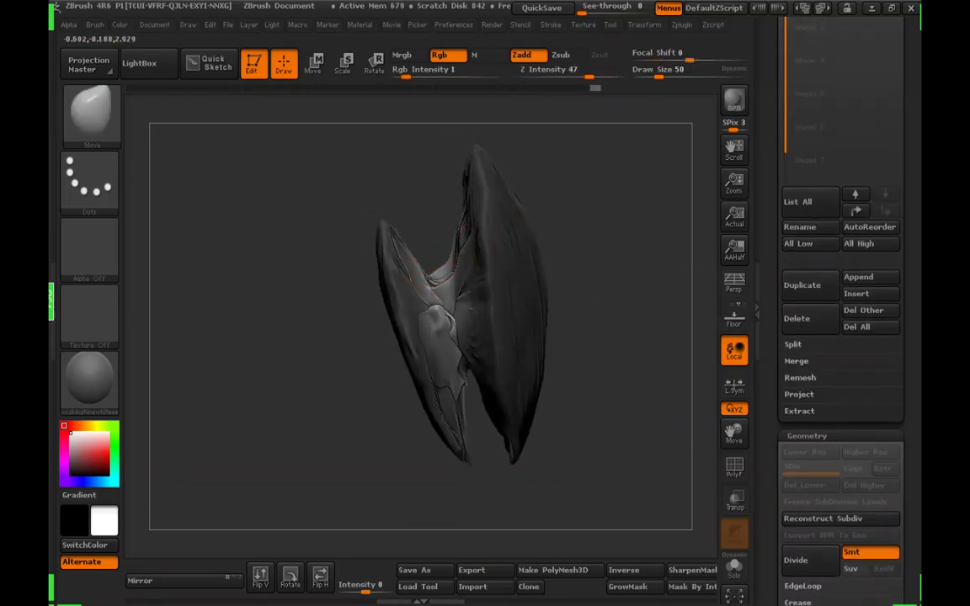
pyautogui.moveTo(329, 244)
pyautogui.mouseDown()
pyautogui.moveTo(471, 270)
pyautogui.moveTo(505, 362)
pyautogui.moveTo(493, 328)
pyautogui.mouseUp()
pyautogui.press('shift')
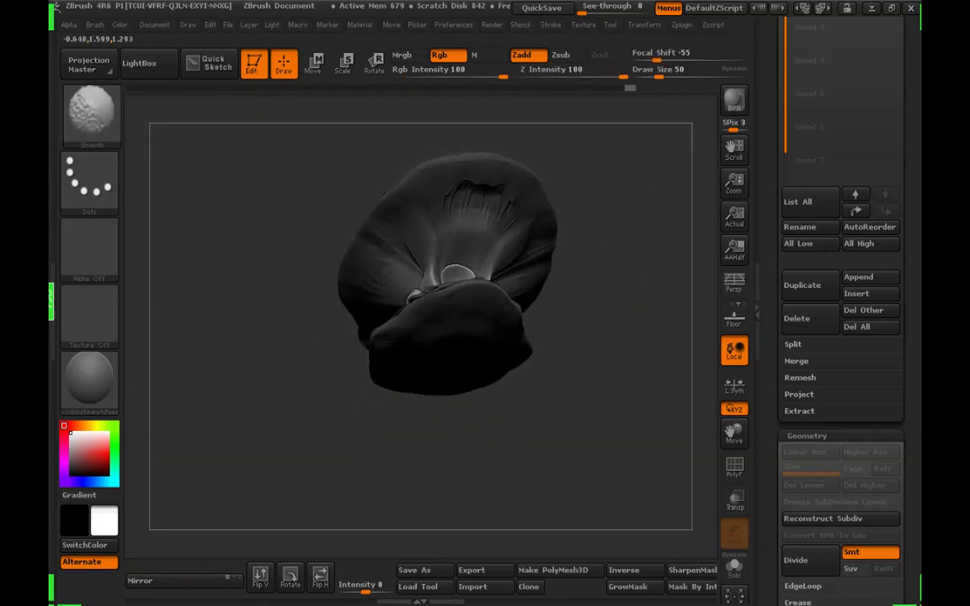
pyautogui.moveTo(593, 328)
pyautogui.mouseDown()
pyautogui.moveTo(613, 225)
pyautogui.moveTo(600, 244)
pyautogui.moveTo(669, 268)
pyautogui.mouseUp()
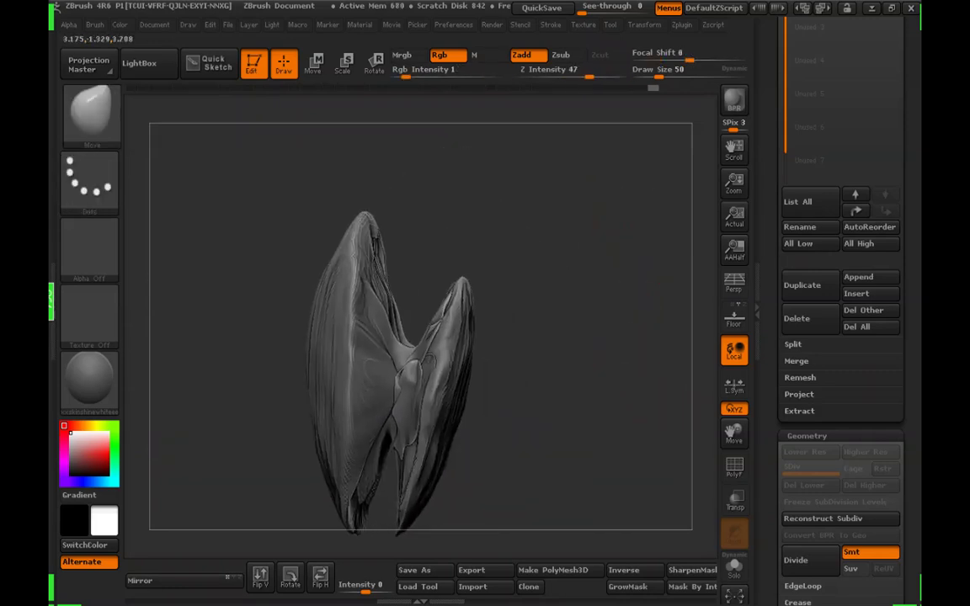
# Clear the mask and show the TMnt 1 subtool to compare both bodies from the front and side
pyautogui.keyDown('alt'); pyautogui.moveTo(608, 421); pyautogui.dragTo(689, 280); pyautogui.keyUp('alt')
pyautogui.moveTo(774, 257); pyautogui.dragTo(774, 596)
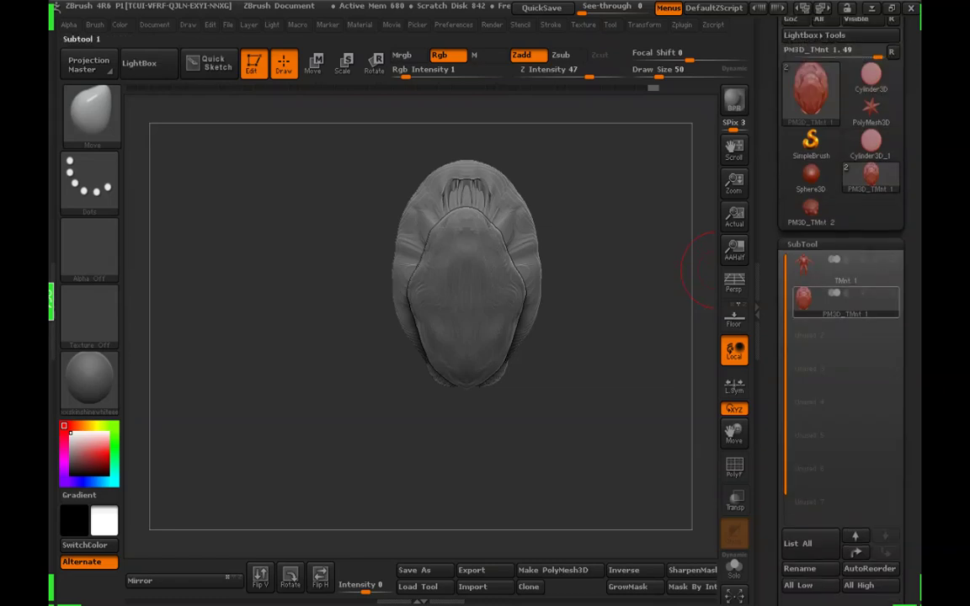
pyautogui.click(892, 260)
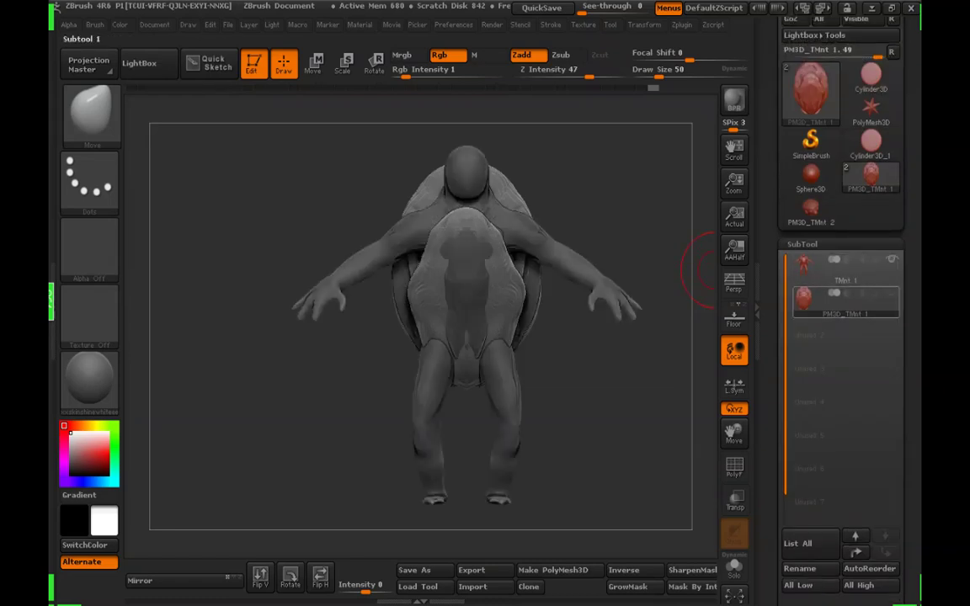
pyautogui.moveTo(624, 362)
pyautogui.mouseDown()
pyautogui.moveTo(703, 362)
pyautogui.moveTo(613, 372)
pyautogui.mouseUp()
pyautogui.moveTo(677, 369); pyautogui.dragTo(630, 350)
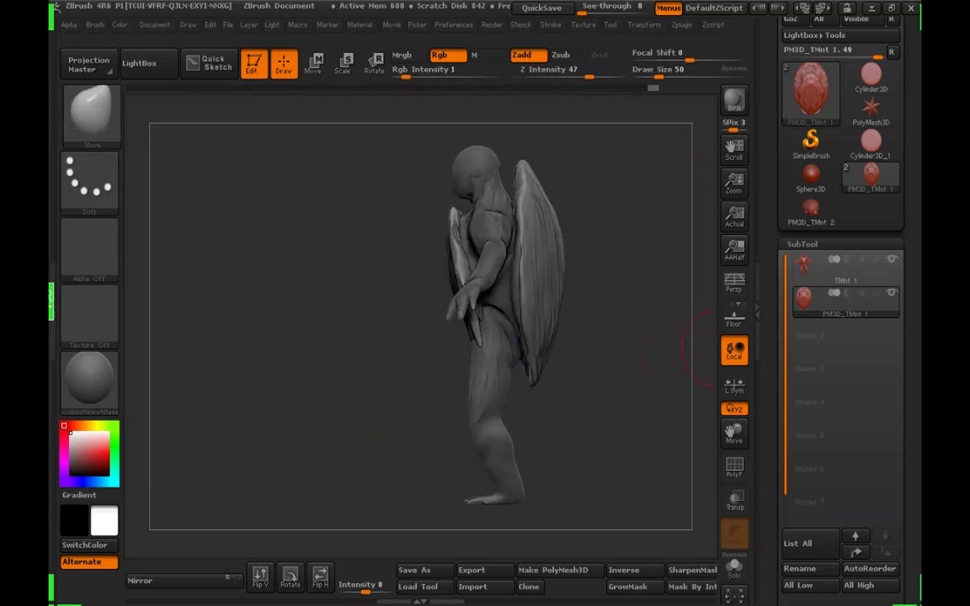
pyautogui.moveTo(543, 381)
pyautogui.mouseDown()
pyautogui.moveTo(602, 378)
pyautogui.moveTo(575, 396)
pyautogui.moveTo(570, 379)
pyautogui.mouseUp()
# Reshape the folded copy's back shell in side view using the Move brush at draw size 220
pyautogui.click(665, 72)
pyautogui.keyDown('shift'); pyautogui.moveTo(633, 172); pyautogui.dragTo(642, 174); pyautogui.keyUp('shift')
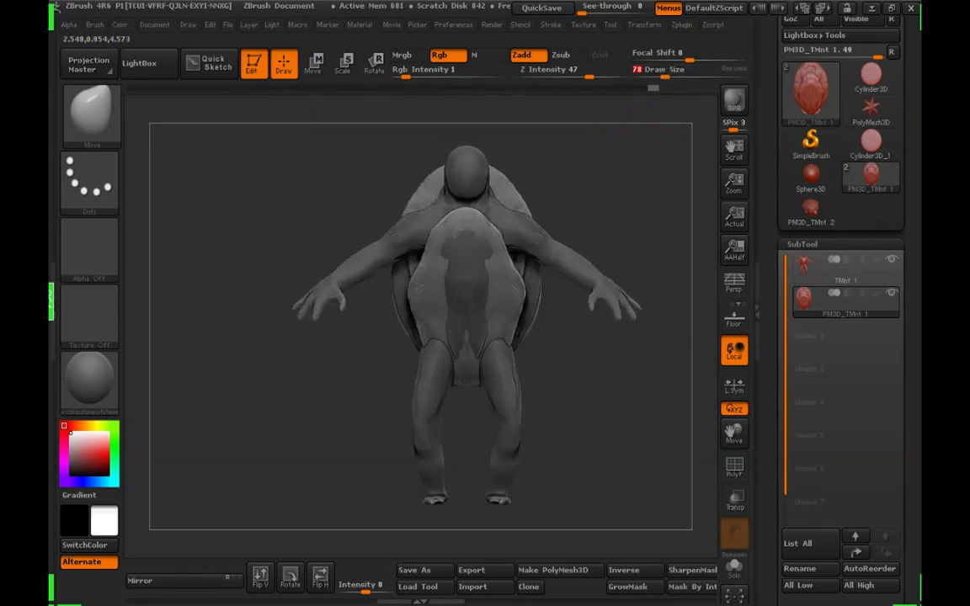
pyautogui.click(672, 72)
pyautogui.moveTo(632, 270)
pyautogui.mouseDown()
pyautogui.moveTo(595, 273)
pyautogui.moveTo(609, 277)
pyautogui.mouseUp()
pyautogui.click(687, 73)
pyautogui.keyDown('alt'); pyautogui.moveTo(671, 212); pyautogui.dragTo(636, 164); pyautogui.keyUp('alt')
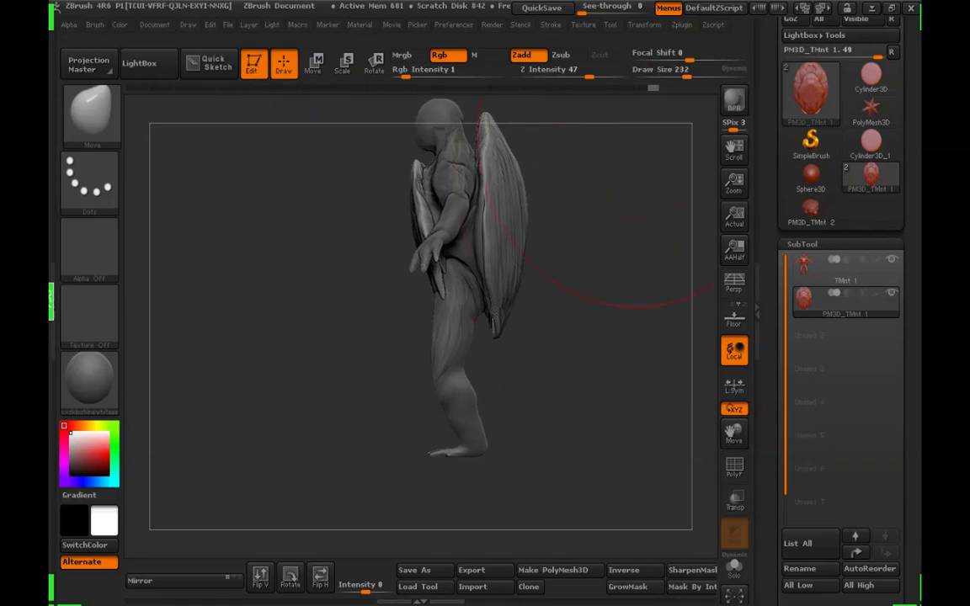
pyautogui.click(687, 72)
pyautogui.moveTo(687, 72); pyautogui.dragTo(684, 73)
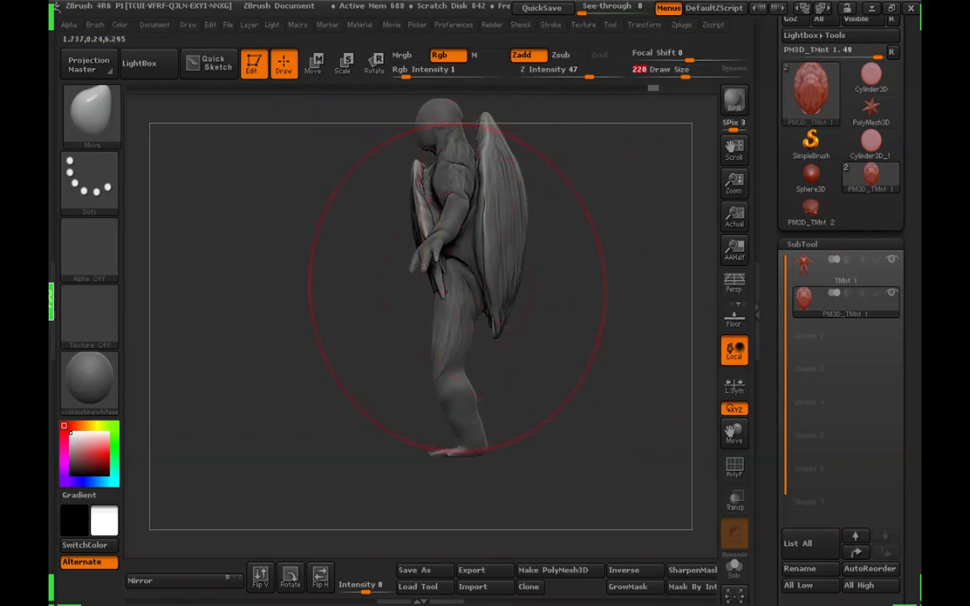
pyautogui.moveTo(490, 271)
pyautogui.mouseDown()
pyautogui.moveTo(476, 272)
pyautogui.moveTo(508, 251)
pyautogui.mouseUp()
# Pull the belly plate forward over the standing turtle's torso using draw size 140
pyautogui.click(675, 73)
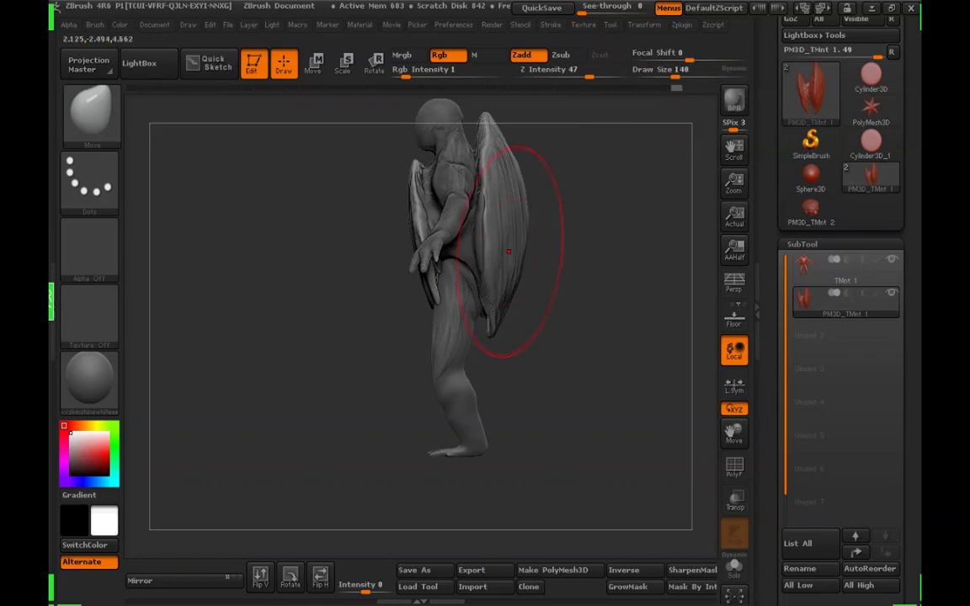
pyautogui.moveTo(432, 271); pyautogui.dragTo(424, 274)
pyautogui.moveTo(358, 358)
pyautogui.mouseDown()
pyautogui.moveTo(497, 358)
pyautogui.moveTo(565, 337)
pyautogui.mouseUp()
# Shape leg cutouts into the belly plate's lower edge at the hips using draw size 42
pyautogui.click(667, 74)
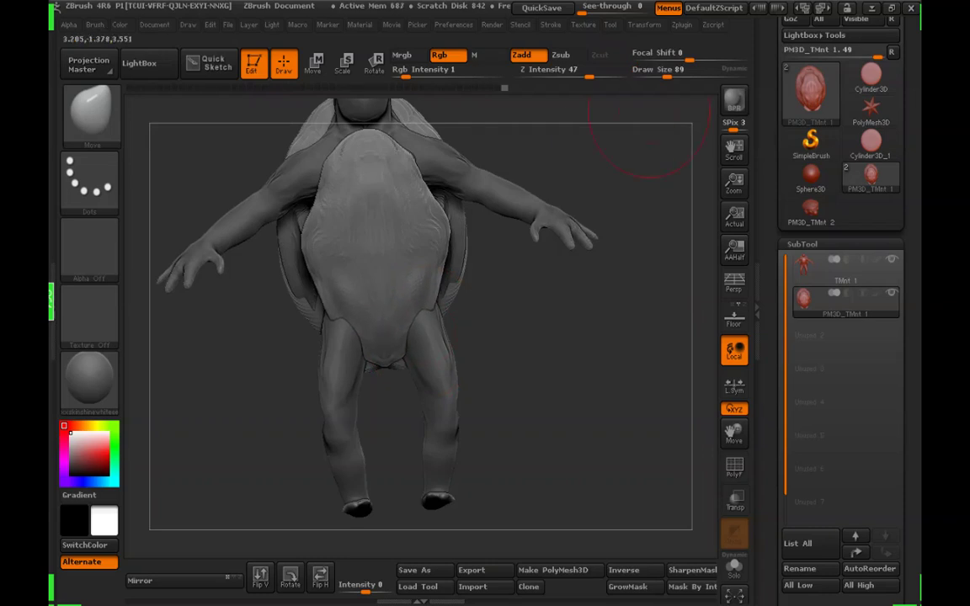
pyautogui.click(658, 73)
pyautogui.moveTo(569, 347)
pyautogui.mouseDown()
pyautogui.moveTo(455, 338)
pyautogui.moveTo(555, 329)
pyautogui.moveTo(561, 336)
pyautogui.moveTo(425, 318)
pyautogui.mouseUp()
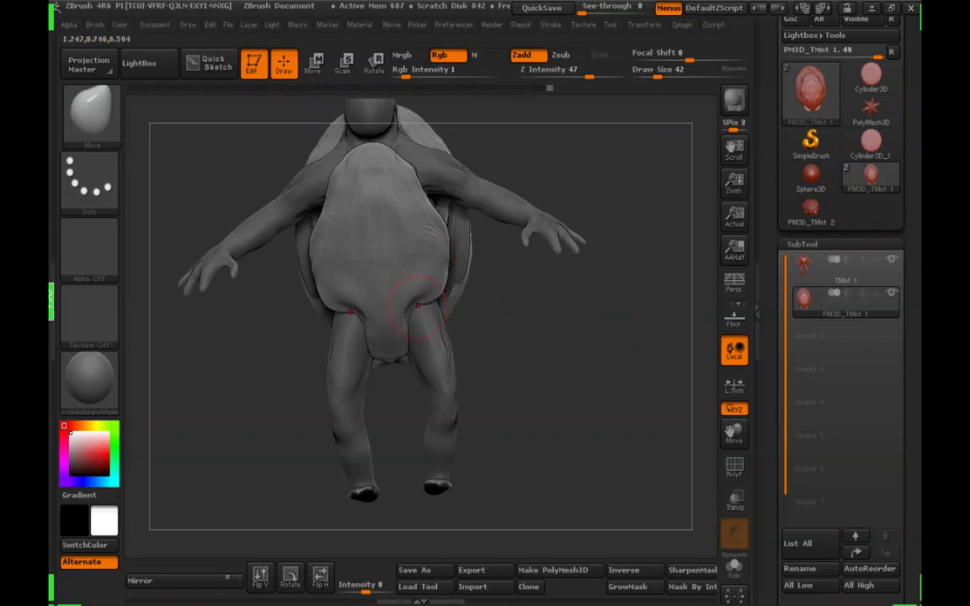
# Hide the standing turtle and square off the belly plate's lower tip between the legs
pyautogui.moveTo(845, 270)
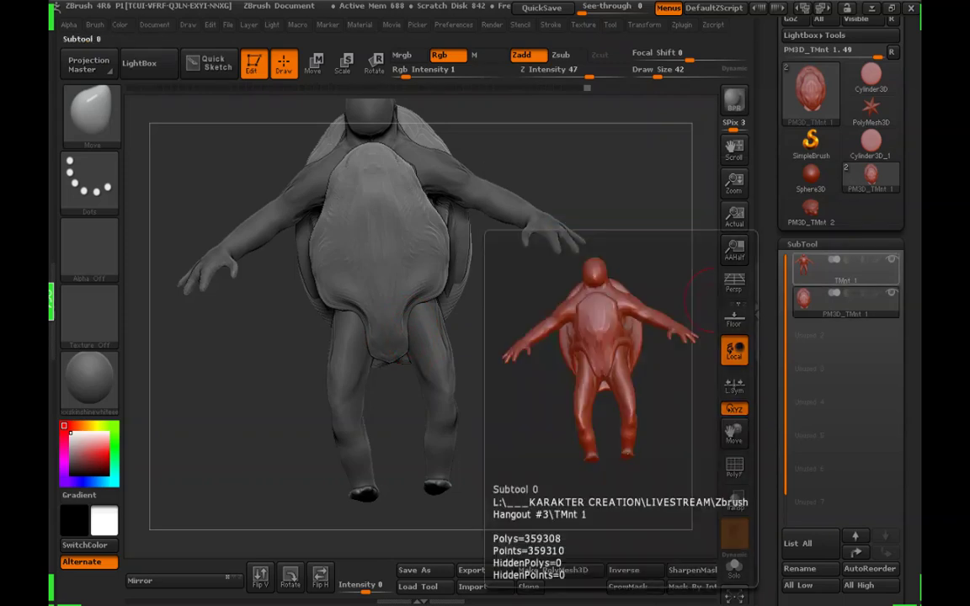
pyautogui.click(892, 260)
pyautogui.moveTo(581, 362)
pyautogui.mouseDown()
pyautogui.moveTo(551, 307)
pyautogui.moveTo(429, 311)
pyautogui.moveTo(477, 357)
pyautogui.mouseUp()
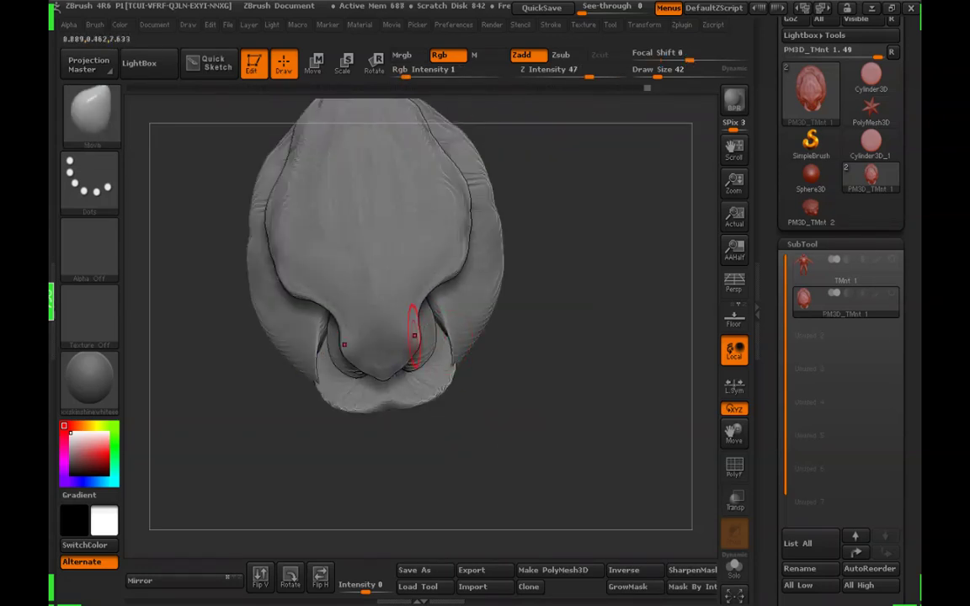
pyautogui.moveTo(386, 385); pyautogui.dragTo(385, 394)
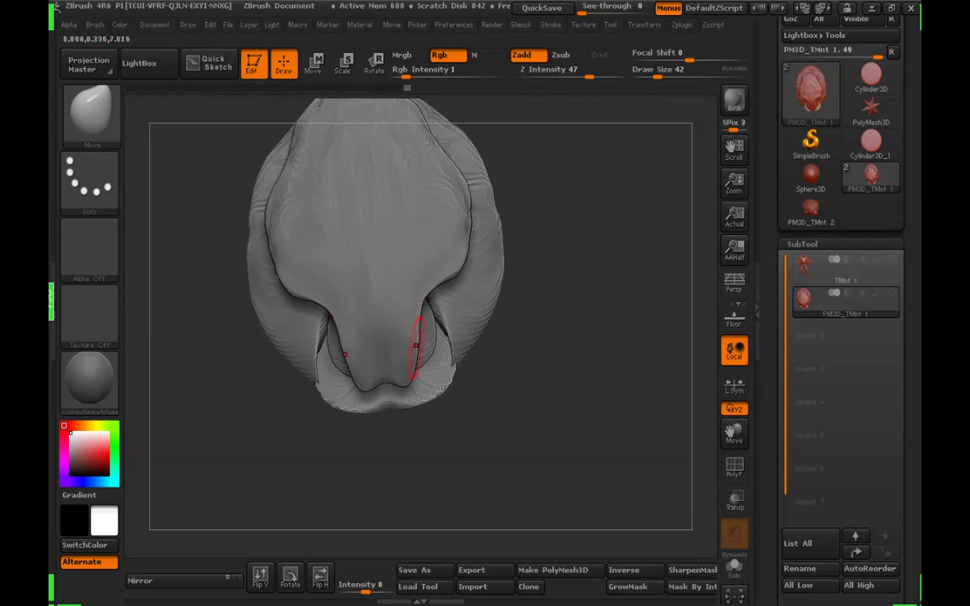
pyautogui.moveTo(602, 377); pyautogui.dragTo(543, 402)
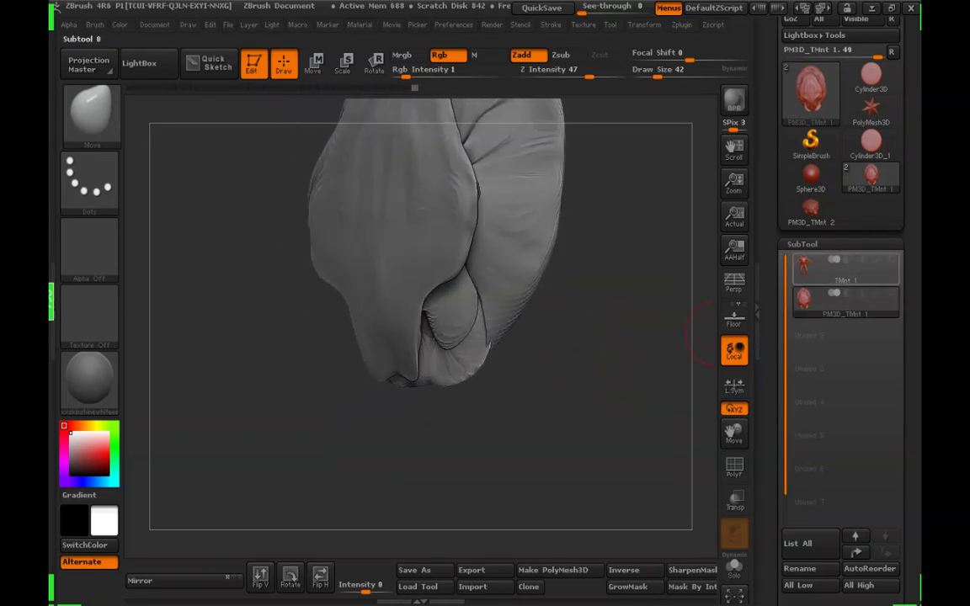
# Show the standing turtle again and adjust the belly plate's hip edges and lower flap using draw size 101
pyautogui.click(892, 260)
pyautogui.moveTo(646, 377); pyautogui.dragTo(660, 119)
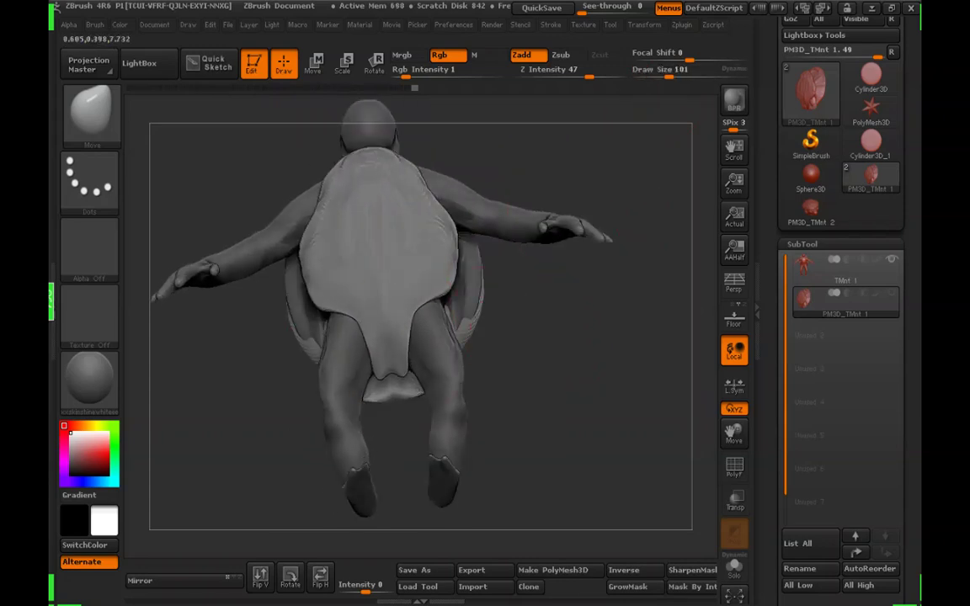
pyautogui.moveTo(590, 337)
pyautogui.mouseDown()
pyautogui.moveTo(524, 438)
pyautogui.moveTo(537, 421)
pyautogui.moveTo(640, 396)
pyautogui.moveTo(567, 345)
pyautogui.mouseUp()
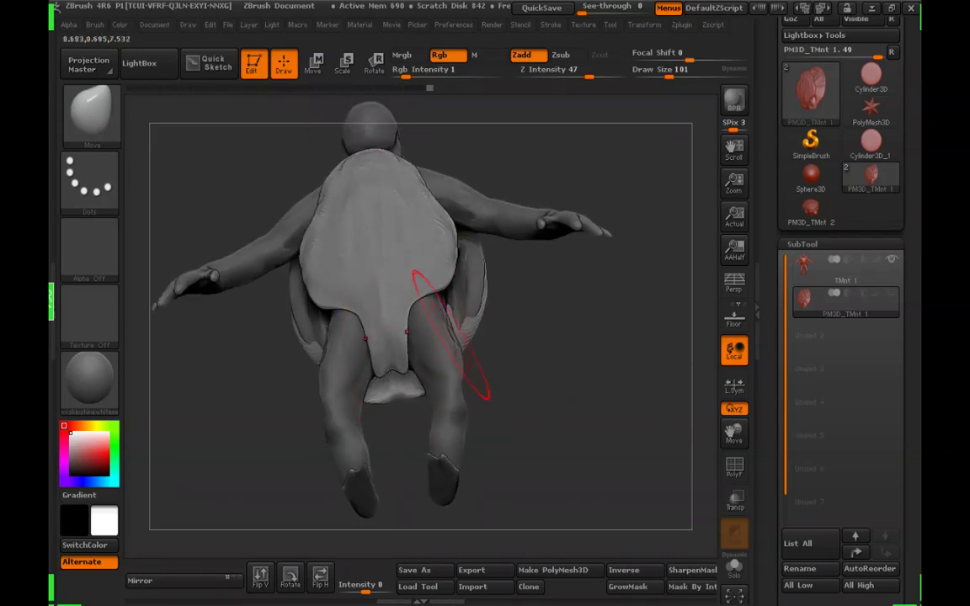
pyautogui.moveTo(568, 349); pyautogui.dragTo(532, 383)
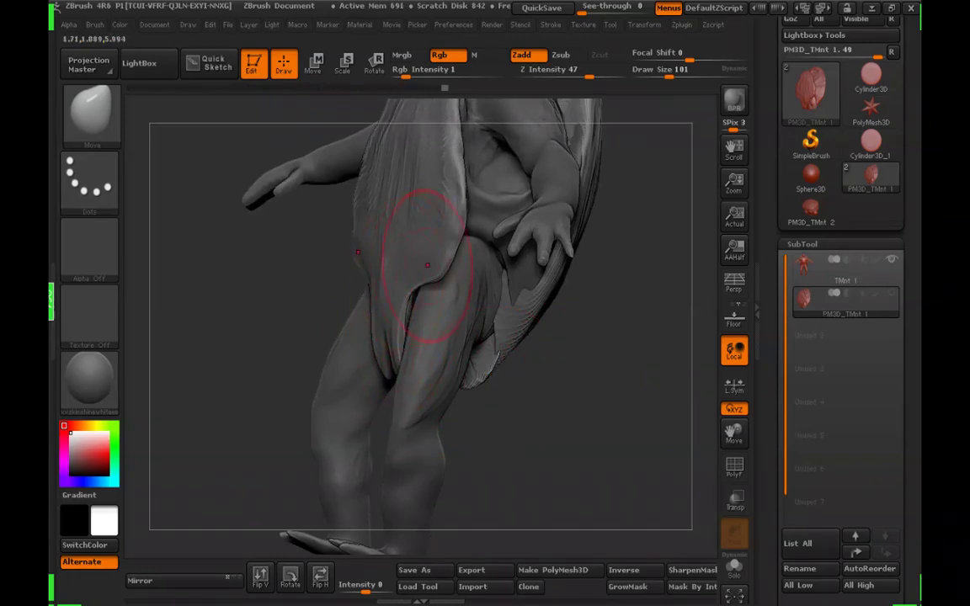
pyautogui.moveTo(539, 371); pyautogui.dragTo(617, 291)
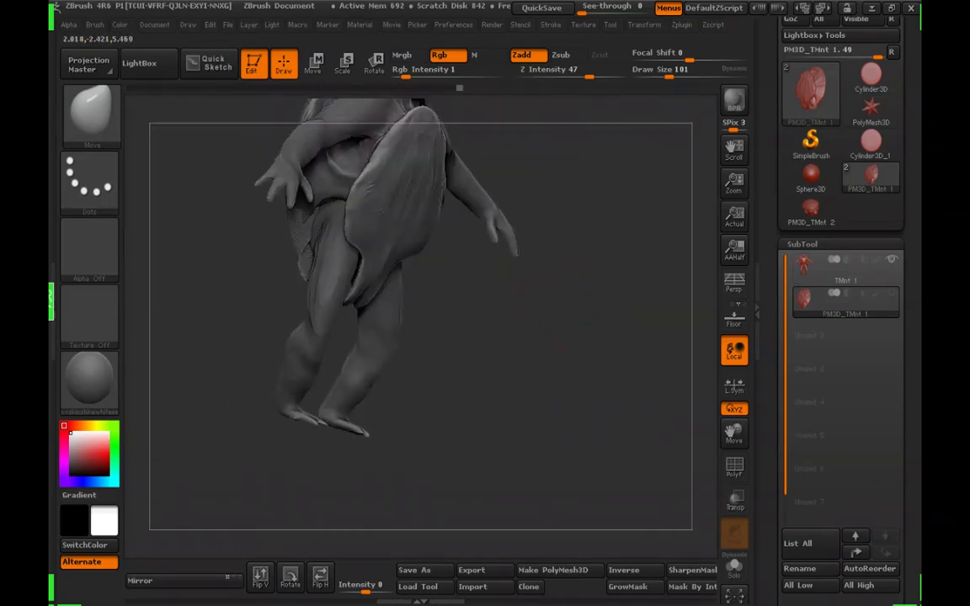
# Undo the last Move stroke and refine the belly plate's side and lower contour over the thighs using draw size 53
pyautogui.moveTo(572, 353); pyautogui.dragTo(644, 345)
pyautogui.hotkey('ctrl', 'z')
pyautogui.moveTo(668, 75); pyautogui.dragTo(661, 76)
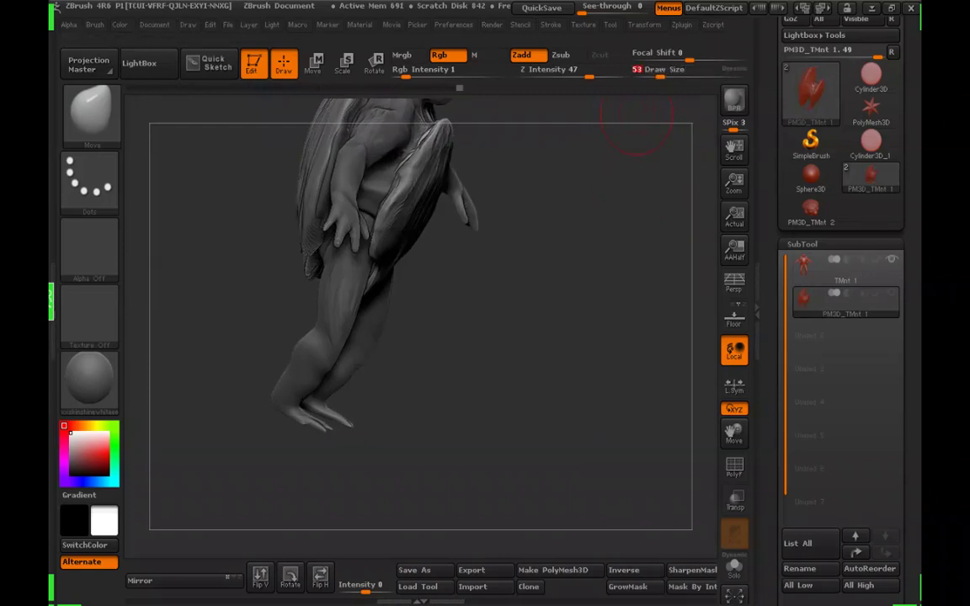
pyautogui.keyDown('alt'); pyautogui.moveTo(564, 252); pyautogui.dragTo(538, 379); pyautogui.keyUp('alt')
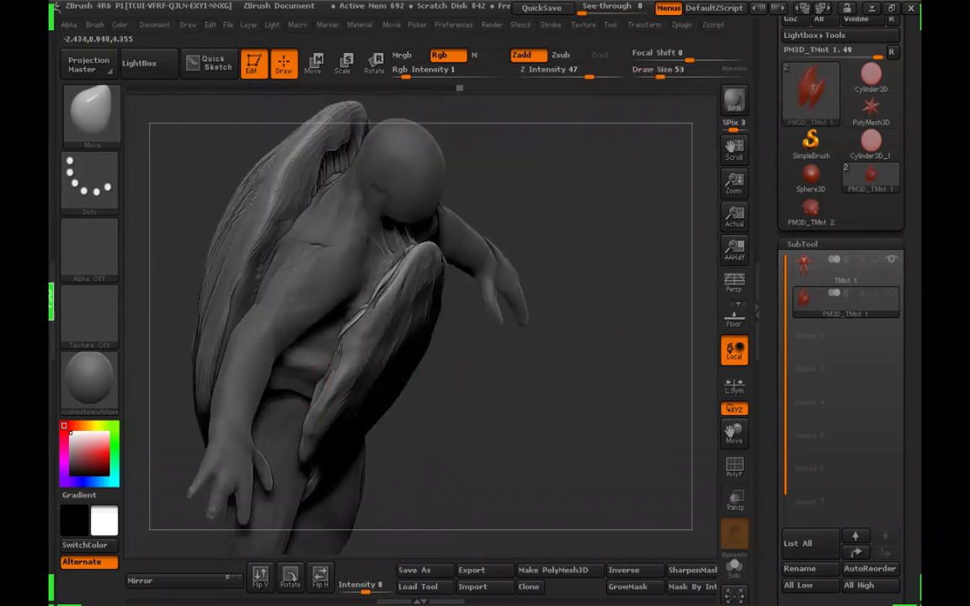
pyautogui.moveTo(322, 396)
pyautogui.mouseDown()
pyautogui.moveTo(556, 446)
pyautogui.moveTo(630, 424)
pyautogui.moveTo(606, 345)
pyautogui.mouseUp()
pyautogui.moveTo(592, 419)
pyautogui.mouseDown()
pyautogui.moveTo(526, 387)
pyautogui.moveTo(546, 358)
pyautogui.moveTo(631, 362)
pyautogui.mouseUp()
pyautogui.moveTo(549, 383)
pyautogui.keyDown('alt'); pyautogui.mouseDown()
pyautogui.moveTo(543, 434)
pyautogui.moveTo(549, 357)
pyautogui.moveTo(502, 368)
pyautogui.moveTo(570, 368)
pyautogui.moveTo(521, 386)
pyautogui.moveTo(481, 341)
pyautogui.moveTo(576, 351)
pyautogui.moveTo(534, 352)
pyautogui.moveTo(535, 392)
pyautogui.moveTo(549, 390)
pyautogui.mouseUp(); pyautogui.keyUp('alt')
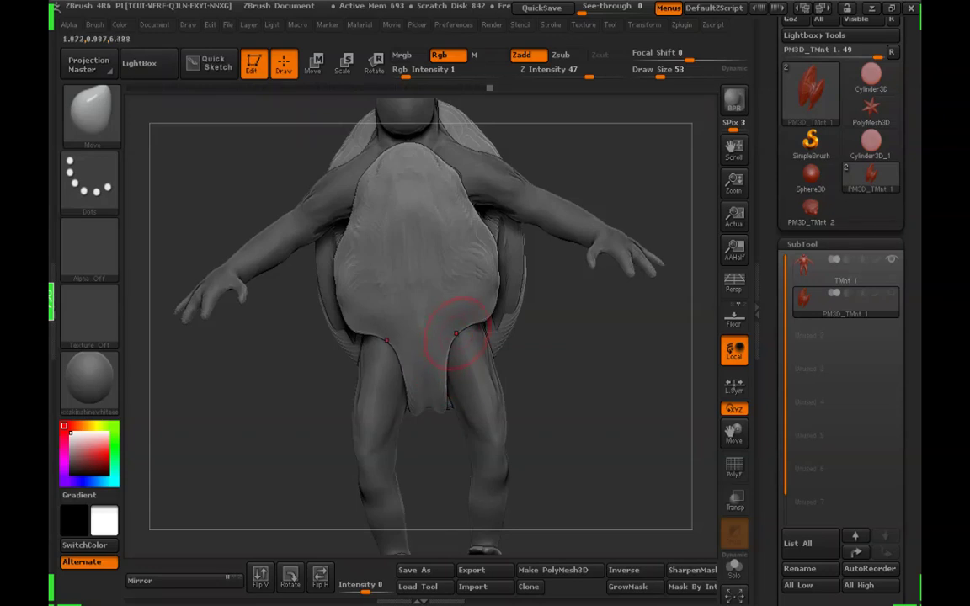
# Shape the belly plate's outer side edges below the arms, pulling them into a wider outline around the waist
pyautogui.moveTo(456, 333)
pyautogui.mouseDown()
pyautogui.moveTo(503, 390)
pyautogui.moveTo(595, 357)
pyautogui.moveTo(567, 449)
pyautogui.mouseUp()
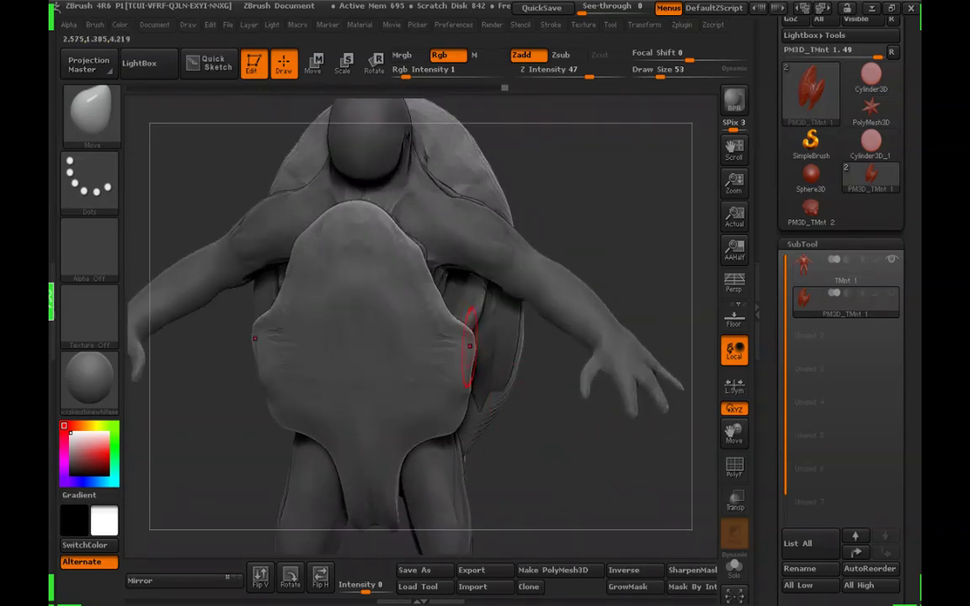
pyautogui.moveTo(648, 236); pyautogui.dragTo(465, 362)
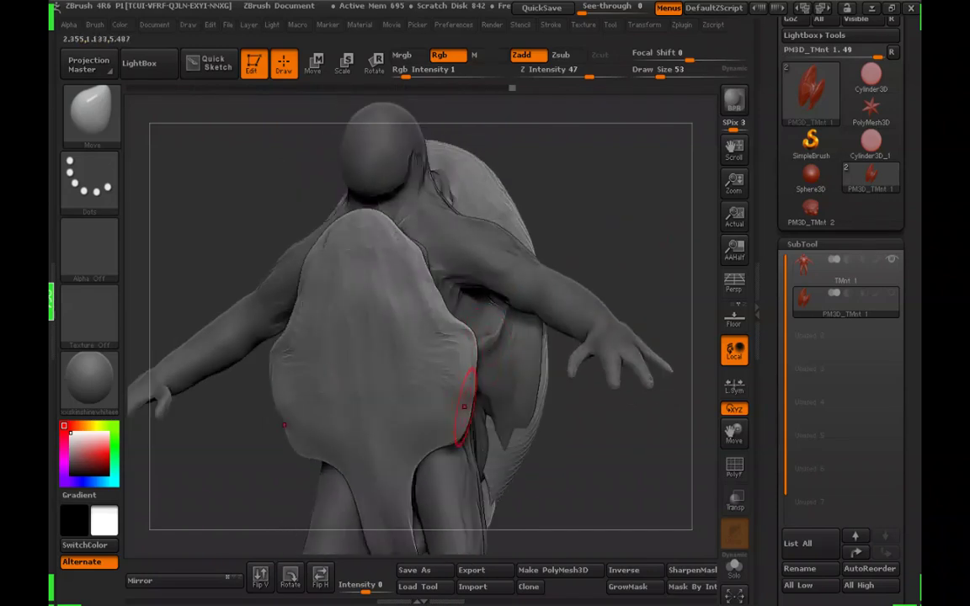
pyautogui.moveTo(619, 421); pyautogui.dragTo(464, 418)
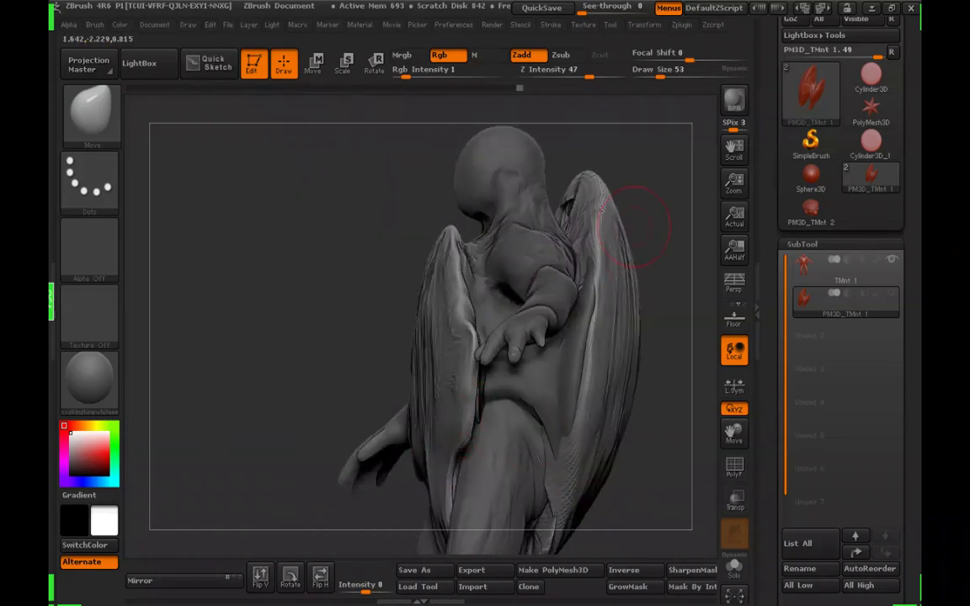
# Round the belly plate's upper edge below the neck and smooth its front surface
pyautogui.moveTo(636, 224); pyautogui.dragTo(513, 252)
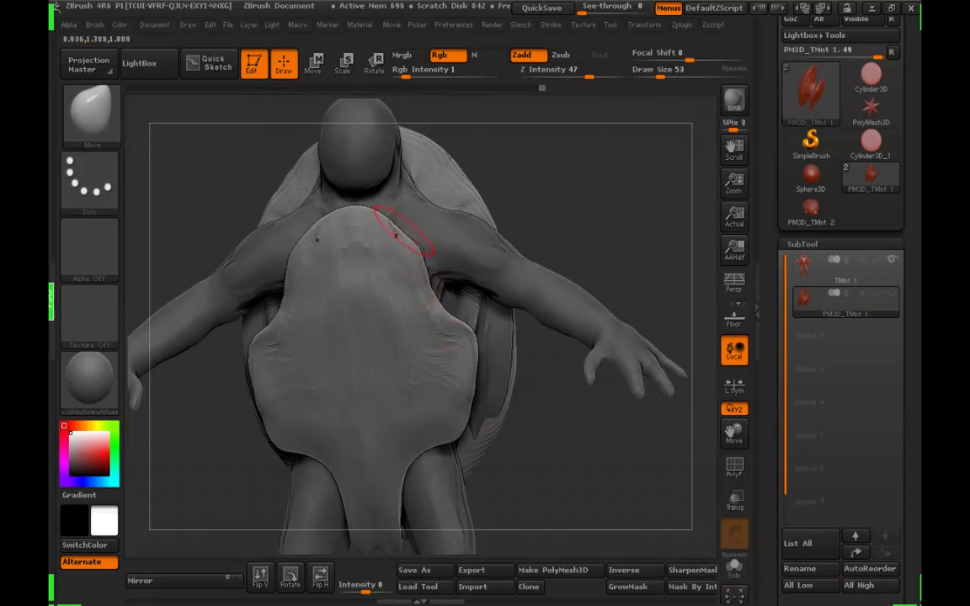
pyautogui.keyDown('shift'); pyautogui.moveTo(539, 375); pyautogui.dragTo(566, 378); pyautogui.keyUp('shift')
pyautogui.moveTo(398, 228); pyautogui.dragTo(415, 246)
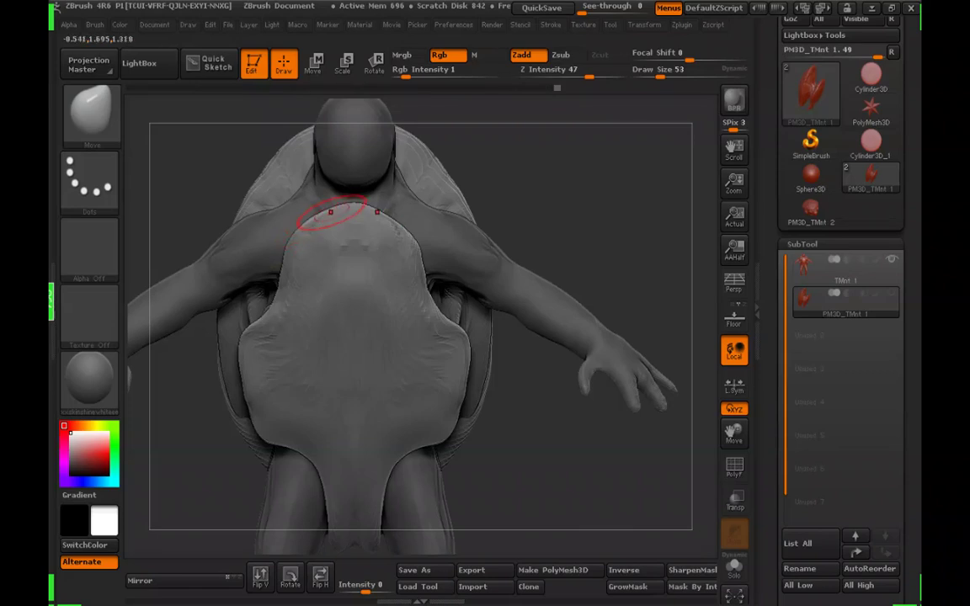
pyautogui.moveTo(562, 202); pyautogui.dragTo(369, 250)
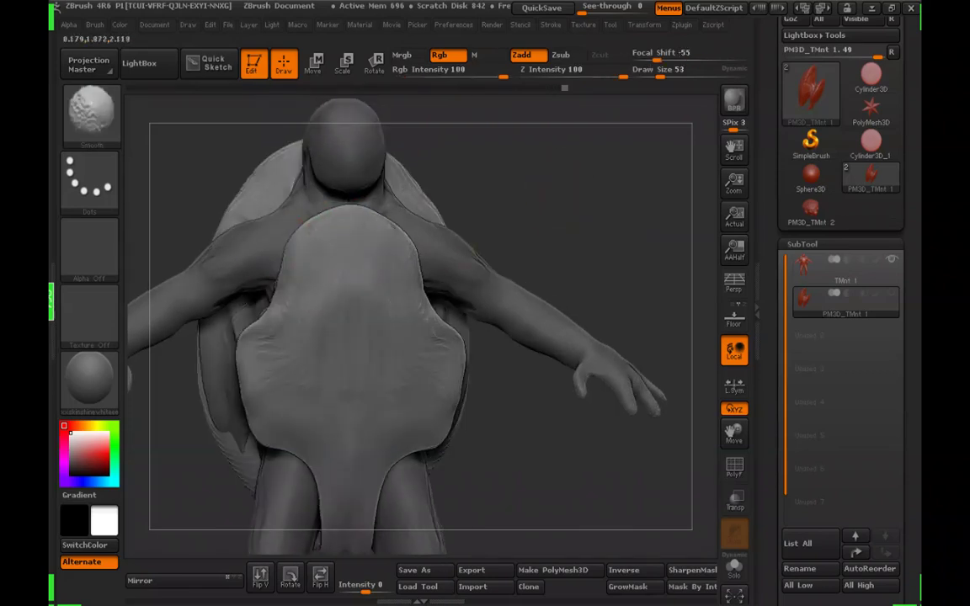
pyautogui.moveTo(539, 252)
pyautogui.keyDown('alt'); pyautogui.mouseDown()
pyautogui.moveTo(525, 256)
pyautogui.moveTo(580, 269)
pyautogui.mouseUp(); pyautogui.keyUp('alt')
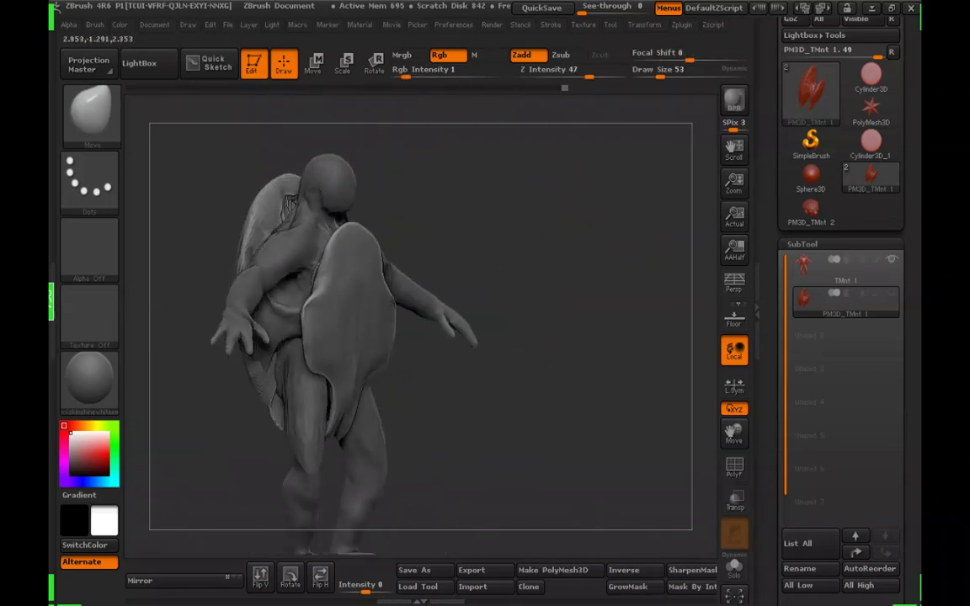
pyautogui.moveTo(514, 274); pyautogui.dragTo(451, 288)
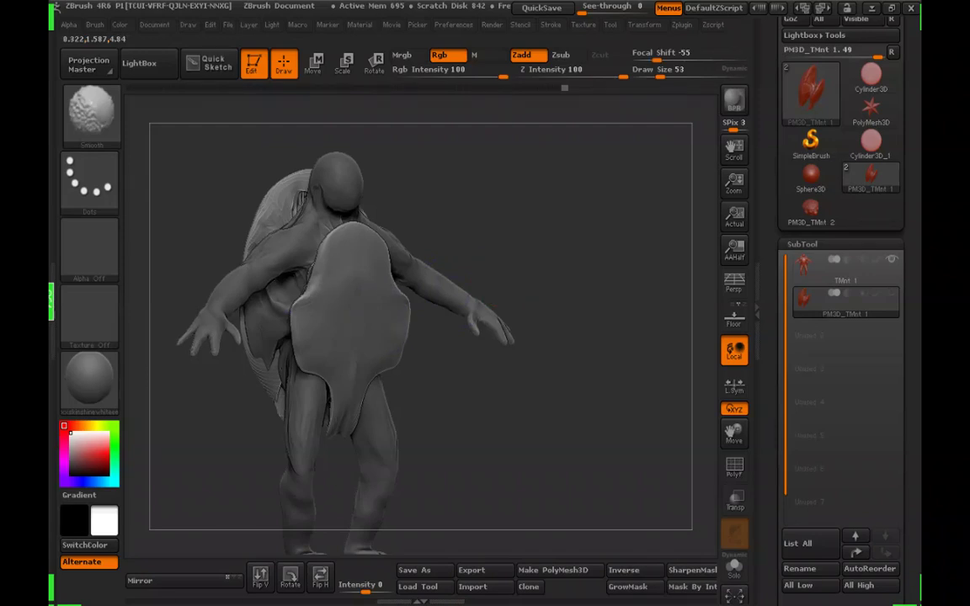
# Refine the belly plate's side profile and the shell's edges against the body using draw sizes 93 and 53
pyautogui.moveTo(539, 277)
pyautogui.mouseDown()
pyautogui.moveTo(627, 290)
pyautogui.moveTo(455, 285)
pyautogui.moveTo(484, 285)
pyautogui.moveTo(476, 285)
pyautogui.mouseUp()
pyautogui.click(667, 75)
pyautogui.moveTo(573, 253); pyautogui.dragTo(606, 254)
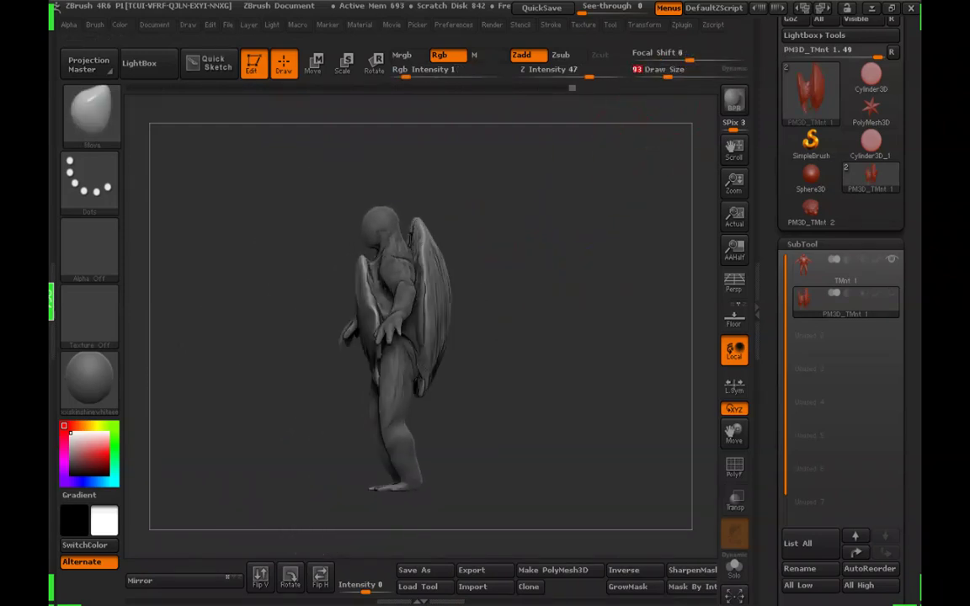
pyautogui.keyDown('alt'); pyautogui.moveTo(560, 181); pyautogui.dragTo(537, 222); pyautogui.keyUp('alt')
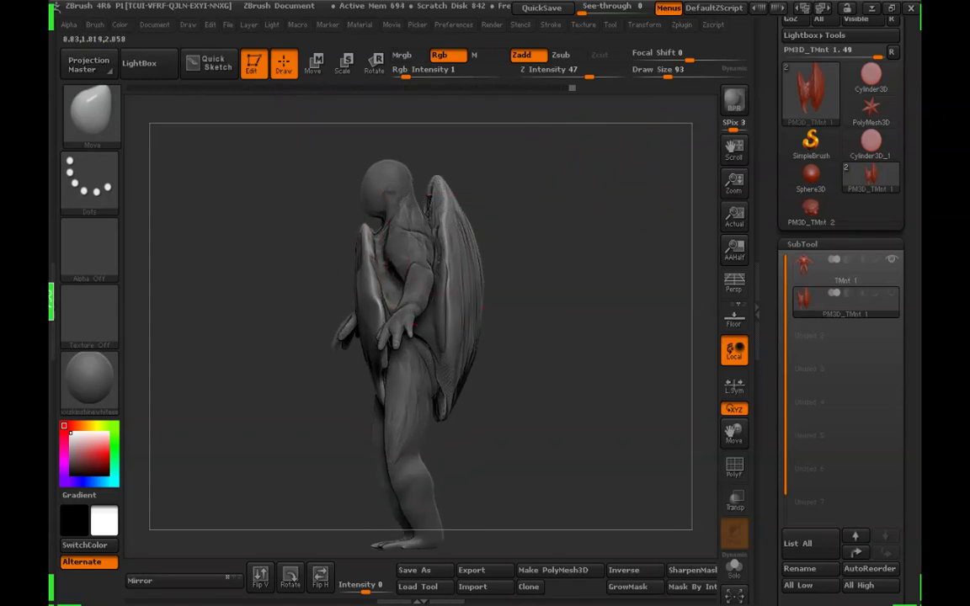
pyautogui.moveTo(516, 229); pyautogui.dragTo(576, 233)
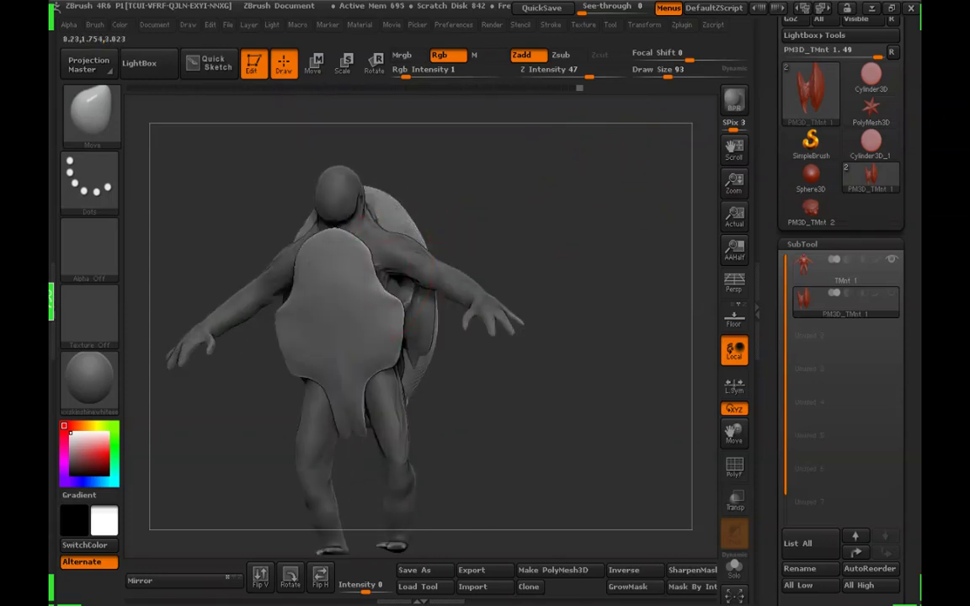
pyautogui.moveTo(446, 215)
pyautogui.mouseDown()
pyautogui.moveTo(589, 190)
pyautogui.moveTo(606, 168)
pyautogui.mouseUp()
pyautogui.click(661, 74)
pyautogui.moveTo(539, 227)
pyautogui.keyDown('alt'); pyautogui.mouseDown()
pyautogui.moveTo(599, 237)
pyautogui.moveTo(600, 311)
pyautogui.moveTo(573, 227)
pyautogui.mouseUp(); pyautogui.keyUp('alt')
pyautogui.moveTo(539, 151); pyautogui.dragTo(568, 215)
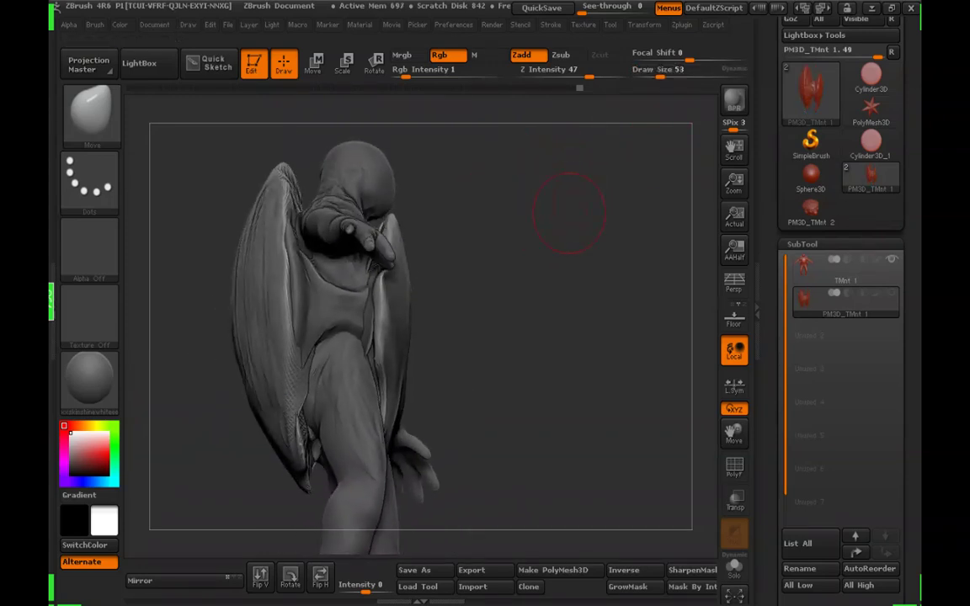
# Select the TMnt 1 body subtool, with the separate plates hidden, and nudge the lower side edge of its shell downward
pyautogui.keyDown('alt'); pyautogui.click(376, 381); pyautogui.keyUp('alt')
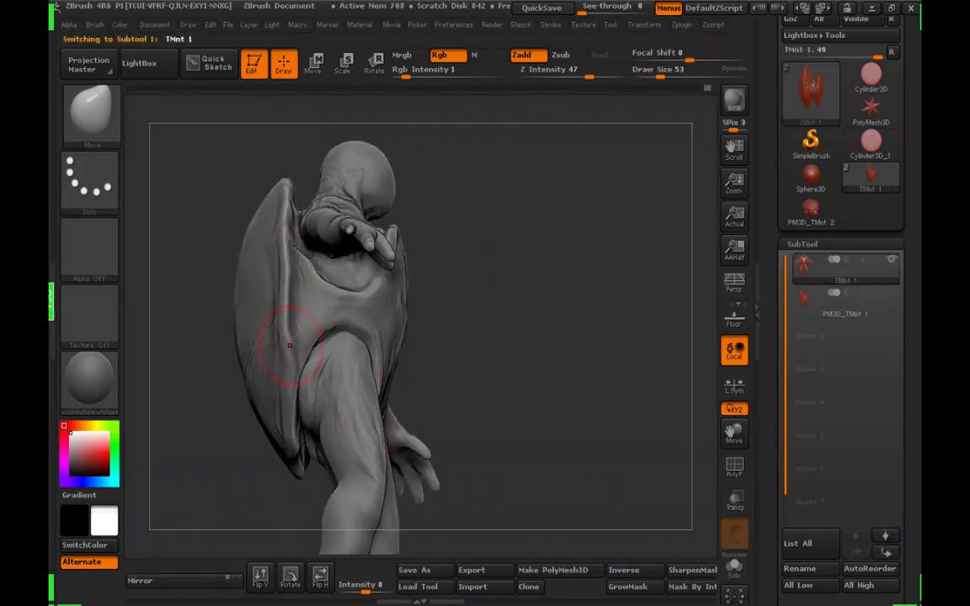
pyautogui.moveTo(289, 346); pyautogui.dragTo(282, 373)
pyautogui.moveTo(539, 357)
pyautogui.mouseDown()
pyautogui.moveTo(693, 281)
pyautogui.moveTo(580, 346)
pyautogui.moveTo(590, 379)
pyautogui.mouseUp()
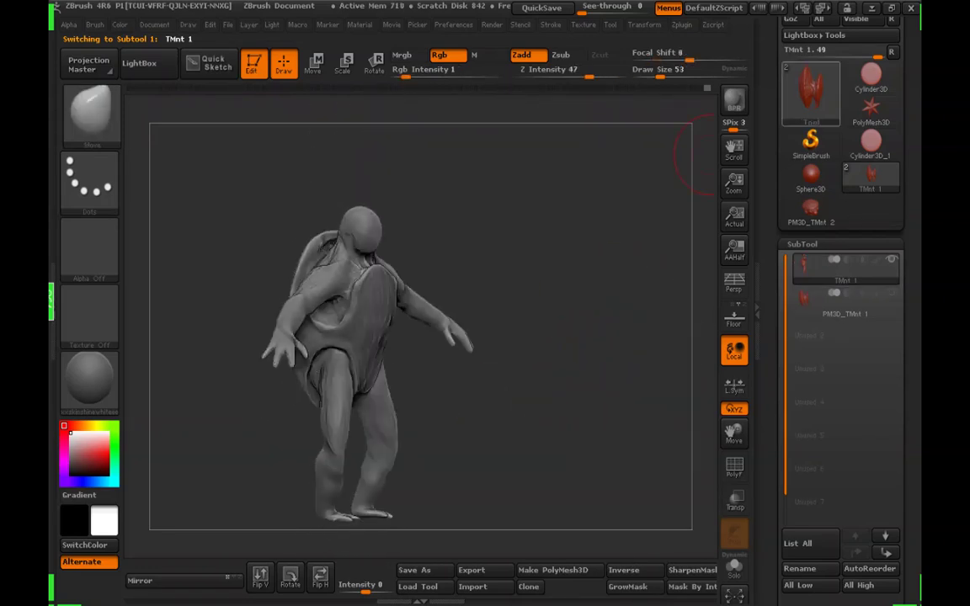
# Save the tool as TMnt 1.ztl in the Zbrush Hangout #3 folder, replacing the existing file
pyautogui.moveTo(911, 81); pyautogui.dragTo(911, 177)
pyautogui.click(860, 48)
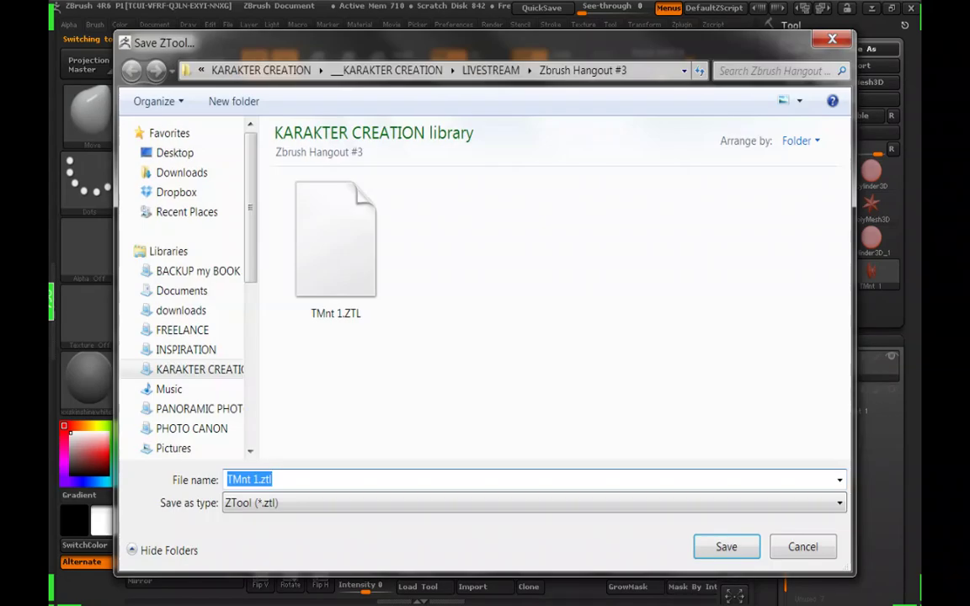
pyautogui.press('Return')
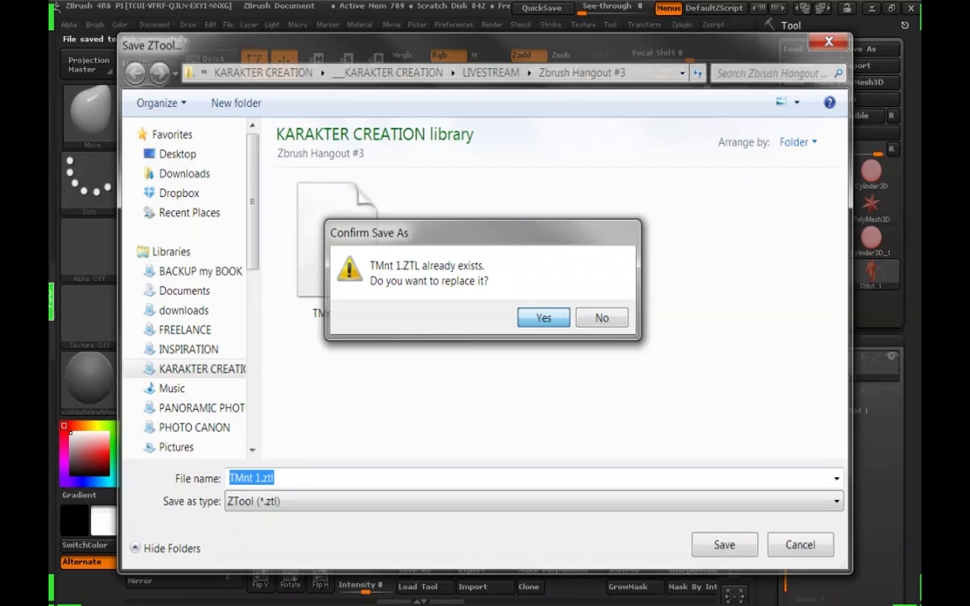
pyautogui.press('Return')
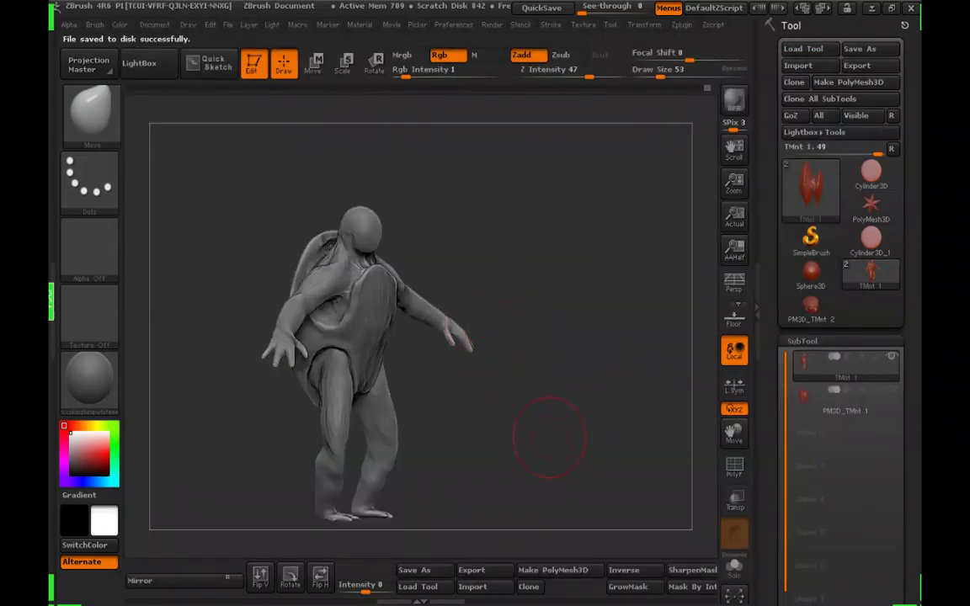
# Check the body from the front and side and show the shell and belly plate subtool PM3D_TMnt 1 again
pyautogui.moveTo(549, 437); pyautogui.dragTo(595, 376)
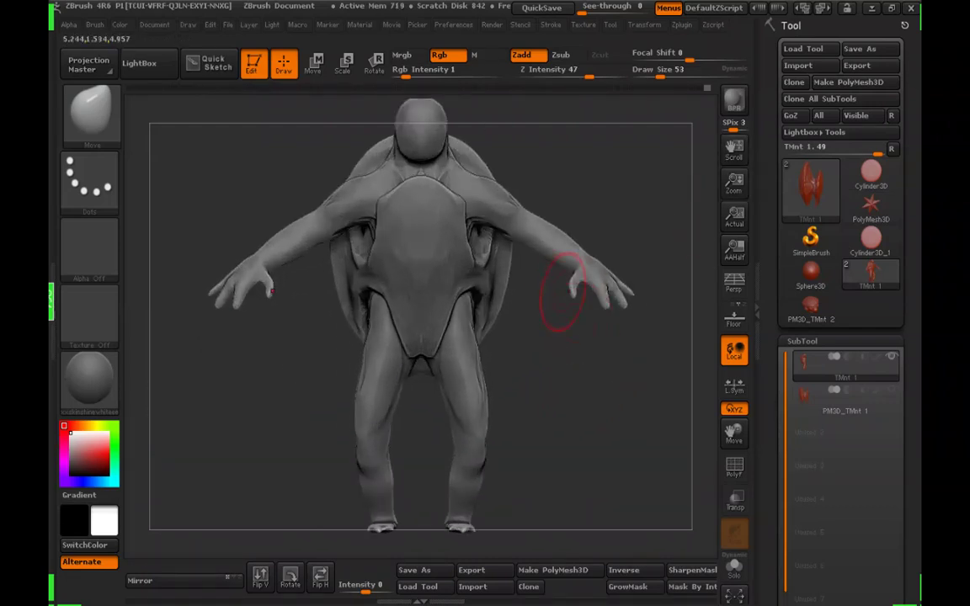
pyautogui.moveTo(562, 292)
pyautogui.mouseDown()
pyautogui.moveTo(539, 329)
pyautogui.moveTo(562, 352)
pyautogui.mouseUp()
pyautogui.moveTo(548, 401)
pyautogui.mouseDown()
pyautogui.moveTo(537, 444)
pyautogui.moveTo(505, 459)
pyautogui.moveTo(539, 421)
pyautogui.mouseUp()
pyautogui.moveTo(384, 301); pyautogui.dragTo(337, 370)
pyautogui.moveTo(539, 387)
pyautogui.mouseDown()
pyautogui.moveTo(577, 386)
pyautogui.moveTo(459, 388)
pyautogui.mouseUp()
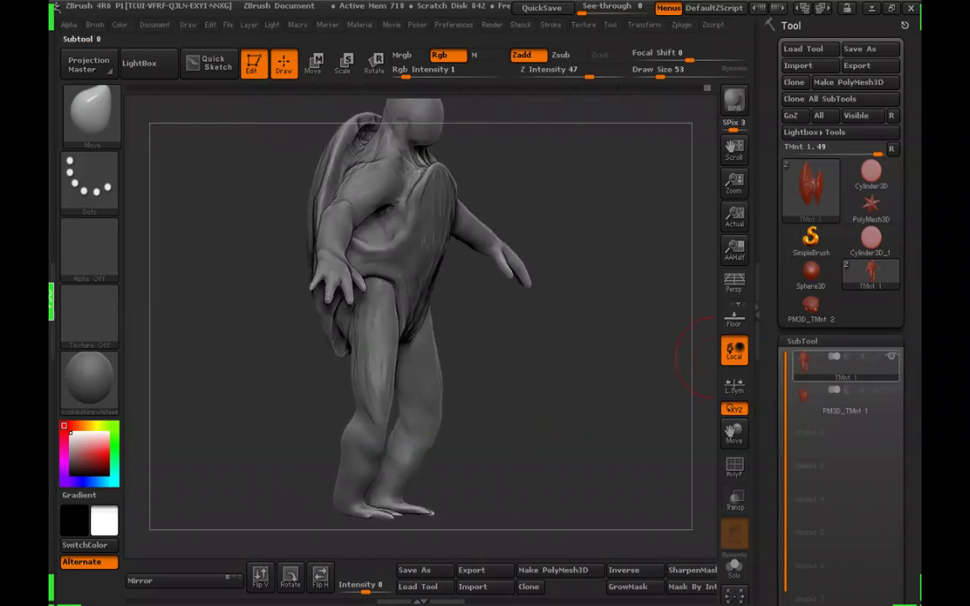
pyautogui.click(891, 390)
pyautogui.moveTo(537, 357); pyautogui.dragTo(586, 386)
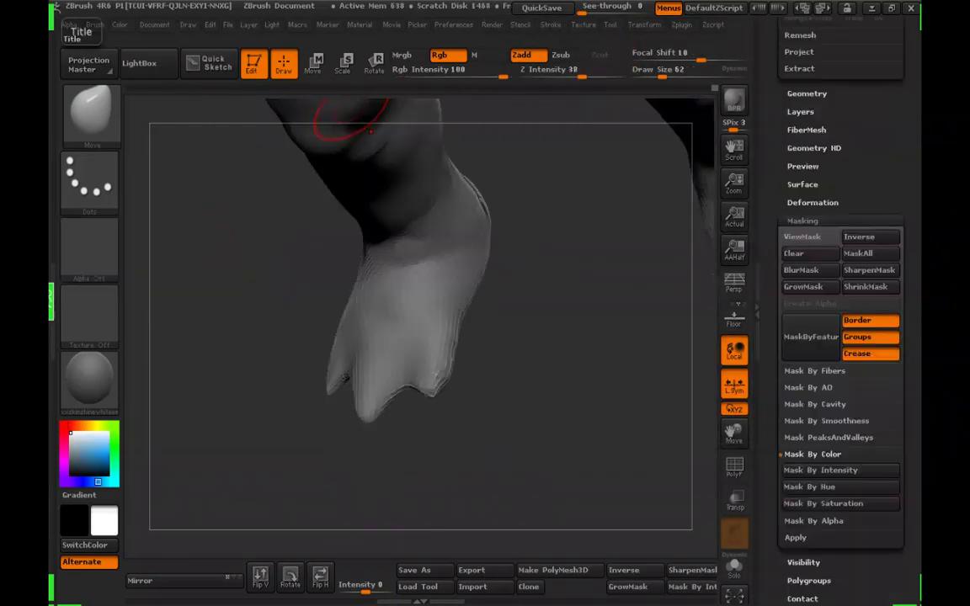
# Save the merged turtle as a new ZTool file named Turtle3.ztl in the Zbrush Hangout #3 folder
pyautogui.moveTo(539, 362)
pyautogui.mouseDown()
pyautogui.moveTo(564, 276)
pyautogui.moveTo(498, 461)
pyautogui.moveTo(587, 383)
pyautogui.moveTo(539, 391)
pyautogui.moveTo(446, 500)
pyautogui.mouseUp()
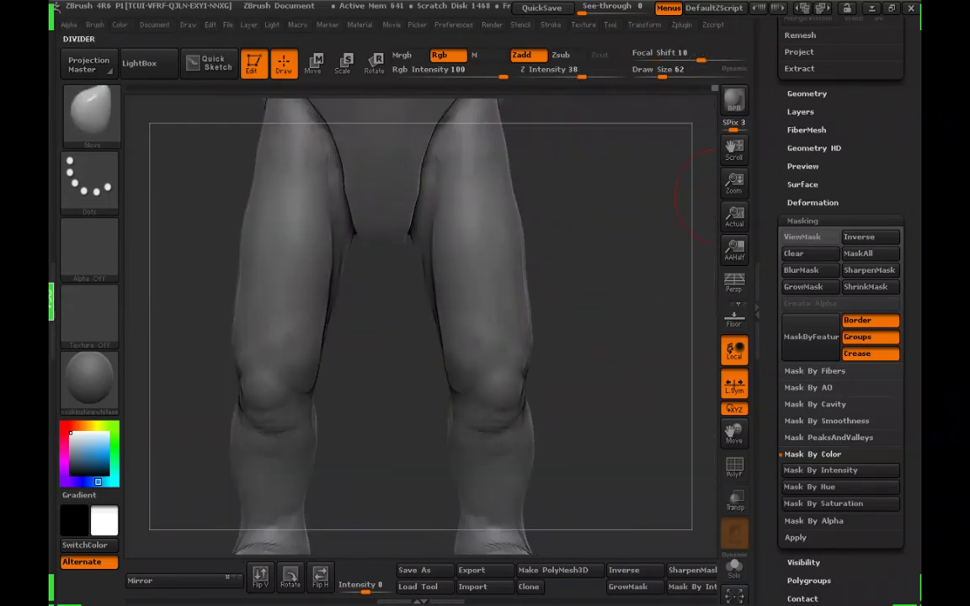
pyautogui.moveTo(909, 152); pyautogui.dragTo(909, 506)
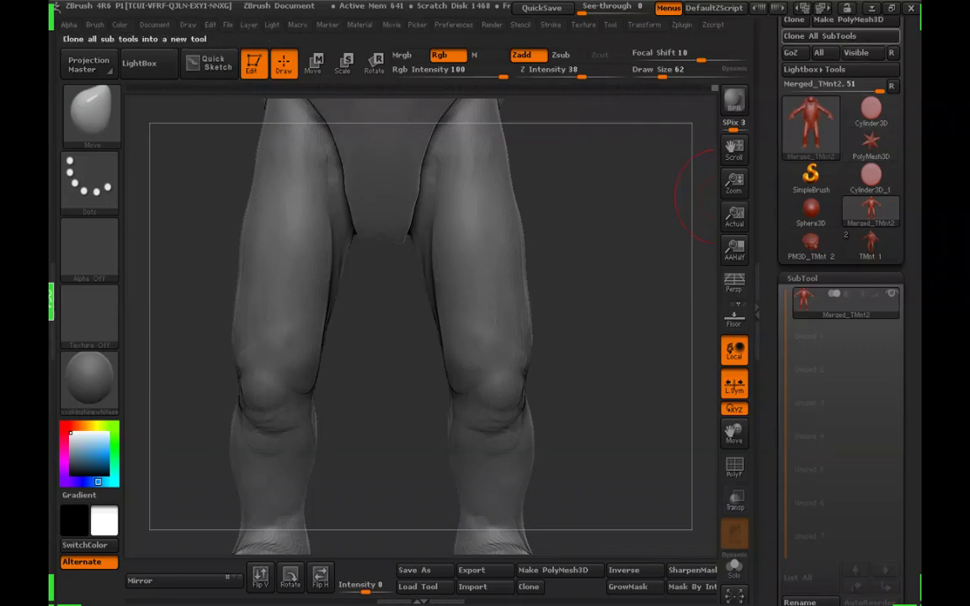
pyautogui.moveTo(910, 38); pyautogui.dragTo(909, 100)
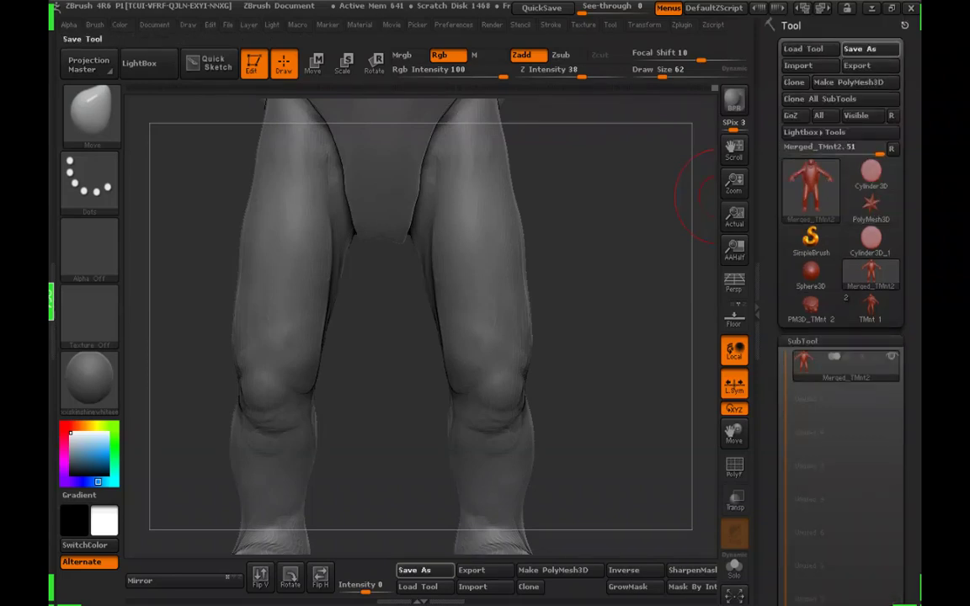
pyautogui.click(860, 48)
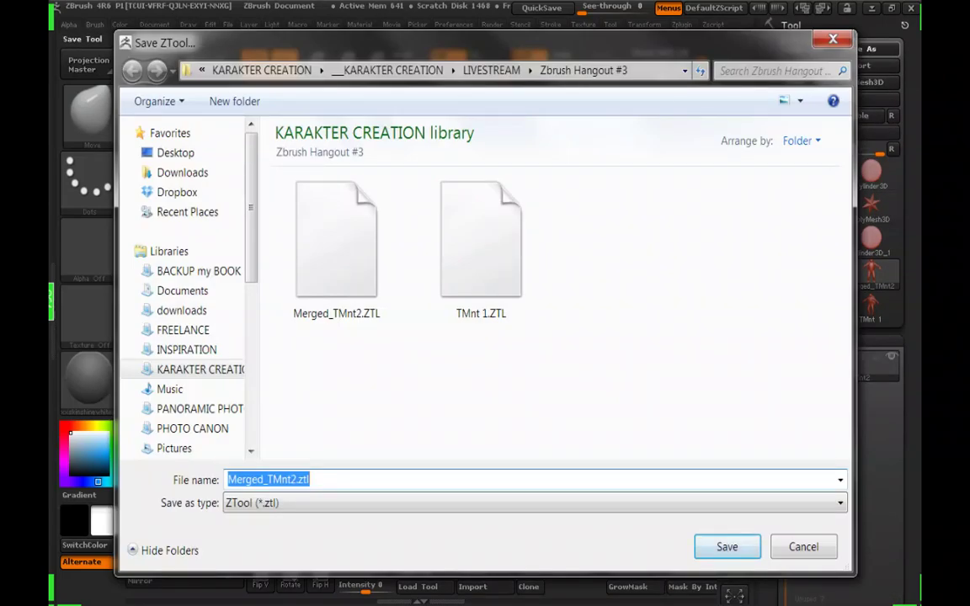
pyautogui.click(298, 479)
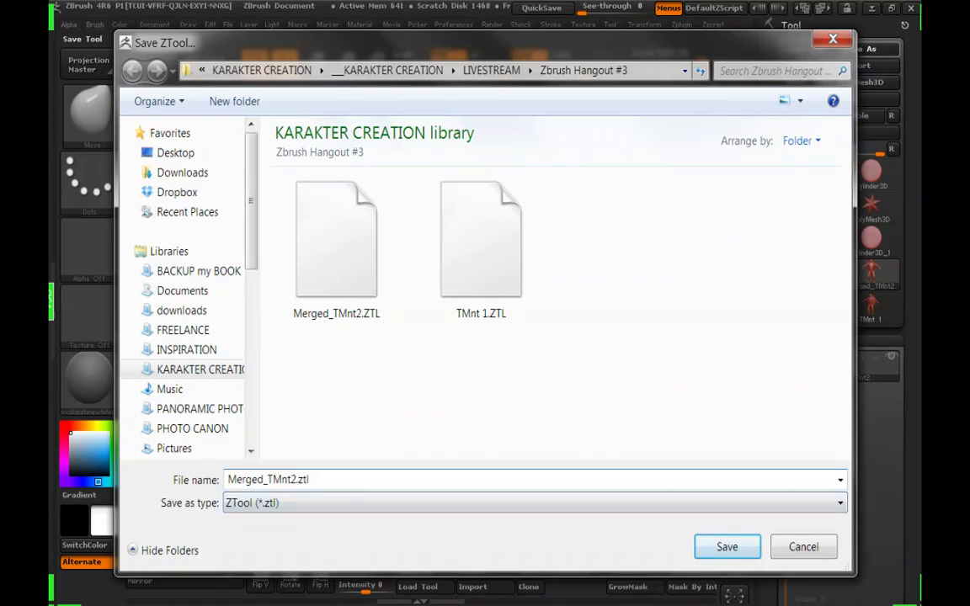
pyautogui.doubleClick(268, 479)
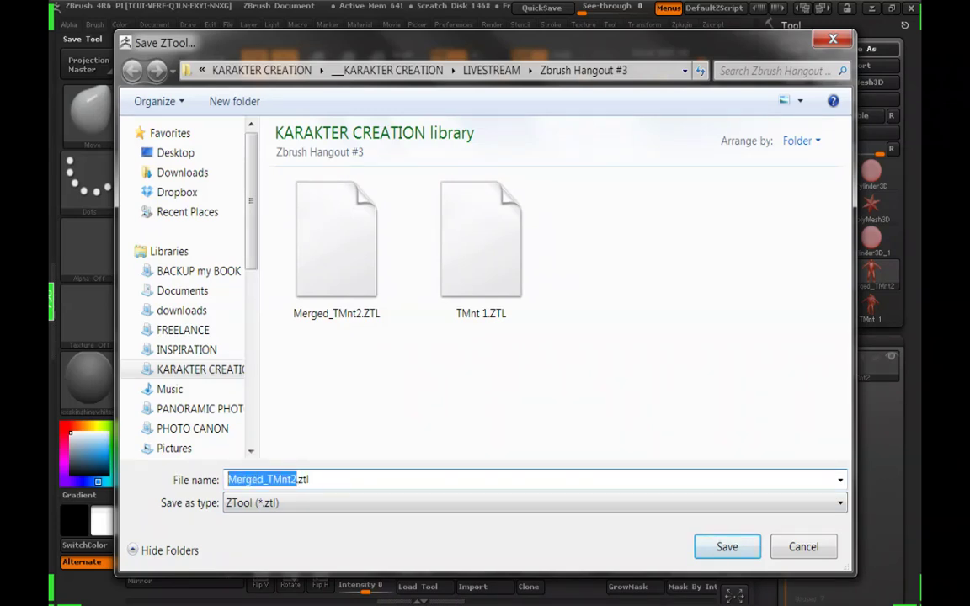
pyautogui.write('Turtle3')
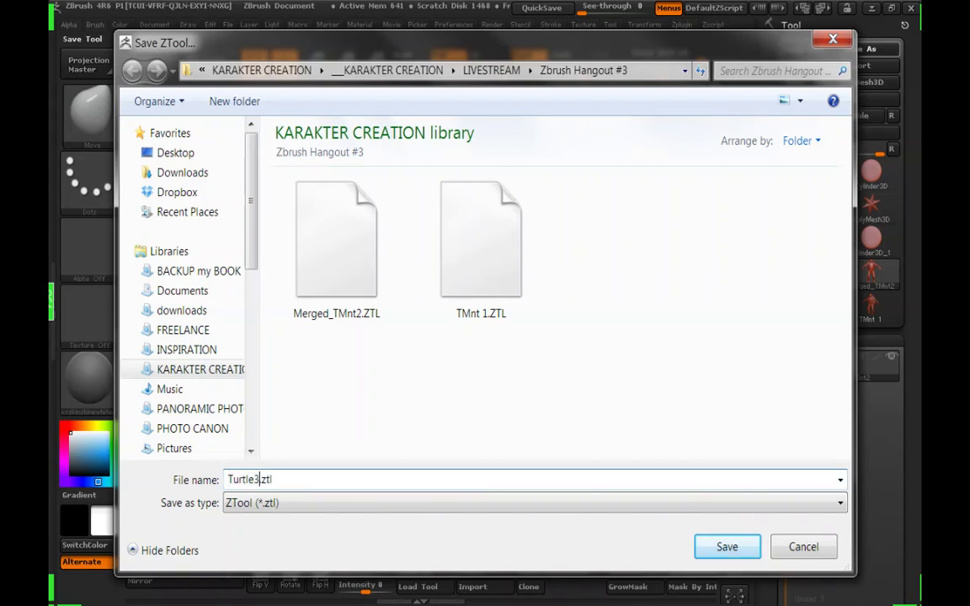
pyautogui.press('Return')
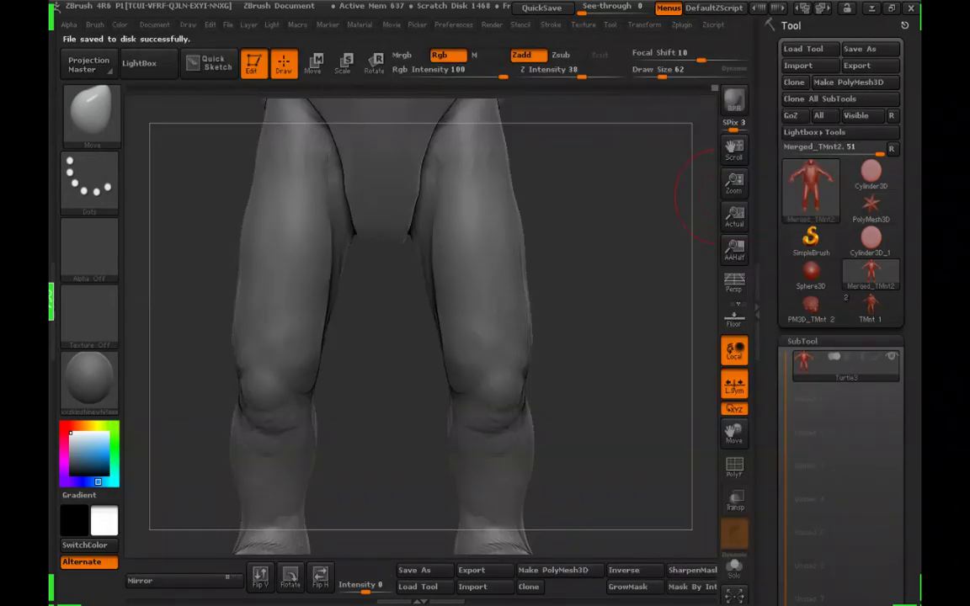
# Reshape the merged turtle's legs and the lower belly flap with the Move brush, using draw sizes 47 and 65
pyautogui.moveTo(583, 314)
pyautogui.mouseDown()
pyautogui.moveTo(569, 314)
pyautogui.moveTo(571, 324)
pyautogui.moveTo(585, 330)
pyautogui.moveTo(581, 259)
pyautogui.mouseUp()
pyautogui.moveTo(661, 77); pyautogui.dragTo(658, 76)
pyautogui.moveTo(505, 278)
pyautogui.mouseDown()
pyautogui.moveTo(547, 292)
pyautogui.moveTo(557, 389)
pyautogui.moveTo(589, 363)
pyautogui.moveTo(623, 357)
pyautogui.moveTo(574, 388)
pyautogui.moveTo(540, 346)
pyautogui.mouseUp()
pyautogui.moveTo(659, 76); pyautogui.dragTo(661, 77)
pyautogui.moveTo(560, 253); pyautogui.dragTo(640, 274)
pyautogui.moveTo(560, 387); pyautogui.dragTo(626, 358)
pyautogui.keyDown('alt'); pyautogui.moveTo(594, 394); pyautogui.dragTo(616, 336); pyautogui.keyUp('alt')
pyautogui.click(658, 75)
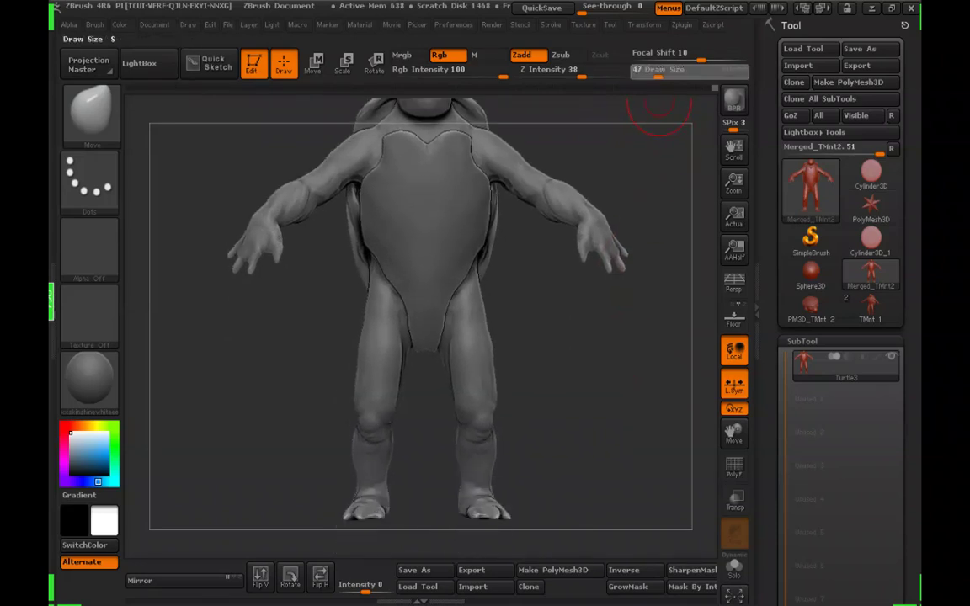
pyautogui.moveTo(582, 420)
pyautogui.mouseDown()
pyautogui.moveTo(627, 416)
pyautogui.moveTo(578, 419)
pyautogui.mouseUp()
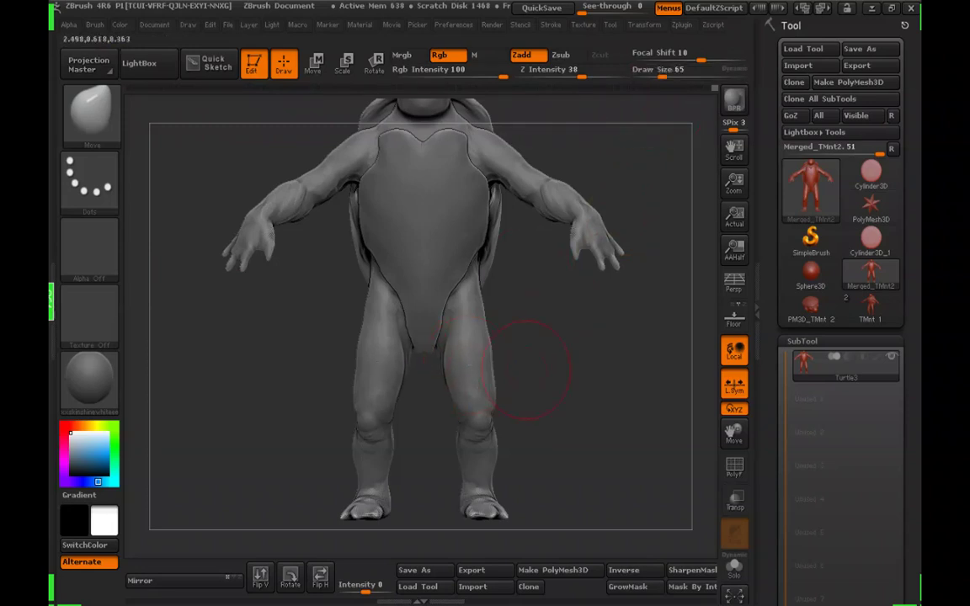
pyautogui.moveTo(528, 370); pyautogui.dragTo(534, 388)
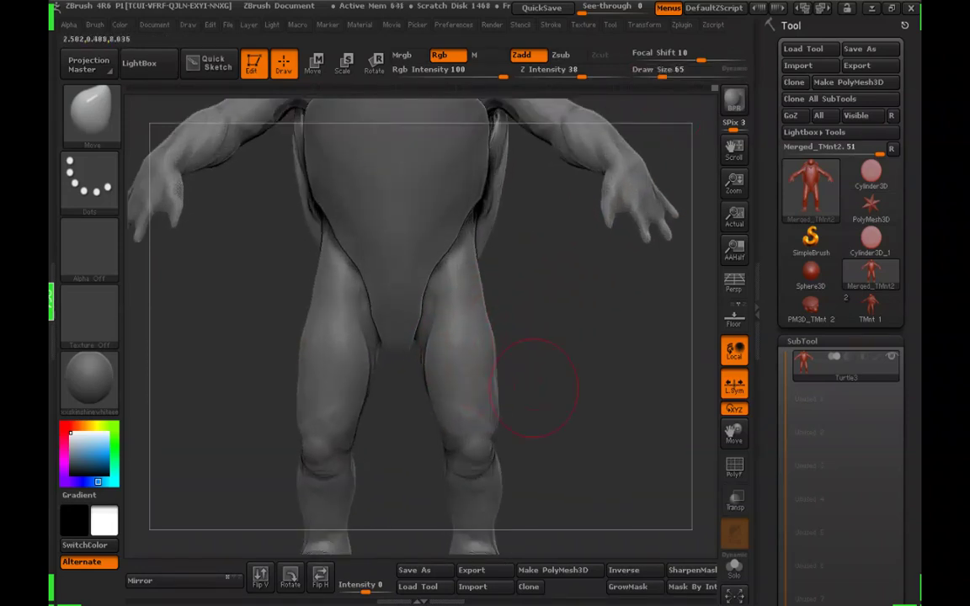
# Set the Move brush's Z intensity to 31, then adjust and smooth the thigh beside the lower belly flap
pyautogui.moveTo(540, 333); pyautogui.dragTo(562, 286)
pyautogui.click(575, 73)
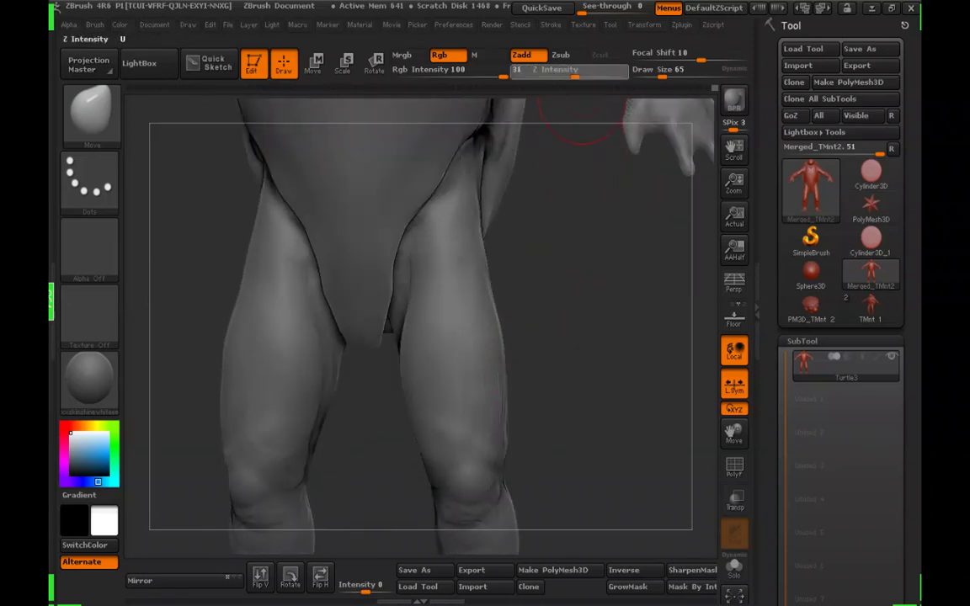
pyautogui.moveTo(537, 351)
pyautogui.mouseDown()
pyautogui.moveTo(531, 330)
pyautogui.moveTo(556, 332)
pyautogui.moveTo(476, 335)
pyautogui.mouseUp()
pyautogui.press('shift')
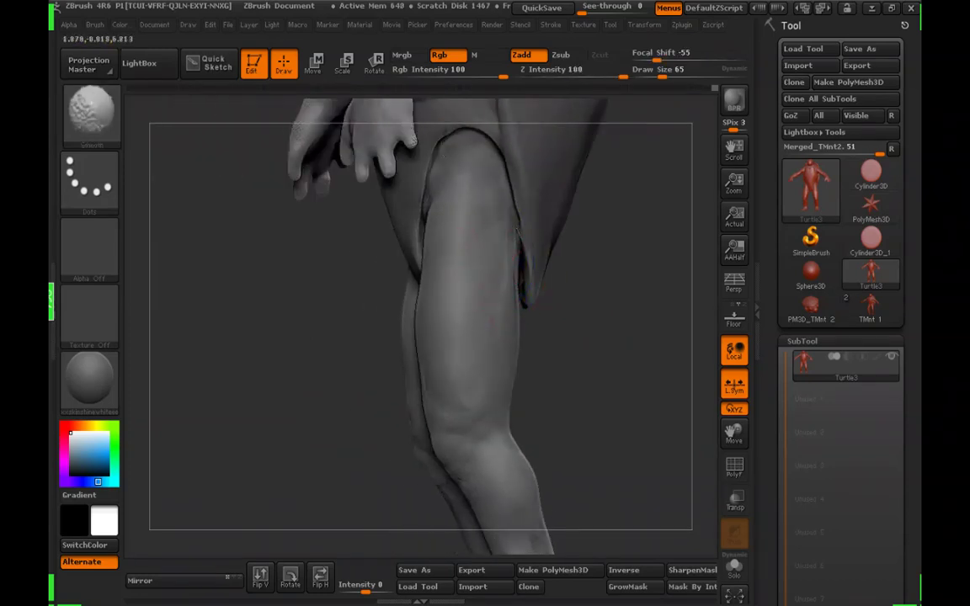
pyautogui.moveTo(572, 339)
pyautogui.mouseDown()
pyautogui.moveTo(608, 342)
pyautogui.moveTo(589, 295)
pyautogui.moveTo(632, 325)
pyautogui.moveTo(628, 291)
pyautogui.mouseUp()
pyautogui.moveTo(606, 320)
pyautogui.mouseDown()
pyautogui.moveTo(664, 309)
pyautogui.moveTo(632, 379)
pyautogui.mouseUp()
pyautogui.moveTo(665, 308)
pyautogui.mouseDown()
pyautogui.moveTo(606, 379)
pyautogui.moveTo(609, 388)
pyautogui.moveTo(695, 387)
pyautogui.mouseUp()
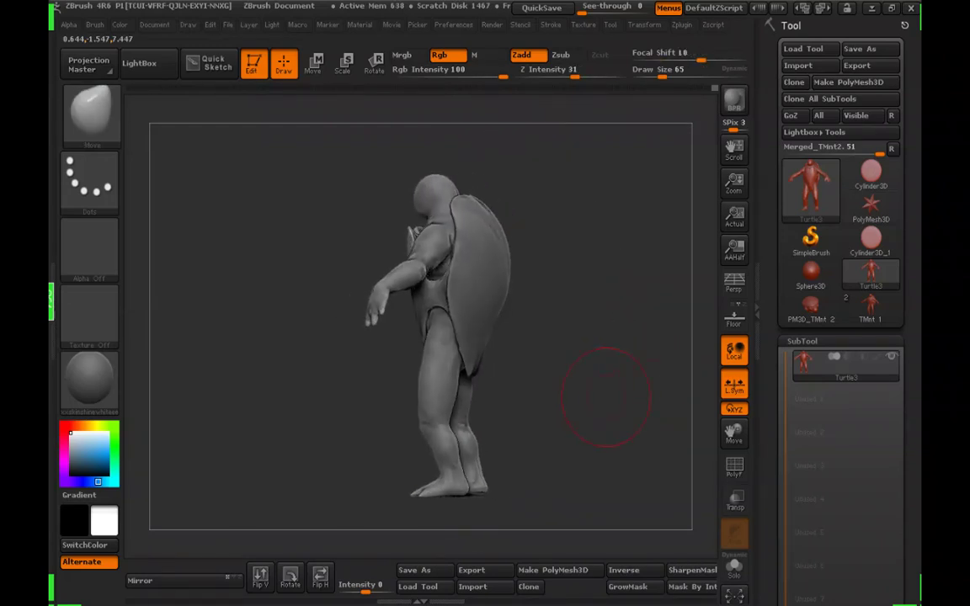
# Reshape the shell's outline and tapered lower end from behind with the Move brush at draw sizes 113 and 101
pyautogui.moveTo(606, 396)
pyautogui.mouseDown()
pyautogui.moveTo(628, 152)
pyautogui.moveTo(665, 117)
pyautogui.moveTo(632, 114)
pyautogui.mouseUp()
pyautogui.moveTo(662, 76); pyautogui.dragTo(671, 77)
pyautogui.keyDown('shift'); pyautogui.moveTo(648, 198); pyautogui.dragTo(628, 199); pyautogui.keyUp('shift')
pyautogui.keyDown('alt'); pyautogui.moveTo(627, 337); pyautogui.dragTo(597, 337); pyautogui.keyUp('alt')
pyautogui.keyDown('alt'); pyautogui.moveTo(572, 386); pyautogui.dragTo(572, 421); pyautogui.keyUp('alt')
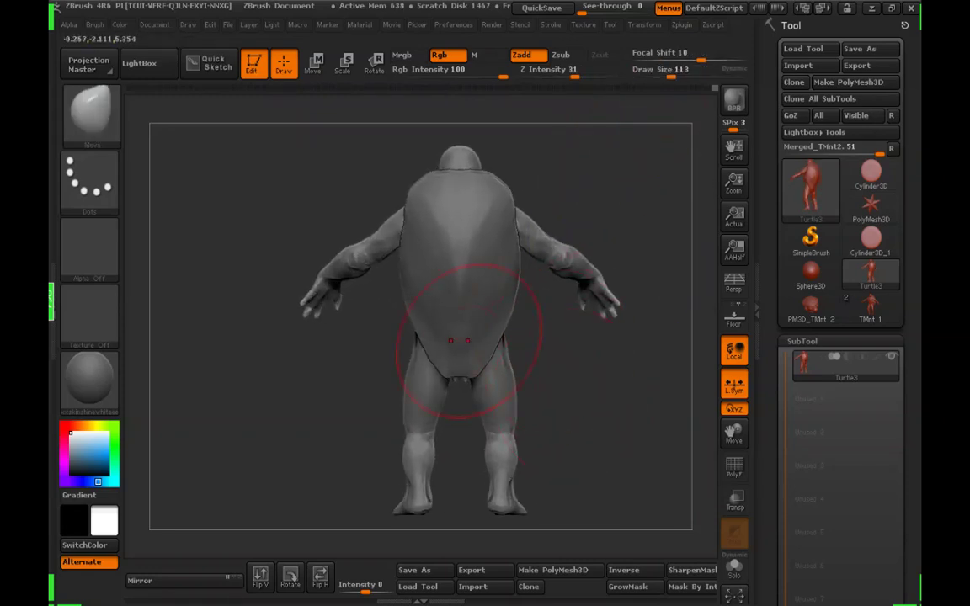
pyautogui.click(669, 74)
pyautogui.moveTo(600, 202); pyautogui.dragTo(589, 173)
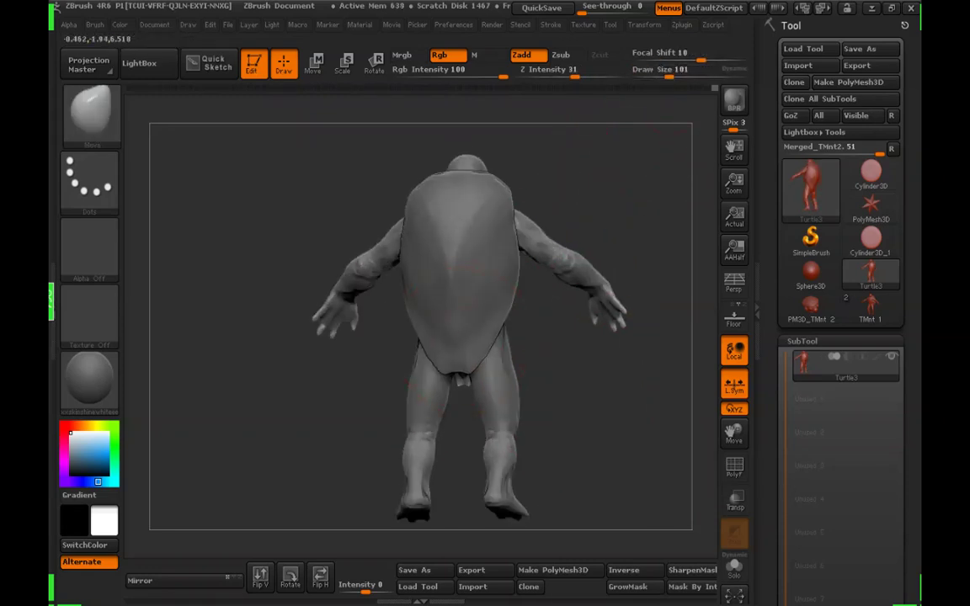
# Mask the model by color intensity, invert the mask so the shell is left unmasked, and hide the mask display
pyautogui.moveTo(772, 471); pyautogui.dragTo(771, 76)
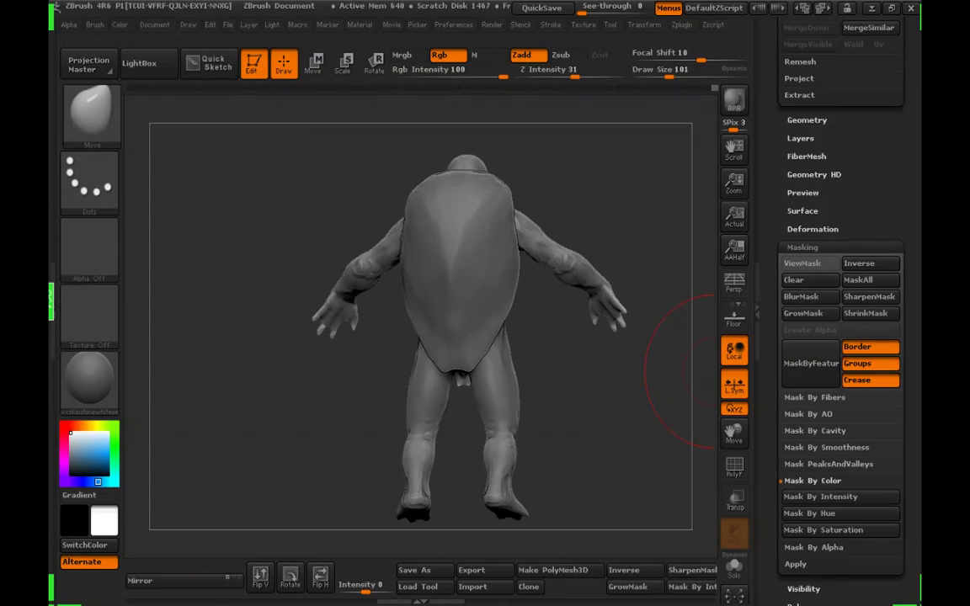
pyautogui.click(821, 497)
pyautogui.click(802, 264)
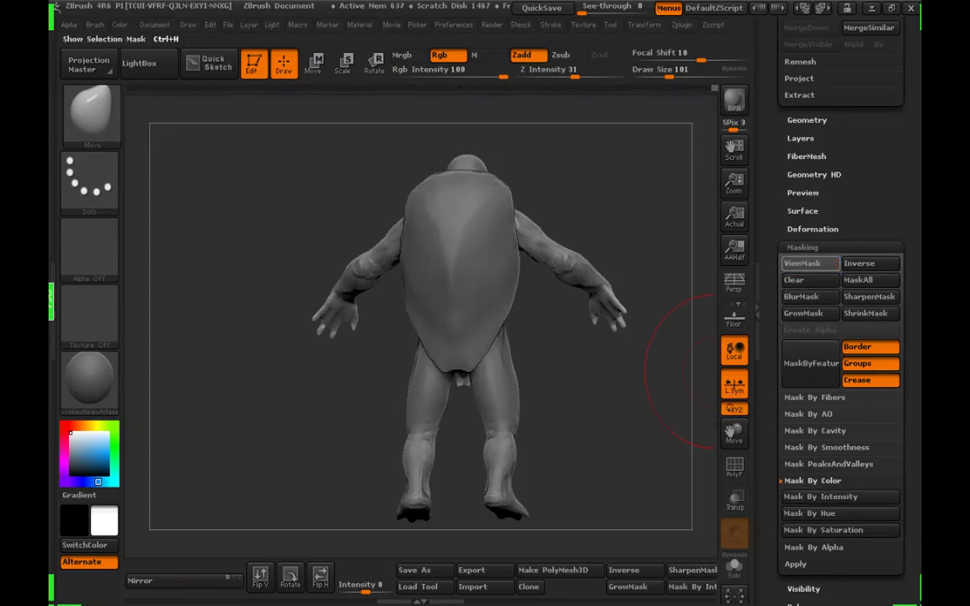
pyautogui.moveTo(588, 320); pyautogui.dragTo(598, 425)
pyautogui.click(859, 263)
pyautogui.click(805, 264)
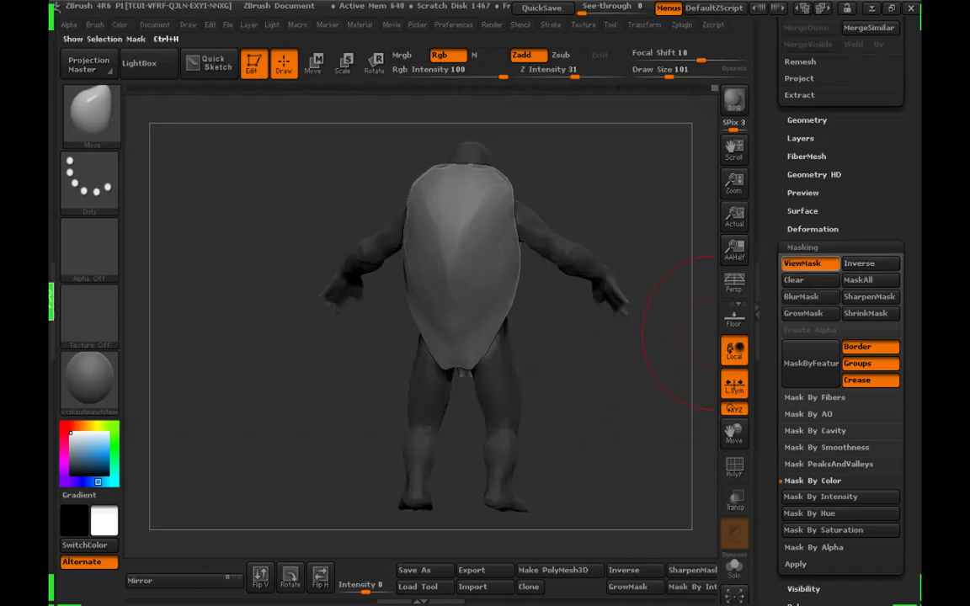
pyautogui.hotkey('ctrl', 'h')
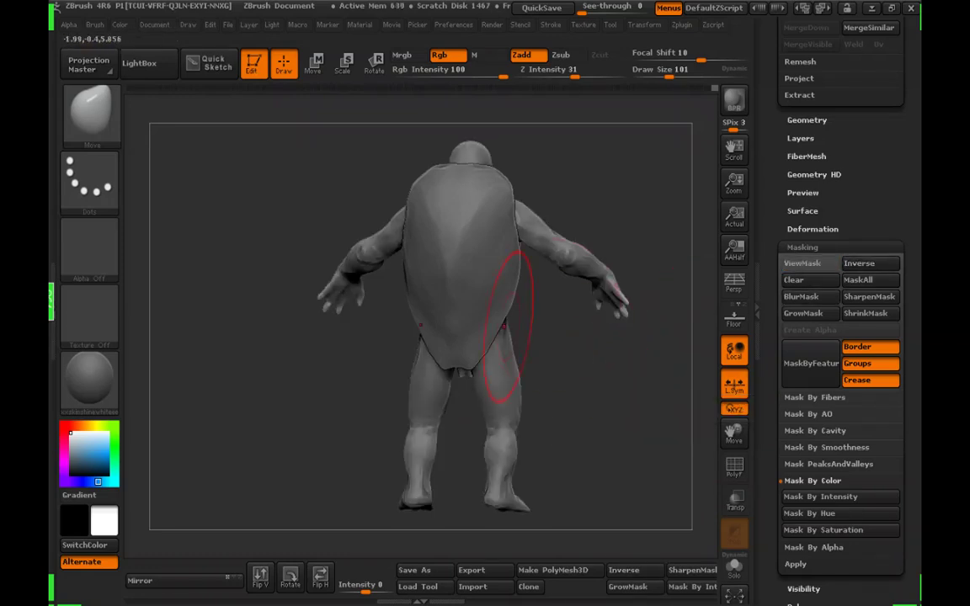
# Reshape the shell's tapered lower end from behind with the Move brush at draw size 181
pyautogui.moveTo(581, 337); pyautogui.dragTo(599, 278)
pyautogui.moveTo(669, 74); pyautogui.dragTo(682, 74)
pyautogui.moveTo(459, 363); pyautogui.dragTo(460, 356)
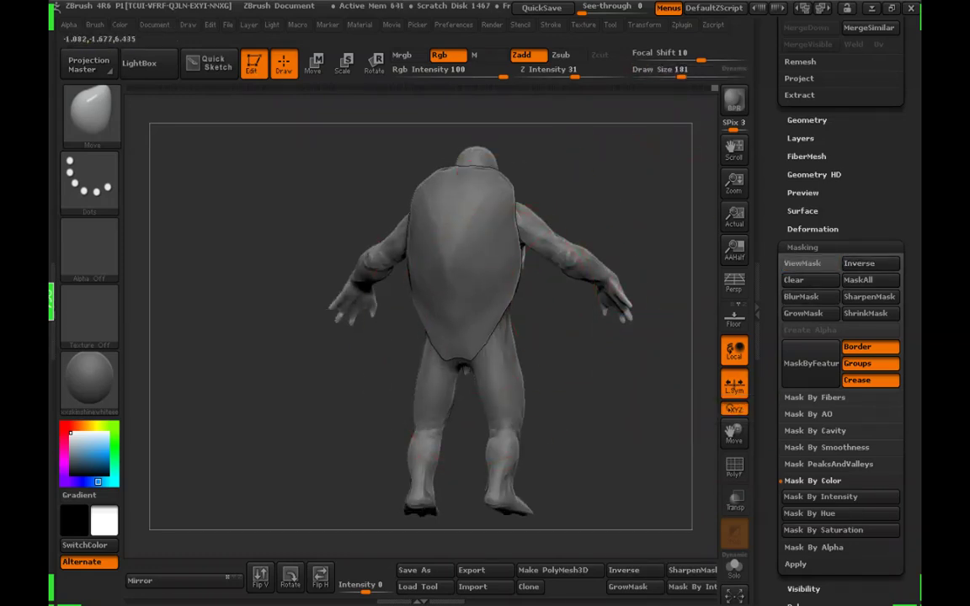
pyautogui.moveTo(478, 321); pyautogui.dragTo(522, 341)
pyautogui.moveTo(483, 310); pyautogui.dragTo(478, 309)
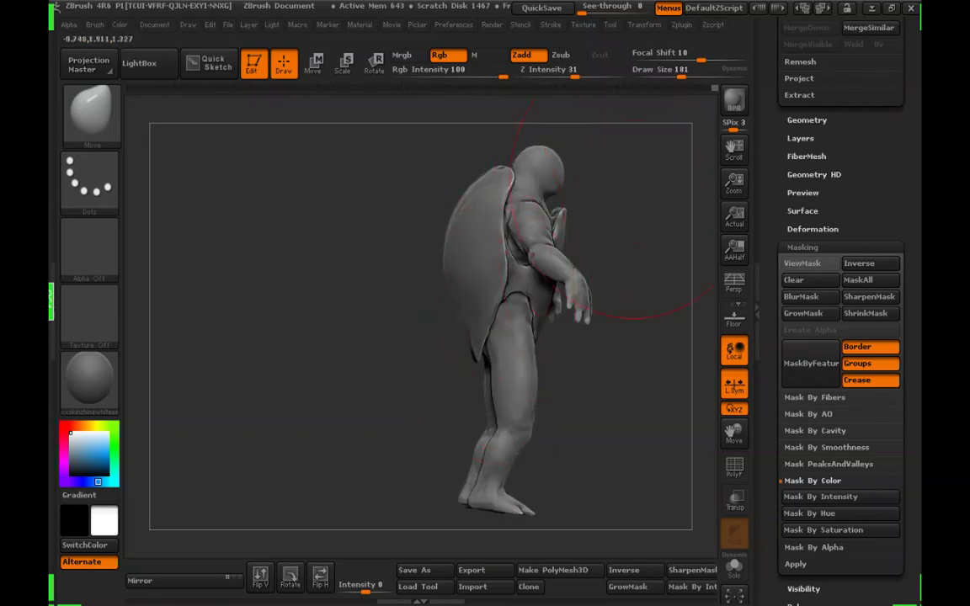
# Set the Move brush's Z intensity to 24 and refine the shell's lower side profile using draw sizes 93 and 113
pyautogui.click(667, 74)
pyautogui.keyDown('alt'); pyautogui.moveTo(654, 195); pyautogui.dragTo(589, 246); pyautogui.keyUp('alt')
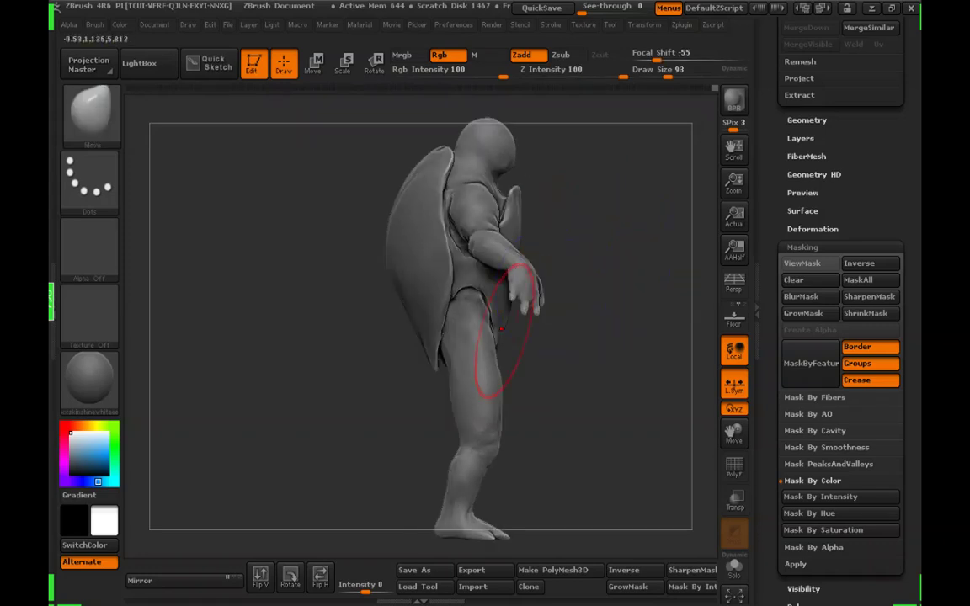
pyautogui.click(568, 74)
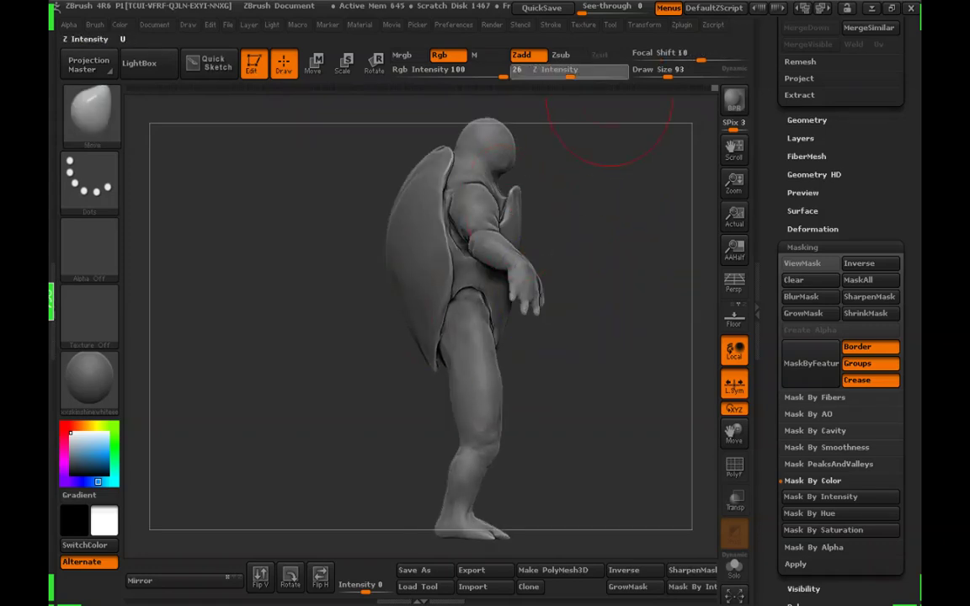
pyautogui.moveTo(585, 175); pyautogui.dragTo(585, 221)
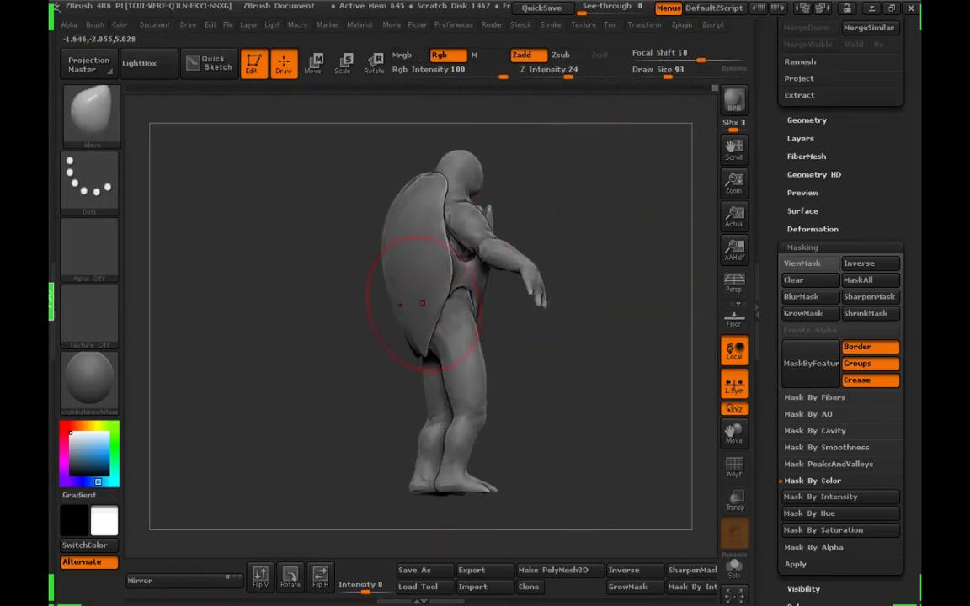
pyautogui.click(671, 74)
pyautogui.moveTo(623, 181); pyautogui.dragTo(581, 193)
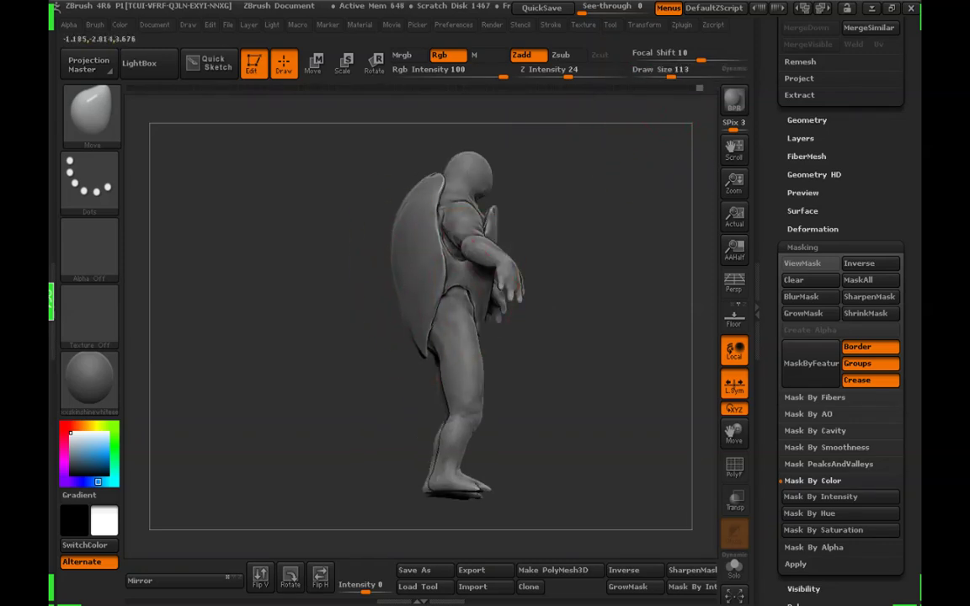
pyautogui.moveTo(486, 320)
pyautogui.mouseDown()
pyautogui.moveTo(539, 261)
pyautogui.moveTo(638, 184)
pyautogui.mouseUp()
pyautogui.moveTo(455, 330); pyautogui.dragTo(503, 349)
# Adjust the shell's lower edge and tip around the thighs with the Move brush at draw size 65
pyautogui.moveTo(667, 69); pyautogui.dragTo(662, 69)
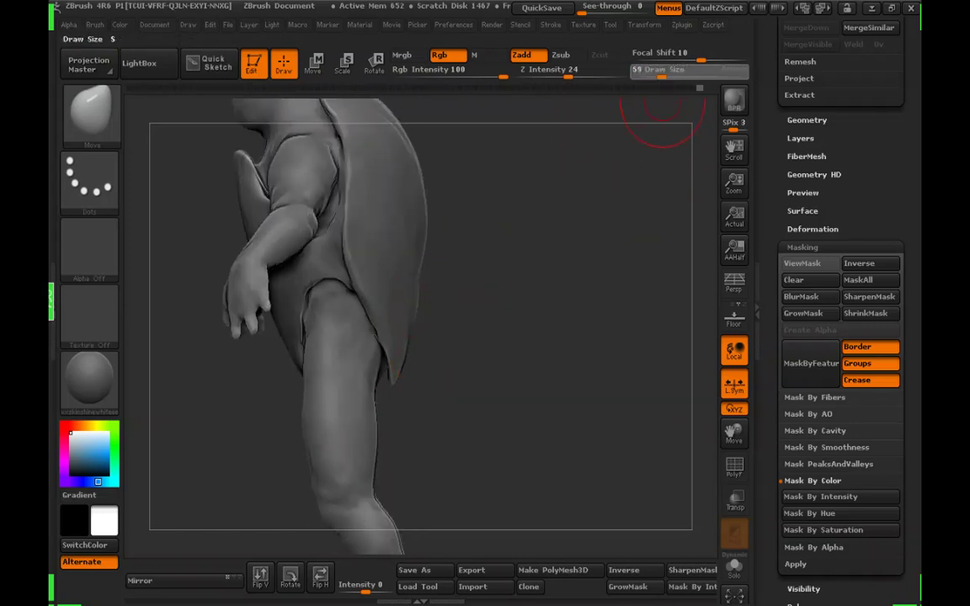
pyautogui.moveTo(430, 312)
pyautogui.mouseDown()
pyautogui.moveTo(464, 305)
pyautogui.moveTo(526, 372)
pyautogui.moveTo(509, 365)
pyautogui.mouseUp()
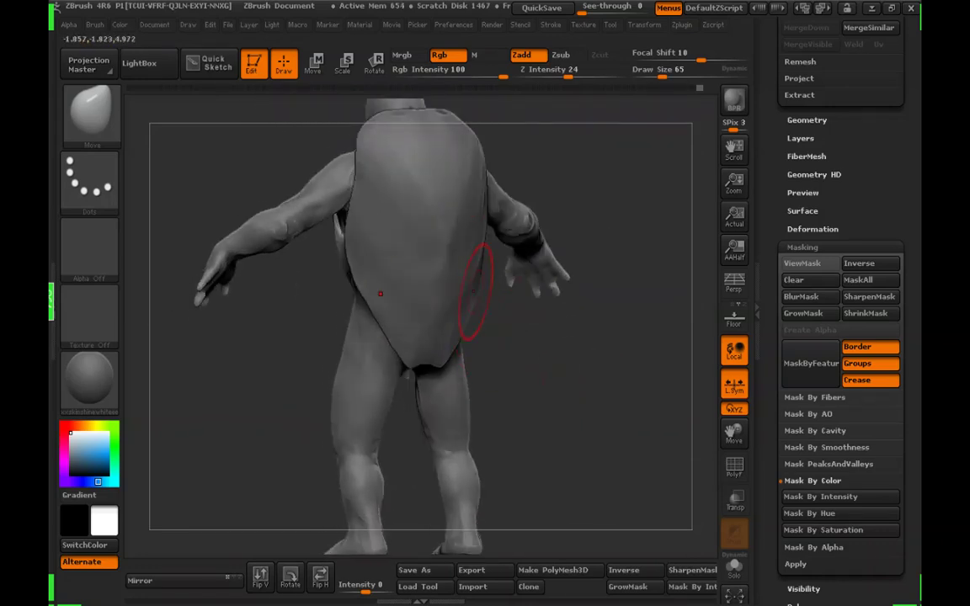
pyautogui.moveTo(253, 273); pyautogui.dragTo(418, 308)
pyautogui.moveTo(355, 468)
pyautogui.mouseDown()
pyautogui.moveTo(350, 421)
pyautogui.moveTo(367, 395)
pyautogui.mouseUp()
# Adjust the shell's overall side curve and its rim beside the torso with the Move brush at draw sizes 170 and 109
pyautogui.click(680, 74)
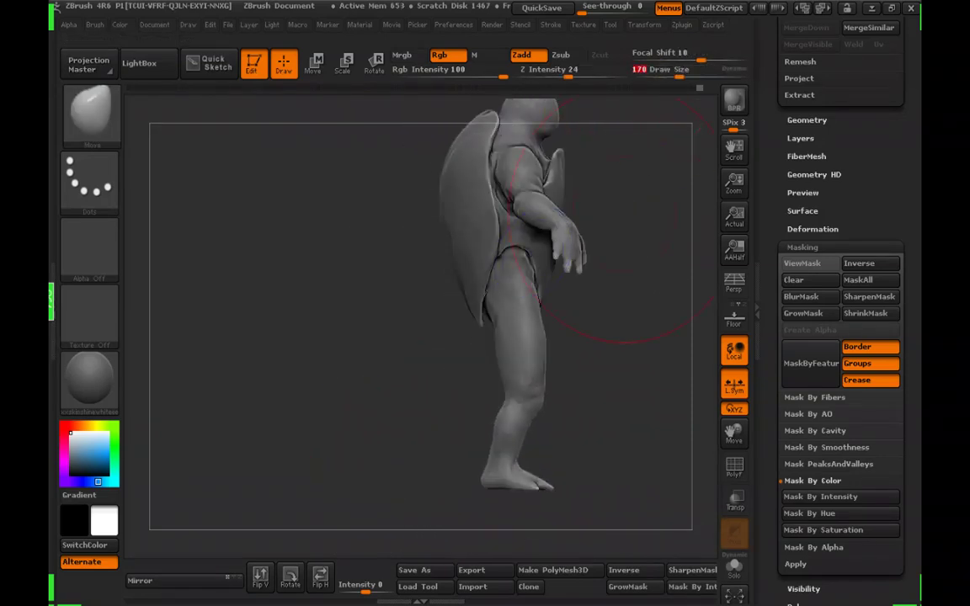
pyautogui.moveTo(619, 278); pyautogui.dragTo(583, 309)
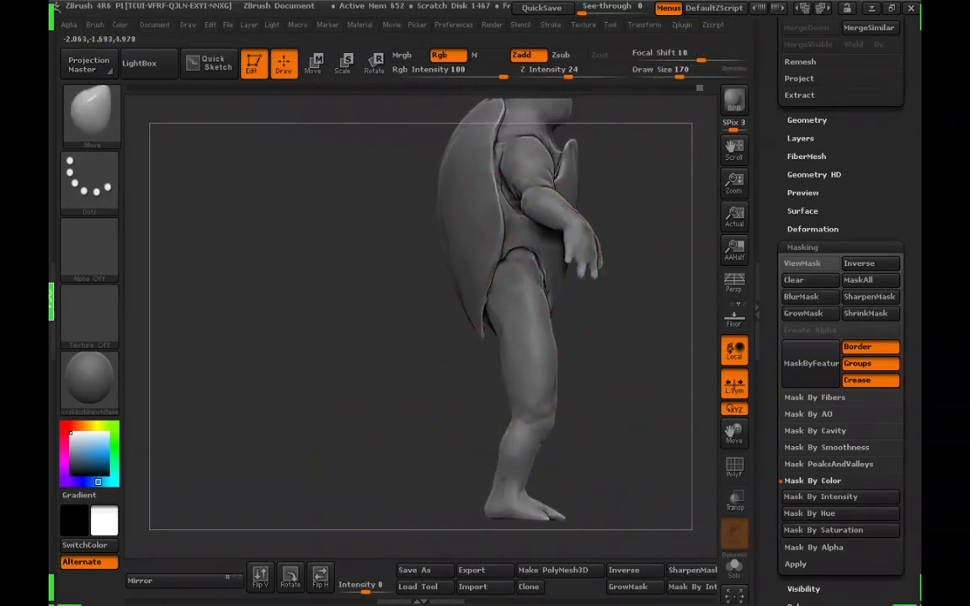
pyautogui.moveTo(503, 245); pyautogui.dragTo(593, 310)
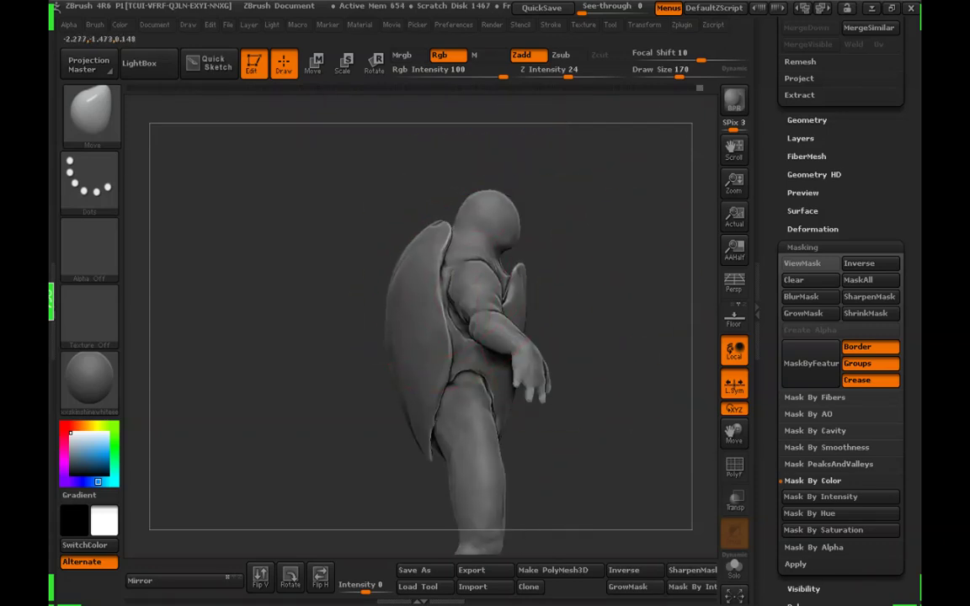
pyautogui.click(670, 74)
pyautogui.moveTo(619, 253); pyautogui.dragTo(552, 267)
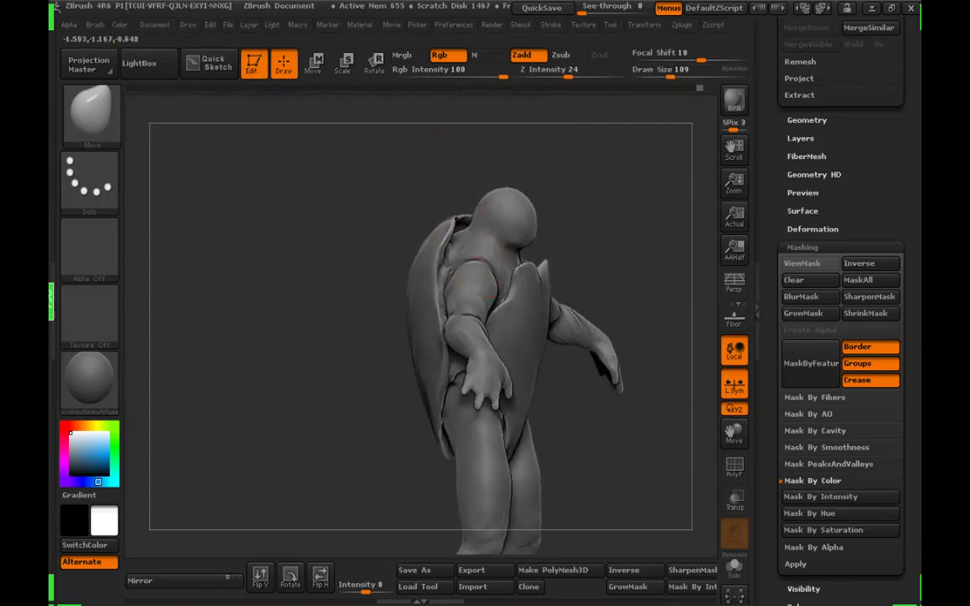
pyautogui.moveTo(619, 282); pyautogui.dragTo(400, 286)
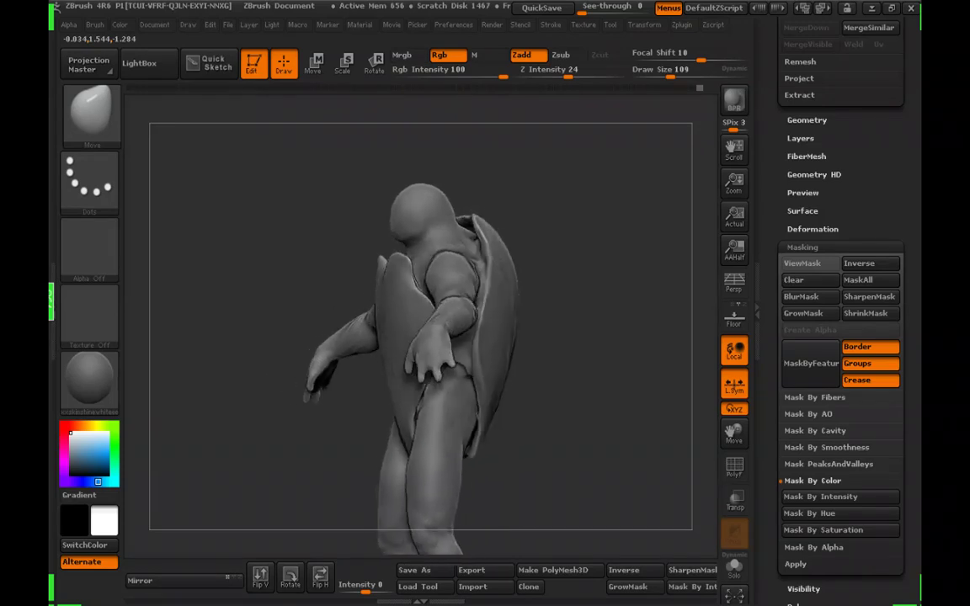
# Refine the upper shell's edge and back curvature from above and from the sides, using Move brush draw sizes 72 and 140
pyautogui.moveTo(600, 179)
pyautogui.keyDown('alt'); pyautogui.mouseDown()
pyautogui.moveTo(634, 186)
pyautogui.moveTo(621, 191)
pyautogui.moveTo(539, 362)
pyautogui.moveTo(534, 434)
pyautogui.mouseUp(); pyautogui.keyUp('alt')
pyautogui.click(664, 74)
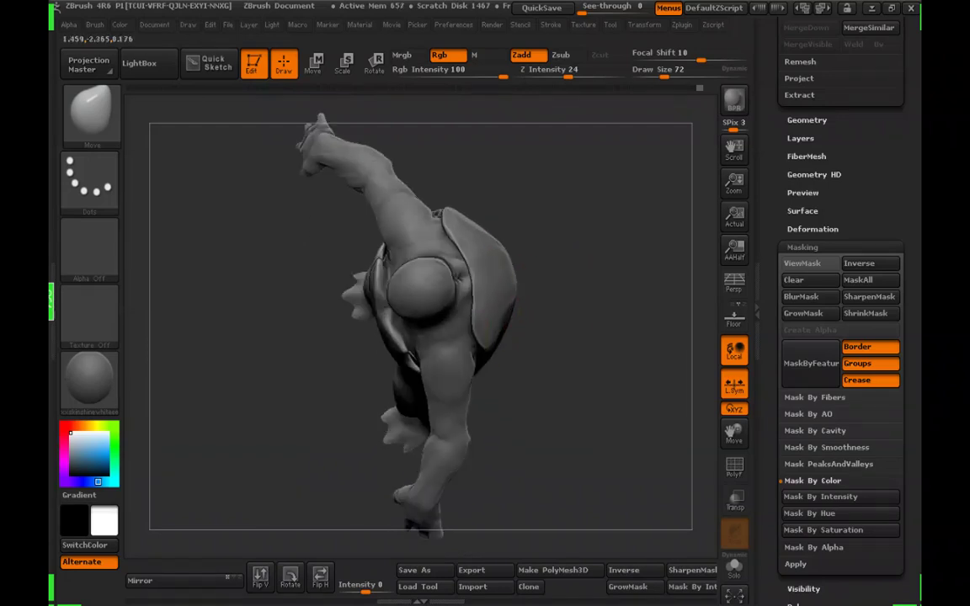
pyautogui.moveTo(503, 310)
pyautogui.mouseDown()
pyautogui.moveTo(530, 310)
pyautogui.moveTo(537, 273)
pyautogui.moveTo(560, 248)
pyautogui.moveTo(669, 253)
pyautogui.moveTo(438, 251)
pyautogui.mouseUp()
pyautogui.click(676, 74)
pyautogui.moveTo(619, 168); pyautogui.dragTo(636, 170)
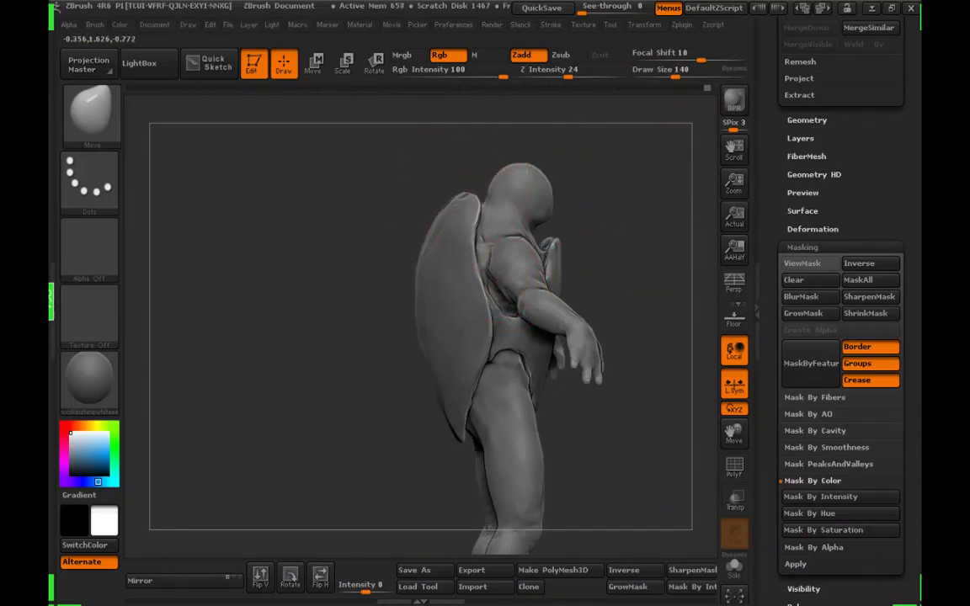
pyautogui.moveTo(379, 249); pyautogui.dragTo(576, 234)
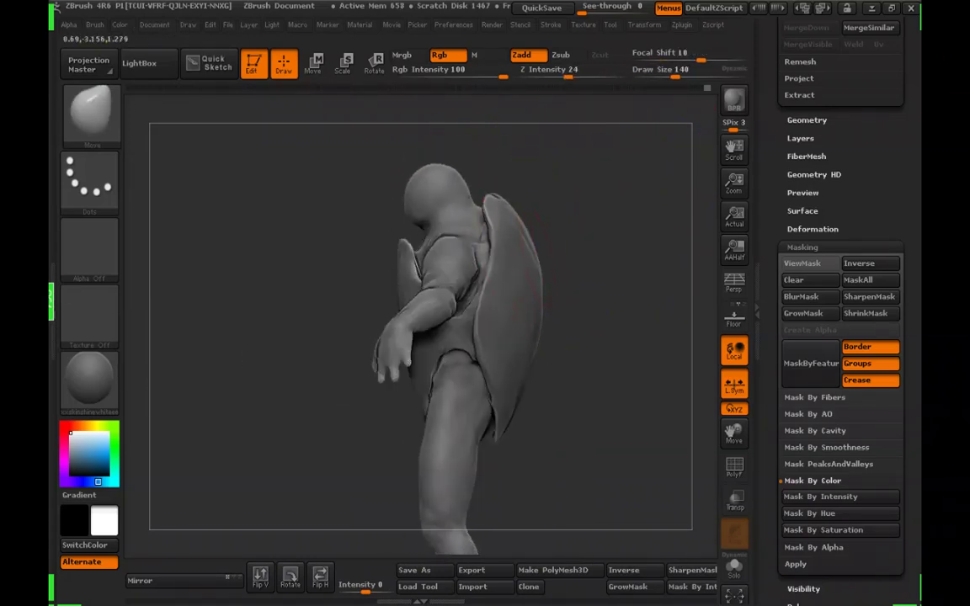
pyautogui.moveTo(504, 325)
pyautogui.mouseDown()
pyautogui.moveTo(573, 252)
pyautogui.moveTo(628, 216)
pyautogui.moveTo(612, 197)
pyautogui.mouseUp()
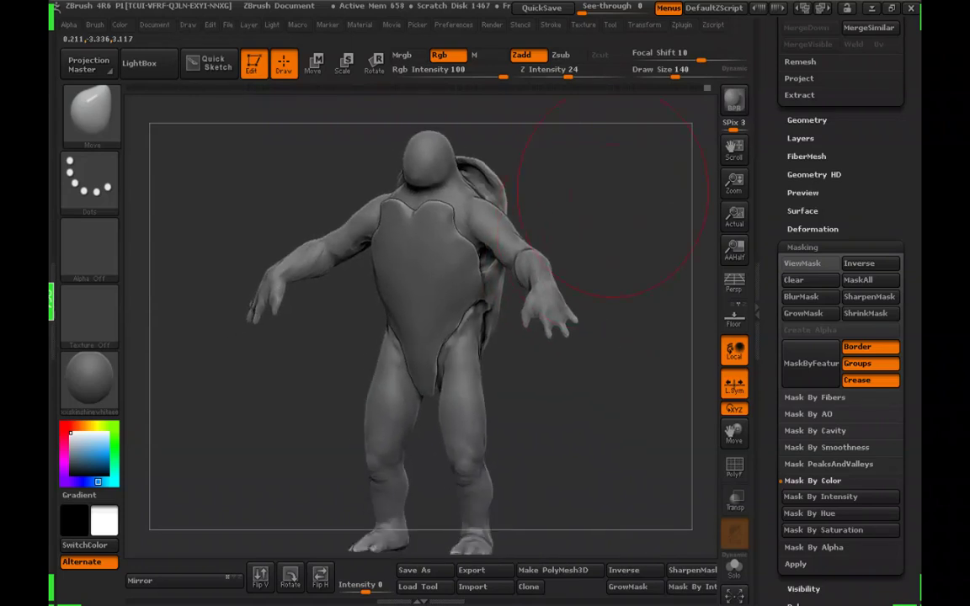
# Shape the shell's upper rim behind the neck and shoulders with the Move brush at draw size 53
pyautogui.moveTo(661, 103)
pyautogui.keyDown('alt'); pyautogui.mouseDown()
pyautogui.moveTo(603, 207)
pyautogui.moveTo(599, 284)
pyautogui.moveTo(617, 272)
pyautogui.mouseUp(); pyautogui.keyUp('alt')
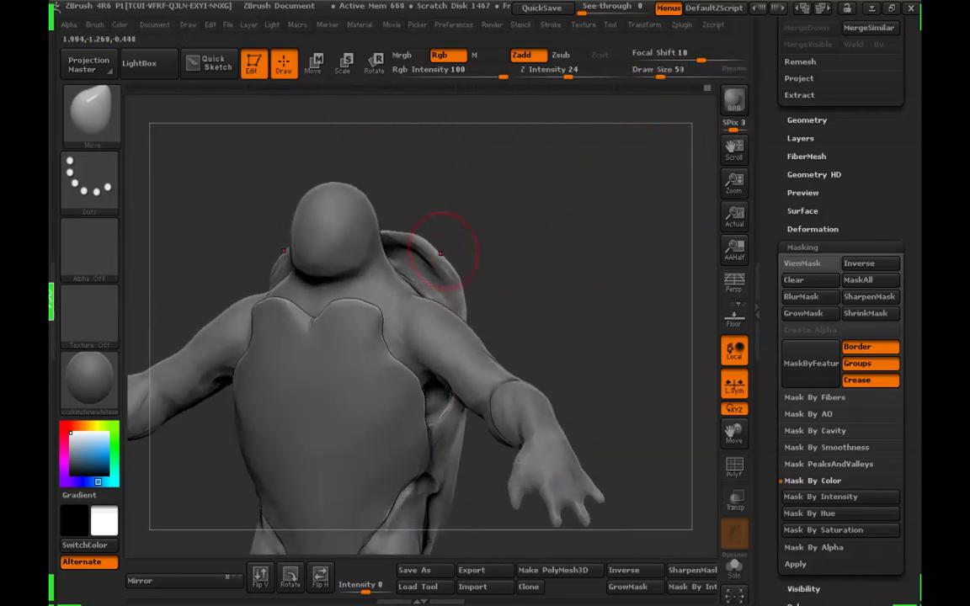
pyautogui.moveTo(475, 241)
pyautogui.mouseDown()
pyautogui.moveTo(410, 228)
pyautogui.moveTo(426, 233)
pyautogui.moveTo(430, 215)
pyautogui.mouseUp()
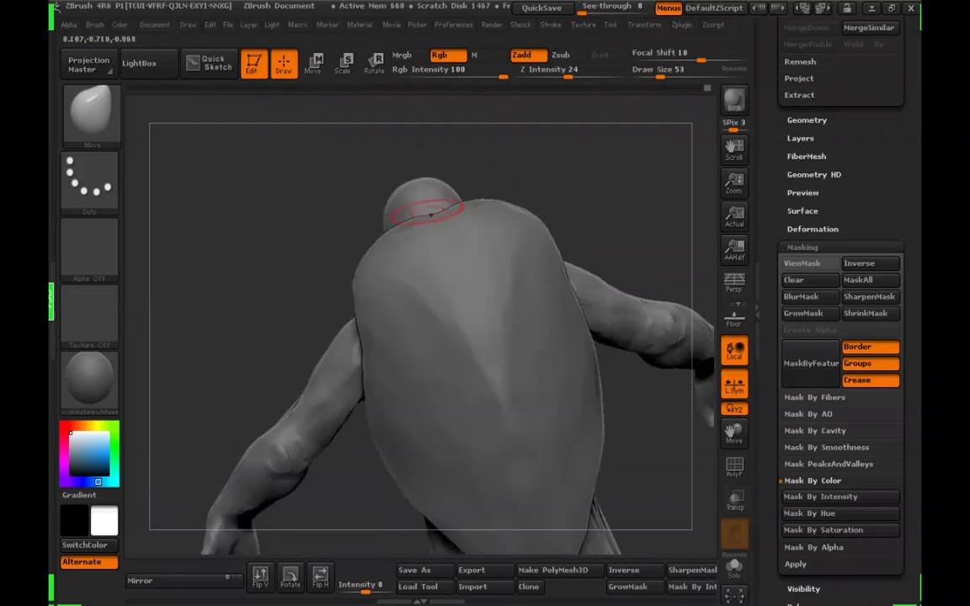
pyautogui.moveTo(503, 158); pyautogui.dragTo(563, 194)
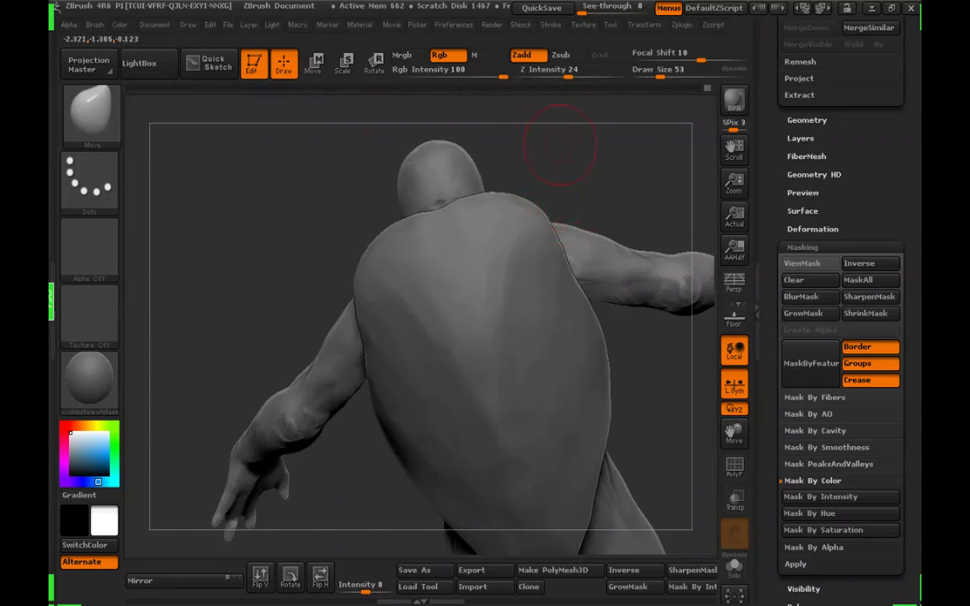
pyautogui.moveTo(594, 201); pyautogui.dragTo(463, 209)
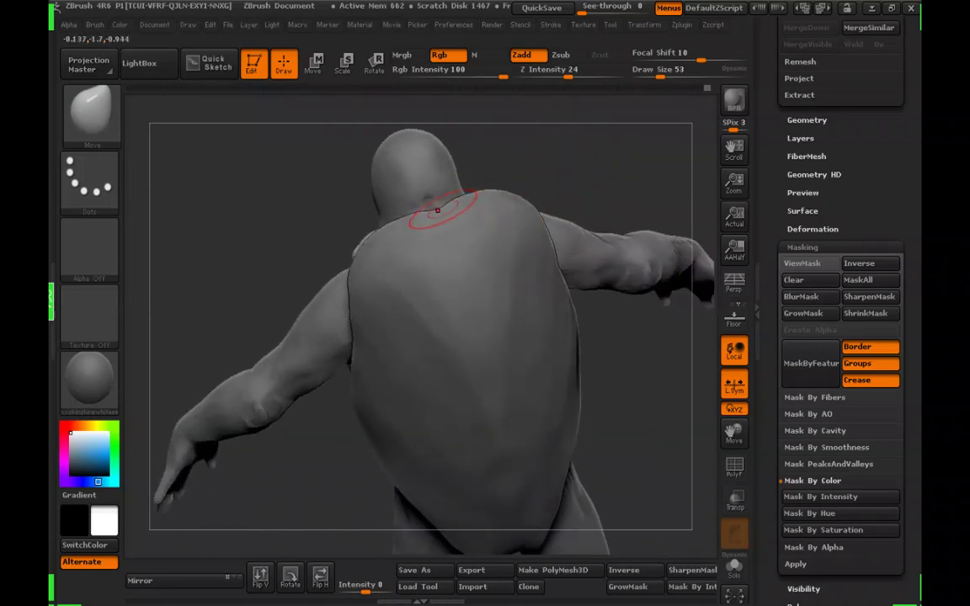
pyautogui.moveTo(602, 192); pyautogui.dragTo(529, 246)
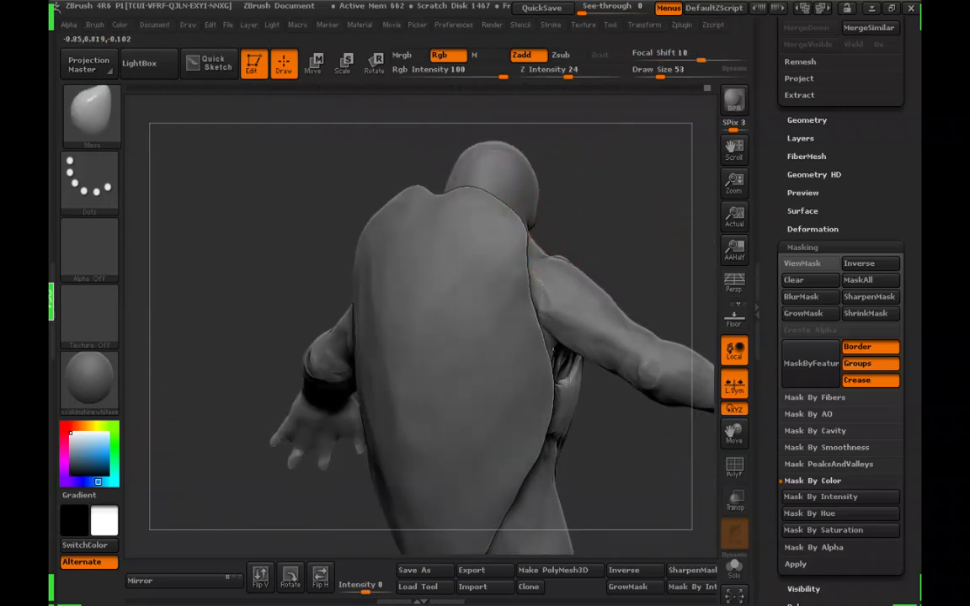
# Set the Move brush's draw size to 78 and reshape the turtle figure's forearms symmetrically
pyautogui.keyDown('alt'); pyautogui.moveTo(614, 240); pyautogui.dragTo(501, 231); pyautogui.keyUp('alt')
pyautogui.keyDown('alt'); pyautogui.moveTo(477, 394); pyautogui.dragTo(379, 352); pyautogui.keyUp('alt')
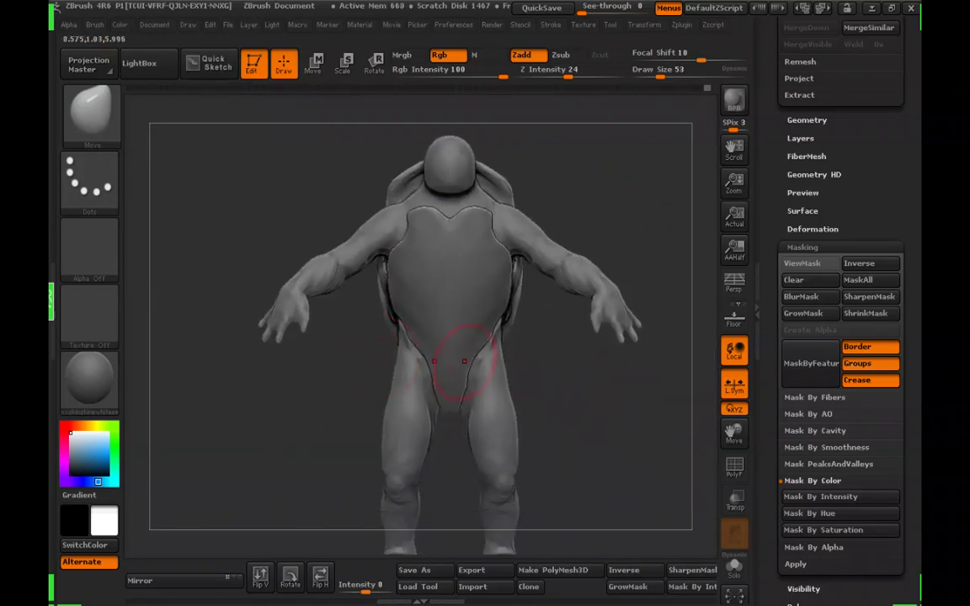
pyautogui.keyDown('alt'); pyautogui.moveTo(563, 433); pyautogui.dragTo(653, 411); pyautogui.keyUp('alt')
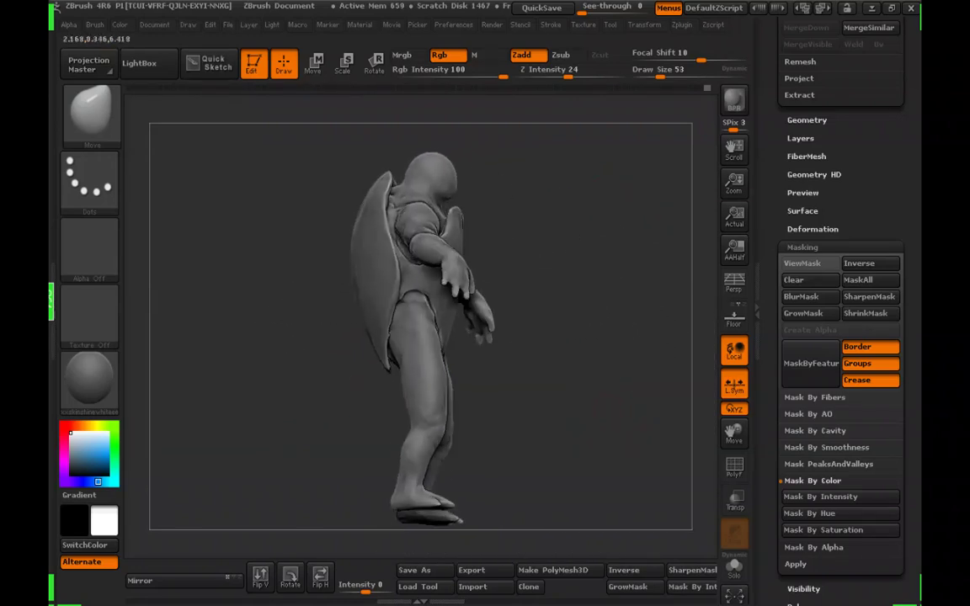
pyautogui.moveTo(716, 396)
pyautogui.mouseDown()
pyautogui.moveTo(555, 394)
pyautogui.moveTo(621, 387)
pyautogui.moveTo(621, 425)
pyautogui.moveTo(579, 427)
pyautogui.moveTo(621, 427)
pyautogui.moveTo(636, 446)
pyautogui.moveTo(612, 492)
pyautogui.mouseUp()
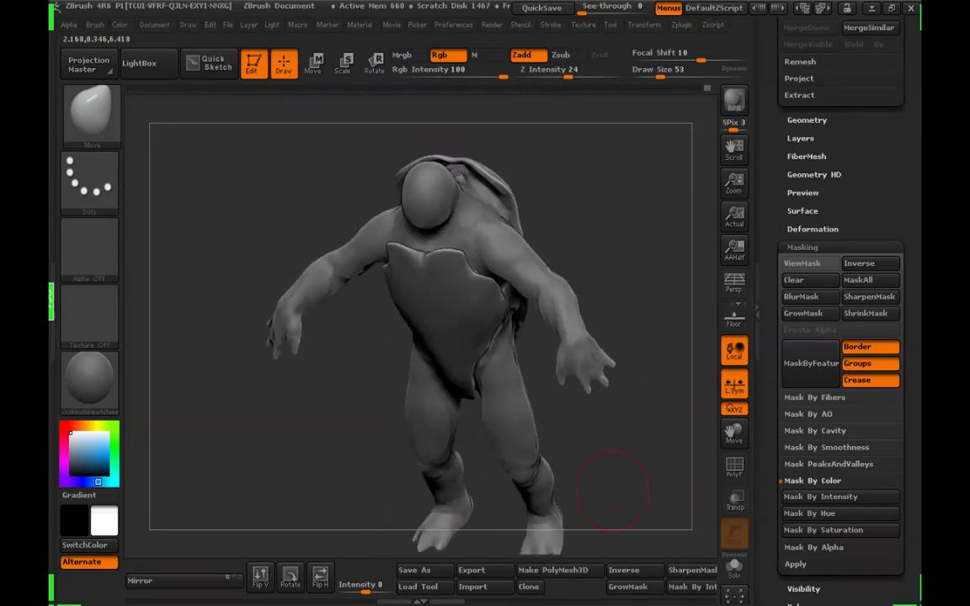
pyautogui.moveTo(607, 272); pyautogui.dragTo(598, 299)
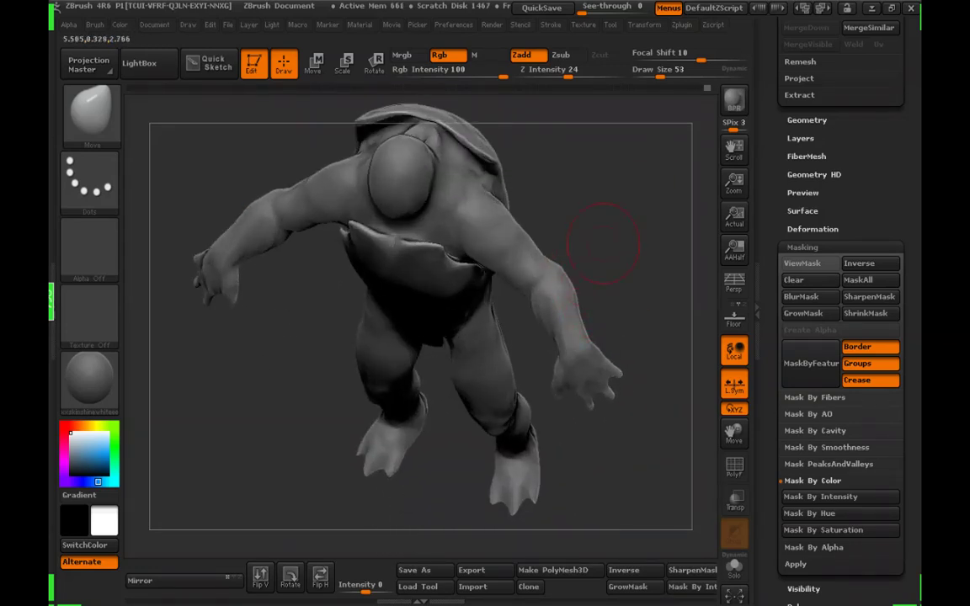
pyautogui.click(671, 75)
pyautogui.moveTo(611, 260); pyautogui.dragTo(622, 268)
pyautogui.click(666, 74)
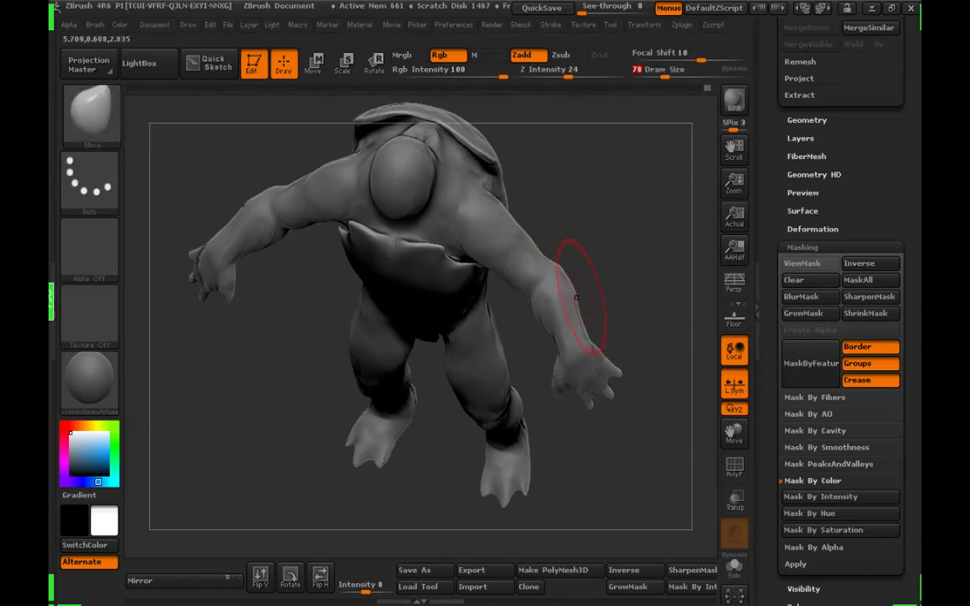
pyautogui.moveTo(602, 303)
pyautogui.mouseDown()
pyautogui.moveTo(608, 252)
pyautogui.moveTo(602, 295)
pyautogui.mouseUp()
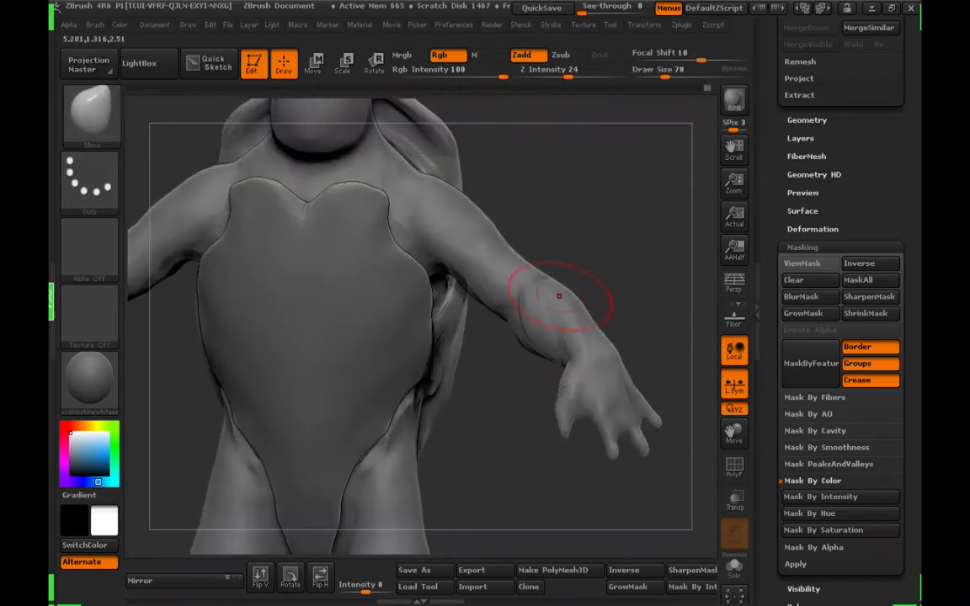
# Refine the silhouette of the elbows, wrists and hands with the Move brush
pyautogui.moveTo(510, 396); pyautogui.dragTo(564, 389)
pyautogui.moveTo(593, 290)
pyautogui.keyDown('alt'); pyautogui.mouseDown()
pyautogui.moveTo(585, 303)
pyautogui.moveTo(564, 277)
pyautogui.mouseUp(); pyautogui.keyUp('alt')
pyautogui.moveTo(548, 400); pyautogui.dragTo(589, 404)
pyautogui.keyDown('alt'); pyautogui.moveTo(648, 413); pyautogui.dragTo(589, 352); pyautogui.keyUp('alt')
pyautogui.moveTo(644, 370)
pyautogui.mouseDown()
pyautogui.moveTo(585, 370)
pyautogui.moveTo(564, 405)
pyautogui.moveTo(597, 394)
pyautogui.mouseUp()
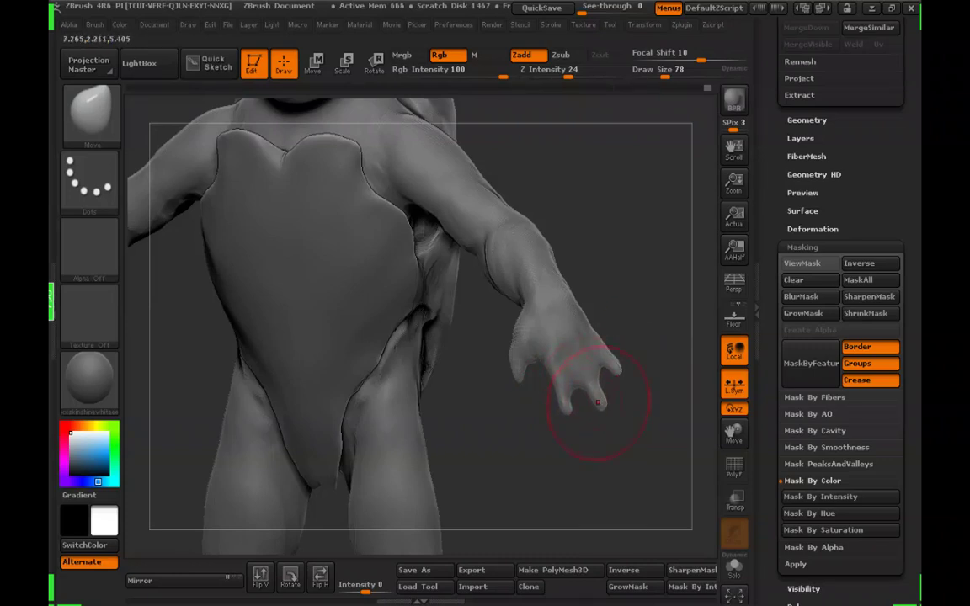
pyautogui.moveTo(585, 401); pyautogui.dragTo(658, 252)
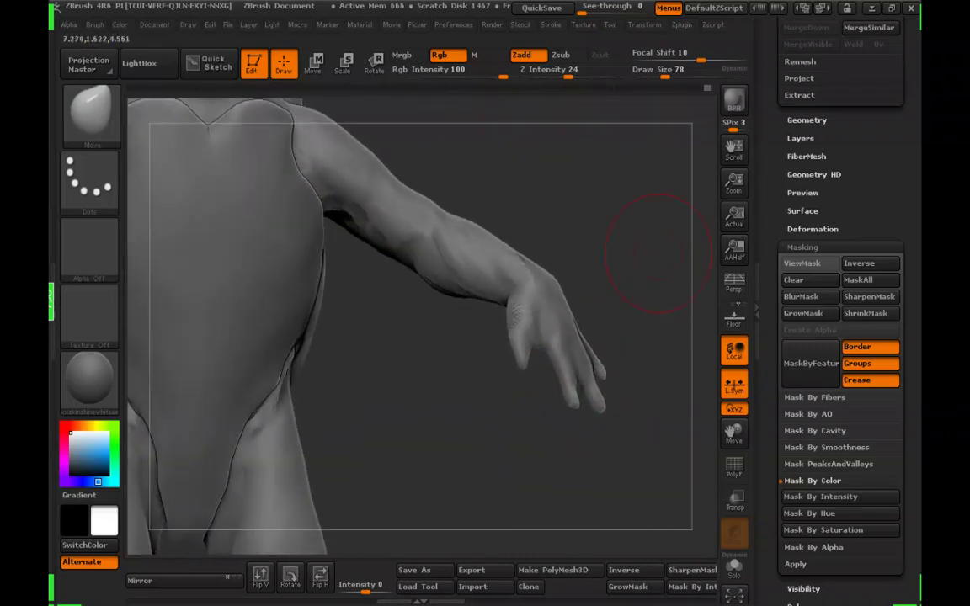
# Reduce the draw size to 32 and smooth the arms up to the shoulders beside the chest plate
pyautogui.click(653, 73)
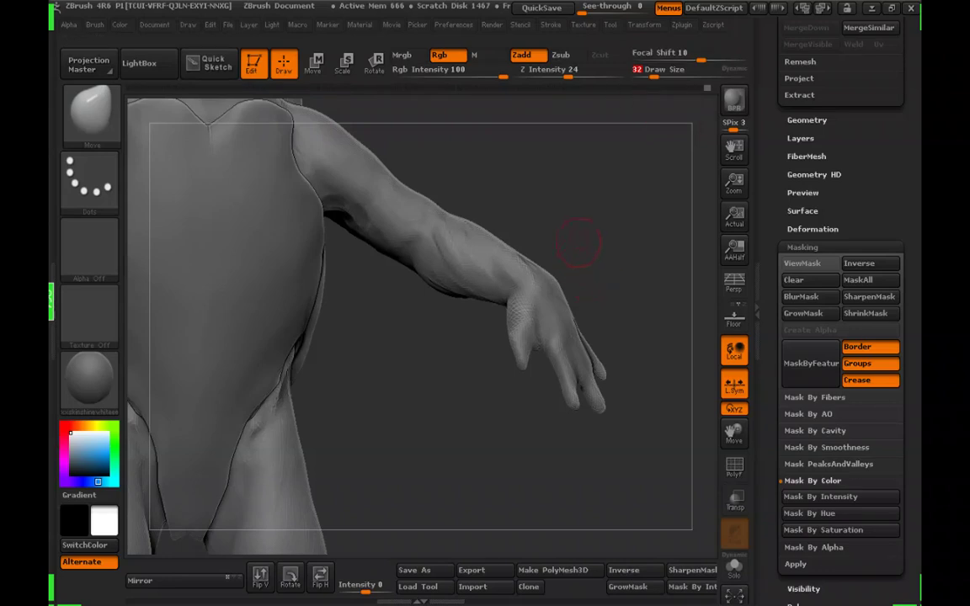
pyautogui.moveTo(402, 337); pyautogui.dragTo(478, 322)
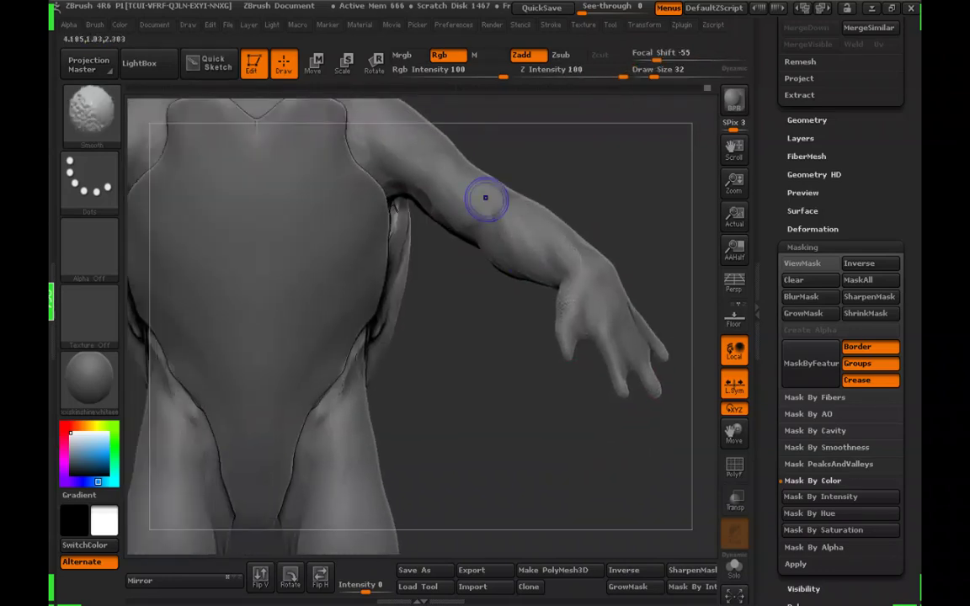
pyautogui.moveTo(585, 184)
pyautogui.keyDown('alt'); pyautogui.mouseDown()
pyautogui.moveTo(530, 152)
pyautogui.moveTo(557, 229)
pyautogui.mouseUp(); pyautogui.keyUp('alt')
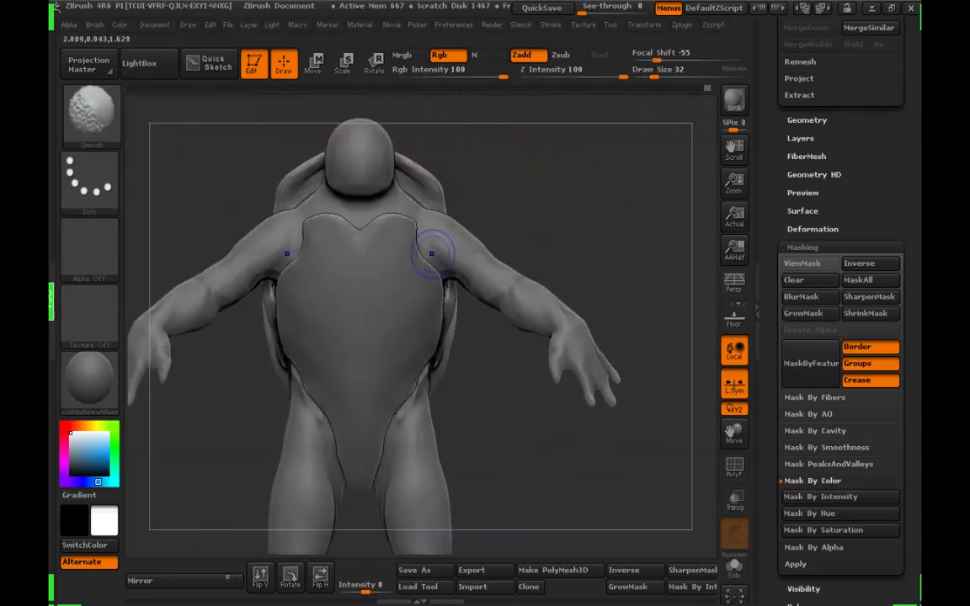
pyautogui.keyDown('shift'); pyautogui.moveTo(435, 253); pyautogui.dragTo(429, 216); pyautogui.keyUp('shift')
# Shape the neck and upper shoulders beside the shell rim with the Move brush at draw size 37, and smooth them
pyautogui.moveTo(647, 175)
pyautogui.mouseDown()
pyautogui.moveTo(605, 202)
pyautogui.moveTo(520, 208)
pyautogui.moveTo(607, 206)
pyautogui.moveTo(634, 152)
pyautogui.mouseUp()
pyautogui.moveTo(634, 109); pyautogui.dragTo(462, 184)
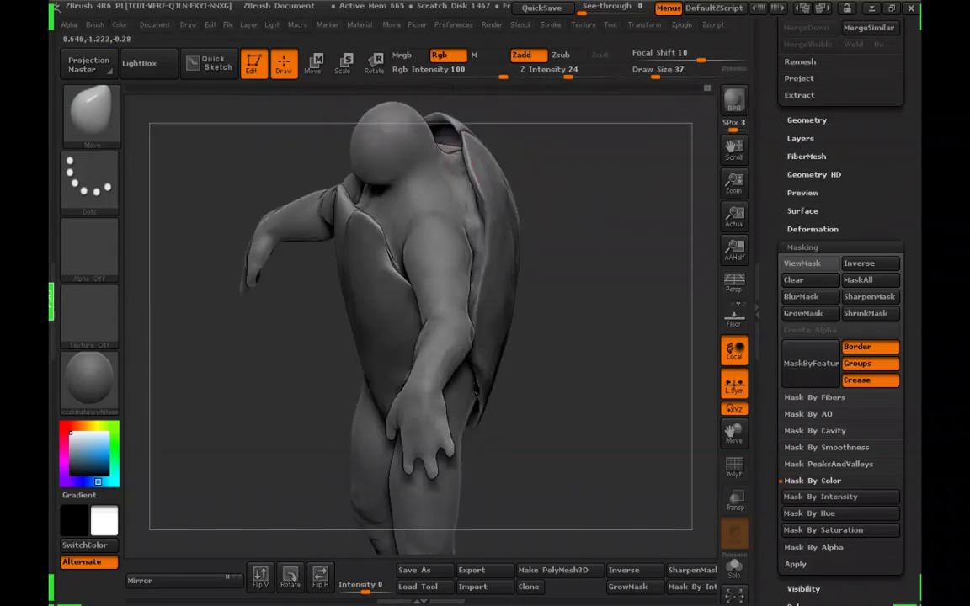
pyautogui.moveTo(565, 152); pyautogui.dragTo(466, 192)
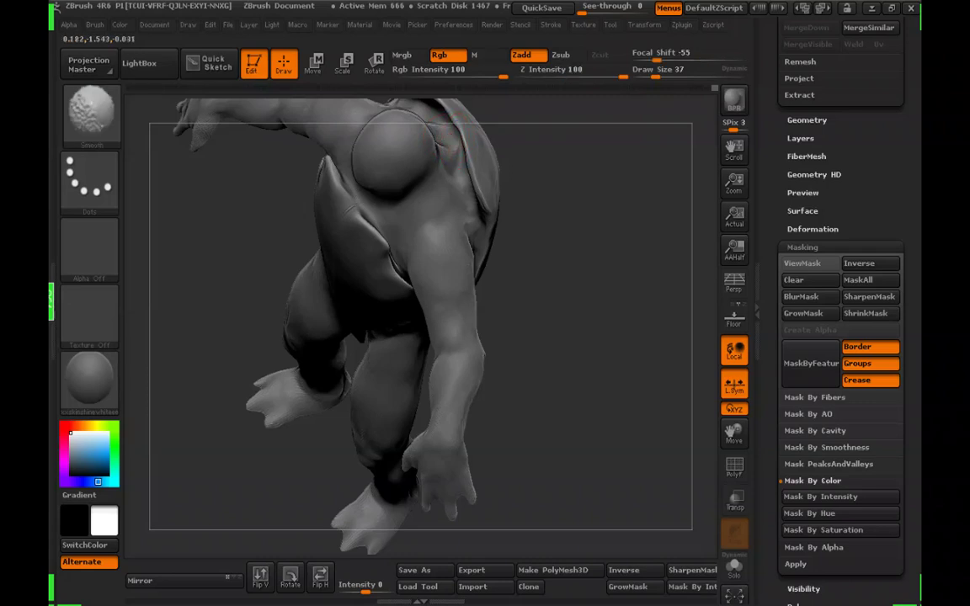
pyautogui.moveTo(551, 211); pyautogui.dragTo(497, 150)
pyautogui.keyDown('shift'); pyautogui.moveTo(394, 134); pyautogui.dragTo(402, 158); pyautogui.keyUp('shift')
pyautogui.moveTo(548, 202); pyautogui.dragTo(636, 193)
pyautogui.moveTo(574, 192)
pyautogui.mouseDown()
pyautogui.moveTo(623, 180)
pyautogui.moveTo(670, 196)
pyautogui.moveTo(614, 218)
pyautogui.mouseUp()
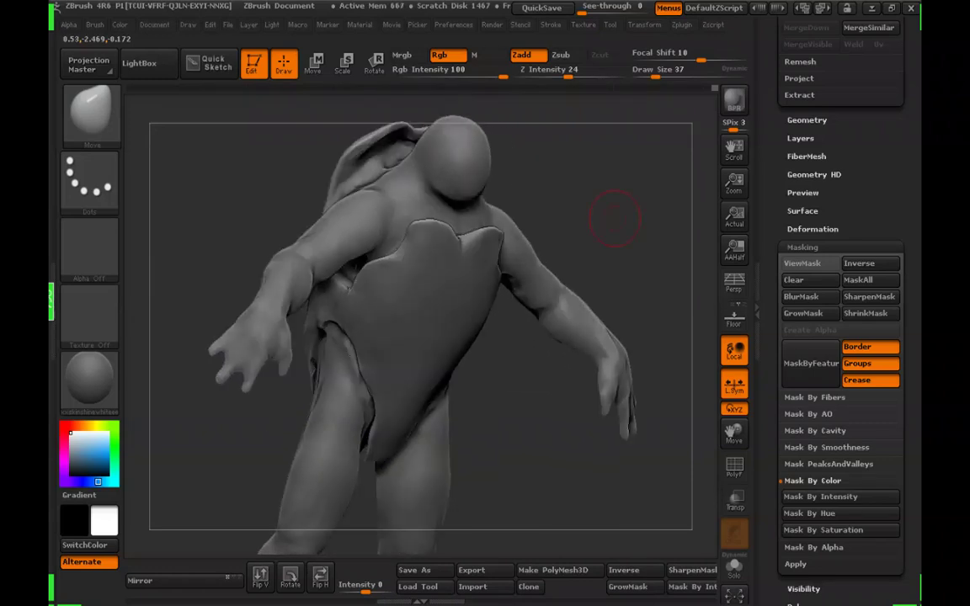
# Adjust the waist beside the chest plate and smooth the fold where it meets the hips
pyautogui.moveTo(662, 190); pyautogui.dragTo(581, 219)
pyautogui.keyDown('alt'); pyautogui.moveTo(585, 459); pyautogui.dragTo(581, 350); pyautogui.keyUp('alt')
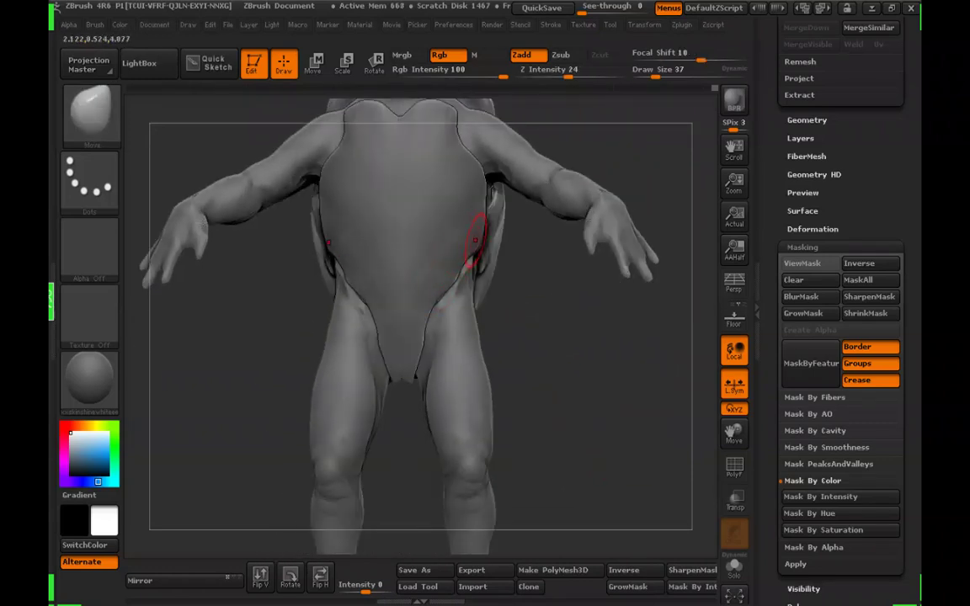
pyautogui.keyDown('shift'); pyautogui.moveTo(462, 264); pyautogui.dragTo(450, 288); pyautogui.keyUp('shift')
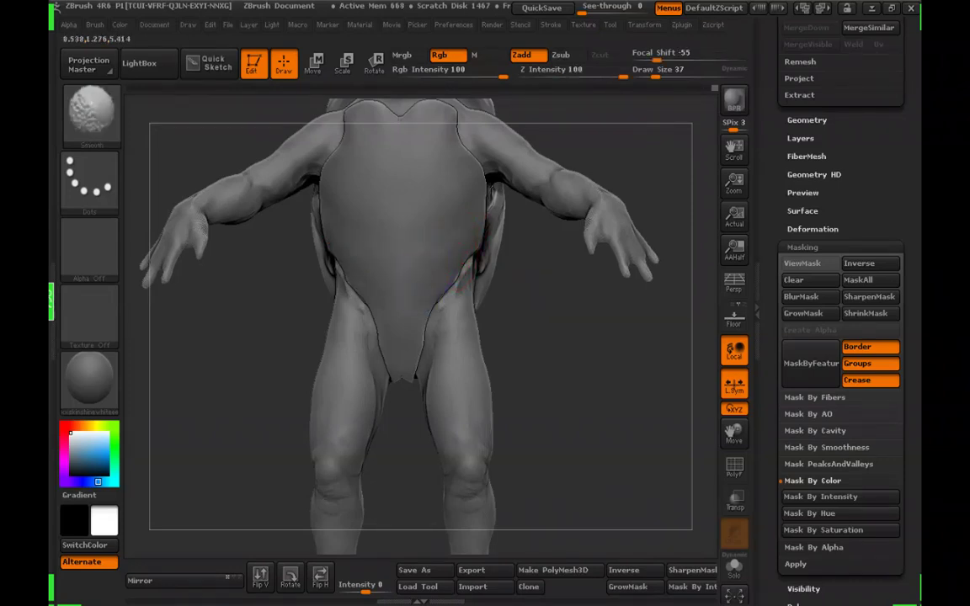
# Smooth the ankles and the tops of the feet
pyautogui.keyDown('alt'); pyautogui.moveTo(581, 371); pyautogui.dragTo(572, 324); pyautogui.keyUp('alt')
pyautogui.moveTo(556, 371); pyautogui.dragTo(661, 367)
pyautogui.keyDown('alt'); pyautogui.moveTo(589, 389); pyautogui.dragTo(619, 240); pyautogui.keyUp('alt')
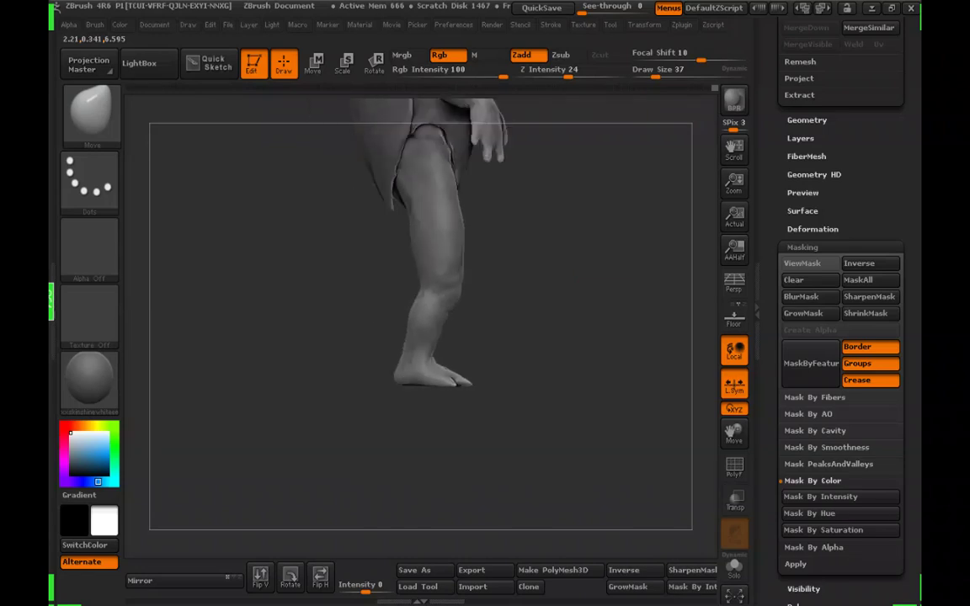
pyautogui.moveTo(590, 362)
pyautogui.keyDown('alt'); pyautogui.mouseDown()
pyautogui.moveTo(620, 289)
pyautogui.moveTo(613, 345)
pyautogui.mouseUp(); pyautogui.keyUp('alt')
pyautogui.keyDown('shift'); pyautogui.moveTo(427, 382); pyautogui.dragTo(465, 395); pyautogui.keyUp('shift')
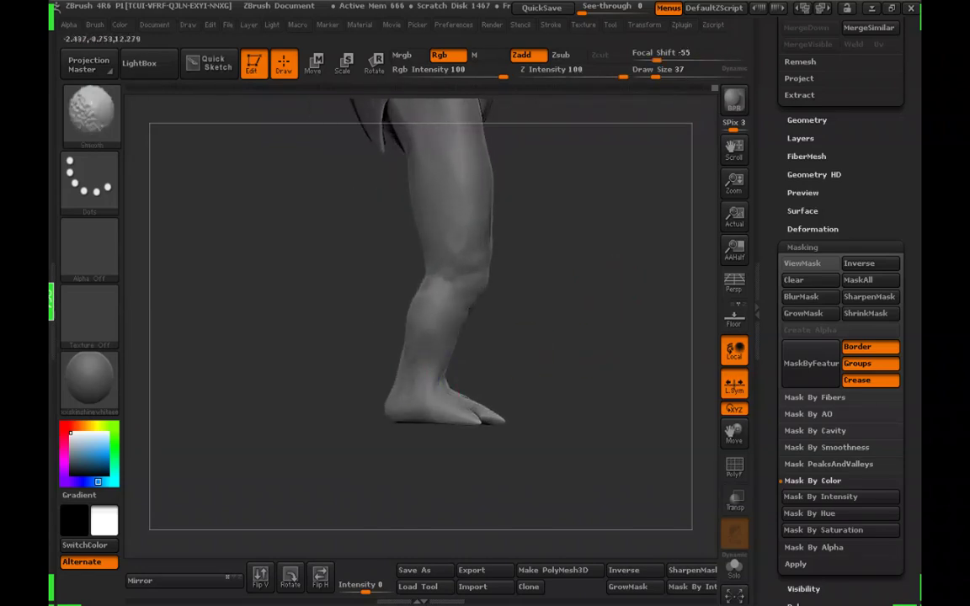
pyautogui.moveTo(581, 377); pyautogui.dragTo(476, 370)
# Switch to the ClayTubes brush and build up the lower legs and ankles
pyautogui.press('b')
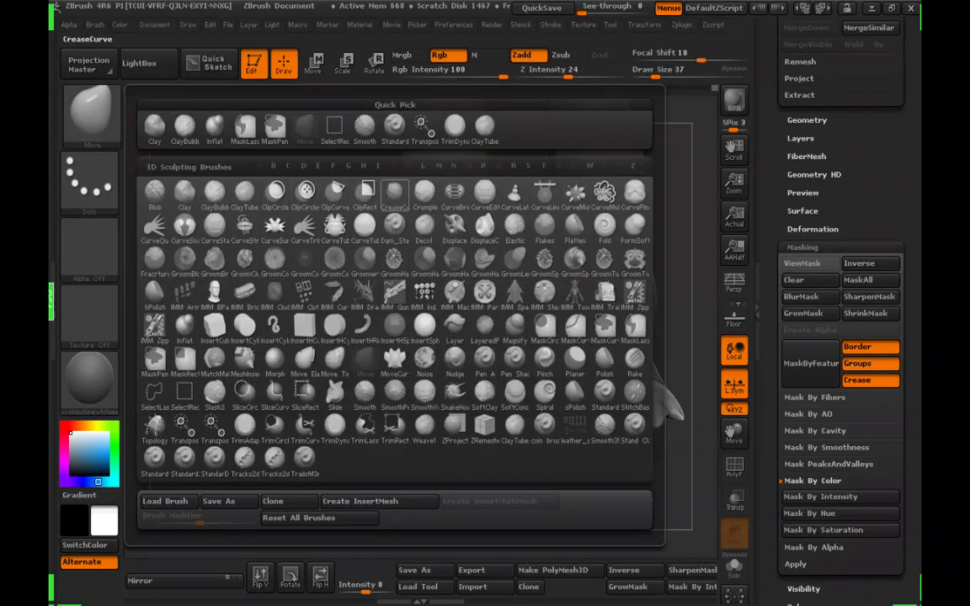
pyautogui.click(485, 128)
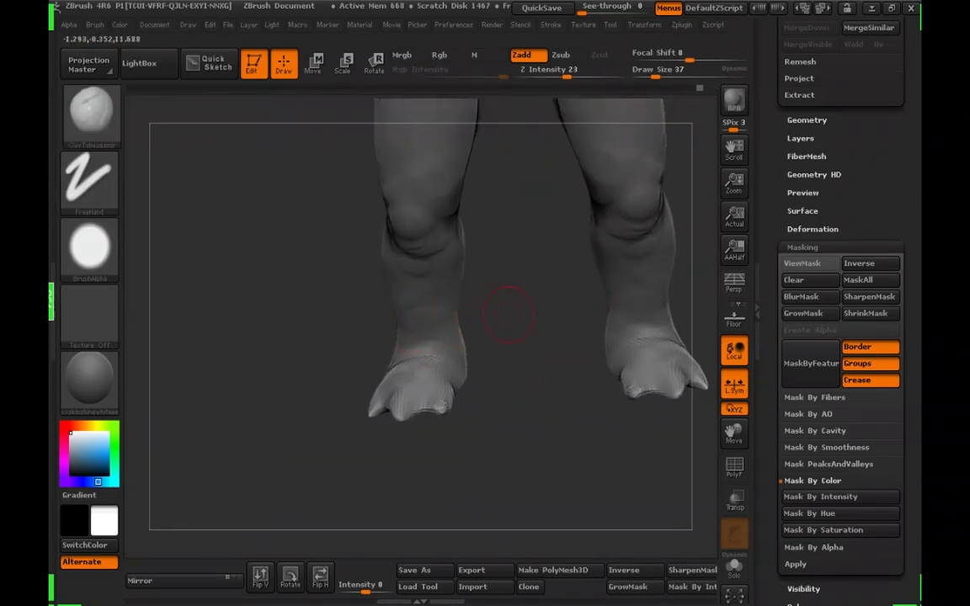
pyautogui.keyDown('alt'); pyautogui.moveTo(505, 318); pyautogui.dragTo(497, 330); pyautogui.keyUp('alt')
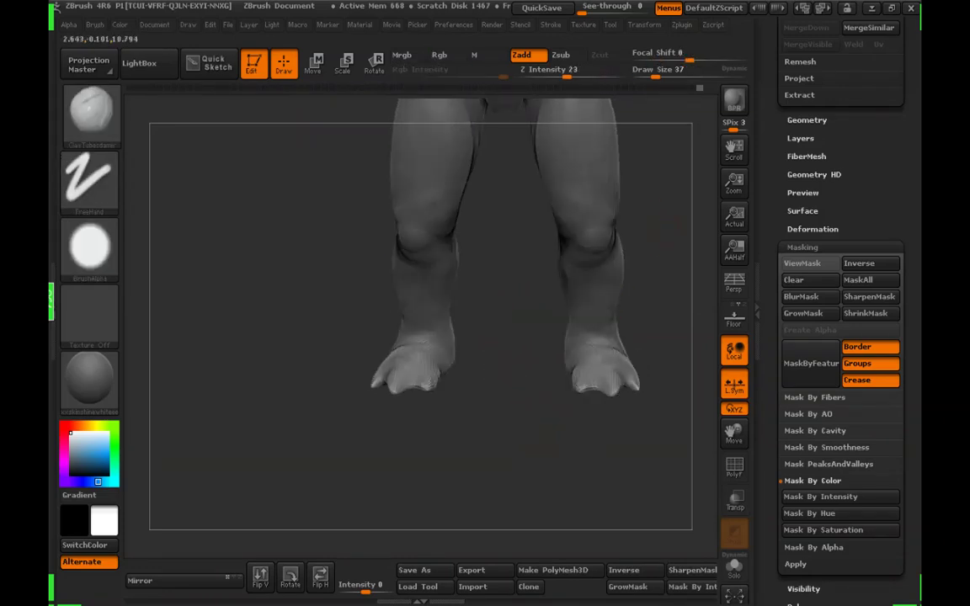
pyautogui.moveTo(590, 438)
pyautogui.mouseDown()
pyautogui.moveTo(629, 412)
pyautogui.moveTo(671, 296)
pyautogui.moveTo(512, 390)
pyautogui.mouseUp()
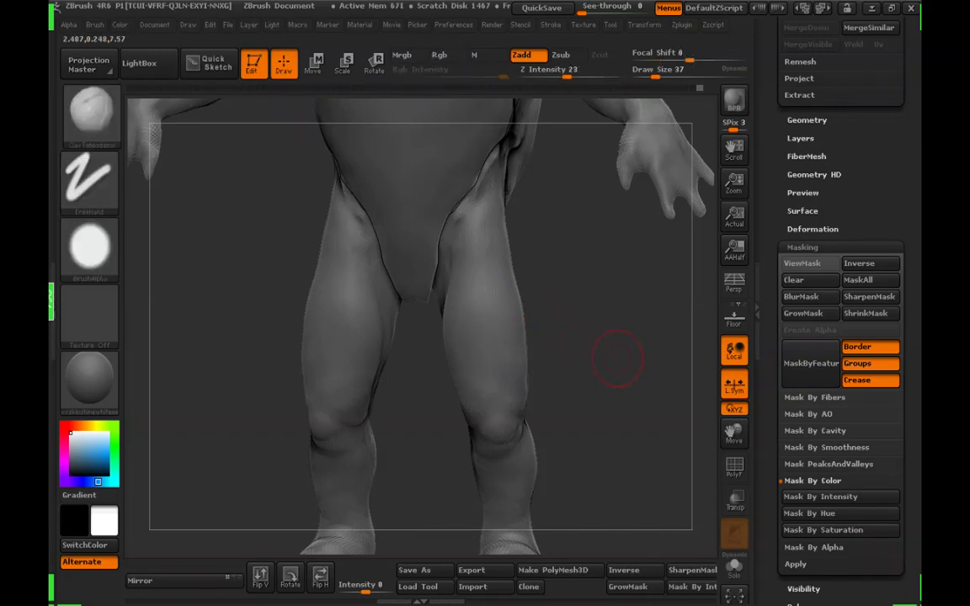
# Build up the flanks and upper hips below the arms with ClayTubes and smooth the strokes
pyautogui.moveTo(617, 359)
pyautogui.keyDown('alt'); pyautogui.mouseDown()
pyautogui.moveTo(580, 368)
pyautogui.moveTo(581, 405)
pyautogui.mouseUp(); pyautogui.keyUp('alt')
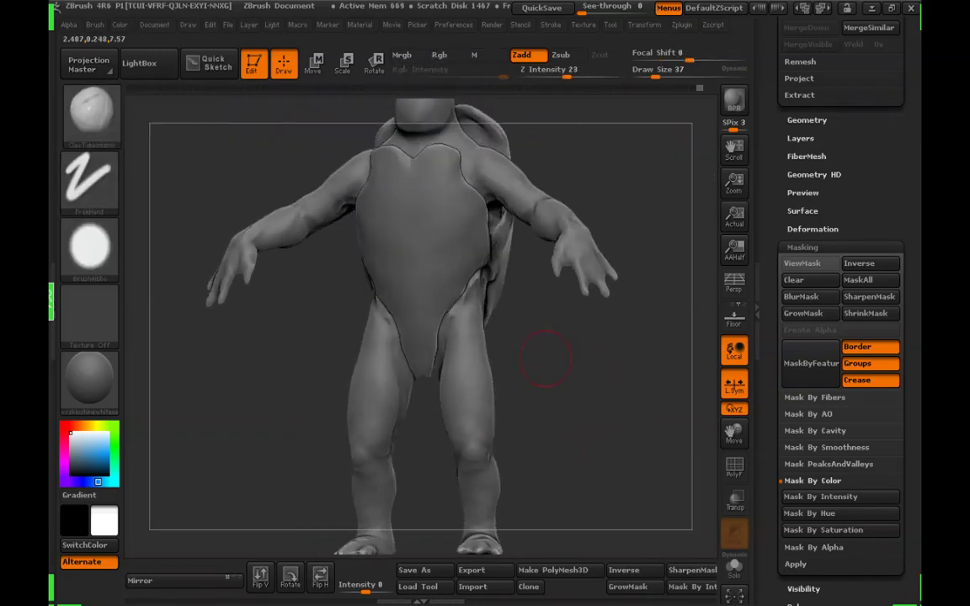
pyautogui.keyDown('alt'); pyautogui.moveTo(546, 358); pyautogui.dragTo(488, 314); pyautogui.keyUp('alt')
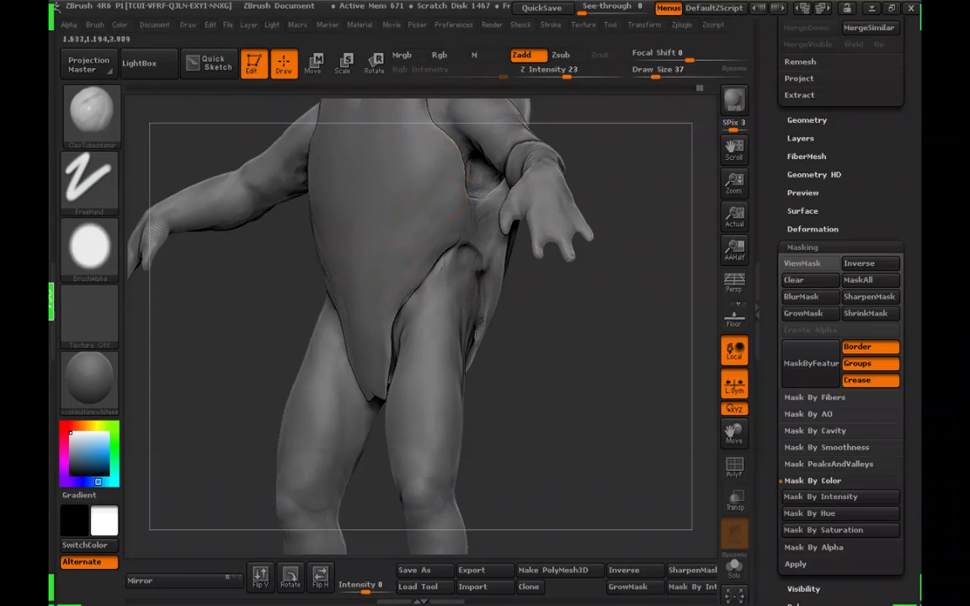
pyautogui.press('shift')
pyautogui.moveTo(558, 324); pyautogui.dragTo(547, 265)
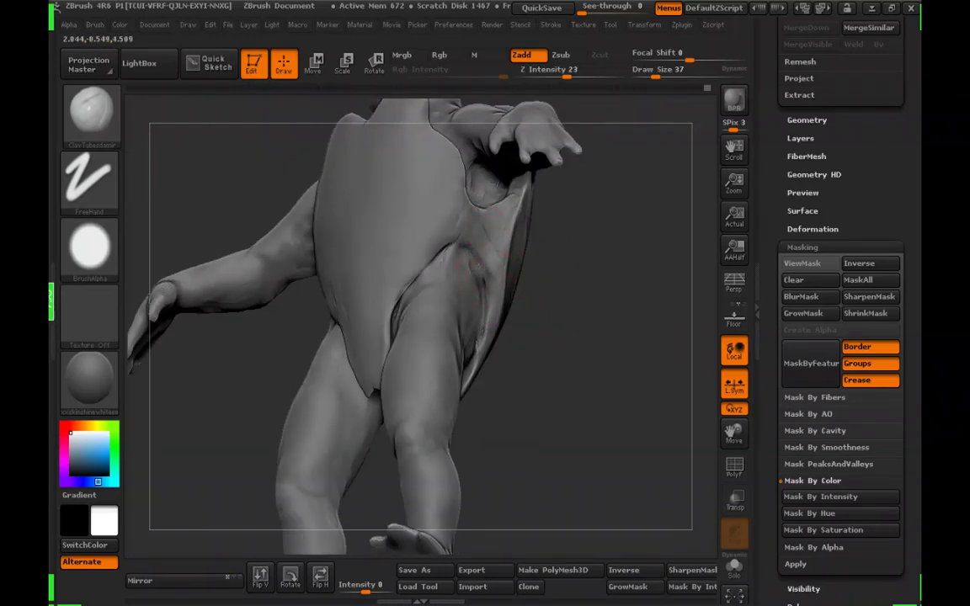
pyautogui.moveTo(563, 271); pyautogui.dragTo(578, 324)
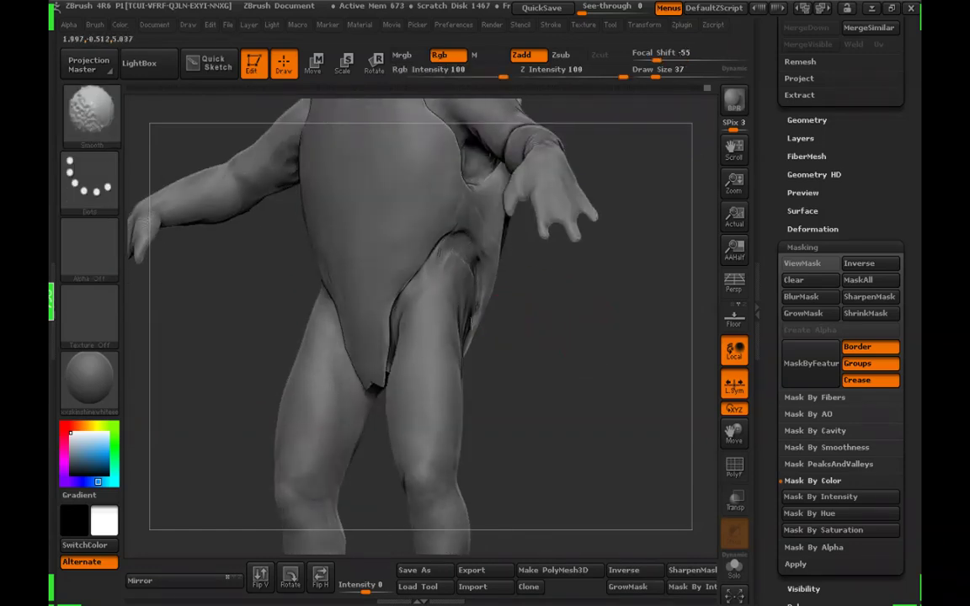
# Blend the outer thighs into the lower shell edge with clay strokes and smoothing
pyautogui.moveTo(455, 300)
pyautogui.mouseDown()
pyautogui.moveTo(498, 301)
pyautogui.moveTo(531, 318)
pyautogui.moveTo(478, 344)
pyautogui.mouseUp()
pyautogui.moveTo(560, 330)
pyautogui.mouseDown()
pyautogui.moveTo(529, 333)
pyautogui.moveTo(539, 353)
pyautogui.mouseUp()
pyautogui.keyDown('shift'); pyautogui.moveTo(484, 339); pyautogui.dragTo(490, 313); pyautogui.keyUp('shift')
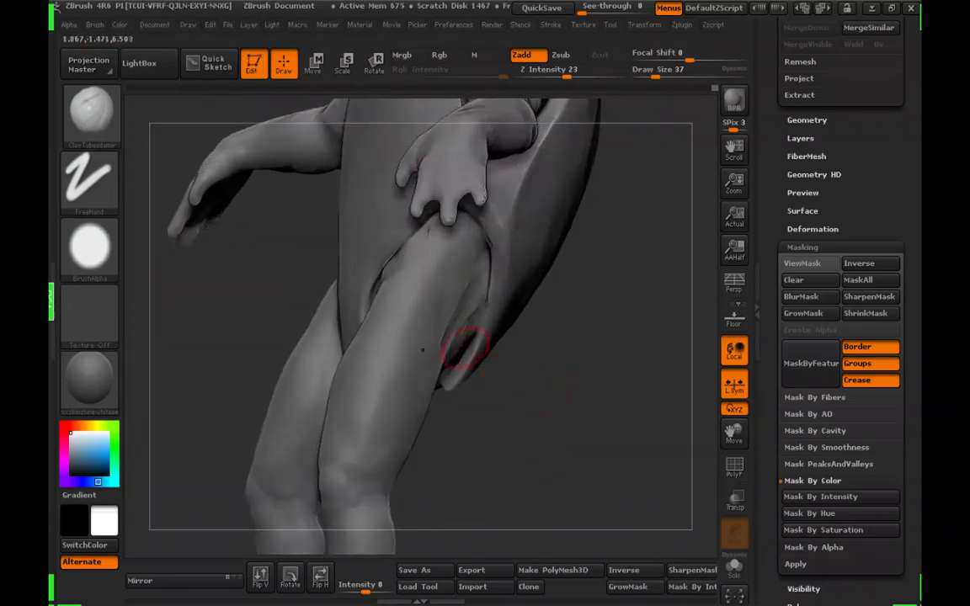
pyautogui.press('shift')
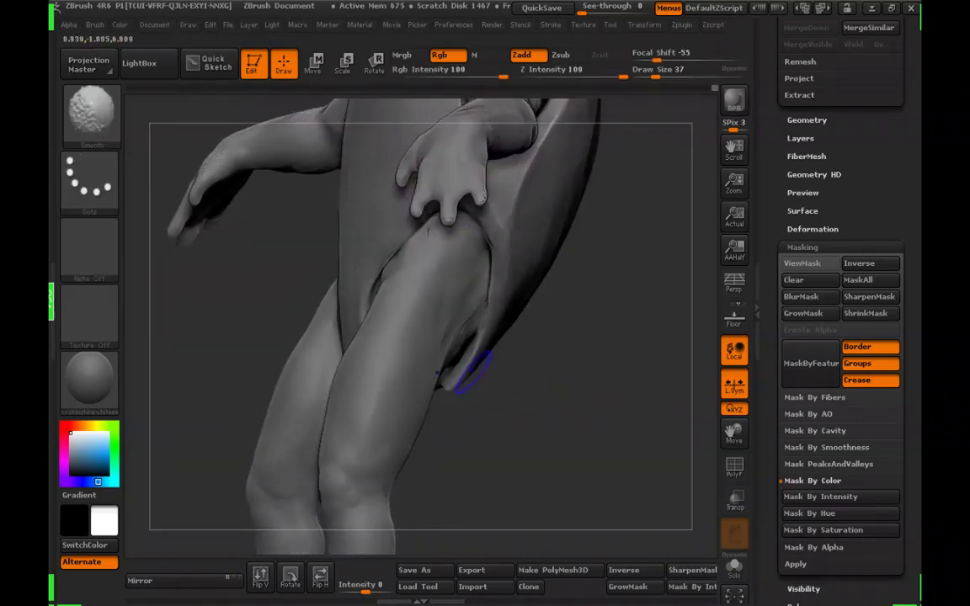
# Smooth the backs of the thighs below the tip of the shell
pyautogui.moveTo(556, 396)
pyautogui.keyDown('alt'); pyautogui.mouseDown()
pyautogui.moveTo(555, 354)
pyautogui.moveTo(530, 387)
pyautogui.moveTo(454, 387)
pyautogui.mouseUp(); pyautogui.keyUp('alt')
pyautogui.press('shift')
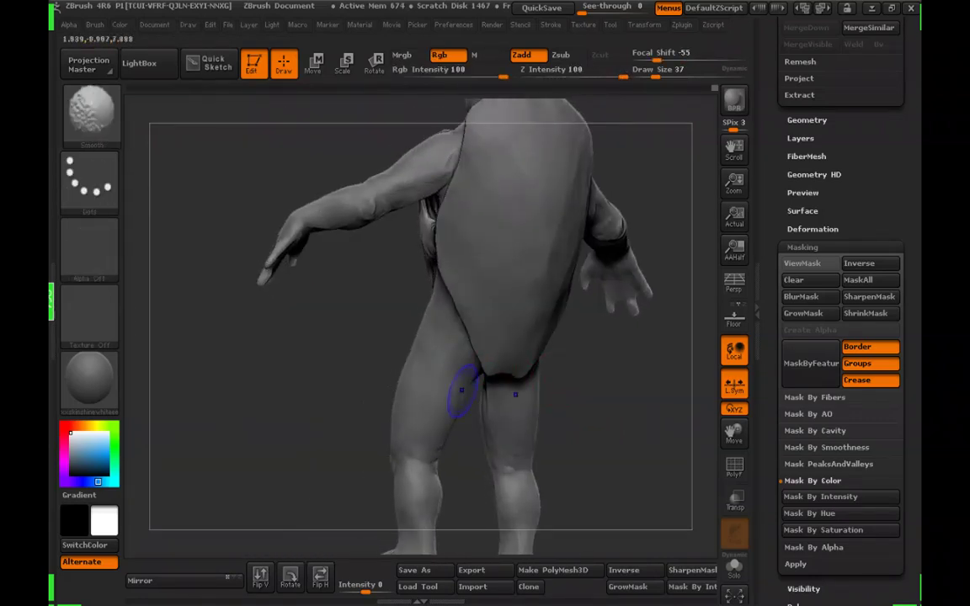
pyautogui.moveTo(652, 396); pyautogui.dragTo(539, 387)
pyautogui.press('shift')
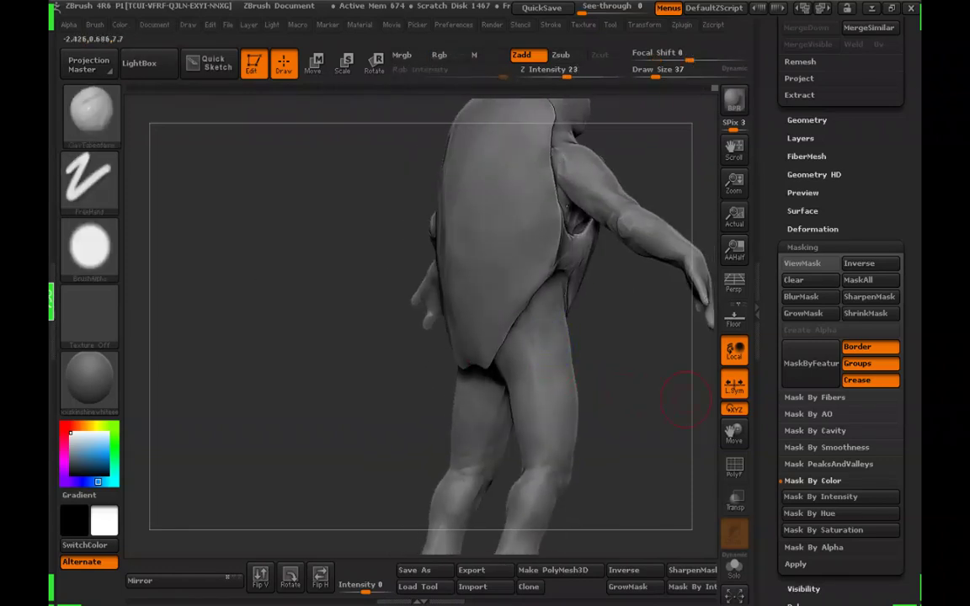
# Add clay behind the shoulders where they meet the shell and smooth the transition
pyautogui.moveTo(686, 399)
pyautogui.keyDown('alt'); pyautogui.mouseDown()
pyautogui.moveTo(635, 380)
pyautogui.moveTo(656, 426)
pyautogui.moveTo(711, 419)
pyautogui.mouseUp(); pyautogui.keyUp('alt')
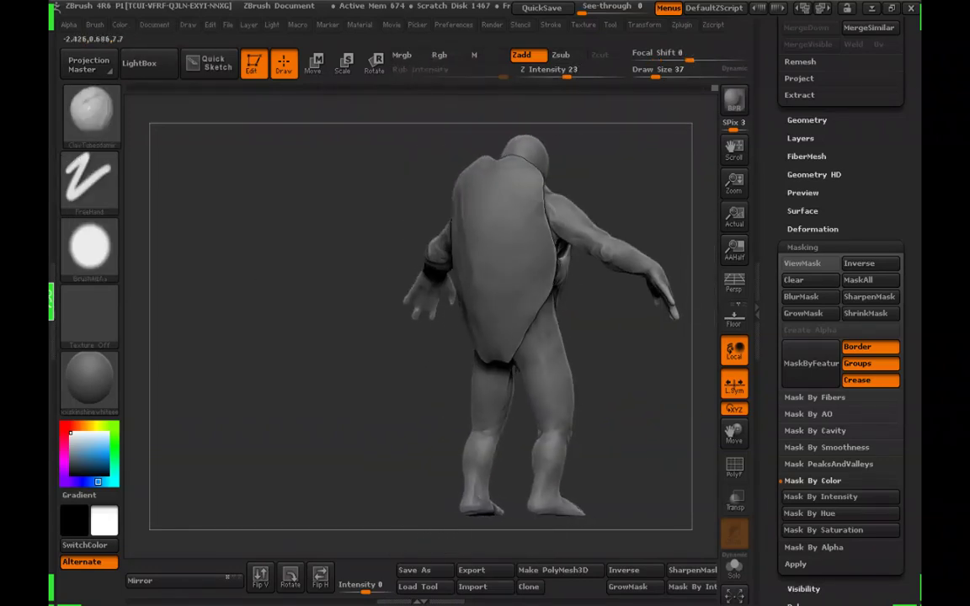
pyautogui.moveTo(654, 451)
pyautogui.mouseDown()
pyautogui.moveTo(677, 453)
pyautogui.moveTo(659, 454)
pyautogui.moveTo(681, 463)
pyautogui.moveTo(633, 450)
pyautogui.mouseUp()
pyautogui.moveTo(616, 261)
pyautogui.keyDown('alt'); pyautogui.mouseDown()
pyautogui.moveTo(519, 354)
pyautogui.moveTo(606, 408)
pyautogui.mouseUp(); pyautogui.keyUp('alt')
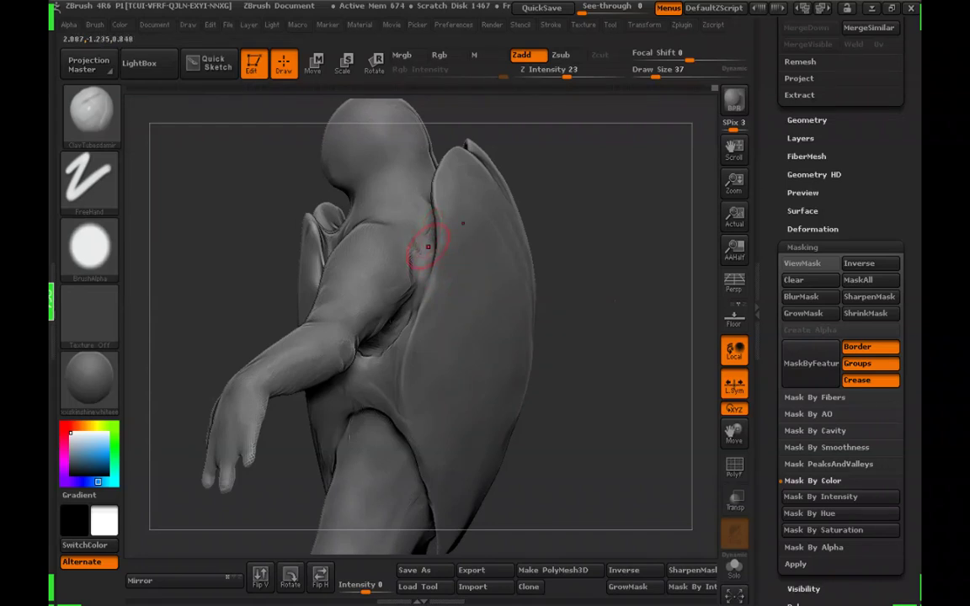
pyautogui.moveTo(428, 247)
pyautogui.keyDown('shift'); pyautogui.mouseDown()
pyautogui.moveTo(394, 296)
pyautogui.moveTo(426, 273)
pyautogui.mouseUp(); pyautogui.keyUp('shift')
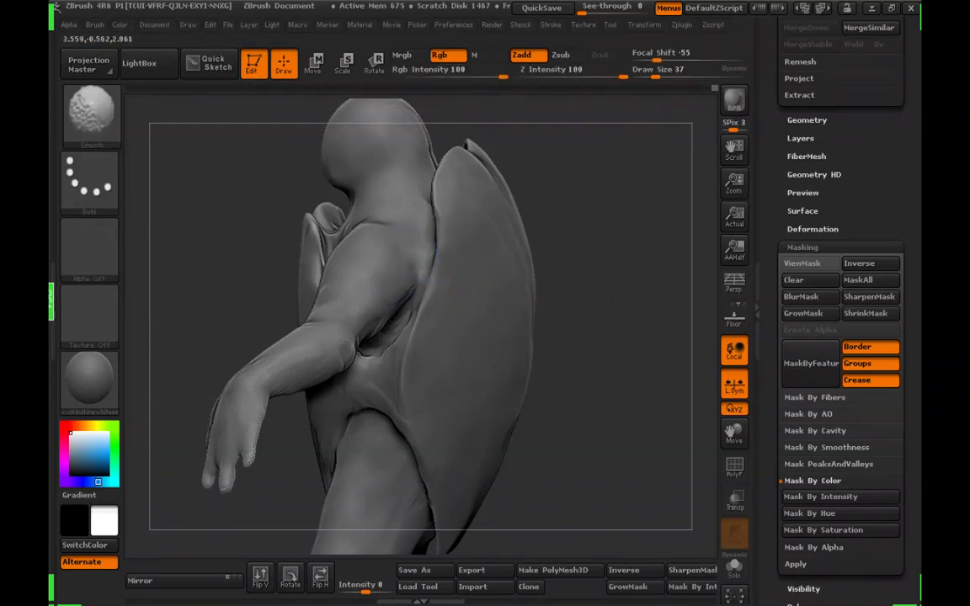
pyautogui.moveTo(581, 278)
pyautogui.mouseDown()
pyautogui.moveTo(627, 337)
pyautogui.moveTo(653, 345)
pyautogui.moveTo(619, 316)
pyautogui.mouseUp()
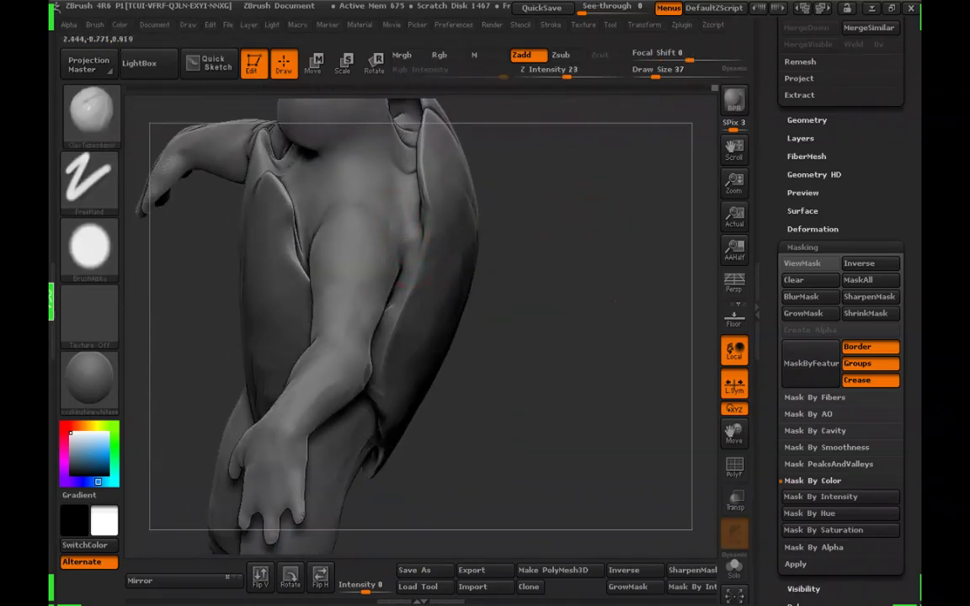
pyautogui.press('shift')
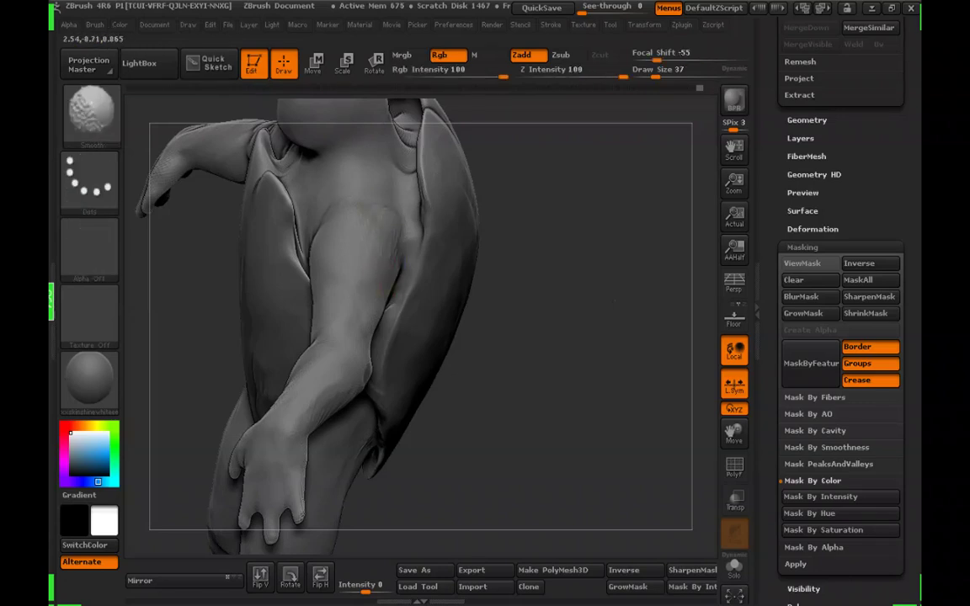
# Refine the flank beneath the arm with ClayTubes and smooth it where it meets the shell
pyautogui.moveTo(506, 274); pyautogui.dragTo(543, 274)
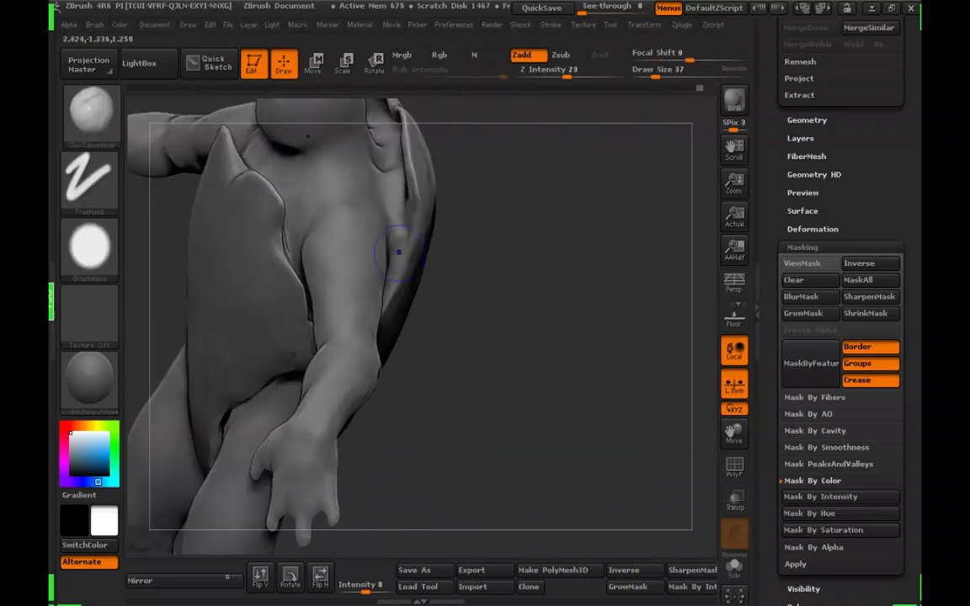
pyautogui.moveTo(401, 249)
pyautogui.keyDown('shift'); pyautogui.mouseDown()
pyautogui.moveTo(414, 282)
pyautogui.moveTo(519, 240)
pyautogui.moveTo(390, 238)
pyautogui.mouseUp(); pyautogui.keyUp('shift')
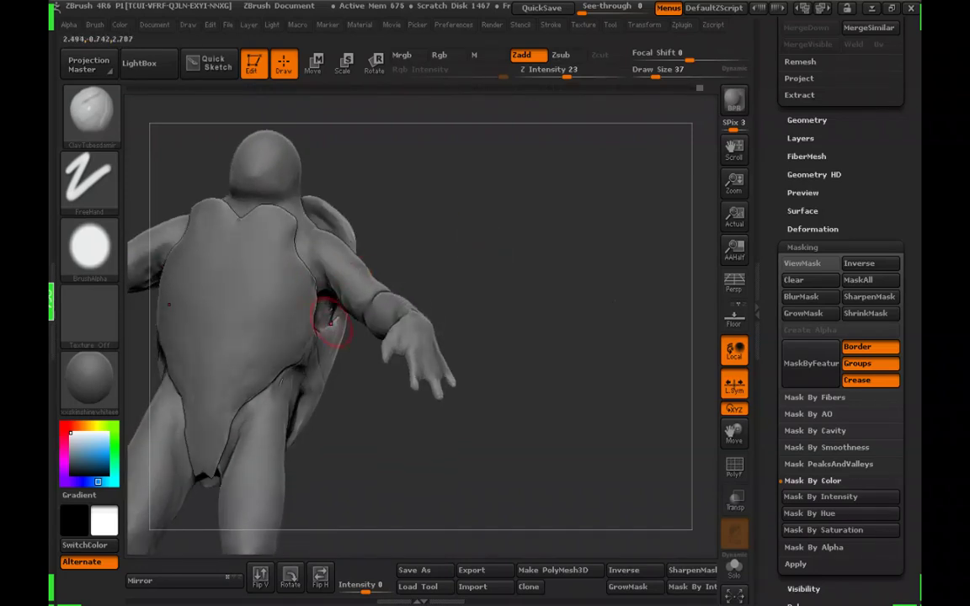
pyautogui.moveTo(472, 337)
pyautogui.mouseDown()
pyautogui.moveTo(404, 332)
pyautogui.moveTo(397, 396)
pyautogui.mouseUp()
pyautogui.keyDown('shift'); pyautogui.moveTo(321, 293); pyautogui.dragTo(338, 290); pyautogui.keyUp('shift')
pyautogui.press('ctrl')
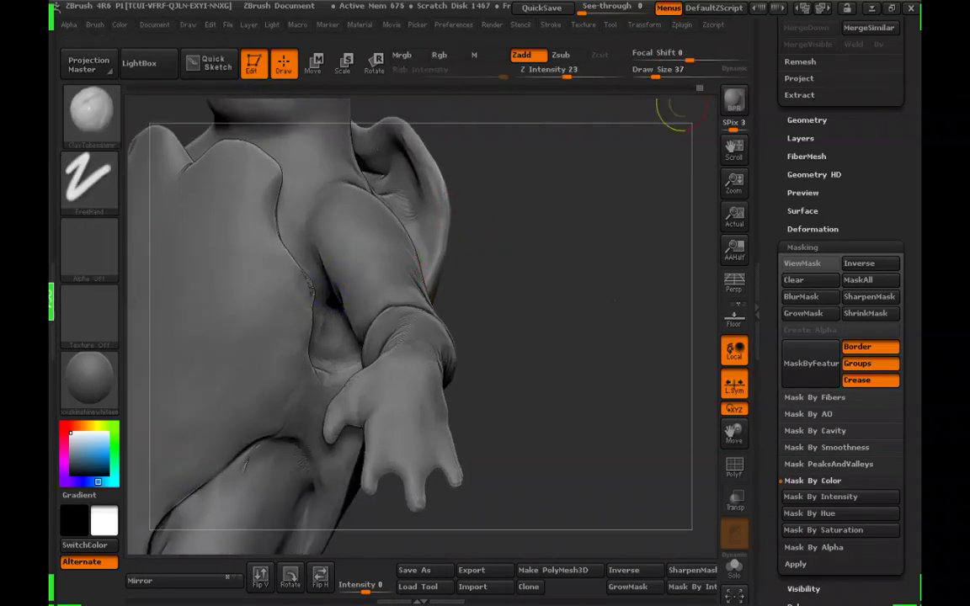
# Smooth the armpit crease and the front of the shoulder beside the chest plate
pyautogui.moveTo(682, 108); pyautogui.dragTo(630, 96)
pyautogui.press('shift')
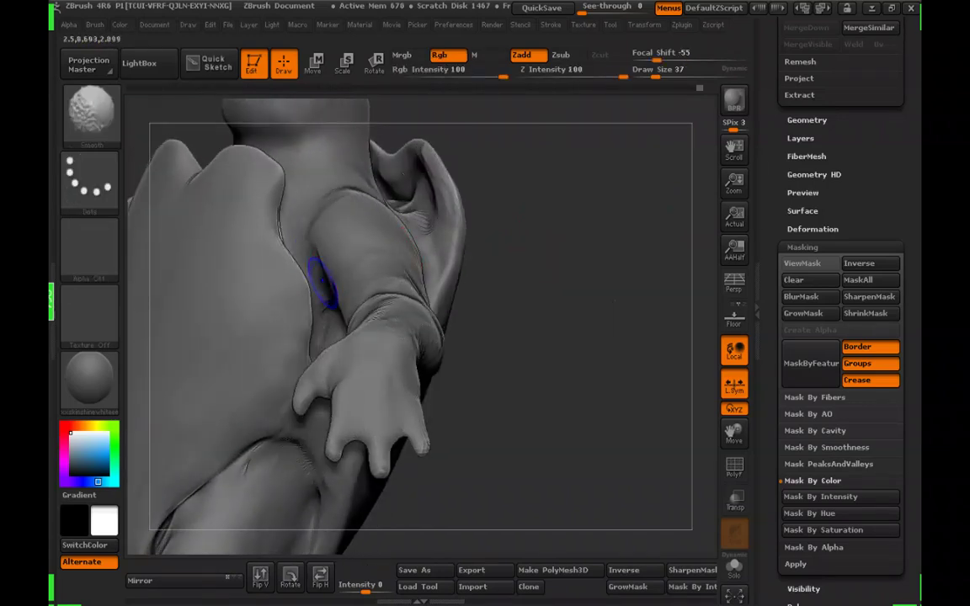
pyautogui.keyDown('shift'); pyautogui.moveTo(322, 282); pyautogui.dragTo(320, 271); pyautogui.keyUp('shift')
pyautogui.moveTo(506, 181); pyautogui.dragTo(416, 295)
pyautogui.keyDown('shift'); pyautogui.moveTo(280, 228); pyautogui.dragTo(282, 246); pyautogui.keyUp('shift')
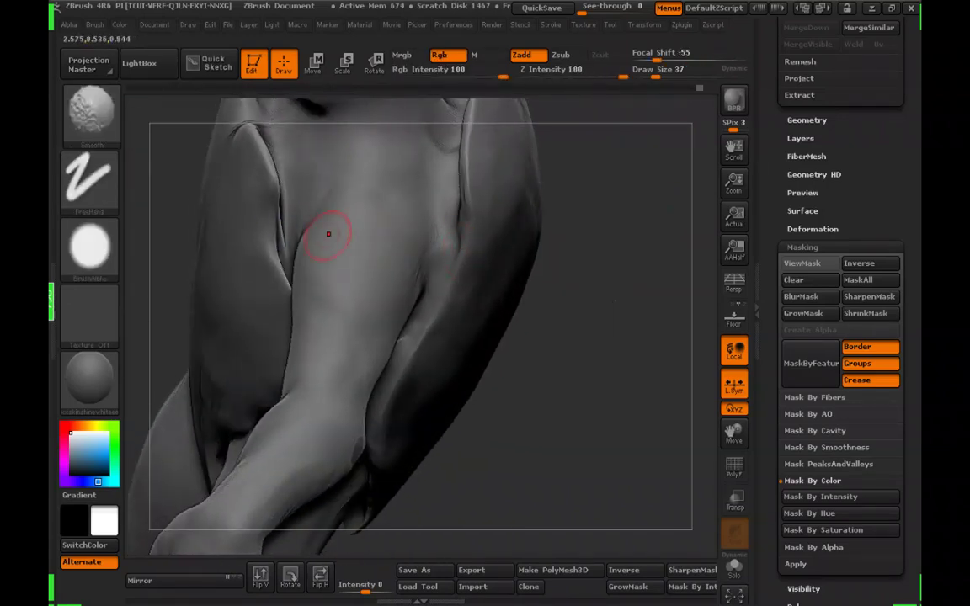
pyautogui.moveTo(590, 291)
pyautogui.mouseDown()
pyautogui.moveTo(526, 286)
pyautogui.moveTo(581, 291)
pyautogui.moveTo(568, 244)
pyautogui.moveTo(545, 271)
pyautogui.moveTo(682, 198)
pyautogui.moveTo(674, 160)
pyautogui.mouseUp()
pyautogui.moveTo(530, 378)
pyautogui.mouseDown()
pyautogui.moveTo(600, 380)
pyautogui.moveTo(539, 358)
pyautogui.mouseUp()
# Build up the muscle forms around the elbow and forearm with ClayTubes and smooth the strokes
pyautogui.moveTo(564, 325)
pyautogui.keyDown('alt'); pyautogui.mouseDown()
pyautogui.moveTo(572, 362)
pyautogui.moveTo(211, 472)
pyautogui.moveTo(623, 357)
pyautogui.moveTo(382, 358)
pyautogui.mouseUp(); pyautogui.keyUp('alt')
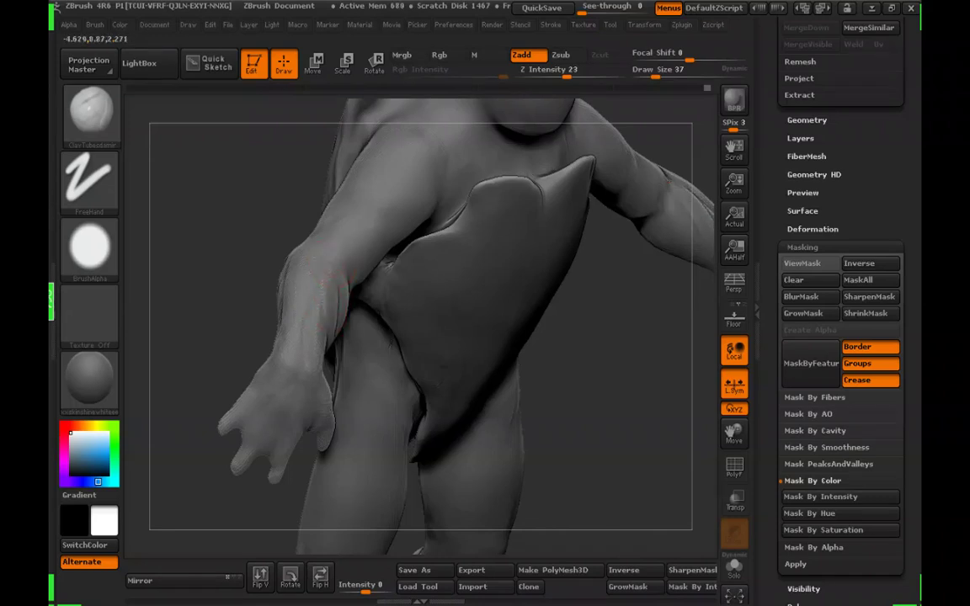
pyautogui.press('shift')
pyautogui.moveTo(619, 375)
pyautogui.mouseDown()
pyautogui.moveTo(509, 390)
pyautogui.moveTo(472, 371)
pyautogui.mouseUp()
pyautogui.press('shift')
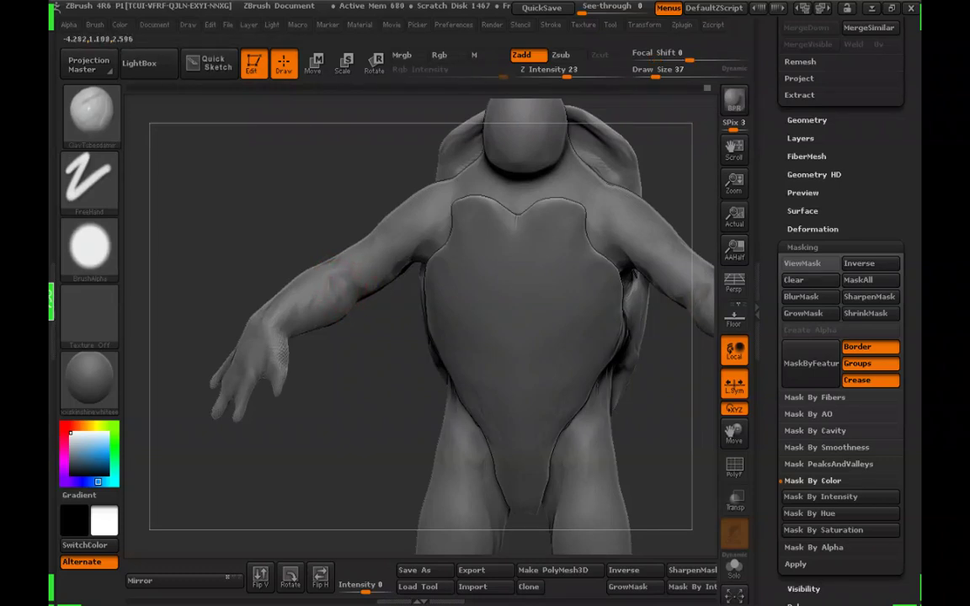
pyautogui.press('shift')
pyautogui.keyDown('shift'); pyautogui.moveTo(351, 282); pyautogui.dragTo(334, 287); pyautogui.keyUp('shift')
pyautogui.moveTo(351, 359)
pyautogui.mouseDown()
pyautogui.moveTo(345, 421)
pyautogui.moveTo(355, 273)
pyautogui.moveTo(321, 249)
pyautogui.moveTo(354, 389)
pyautogui.moveTo(318, 418)
pyautogui.mouseUp()
# Smooth the crotch and inner thighs beneath the pointed lower end of the chest plate
pyautogui.moveTo(566, 446)
pyautogui.keyDown('shift'); pyautogui.mouseDown()
pyautogui.moveTo(584, 455)
pyautogui.moveTo(617, 394)
pyautogui.moveTo(568, 369)
pyautogui.moveTo(583, 371)
pyautogui.mouseUp(); pyautogui.keyUp('shift')
pyautogui.moveTo(582, 370)
pyautogui.keyDown('alt'); pyautogui.mouseDown()
pyautogui.moveTo(556, 411)
pyautogui.moveTo(547, 372)
pyautogui.mouseUp(); pyautogui.keyUp('alt')
pyautogui.keyDown('shift'); pyautogui.moveTo(421, 336); pyautogui.dragTo(424, 296); pyautogui.keyUp('shift')
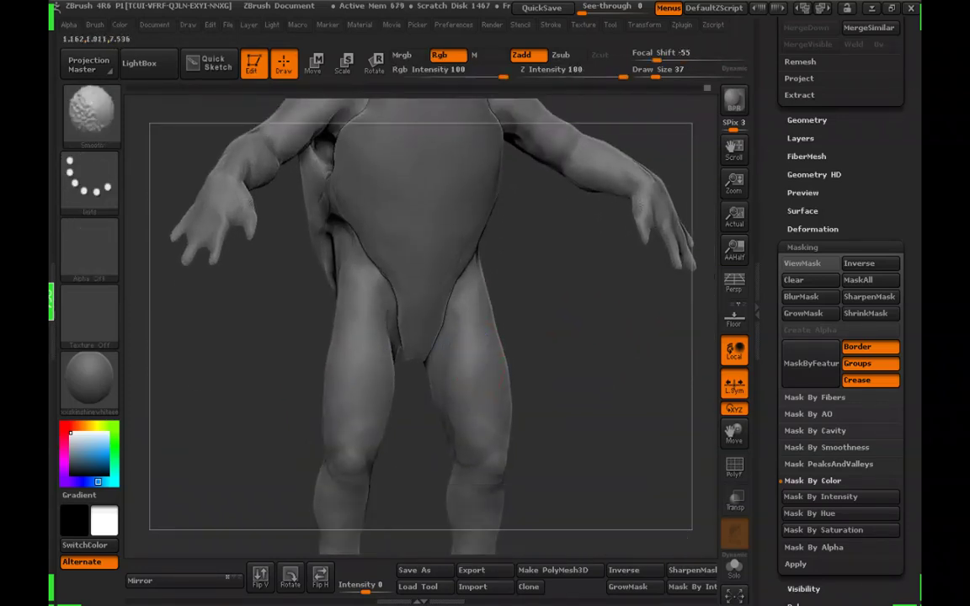
pyautogui.moveTo(581, 413)
pyautogui.mouseDown()
pyautogui.moveTo(549, 294)
pyautogui.moveTo(513, 221)
pyautogui.moveTo(521, 210)
pyautogui.moveTo(553, 255)
pyautogui.moveTo(547, 237)
pyautogui.mouseUp()
pyautogui.keyDown('shift'); pyautogui.moveTo(361, 360); pyautogui.dragTo(367, 330); pyautogui.keyUp('shift')
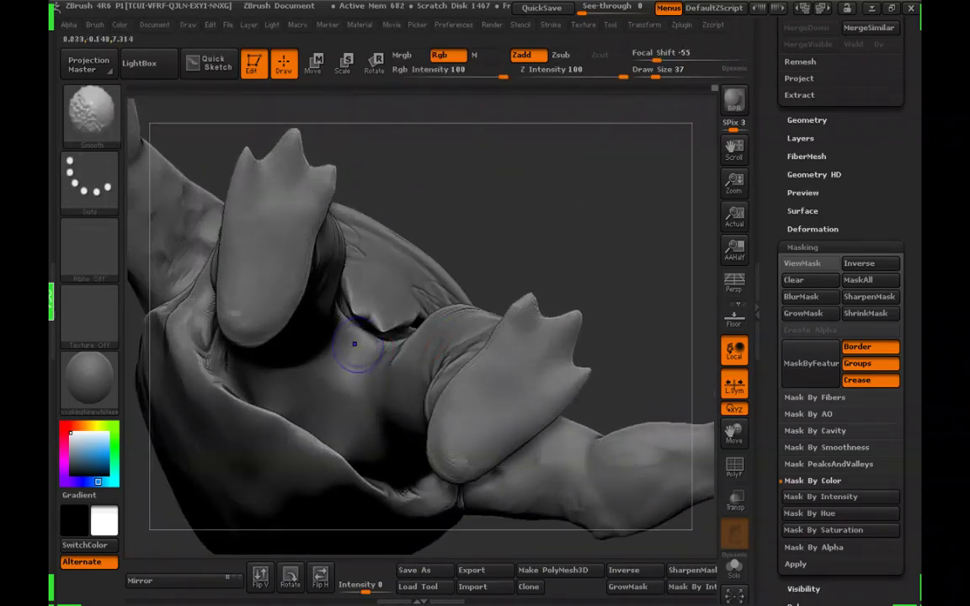
pyautogui.moveTo(498, 244)
pyautogui.mouseDown()
pyautogui.moveTo(520, 187)
pyautogui.moveTo(514, 165)
pyautogui.mouseUp()
pyautogui.keyDown('shift'); pyautogui.moveTo(360, 333); pyautogui.dragTo(353, 358); pyautogui.keyUp('shift')
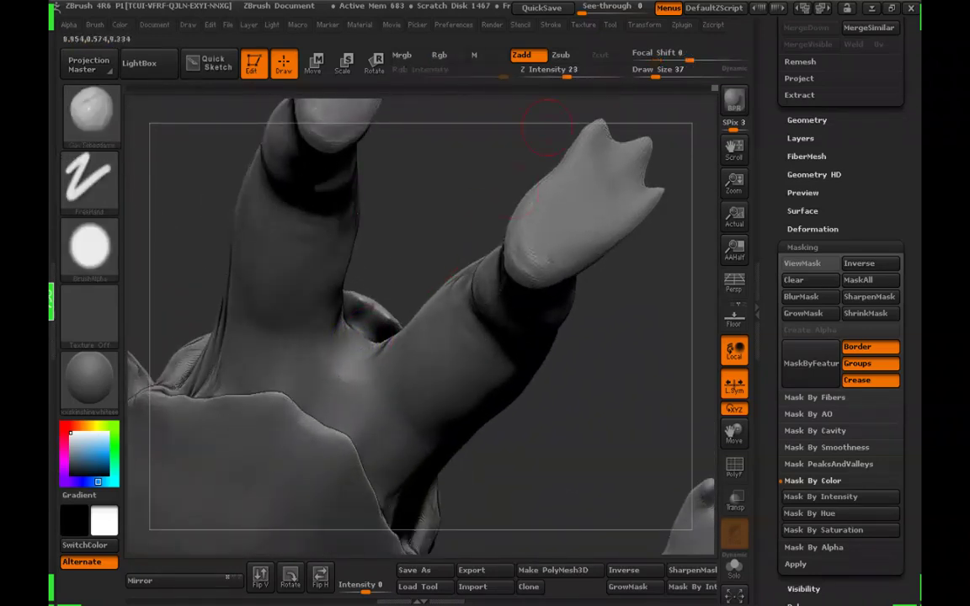
pyautogui.moveTo(514, 177)
pyautogui.mouseDown()
pyautogui.moveTo(524, 268)
pyautogui.moveTo(539, 271)
pyautogui.moveTo(422, 243)
pyautogui.moveTo(524, 226)
pyautogui.moveTo(527, 184)
pyautogui.mouseUp()
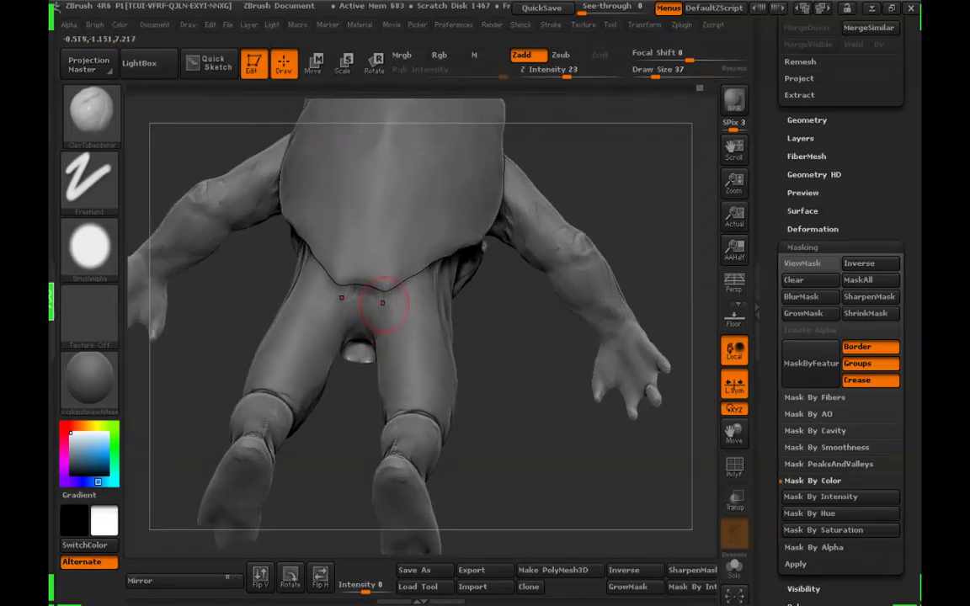
# Shape the buttocks and upper backs of the thighs under the shell's rear edge with clay strokes and smoothing
pyautogui.keyDown('shift'); pyautogui.moveTo(371, 294); pyautogui.dragTo(380, 280); pyautogui.keyUp('shift')
pyautogui.moveTo(498, 360); pyautogui.dragTo(518, 365)
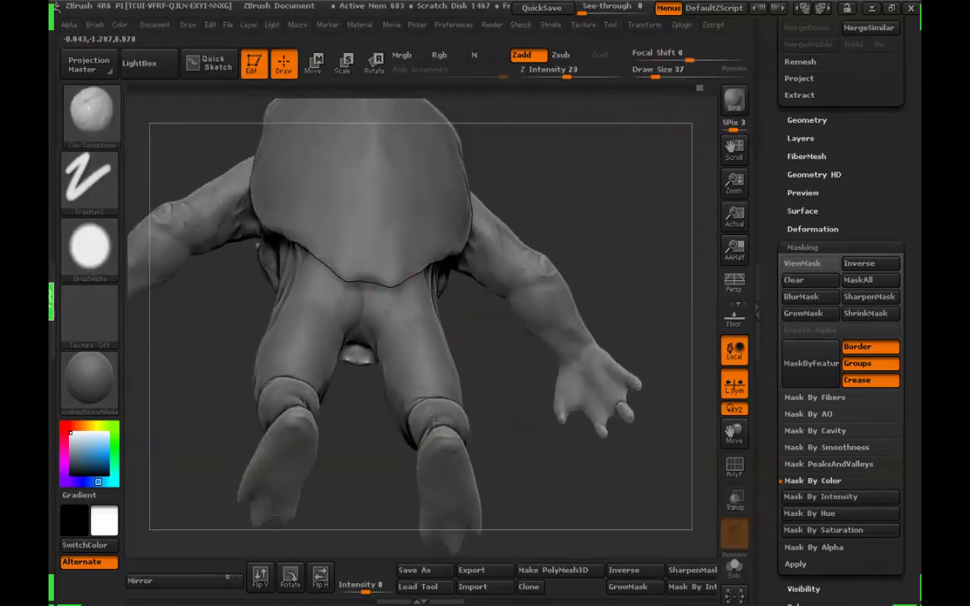
pyautogui.keyDown('shift'); pyautogui.moveTo(373, 291); pyautogui.dragTo(361, 313); pyautogui.keyUp('shift')
pyautogui.moveTo(584, 243); pyautogui.dragTo(559, 206)
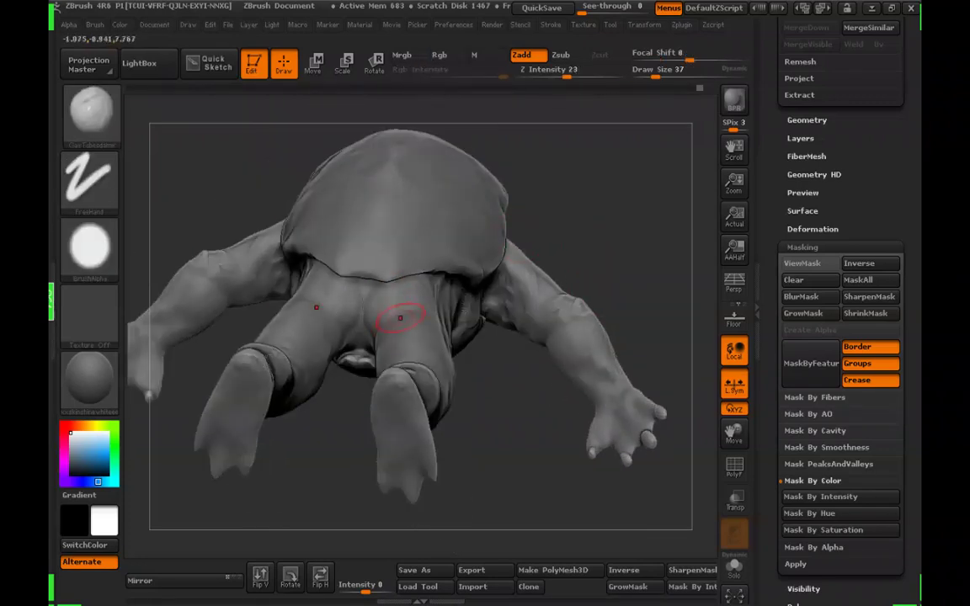
pyautogui.press('shift')
pyautogui.moveTo(480, 298); pyautogui.dragTo(420, 282)
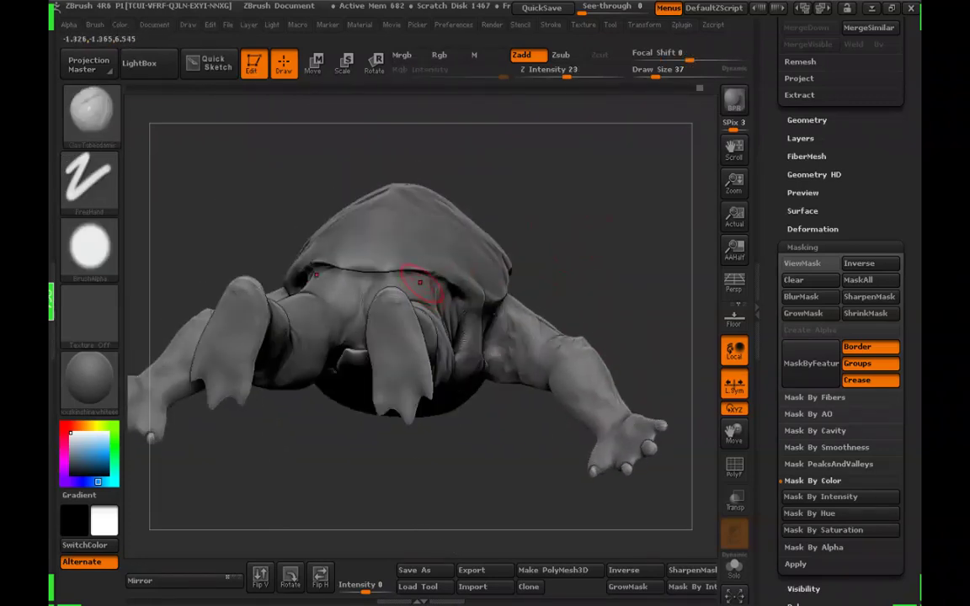
pyautogui.moveTo(361, 273)
pyautogui.mouseDown()
pyautogui.moveTo(469, 278)
pyautogui.moveTo(426, 291)
pyautogui.mouseUp()
pyautogui.moveTo(524, 396); pyautogui.dragTo(531, 495)
pyautogui.keyDown('shift'); pyautogui.moveTo(448, 486); pyautogui.dragTo(418, 443); pyautogui.keyUp('shift')
pyautogui.moveTo(557, 488)
pyautogui.mouseDown()
pyautogui.moveTo(543, 431)
pyautogui.moveTo(628, 407)
pyautogui.moveTo(665, 312)
pyautogui.moveTo(623, 362)
pyautogui.moveTo(505, 360)
pyautogui.mouseUp()
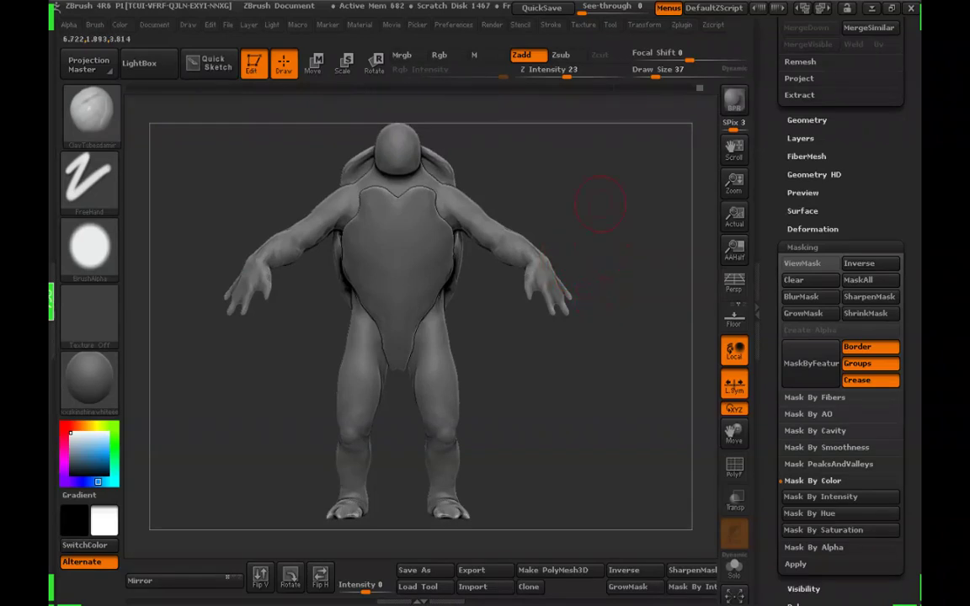
# Adjust the ClayTubes Draw Size to 59 for working on the arm
pyautogui.click(664, 74)
pyautogui.keyDown('alt'); pyautogui.moveTo(539, 232); pyautogui.dragTo(475, 272); pyautogui.keyUp('alt')
pyautogui.moveTo(583, 287); pyautogui.dragTo(524, 293)
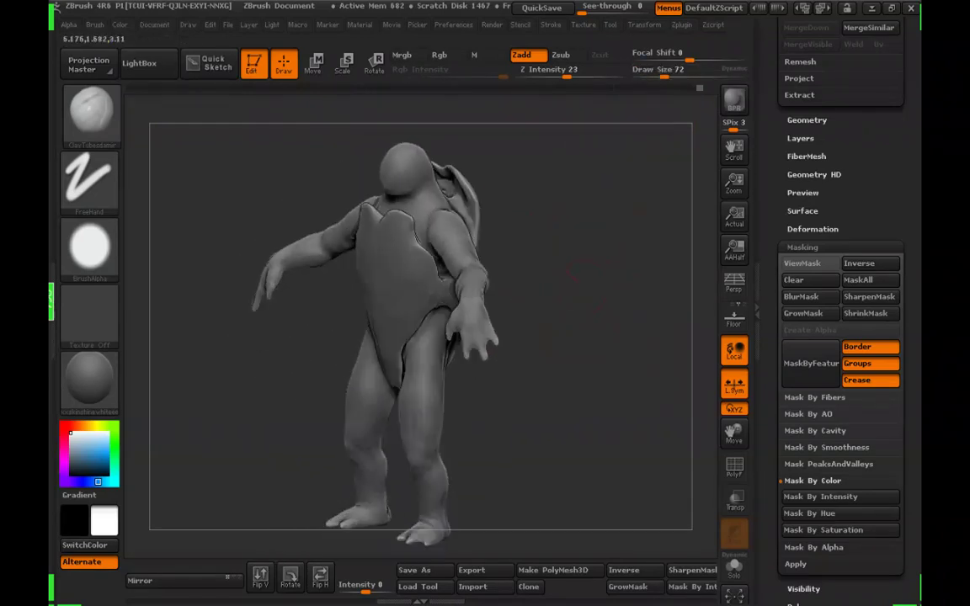
pyautogui.moveTo(581, 252)
pyautogui.keyDown('alt'); pyautogui.mouseDown()
pyautogui.moveTo(628, 296)
pyautogui.moveTo(602, 286)
pyautogui.mouseUp(); pyautogui.keyUp('alt')
pyautogui.click(662, 76)
pyautogui.moveTo(595, 164); pyautogui.dragTo(628, 161)
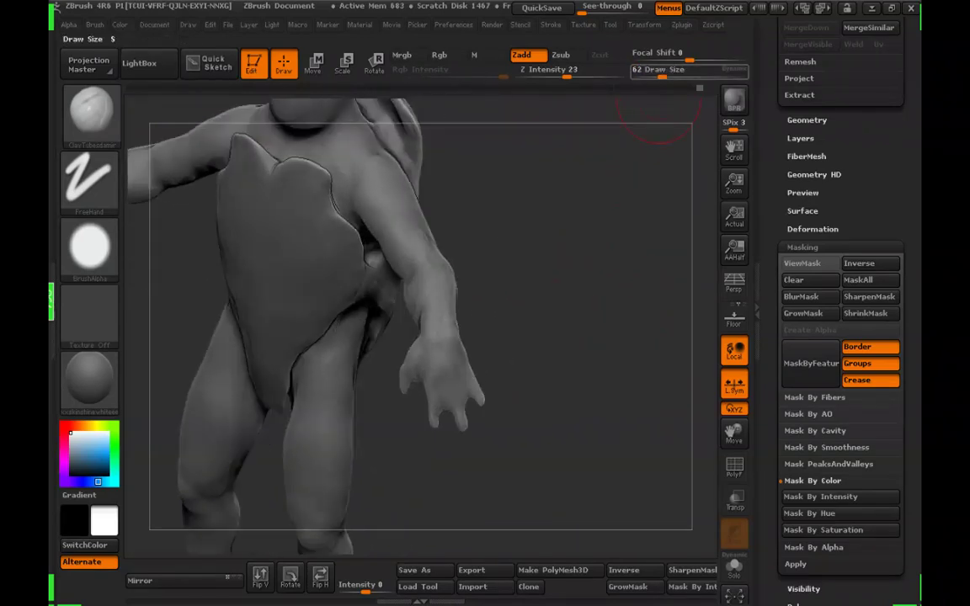
pyautogui.click(661, 76)
pyautogui.moveTo(568, 206)
pyautogui.keyDown('alt'); pyautogui.mouseDown()
pyautogui.moveTo(556, 286)
pyautogui.moveTo(503, 309)
pyautogui.moveTo(522, 284)
pyautogui.mouseUp(); pyautogui.keyUp('alt')
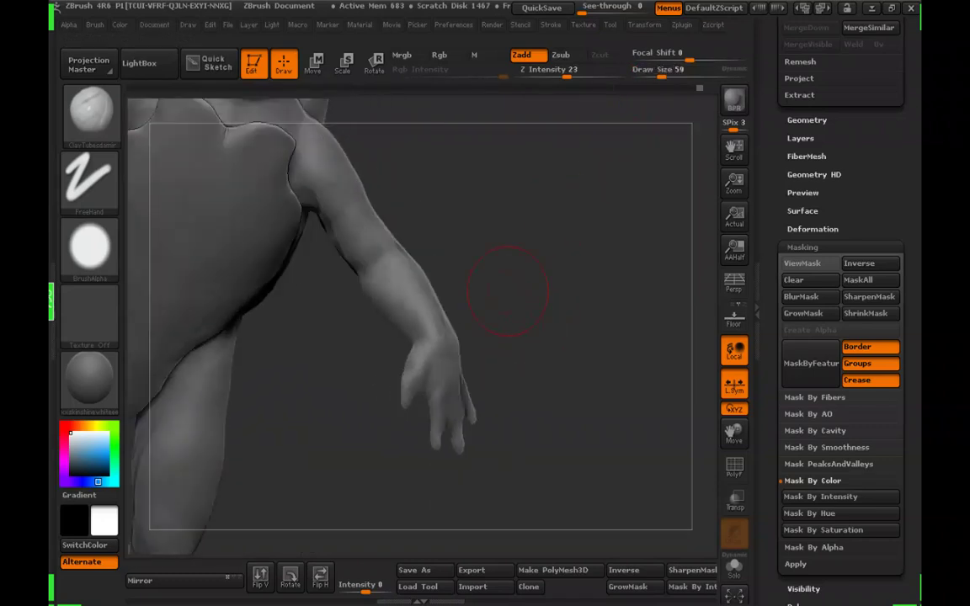
# Smooth the forearm into the wrist using a Draw Size of 39
pyautogui.moveTo(581, 219)
pyautogui.mouseDown()
pyautogui.moveTo(552, 232)
pyautogui.moveTo(526, 290)
pyautogui.moveTo(488, 299)
pyautogui.mouseUp()
pyautogui.keyDown('shift'); pyautogui.moveTo(438, 337); pyautogui.dragTo(428, 322); pyautogui.keyUp('shift')
pyautogui.moveTo(514, 299); pyautogui.dragTo(564, 295)
pyautogui.keyDown('shift'); pyautogui.moveTo(452, 310); pyautogui.dragTo(459, 326); pyautogui.keyUp('shift')
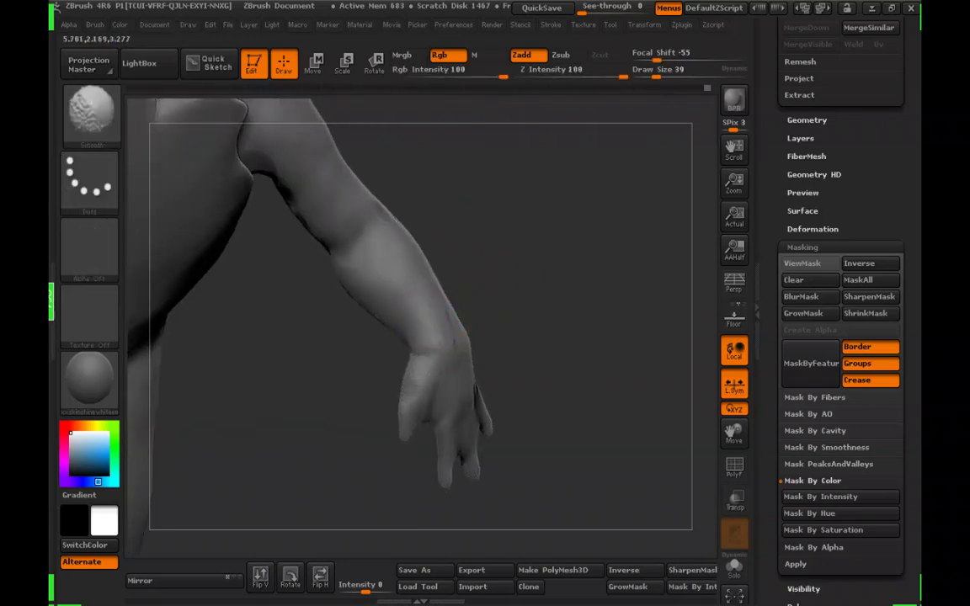
pyautogui.moveTo(520, 271)
pyautogui.mouseDown()
pyautogui.moveTo(535, 264)
pyautogui.moveTo(542, 281)
pyautogui.mouseUp()
pyautogui.keyDown('shift'); pyautogui.moveTo(447, 327); pyautogui.dragTo(444, 336); pyautogui.keyUp('shift')
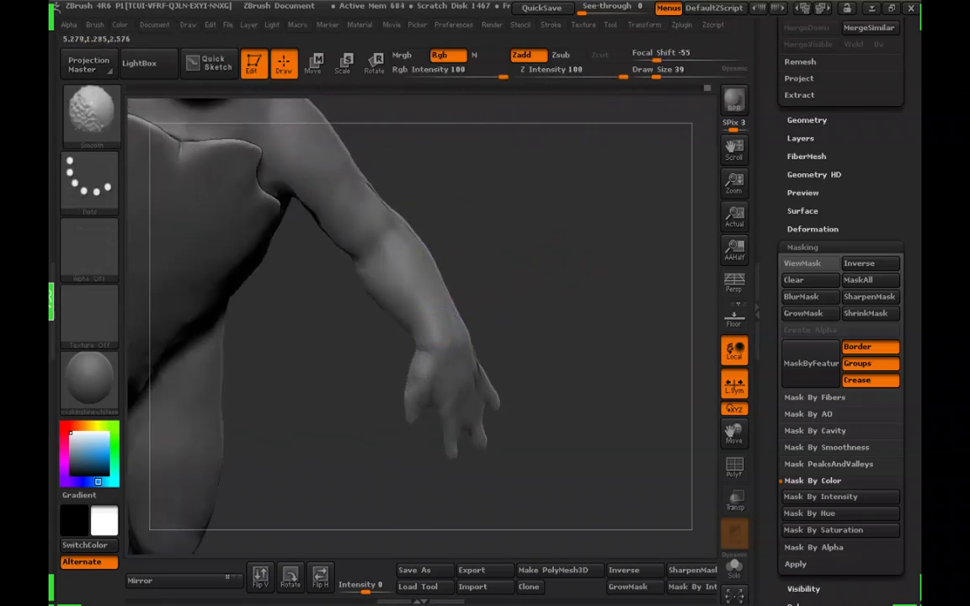
# Block in the muzzle and cheek planes on the head with ClayTubes and smooth them into the neck
pyautogui.moveTo(498, 299)
pyautogui.mouseDown()
pyautogui.moveTo(580, 346)
pyautogui.moveTo(640, 327)
pyautogui.moveTo(617, 443)
pyautogui.moveTo(613, 346)
pyautogui.moveTo(595, 288)
pyautogui.moveTo(593, 408)
pyautogui.moveTo(589, 168)
pyautogui.moveTo(548, 299)
pyautogui.moveTo(555, 210)
pyautogui.moveTo(481, 205)
pyautogui.mouseUp()
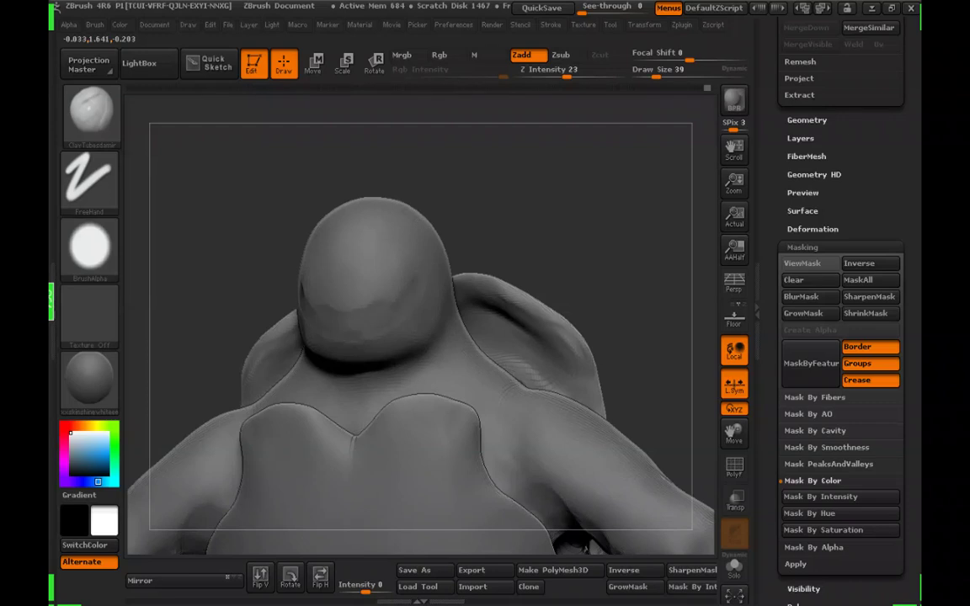
pyautogui.moveTo(484, 252)
pyautogui.mouseDown()
pyautogui.moveTo(560, 255)
pyautogui.moveTo(477, 244)
pyautogui.mouseUp()
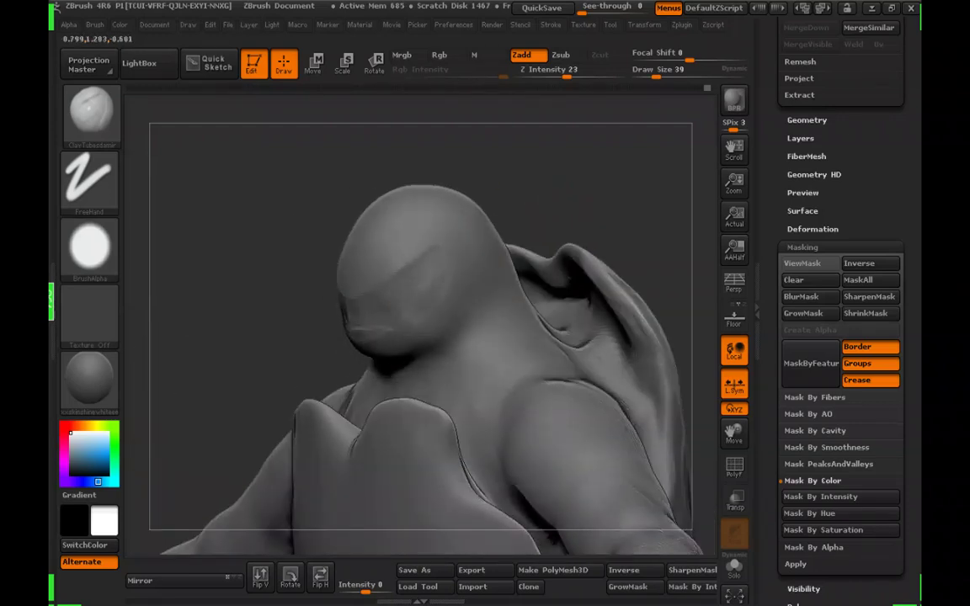
pyautogui.moveTo(556, 136); pyautogui.dragTo(627, 141)
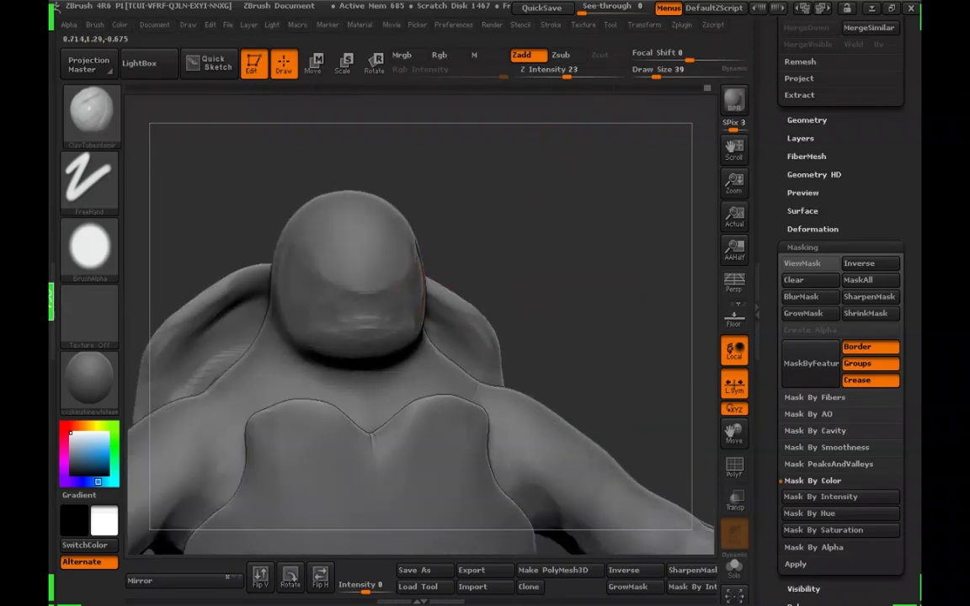
pyautogui.moveTo(443, 299); pyautogui.dragTo(352, 223)
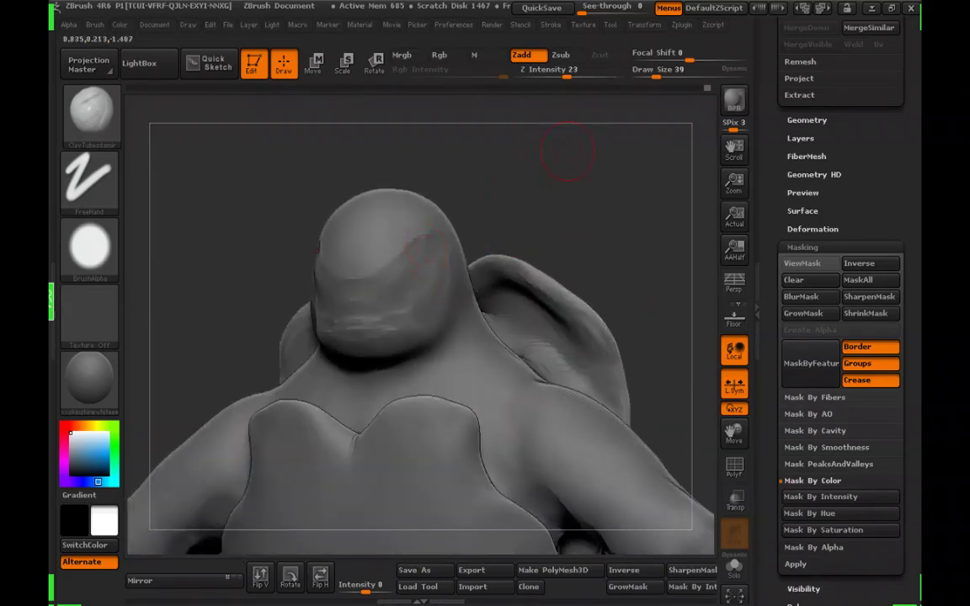
pyautogui.moveTo(530, 158)
pyautogui.mouseDown()
pyautogui.moveTo(573, 156)
pyautogui.moveTo(532, 173)
pyautogui.moveTo(543, 167)
pyautogui.mouseUp()
pyautogui.moveTo(416, 335); pyautogui.dragTo(429, 313)
pyautogui.press('shift')
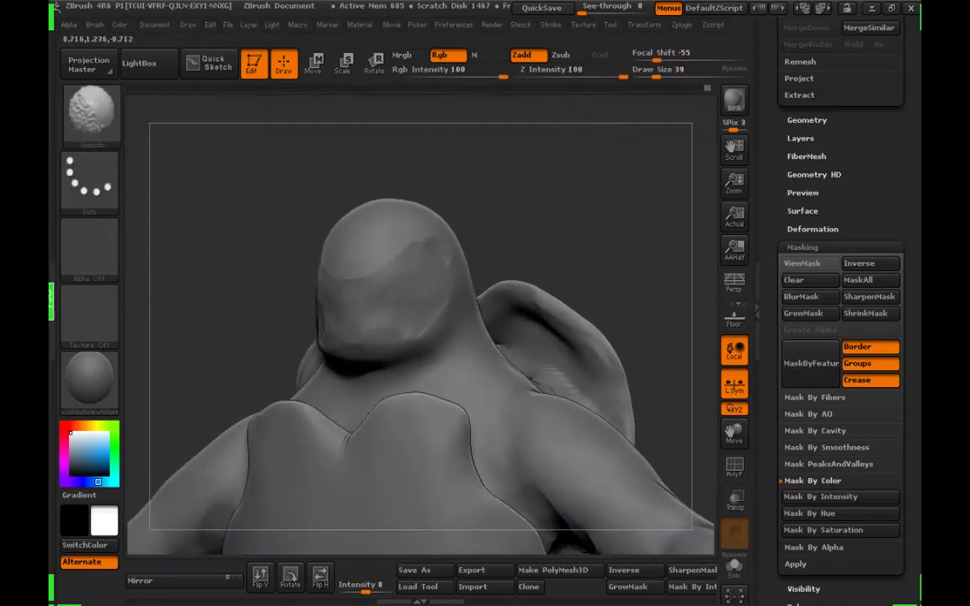
pyautogui.keyDown('shift'); pyautogui.moveTo(490, 320); pyautogui.dragTo(462, 258); pyautogui.keyUp('shift')
pyautogui.moveTo(544, 168)
pyautogui.mouseDown()
pyautogui.moveTo(635, 181)
pyautogui.moveTo(547, 184)
pyautogui.moveTo(610, 160)
pyautogui.mouseUp()
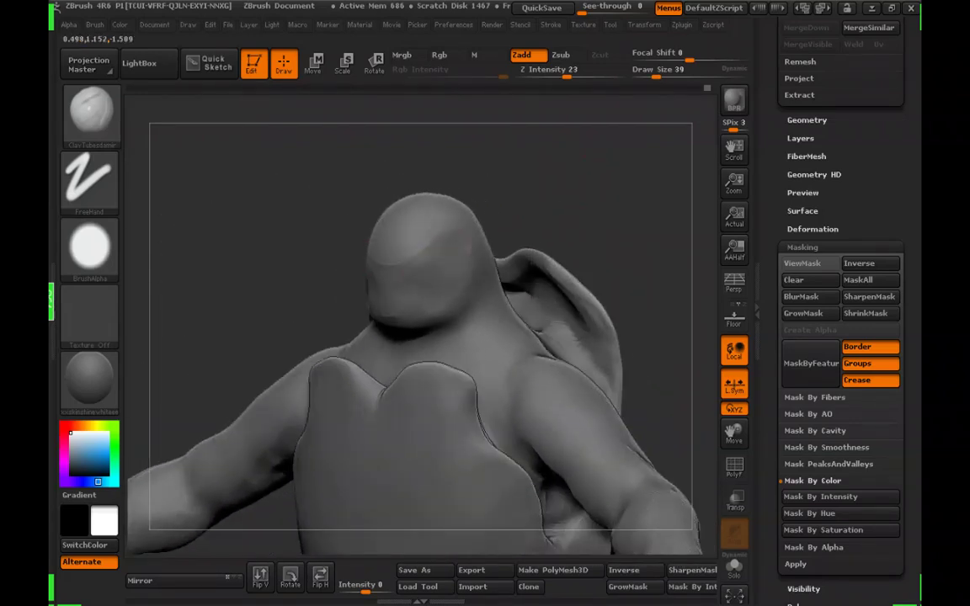
# Add clay strokes across the forehead and crown and define the brow line
pyautogui.moveTo(378, 229)
pyautogui.mouseDown()
pyautogui.moveTo(431, 226)
pyautogui.moveTo(436, 202)
pyautogui.mouseUp()
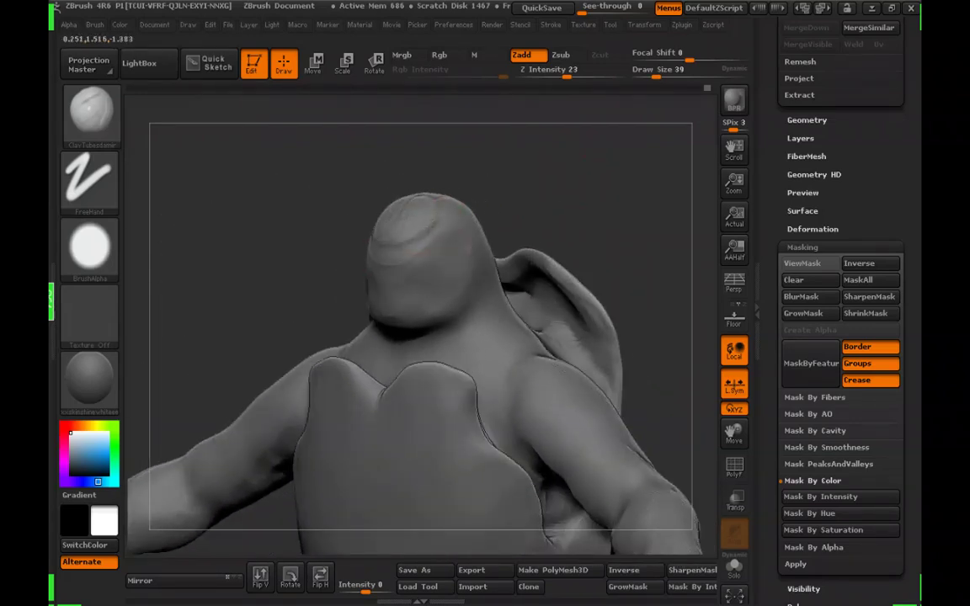
pyautogui.moveTo(391, 249)
pyautogui.mouseDown()
pyautogui.moveTo(451, 216)
pyautogui.moveTo(410, 218)
pyautogui.mouseUp()
pyautogui.moveTo(593, 172); pyautogui.dragTo(539, 210)
pyautogui.moveTo(434, 175)
pyautogui.mouseDown()
pyautogui.moveTo(416, 183)
pyautogui.moveTo(455, 170)
pyautogui.mouseUp()
pyautogui.moveTo(602, 156)
pyautogui.mouseDown()
pyautogui.moveTo(455, 169)
pyautogui.moveTo(543, 252)
pyautogui.moveTo(548, 203)
pyautogui.moveTo(484, 253)
pyautogui.mouseUp()
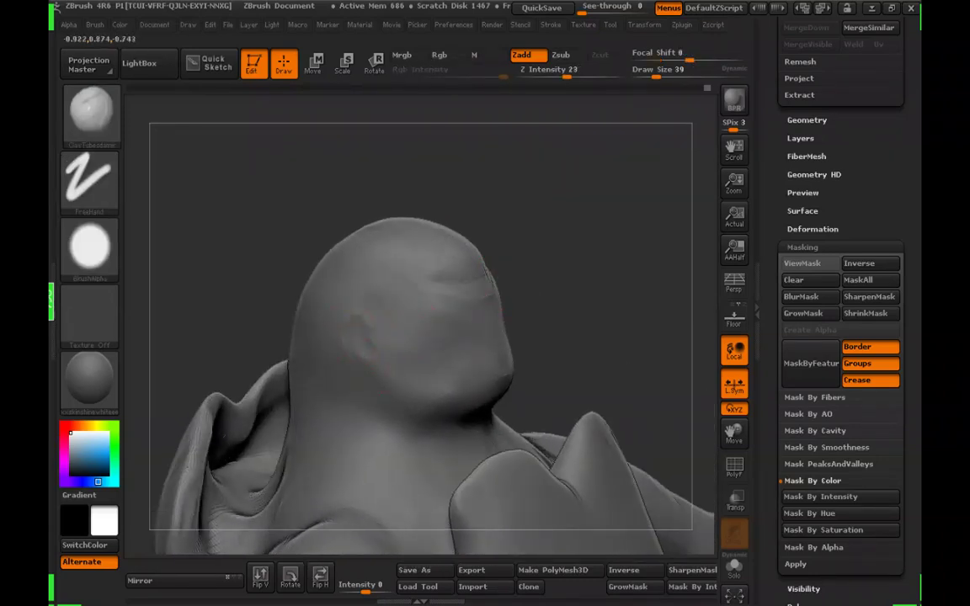
# Smooth the side of the head and rough in the eye sockets and mouth line with ClayTubes
pyautogui.moveTo(589, 211)
pyautogui.mouseDown()
pyautogui.moveTo(559, 209)
pyautogui.moveTo(484, 288)
pyautogui.moveTo(558, 269)
pyautogui.mouseUp()
pyautogui.keyDown('shift'); pyautogui.moveTo(457, 327); pyautogui.dragTo(496, 360); pyautogui.keyUp('shift')
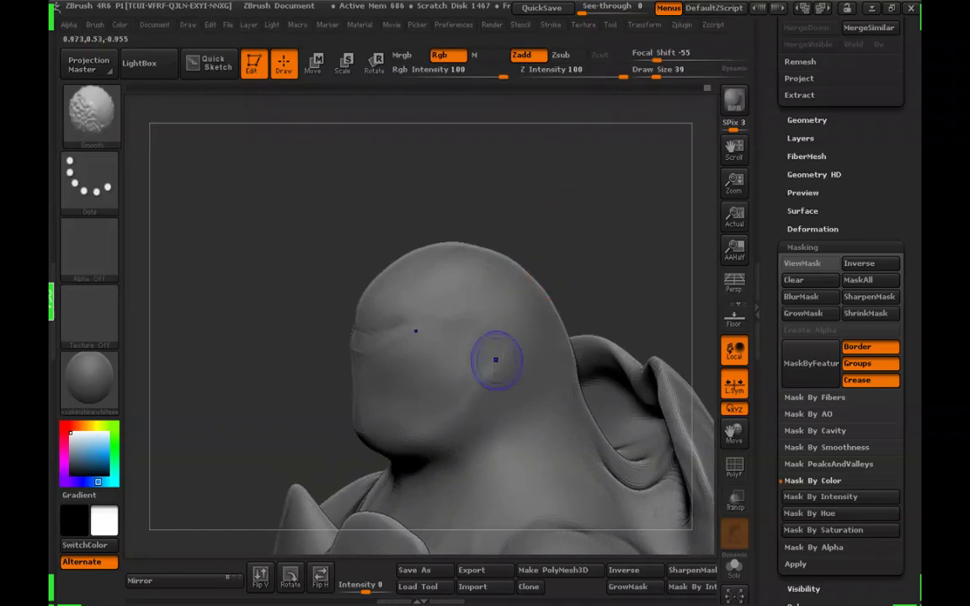
pyautogui.moveTo(560, 261)
pyautogui.mouseDown()
pyautogui.moveTo(598, 236)
pyautogui.moveTo(569, 281)
pyautogui.moveTo(440, 340)
pyautogui.moveTo(462, 334)
pyautogui.mouseUp()
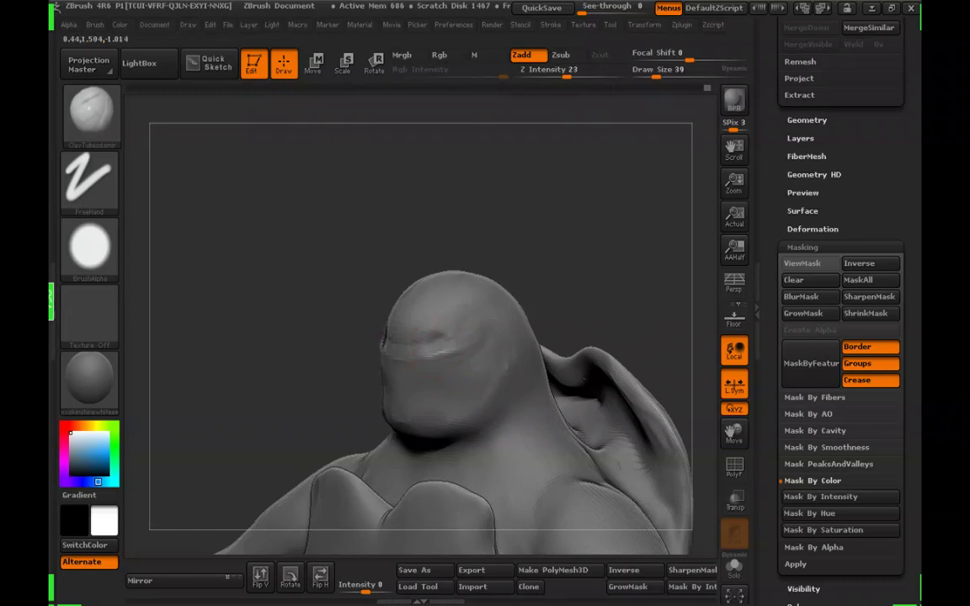
pyautogui.moveTo(581, 252)
pyautogui.mouseDown()
pyautogui.moveTo(645, 278)
pyautogui.moveTo(602, 255)
pyautogui.moveTo(599, 207)
pyautogui.moveTo(578, 225)
pyautogui.moveTo(574, 200)
pyautogui.moveTo(581, 270)
pyautogui.mouseUp()
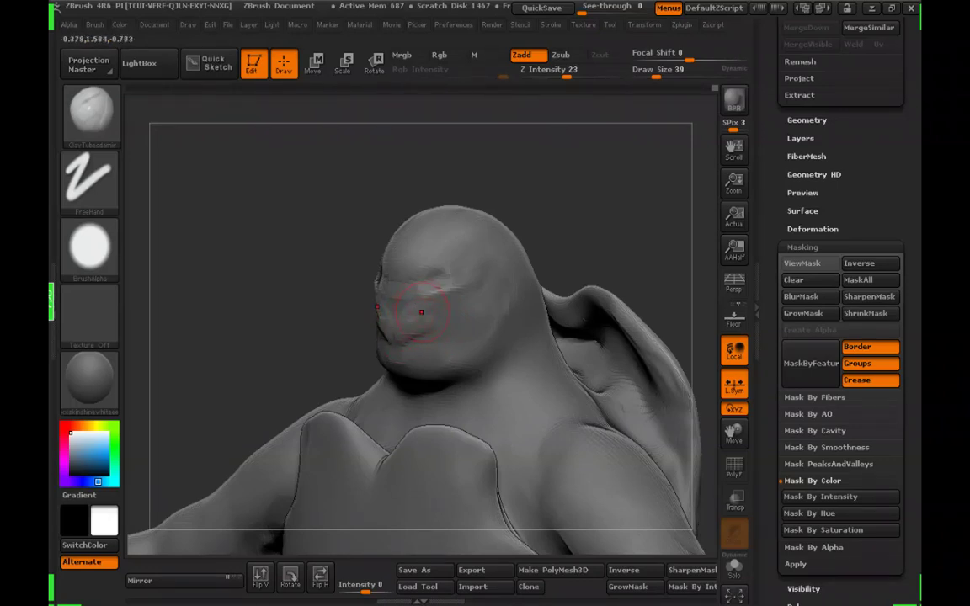
pyautogui.moveTo(577, 177); pyautogui.dragTo(416, 335)
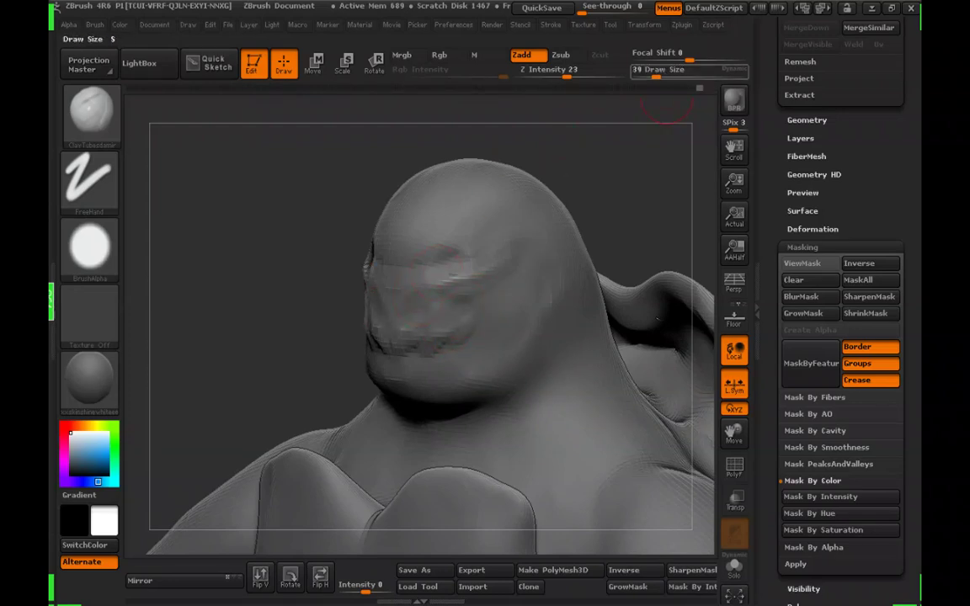
# Set the Draw Size to 28, then build up the nose and lips and soften the area around the eyes
pyautogui.click(652, 76)
pyautogui.moveTo(619, 152)
pyautogui.keyDown('alt'); pyautogui.mouseDown()
pyautogui.moveTo(583, 245)
pyautogui.moveTo(623, 229)
pyautogui.moveTo(602, 202)
pyautogui.mouseUp(); pyautogui.keyUp('alt')
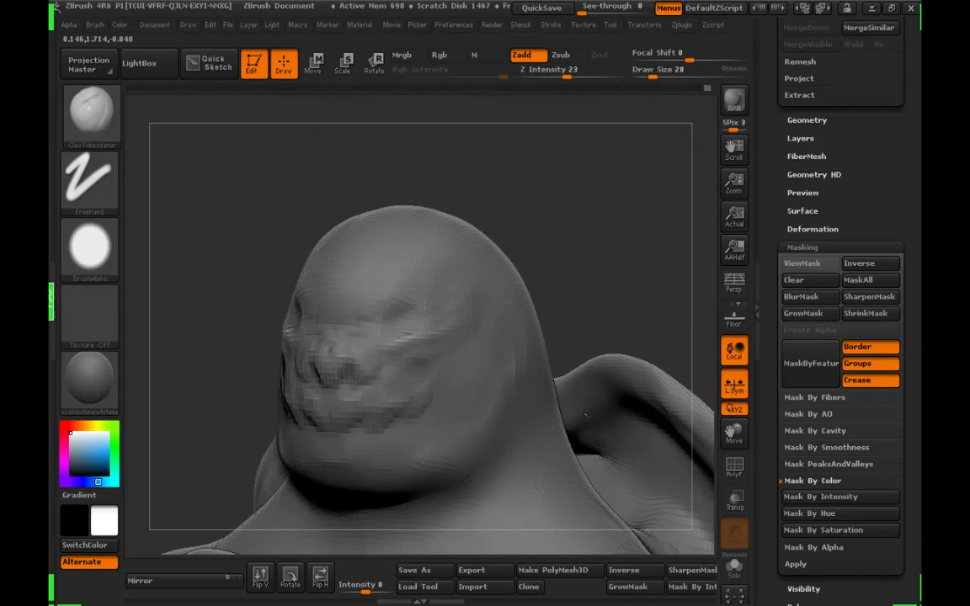
pyautogui.moveTo(587, 415)
pyautogui.mouseDown()
pyautogui.moveTo(610, 212)
pyautogui.moveTo(665, 236)
pyautogui.mouseUp()
pyautogui.keyDown('shift'); pyautogui.moveTo(295, 304); pyautogui.dragTo(324, 328); pyautogui.keyUp('shift')
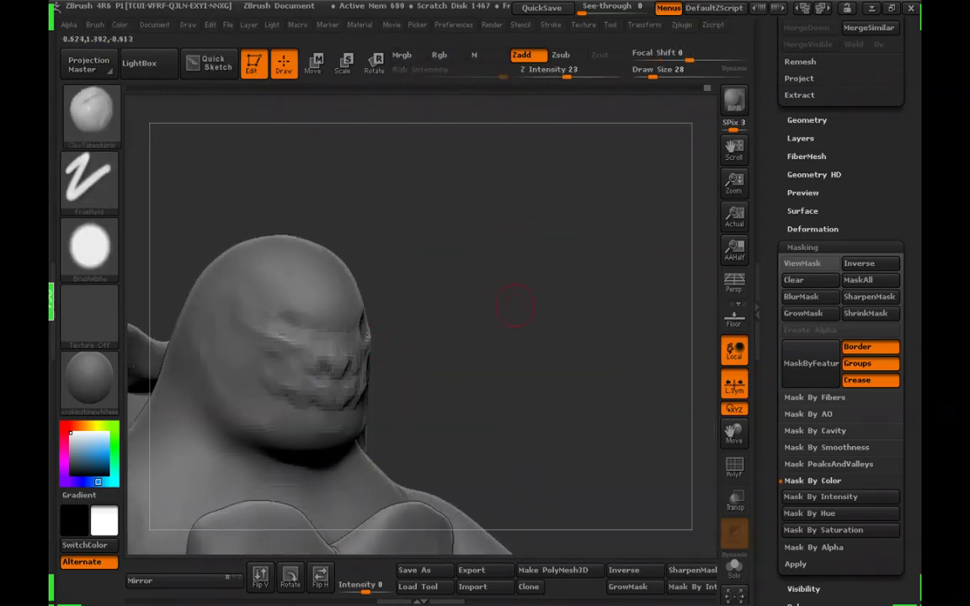
pyautogui.moveTo(515, 305); pyautogui.dragTo(386, 362)
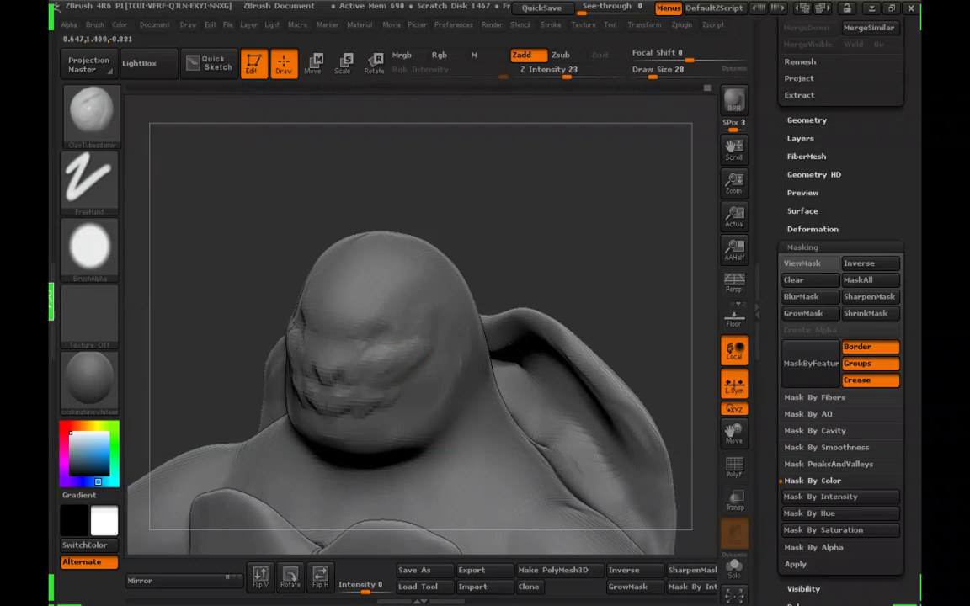
# Add ClayTubes strokes along the cheekbone and side of the jaw, then fill out the lips and chin
pyautogui.moveTo(453, 326); pyautogui.dragTo(421, 363)
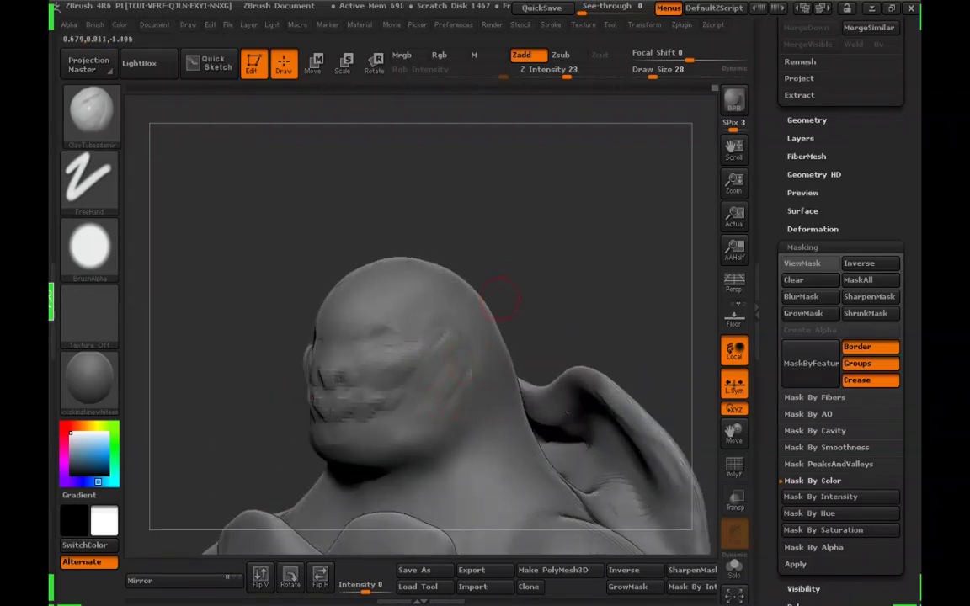
pyautogui.moveTo(502, 288); pyautogui.dragTo(459, 362)
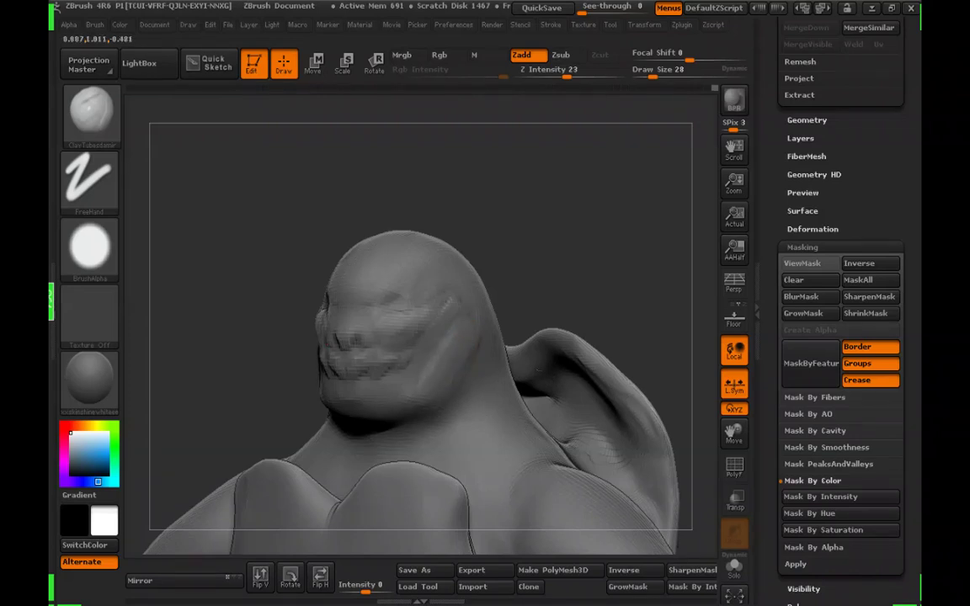
pyautogui.press('shift')
pyautogui.moveTo(538, 202)
pyautogui.mouseDown()
pyautogui.moveTo(619, 199)
pyautogui.moveTo(569, 199)
pyautogui.moveTo(570, 244)
pyautogui.mouseUp()
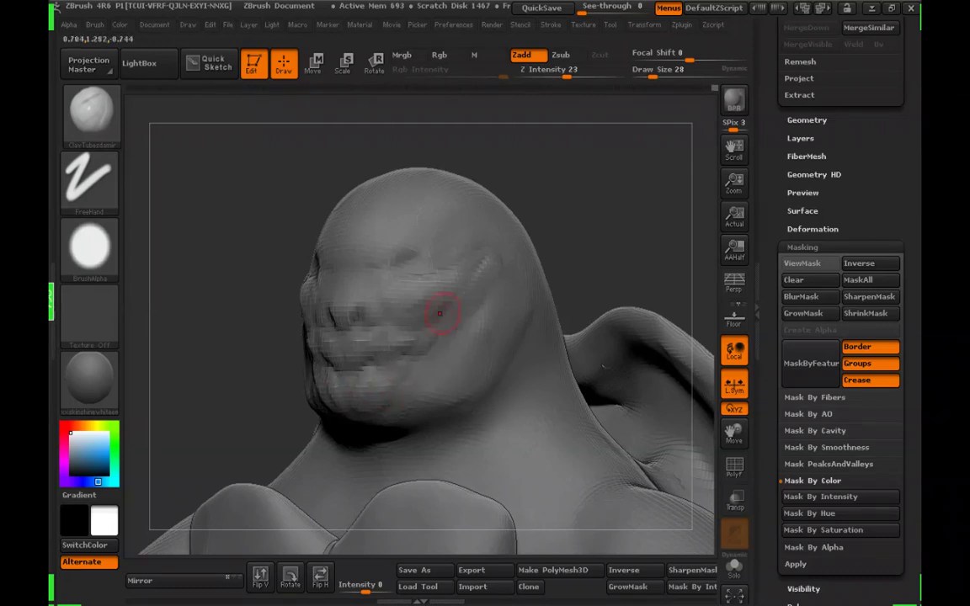
pyautogui.moveTo(440, 314); pyautogui.dragTo(404, 352, button='right')
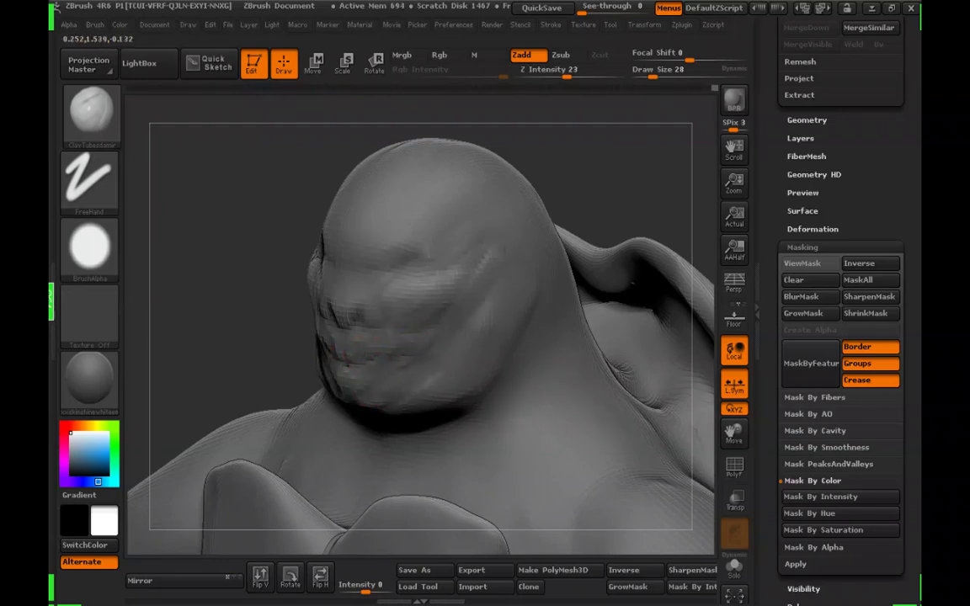
pyautogui.moveTo(288, 333)
pyautogui.mouseDown()
pyautogui.moveTo(363, 329)
pyautogui.moveTo(368, 379)
pyautogui.mouseUp()
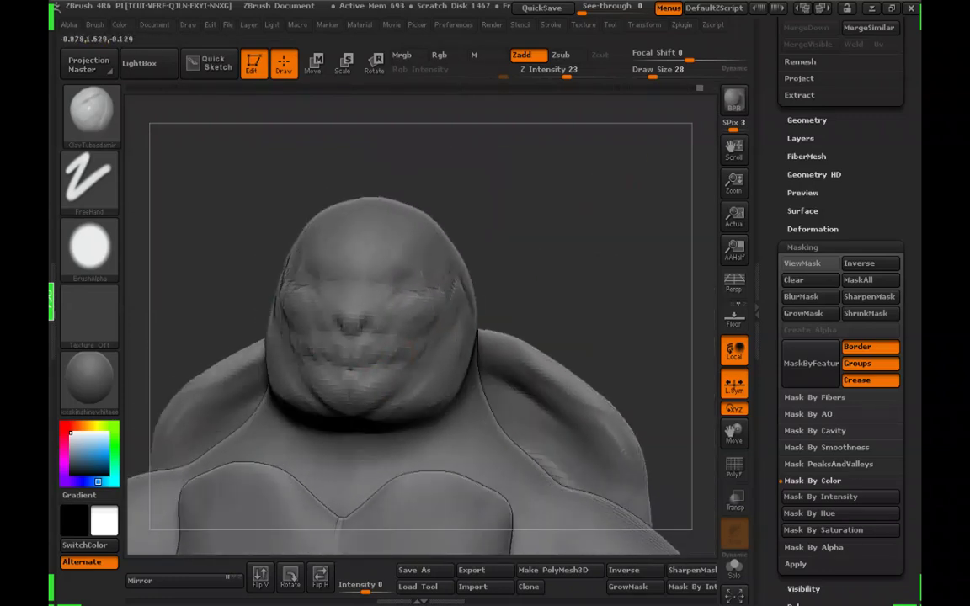
pyautogui.moveTo(337, 352); pyautogui.dragTo(390, 342)
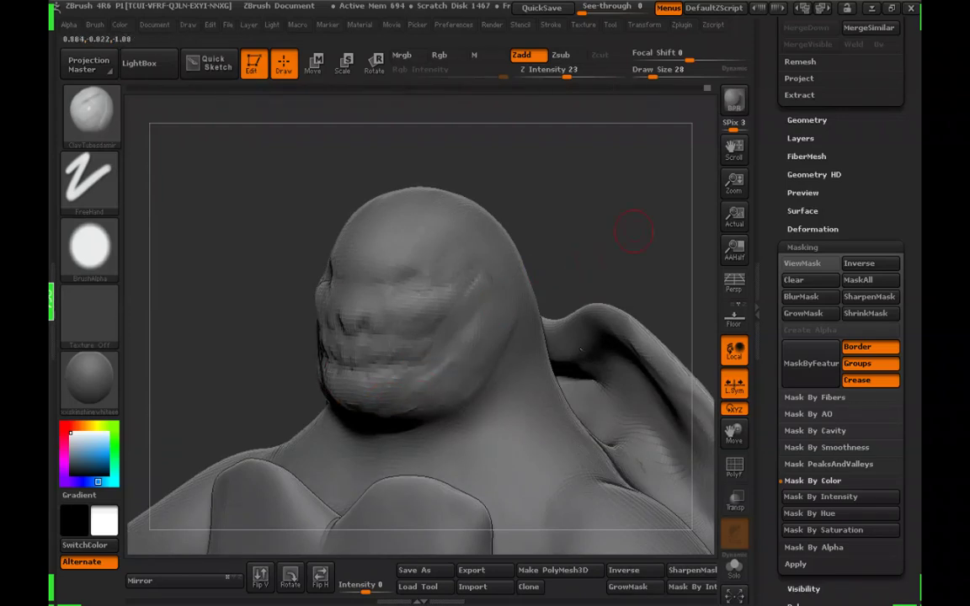
# Set the Draw Size to 42 and then 35 while building up the jaw, lower cheek and side of the face
pyautogui.moveTo(633, 232); pyautogui.dragTo(506, 324)
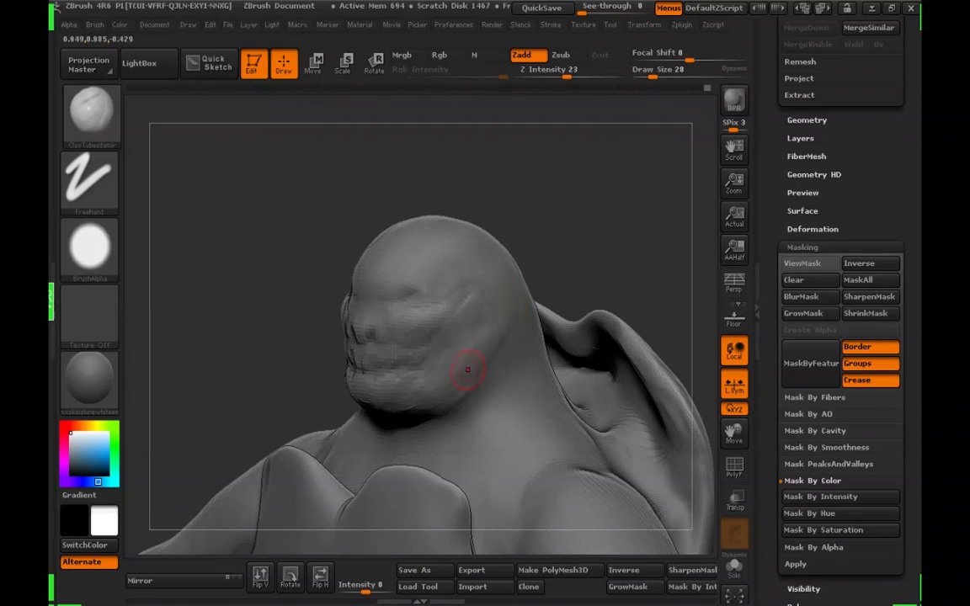
pyautogui.moveTo(636, 186); pyautogui.dragTo(594, 199)
pyautogui.click(657, 75)
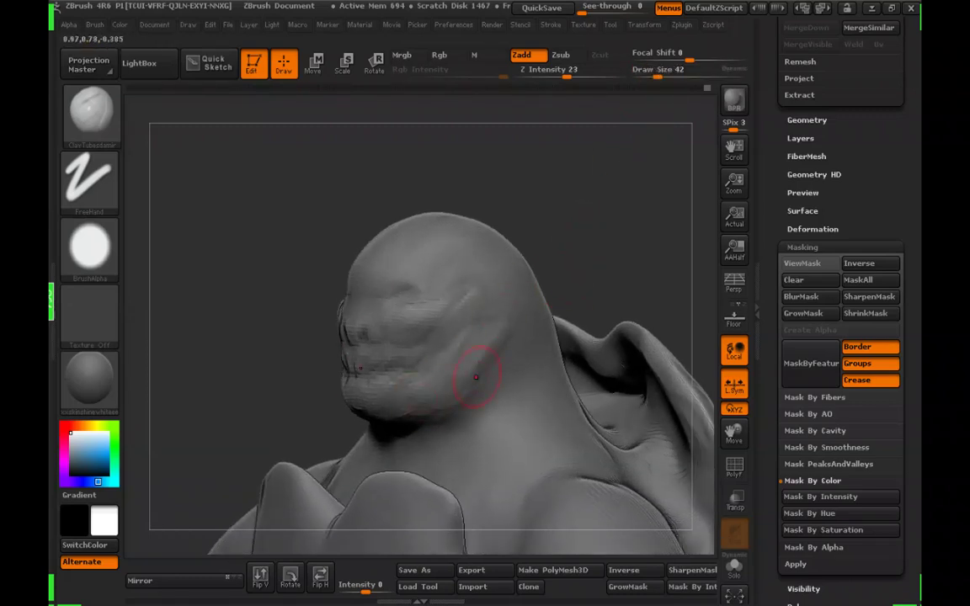
pyautogui.press('[')
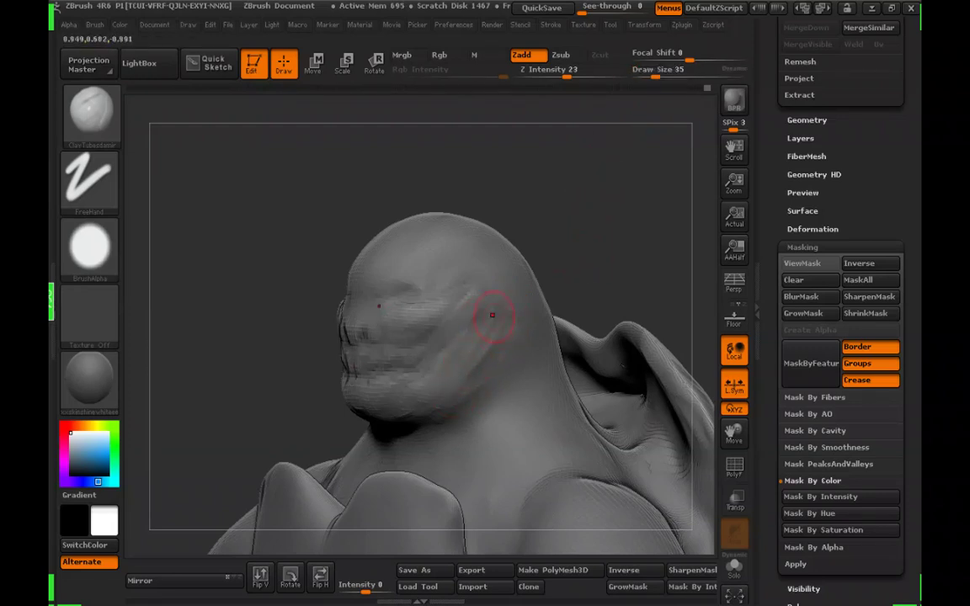
pyautogui.moveTo(577, 246)
pyautogui.mouseDown()
pyautogui.moveTo(522, 257)
pyautogui.moveTo(580, 277)
pyautogui.mouseUp()
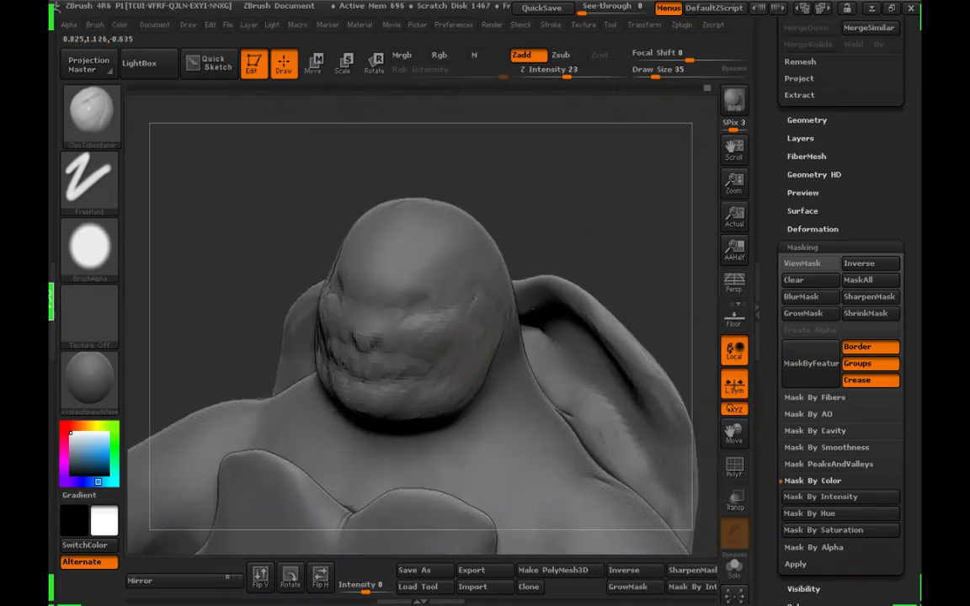
pyautogui.moveTo(551, 246)
pyautogui.mouseDown()
pyautogui.moveTo(562, 225)
pyautogui.moveTo(554, 211)
pyautogui.mouseUp()
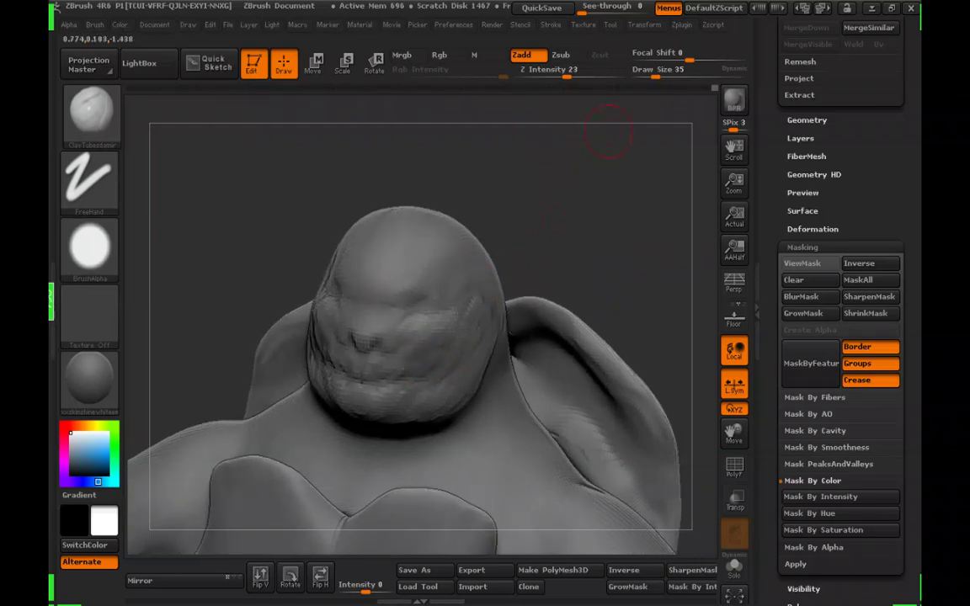
# Set the Draw Size to 59 and then 30, and block in the nose bridge and nostril area with clay strokes
pyautogui.click(662, 74)
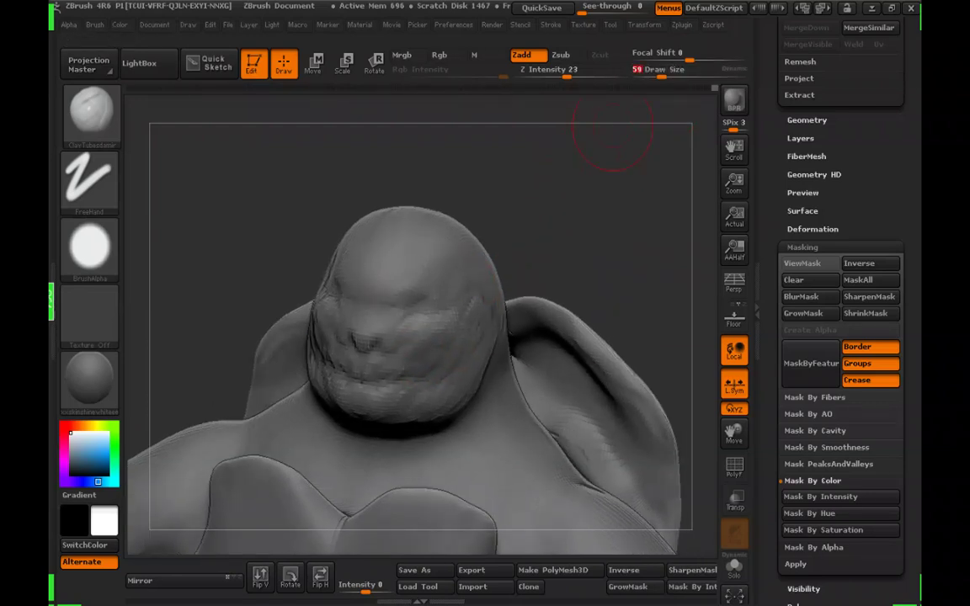
pyautogui.moveTo(628, 174)
pyautogui.mouseDown()
pyautogui.moveTo(612, 195)
pyautogui.moveTo(576, 152)
pyautogui.mouseUp()
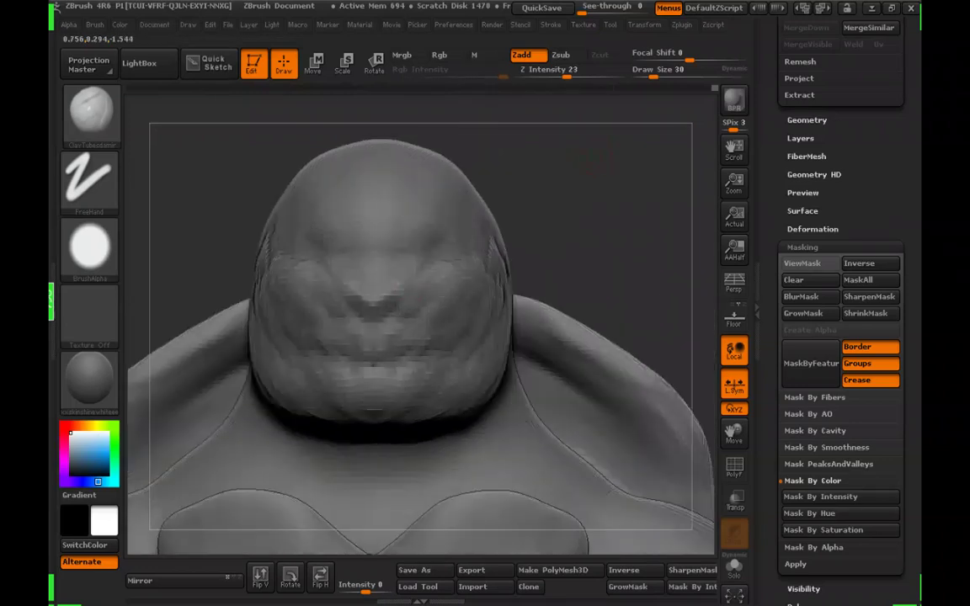
pyautogui.moveTo(372, 294); pyautogui.dragTo(399, 290)
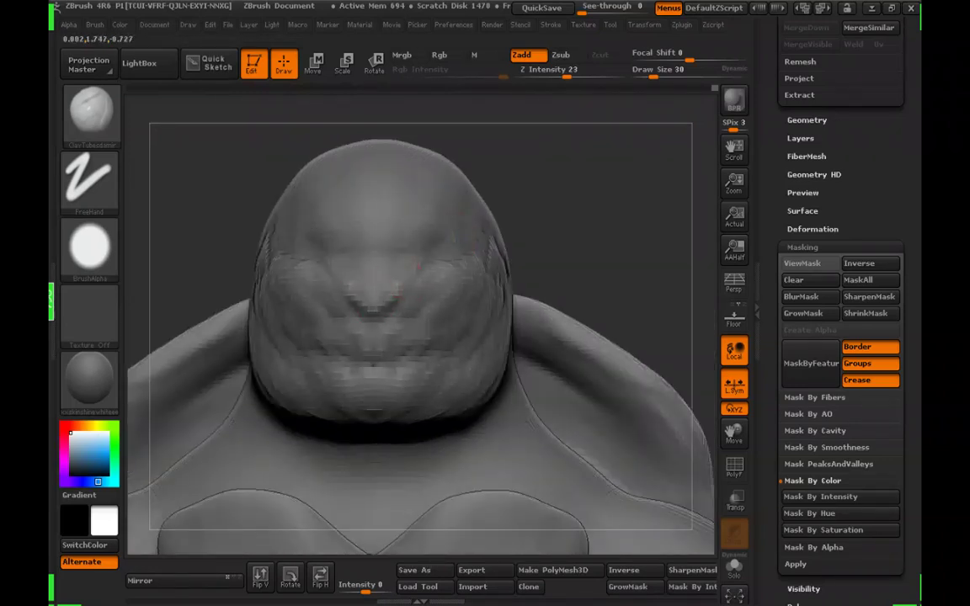
pyautogui.moveTo(625, 198); pyautogui.dragTo(583, 164)
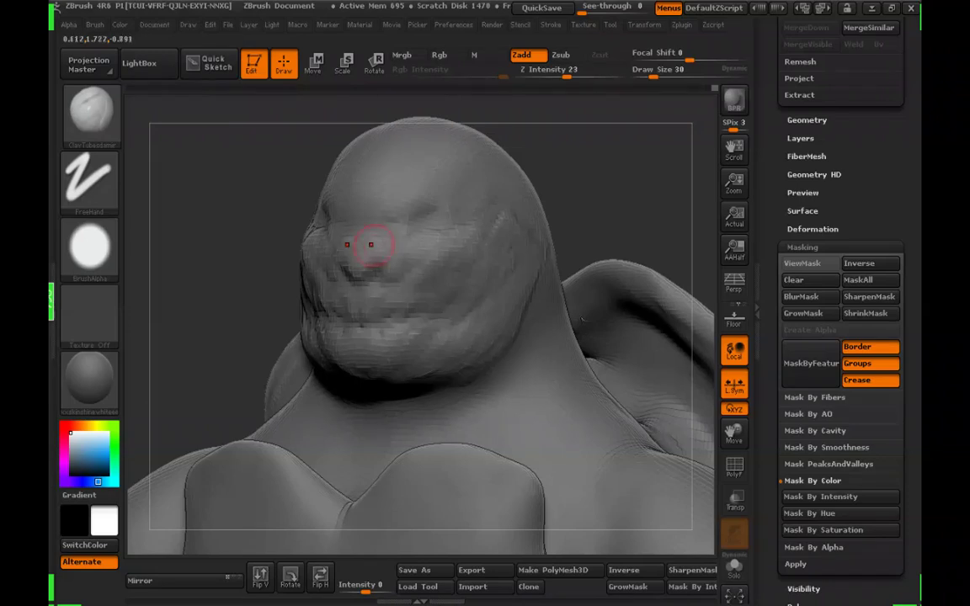
# Set the Draw Size to 28 and then 30, and refine the nose tip, nostrils and the area above the upper lip
pyautogui.click(653, 77)
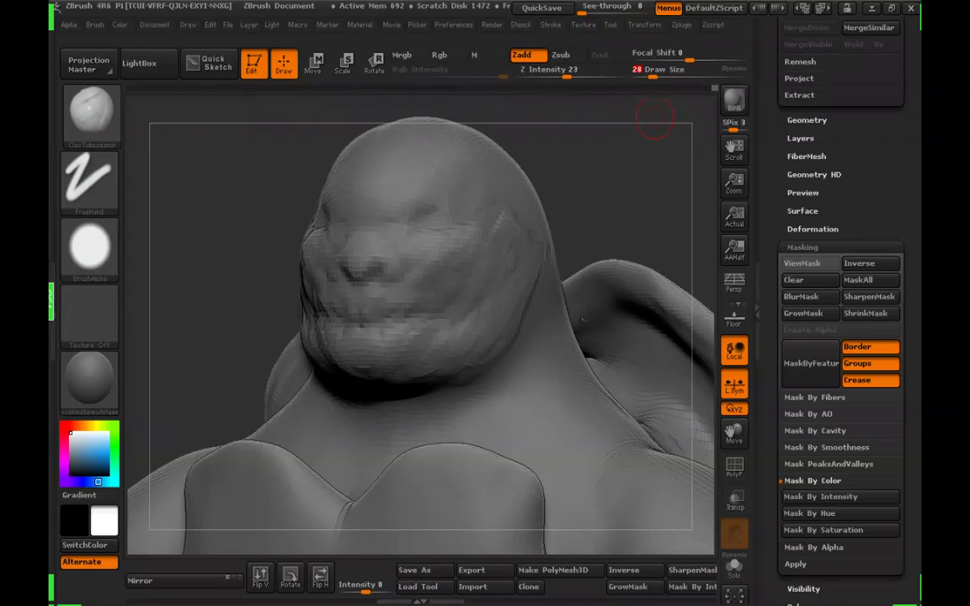
pyautogui.moveTo(589, 143)
pyautogui.mouseDown()
pyautogui.moveTo(601, 156)
pyautogui.moveTo(567, 173)
pyautogui.moveTo(580, 185)
pyautogui.mouseUp()
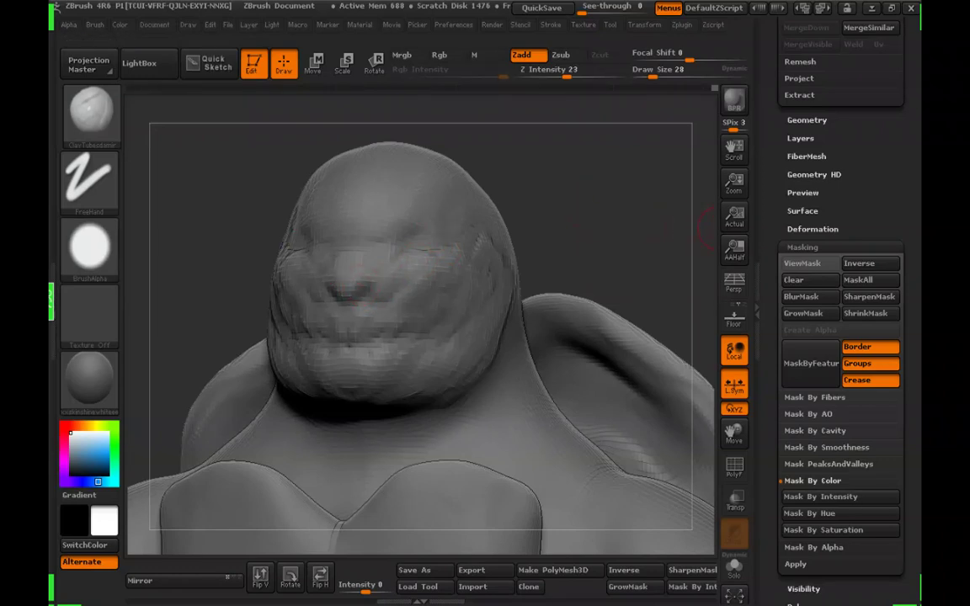
pyautogui.click(653, 74)
pyautogui.moveTo(593, 168); pyautogui.dragTo(574, 185)
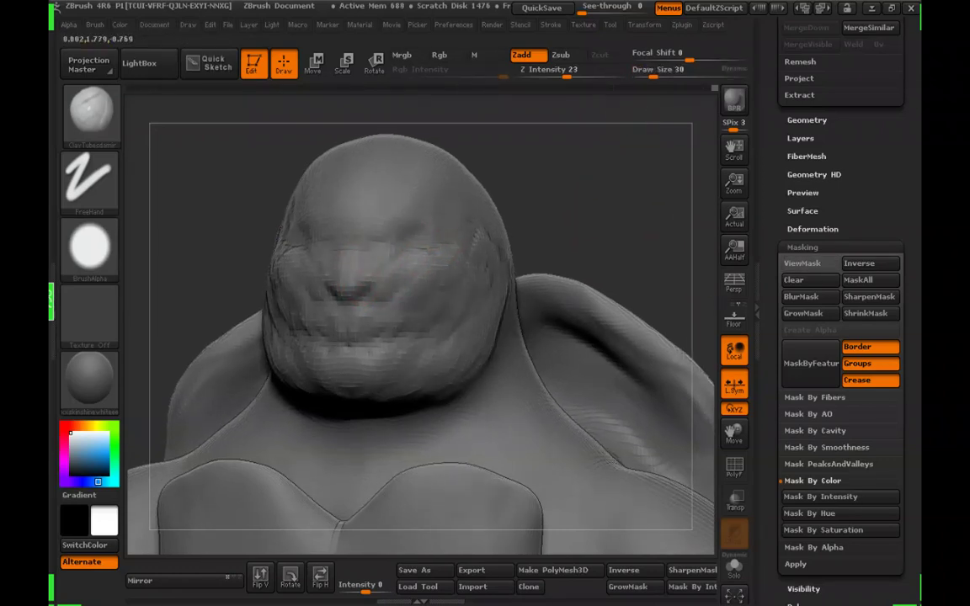
pyautogui.moveTo(556, 173)
pyautogui.mouseDown()
pyautogui.moveTo(652, 181)
pyautogui.moveTo(564, 198)
pyautogui.moveTo(492, 181)
pyautogui.mouseUp()
pyautogui.moveTo(551, 160); pyautogui.dragTo(601, 177)
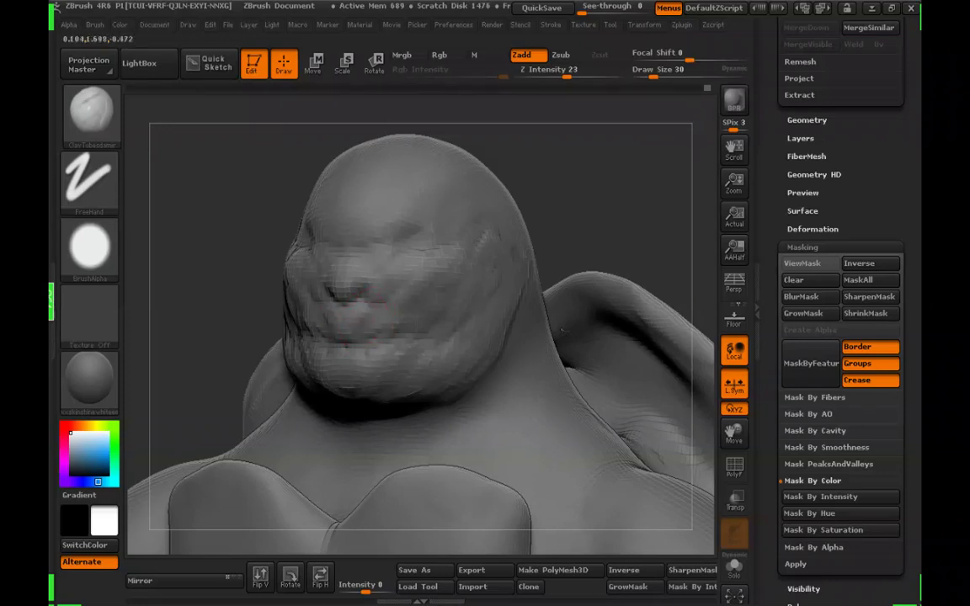
pyautogui.moveTo(345, 291); pyautogui.dragTo(343, 303)
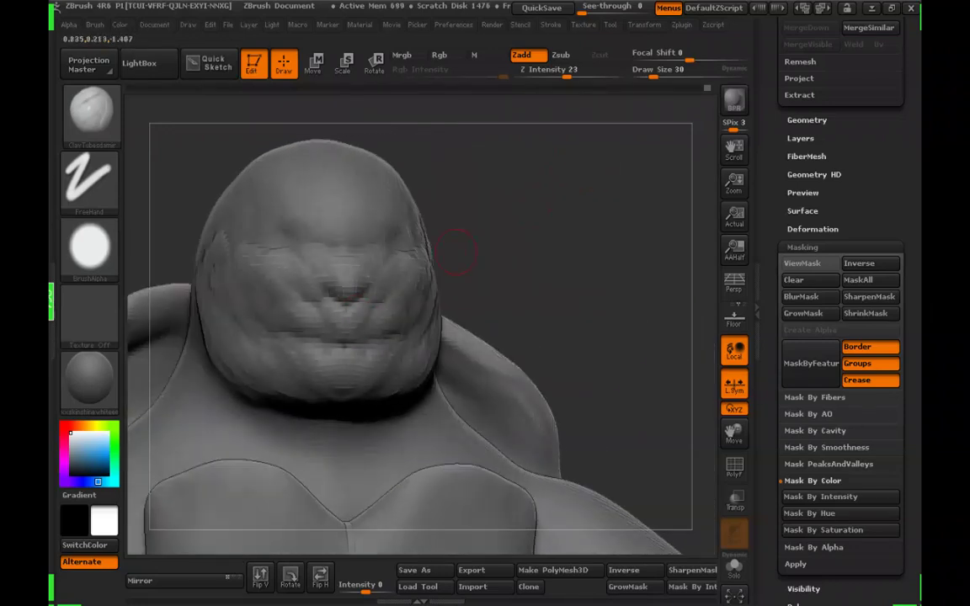
pyautogui.moveTo(520, 205); pyautogui.dragTo(641, 229)
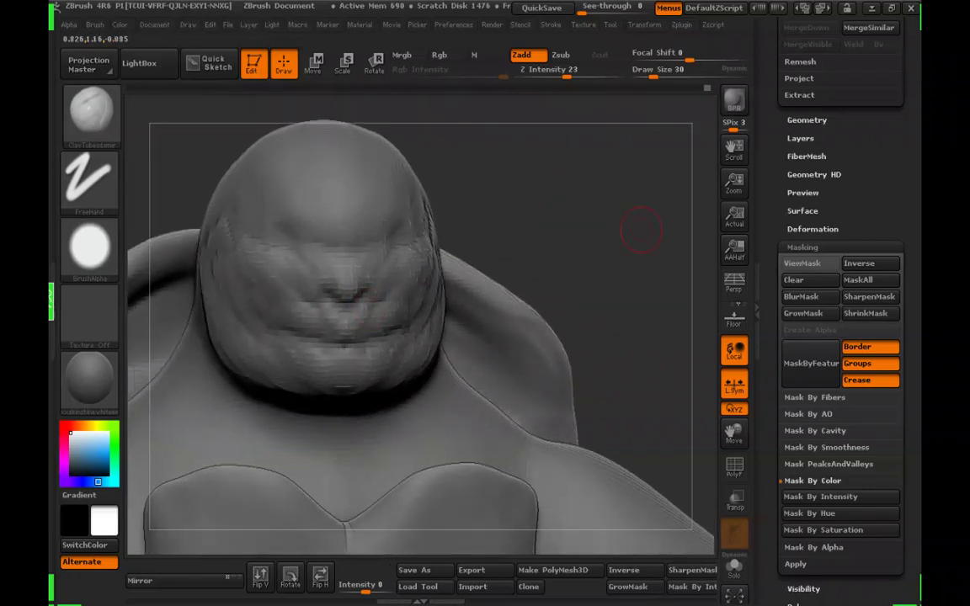
# Subdivide the turtle mesh to subdivision level 2 with smoothing enabled
pyautogui.moveTo(661, 293)
pyautogui.mouseDown()
pyautogui.moveTo(630, 310)
pyautogui.moveTo(619, 253)
pyautogui.moveTo(598, 252)
pyautogui.mouseUp()
pyautogui.keyDown('alt'); pyautogui.moveTo(589, 378); pyautogui.dragTo(582, 421); pyautogui.keyUp('alt')
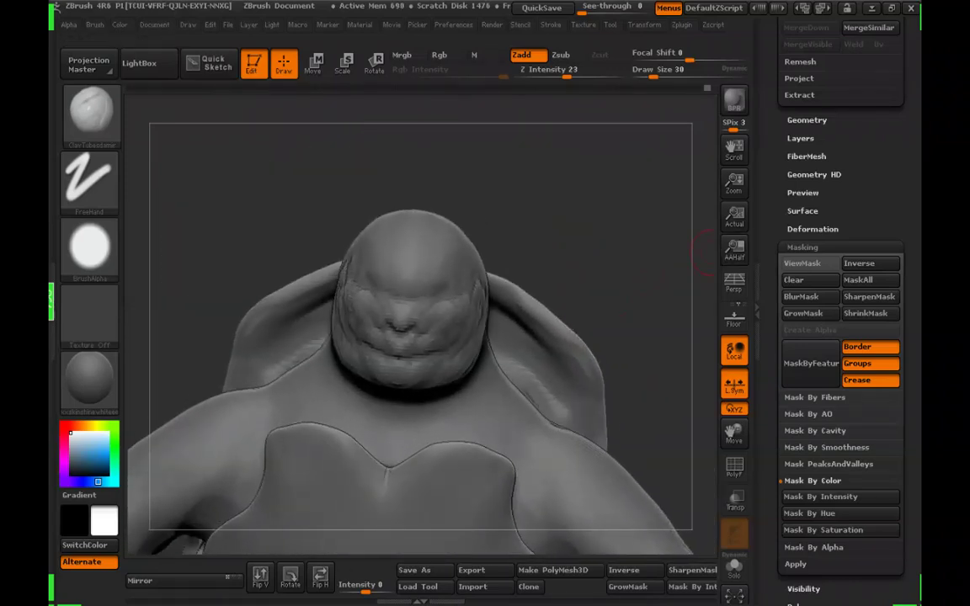
pyautogui.moveTo(770, 218); pyautogui.dragTo(770, 544)
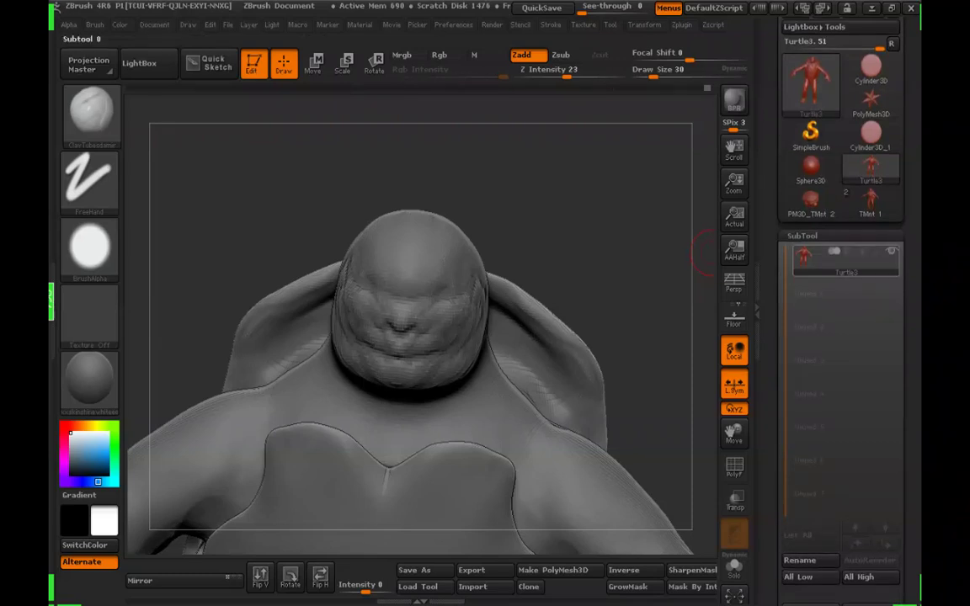
pyautogui.moveTo(829, 261)
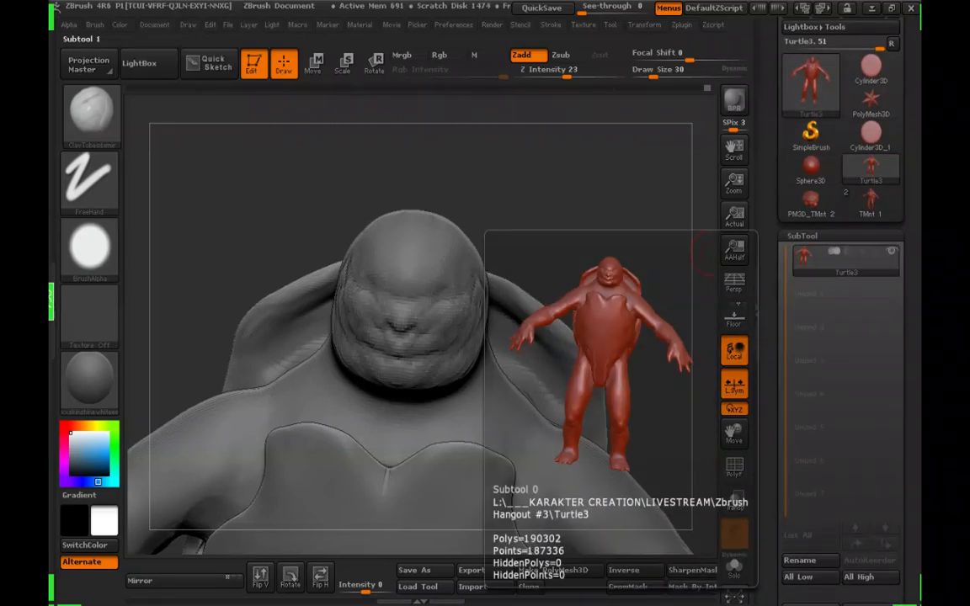
pyautogui.scroll(-10, 802, 483)
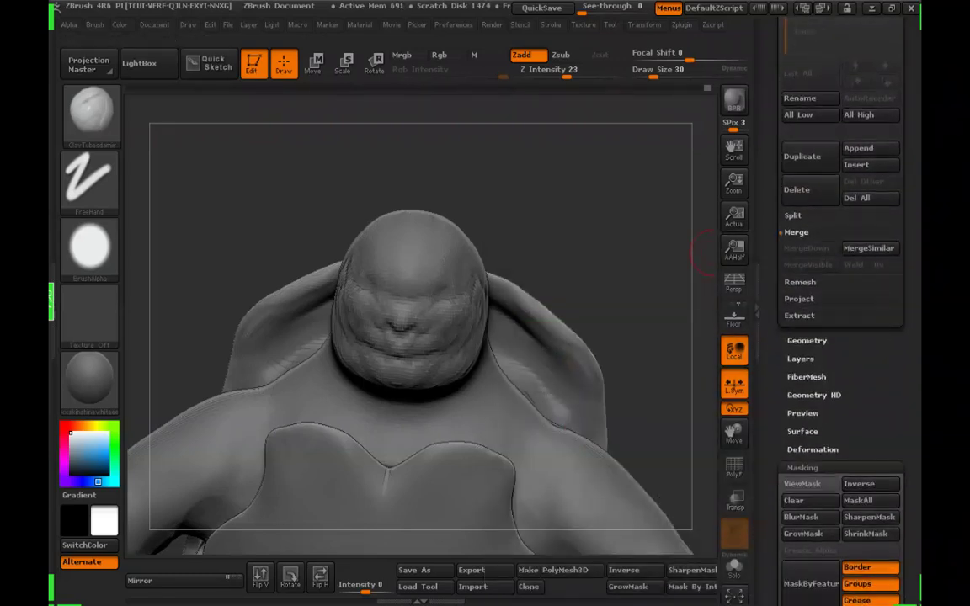
pyautogui.click(807, 340)
pyautogui.scroll(-5, 806, 340)
pyautogui.click(806, 222)
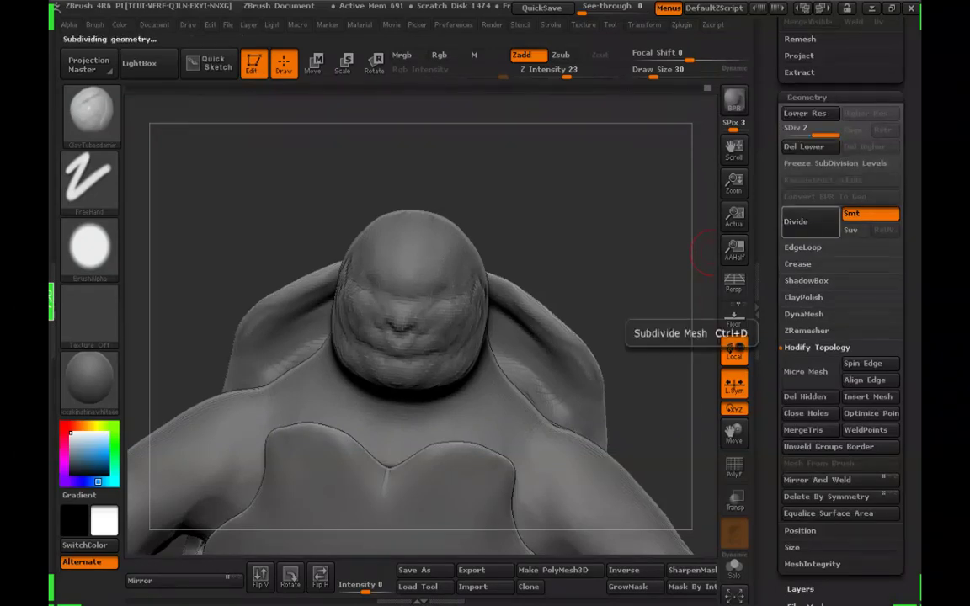
# Build up the centre of the upper lip below the nose with ClayTubes strokes
pyautogui.moveTo(660, 221); pyautogui.dragTo(603, 334)
pyautogui.moveTo(547, 202); pyautogui.dragTo(620, 230)
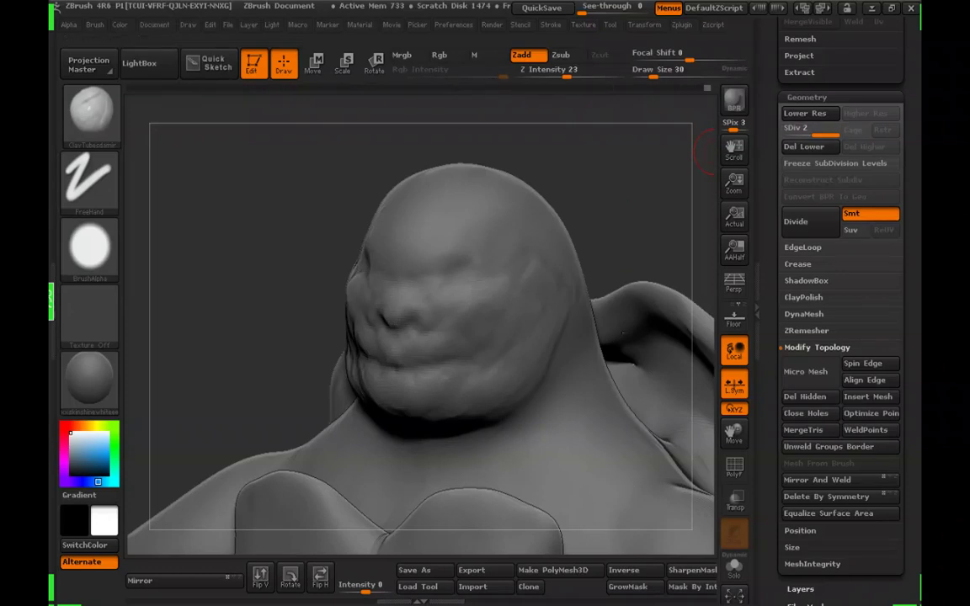
pyautogui.moveTo(771, 160); pyautogui.dragTo(771, 564)
pyautogui.moveTo(829, 285)
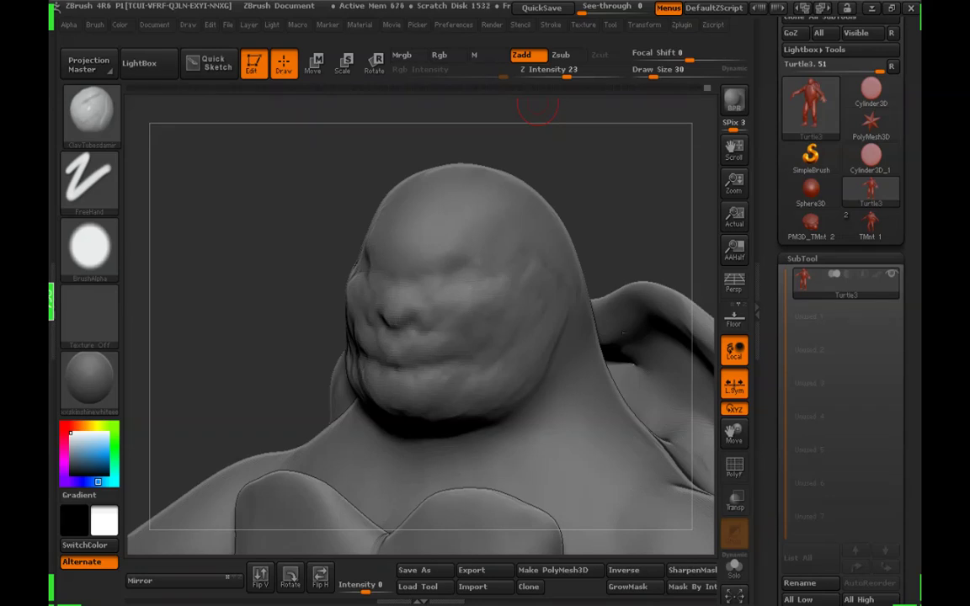
pyautogui.keyDown('alt'); pyautogui.moveTo(649, 223); pyautogui.dragTo(559, 109); pyautogui.keyUp('alt')
pyautogui.keyDown('shift'); pyautogui.moveTo(559, 192); pyautogui.dragTo(619, 192); pyautogui.keyUp('shift')
pyautogui.moveTo(545, 220); pyautogui.dragTo(505, 244)
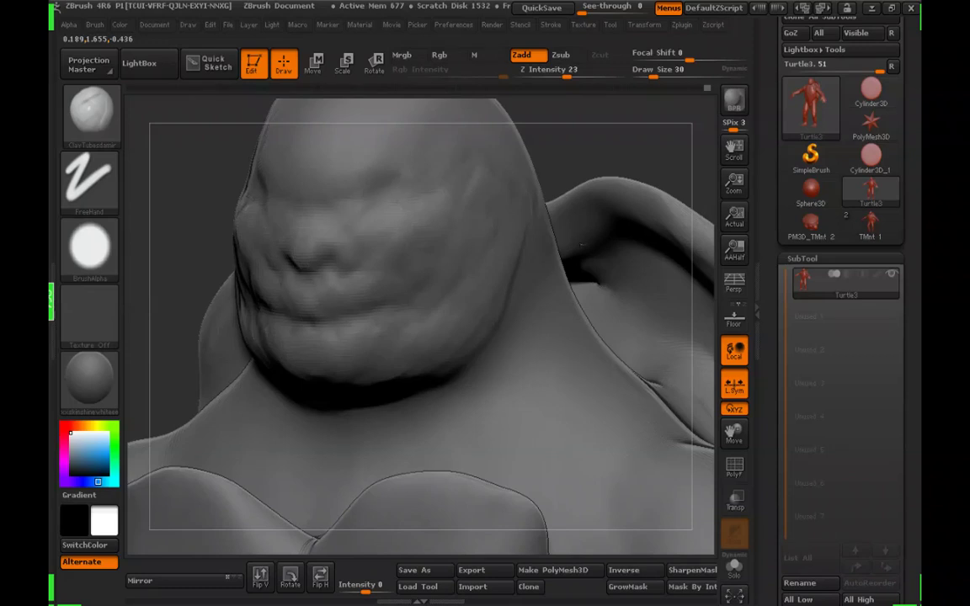
pyautogui.moveTo(296, 303)
pyautogui.mouseDown()
pyautogui.moveTo(329, 296)
pyautogui.moveTo(326, 304)
pyautogui.moveTo(305, 302)
pyautogui.moveTo(326, 303)
pyautogui.moveTo(345, 287)
pyautogui.moveTo(325, 303)
pyautogui.moveTo(340, 282)
pyautogui.moveTo(329, 294)
pyautogui.mouseUp()
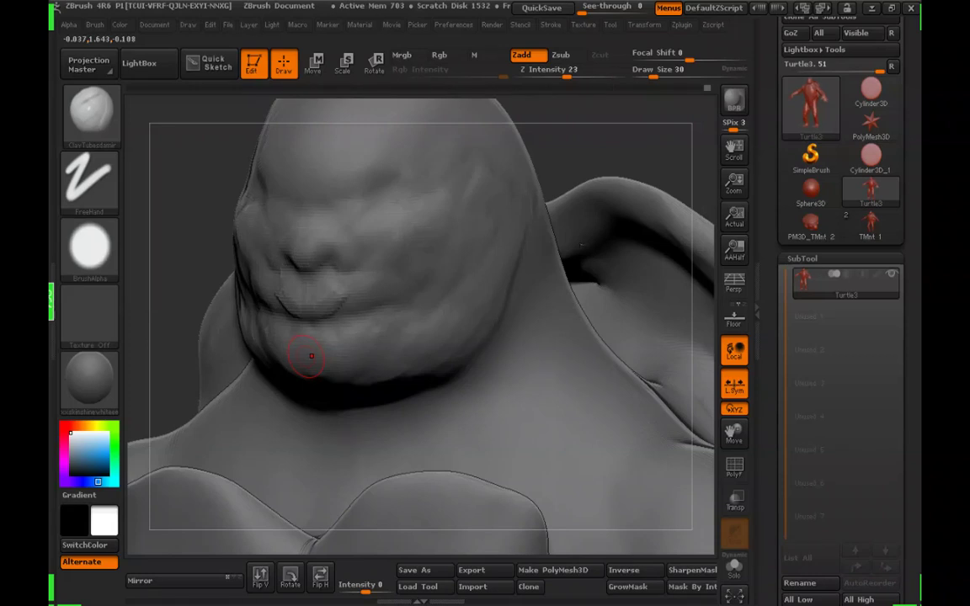
# Refine the upper lip's volume and blend it into the cheek and mouth line
pyautogui.moveTo(189, 177)
pyautogui.mouseDown()
pyautogui.moveTo(210, 227)
pyautogui.moveTo(472, 240)
pyautogui.moveTo(526, 231)
pyautogui.moveTo(139, 236)
pyautogui.mouseUp()
pyautogui.moveTo(583, 144)
pyautogui.keyDown('alt'); pyautogui.mouseDown()
pyautogui.moveTo(589, 170)
pyautogui.moveTo(572, 169)
pyautogui.mouseUp(); pyautogui.keyUp('alt')
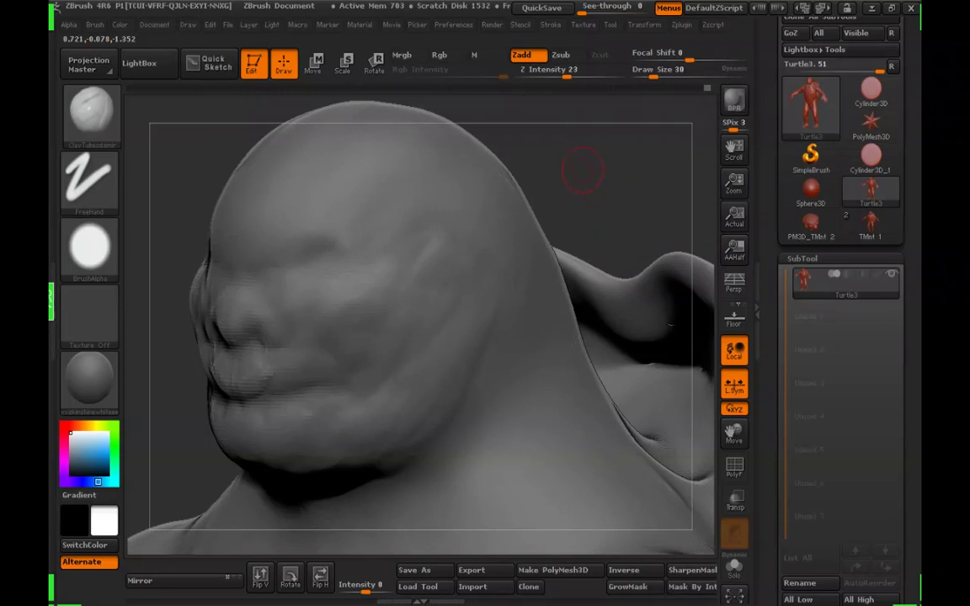
pyautogui.moveTo(575, 183)
pyautogui.mouseDown()
pyautogui.moveTo(592, 187)
pyautogui.moveTo(547, 209)
pyautogui.moveTo(574, 190)
pyautogui.mouseUp()
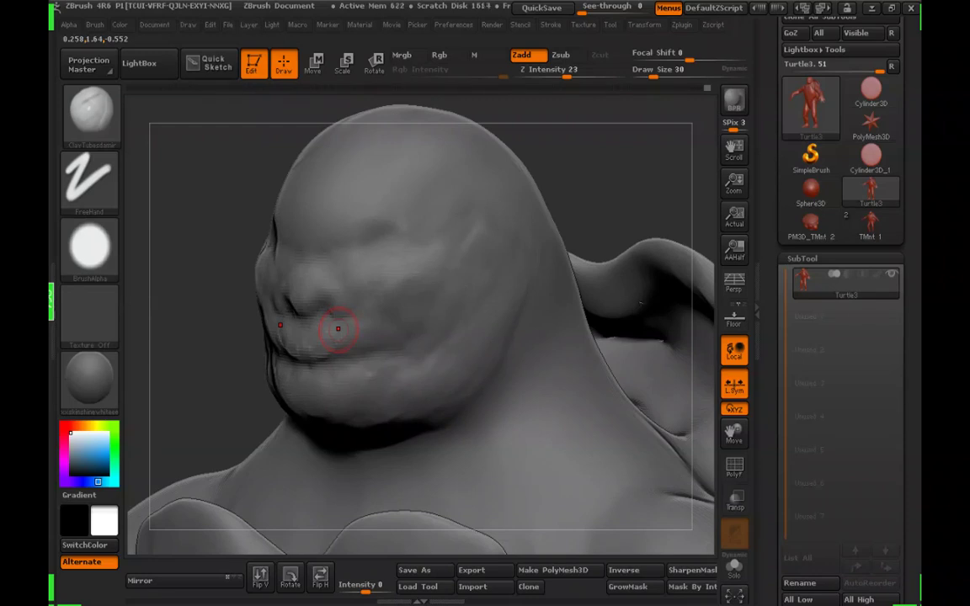
# Broaden the nose with clay strokes on its tip and nostril wings, shaping it from front and side
pyautogui.moveTo(580, 174); pyautogui.dragTo(432, 254)
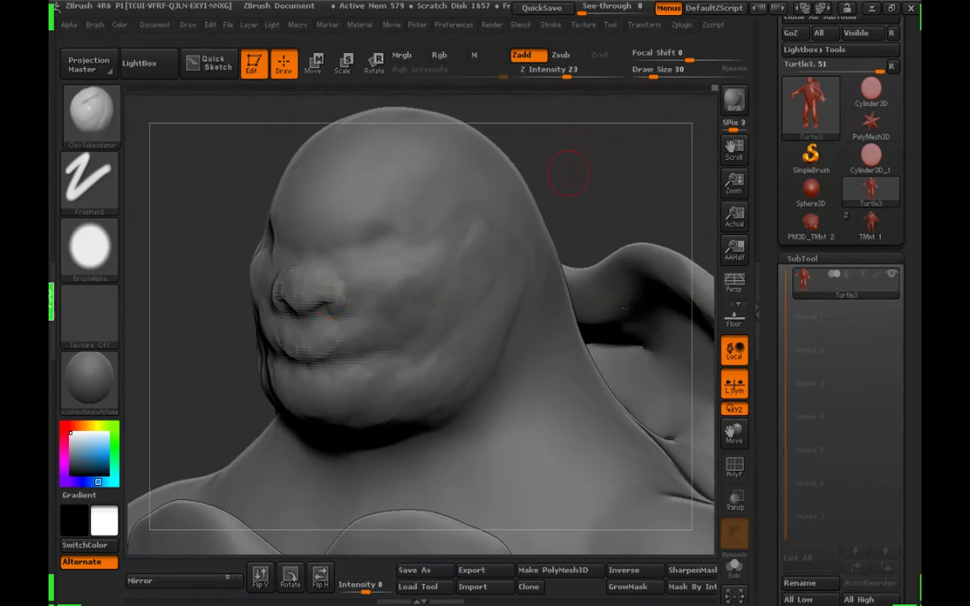
pyautogui.moveTo(600, 145)
pyautogui.mouseDown()
pyautogui.moveTo(674, 132)
pyautogui.moveTo(580, 166)
pyautogui.moveTo(640, 154)
pyautogui.mouseUp()
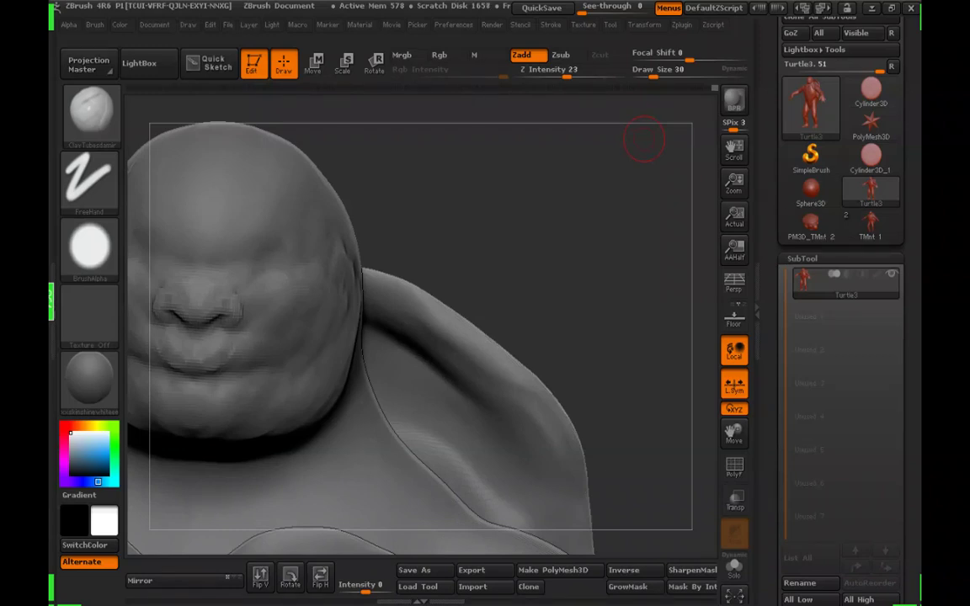
pyautogui.moveTo(644, 139)
pyautogui.mouseDown()
pyautogui.moveTo(647, 118)
pyautogui.moveTo(599, 142)
pyautogui.moveTo(639, 95)
pyautogui.moveTo(615, 126)
pyautogui.moveTo(574, 148)
pyautogui.moveTo(604, 142)
pyautogui.moveTo(611, 232)
pyautogui.mouseUp()
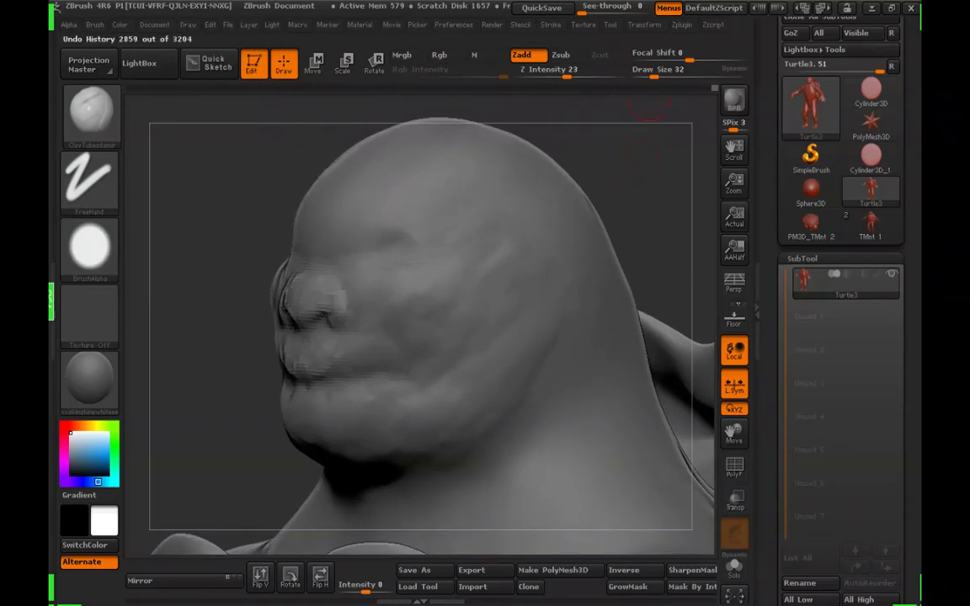
# Refine the nose tip and bridge with fine clay strokes at draw sizes 22, 13 and 15, smoothing the surface in between
pyautogui.click(650, 75)
pyautogui.moveTo(616, 135)
pyautogui.mouseDown()
pyautogui.moveTo(635, 141)
pyautogui.moveTo(617, 169)
pyautogui.mouseUp()
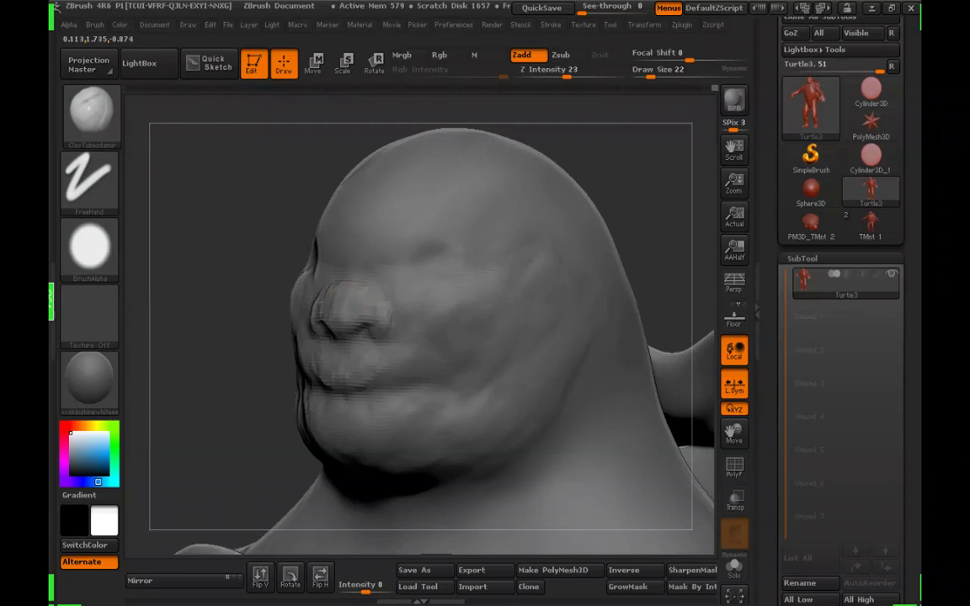
pyautogui.moveTo(652, 130); pyautogui.dragTo(645, 101)
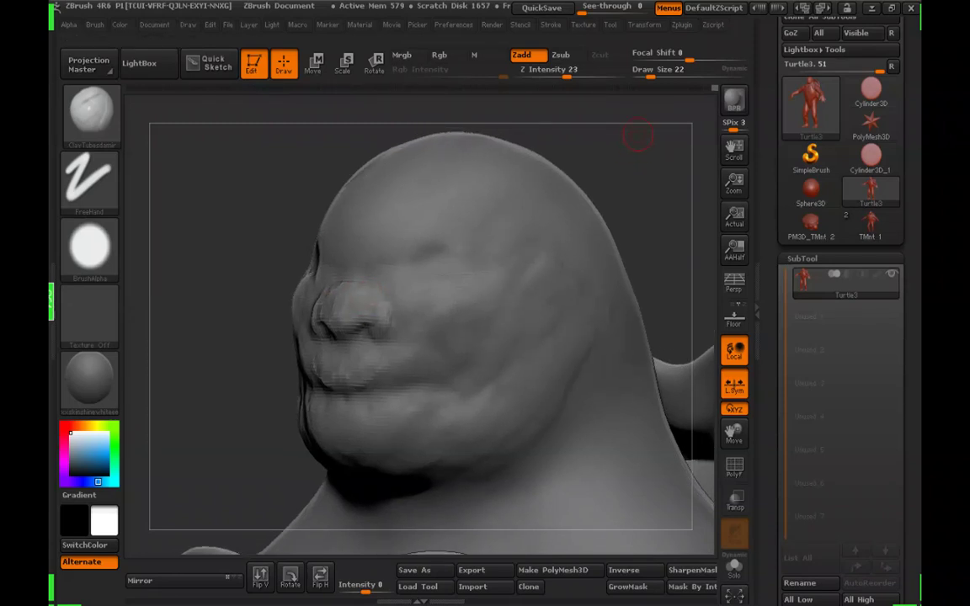
pyautogui.write('s13')
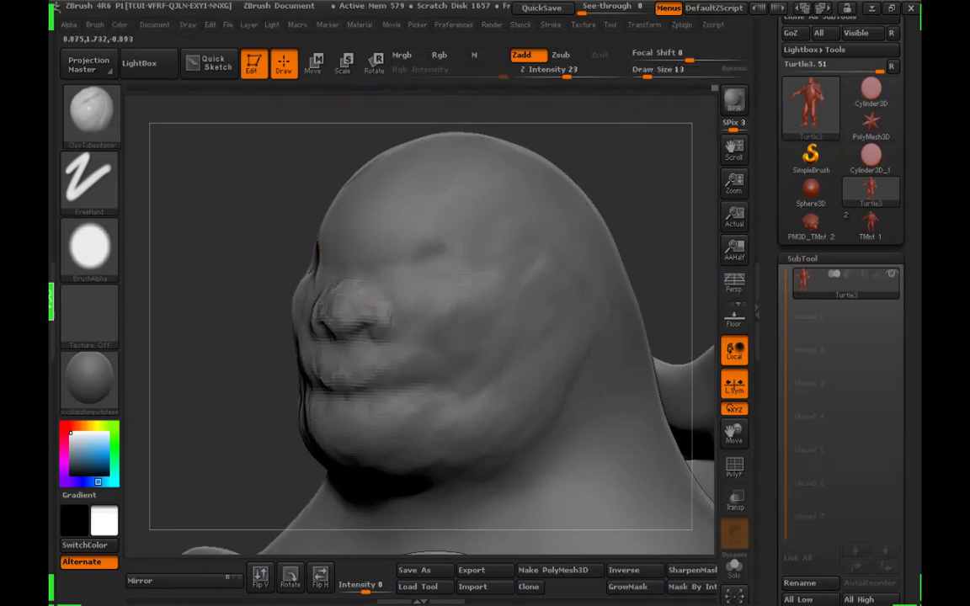
pyautogui.click(647, 76)
pyautogui.moveTo(650, 126); pyautogui.dragTo(664, 132)
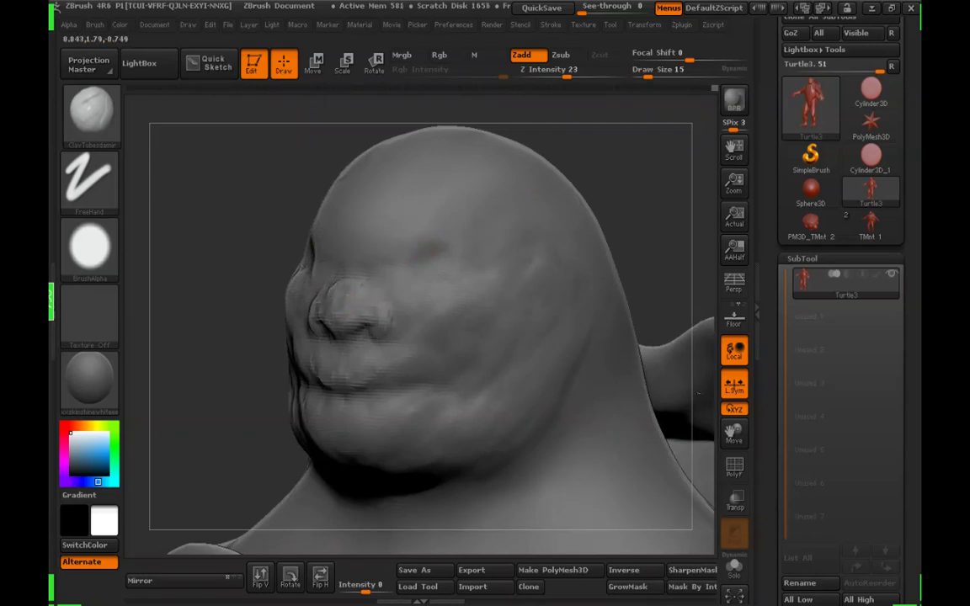
pyautogui.press('shift')
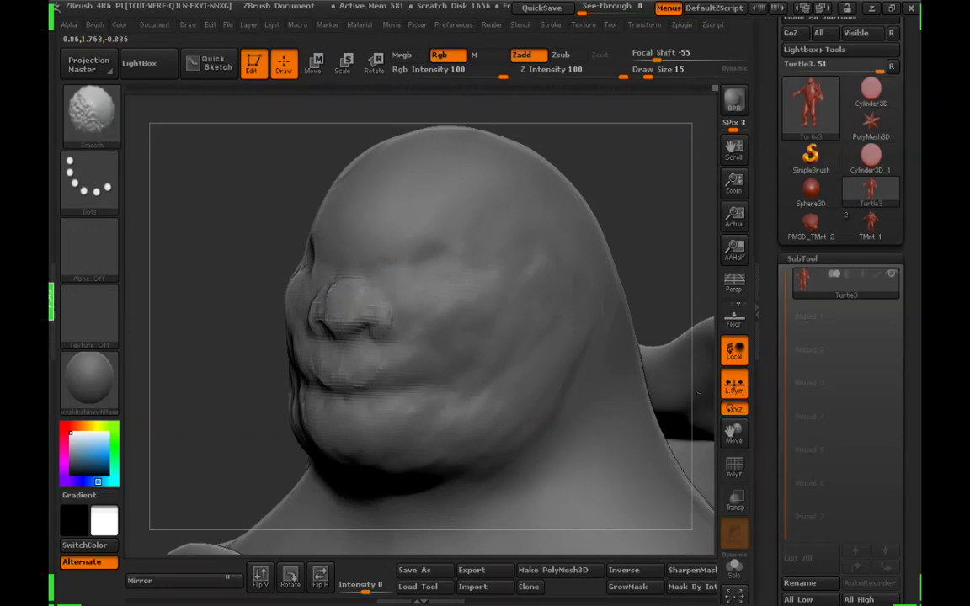
pyautogui.press('shift')
# Set the draw size to 24 and refine the nose wings and lips with clay strokes seen from both sides
pyautogui.moveTo(648, 76); pyautogui.dragTo(651, 77)
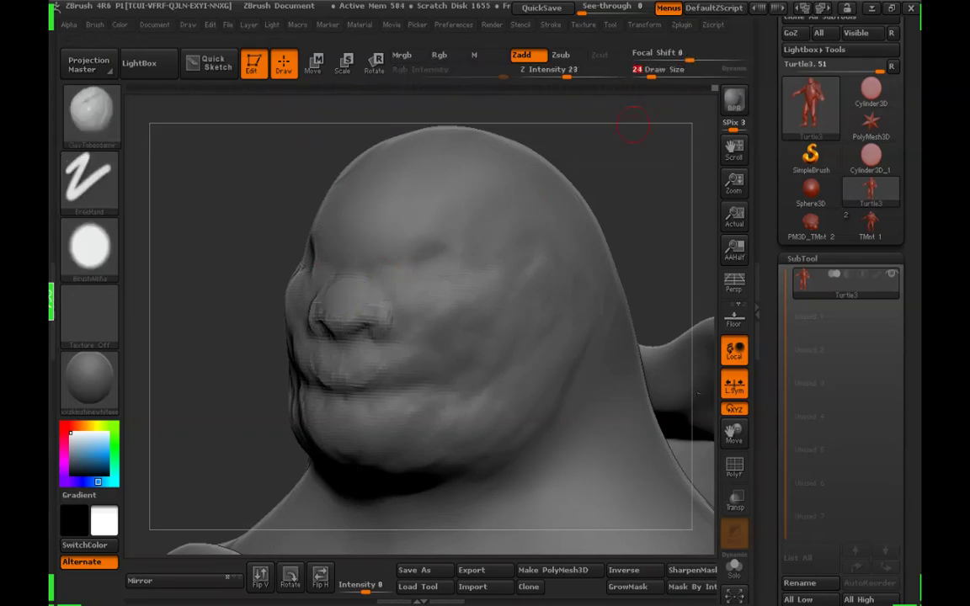
pyautogui.moveTo(210, 307); pyautogui.dragTo(358, 302)
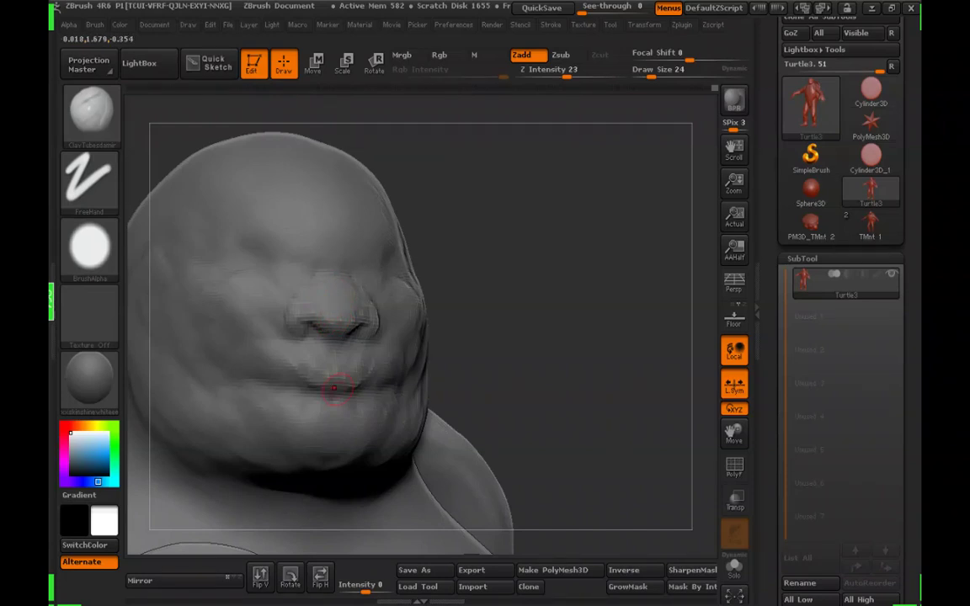
pyautogui.moveTo(564, 231); pyautogui.dragTo(487, 209)
pyautogui.moveTo(651, 128)
pyautogui.mouseDown()
pyautogui.moveTo(692, 162)
pyautogui.moveTo(689, 142)
pyautogui.mouseUp()
pyautogui.moveTo(220, 361)
pyautogui.keyDown('alt'); pyautogui.mouseDown()
pyautogui.moveTo(253, 346)
pyautogui.moveTo(258, 368)
pyautogui.mouseUp(); pyautogui.keyUp('alt')
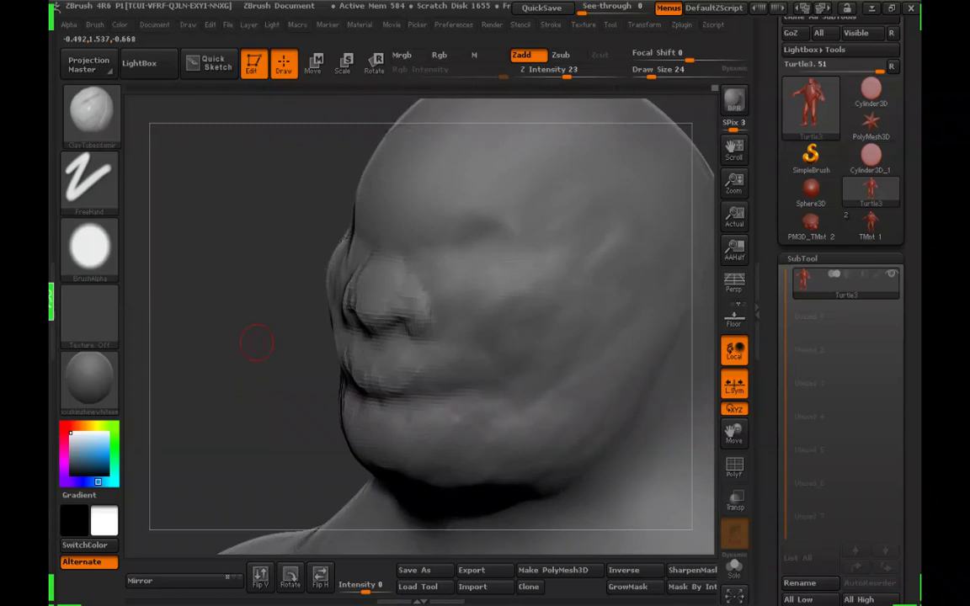
pyautogui.moveTo(259, 354); pyautogui.dragTo(656, 143)
# Sculpt initial eye sockets on both sides of the nose bridge with clay strokes at draw size 24
pyautogui.moveTo(633, 190)
pyautogui.mouseDown()
pyautogui.moveTo(783, 198)
pyautogui.moveTo(617, 219)
pyautogui.moveTo(622, 195)
pyautogui.moveTo(572, 200)
pyautogui.mouseUp()
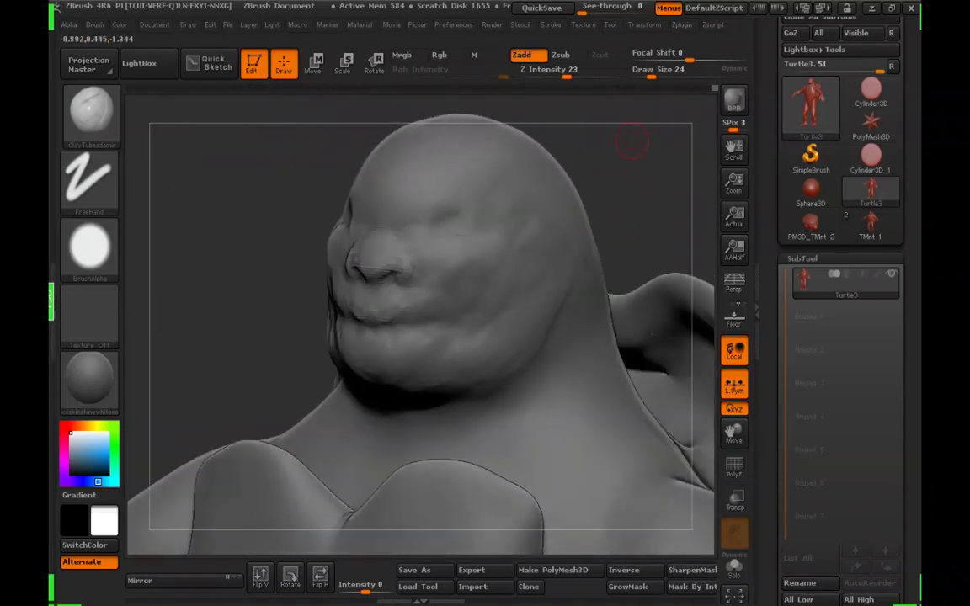
pyautogui.moveTo(628, 174); pyautogui.dragTo(731, 187)
pyautogui.moveTo(584, 212)
pyautogui.keyDown('alt'); pyautogui.mouseDown()
pyautogui.moveTo(619, 214)
pyautogui.moveTo(621, 233)
pyautogui.moveTo(522, 228)
pyautogui.mouseUp(); pyautogui.keyUp('alt')
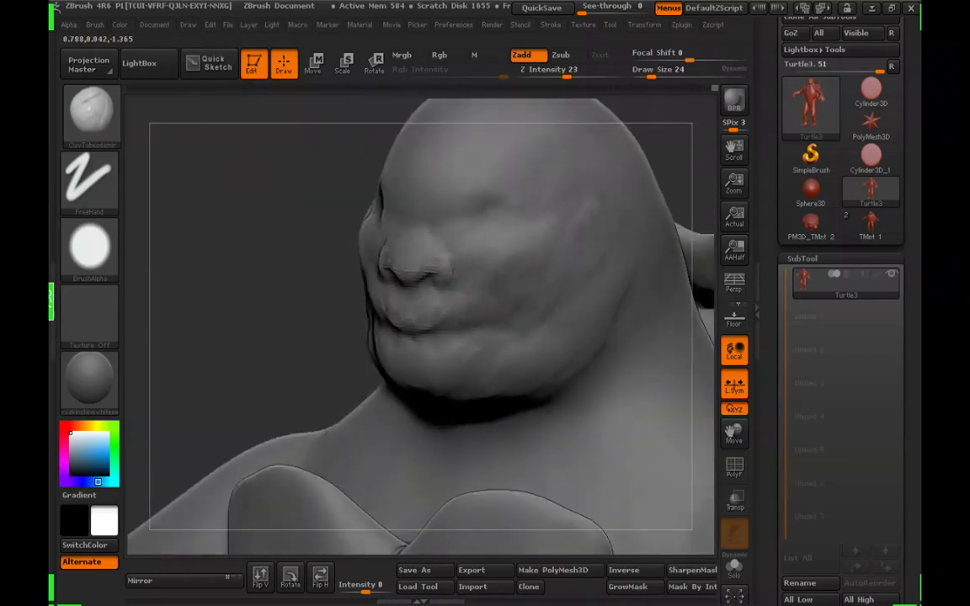
pyautogui.moveTo(614, 202)
pyautogui.mouseDown()
pyautogui.moveTo(346, 277)
pyautogui.moveTo(433, 213)
pyautogui.moveTo(585, 168)
pyautogui.moveTo(420, 258)
pyautogui.mouseUp()
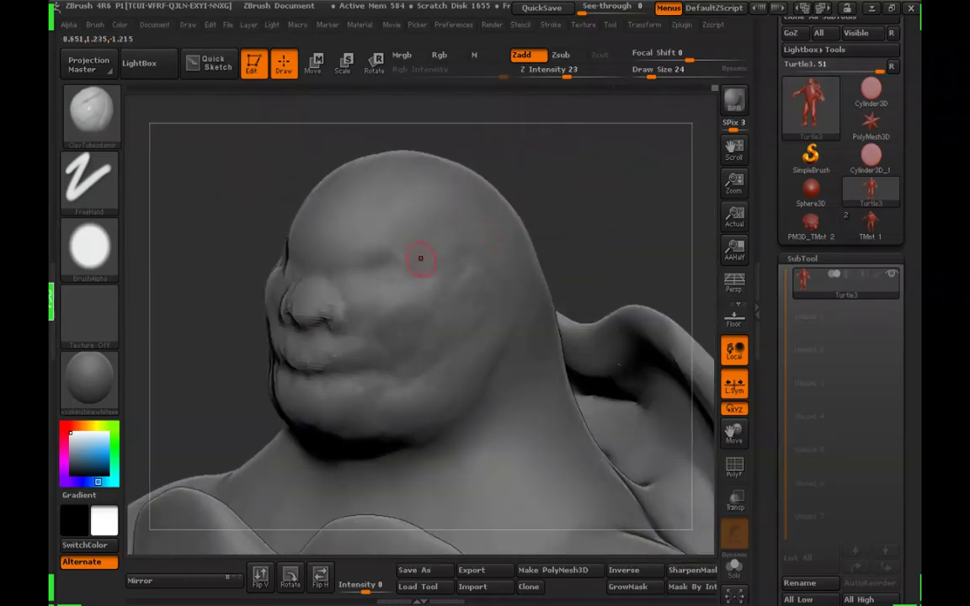
pyautogui.moveTo(580, 155); pyautogui.dragTo(411, 311)
pyautogui.moveTo(564, 215); pyautogui.dragTo(431, 264)
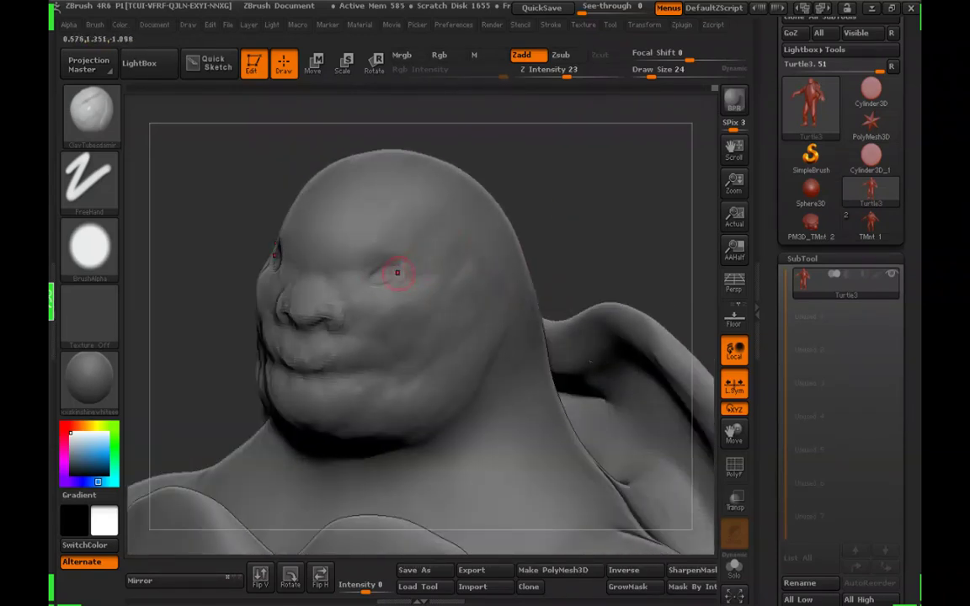
pyautogui.keyDown('alt'); pyautogui.moveTo(581, 160); pyautogui.dragTo(597, 152); pyautogui.keyUp('alt')
# Set the draw size to 28 and build up the brow ridge and lids around the eye sockets
pyautogui.moveTo(650, 75); pyautogui.dragTo(653, 76)
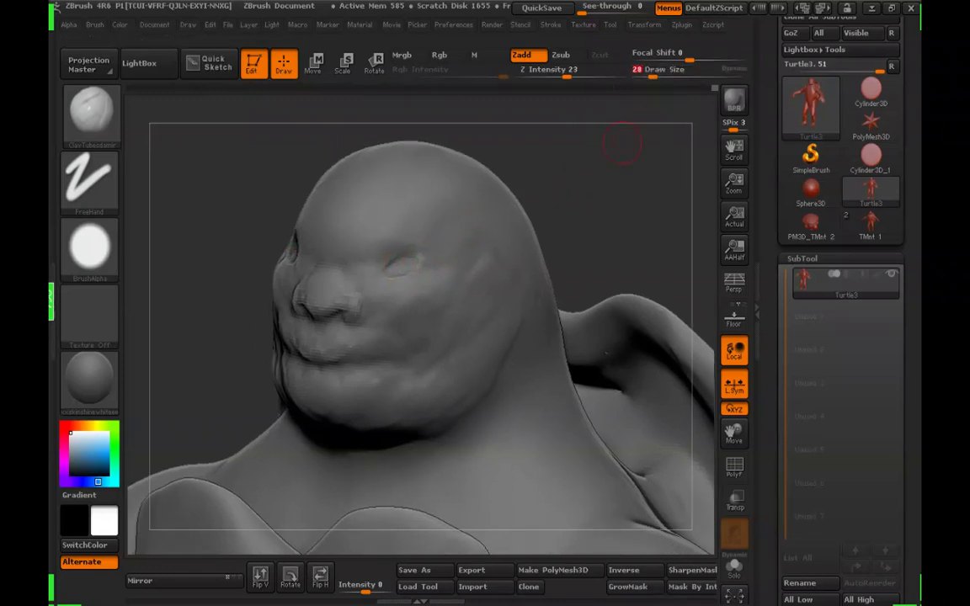
pyautogui.keyDown('alt'); pyautogui.moveTo(611, 145); pyautogui.dragTo(616, 133); pyautogui.keyUp('alt')
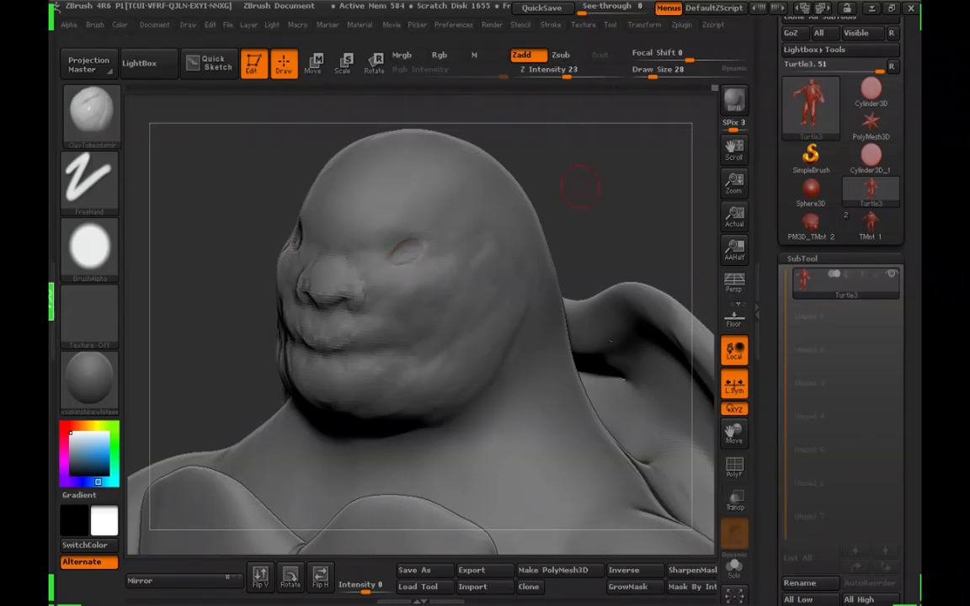
pyautogui.moveTo(569, 191); pyautogui.dragTo(569, 173)
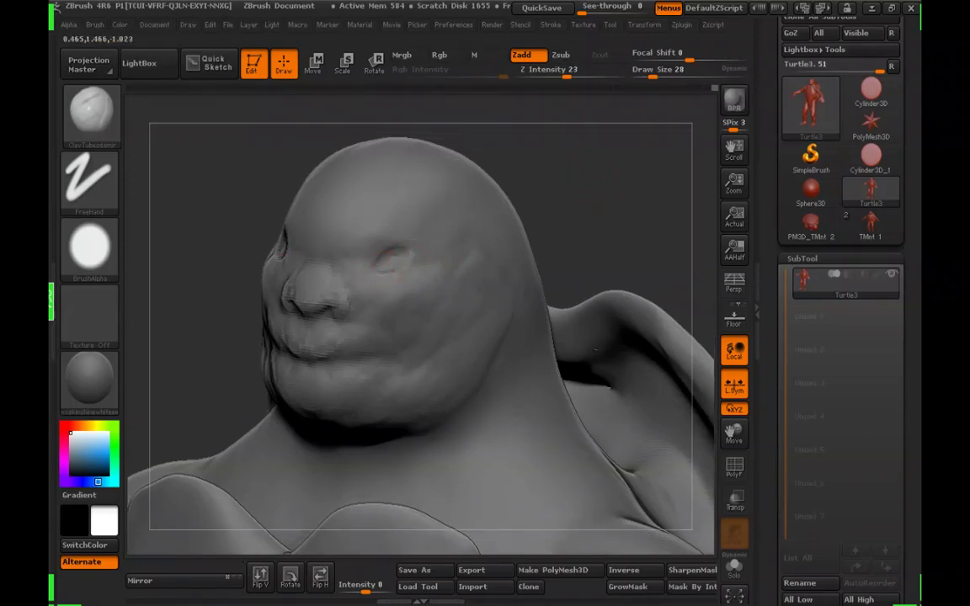
pyautogui.moveTo(570, 158)
pyautogui.mouseDown()
pyautogui.moveTo(648, 168)
pyautogui.moveTo(565, 165)
pyautogui.moveTo(665, 166)
pyautogui.moveTo(576, 164)
pyautogui.mouseUp()
pyautogui.moveTo(381, 270)
pyautogui.mouseDown()
pyautogui.moveTo(417, 271)
pyautogui.moveTo(403, 234)
pyautogui.moveTo(426, 241)
pyautogui.mouseUp()
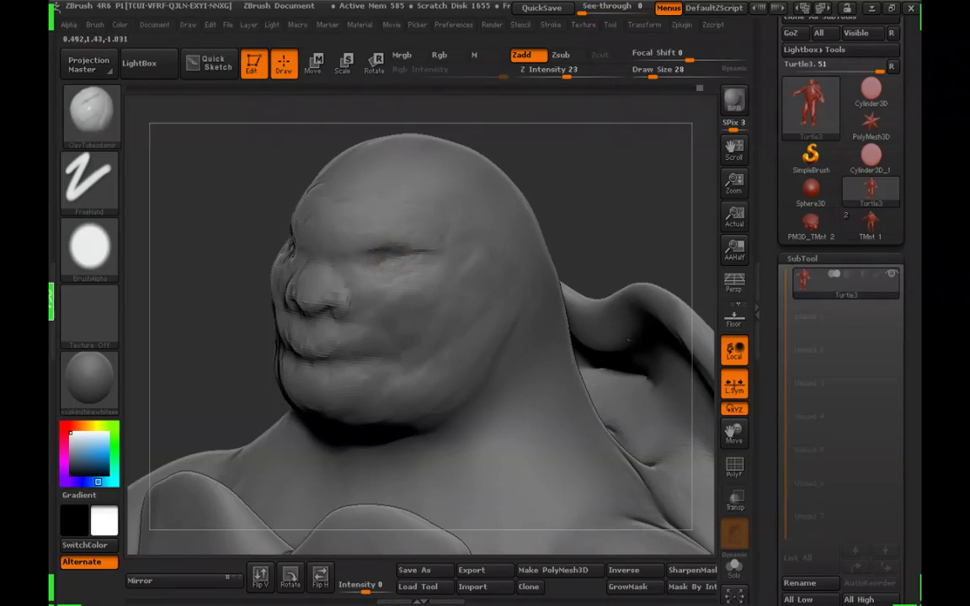
# Smooth down the nostril wings, nose bridge and surrounding cheeks to flatten the nose
pyautogui.moveTo(232, 310); pyautogui.dragTo(372, 304)
pyautogui.moveTo(543, 278)
pyautogui.keyDown('alt'); pyautogui.mouseDown()
pyautogui.moveTo(541, 210)
pyautogui.moveTo(488, 209)
pyautogui.moveTo(566, 208)
pyautogui.moveTo(567, 273)
pyautogui.mouseUp(); pyautogui.keyUp('alt')
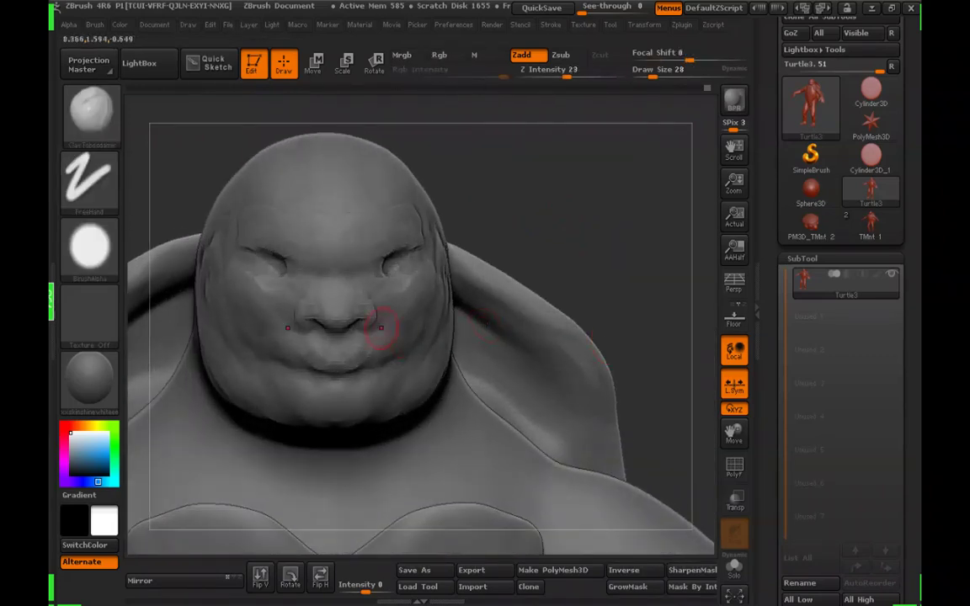
pyautogui.keyDown('shift'); pyautogui.moveTo(381, 326); pyautogui.dragTo(385, 301); pyautogui.keyUp('shift')
pyautogui.moveTo(606, 172)
pyautogui.mouseDown()
pyautogui.moveTo(563, 171)
pyautogui.moveTo(566, 133)
pyautogui.mouseUp()
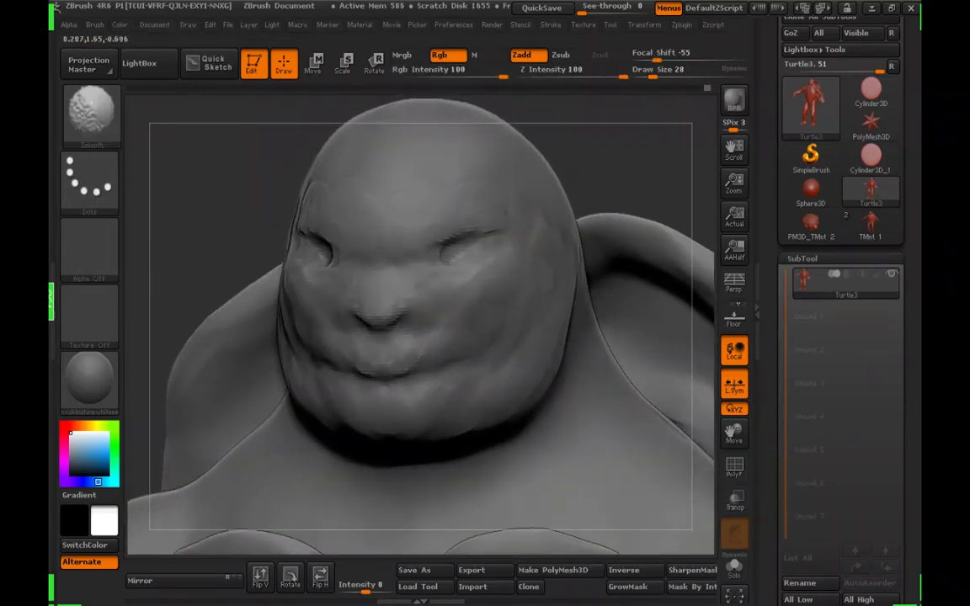
pyautogui.moveTo(371, 286)
pyautogui.keyDown('shift'); pyautogui.mouseDown()
pyautogui.moveTo(383, 312)
pyautogui.moveTo(404, 318)
pyautogui.mouseUp(); pyautogui.keyUp('shift')
pyautogui.moveTo(602, 198); pyautogui.dragTo(648, 196)
pyautogui.keyDown('shift'); pyautogui.moveTo(403, 303); pyautogui.dragTo(382, 286); pyautogui.keyUp('shift')
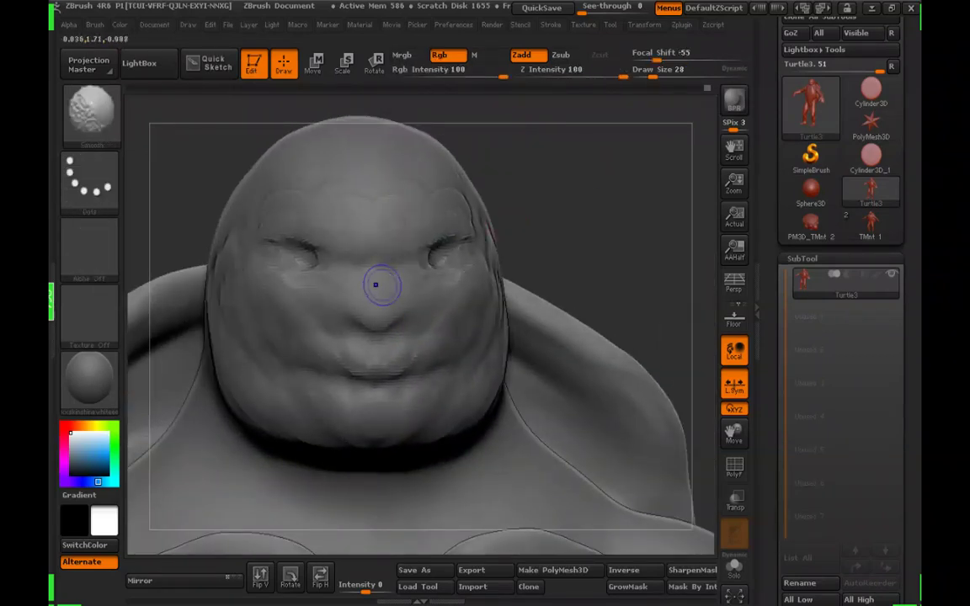
# Resculpt the flattened nose with clay strokes, carving the nostrils and the crease beneath the tip
pyautogui.moveTo(519, 238); pyautogui.dragTo(423, 336)
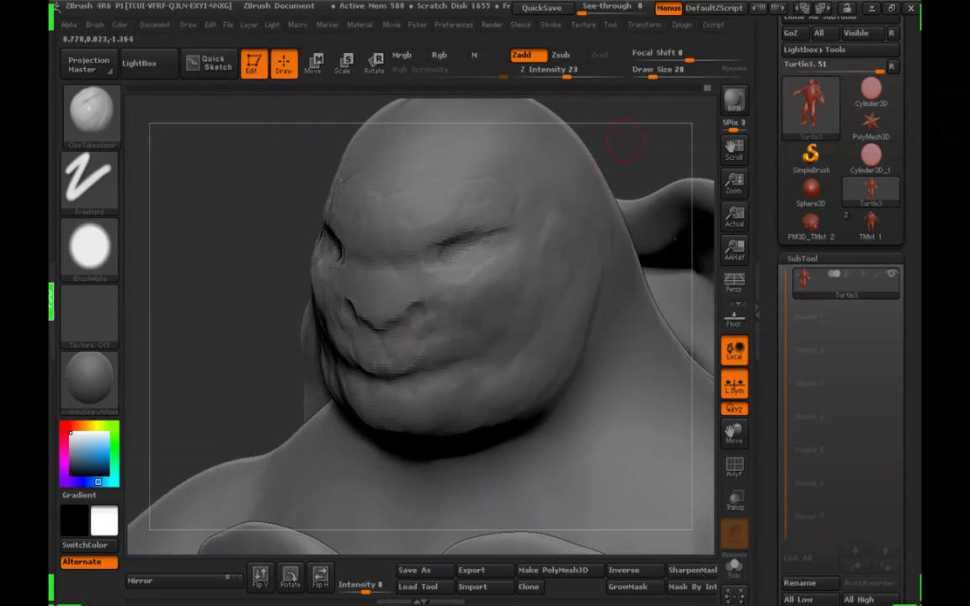
pyautogui.moveTo(200, 370)
pyautogui.keyDown('alt'); pyautogui.mouseDown()
pyautogui.moveTo(217, 440)
pyautogui.moveTo(278, 441)
pyautogui.mouseUp(); pyautogui.keyUp('alt')
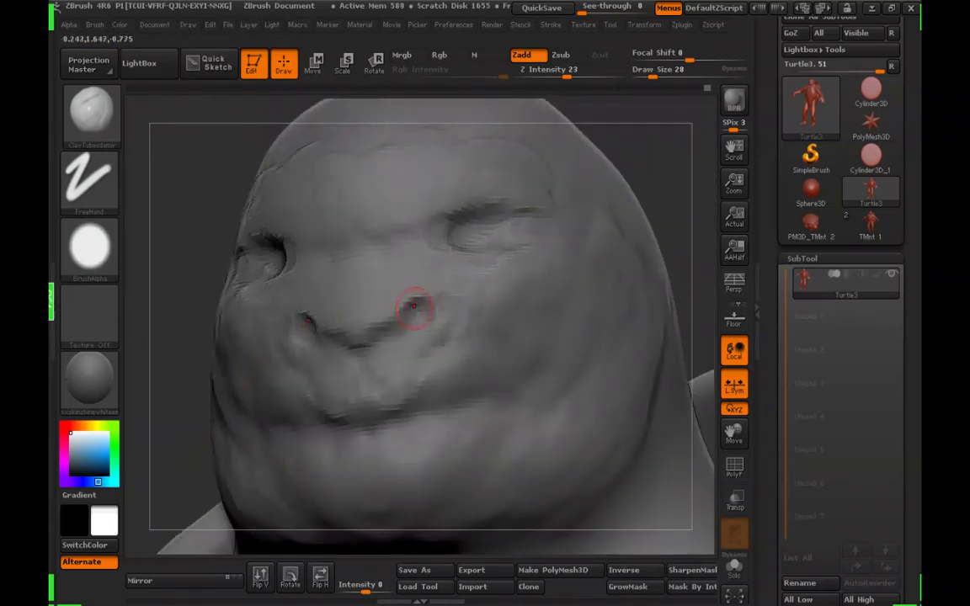
pyautogui.moveTo(912, 505)
pyautogui.mouseDown()
pyautogui.moveTo(911, 80)
pyautogui.moveTo(912, 520)
pyautogui.mouseUp()
pyautogui.keyDown('alt'); pyautogui.moveTo(678, 245); pyautogui.dragTo(635, 214); pyautogui.keyUp('alt')
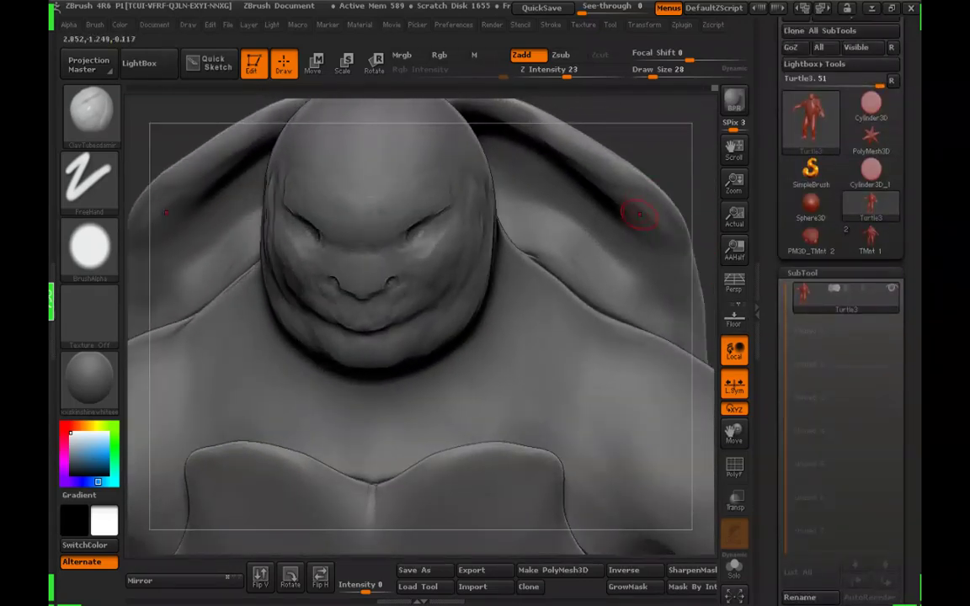
pyautogui.moveTo(669, 164)
pyautogui.keyDown('alt'); pyautogui.mouseDown()
pyautogui.moveTo(619, 219)
pyautogui.moveTo(522, 253)
pyautogui.moveTo(335, 387)
pyautogui.mouseUp(); pyautogui.keyUp('alt')
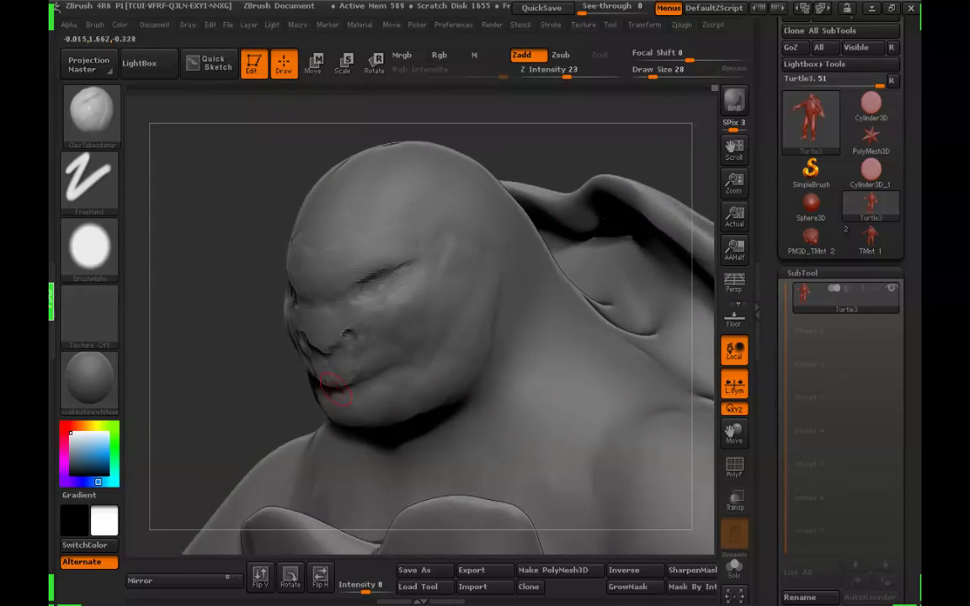
# Extend the mouth line to defined corners and shape the lower lip and chin with clay strokes and smoothing
pyautogui.keyDown('alt'); pyautogui.moveTo(229, 415); pyautogui.dragTo(303, 376); pyautogui.keyUp('alt')
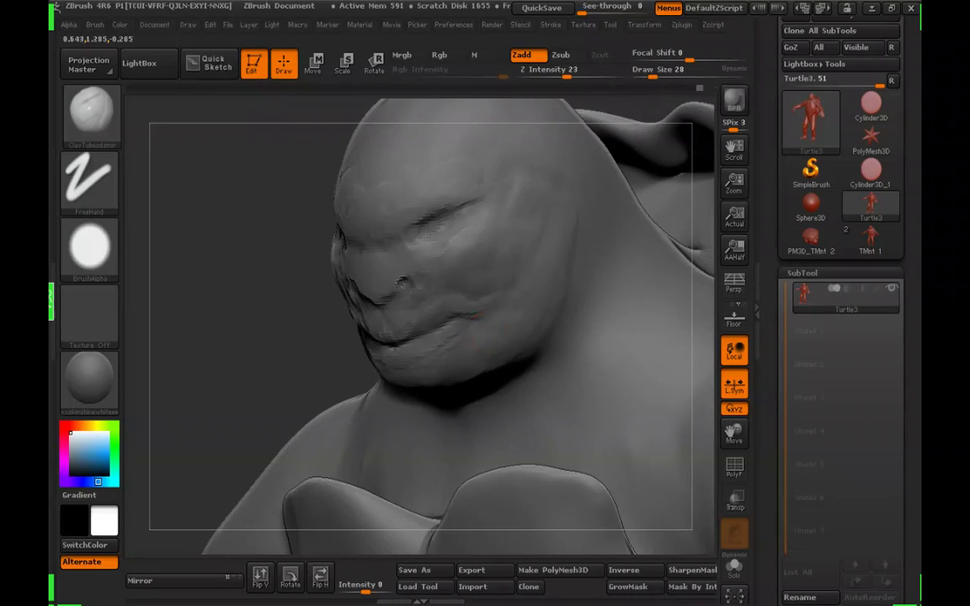
pyautogui.press('shift')
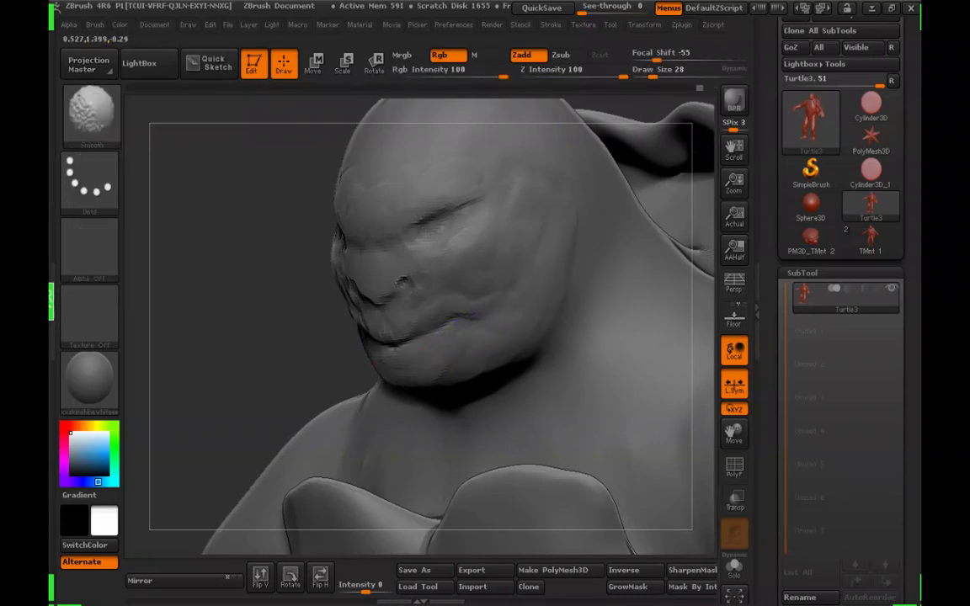
pyautogui.moveTo(246, 372); pyautogui.dragTo(298, 369)
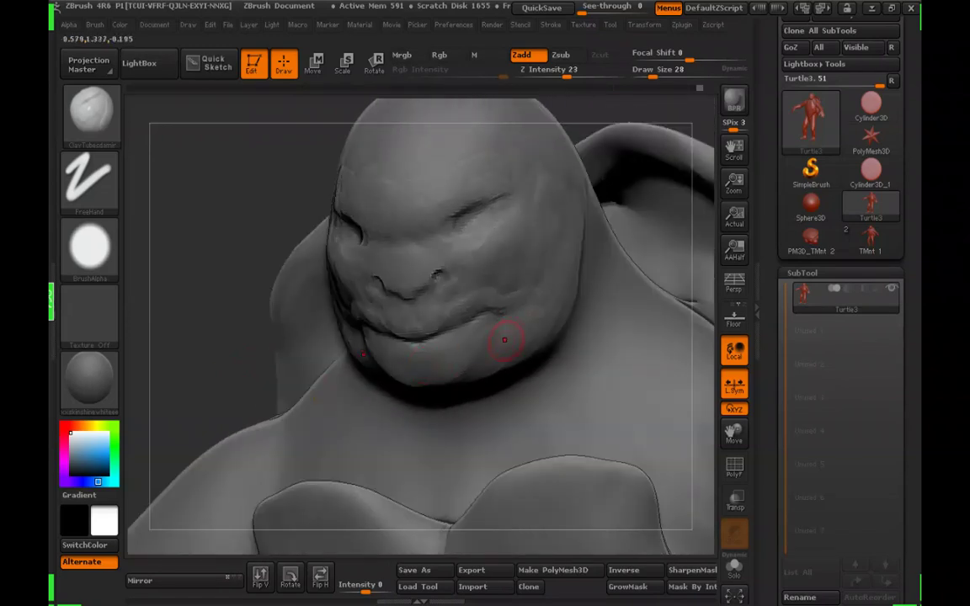
pyautogui.moveTo(504, 339); pyautogui.dragTo(467, 374)
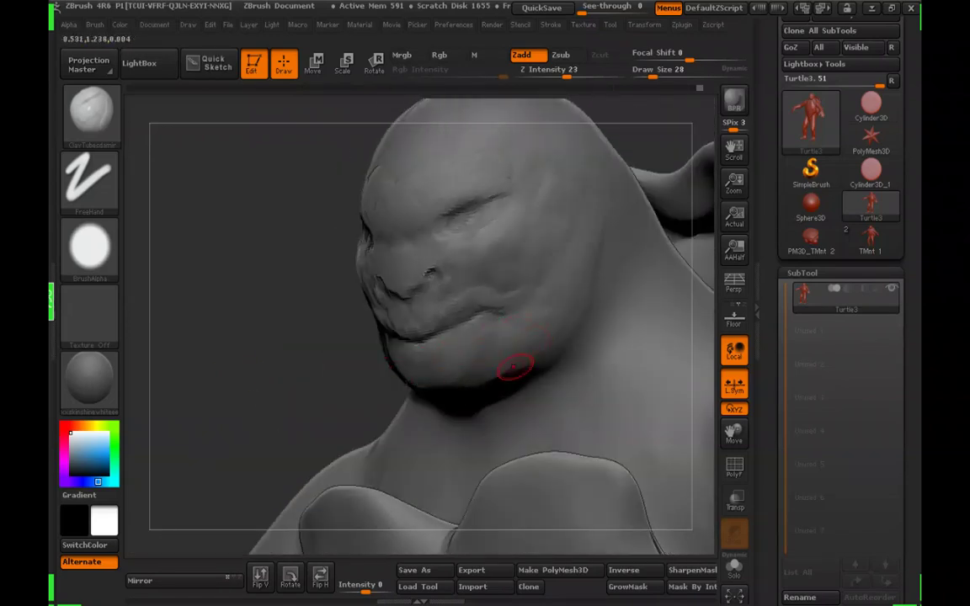
pyautogui.moveTo(325, 394)
pyautogui.mouseDown()
pyautogui.moveTo(613, 213)
pyautogui.moveTo(581, 286)
pyautogui.moveTo(448, 268)
pyautogui.mouseUp()
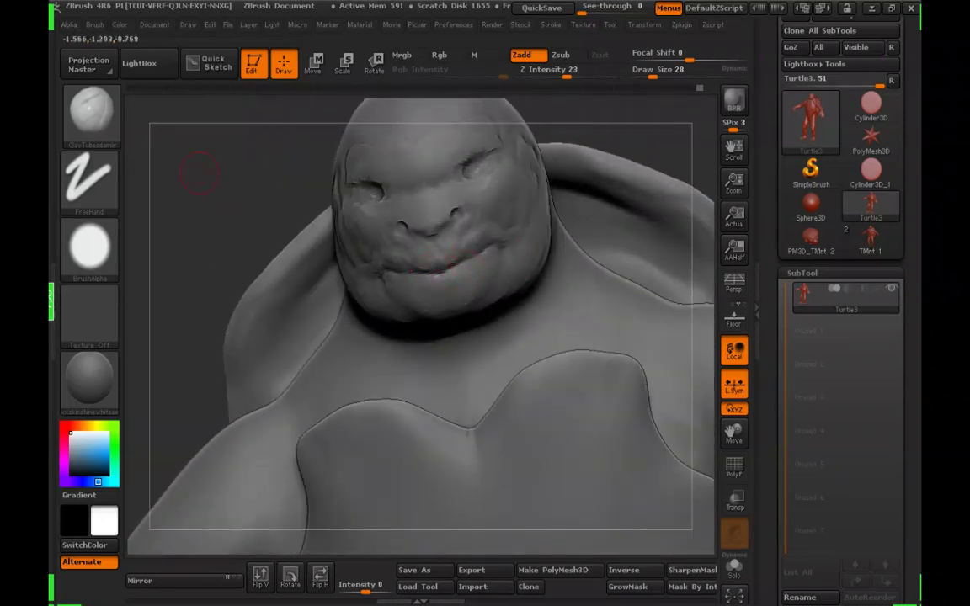
# Switch to the Move brush at draw size 28 and adjust the mouth line from the front
pyautogui.click(90, 109)
pyautogui.click(275, 176)
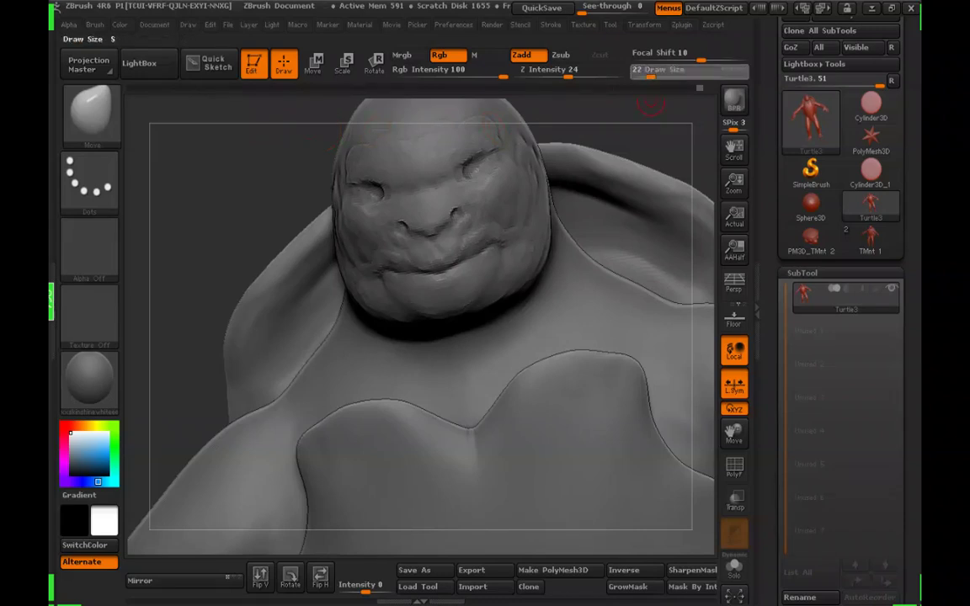
pyautogui.moveTo(651, 77); pyautogui.dragTo(661, 77)
pyautogui.moveTo(596, 139); pyautogui.dragTo(655, 141)
pyautogui.moveTo(661, 77); pyautogui.dragTo(653, 77)
pyautogui.moveTo(615, 152)
pyautogui.mouseDown()
pyautogui.moveTo(653, 153)
pyautogui.moveTo(576, 225)
pyautogui.moveTo(621, 221)
pyautogui.mouseUp()
pyautogui.keyDown('shift'); pyautogui.moveTo(364, 332); pyautogui.dragTo(385, 330); pyautogui.keyUp('shift')
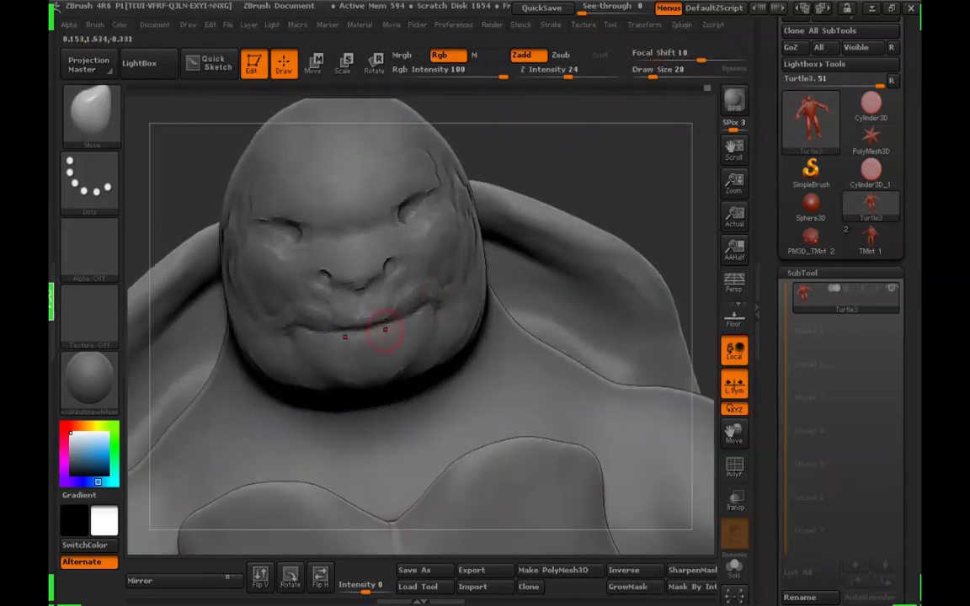
# Reshape the lips and mouth corners with the Move brush from profile and three-quarter views
pyautogui.moveTo(581, 203); pyautogui.dragTo(657, 198)
pyautogui.moveTo(339, 185); pyautogui.dragTo(353, 293)
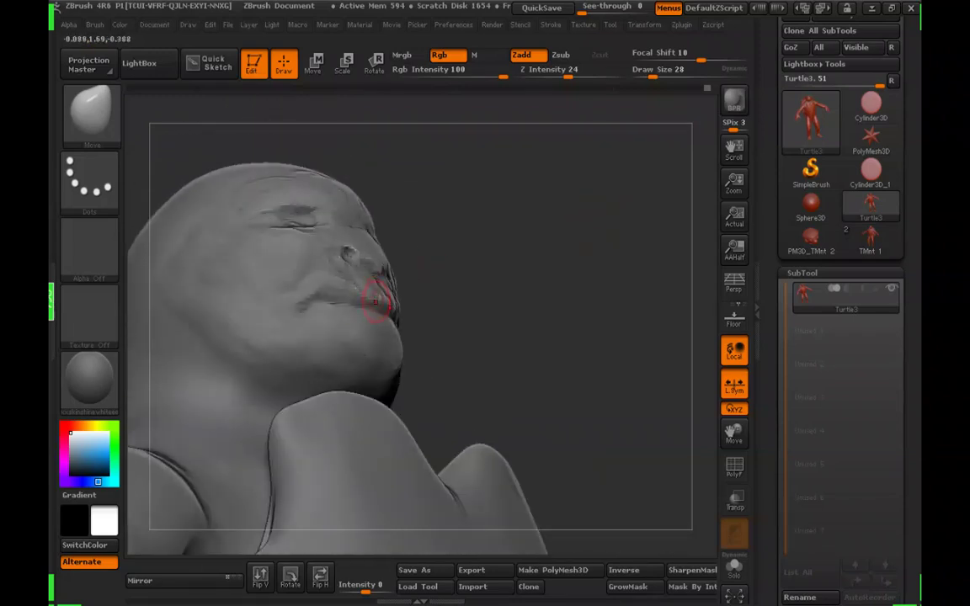
pyautogui.moveTo(454, 296); pyautogui.dragTo(294, 336)
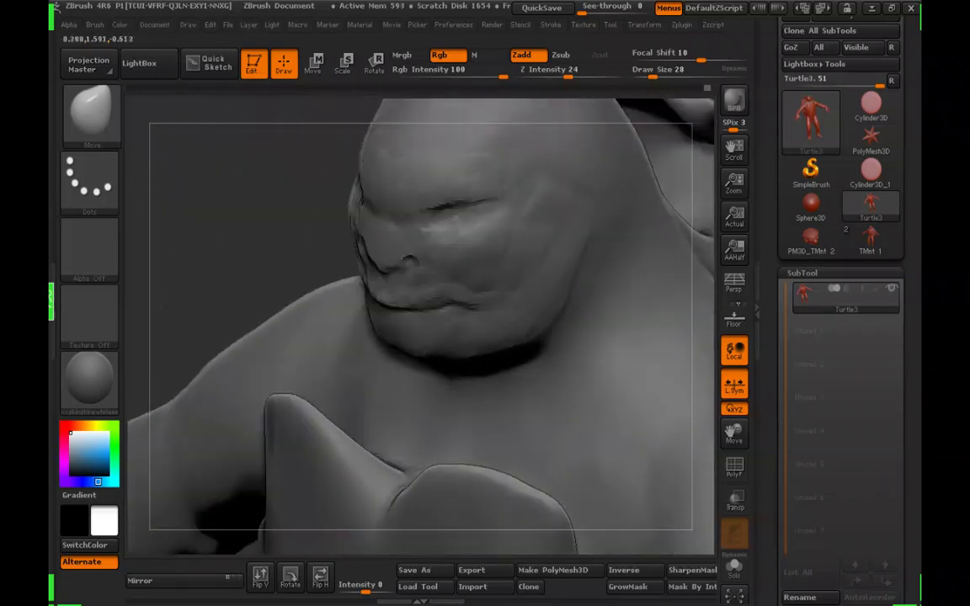
pyautogui.moveTo(383, 215)
pyautogui.mouseDown()
pyautogui.moveTo(537, 281)
pyautogui.moveTo(589, 290)
pyautogui.moveTo(431, 277)
pyautogui.mouseUp()
# Return to the custom ClayTubes brush and define the brow ridge and inner eye sockets
pyautogui.click(91, 113)
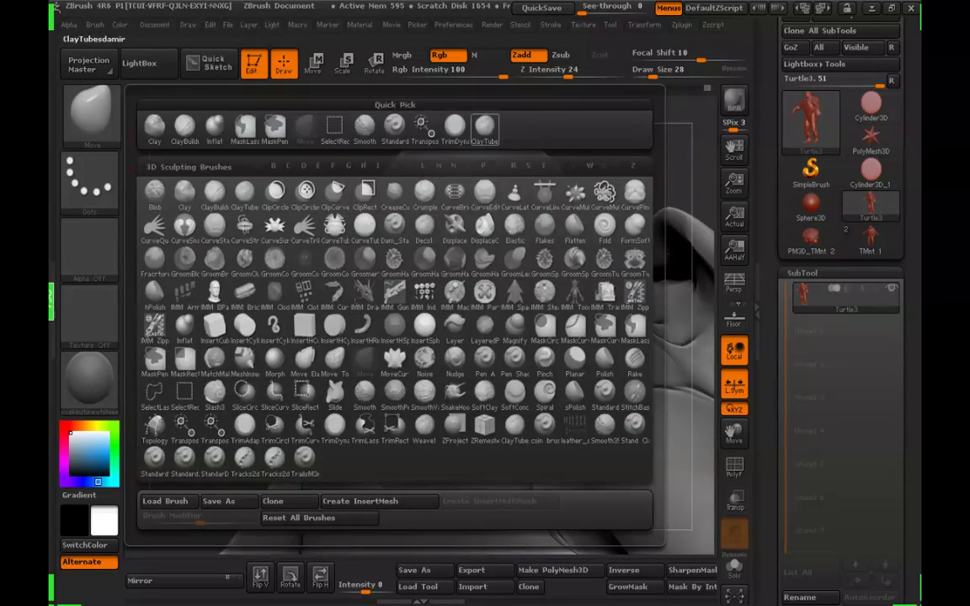
pyautogui.click(440, 124)
pyautogui.moveTo(287, 326); pyautogui.dragTo(341, 322)
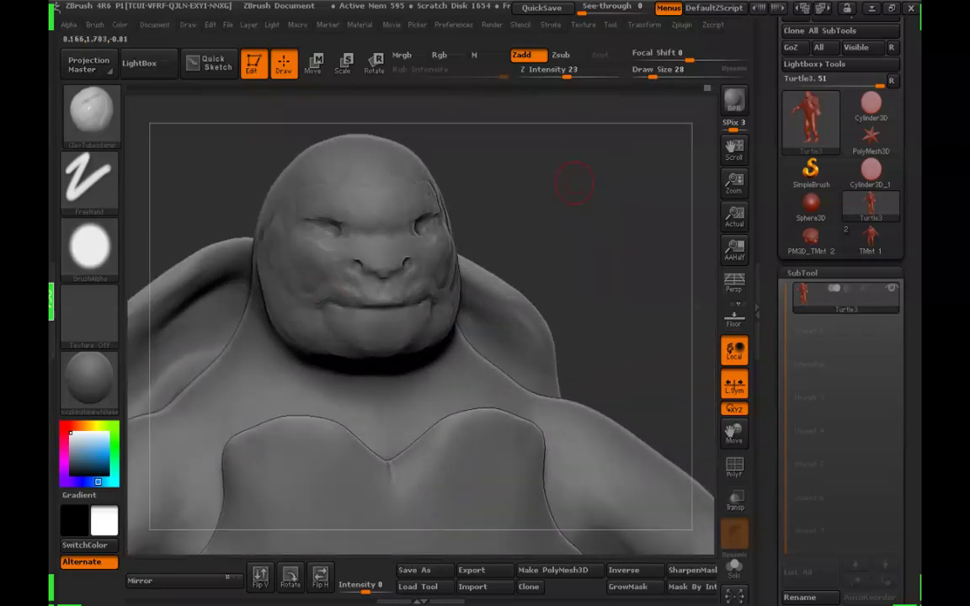
pyautogui.moveTo(574, 182); pyautogui.dragTo(576, 234)
pyautogui.moveTo(261, 278); pyautogui.dragTo(431, 298)
pyautogui.keyDown('alt'); pyautogui.moveTo(210, 202); pyautogui.dragTo(198, 253); pyautogui.keyUp('alt')
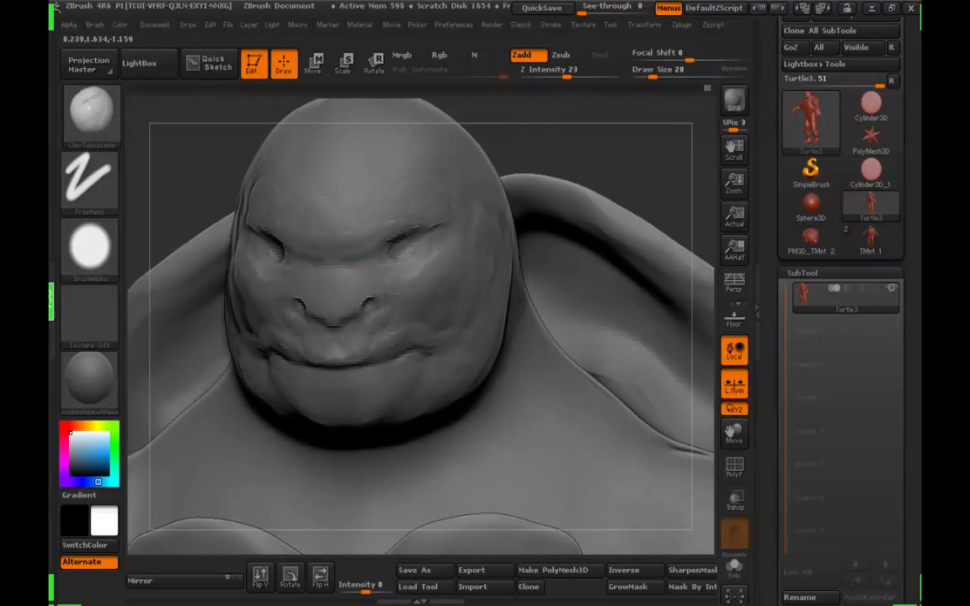
# Build up the forehead above the brow with clay strokes, using draw sizes 39 and 59
pyautogui.moveTo(568, 145)
pyautogui.mouseDown()
pyautogui.moveTo(574, 169)
pyautogui.moveTo(588, 146)
pyautogui.moveTo(559, 155)
pyautogui.moveTo(593, 156)
pyautogui.mouseUp()
pyautogui.click(656, 74)
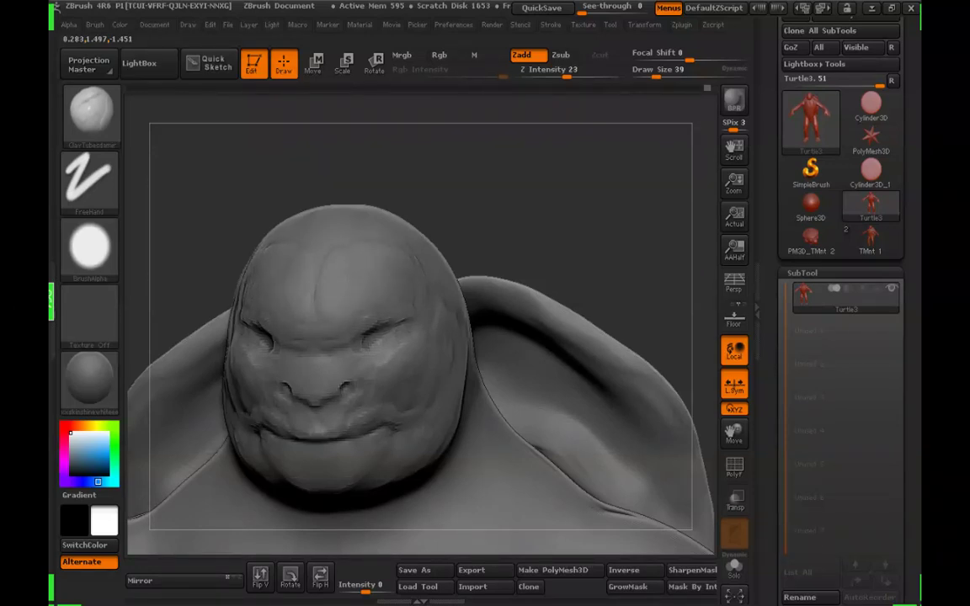
pyautogui.moveTo(594, 168)
pyautogui.mouseDown()
pyautogui.moveTo(564, 164)
pyautogui.moveTo(573, 143)
pyautogui.moveTo(585, 173)
pyautogui.moveTo(539, 194)
pyautogui.mouseUp()
pyautogui.click(662, 76)
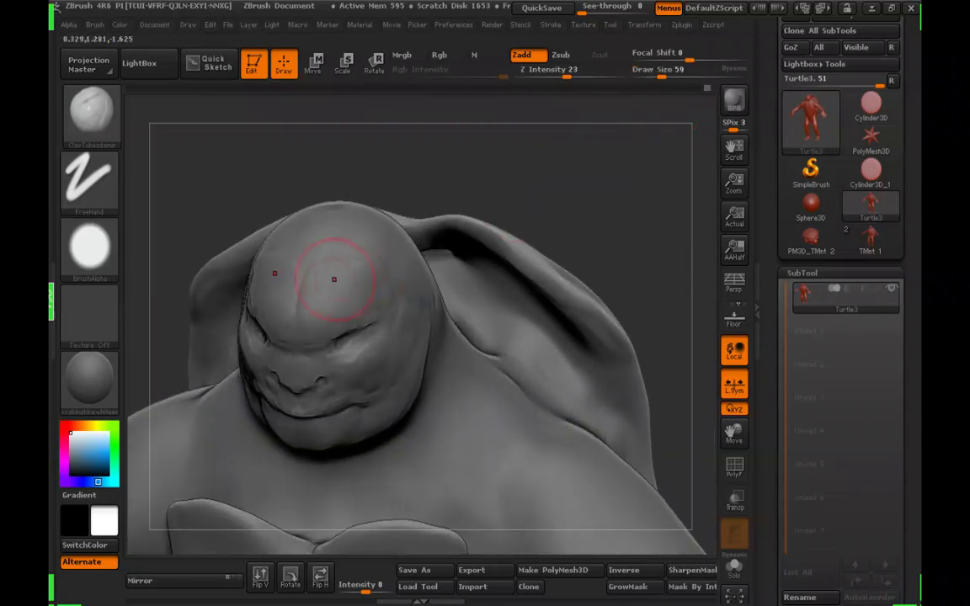
pyautogui.moveTo(343, 251)
pyautogui.mouseDown()
pyautogui.moveTo(326, 275)
pyautogui.moveTo(338, 241)
pyautogui.mouseUp()
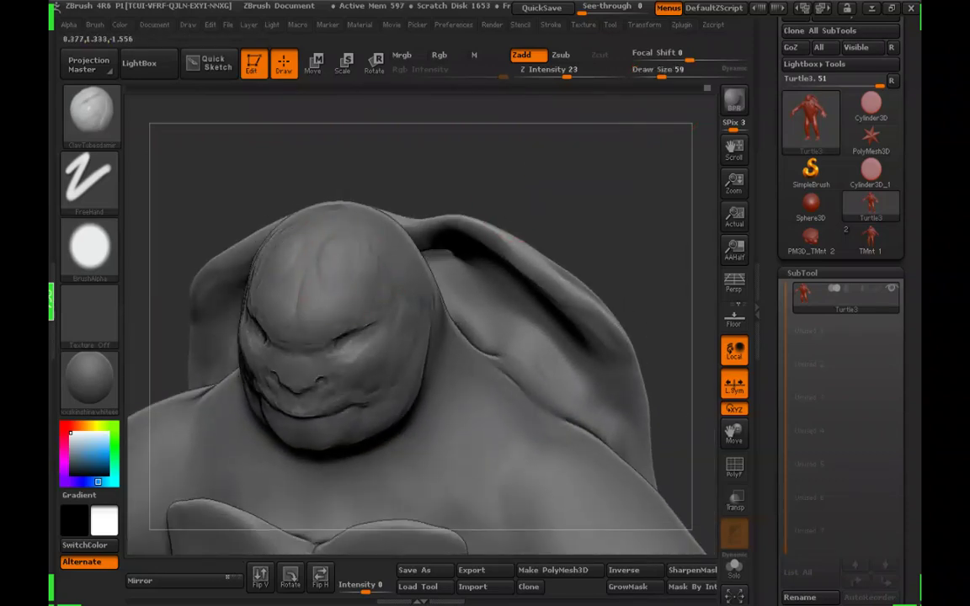
# Set the draw size to 47 and add vertical clay strokes over the forehead up to the crown
pyautogui.click(658, 76)
pyautogui.keyDown('alt'); pyautogui.moveTo(586, 152); pyautogui.dragTo(574, 191); pyautogui.keyUp('alt')
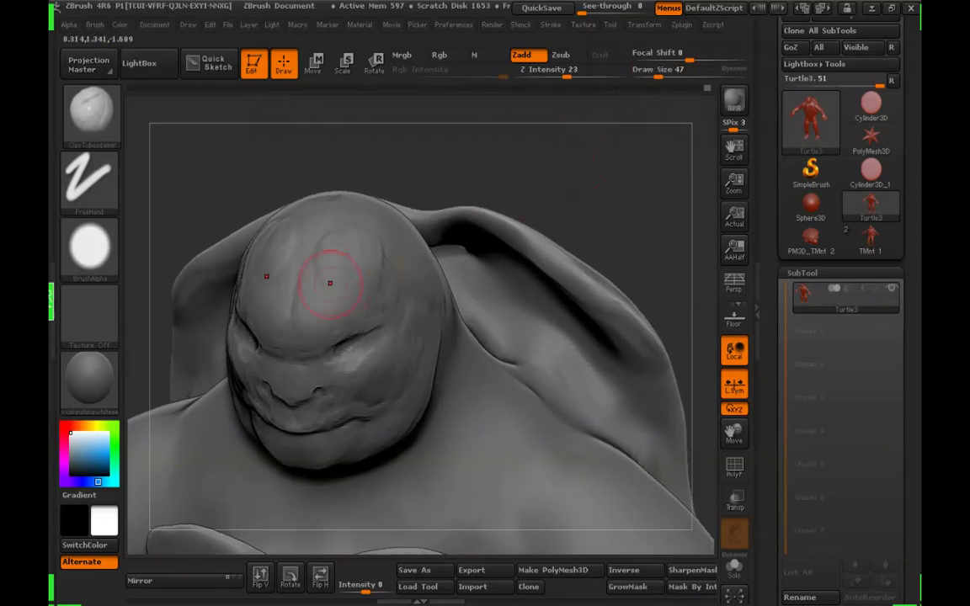
pyautogui.moveTo(325, 307); pyautogui.dragTo(329, 277)
pyautogui.moveTo(357, 229); pyautogui.dragTo(337, 268)
pyautogui.moveTo(505, 187)
pyautogui.mouseDown()
pyautogui.moveTo(549, 179)
pyautogui.moveTo(480, 150)
pyautogui.moveTo(547, 169)
pyautogui.mouseUp()
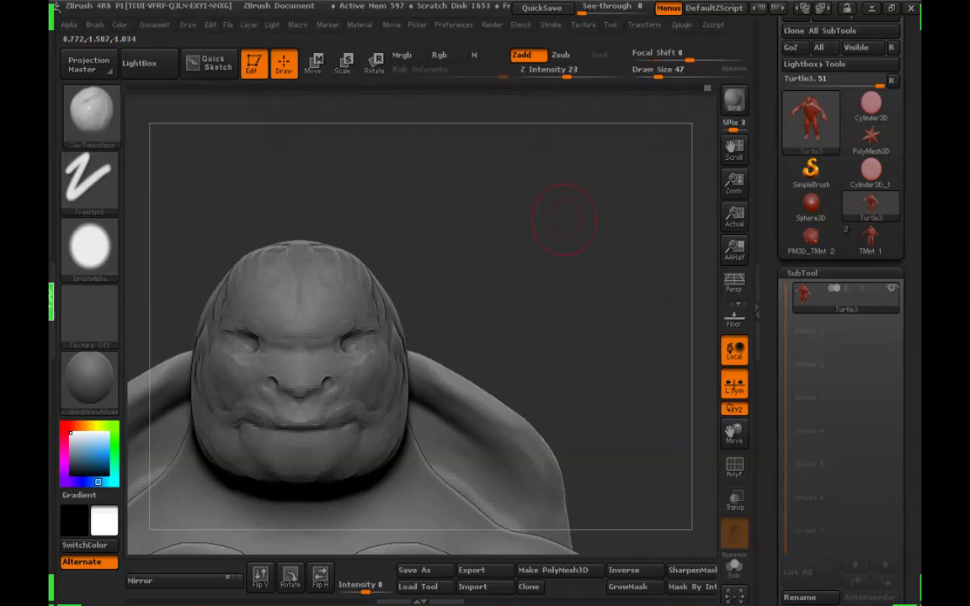
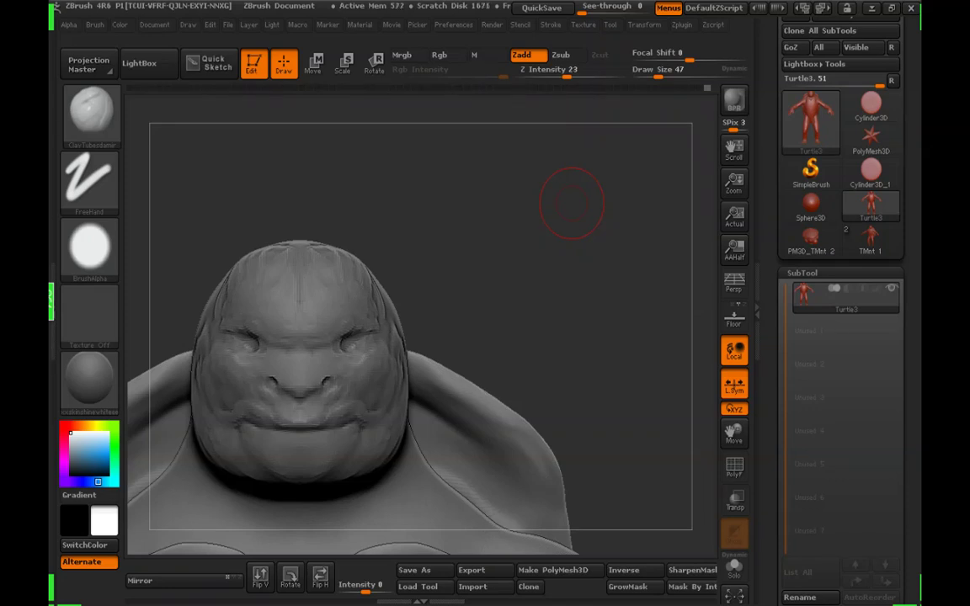
# Smooth the forehead grooves and fill out the temple with clay strokes at draw sizes 65 and 47
pyautogui.moveTo(572, 203); pyautogui.dragTo(477, 207)
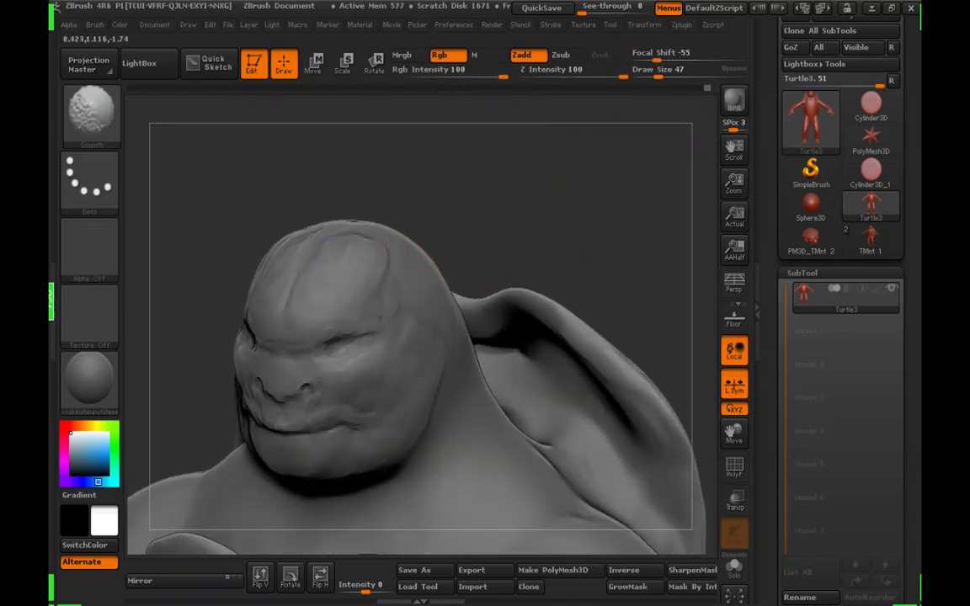
pyautogui.keyDown('shift'); pyautogui.moveTo(313, 234); pyautogui.dragTo(323, 293); pyautogui.keyUp('shift')
pyautogui.moveTo(519, 195)
pyautogui.mouseDown()
pyautogui.moveTo(641, 115)
pyautogui.moveTo(455, 236)
pyautogui.mouseUp()
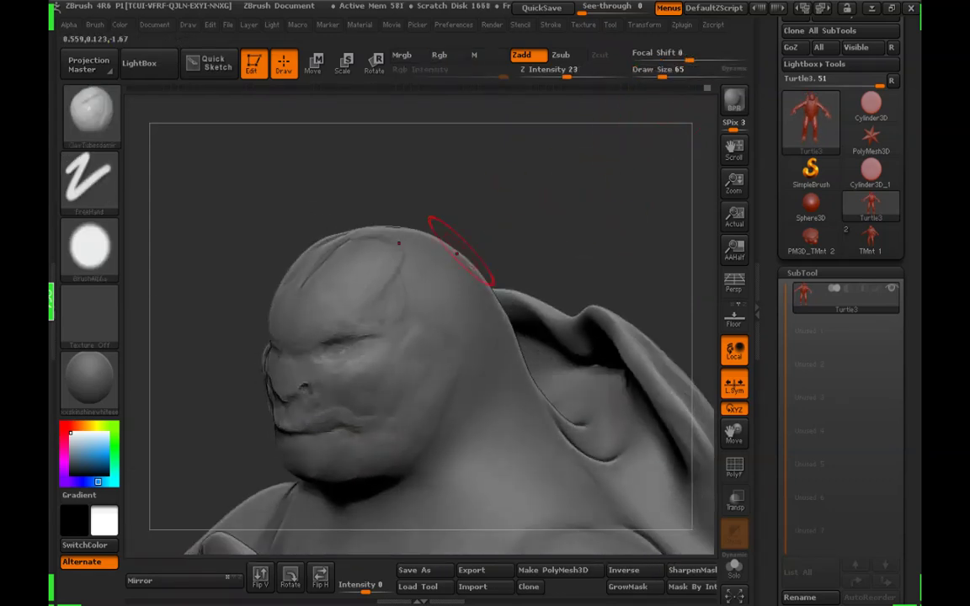
pyautogui.moveTo(378, 299); pyautogui.dragTo(384, 308)
pyautogui.click(658, 74)
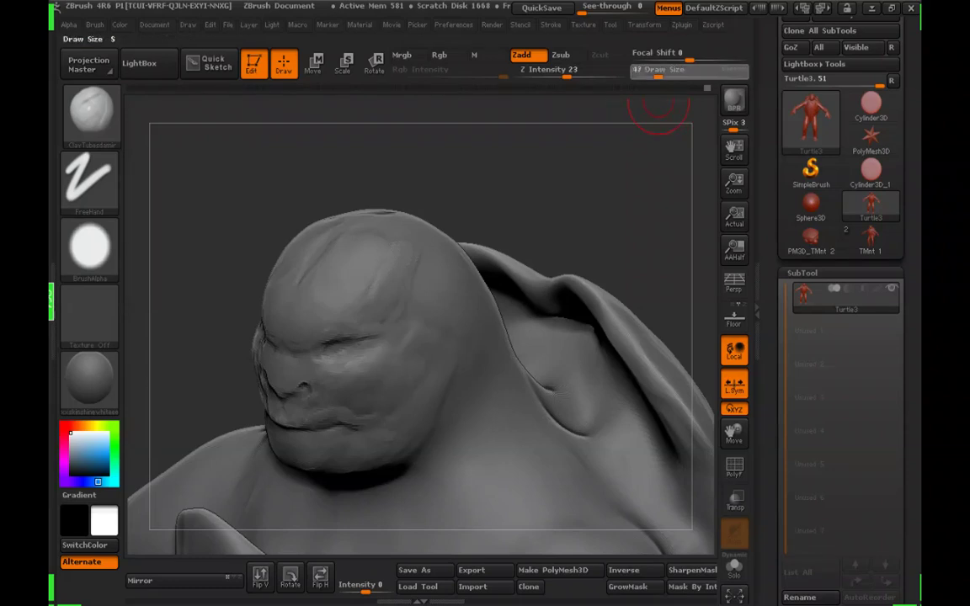
# Set the draw size to 53 and round out the side of the skull with clay strokes
pyautogui.moveTo(663, 136); pyautogui.dragTo(448, 283)
pyautogui.moveTo(658, 74); pyautogui.dragTo(662, 75)
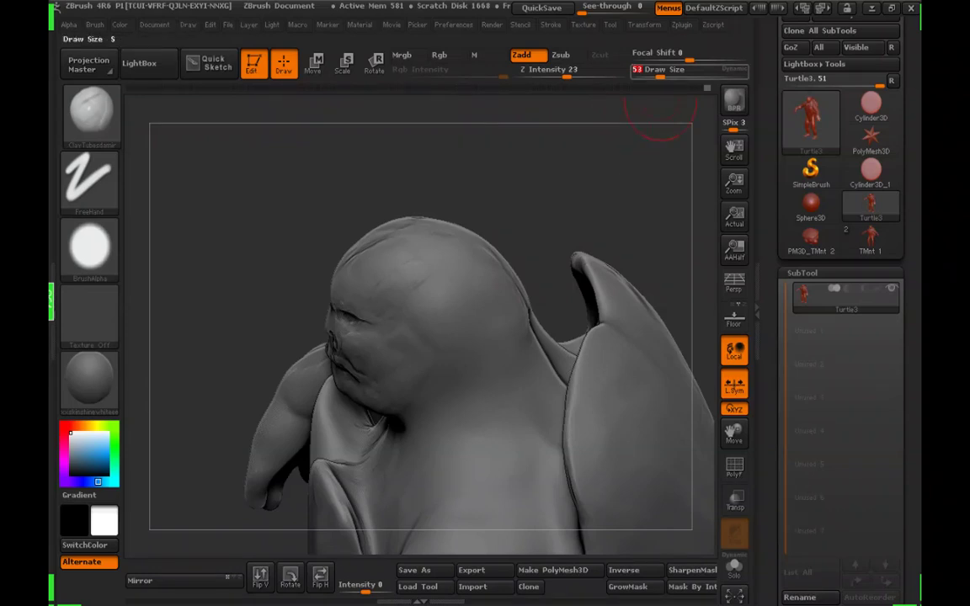
pyautogui.moveTo(570, 162); pyautogui.dragTo(427, 255)
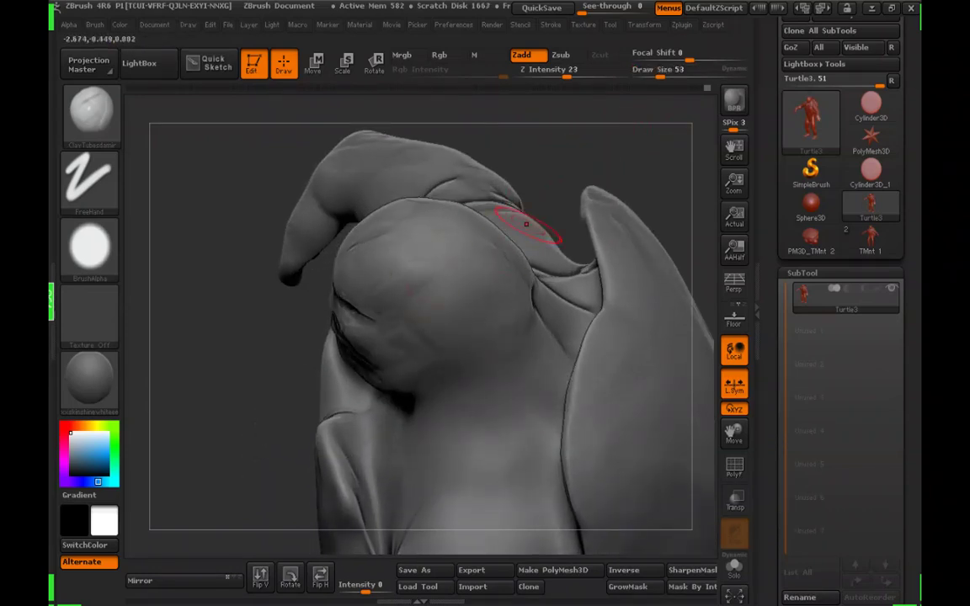
pyautogui.moveTo(603, 246)
pyautogui.mouseDown()
pyautogui.moveTo(569, 205)
pyautogui.moveTo(560, 213)
pyautogui.moveTo(566, 202)
pyautogui.moveTo(558, 223)
pyautogui.moveTo(392, 235)
pyautogui.moveTo(526, 240)
pyautogui.mouseUp()
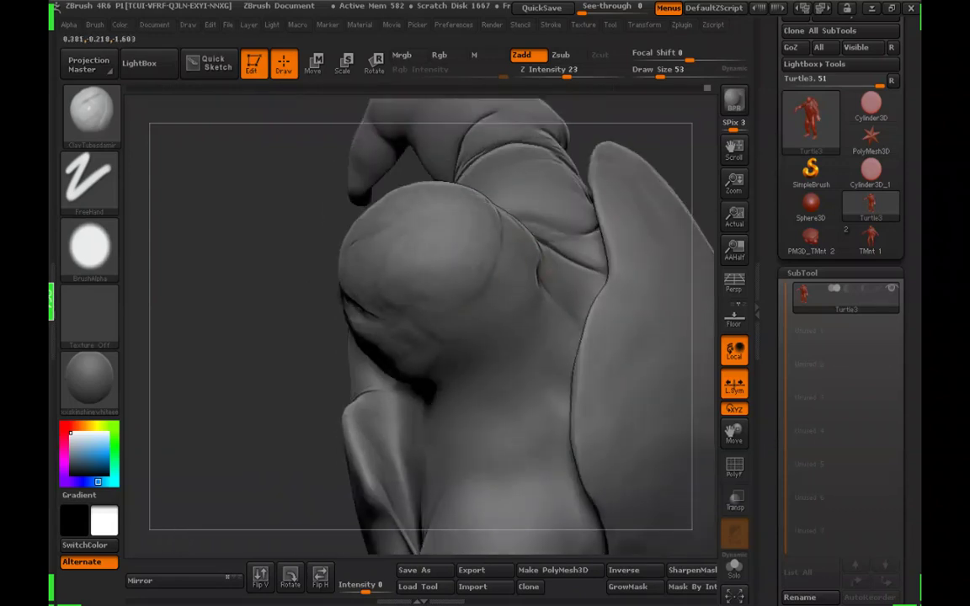
# Blend the forehead, temple and crown into a rounded dome with alternating smoothing and clay strokes
pyautogui.moveTo(316, 195); pyautogui.dragTo(433, 148)
pyautogui.keyDown('shift'); pyautogui.moveTo(376, 232); pyautogui.dragTo(381, 262); pyautogui.keyUp('shift')
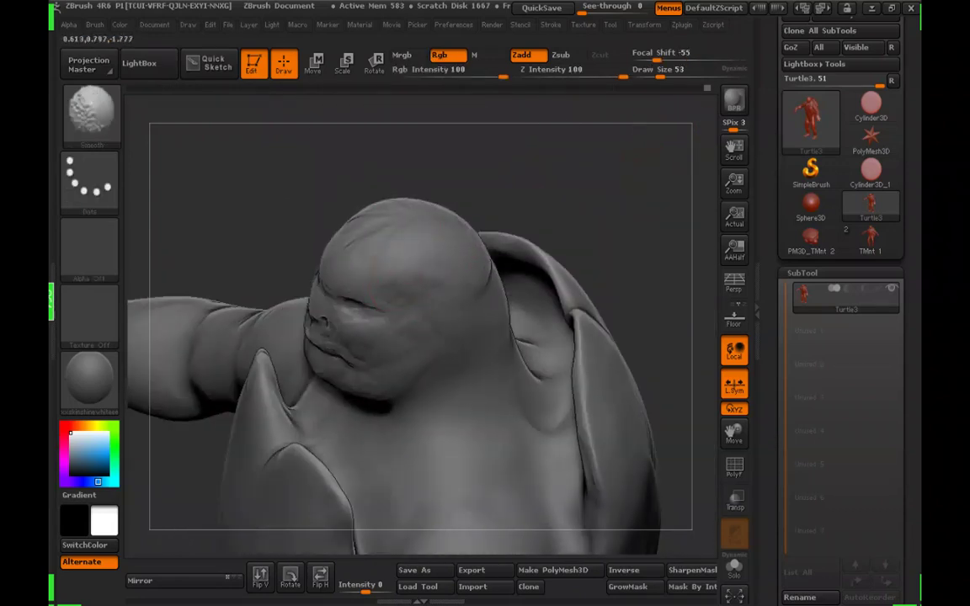
pyautogui.moveTo(504, 192)
pyautogui.mouseDown()
pyautogui.moveTo(589, 206)
pyautogui.moveTo(581, 244)
pyautogui.moveTo(513, 249)
pyautogui.mouseUp()
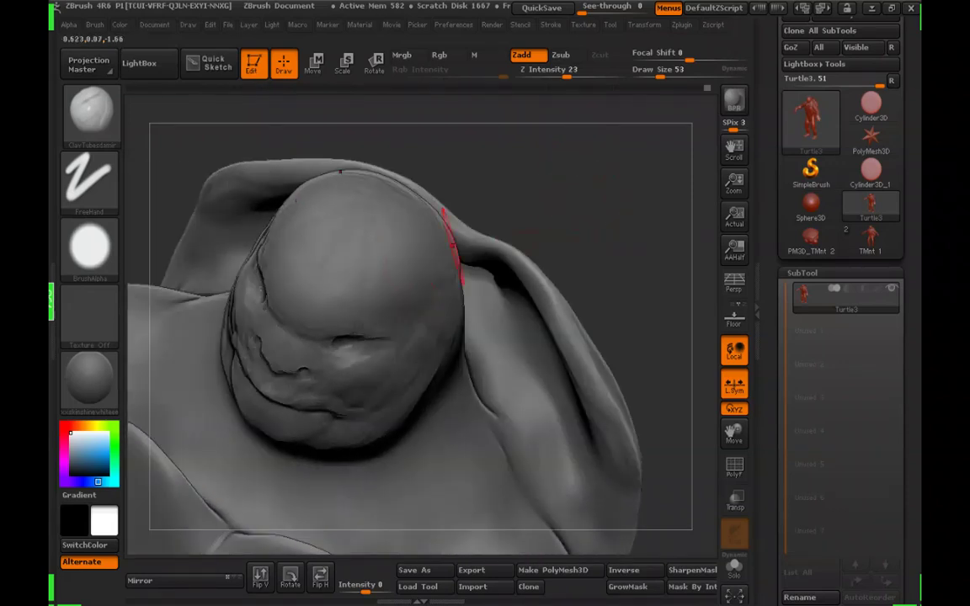
pyautogui.press('shift')
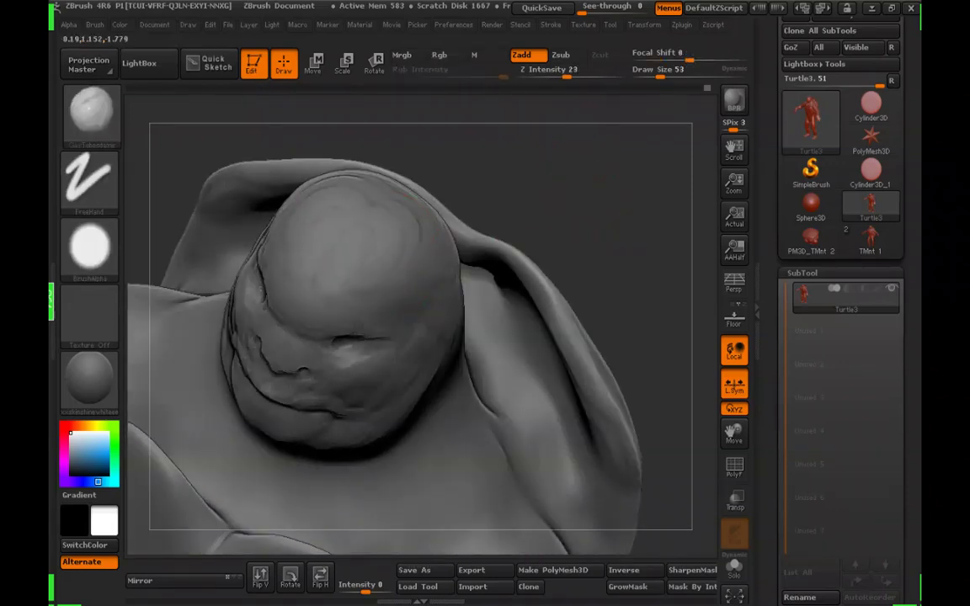
pyautogui.press('shift')
pyautogui.moveTo(539, 210); pyautogui.dragTo(546, 139)
pyautogui.press('shift')
pyautogui.moveTo(556, 211)
pyautogui.mouseDown()
pyautogui.moveTo(608, 202)
pyautogui.moveTo(522, 207)
pyautogui.moveTo(505, 186)
pyautogui.moveTo(590, 195)
pyautogui.moveTo(594, 187)
pyautogui.mouseUp()
# Set the draw size to 22 and sculpt the cheek folds and upper lip, smoothing the area below the nose
pyautogui.moveTo(660, 75)
pyautogui.mouseDown()
pyautogui.moveTo(631, 118)
pyautogui.moveTo(568, 165)
pyautogui.moveTo(583, 196)
pyautogui.moveTo(581, 236)
pyautogui.moveTo(610, 270)
pyautogui.moveTo(613, 294)
pyautogui.mouseUp()
pyautogui.moveTo(606, 206); pyautogui.dragTo(578, 187)
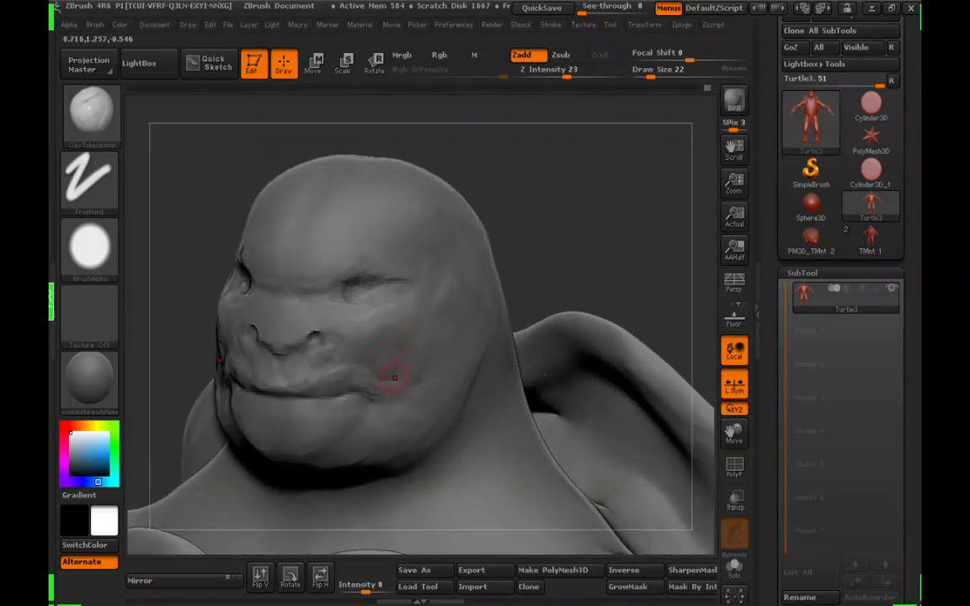
pyautogui.moveTo(394, 378); pyautogui.dragTo(394, 310)
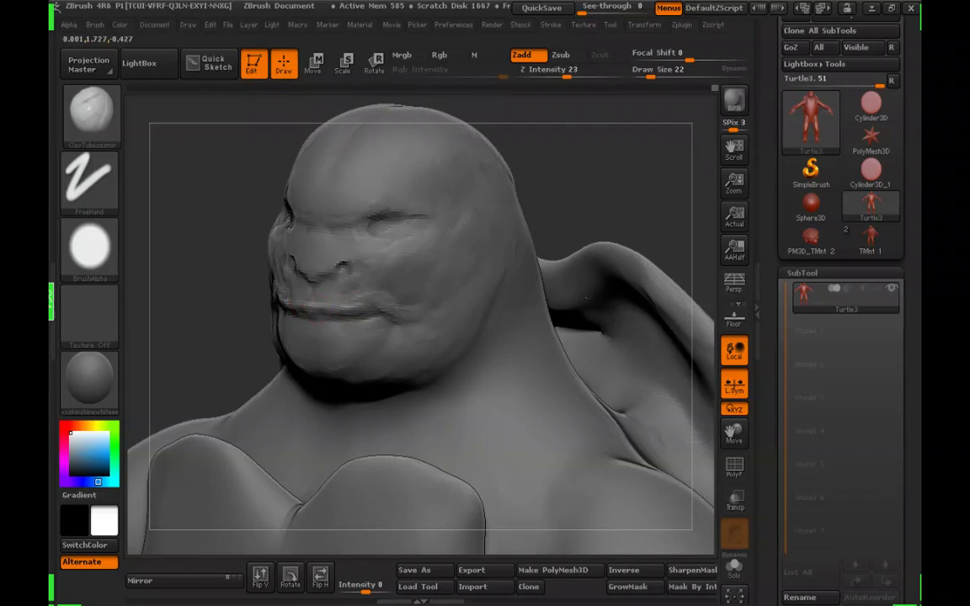
pyautogui.moveTo(539, 160)
pyautogui.mouseDown()
pyautogui.moveTo(593, 164)
pyautogui.moveTo(600, 190)
pyautogui.moveTo(543, 190)
pyautogui.mouseUp()
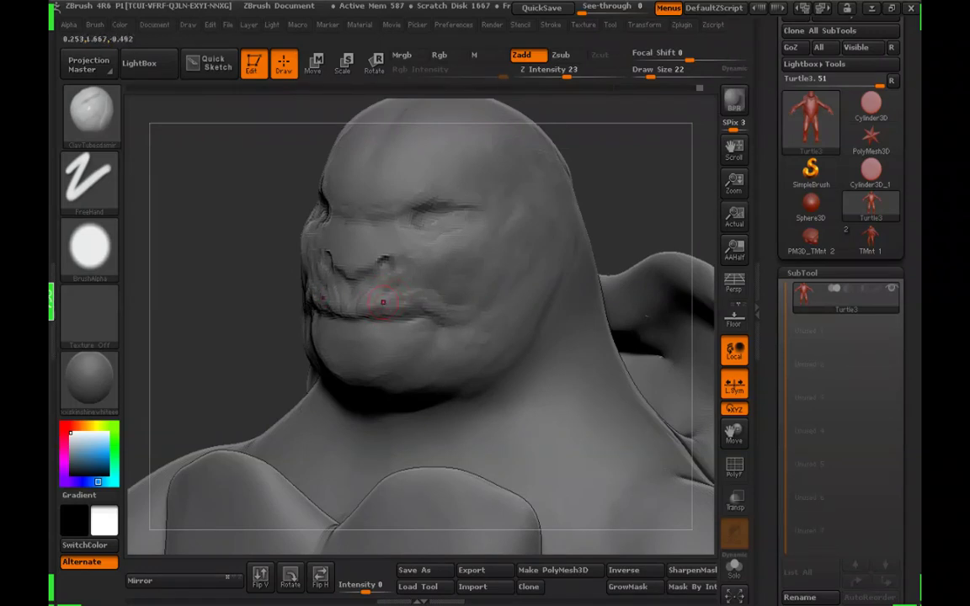
pyautogui.moveTo(593, 167)
pyautogui.mouseDown()
pyautogui.moveTo(689, 171)
pyautogui.moveTo(601, 168)
pyautogui.mouseUp()
pyautogui.moveTo(379, 285)
pyautogui.keyDown('shift'); pyautogui.mouseDown()
pyautogui.moveTo(343, 274)
pyautogui.moveTo(367, 268)
pyautogui.mouseUp(); pyautogui.keyUp('shift')
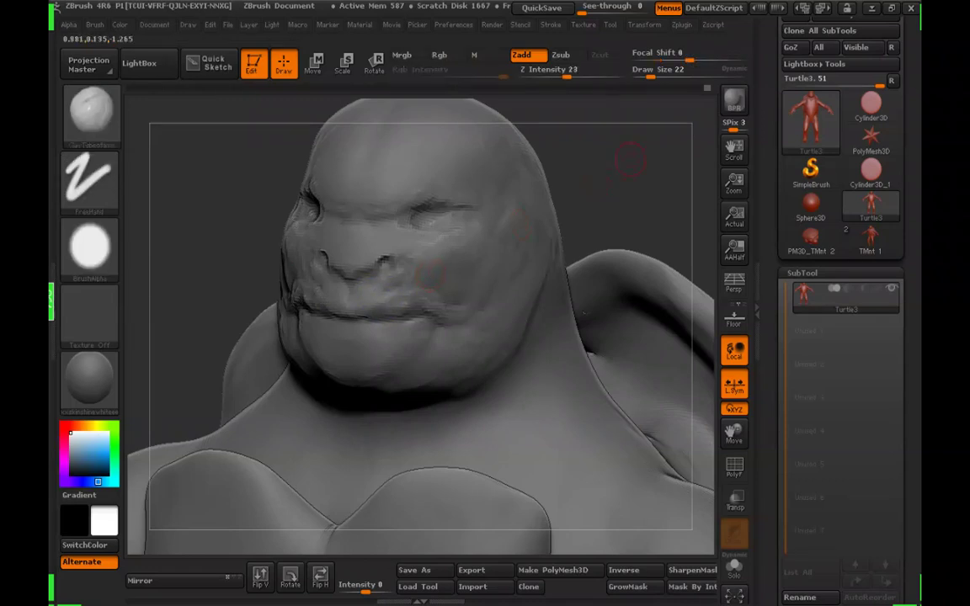
pyautogui.moveTo(628, 158)
pyautogui.mouseDown()
pyautogui.moveTo(602, 168)
pyautogui.moveTo(692, 172)
pyautogui.moveTo(589, 171)
pyautogui.moveTo(667, 171)
pyautogui.mouseUp()
# Set the draw size to 30 and build up the upper lip and the rim of the lower lip
pyautogui.moveTo(658, 75); pyautogui.dragTo(654, 75)
pyautogui.moveTo(623, 185); pyautogui.dragTo(340, 342)
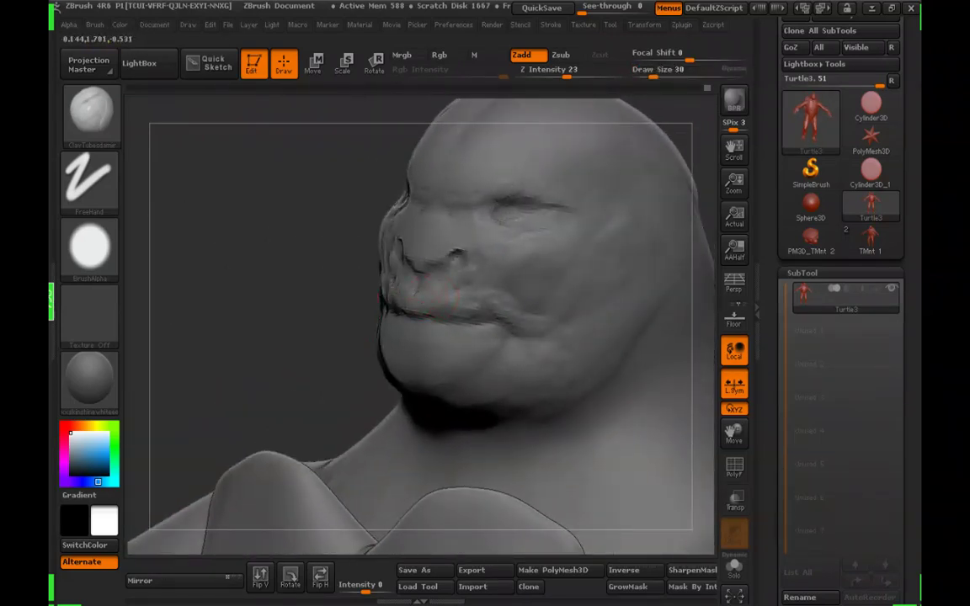
pyautogui.press('shift')
pyautogui.press('shift')
pyautogui.moveTo(337, 295)
pyautogui.mouseDown()
pyautogui.moveTo(514, 257)
pyautogui.moveTo(488, 311)
pyautogui.moveTo(482, 362)
pyautogui.moveTo(598, 290)
pyautogui.moveTo(552, 315)
pyautogui.moveTo(421, 308)
pyautogui.moveTo(391, 291)
pyautogui.moveTo(433, 328)
pyautogui.mouseUp()
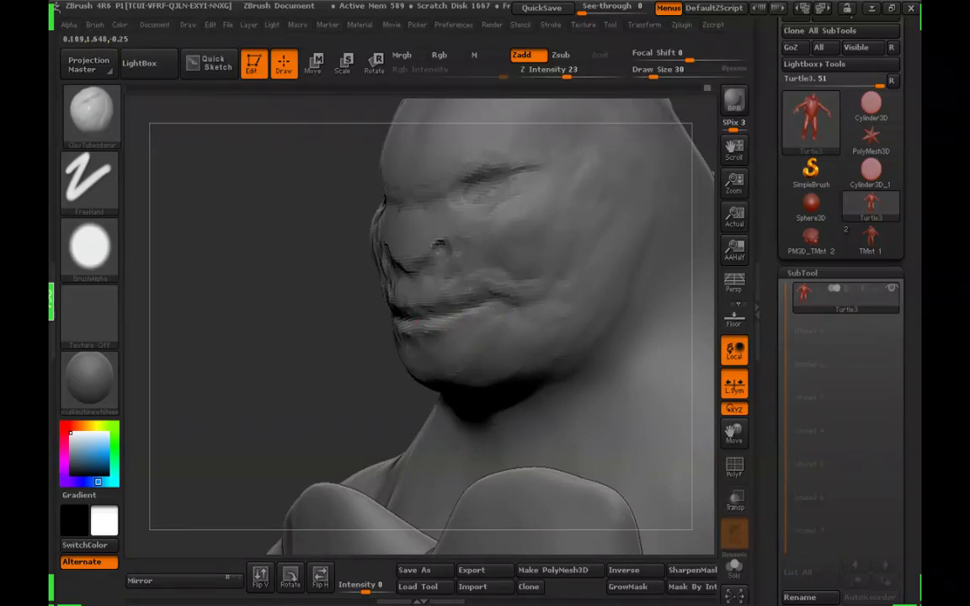
# Smooth the area beneath the lower lip and refine the lip's lower edge with clay strokes
pyautogui.moveTo(354, 405); pyautogui.dragTo(495, 401)
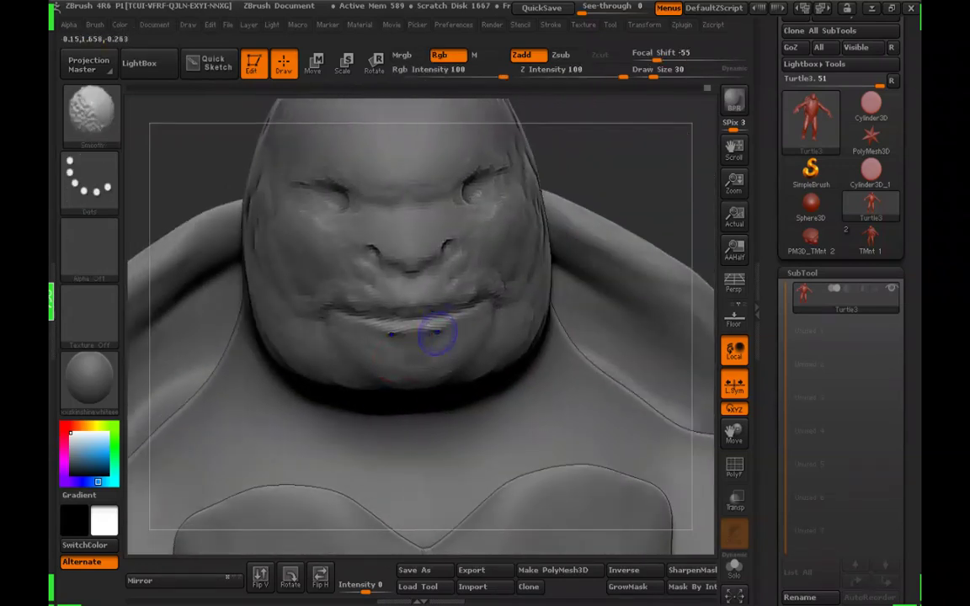
pyautogui.moveTo(437, 336)
pyautogui.keyDown('shift'); pyautogui.mouseDown()
pyautogui.moveTo(466, 348)
pyautogui.moveTo(454, 315)
pyautogui.mouseUp(); pyautogui.keyUp('shift')
pyautogui.moveTo(624, 541)
pyautogui.mouseDown()
pyautogui.moveTo(589, 539)
pyautogui.moveTo(624, 522)
pyautogui.moveTo(522, 539)
pyautogui.mouseUp()
pyautogui.keyDown('shift'); pyautogui.moveTo(459, 315); pyautogui.dragTo(437, 326); pyautogui.keyUp('shift')
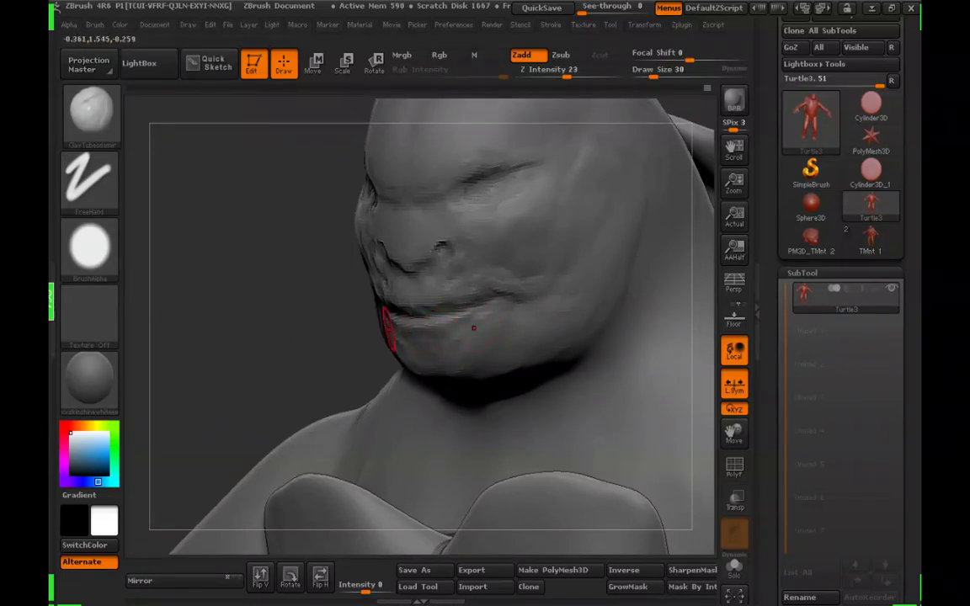
pyautogui.moveTo(320, 329); pyautogui.dragTo(412, 327)
# Add clay strokes to the cheek between the eye socket and the mouth corner
pyautogui.moveTo(589, 169)
pyautogui.keyDown('alt'); pyautogui.mouseDown()
pyautogui.moveTo(514, 215)
pyautogui.moveTo(561, 212)
pyautogui.moveTo(455, 206)
pyautogui.mouseUp(); pyautogui.keyUp('alt')
pyautogui.moveTo(135, 279); pyautogui.dragTo(436, 336)
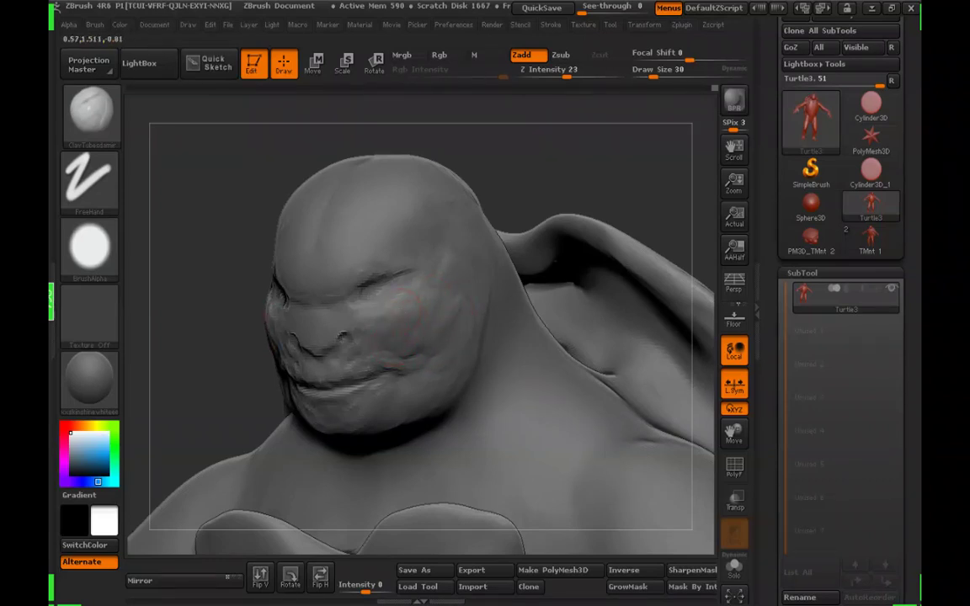
pyautogui.moveTo(508, 195); pyautogui.dragTo(520, 200)
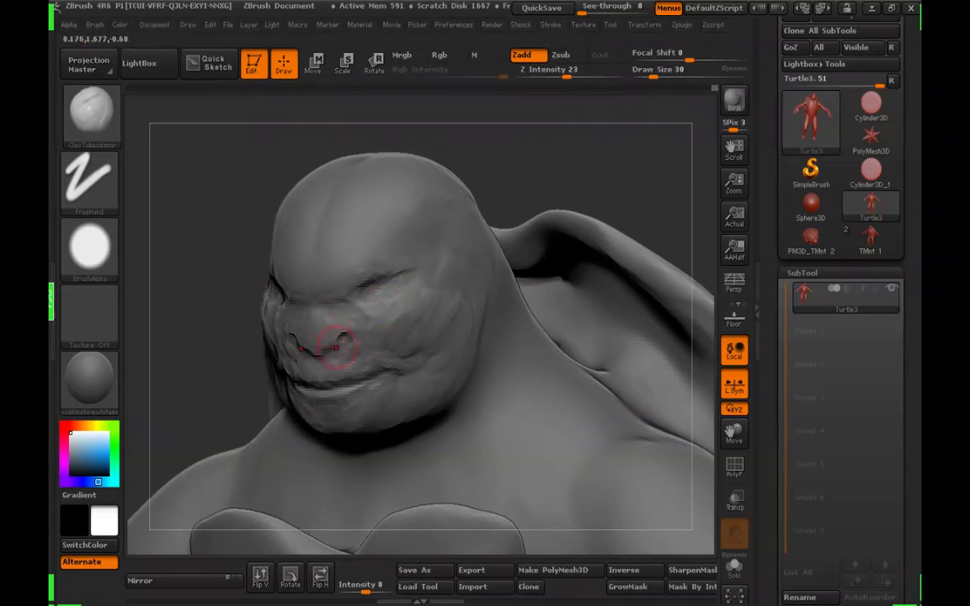
# Build up the nose tip and nostril wings with clay strokes from profile and three-quarter views
pyautogui.moveTo(335, 337)
pyautogui.mouseDown(button='right')
pyautogui.moveTo(353, 335)
pyautogui.moveTo(312, 330)
pyautogui.mouseUp(button='right')
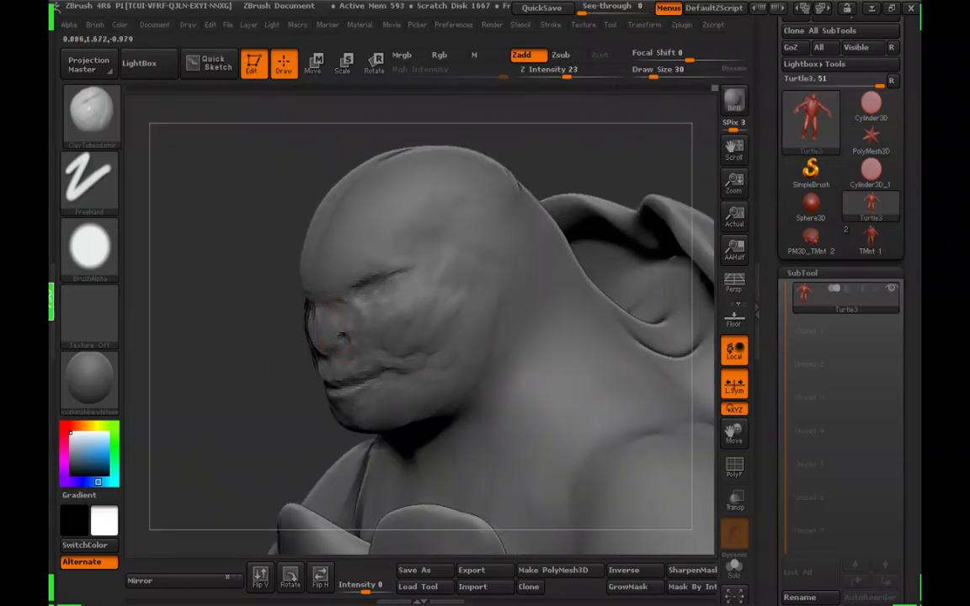
pyautogui.moveTo(564, 171)
pyautogui.mouseDown()
pyautogui.moveTo(622, 187)
pyautogui.moveTo(657, 175)
pyautogui.moveTo(588, 179)
pyautogui.moveTo(606, 165)
pyautogui.moveTo(597, 155)
pyautogui.moveTo(425, 188)
pyautogui.mouseUp()
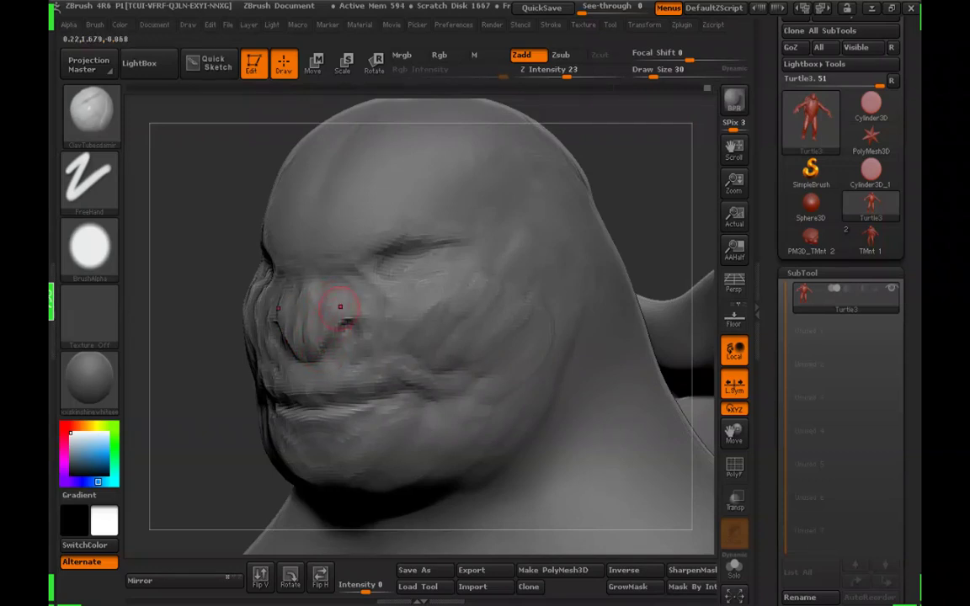
pyautogui.moveTo(639, 170); pyautogui.dragTo(584, 177)
pyautogui.moveTo(181, 346); pyautogui.dragTo(240, 331)
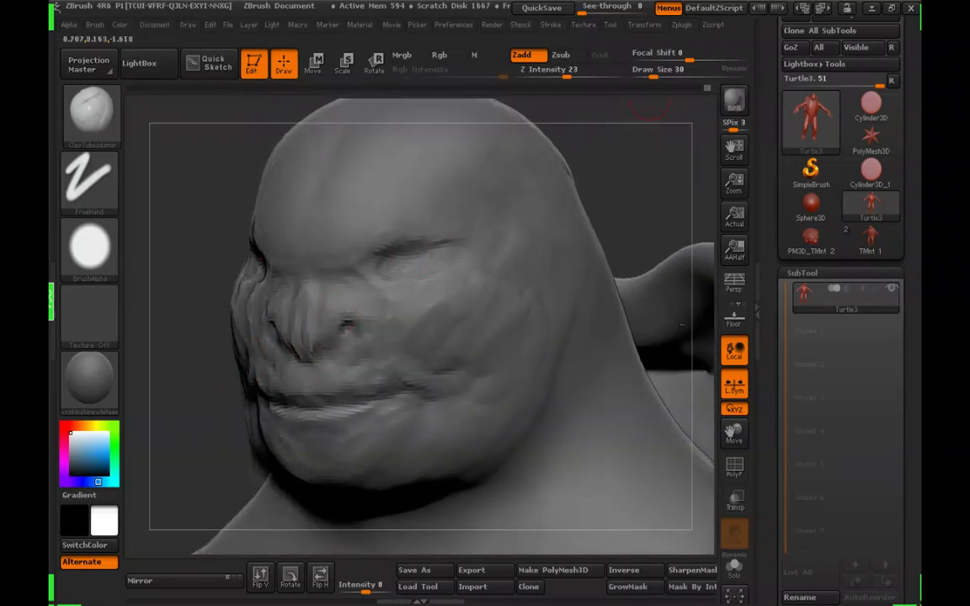
# Set the draw size to 22 and shape the nose bridge and the crease beneath the brow
pyautogui.click(650, 74)
pyautogui.moveTo(650, 104)
pyautogui.keyDown('alt'); pyautogui.mouseDown()
pyautogui.moveTo(638, 174)
pyautogui.moveTo(667, 187)
pyautogui.moveTo(701, 181)
pyautogui.moveTo(657, 174)
pyautogui.mouseUp(); pyautogui.keyUp('alt')
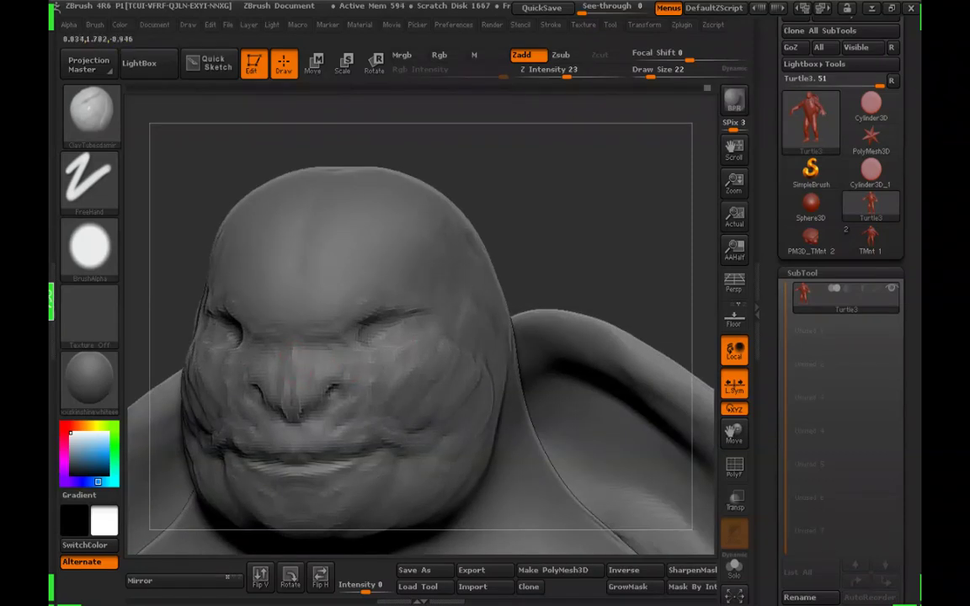
pyautogui.keyDown('shift'); pyautogui.moveTo(298, 355); pyautogui.dragTo(299, 359); pyautogui.keyUp('shift')
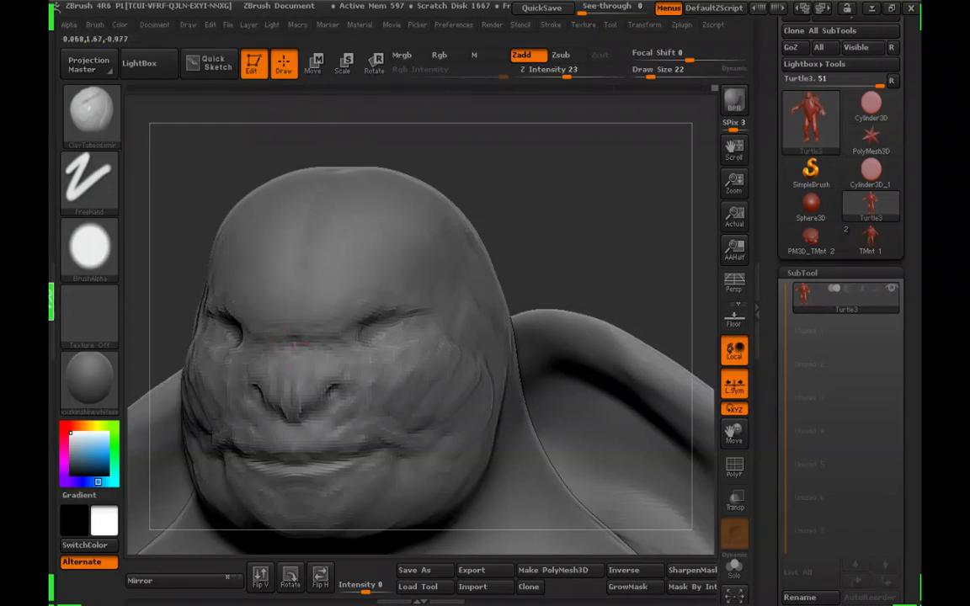
pyautogui.moveTo(352, 333); pyautogui.dragTo(291, 314, button='right')
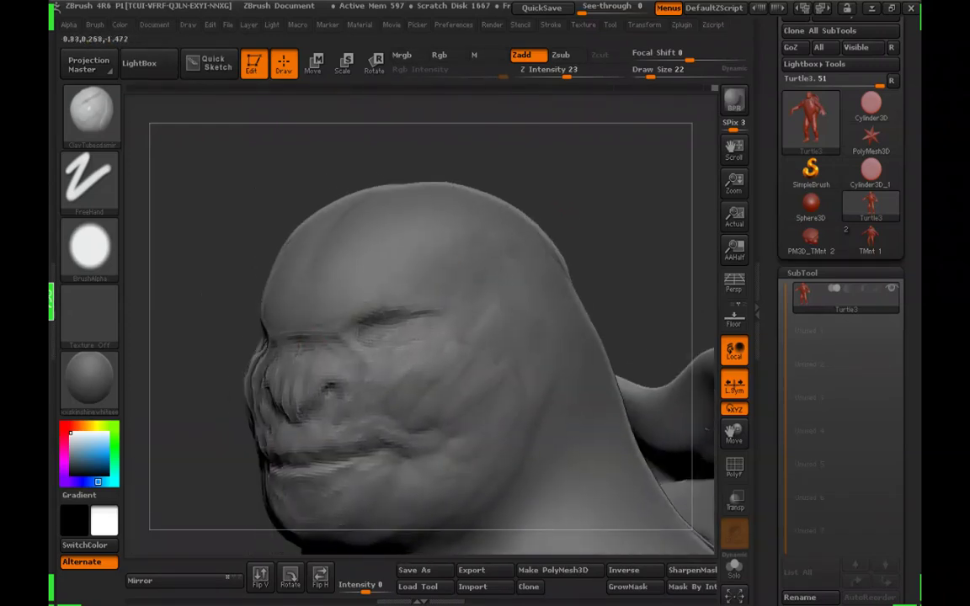
pyautogui.moveTo(294, 340); pyautogui.dragTo(633, 117)
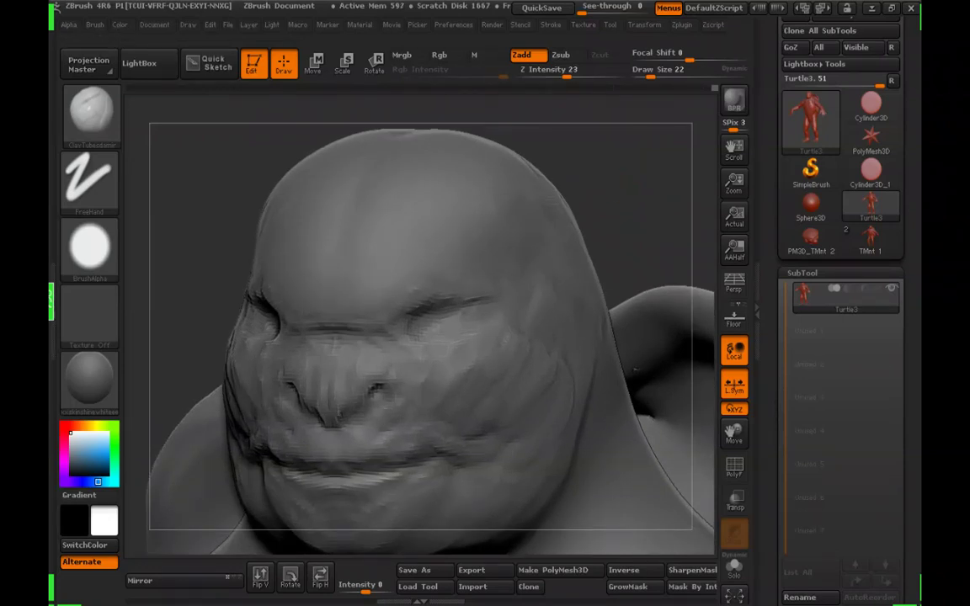
# Set the draw size to 24 and fill in the eye sockets beneath the brow with clay strokes
pyautogui.moveTo(635, 369); pyautogui.dragTo(645, 345)
pyautogui.moveTo(640, 196)
pyautogui.keyDown('alt'); pyautogui.mouseDown()
pyautogui.moveTo(602, 152)
pyautogui.moveTo(628, 164)
pyautogui.mouseUp(); pyautogui.keyUp('alt')
pyautogui.moveTo(556, 163); pyautogui.dragTo(506, 166)
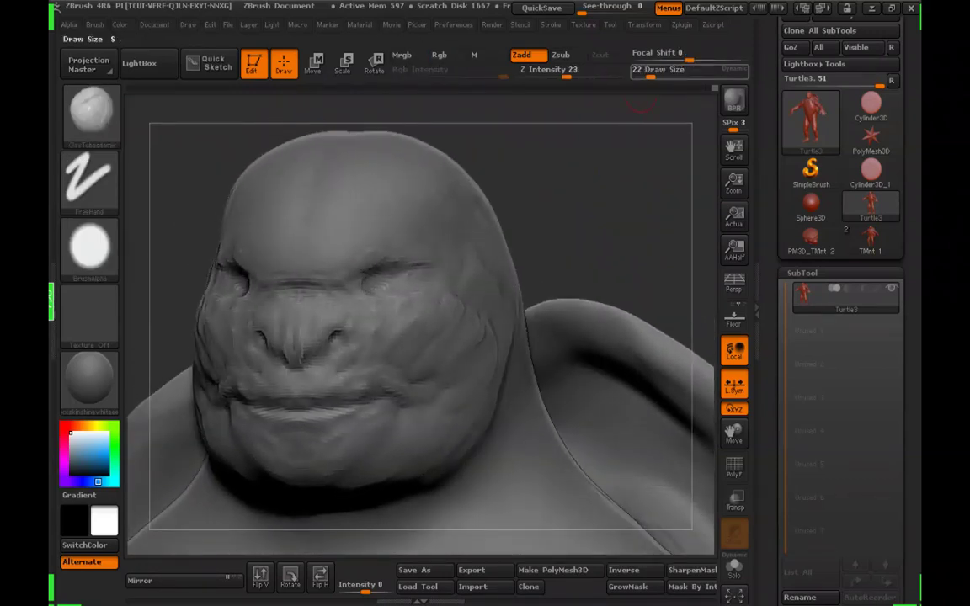
pyautogui.moveTo(640, 105); pyautogui.dragTo(507, 198)
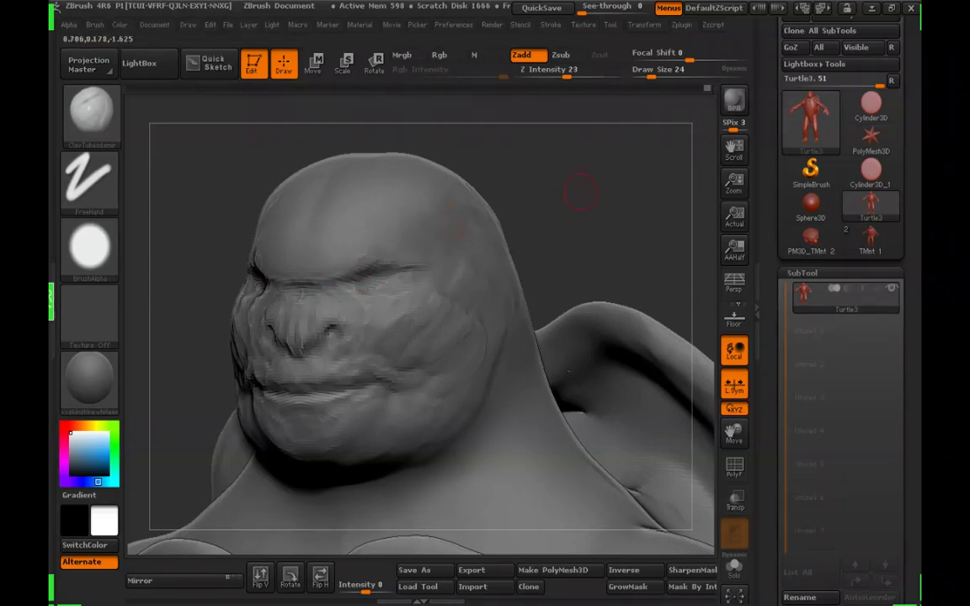
pyautogui.moveTo(580, 190)
pyautogui.mouseDown()
pyautogui.moveTo(576, 175)
pyautogui.moveTo(373, 287)
pyautogui.mouseUp()
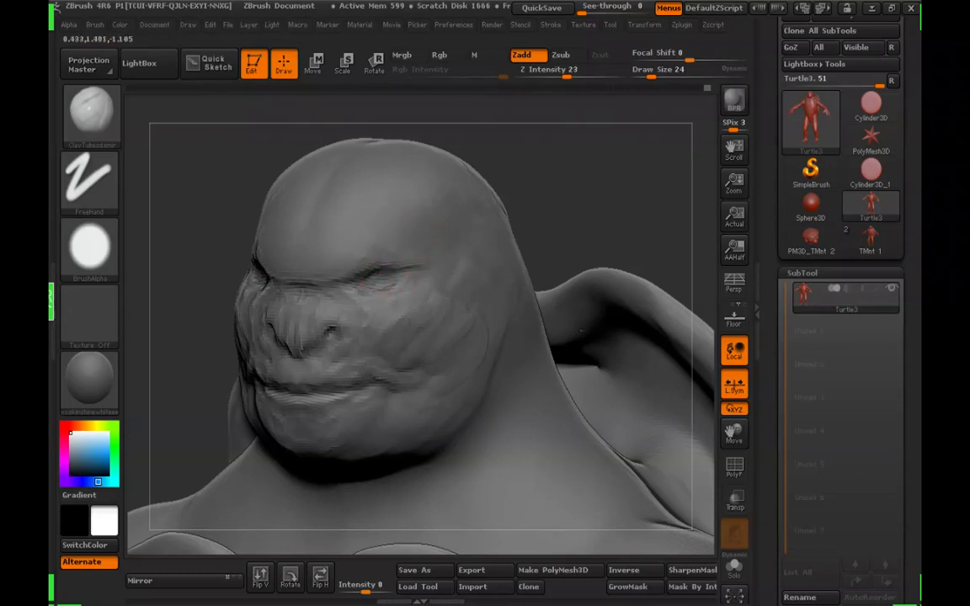
pyautogui.moveTo(562, 184)
pyautogui.mouseDown()
pyautogui.moveTo(655, 172)
pyautogui.moveTo(560, 168)
pyautogui.mouseUp()
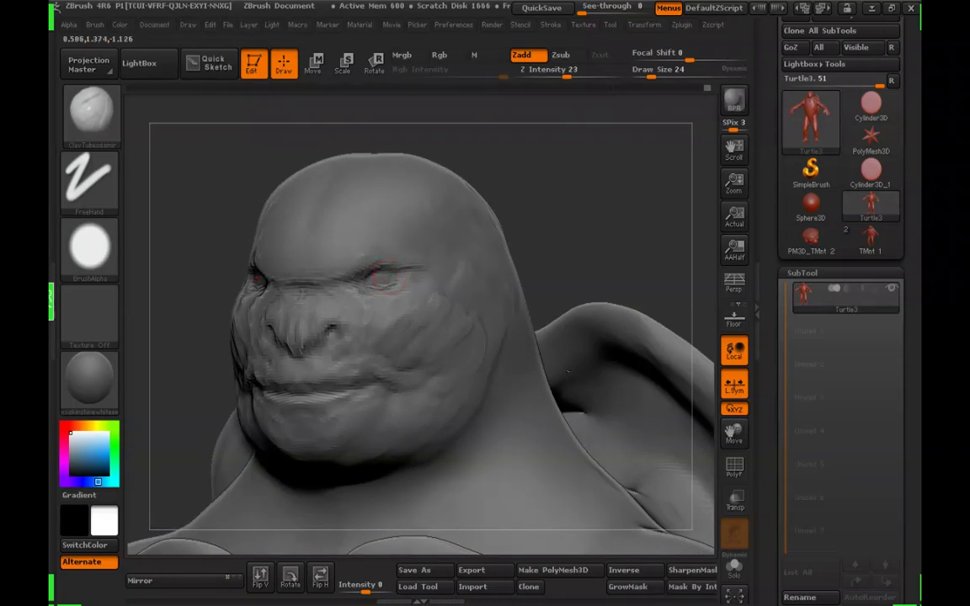
pyautogui.moveTo(390, 276); pyautogui.dragTo(386, 279)
pyautogui.moveTo(562, 178)
pyautogui.mouseDown()
pyautogui.moveTo(640, 200)
pyautogui.moveTo(556, 193)
pyautogui.mouseUp()
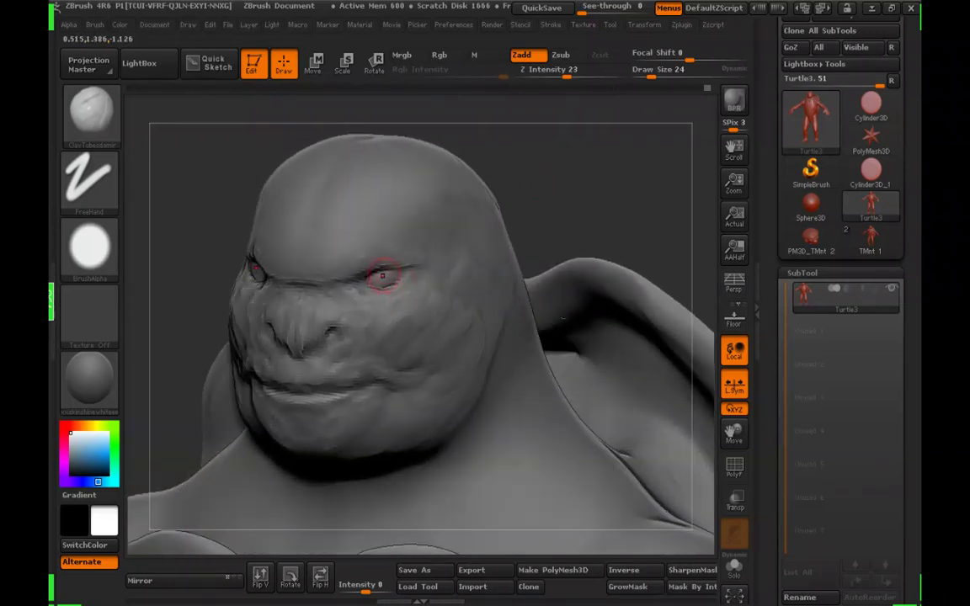
# Shape the outer corner of the eye socket with clay strokes and smooth it
pyautogui.moveTo(383, 277); pyautogui.dragTo(400, 271)
pyautogui.moveTo(532, 190)
pyautogui.mouseDown()
pyautogui.moveTo(402, 278)
pyautogui.moveTo(423, 268)
pyautogui.moveTo(416, 281)
pyautogui.moveTo(408, 267)
pyautogui.mouseUp()
pyautogui.moveTo(480, 178)
pyautogui.mouseDown()
pyautogui.moveTo(529, 200)
pyautogui.moveTo(510, 187)
pyautogui.mouseUp()
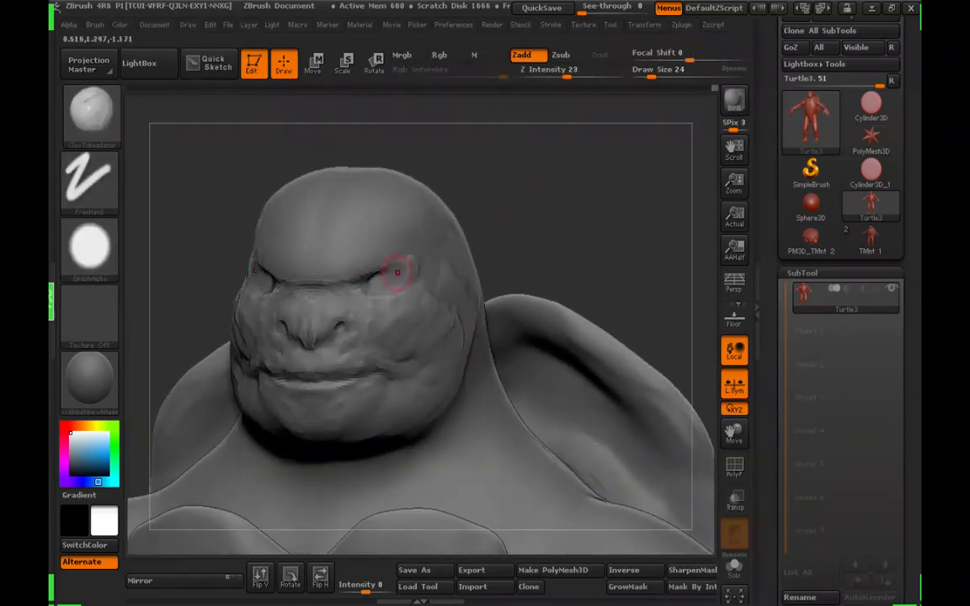
pyautogui.keyDown('shift'); pyautogui.moveTo(400, 273); pyautogui.dragTo(413, 265); pyautogui.keyUp('shift')
pyautogui.moveTo(531, 195); pyautogui.dragTo(508, 180)
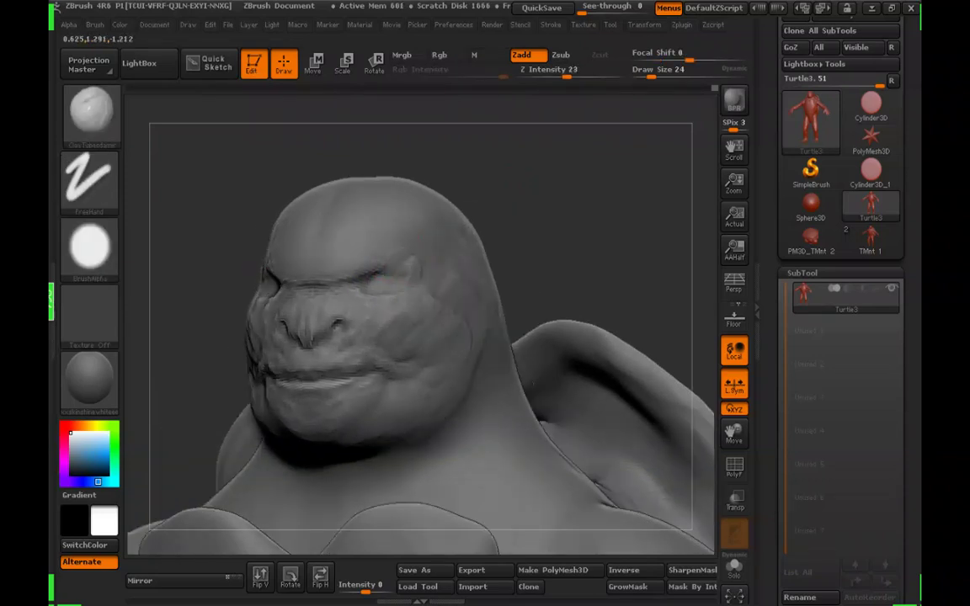
pyautogui.moveTo(529, 195)
pyautogui.mouseDown()
pyautogui.moveTo(523, 217)
pyautogui.moveTo(515, 195)
pyautogui.mouseUp()
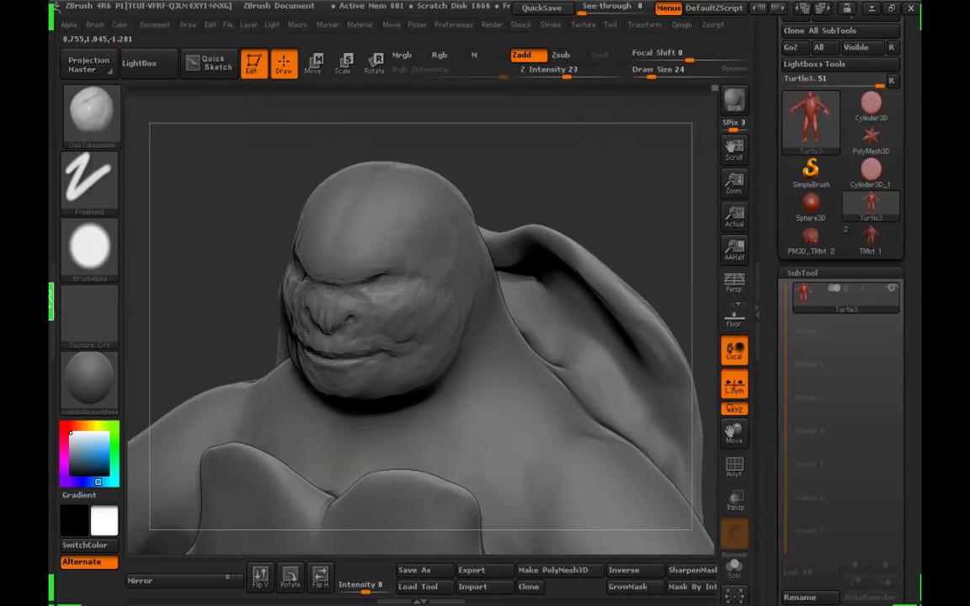
# Add clay strokes to the forehead, set the draw size to 37 and build up the side of the skull
pyautogui.moveTo(587, 147); pyautogui.dragTo(320, 300)
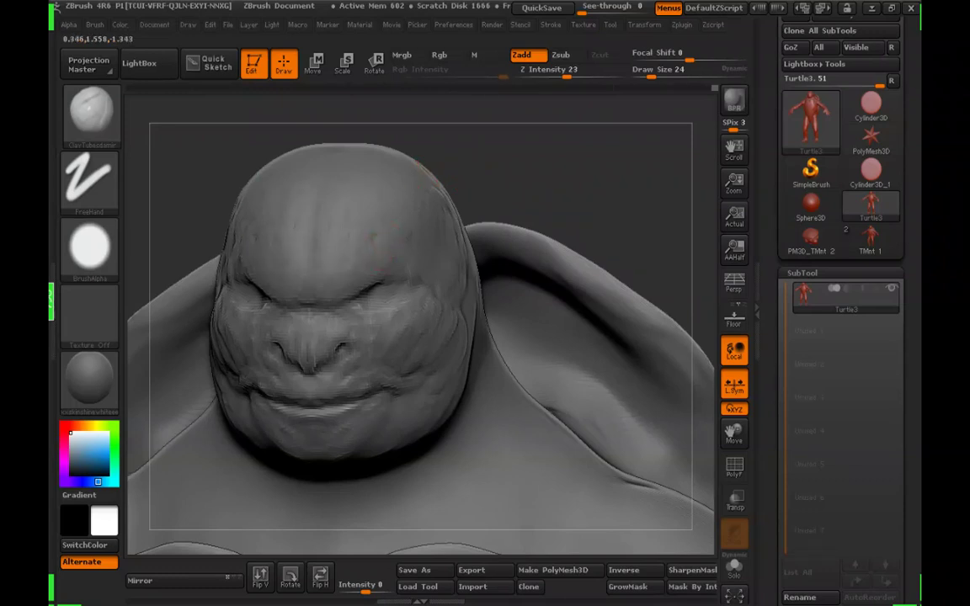
pyautogui.keyDown('alt'); pyautogui.moveTo(513, 169); pyautogui.dragTo(510, 257); pyautogui.keyUp('alt')
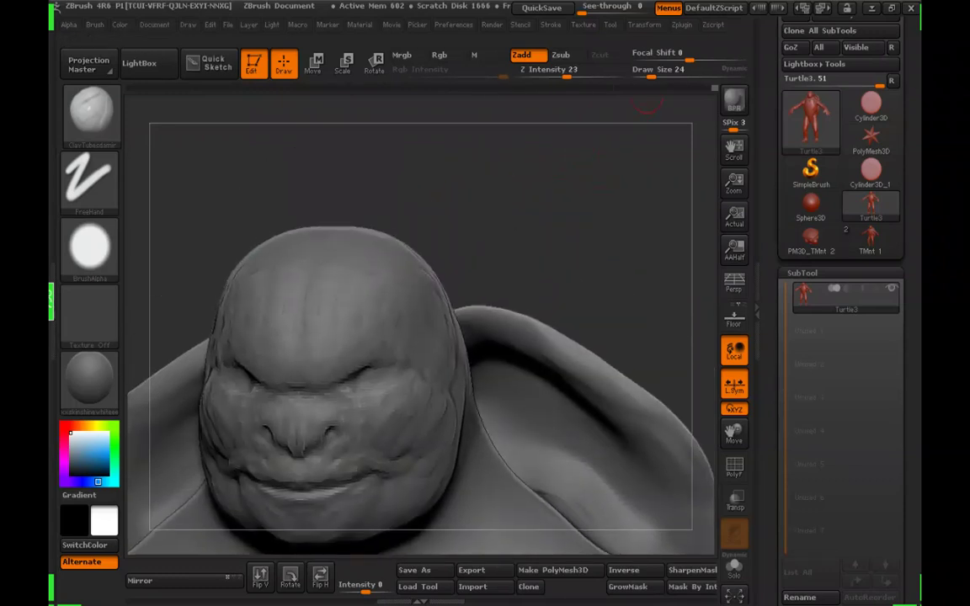
pyautogui.click(655, 75)
pyautogui.moveTo(644, 160)
pyautogui.keyDown('alt'); pyautogui.mouseDown()
pyautogui.moveTo(606, 196)
pyautogui.moveTo(539, 206)
pyautogui.moveTo(505, 227)
pyautogui.moveTo(558, 271)
pyautogui.mouseUp(); pyautogui.keyUp('alt')
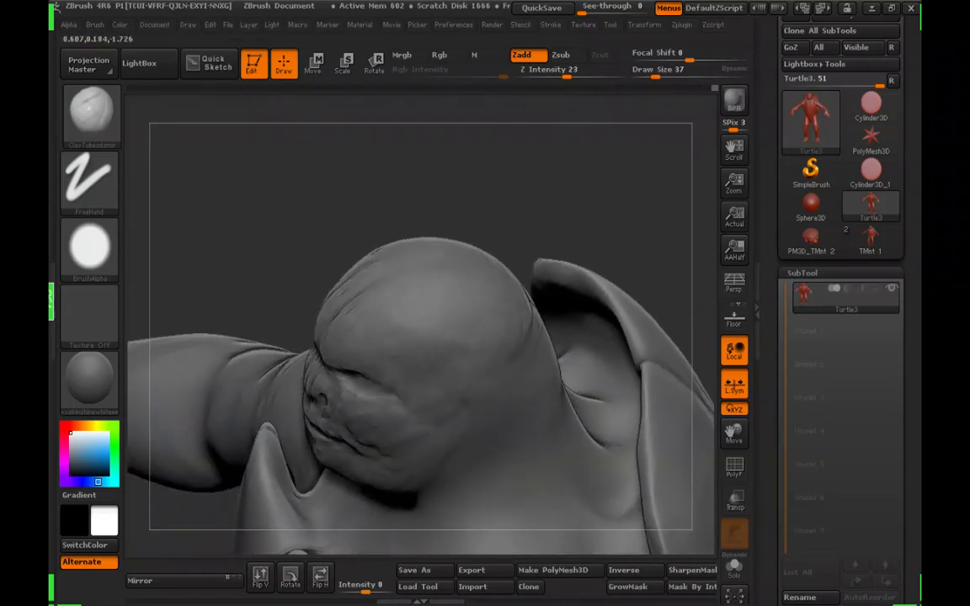
pyautogui.moveTo(628, 190); pyautogui.dragTo(487, 240)
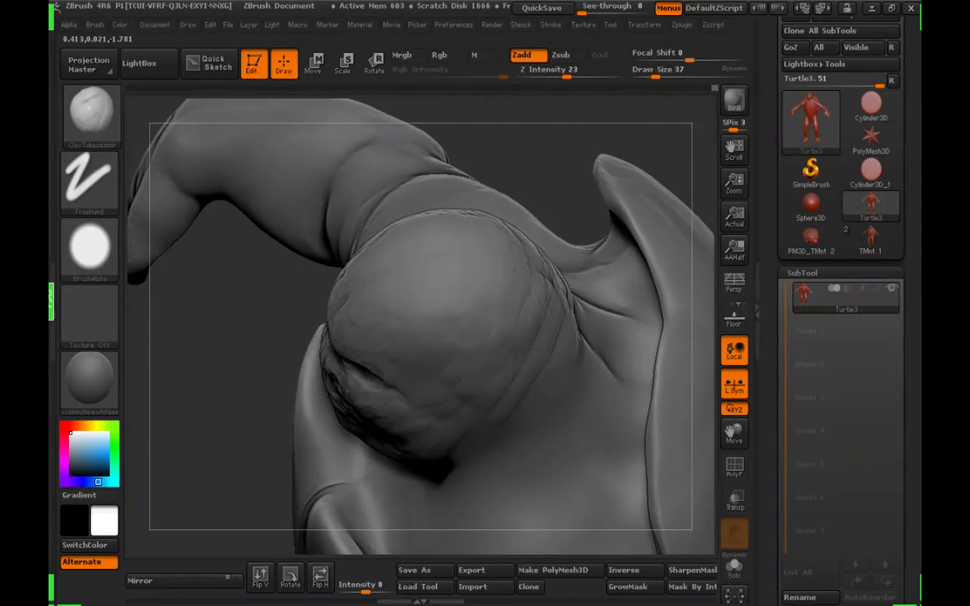
pyautogui.moveTo(262, 405)
pyautogui.mouseDown()
pyautogui.moveTo(303, 372)
pyautogui.moveTo(604, 223)
pyautogui.moveTo(634, 263)
pyautogui.moveTo(609, 251)
pyautogui.moveTo(590, 187)
pyautogui.mouseUp()
pyautogui.moveTo(506, 181)
pyautogui.mouseDown()
pyautogui.moveTo(624, 198)
pyautogui.moveTo(581, 160)
pyautogui.mouseUp()
pyautogui.keyDown('alt'); pyautogui.moveTo(581, 294); pyautogui.dragTo(498, 256); pyautogui.keyUp('alt')
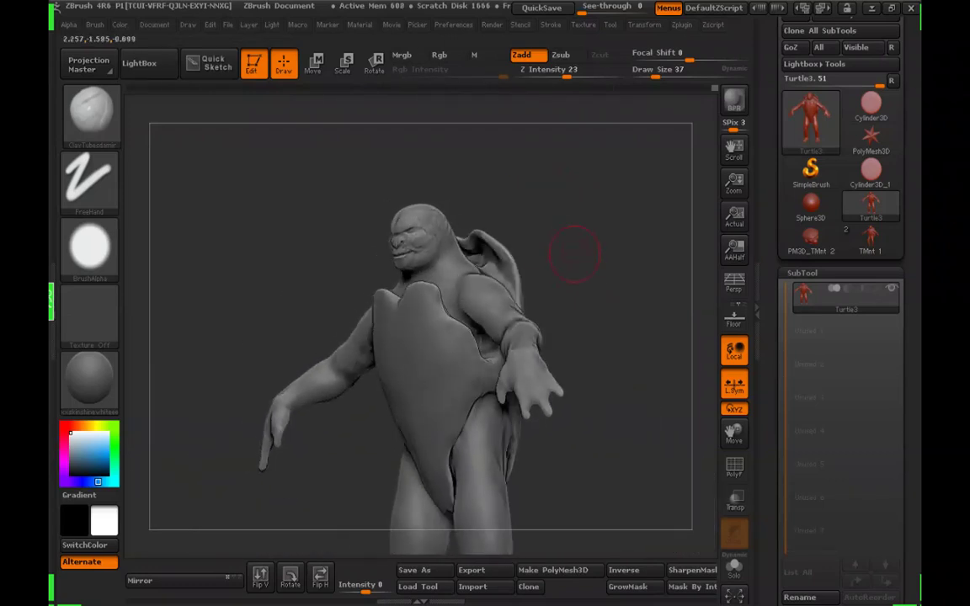
# Check the head against the whole body and build up the forehead, temples and eye-socket area with clay strokes
pyautogui.moveTo(574, 255)
pyautogui.mouseDown()
pyautogui.moveTo(566, 257)
pyautogui.moveTo(579, 217)
pyautogui.moveTo(566, 286)
pyautogui.moveTo(557, 275)
pyautogui.moveTo(619, 274)
pyautogui.mouseUp()
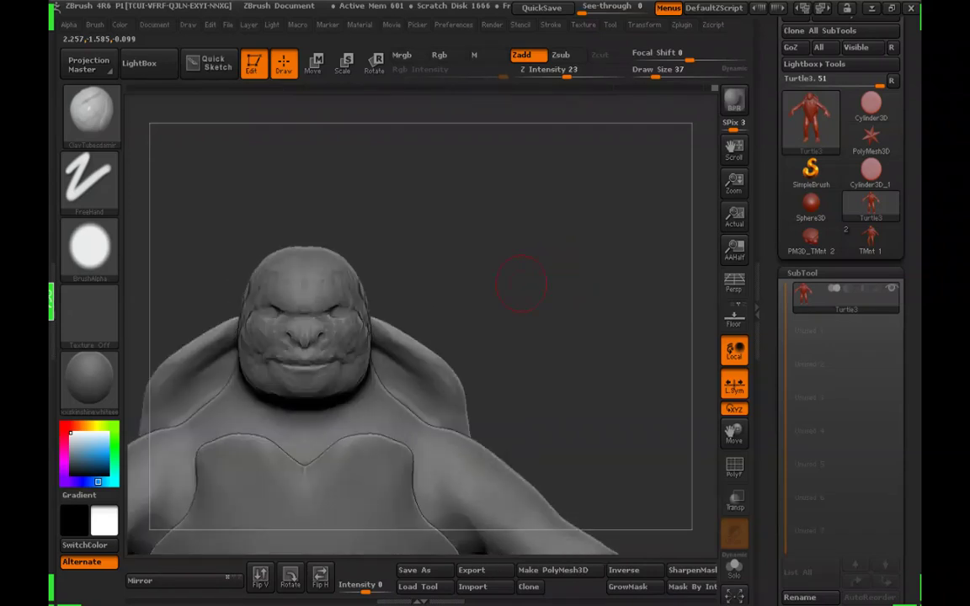
pyautogui.moveTo(523, 284); pyautogui.dragTo(540, 282)
pyautogui.moveTo(540, 282)
pyautogui.keyDown('alt'); pyautogui.mouseDown()
pyautogui.moveTo(602, 267)
pyautogui.moveTo(599, 320)
pyautogui.mouseUp(); pyautogui.keyUp('alt')
pyautogui.moveTo(439, 339); pyautogui.dragTo(433, 341)
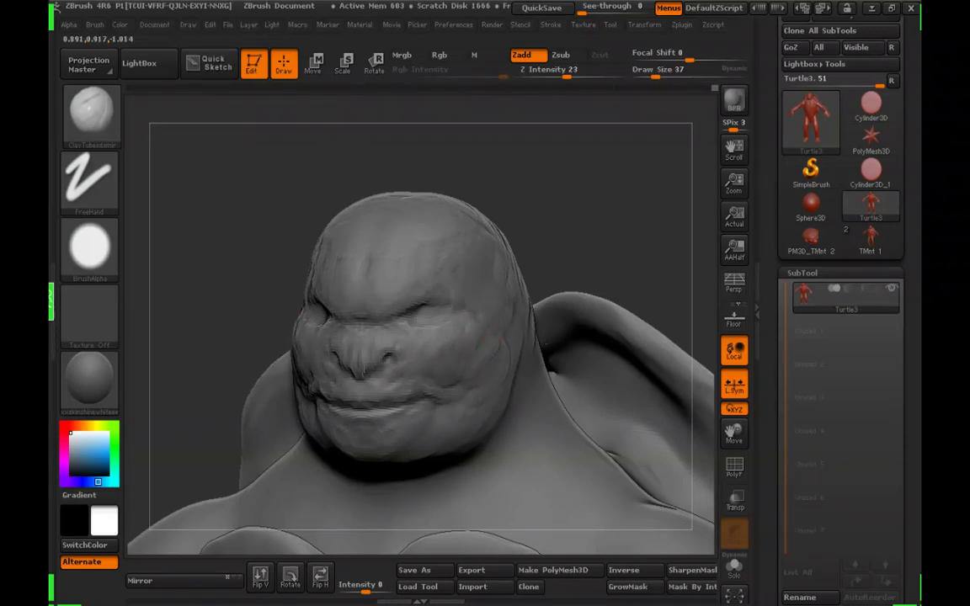
pyautogui.moveTo(589, 205); pyautogui.dragTo(586, 268)
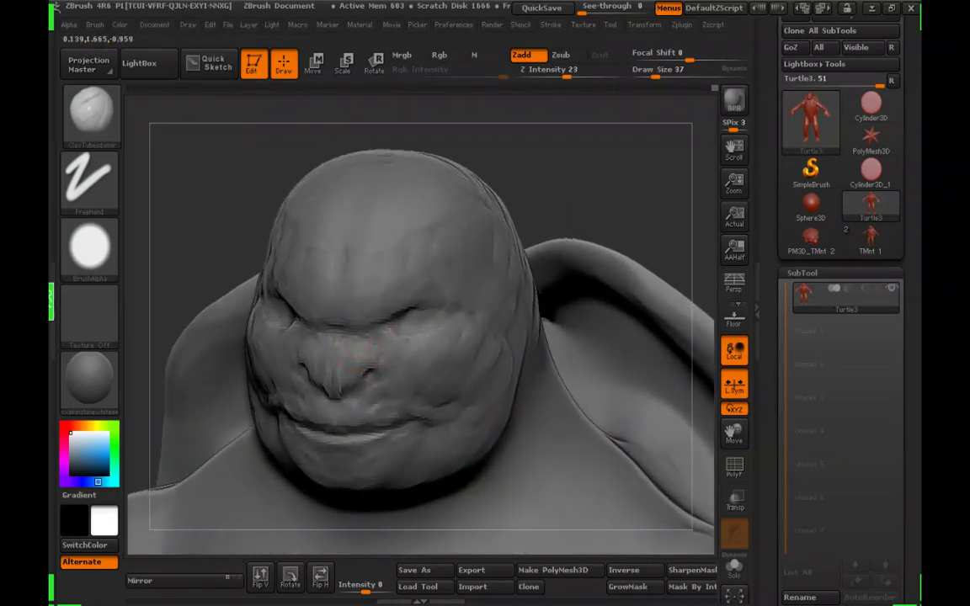
pyautogui.moveTo(581, 198)
pyautogui.mouseDown()
pyautogui.moveTo(608, 160)
pyautogui.moveTo(605, 195)
pyautogui.moveTo(585, 202)
pyautogui.mouseUp()
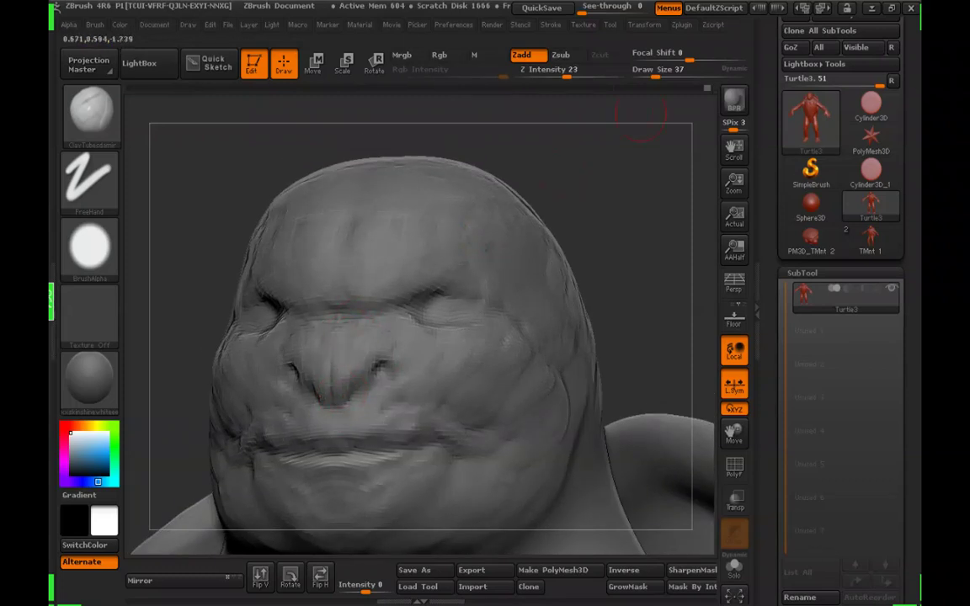
# Set the draw size to 28 and build up the nostril wings on both sides of the nose
pyautogui.moveTo(658, 74); pyautogui.dragTo(653, 75)
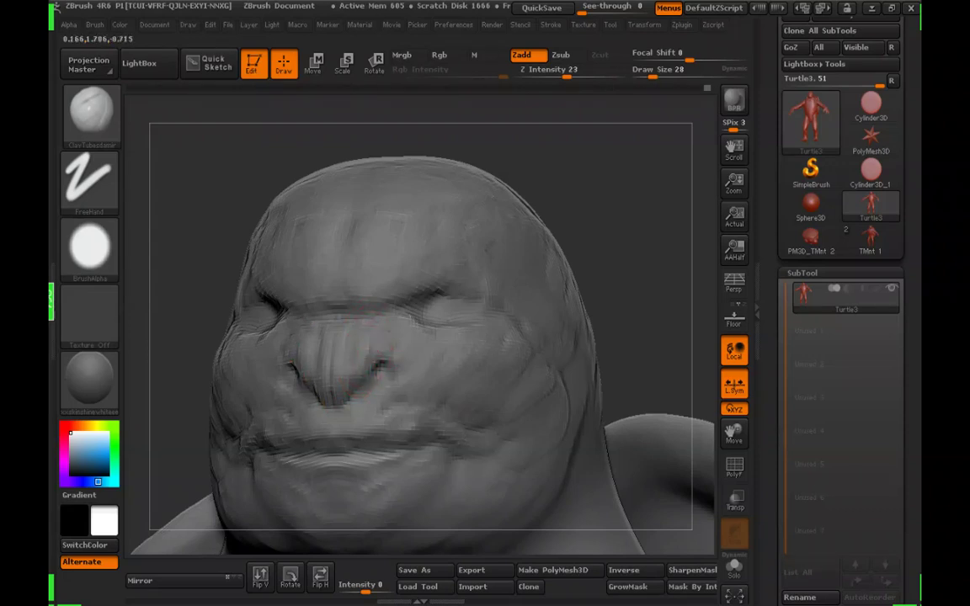
pyautogui.moveTo(444, 359); pyautogui.dragTo(401, 337, button='right')
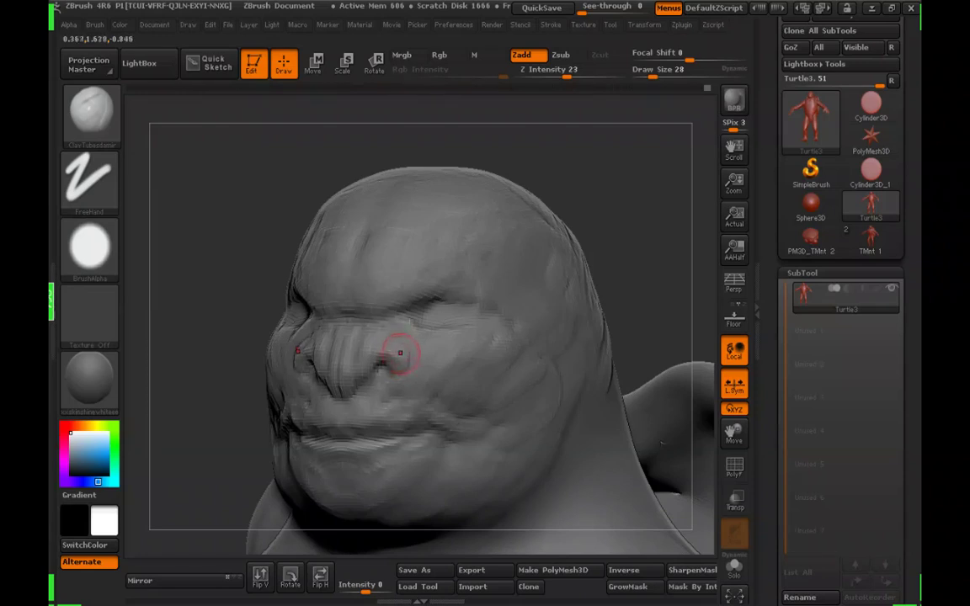
pyautogui.moveTo(621, 195); pyautogui.dragTo(400, 342)
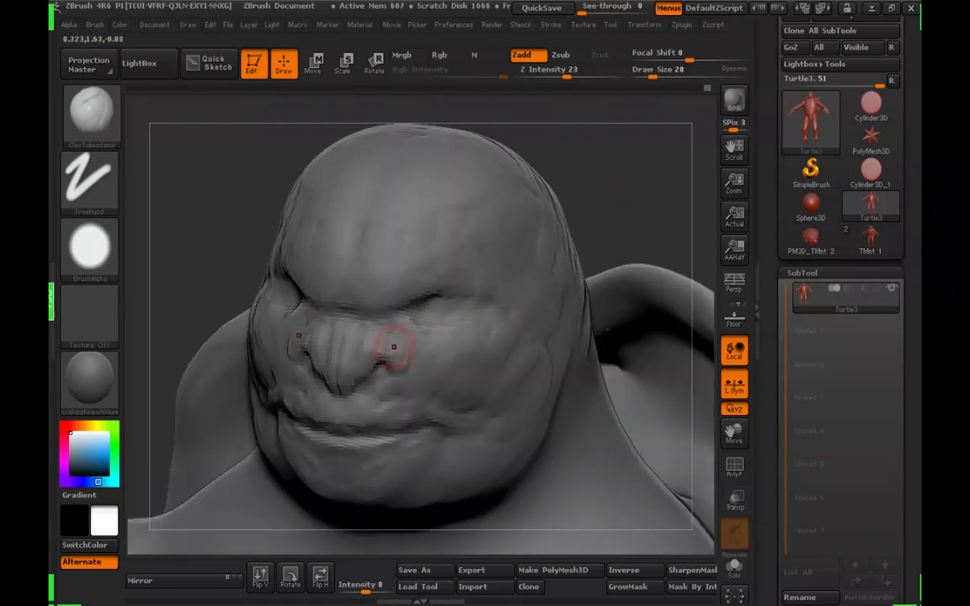
pyautogui.moveTo(581, 201)
pyautogui.mouseDown()
pyautogui.moveTo(600, 189)
pyautogui.moveTo(644, 195)
pyautogui.moveTo(608, 177)
pyautogui.moveTo(616, 203)
pyautogui.mouseUp()
pyautogui.press('shift')
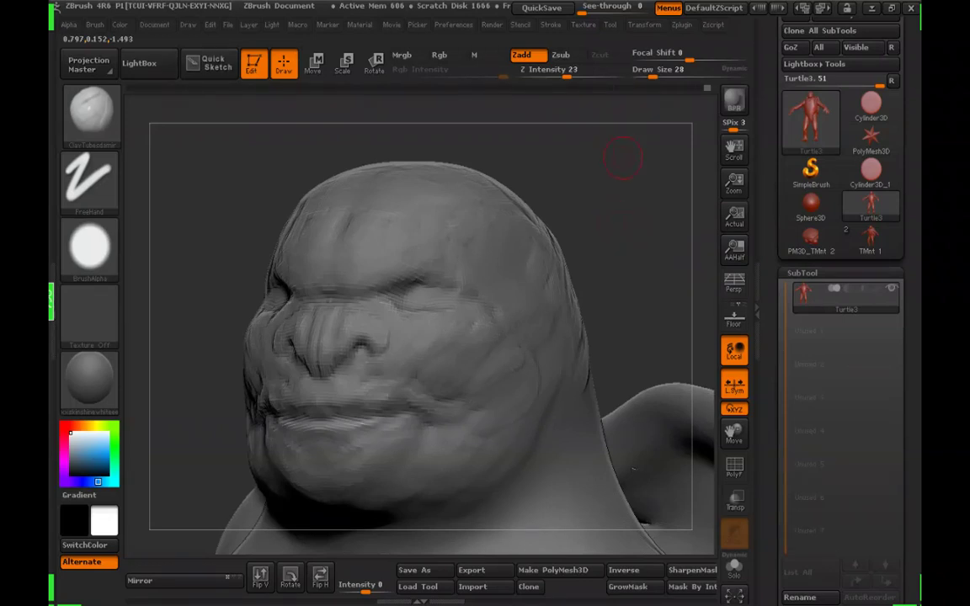
# Refine the nostrils, nose bridge and inner eye corners with clay strokes from low and three-quarter views
pyautogui.moveTo(617, 244); pyautogui.dragTo(623, 278)
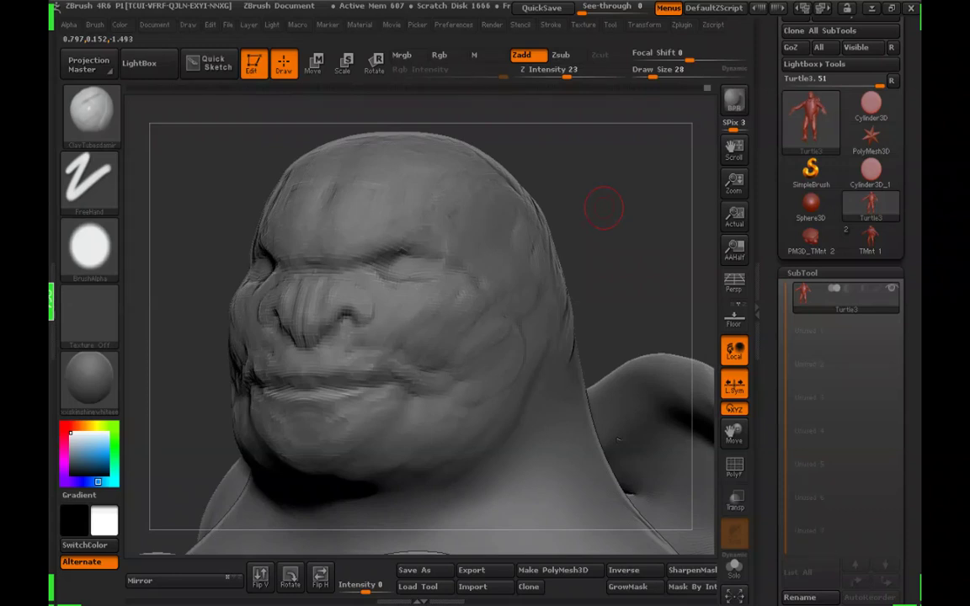
pyautogui.moveTo(597, 203); pyautogui.dragTo(593, 227)
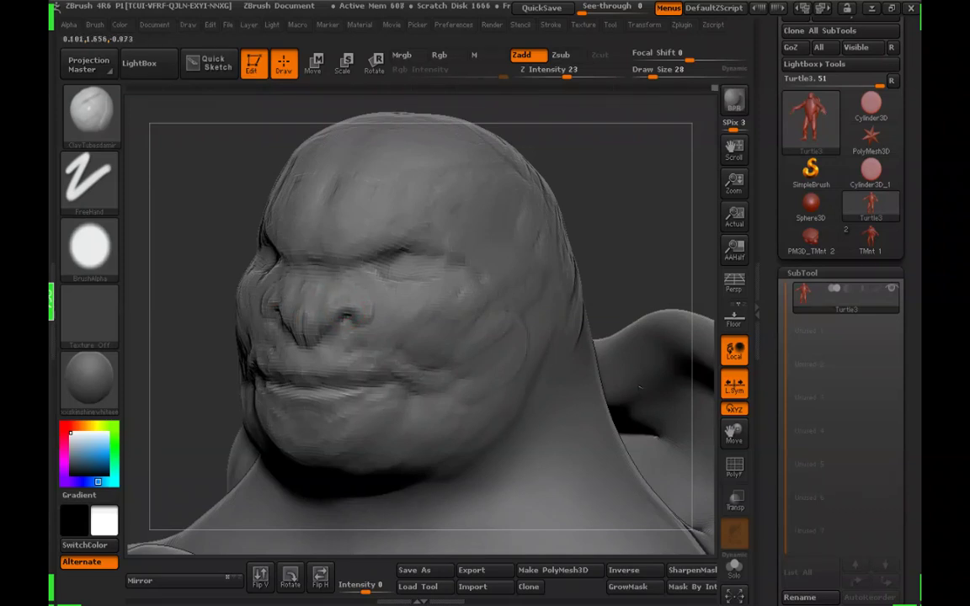
pyautogui.moveTo(573, 199); pyautogui.dragTo(512, 166)
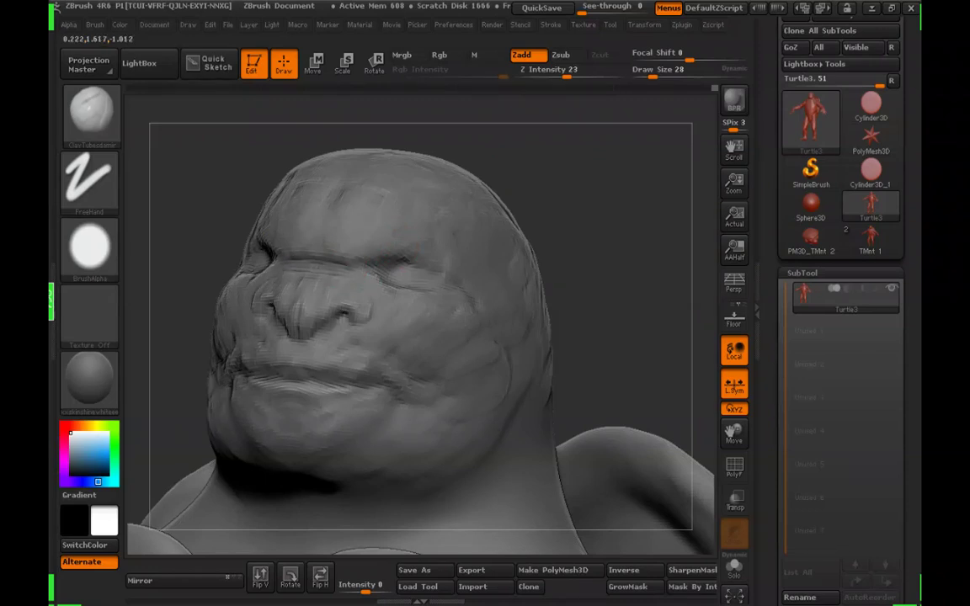
pyautogui.moveTo(541, 182); pyautogui.dragTo(368, 277)
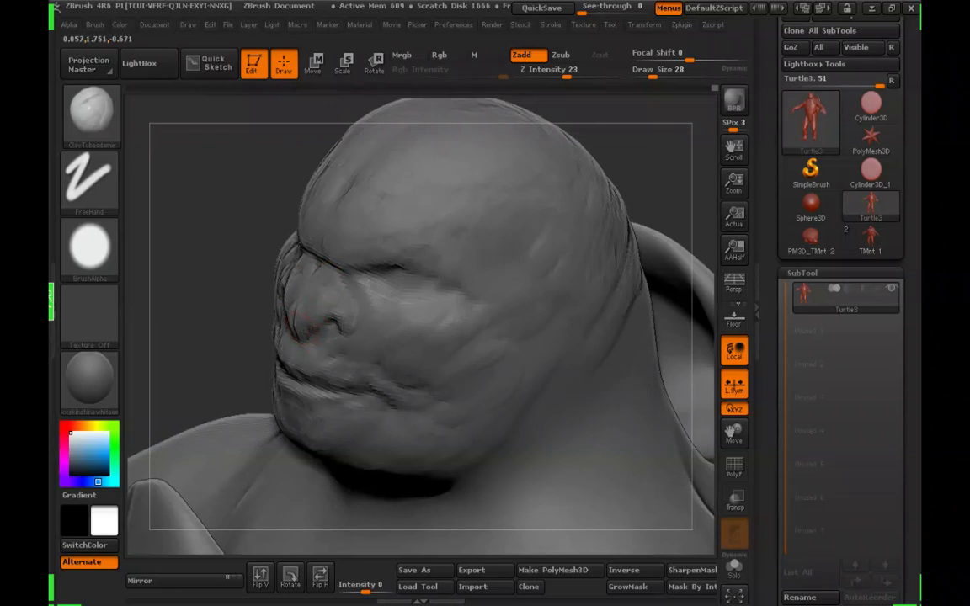
pyautogui.moveTo(622, 145)
pyautogui.mouseDown()
pyautogui.moveTo(661, 160)
pyautogui.moveTo(655, 110)
pyautogui.moveTo(577, 201)
pyautogui.moveTo(566, 251)
pyautogui.mouseUp()
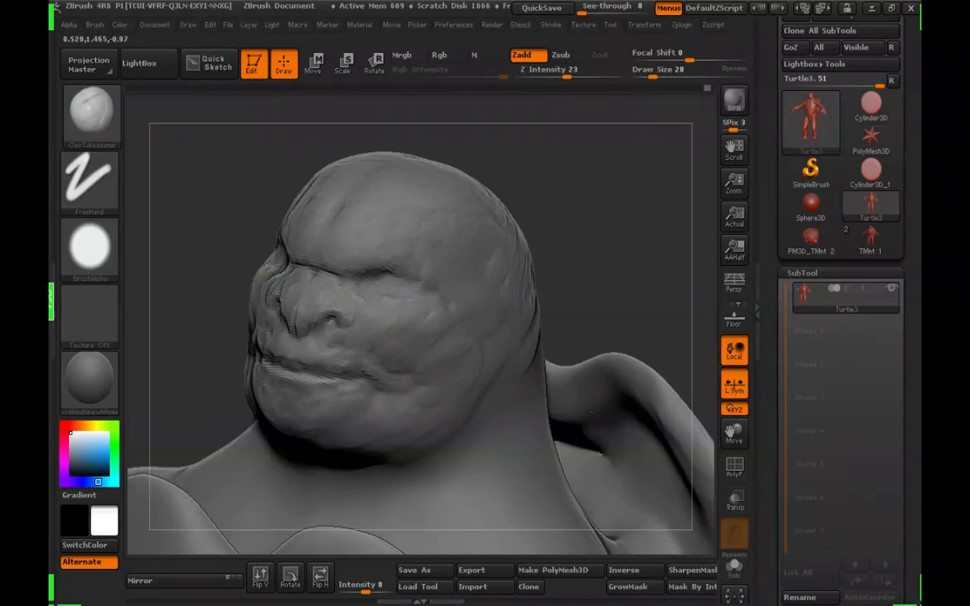
pyautogui.moveTo(427, 316); pyautogui.dragTo(537, 255)
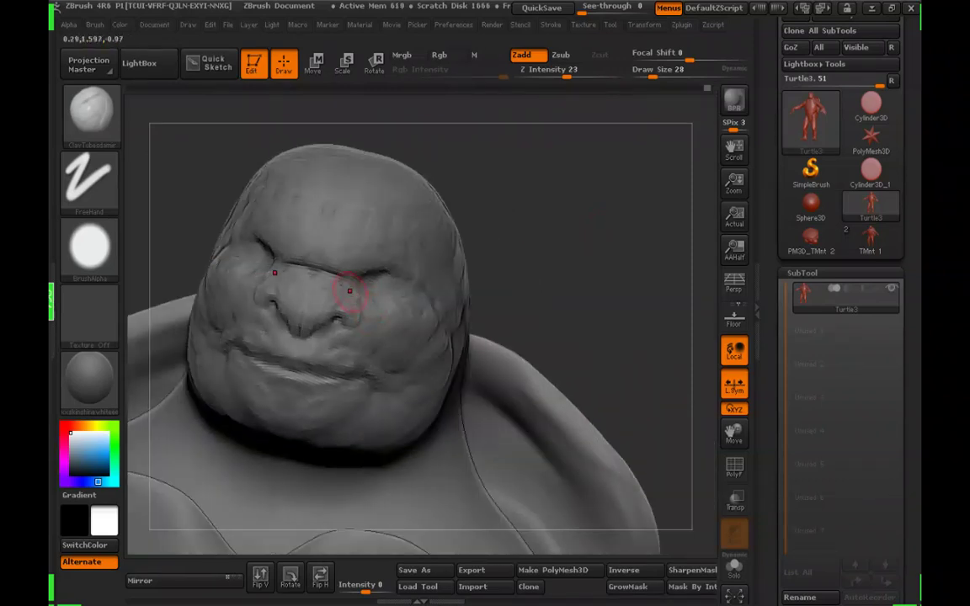
# Build up the outer brow ridge and temple with clay strokes so the brow slopes toward the nose
pyautogui.moveTo(450, 260)
pyautogui.mouseDown()
pyautogui.moveTo(498, 255)
pyautogui.moveTo(571, 194)
pyautogui.moveTo(497, 229)
pyautogui.mouseUp()
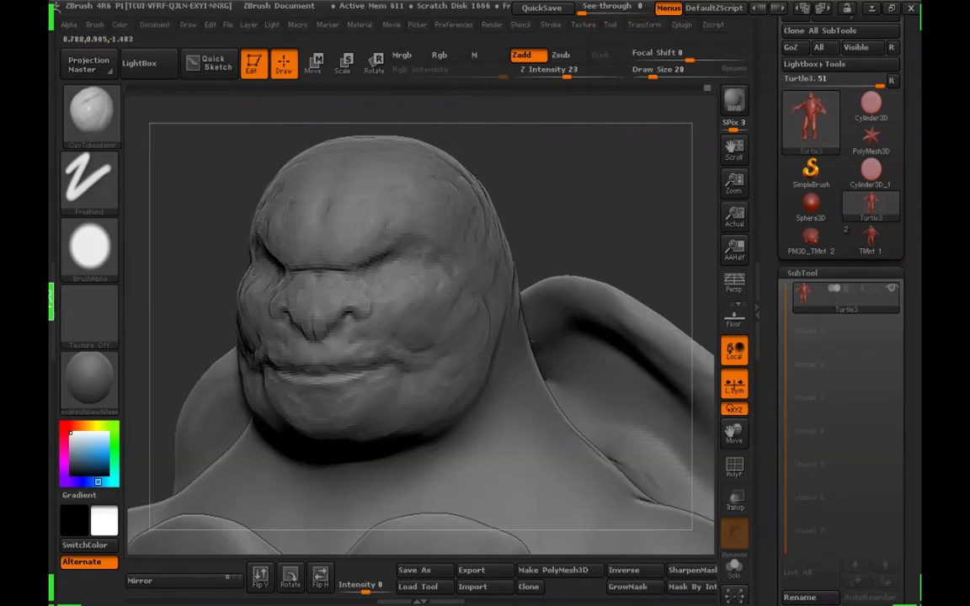
pyautogui.moveTo(404, 181); pyautogui.dragTo(481, 202)
pyautogui.moveTo(619, 298)
pyautogui.mouseDown()
pyautogui.moveTo(549, 321)
pyautogui.moveTo(567, 315)
pyautogui.mouseUp()
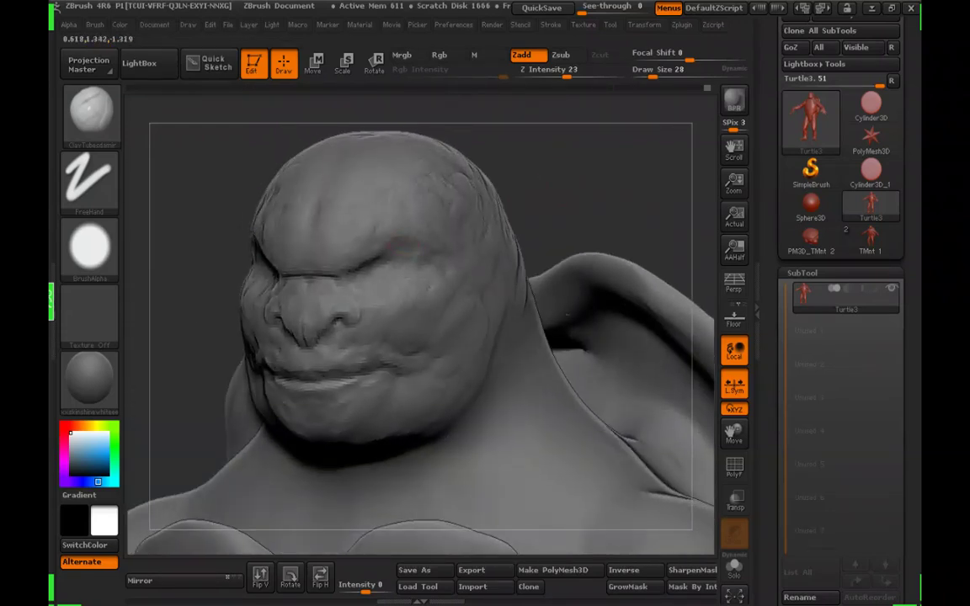
pyautogui.moveTo(588, 160)
pyautogui.mouseDown()
pyautogui.moveTo(603, 155)
pyautogui.moveTo(605, 165)
pyautogui.mouseUp()
# Sculpt the outer end of the brow and eye corner at draw sizes 20 and 24, and raise the draw size to 30
pyautogui.click(652, 72)
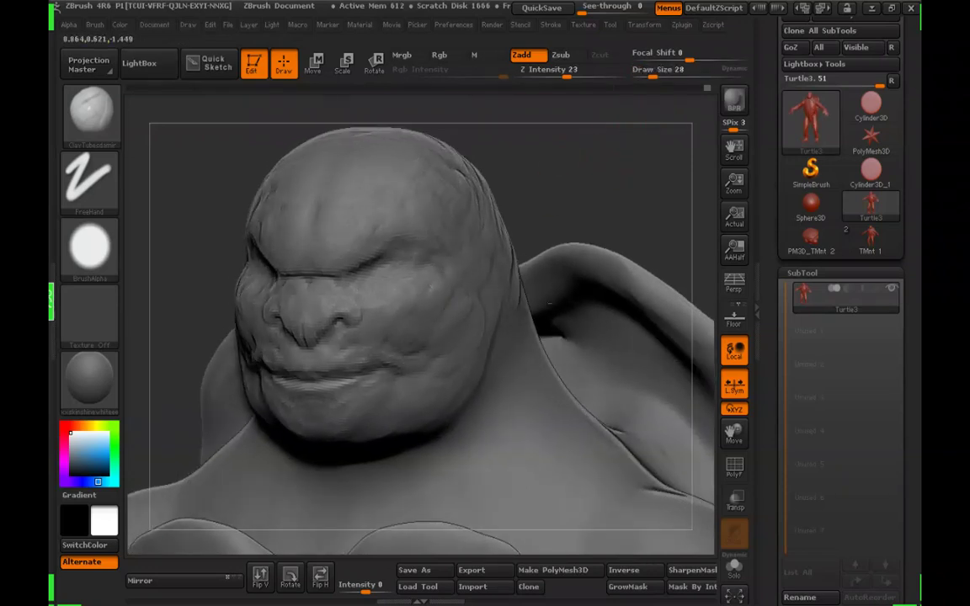
pyautogui.moveTo(567, 174)
pyautogui.mouseDown()
pyautogui.moveTo(606, 182)
pyautogui.moveTo(589, 176)
pyautogui.moveTo(622, 174)
pyautogui.moveTo(608, 154)
pyautogui.moveTo(577, 220)
pyautogui.moveTo(552, 354)
pyautogui.mouseUp()
pyautogui.click(649, 73)
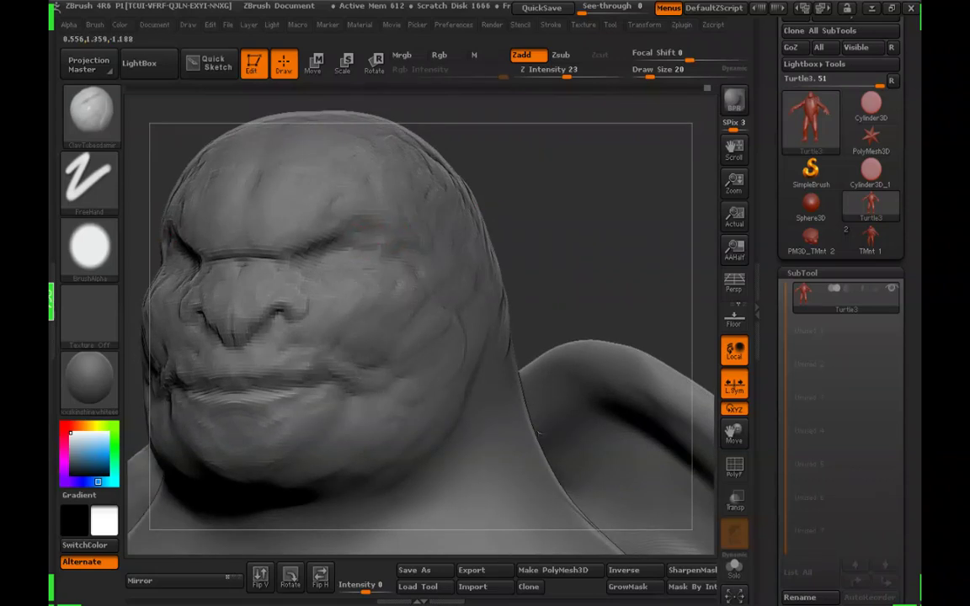
pyautogui.click(650, 74)
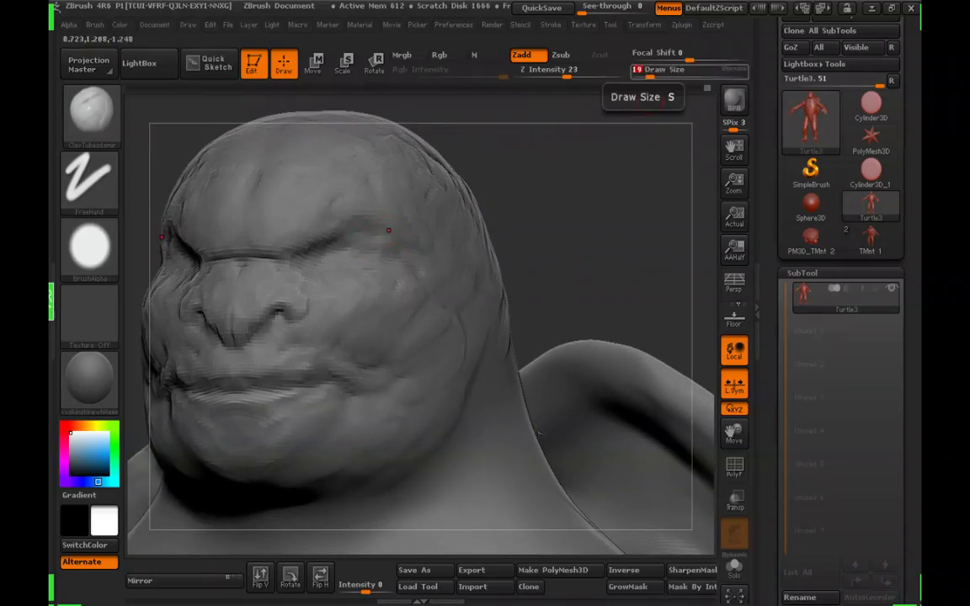
pyautogui.click(652, 74)
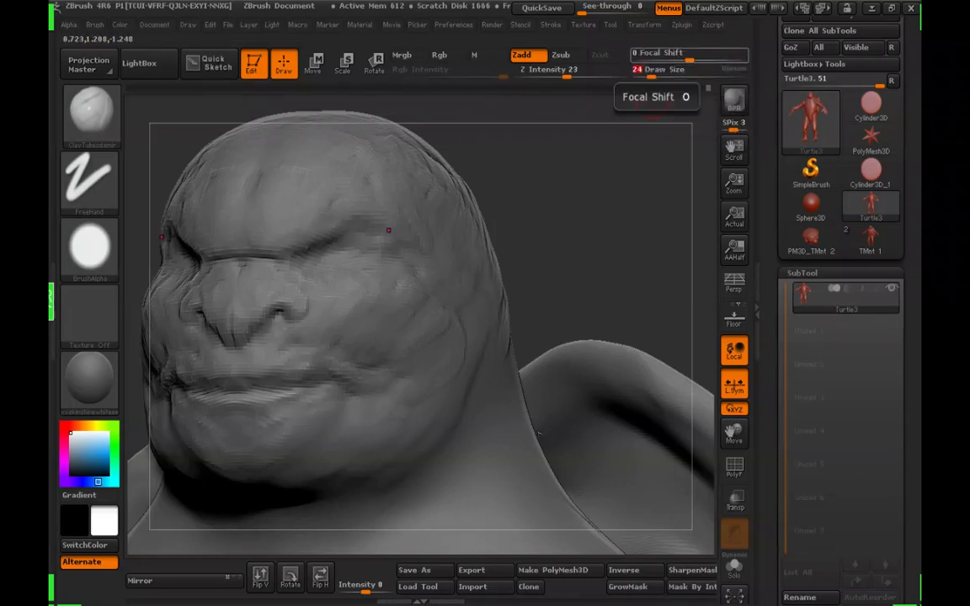
pyautogui.click(651, 74)
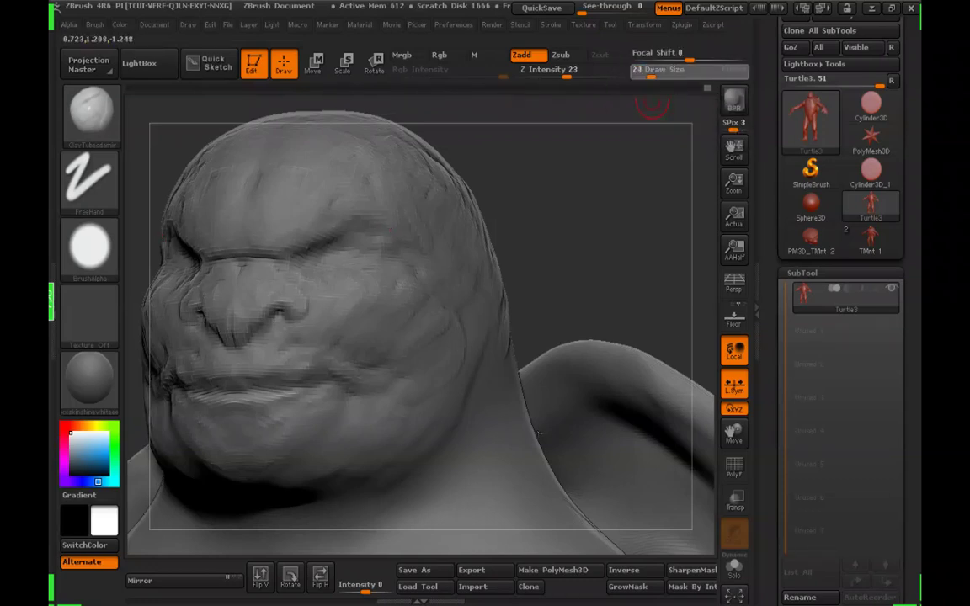
pyautogui.moveTo(606, 163); pyautogui.dragTo(565, 210)
pyautogui.click(654, 74)
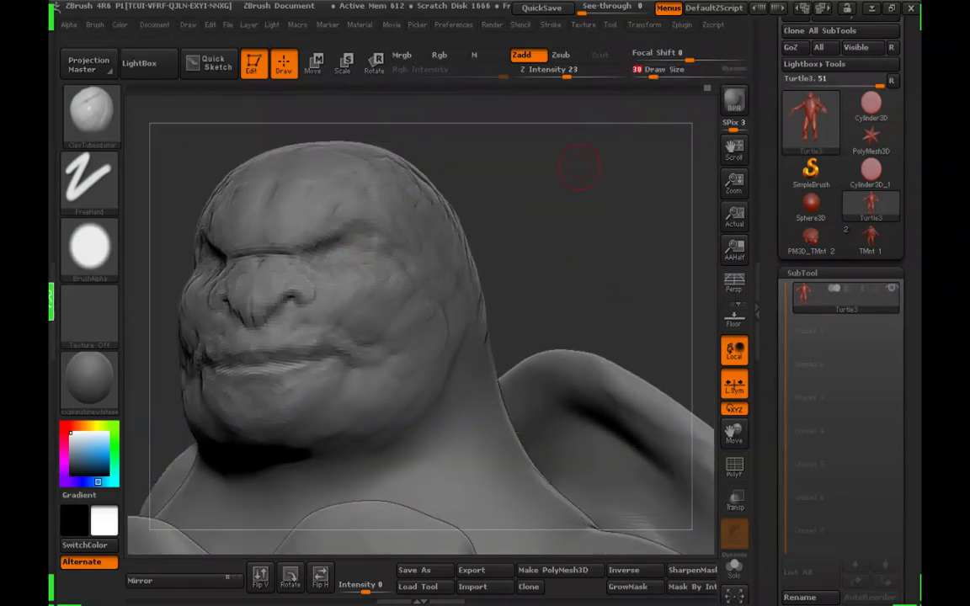
# Set the draw size to 28 and build up the eyeball and eyelid forms inside the eye socket
pyautogui.moveTo(585, 163)
pyautogui.mouseDown()
pyautogui.moveTo(548, 169)
pyautogui.moveTo(522, 202)
pyautogui.mouseUp()
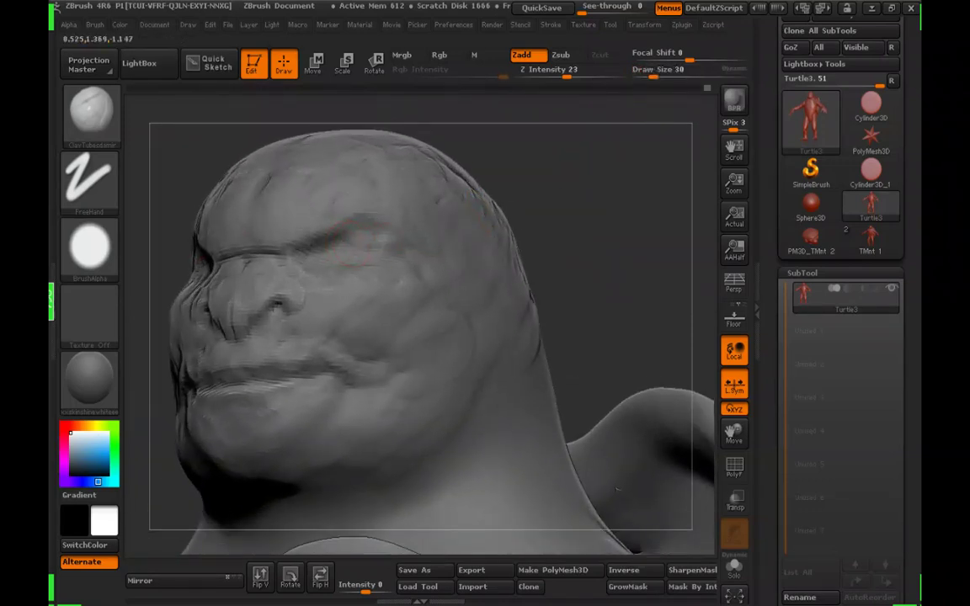
pyautogui.moveTo(364, 242); pyautogui.dragTo(384, 219)
pyautogui.click(651, 75)
pyautogui.moveTo(581, 160); pyautogui.dragTo(622, 204)
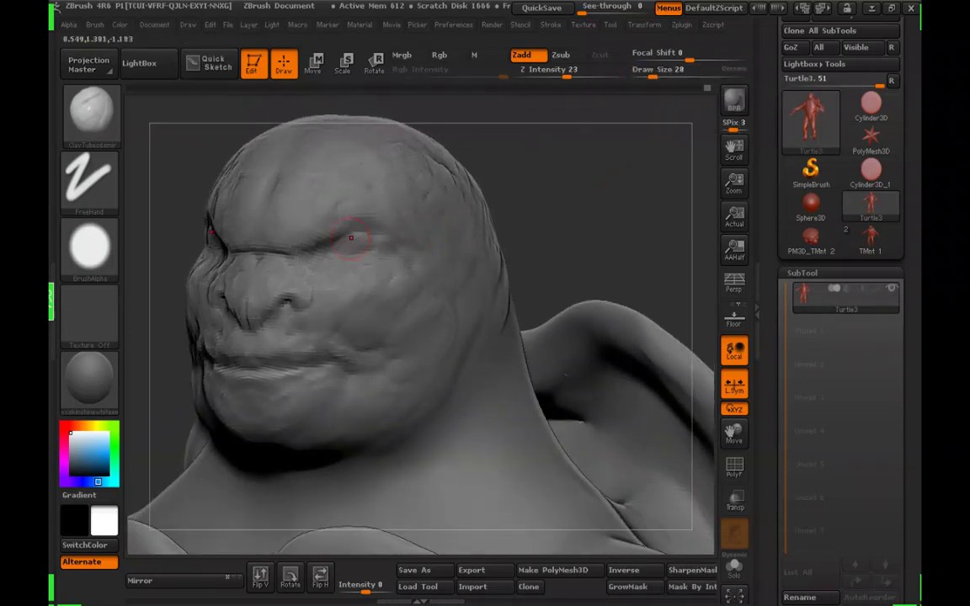
pyautogui.moveTo(351, 238)
pyautogui.mouseDown()
pyautogui.moveTo(362, 245)
pyautogui.moveTo(348, 246)
pyautogui.mouseUp()
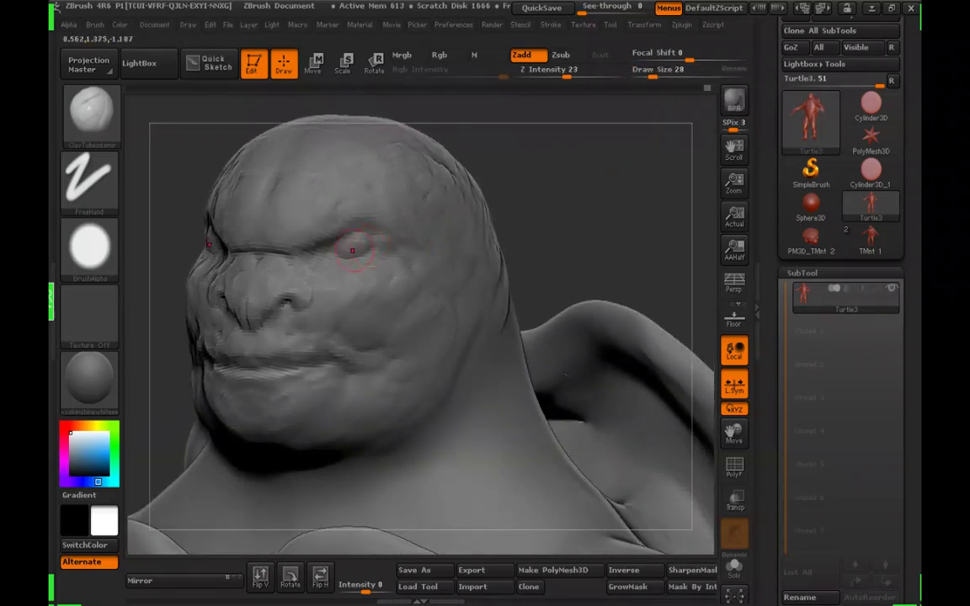
pyautogui.moveTo(572, 181); pyautogui.dragTo(557, 222)
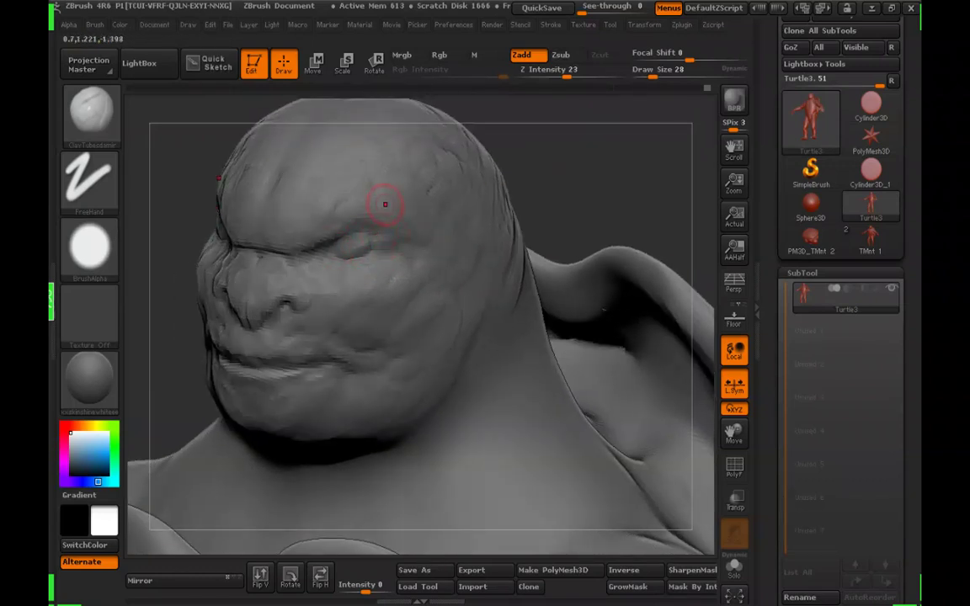
pyautogui.moveTo(345, 251)
pyautogui.mouseDown()
pyautogui.moveTo(370, 232)
pyautogui.moveTo(373, 243)
pyautogui.moveTo(354, 257)
pyautogui.mouseUp()
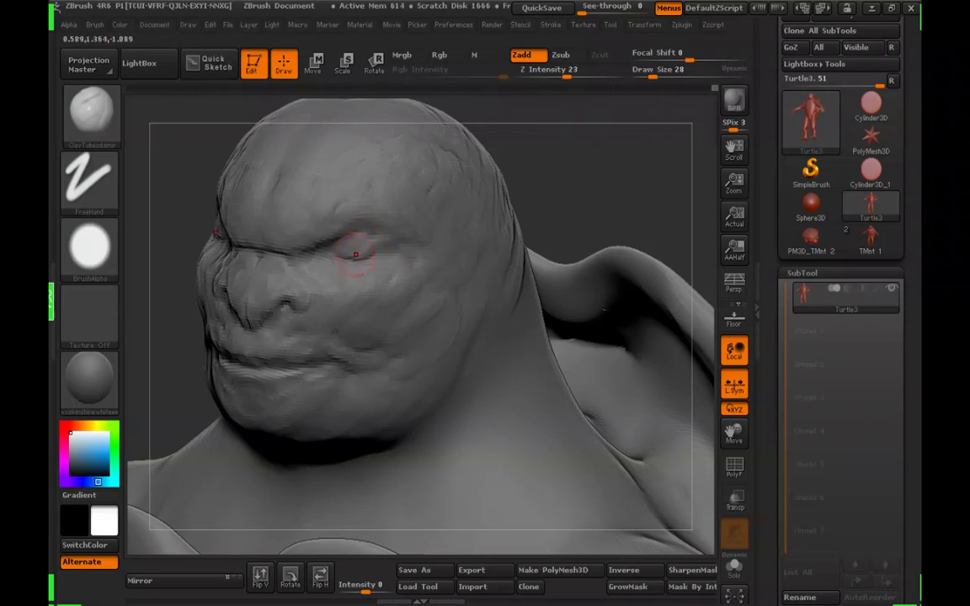
pyautogui.moveTo(571, 162)
pyautogui.mouseDown()
pyautogui.moveTo(597, 141)
pyautogui.moveTo(578, 139)
pyautogui.mouseUp()
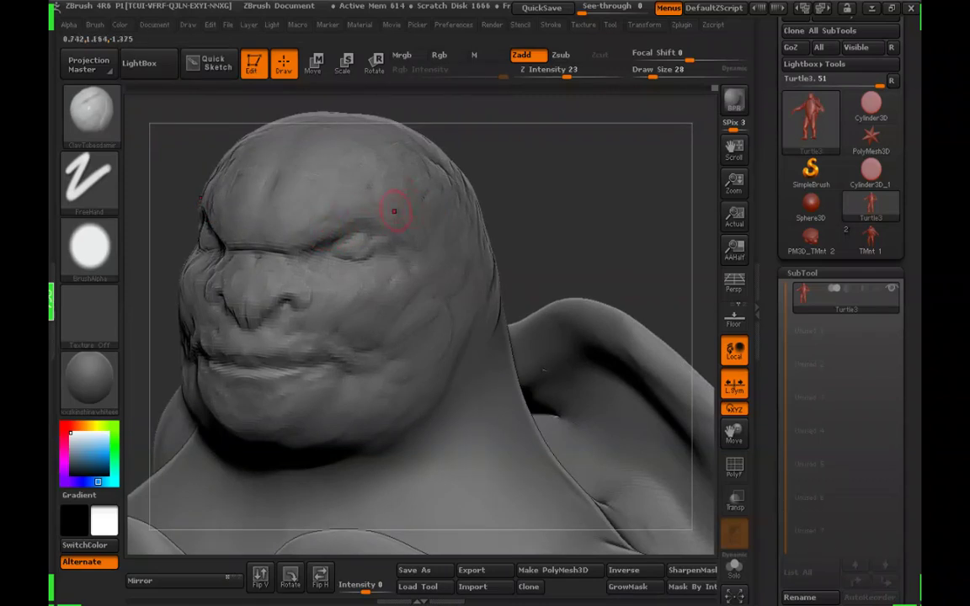
# Refine the upper eyelid and the brow edge over the eye with clay strokes from three-quarter views
pyautogui.moveTo(623, 174); pyautogui.dragTo(393, 231)
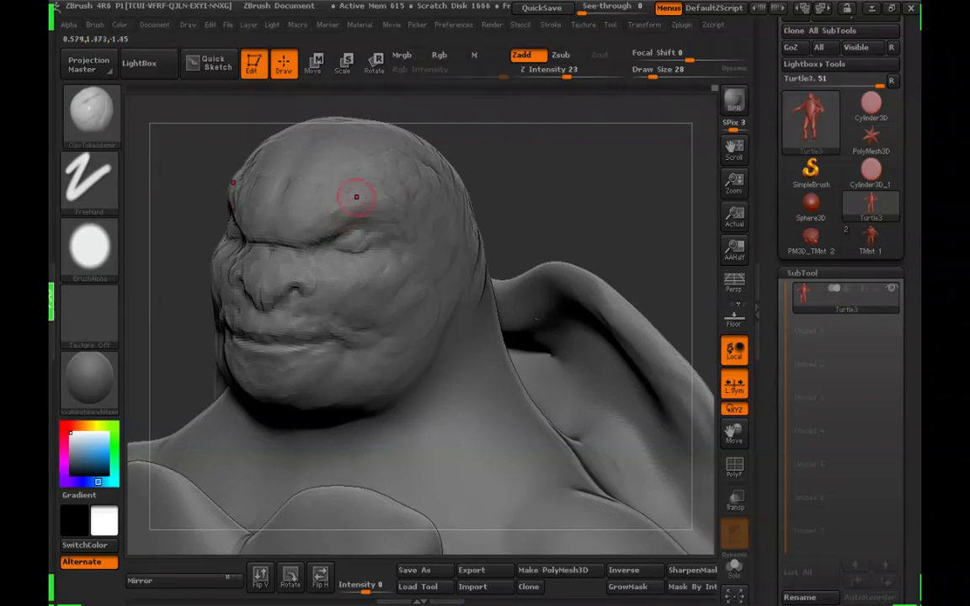
pyautogui.moveTo(589, 132)
pyautogui.mouseDown()
pyautogui.moveTo(574, 134)
pyautogui.moveTo(568, 181)
pyautogui.mouseUp()
pyautogui.moveTo(580, 144); pyautogui.dragTo(405, 214)
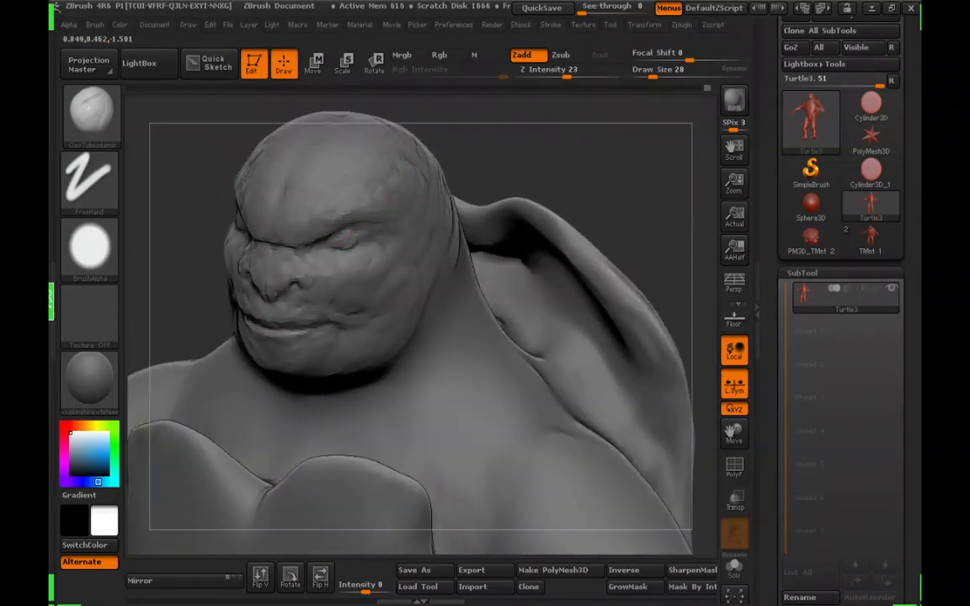
pyautogui.moveTo(346, 238); pyautogui.dragTo(316, 180, button='right')
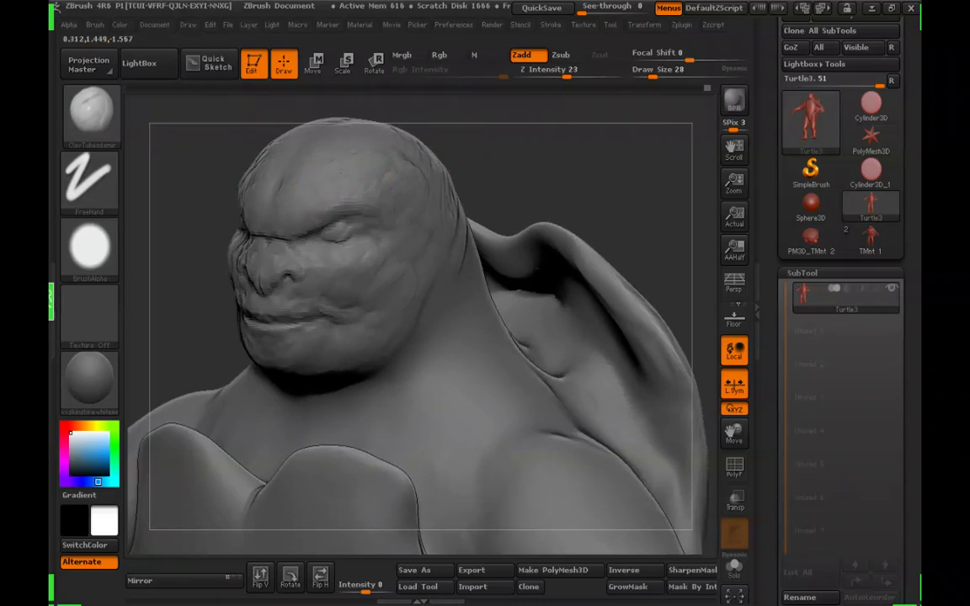
pyautogui.moveTo(572, 151); pyautogui.dragTo(435, 205)
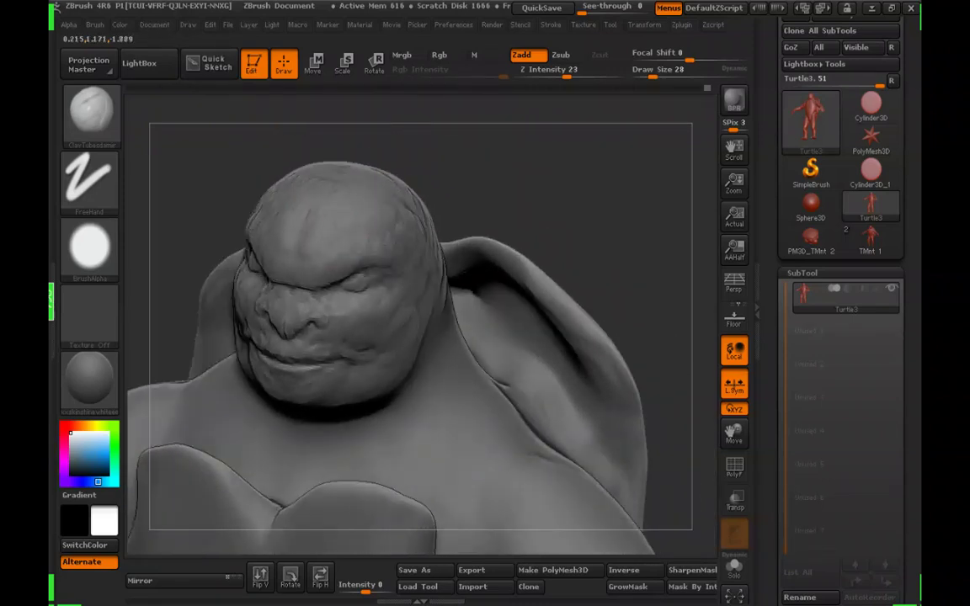
pyautogui.keyDown('alt'); pyautogui.moveTo(362, 215); pyautogui.dragTo(377, 264, button='right'); pyautogui.keyUp('alt')
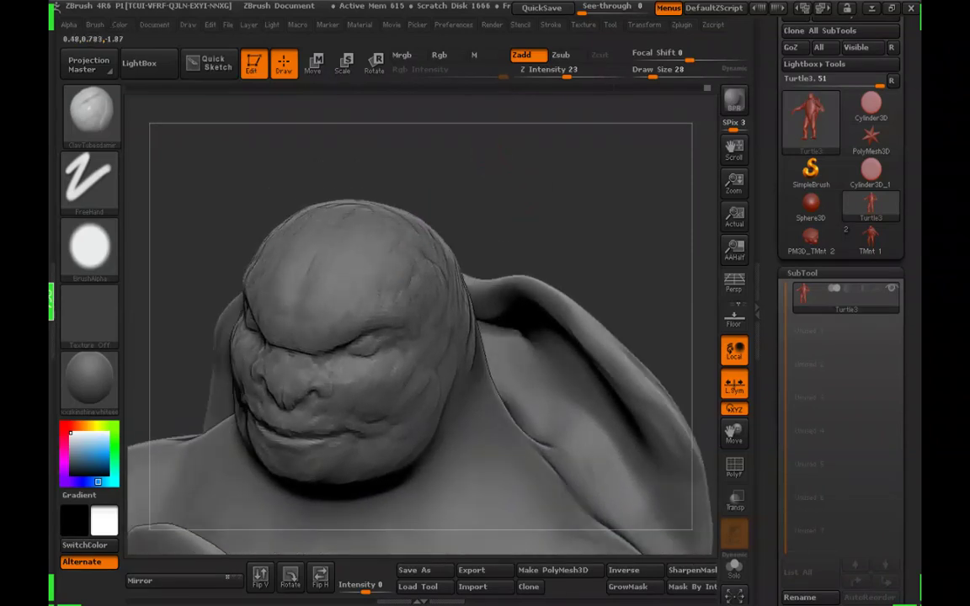
# Build up the forehead and outer brow with clay strokes from raised three-quarter views
pyautogui.moveTo(505, 173); pyautogui.dragTo(529, 181)
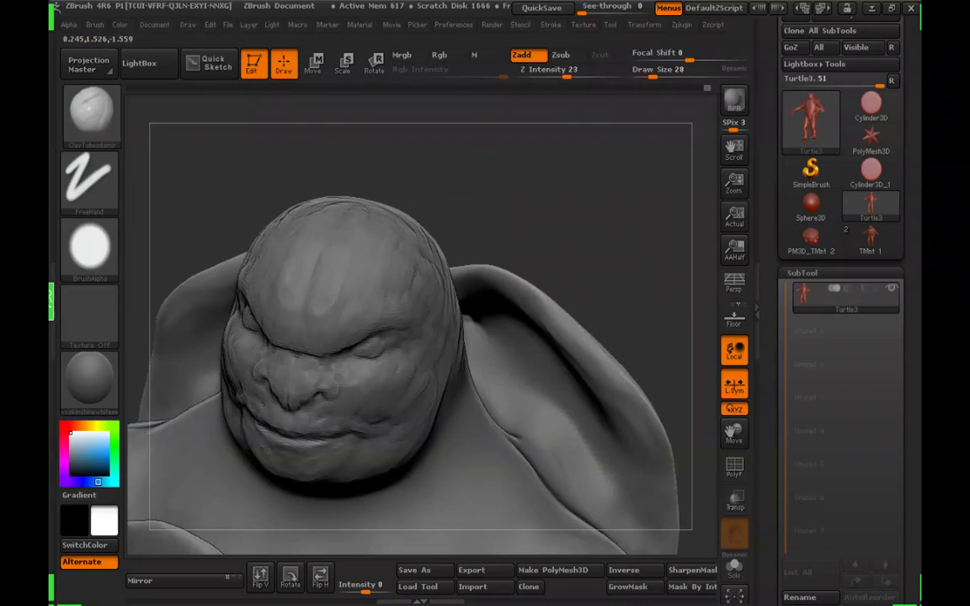
pyautogui.moveTo(476, 201)
pyautogui.mouseDown()
pyautogui.moveTo(496, 186)
pyautogui.moveTo(464, 172)
pyautogui.moveTo(471, 202)
pyautogui.mouseUp()
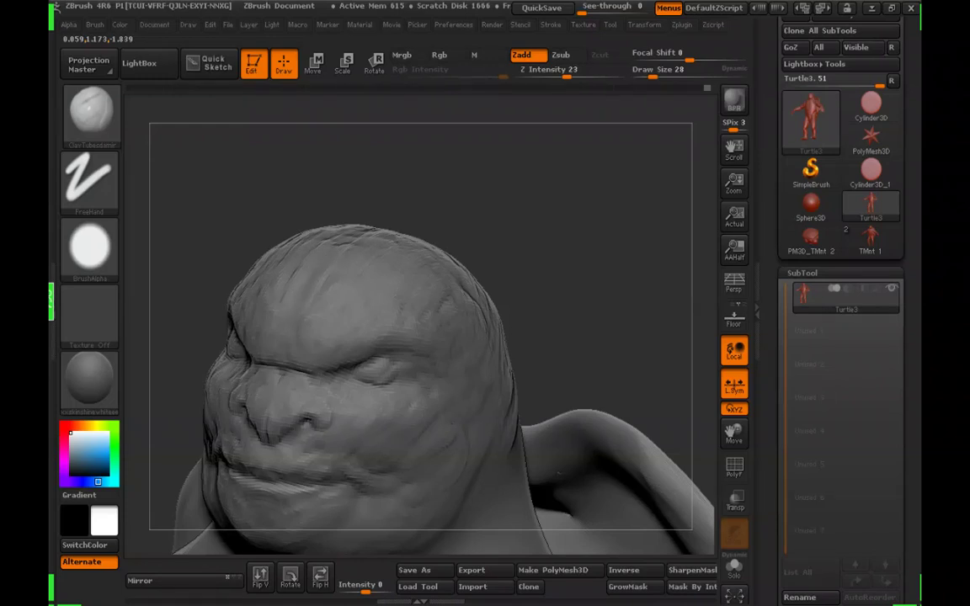
pyautogui.moveTo(517, 250)
pyautogui.mouseDown()
pyautogui.moveTo(531, 234)
pyautogui.moveTo(512, 239)
pyautogui.moveTo(505, 220)
pyautogui.moveTo(501, 253)
pyautogui.mouseUp()
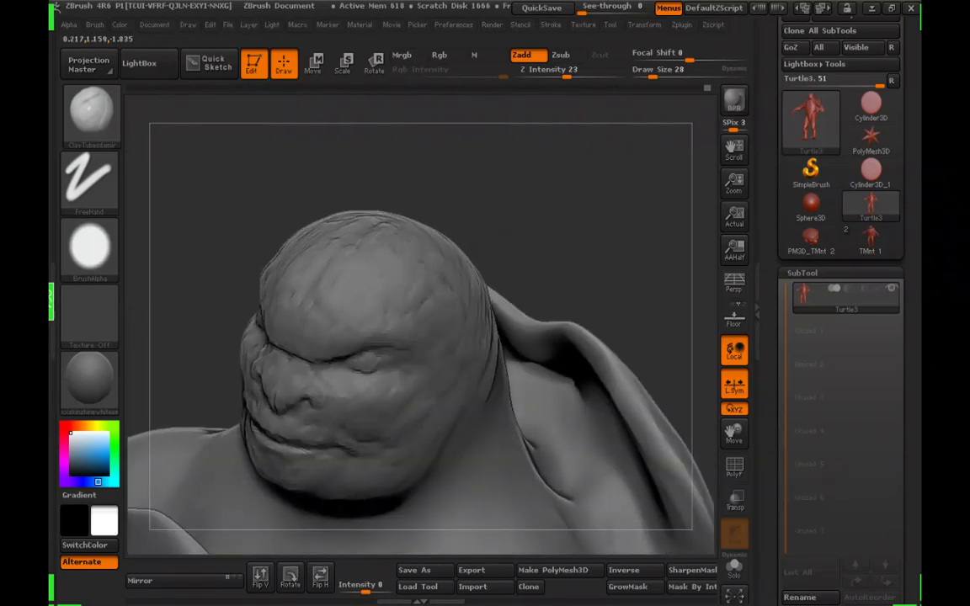
pyautogui.moveTo(524, 239); pyautogui.dragTo(472, 256)
pyautogui.moveTo(611, 211)
pyautogui.mouseDown()
pyautogui.moveTo(556, 181)
pyautogui.moveTo(547, 164)
pyautogui.moveTo(581, 160)
pyautogui.moveTo(572, 206)
pyautogui.moveTo(556, 189)
pyautogui.mouseUp()
# Set the draw size to 26 and fill out the upper side of the skull and temple from overhead views
pyautogui.click(659, 75)
pyautogui.click(652, 76)
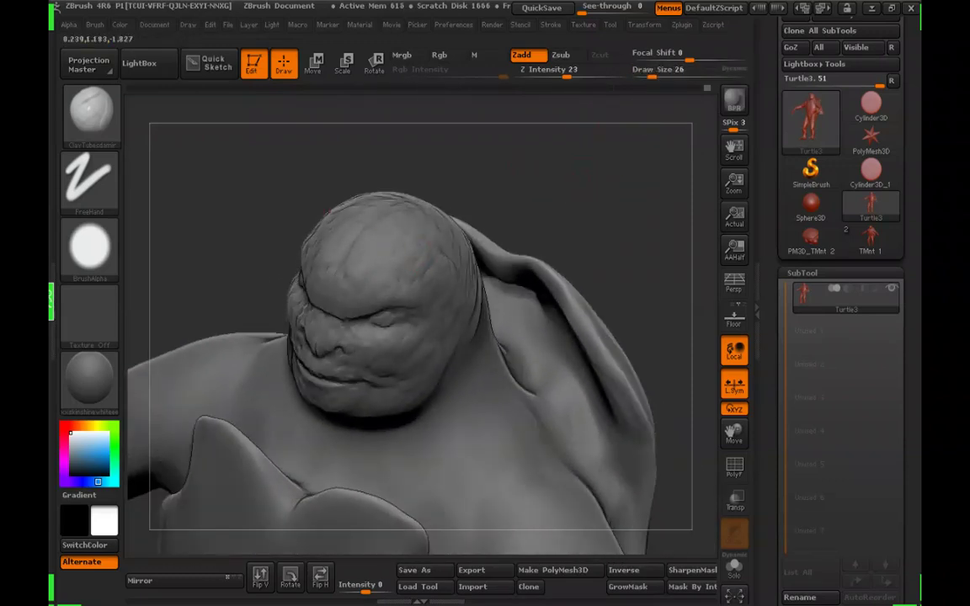
pyautogui.moveTo(347, 179); pyautogui.dragTo(409, 193)
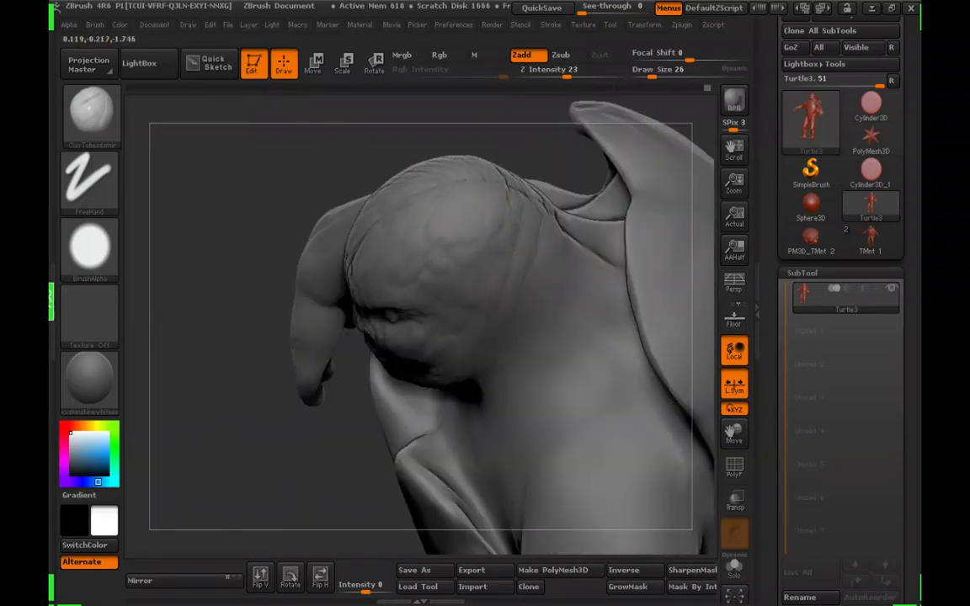
pyautogui.moveTo(309, 396); pyautogui.dragTo(473, 202)
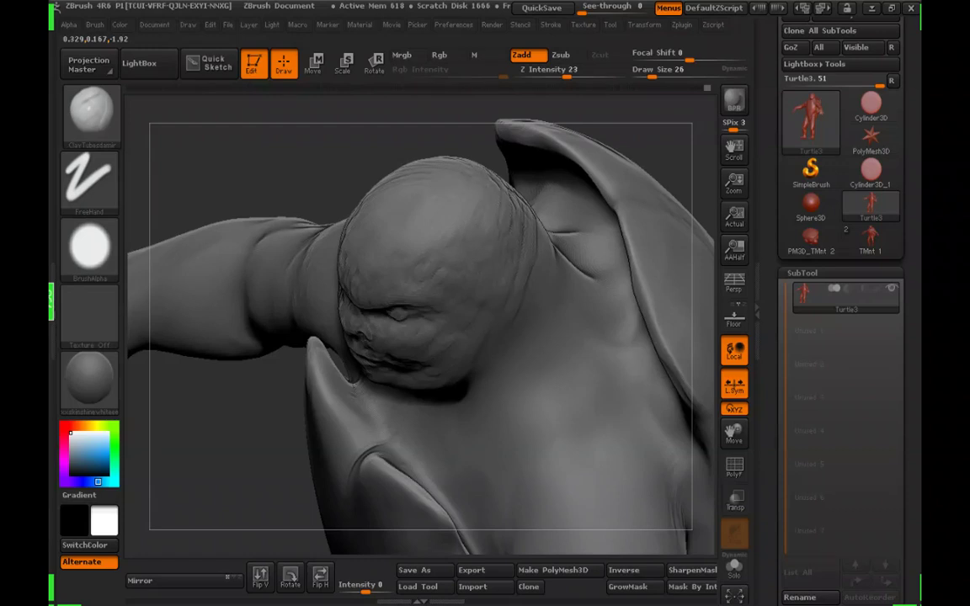
pyautogui.moveTo(314, 173)
pyautogui.mouseDown()
pyautogui.moveTo(645, 169)
pyautogui.moveTo(628, 155)
pyautogui.moveTo(636, 160)
pyautogui.moveTo(573, 202)
pyautogui.mouseUp()
pyautogui.moveTo(640, 206)
pyautogui.mouseDown()
pyautogui.moveTo(527, 221)
pyautogui.moveTo(518, 186)
pyautogui.moveTo(520, 204)
pyautogui.moveTo(379, 272)
pyautogui.mouseUp()
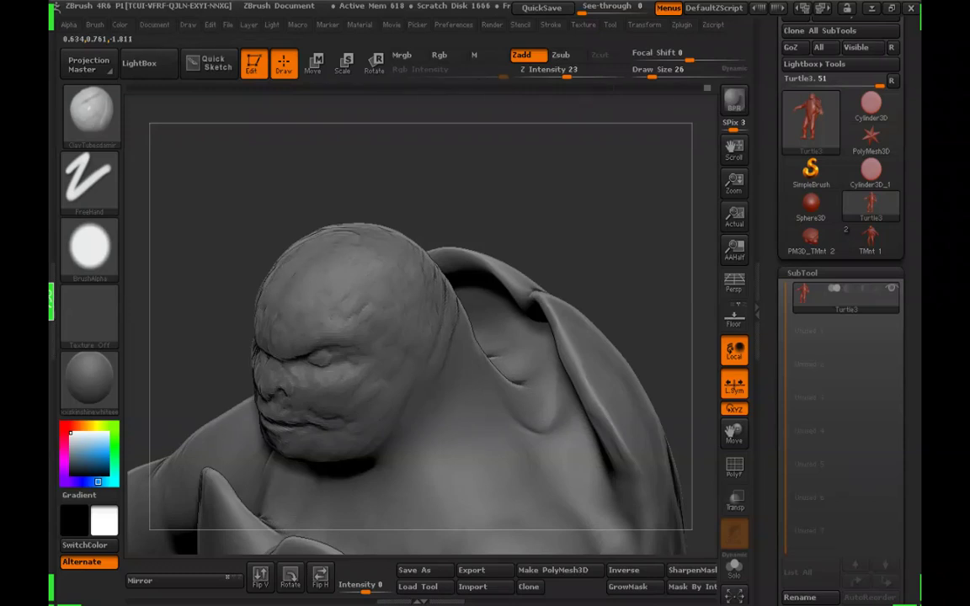
pyautogui.moveTo(324, 173); pyautogui.dragTo(378, 223)
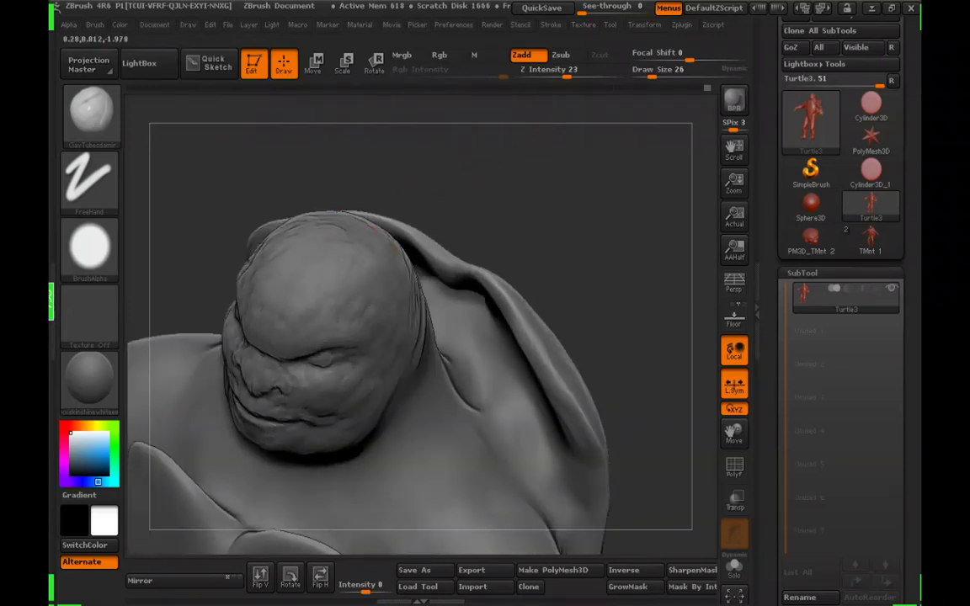
pyautogui.moveTo(450, 168); pyautogui.dragTo(396, 232)
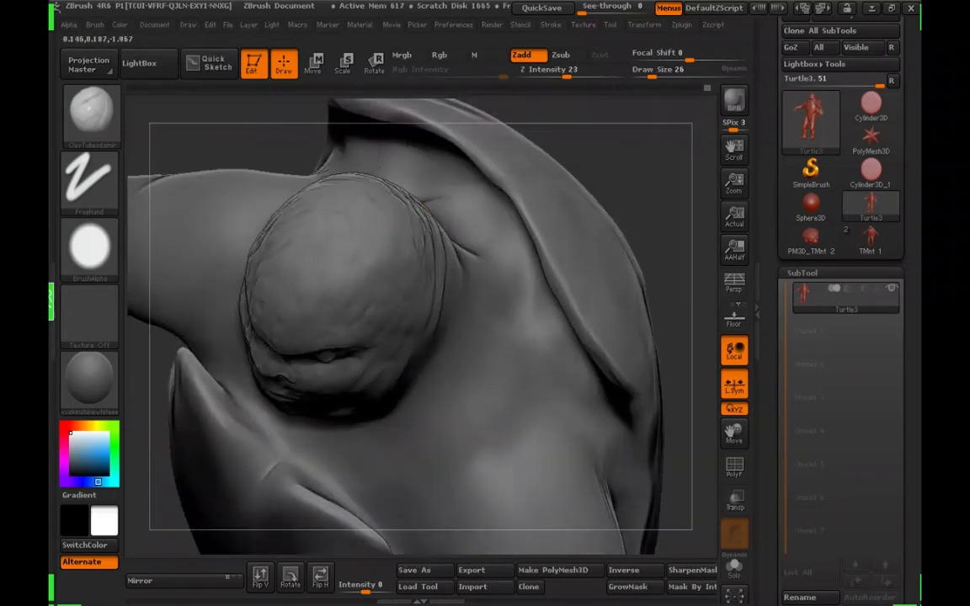
pyautogui.moveTo(623, 240)
pyautogui.mouseDown()
pyautogui.moveTo(569, 185)
pyautogui.moveTo(581, 179)
pyautogui.mouseUp()
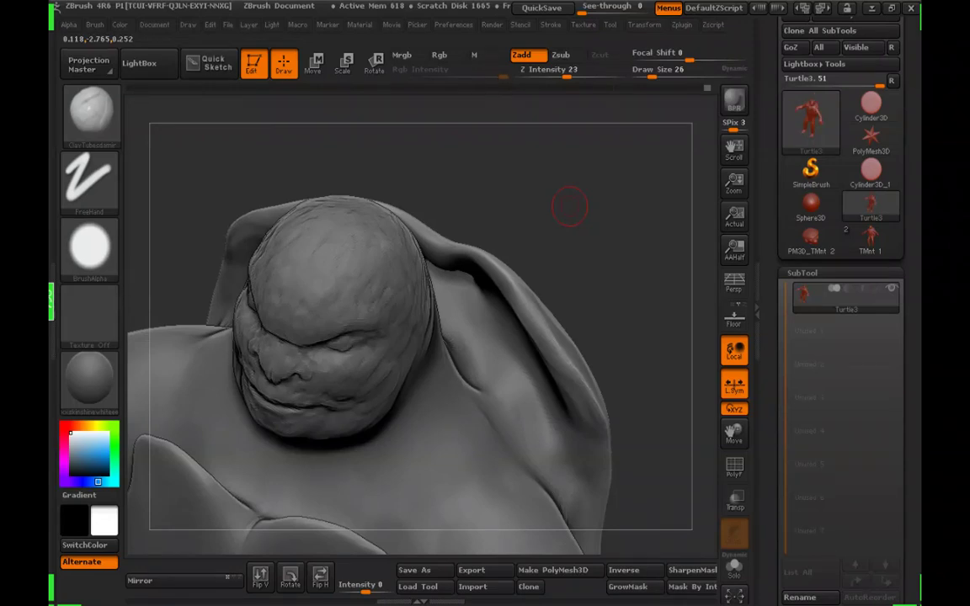
pyautogui.moveTo(599, 191); pyautogui.dragTo(583, 208)
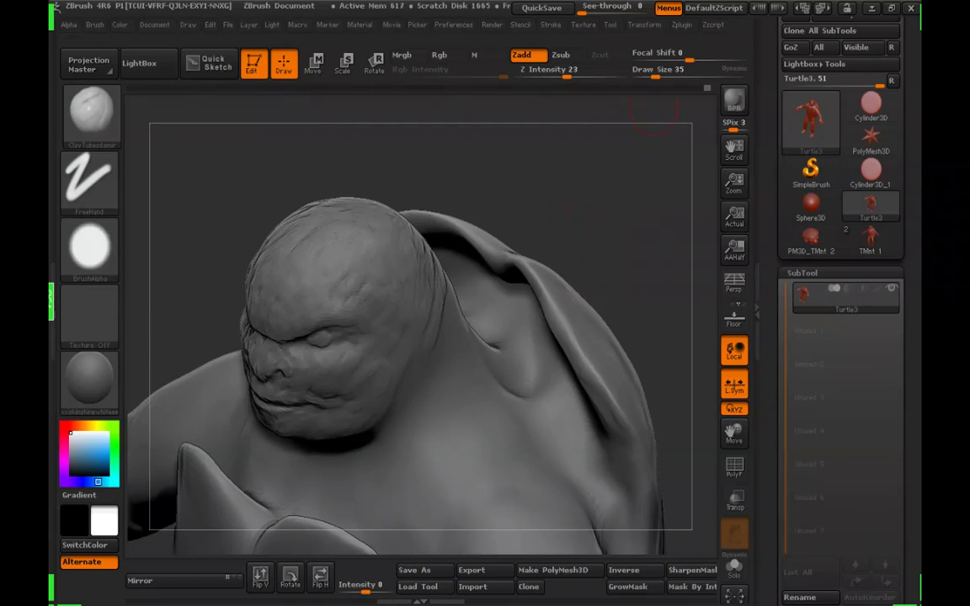
# Shape the back edge of the temple and the side of the skull at draw sizes 35 and 28
pyautogui.click(653, 76)
pyautogui.moveTo(613, 207)
pyautogui.mouseDown()
pyautogui.moveTo(583, 198)
pyautogui.moveTo(593, 207)
pyautogui.mouseUp()
pyautogui.click(655, 77)
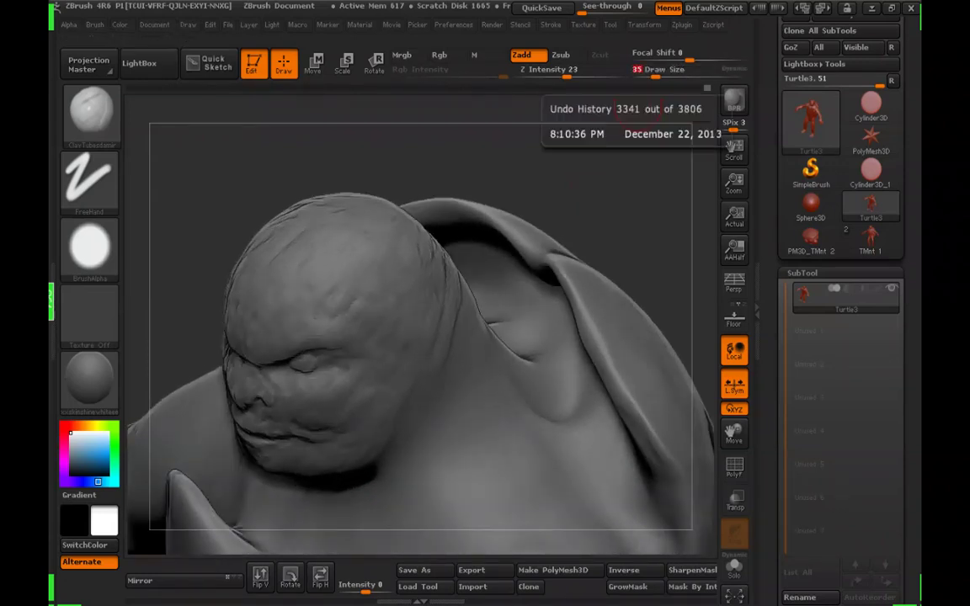
pyautogui.moveTo(624, 168)
pyautogui.keyDown('alt'); pyautogui.mouseDown()
pyautogui.moveTo(610, 135)
pyautogui.moveTo(595, 148)
pyautogui.moveTo(596, 140)
pyautogui.moveTo(635, 145)
pyautogui.moveTo(637, 160)
pyautogui.moveTo(474, 247)
pyautogui.mouseUp(); pyautogui.keyUp('alt')
pyautogui.click(652, 76)
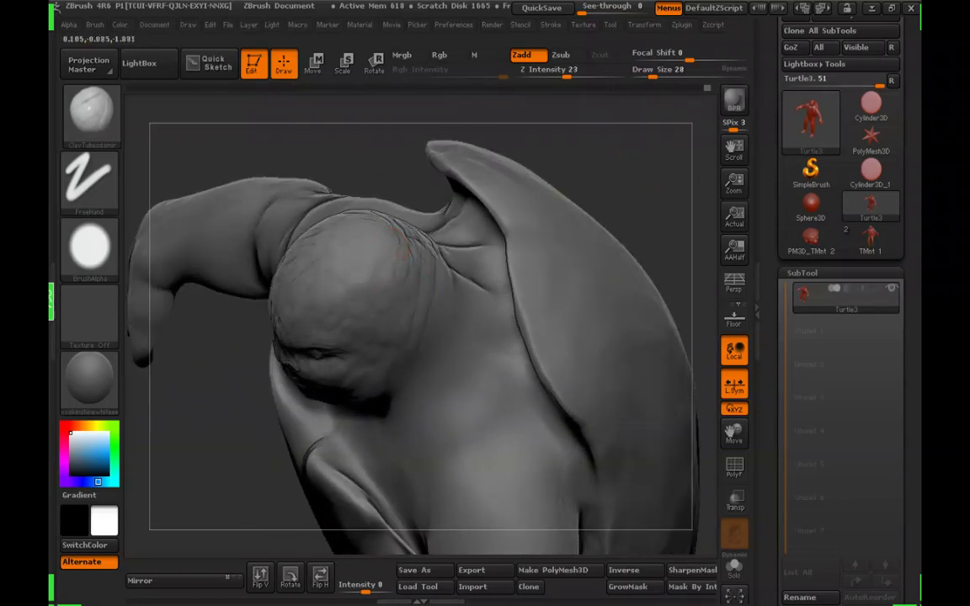
pyautogui.moveTo(621, 196); pyautogui.dragTo(619, 145)
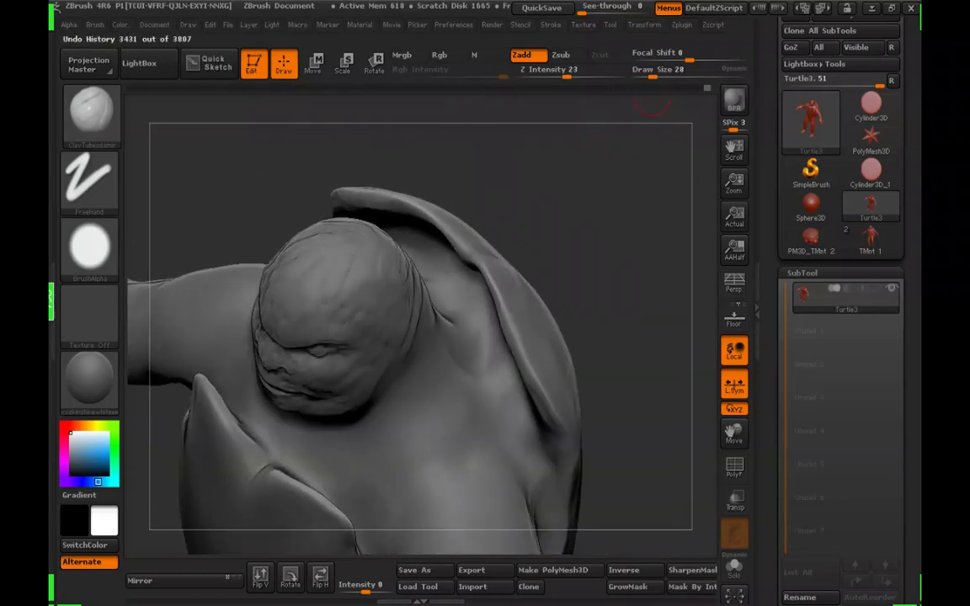
# Set the draw size to 37 and round out the crown and side of the skull with broad clay strokes
pyautogui.click(655, 77)
pyautogui.moveTo(613, 205)
pyautogui.mouseDown()
pyautogui.moveTo(596, 178)
pyautogui.moveTo(584, 190)
pyautogui.mouseUp()
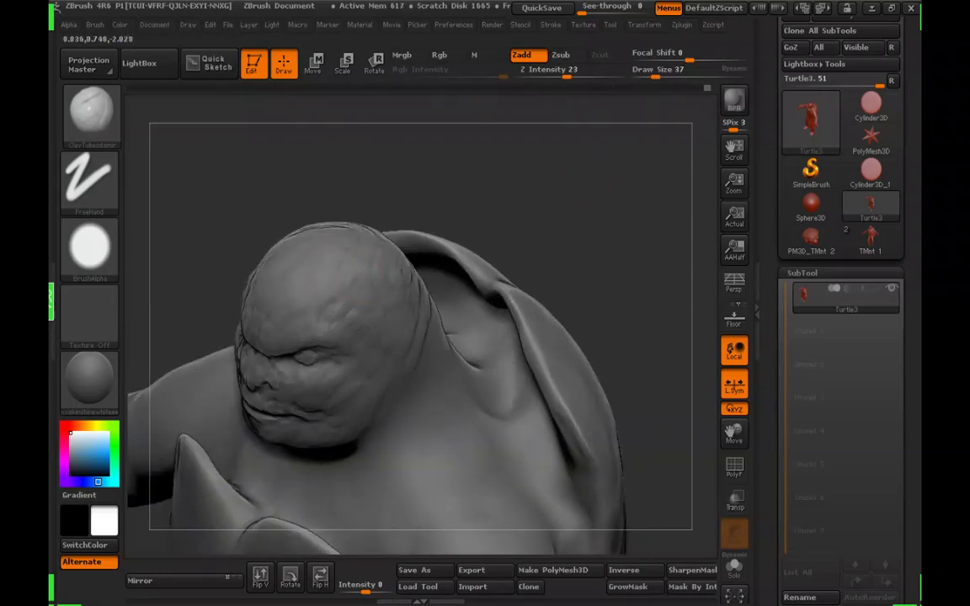
pyautogui.moveTo(580, 190); pyautogui.dragTo(521, 278)
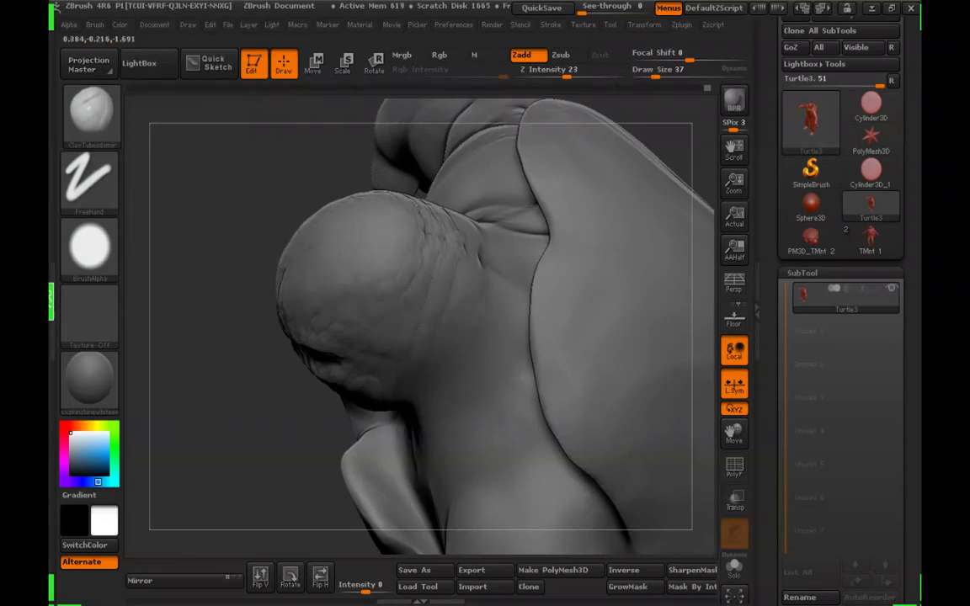
pyautogui.moveTo(323, 175); pyautogui.dragTo(354, 116)
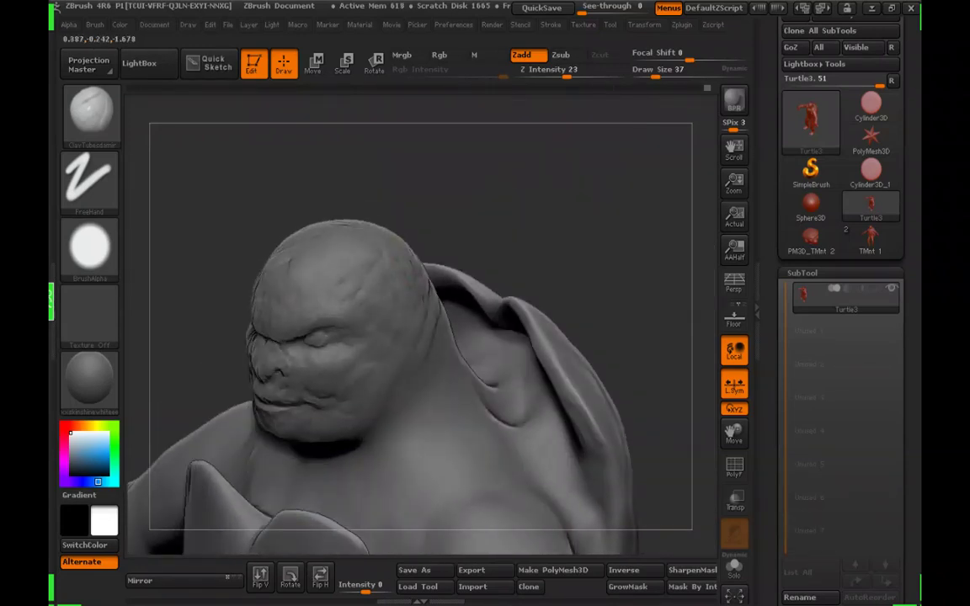
pyautogui.moveTo(252, 194); pyautogui.dragTo(300, 179)
pyautogui.moveTo(547, 181)
pyautogui.keyDown('alt'); pyautogui.mouseDown()
pyautogui.moveTo(556, 227)
pyautogui.moveTo(539, 261)
pyautogui.mouseUp(); pyautogui.keyUp('alt')
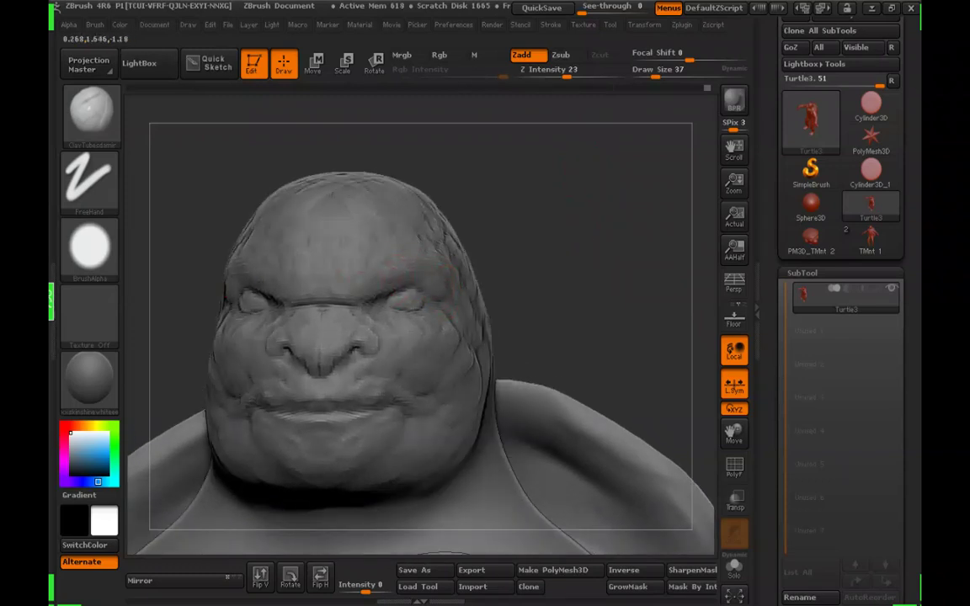
# Thicken the brow ridge across the nose bridge and build up the cheekbones below the eyes
pyautogui.moveTo(362, 268)
pyautogui.mouseDown()
pyautogui.moveTo(421, 295)
pyautogui.moveTo(404, 294)
pyautogui.moveTo(418, 313)
pyautogui.mouseUp()
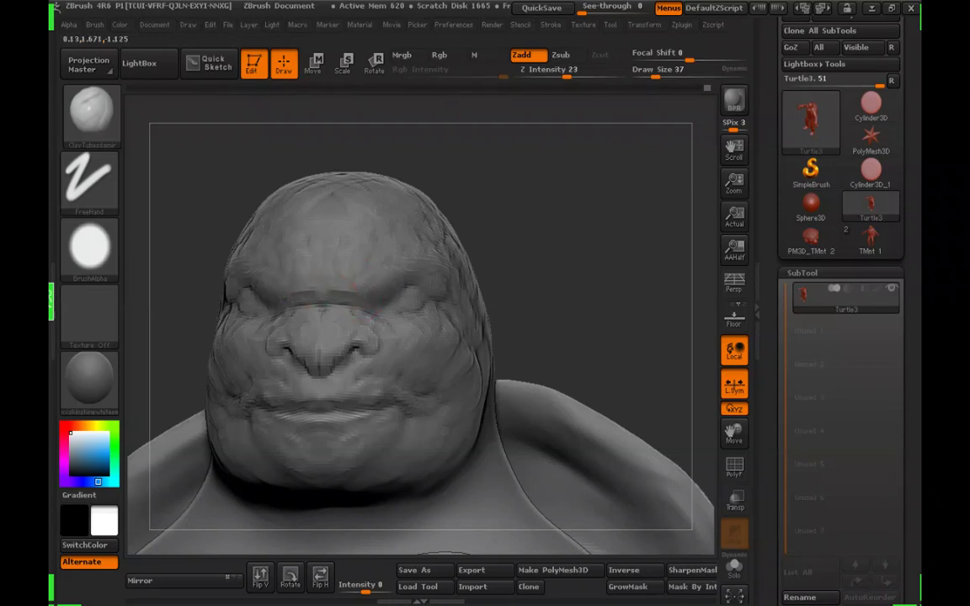
pyautogui.moveTo(379, 312)
pyautogui.mouseDown(button='right')
pyautogui.moveTo(434, 310)
pyautogui.moveTo(471, 324)
pyautogui.moveTo(396, 349)
pyautogui.moveTo(409, 346)
pyautogui.mouseUp(button='right')
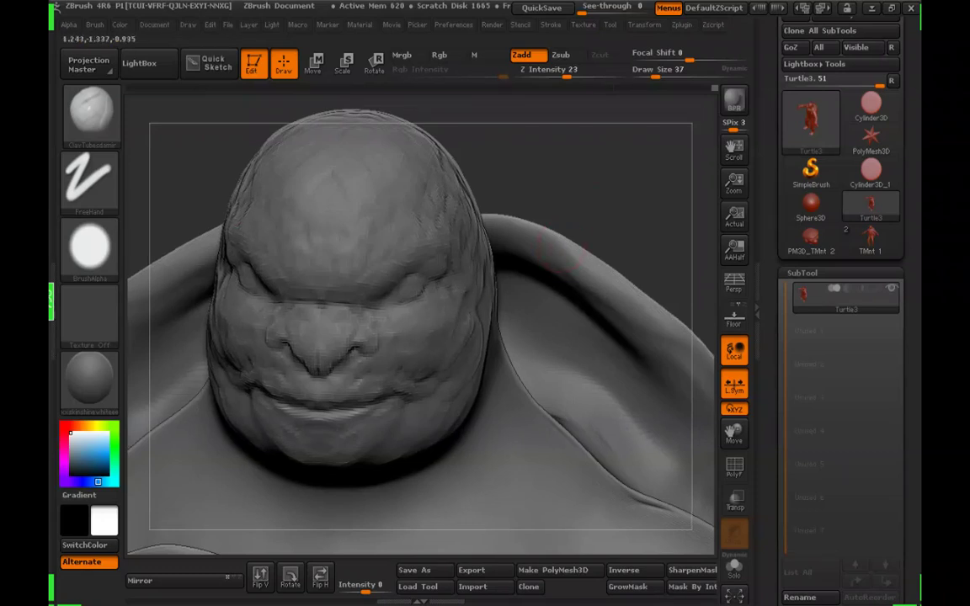
pyautogui.moveTo(451, 310); pyautogui.dragTo(427, 284, button='right')
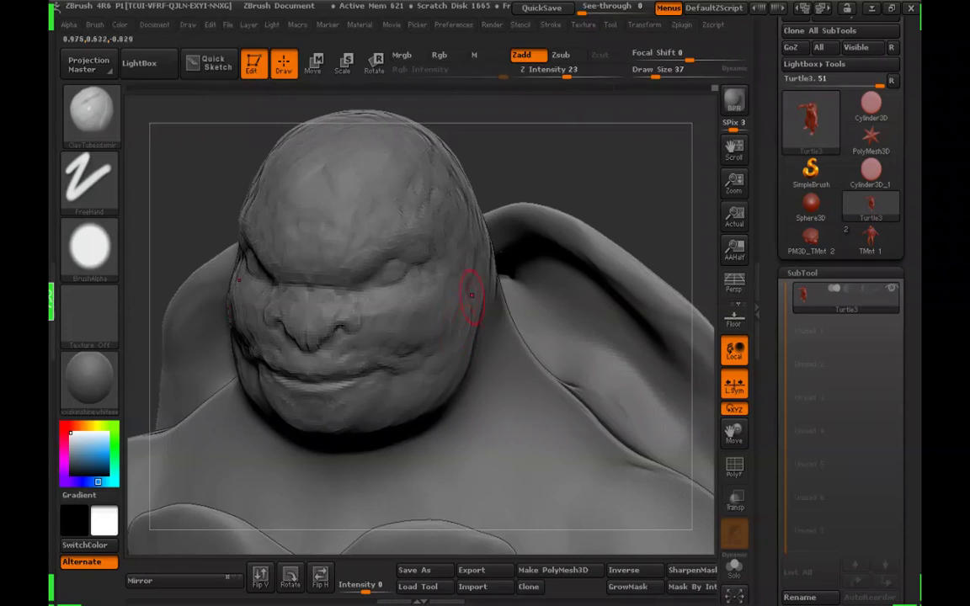
# Build up the rear of the cheek and the jaw corner where the head meets the neck
pyautogui.moveTo(617, 200)
pyautogui.mouseDown()
pyautogui.moveTo(581, 177)
pyautogui.moveTo(623, 173)
pyautogui.moveTo(598, 135)
pyautogui.mouseUp()
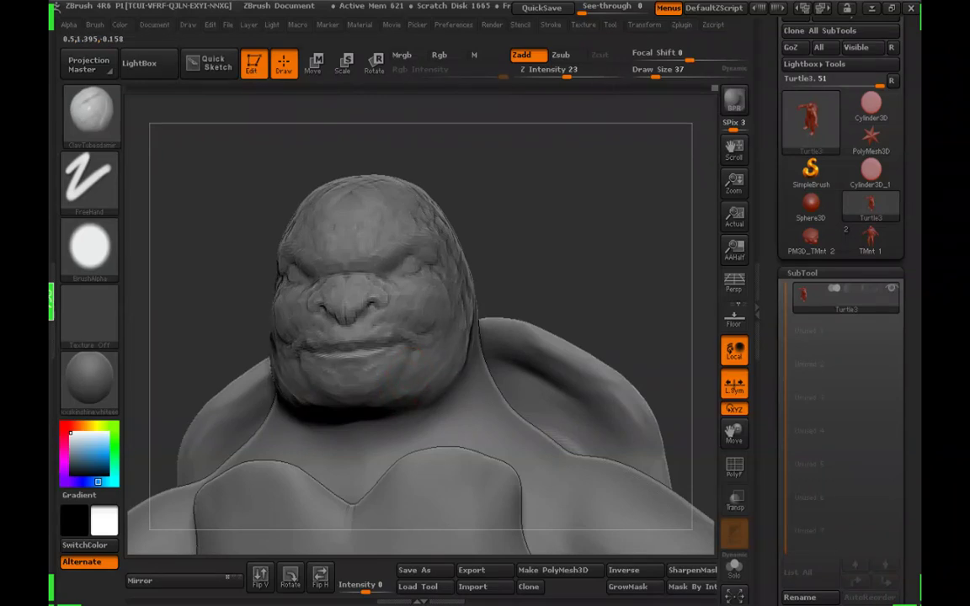
pyautogui.moveTo(537, 268); pyautogui.dragTo(447, 286)
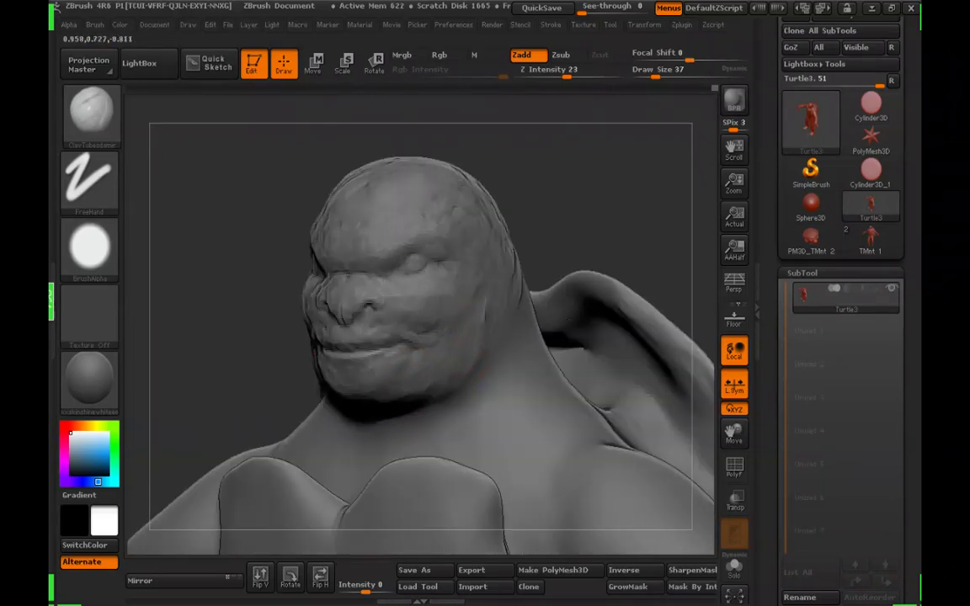
pyautogui.moveTo(501, 359)
pyautogui.mouseDown()
pyautogui.moveTo(455, 333)
pyautogui.moveTo(493, 324)
pyautogui.moveTo(488, 356)
pyautogui.mouseUp()
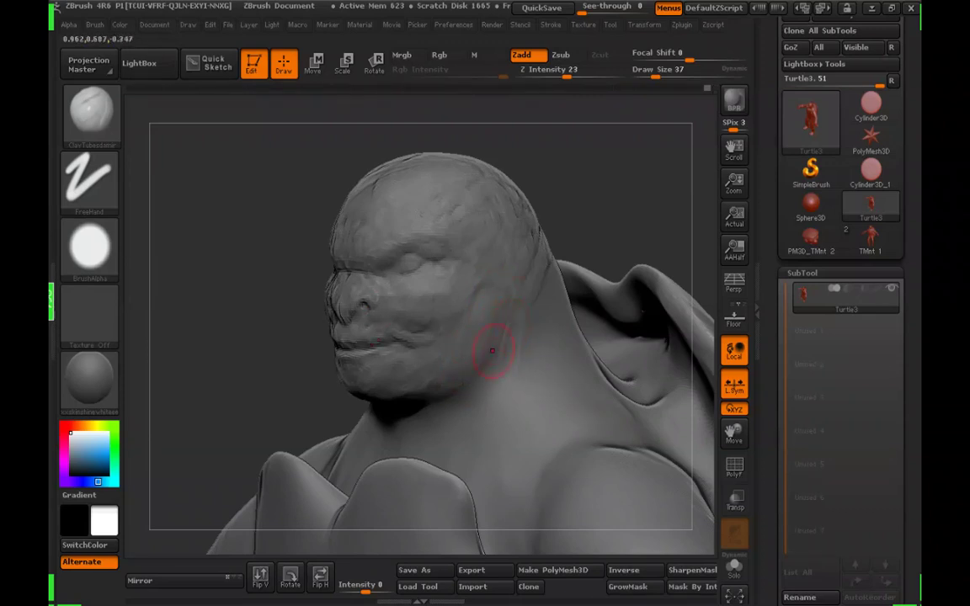
# Smooth the jaw corner and the side of the neck below the turtle's head
pyautogui.moveTo(581, 215)
pyautogui.mouseDown()
pyautogui.moveTo(657, 228)
pyautogui.moveTo(641, 198)
pyautogui.mouseUp()
pyautogui.keyDown('shift'); pyautogui.moveTo(459, 350); pyautogui.dragTo(455, 327); pyautogui.keyUp('shift')
pyautogui.moveTo(636, 235); pyautogui.dragTo(581, 244)
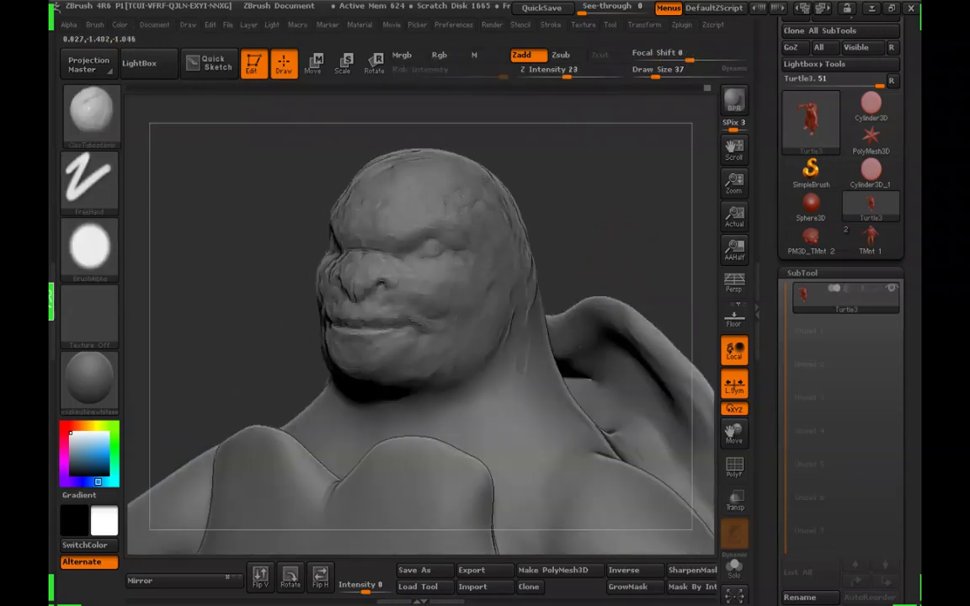
pyautogui.keyDown('shift'); pyautogui.moveTo(526, 358); pyautogui.dragTo(533, 305); pyautogui.keyUp('shift')
pyautogui.moveTo(374, 293); pyautogui.dragTo(516, 277)
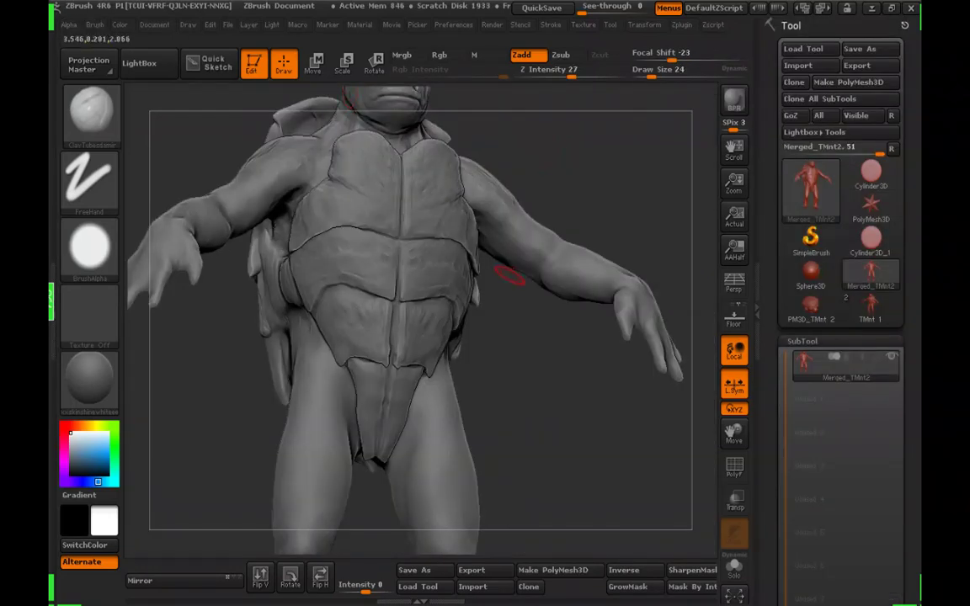
# Set the draw size to 32 and smooth the side edge of the belly shell
pyautogui.moveTo(554, 360); pyautogui.dragTo(531, 288)
pyautogui.click(656, 77)
pyautogui.moveTo(585, 207)
pyautogui.mouseDown()
pyautogui.moveTo(608, 202)
pyautogui.moveTo(600, 205)
pyautogui.mouseUp()
pyautogui.click(654, 76)
pyautogui.keyDown('shift'); pyautogui.moveTo(318, 288); pyautogui.dragTo(307, 307); pyautogui.keyUp('shift')
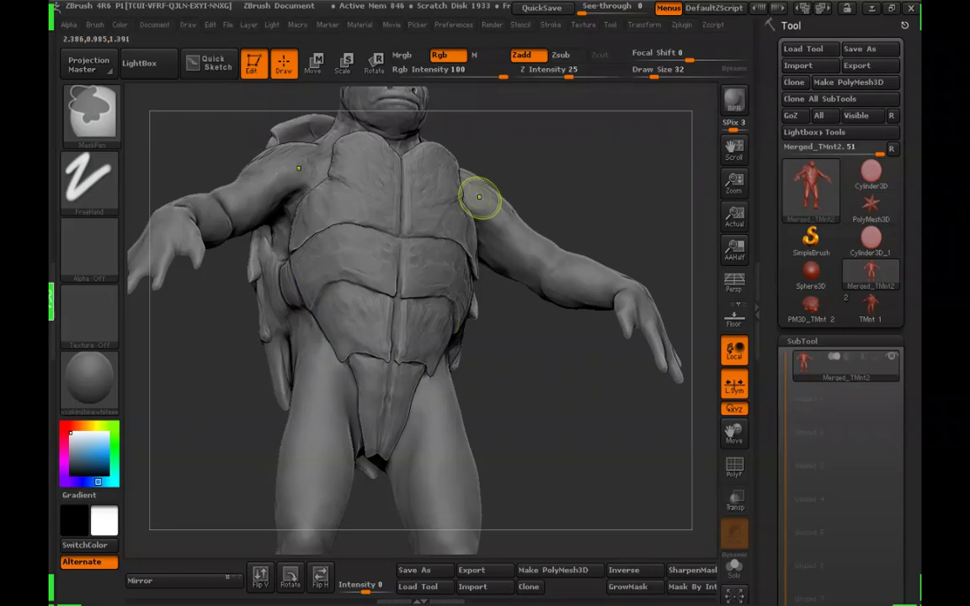
# Mask the lower band of the middle belly plate row at draw size 24
pyautogui.click(656, 77)
pyautogui.moveTo(656, 77); pyautogui.dragTo(651, 77)
pyautogui.keyDown('alt'); pyautogui.moveTo(594, 168); pyautogui.dragTo(589, 211); pyautogui.keyUp('alt')
pyautogui.moveTo(295, 280)
pyautogui.keyDown('ctrl'); pyautogui.mouseDown()
pyautogui.moveTo(281, 263)
pyautogui.moveTo(289, 251)
pyautogui.moveTo(419, 283)
pyautogui.mouseUp(); pyautogui.keyUp('ctrl')
pyautogui.moveTo(545, 344)
pyautogui.mouseDown()
pyautogui.moveTo(616, 340)
pyautogui.moveTo(581, 339)
pyautogui.moveTo(584, 370)
pyautogui.mouseUp()
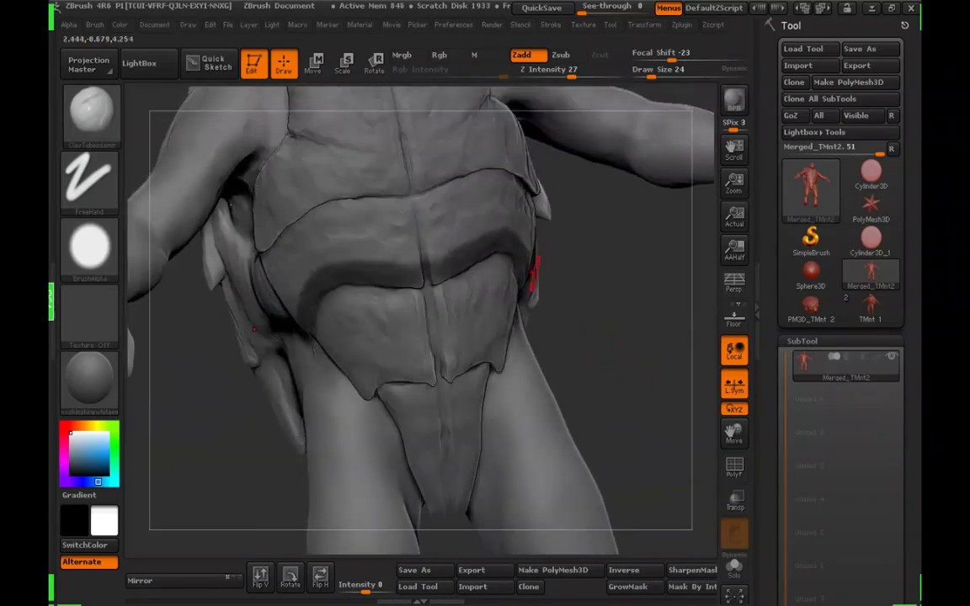
pyautogui.keyDown('ctrl'); pyautogui.moveTo(416, 277); pyautogui.dragTo(438, 279); pyautogui.keyUp('ctrl')
pyautogui.moveTo(608, 344)
pyautogui.keyDown('alt'); pyautogui.mouseDown()
pyautogui.moveTo(617, 303)
pyautogui.moveTo(661, 301)
pyautogui.mouseUp(); pyautogui.keyUp('alt')
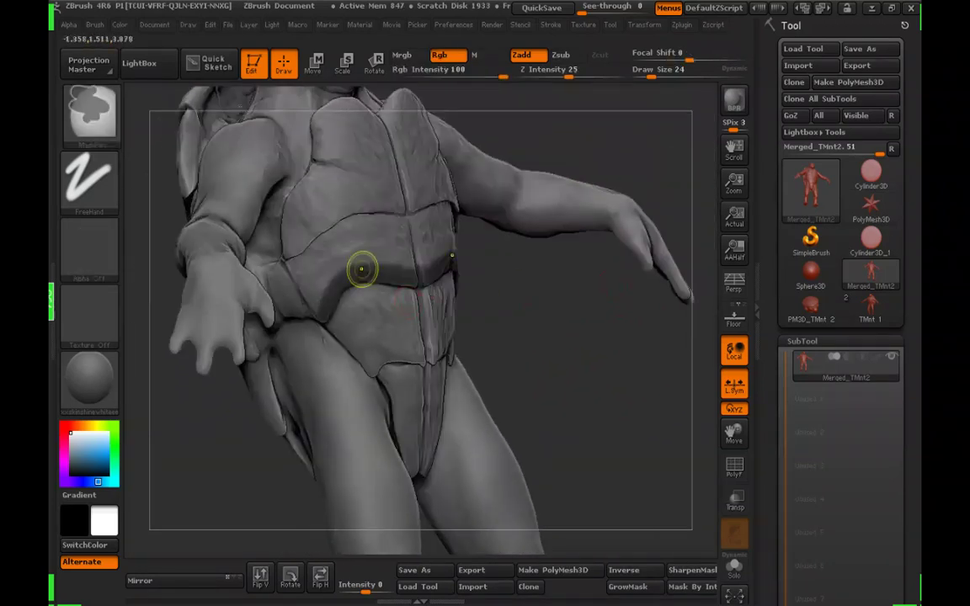
pyautogui.keyDown('ctrl'); pyautogui.moveTo(363, 270); pyautogui.dragTo(322, 298); pyautogui.keyUp('ctrl')
# Finish masking the middle belly plate row at draw size 50 and invert the mask
pyautogui.click(659, 77)
pyautogui.press('b')
pyautogui.press('m')
pyautogui.press('f')
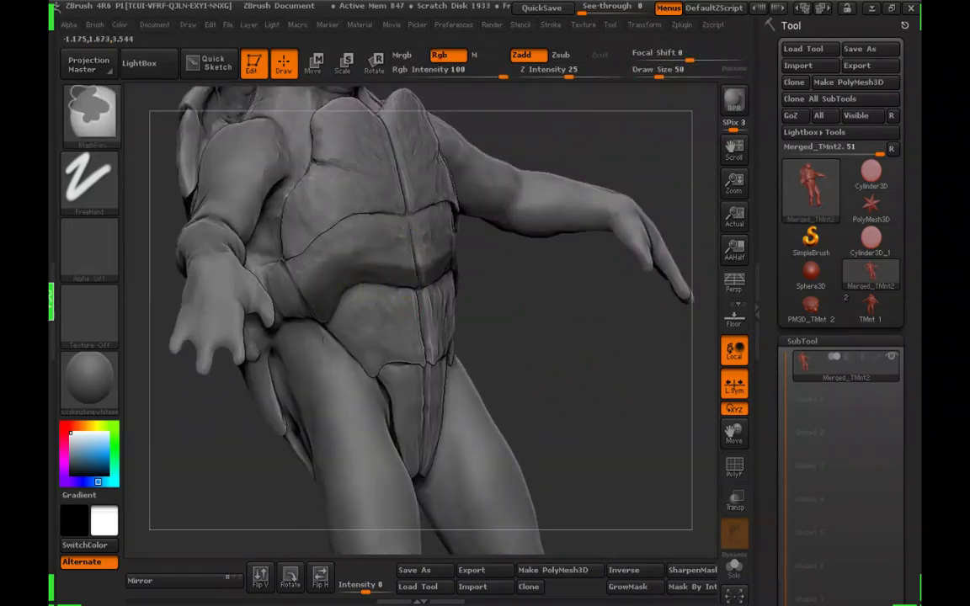
pyautogui.moveTo(364, 246)
pyautogui.keyDown('ctrl'); pyautogui.mouseDown()
pyautogui.moveTo(316, 268)
pyautogui.moveTo(339, 251)
pyautogui.mouseUp(); pyautogui.keyUp('ctrl')
pyautogui.keyDown('ctrl'); pyautogui.click(581, 324); pyautogui.keyUp('ctrl')
# Refine the surface and lower edge of the unmasked belly plates at draw sizes 17 and 9
pyautogui.moveTo(604, 374)
pyautogui.mouseDown()
pyautogui.moveTo(573, 163)
pyautogui.moveTo(589, 244)
pyautogui.mouseUp()
pyautogui.moveTo(654, 74); pyautogui.dragTo(648, 74)
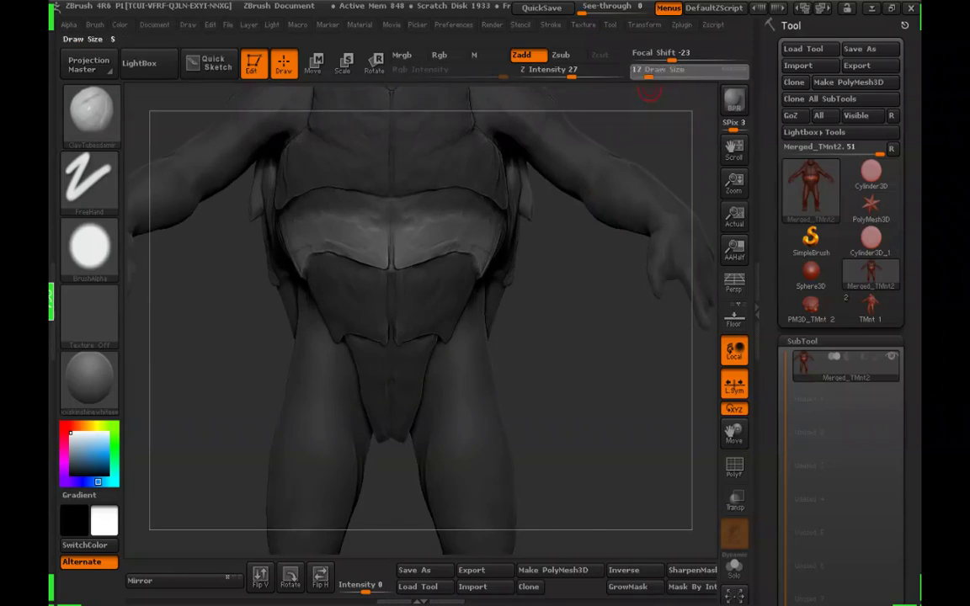
pyautogui.moveTo(598, 337)
pyautogui.mouseDown()
pyautogui.moveTo(564, 338)
pyautogui.moveTo(603, 337)
pyautogui.mouseUp()
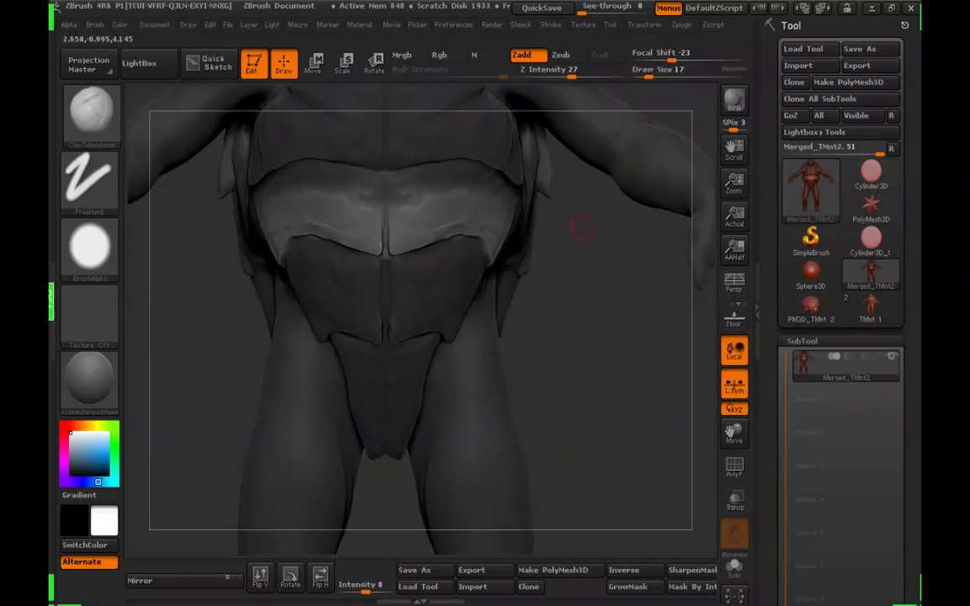
pyautogui.moveTo(583, 227); pyautogui.dragTo(592, 192)
pyautogui.moveTo(649, 74); pyautogui.dragTo(645, 75)
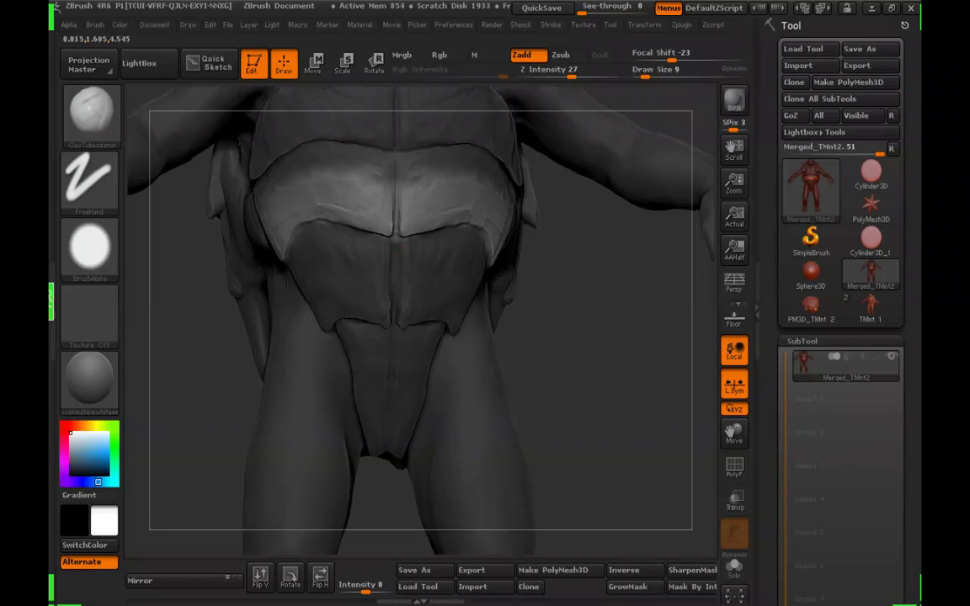
pyautogui.press('ctrl')
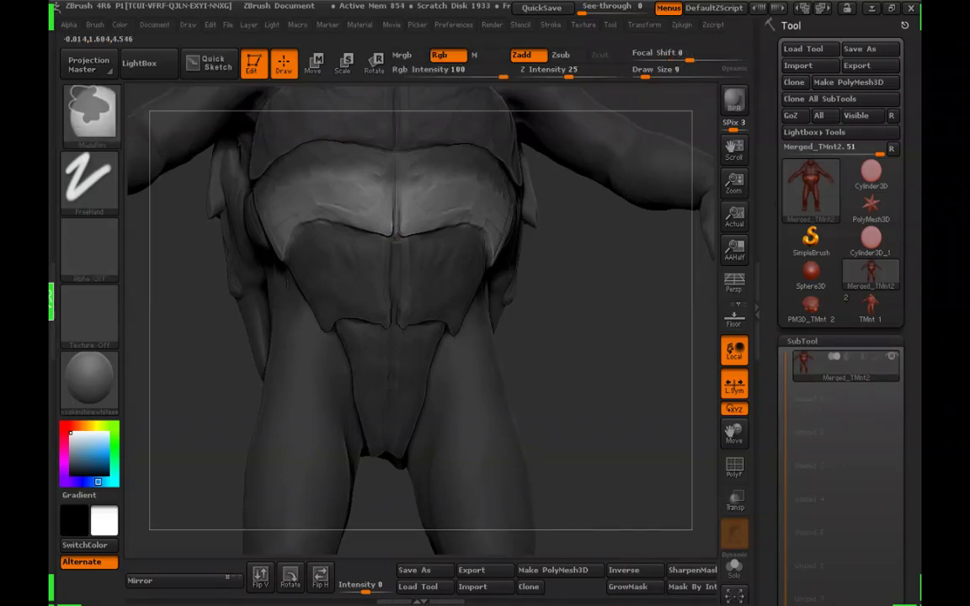
pyautogui.keyDown('alt'); pyautogui.moveTo(581, 253); pyautogui.dragTo(575, 117); pyautogui.keyUp('alt')
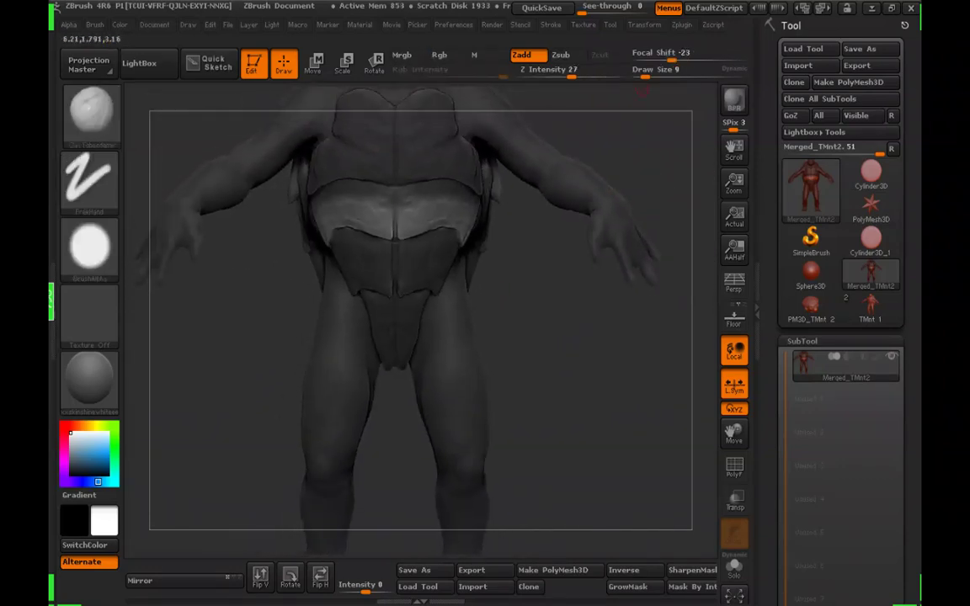
# Reshape the sides of the unmasked belly plates using the Move brush at draw size 113
pyautogui.click(91, 114)
pyautogui.click(305, 128)
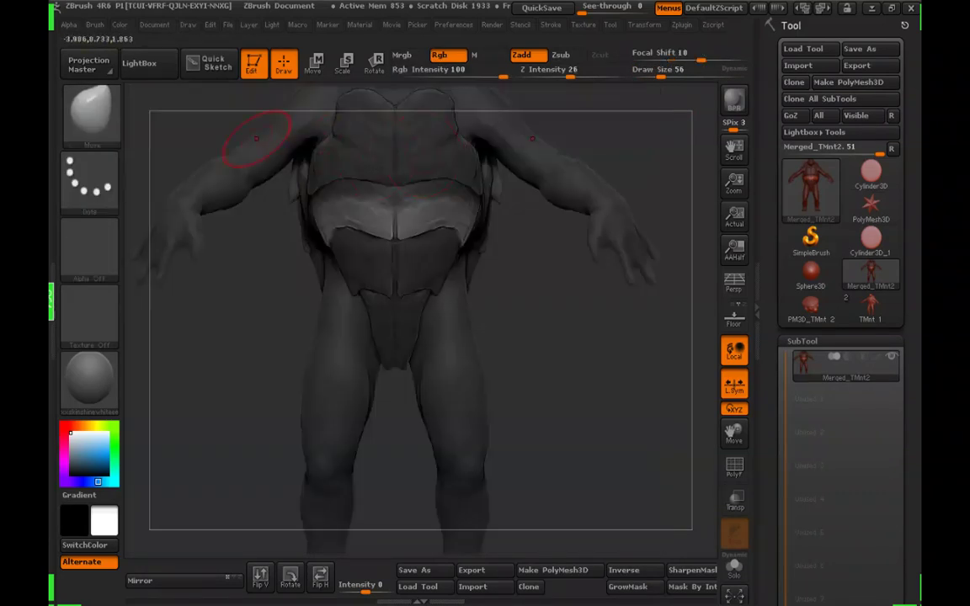
pyautogui.click(92, 115)
pyautogui.click(304, 128)
pyautogui.click(671, 76)
pyautogui.moveTo(543, 362)
pyautogui.keyDown('alt'); pyautogui.mouseDown()
pyautogui.moveTo(542, 405)
pyautogui.moveTo(538, 383)
pyautogui.moveTo(527, 379)
pyautogui.mouseUp(); pyautogui.keyUp('alt')
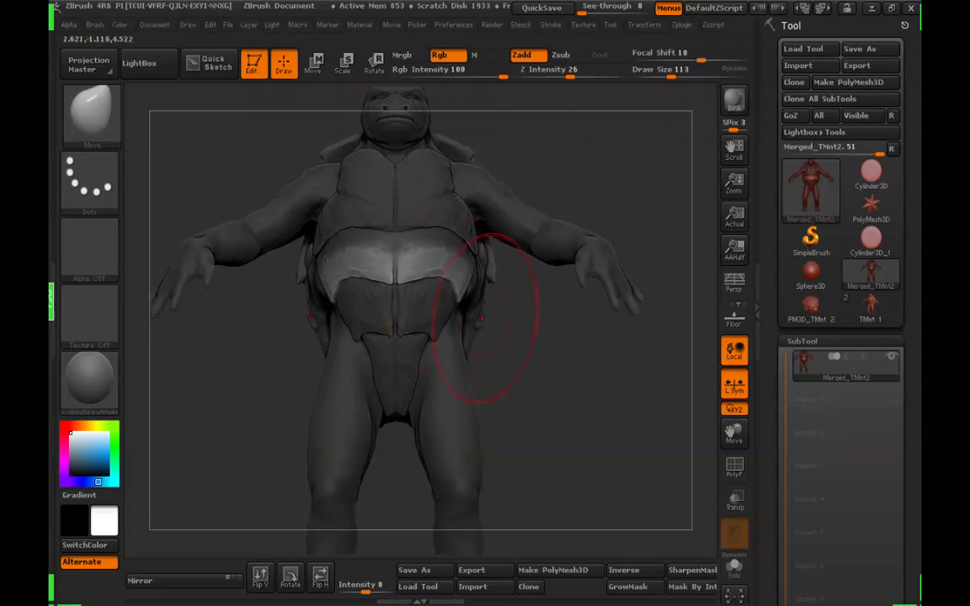
pyautogui.moveTo(486, 319); pyautogui.dragTo(446, 282)
pyautogui.moveTo(522, 330); pyautogui.dragTo(481, 321)
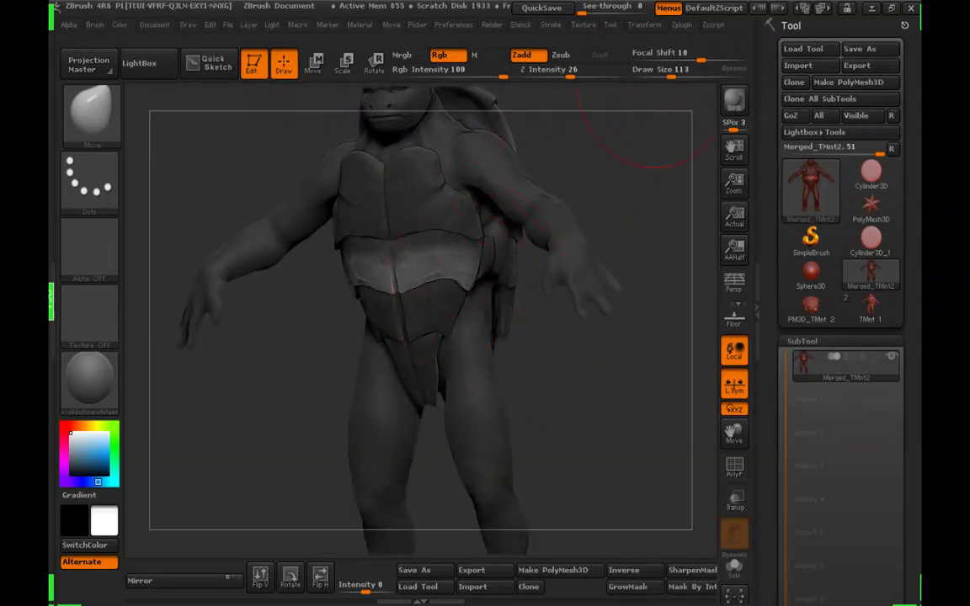
# Refine the belly plates' edges and profile using the Move brush at draw sizes 78 and 50
pyautogui.moveTo(569, 281)
pyautogui.mouseDown()
pyautogui.moveTo(539, 372)
pyautogui.moveTo(444, 299)
pyautogui.moveTo(457, 291)
pyautogui.mouseUp()
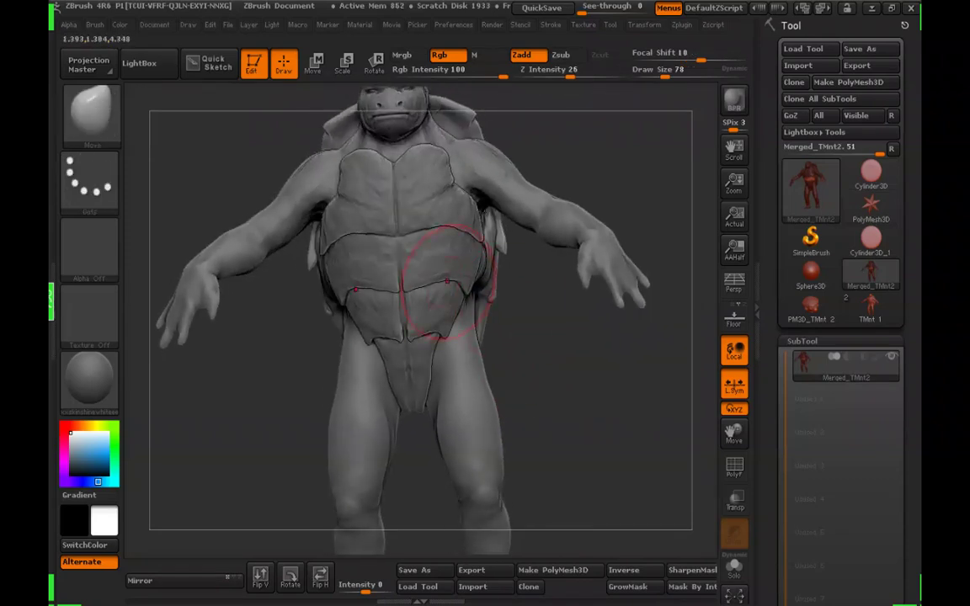
pyautogui.moveTo(524, 313); pyautogui.dragTo(429, 345)
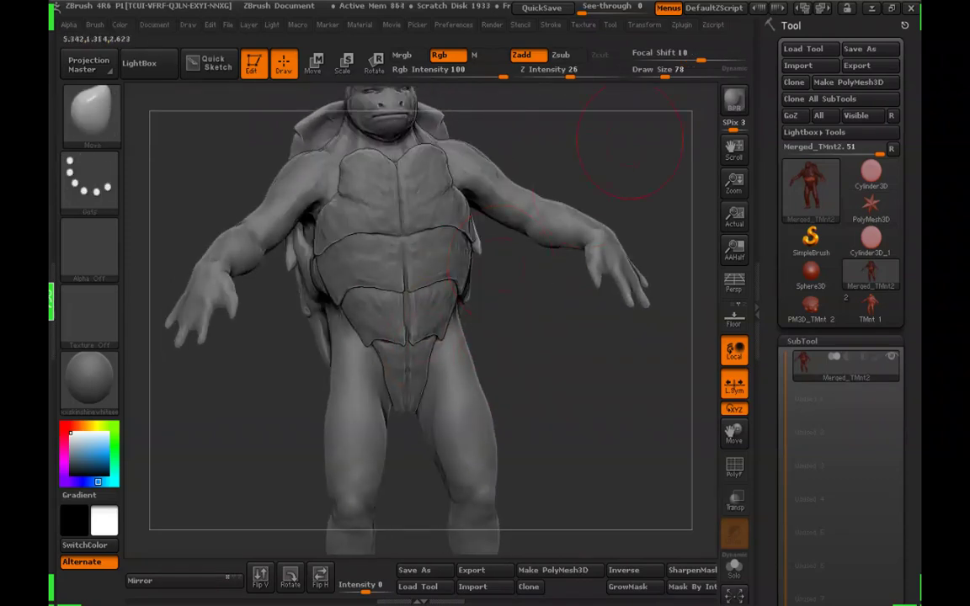
pyautogui.click(659, 74)
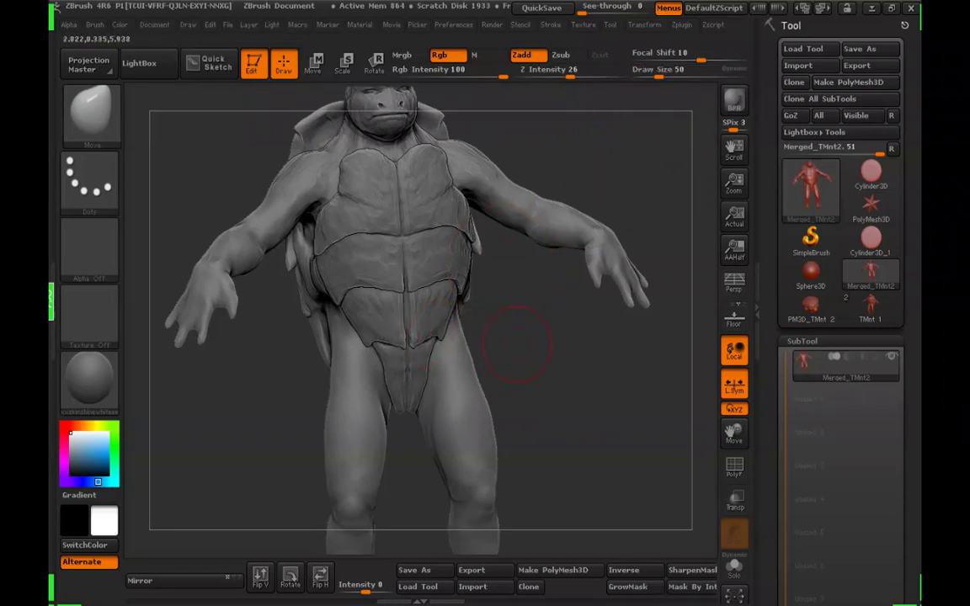
pyautogui.moveTo(517, 343); pyautogui.dragTo(404, 367)
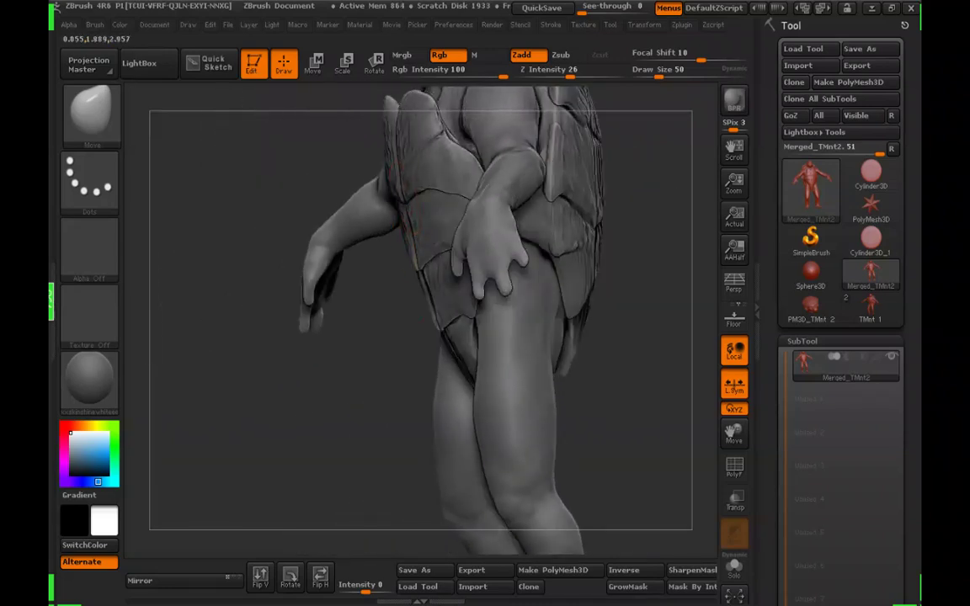
pyautogui.moveTo(368, 323); pyautogui.dragTo(502, 292)
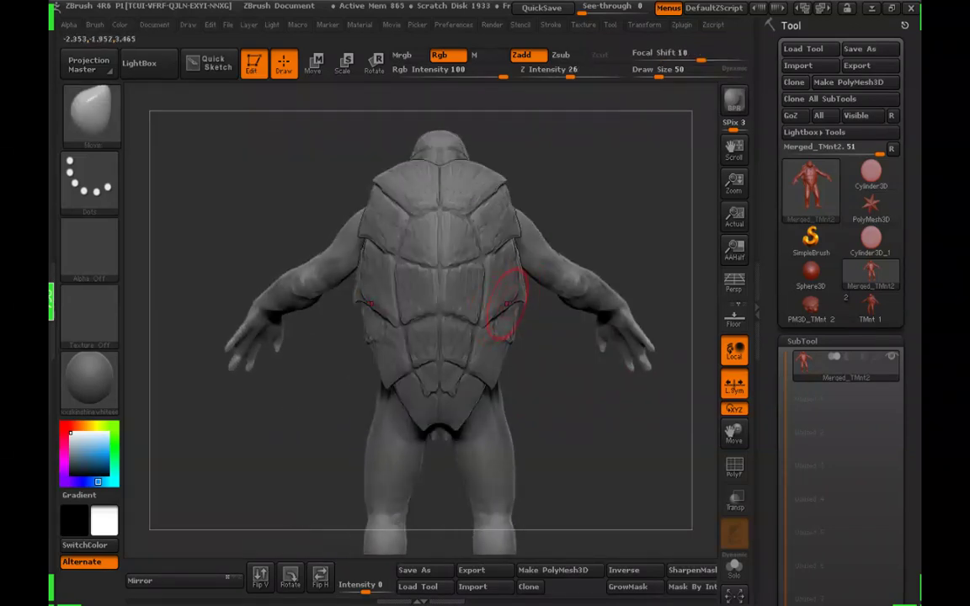
# Mask the upper side plates of the back shell at draw sizes 20 and 14, and invert the mask
pyautogui.moveTo(505, 308)
pyautogui.mouseDown(button='right')
pyautogui.moveTo(486, 252)
pyautogui.moveTo(468, 303)
pyautogui.mouseUp(button='right')
pyautogui.click(648, 76)
pyautogui.click(650, 76)
pyautogui.keyDown('alt'); pyautogui.moveTo(484, 235); pyautogui.dragTo(469, 266, button='right'); pyautogui.keyUp('alt')
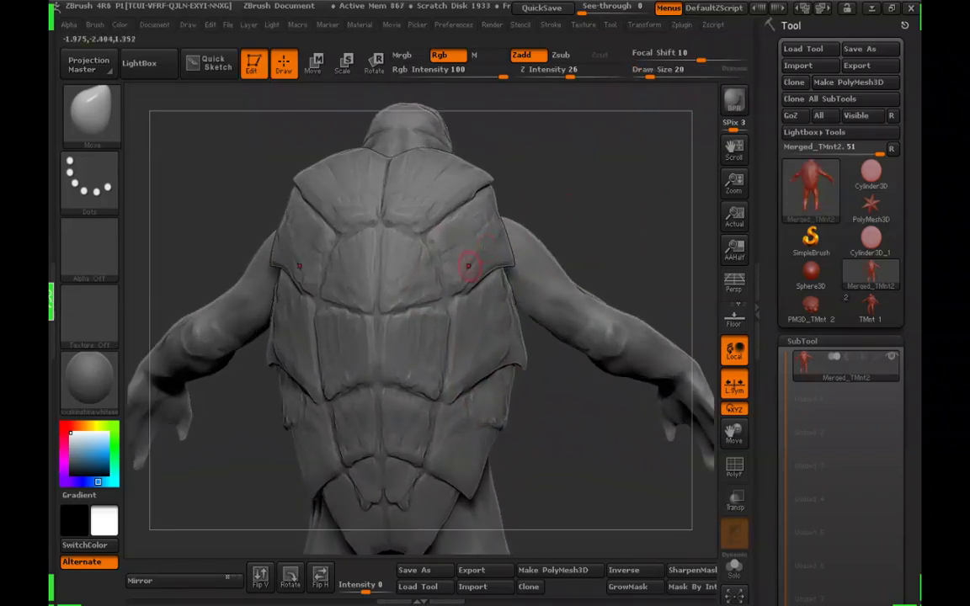
pyautogui.moveTo(468, 267)
pyautogui.keyDown('ctrl'); pyautogui.mouseDown()
pyautogui.moveTo(410, 249)
pyautogui.moveTo(405, 225)
pyautogui.moveTo(449, 256)
pyautogui.mouseUp(); pyautogui.keyUp('ctrl')
pyautogui.moveTo(647, 75); pyautogui.dragTo(648, 76)
pyautogui.moveTo(557, 245); pyautogui.dragTo(526, 238, button='right')
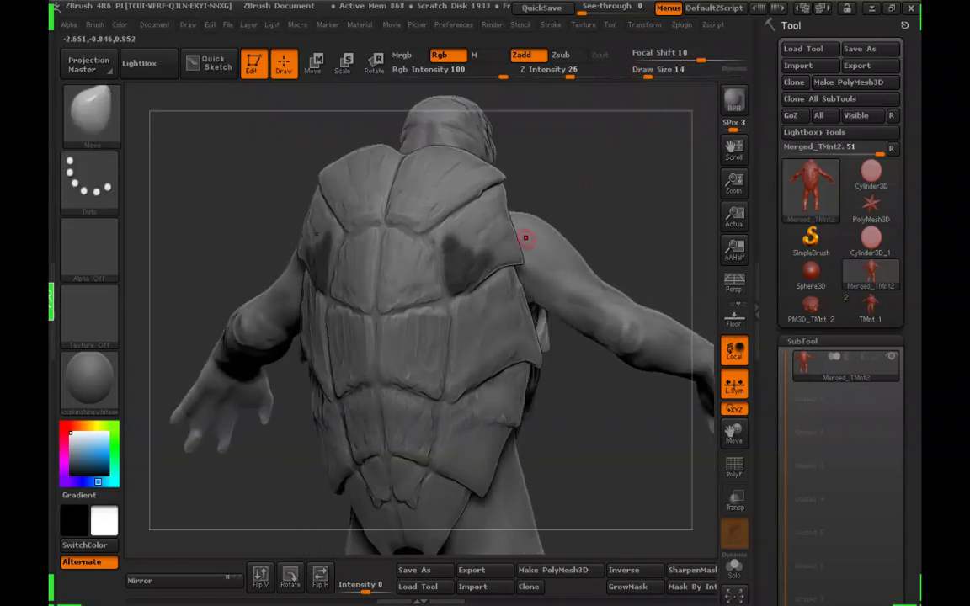
pyautogui.keyDown('ctrl'); pyautogui.moveTo(478, 288); pyautogui.dragTo(492, 274); pyautogui.keyUp('ctrl')
pyautogui.keyDown('ctrl'); pyautogui.moveTo(429, 221); pyautogui.dragTo(395, 223); pyautogui.keyUp('ctrl')
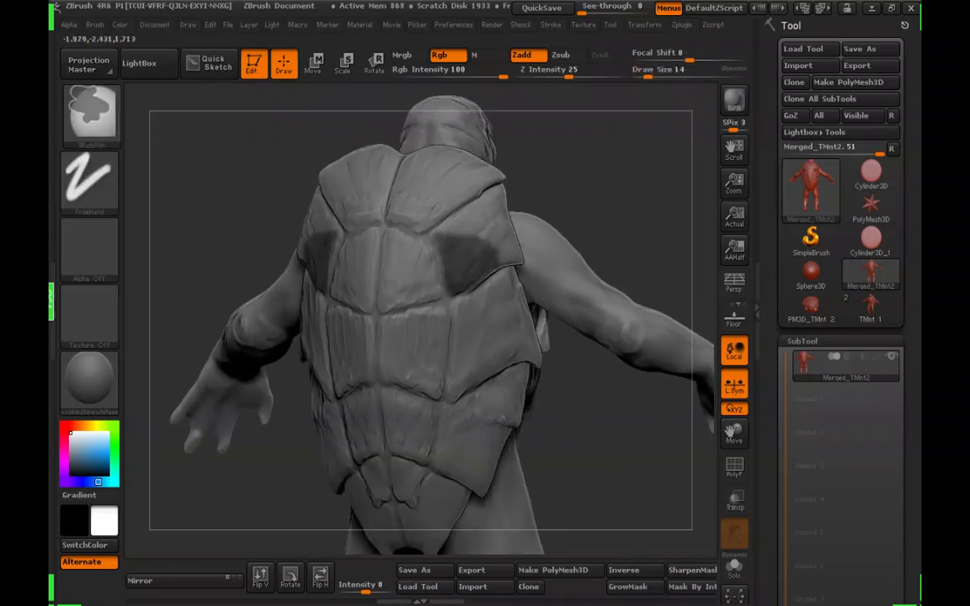
pyautogui.keyDown('ctrl'); pyautogui.click(657, 149); pyautogui.keyUp('ctrl')
# Reshape the unmasked back shell plates with the Move brush at draw sizes 42 and 65, and clear the mask
pyautogui.moveTo(647, 76); pyautogui.dragTo(658, 76)
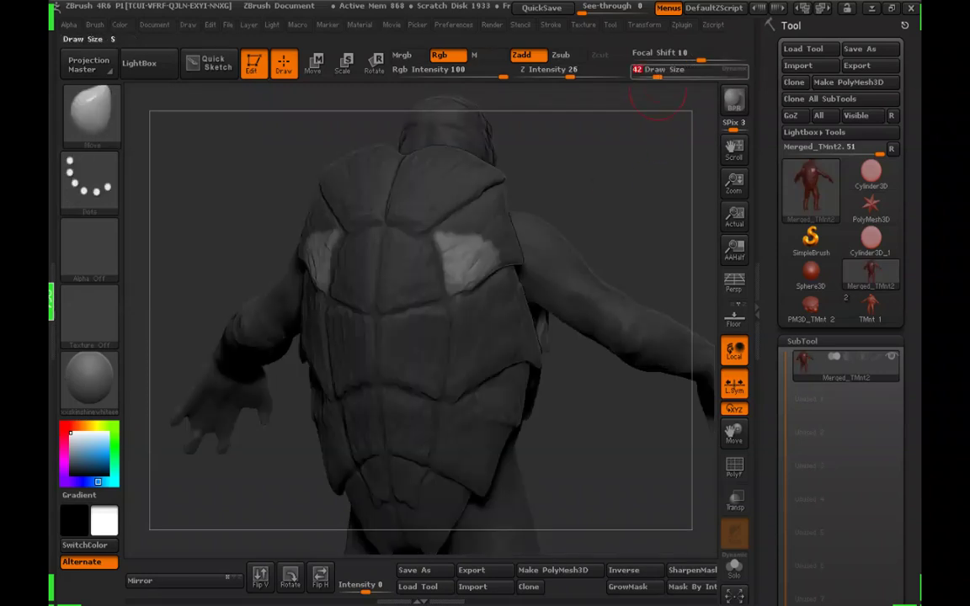
pyautogui.moveTo(606, 214)
pyautogui.keyDown('alt'); pyautogui.mouseDown()
pyautogui.moveTo(603, 185)
pyautogui.moveTo(619, 188)
pyautogui.moveTo(619, 201)
pyautogui.mouseUp(); pyautogui.keyUp('alt')
pyautogui.moveTo(657, 76); pyautogui.dragTo(662, 76)
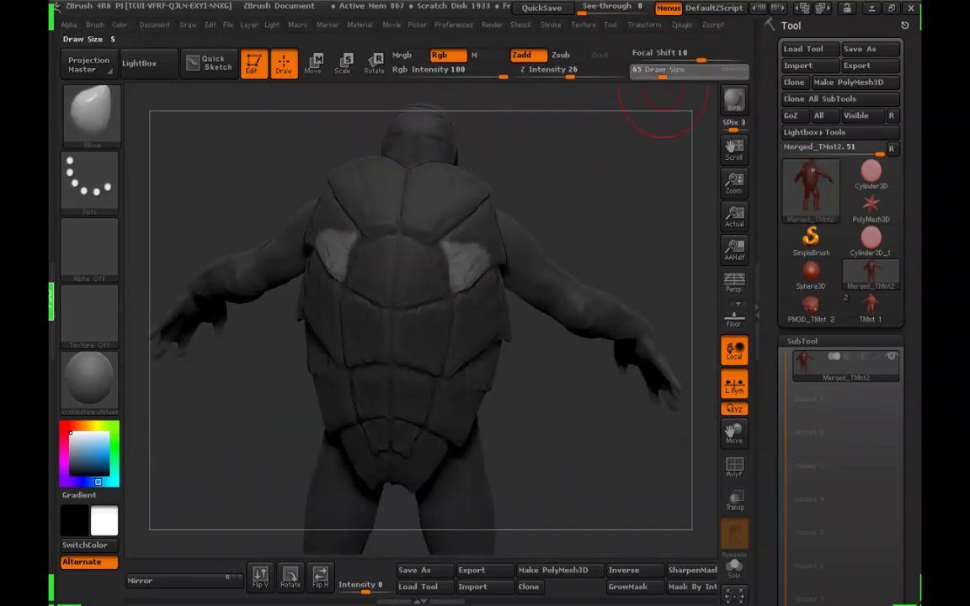
pyautogui.moveTo(602, 181); pyautogui.dragTo(597, 203)
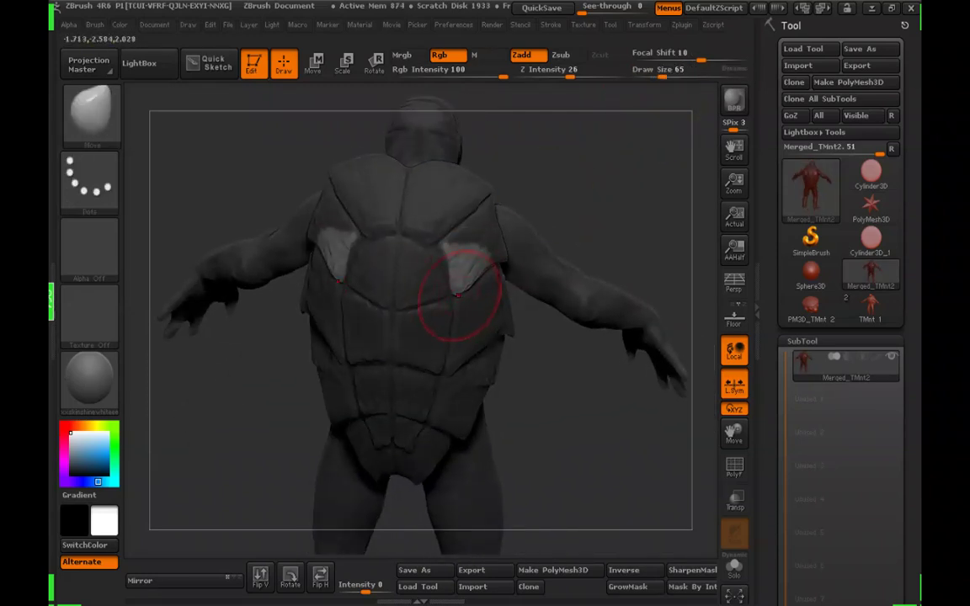
pyautogui.keyDown('ctrl'); pyautogui.moveTo(619, 147); pyautogui.dragTo(633, 180); pyautogui.keyUp('ctrl')
# Examine the shell profile from the side and the whole turtle's proportions from the front
pyautogui.moveTo(662, 76); pyautogui.dragTo(655, 76)
pyautogui.moveTo(627, 185)
pyautogui.mouseDown()
pyautogui.moveTo(625, 156)
pyautogui.moveTo(509, 160)
pyautogui.mouseUp()
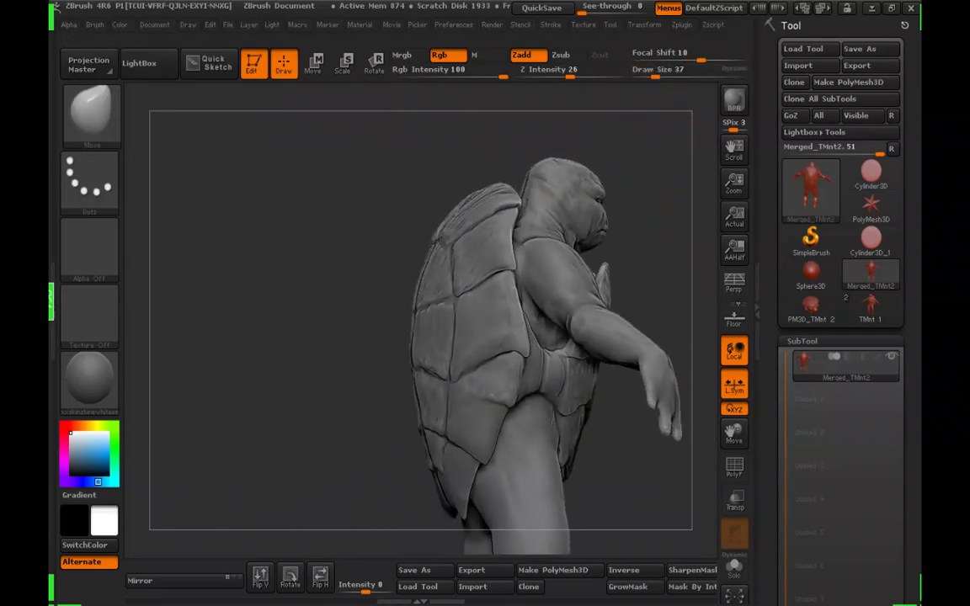
pyautogui.moveTo(686, 280); pyautogui.dragTo(656, 276)
pyautogui.moveTo(656, 277)
pyautogui.keyDown('alt'); pyautogui.mouseDown()
pyautogui.moveTo(587, 273)
pyautogui.moveTo(572, 288)
pyautogui.moveTo(568, 268)
pyautogui.moveTo(541, 297)
pyautogui.moveTo(523, 269)
pyautogui.moveTo(527, 329)
pyautogui.mouseUp(); pyautogui.keyUp('alt')
pyautogui.moveTo(527, 329)
pyautogui.keyDown('shift'); pyautogui.mouseDown()
pyautogui.moveTo(551, 353)
pyautogui.moveTo(573, 359)
pyautogui.moveTo(591, 341)
pyautogui.moveTo(543, 355)
pyautogui.mouseUp(); pyautogui.keyUp('shift')
pyautogui.click(660, 75)
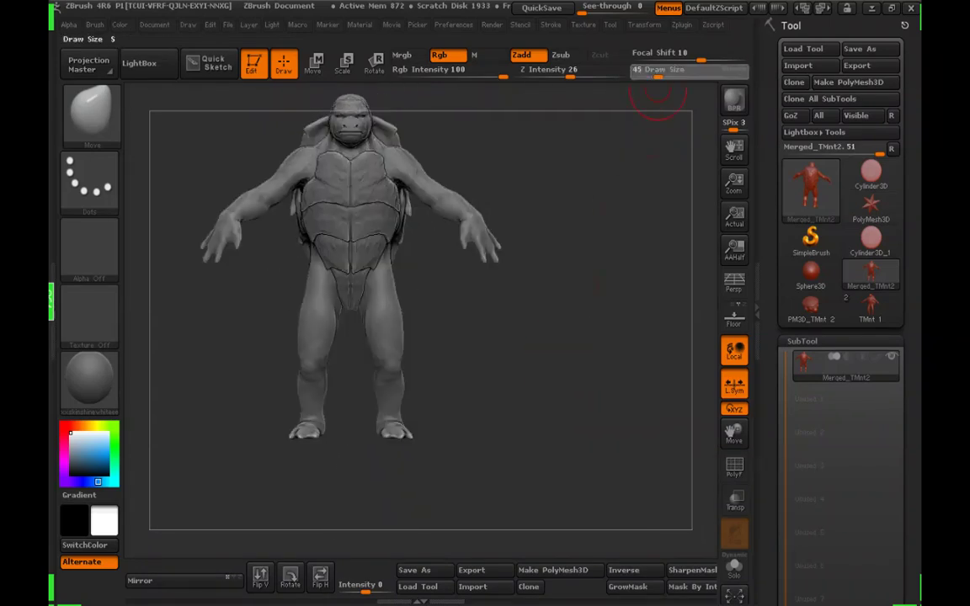
pyautogui.keyDown('alt'); pyautogui.moveTo(577, 173); pyautogui.dragTo(595, 254); pyautogui.keyUp('alt')
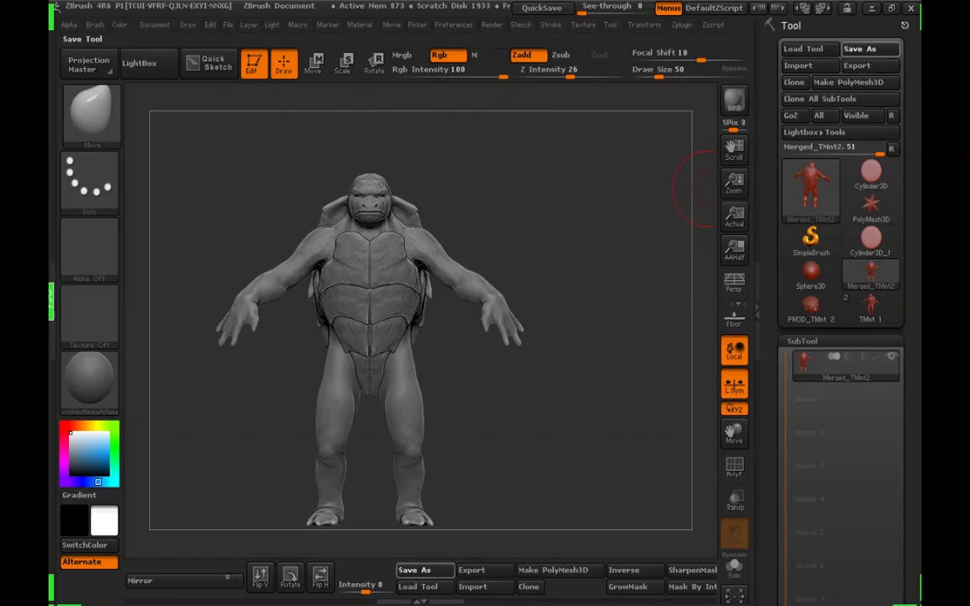
# Save the tool as a new version named Turtle4.ZTL in the Zbrush Hangout #3 folder
pyautogui.click(860, 48)
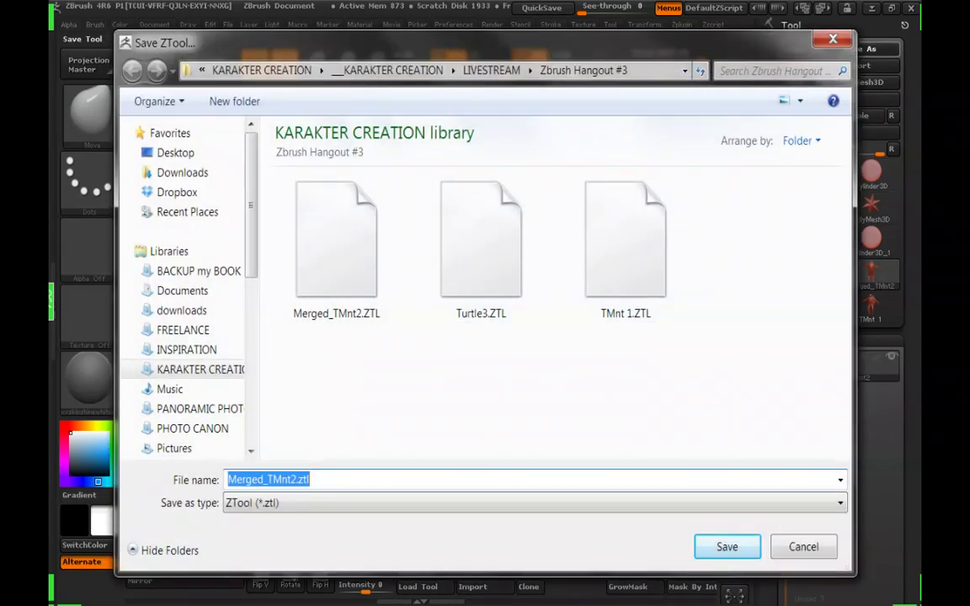
pyautogui.click(481, 244)
pyautogui.click(255, 479)
pyautogui.click(255, 479)
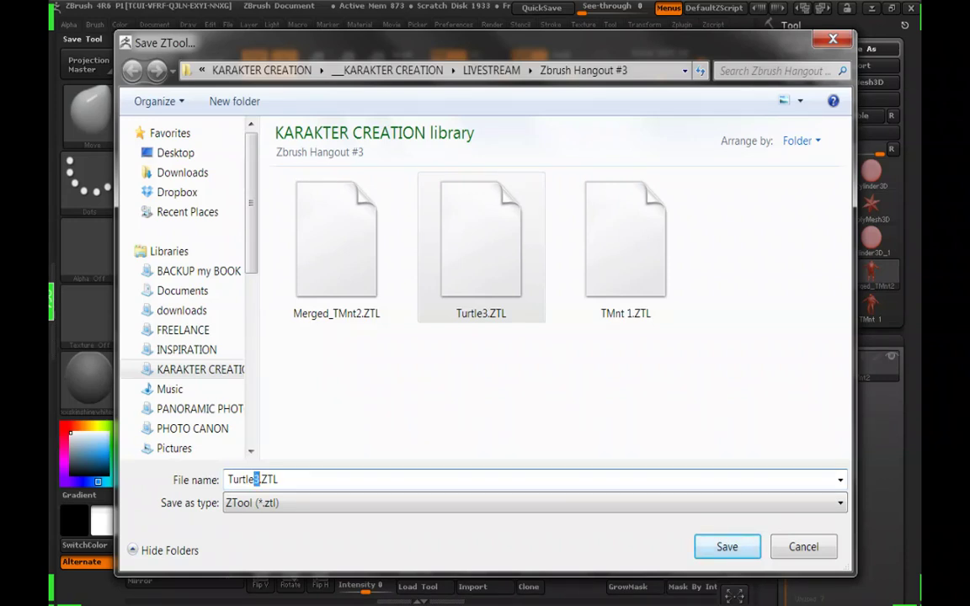
pyautogui.write('4')
pyautogui.press('Return')
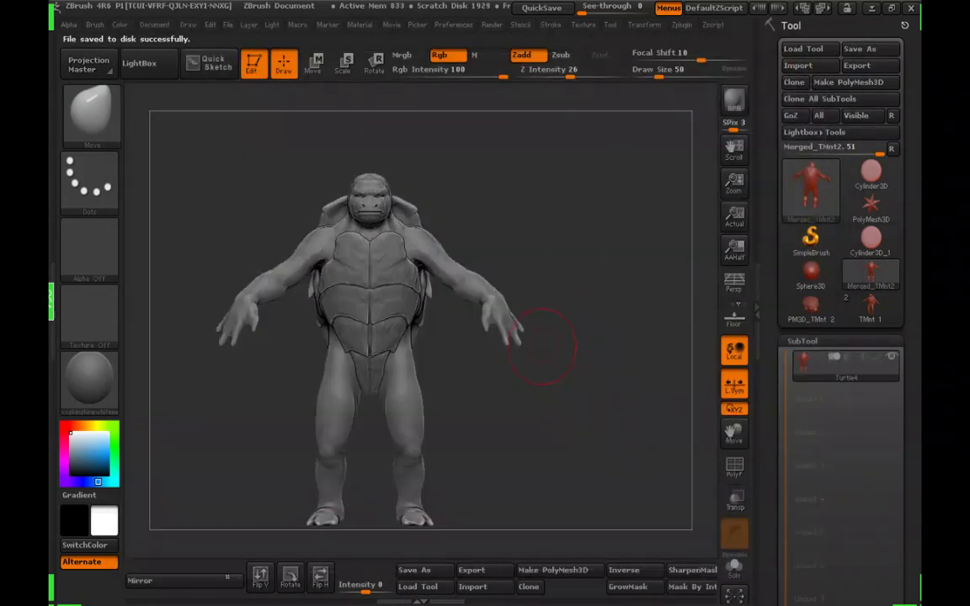
# Set the draw size to 78 and convert the turtle to a PolyMesh3D
pyautogui.click(663, 75)
pyautogui.press('shift')
pyautogui.click(848, 82)
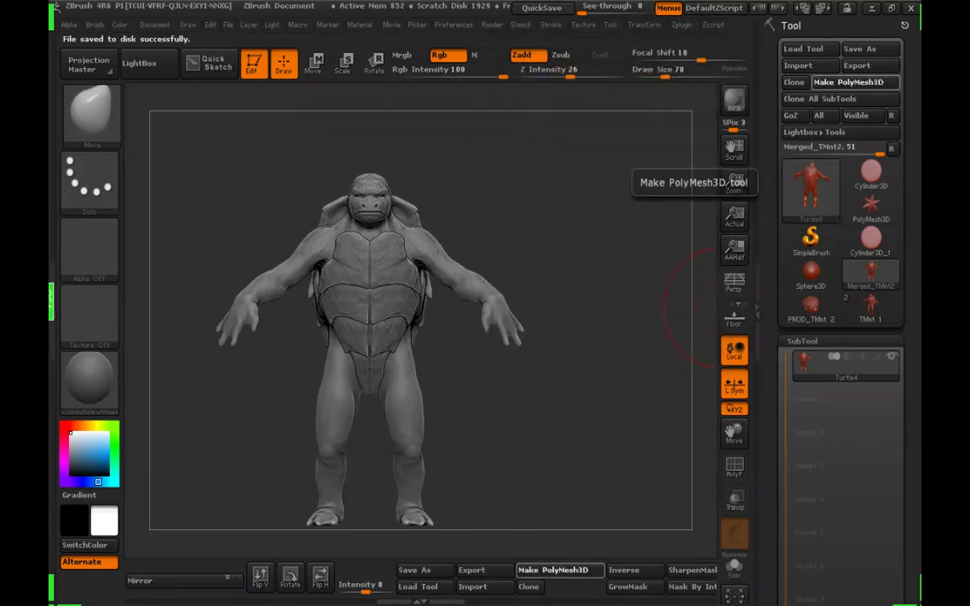
# Remesh the turtle with DynaMesh at a resolution of 72
pyautogui.moveTo(911, 581); pyautogui.dragTo(911, 51)
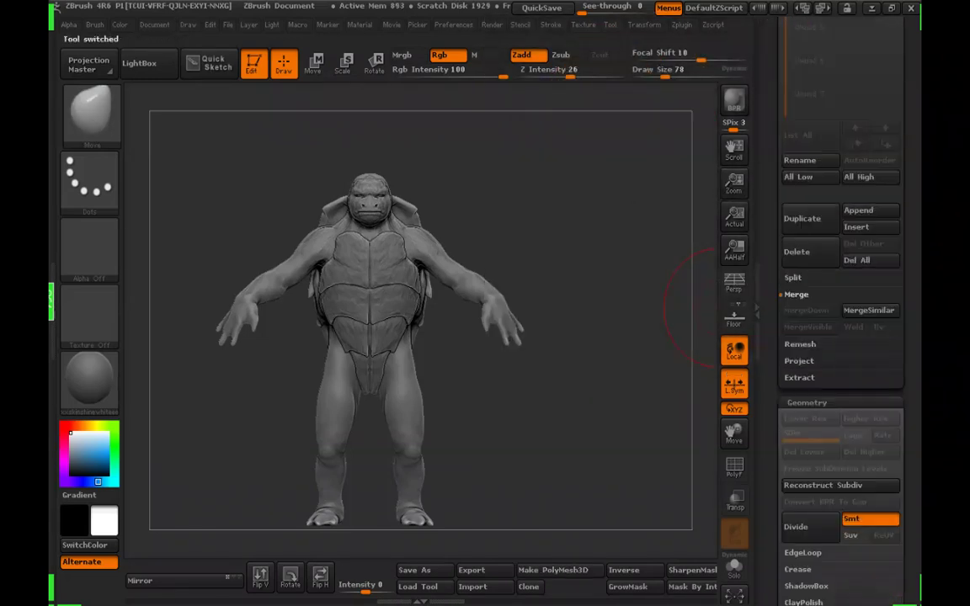
pyautogui.moveTo(912, 421); pyautogui.dragTo(911, 302)
pyautogui.scroll(-5, 842, 337)
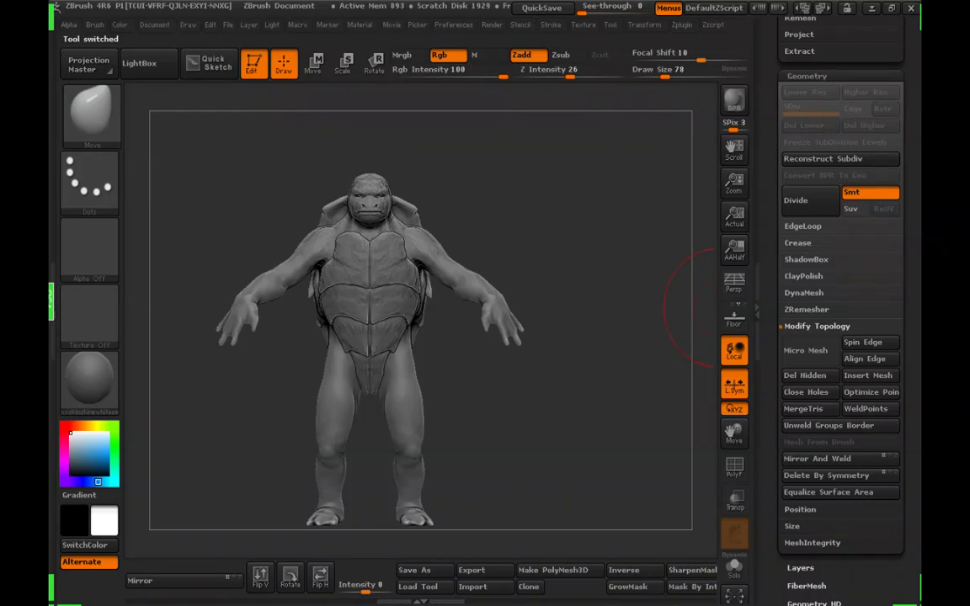
pyautogui.click(803, 293)
pyautogui.moveTo(796, 344); pyautogui.dragTo(790, 344)
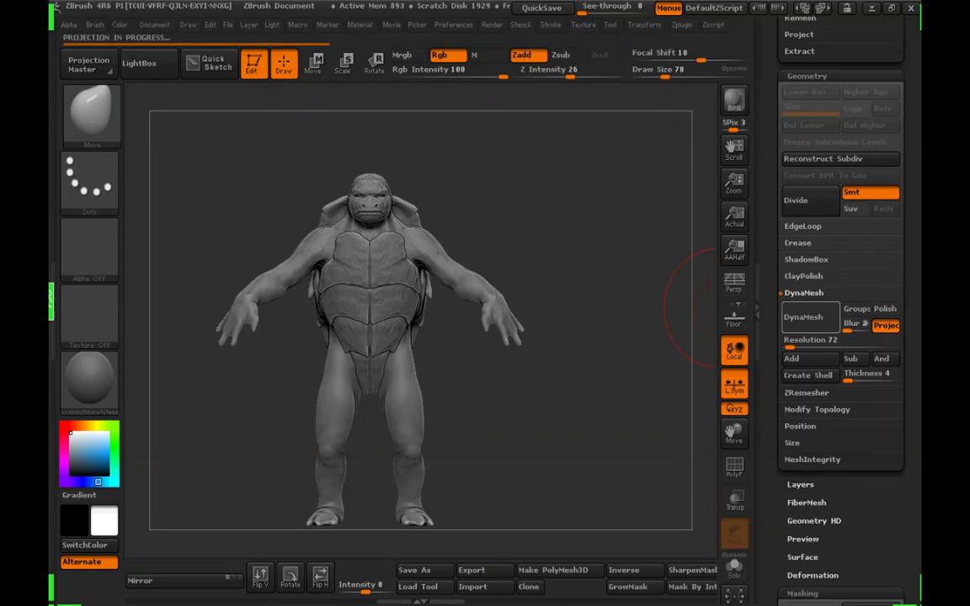
# Set the Move brush's draw size to 145 and pull the sides of the turtle's waist slightly outward
pyautogui.moveTo(495, 421)
pyautogui.mouseDown()
pyautogui.moveTo(534, 431)
pyautogui.moveTo(554, 474)
pyautogui.moveTo(539, 421)
pyautogui.mouseUp()
pyautogui.moveTo(539, 421)
pyautogui.keyDown('shift'); pyautogui.mouseDown()
pyautogui.moveTo(552, 459)
pyautogui.moveTo(552, 371)
pyautogui.mouseUp(); pyautogui.keyUp('shift')
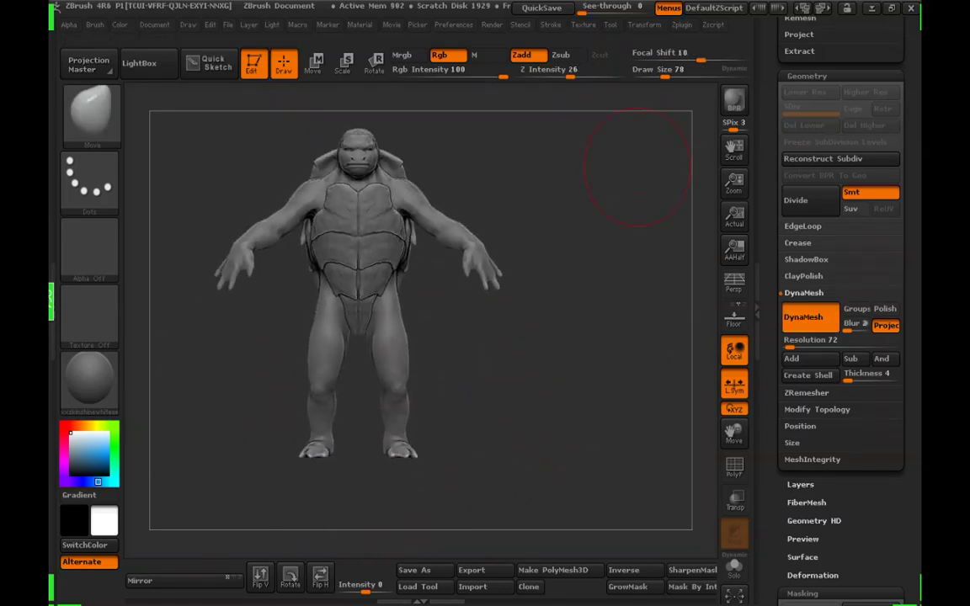
pyautogui.click(677, 75)
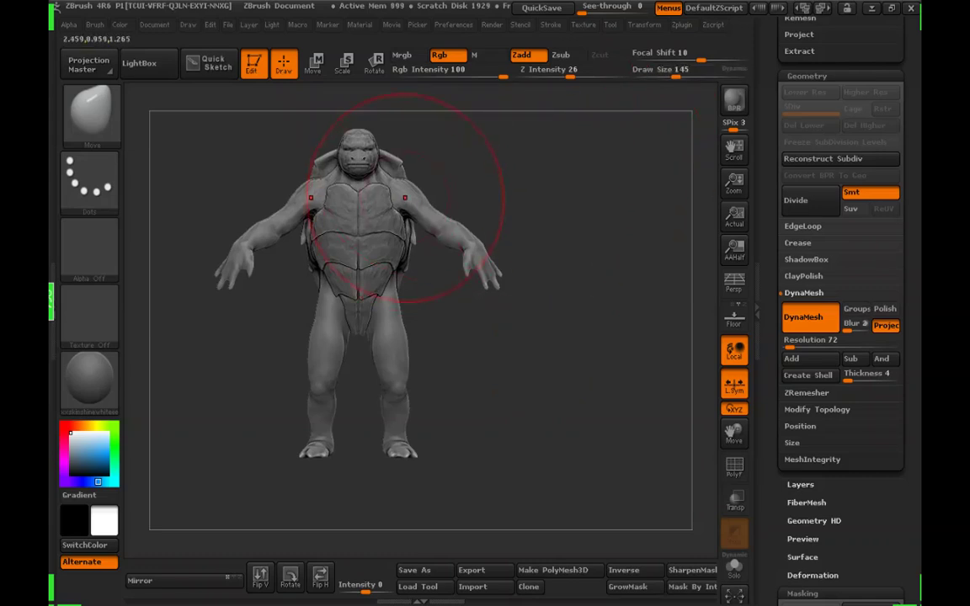
pyautogui.moveTo(677, 71); pyautogui.dragTo(674, 71)
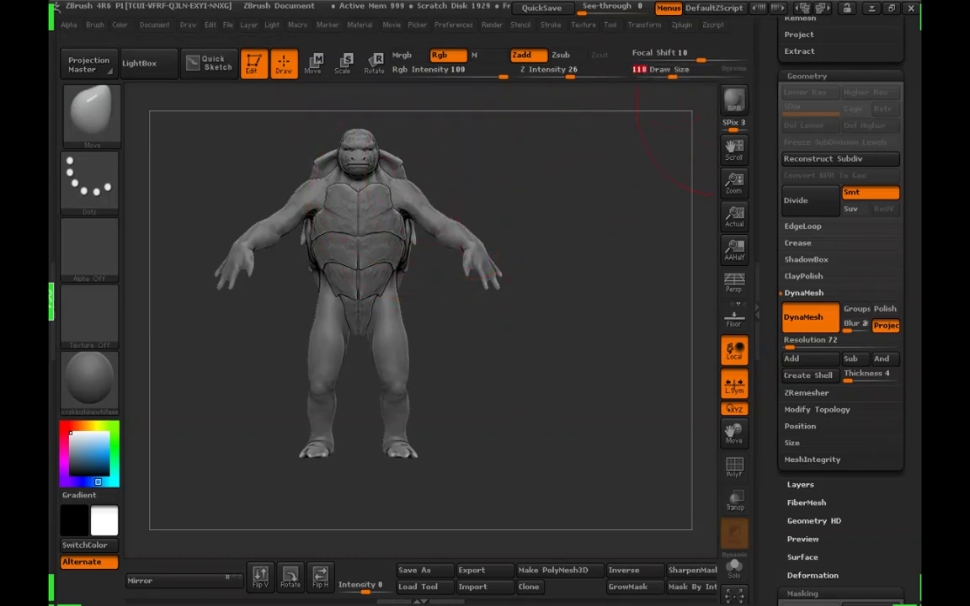
pyautogui.moveTo(771, 110); pyautogui.dragTo(775, 404)
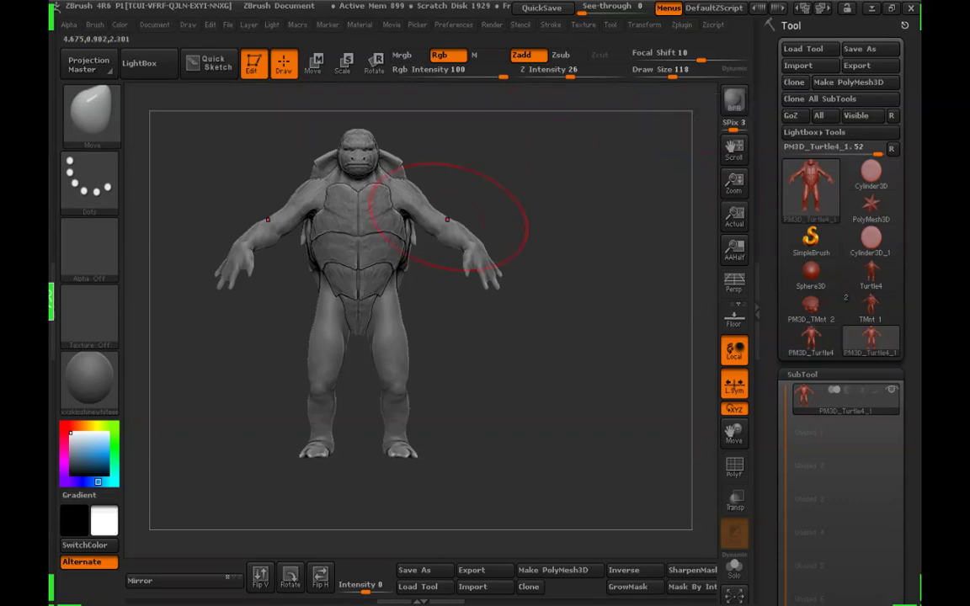
pyautogui.moveTo(673, 71); pyautogui.dragTo(669, 71)
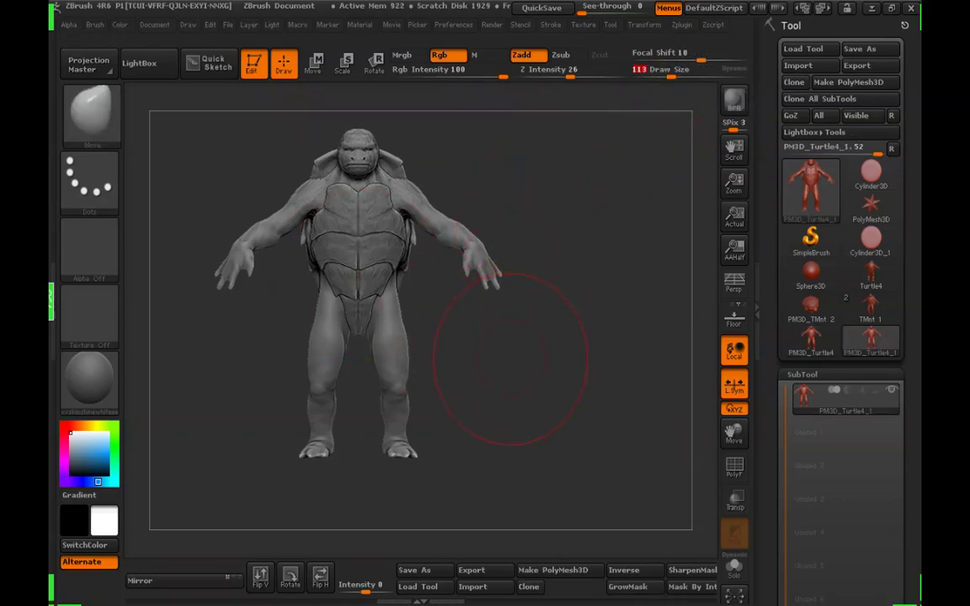
pyautogui.click(675, 74)
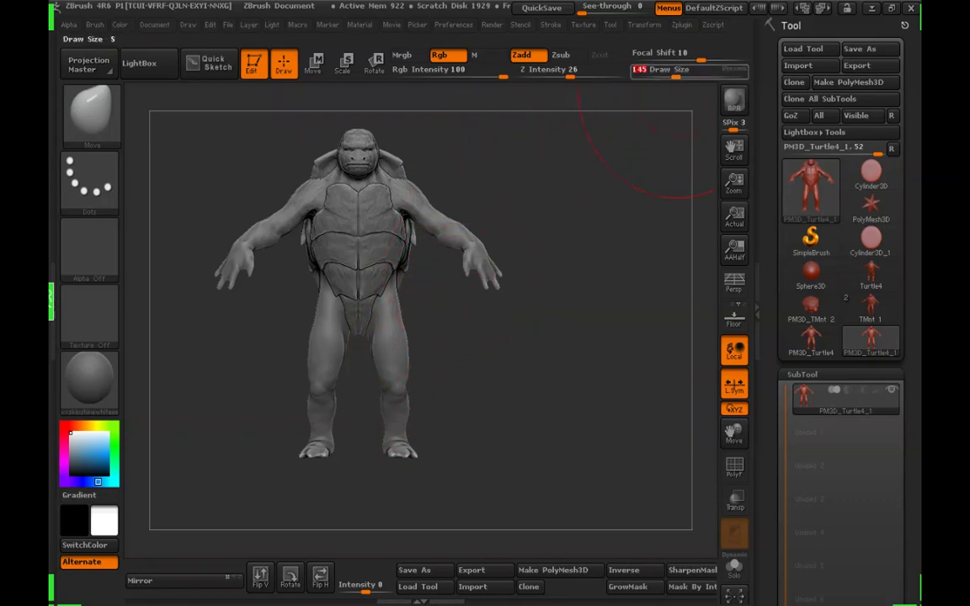
pyautogui.moveTo(590, 178); pyautogui.dragTo(552, 202)
pyautogui.moveTo(393, 301); pyautogui.dragTo(400, 304)
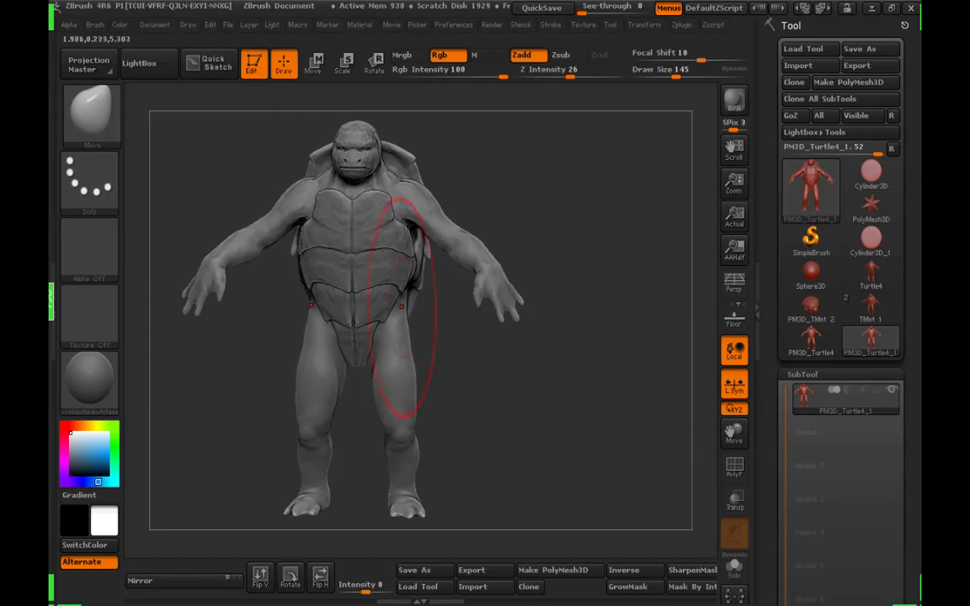
# Broaden the upper chest plates toward the shoulders with the Move brush, checking the torso from several angles
pyautogui.moveTo(452, 384); pyautogui.dragTo(483, 386)
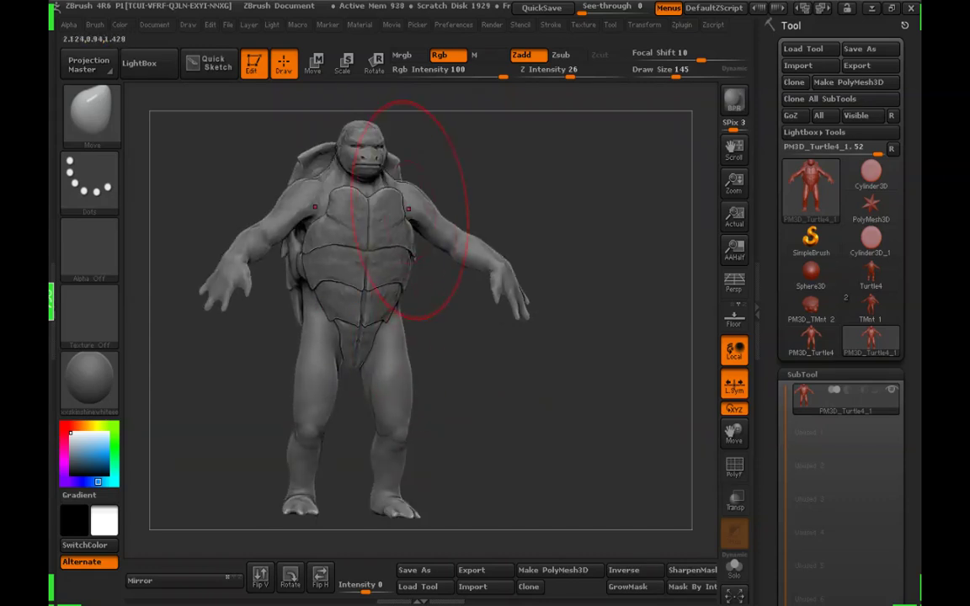
pyautogui.moveTo(408, 208); pyautogui.dragTo(403, 206)
pyautogui.moveTo(555, 201)
pyautogui.mouseDown()
pyautogui.moveTo(515, 203)
pyautogui.moveTo(515, 232)
pyautogui.mouseUp()
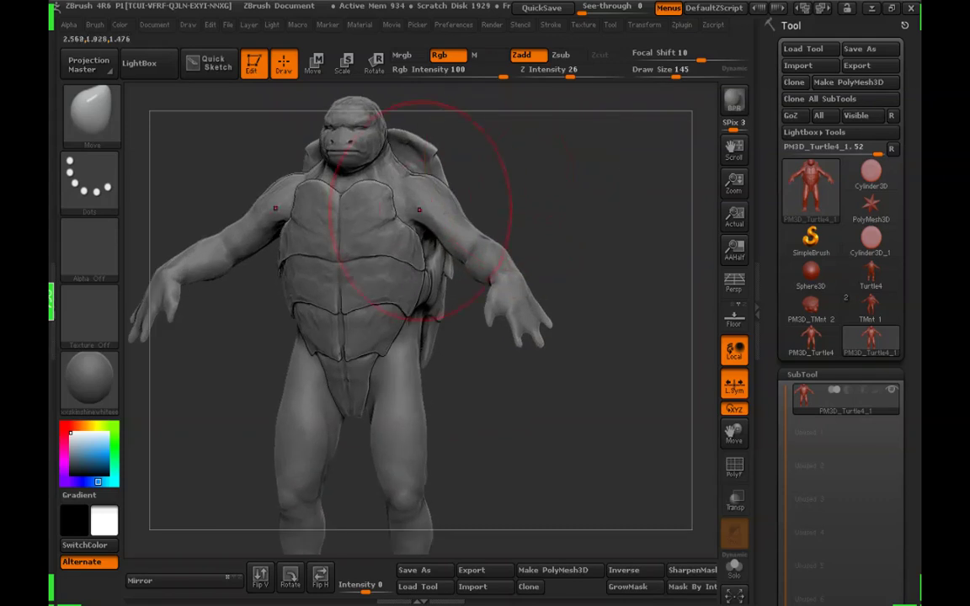
pyautogui.moveTo(424, 209); pyautogui.dragTo(439, 206)
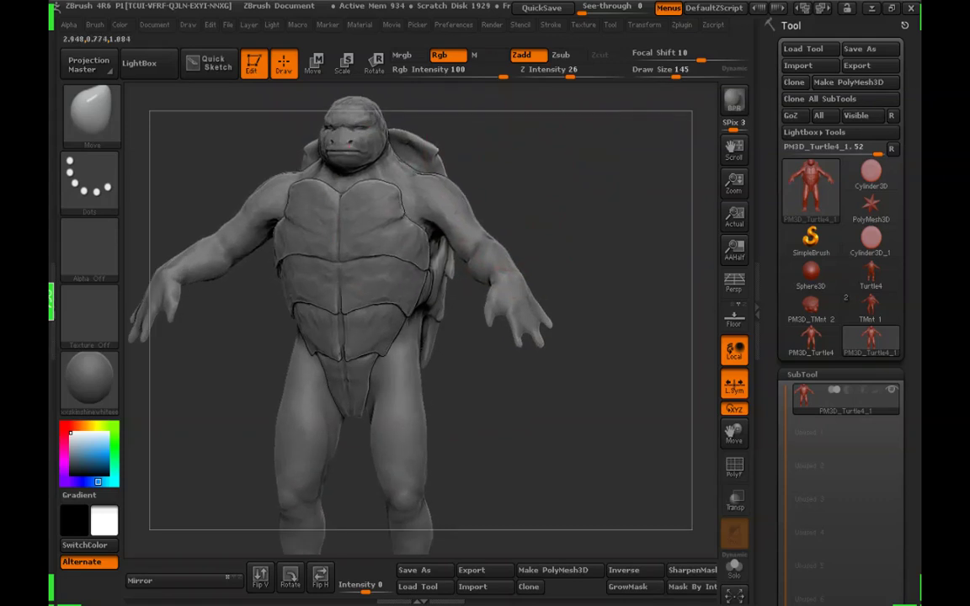
pyautogui.moveTo(539, 236)
pyautogui.keyDown('alt'); pyautogui.mouseDown()
pyautogui.moveTo(532, 187)
pyautogui.moveTo(576, 190)
pyautogui.moveTo(536, 221)
pyautogui.mouseUp(); pyautogui.keyUp('alt')
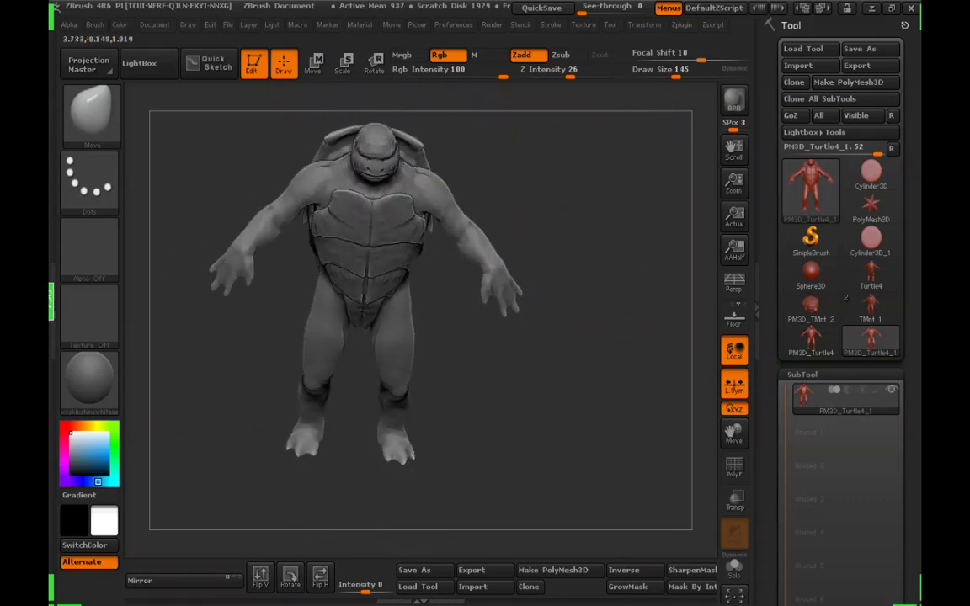
pyautogui.moveTo(576, 253)
pyautogui.mouseDown()
pyautogui.moveTo(521, 221)
pyautogui.moveTo(587, 217)
pyautogui.mouseUp()
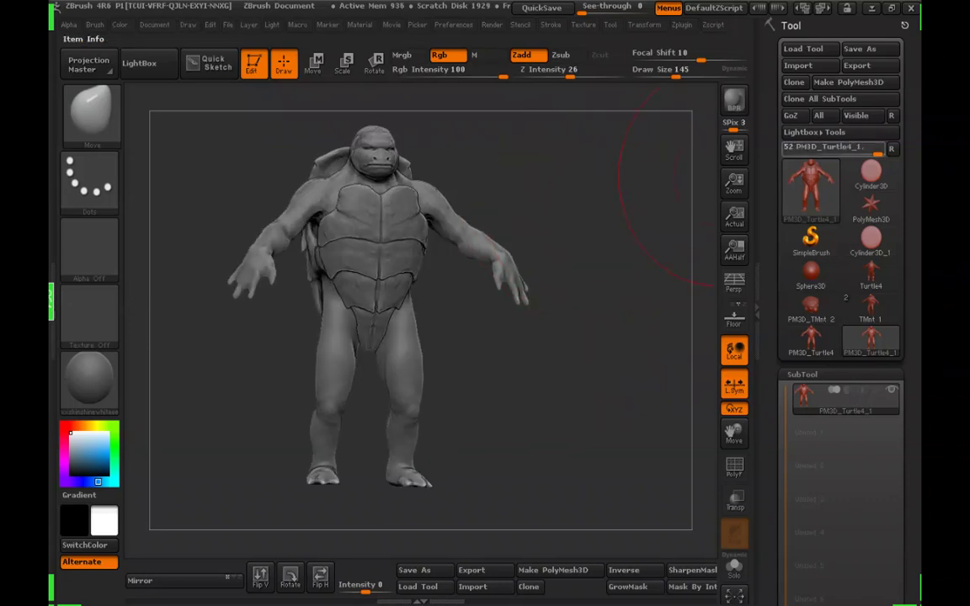
pyautogui.moveTo(714, 199); pyautogui.dragTo(554, 198)
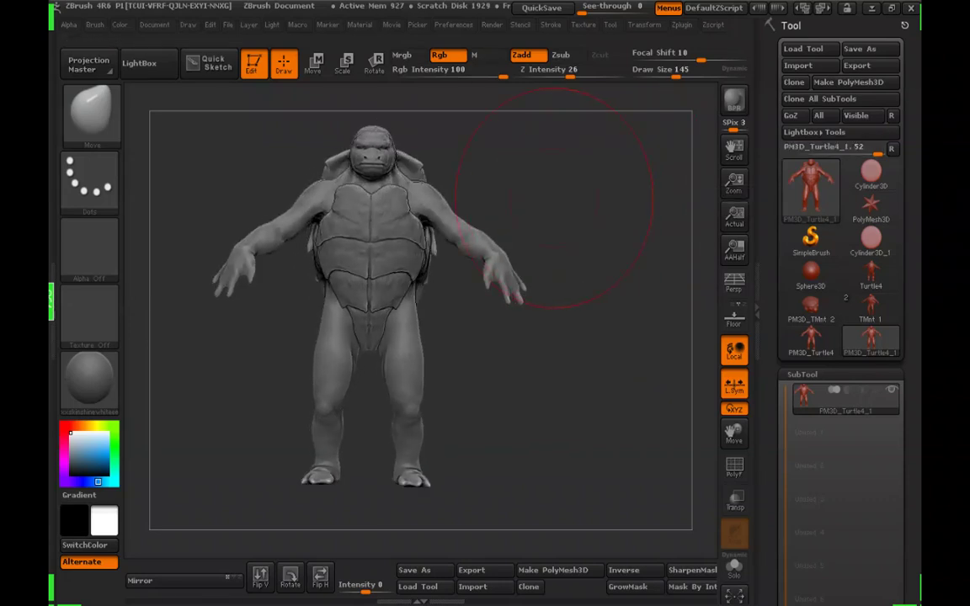
# Adjust the contour of the shoulders and upper back beside the neck with the Move brush at draw size 97
pyautogui.moveTo(632, 133)
pyautogui.mouseDown()
pyautogui.moveTo(628, 227)
pyautogui.moveTo(432, 239)
pyautogui.mouseUp()
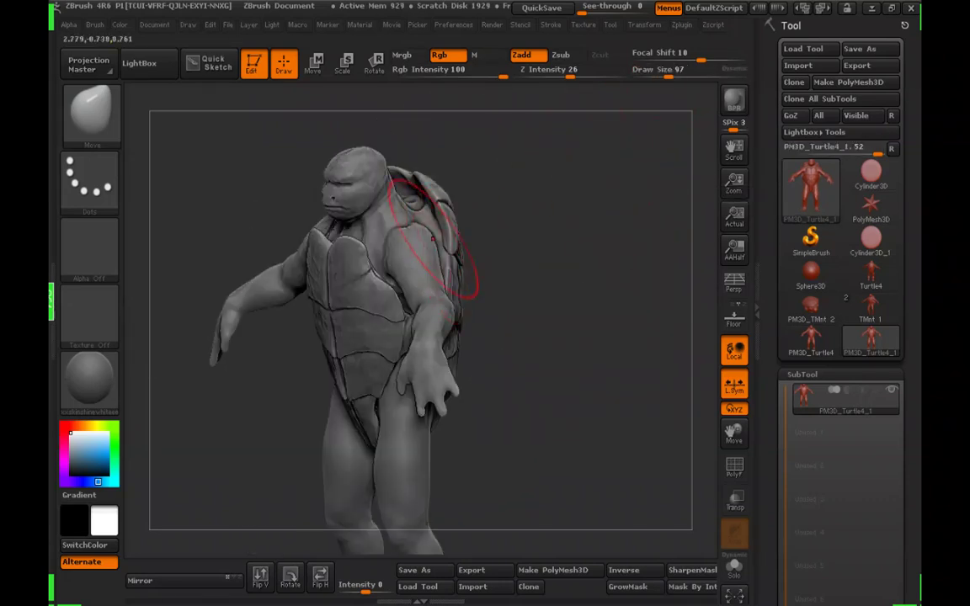
pyautogui.keyDown('shift'); pyautogui.moveTo(484, 164); pyautogui.dragTo(589, 168); pyautogui.keyUp('shift')
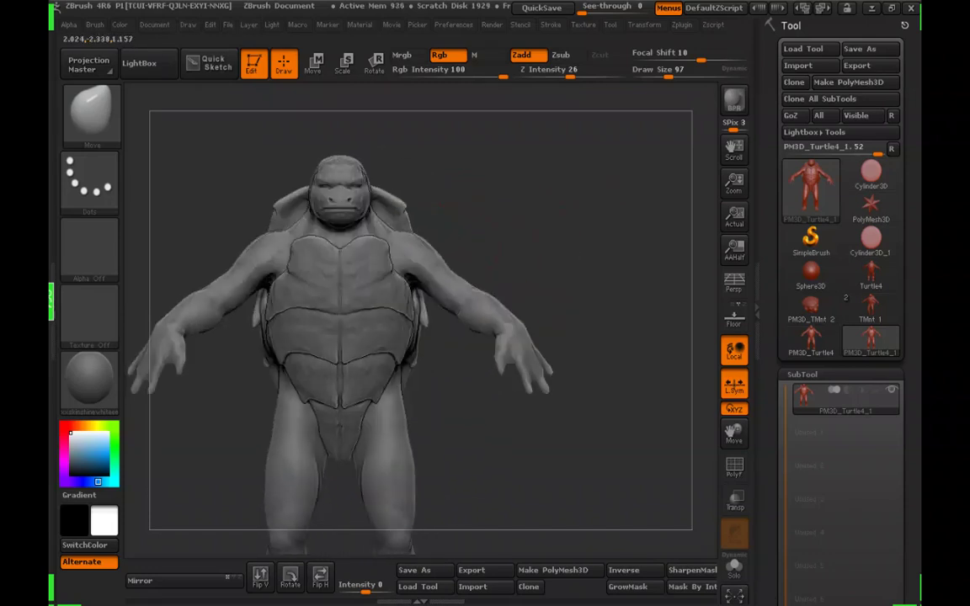
pyautogui.click(658, 75)
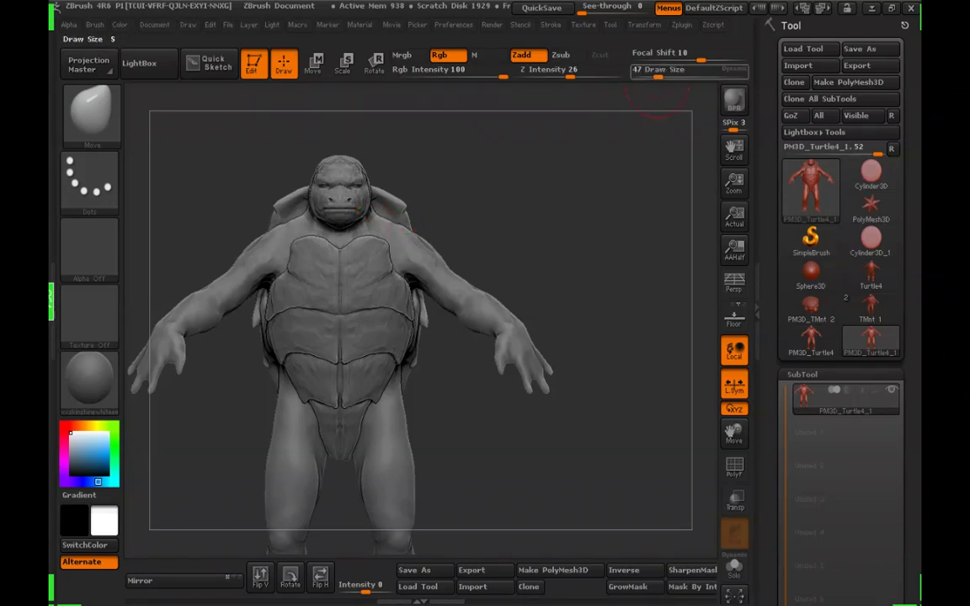
pyautogui.click(665, 75)
pyautogui.moveTo(630, 215)
pyautogui.keyDown('alt'); pyautogui.mouseDown()
pyautogui.moveTo(615, 192)
pyautogui.moveTo(595, 187)
pyautogui.mouseUp(); pyautogui.keyUp('alt')
pyautogui.click(669, 75)
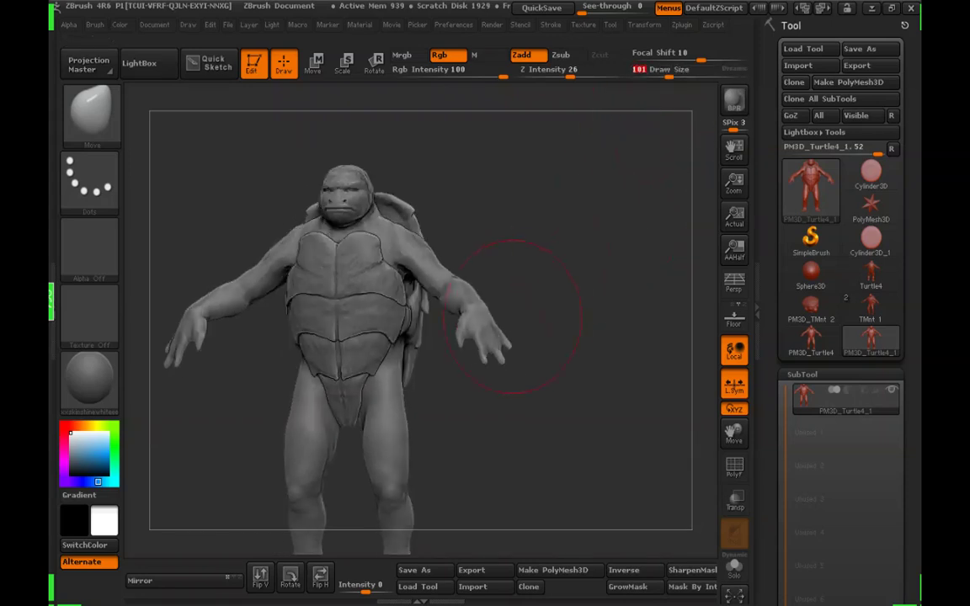
# Set the draw size to 155 and mask the turtle's body above the legs with a soft transition along the thighs
pyautogui.moveTo(519, 319)
pyautogui.mouseDown()
pyautogui.moveTo(572, 370)
pyautogui.moveTo(562, 324)
pyautogui.moveTo(594, 301)
pyautogui.moveTo(565, 268)
pyautogui.moveTo(486, 296)
pyautogui.moveTo(392, 303)
pyautogui.mouseUp()
pyautogui.click(678, 75)
pyautogui.keyDown('shift'); pyautogui.moveTo(608, 347); pyautogui.dragTo(592, 362); pyautogui.keyUp('shift')
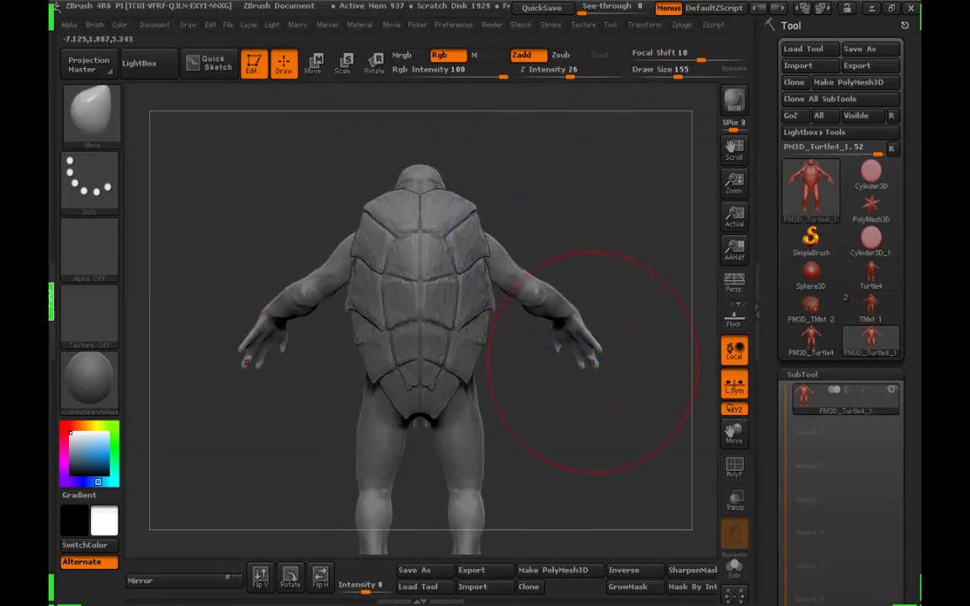
pyautogui.moveTo(606, 415)
pyautogui.mouseDown()
pyautogui.moveTo(574, 371)
pyautogui.moveTo(367, 371)
pyautogui.mouseUp()
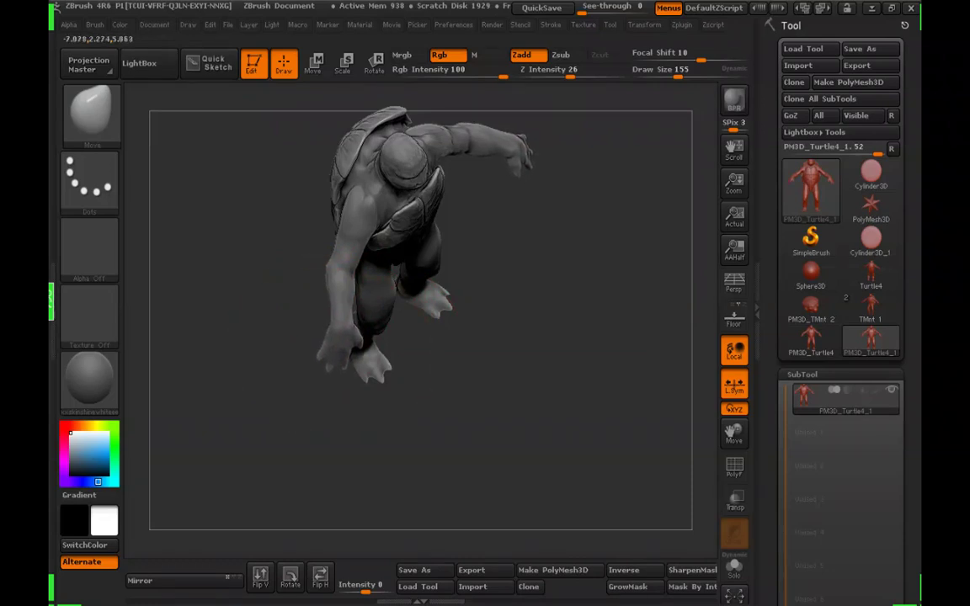
pyautogui.moveTo(623, 451); pyautogui.dragTo(532, 291)
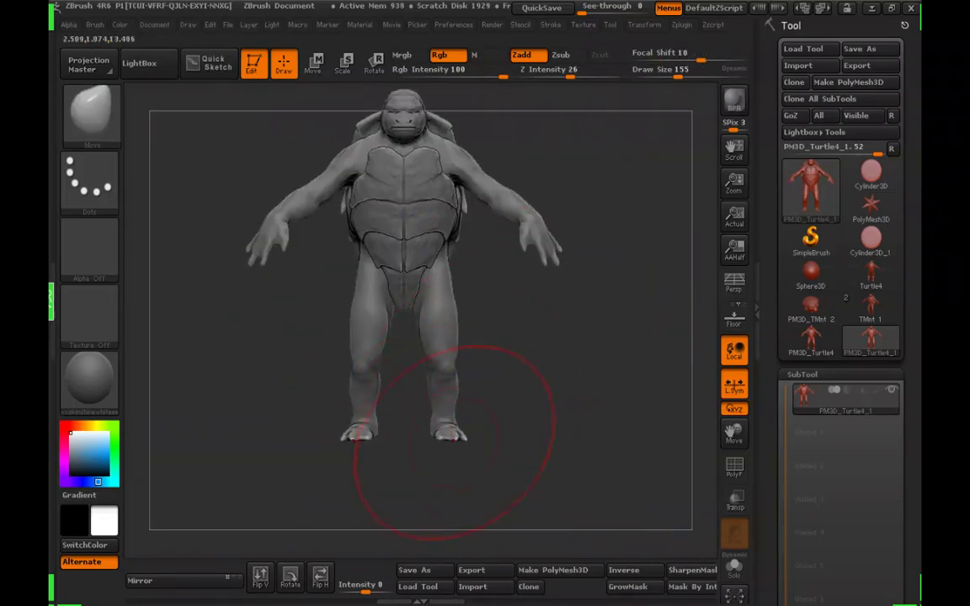
pyautogui.moveTo(457, 437)
pyautogui.mouseDown()
pyautogui.moveTo(421, 450)
pyautogui.moveTo(436, 443)
pyautogui.moveTo(431, 291)
pyautogui.mouseUp()
pyautogui.keyDown('ctrl'); pyautogui.click(481, 367); pyautogui.keyUp('ctrl')
pyautogui.keyDown('ctrl'); pyautogui.moveTo(420, 388); pyautogui.dragTo(439, 294); pyautogui.keyUp('ctrl')
pyautogui.keyDown('ctrl'); pyautogui.click(531, 360); pyautogui.keyUp('ctrl')
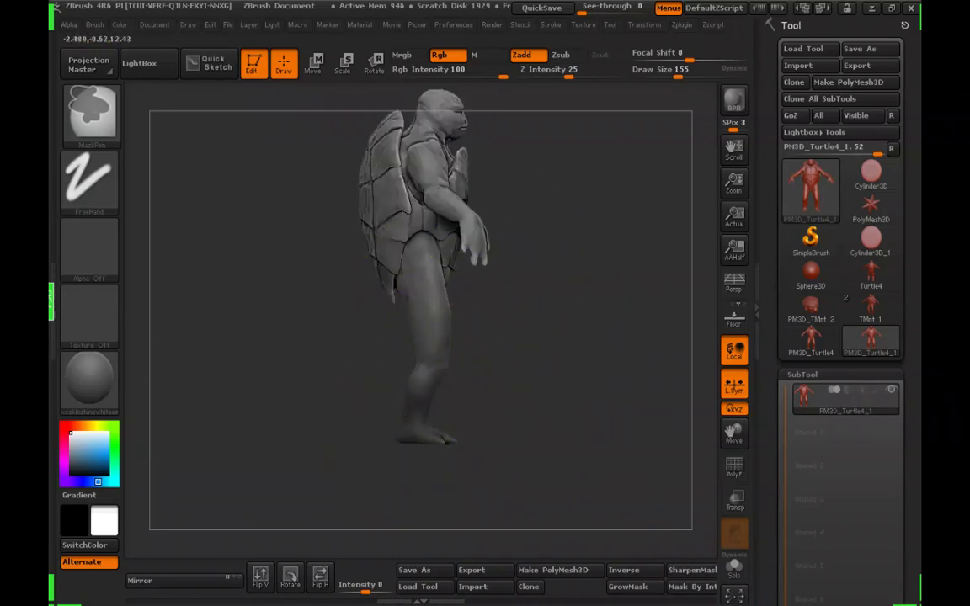
pyautogui.keyDown('ctrl'); pyautogui.click(535, 344); pyautogui.keyUp('ctrl')
pyautogui.keyDown('alt'); pyautogui.moveTo(575, 376); pyautogui.dragTo(526, 291); pyautogui.keyUp('alt')
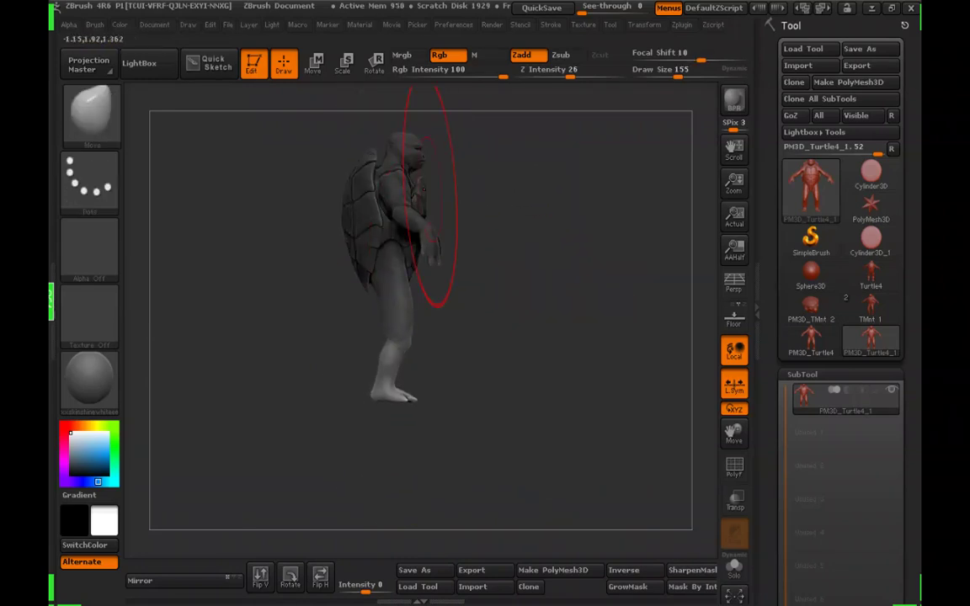
# Lengthen the unmasked legs downward with Transpose Move, clear the mask and return to Draw mode
pyautogui.press('w')
pyautogui.keyDown('shift'); pyautogui.moveTo(394, 284); pyautogui.dragTo(394, 450); pyautogui.keyUp('shift')
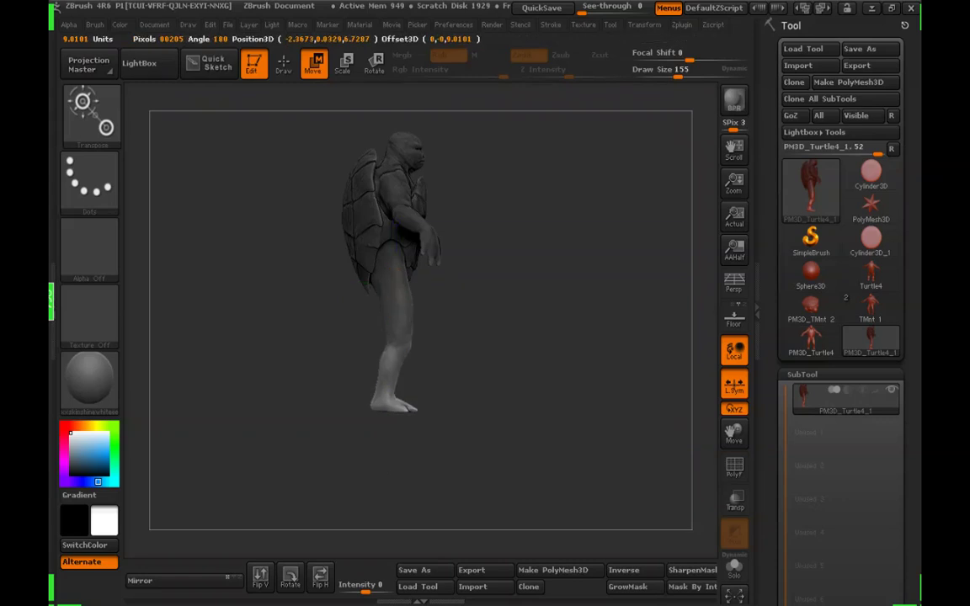
pyautogui.moveTo(590, 371); pyautogui.dragTo(488, 370)
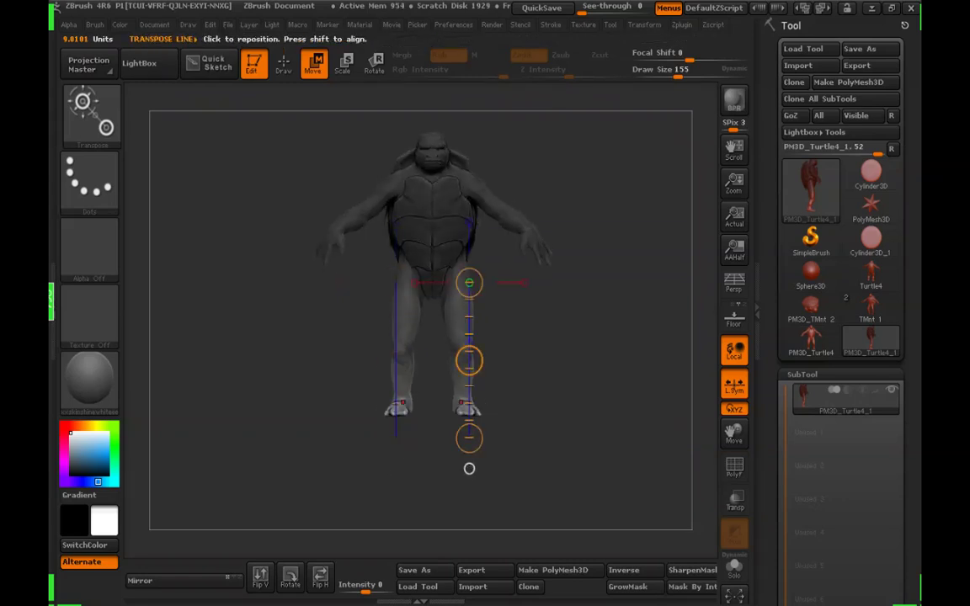
pyautogui.moveTo(556, 354)
pyautogui.keyDown('alt'); pyautogui.mouseDown()
pyautogui.moveTo(569, 391)
pyautogui.moveTo(508, 397)
pyautogui.moveTo(560, 417)
pyautogui.mouseUp(); pyautogui.keyUp('alt')
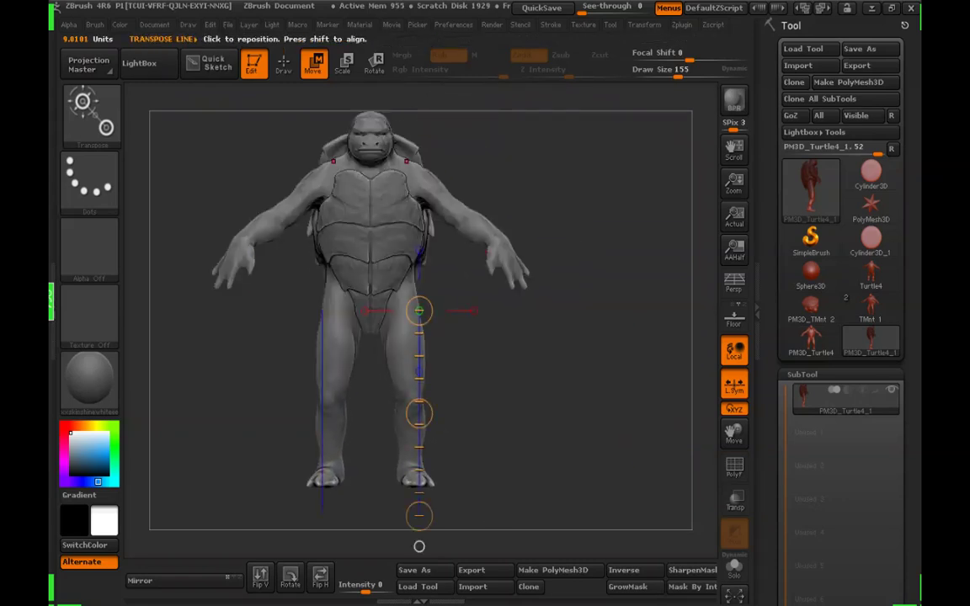
pyautogui.click(284, 63)
# Set the draw size to 113 and thicken the thigh's side profile with the Move brush
pyautogui.click(658, 71)
pyautogui.keyDown('alt'); pyautogui.moveTo(565, 316); pyautogui.dragTo(578, 300); pyautogui.keyUp('alt')
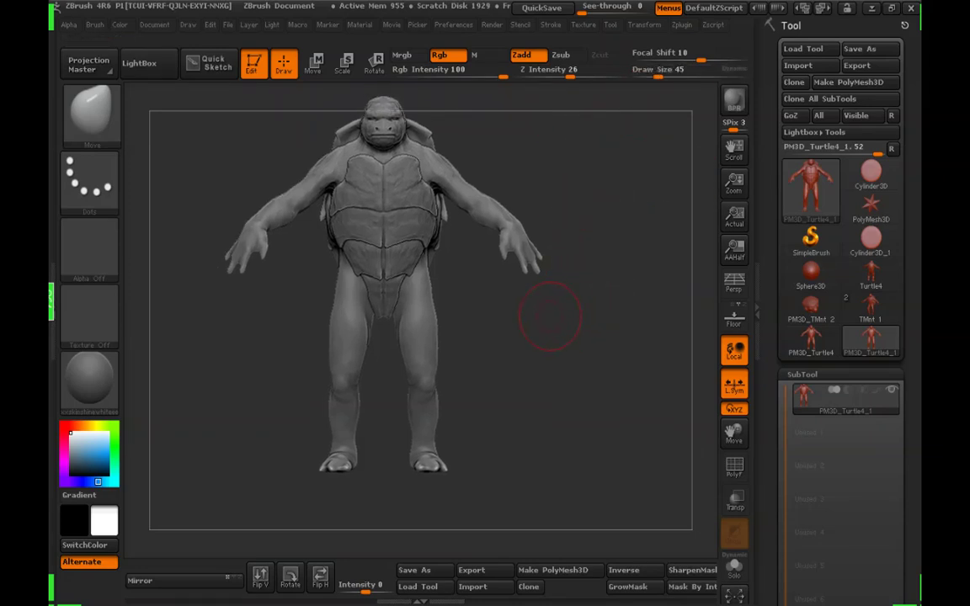
pyautogui.moveTo(542, 312); pyautogui.dragTo(485, 344)
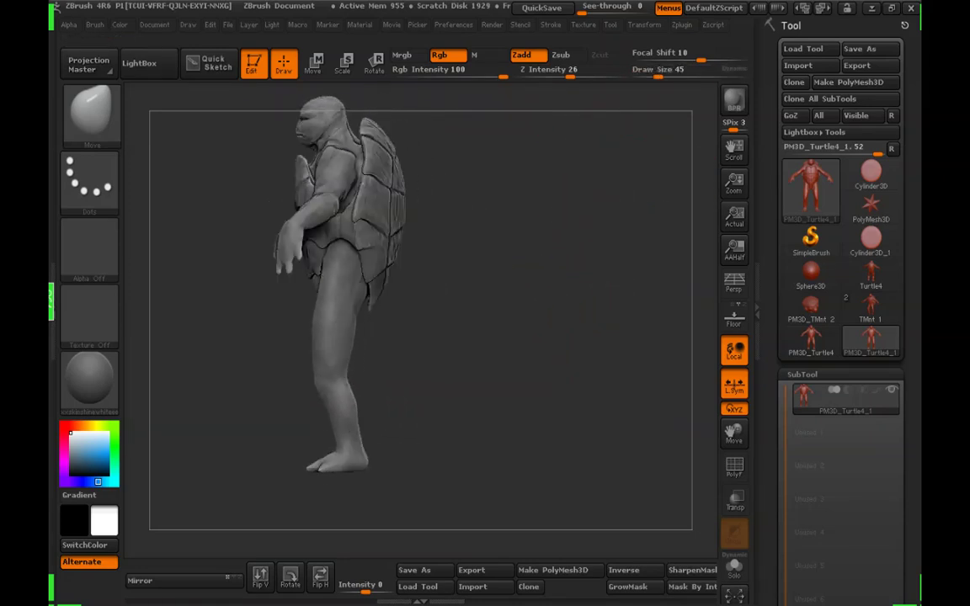
pyautogui.click(671, 71)
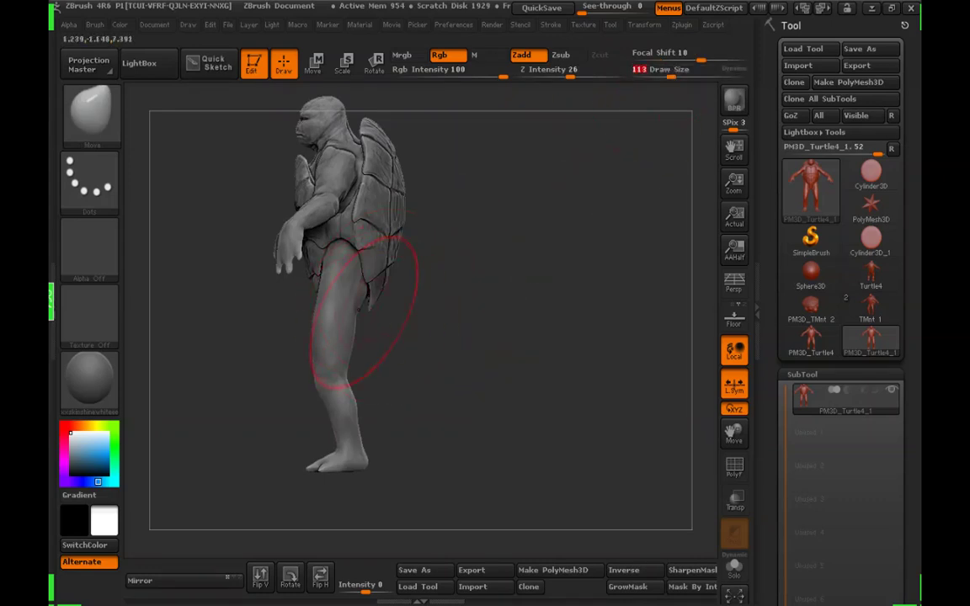
pyautogui.keyDown('alt'); pyautogui.moveTo(471, 317); pyautogui.dragTo(475, 352); pyautogui.keyUp('alt')
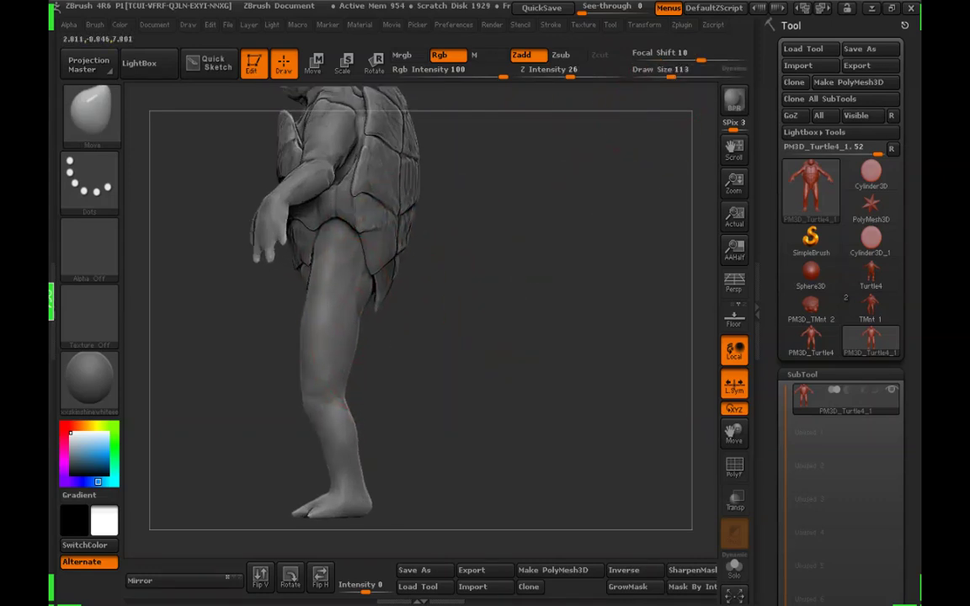
pyautogui.moveTo(331, 272); pyautogui.dragTo(322, 271)
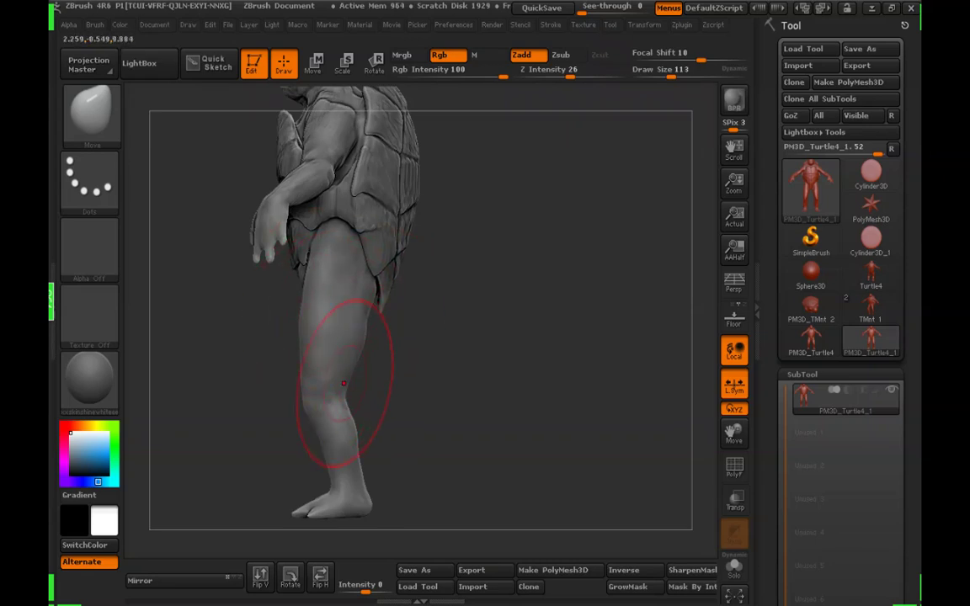
# Refine the profile of the knee, shin and calf with the Move brush, checking the legs from several angles
pyautogui.keyDown('alt'); pyautogui.moveTo(410, 431); pyautogui.dragTo(428, 394); pyautogui.keyUp('alt')
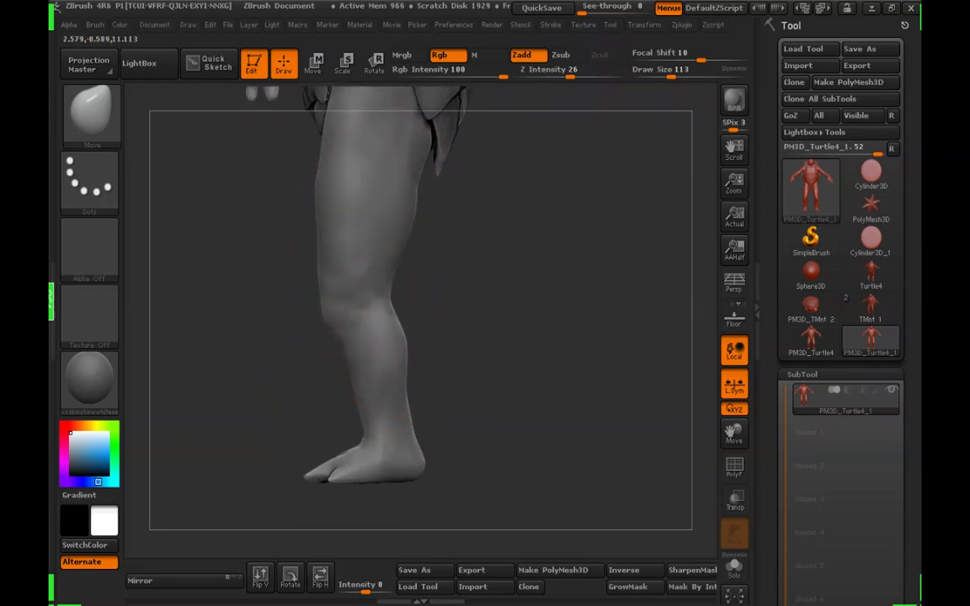
pyautogui.moveTo(342, 332); pyautogui.dragTo(346, 330)
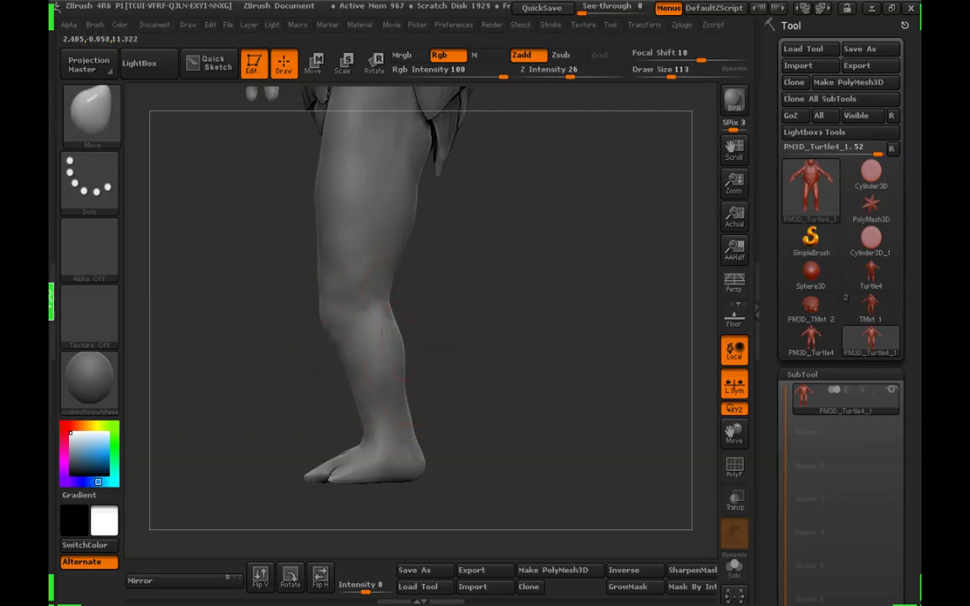
pyautogui.keyDown('alt'); pyautogui.moveTo(434, 206); pyautogui.dragTo(429, 172); pyautogui.keyUp('alt')
pyautogui.moveTo(539, 252); pyautogui.dragTo(396, 256)
pyautogui.moveTo(572, 252); pyautogui.dragTo(429, 254)
pyautogui.moveTo(594, 212)
pyautogui.mouseDown()
pyautogui.moveTo(496, 236)
pyautogui.moveTo(539, 396)
pyautogui.mouseUp()
# Set the draw size to 75 and adjust the thigh contours with the Move brush, checking them from front and side
pyautogui.click(664, 72)
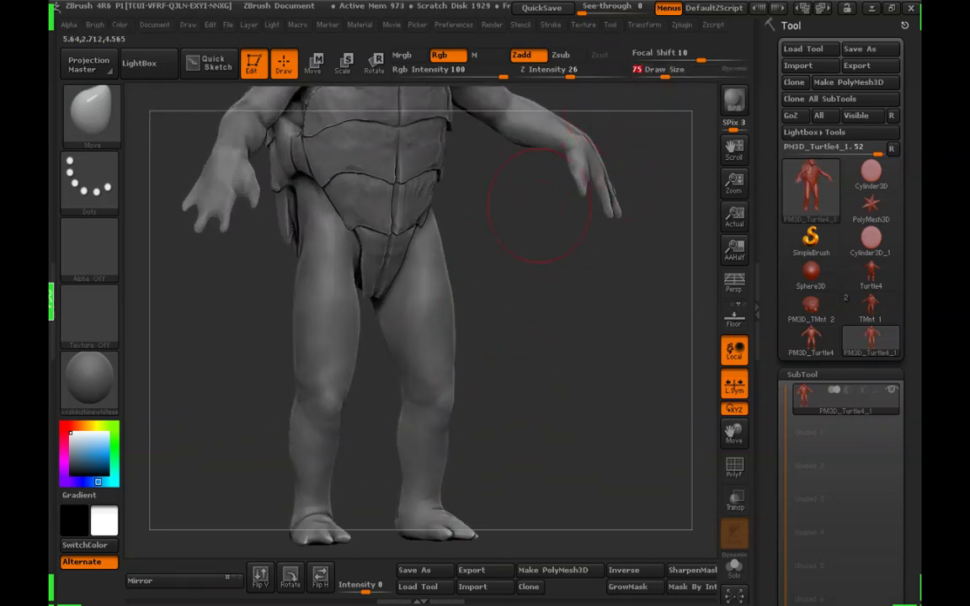
pyautogui.moveTo(495, 263)
pyautogui.mouseDown()
pyautogui.moveTo(510, 266)
pyautogui.moveTo(504, 320)
pyautogui.mouseUp()
pyautogui.moveTo(481, 378); pyautogui.dragTo(550, 371)
pyautogui.moveTo(485, 375); pyautogui.dragTo(370, 373)
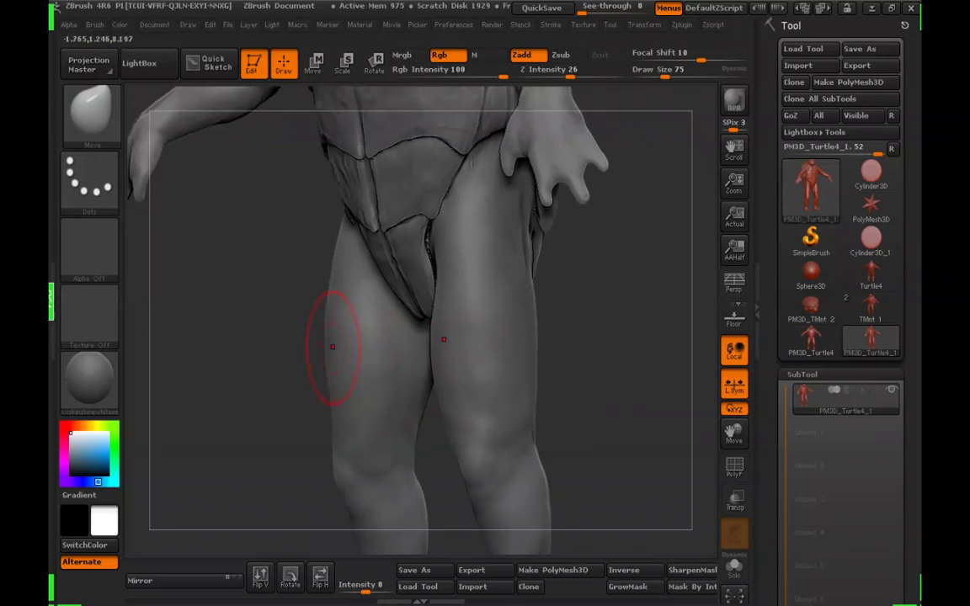
pyautogui.moveTo(314, 326); pyautogui.dragTo(433, 322)
pyautogui.moveTo(530, 295)
pyautogui.mouseDown()
pyautogui.moveTo(567, 335)
pyautogui.moveTo(568, 368)
pyautogui.moveTo(546, 368)
pyautogui.moveTo(655, 368)
pyautogui.moveTo(613, 327)
pyautogui.moveTo(598, 346)
pyautogui.mouseUp()
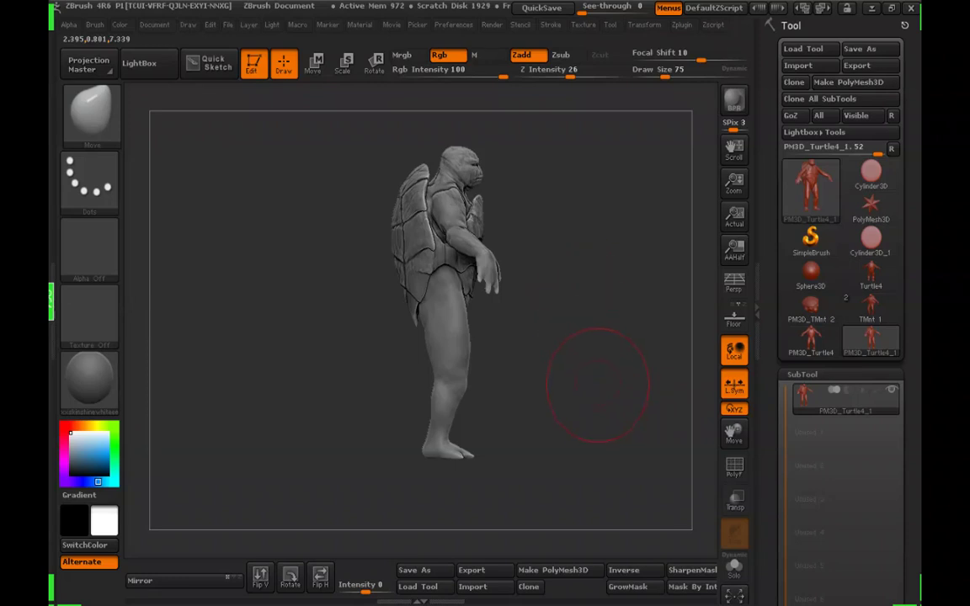
# Examine the turtle's overall proportions and leg shapes from the side, front and below
pyautogui.moveTo(614, 396); pyautogui.dragTo(447, 394)
pyautogui.moveTo(599, 362)
pyautogui.keyDown('alt'); pyautogui.mouseDown()
pyautogui.moveTo(613, 407)
pyautogui.moveTo(581, 396)
pyautogui.moveTo(602, 379)
pyautogui.moveTo(528, 379)
pyautogui.moveTo(600, 385)
pyautogui.moveTo(588, 354)
pyautogui.moveTo(608, 339)
pyautogui.moveTo(704, 338)
pyautogui.mouseUp(); pyautogui.keyUp('alt')
pyautogui.moveTo(617, 311); pyautogui.dragTo(669, 313)
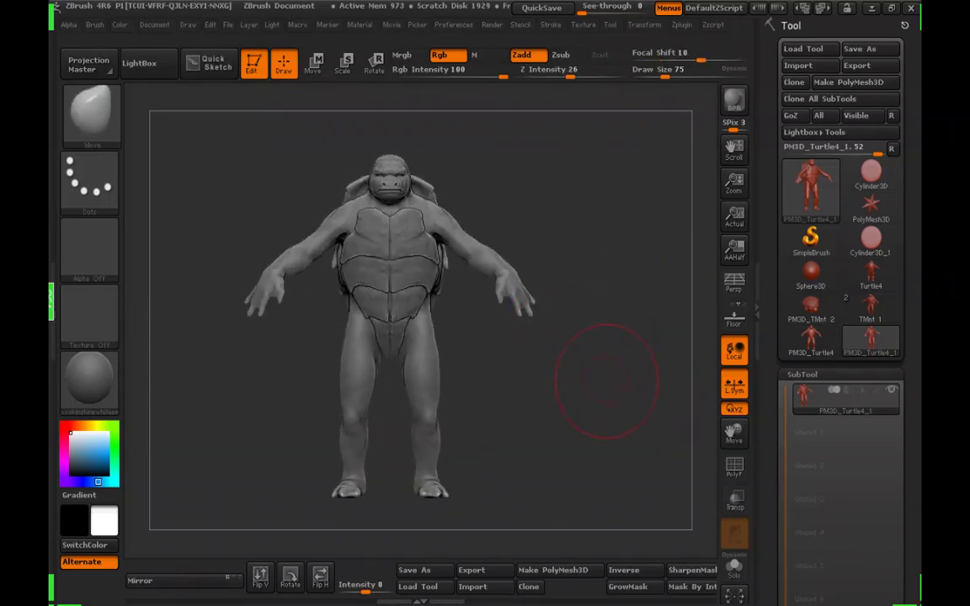
pyautogui.moveTo(606, 385); pyautogui.dragTo(566, 385)
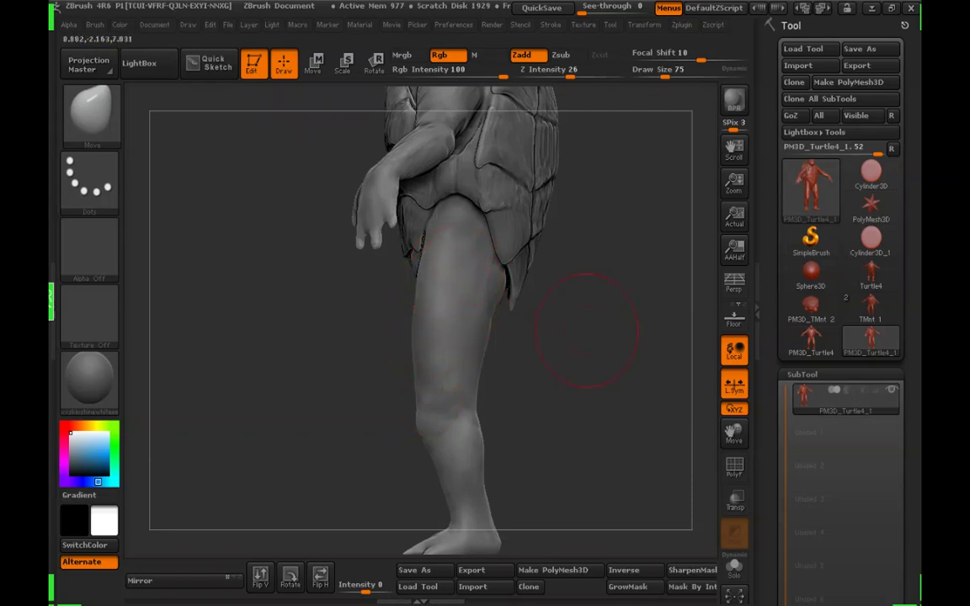
pyautogui.moveTo(587, 330); pyautogui.dragTo(633, 331)
pyautogui.keyDown('alt'); pyautogui.moveTo(527, 330); pyautogui.dragTo(519, 338); pyautogui.keyUp('alt')
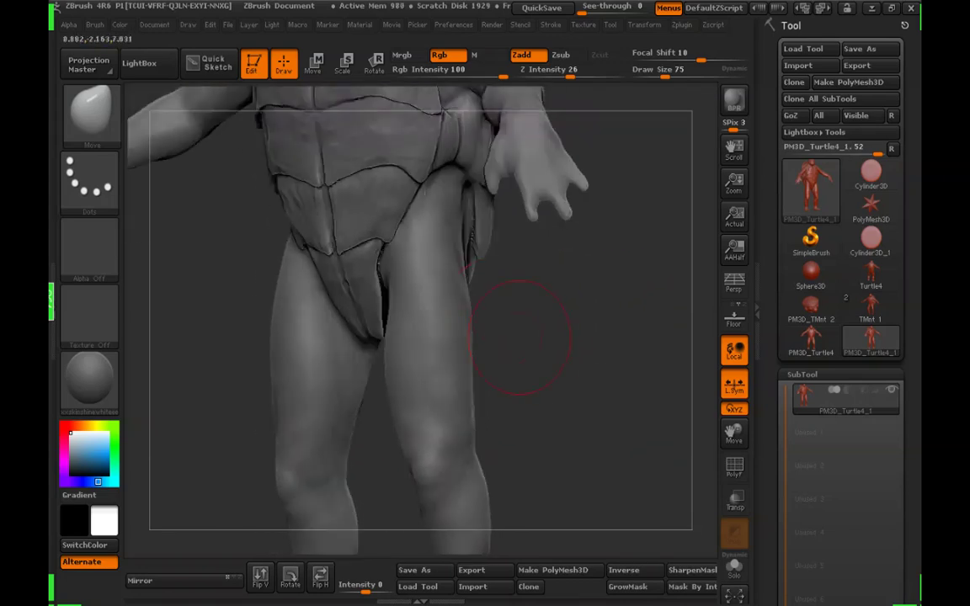
pyautogui.moveTo(468, 362); pyautogui.dragTo(477, 377)
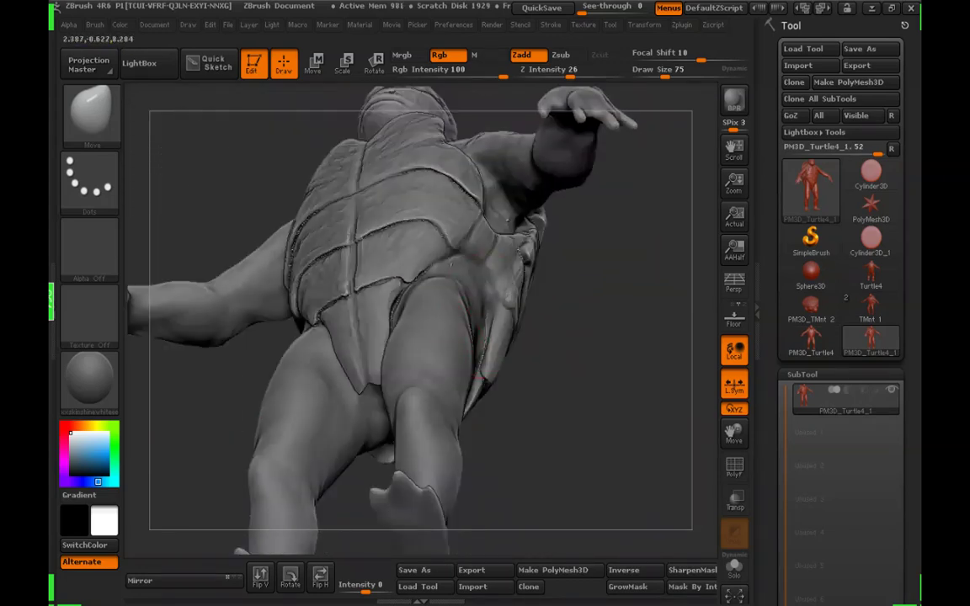
pyautogui.moveTo(447, 317); pyautogui.dragTo(463, 342, button='right')
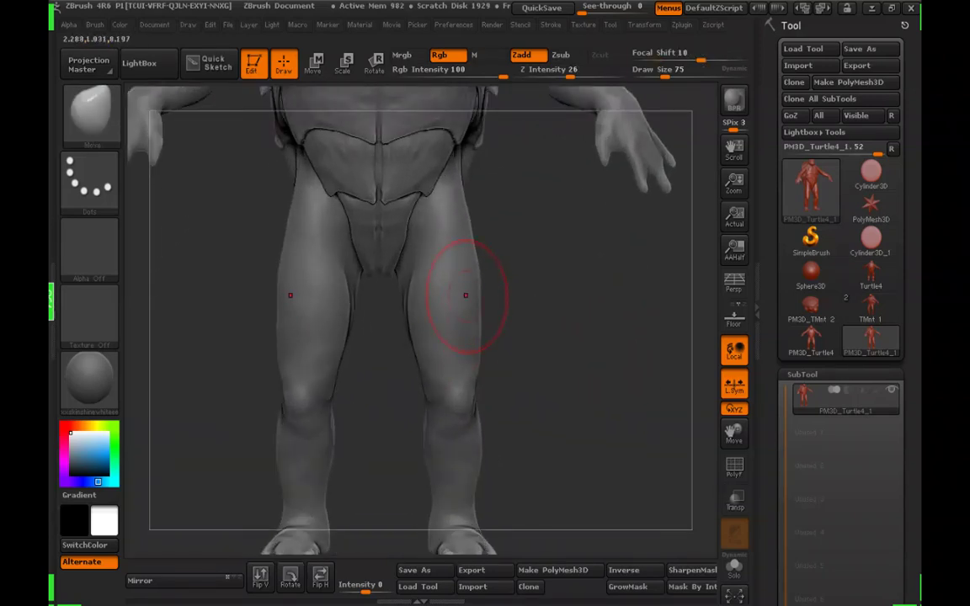
pyautogui.keyDown('alt'); pyautogui.moveTo(466, 295); pyautogui.dragTo(478, 269, button='right'); pyautogui.keyUp('alt')
# Set the draw size to 62, mask the head and arms, and invert the mask to protect the torso, shell and legs
pyautogui.moveTo(665, 75); pyautogui.dragTo(662, 74)
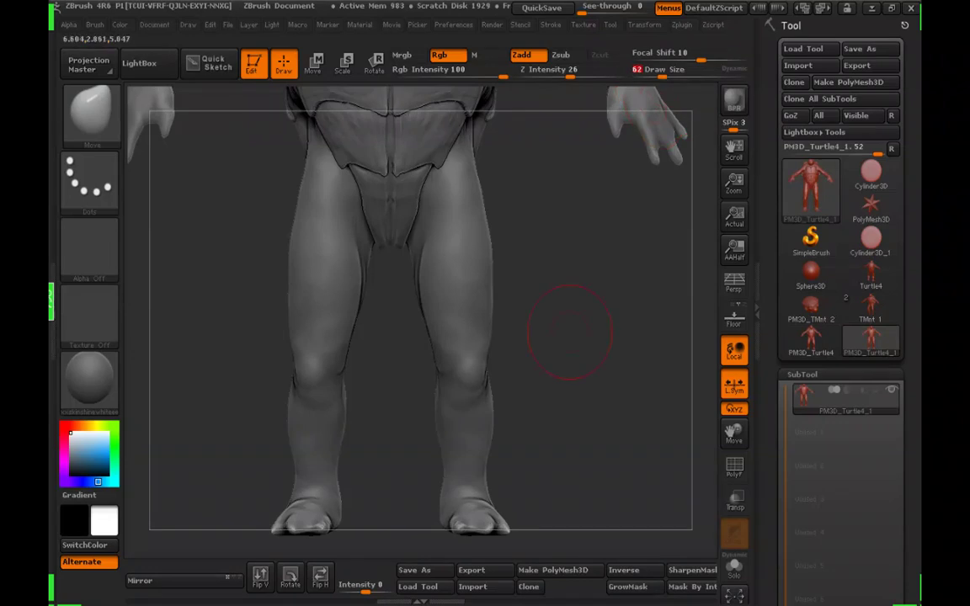
pyautogui.moveTo(570, 332)
pyautogui.keyDown('alt'); pyautogui.mouseDown(button='right')
pyautogui.moveTo(564, 288)
pyautogui.moveTo(581, 293)
pyautogui.moveTo(549, 299)
pyautogui.moveTo(566, 285)
pyautogui.moveTo(534, 356)
pyautogui.moveTo(563, 346)
pyautogui.moveTo(529, 380)
pyautogui.moveTo(588, 405)
pyautogui.moveTo(459, 390)
pyautogui.moveTo(438, 366)
pyautogui.moveTo(592, 240)
pyautogui.moveTo(619, 283)
pyautogui.moveTo(602, 273)
pyautogui.mouseUp(button='right'); pyautogui.keyUp('alt')
pyautogui.moveTo(419, 266)
pyautogui.mouseDown(button='right')
pyautogui.moveTo(474, 327)
pyautogui.moveTo(481, 320)
pyautogui.mouseUp(button='right')
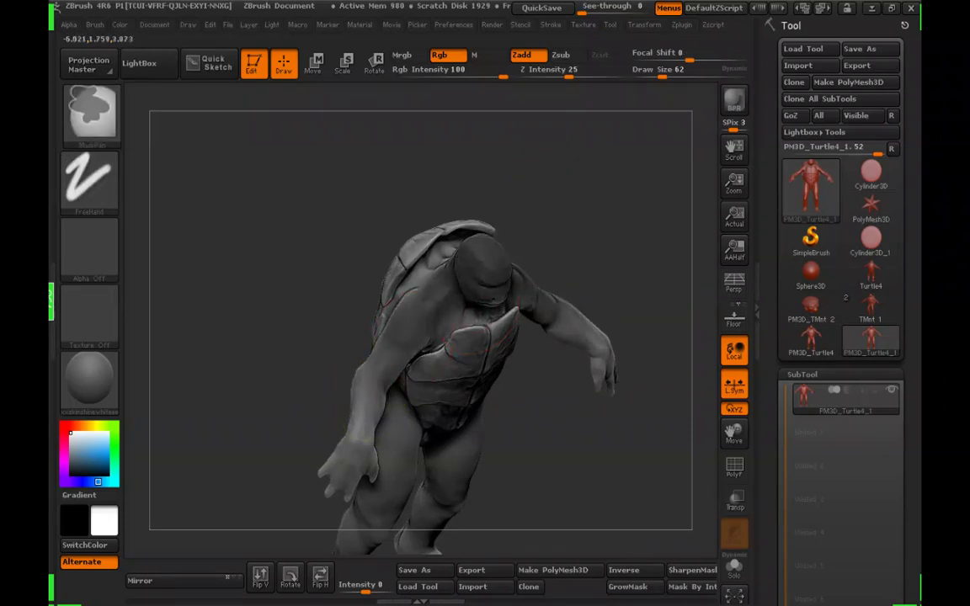
pyautogui.moveTo(526, 269)
pyautogui.mouseDown(button='right')
pyautogui.moveTo(549, 314)
pyautogui.moveTo(566, 314)
pyautogui.mouseUp(button='right')
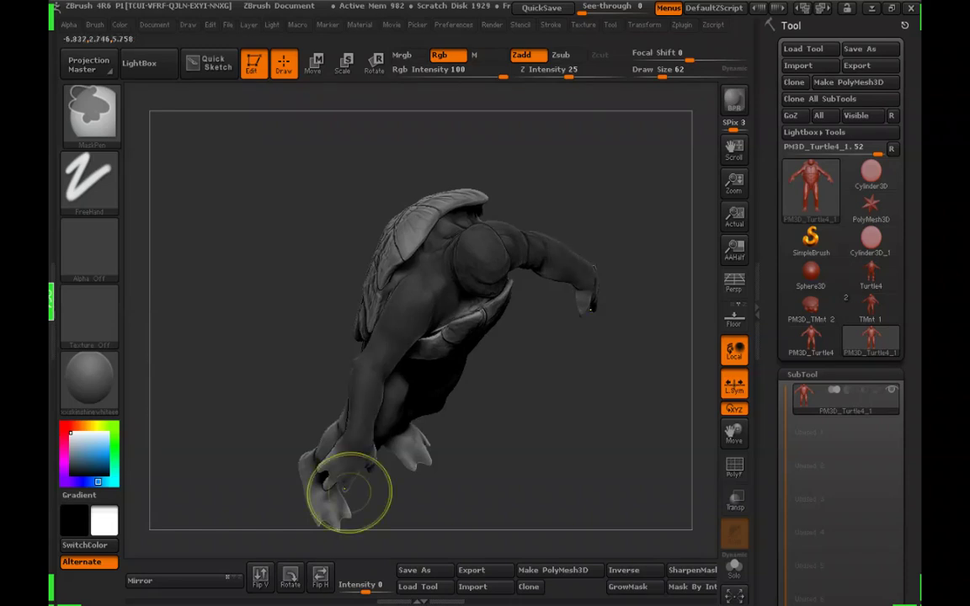
pyautogui.moveTo(530, 430); pyautogui.dragTo(643, 266)
pyautogui.keyDown('ctrl'); pyautogui.click(636, 254); pyautogui.keyUp('ctrl')
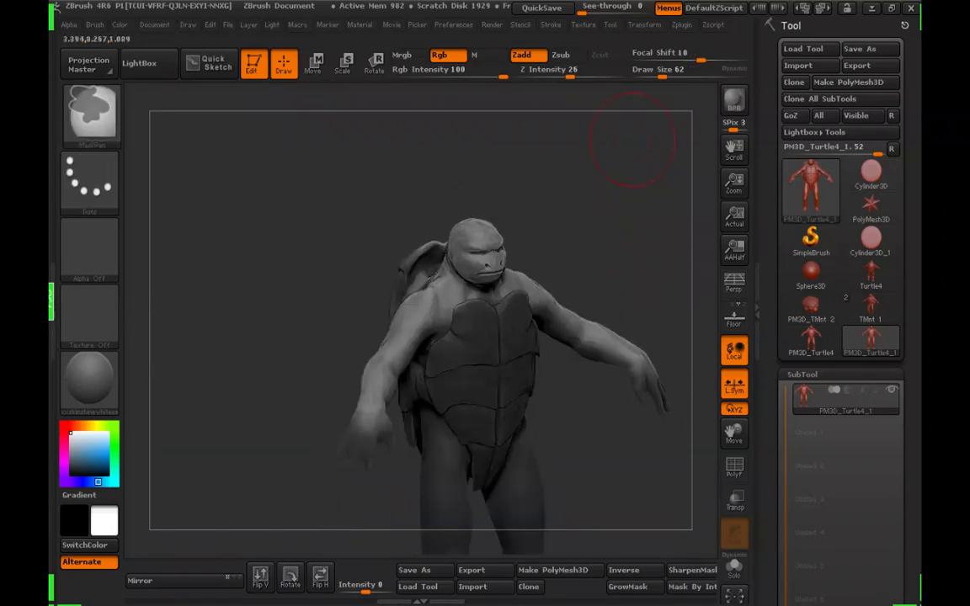
# Set the draw size to 126 and extend the mask over the forearms and hands
pyautogui.click(672, 76)
pyautogui.moveTo(413, 338)
pyautogui.keyDown('ctrl'); pyautogui.mouseDown()
pyautogui.moveTo(396, 352)
pyautogui.moveTo(392, 413)
pyautogui.mouseUp(); pyautogui.keyUp('ctrl')
pyautogui.moveTo(295, 450)
pyautogui.mouseDown()
pyautogui.moveTo(253, 442)
pyautogui.moveTo(210, 417)
pyautogui.moveTo(218, 404)
pyautogui.mouseUp()
pyautogui.keyDown('ctrl'); pyautogui.moveTo(365, 293); pyautogui.dragTo(312, 385); pyautogui.keyUp('ctrl')
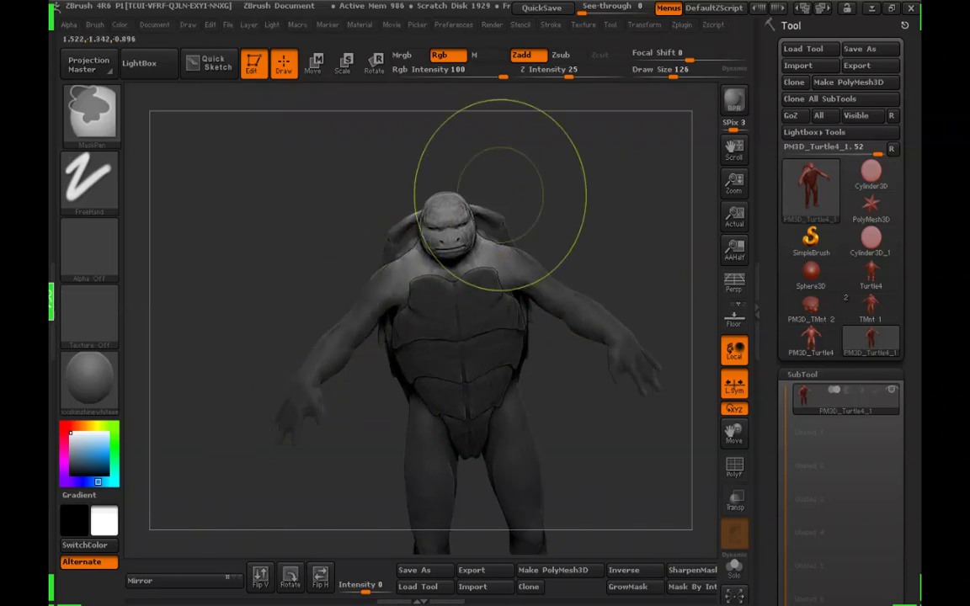
# Set the draw size to 75 and mask the upper shell area behind the shoulders and neck
pyautogui.moveTo(654, 246); pyautogui.dragTo(649, 263)
pyautogui.click(664, 76)
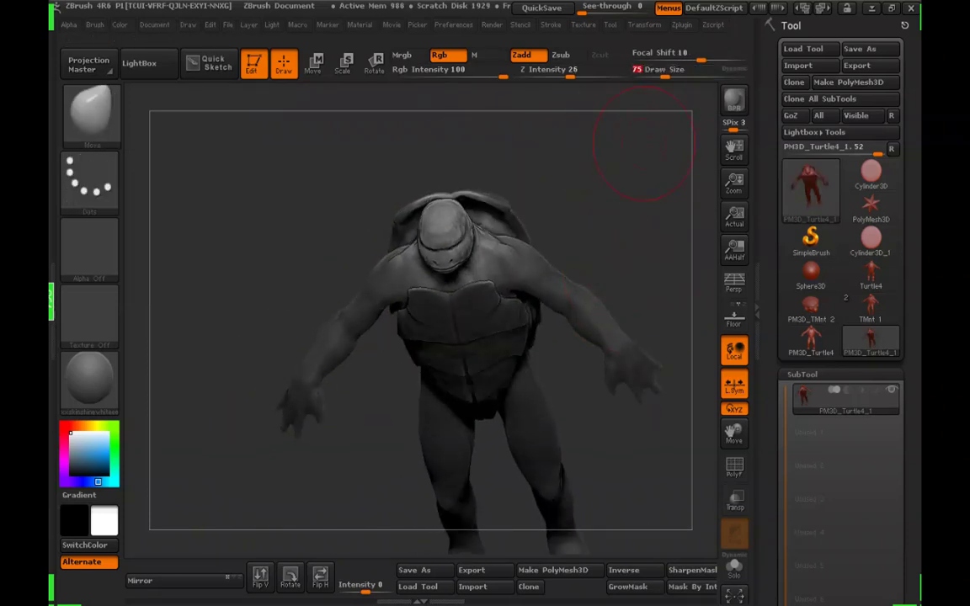
pyautogui.moveTo(649, 156); pyautogui.dragTo(758, 126)
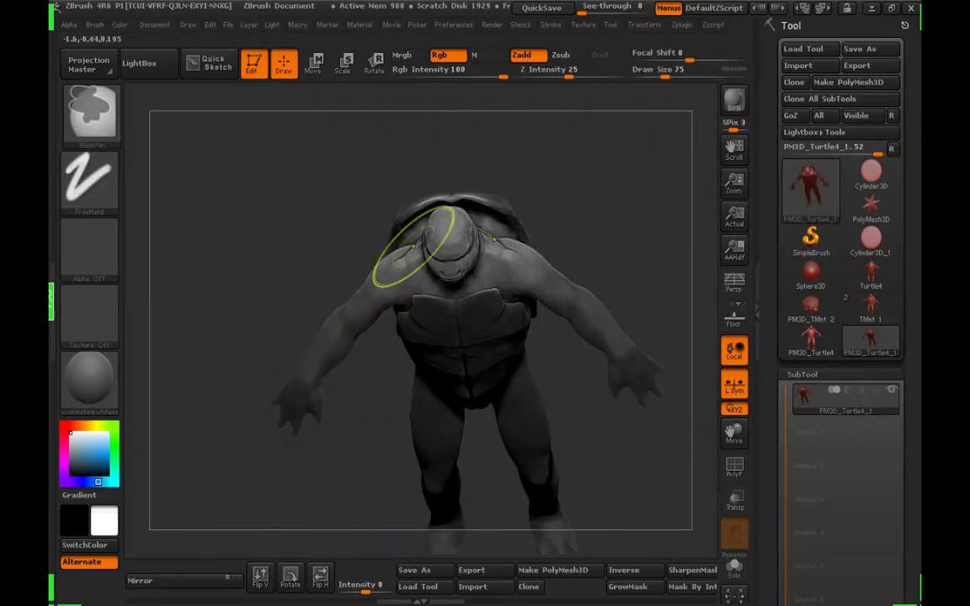
pyautogui.moveTo(631, 252); pyautogui.dragTo(413, 192)
pyautogui.keyDown('alt'); pyautogui.moveTo(682, 177); pyautogui.dragTo(467, 316); pyautogui.keyUp('alt')
pyautogui.moveTo(497, 252); pyautogui.dragTo(568, 346)
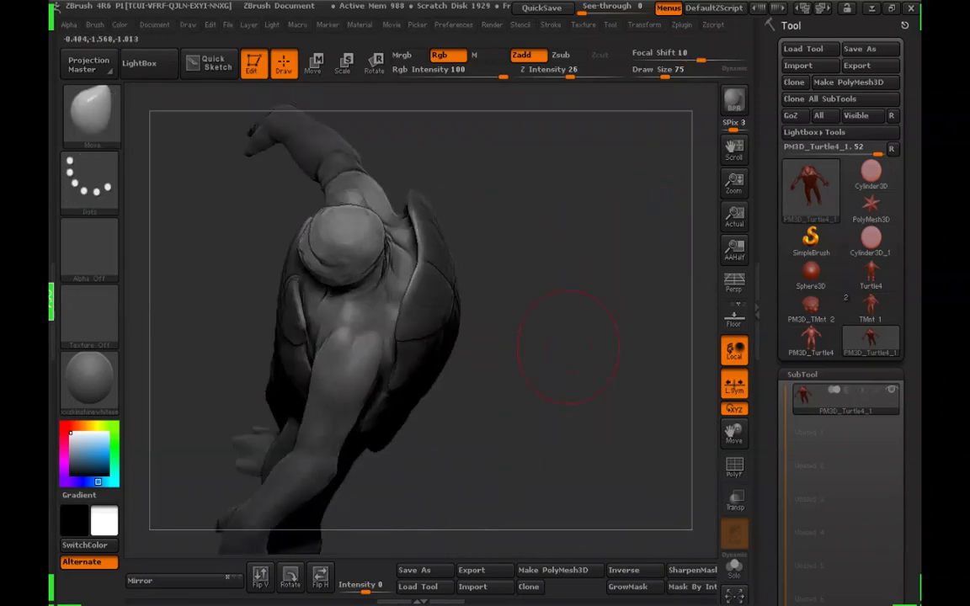
# Reduce the draw size to 62 and further to 47, and refine the mask along the shell's upper rim behind the neck
pyautogui.moveTo(663, 77); pyautogui.dragTo(662, 78)
pyautogui.moveTo(590, 169); pyautogui.dragTo(666, 181)
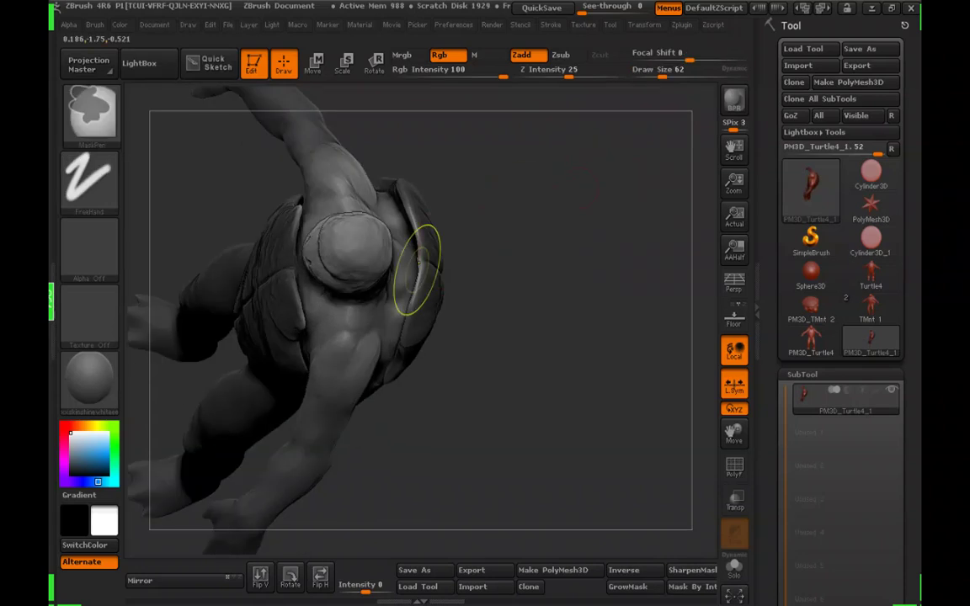
pyautogui.click(670, 76)
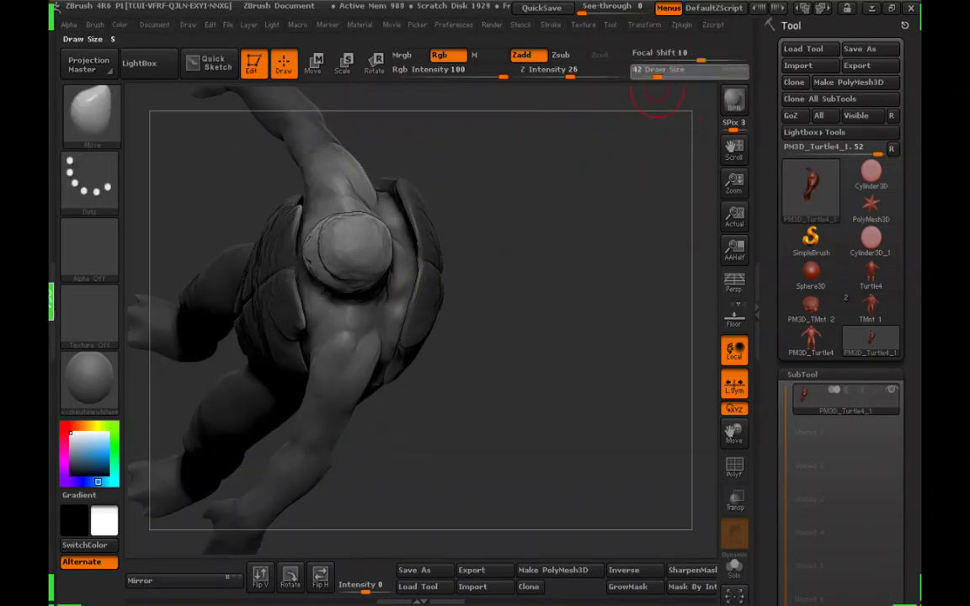
pyautogui.press('ctrl')
pyautogui.moveTo(506, 337); pyautogui.dragTo(482, 259)
pyautogui.moveTo(489, 212); pyautogui.dragTo(418, 247)
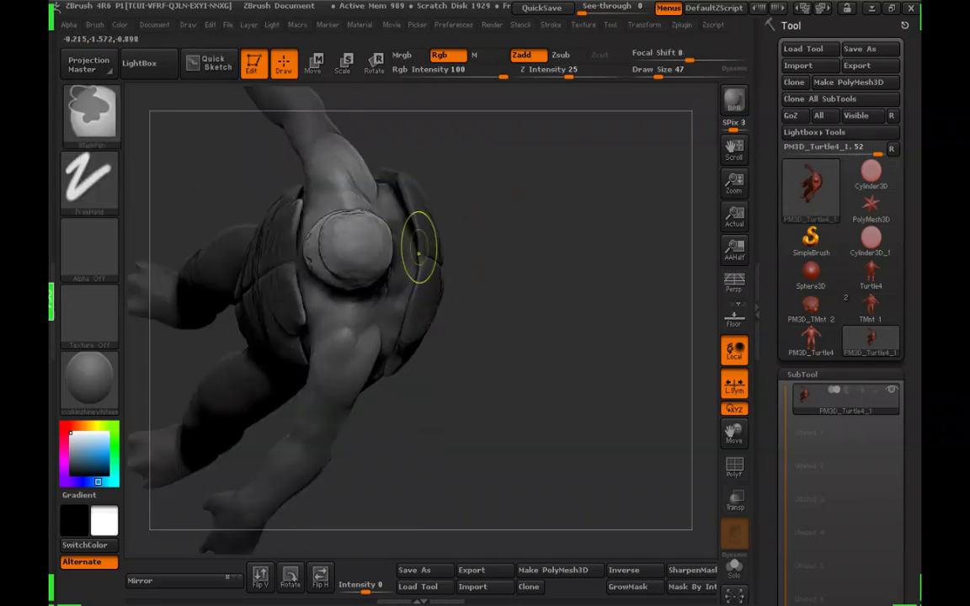
# Switch to Transpose Move in front view and draw a straight vertical action line about 2.7 units long up from the shoulder
pyautogui.moveTo(480, 282)
pyautogui.mouseDown()
pyautogui.moveTo(539, 244)
pyautogui.moveTo(581, 273)
pyautogui.moveTo(622, 245)
pyautogui.moveTo(601, 269)
pyautogui.mouseUp()
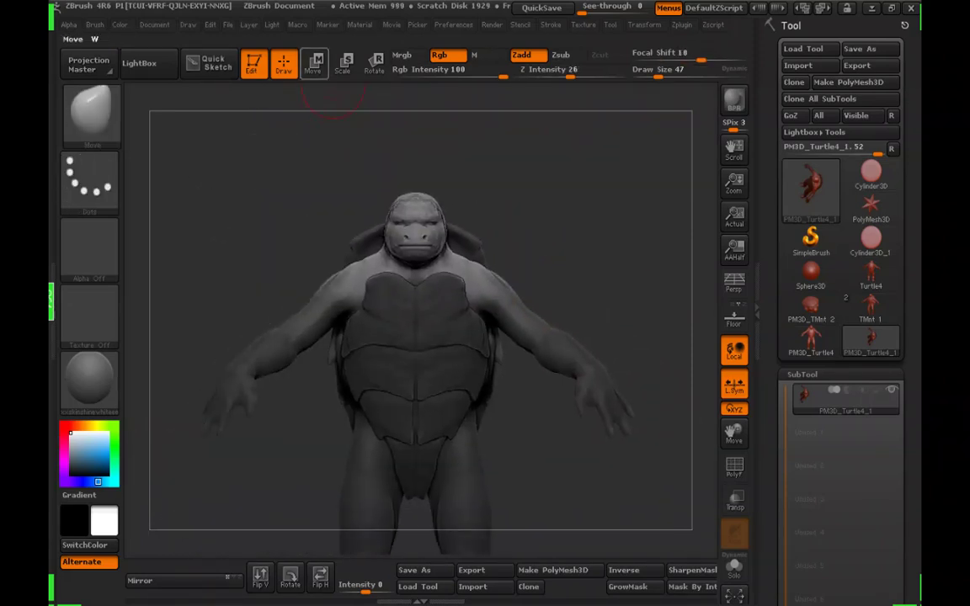
pyautogui.click(314, 67)
pyautogui.keyDown('shift'); pyautogui.moveTo(486, 276); pyautogui.dragTo(486, 191); pyautogui.keyUp('shift')
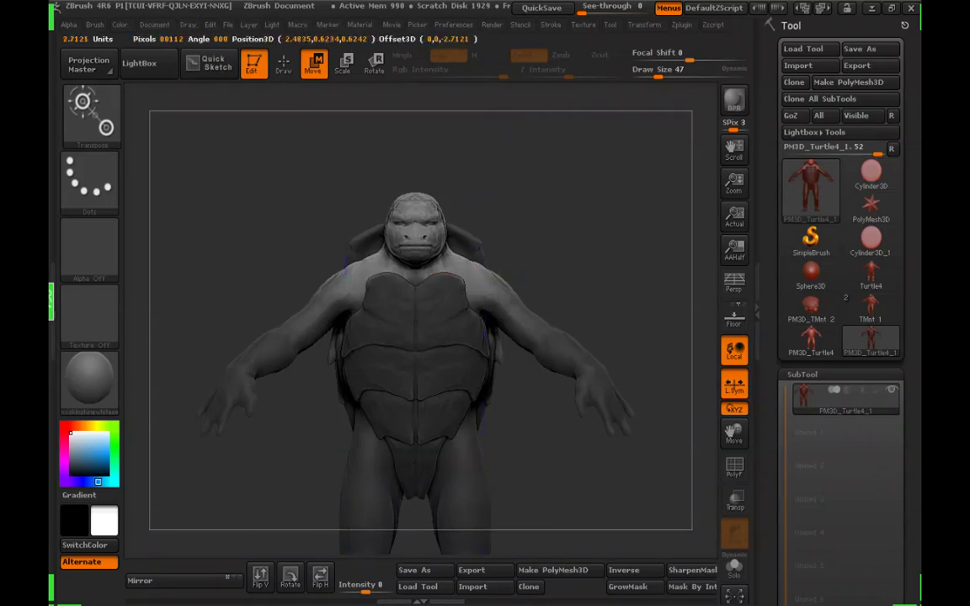
# Try to nudge the unmasked head and shoulders along the vertical Transpose line, and undo the move
pyautogui.moveTo(486, 234)
pyautogui.mouseDown()
pyautogui.moveTo(486, 209)
pyautogui.moveTo(486, 233)
pyautogui.mouseUp()
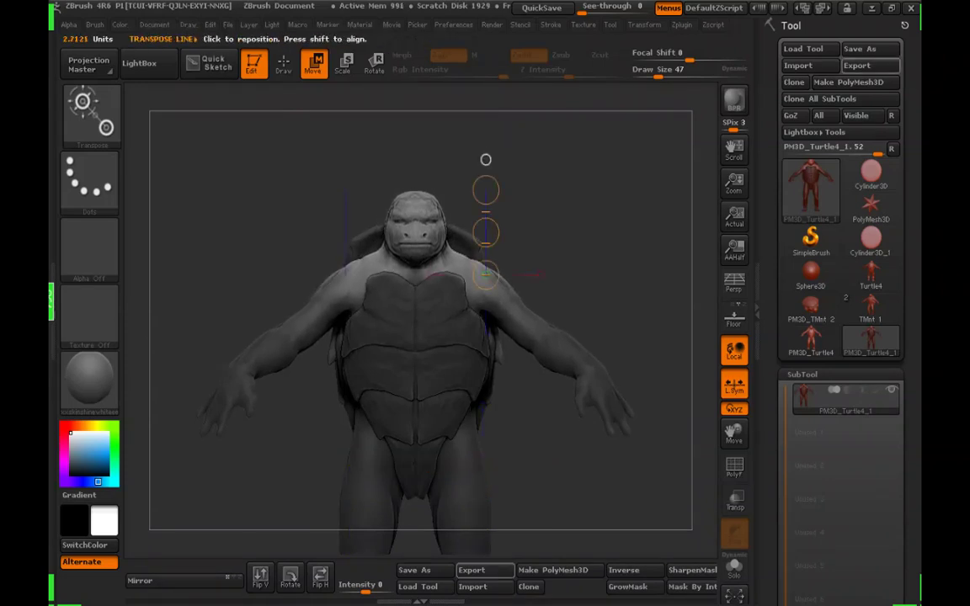
pyautogui.hotkey('ctrl', 'z')
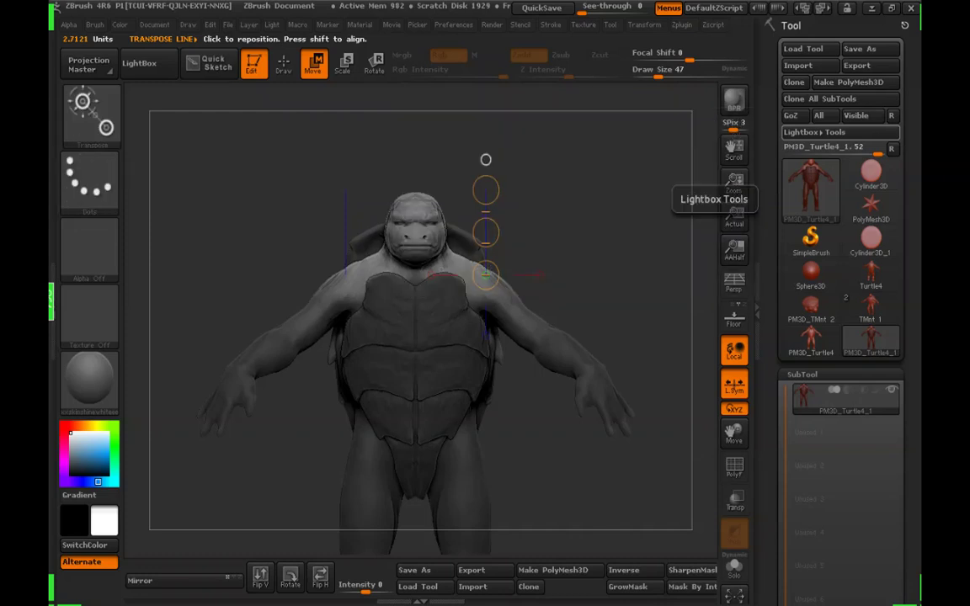
# Set Draw Size to 65 and blur the body mask's edge, inverting the mask before and after
pyautogui.keyDown('alt'); pyautogui.moveTo(623, 181); pyautogui.dragTo(619, 261); pyautogui.keyUp('alt')
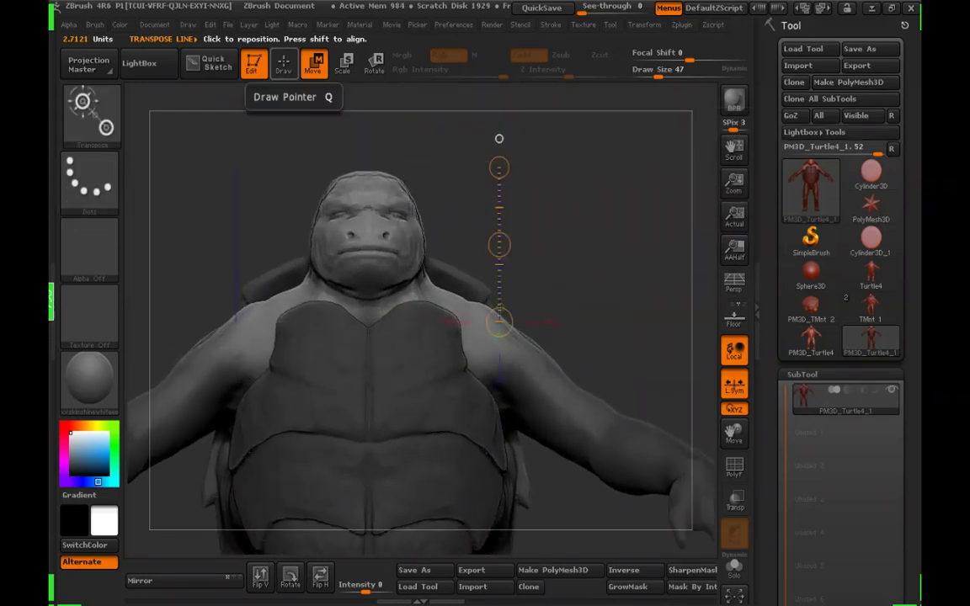
pyautogui.click(284, 63)
pyautogui.moveTo(662, 75); pyautogui.dragTo(664, 76)
pyautogui.keyDown('ctrl'); pyautogui.click(590, 191); pyautogui.keyUp('ctrl')
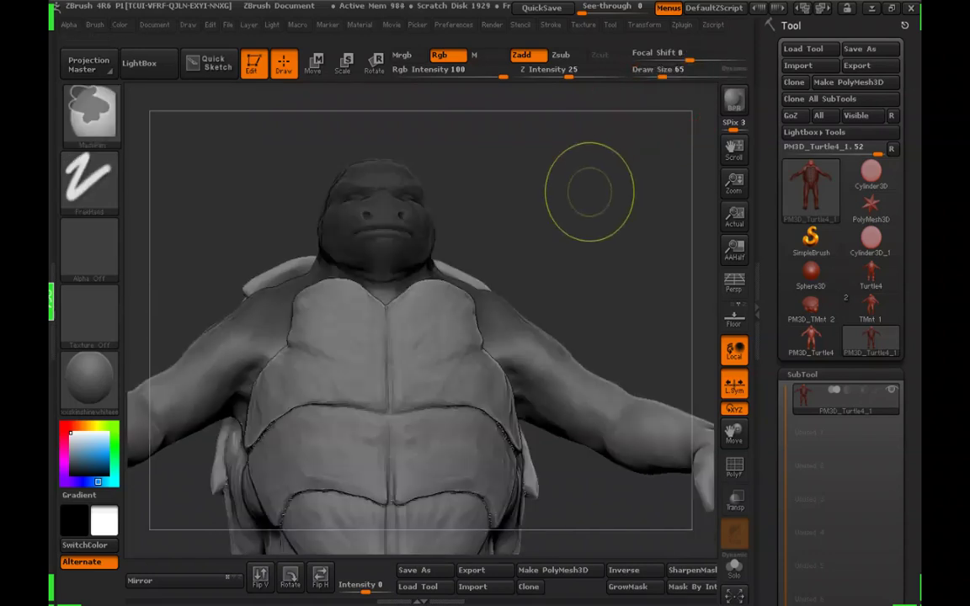
pyautogui.moveTo(589, 191)
pyautogui.mouseDown()
pyautogui.moveTo(604, 191)
pyautogui.moveTo(583, 194)
pyautogui.moveTo(577, 205)
pyautogui.moveTo(624, 205)
pyautogui.moveTo(615, 225)
pyautogui.moveTo(562, 243)
pyautogui.moveTo(583, 213)
pyautogui.moveTo(600, 236)
pyautogui.moveTo(596, 276)
pyautogui.moveTo(618, 255)
pyautogui.moveTo(584, 255)
pyautogui.moveTo(591, 220)
pyautogui.moveTo(539, 227)
pyautogui.mouseUp()
pyautogui.keyDown('ctrl'); pyautogui.click(351, 257); pyautogui.keyUp('ctrl')
pyautogui.hotkey('ctrl', 'shift')
pyautogui.keyDown('ctrl'); pyautogui.click(590, 229); pyautogui.keyUp('ctrl')
# Try to raise the turtle's unmasked head and shoulders along a vertical Transpose line
pyautogui.click(344, 65)
pyautogui.moveTo(521, 122); pyautogui.dragTo(537, 209)
pyautogui.moveTo(477, 261); pyautogui.dragTo(477, 255)
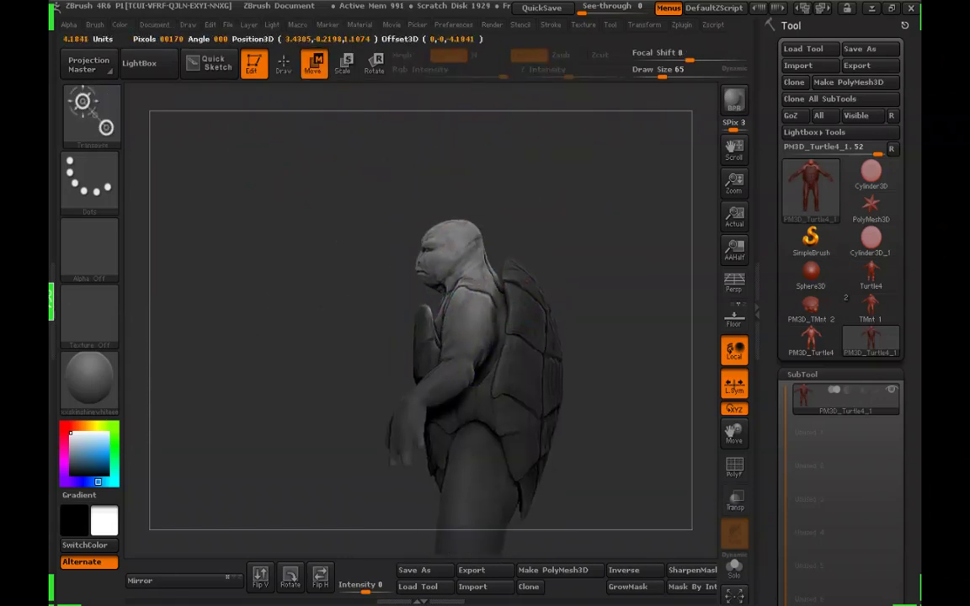
pyautogui.keyDown('alt'); pyautogui.moveTo(589, 252); pyautogui.dragTo(590, 223); pyautogui.keyUp('alt')
pyautogui.moveTo(590, 223); pyautogui.dragTo(625, 274)
pyautogui.moveTo(562, 262); pyautogui.dragTo(562, 258)
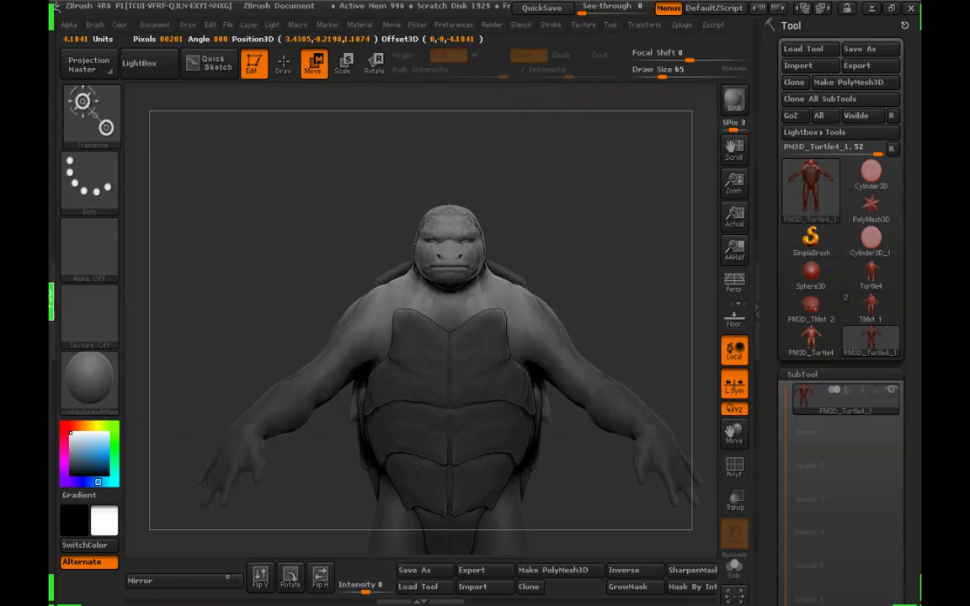
pyautogui.moveTo(590, 257); pyautogui.dragTo(492, 245)
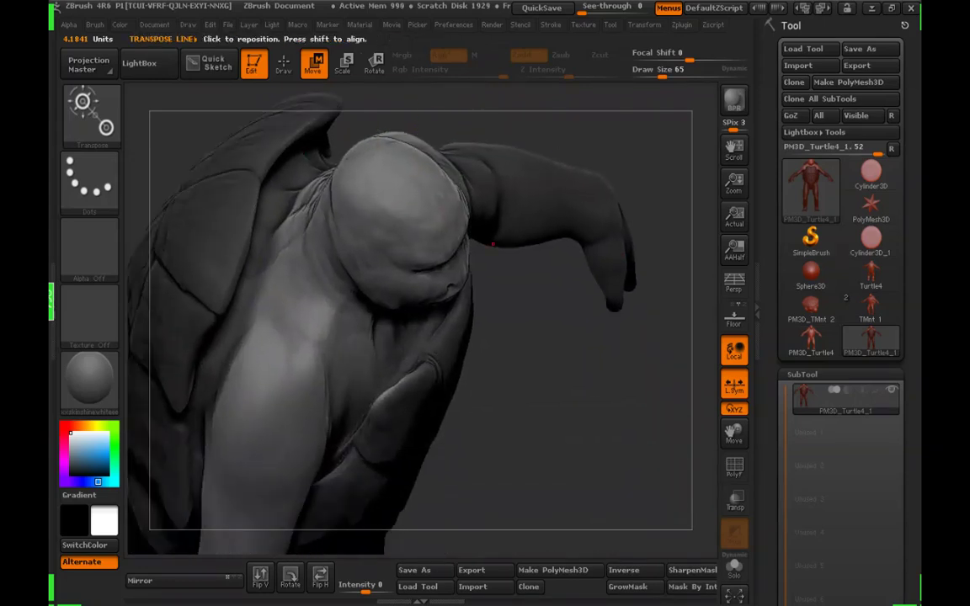
# Examine the neck, shoulders and shell from several angles with the Move brush at Draw Size 50
pyautogui.press('q')
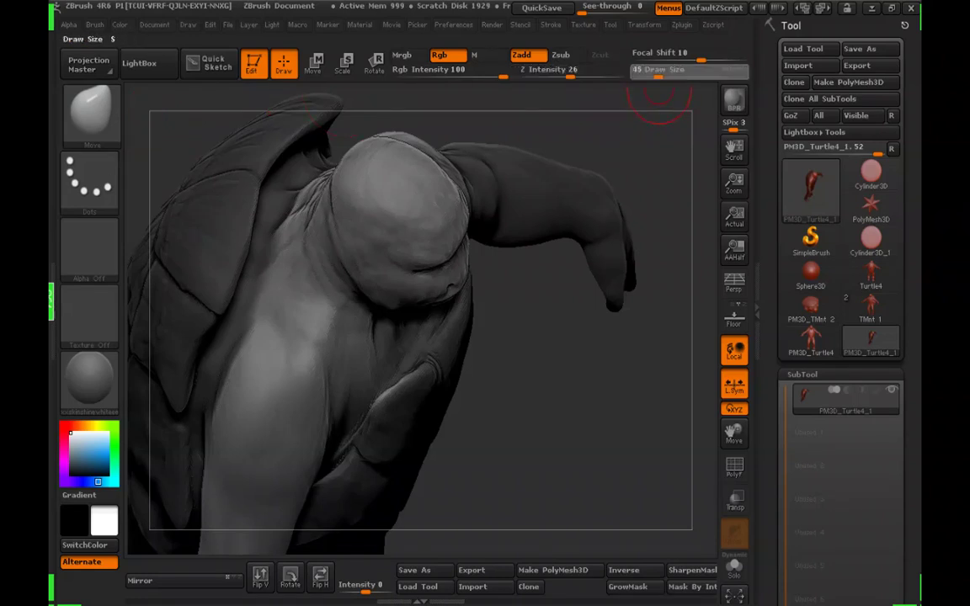
pyautogui.moveTo(658, 74); pyautogui.dragTo(660, 74)
pyautogui.moveTo(573, 354)
pyautogui.keyDown('alt'); pyautogui.mouseDown()
pyautogui.moveTo(602, 295)
pyautogui.moveTo(628, 324)
pyautogui.mouseUp(); pyautogui.keyUp('alt')
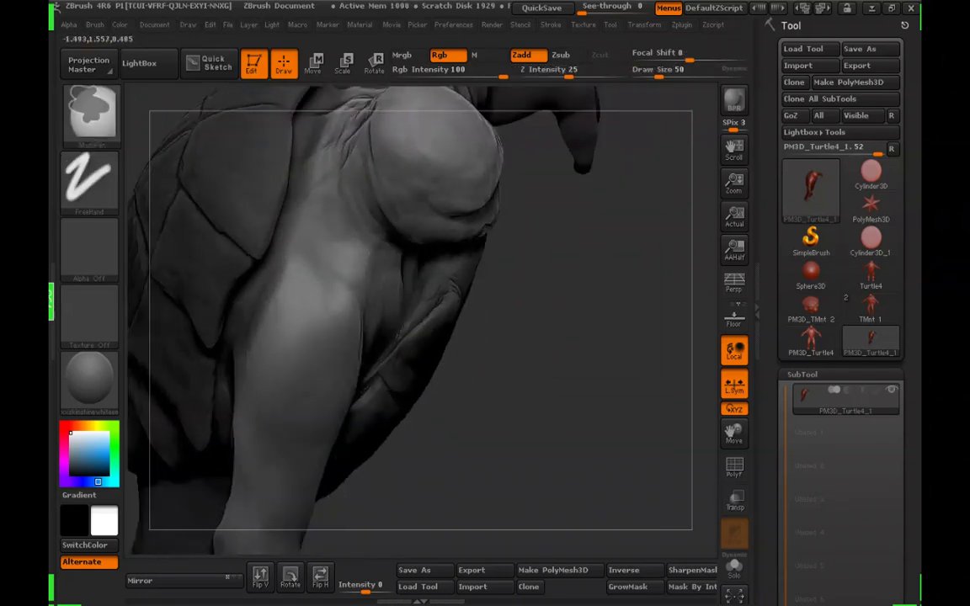
pyautogui.moveTo(539, 337)
pyautogui.mouseDown()
pyautogui.moveTo(595, 396)
pyautogui.moveTo(589, 336)
pyautogui.mouseUp()
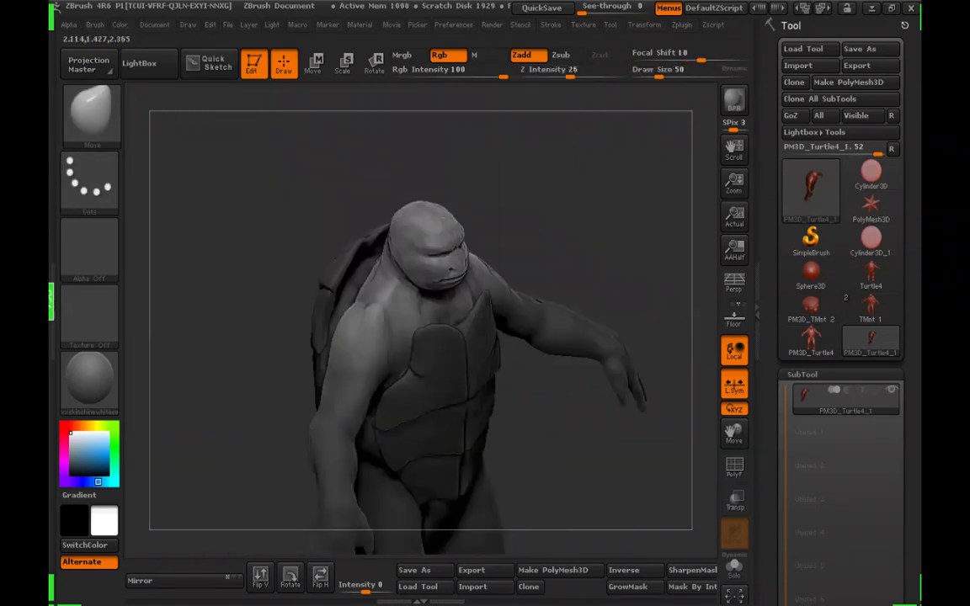
pyautogui.moveTo(539, 371)
pyautogui.mouseDown()
pyautogui.moveTo(588, 376)
pyautogui.moveTo(514, 379)
pyautogui.mouseUp()
pyautogui.moveTo(636, 431); pyautogui.dragTo(669, 429)
pyautogui.keyDown('alt'); pyautogui.moveTo(665, 271); pyautogui.dragTo(602, 168); pyautogui.keyUp('alt')
pyautogui.moveTo(602, 303); pyautogui.dragTo(568, 299)
pyautogui.moveTo(526, 244)
pyautogui.mouseDown()
pyautogui.moveTo(565, 251)
pyautogui.moveTo(524, 244)
pyautogui.mouseUp()
pyautogui.keyDown('alt'); pyautogui.moveTo(524, 244); pyautogui.dragTo(488, 217); pyautogui.keyUp('alt')
# Try to shift the head and shoulders upward with a new vertical Transpose line placed at the shoulder in side view
pyautogui.click(314, 64)
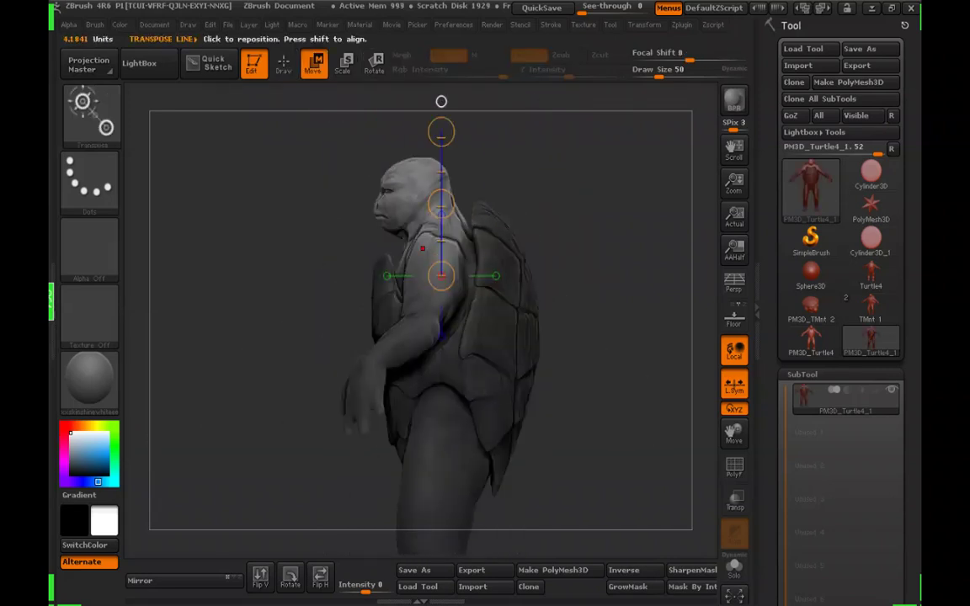
pyautogui.moveTo(422, 253)
pyautogui.keyDown('shift'); pyautogui.mouseDown()
pyautogui.moveTo(422, 124)
pyautogui.moveTo(425, 157)
pyautogui.mouseUp(); pyautogui.keyUp('shift')
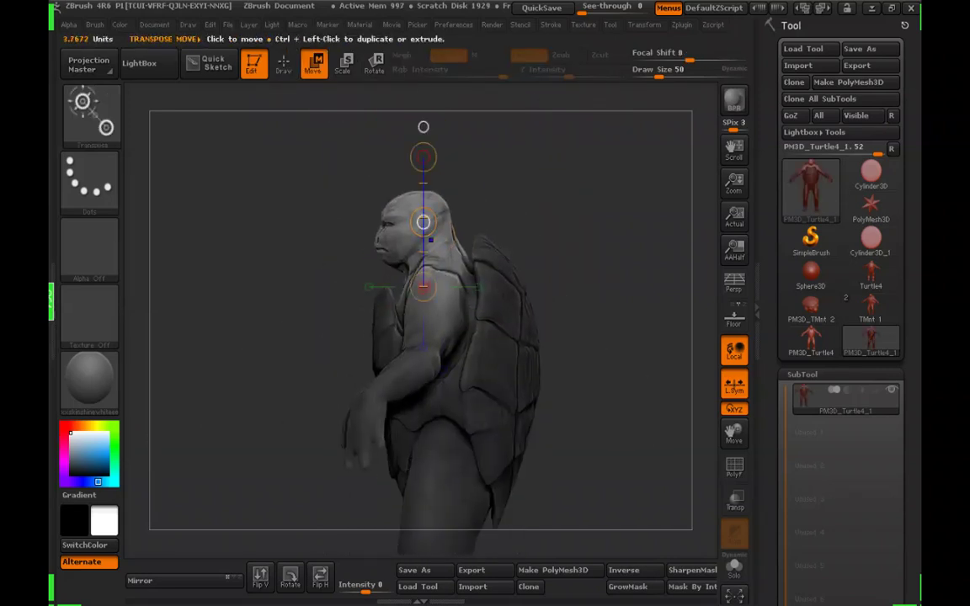
pyautogui.moveTo(424, 223); pyautogui.dragTo(424, 215)
pyautogui.moveTo(547, 210); pyautogui.dragTo(644, 212)
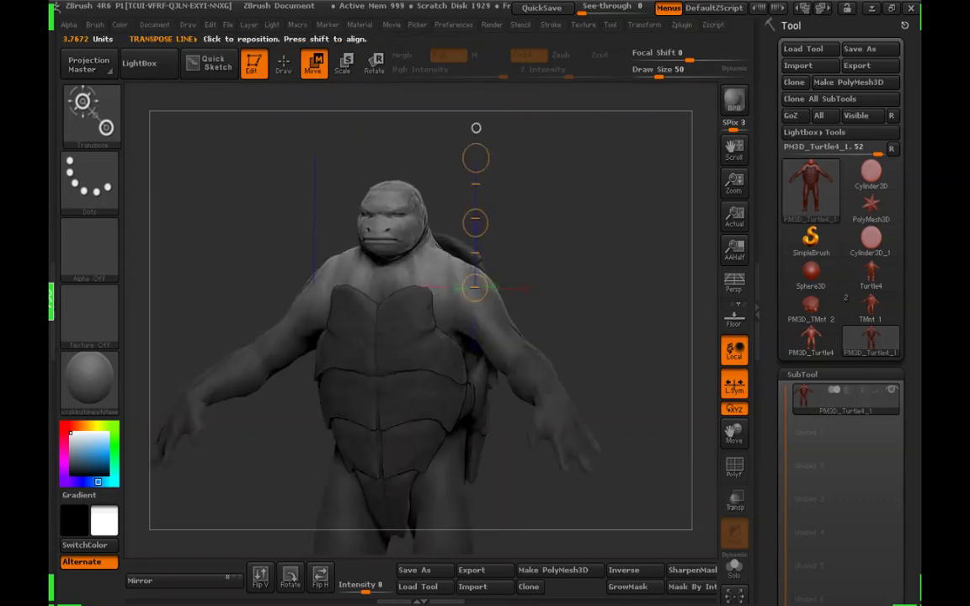
pyautogui.keyDown('alt'); pyautogui.moveTo(589, 278); pyautogui.dragTo(602, 176); pyautogui.keyUp('alt')
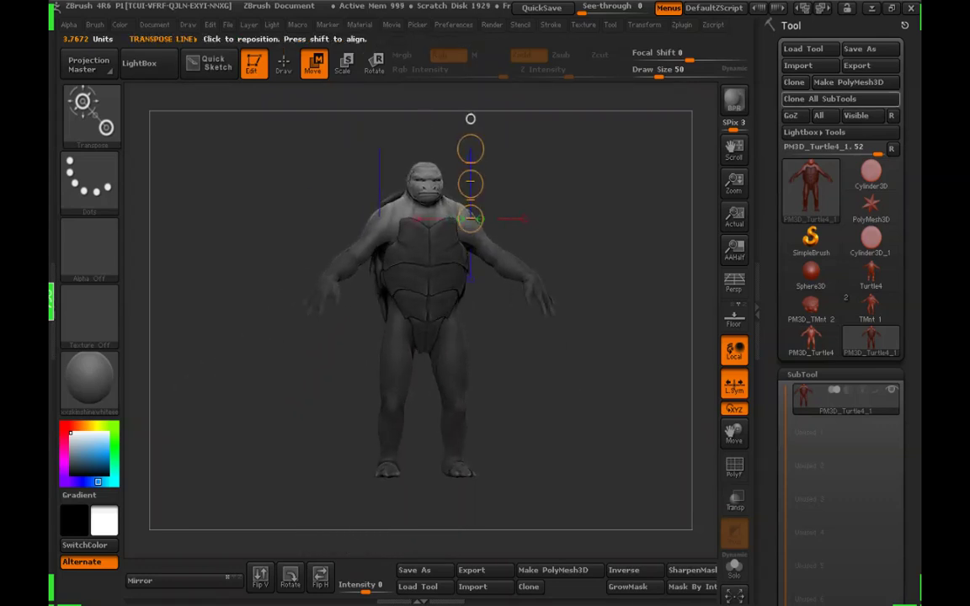
# Undo the last four operations on the head, shoulders and mask
pyautogui.hotkey('ctrl', 'z')
pyautogui.hotkey('ctrl', 'z')
pyautogui.hotkey('ctrl', 'z')
pyautogui.hotkey('ctrl', 'z')
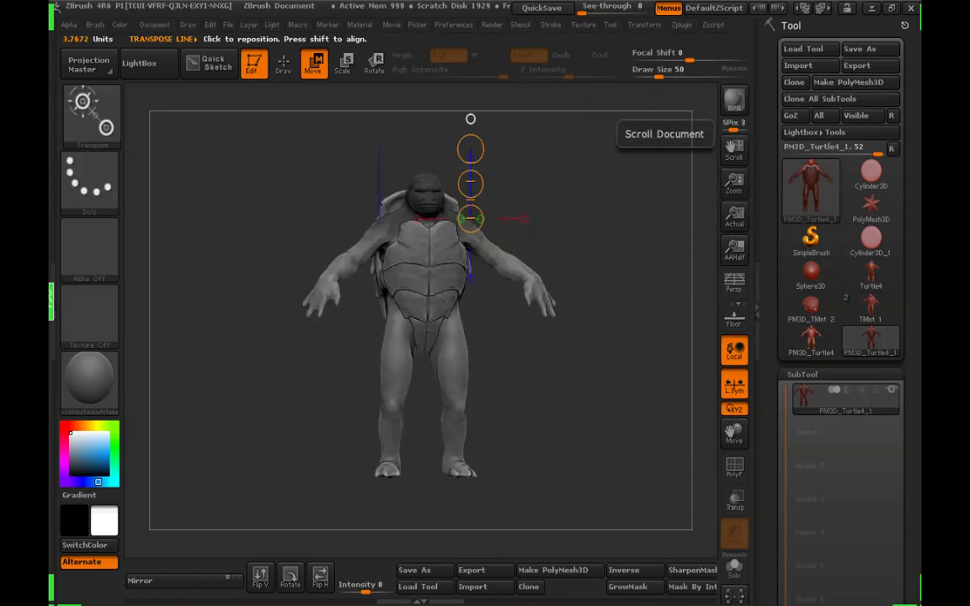
# Restore the cleared mask and invert it to leave only the head and shoulders editable
pyautogui.keyDown('ctrl'); pyautogui.moveTo(596, 312); pyautogui.dragTo(604, 340); pyautogui.keyUp('ctrl')
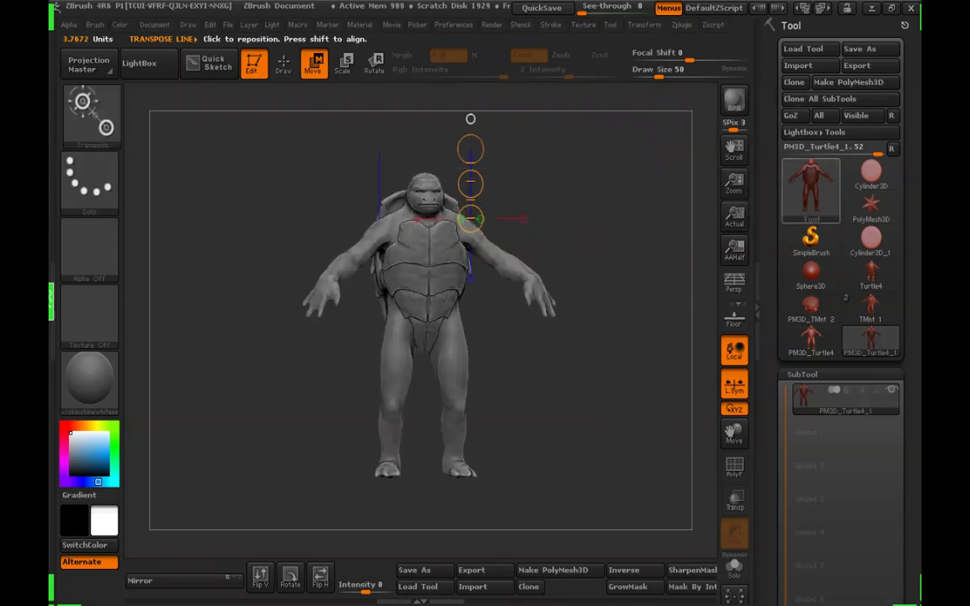
pyautogui.hotkey('ctrl', 'z')
pyautogui.moveTo(611, 286)
pyautogui.keyDown('shift'); pyautogui.mouseDown()
pyautogui.moveTo(597, 287)
pyautogui.moveTo(584, 370)
pyautogui.mouseUp(); pyautogui.keyUp('shift')
pyautogui.keyDown('ctrl'); pyautogui.click(598, 287); pyautogui.keyUp('ctrl')
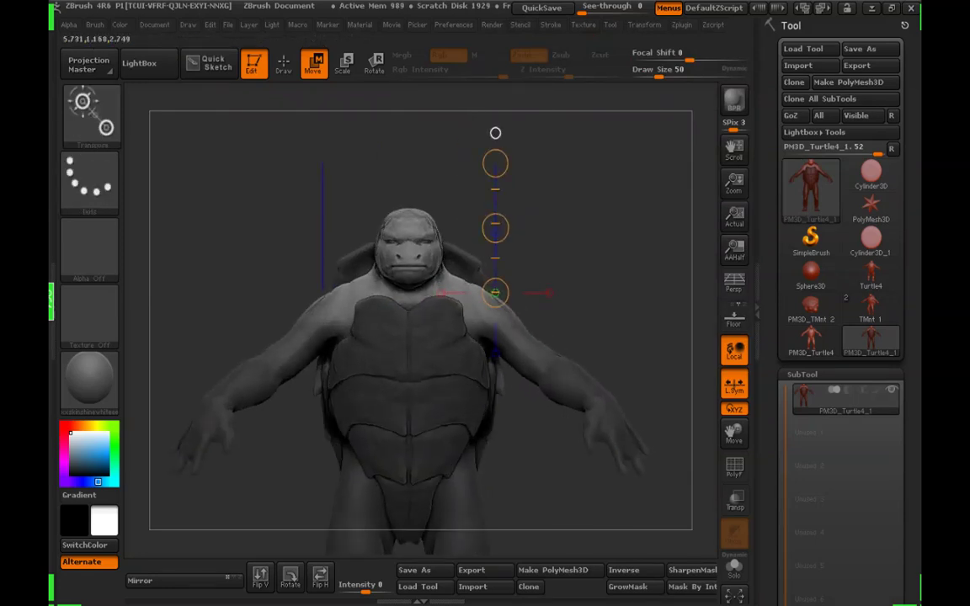
# Narrow the head and shoulder area with a horizontal Transpose line starting at the centre of the face
pyautogui.keyDown('shift'); pyautogui.moveTo(408, 254); pyautogui.dragTo(553, 255); pyautogui.keyUp('shift')
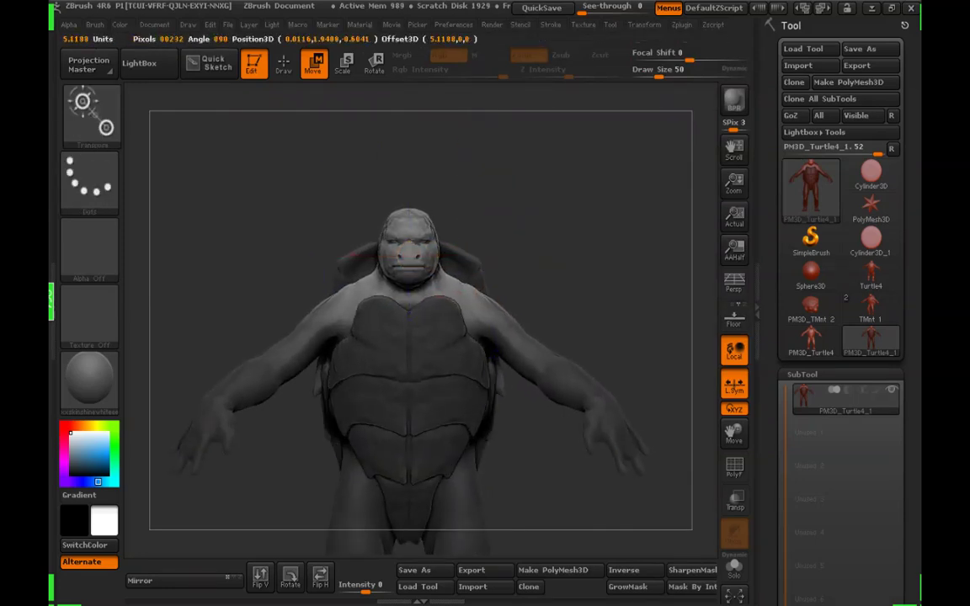
pyautogui.keyDown('alt'); pyautogui.moveTo(594, 327); pyautogui.dragTo(592, 286); pyautogui.keyUp('alt')
pyautogui.moveTo(593, 286); pyautogui.dragTo(609, 392)
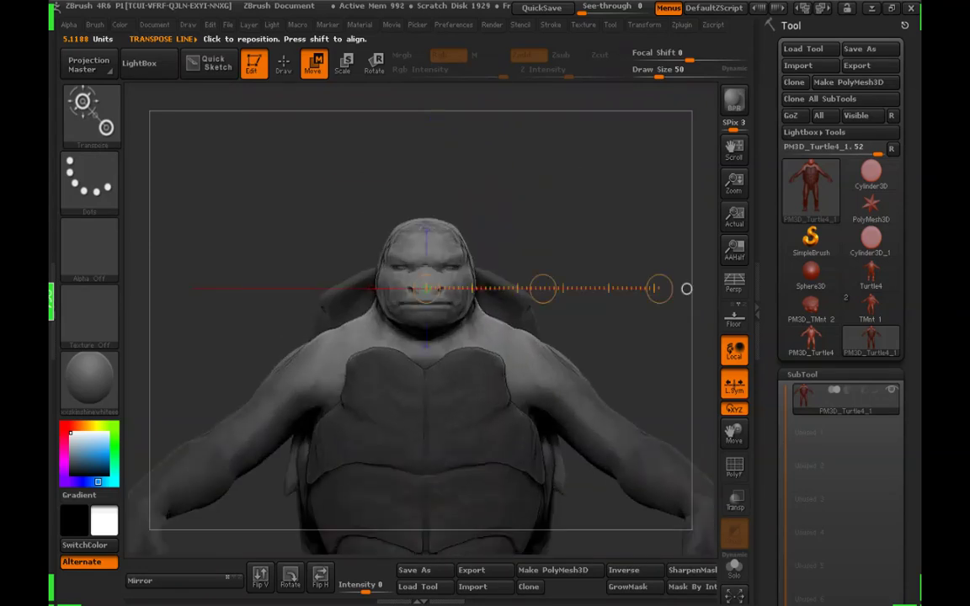
pyautogui.moveTo(656, 288); pyautogui.dragTo(590, 283)
# Raise the head and shoulders slightly with a vertical Transpose line placed at the shoulder in side view
pyautogui.keyDown('shift'); pyautogui.moveTo(522, 344); pyautogui.dragTo(523, 132); pyautogui.keyUp('shift')
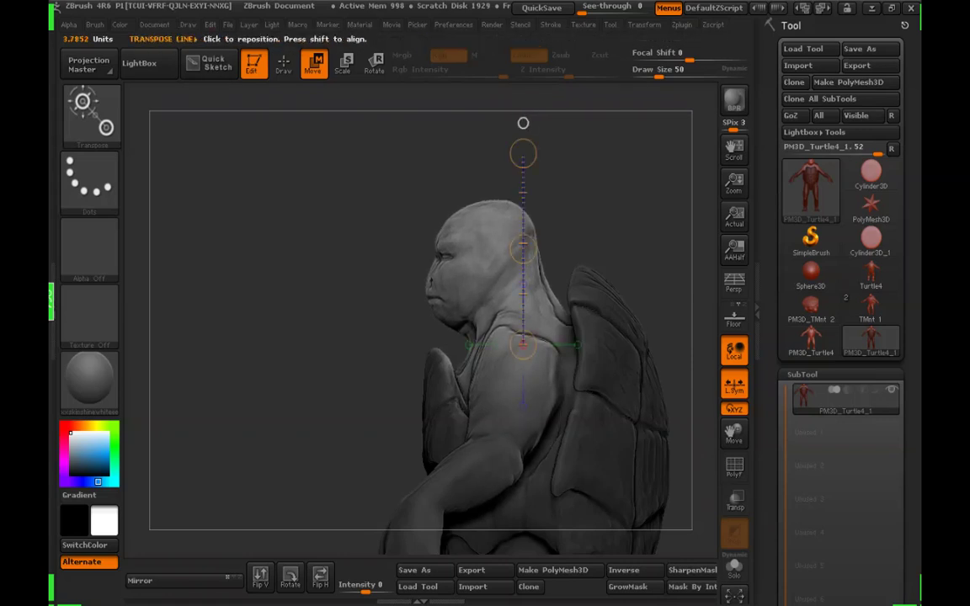
pyautogui.keyDown('shift'); pyautogui.moveTo(590, 194); pyautogui.dragTo(674, 196); pyautogui.keyUp('shift')
pyautogui.keyDown('alt'); pyautogui.moveTo(623, 228); pyautogui.dragTo(623, 197); pyautogui.keyUp('alt')
pyautogui.keyDown('alt'); pyautogui.moveTo(607, 278); pyautogui.dragTo(630, 206); pyautogui.keyUp('alt')
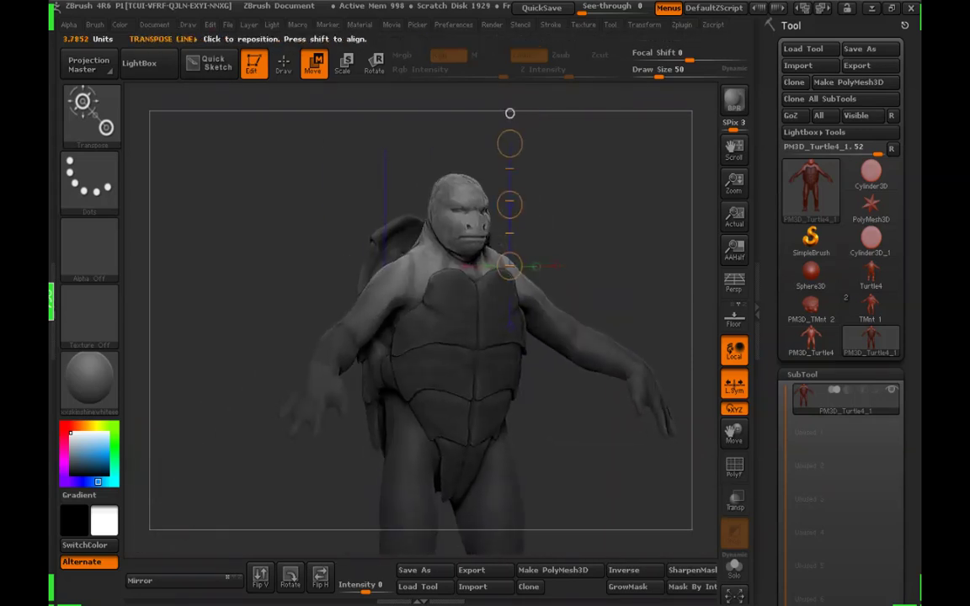
pyautogui.keyDown('alt'); pyautogui.moveTo(627, 245); pyautogui.dragTo(568, 199); pyautogui.keyUp('alt')
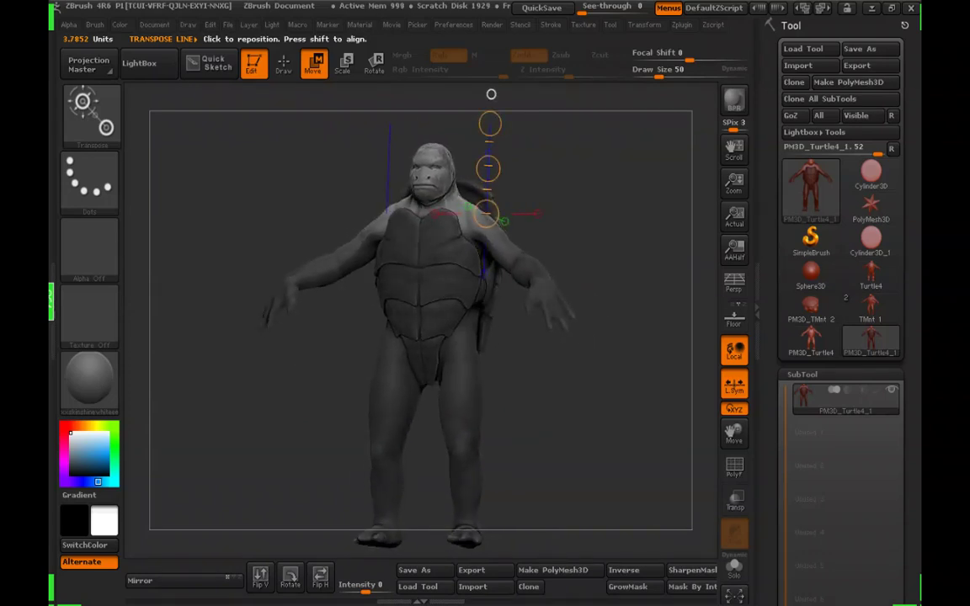
pyautogui.moveTo(581, 214)
pyautogui.keyDown('alt'); pyautogui.mouseDown()
pyautogui.moveTo(588, 173)
pyautogui.moveTo(604, 191)
pyautogui.moveTo(645, 192)
pyautogui.moveTo(599, 202)
pyautogui.moveTo(554, 195)
pyautogui.moveTo(544, 337)
pyautogui.mouseUp(); pyautogui.keyUp('alt')
# Clear the mask and adjust the neck and shoulders with the Move brush, setting its Draw Size to 72
pyautogui.press('q')
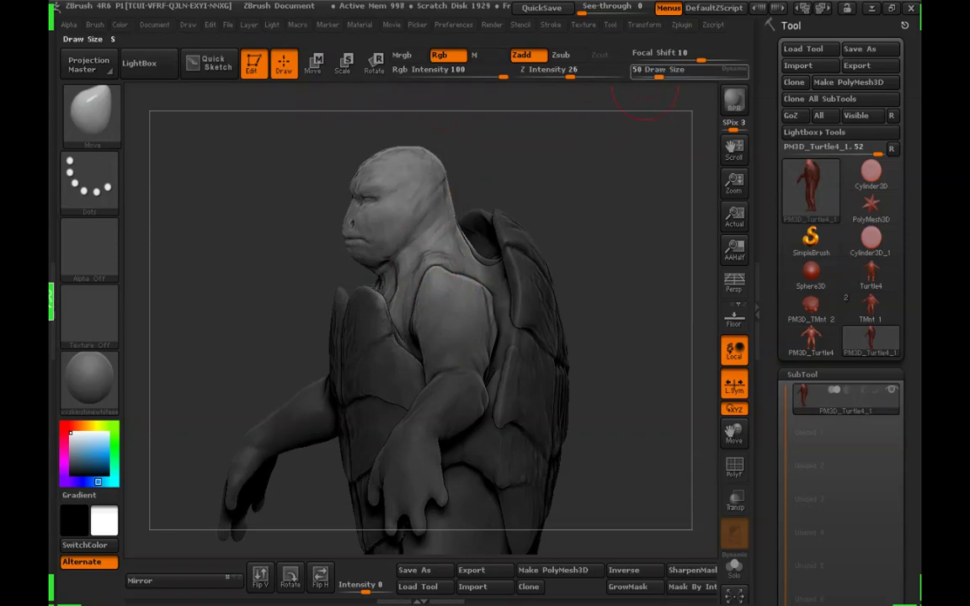
pyautogui.moveTo(621, 185)
pyautogui.mouseDown()
pyautogui.moveTo(668, 187)
pyautogui.moveTo(632, 187)
pyautogui.mouseUp()
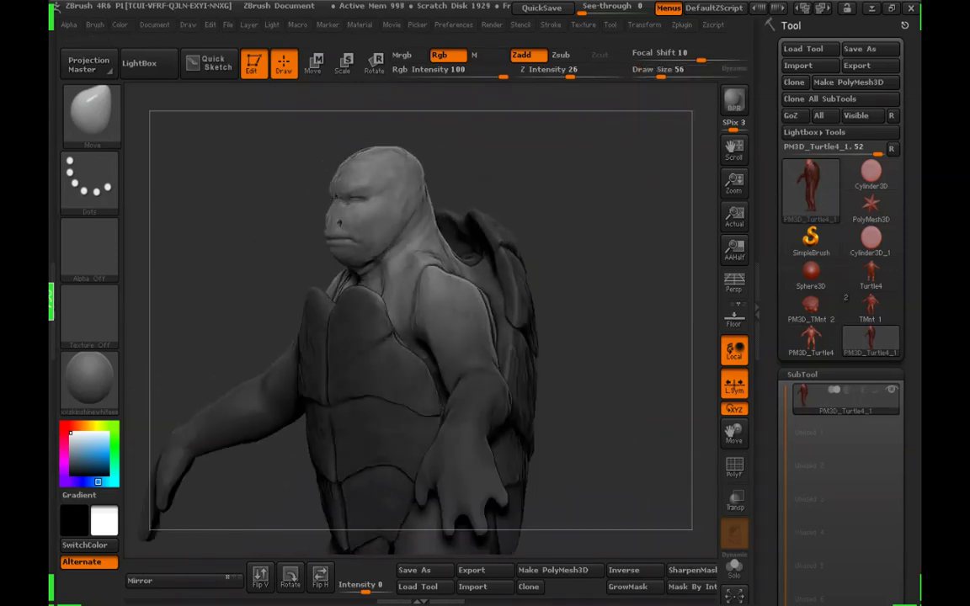
pyautogui.moveTo(662, 76); pyautogui.dragTo(672, 77)
pyautogui.moveTo(591, 161); pyautogui.dragTo(623, 162)
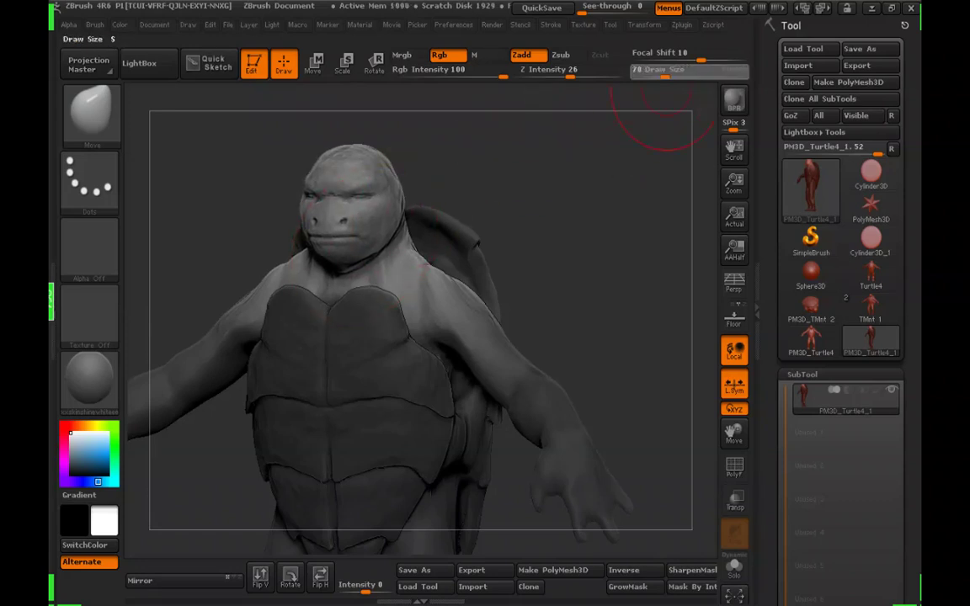
pyautogui.moveTo(661, 115)
pyautogui.mouseDown()
pyautogui.moveTo(504, 169)
pyautogui.moveTo(558, 174)
pyautogui.moveTo(562, 195)
pyautogui.moveTo(619, 153)
pyautogui.moveTo(599, 190)
pyautogui.moveTo(616, 209)
pyautogui.mouseUp()
pyautogui.moveTo(617, 209)
pyautogui.mouseDown()
pyautogui.moveTo(547, 204)
pyautogui.moveTo(514, 218)
pyautogui.moveTo(505, 238)
pyautogui.moveTo(539, 290)
pyautogui.moveTo(638, 226)
pyautogui.moveTo(685, 229)
pyautogui.moveTo(600, 244)
pyautogui.moveTo(621, 247)
pyautogui.moveTo(599, 232)
pyautogui.moveTo(613, 268)
pyautogui.moveTo(634, 264)
pyautogui.mouseUp()
pyautogui.moveTo(668, 74); pyautogui.dragTo(663, 74)
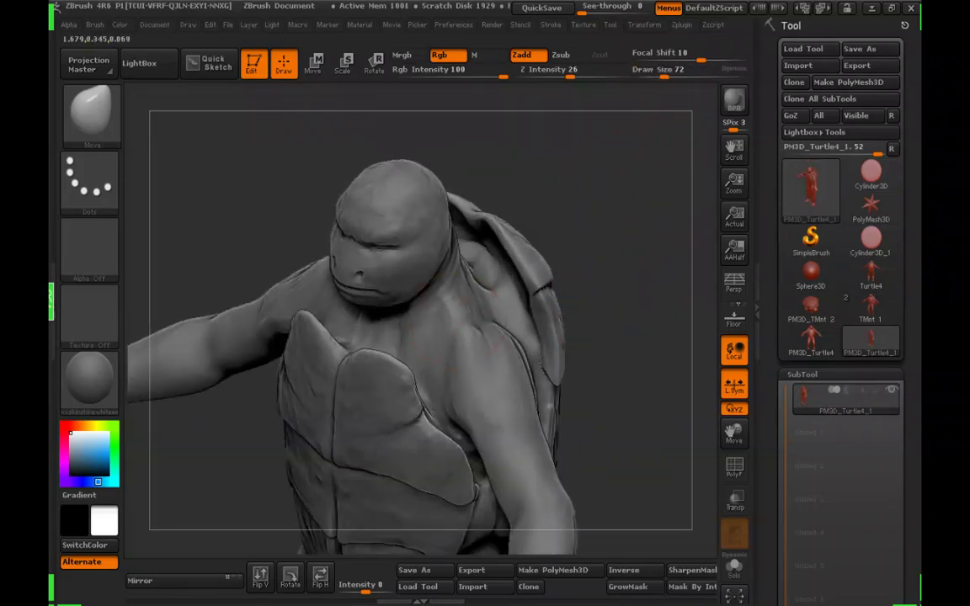
# Reshape the base of the neck and the back of the shoulders against the shell with the Move brush
pyautogui.moveTo(603, 237)
pyautogui.keyDown('alt'); pyautogui.mouseDown()
pyautogui.moveTo(599, 210)
pyautogui.moveTo(628, 227)
pyautogui.moveTo(601, 213)
pyautogui.moveTo(605, 237)
pyautogui.moveTo(588, 236)
pyautogui.mouseUp(); pyautogui.keyUp('alt')
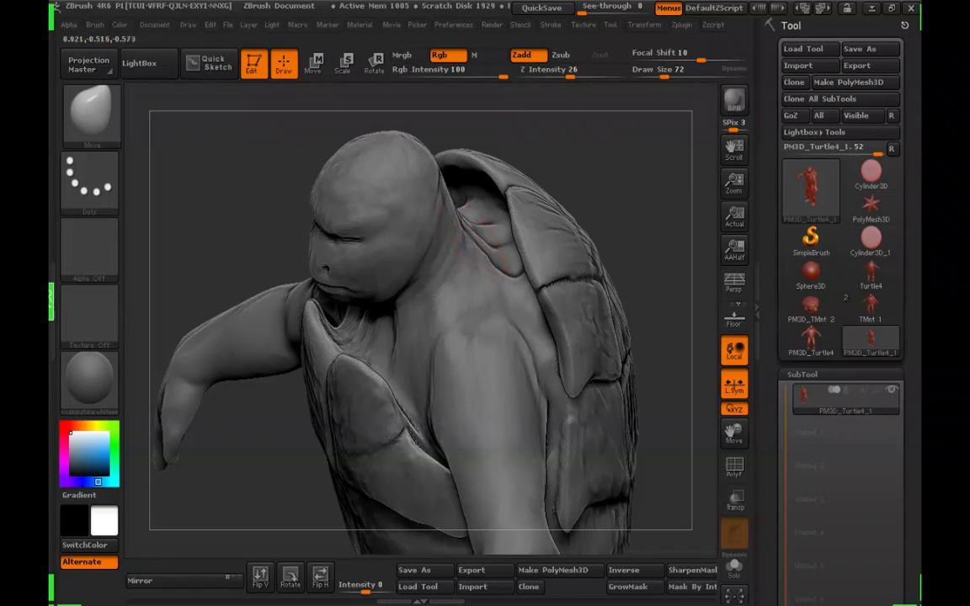
pyautogui.moveTo(633, 229)
pyautogui.mouseDown()
pyautogui.moveTo(600, 199)
pyautogui.moveTo(633, 207)
pyautogui.mouseUp()
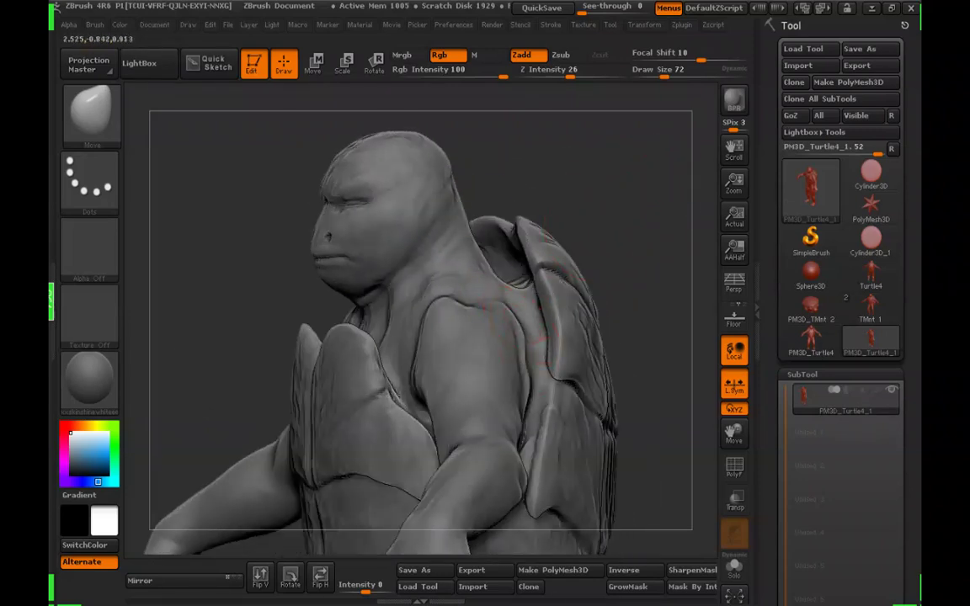
pyautogui.moveTo(473, 320)
pyautogui.keyDown('ctrl'); pyautogui.mouseDown(button='right')
pyautogui.moveTo(496, 307)
pyautogui.moveTo(514, 348)
pyautogui.mouseUp(button='right'); pyautogui.keyUp('ctrl')
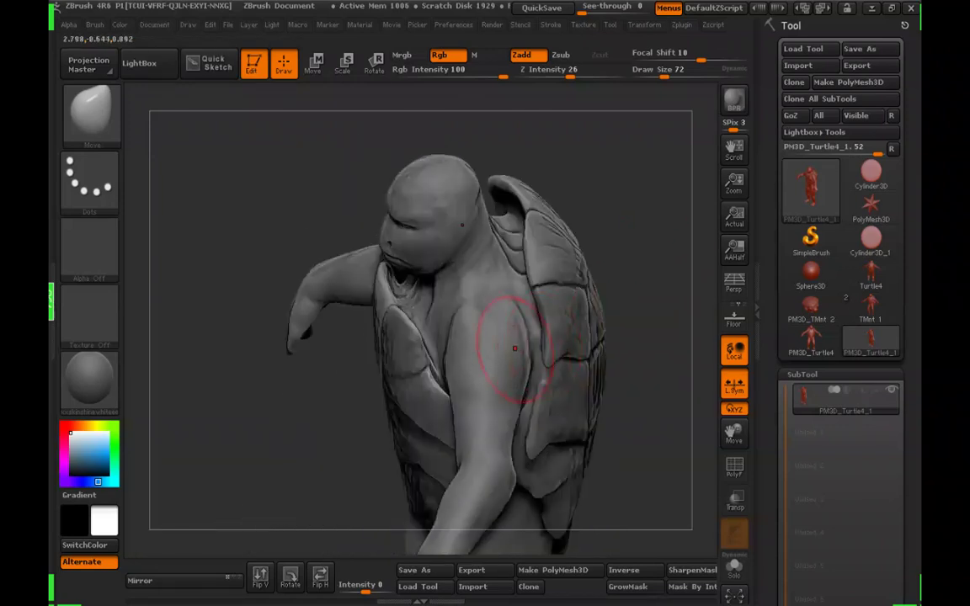
pyautogui.moveTo(622, 278)
pyautogui.mouseDown()
pyautogui.moveTo(671, 256)
pyautogui.moveTo(630, 252)
pyautogui.mouseUp()
pyautogui.keyDown('ctrl'); pyautogui.moveTo(630, 252); pyautogui.dragTo(633, 282, button='right'); pyautogui.keyUp('ctrl')
# Reshape the deltoids and upper arms symmetrically from the front with the Move brush
pyautogui.moveTo(673, 261); pyautogui.dragTo(493, 320)
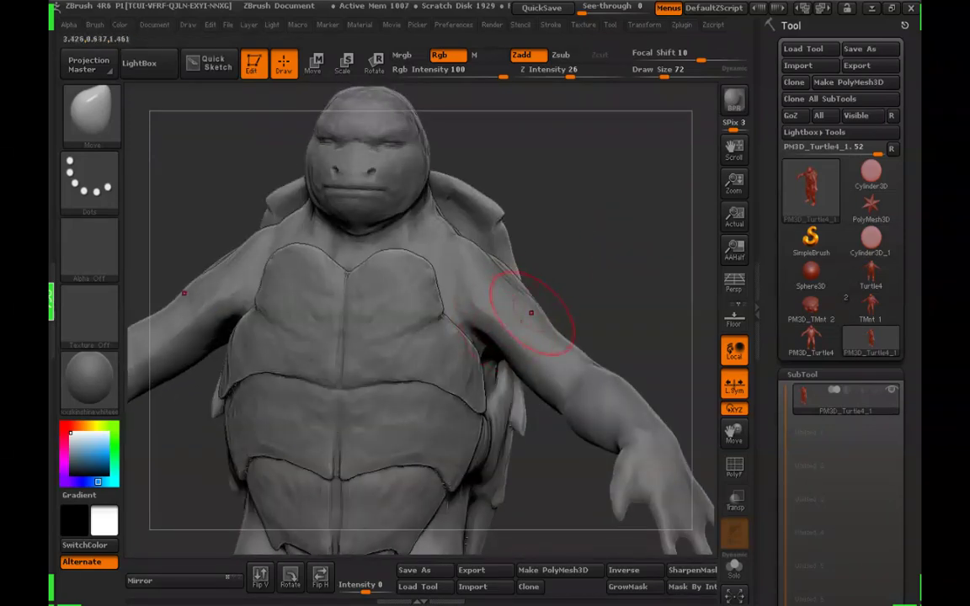
pyautogui.moveTo(589, 265); pyautogui.dragTo(621, 259)
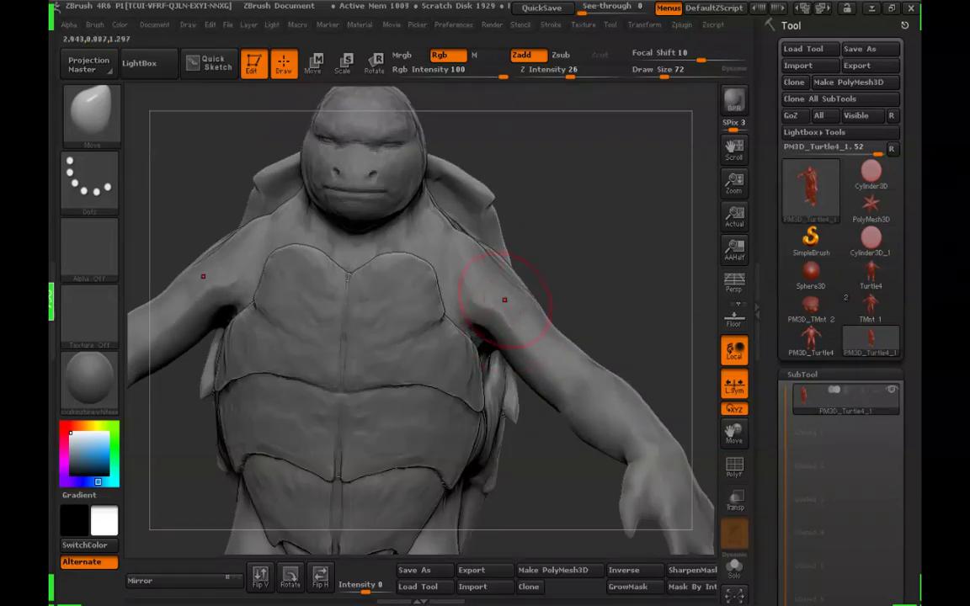
pyautogui.moveTo(505, 300); pyautogui.dragTo(529, 334)
# Refine the armpits and front shoulders with the Move brush at Focal Shift 36 and Draw Size 59, and smooth them
pyautogui.moveTo(665, 232)
pyautogui.keyDown('alt'); pyautogui.mouseDown()
pyautogui.moveTo(594, 227)
pyautogui.moveTo(669, 91)
pyautogui.mouseUp(); pyautogui.keyUp('alt')
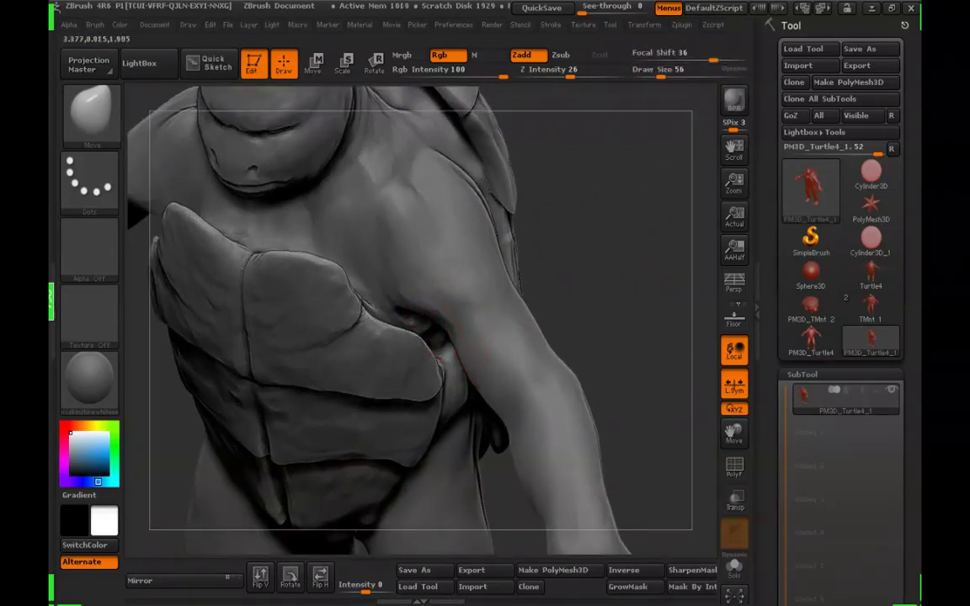
pyautogui.moveTo(459, 341); pyautogui.dragTo(661, 114)
pyautogui.moveTo(587, 244); pyautogui.dragTo(446, 311)
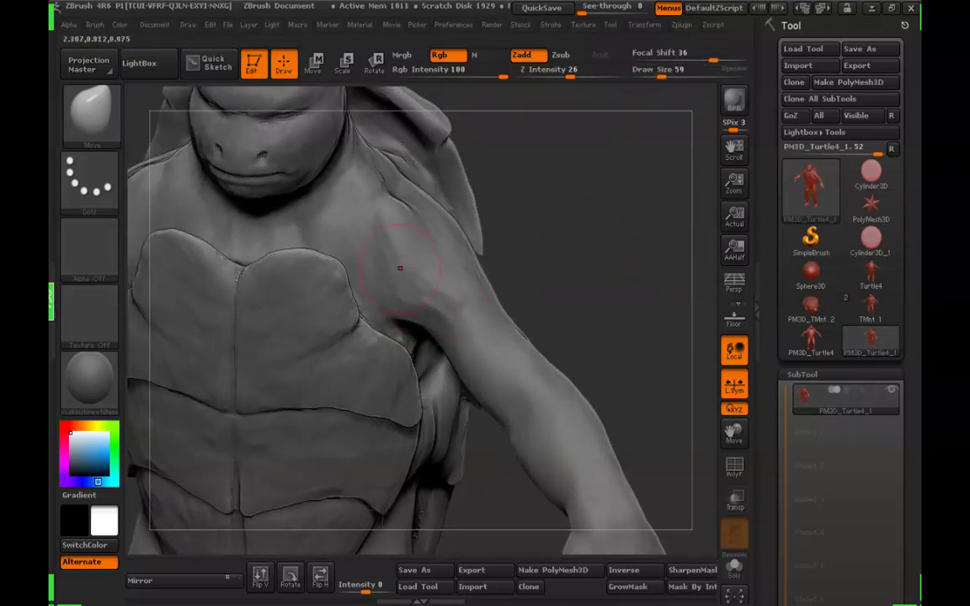
pyautogui.press('shift')
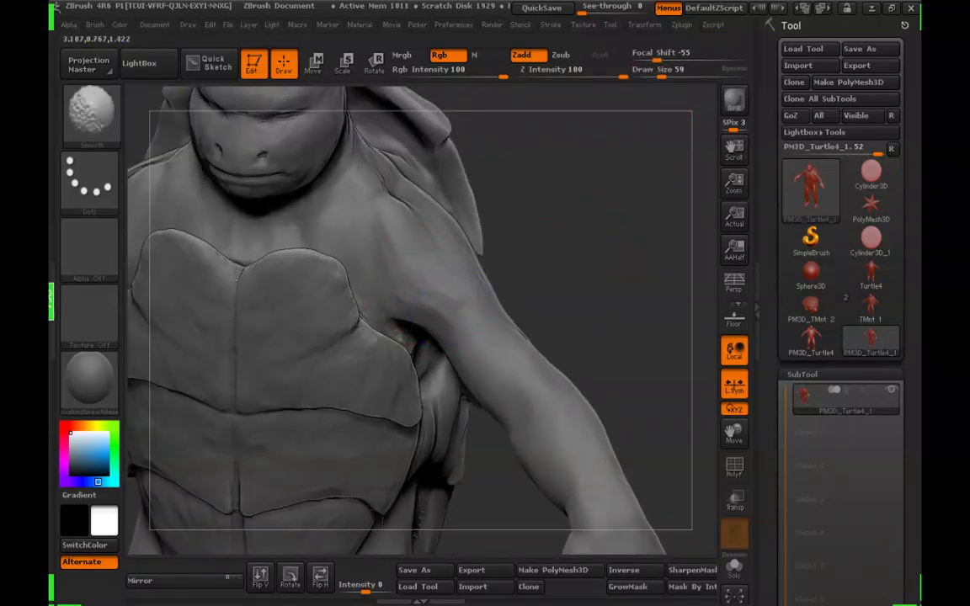
pyautogui.moveTo(596, 230)
pyautogui.mouseDown()
pyautogui.moveTo(581, 253)
pyautogui.moveTo(606, 253)
pyautogui.moveTo(549, 279)
pyautogui.moveTo(625, 224)
pyautogui.mouseUp()
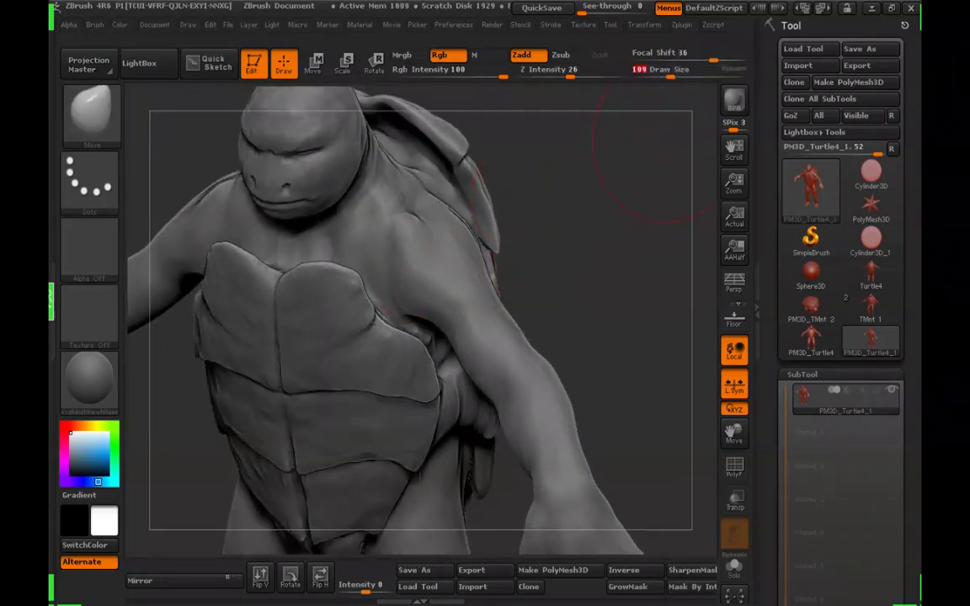
# Reshape the shoulder and the trapezius beside the shell with the Move brush at Draw Size 65
pyautogui.moveTo(641, 166); pyautogui.dragTo(447, 263)
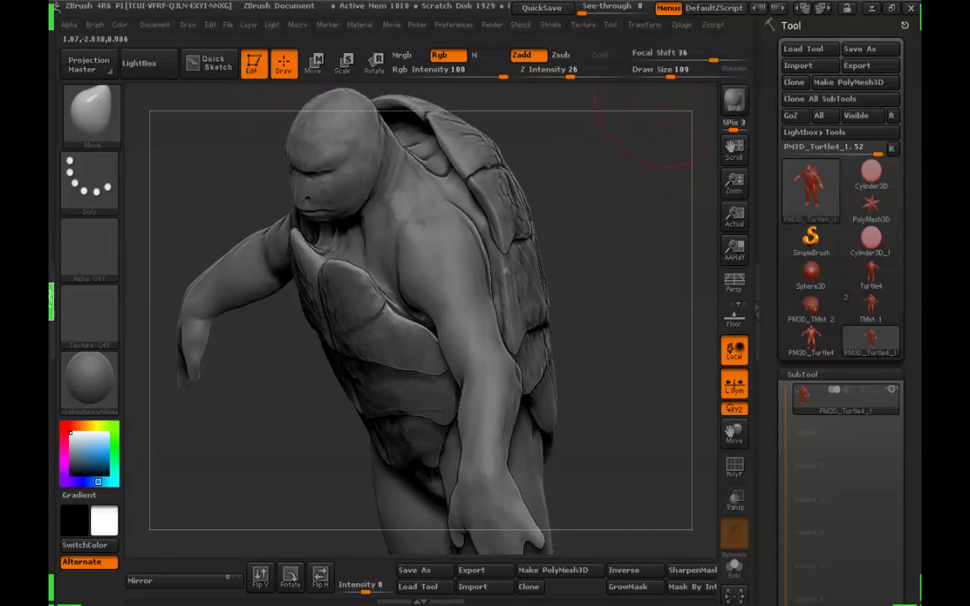
pyautogui.moveTo(644, 127); pyautogui.dragTo(452, 227)
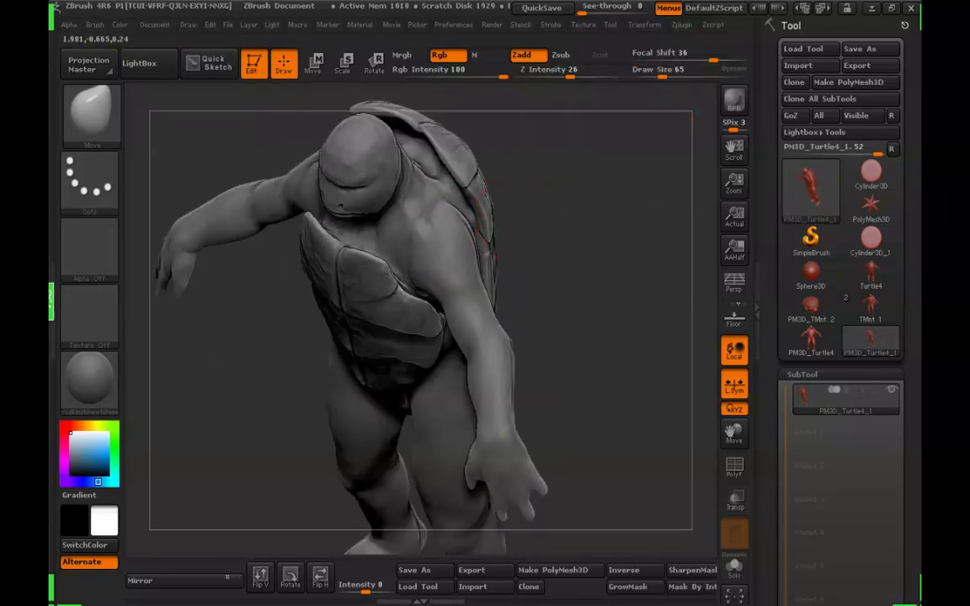
pyautogui.moveTo(548, 261)
pyautogui.mouseDown()
pyautogui.moveTo(594, 189)
pyautogui.moveTo(581, 248)
pyautogui.moveTo(552, 301)
pyautogui.mouseUp()
pyautogui.moveTo(451, 291); pyautogui.dragTo(464, 274)
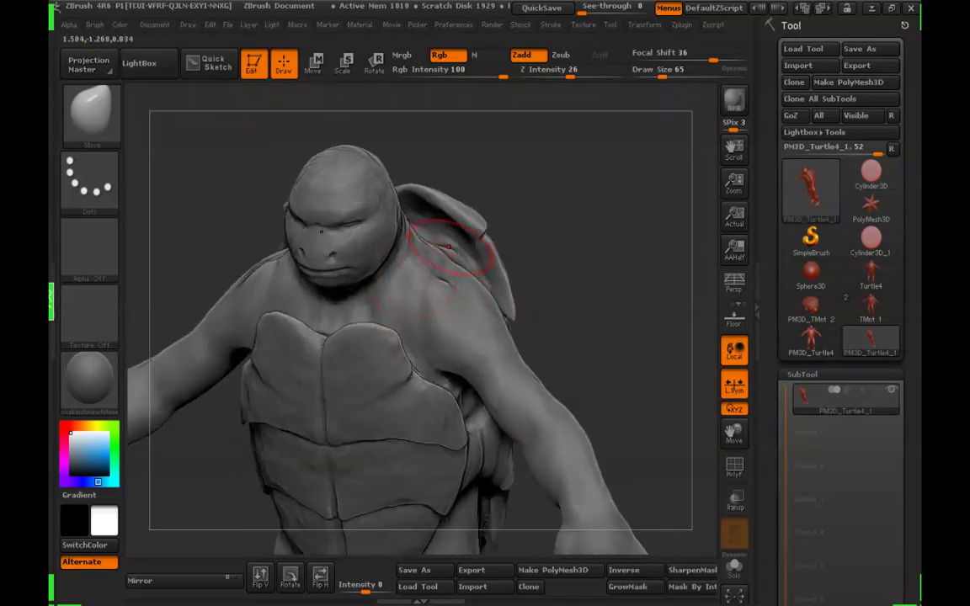
pyautogui.keyDown('alt'); pyautogui.moveTo(551, 198); pyautogui.dragTo(530, 308); pyautogui.keyUp('alt')
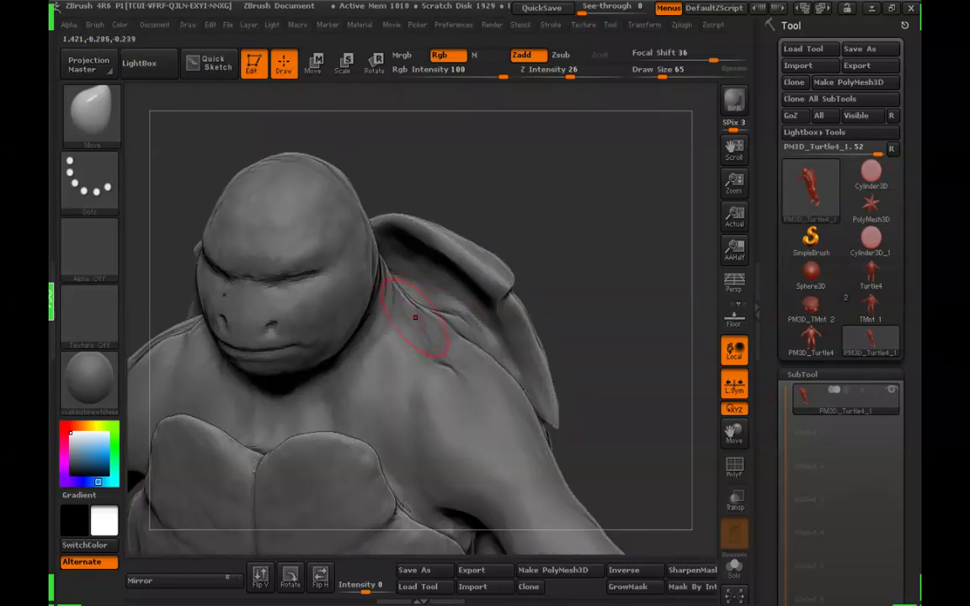
# Refine the transition from neck to shoulder with the Move brush at Draw Size 37 and smooth it
pyautogui.click(655, 76)
pyautogui.moveTo(618, 181)
pyautogui.mouseDown()
pyautogui.moveTo(605, 183)
pyautogui.moveTo(621, 223)
pyautogui.mouseUp()
pyautogui.keyDown('shift'); pyautogui.moveTo(418, 348); pyautogui.dragTo(404, 329); pyautogui.keyUp('shift')
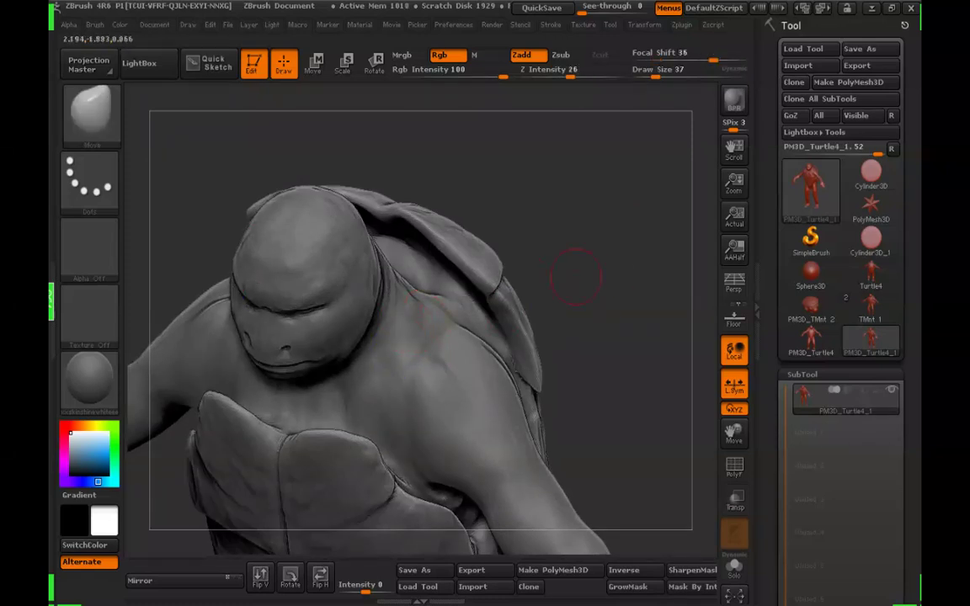
pyautogui.moveTo(576, 277)
pyautogui.mouseDown()
pyautogui.moveTo(608, 234)
pyautogui.moveTo(571, 264)
pyautogui.moveTo(645, 271)
pyautogui.mouseUp()
pyautogui.moveTo(500, 255); pyautogui.dragTo(547, 256)
# Widen and round the upper chest plates symmetrically from the front with the Move brush at Draw Size 62
pyautogui.moveTo(547, 256)
pyautogui.keyDown('alt'); pyautogui.mouseDown()
pyautogui.moveTo(558, 273)
pyautogui.moveTo(541, 281)
pyautogui.moveTo(582, 243)
pyautogui.moveTo(569, 239)
pyautogui.moveTo(602, 160)
pyautogui.moveTo(674, 199)
pyautogui.mouseUp(); pyautogui.keyUp('alt')
pyautogui.moveTo(593, 198)
pyautogui.keyDown('shift'); pyautogui.mouseDown()
pyautogui.moveTo(594, 281)
pyautogui.moveTo(632, 275)
pyautogui.moveTo(606, 249)
pyautogui.mouseUp(); pyautogui.keyUp('shift')
pyautogui.click(668, 73)
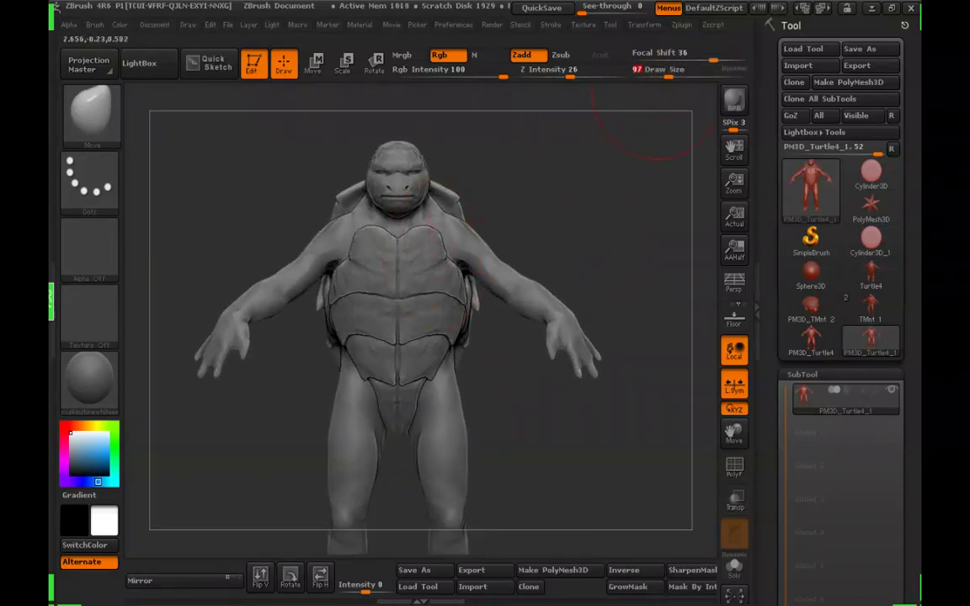
pyautogui.moveTo(668, 76); pyautogui.dragTo(661, 76)
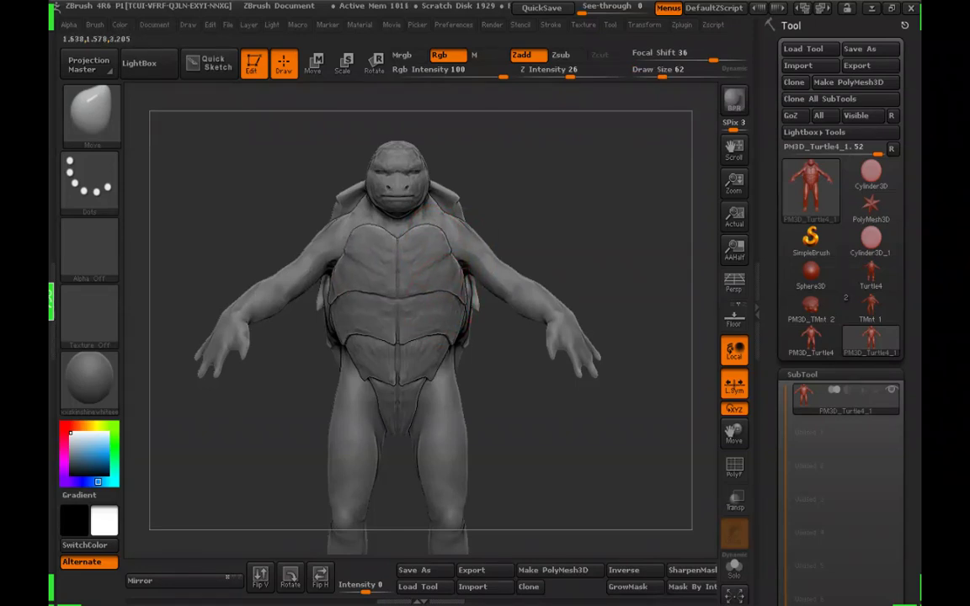
pyautogui.moveTo(606, 278)
pyautogui.mouseDown()
pyautogui.moveTo(520, 303)
pyautogui.moveTo(501, 296)
pyautogui.mouseUp()
# Push the upper chest plates back toward the body from the side with the Move brush at Draw Size 126
pyautogui.click(673, 72)
pyautogui.moveTo(624, 168); pyautogui.dragTo(543, 189)
pyautogui.keyDown('shift'); pyautogui.moveTo(627, 253); pyautogui.dragTo(594, 252); pyautogui.keyUp('shift')
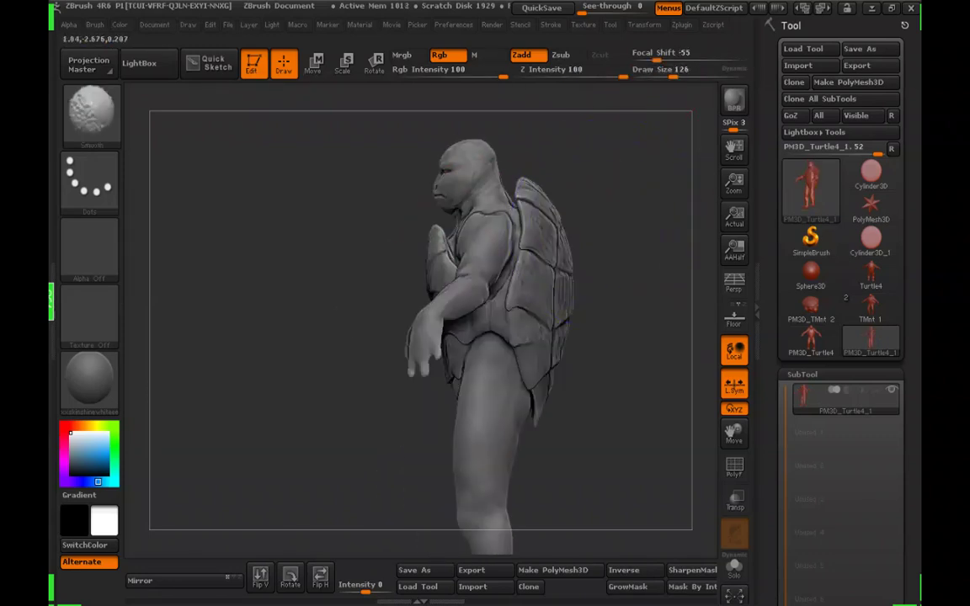
pyautogui.moveTo(435, 252); pyautogui.dragTo(443, 228)
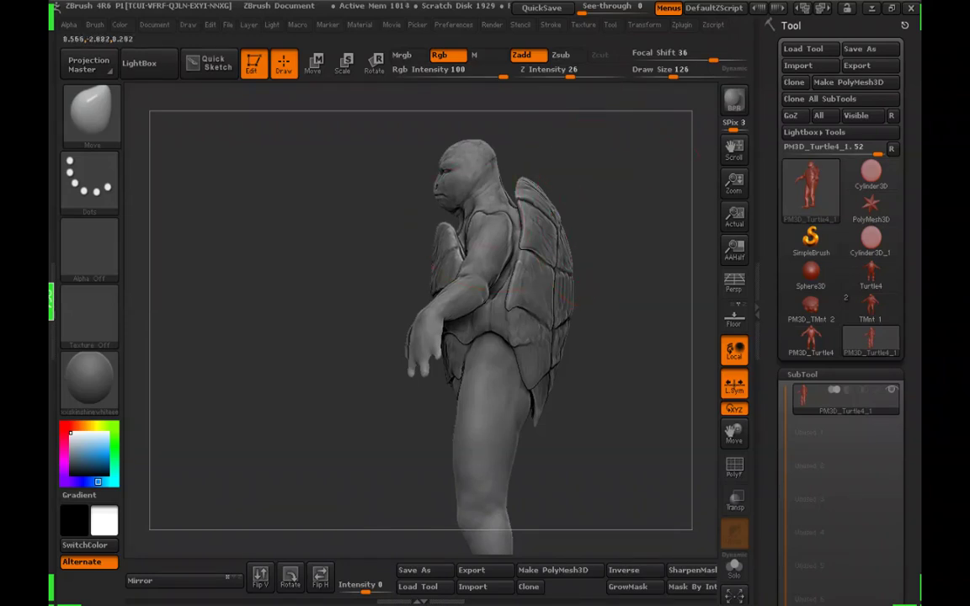
# Adjust the overall torso and chest plate proportions with the Move brush at Draw Size 214
pyautogui.click(684, 77)
pyautogui.moveTo(615, 252)
pyautogui.keyDown('alt'); pyautogui.mouseDown()
pyautogui.moveTo(586, 219)
pyautogui.moveTo(621, 202)
pyautogui.mouseUp(); pyautogui.keyUp('alt')
pyautogui.moveTo(394, 214); pyautogui.dragTo(399, 209)
pyautogui.moveTo(291, 242); pyautogui.dragTo(383, 252)
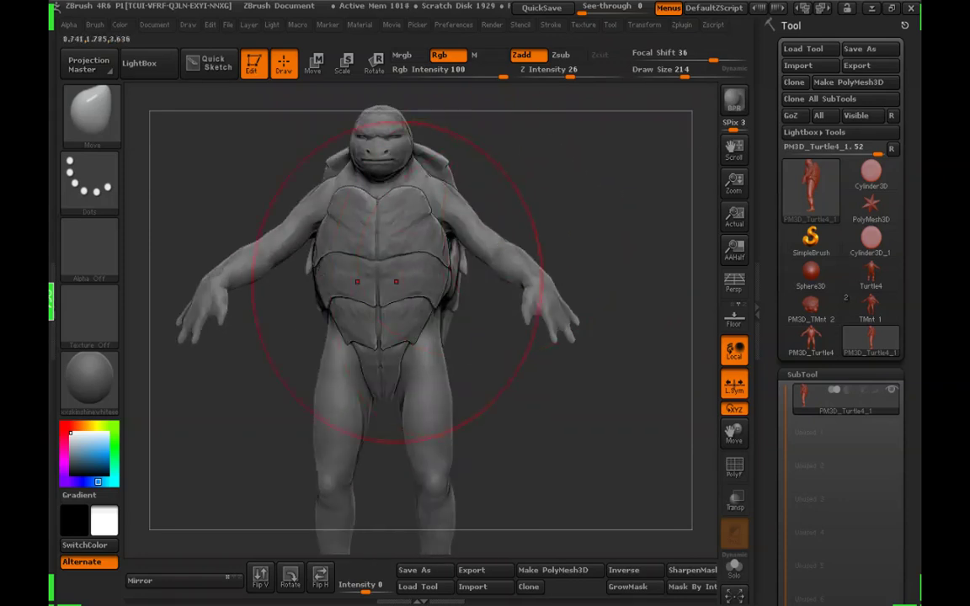
pyautogui.moveTo(448, 291); pyautogui.dragTo(440, 293)
pyautogui.moveTo(439, 217); pyautogui.dragTo(399, 224)
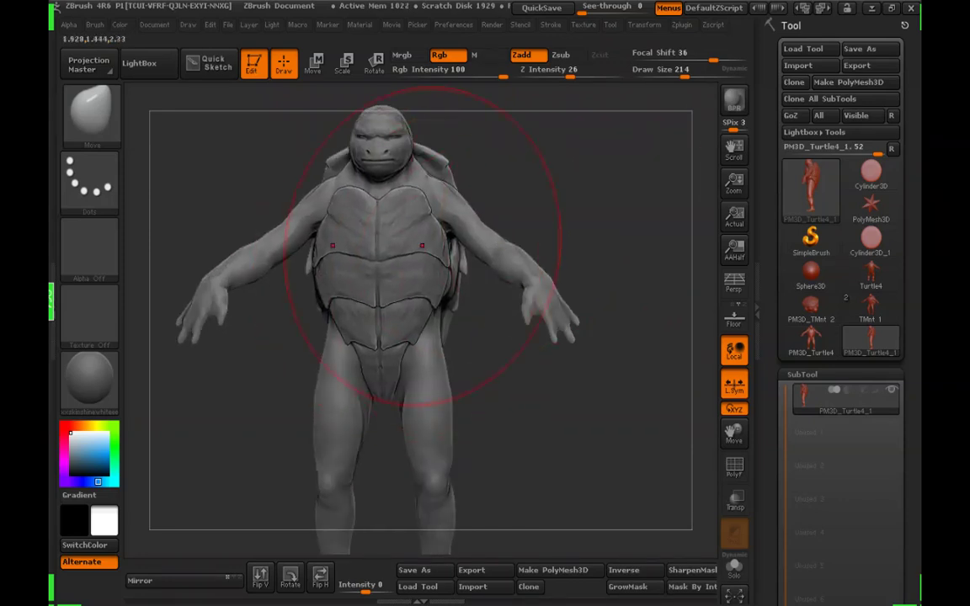
pyautogui.moveTo(495, 278); pyautogui.dragTo(581, 281)
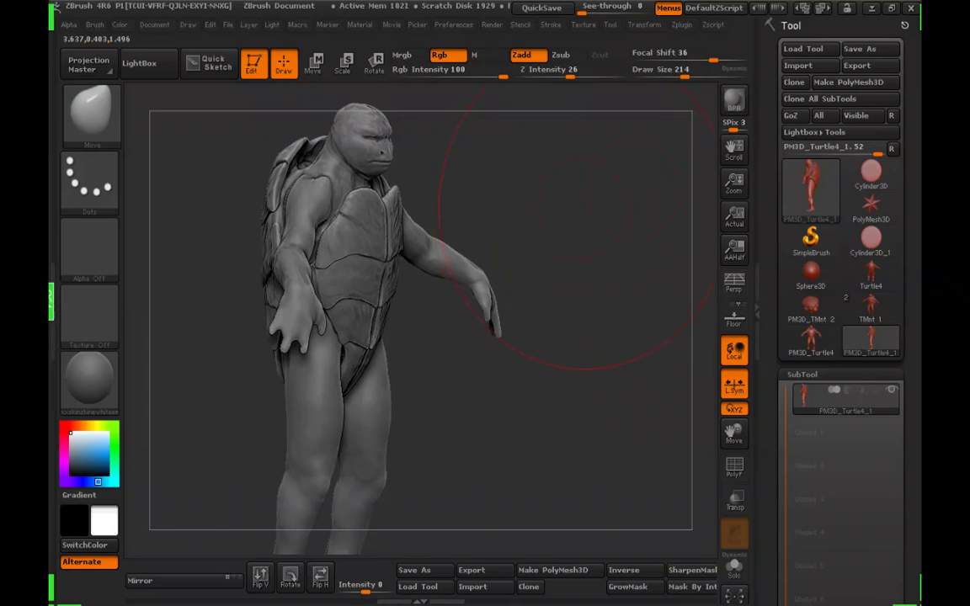
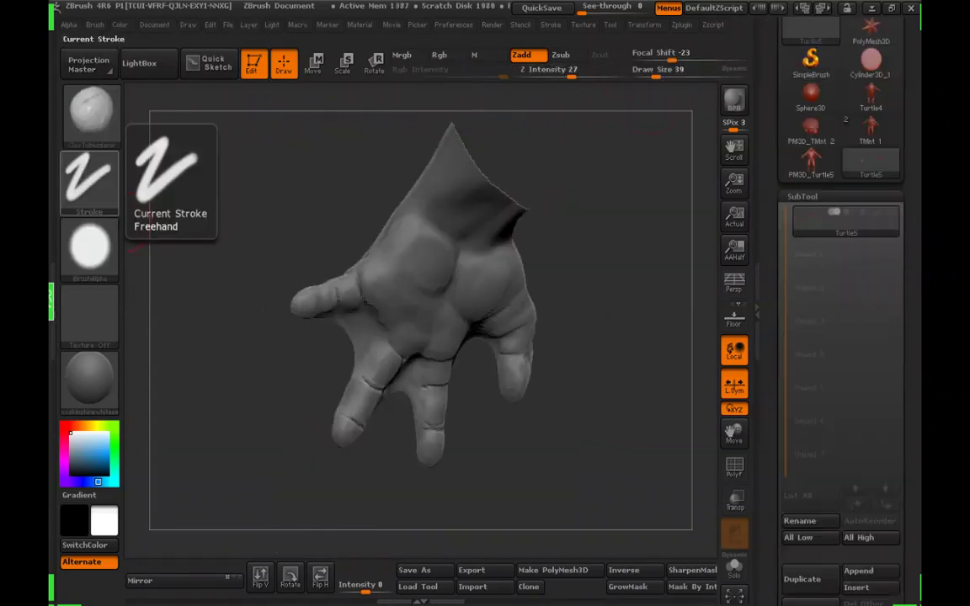
# Sculpt the nail beds on the fingertips of the isolated hand with the ClayTubes brush, reducing its Draw Size to 24
pyautogui.moveTo(567, 386)
pyautogui.mouseDown()
pyautogui.moveTo(591, 416)
pyautogui.moveTo(605, 411)
pyautogui.moveTo(585, 405)
pyautogui.moveTo(644, 167)
pyautogui.moveTo(619, 101)
pyautogui.moveTo(601, 205)
pyautogui.moveTo(420, 378)
pyautogui.mouseUp()
pyautogui.click(655, 77)
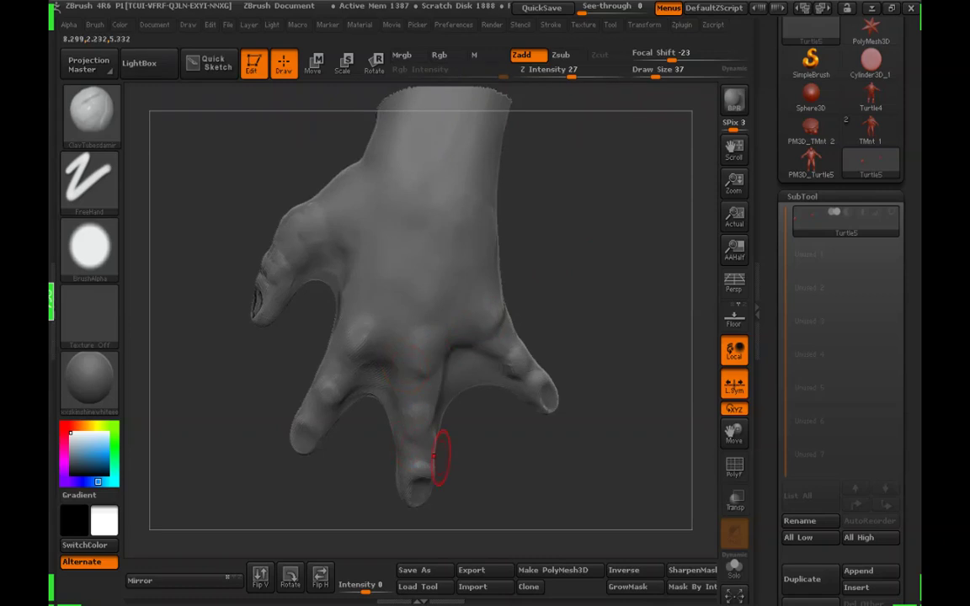
pyautogui.moveTo(438, 457)
pyautogui.mouseDown()
pyautogui.moveTo(558, 372)
pyautogui.moveTo(376, 316)
pyautogui.moveTo(455, 295)
pyautogui.moveTo(622, 114)
pyautogui.mouseUp()
pyautogui.click(651, 76)
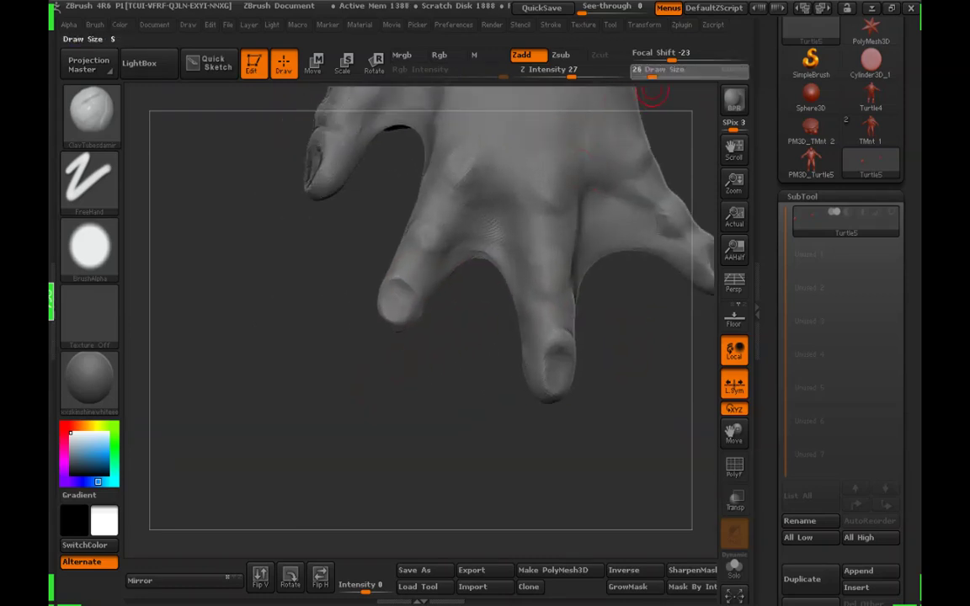
pyautogui.moveTo(423, 389); pyautogui.dragTo(441, 381)
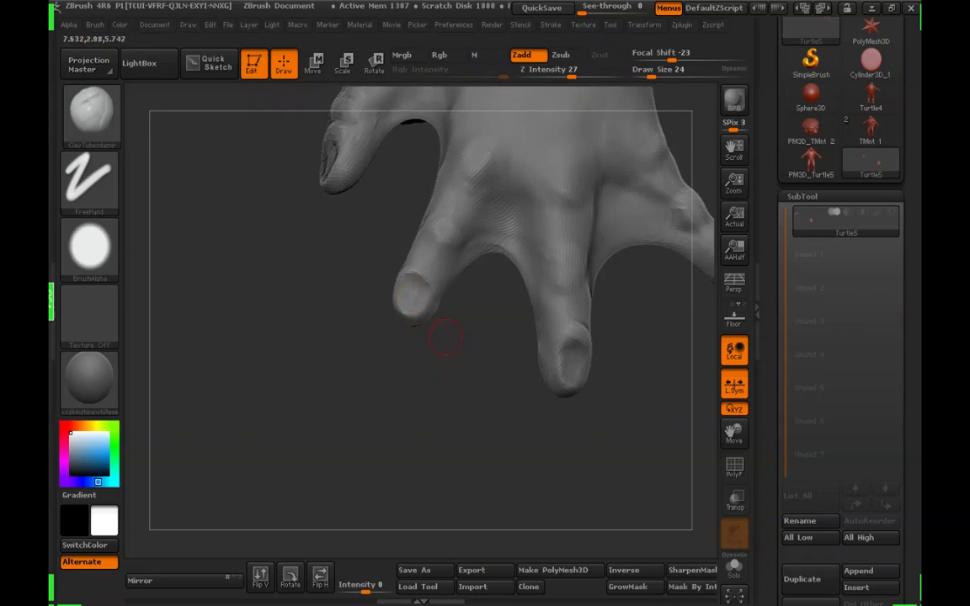
pyautogui.moveTo(446, 338)
pyautogui.mouseDown()
pyautogui.moveTo(428, 331)
pyautogui.moveTo(422, 269)
pyautogui.mouseUp()
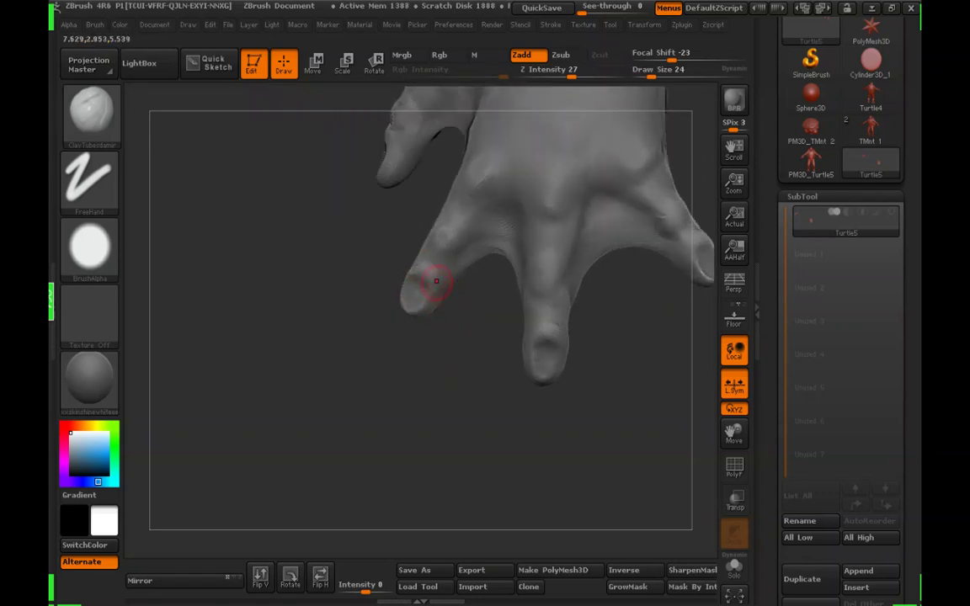
# Build up the finger folds and knuckles on the back of the hand with the ClayTubes brush, raising its Draw Size to 32
pyautogui.moveTo(433, 313)
pyautogui.mouseDown()
pyautogui.moveTo(417, 285)
pyautogui.moveTo(443, 368)
pyautogui.moveTo(450, 277)
pyautogui.mouseUp()
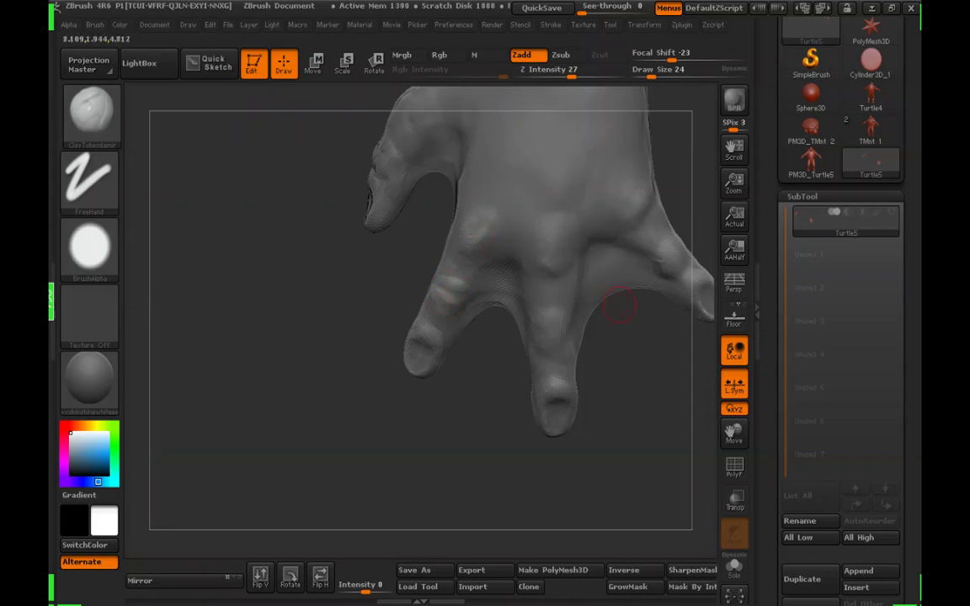
pyautogui.moveTo(619, 307)
pyautogui.mouseDown()
pyautogui.moveTo(594, 375)
pyautogui.moveTo(531, 357)
pyautogui.moveTo(602, 336)
pyautogui.moveTo(572, 326)
pyautogui.moveTo(580, 337)
pyautogui.moveTo(617, 299)
pyautogui.moveTo(656, 163)
pyautogui.mouseUp()
pyautogui.moveTo(654, 76); pyautogui.dragTo(653, 76)
pyautogui.moveTo(628, 181); pyautogui.dragTo(633, 210)
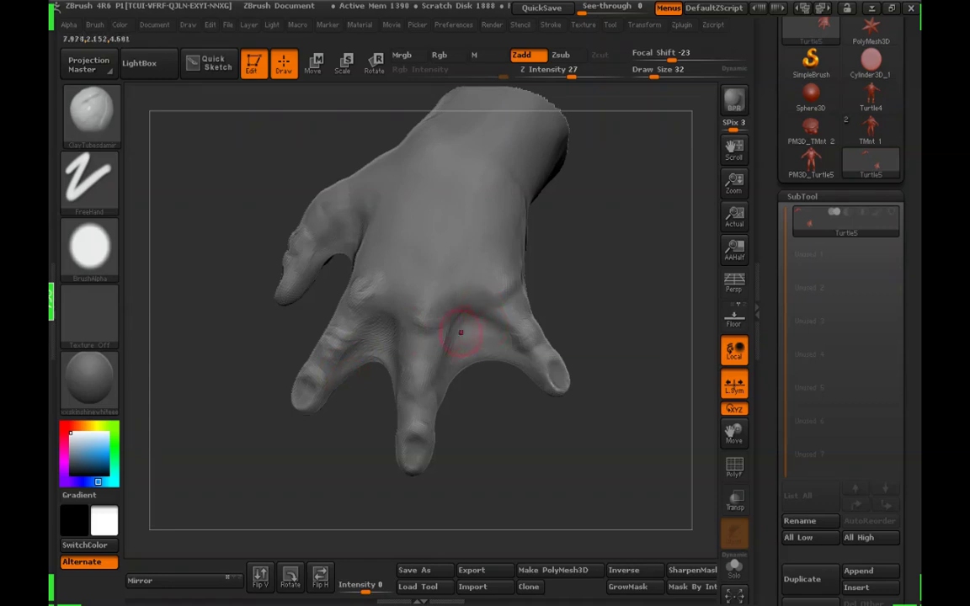
pyautogui.keyDown('alt'); pyautogui.moveTo(589, 273); pyautogui.dragTo(594, 310); pyautogui.keyUp('alt')
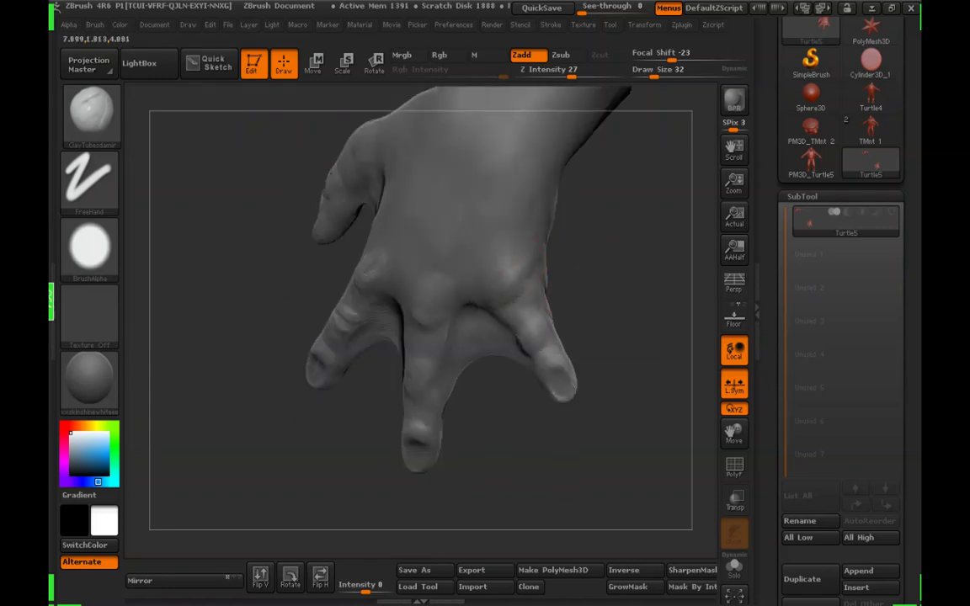
pyautogui.moveTo(623, 299); pyautogui.dragTo(573, 289)
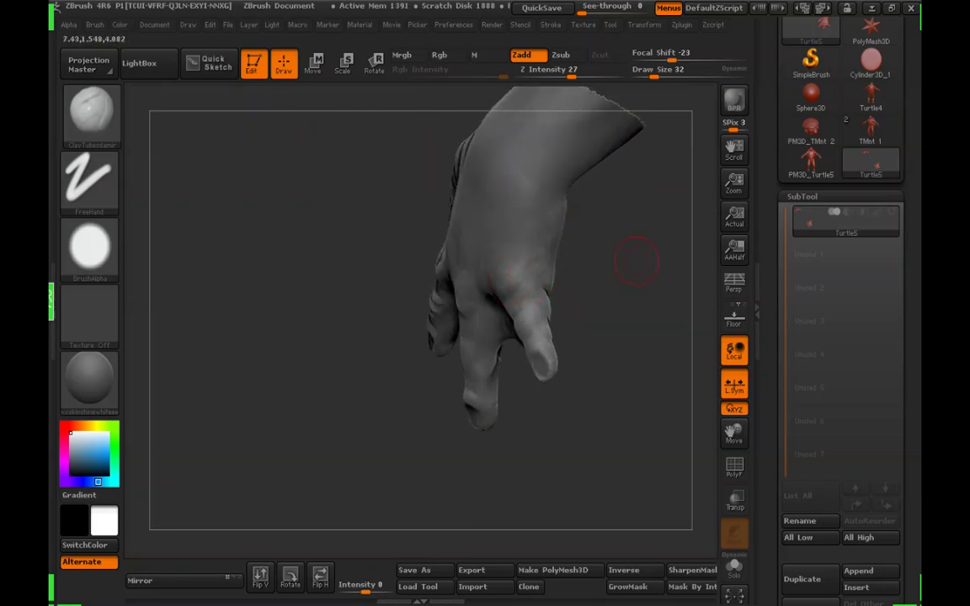
pyautogui.moveTo(637, 261); pyautogui.dragTo(623, 243)
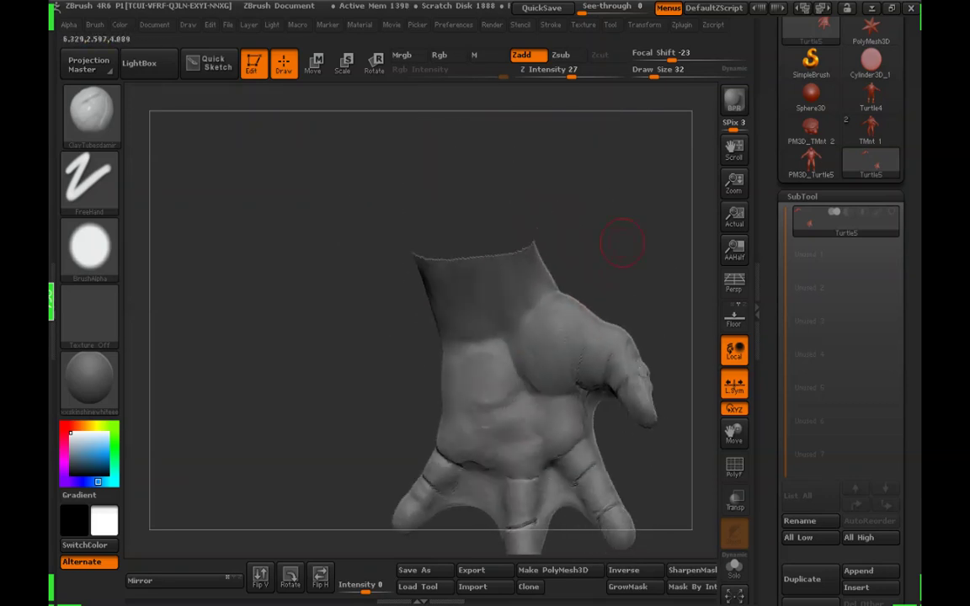
# Unhide the whole body, then sculpt and smooth the creases across the inner wrist with the ClayTubes brush at Draw Size 32
pyautogui.keyDown('ctrl'); pyautogui.keyDown('shift'); pyautogui.click(635, 228); pyautogui.keyUp('shift'); pyautogui.keyUp('ctrl')
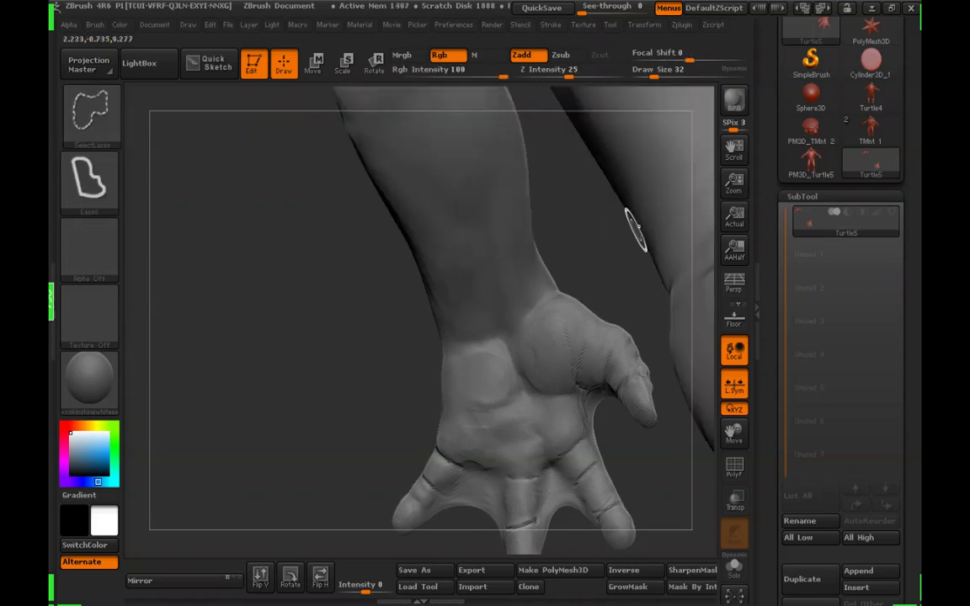
pyautogui.moveTo(613, 277); pyautogui.dragTo(686, 290)
pyautogui.moveTo(623, 316); pyautogui.dragTo(619, 253)
pyautogui.moveTo(666, 202); pyautogui.dragTo(612, 292)
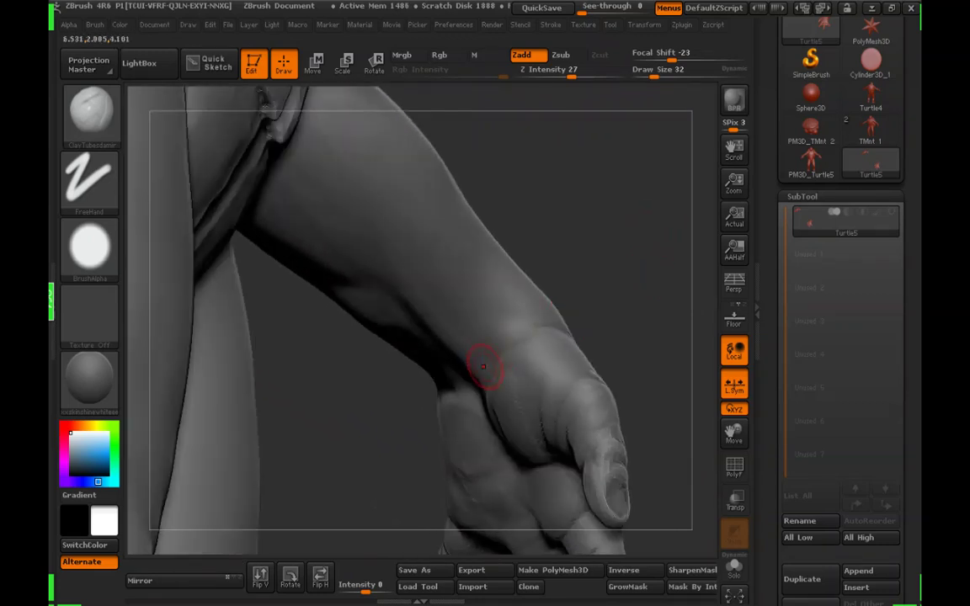
pyautogui.moveTo(387, 425); pyautogui.dragTo(514, 400)
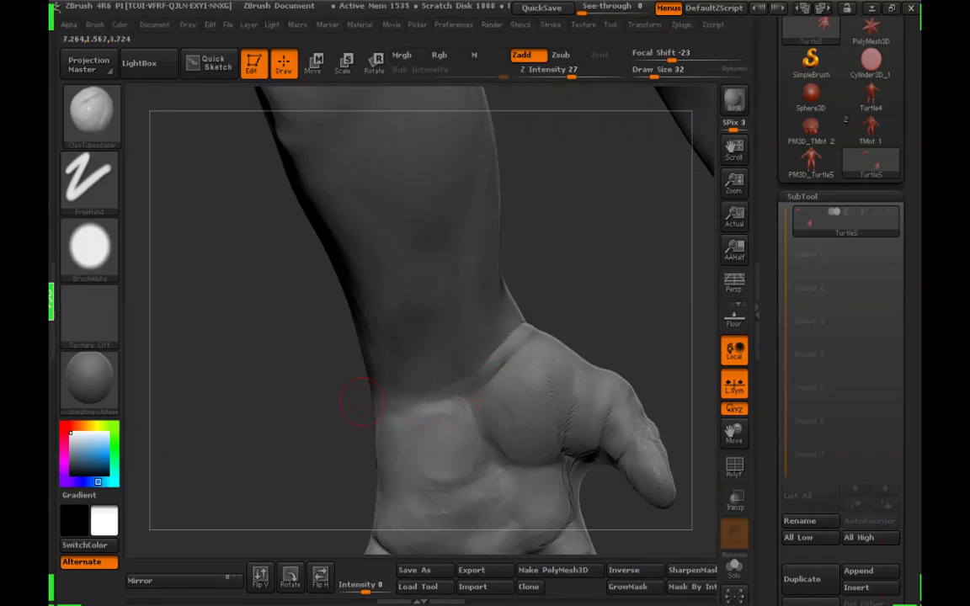
pyautogui.moveTo(587, 295)
pyautogui.mouseDown()
pyautogui.moveTo(619, 265)
pyautogui.moveTo(602, 253)
pyautogui.mouseUp()
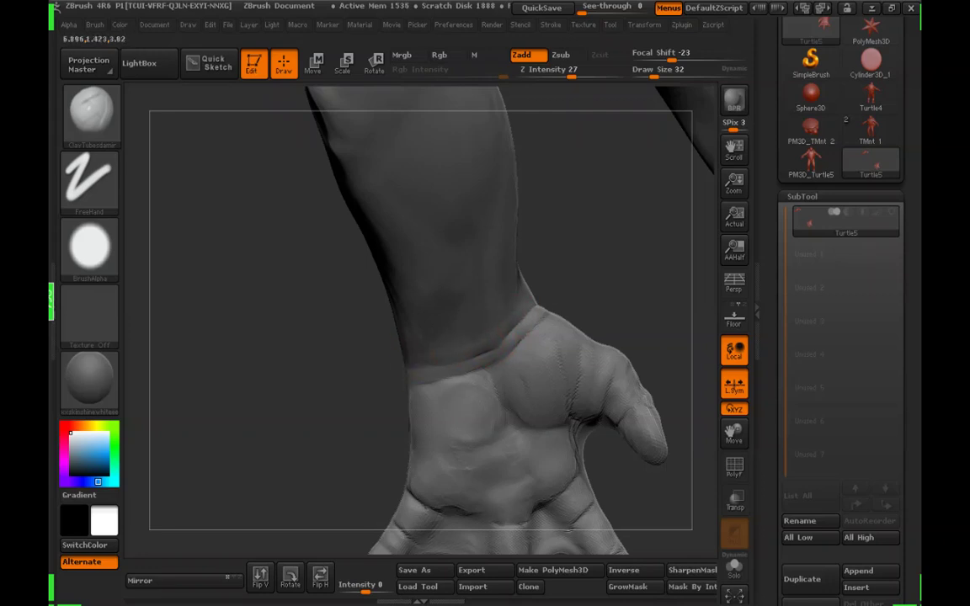
pyautogui.moveTo(611, 277); pyautogui.dragTo(593, 286)
pyautogui.moveTo(516, 331)
pyautogui.keyDown('shift'); pyautogui.mouseDown()
pyautogui.moveTo(502, 305)
pyautogui.moveTo(504, 329)
pyautogui.mouseUp(); pyautogui.keyUp('shift')
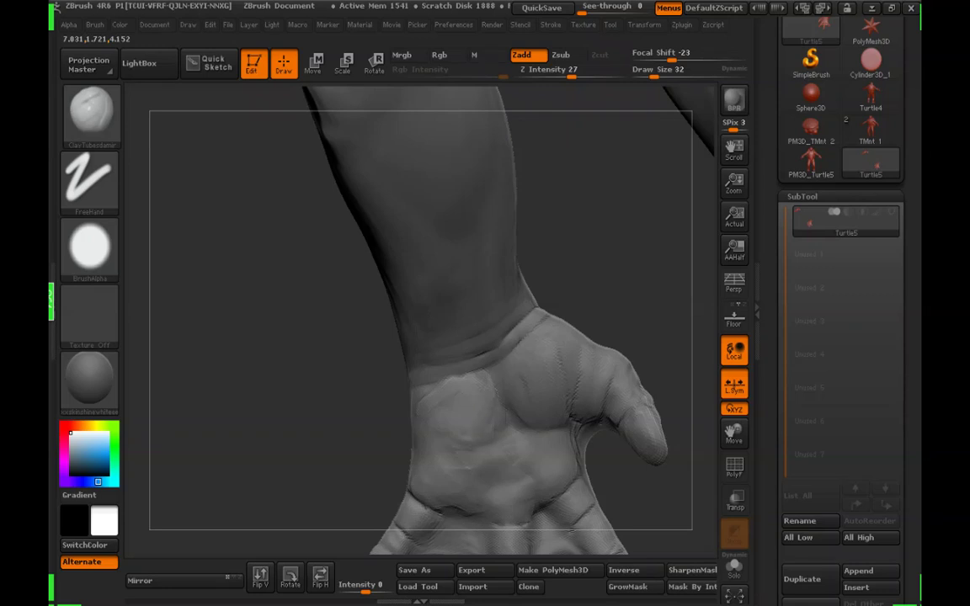
# Flatten the planes around the elbow and forearm with the TrimDynamic brush, increasing its Draw Size to 62
pyautogui.moveTo(598, 274)
pyautogui.mouseDown()
pyautogui.moveTo(570, 265)
pyautogui.moveTo(611, 505)
pyautogui.moveTo(573, 467)
pyautogui.moveTo(518, 442)
pyautogui.mouseUp()
pyautogui.click(92, 112)
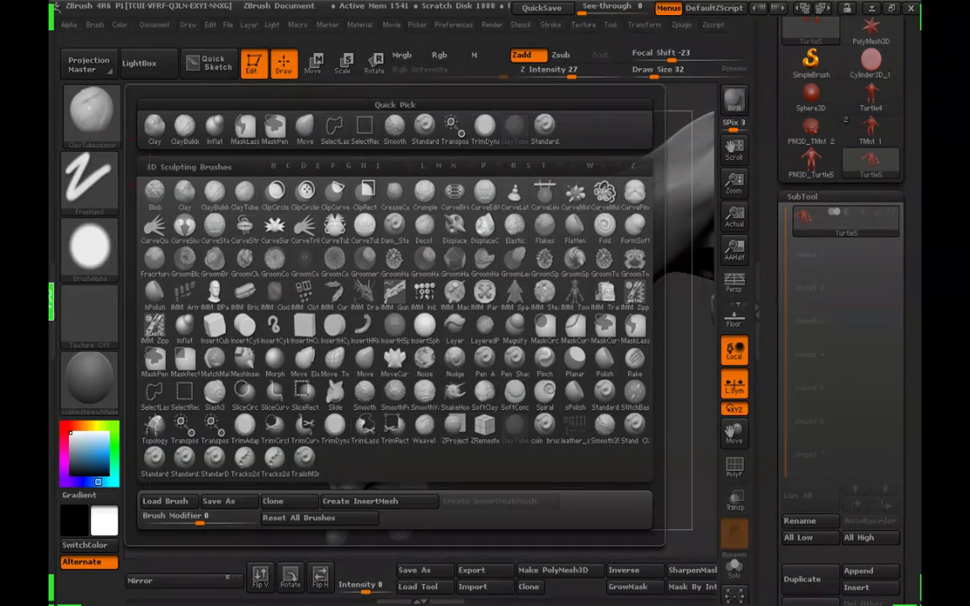
pyautogui.click(334, 425)
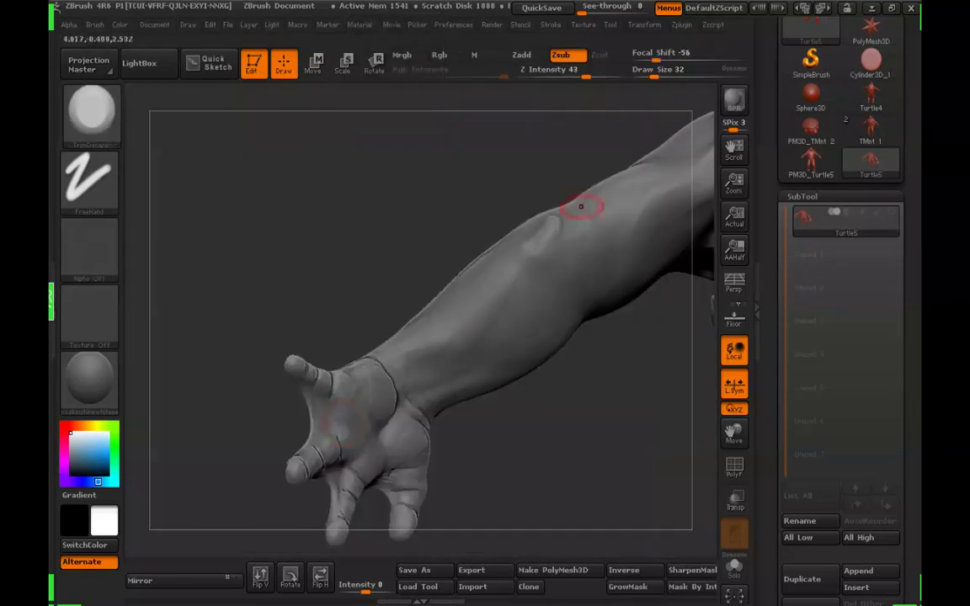
pyautogui.moveTo(581, 206); pyautogui.dragTo(585, 221)
pyautogui.click(653, 75)
pyautogui.write('62')
pyautogui.press('Return')
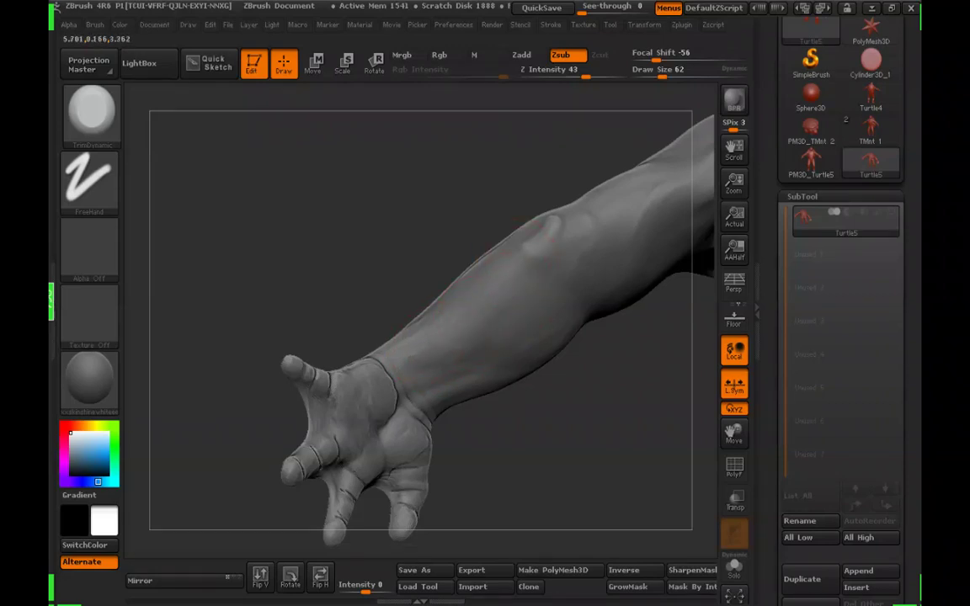
pyautogui.moveTo(581, 409); pyautogui.dragTo(485, 390)
# Trim and smooth the back of the upper arm beside the shell with the TrimDynamic brush at Draw Size 39
pyautogui.click(94, 116)
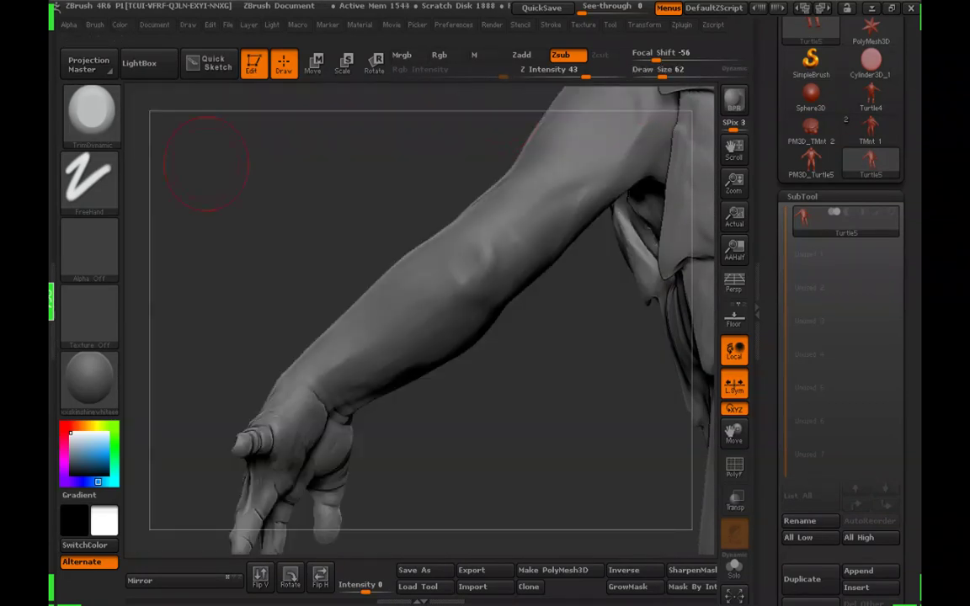
pyautogui.click(91, 109)
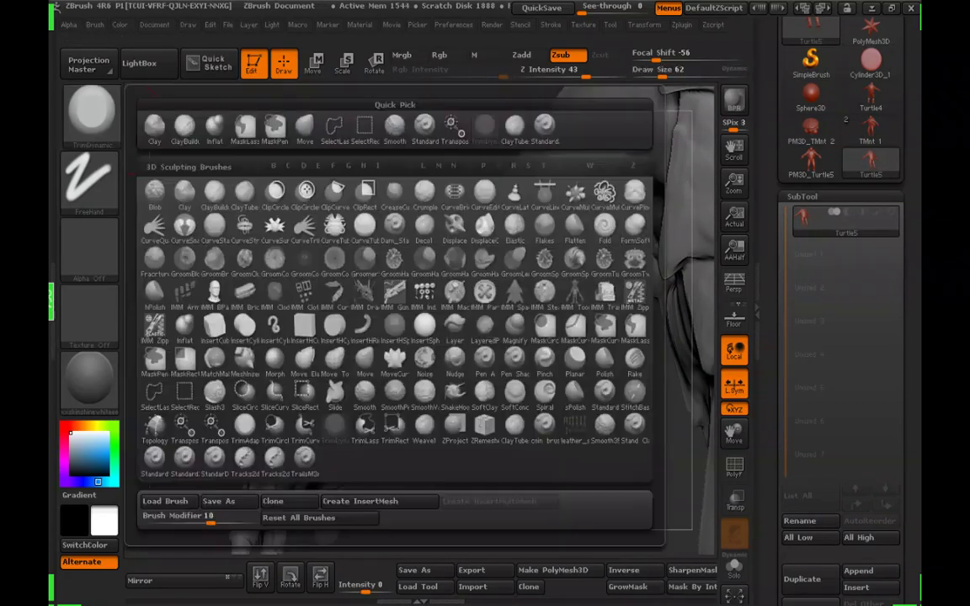
pyautogui.click(305, 126)
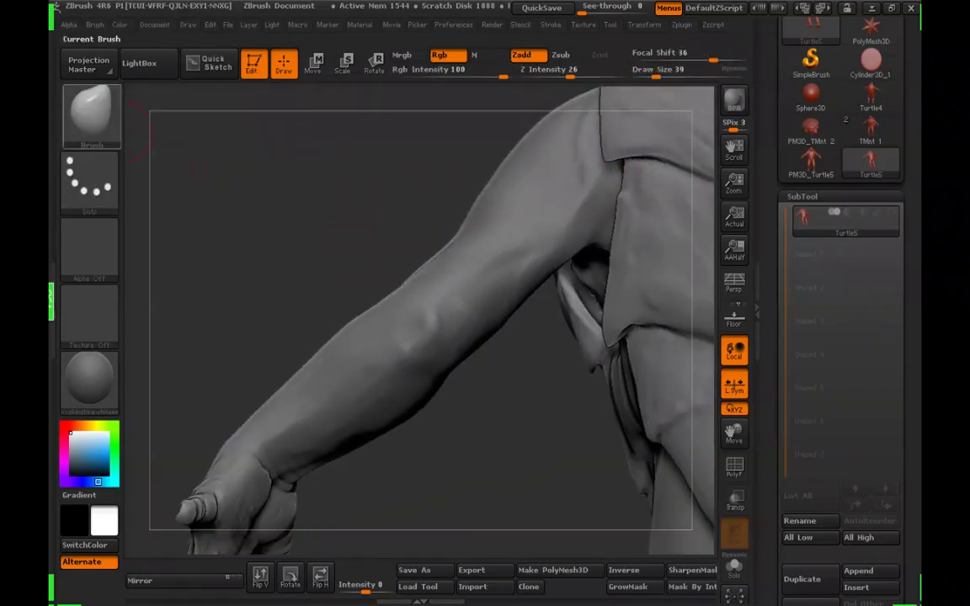
pyautogui.click(91, 110)
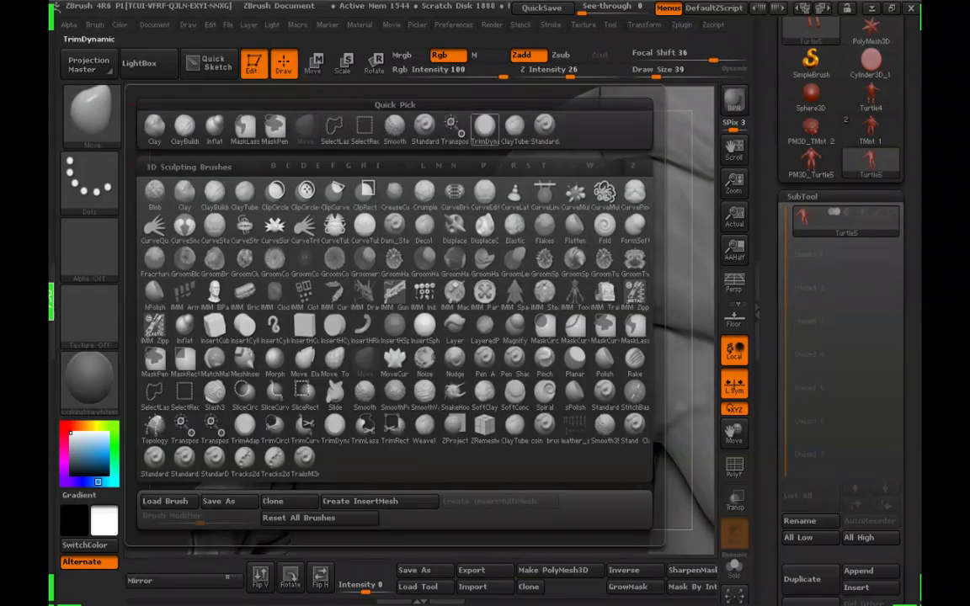
pyautogui.click(484, 126)
pyautogui.keyDown('alt'); pyautogui.moveTo(530, 438); pyautogui.dragTo(492, 438); pyautogui.keyUp('alt')
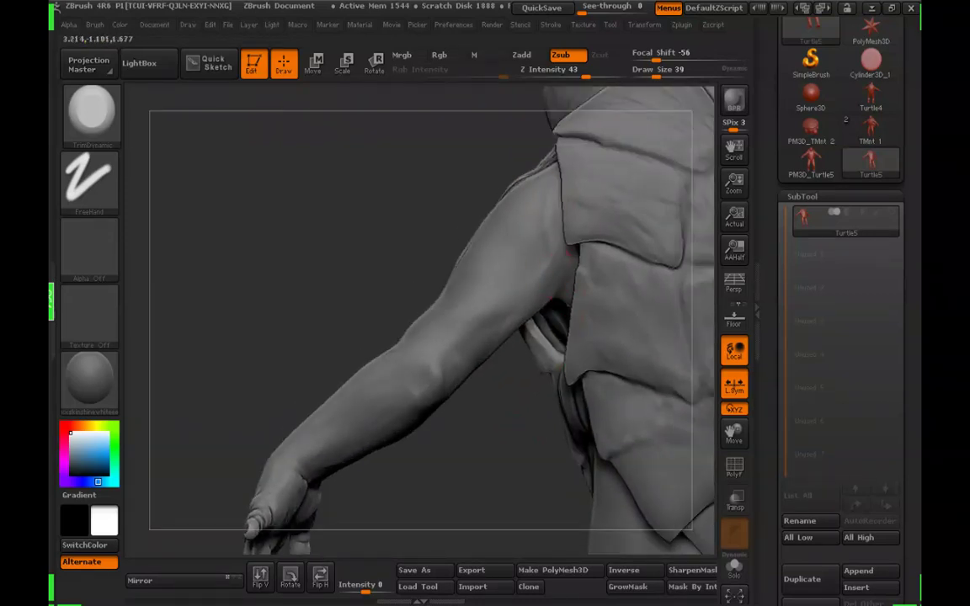
pyautogui.moveTo(493, 394); pyautogui.dragTo(517, 396)
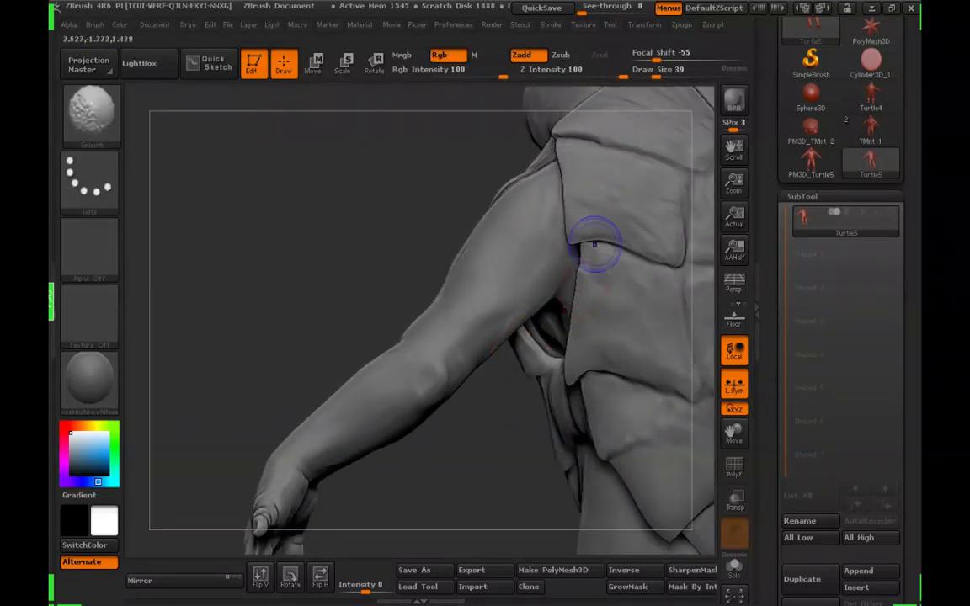
pyautogui.keyDown('shift'); pyautogui.moveTo(596, 250); pyautogui.dragTo(558, 264); pyautogui.keyUp('shift')
pyautogui.moveTo(495, 374); pyautogui.dragTo(520, 368)
pyautogui.keyDown('shift'); pyautogui.moveTo(556, 299); pyautogui.dragTo(537, 209); pyautogui.keyUp('shift')
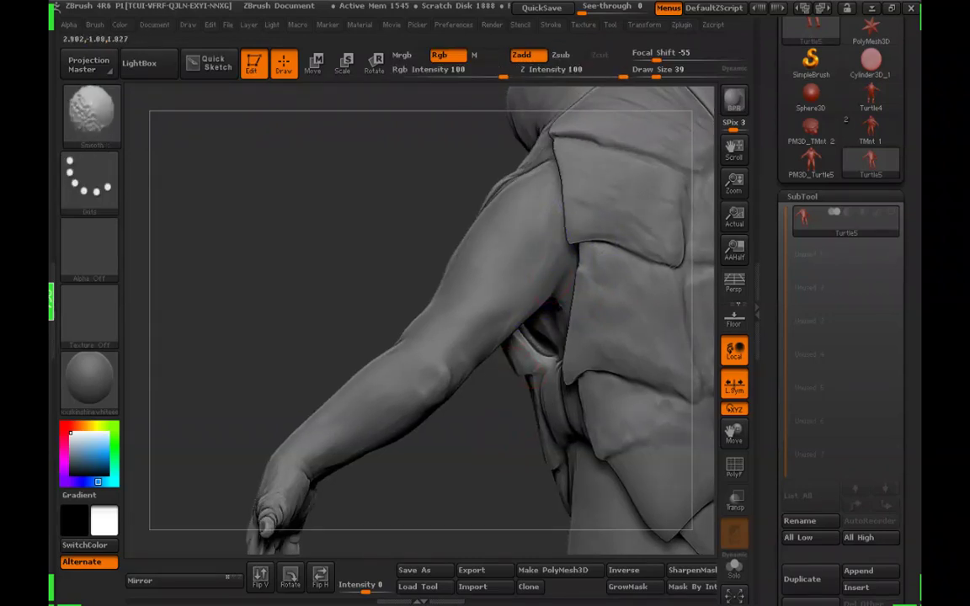
# Flatten the elbow bump and the underside of the upper arm with the TrimDynamic brush at Draw Size 39
pyautogui.moveTo(514, 394)
pyautogui.mouseDown()
pyautogui.moveTo(497, 404)
pyautogui.moveTo(497, 350)
pyautogui.mouseUp()
pyautogui.moveTo(468, 444); pyautogui.dragTo(473, 498)
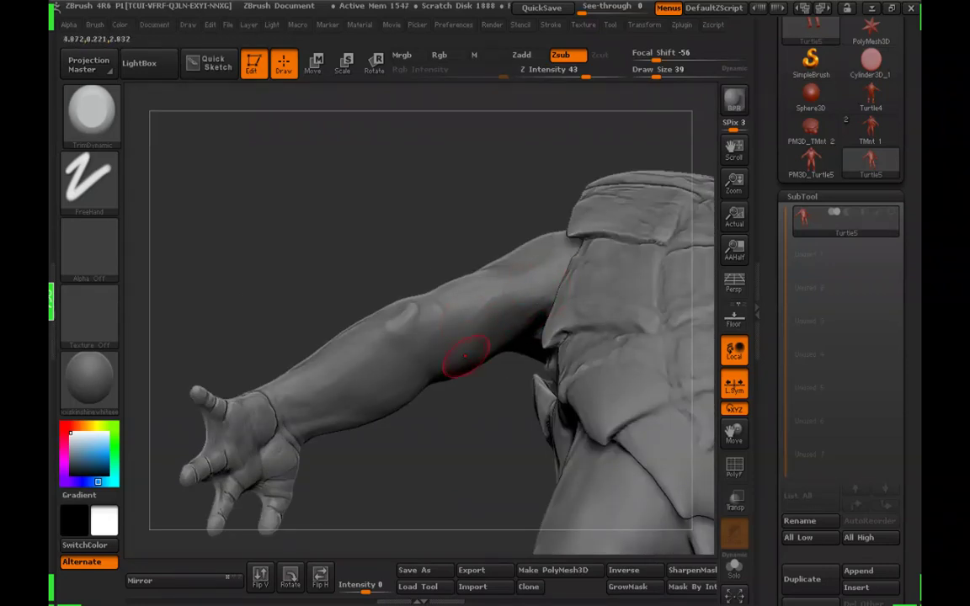
pyautogui.moveTo(459, 352); pyautogui.dragTo(562, 337)
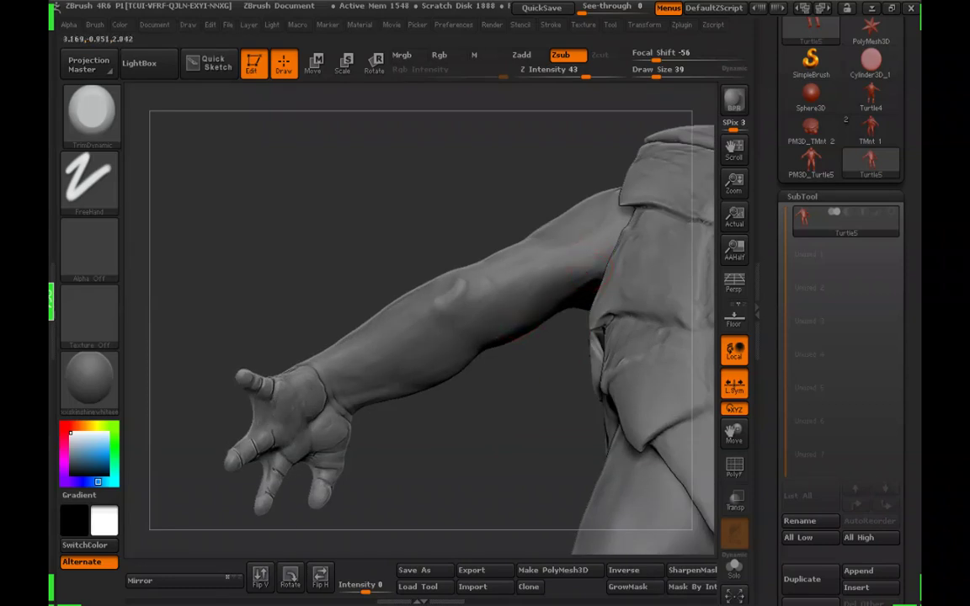
pyautogui.moveTo(512, 376); pyautogui.dragTo(492, 379)
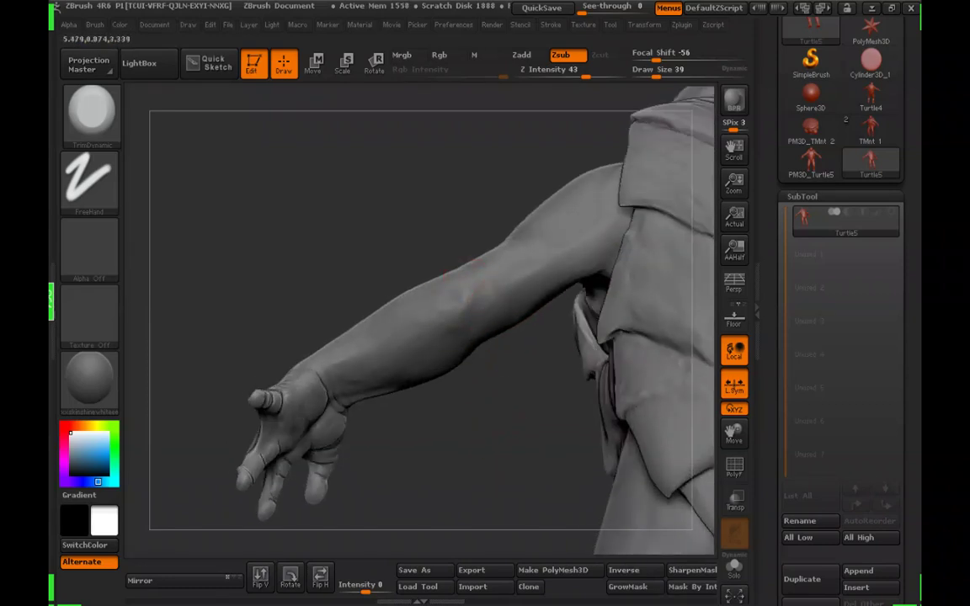
pyautogui.moveTo(438, 428); pyautogui.dragTo(485, 428)
pyautogui.moveTo(421, 425); pyautogui.dragTo(589, 425)
pyautogui.moveTo(505, 425); pyautogui.dragTo(560, 294)
pyautogui.moveTo(565, 357); pyautogui.dragTo(596, 400)
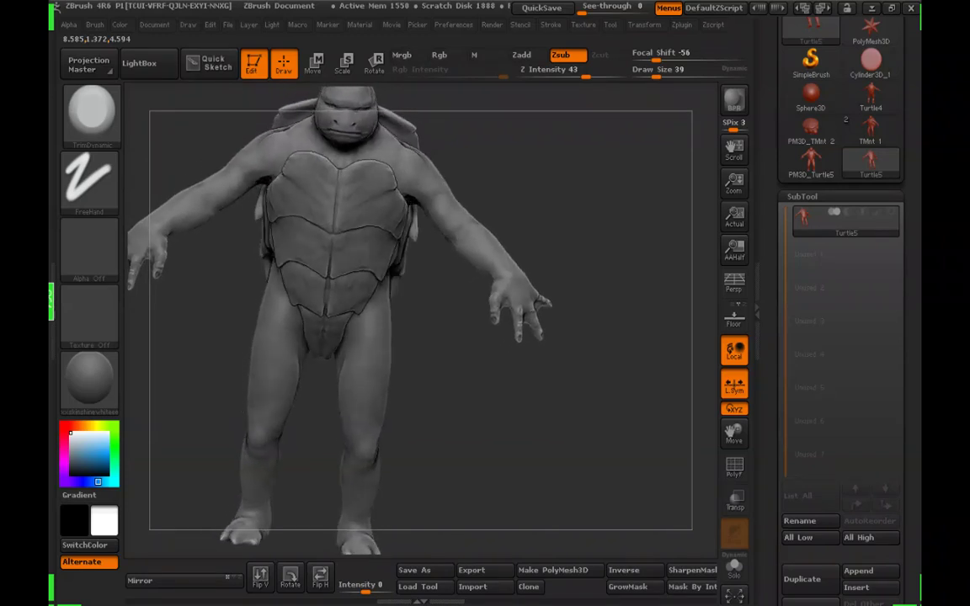
# Trim and smooth the front of the elbow and forearm with the TrimDynamic brush at Draw Size 45
pyautogui.moveTo(560, 127)
pyautogui.keyDown('alt'); pyautogui.mouseDown()
pyautogui.moveTo(564, 275)
pyautogui.moveTo(597, 280)
pyautogui.mouseUp(); pyautogui.keyUp('alt')
pyautogui.click(659, 73)
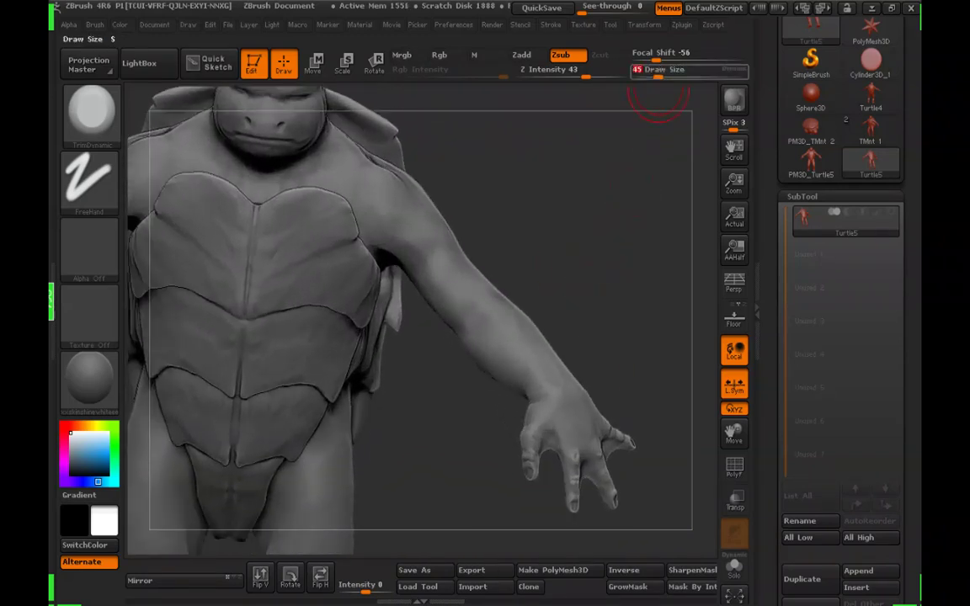
pyautogui.press('shift')
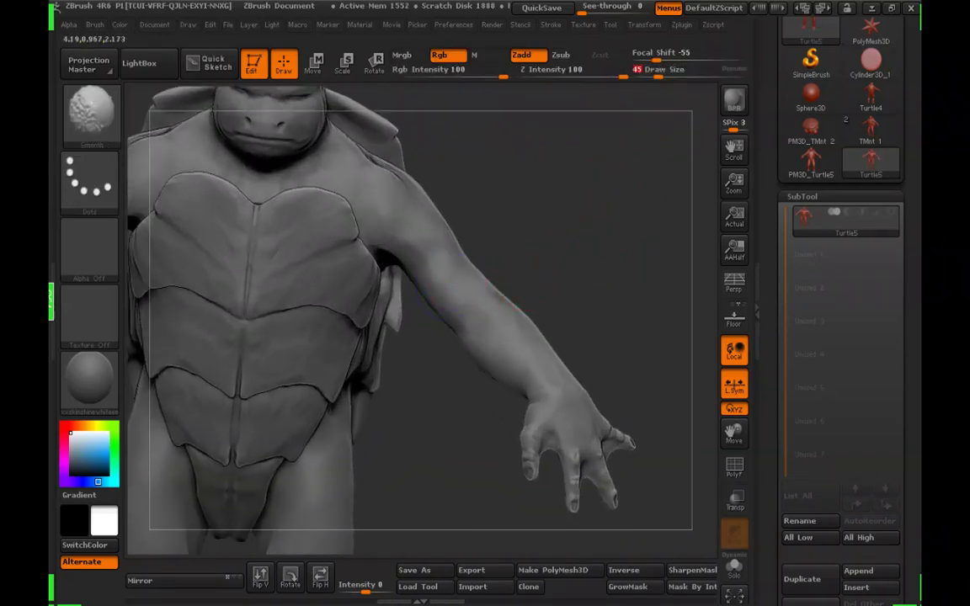
pyautogui.moveTo(655, 316)
pyautogui.mouseDown()
pyautogui.moveTo(496, 324)
pyautogui.moveTo(642, 286)
pyautogui.mouseUp()
pyautogui.moveTo(581, 328); pyautogui.dragTo(617, 458)
pyautogui.moveTo(616, 441); pyautogui.dragTo(662, 417)
pyautogui.moveTo(534, 370); pyautogui.dragTo(526, 366)
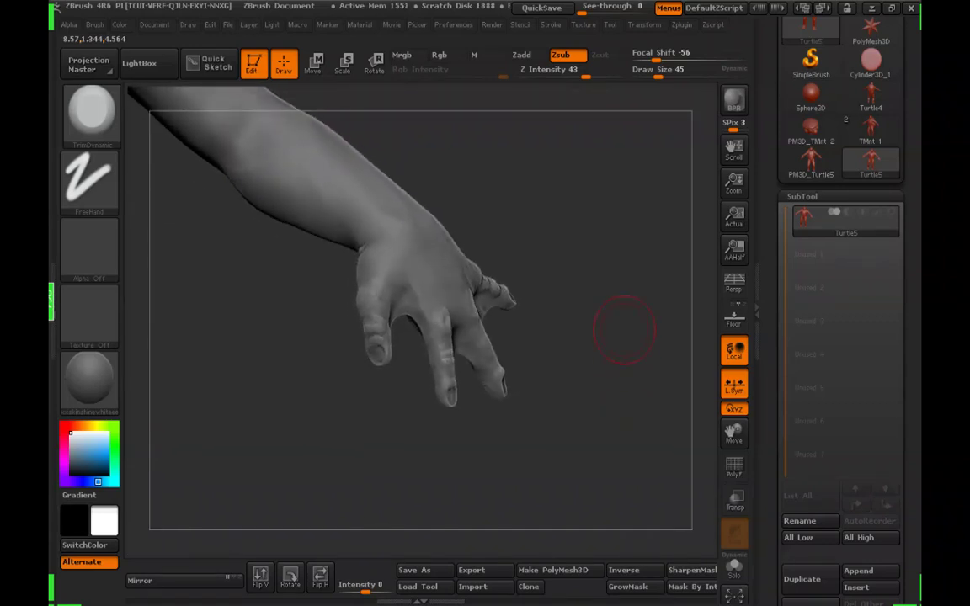
# Sculpt and smooth the nail bed on the outer finger with the ClayTubes brush at Draw Size 35
pyautogui.moveTo(618, 385)
pyautogui.mouseDown()
pyautogui.moveTo(589, 357)
pyautogui.moveTo(617, 406)
pyautogui.moveTo(575, 386)
pyautogui.moveTo(582, 442)
pyautogui.mouseUp()
pyautogui.click(91, 113)
pyautogui.click(545, 127)
pyautogui.click(91, 113)
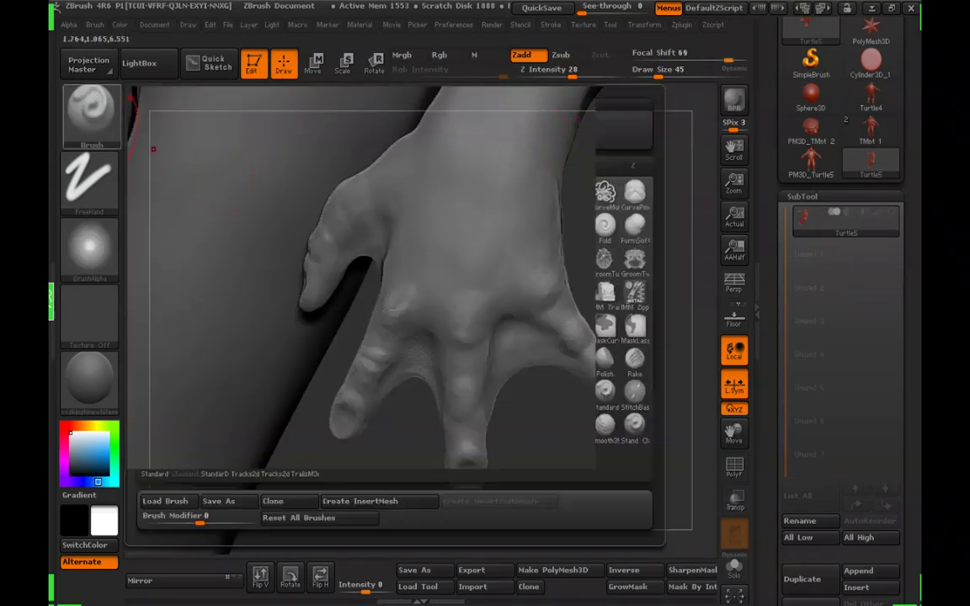
pyautogui.click(514, 127)
pyautogui.click(656, 72)
pyautogui.moveTo(621, 387)
pyautogui.keyDown('alt'); pyautogui.mouseDown()
pyautogui.moveTo(548, 354)
pyautogui.moveTo(505, 362)
pyautogui.moveTo(631, 363)
pyautogui.mouseUp(); pyautogui.keyUp('alt')
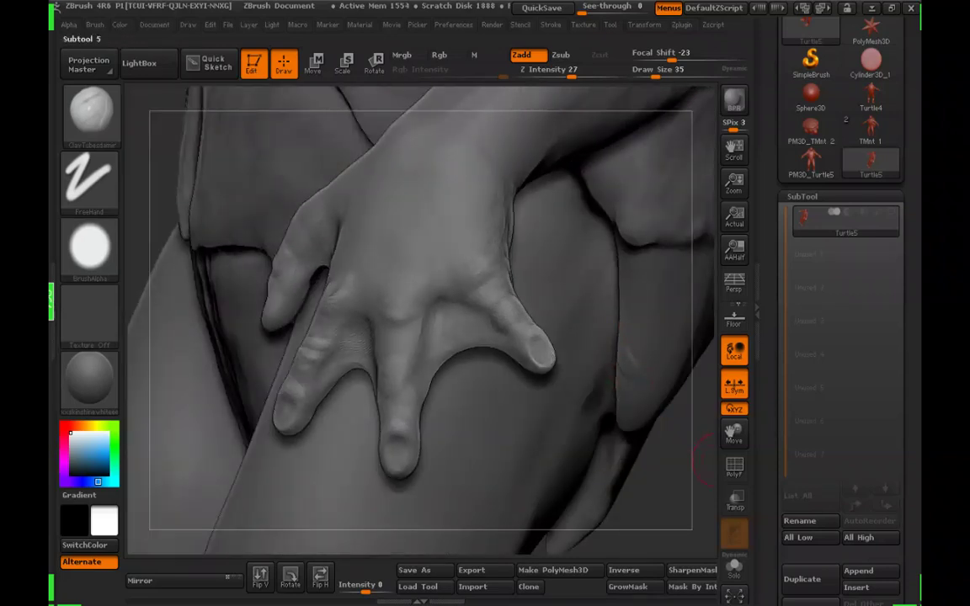
pyautogui.moveTo(661, 451)
pyautogui.mouseDown()
pyautogui.moveTo(479, 338)
pyautogui.moveTo(512, 318)
pyautogui.mouseUp()
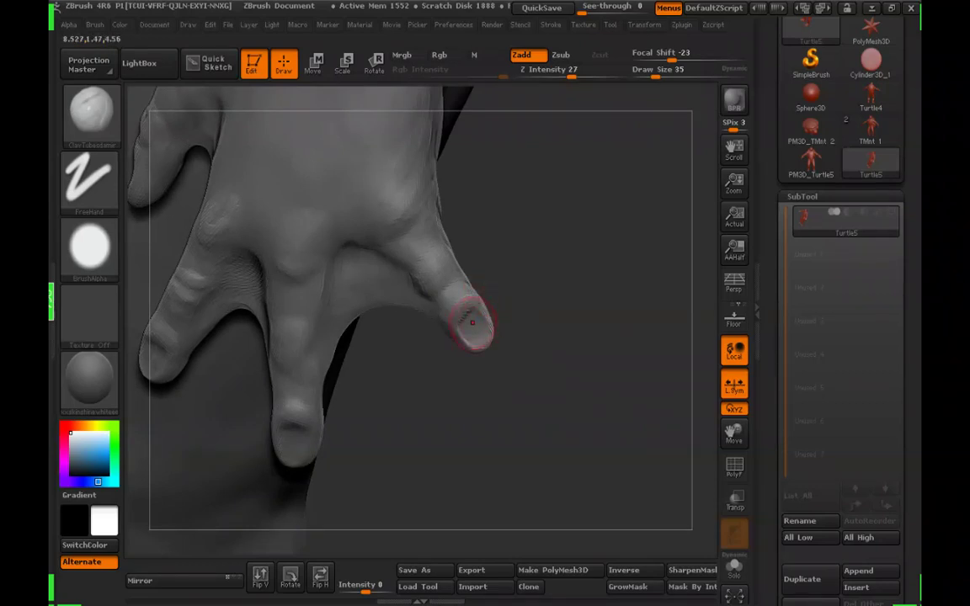
pyautogui.moveTo(505, 361); pyautogui.dragTo(566, 352)
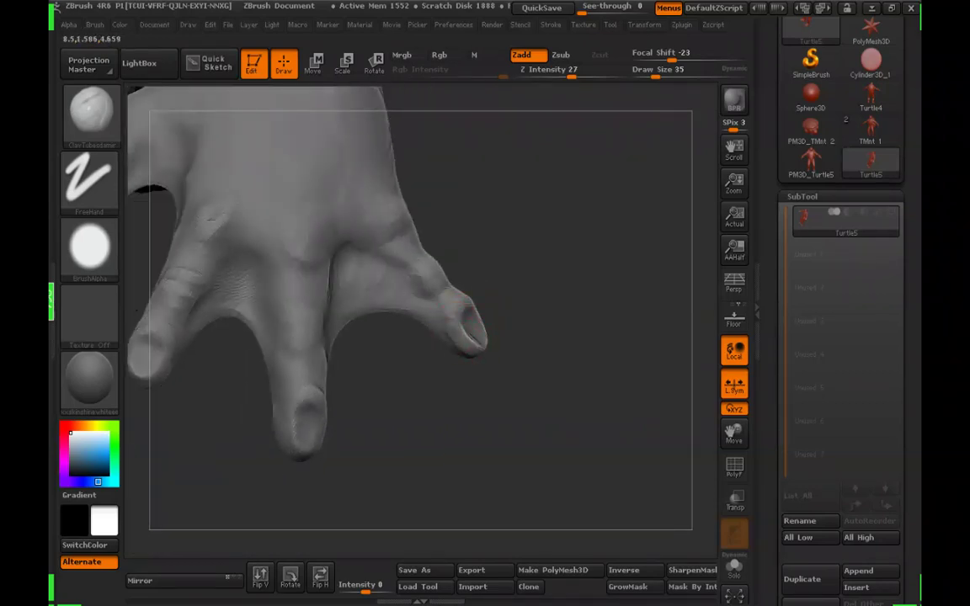
pyautogui.moveTo(455, 324)
pyautogui.mouseDown()
pyautogui.moveTo(505, 352)
pyautogui.moveTo(534, 387)
pyautogui.moveTo(554, 358)
pyautogui.moveTo(642, 364)
pyautogui.moveTo(623, 312)
pyautogui.mouseUp()
pyautogui.press('shift')
pyautogui.moveTo(581, 362); pyautogui.dragTo(602, 469)
pyautogui.moveTo(607, 412)
pyautogui.mouseDown()
pyautogui.moveTo(620, 444)
pyautogui.moveTo(579, 438)
pyautogui.moveTo(616, 438)
pyautogui.moveTo(624, 428)
pyautogui.moveTo(593, 405)
pyautogui.moveTo(555, 395)
pyautogui.moveTo(602, 498)
pyautogui.moveTo(589, 472)
pyautogui.moveTo(588, 322)
pyautogui.moveTo(606, 379)
pyautogui.moveTo(589, 438)
pyautogui.mouseUp()
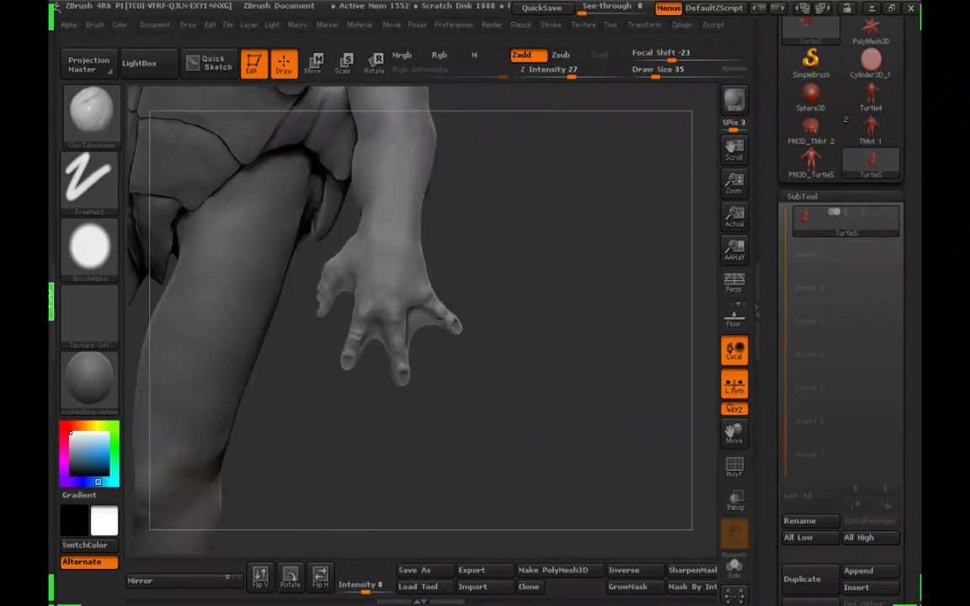
# Mask the hand's middle finger on both sides with the MaskPen at up to Draw Size 72, then invert the mask
pyautogui.moveTo(538, 388)
pyautogui.mouseDown()
pyautogui.moveTo(477, 384)
pyautogui.moveTo(497, 404)
pyautogui.moveTo(526, 391)
pyautogui.mouseUp()
pyautogui.moveTo(656, 75); pyautogui.dragTo(662, 91)
pyautogui.keyDown('ctrl'); pyautogui.moveTo(383, 391); pyautogui.dragTo(390, 378); pyautogui.keyUp('ctrl')
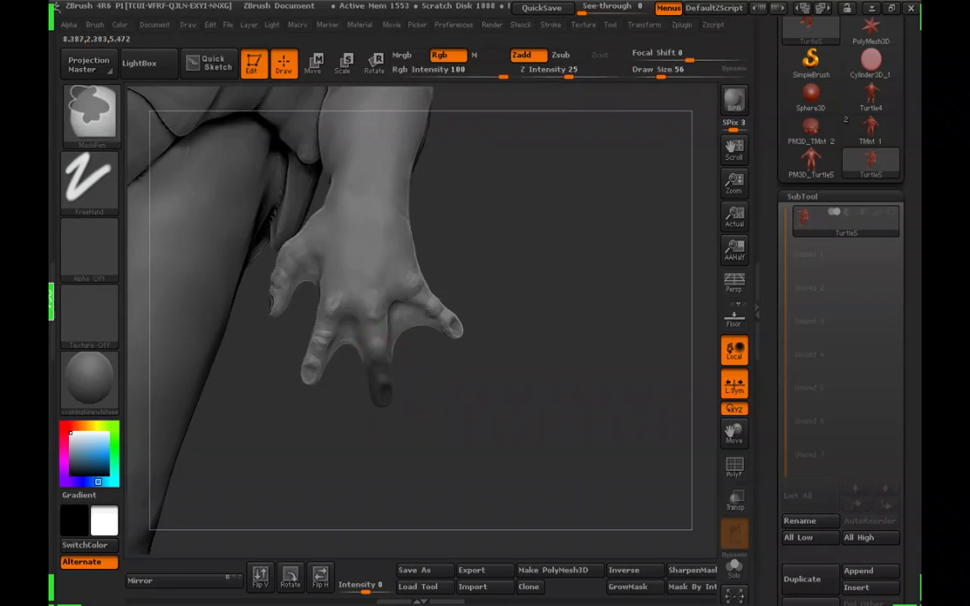
pyautogui.moveTo(661, 77); pyautogui.dragTo(665, 76)
pyautogui.moveTo(580, 432)
pyautogui.mouseDown()
pyautogui.moveTo(578, 240)
pyautogui.moveTo(545, 320)
pyautogui.moveTo(524, 429)
pyautogui.mouseUp()
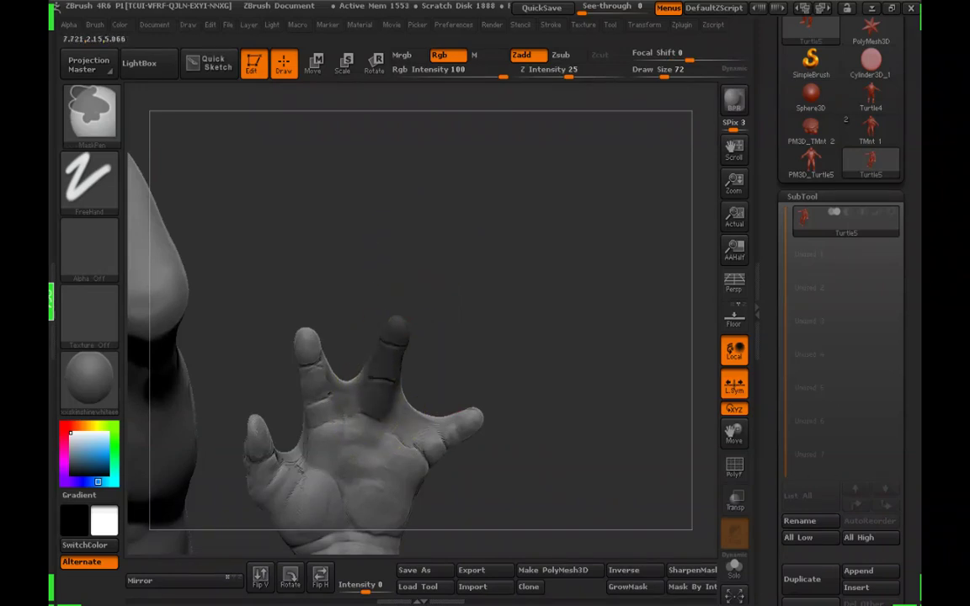
pyautogui.press('b')
pyautogui.press('c')
pyautogui.press('t')
pyautogui.moveTo(426, 253); pyautogui.dragTo(425, 430)
pyautogui.moveTo(386, 400)
pyautogui.keyDown('ctrl'); pyautogui.mouseDown()
pyautogui.moveTo(379, 454)
pyautogui.moveTo(389, 498)
pyautogui.mouseUp(); pyautogui.keyUp('ctrl')
pyautogui.keyDown('alt'); pyautogui.moveTo(491, 500); pyautogui.dragTo(510, 404); pyautogui.keyUp('alt')
pyautogui.keyDown('ctrl'); pyautogui.click(511, 427); pyautogui.keyUp('ctrl')
# Try to rotate the isolated middle finger about its knuckle with a transpose line
pyautogui.click(374, 64)
pyautogui.moveTo(401, 312); pyautogui.dragTo(418, 489)
pyautogui.moveTo(409, 403); pyautogui.dragTo(405, 395)
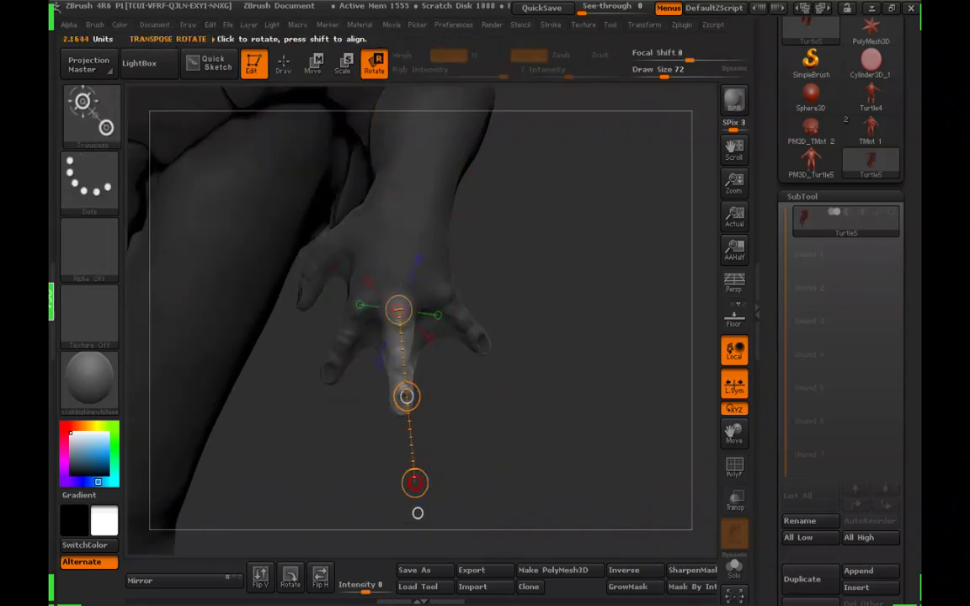
pyautogui.moveTo(415, 481)
pyautogui.mouseDown()
pyautogui.moveTo(433, 480)
pyautogui.moveTo(418, 513)
pyautogui.mouseUp()
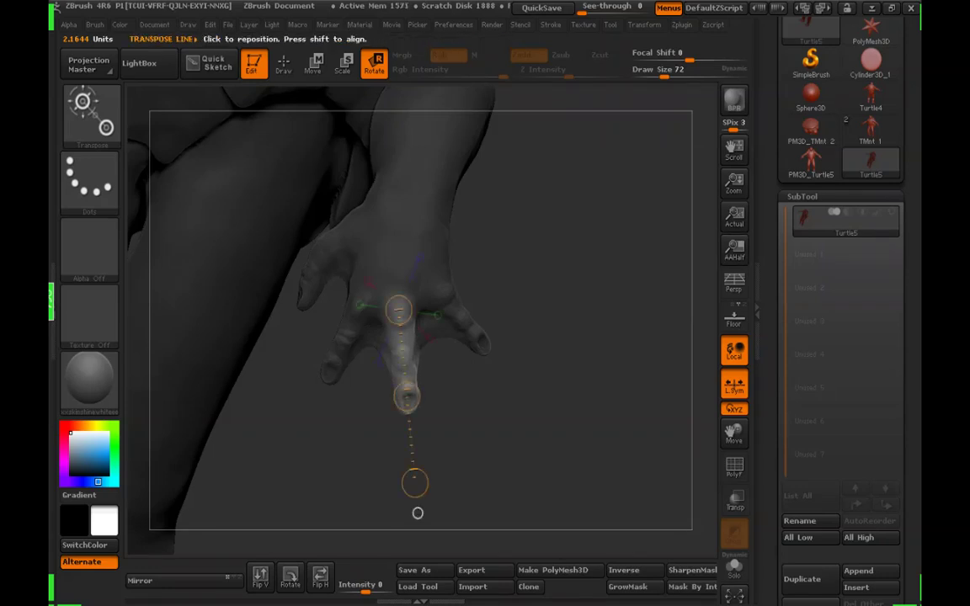
pyautogui.hotkey('ctrl', 'z')
pyautogui.click(284, 64)
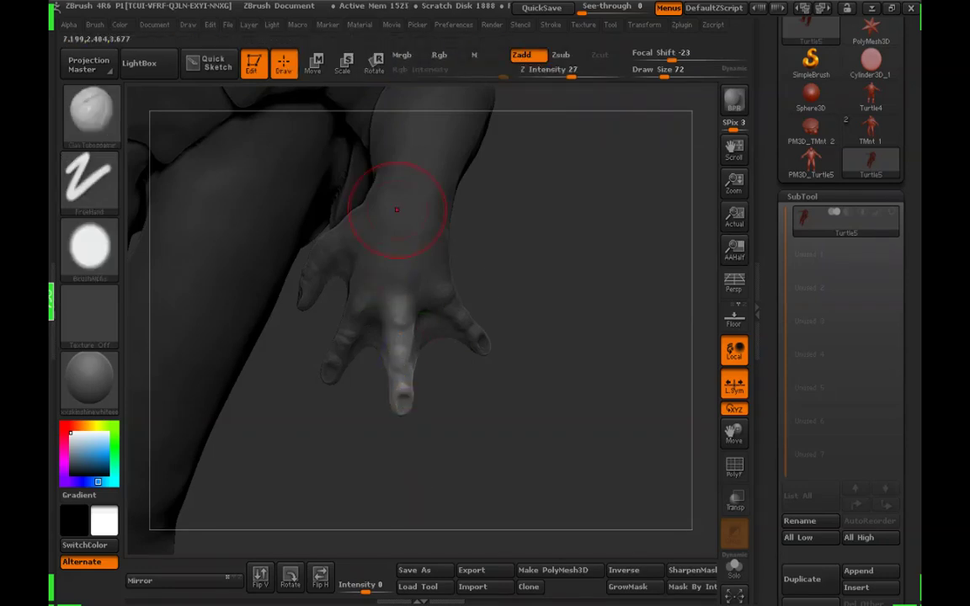
# Extend the middle finger's mask around its base at Draw Size 72, then invert it to free only that finger
pyautogui.keyDown('ctrl'); pyautogui.click(469, 407); pyautogui.keyUp('ctrl')
pyautogui.moveTo(472, 402); pyautogui.dragTo(423, 340)
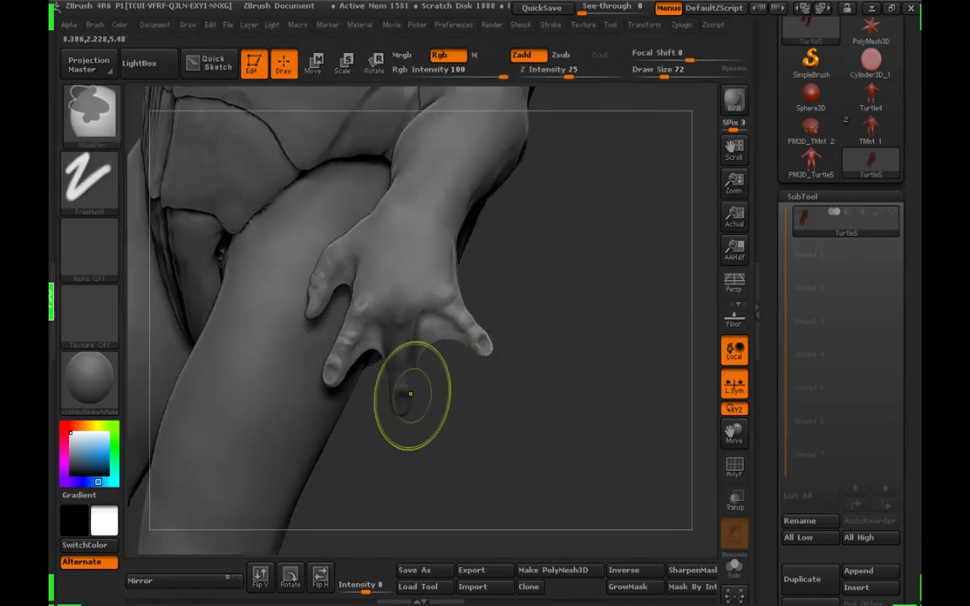
pyautogui.moveTo(433, 402)
pyautogui.mouseDown()
pyautogui.moveTo(471, 405)
pyautogui.moveTo(461, 409)
pyautogui.mouseUp()
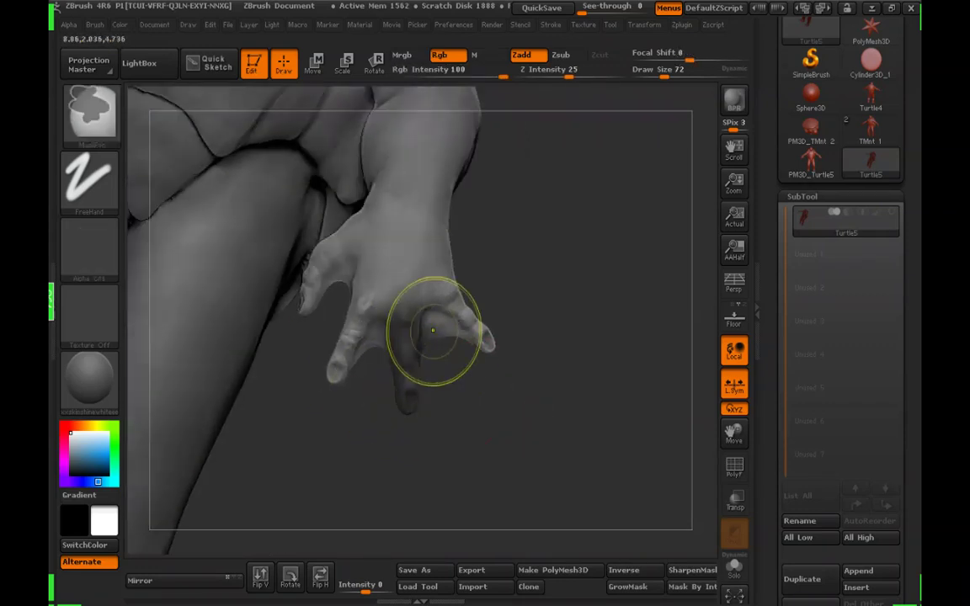
pyautogui.keyDown('ctrl'); pyautogui.moveTo(435, 331); pyautogui.dragTo(420, 331); pyautogui.keyUp('ctrl')
pyautogui.moveTo(486, 448); pyautogui.dragTo(390, 134)
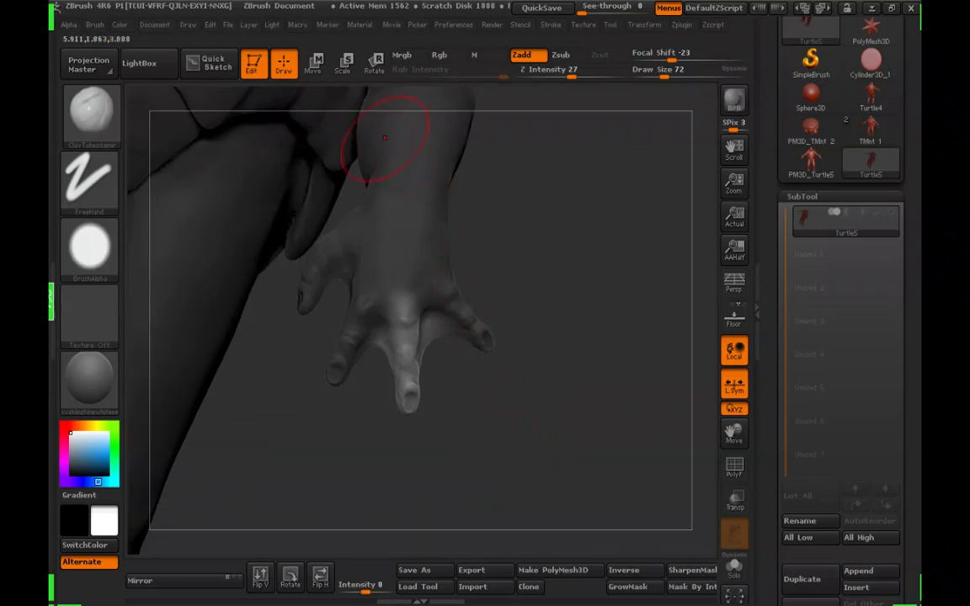
# Rotate the middle finger slightly toward the outer finger about its knuckle, then clear the mask
pyautogui.press('r')
pyautogui.moveTo(429, 511); pyautogui.dragTo(455, 503)
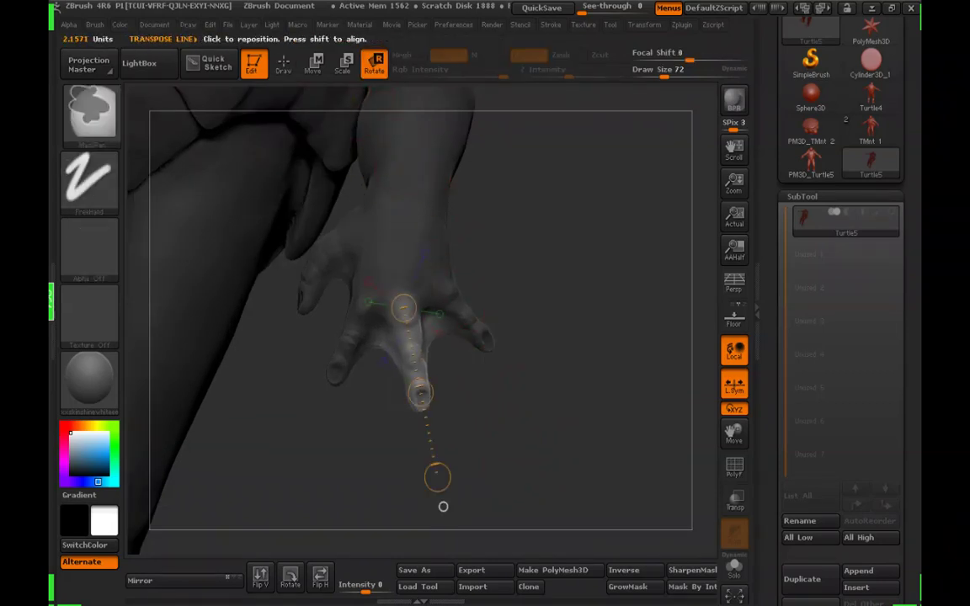
pyautogui.keyDown('ctrl'); pyautogui.moveTo(486, 366); pyautogui.dragTo(496, 337); pyautogui.keyUp('ctrl')
pyautogui.press('q')
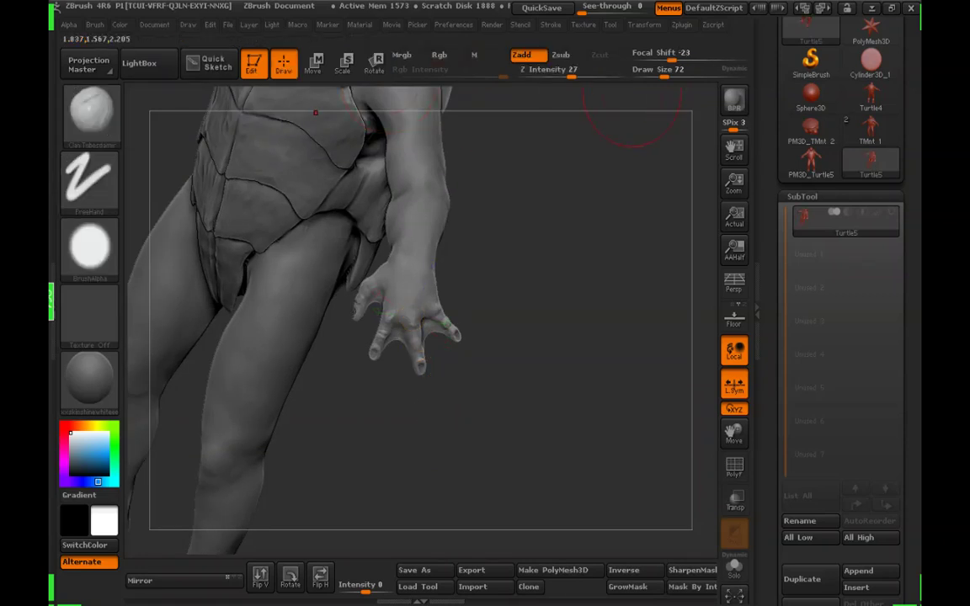
# Build up the front of the shoulder and upper arm with ClayTubes at Z Intensity 22 and Draw Size 37
pyautogui.moveTo(632, 141)
pyautogui.mouseDown()
pyautogui.moveTo(550, 396)
pyautogui.moveTo(568, 421)
pyautogui.moveTo(653, 412)
pyautogui.moveTo(660, 399)
pyautogui.mouseUp()
pyautogui.moveTo(522, 387); pyautogui.dragTo(581, 271)
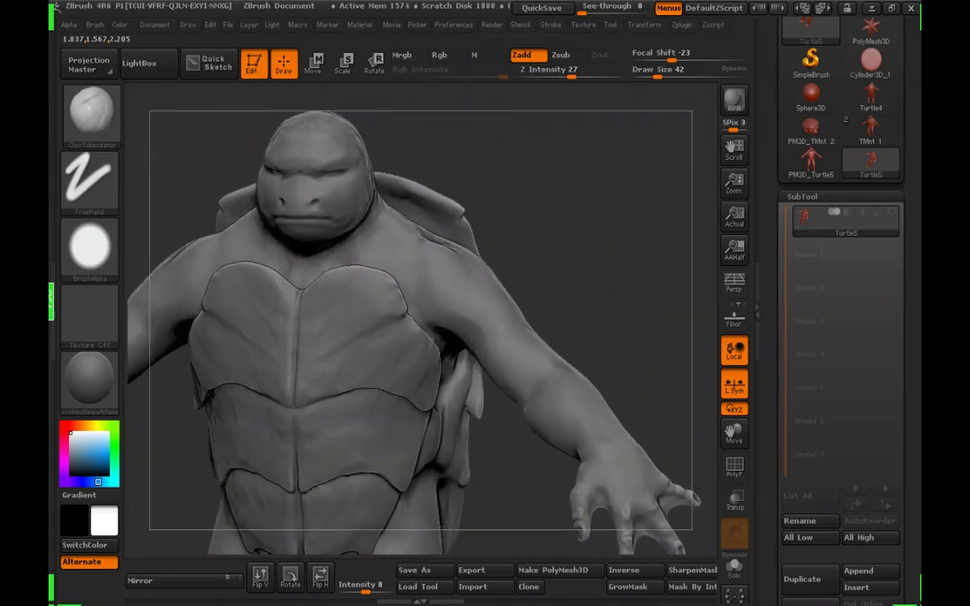
pyautogui.click(91, 113)
pyautogui.click(658, 72)
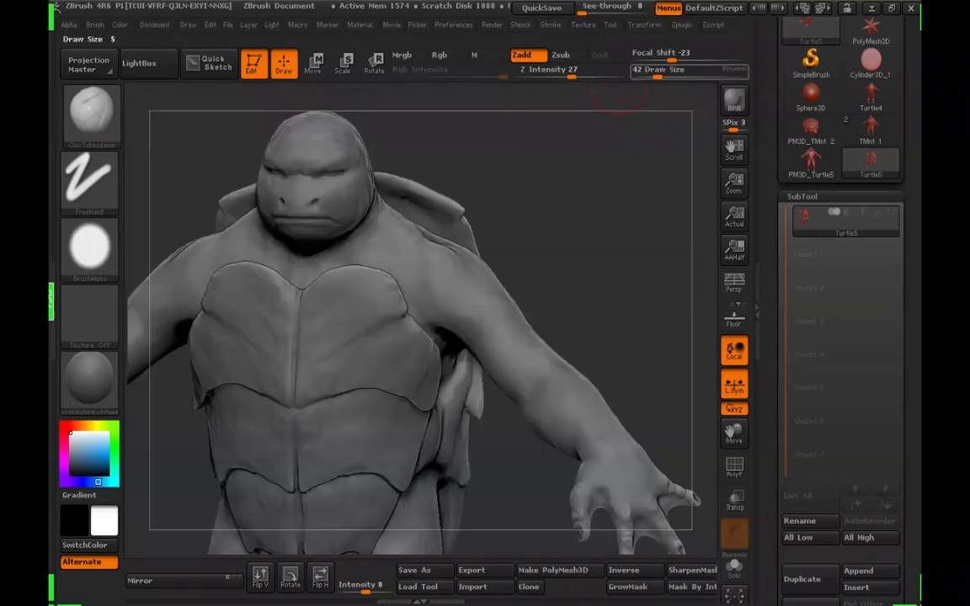
pyautogui.click(566, 72)
pyautogui.click(655, 72)
pyautogui.moveTo(644, 148)
pyautogui.mouseDown()
pyautogui.moveTo(638, 159)
pyautogui.moveTo(647, 161)
pyautogui.mouseUp()
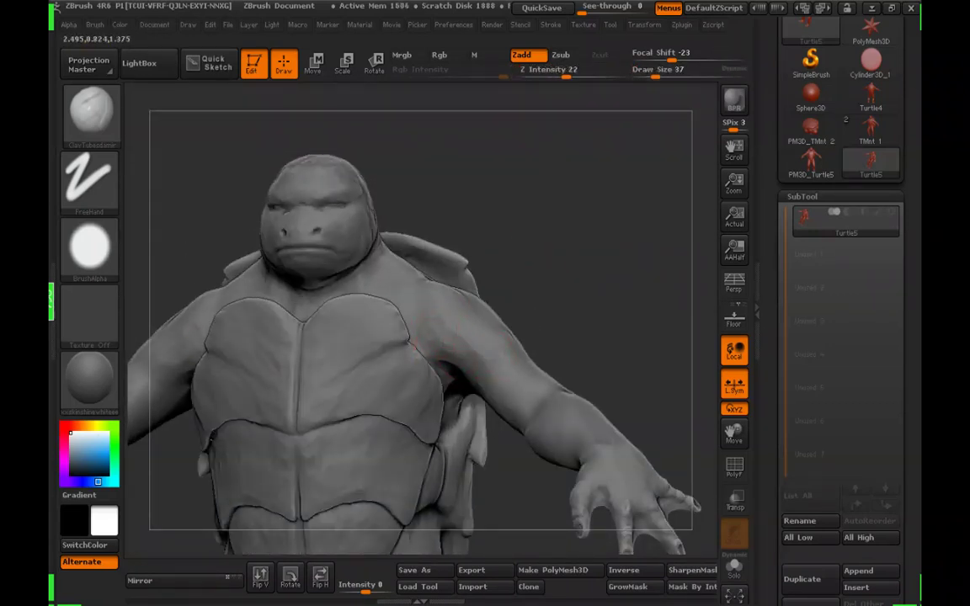
pyautogui.moveTo(543, 335); pyautogui.dragTo(524, 326)
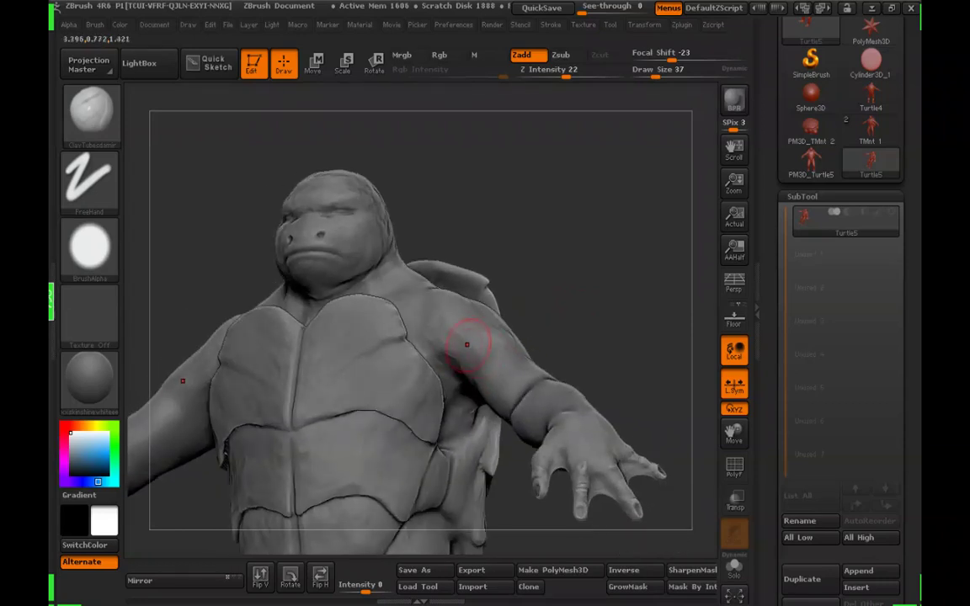
pyautogui.moveTo(563, 150); pyautogui.dragTo(578, 193)
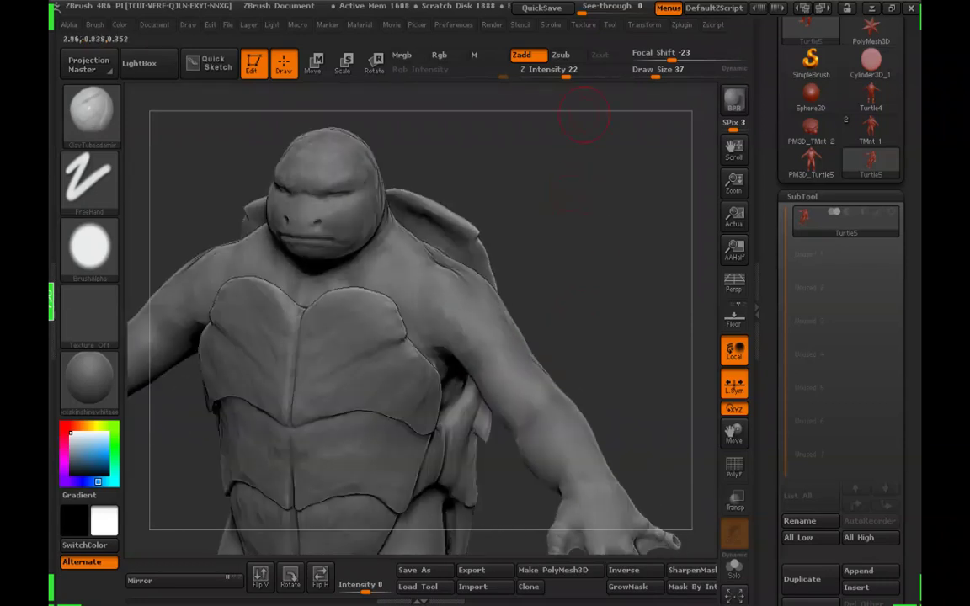
# Refine the shoulder muscles with ClayTubes at Z Intensity 13 and smooth the area between the shoulder and neck
pyautogui.moveTo(593, 139); pyautogui.dragTo(583, 158)
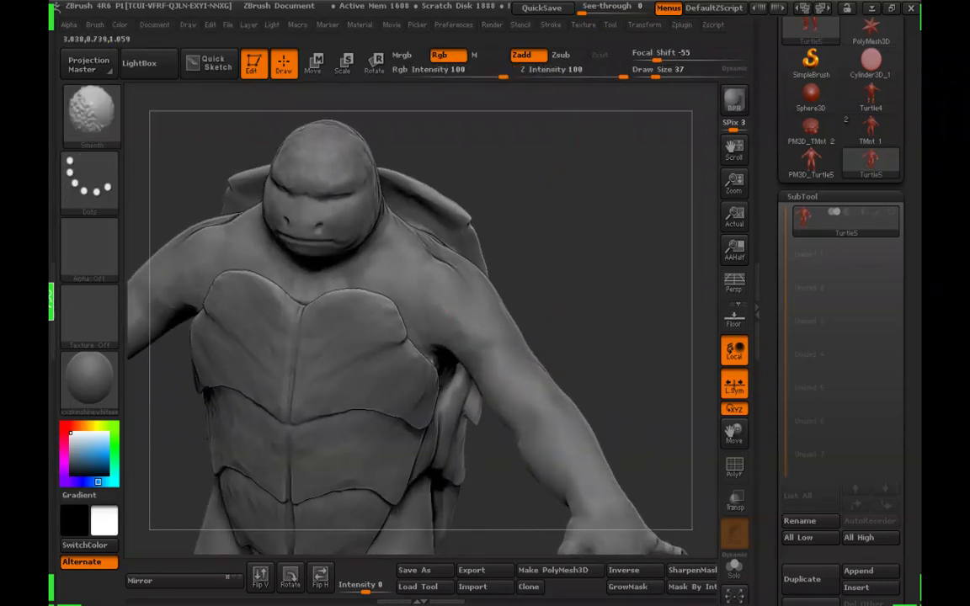
pyautogui.moveTo(543, 325)
pyautogui.mouseDown()
pyautogui.moveTo(574, 296)
pyautogui.moveTo(543, 257)
pyautogui.mouseUp()
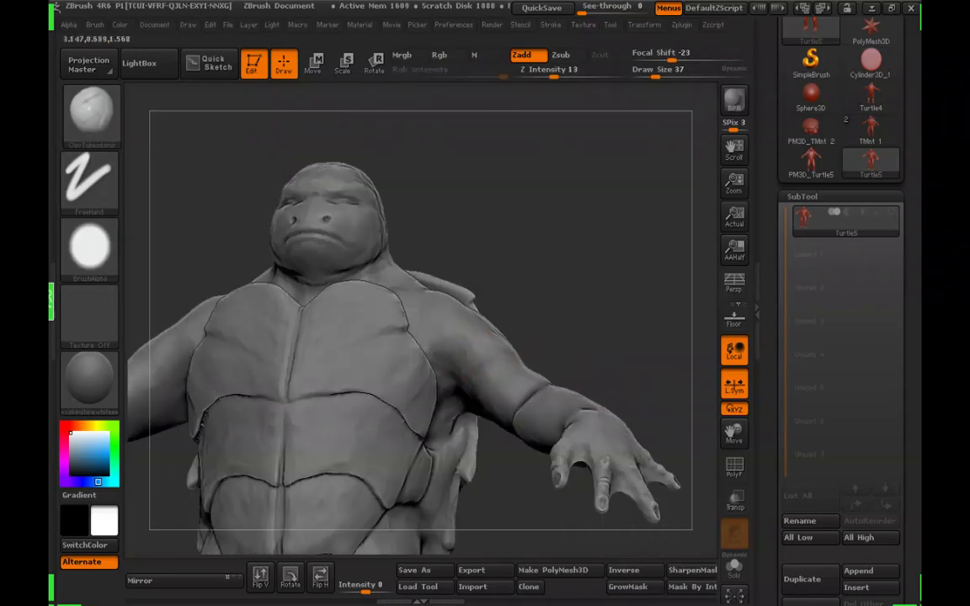
pyautogui.moveTo(549, 259); pyautogui.dragTo(479, 335)
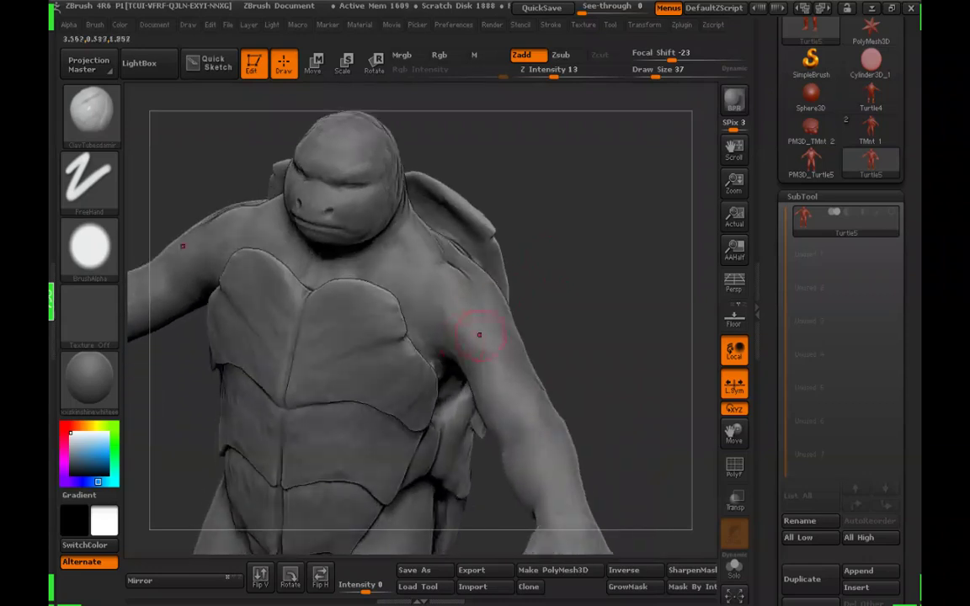
pyautogui.keyDown('shift'); pyautogui.moveTo(415, 297); pyautogui.dragTo(420, 261); pyautogui.keyUp('shift')
pyautogui.moveTo(581, 252)
pyautogui.mouseDown()
pyautogui.moveTo(606, 319)
pyautogui.moveTo(589, 245)
pyautogui.moveTo(517, 291)
pyautogui.mouseUp()
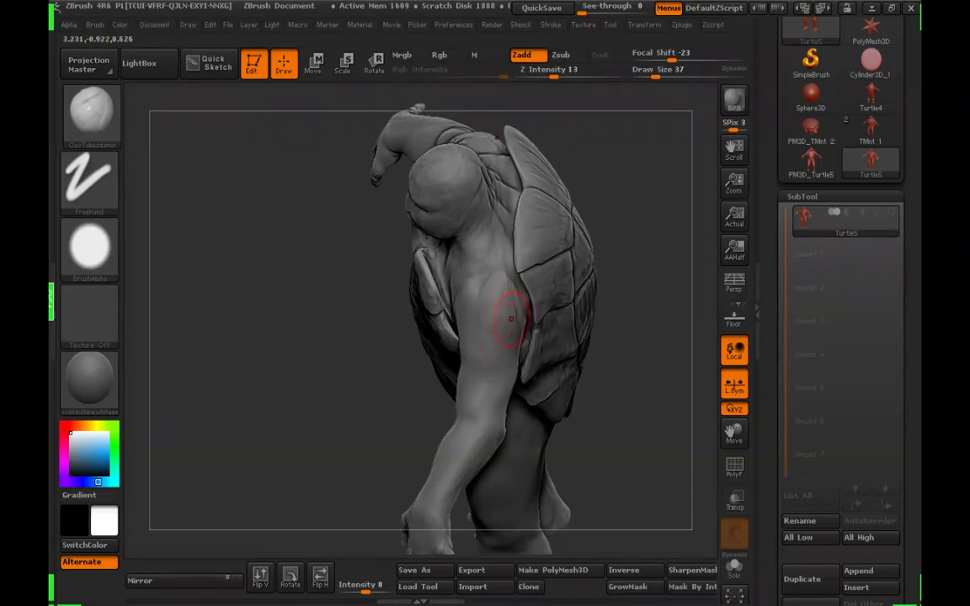
# Smooth the back of the shoulder where it meets the shell at Draw Size 37
pyautogui.press('shift')
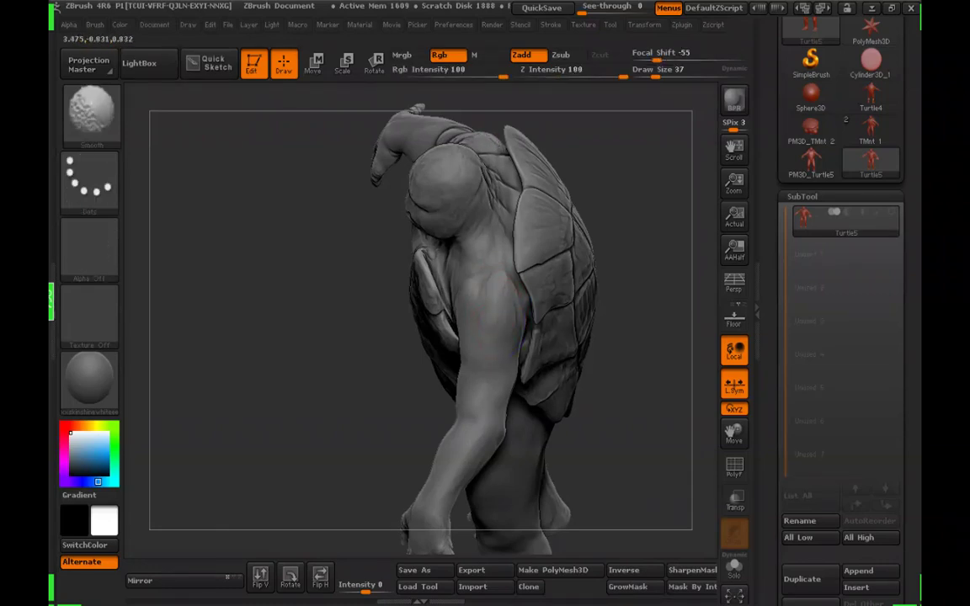
pyautogui.keyDown('shift'); pyautogui.moveTo(496, 310); pyautogui.dragTo(519, 316); pyautogui.keyUp('shift')
pyautogui.moveTo(403, 360); pyautogui.dragTo(337, 283)
pyautogui.press('shift')
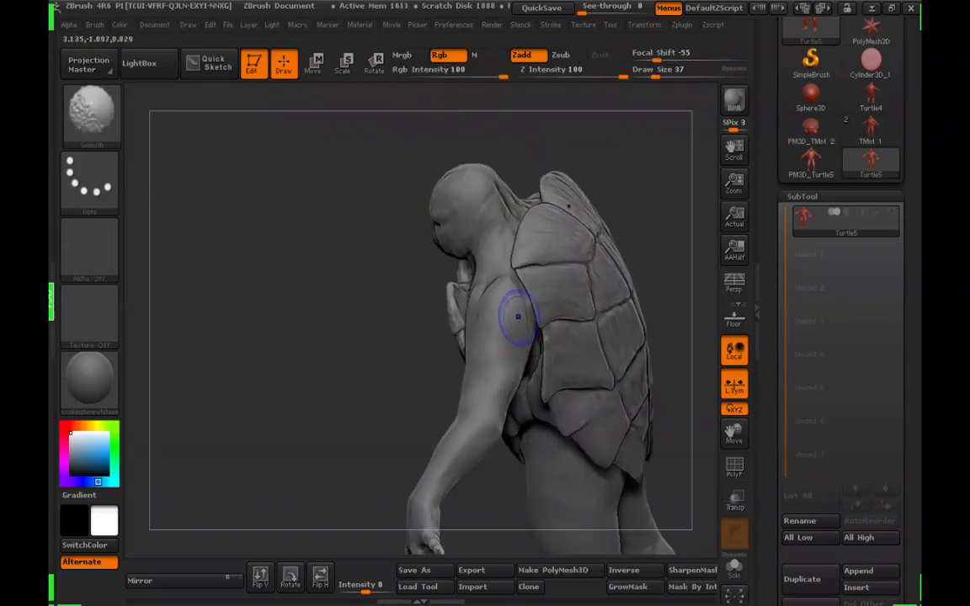
pyautogui.moveTo(406, 450)
pyautogui.mouseDown()
pyautogui.moveTo(329, 397)
pyautogui.moveTo(312, 366)
pyautogui.mouseUp()
pyautogui.moveTo(422, 498)
pyautogui.keyDown('alt'); pyautogui.mouseDown()
pyautogui.moveTo(406, 442)
pyautogui.moveTo(413, 485)
pyautogui.mouseUp(); pyautogui.keyUp('alt')
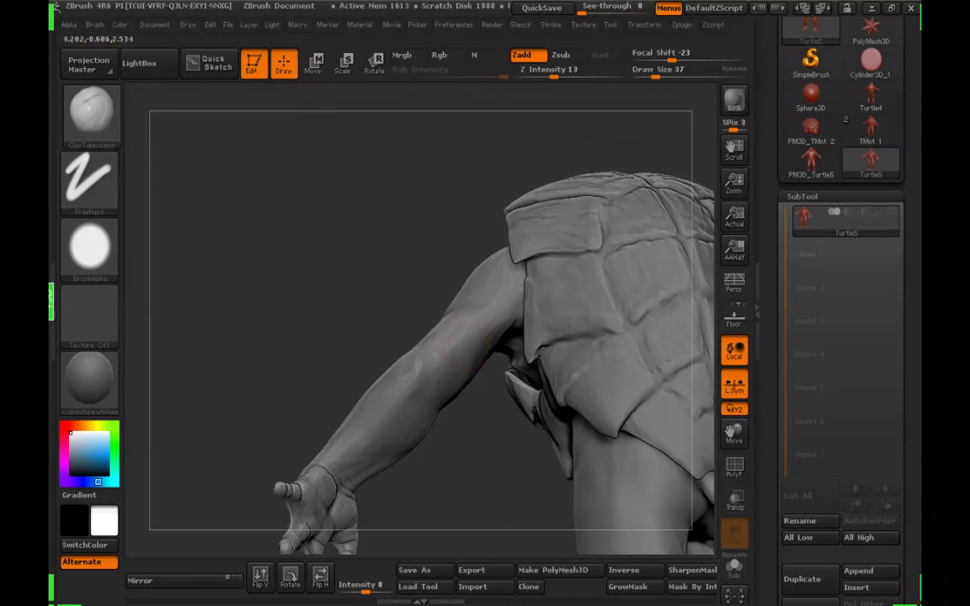
# Build up the rear of the shoulder and upper arm with ClayTubes at Z Intensity 13 and Draw Size 37
pyautogui.moveTo(413, 299); pyautogui.dragTo(497, 339)
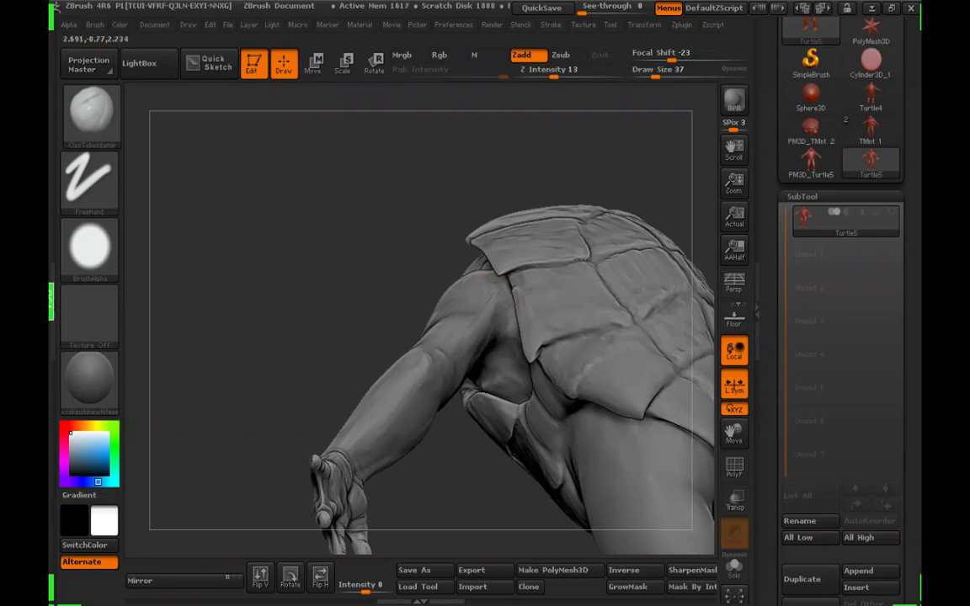
pyautogui.press('shift')
pyautogui.moveTo(444, 355); pyautogui.dragTo(485, 319)
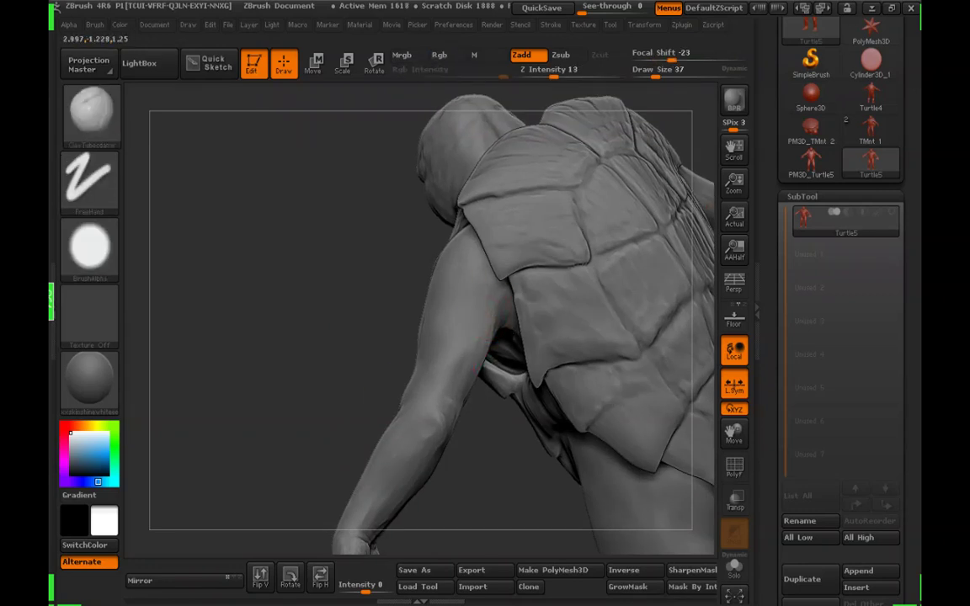
# Reshape the hand's outer finger and its knuckle with the Move brush at Draw Size 68
pyautogui.moveTo(313, 320); pyautogui.dragTo(652, 210)
pyautogui.keyDown('alt'); pyautogui.moveTo(586, 459); pyautogui.dragTo(629, 418); pyautogui.keyUp('alt')
pyautogui.keyDown('alt'); pyautogui.moveTo(362, 454); pyautogui.dragTo(462, 379); pyautogui.keyUp('alt')
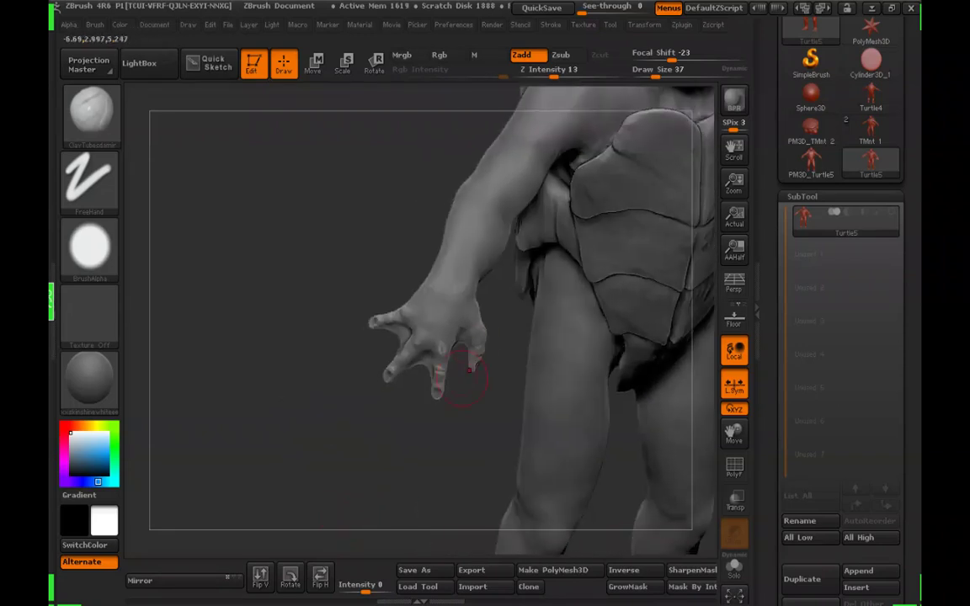
pyautogui.click(95, 118)
pyautogui.click(330, 132)
pyautogui.click(662, 74)
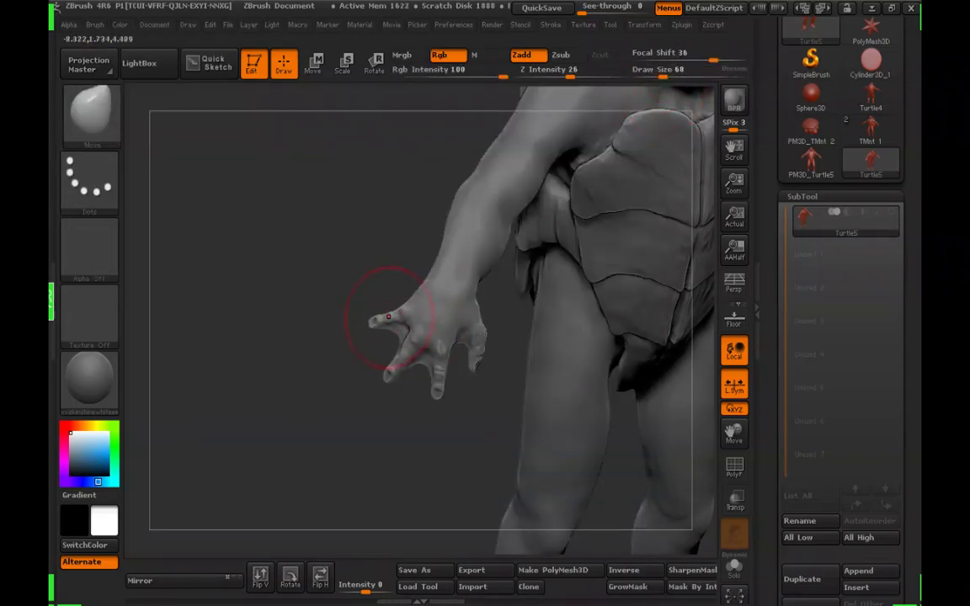
pyautogui.keyDown('alt'); pyautogui.moveTo(364, 330); pyautogui.dragTo(364, 387); pyautogui.keyUp('alt')
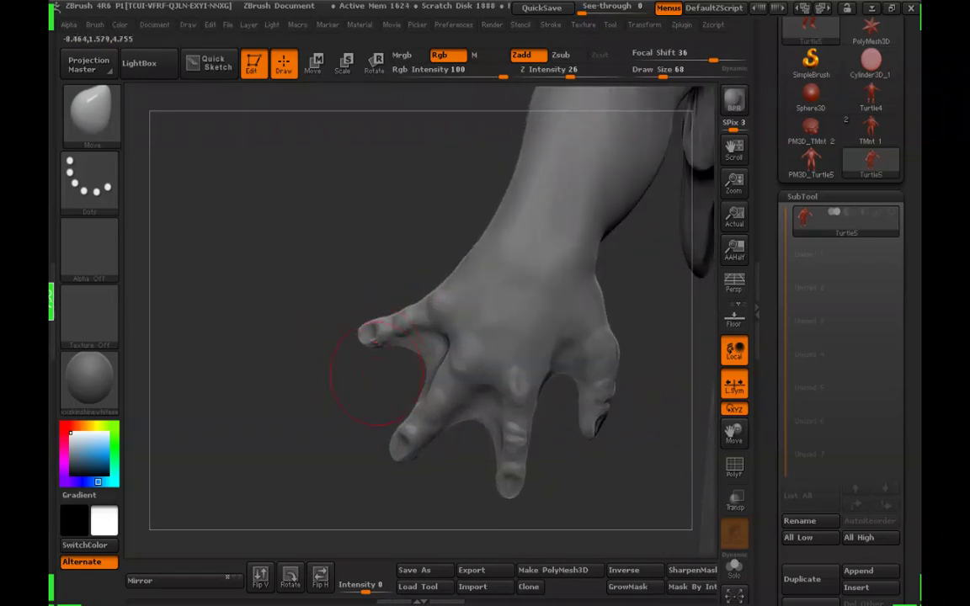
pyautogui.keyDown('alt'); pyautogui.moveTo(368, 455); pyautogui.dragTo(368, 429); pyautogui.keyUp('alt')
pyautogui.moveTo(368, 485); pyautogui.dragTo(415, 431)
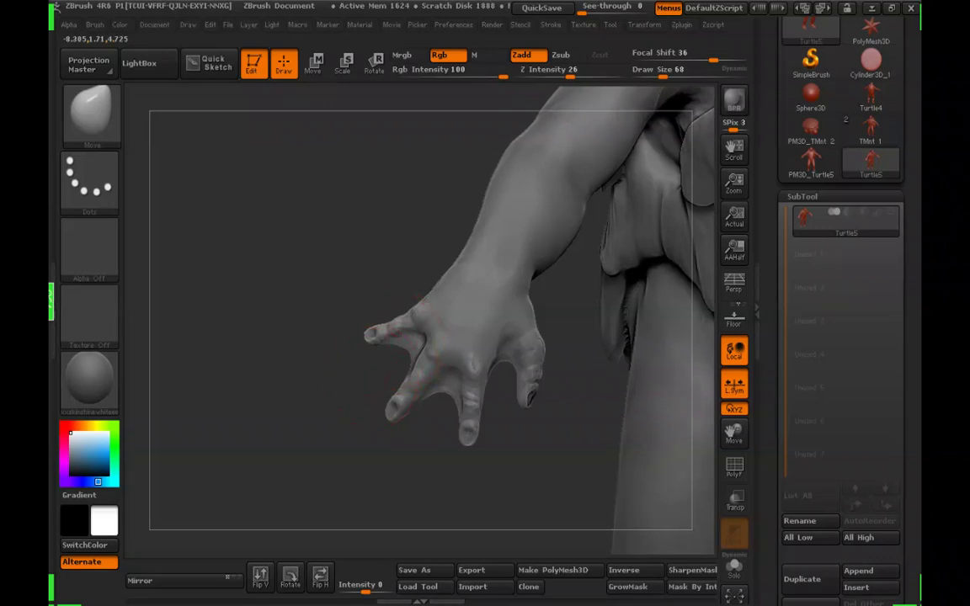
pyautogui.keyDown('alt'); pyautogui.moveTo(375, 366); pyautogui.dragTo(383, 421); pyautogui.keyUp('alt')
pyautogui.moveTo(393, 297); pyautogui.dragTo(389, 323)
pyautogui.moveTo(464, 320)
pyautogui.mouseDown()
pyautogui.moveTo(392, 321)
pyautogui.moveTo(363, 370)
pyautogui.moveTo(354, 328)
pyautogui.moveTo(421, 307)
pyautogui.mouseUp()
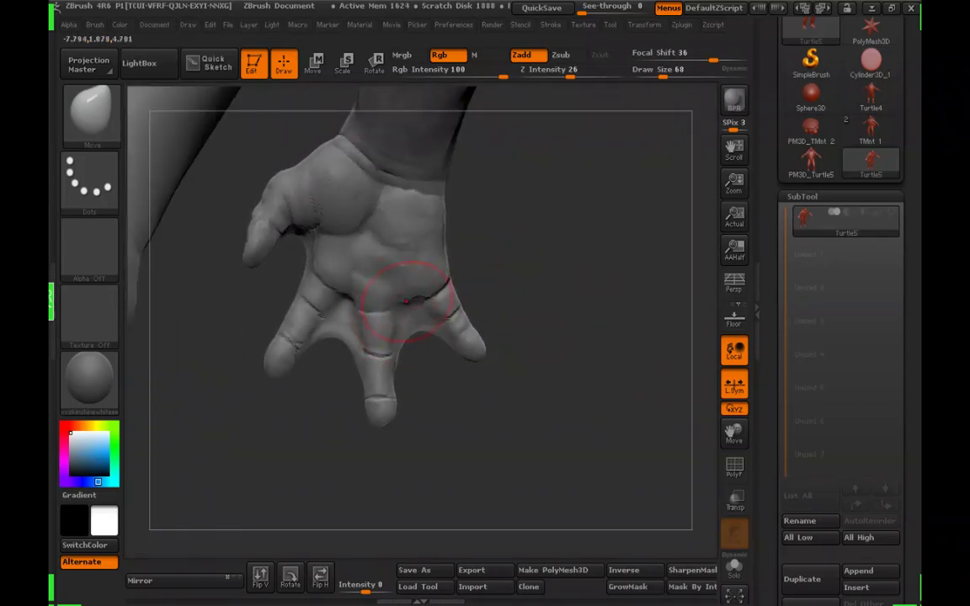
# Smooth the deep palm crease at the base of the outer finger at Draw Size 68
pyautogui.keyDown('ctrl'); pyautogui.moveTo(406, 300); pyautogui.dragTo(359, 341, button='right'); pyautogui.keyUp('ctrl')
pyautogui.press('shift')
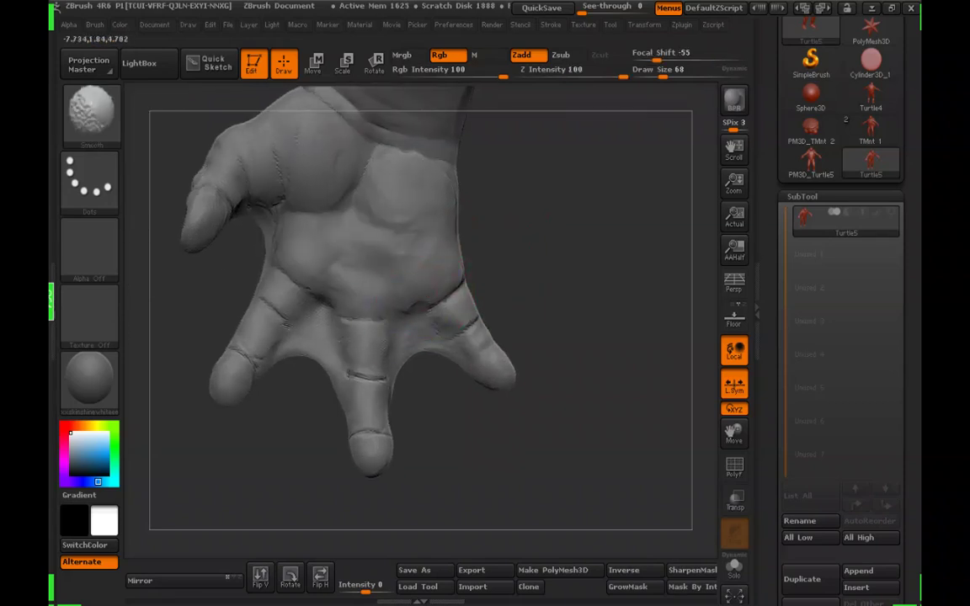
pyautogui.keyDown('shift'); pyautogui.moveTo(432, 292); pyautogui.dragTo(397, 314); pyautogui.keyUp('shift')
pyautogui.keyDown('ctrl'); pyautogui.moveTo(452, 294); pyautogui.dragTo(535, 271, button='right'); pyautogui.keyUp('ctrl')
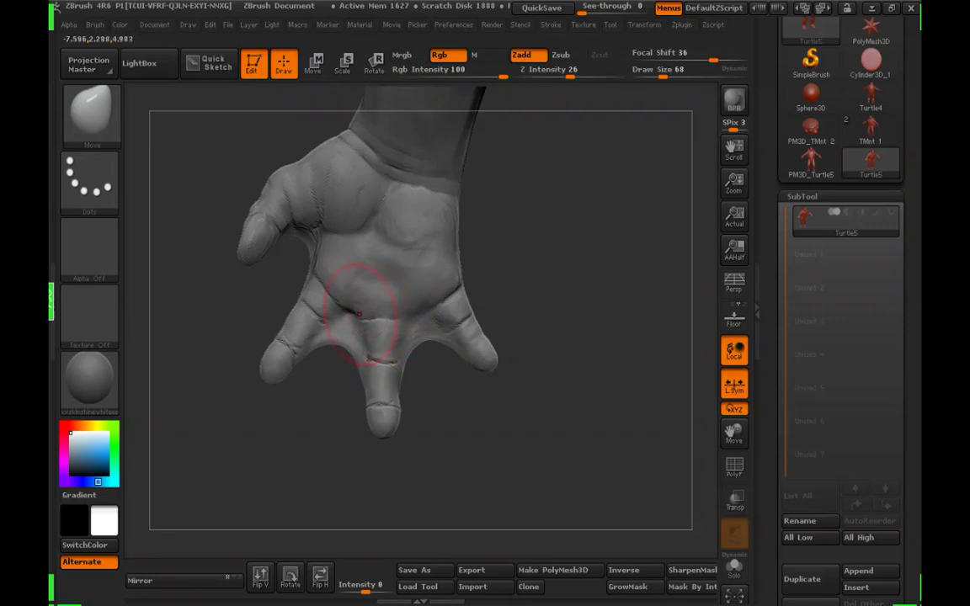
# Adjust the shape of the palm and finger bases with the Move brush at Draw Size 68
pyautogui.moveTo(445, 325); pyautogui.dragTo(644, 322, button='right')
pyautogui.moveTo(286, 311); pyautogui.dragTo(408, 313)
pyautogui.moveTo(434, 442)
pyautogui.mouseDown()
pyautogui.moveTo(478, 446)
pyautogui.moveTo(447, 411)
pyautogui.moveTo(471, 428)
pyautogui.moveTo(295, 433)
pyautogui.mouseUp()
pyautogui.press('shift')
pyautogui.moveTo(690, 374)
pyautogui.keyDown('alt'); pyautogui.mouseDown()
pyautogui.moveTo(528, 386)
pyautogui.moveTo(492, 366)
pyautogui.moveTo(586, 285)
pyautogui.mouseUp(); pyautogui.keyUp('alt')
pyautogui.moveTo(619, 220)
pyautogui.keyDown('alt'); pyautogui.mouseDown()
pyautogui.moveTo(421, 357)
pyautogui.moveTo(389, 358)
pyautogui.mouseUp(); pyautogui.keyUp('alt')
pyautogui.keyDown('alt'); pyautogui.moveTo(497, 357); pyautogui.dragTo(488, 387); pyautogui.keyUp('alt')
# Adjust the groin plate and inner thigh contours with the Move brush at Draw Size 50
pyautogui.click(659, 74)
pyautogui.moveTo(564, 172)
pyautogui.keyDown('alt'); pyautogui.mouseDown()
pyautogui.moveTo(632, 155)
pyautogui.moveTo(636, 197)
pyautogui.mouseUp(); pyautogui.keyUp('alt')
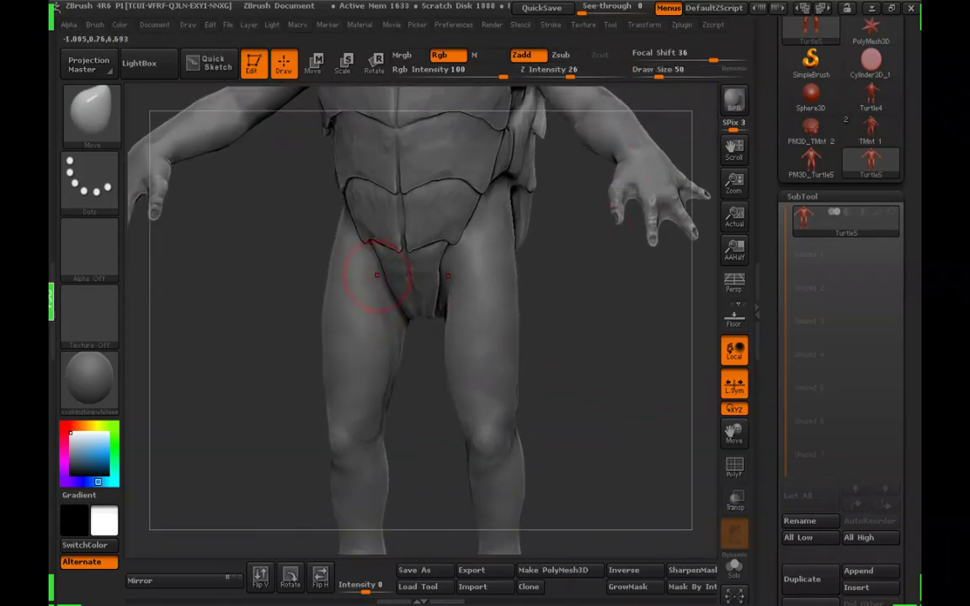
pyautogui.moveTo(562, 324)
pyautogui.mouseDown()
pyautogui.moveTo(613, 325)
pyautogui.moveTo(575, 290)
pyautogui.mouseUp()
pyautogui.moveTo(574, 291)
pyautogui.mouseDown()
pyautogui.moveTo(557, 291)
pyautogui.moveTo(576, 290)
pyautogui.mouseUp()
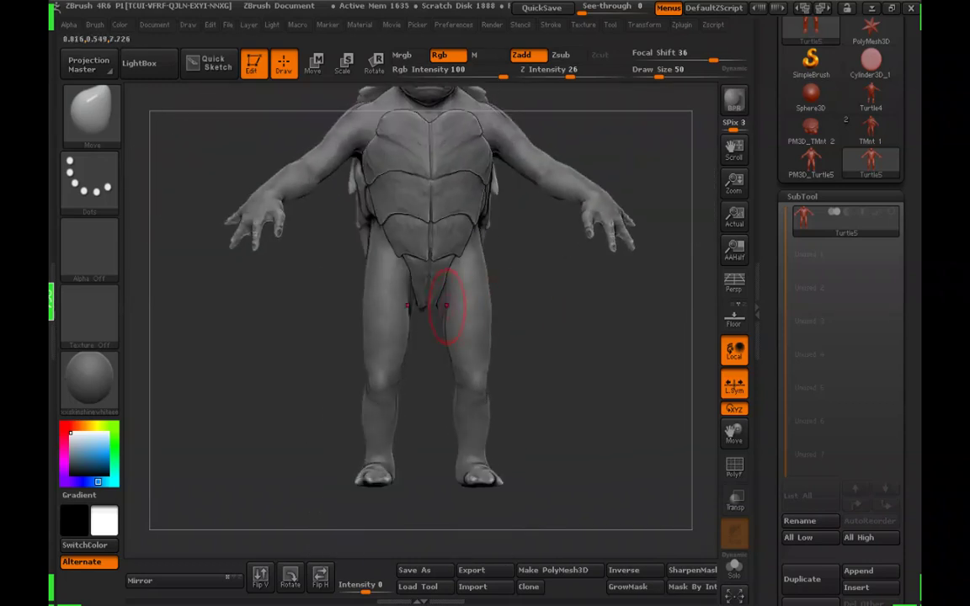
# Set the Draw Size to 89 and reshape the thighs and knees with the Move brush
pyautogui.write('s89')
pyautogui.press('Return')
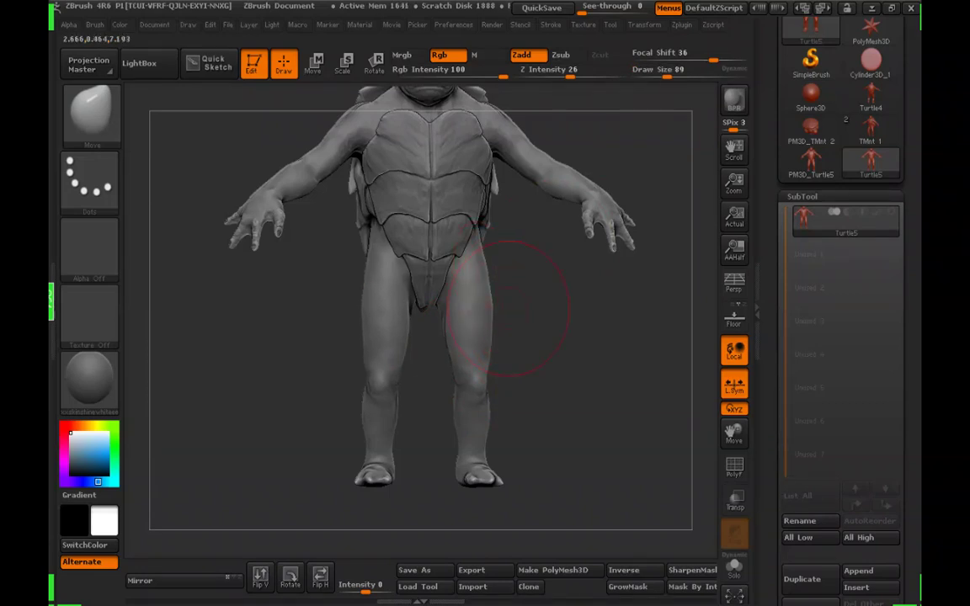
pyautogui.moveTo(560, 354); pyautogui.dragTo(533, 346)
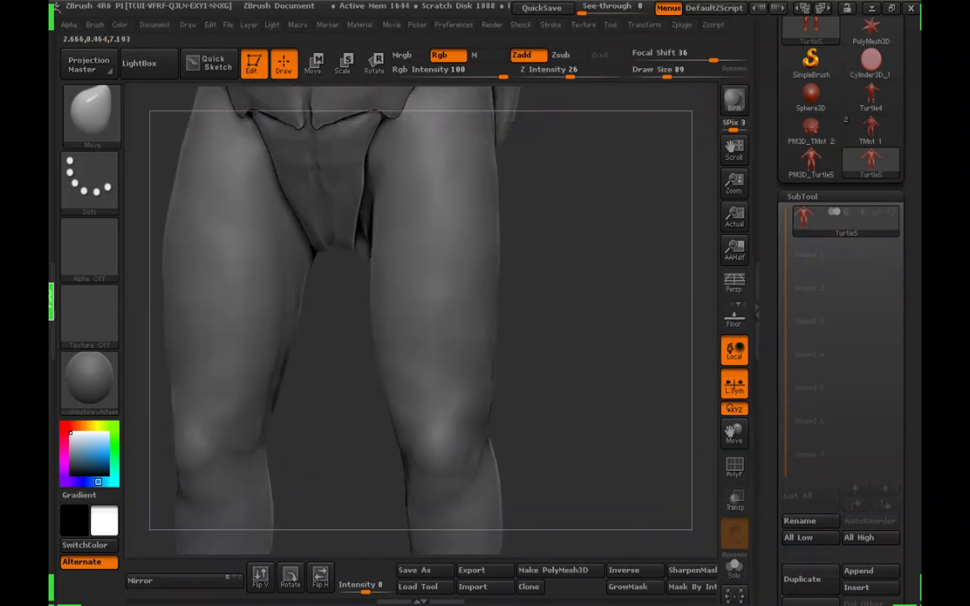
pyautogui.keyDown('alt'); pyautogui.moveTo(561, 399); pyautogui.dragTo(556, 254); pyautogui.keyUp('alt')
pyautogui.click(667, 71)
pyautogui.moveTo(476, 299); pyautogui.dragTo(464, 306)
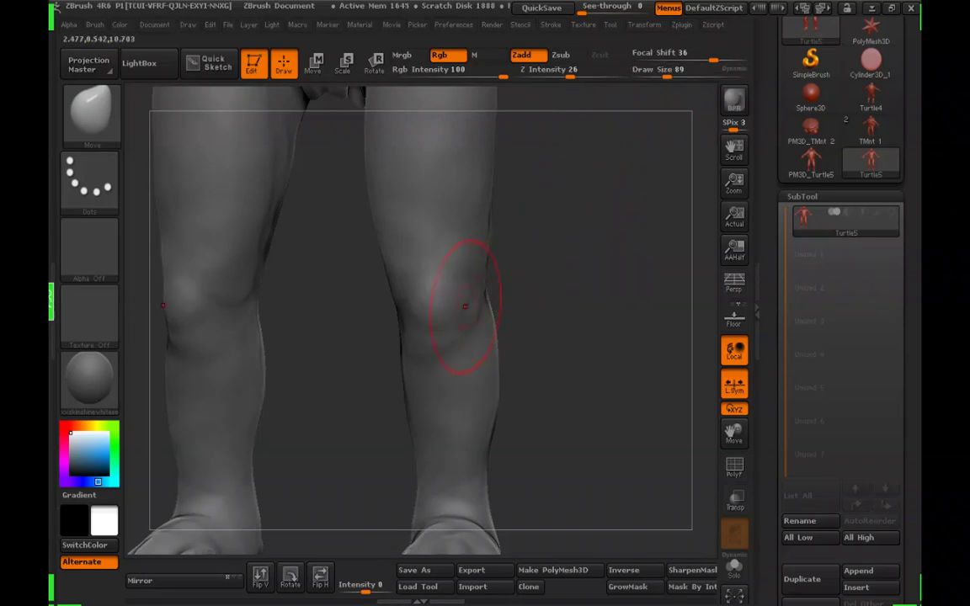
# Refine the lower legs' silhouette around the knees and calves with the Move brush at Draw Size 89
pyautogui.moveTo(543, 313)
pyautogui.mouseDown()
pyautogui.moveTo(533, 339)
pyautogui.moveTo(551, 339)
pyautogui.moveTo(507, 347)
pyautogui.mouseUp()
pyautogui.moveTo(566, 329); pyautogui.dragTo(547, 375)
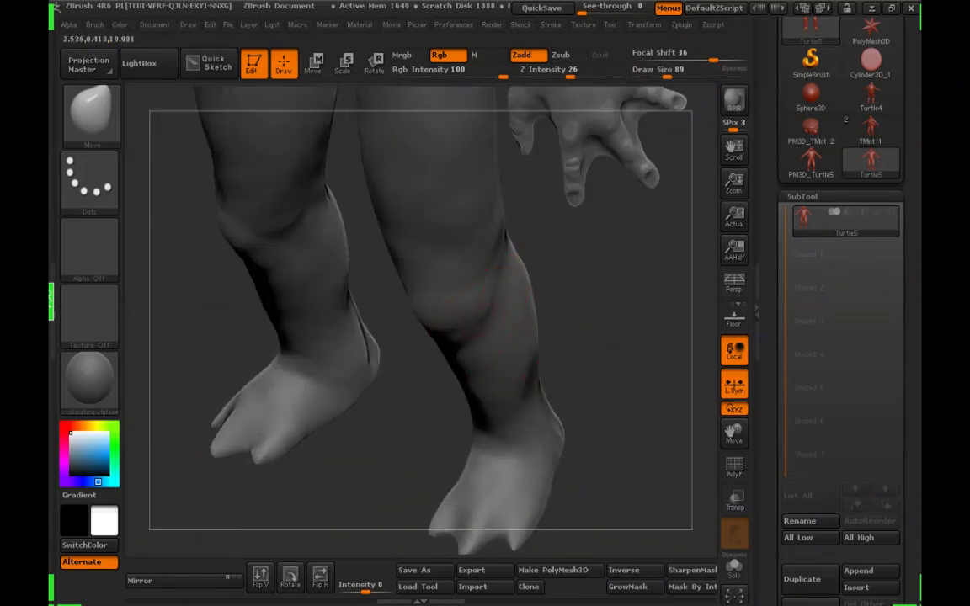
pyautogui.moveTo(581, 316)
pyautogui.mouseDown()
pyautogui.moveTo(537, 289)
pyautogui.moveTo(622, 293)
pyautogui.moveTo(623, 269)
pyautogui.mouseUp()
pyautogui.moveTo(505, 295); pyautogui.dragTo(312, 295)
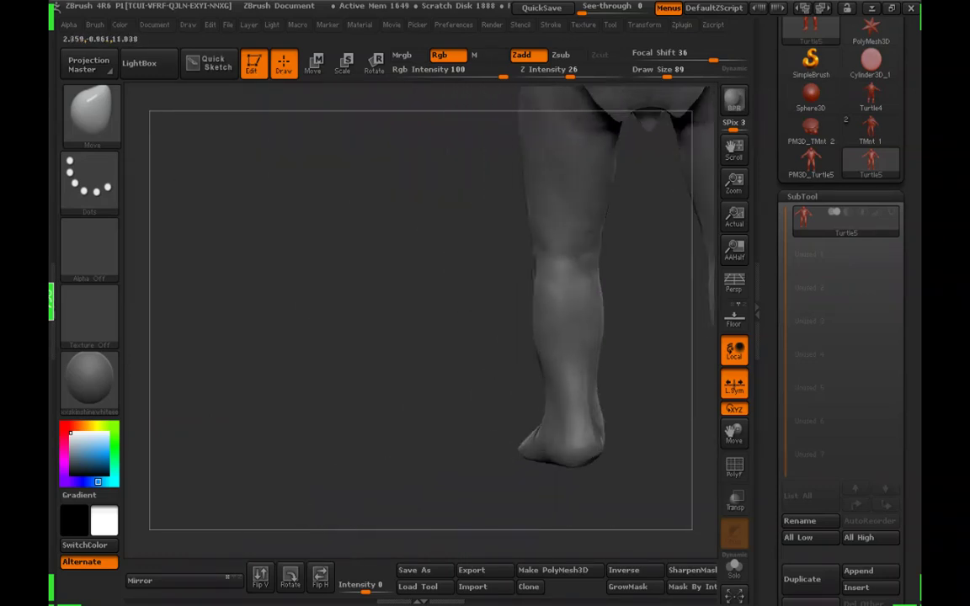
pyautogui.moveTo(438, 295); pyautogui.dragTo(173, 299)
pyautogui.moveTo(607, 357)
pyautogui.mouseDown()
pyautogui.moveTo(613, 421)
pyautogui.moveTo(611, 362)
pyautogui.mouseUp()
pyautogui.moveTo(610, 404)
pyautogui.mouseDown()
pyautogui.moveTo(621, 362)
pyautogui.moveTo(572, 493)
pyautogui.moveTo(581, 413)
pyautogui.moveTo(567, 414)
pyautogui.mouseUp()
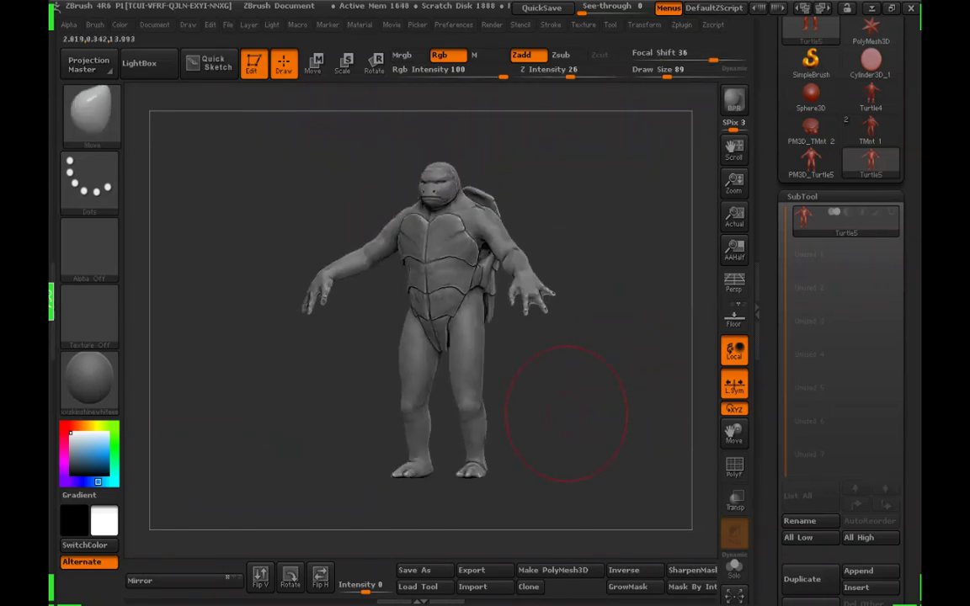
# Adjust the upper arm and forearm contours with the Move brush, reducing the Draw Size to 62
pyautogui.click(666, 74)
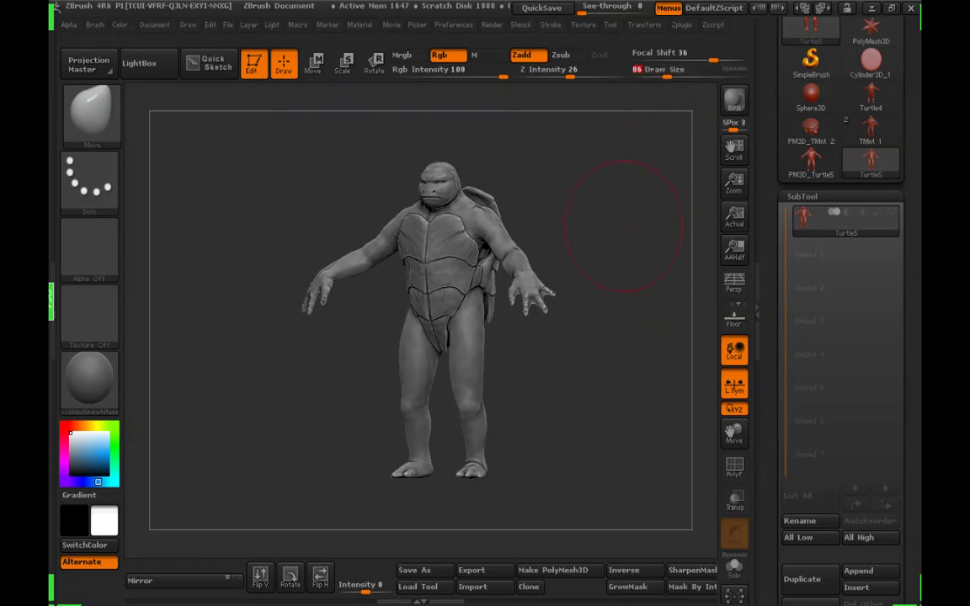
pyautogui.moveTo(624, 223); pyautogui.dragTo(596, 234)
pyautogui.moveTo(596, 234)
pyautogui.keyDown('alt'); pyautogui.mouseDown()
pyautogui.moveTo(585, 325)
pyautogui.moveTo(602, 335)
pyautogui.moveTo(528, 311)
pyautogui.moveTo(545, 242)
pyautogui.moveTo(564, 282)
pyautogui.mouseUp(); pyautogui.keyUp('alt')
pyautogui.click(667, 74)
pyautogui.moveTo(581, 240); pyautogui.dragTo(531, 280)
pyautogui.click(662, 74)
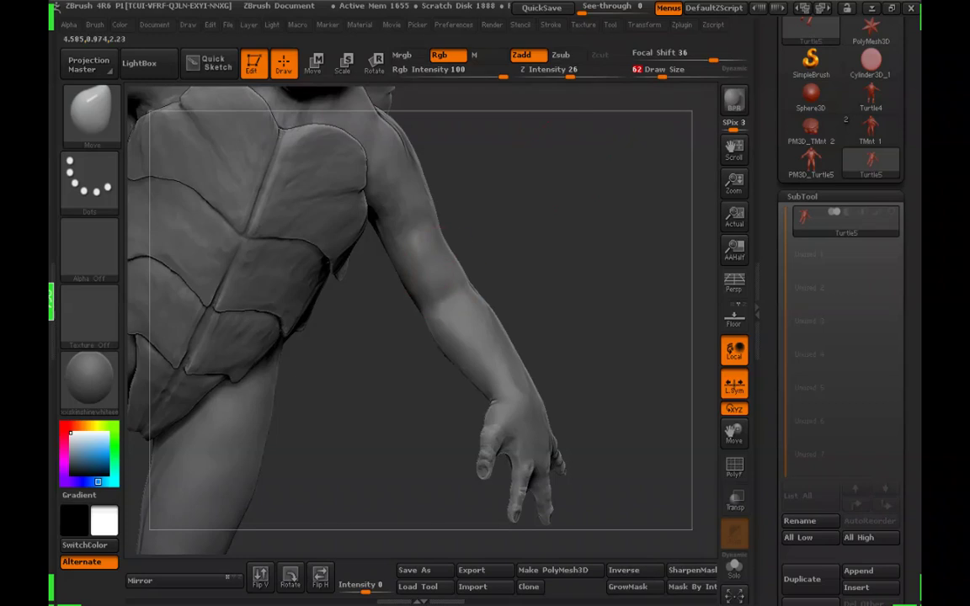
pyautogui.moveTo(552, 253); pyautogui.dragTo(505, 265)
# Flatten the planes of the upper arm and elbow with the TrimDynamic brush, reducing the Draw Size to 42
pyautogui.click(93, 111)
pyautogui.click(484, 128)
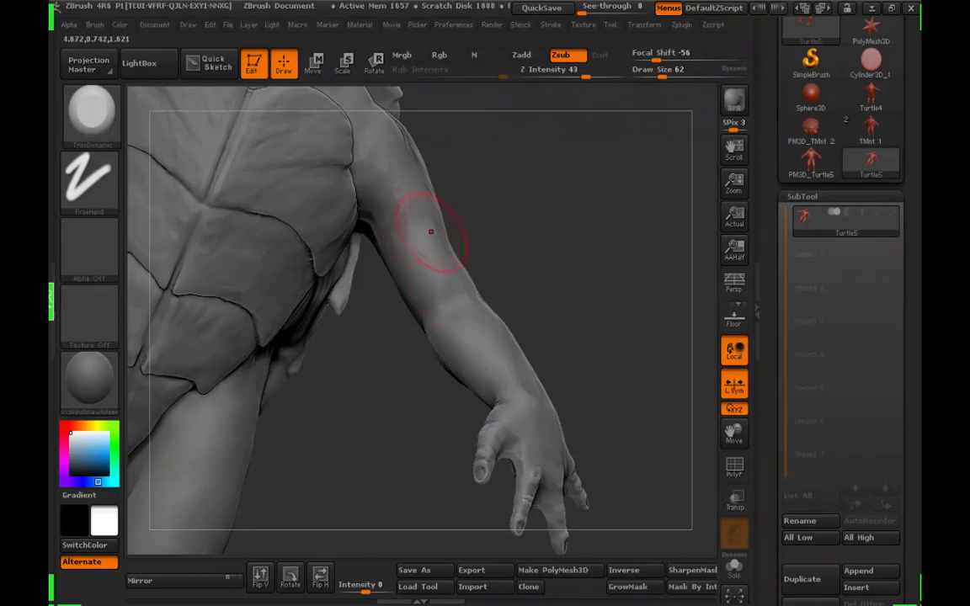
pyautogui.moveTo(446, 299); pyautogui.dragTo(453, 255)
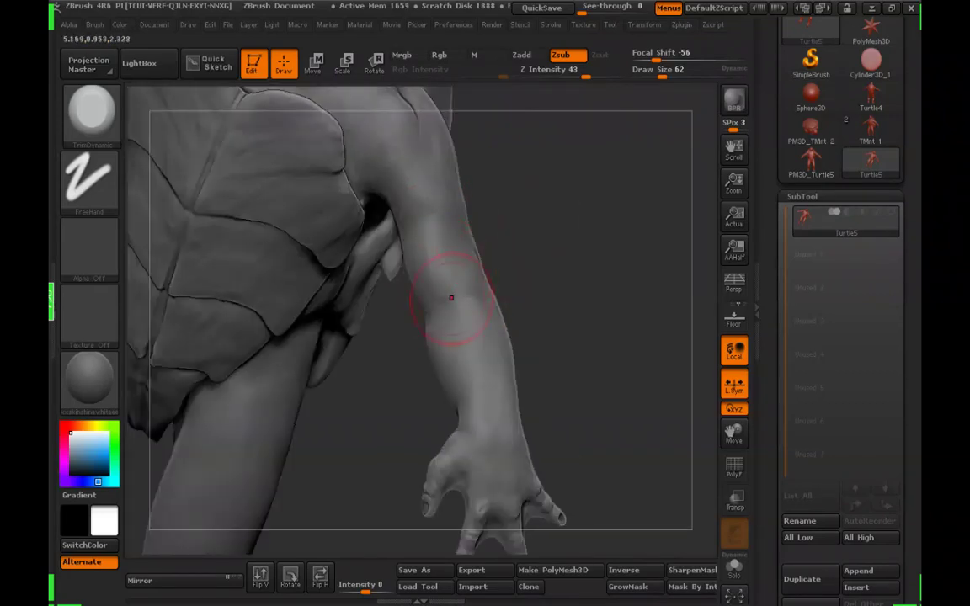
pyautogui.moveTo(451, 297); pyautogui.dragTo(582, 277)
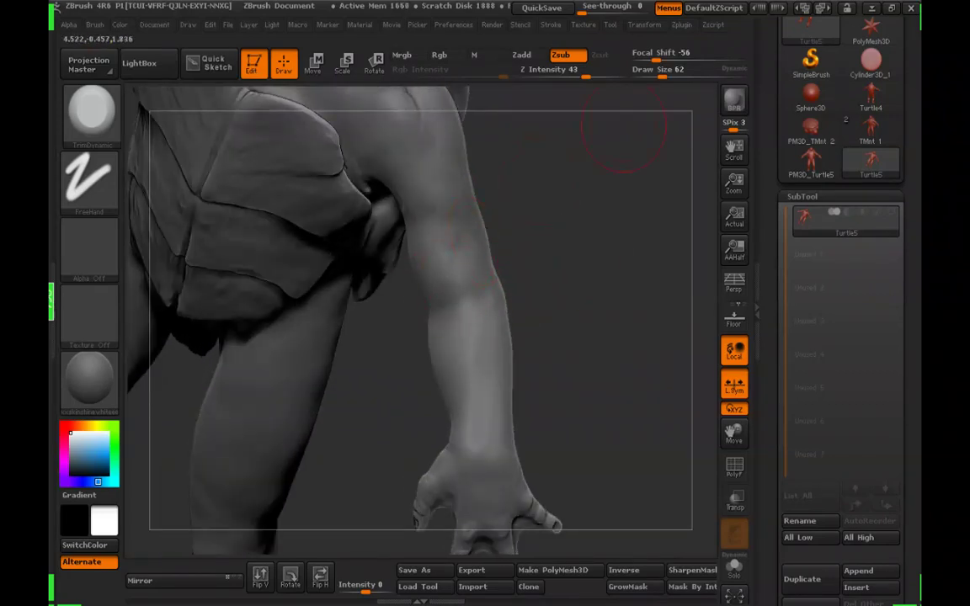
pyautogui.click(658, 76)
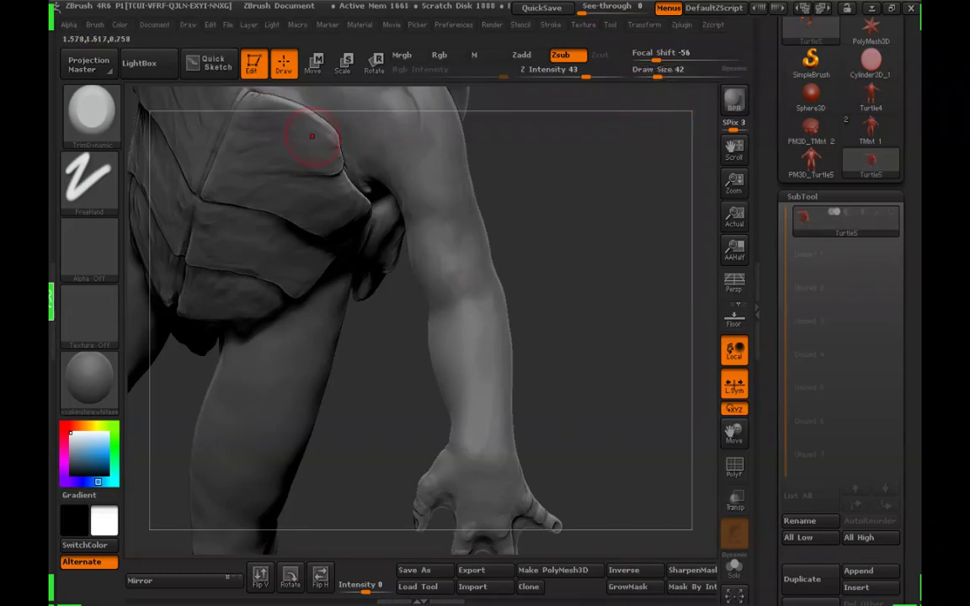
pyautogui.click(95, 25)
pyautogui.moveTo(193, 429); pyautogui.dragTo(194, 93)
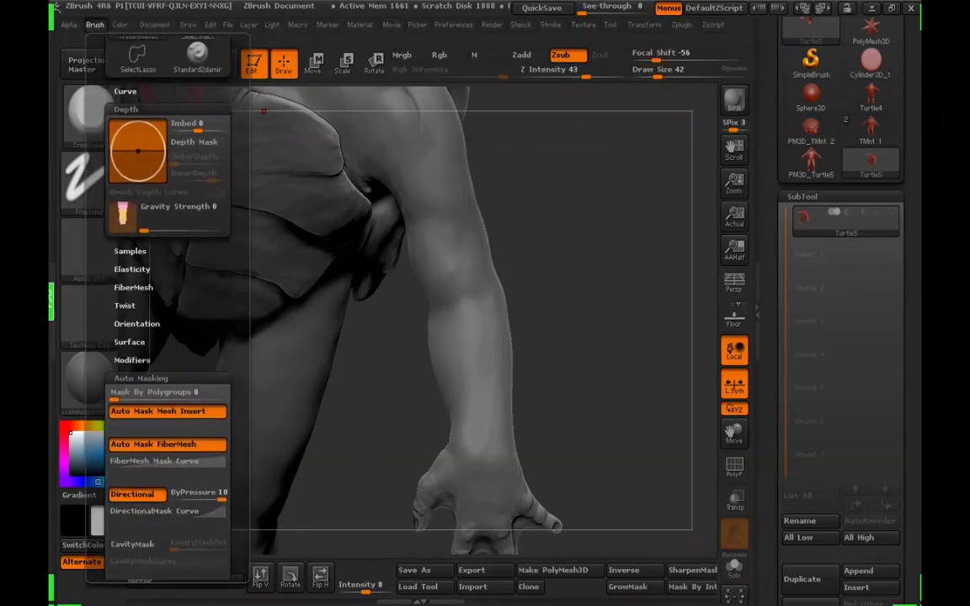
pyautogui.click(137, 494)
pyautogui.click(137, 494)
pyautogui.moveTo(240, 485); pyautogui.dragTo(241, 375)
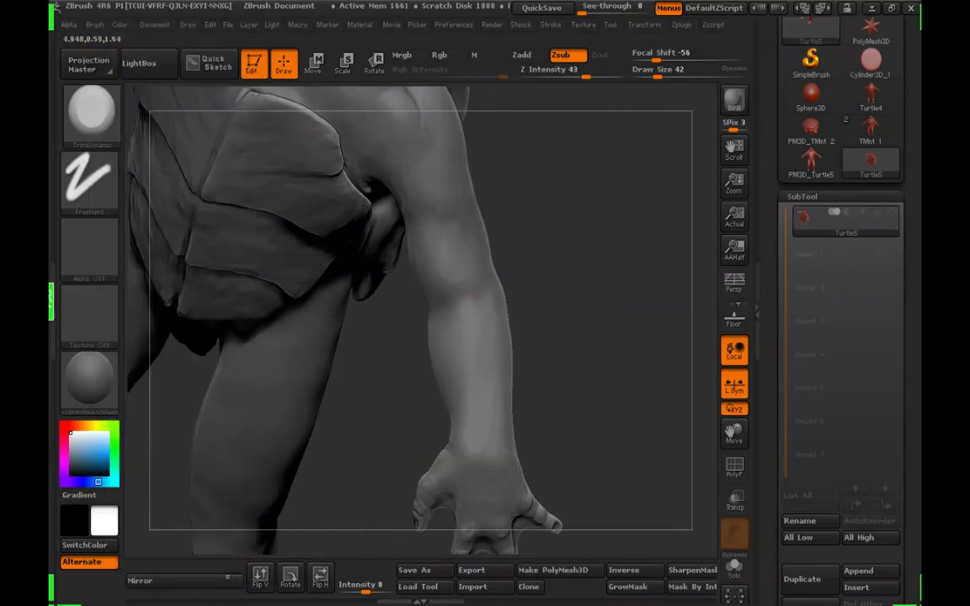
# Smooth the elbow area and rework it with the clay tubes brush at Z Intensity 10 and Draw Size 65
pyautogui.press('shift')
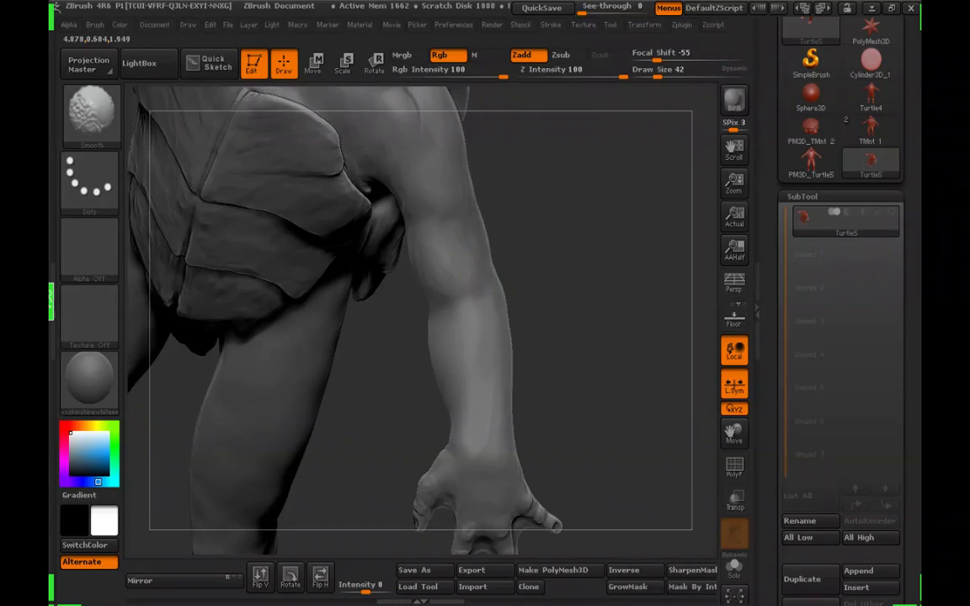
pyautogui.moveTo(396, 370); pyautogui.dragTo(294, 295)
pyautogui.click(92, 111)
pyautogui.click(455, 128)
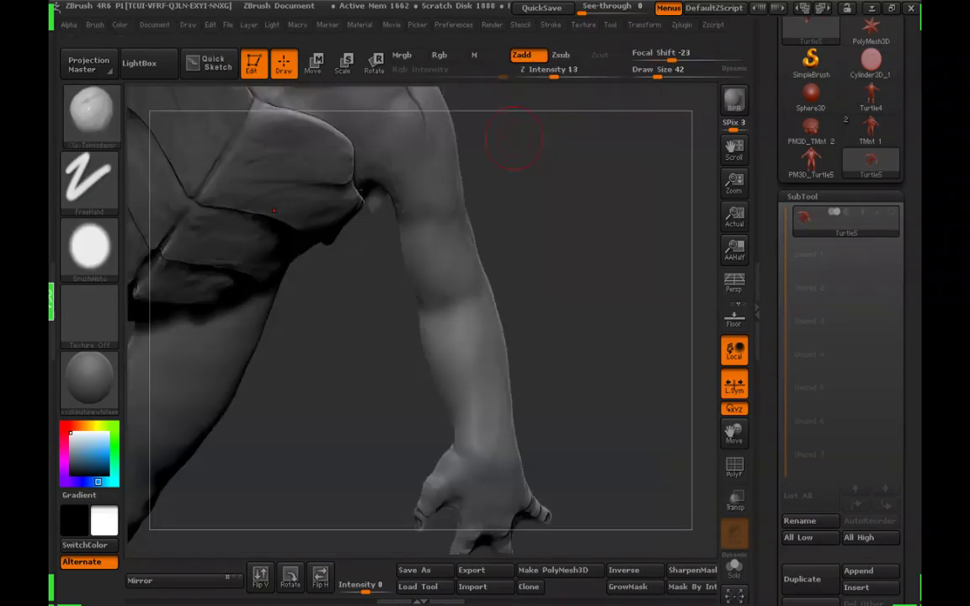
pyautogui.click(549, 74)
pyautogui.click(661, 74)
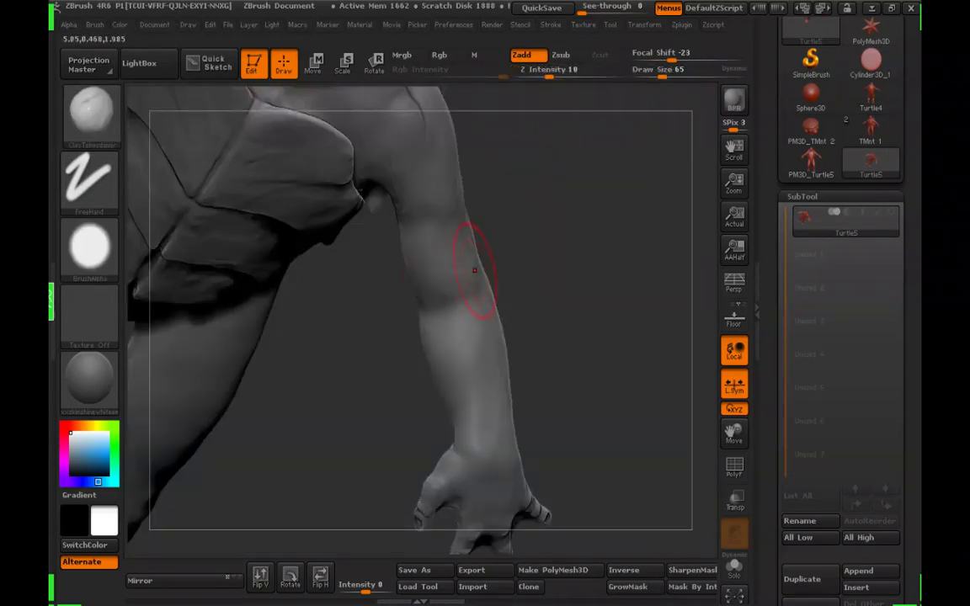
pyautogui.moveTo(474, 256)
pyautogui.keyDown('shift'); pyautogui.mouseDown()
pyautogui.moveTo(488, 239)
pyautogui.moveTo(608, 200)
pyautogui.mouseUp(); pyautogui.keyUp('shift')
# Set the Draw Size to 50 and refine the outer contour of the elbow with clay and Smooth strokes
pyautogui.click(661, 74)
pyautogui.keyDown('shift'); pyautogui.moveTo(486, 261); pyautogui.dragTo(484, 247); pyautogui.keyUp('shift')
pyautogui.click(658, 74)
pyautogui.moveTo(658, 75); pyautogui.dragTo(659, 75)
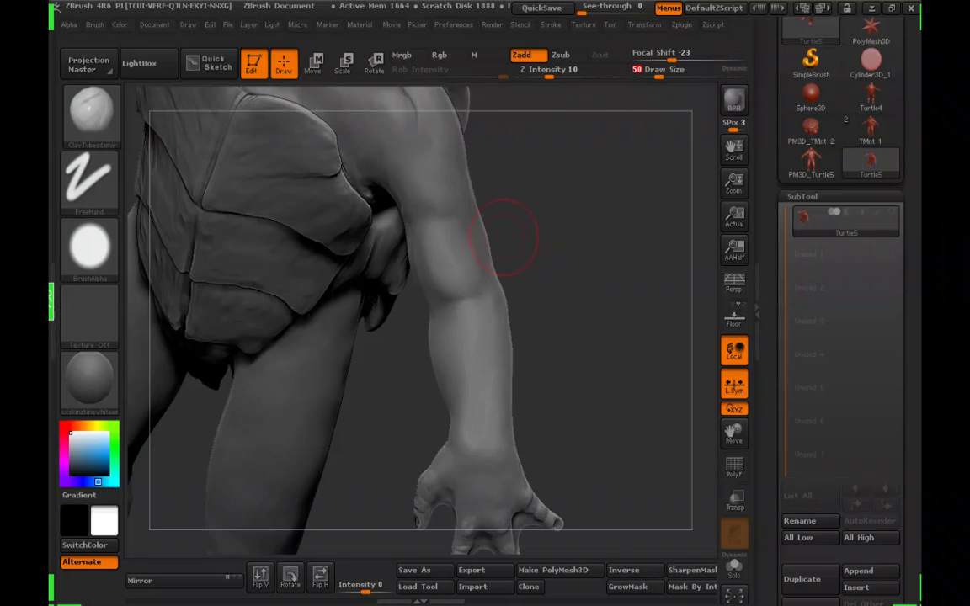
pyautogui.press('shift')
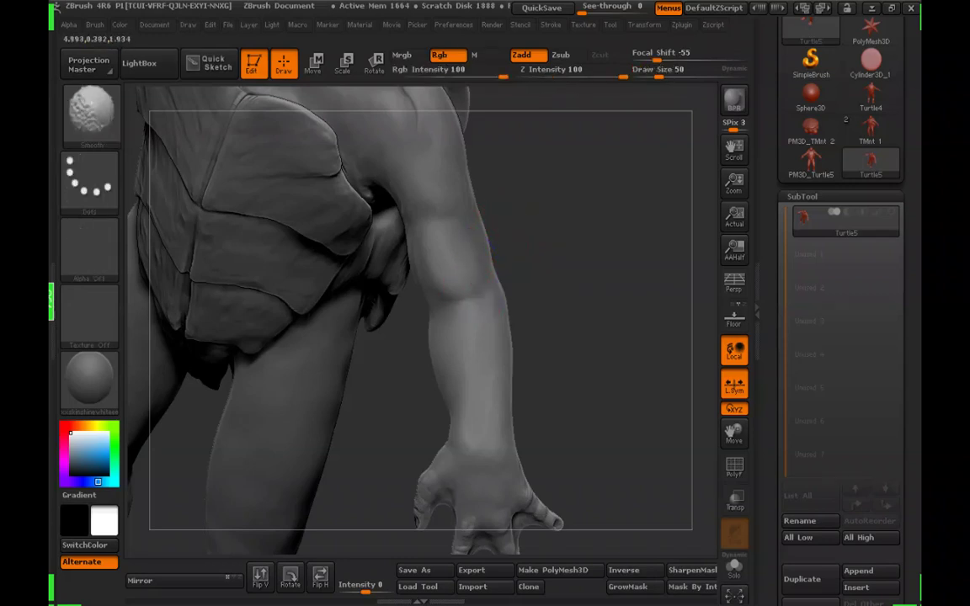
pyautogui.moveTo(547, 249); pyautogui.dragTo(619, 231)
# Set the Draw Size to 39 and blend the upper arm into the shoulder and armpit with clay and Smooth strokes
pyautogui.click(655, 74)
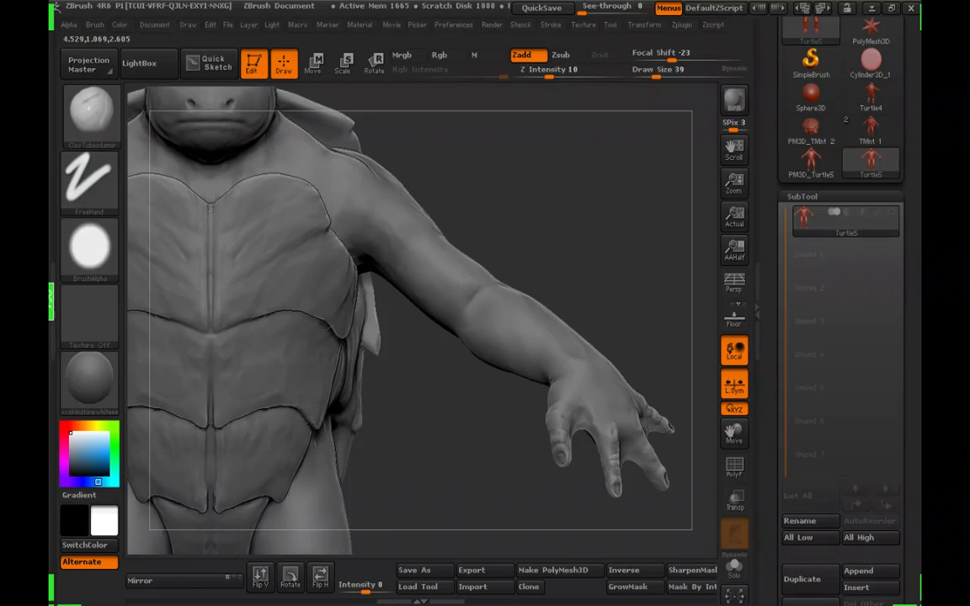
pyautogui.press('shift')
pyautogui.moveTo(560, 207)
pyautogui.mouseDown()
pyautogui.moveTo(539, 202)
pyautogui.moveTo(542, 178)
pyautogui.moveTo(568, 206)
pyautogui.mouseUp()
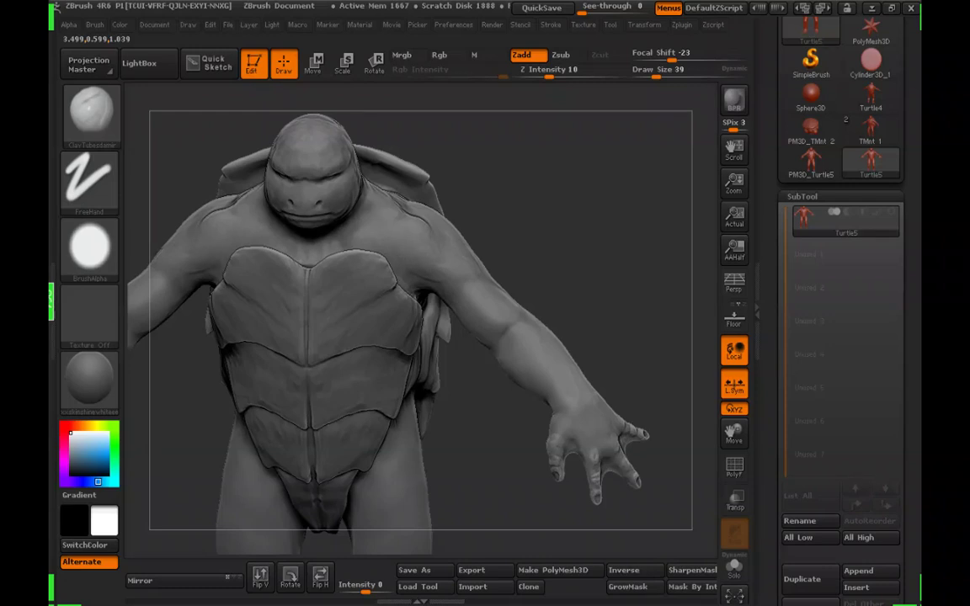
pyautogui.moveTo(552, 232); pyautogui.dragTo(516, 198)
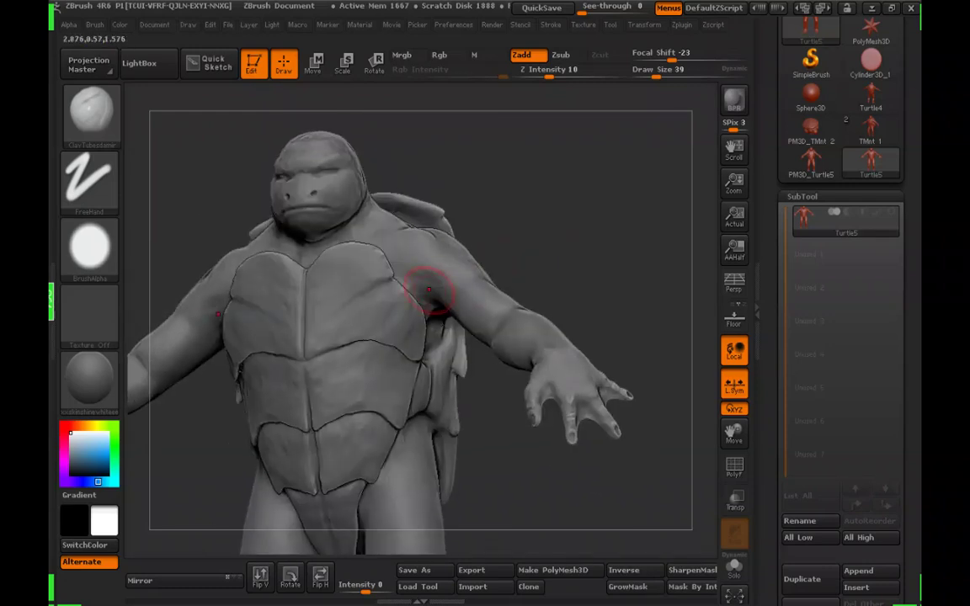
pyautogui.moveTo(566, 273)
pyautogui.mouseDown()
pyautogui.moveTo(573, 221)
pyautogui.moveTo(557, 274)
pyautogui.mouseUp()
pyautogui.keyDown('shift'); pyautogui.moveTo(459, 282); pyautogui.dragTo(476, 265); pyautogui.keyUp('shift')
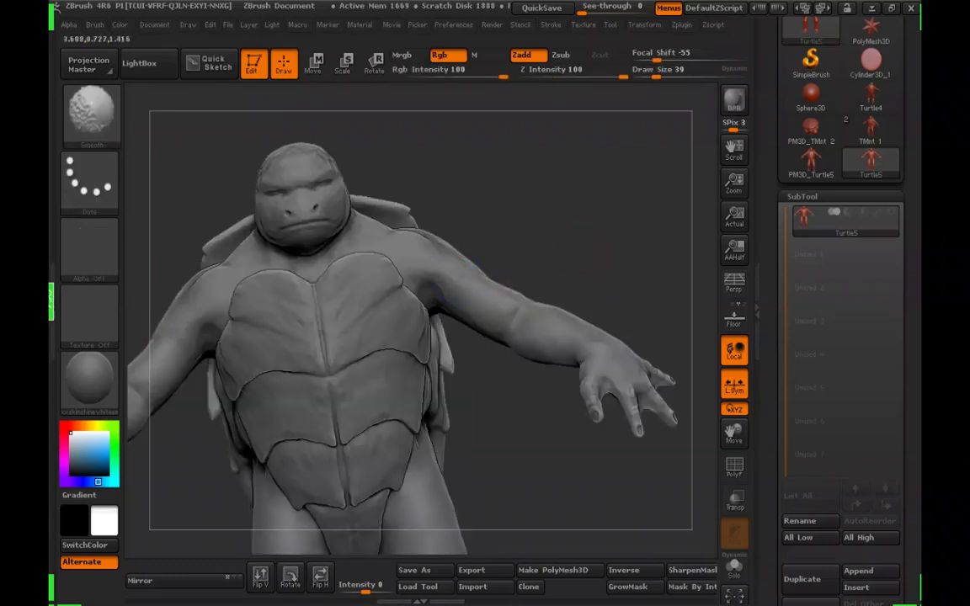
# Refine and smooth the upper arm and elbow as seen from above at Draw Size 39
pyautogui.moveTo(560, 211); pyautogui.dragTo(560, 266)
pyautogui.moveTo(443, 228); pyautogui.dragTo(449, 277)
pyautogui.moveTo(598, 217)
pyautogui.mouseDown()
pyautogui.moveTo(439, 243)
pyautogui.moveTo(485, 255)
pyautogui.mouseUp()
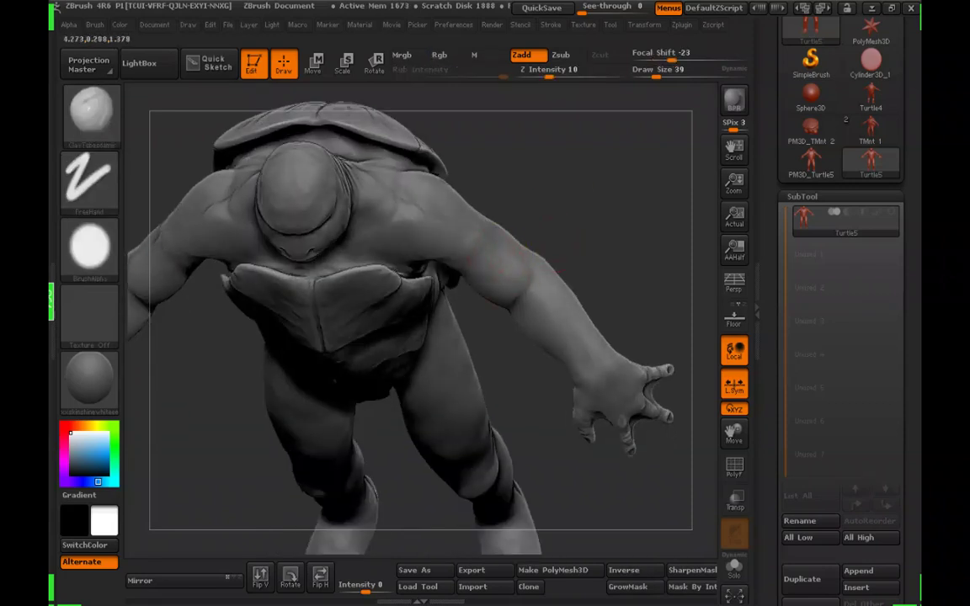
pyautogui.press('shift')
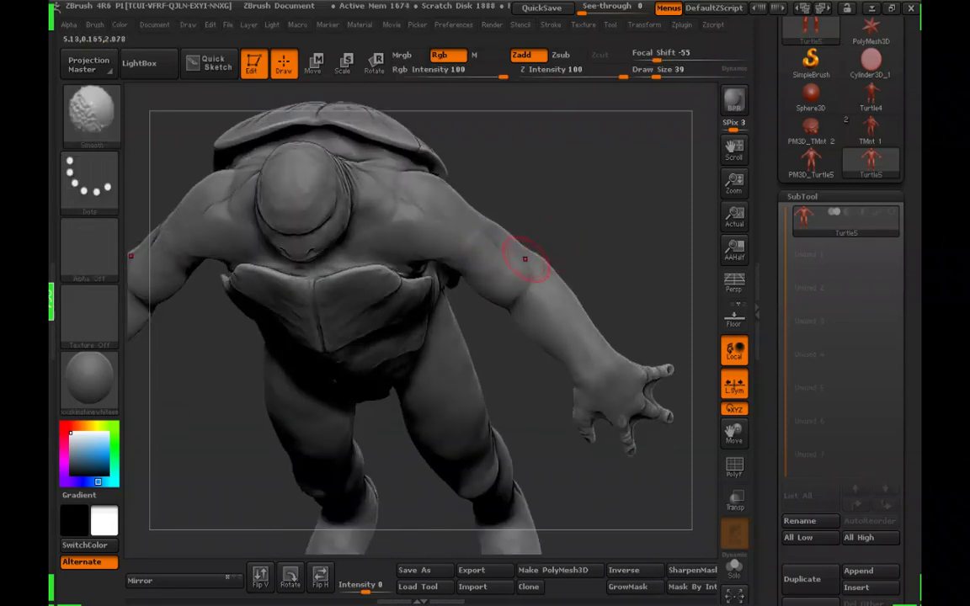
pyautogui.press('shift')
# Define the inner elbow crease and the back of the upper arm with clay strokes, smoothing the transitions
pyautogui.moveTo(590, 489)
pyautogui.mouseDown()
pyautogui.moveTo(590, 387)
pyautogui.moveTo(421, 362)
pyautogui.mouseUp()
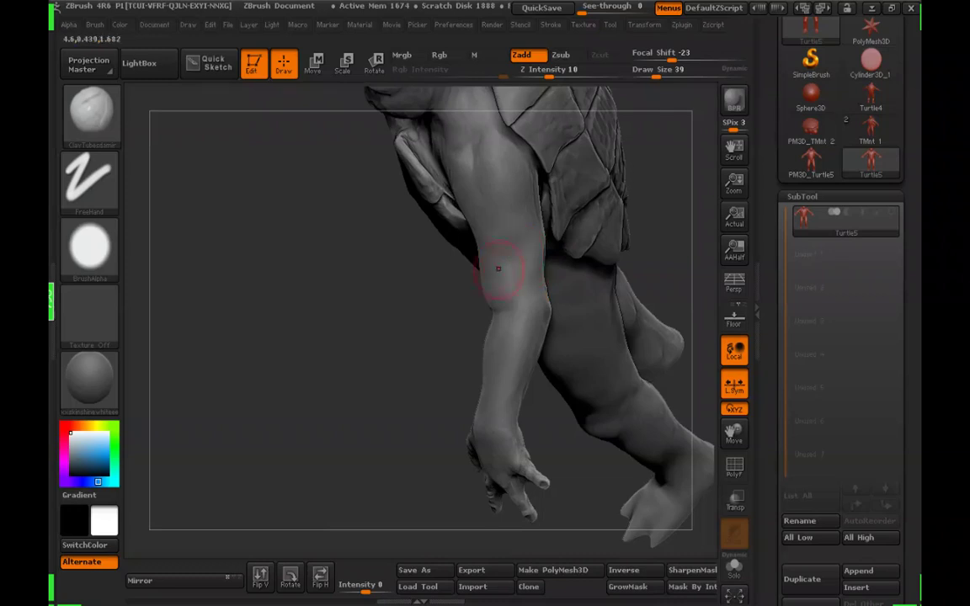
pyautogui.press('shift')
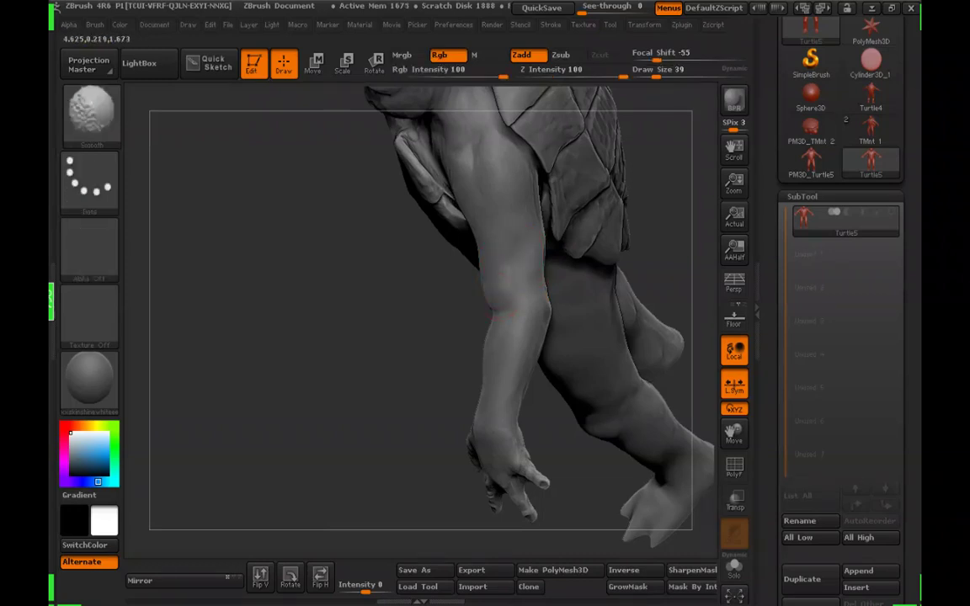
pyautogui.moveTo(438, 345); pyautogui.dragTo(345, 338)
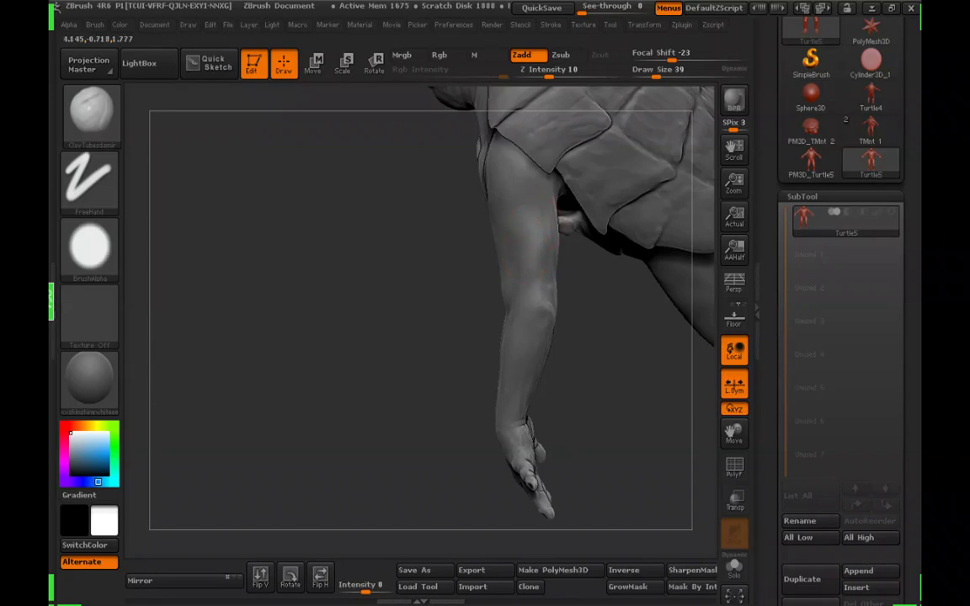
pyautogui.press('shift')
pyautogui.moveTo(581, 342)
pyautogui.mouseDown()
pyautogui.moveTo(670, 324)
pyautogui.moveTo(645, 336)
pyautogui.moveTo(657, 327)
pyautogui.moveTo(709, 337)
pyautogui.moveTo(712, 306)
pyautogui.moveTo(630, 270)
pyautogui.mouseUp()
pyautogui.press('shift')
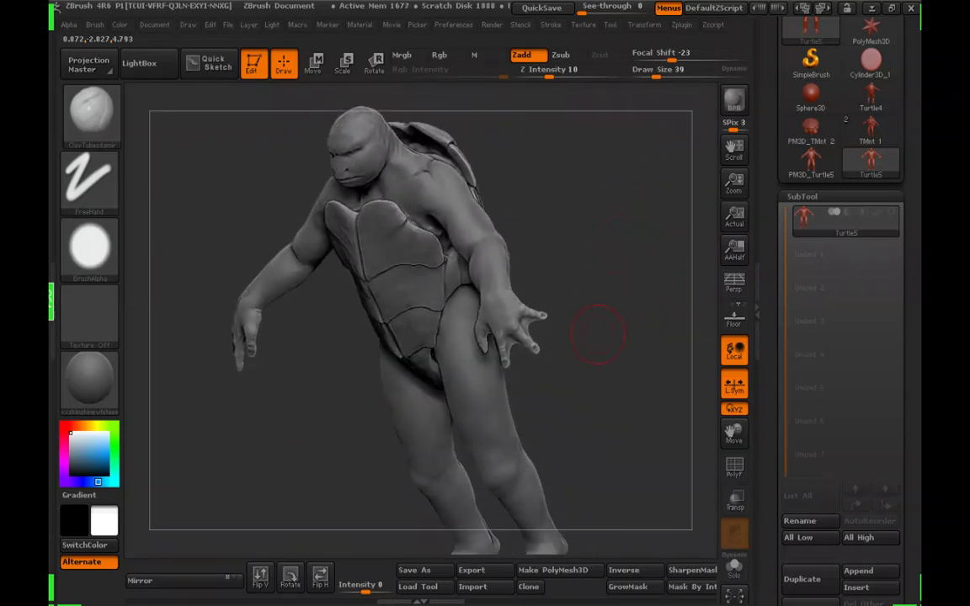
# Review the full figure's proportions from several angles and preview the Turtle4 and Turtle5 tools for comparison
pyautogui.moveTo(598, 335)
pyautogui.mouseDown()
pyautogui.moveTo(552, 462)
pyautogui.moveTo(573, 417)
pyautogui.moveTo(610, 395)
pyautogui.moveTo(661, 391)
pyautogui.moveTo(559, 390)
pyautogui.mouseUp()
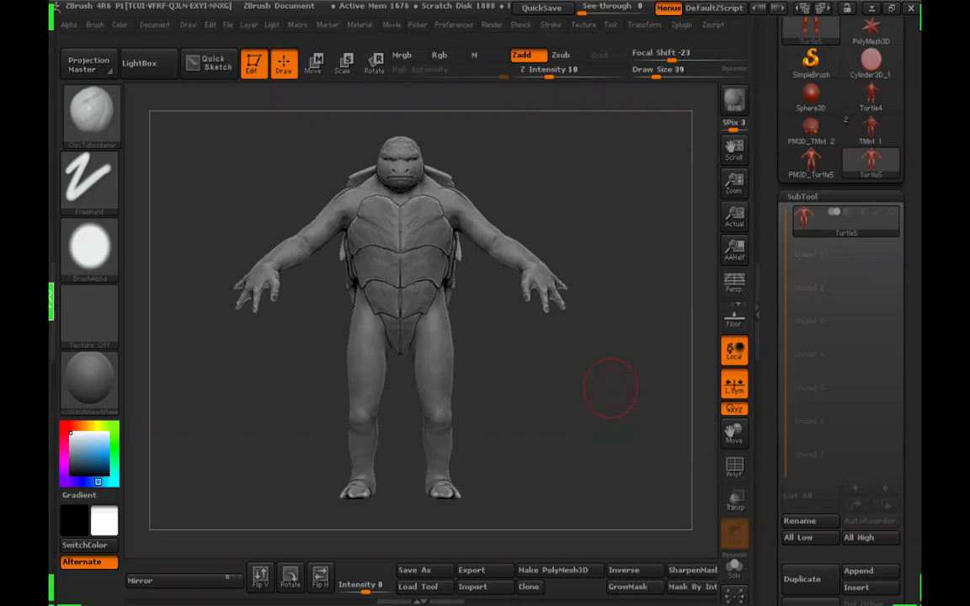
pyautogui.moveTo(612, 384)
pyautogui.mouseDown()
pyautogui.moveTo(591, 388)
pyautogui.moveTo(628, 387)
pyautogui.moveTo(599, 389)
pyautogui.moveTo(599, 412)
pyautogui.moveTo(621, 416)
pyautogui.moveTo(626, 403)
pyautogui.moveTo(609, 405)
pyautogui.mouseUp()
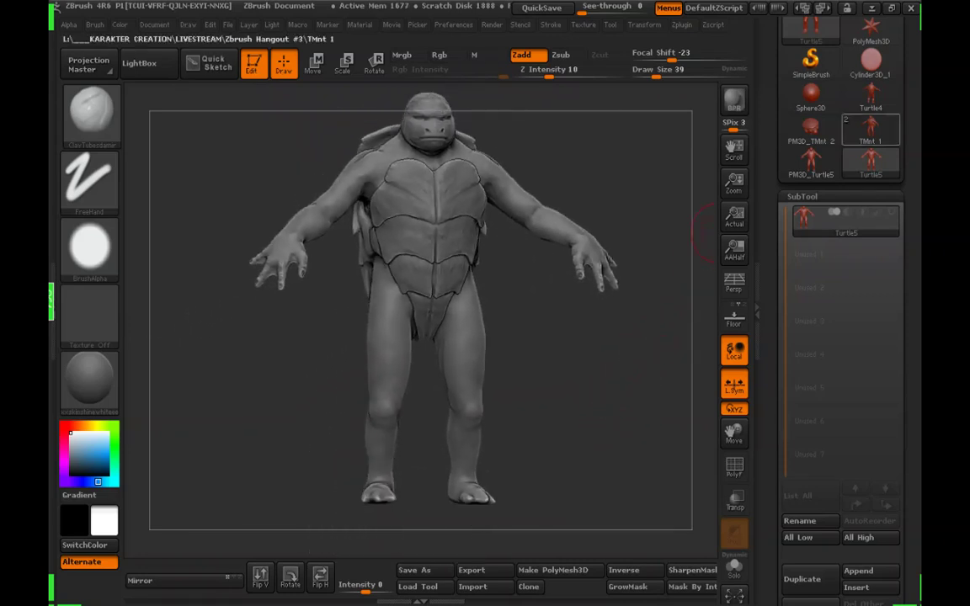
pyautogui.moveTo(871, 100)
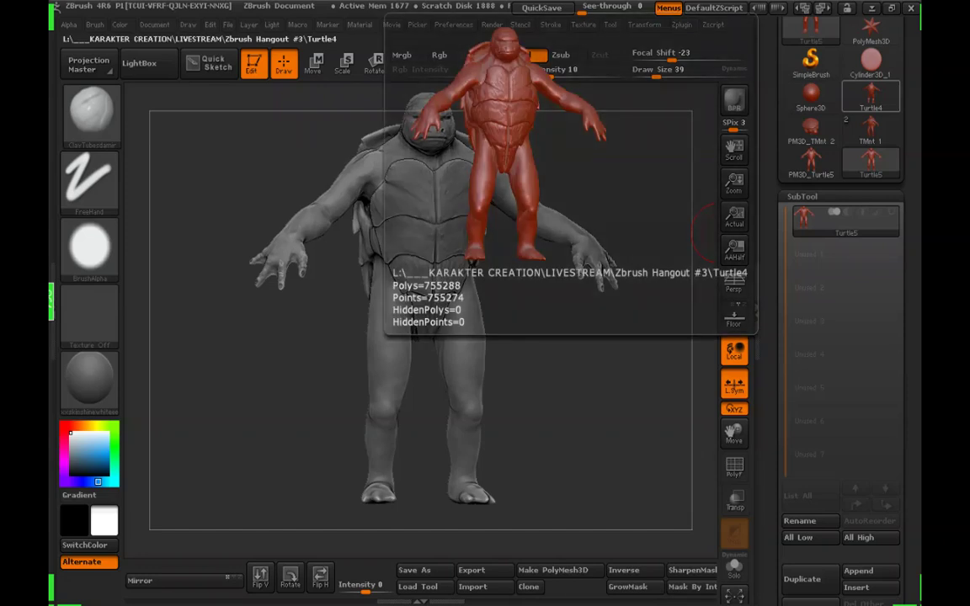
pyautogui.moveTo(810, 162)
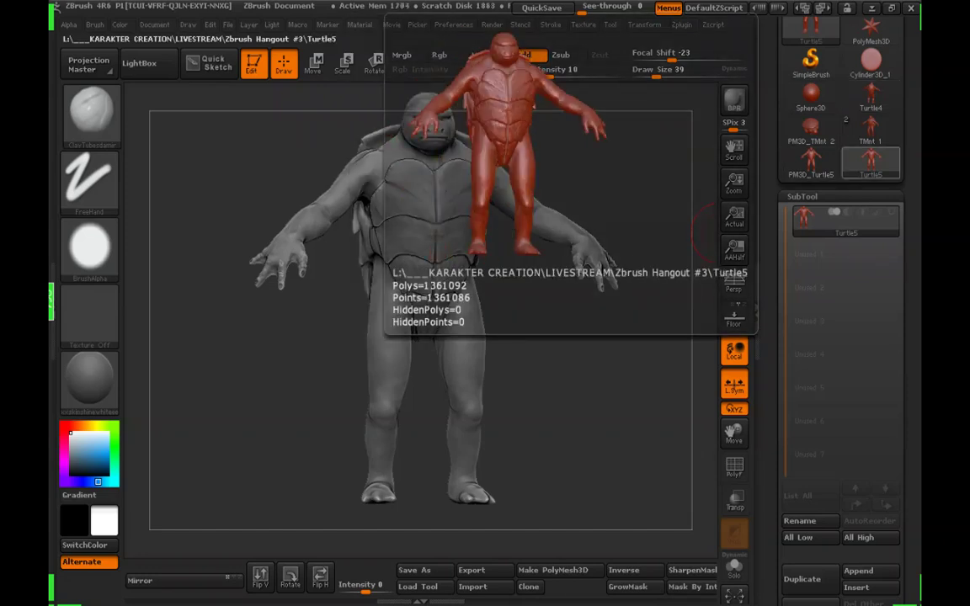
pyautogui.moveTo(579, 397)
pyautogui.mouseDown()
pyautogui.moveTo(484, 399)
pyautogui.moveTo(555, 393)
pyautogui.mouseUp()
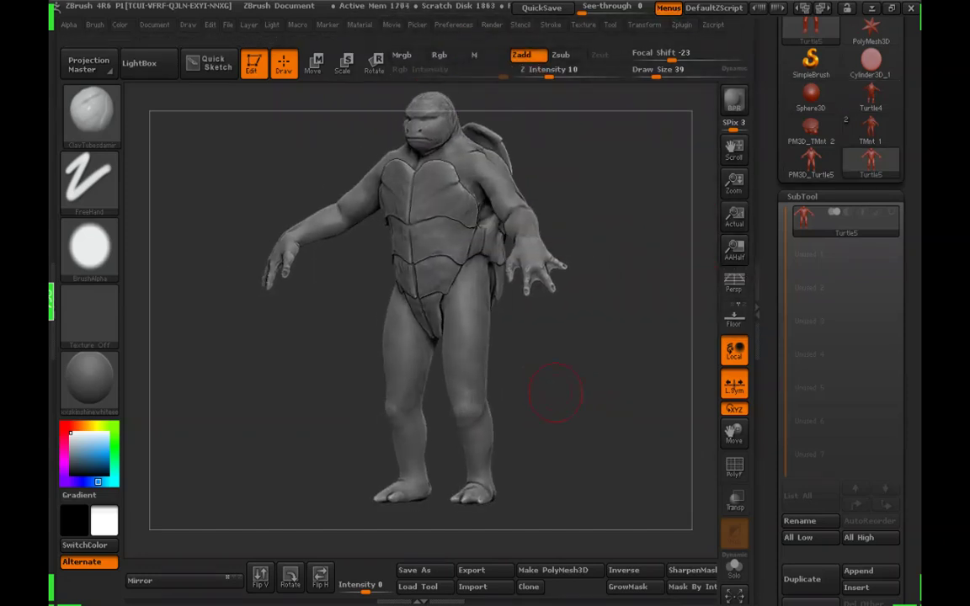
# Isolate the feet by hiding the rest of the turtle's body
pyautogui.moveTo(610, 362)
pyautogui.mouseDown()
pyautogui.moveTo(573, 364)
pyautogui.moveTo(594, 364)
pyautogui.moveTo(600, 396)
pyautogui.moveTo(510, 398)
pyautogui.moveTo(602, 397)
pyautogui.moveTo(637, 416)
pyautogui.moveTo(585, 423)
pyautogui.moveTo(581, 281)
pyautogui.mouseUp()
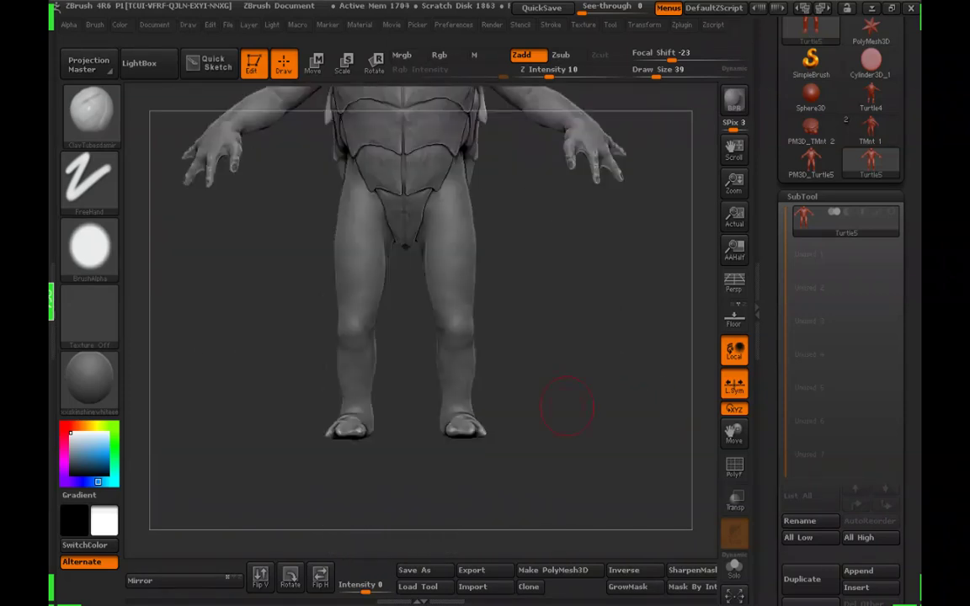
pyautogui.moveTo(567, 405)
pyautogui.keyDown('alt'); pyautogui.mouseDown()
pyautogui.moveTo(578, 355)
pyautogui.moveTo(539, 386)
pyautogui.moveTo(538, 411)
pyautogui.moveTo(442, 434)
pyautogui.moveTo(458, 316)
pyautogui.moveTo(528, 324)
pyautogui.mouseUp(); pyautogui.keyUp('alt')
pyautogui.moveTo(591, 372); pyautogui.dragTo(539, 332)
pyautogui.moveTo(539, 333)
pyautogui.mouseDown()
pyautogui.moveTo(548, 360)
pyautogui.moveTo(539, 413)
pyautogui.mouseUp()
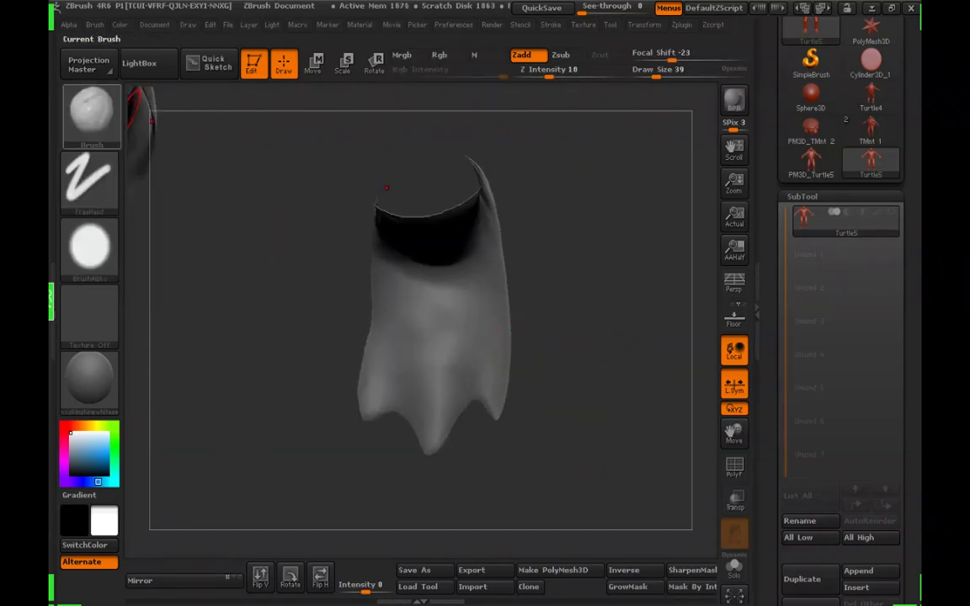
# Build up and round the toes of the isolated feet with the clay tubes brush at Z Intensity 10 and Draw Size 28
pyautogui.click(92, 112)
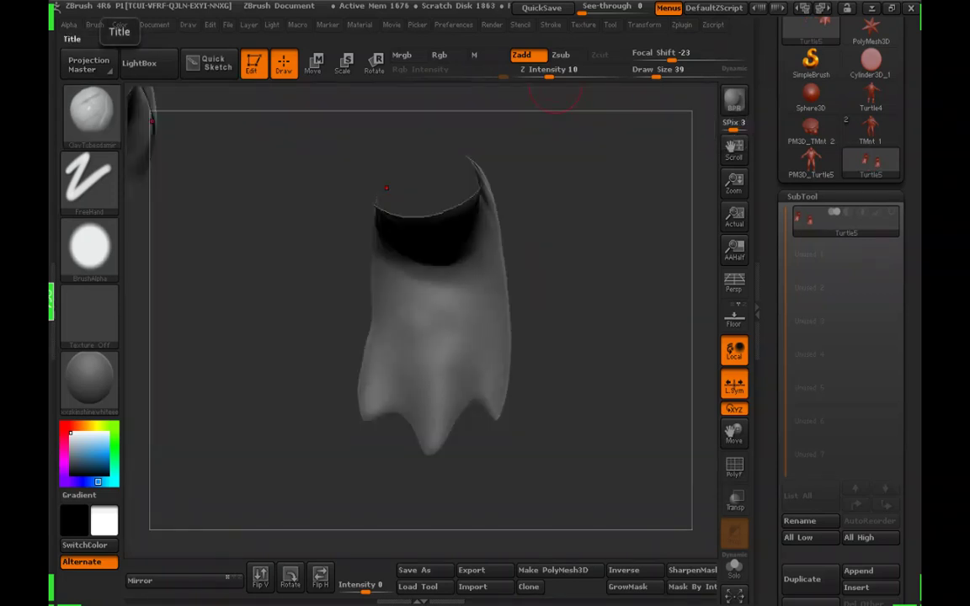
pyautogui.click(90, 112)
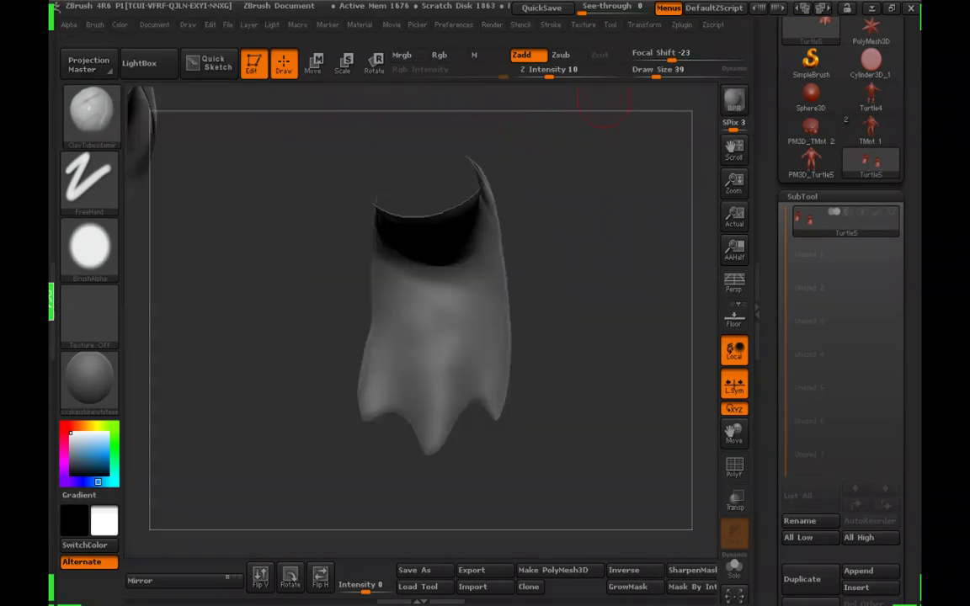
pyautogui.click(653, 76)
pyautogui.moveTo(591, 286)
pyautogui.mouseDown()
pyautogui.moveTo(601, 355)
pyautogui.moveTo(584, 393)
pyautogui.moveTo(528, 357)
pyautogui.mouseUp()
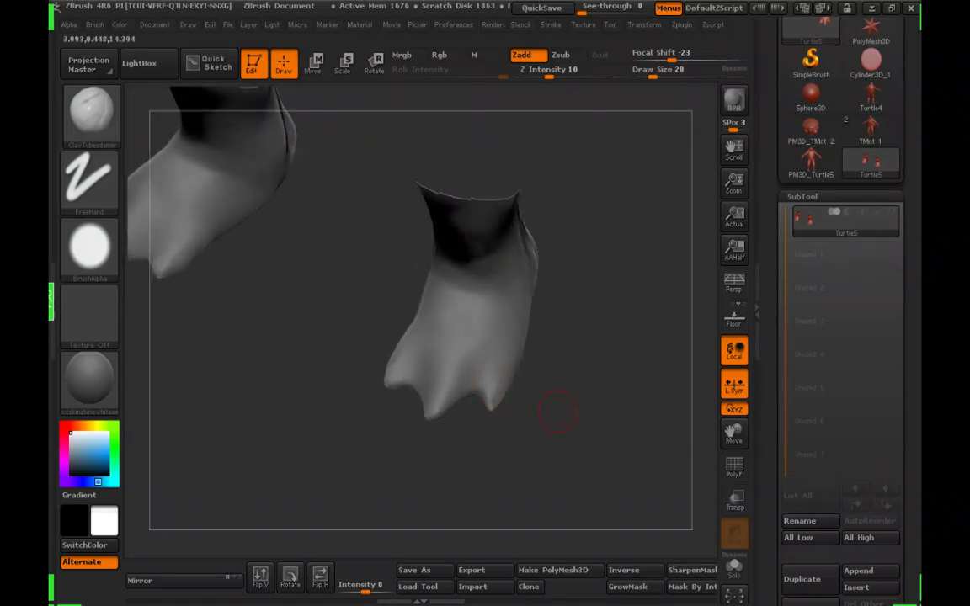
pyautogui.moveTo(557, 412); pyautogui.dragTo(502, 379)
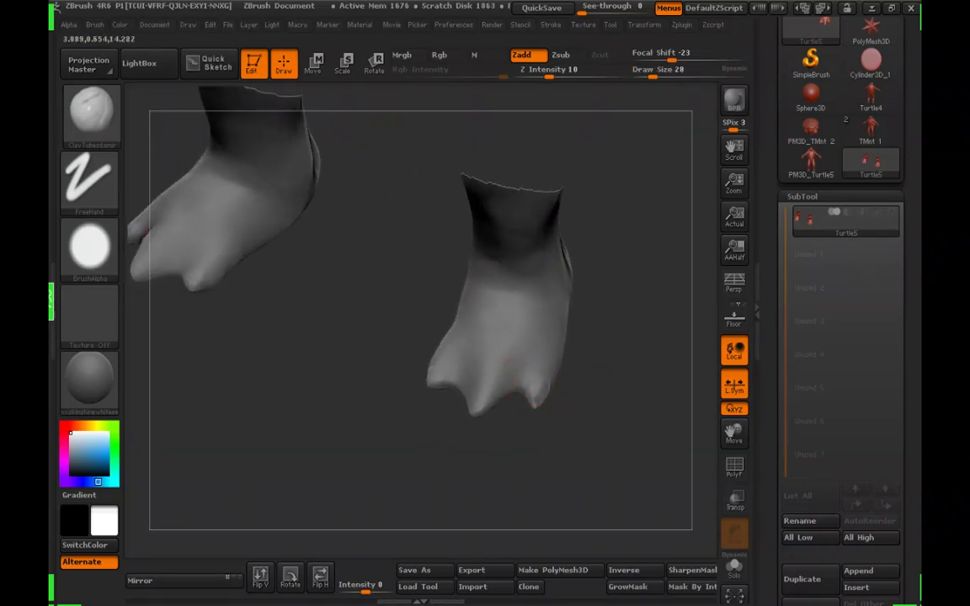
pyautogui.moveTo(588, 446); pyautogui.dragTo(532, 410)
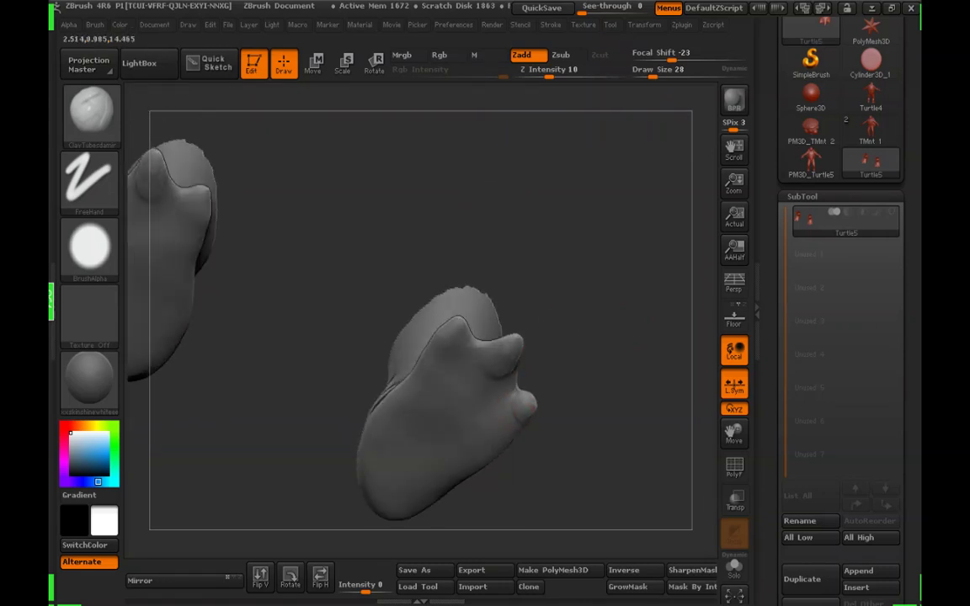
pyautogui.moveTo(559, 366)
pyautogui.mouseDown()
pyautogui.moveTo(581, 426)
pyautogui.moveTo(527, 396)
pyautogui.mouseUp()
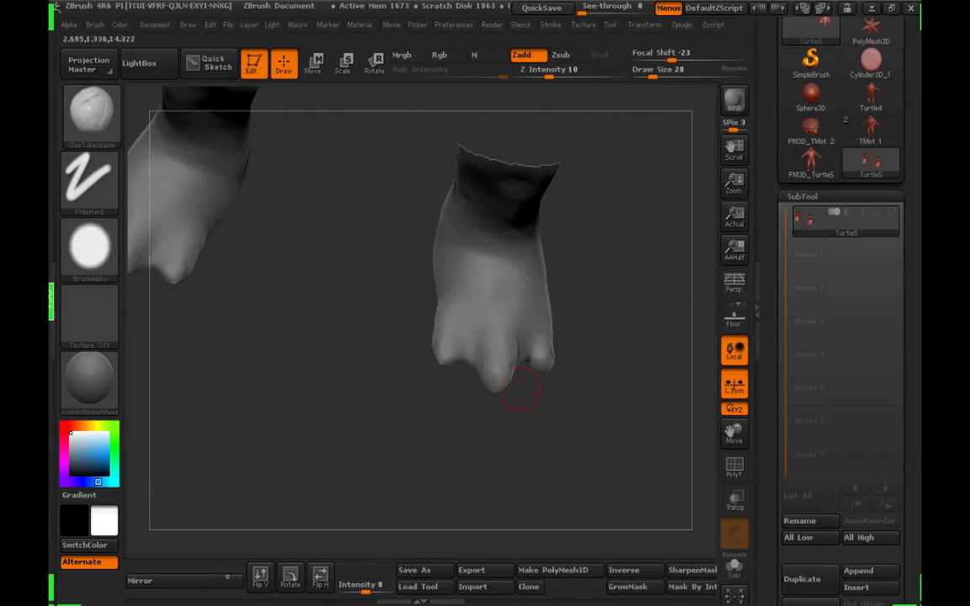
pyautogui.moveTo(521, 389); pyautogui.dragTo(516, 346)
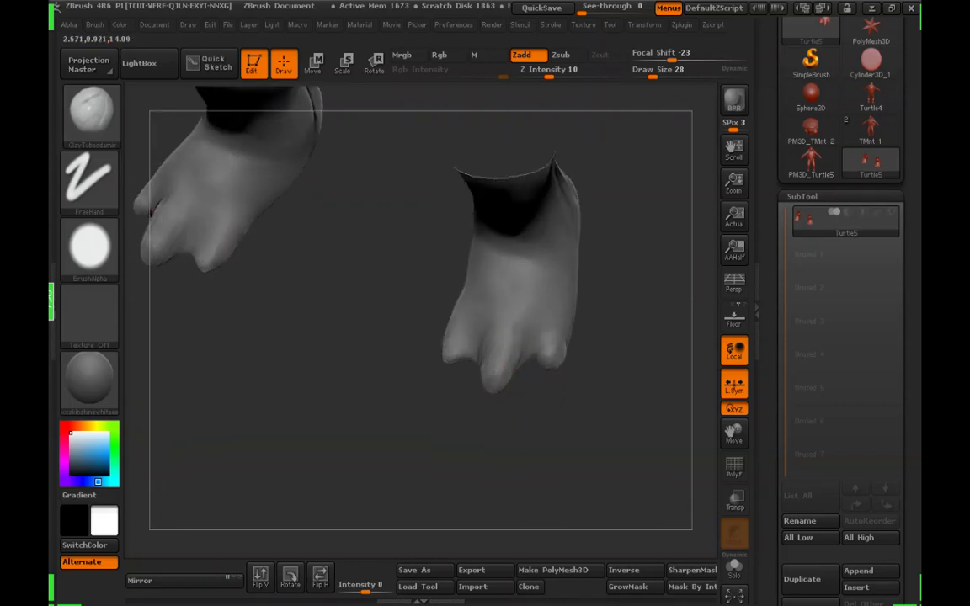
# Refine the toes from above and below with the clay tubes brush, raising the Draw Size to 30
pyautogui.moveTo(572, 438)
pyautogui.mouseDown()
pyautogui.moveTo(569, 341)
pyautogui.moveTo(539, 354)
pyautogui.moveTo(514, 400)
pyautogui.mouseUp()
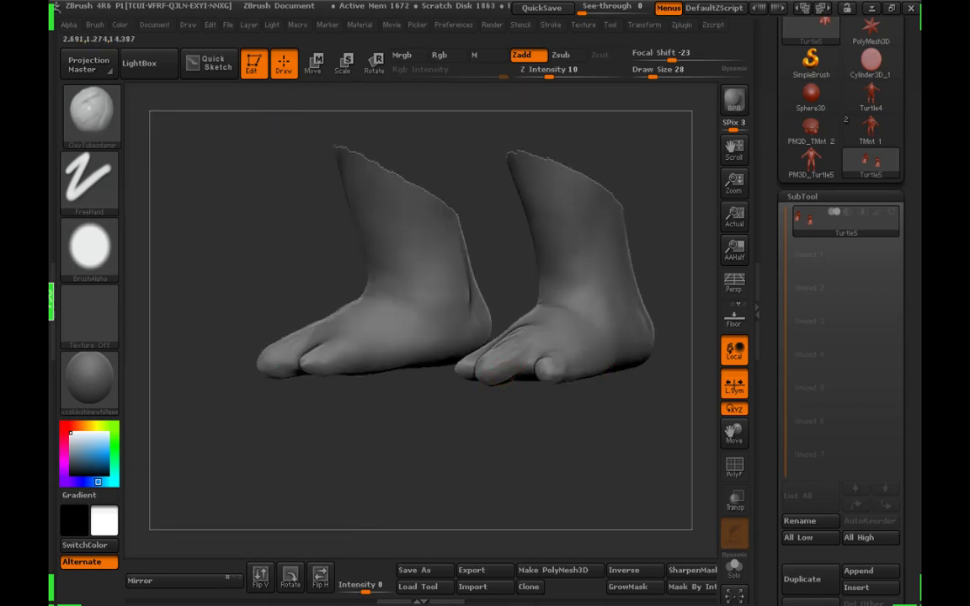
pyautogui.press('shift')
pyautogui.moveTo(504, 401)
pyautogui.mouseDown()
pyautogui.moveTo(567, 357)
pyautogui.moveTo(489, 355)
pyautogui.mouseUp()
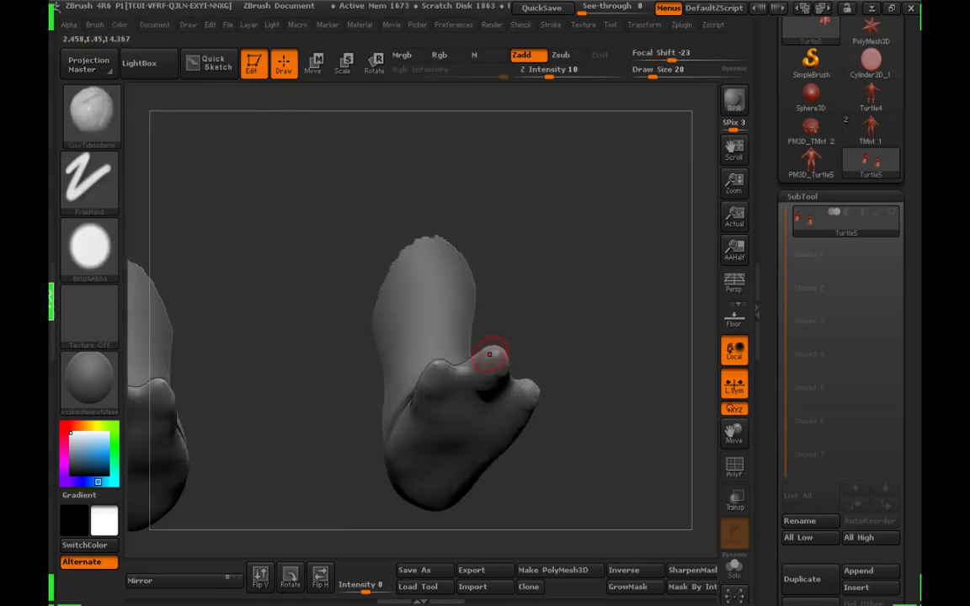
pyautogui.moveTo(572, 352); pyautogui.dragTo(498, 384)
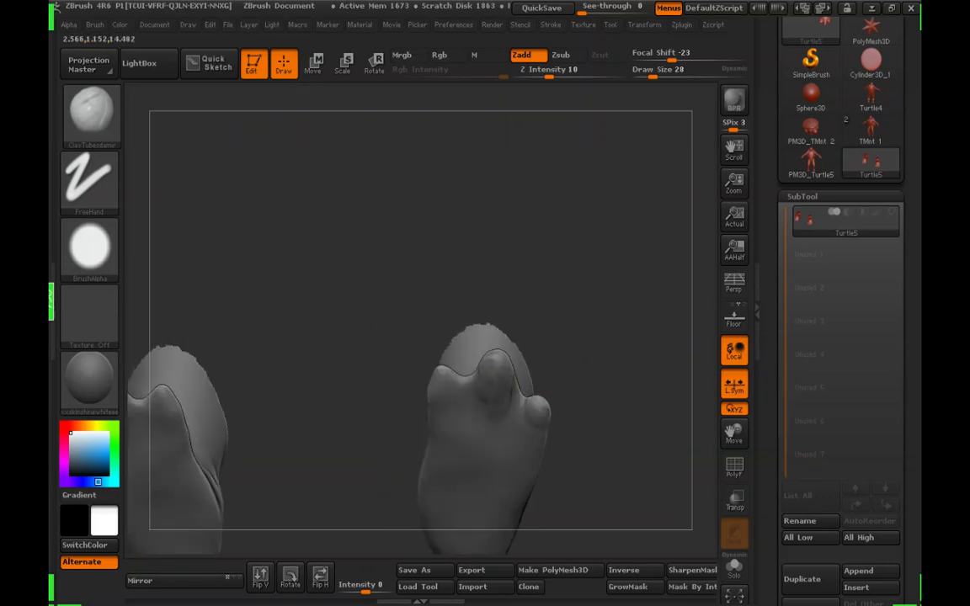
pyautogui.click(654, 74)
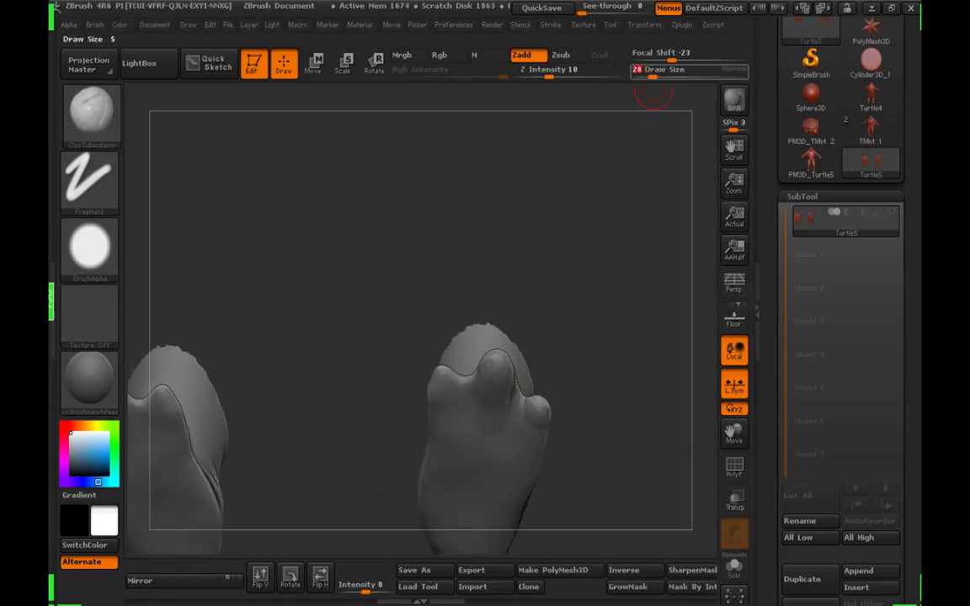
pyautogui.moveTo(608, 347); pyautogui.dragTo(583, 376)
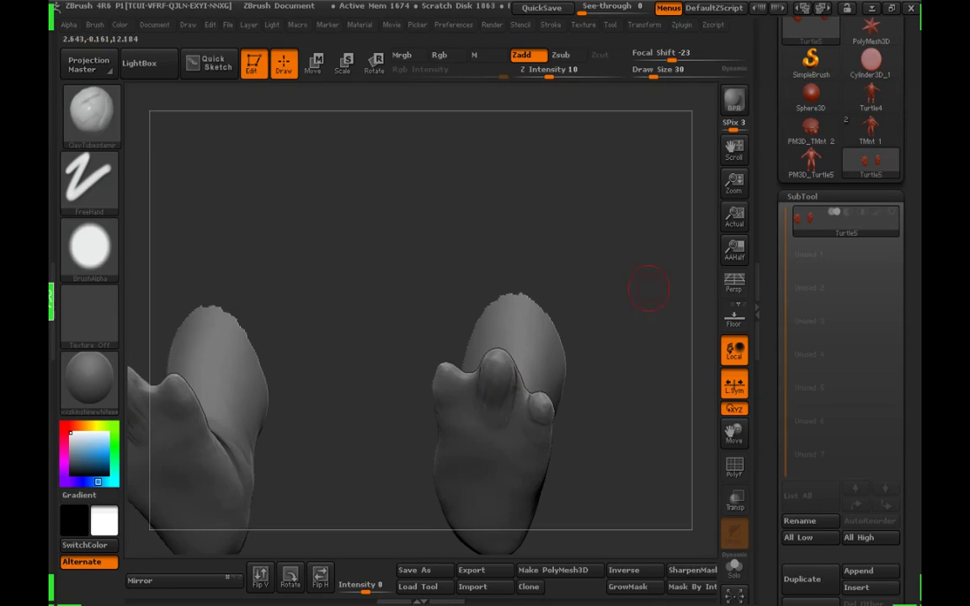
pyautogui.moveTo(649, 289); pyautogui.dragTo(601, 422)
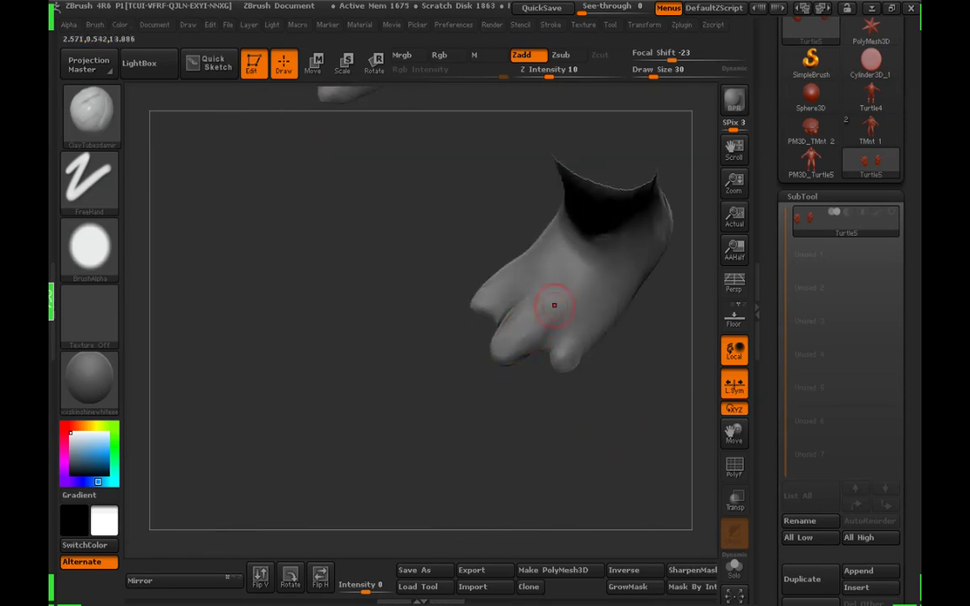
pyautogui.moveTo(601, 423); pyautogui.dragTo(581, 356)
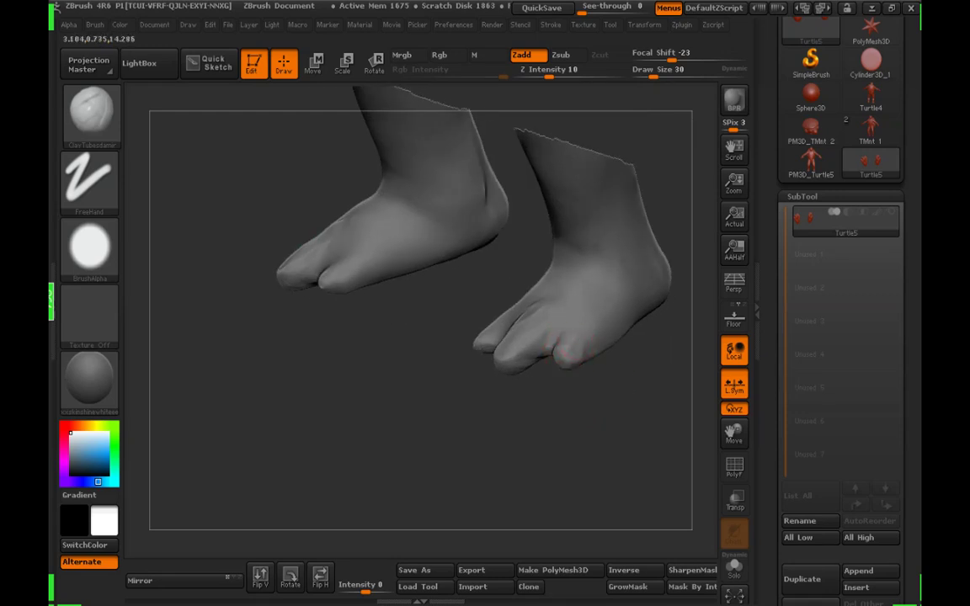
# Build up the tops of the toes and the instep with clay strokes at Z Intensity 18
pyautogui.click(552, 72)
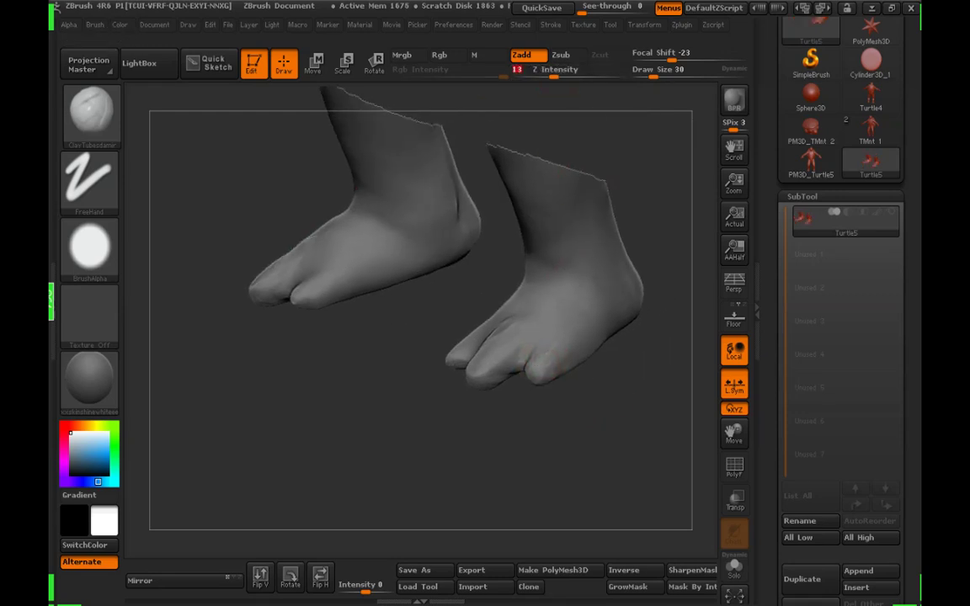
pyautogui.moveTo(552, 74); pyautogui.dragTo(558, 74)
pyautogui.click(561, 74)
pyautogui.moveTo(617, 172); pyautogui.dragTo(624, 227)
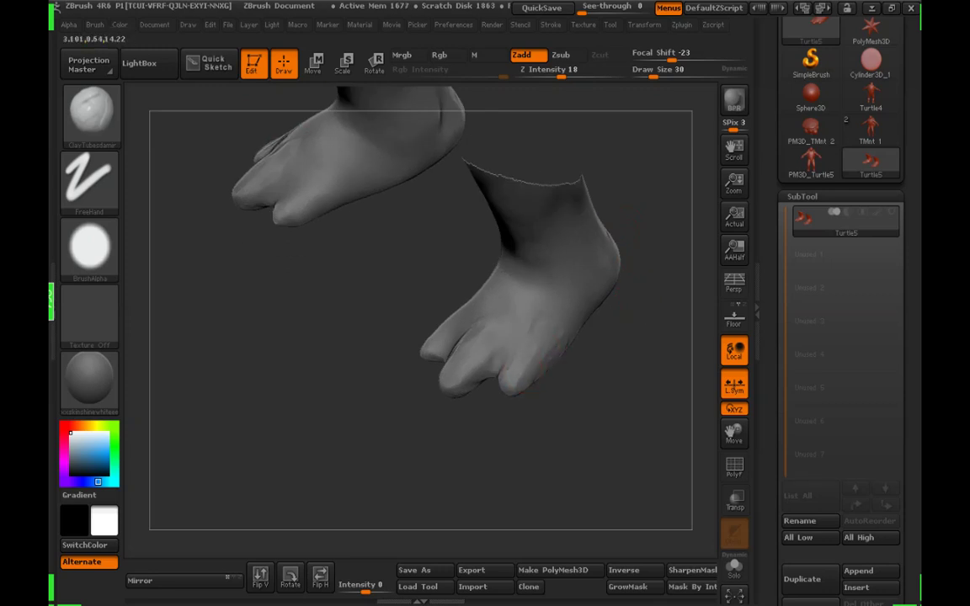
pyautogui.moveTo(577, 395)
pyautogui.mouseDown()
pyautogui.moveTo(595, 407)
pyautogui.moveTo(673, 411)
pyautogui.moveTo(595, 446)
pyautogui.moveTo(600, 404)
pyautogui.moveTo(569, 375)
pyautogui.moveTo(581, 394)
pyautogui.mouseUp()
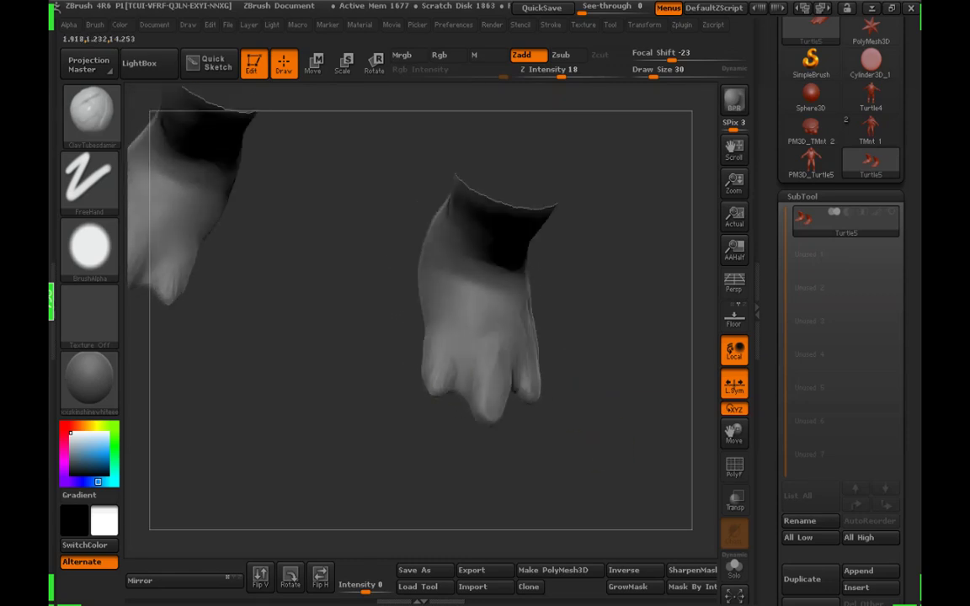
# Build up the toe undersides and the ball of the foot with clay strokes, reducing the Draw Size to 24
pyautogui.moveTo(549, 490)
pyautogui.mouseDown()
pyautogui.moveTo(428, 380)
pyautogui.moveTo(494, 315)
pyautogui.mouseUp()
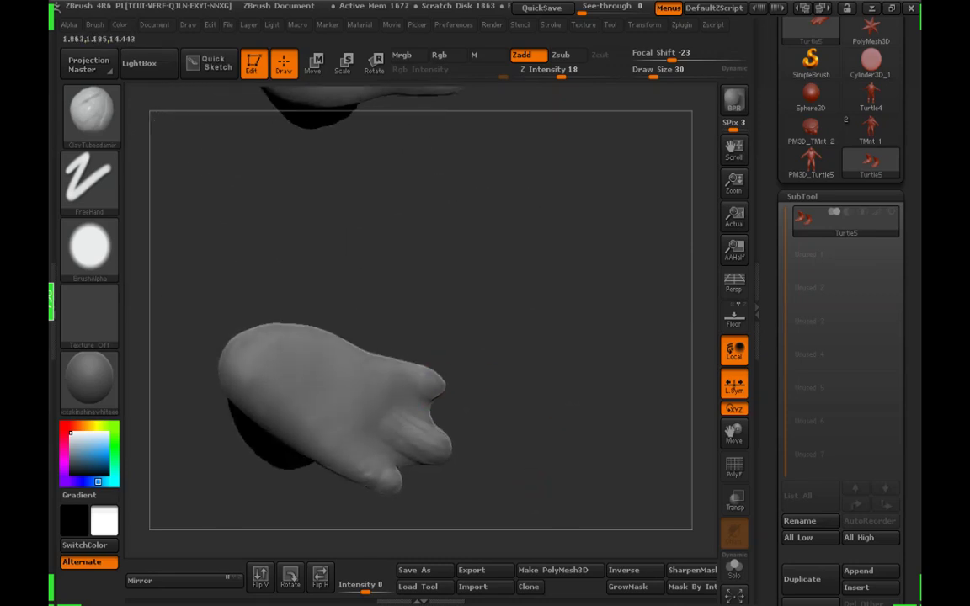
pyautogui.moveTo(522, 383); pyautogui.dragTo(508, 403)
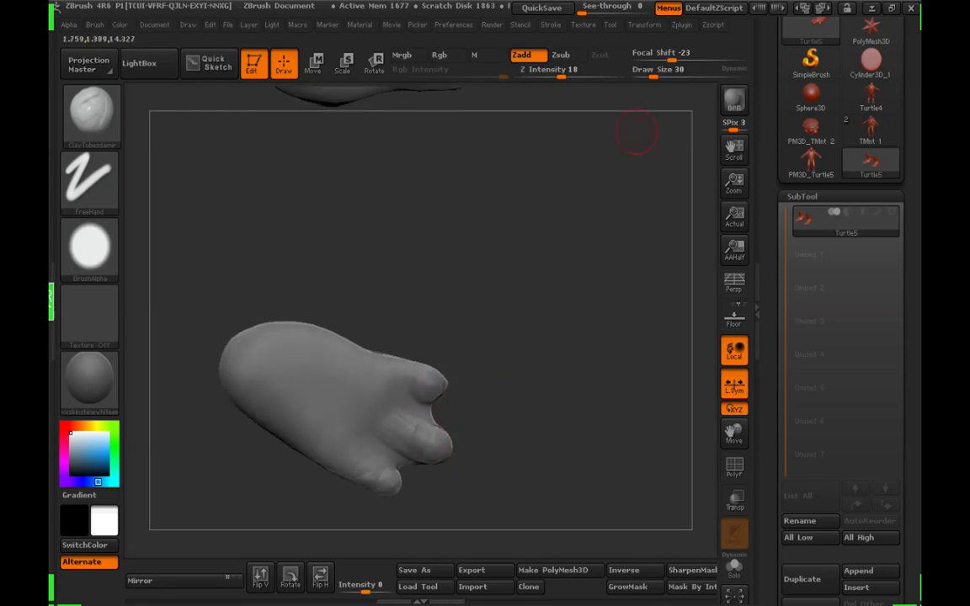
pyautogui.click(651, 75)
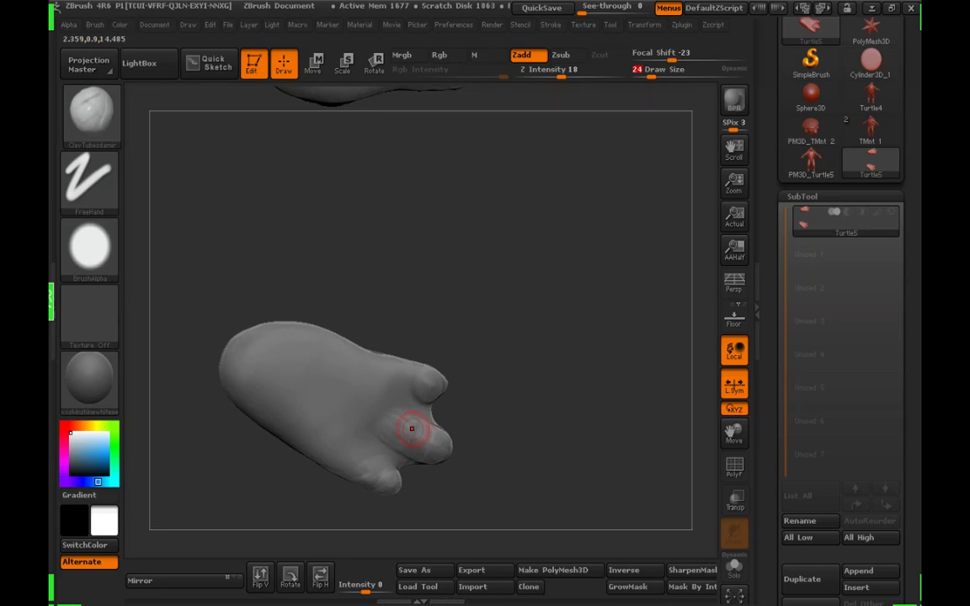
pyautogui.moveTo(412, 428)
pyautogui.mouseDown()
pyautogui.moveTo(421, 400)
pyautogui.moveTo(423, 444)
pyautogui.moveTo(427, 429)
pyautogui.mouseUp()
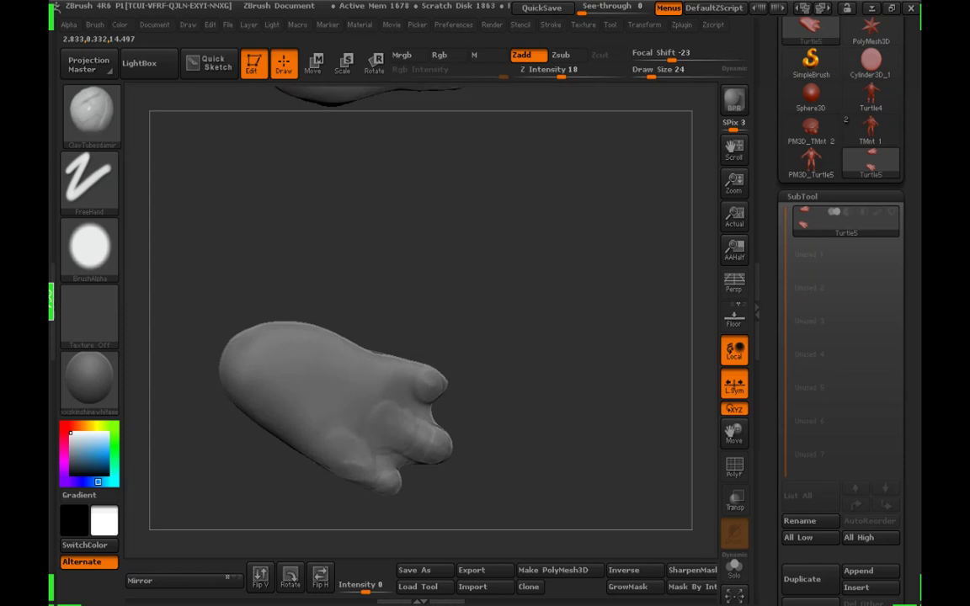
pyautogui.moveTo(400, 418); pyautogui.dragTo(412, 410)
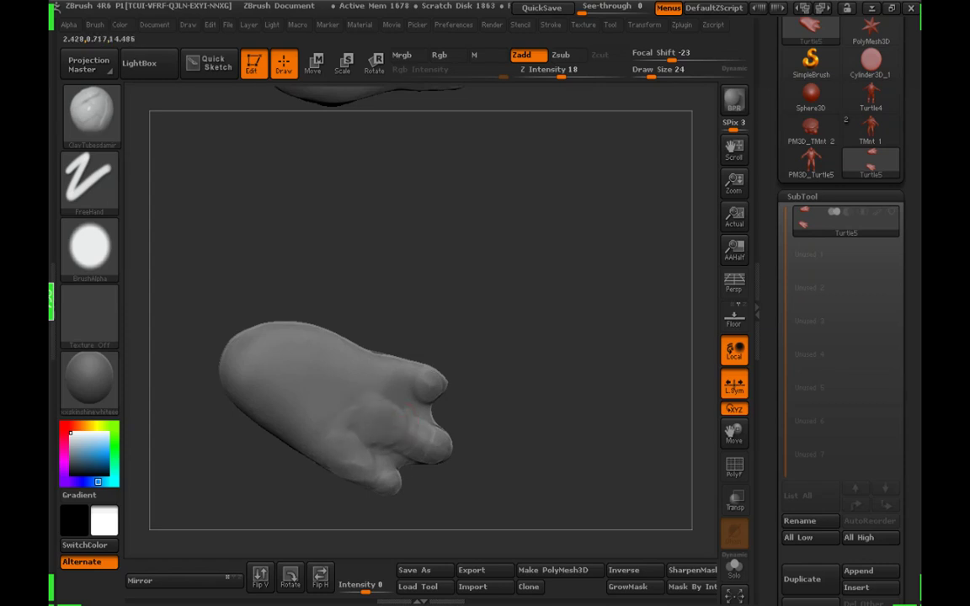
pyautogui.moveTo(578, 341); pyautogui.dragTo(405, 391)
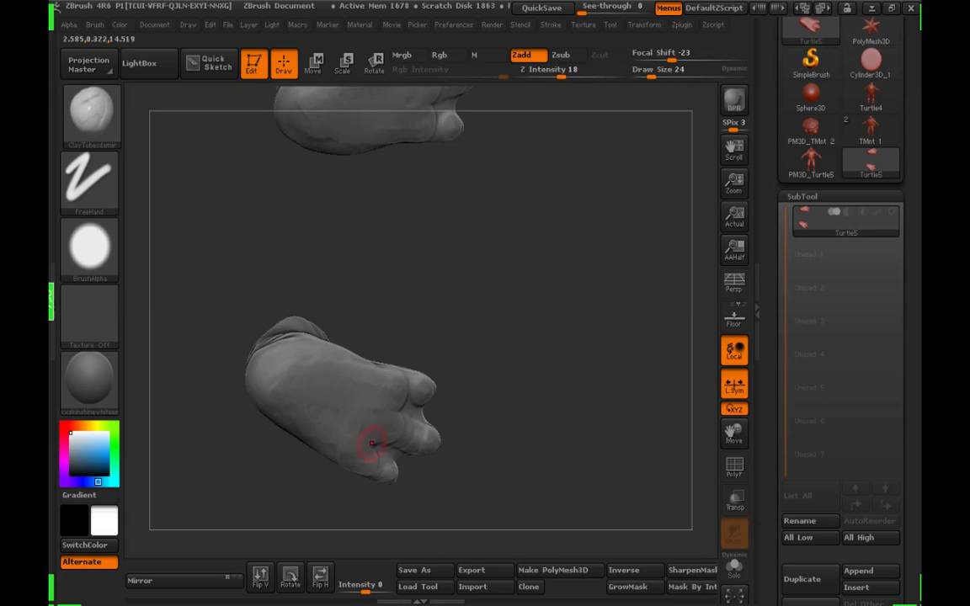
pyautogui.moveTo(465, 396); pyautogui.dragTo(495, 381)
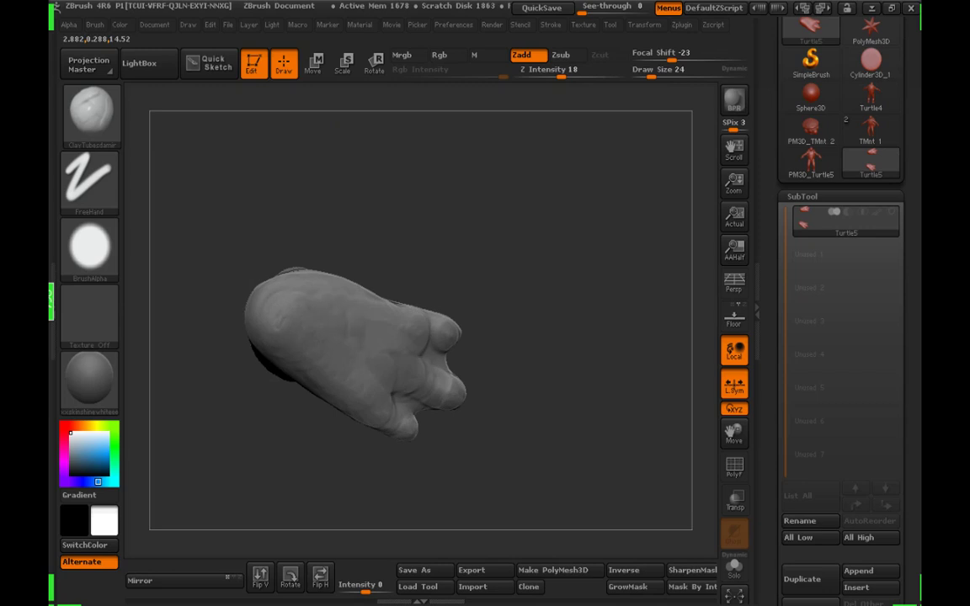
pyautogui.moveTo(517, 282); pyautogui.dragTo(524, 305)
# Fill out the sole and the pads behind the toes with clay strokes at Draw Size 37
pyautogui.click(655, 76)
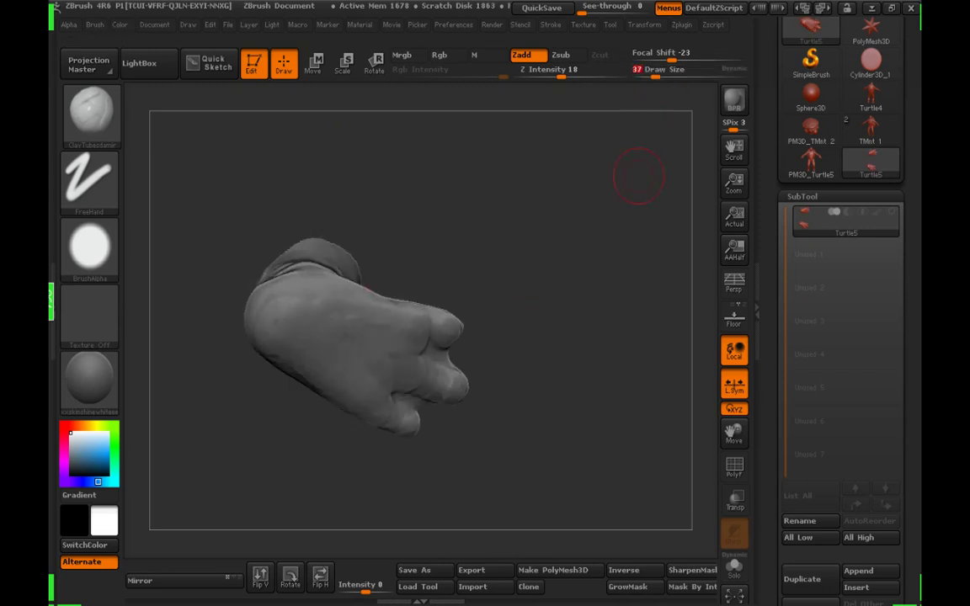
pyautogui.moveTo(628, 227)
pyautogui.mouseDown()
pyautogui.moveTo(602, 354)
pyautogui.moveTo(592, 308)
pyautogui.mouseUp()
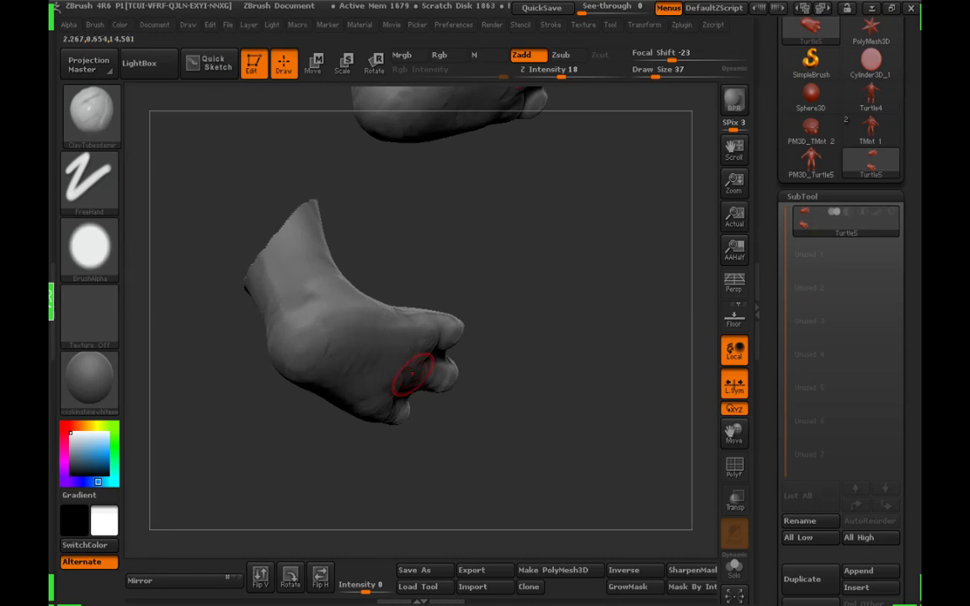
pyautogui.moveTo(536, 409)
pyautogui.mouseDown()
pyautogui.moveTo(529, 343)
pyautogui.moveTo(591, 357)
pyautogui.moveTo(574, 318)
pyautogui.mouseUp()
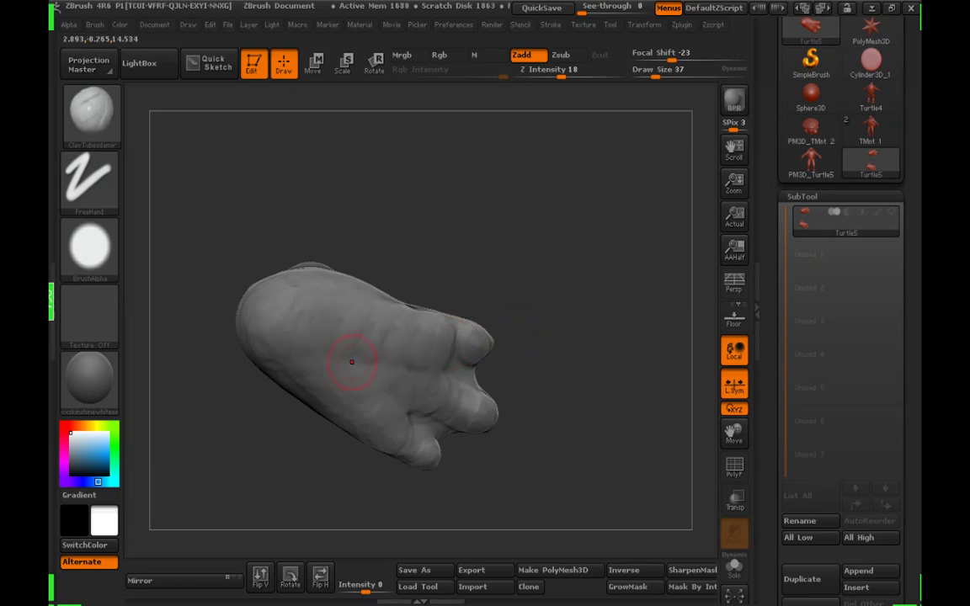
pyautogui.keyDown('alt'); pyautogui.moveTo(240, 262); pyautogui.dragTo(278, 278); pyautogui.keyUp('alt')
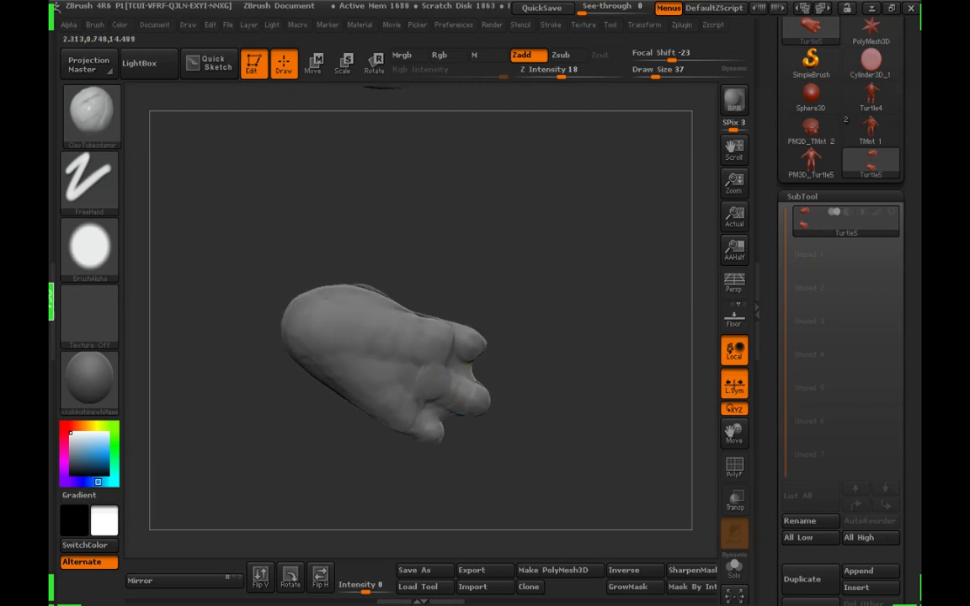
pyautogui.moveTo(539, 392); pyautogui.dragTo(549, 375)
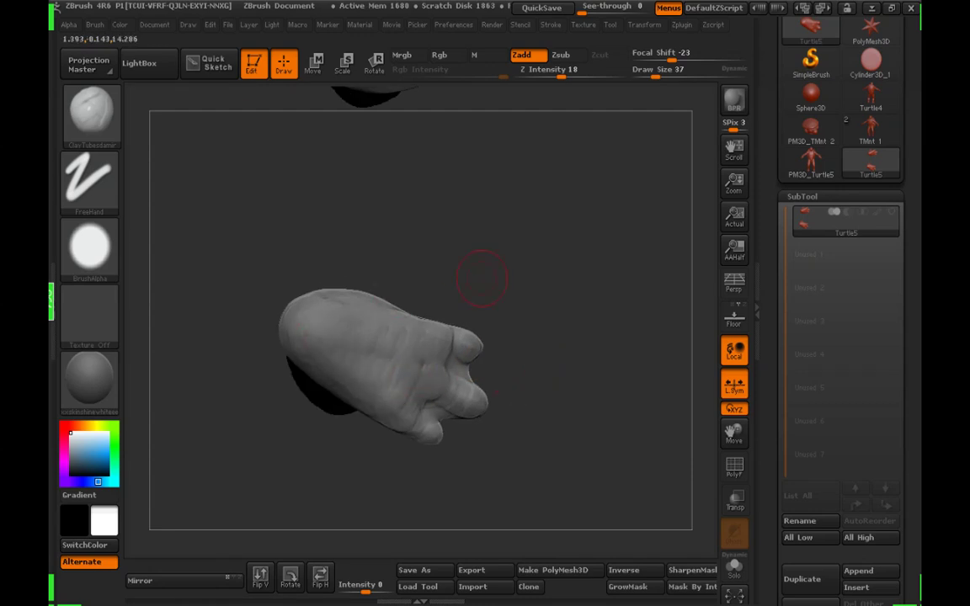
pyautogui.moveTo(482, 279); pyautogui.dragTo(543, 404)
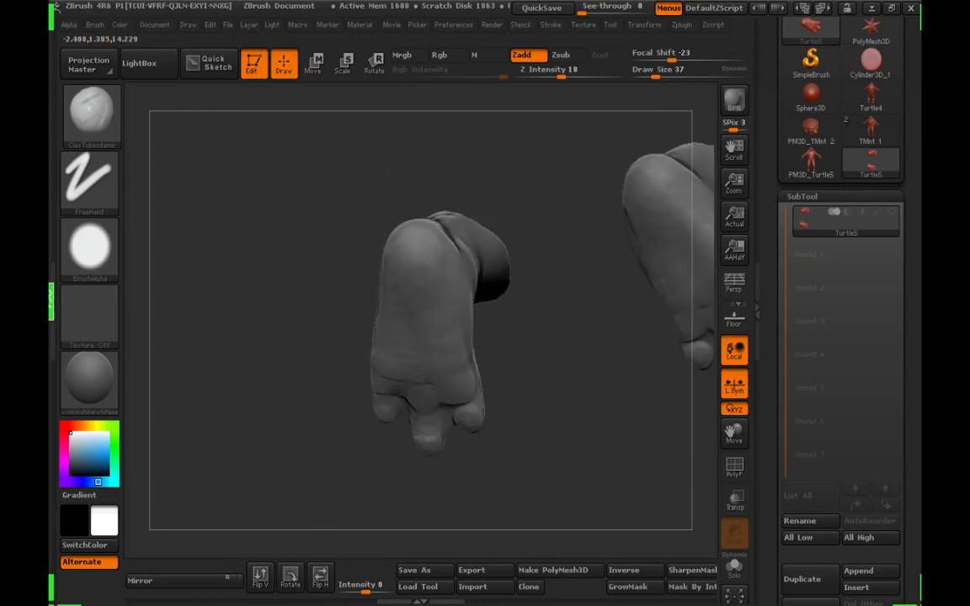
pyautogui.moveTo(539, 354)
pyautogui.mouseDown()
pyautogui.moveTo(581, 483)
pyautogui.moveTo(543, 457)
pyautogui.moveTo(346, 442)
pyautogui.moveTo(261, 405)
pyautogui.moveTo(227, 320)
pyautogui.mouseUp()
# Flatten the sole of the foot with the TrimDynamic brush at Draw Size 68
pyautogui.click(95, 117)
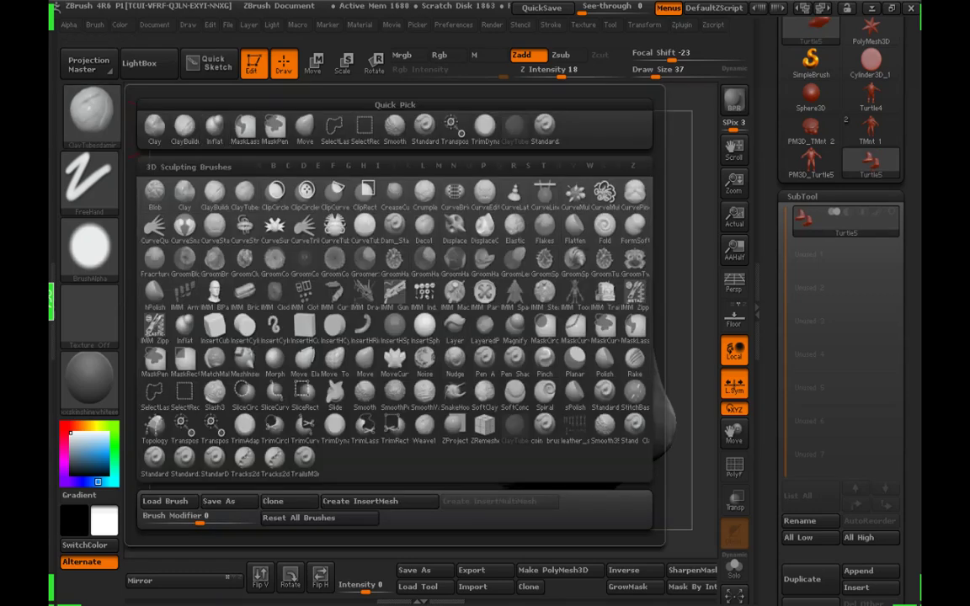
pyautogui.click(484, 128)
pyautogui.click(662, 74)
pyautogui.moveTo(703, 371)
pyautogui.mouseDown()
pyautogui.moveTo(638, 331)
pyautogui.moveTo(594, 371)
pyautogui.moveTo(546, 387)
pyautogui.mouseUp()
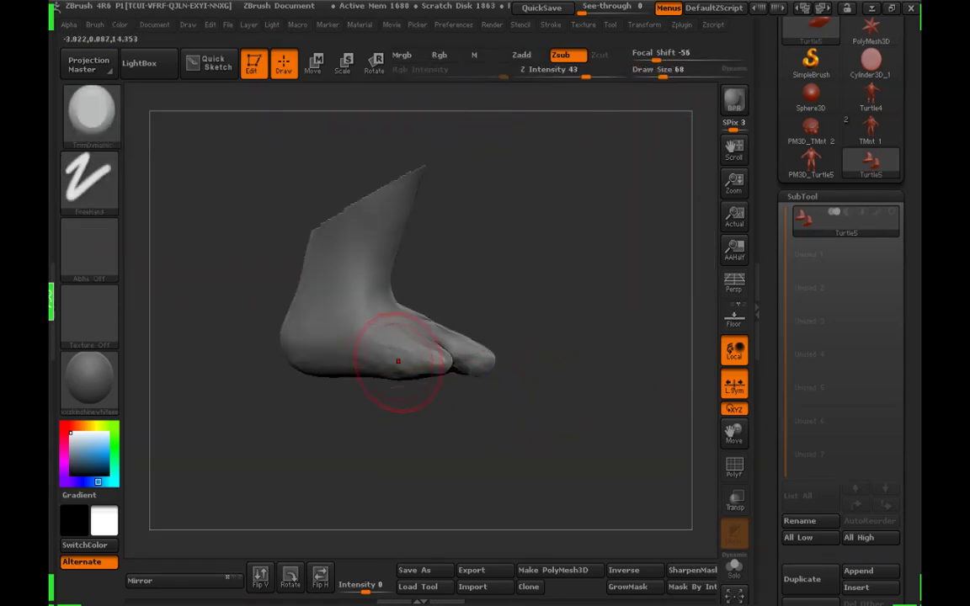
pyautogui.moveTo(419, 402)
pyautogui.mouseDown()
pyautogui.moveTo(444, 299)
pyautogui.moveTo(535, 216)
pyautogui.mouseUp()
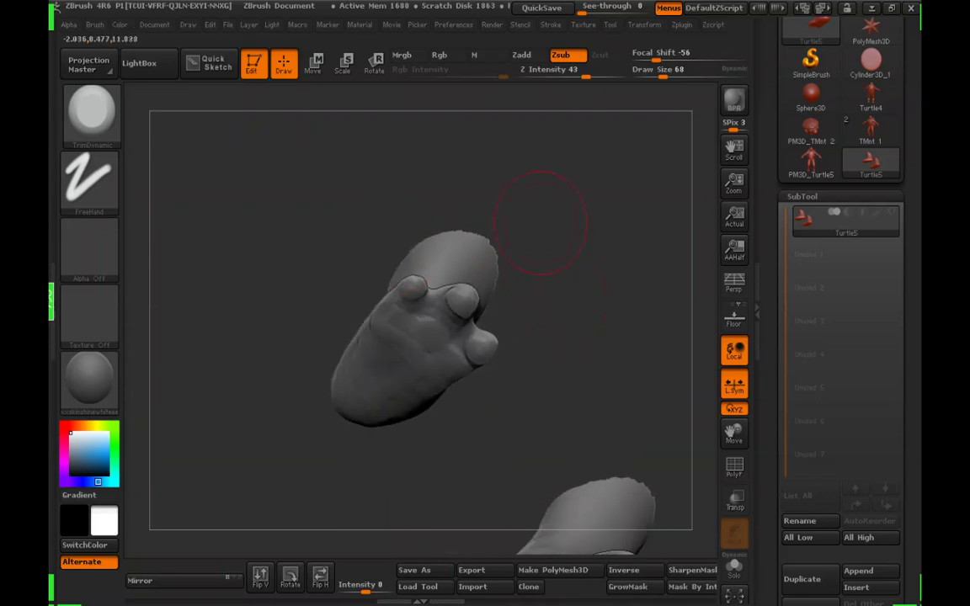
# Switch to the Move brush and set its Focal Shift to -6
pyautogui.click(91, 116)
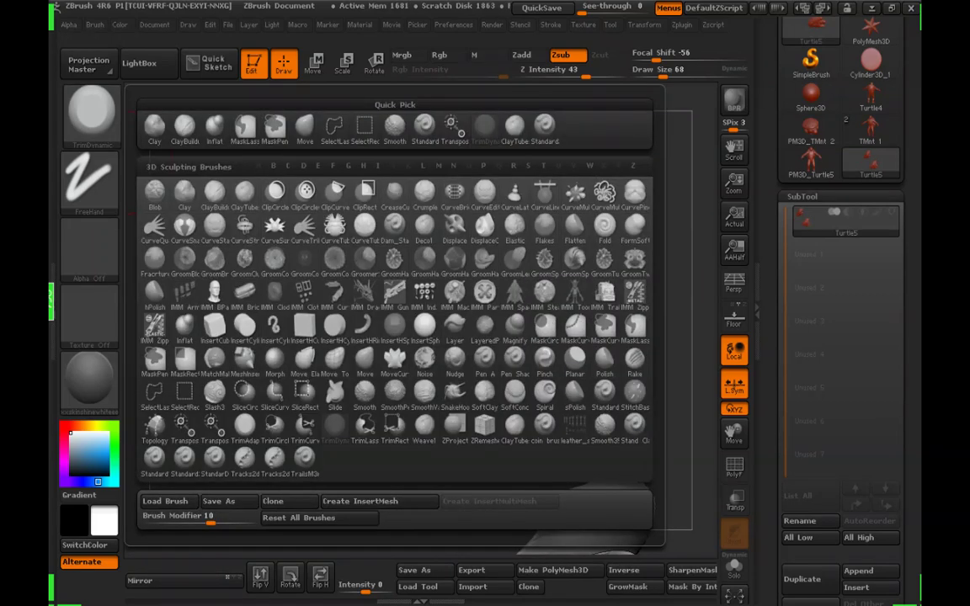
pyautogui.click(305, 128)
pyautogui.moveTo(663, 74); pyautogui.dragTo(665, 78)
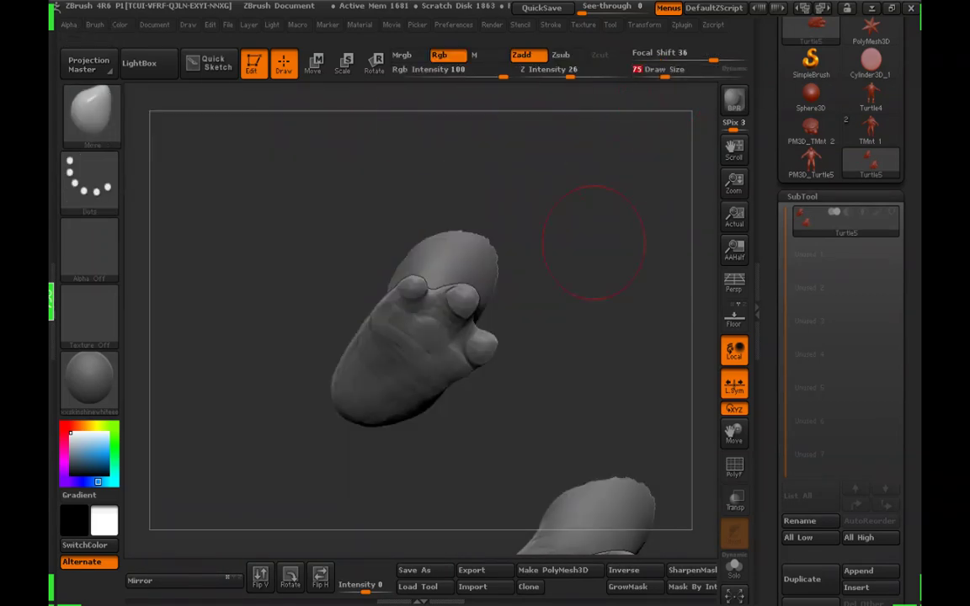
pyautogui.moveTo(595, 241); pyautogui.dragTo(603, 280)
pyautogui.click(665, 74)
pyautogui.moveTo(693, 57); pyautogui.dragTo(679, 58)
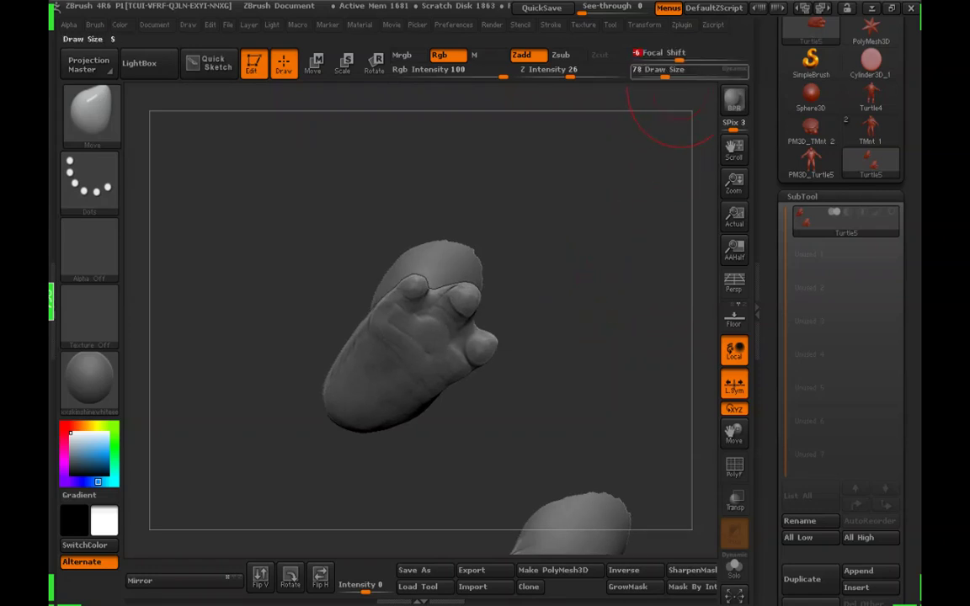
# Reshape the arch, heel and outer contour of the sole with the Move brush at Draw Size 72
pyautogui.moveTo(497, 421)
pyautogui.mouseDown()
pyautogui.moveTo(543, 394)
pyautogui.moveTo(560, 330)
pyautogui.mouseUp()
pyautogui.click(656, 74)
pyautogui.moveTo(607, 183)
pyautogui.mouseDown()
pyautogui.moveTo(608, 236)
pyautogui.moveTo(610, 221)
pyautogui.mouseUp()
pyautogui.click(664, 74)
pyautogui.moveTo(633, 160); pyautogui.dragTo(605, 187)
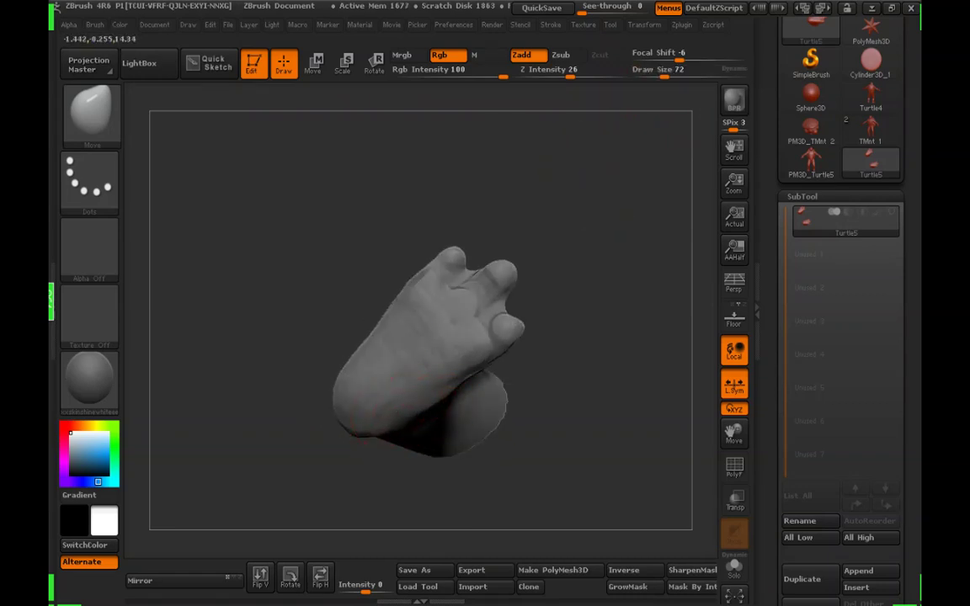
pyautogui.moveTo(430, 398)
pyautogui.mouseDown()
pyautogui.moveTo(427, 385)
pyautogui.moveTo(441, 377)
pyautogui.mouseUp()
pyautogui.moveTo(590, 202); pyautogui.dragTo(604, 252)
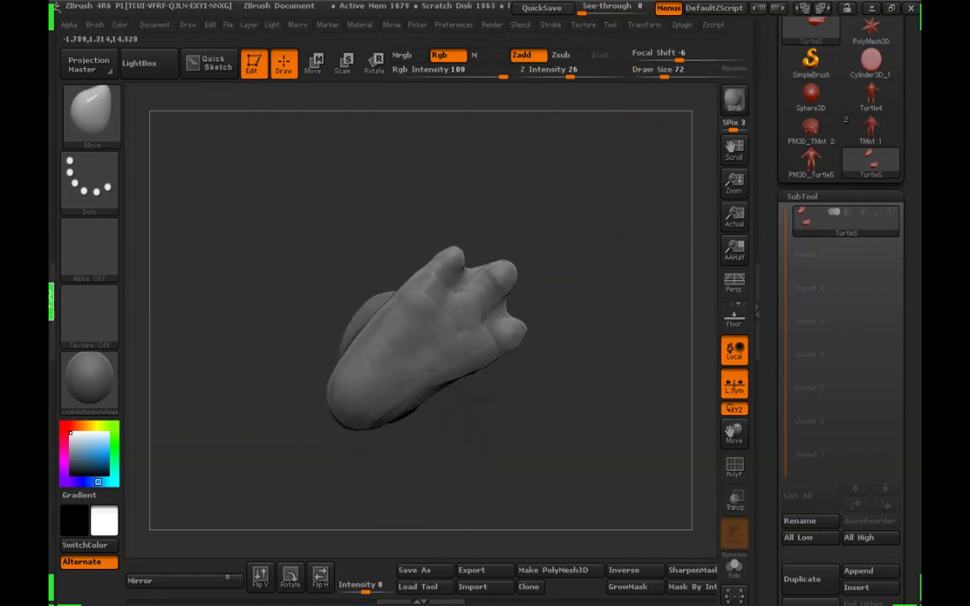
pyautogui.moveTo(367, 422); pyautogui.dragTo(363, 433)
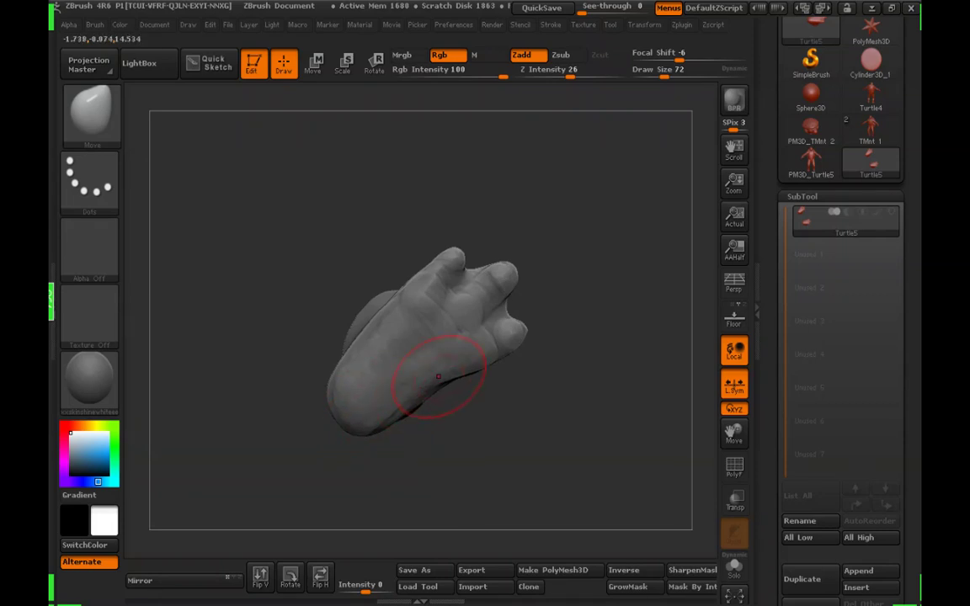
# Adjust the toes and the lower side profile of the foot with the Move brush, and reduce the Draw Size to 35
pyautogui.moveTo(450, 412)
pyautogui.mouseDown()
pyautogui.moveTo(485, 449)
pyautogui.moveTo(539, 395)
pyautogui.moveTo(617, 346)
pyautogui.moveTo(533, 423)
pyautogui.moveTo(528, 442)
pyautogui.moveTo(507, 426)
pyautogui.mouseUp()
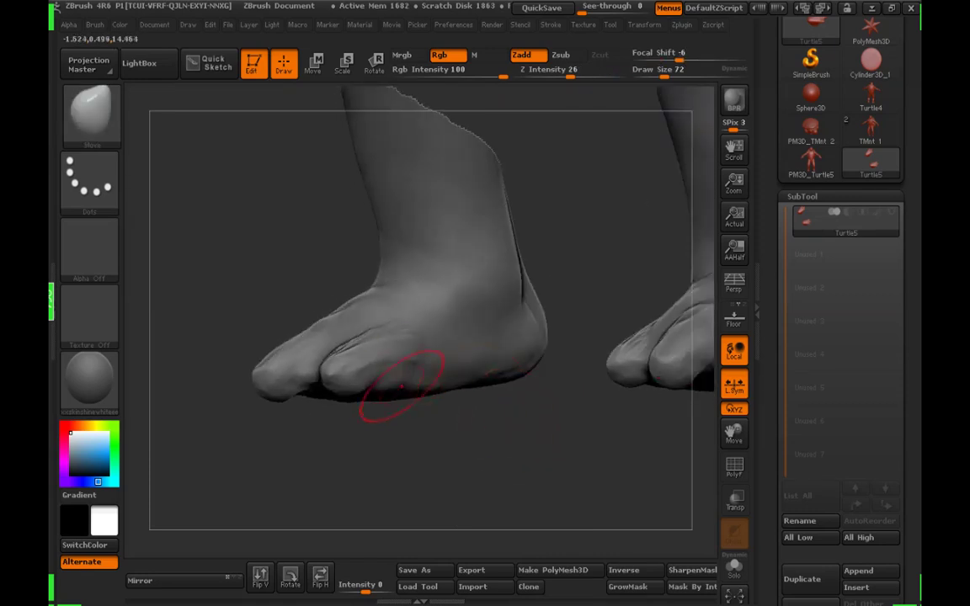
pyautogui.moveTo(449, 383); pyautogui.dragTo(349, 349)
pyautogui.moveTo(459, 437); pyautogui.dragTo(523, 497)
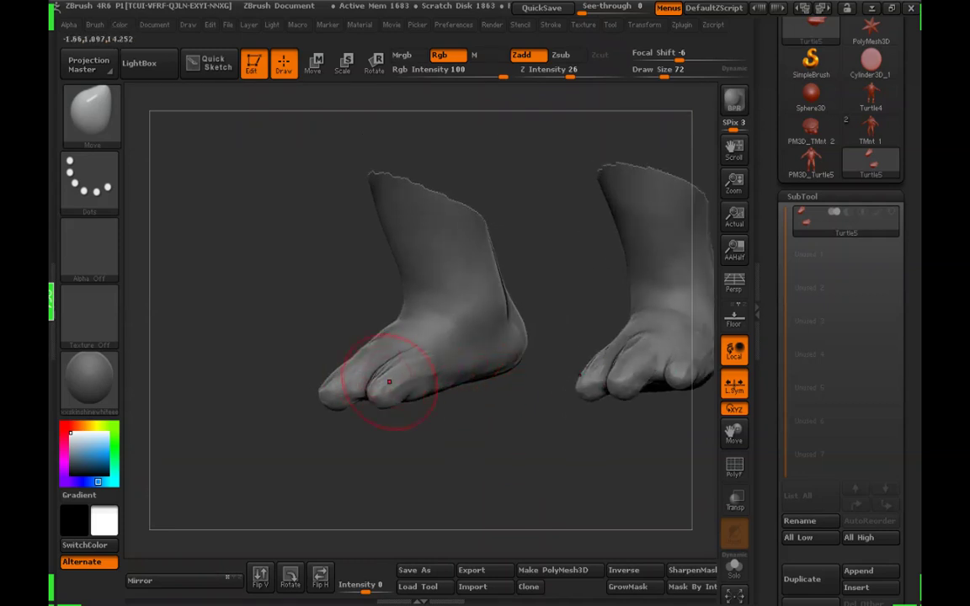
pyautogui.moveTo(404, 454); pyautogui.dragTo(581, 455)
pyautogui.moveTo(362, 455); pyautogui.dragTo(463, 456)
pyautogui.moveTo(392, 438)
pyautogui.mouseDown()
pyautogui.moveTo(406, 285)
pyautogui.moveTo(367, 368)
pyautogui.moveTo(433, 401)
pyautogui.moveTo(455, 379)
pyautogui.moveTo(362, 396)
pyautogui.moveTo(338, 381)
pyautogui.mouseUp()
pyautogui.moveTo(665, 76); pyautogui.dragTo(655, 88)
pyautogui.moveTo(644, 127); pyautogui.dragTo(464, 337)
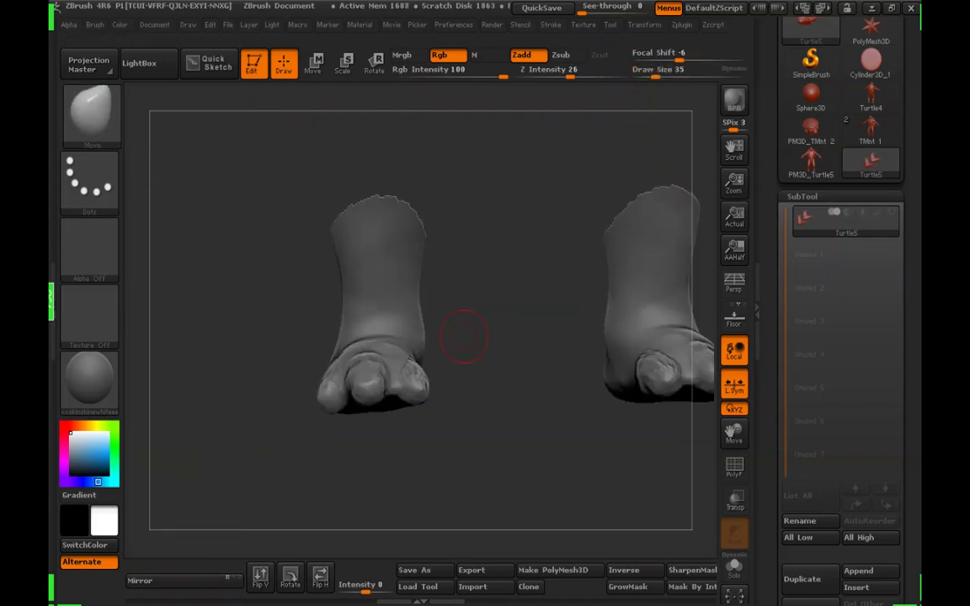
# Adjust the side profile of the toes and forefoot with the Move brush, increasing the Draw Size to 86
pyautogui.moveTo(449, 397)
pyautogui.mouseDown()
pyautogui.moveTo(469, 353)
pyautogui.moveTo(487, 245)
pyautogui.mouseUp()
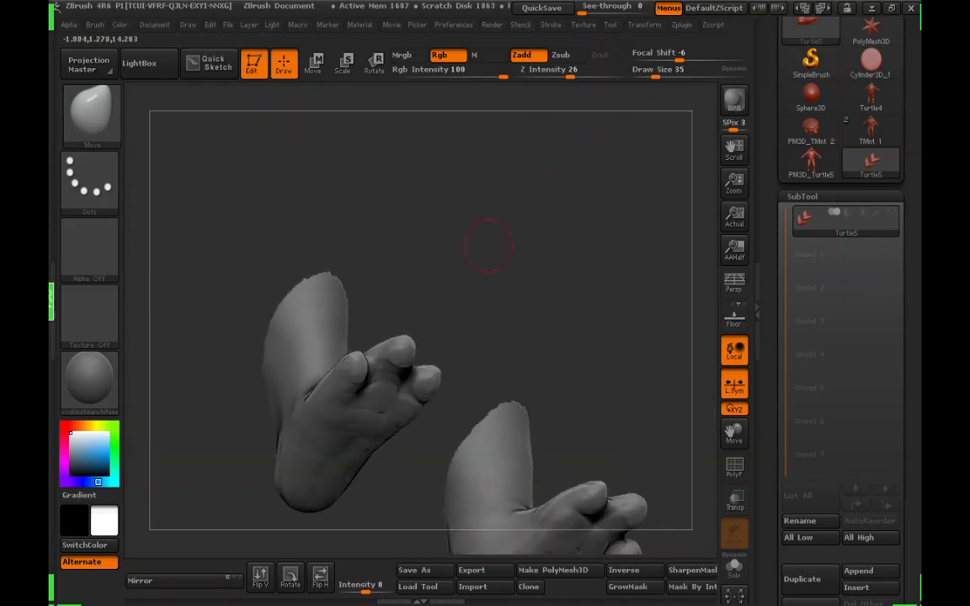
pyautogui.moveTo(643, 106); pyautogui.dragTo(543, 261)
pyautogui.moveTo(455, 286)
pyautogui.mouseDown()
pyautogui.moveTo(503, 378)
pyautogui.moveTo(198, 402)
pyautogui.moveTo(240, 413)
pyautogui.mouseUp()
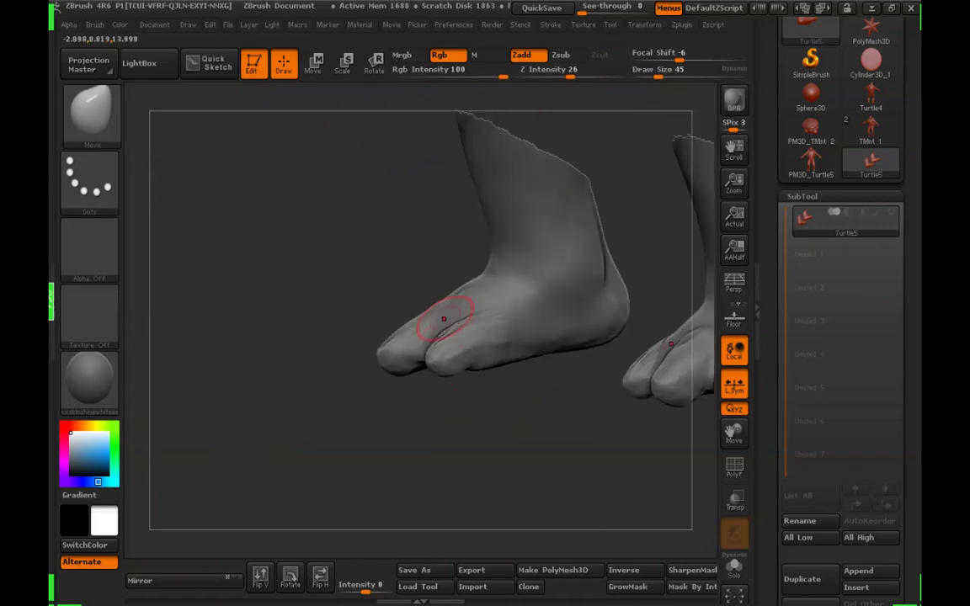
pyautogui.click(667, 74)
pyautogui.keyDown('alt'); pyautogui.moveTo(533, 404); pyautogui.dragTo(559, 461); pyautogui.keyUp('alt')
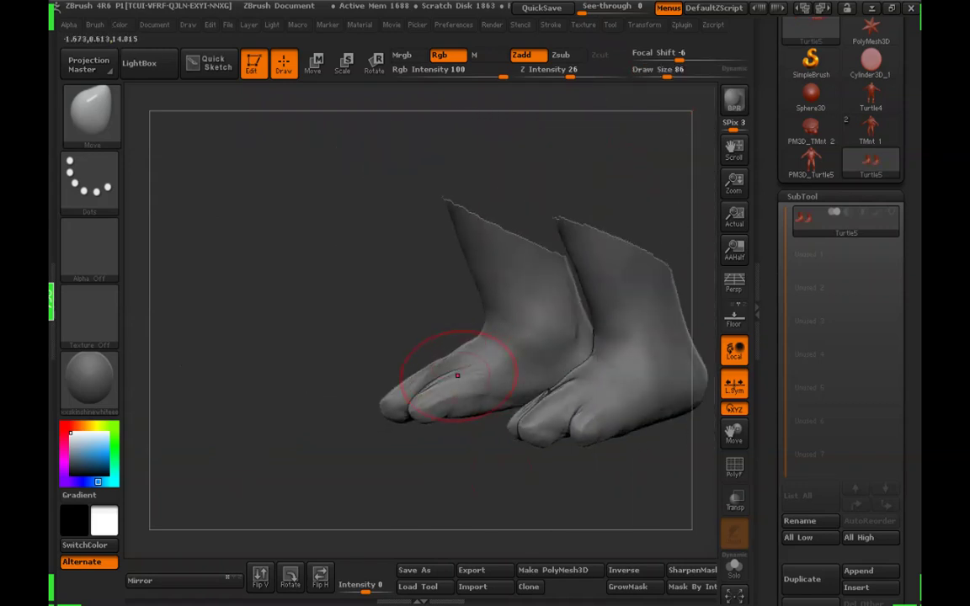
# Refine the instep and ankle contours on both sides of the foot with the Move brush at Draw Size 59
pyautogui.moveTo(460, 438); pyautogui.dragTo(635, 428)
pyautogui.click(662, 75)
pyautogui.moveTo(648, 128); pyautogui.dragTo(644, 173)
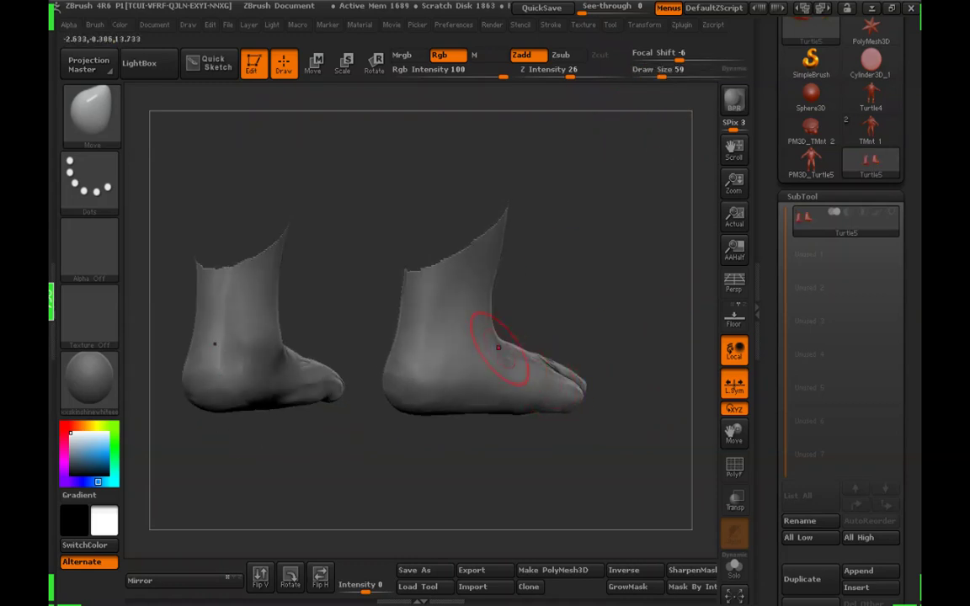
pyautogui.moveTo(608, 296); pyautogui.dragTo(548, 252)
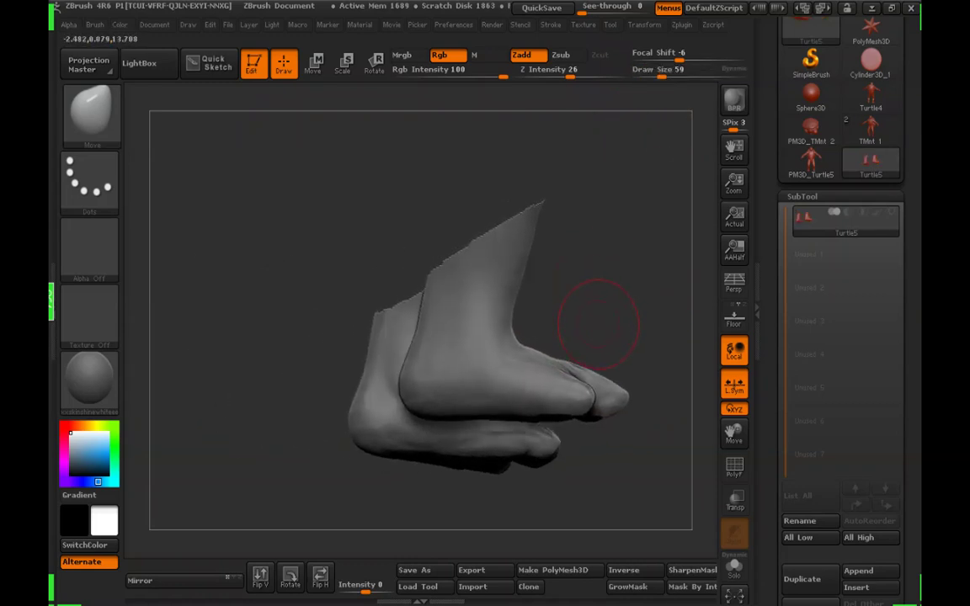
pyautogui.moveTo(601, 283); pyautogui.dragTo(538, 440)
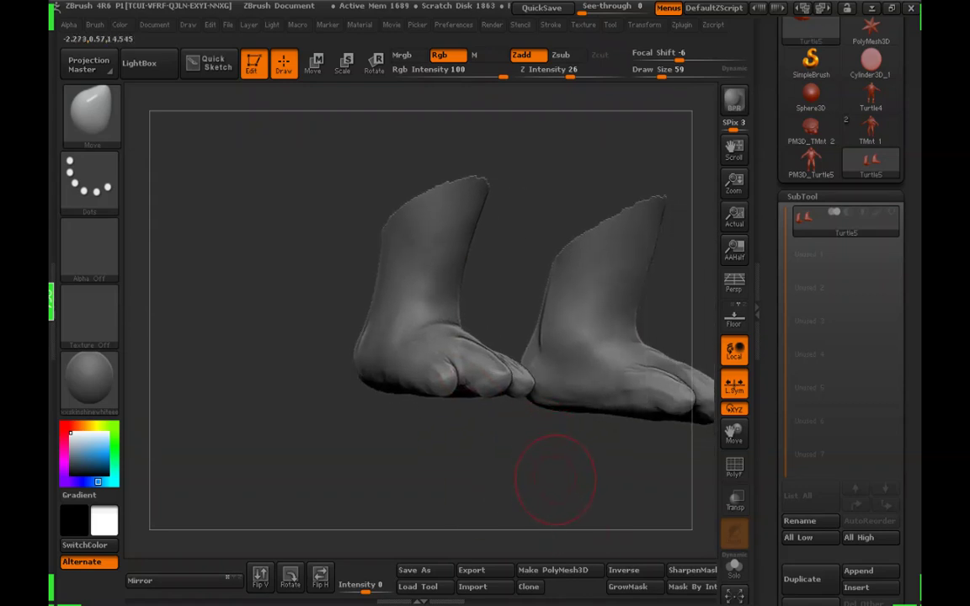
pyautogui.moveTo(556, 478); pyautogui.dragTo(488, 472)
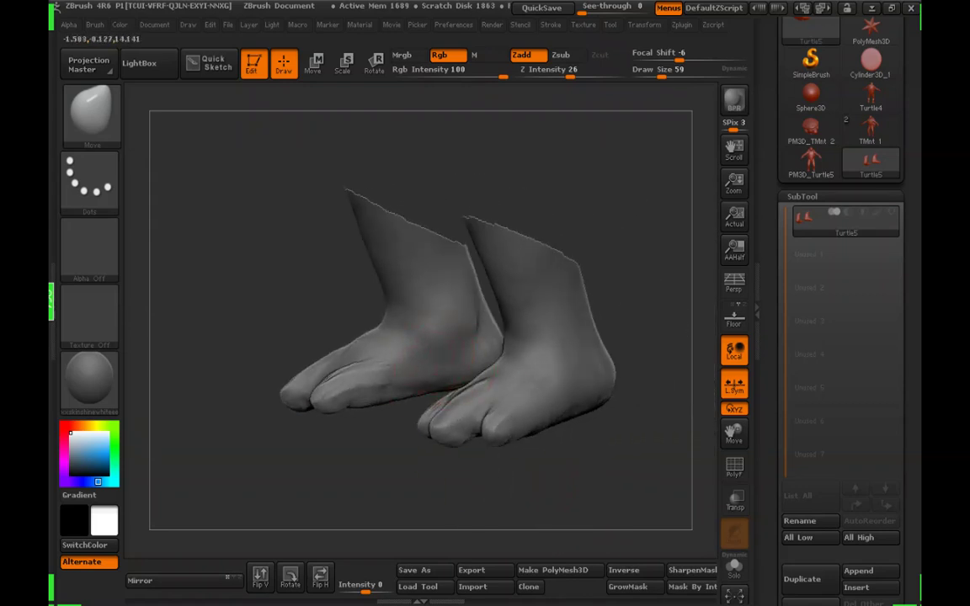
pyautogui.moveTo(622, 279); pyautogui.dragTo(687, 294)
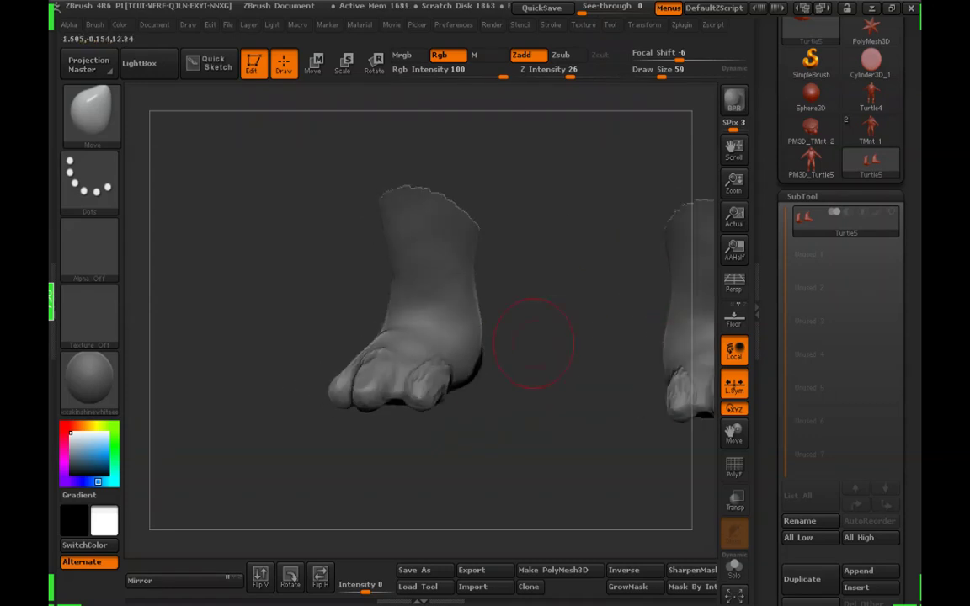
# Reshape the front of the toes with the Move brush and smooth the rough toe surface
pyautogui.moveTo(549, 396)
pyautogui.mouseDown()
pyautogui.moveTo(505, 337)
pyautogui.moveTo(481, 275)
pyautogui.mouseUp()
pyautogui.moveTo(449, 315); pyautogui.dragTo(461, 320)
pyautogui.moveTo(535, 362)
pyautogui.mouseDown()
pyautogui.moveTo(539, 458)
pyautogui.moveTo(527, 484)
pyautogui.moveTo(519, 379)
pyautogui.mouseUp()
pyautogui.moveTo(443, 386)
pyautogui.mouseDown()
pyautogui.moveTo(493, 383)
pyautogui.moveTo(411, 401)
pyautogui.moveTo(421, 359)
pyautogui.moveTo(480, 404)
pyautogui.moveTo(413, 395)
pyautogui.mouseUp()
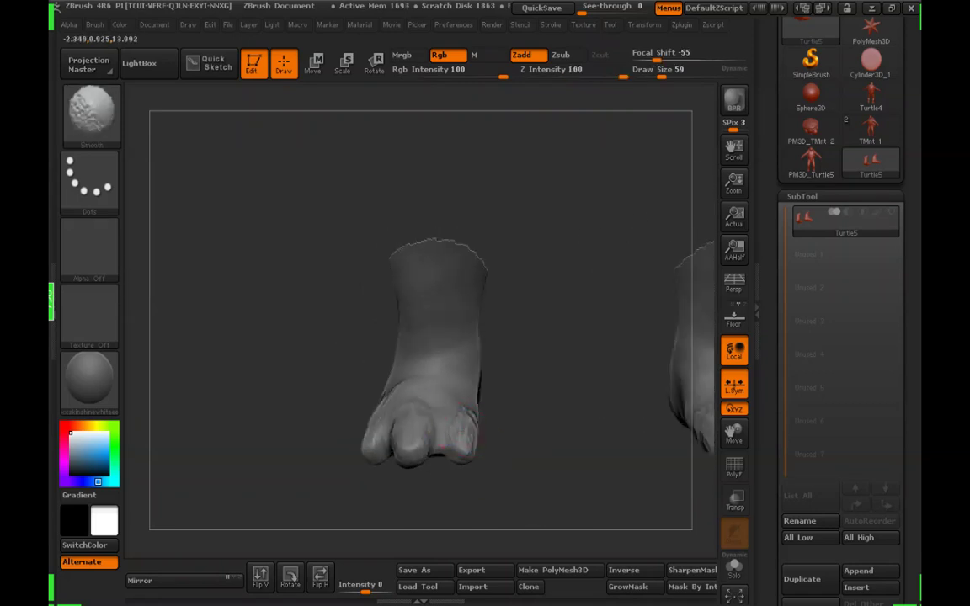
pyautogui.keyDown('shift'); pyautogui.moveTo(470, 440); pyautogui.dragTo(422, 429); pyautogui.keyUp('shift')
# Adjust the toe tips and their undersides with the Move brush, setting the Draw Size to 65
pyautogui.moveTo(505, 447)
pyautogui.mouseDown()
pyautogui.moveTo(581, 442)
pyautogui.moveTo(552, 444)
pyautogui.moveTo(539, 457)
pyautogui.moveTo(551, 349)
pyautogui.moveTo(623, 281)
pyautogui.mouseUp()
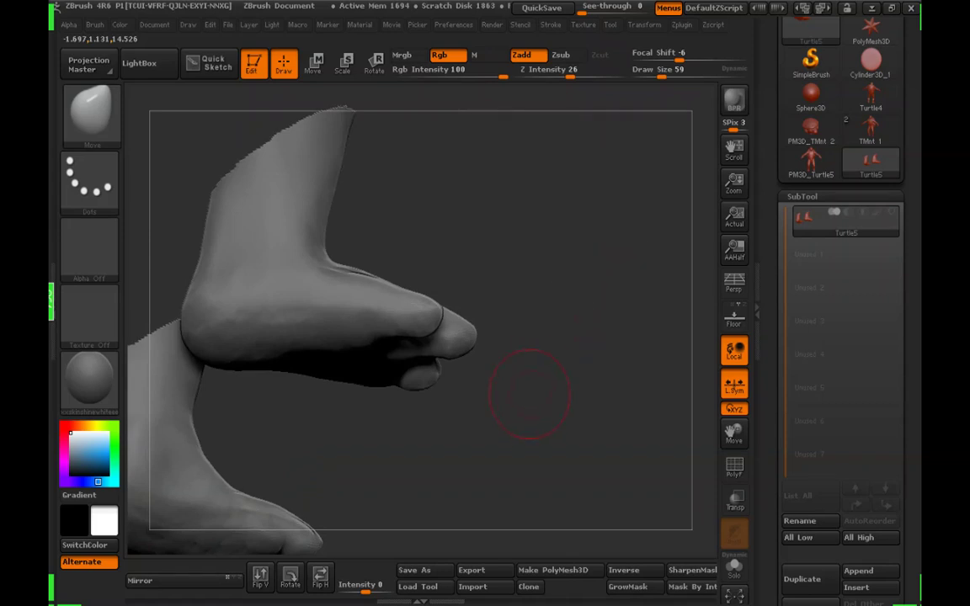
pyautogui.moveTo(530, 394)
pyautogui.keyDown('alt'); pyautogui.mouseDown()
pyautogui.moveTo(546, 364)
pyautogui.moveTo(551, 404)
pyautogui.moveTo(531, 421)
pyautogui.moveTo(547, 404)
pyautogui.moveTo(577, 261)
pyautogui.mouseUp(); pyautogui.keyUp('alt')
pyautogui.moveTo(662, 73); pyautogui.dragTo(659, 74)
pyautogui.moveTo(621, 243)
pyautogui.mouseDown()
pyautogui.moveTo(552, 344)
pyautogui.moveTo(542, 405)
pyautogui.moveTo(545, 371)
pyautogui.mouseUp()
pyautogui.moveTo(659, 73); pyautogui.dragTo(662, 74)
pyautogui.moveTo(611, 278); pyautogui.dragTo(639, 252)
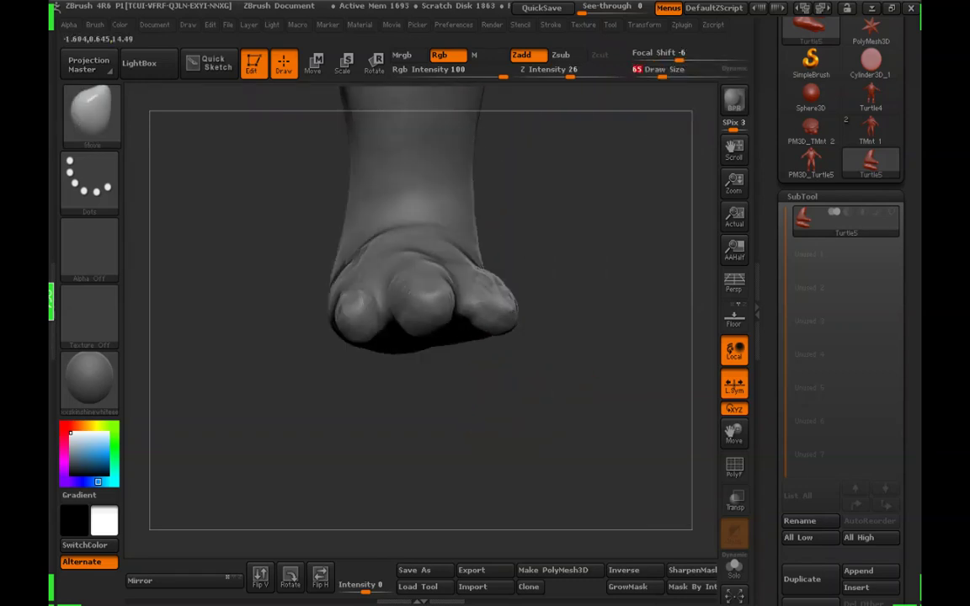
pyautogui.moveTo(539, 396)
pyautogui.mouseDown()
pyautogui.moveTo(645, 392)
pyautogui.moveTo(636, 349)
pyautogui.mouseUp()
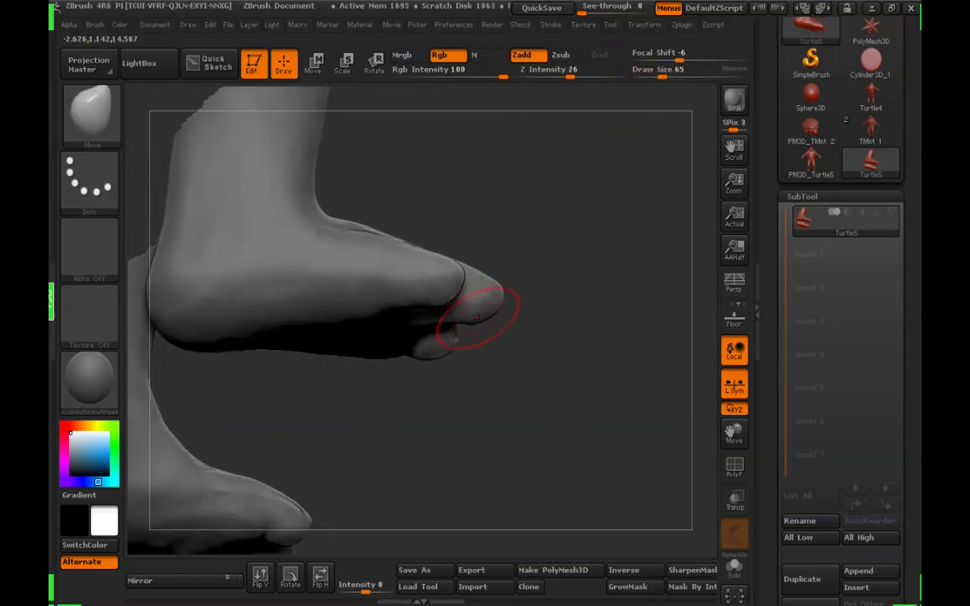
# Shape the lower edges of the toes in side view with the Move brush at Draw Sizes 50 and 59
pyautogui.click(658, 73)
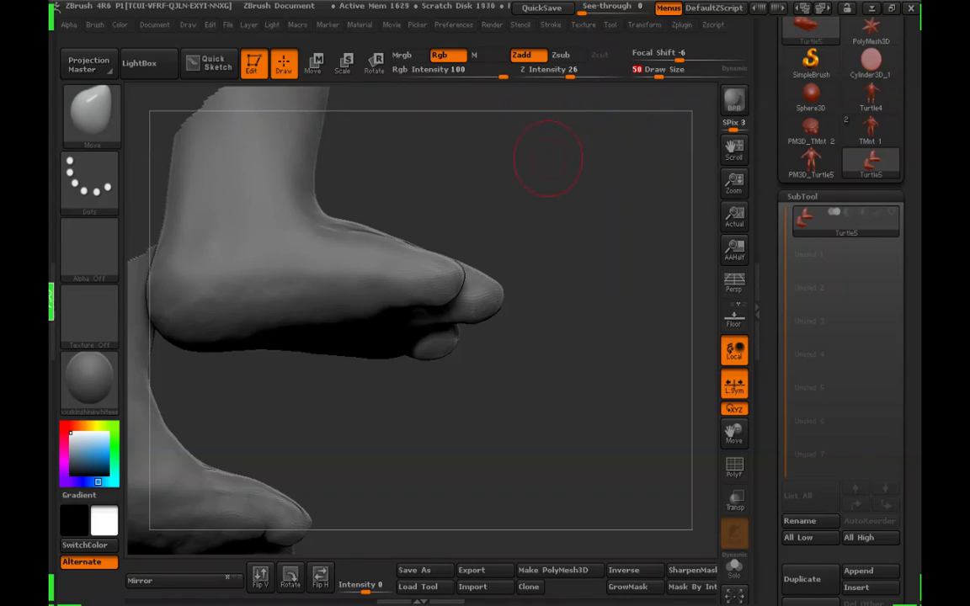
pyautogui.click(653, 73)
pyautogui.moveTo(613, 168); pyautogui.dragTo(589, 249)
pyautogui.click(661, 73)
pyautogui.moveTo(515, 342)
pyautogui.keyDown('alt'); pyautogui.mouseDown()
pyautogui.moveTo(565, 360)
pyautogui.moveTo(607, 216)
pyautogui.mouseUp(); pyautogui.keyUp('alt')
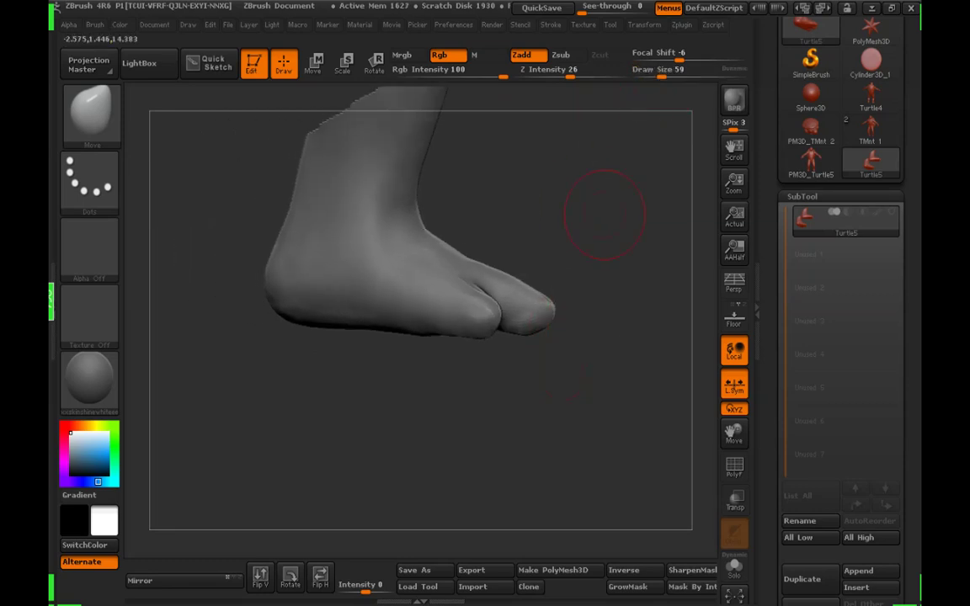
# Reshape the toe ends and the ball of the foot in profile with the Move brush at Draw Size 101
pyautogui.click(669, 73)
pyautogui.moveTo(488, 357); pyautogui.dragTo(505, 354)
pyautogui.moveTo(453, 379); pyautogui.dragTo(485, 386)
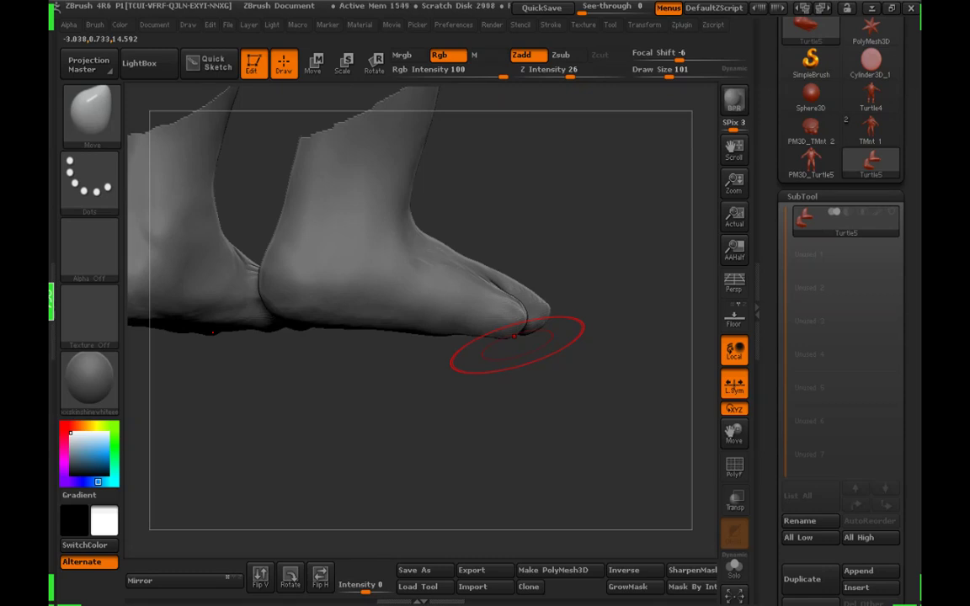
# Even out the bottom profile of the foot from toes to heel with the Move brush at Draw Sizes 62 and 56
pyautogui.moveTo(677, 72); pyautogui.dragTo(662, 74)
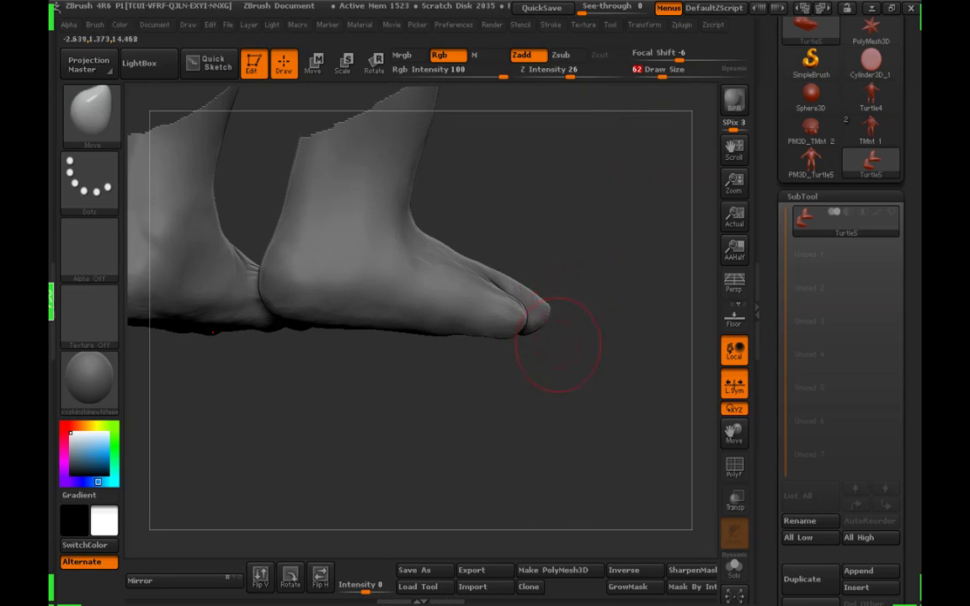
pyautogui.moveTo(544, 394); pyautogui.dragTo(571, 365)
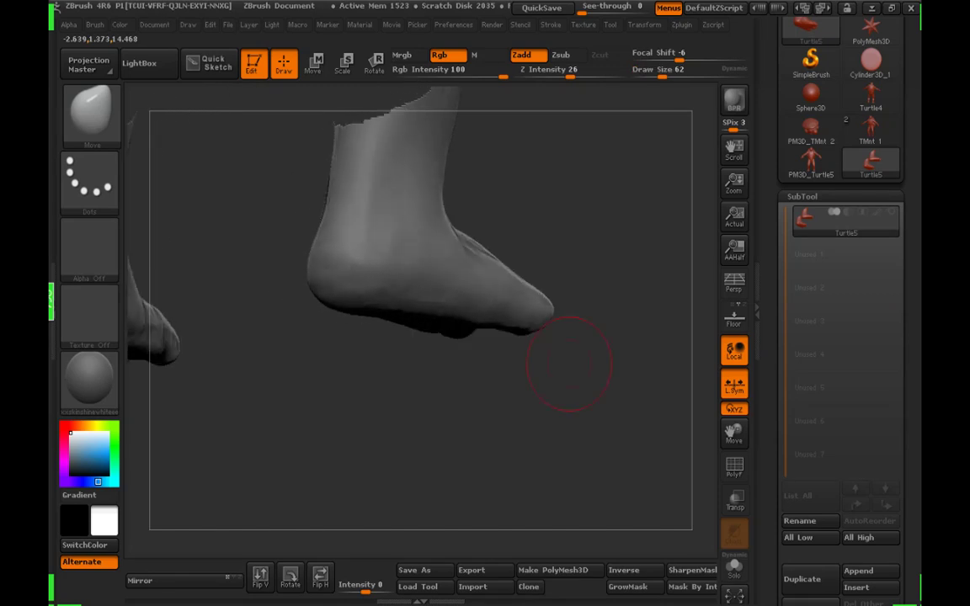
pyautogui.click(664, 74)
pyautogui.moveTo(589, 295)
pyautogui.keyDown('alt'); pyautogui.mouseDown()
pyautogui.moveTo(523, 318)
pyautogui.moveTo(536, 282)
pyautogui.moveTo(580, 269)
pyautogui.moveTo(554, 271)
pyautogui.moveTo(625, 265)
pyautogui.mouseUp(); pyautogui.keyUp('alt')
pyautogui.click(661, 75)
pyautogui.keyDown('alt'); pyautogui.moveTo(587, 377); pyautogui.dragTo(497, 358); pyautogui.keyUp('alt')
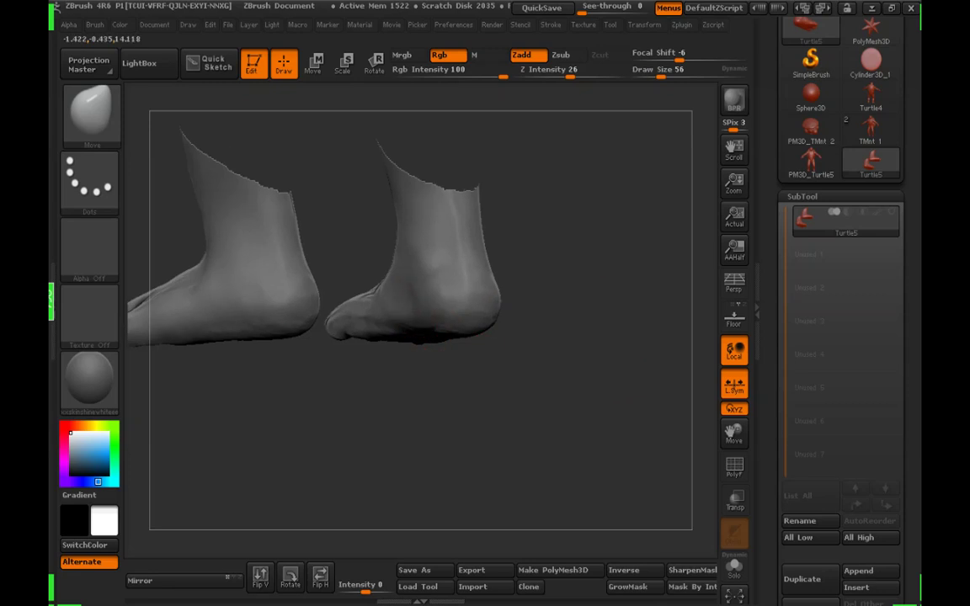
# Refine the heel and the adjoining sole edge with the Move brush, reducing the Draw Size to 45
pyautogui.moveTo(481, 422)
pyautogui.mouseDown()
pyautogui.moveTo(495, 274)
pyautogui.moveTo(442, 321)
pyautogui.mouseUp()
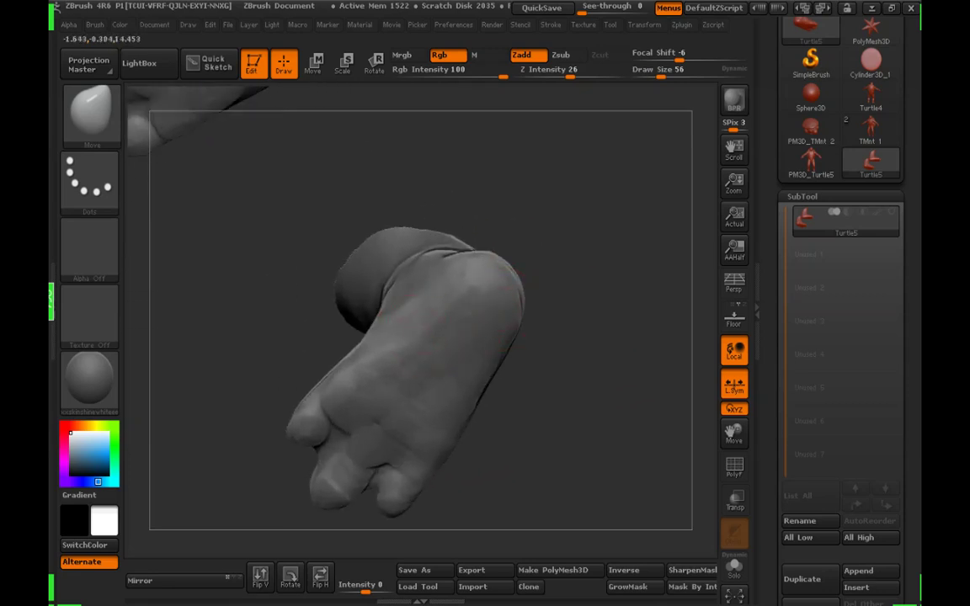
pyautogui.moveTo(558, 244); pyautogui.dragTo(546, 382)
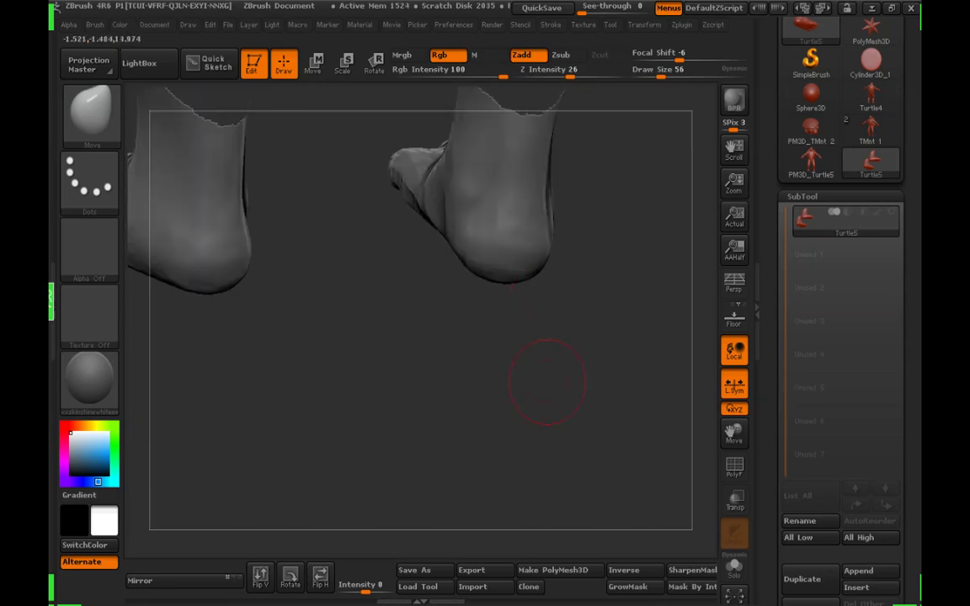
pyautogui.moveTo(628, 134)
pyautogui.mouseDown()
pyautogui.moveTo(459, 335)
pyautogui.moveTo(438, 345)
pyautogui.moveTo(476, 342)
pyautogui.mouseUp()
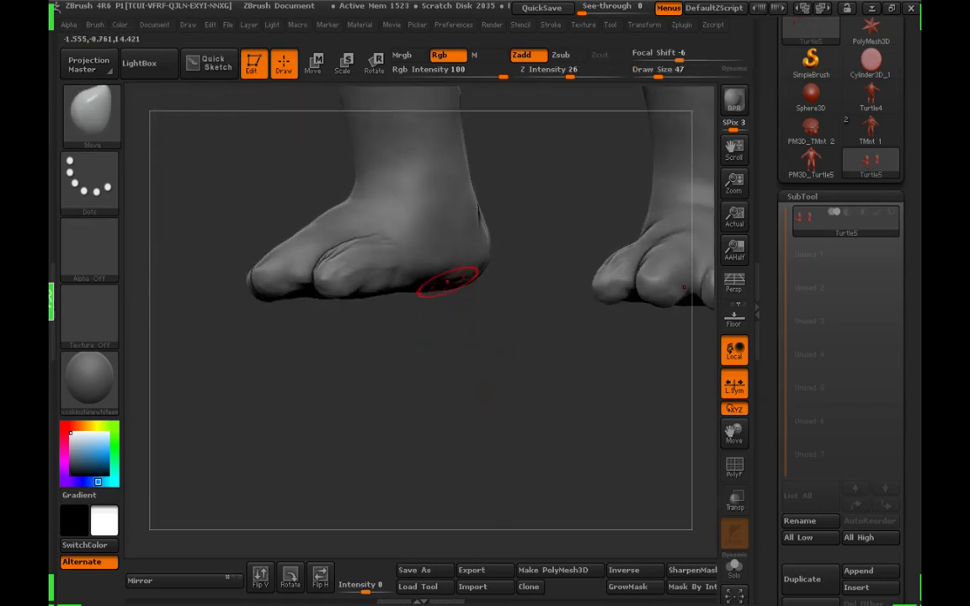
pyautogui.click(658, 76)
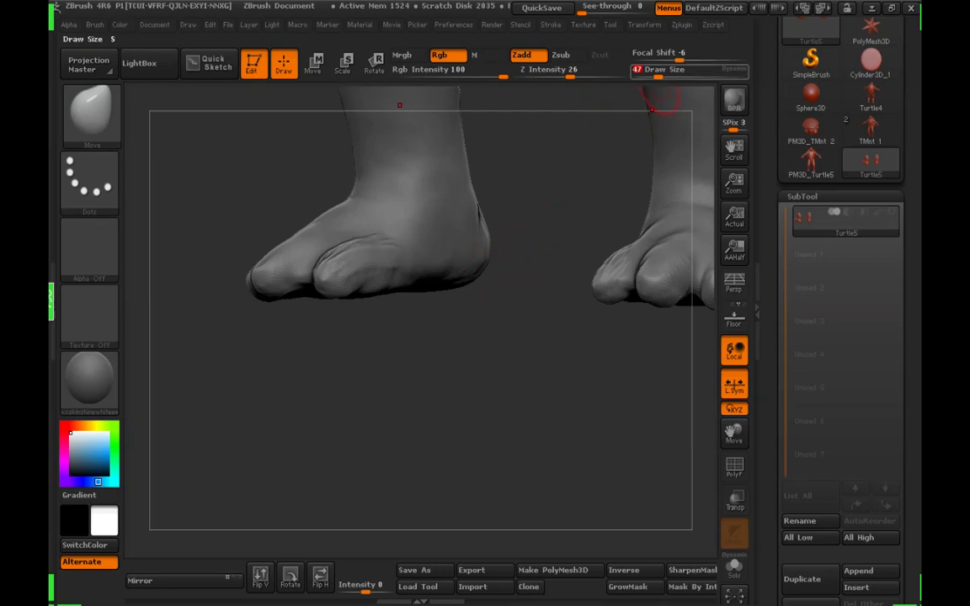
pyautogui.click(657, 75)
pyautogui.moveTo(511, 293); pyautogui.dragTo(547, 306)
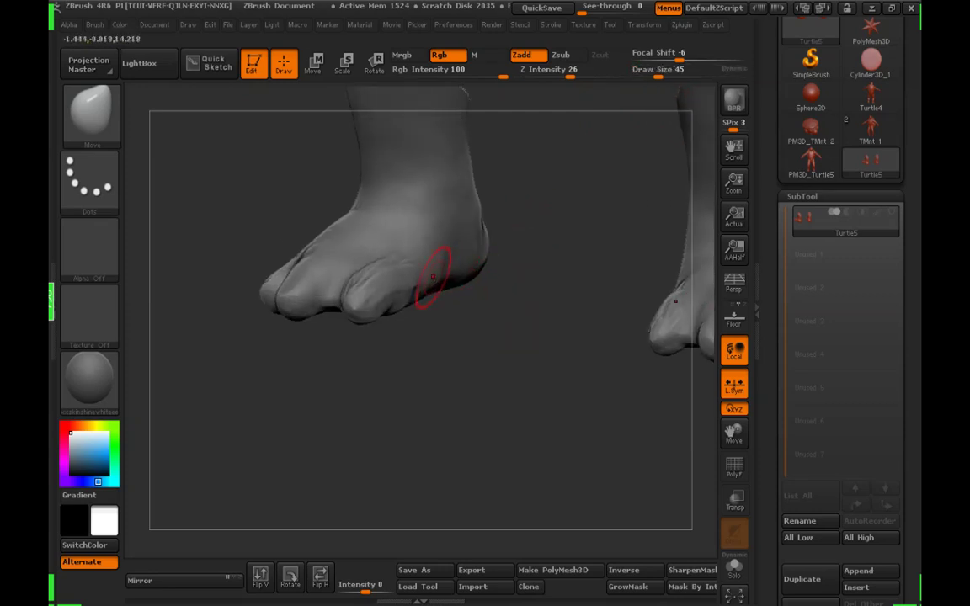
# Adjust the side of the foot and the back of the sole with the Move brush at Draw Sizes 59 and 75
pyautogui.moveTo(655, 74); pyautogui.dragTo(662, 74)
pyautogui.moveTo(500, 323)
pyautogui.mouseDown()
pyautogui.moveTo(459, 314)
pyautogui.moveTo(461, 274)
pyautogui.mouseUp()
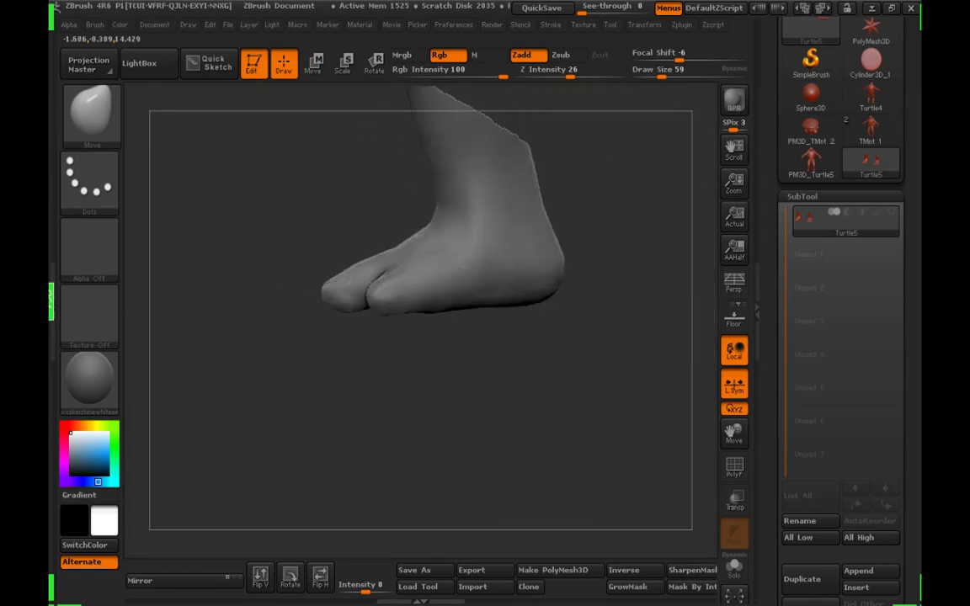
pyautogui.moveTo(481, 368); pyautogui.dragTo(503, 303)
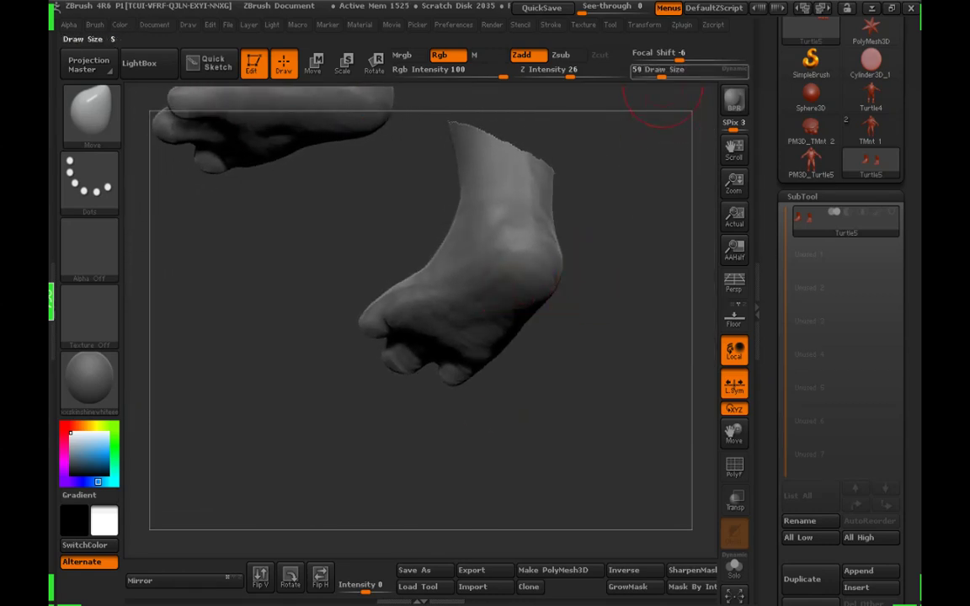
pyautogui.click(665, 74)
pyautogui.moveTo(625, 179)
pyautogui.keyDown('alt'); pyautogui.mouseDown()
pyautogui.moveTo(586, 230)
pyautogui.moveTo(513, 260)
pyautogui.moveTo(630, 90)
pyautogui.mouseUp(); pyautogui.keyUp('alt')
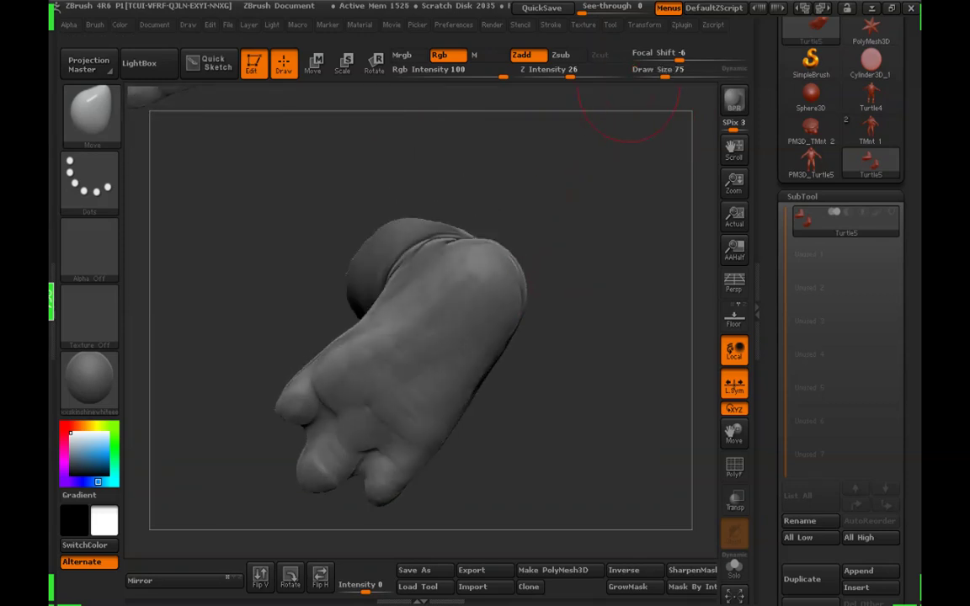
# Refine the outline of the sole with the Move brush, setting the Draw Size to 53 and then 50
pyautogui.click(662, 76)
pyautogui.moveTo(564, 368); pyautogui.dragTo(565, 320)
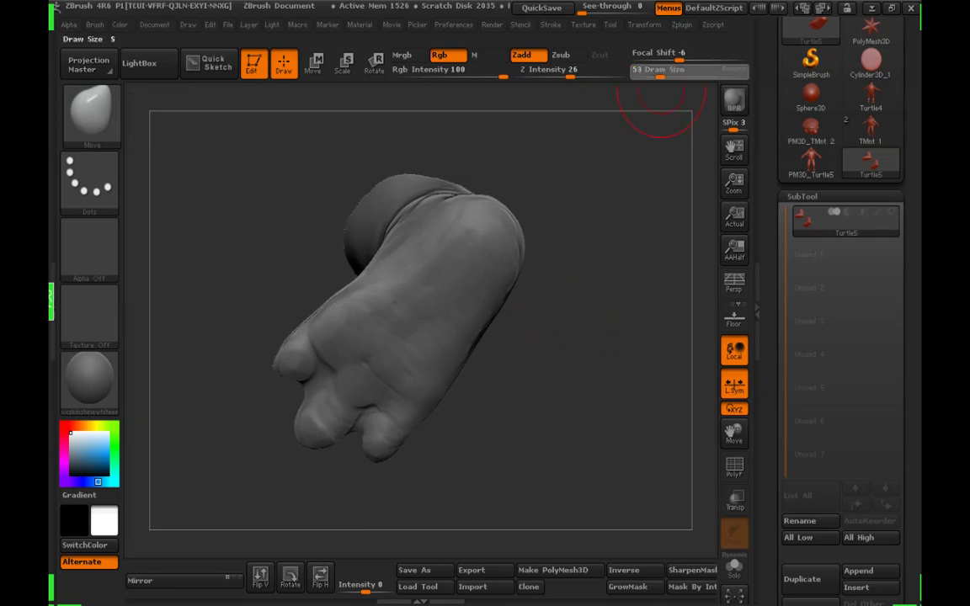
pyautogui.click(659, 75)
pyautogui.write('s50')
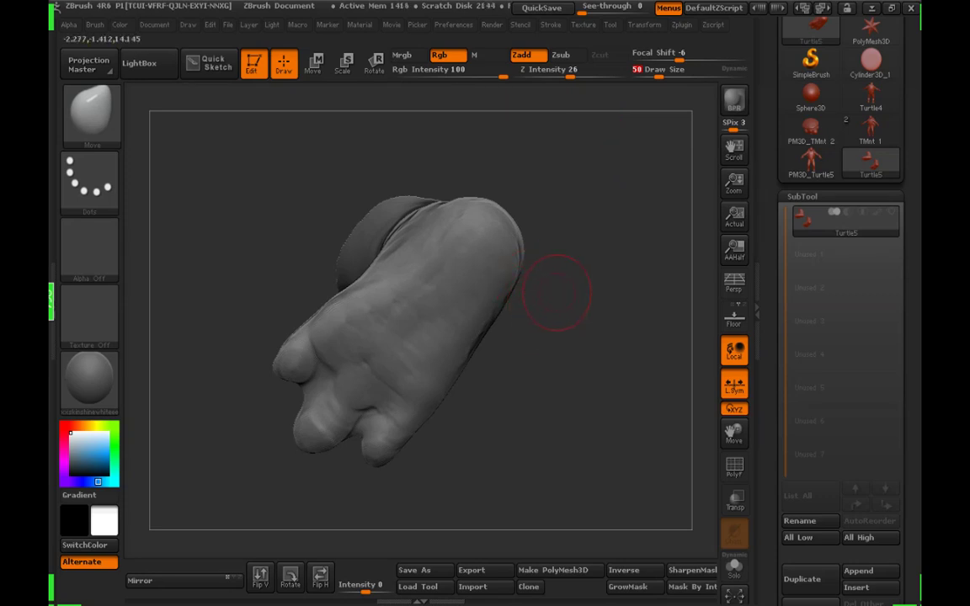
# Reshape the sole's side contour and heel edge with the Move brush at Draw Size 59
pyautogui.click(662, 73)
pyautogui.moveTo(607, 251)
pyautogui.keyDown('alt'); pyautogui.mouseDown()
pyautogui.moveTo(605, 235)
pyautogui.moveTo(587, 287)
pyautogui.mouseUp(); pyautogui.keyUp('alt')
pyautogui.click(658, 74)
pyautogui.click(659, 74)
pyautogui.keyDown('alt'); pyautogui.moveTo(589, 160); pyautogui.dragTo(614, 179); pyautogui.keyUp('alt')
pyautogui.click(660, 74)
pyautogui.moveTo(659, 101)
pyautogui.mouseDown()
pyautogui.moveTo(644, 181)
pyautogui.moveTo(573, 370)
pyautogui.moveTo(624, 307)
pyautogui.moveTo(630, 282)
pyautogui.mouseUp()
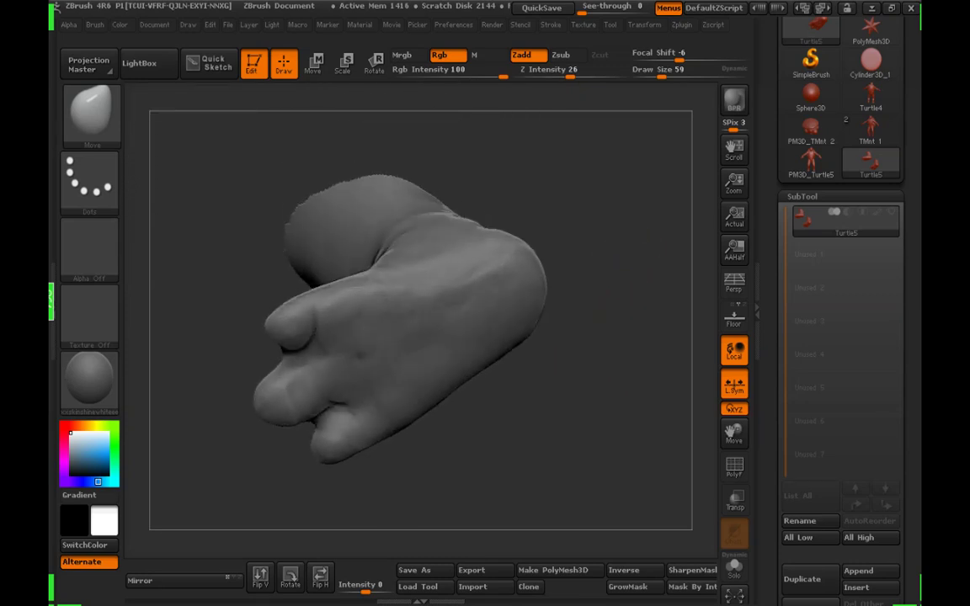
# Round the heel and adjust the sole's outline with the Move brush at Draw Sizes 82, 86 and 62
pyautogui.click(664, 74)
pyautogui.moveTo(643, 181); pyautogui.dragTo(604, 310)
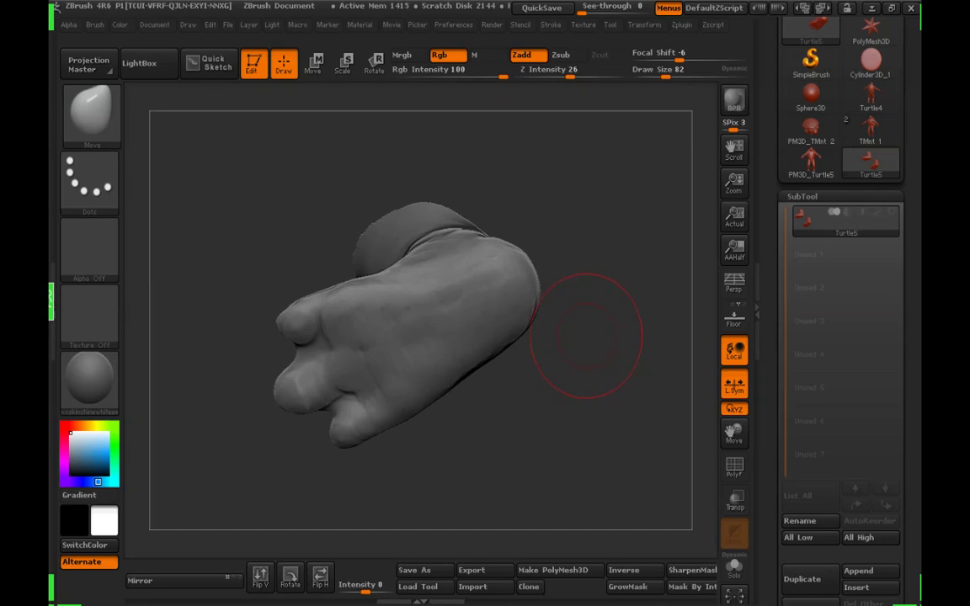
pyautogui.moveTo(567, 221); pyautogui.dragTo(602, 174)
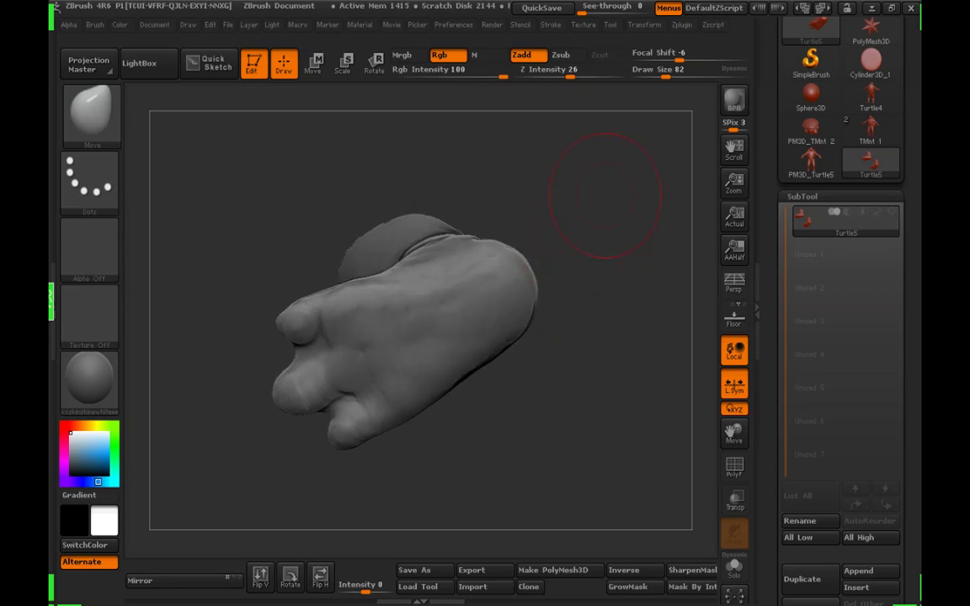
pyautogui.moveTo(585, 277); pyautogui.dragTo(623, 175)
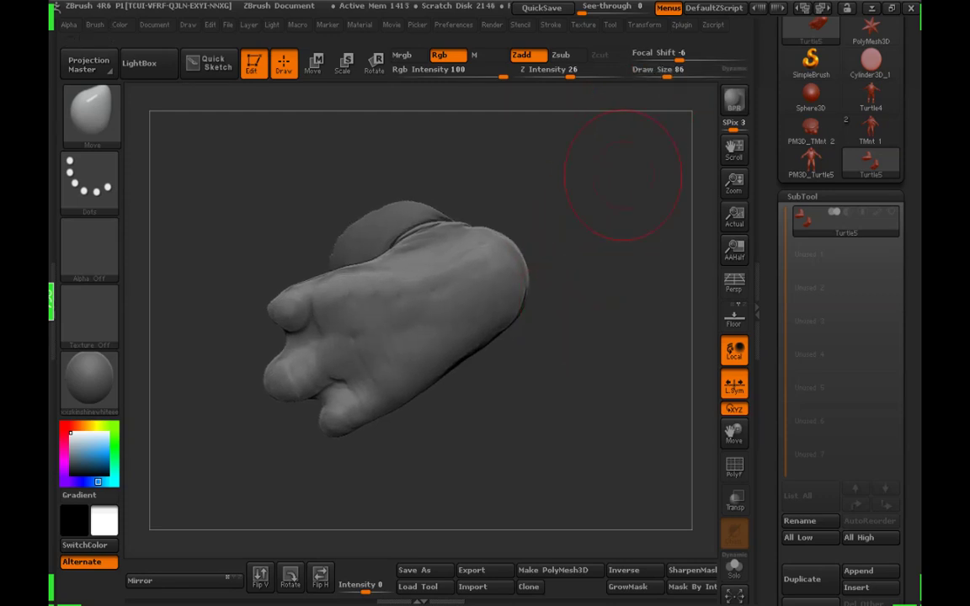
pyautogui.moveTo(667, 69); pyautogui.dragTo(662, 69)
pyautogui.moveTo(599, 260)
pyautogui.mouseDown()
pyautogui.moveTo(589, 285)
pyautogui.moveTo(552, 281)
pyautogui.mouseUp()
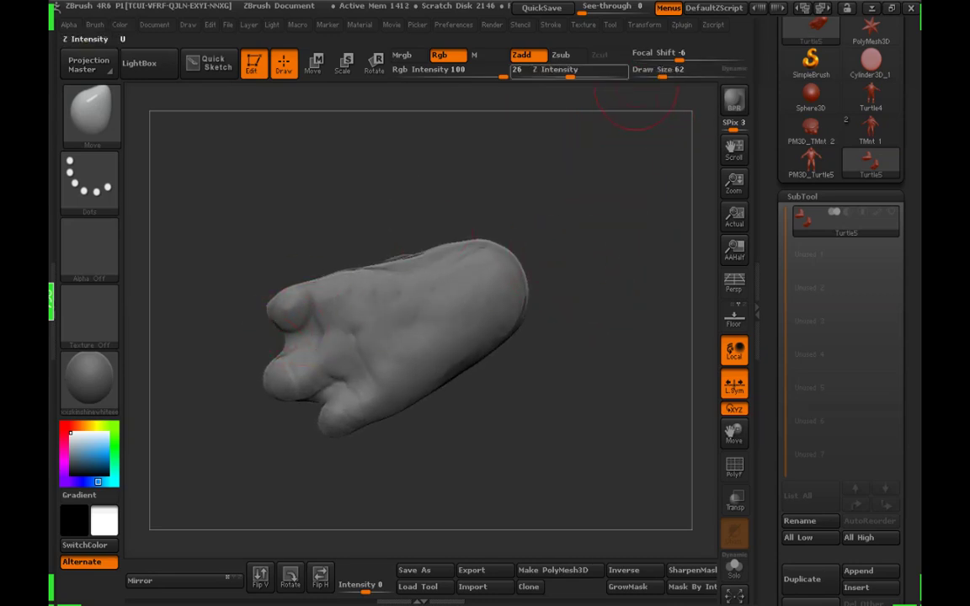
# Set the Move brush's Z Intensity to 33 and Draw Size to 53, and reshape the toes from below
pyautogui.moveTo(570, 72); pyautogui.dragTo(577, 72)
pyautogui.moveTo(663, 71); pyautogui.dragTo(660, 71)
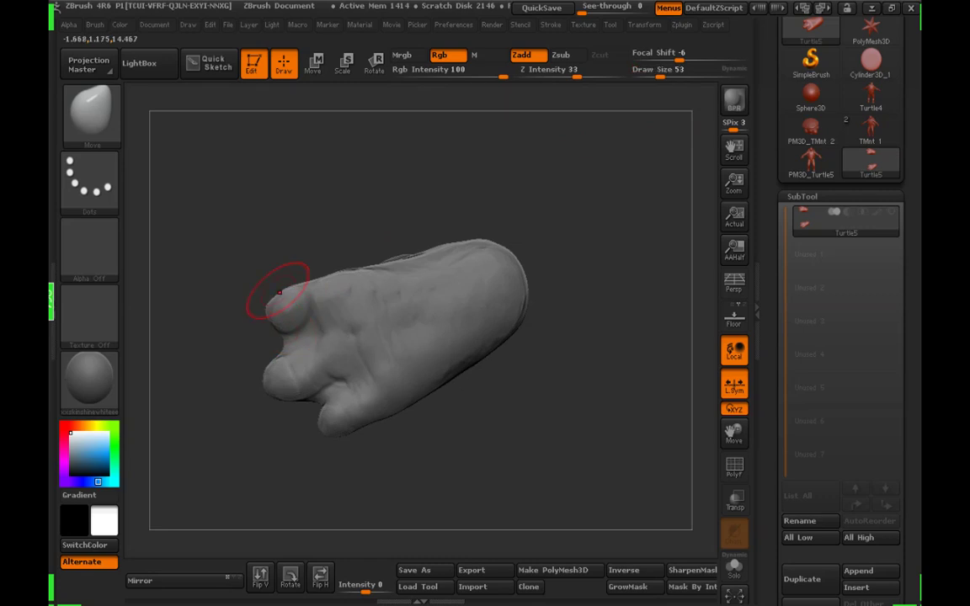
pyautogui.keyDown('alt'); pyautogui.moveTo(271, 286); pyautogui.dragTo(281, 325); pyautogui.keyUp('alt')
pyautogui.moveTo(243, 258)
pyautogui.mouseDown()
pyautogui.moveTo(407, 357)
pyautogui.moveTo(277, 292)
pyautogui.mouseUp()
pyautogui.moveTo(351, 368)
pyautogui.keyDown('alt'); pyautogui.mouseDown()
pyautogui.moveTo(470, 372)
pyautogui.moveTo(455, 412)
pyautogui.moveTo(539, 396)
pyautogui.moveTo(485, 361)
pyautogui.moveTo(421, 366)
pyautogui.mouseUp(); pyautogui.keyUp('alt')
pyautogui.keyDown('alt'); pyautogui.moveTo(523, 409); pyautogui.dragTo(463, 408); pyautogui.keyUp('alt')
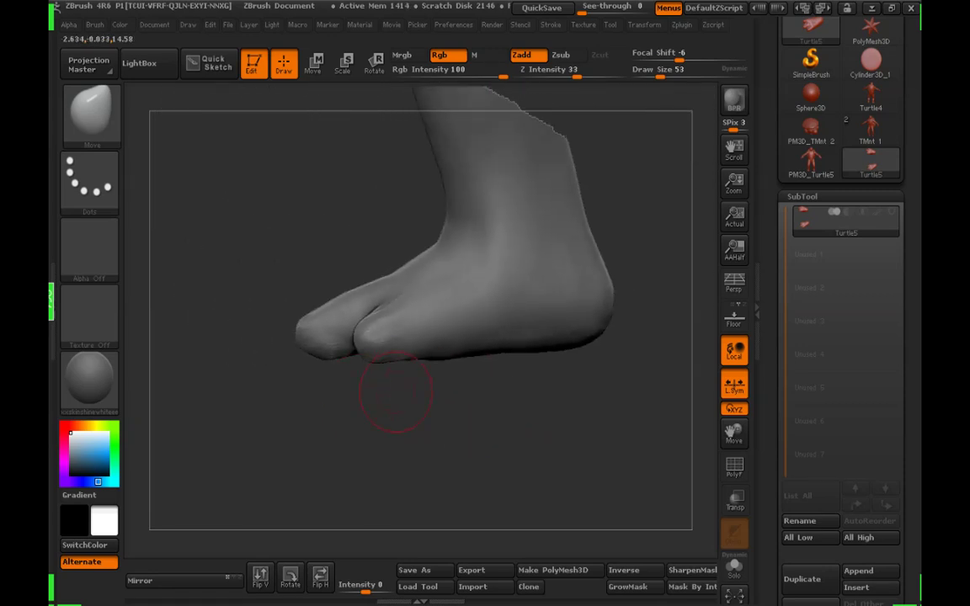
# Set the Move brush's Focal Shift to 0 and its Draw Size to 72 and then 68, and refine the foot's side contour
pyautogui.click(660, 71)
pyautogui.click(658, 56)
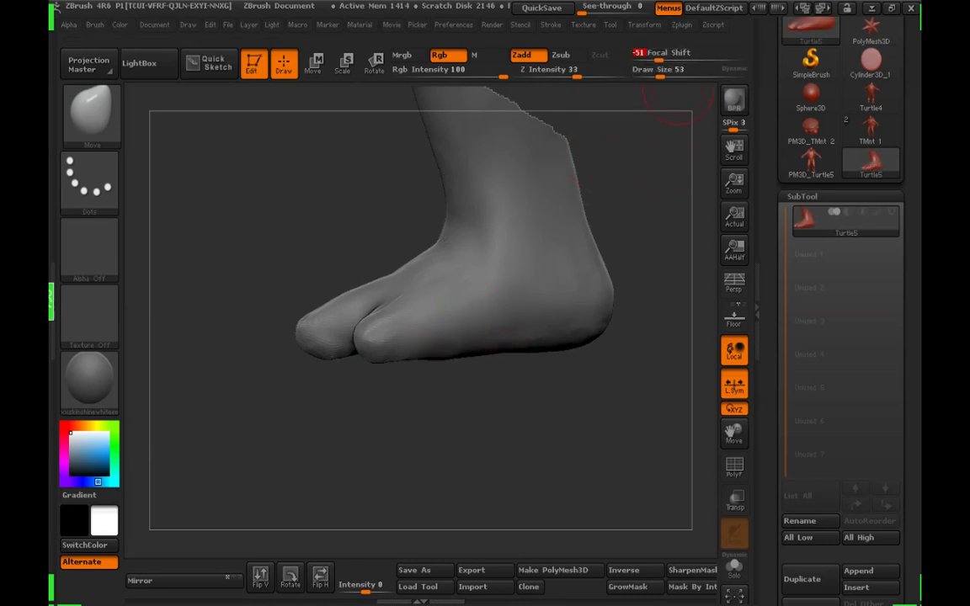
pyautogui.moveTo(676, 55)
pyautogui.mouseDown()
pyautogui.moveTo(689, 56)
pyautogui.moveTo(653, 72)
pyautogui.moveTo(665, 72)
pyautogui.mouseUp()
pyautogui.click(664, 70)
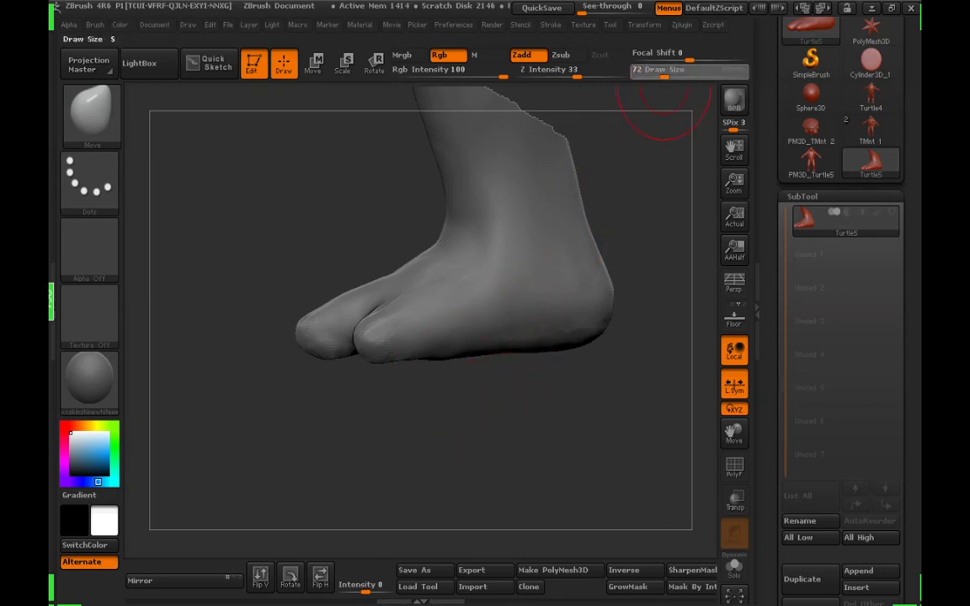
pyautogui.moveTo(472, 422); pyautogui.dragTo(346, 373)
pyautogui.moveTo(657, 73)
pyautogui.mouseDown()
pyautogui.moveTo(669, 73)
pyautogui.moveTo(661, 72)
pyautogui.mouseUp()
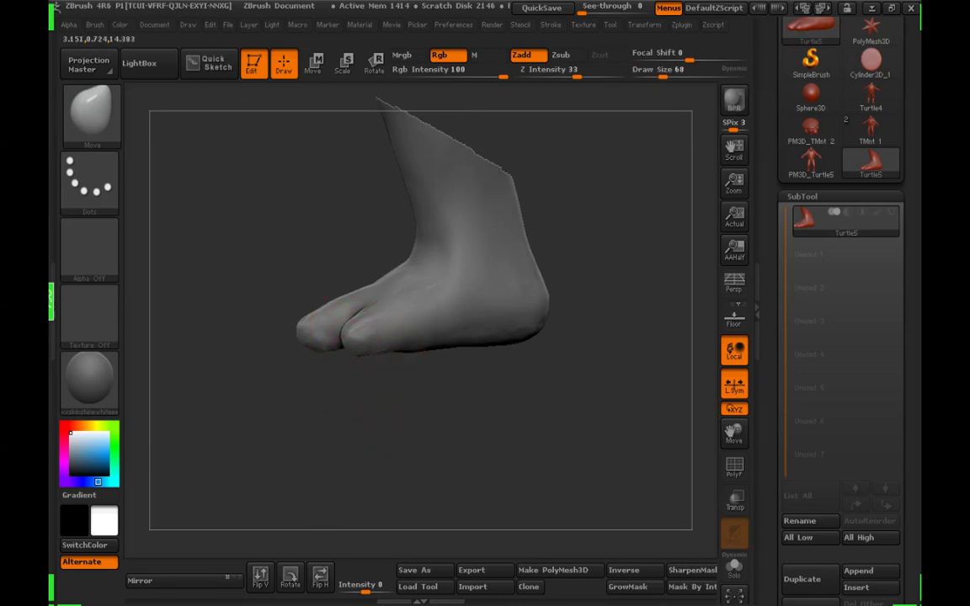
# Reshape the toe tips from the front and side with the Move brush at Draw Size 68, smoothing the toe surface
pyautogui.moveTo(399, 453)
pyautogui.mouseDown()
pyautogui.moveTo(445, 301)
pyautogui.moveTo(422, 329)
pyautogui.mouseUp()
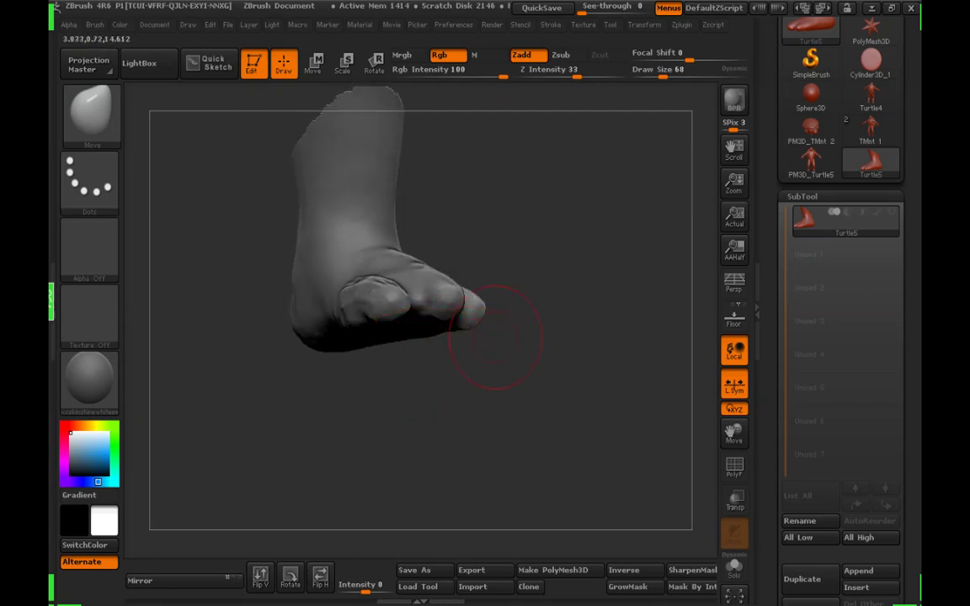
pyautogui.moveTo(498, 341); pyautogui.dragTo(402, 328)
pyautogui.keyDown('shift'); pyautogui.moveTo(382, 286); pyautogui.dragTo(380, 301); pyautogui.keyUp('shift')
pyautogui.moveTo(538, 362)
pyautogui.mouseDown()
pyautogui.moveTo(459, 345)
pyautogui.moveTo(446, 366)
pyautogui.mouseUp()
pyautogui.moveTo(505, 324); pyautogui.dragTo(423, 271)
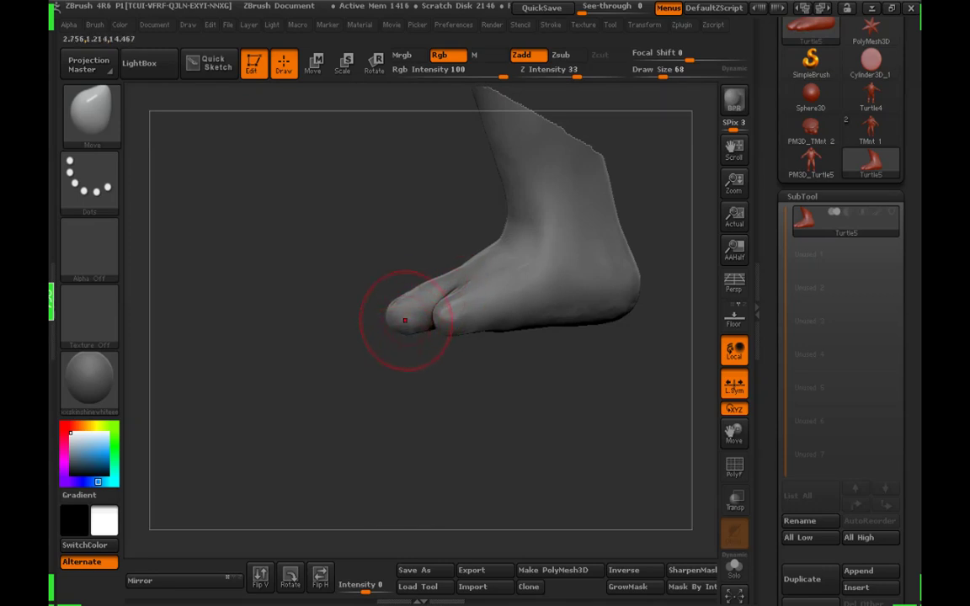
pyautogui.moveTo(403, 387)
pyautogui.mouseDown()
pyautogui.moveTo(472, 389)
pyautogui.moveTo(497, 438)
pyautogui.mouseUp()
# Set the Draw Size to 50 and smooth the ends and sides of the toes
pyautogui.moveTo(662, 71); pyautogui.dragTo(657, 73)
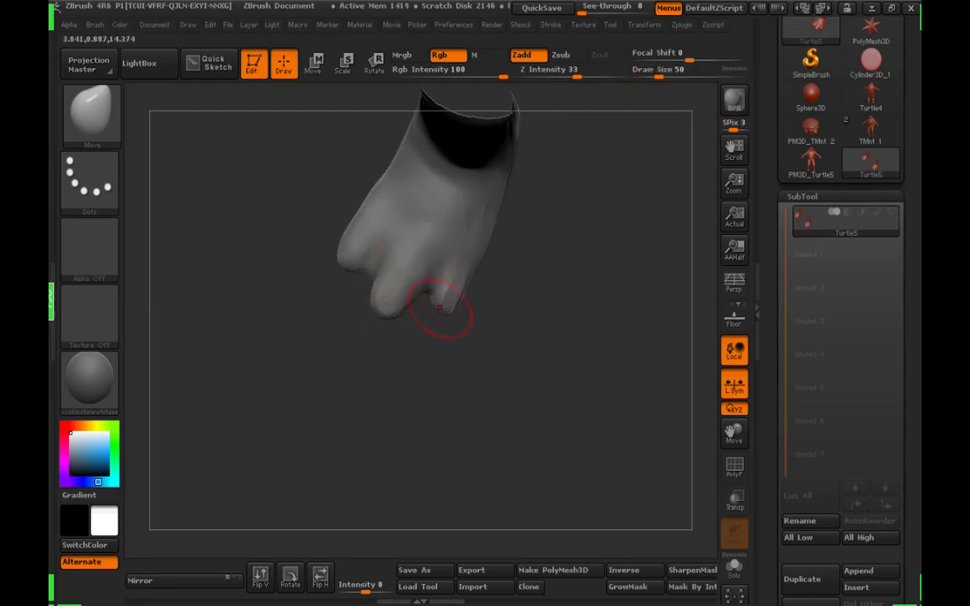
pyautogui.keyDown('shift'); pyautogui.moveTo(446, 297); pyautogui.dragTo(413, 300); pyautogui.keyUp('shift')
pyautogui.moveTo(504, 380)
pyautogui.mouseDown()
pyautogui.moveTo(558, 277)
pyautogui.moveTo(573, 291)
pyautogui.mouseUp()
pyautogui.keyDown('shift'); pyautogui.moveTo(378, 294); pyautogui.dragTo(352, 268); pyautogui.keyUp('shift')
pyautogui.moveTo(495, 322)
pyautogui.mouseDown()
pyautogui.moveTo(465, 430)
pyautogui.moveTo(531, 344)
pyautogui.moveTo(520, 325)
pyautogui.moveTo(500, 360)
pyautogui.moveTo(522, 253)
pyautogui.mouseUp()
pyautogui.moveTo(548, 324)
pyautogui.mouseDown()
pyautogui.moveTo(582, 379)
pyautogui.moveTo(565, 286)
pyautogui.mouseUp()
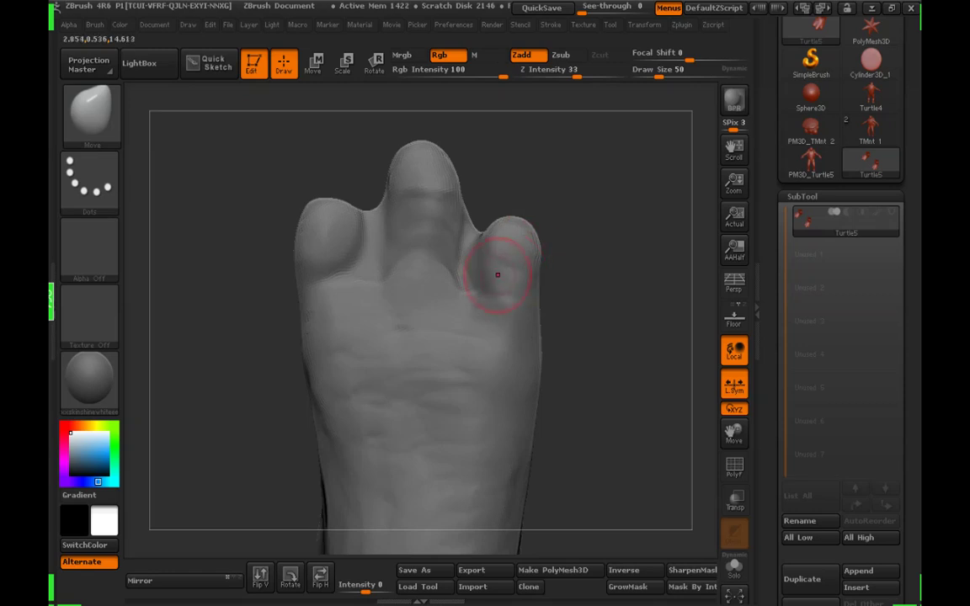
# Adjust the outline and spacing of the three toes from below with the Move brush at Draw Size 50
pyautogui.moveTo(492, 135); pyautogui.dragTo(495, 198)
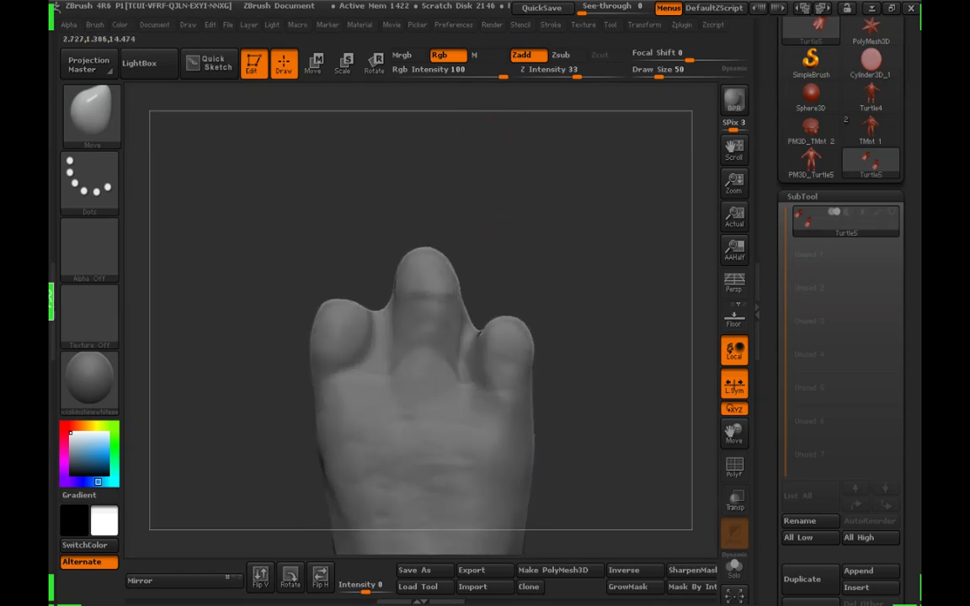
pyautogui.moveTo(411, 249); pyautogui.dragTo(399, 236)
pyautogui.moveTo(501, 187); pyautogui.dragTo(501, 164)
pyautogui.moveTo(438, 253)
pyautogui.mouseDown()
pyautogui.moveTo(411, 255)
pyautogui.moveTo(416, 288)
pyautogui.moveTo(450, 280)
pyautogui.mouseUp()
pyautogui.moveTo(326, 283); pyautogui.dragTo(326, 309)
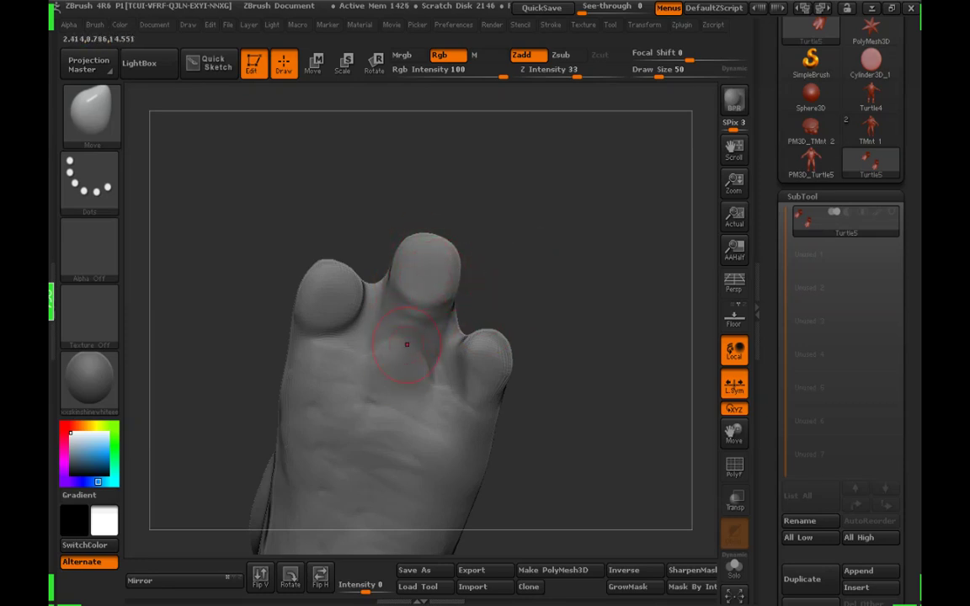
# Set the Draw Size to 59 and tighten the crease between the middle and small toes on the sole
pyautogui.click(661, 77)
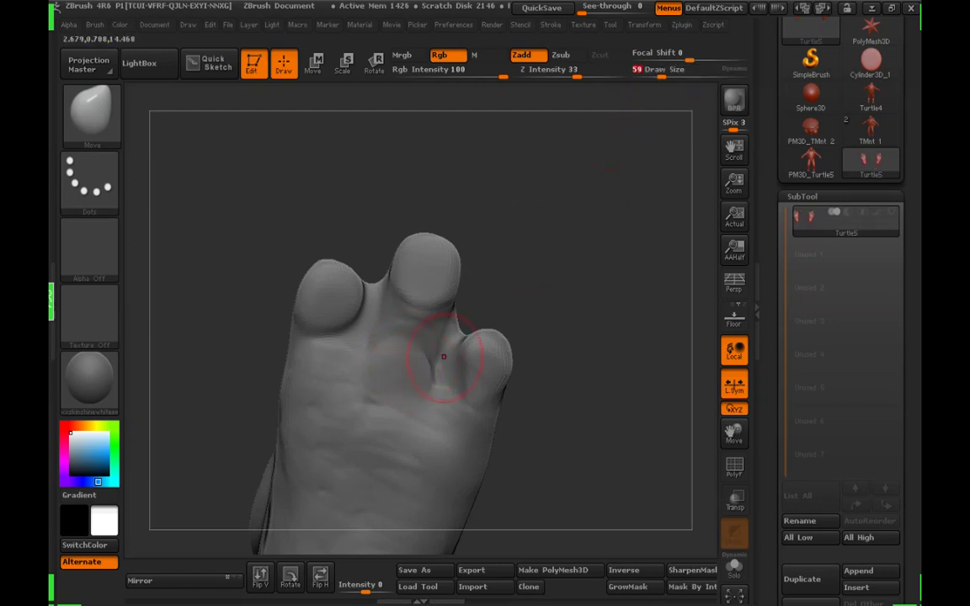
pyautogui.moveTo(448, 361); pyautogui.dragTo(440, 388)
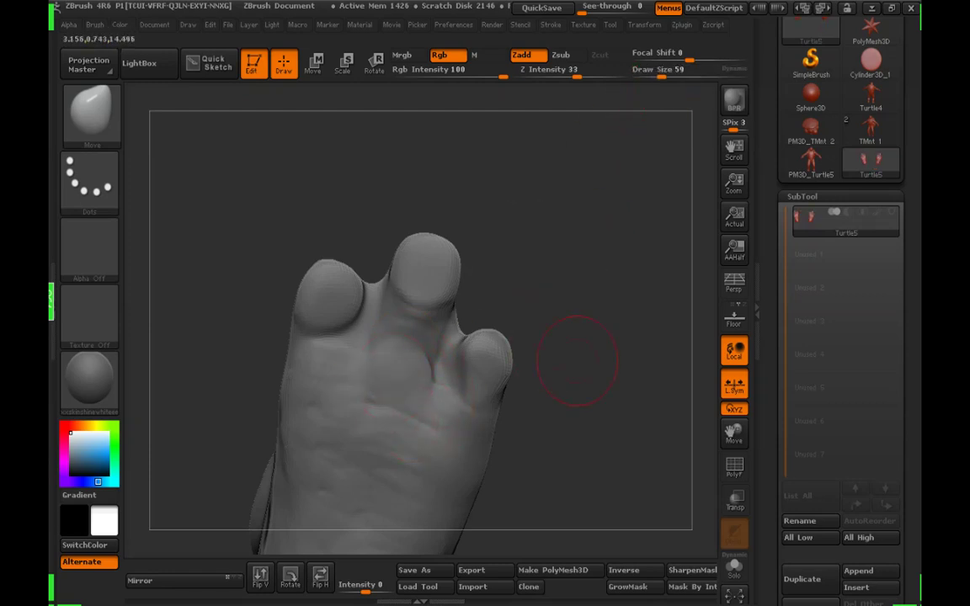
pyautogui.keyDown('alt'); pyautogui.moveTo(576, 361); pyautogui.dragTo(582, 268); pyautogui.keyUp('alt')
# Shape the rounded pad below the big toe on the sole with the Move brush at Draw Sizes 42 and 39
pyautogui.moveTo(662, 75); pyautogui.dragTo(658, 75)
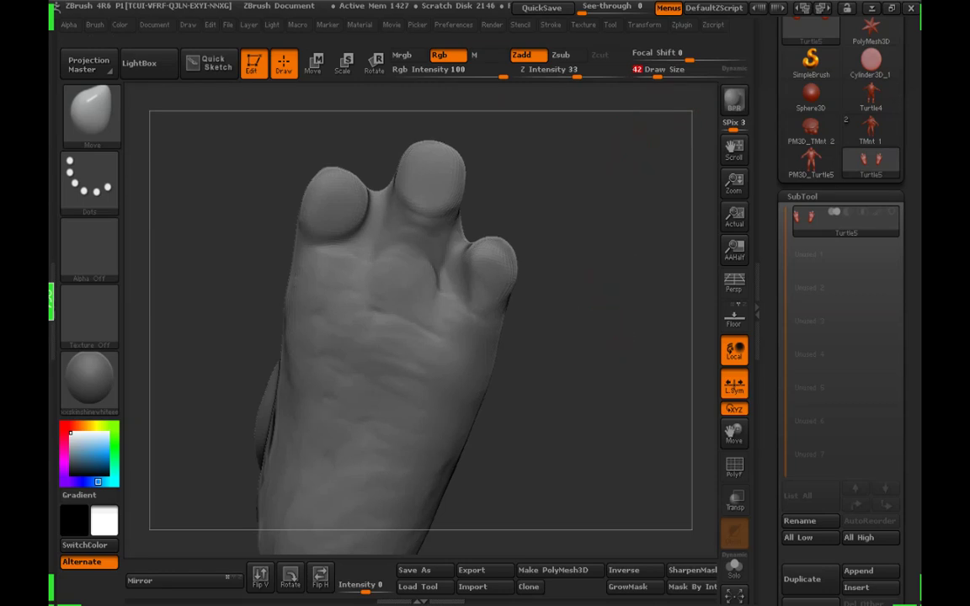
pyautogui.moveTo(592, 365)
pyautogui.keyDown('alt'); pyautogui.mouseDown()
pyautogui.moveTo(585, 327)
pyautogui.moveTo(553, 327)
pyautogui.mouseUp(); pyautogui.keyUp('alt')
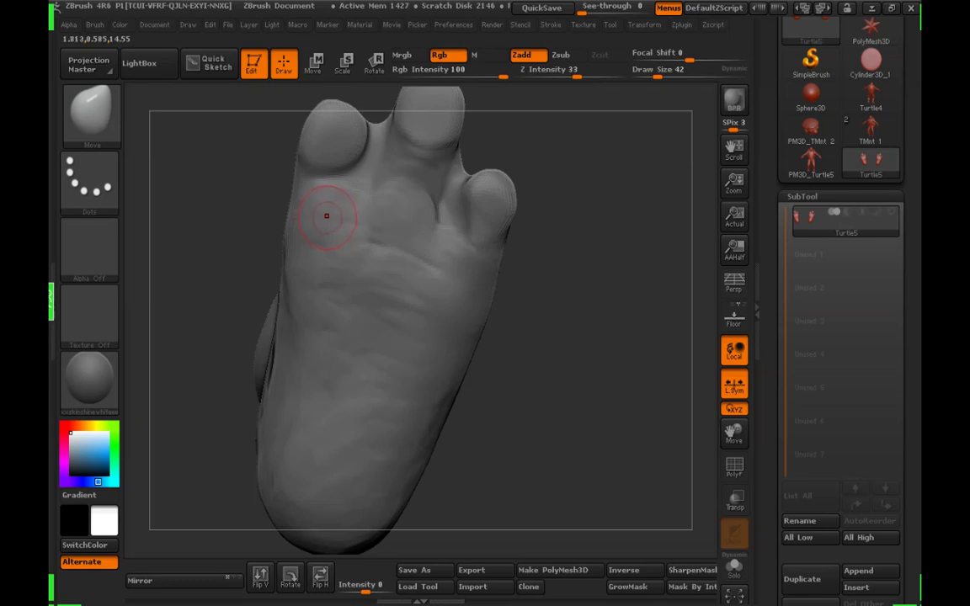
pyautogui.moveTo(658, 75); pyautogui.dragTo(656, 75)
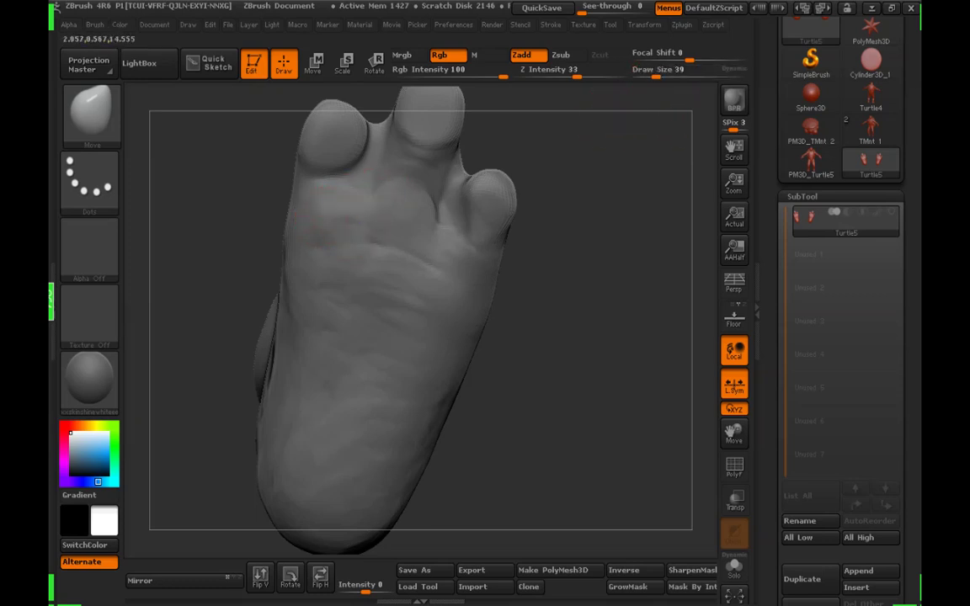
pyautogui.click(660, 74)
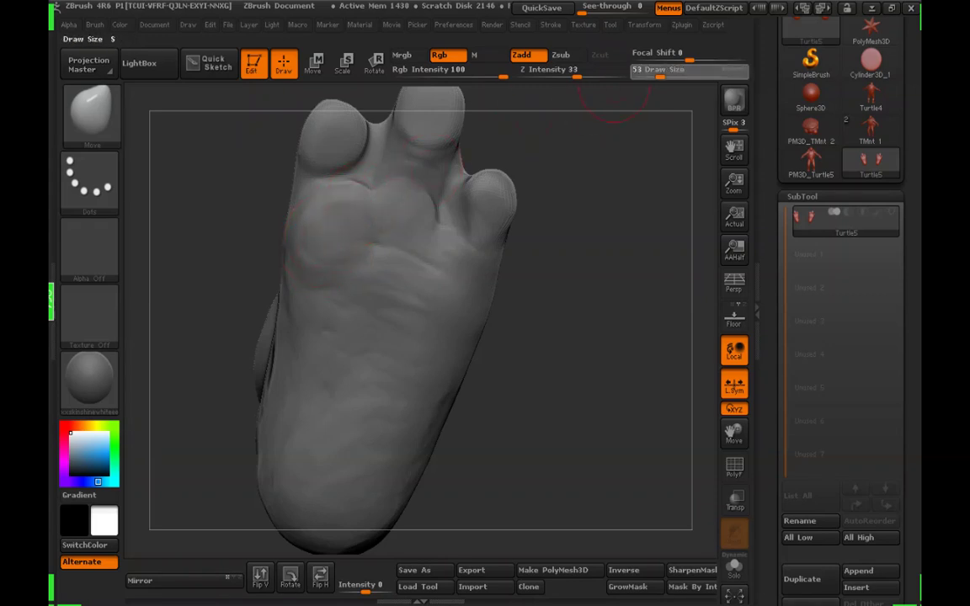
# Define the pads below the middle and small toes with the Move brush at Draw Sizes 37, 50, 30 and 45
pyautogui.click(654, 74)
pyautogui.click(655, 76)
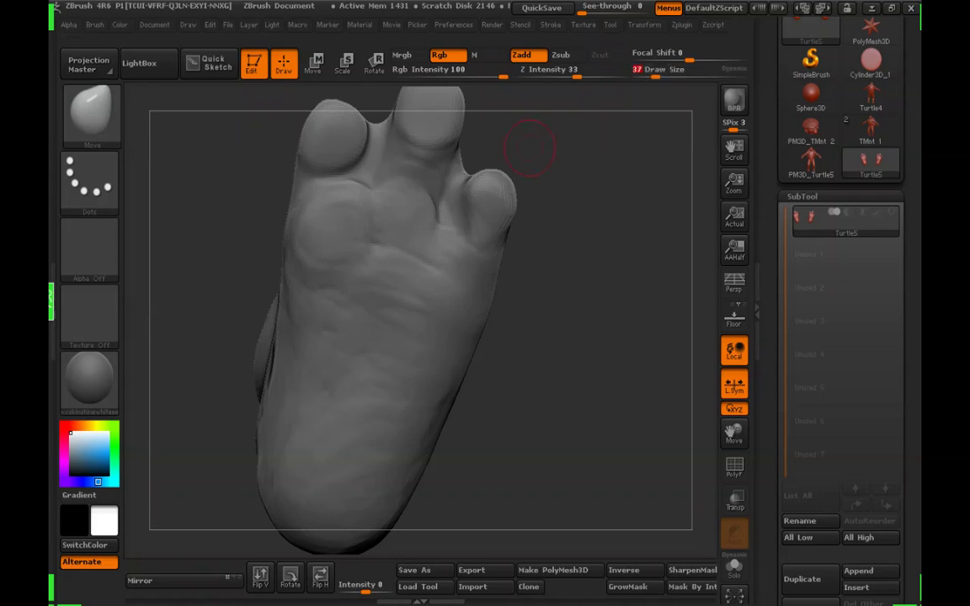
pyautogui.click(659, 76)
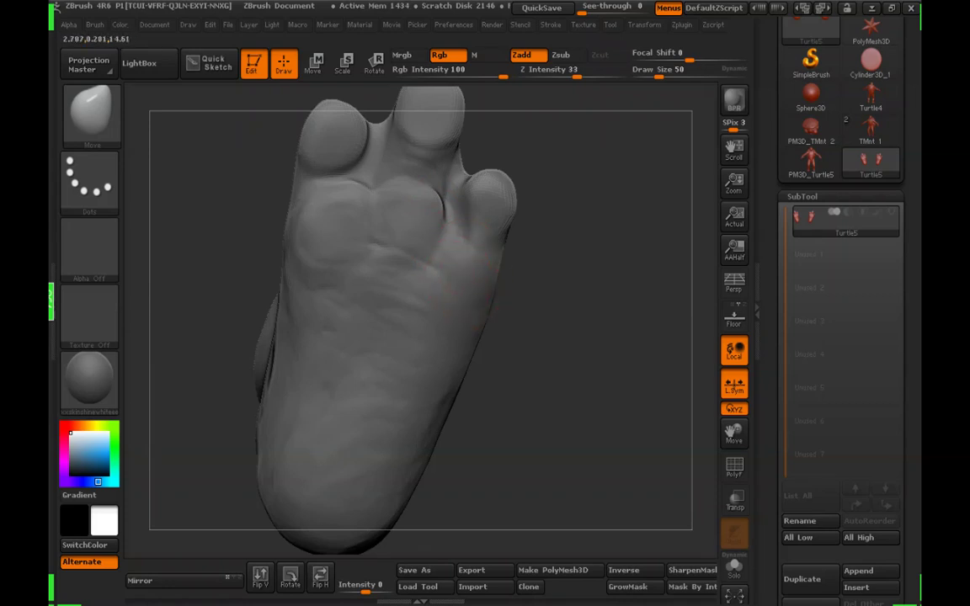
pyautogui.click(654, 75)
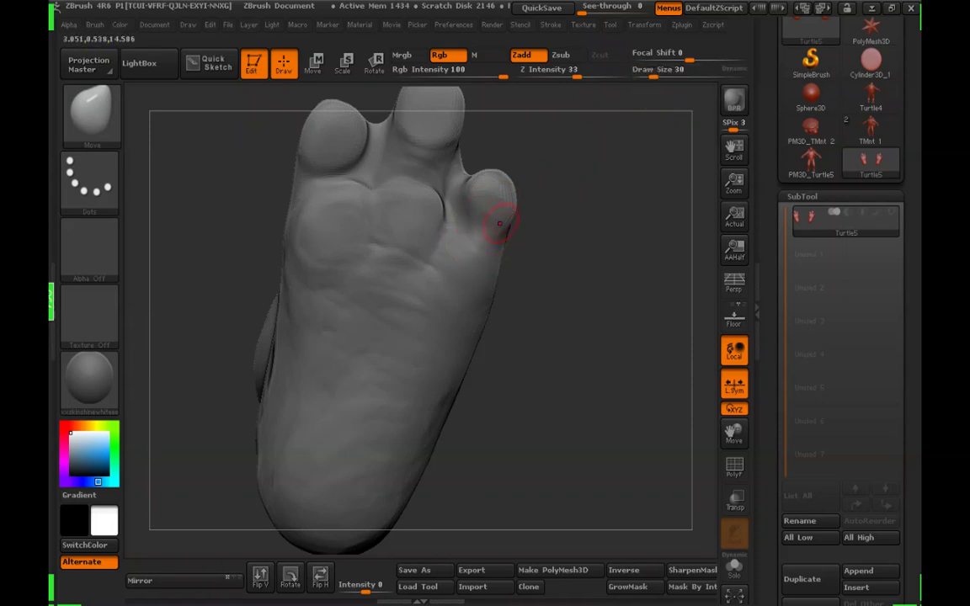
pyautogui.click(659, 75)
pyautogui.keyDown('alt'); pyautogui.moveTo(522, 211); pyautogui.dragTo(518, 233); pyautogui.keyUp('alt')
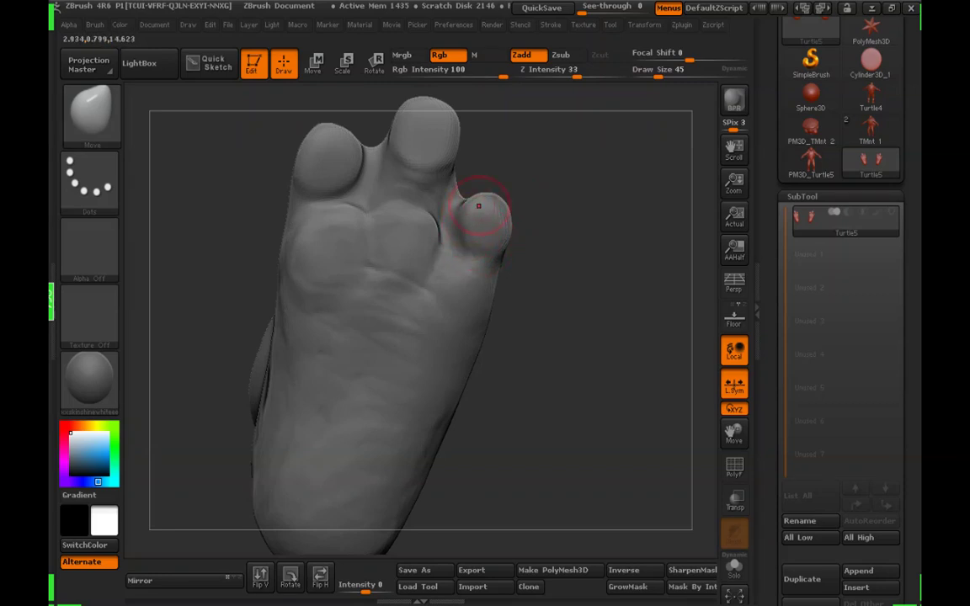
# Reshape the toes' profile from the front and side with the Move brush, setting the Draw Size to 145 and then 89
pyautogui.moveTo(478, 205); pyautogui.dragTo(596, 300)
pyautogui.moveTo(659, 71); pyautogui.dragTo(676, 73)
pyautogui.moveTo(522, 210); pyautogui.dragTo(545, 201)
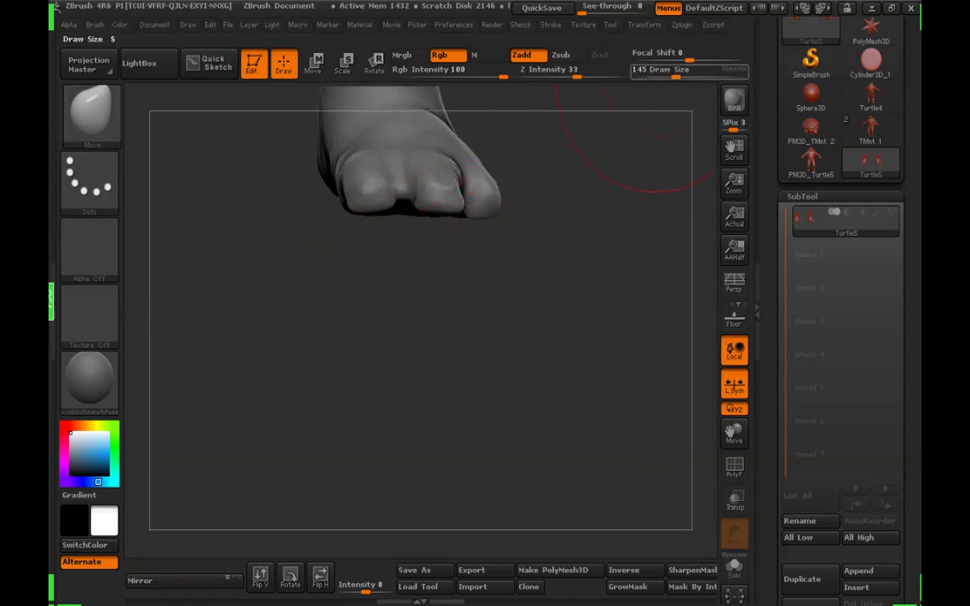
pyautogui.moveTo(675, 73); pyautogui.dragTo(667, 72)
pyautogui.moveTo(501, 235); pyautogui.dragTo(543, 232)
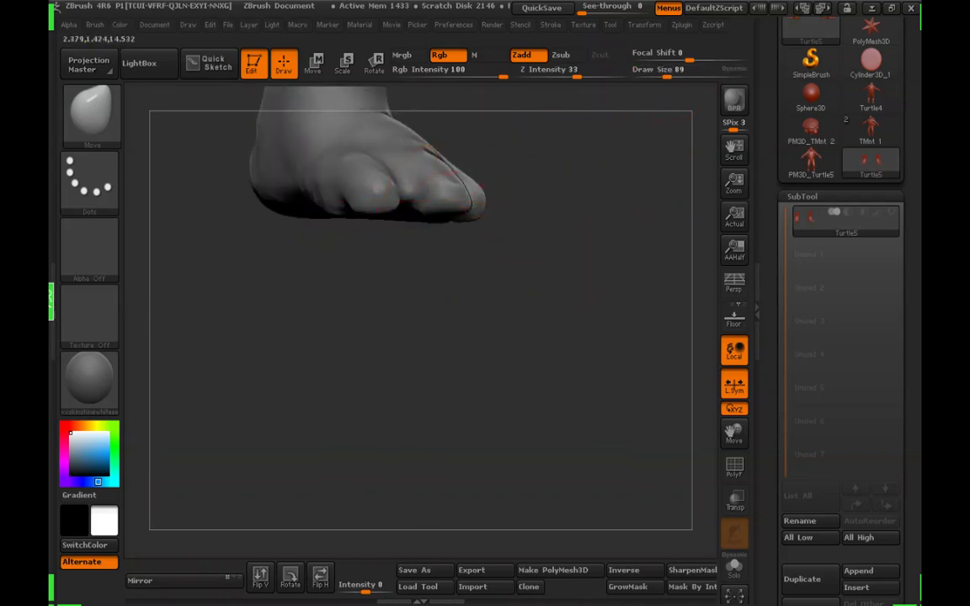
pyautogui.moveTo(412, 209)
pyautogui.mouseDown()
pyautogui.moveTo(545, 217)
pyautogui.moveTo(477, 206)
pyautogui.mouseUp()
pyautogui.moveTo(502, 264); pyautogui.dragTo(561, 286)
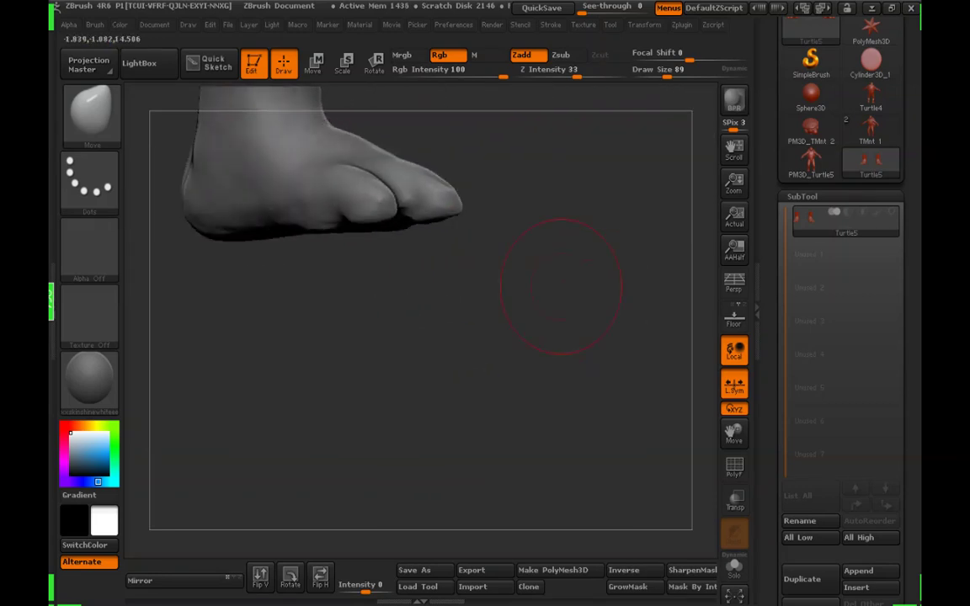
pyautogui.moveTo(416, 217); pyautogui.dragTo(407, 201)
pyautogui.moveTo(543, 261)
pyautogui.mouseDown()
pyautogui.moveTo(497, 253)
pyautogui.moveTo(524, 325)
pyautogui.moveTo(602, 194)
pyautogui.moveTo(543, 179)
pyautogui.moveTo(443, 304)
pyautogui.moveTo(421, 269)
pyautogui.moveTo(590, 251)
pyautogui.moveTo(596, 295)
pyautogui.mouseUp()
# Refine the toe tips and the gaps between the toes from below with the Move brush at Draw Sizes 59, 82 and 62
pyautogui.click(661, 72)
pyautogui.keyDown('alt'); pyautogui.moveTo(591, 246); pyautogui.dragTo(579, 179); pyautogui.keyUp('alt')
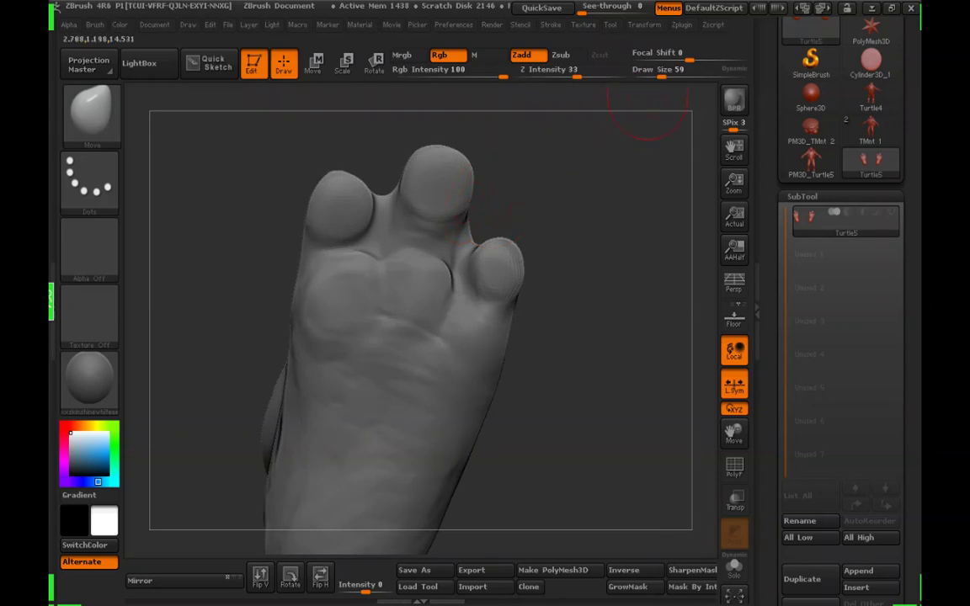
pyautogui.click(665, 74)
pyautogui.keyDown('alt'); pyautogui.moveTo(559, 141); pyautogui.dragTo(492, 190); pyautogui.keyUp('alt')
pyautogui.moveTo(291, 182); pyautogui.dragTo(296, 190)
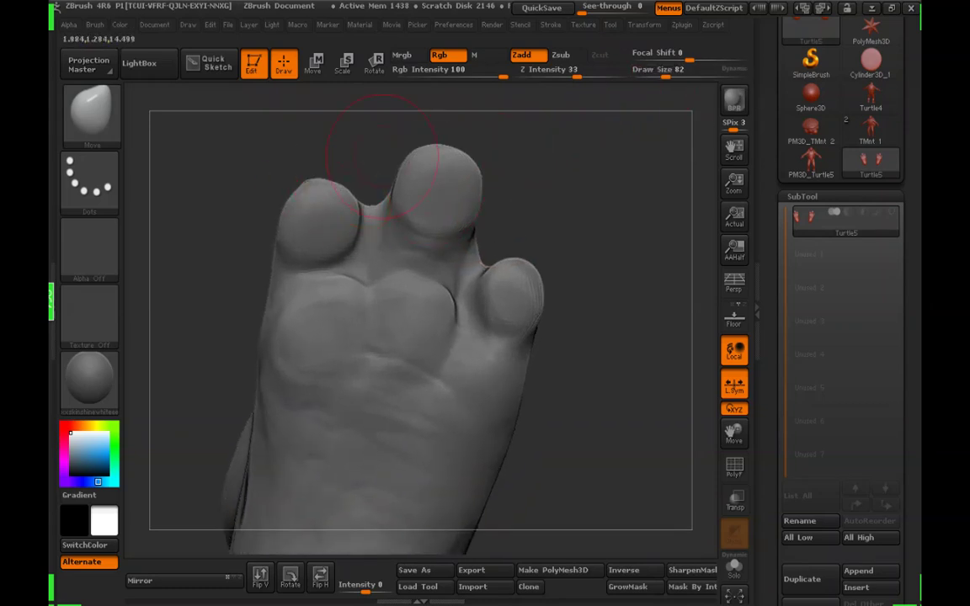
pyautogui.moveTo(667, 74); pyautogui.dragTo(662, 74)
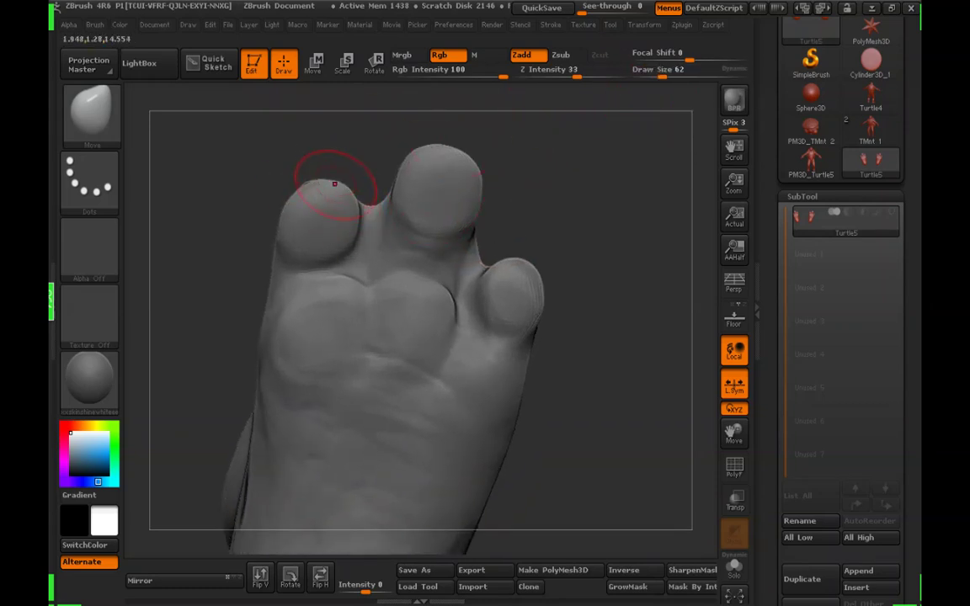
# Round the underside of the small toe with the Move brush at Draw Sizes 42 and 39
pyautogui.moveTo(567, 205); pyautogui.dragTo(630, 143)
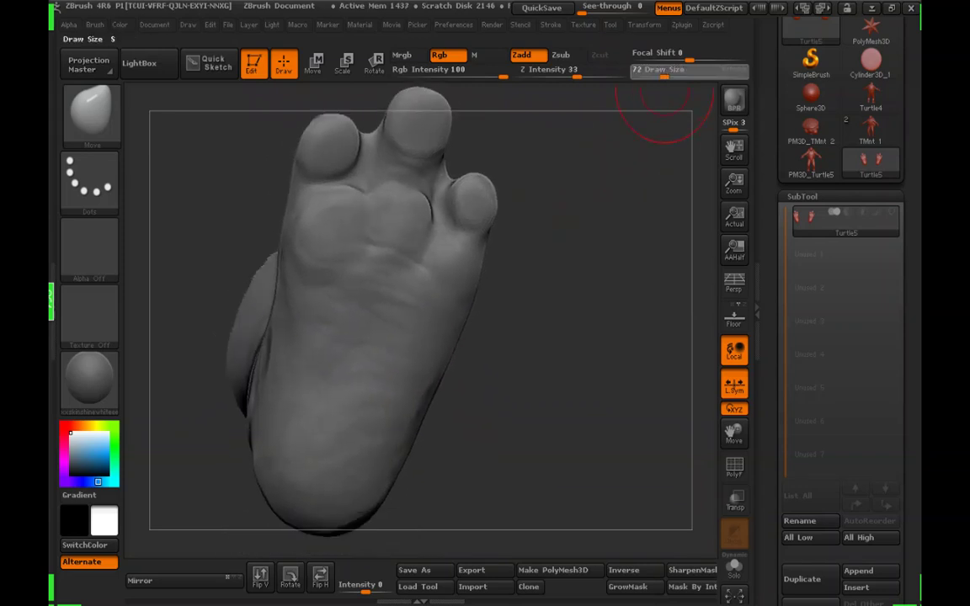
pyautogui.keyDown('alt'); pyautogui.moveTo(573, 233); pyautogui.dragTo(601, 221); pyautogui.keyUp('alt')
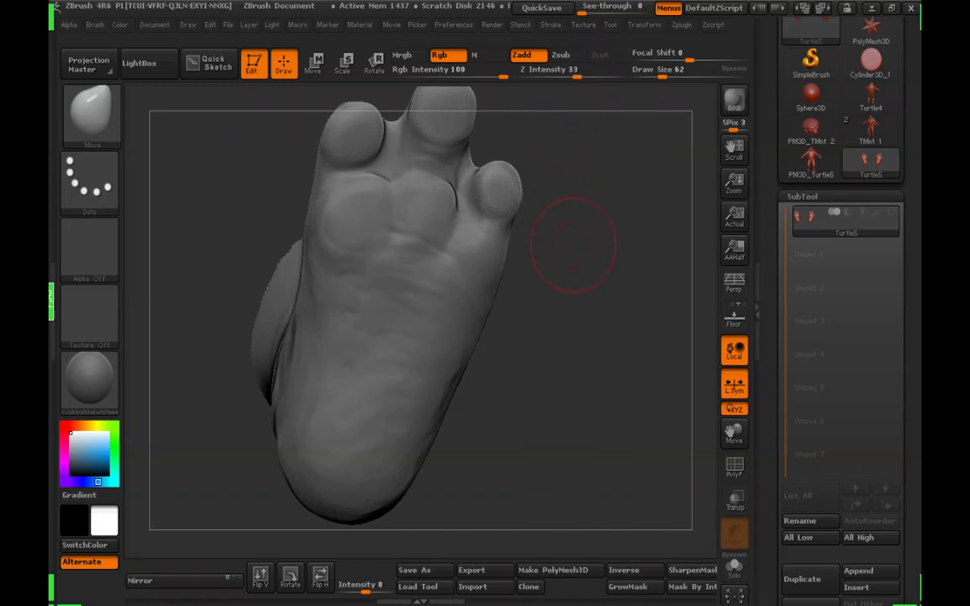
pyautogui.moveTo(570, 259)
pyautogui.mouseDown()
pyautogui.moveTo(637, 69)
pyautogui.moveTo(629, 190)
pyautogui.moveTo(580, 216)
pyautogui.mouseUp()
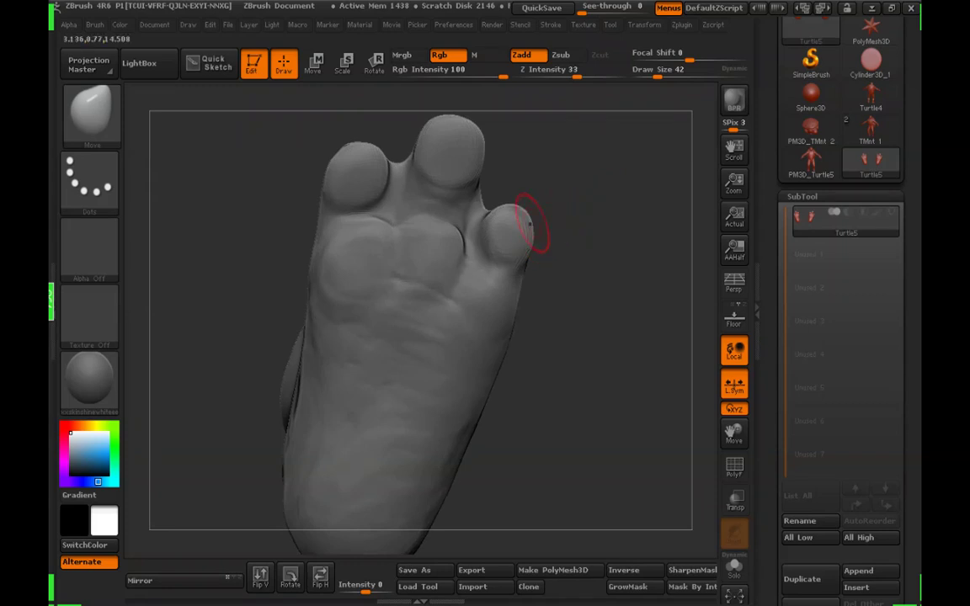
pyautogui.moveTo(662, 74); pyautogui.dragTo(661, 75)
pyautogui.moveTo(629, 144); pyautogui.dragTo(608, 168)
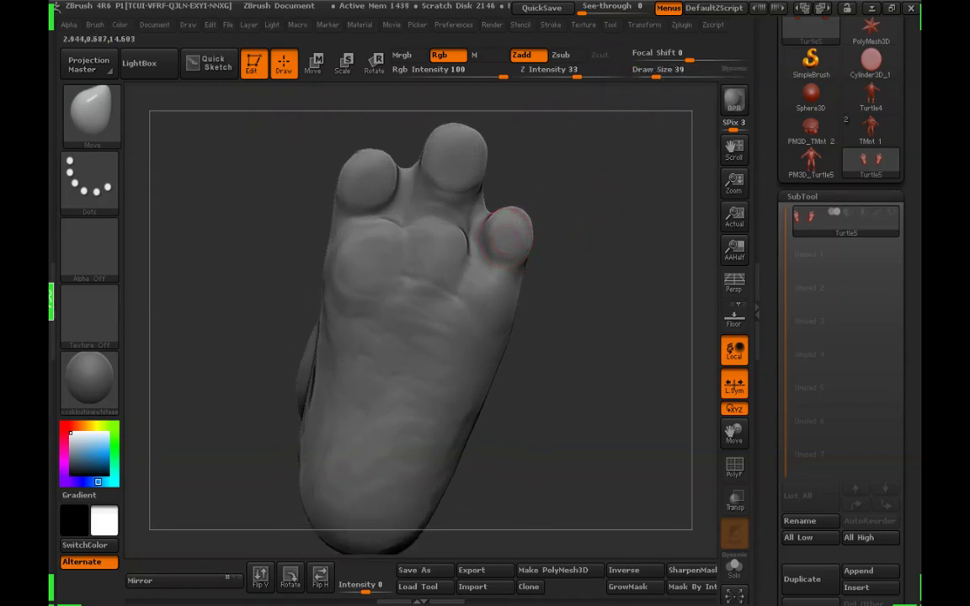
pyautogui.moveTo(519, 243); pyautogui.dragTo(513, 225)
# Adjust the small toe's outline and base with the Move brush, setting the Draw Size to 50 and then 35
pyautogui.moveTo(657, 75); pyautogui.dragTo(660, 76)
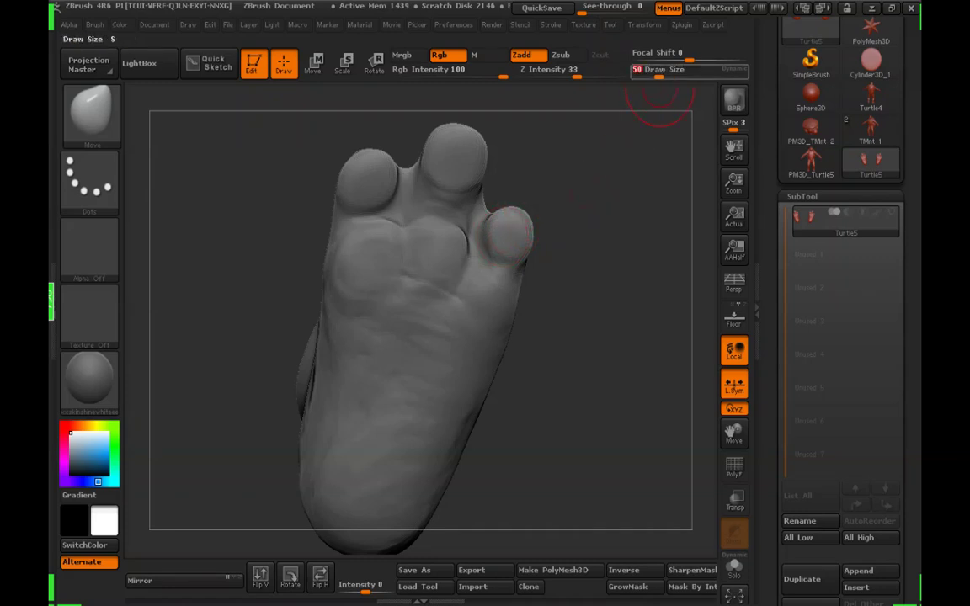
pyautogui.keyDown('alt'); pyautogui.moveTo(621, 164); pyautogui.dragTo(602, 208); pyautogui.keyUp('alt')
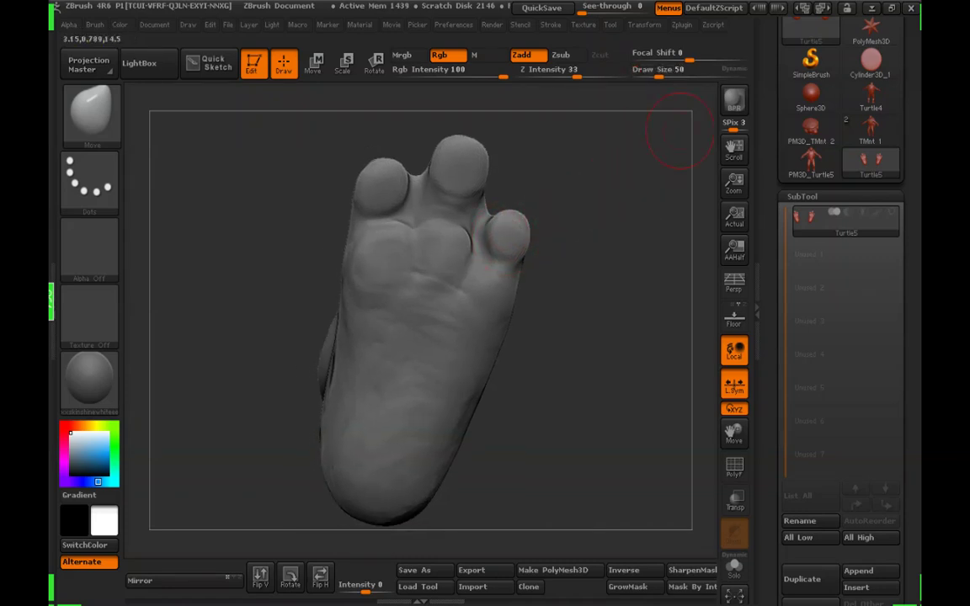
pyautogui.keyDown('alt'); pyautogui.moveTo(679, 130); pyautogui.dragTo(607, 234); pyautogui.keyUp('alt')
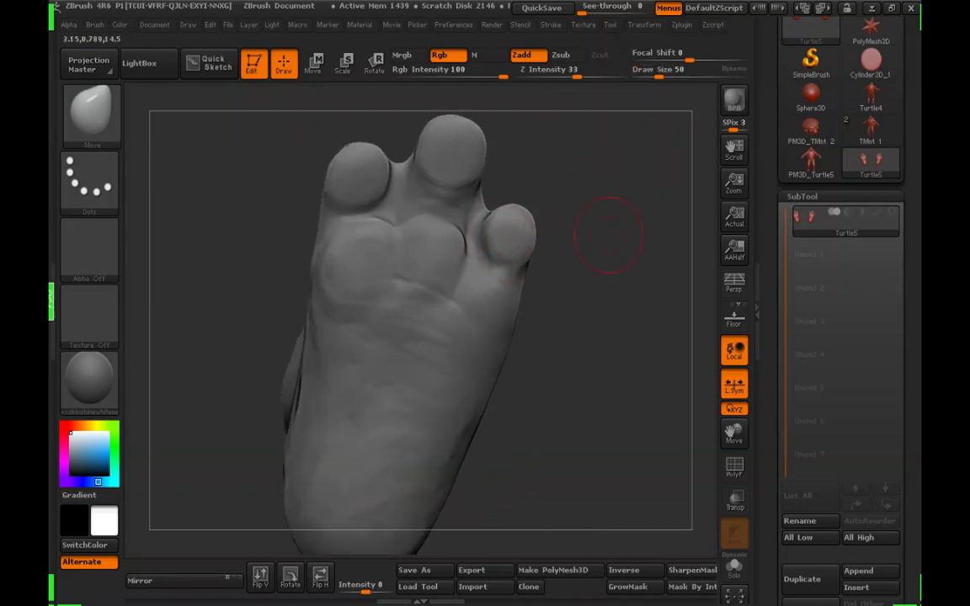
pyautogui.moveTo(659, 75); pyautogui.dragTo(655, 76)
pyautogui.press('Return')
pyautogui.moveTo(564, 257)
pyautogui.mouseDown()
pyautogui.moveTo(490, 245)
pyautogui.moveTo(500, 232)
pyautogui.moveTo(510, 237)
pyautogui.mouseUp()
pyautogui.moveTo(576, 223)
pyautogui.mouseDown()
pyautogui.moveTo(621, 230)
pyautogui.moveTo(593, 229)
pyautogui.moveTo(607, 229)
pyautogui.mouseUp()
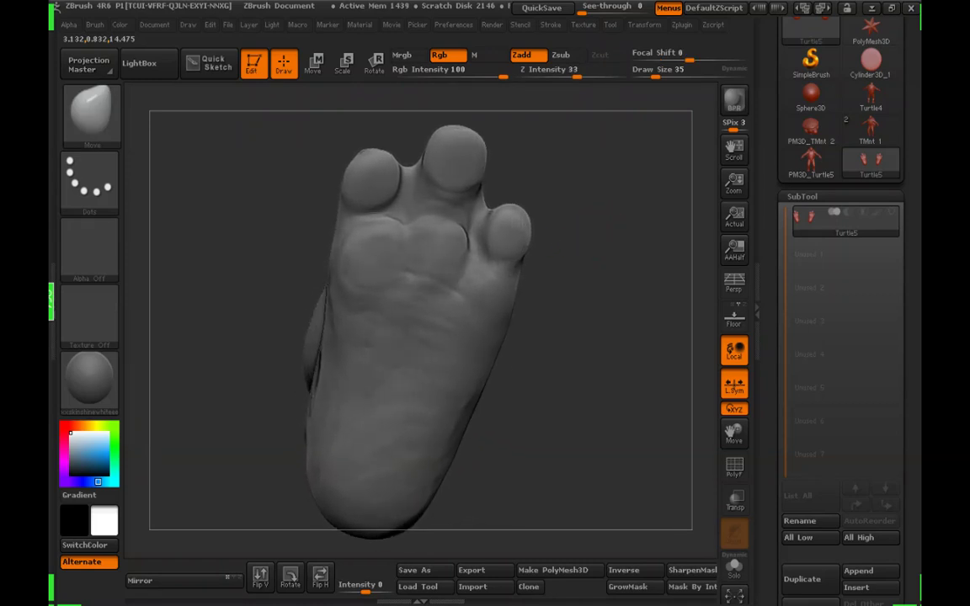
# Smooth the undersides of the middle and big toes with the Smooth brush at Z Intensity 100
pyautogui.press('shift')
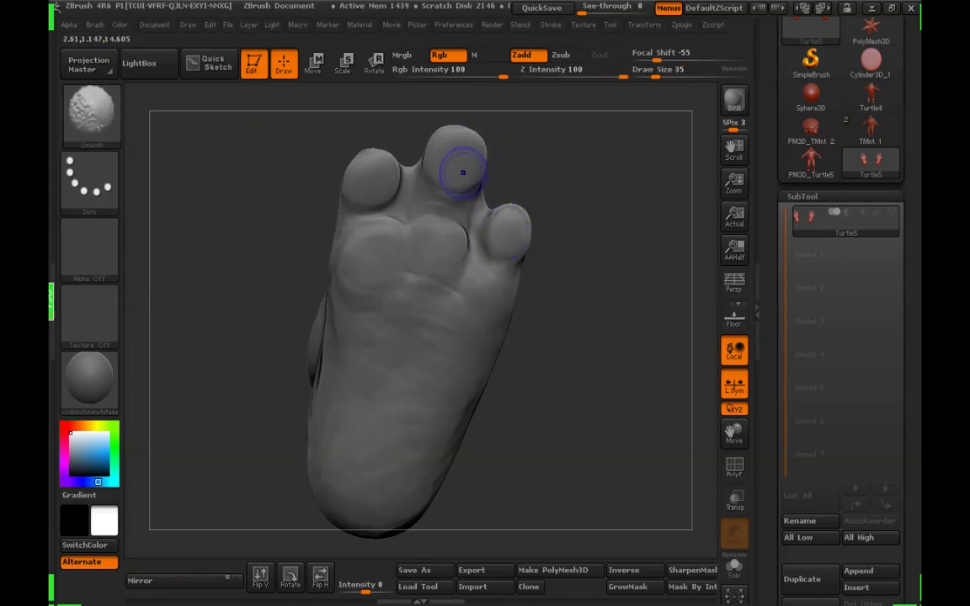
pyautogui.moveTo(462, 172)
pyautogui.keyDown('shift'); pyautogui.mouseDown()
pyautogui.moveTo(477, 179)
pyautogui.moveTo(465, 152)
pyautogui.mouseUp(); pyautogui.keyUp('shift')
pyautogui.keyDown('shift'); pyautogui.moveTo(386, 208); pyautogui.dragTo(387, 162); pyautogui.keyUp('shift')
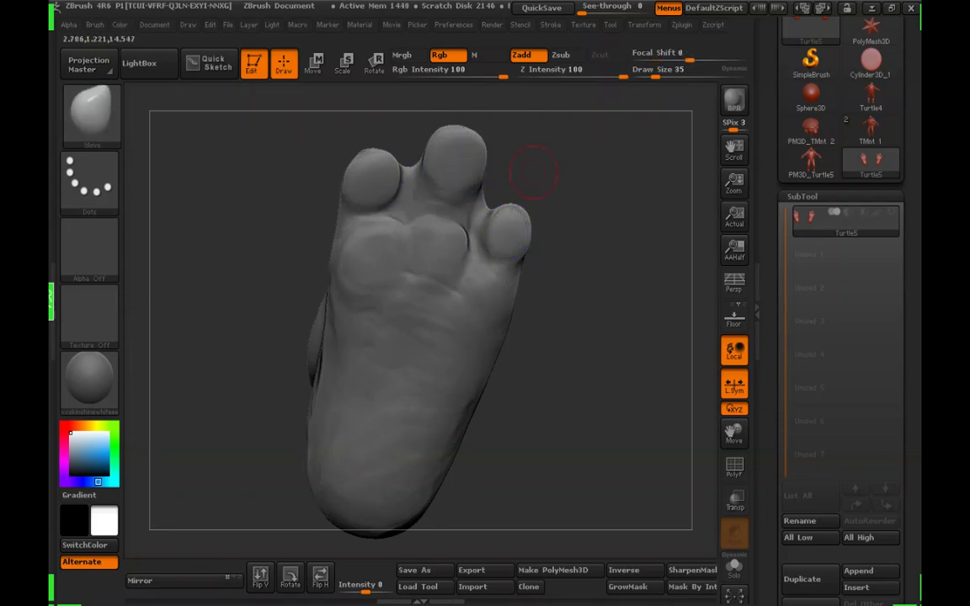
# Refine the underside and side profile of the small toe with the Move brush at Draw Sizes 56 and 65
pyautogui.moveTo(569, 191)
pyautogui.mouseDown()
pyautogui.moveTo(593, 323)
pyautogui.moveTo(578, 284)
pyautogui.moveTo(505, 330)
pyautogui.moveTo(574, 318)
pyautogui.mouseUp()
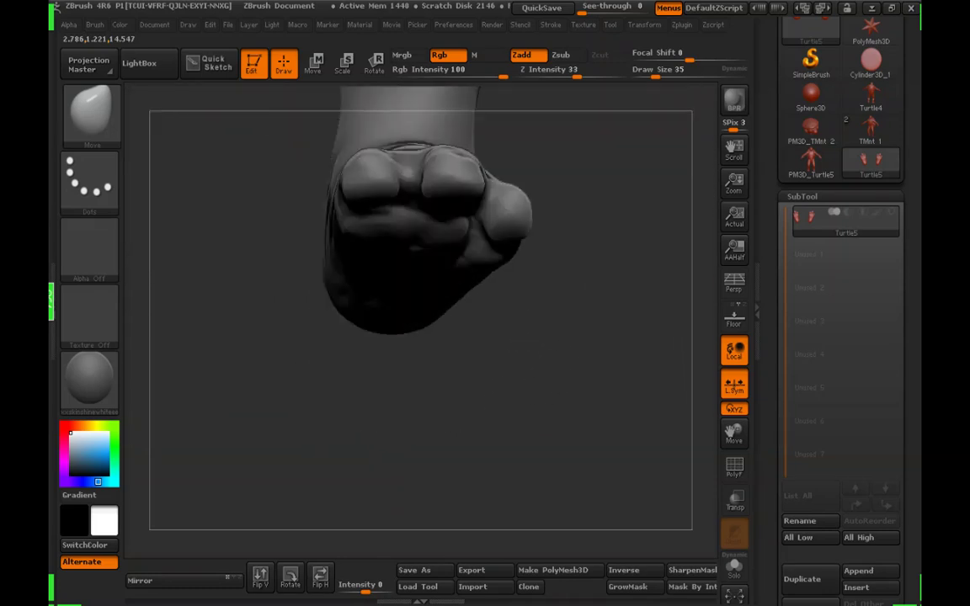
pyautogui.moveTo(560, 252); pyautogui.dragTo(463, 202)
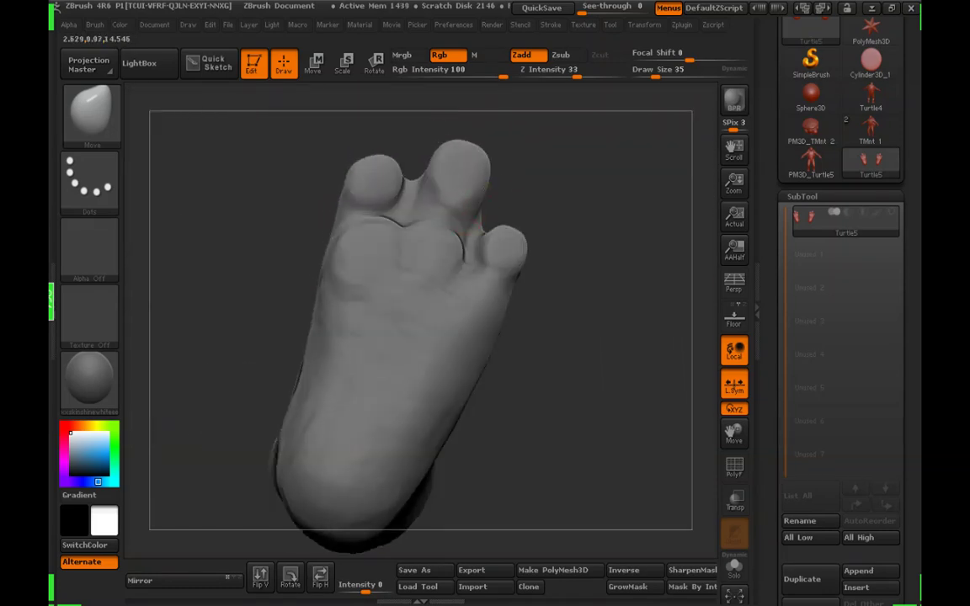
pyautogui.moveTo(572, 244)
pyautogui.mouseDown()
pyautogui.moveTo(581, 354)
pyautogui.moveTo(602, 370)
pyautogui.moveTo(645, 379)
pyautogui.moveTo(657, 362)
pyautogui.mouseUp()
pyautogui.moveTo(655, 76); pyautogui.dragTo(661, 76)
pyautogui.keyDown('shift'); pyautogui.moveTo(589, 287); pyautogui.dragTo(531, 278); pyautogui.keyUp('shift')
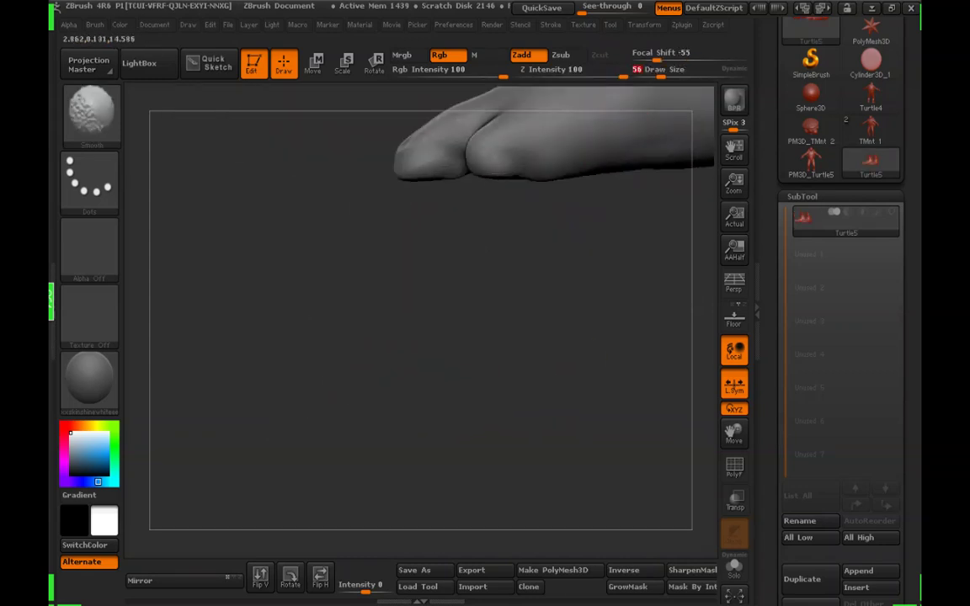
pyautogui.moveTo(661, 76); pyautogui.dragTo(663, 76)
pyautogui.keyDown('alt'); pyautogui.moveTo(553, 223); pyautogui.dragTo(539, 286); pyautogui.keyUp('alt')
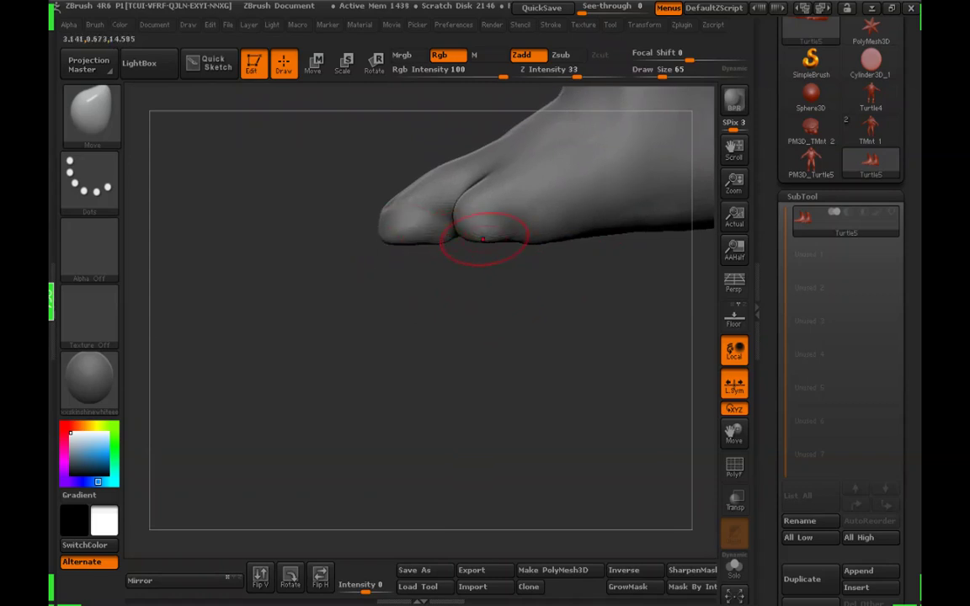
pyautogui.moveTo(450, 291)
pyautogui.mouseDown()
pyautogui.moveTo(493, 303)
pyautogui.moveTo(505, 337)
pyautogui.mouseUp()
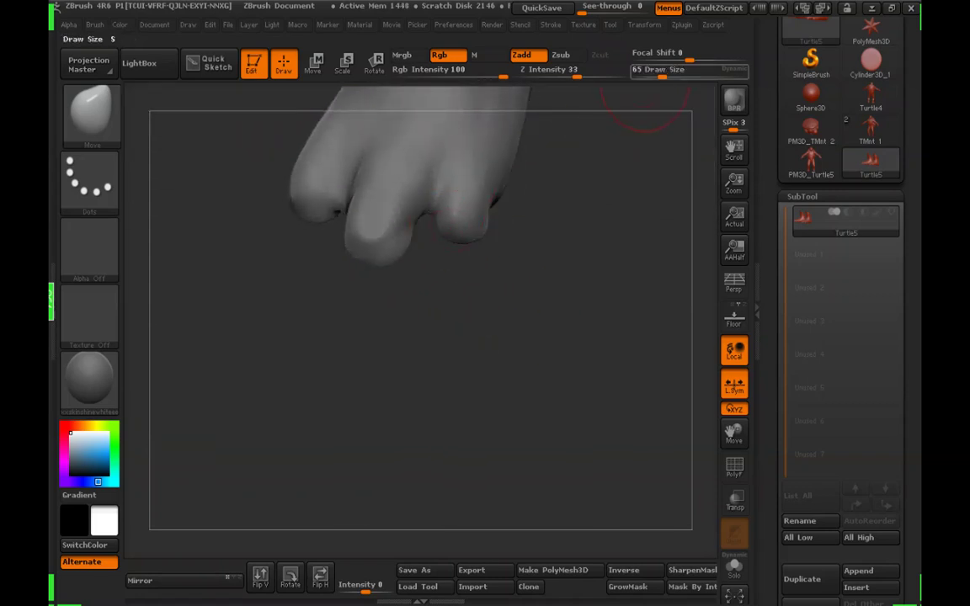
# Refine the toe shapes from above with the Move and Smooth brushes at Draw Size 53
pyautogui.moveTo(662, 75); pyautogui.dragTo(661, 76)
pyautogui.moveTo(472, 316)
pyautogui.mouseDown()
pyautogui.moveTo(506, 311)
pyautogui.moveTo(543, 223)
pyautogui.mouseUp()
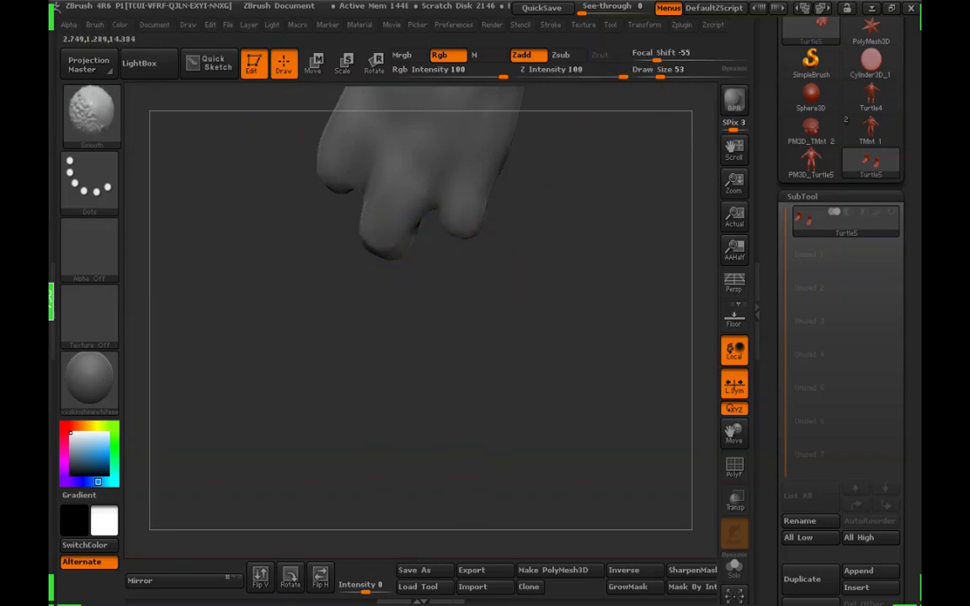
pyautogui.moveTo(459, 307); pyautogui.dragTo(421, 283)
pyautogui.moveTo(336, 312)
pyautogui.mouseDown()
pyautogui.moveTo(404, 295)
pyautogui.moveTo(396, 413)
pyautogui.mouseUp()
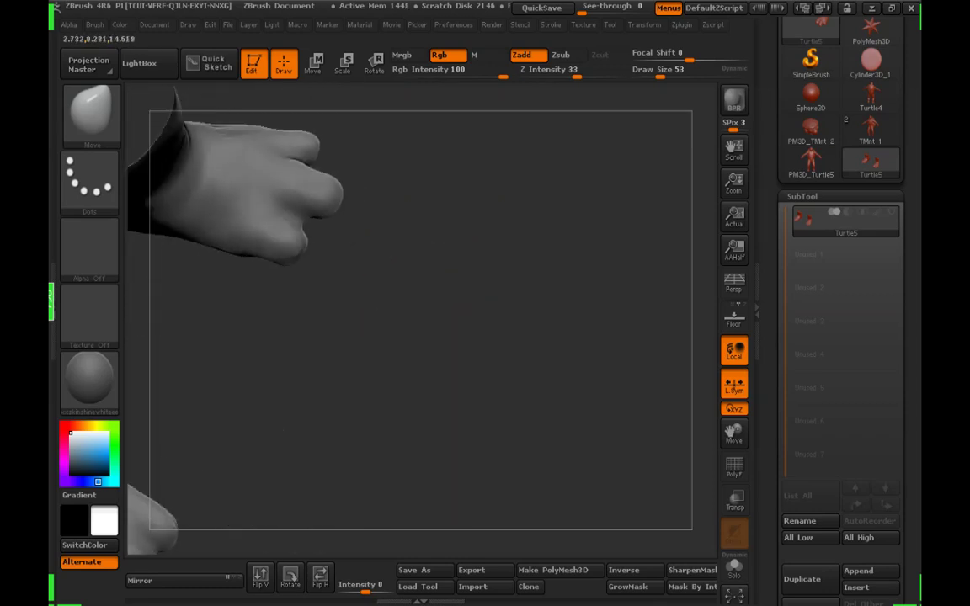
pyautogui.keyDown('shift'); pyautogui.moveTo(292, 245); pyautogui.dragTo(304, 251); pyautogui.keyUp('shift')
pyautogui.keyDown('alt'); pyautogui.moveTo(464, 323); pyautogui.dragTo(324, 294); pyautogui.keyUp('alt')
pyautogui.keyDown('alt'); pyautogui.moveTo(404, 312); pyautogui.dragTo(446, 345); pyautogui.keyUp('alt')
pyautogui.moveTo(345, 305); pyautogui.dragTo(459, 352)
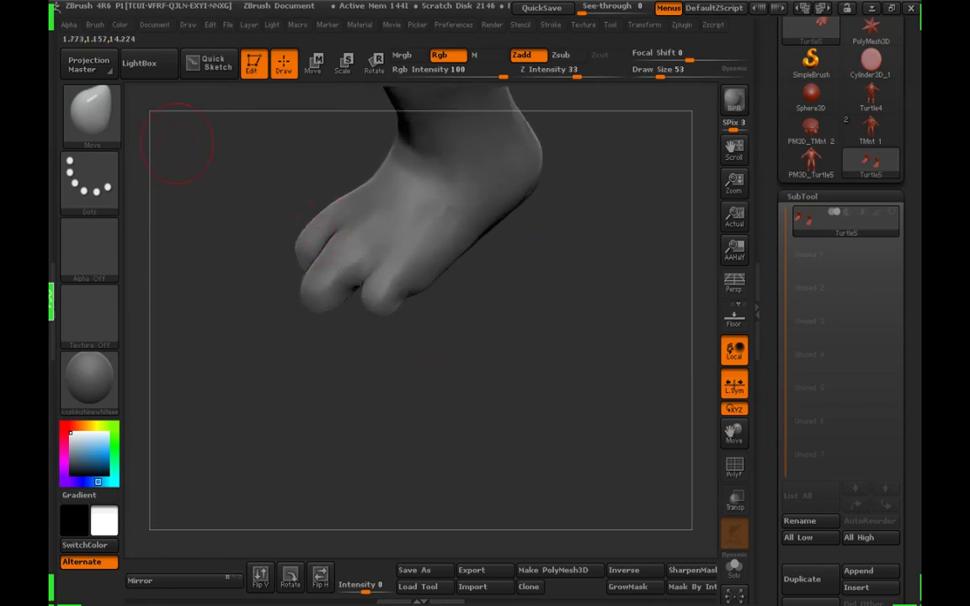
# Switch to the TrimDynamic brush and plane the tops and tips of the toes at Draw Size 45
pyautogui.press('b')
pyautogui.click(485, 127)
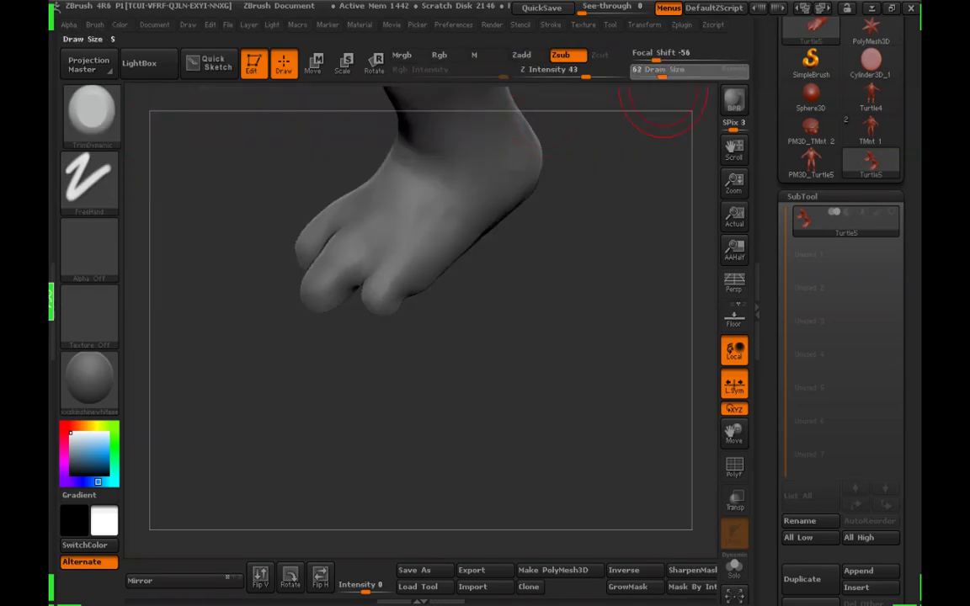
pyautogui.click(658, 72)
pyautogui.moveTo(425, 314); pyautogui.dragTo(468, 337)
pyautogui.moveTo(327, 291); pyautogui.dragTo(321, 280)
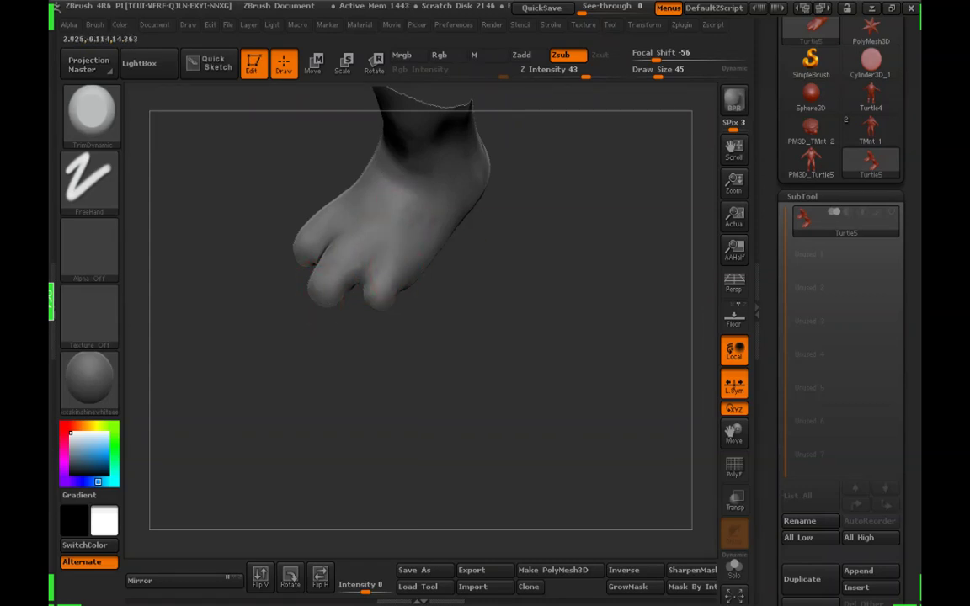
pyautogui.moveTo(438, 307); pyautogui.dragTo(471, 354)
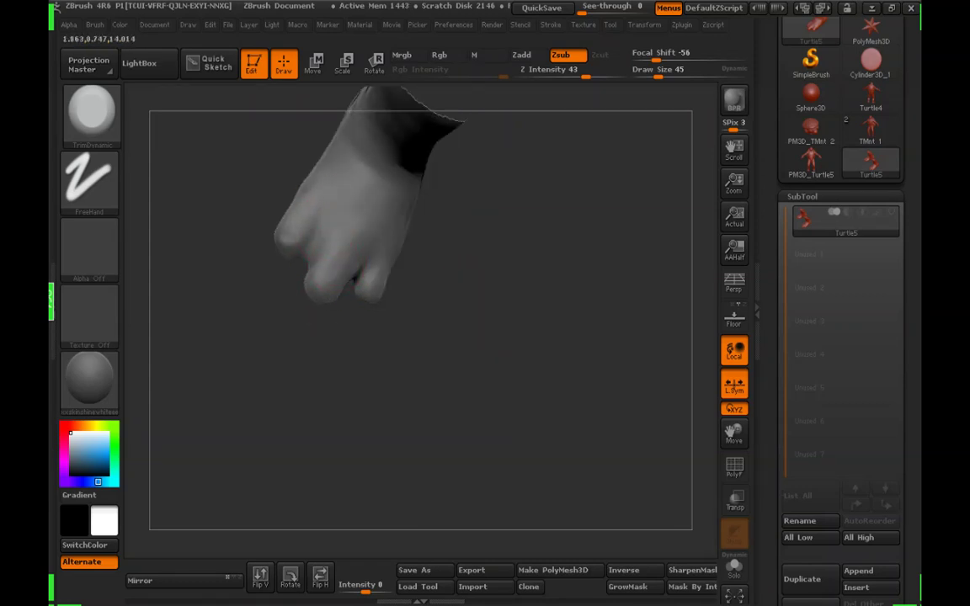
# Plane the toe sides, the top of the foot and its outer edge with TrimDynamic at Draw Size 45
pyautogui.moveTo(482, 269); pyautogui.dragTo(355, 203)
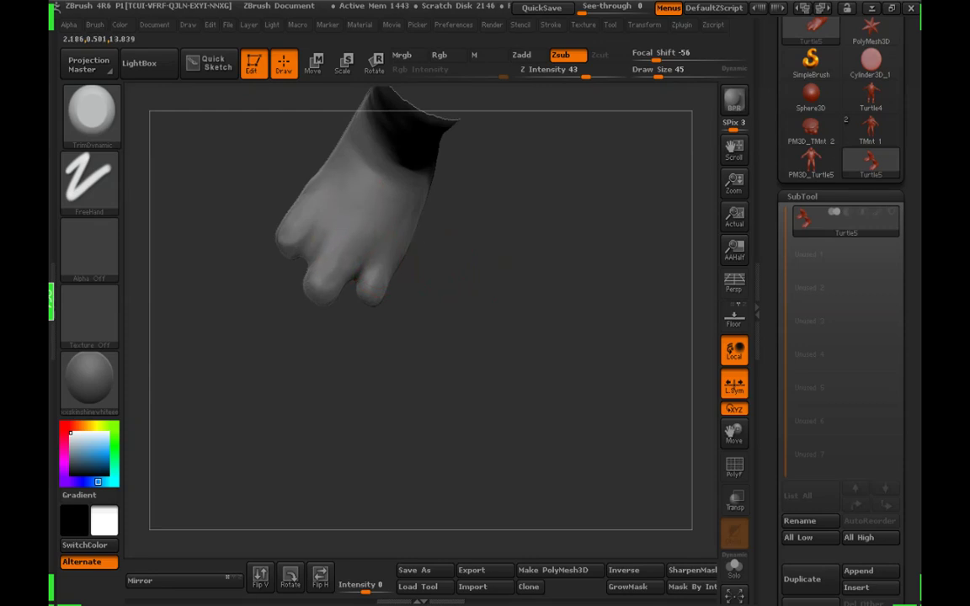
pyautogui.moveTo(455, 268); pyautogui.dragTo(461, 244)
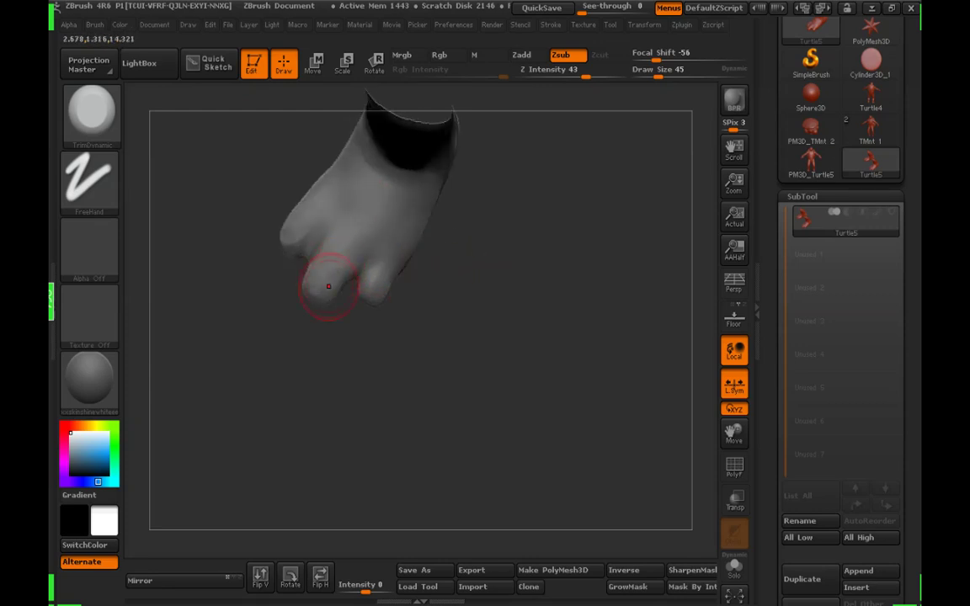
pyautogui.moveTo(356, 337); pyautogui.dragTo(384, 274)
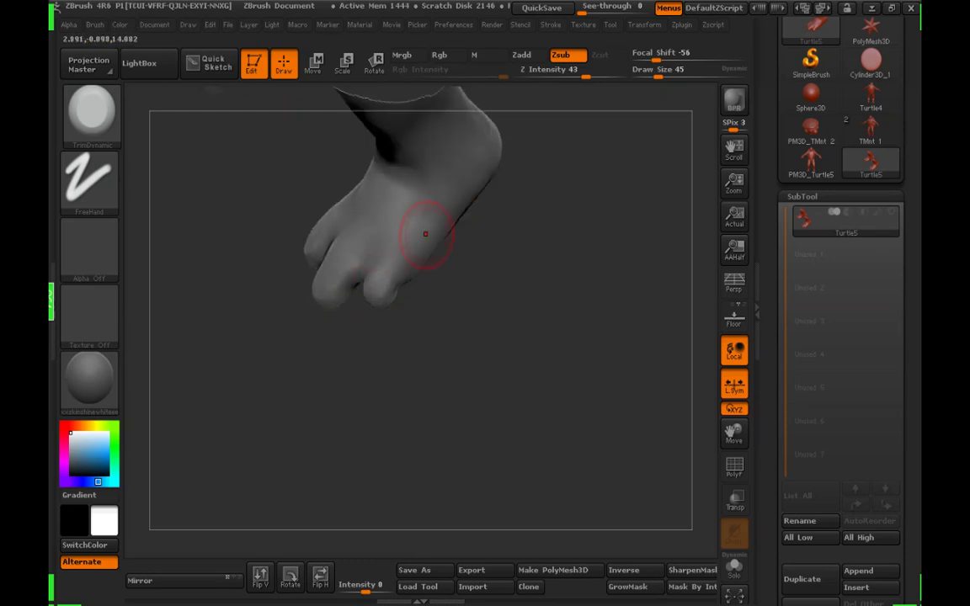
pyautogui.moveTo(447, 231); pyautogui.dragTo(464, 261)
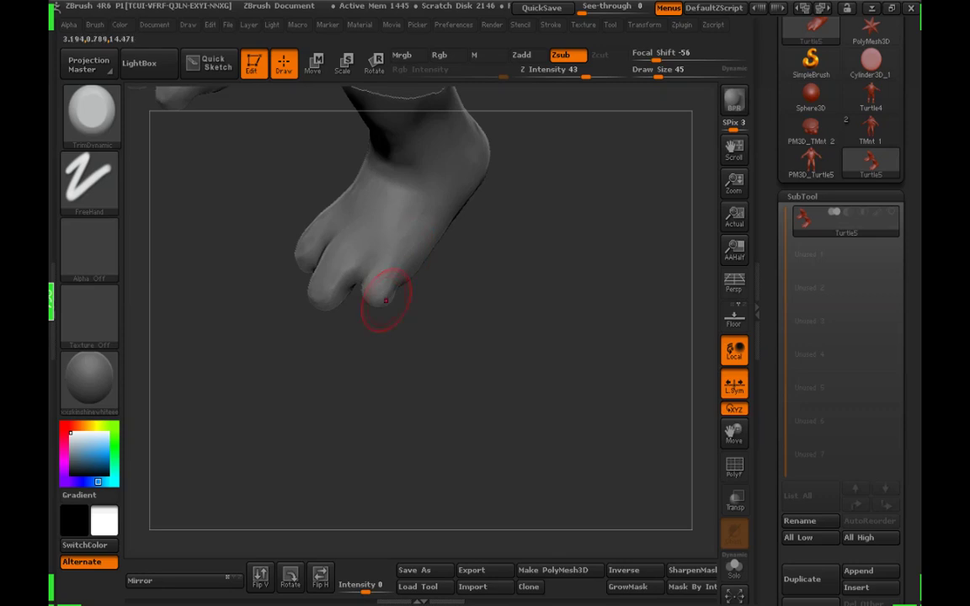
pyautogui.moveTo(385, 300); pyautogui.dragTo(483, 311)
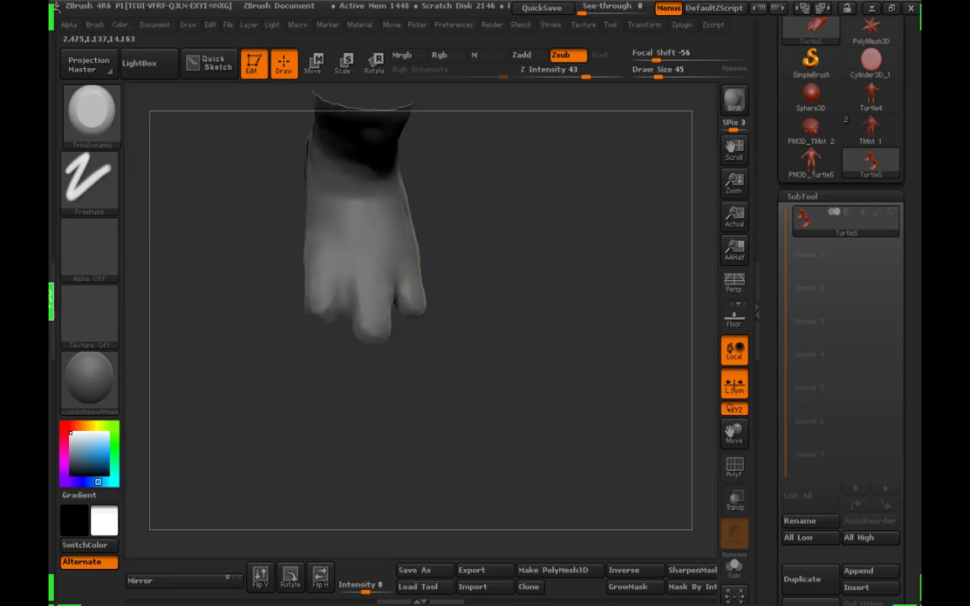
pyautogui.moveTo(486, 234); pyautogui.dragTo(328, 279)
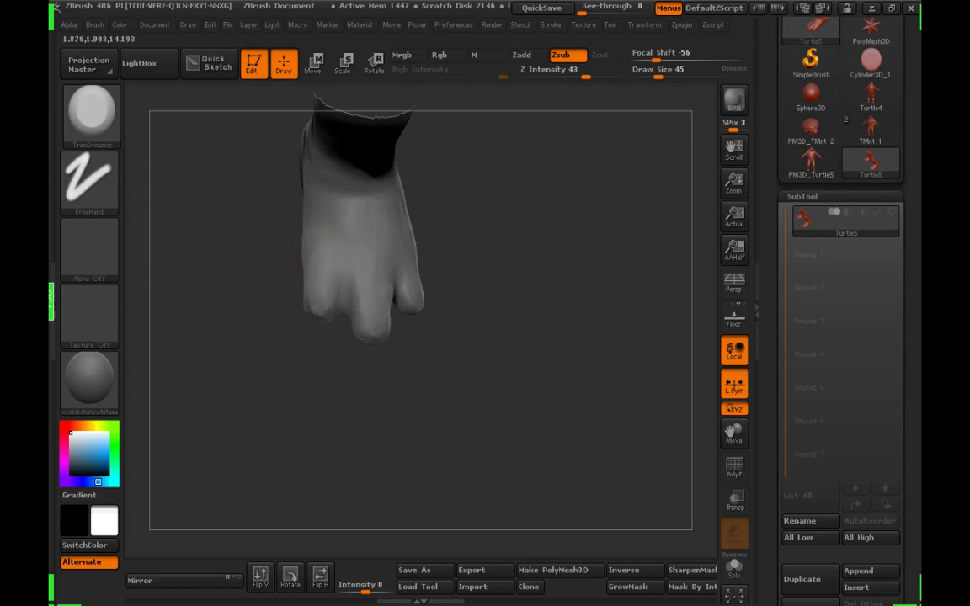
pyautogui.moveTo(362, 252); pyautogui.dragTo(374, 279)
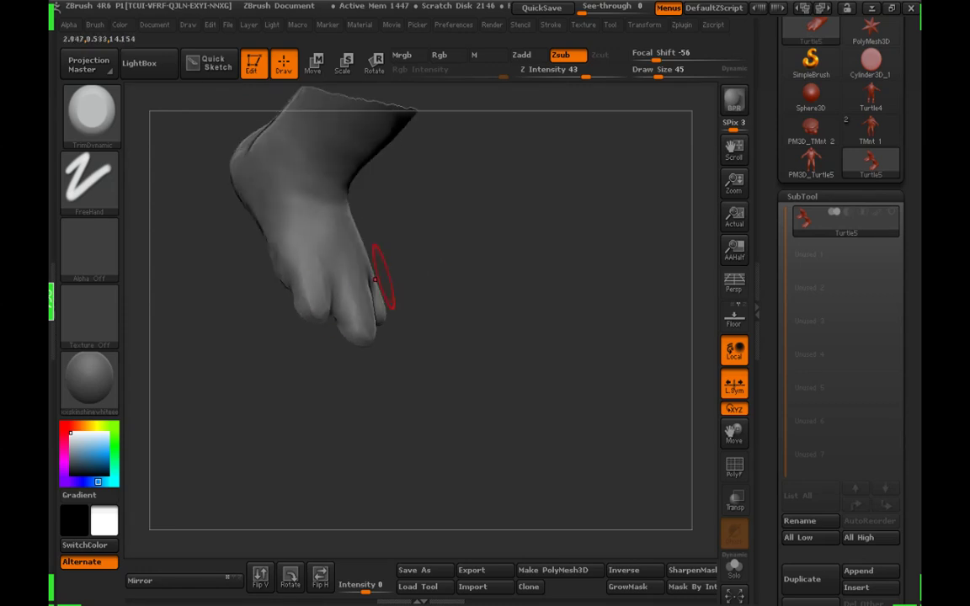
pyautogui.moveTo(320, 292); pyautogui.dragTo(288, 314)
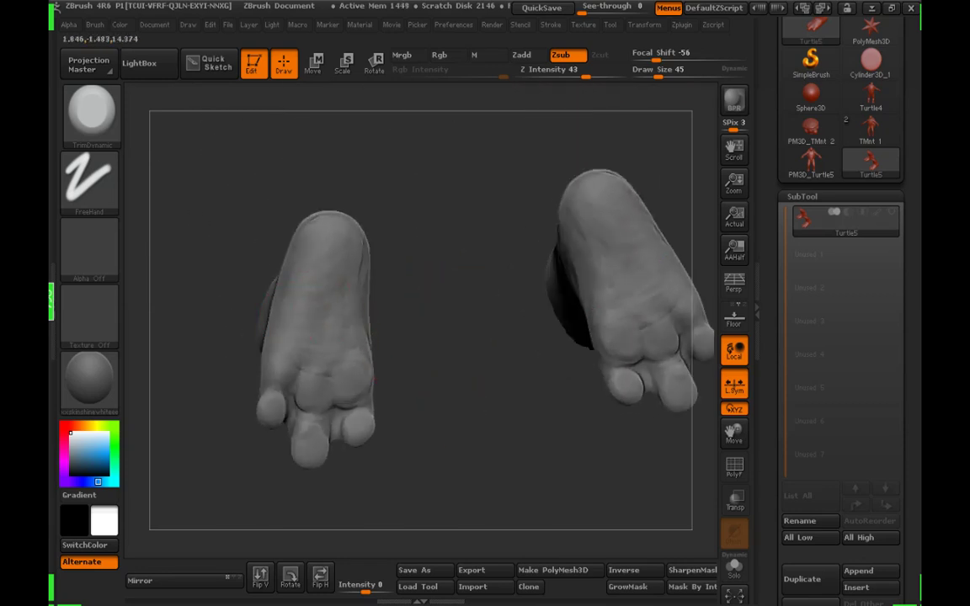
# Flatten and smooth the sole and heel from below, using Draw Sizes 89 and 53
pyautogui.moveTo(659, 76); pyautogui.dragTo(667, 76)
pyautogui.moveTo(503, 224); pyautogui.dragTo(473, 221)
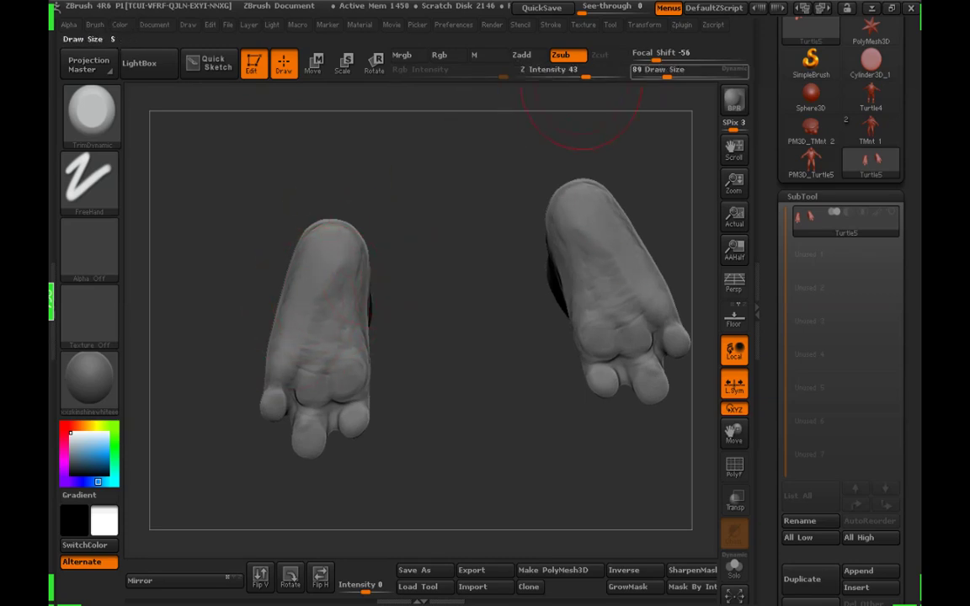
pyautogui.moveTo(668, 74); pyautogui.dragTo(660, 74)
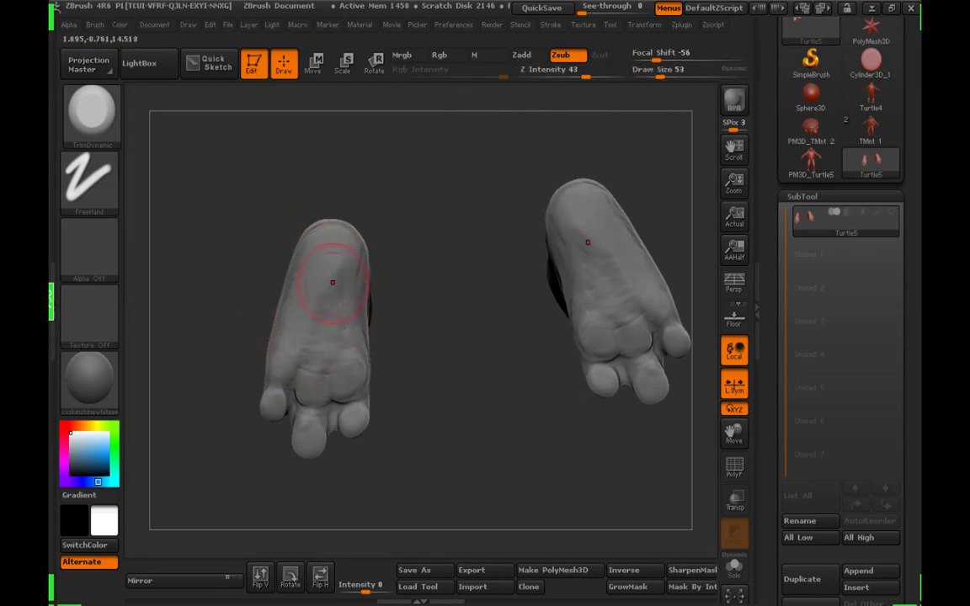
pyautogui.moveTo(520, 232); pyautogui.dragTo(500, 341)
pyautogui.moveTo(429, 338); pyautogui.dragTo(473, 176)
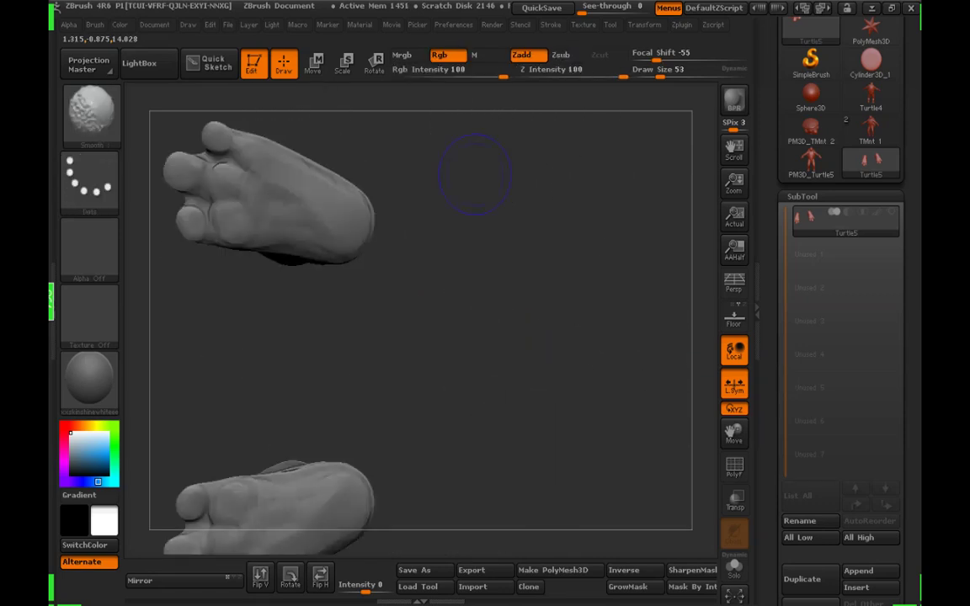
pyautogui.moveTo(660, 74); pyautogui.dragTo(667, 74)
pyautogui.moveTo(566, 160)
pyautogui.mouseDown()
pyautogui.moveTo(574, 168)
pyautogui.moveTo(559, 252)
pyautogui.moveTo(530, 340)
pyautogui.moveTo(617, 301)
pyautogui.moveTo(538, 286)
pyautogui.moveTo(531, 320)
pyautogui.moveTo(496, 283)
pyautogui.moveTo(493, 305)
pyautogui.mouseUp()
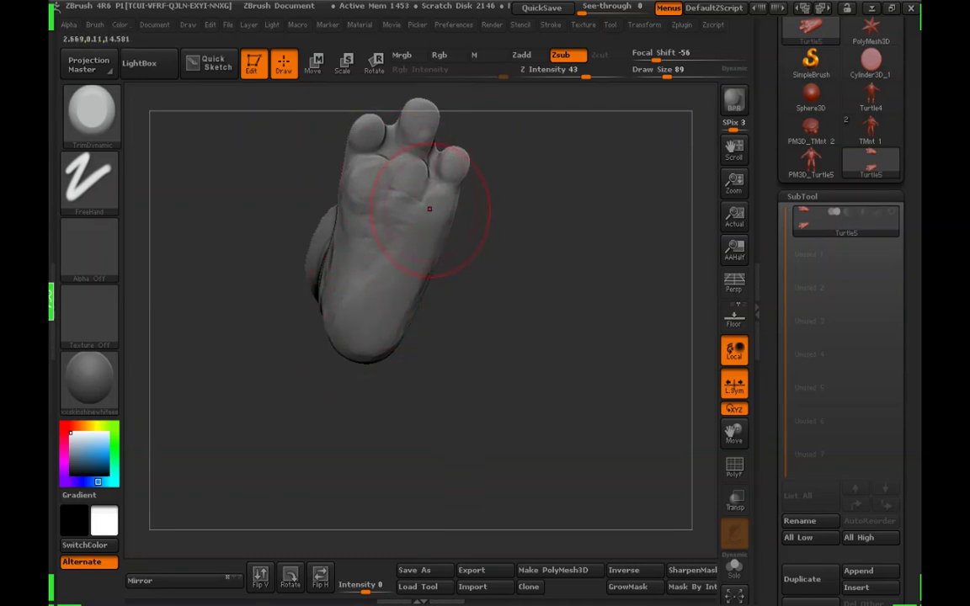
# Even out the sole and the back of the heel with TrimDynamic, varying the Draw Size between 50, 32, 78 and 72
pyautogui.click(89, 110)
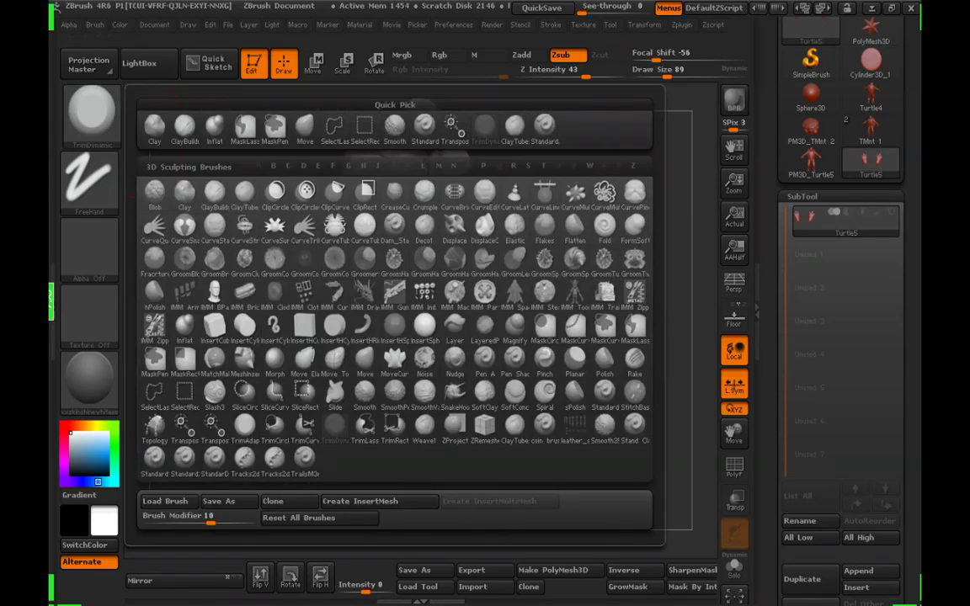
pyautogui.click(659, 76)
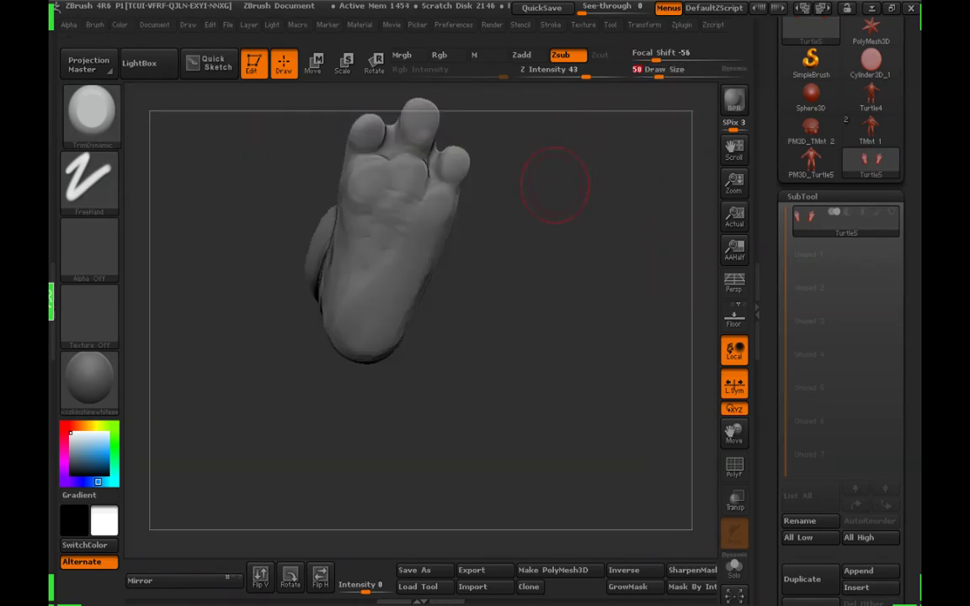
pyautogui.press('[')
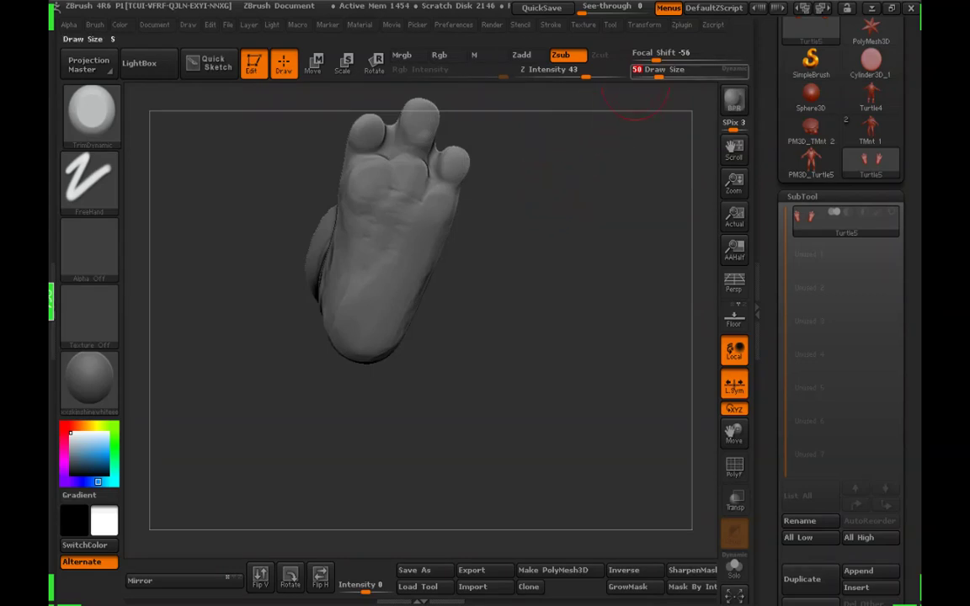
pyautogui.moveTo(539, 228); pyautogui.dragTo(539, 387)
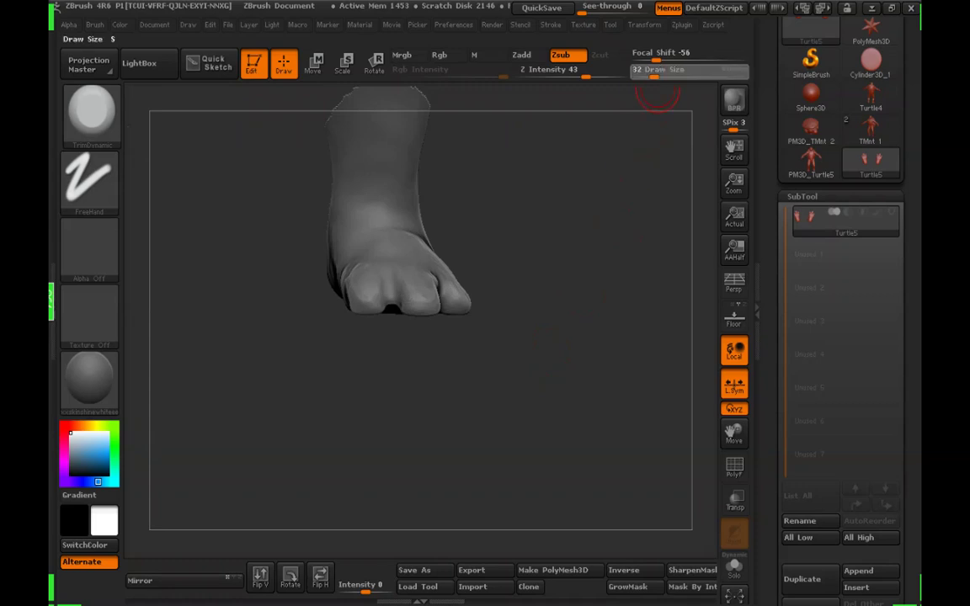
pyautogui.click(665, 76)
pyautogui.moveTo(645, 282); pyautogui.dragTo(538, 327)
pyautogui.press('[')
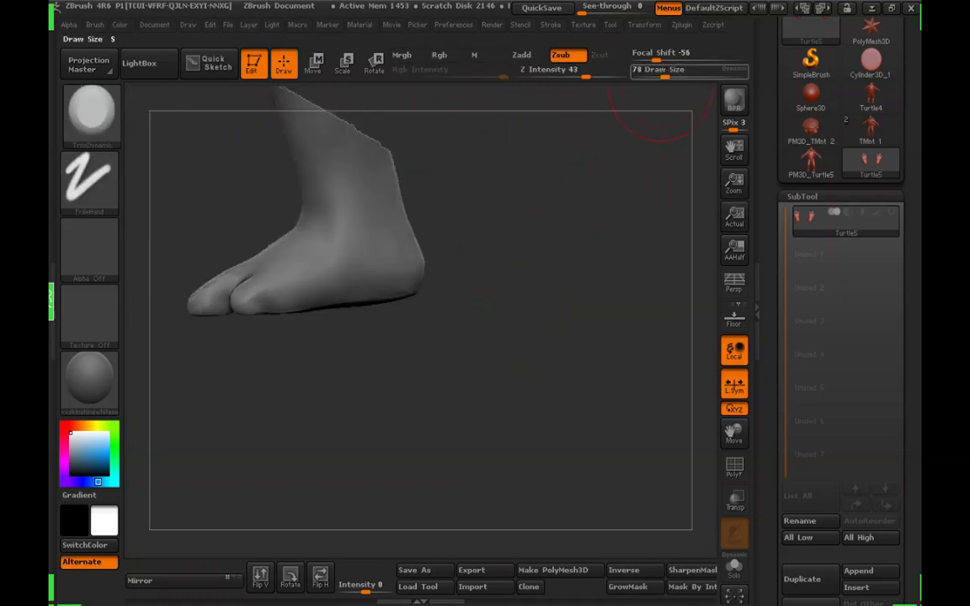
pyautogui.moveTo(645, 112); pyautogui.dragTo(463, 288)
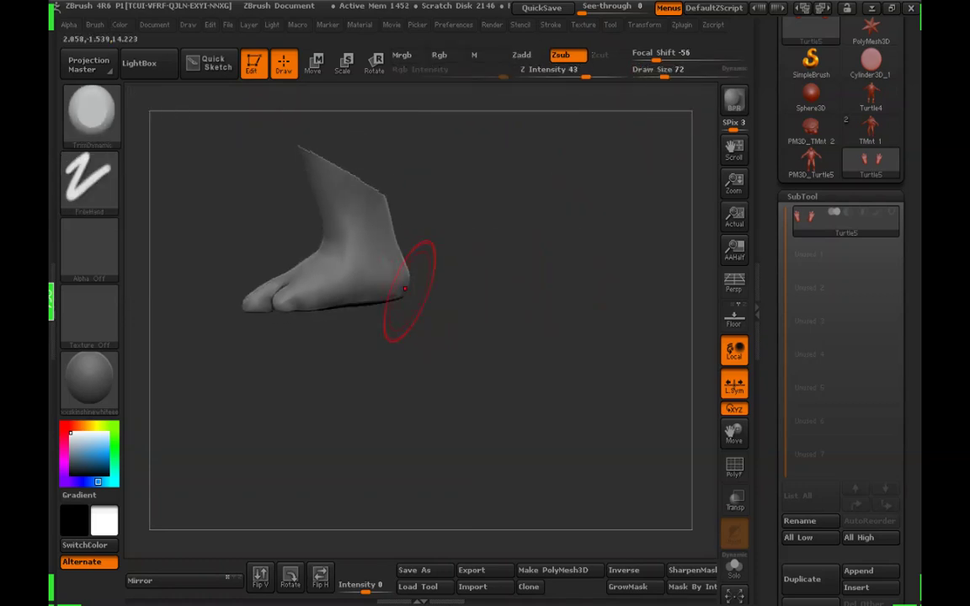
# Switch to the Move brush and adjust the ankle and heel profile at Draw Sizes 122, 192 and 109
pyautogui.press('b')
pyautogui.click(304, 126)
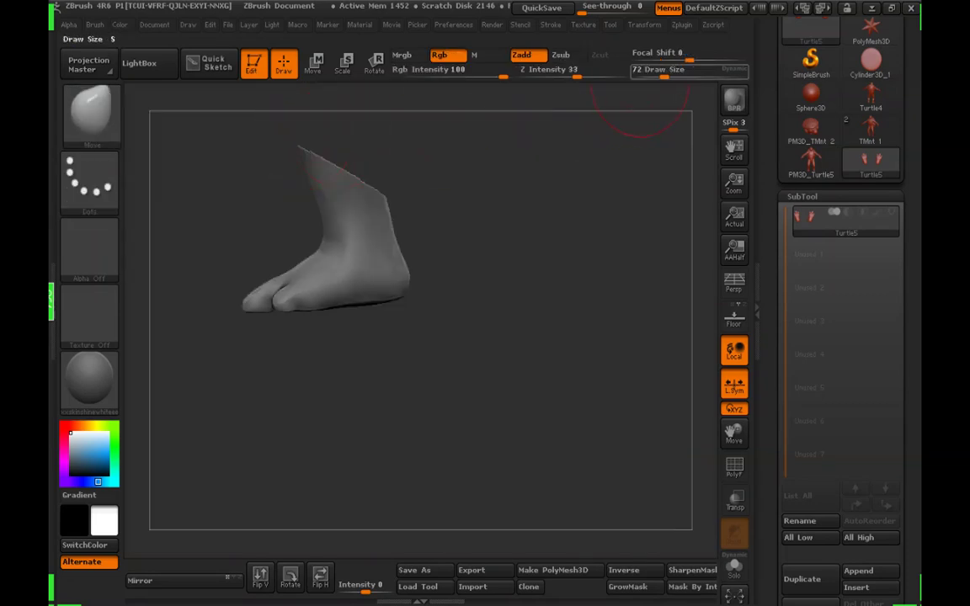
pyautogui.moveTo(669, 74); pyautogui.dragTo(671, 74)
pyautogui.moveTo(513, 236)
pyautogui.keyDown('alt'); pyautogui.mouseDown()
pyautogui.moveTo(512, 277)
pyautogui.moveTo(530, 261)
pyautogui.mouseUp(); pyautogui.keyUp('alt')
pyautogui.click(676, 74)
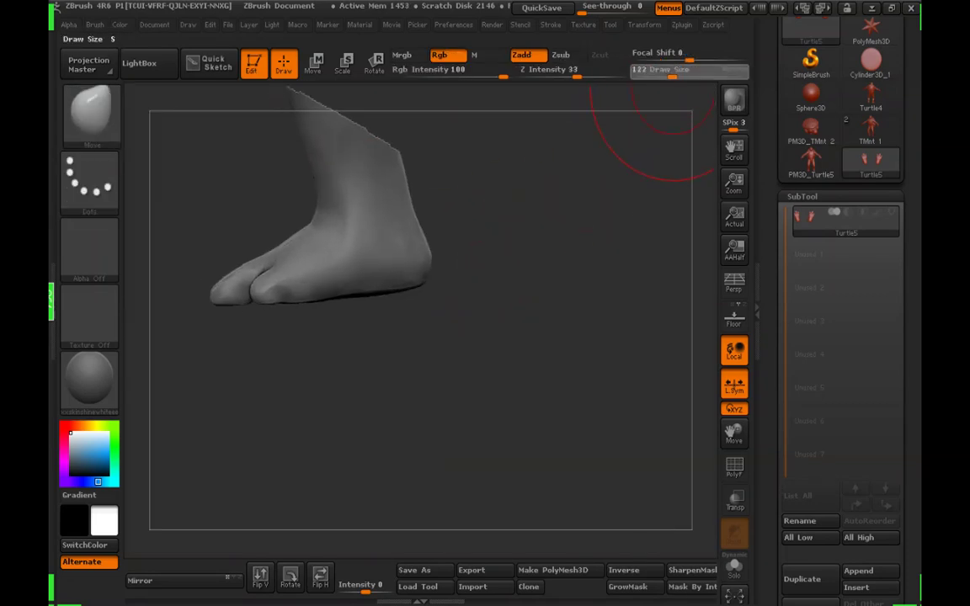
pyautogui.click(683, 74)
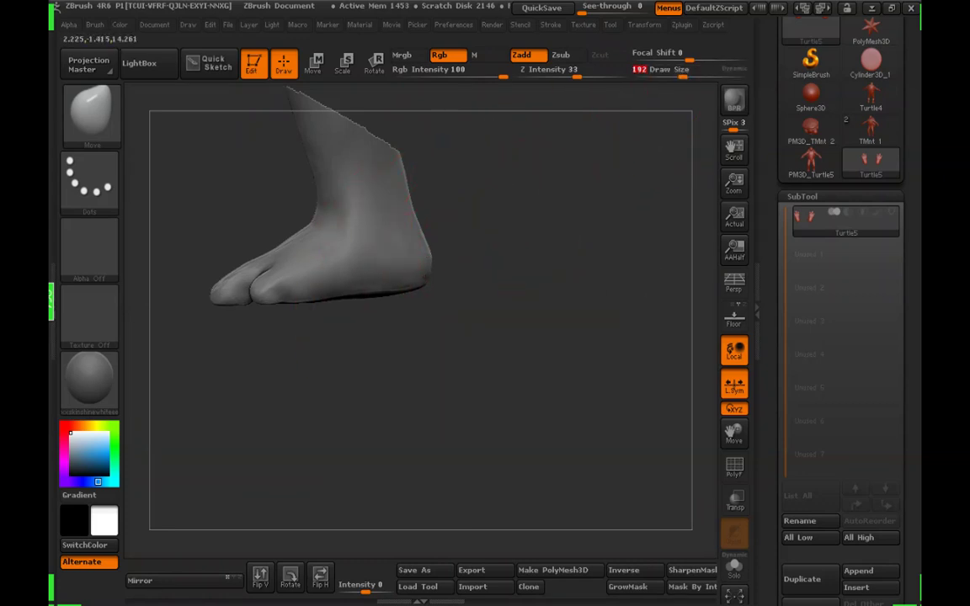
pyautogui.moveTo(682, 74); pyautogui.dragTo(670, 74)
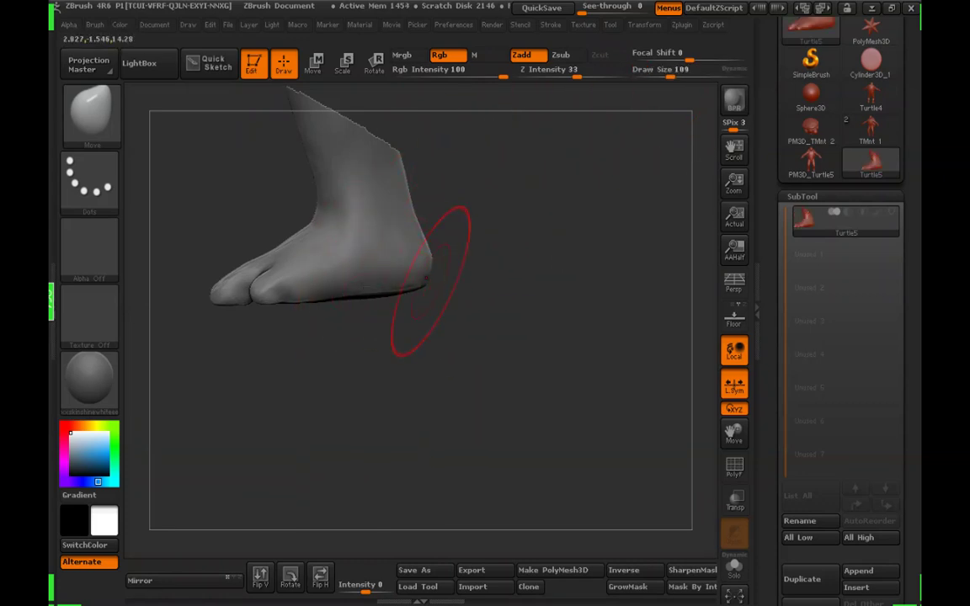
# Reshape the heel and its underside from the opposite side with the Move brush at Draw Sizes 165 and 65
pyautogui.moveTo(539, 303); pyautogui.dragTo(375, 297)
pyautogui.moveTo(623, 389)
pyautogui.mouseDown()
pyautogui.moveTo(522, 409)
pyautogui.moveTo(587, 204)
pyautogui.mouseUp()
pyautogui.click(678, 75)
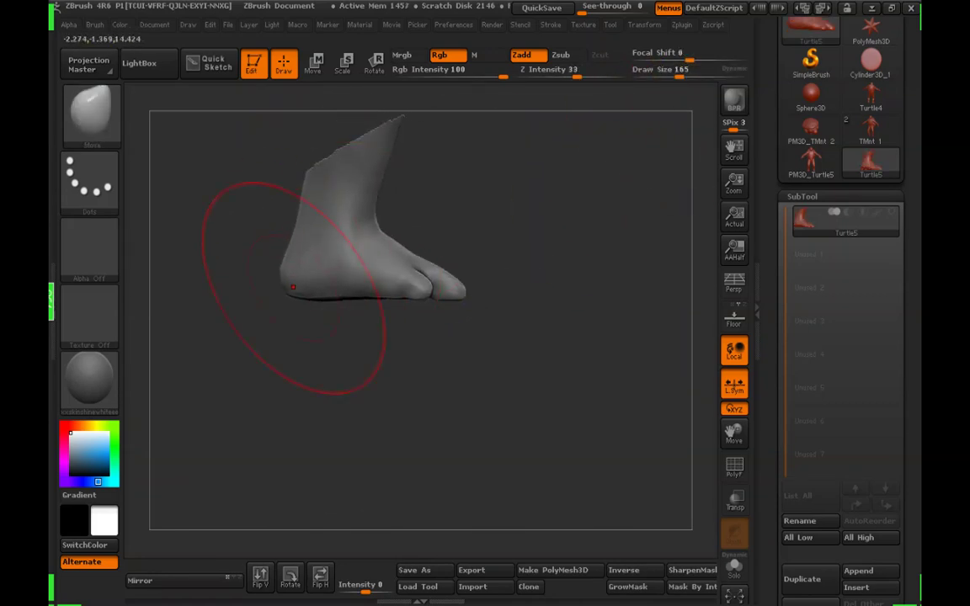
pyautogui.moveTo(679, 76); pyautogui.dragTo(662, 75)
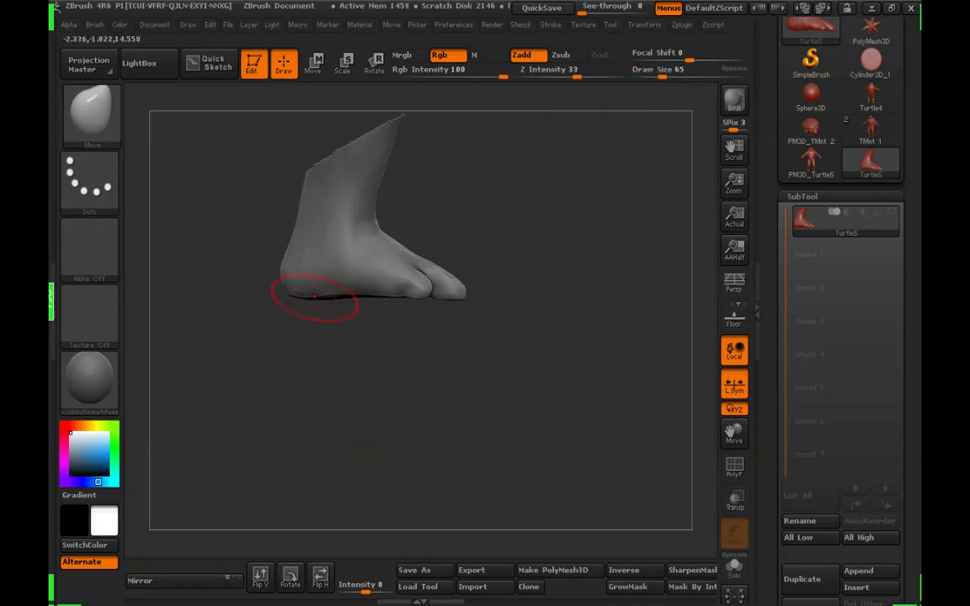
# Adjust the toe tips and the sole's underside with the Move brush at Draw Size 136, working from both sides of the foot
pyautogui.click(675, 75)
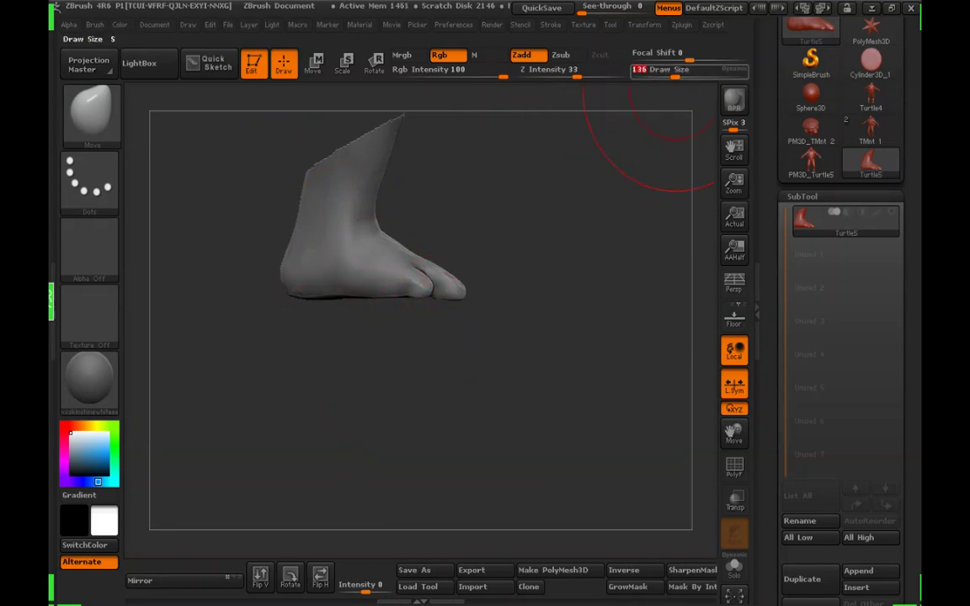
pyautogui.moveTo(459, 289); pyautogui.dragTo(470, 288)
pyautogui.moveTo(530, 341)
pyautogui.mouseDown()
pyautogui.moveTo(539, 341)
pyautogui.moveTo(383, 345)
pyautogui.mouseUp()
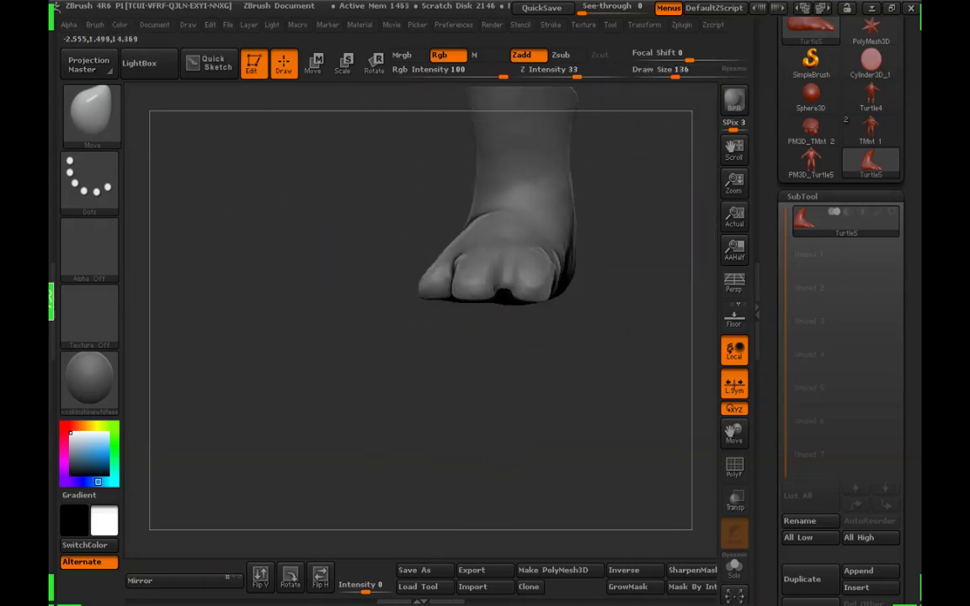
pyautogui.moveTo(447, 349)
pyautogui.mouseDown()
pyautogui.moveTo(565, 346)
pyautogui.moveTo(509, 337)
pyautogui.mouseUp()
pyautogui.moveTo(489, 292); pyautogui.dragTo(570, 289)
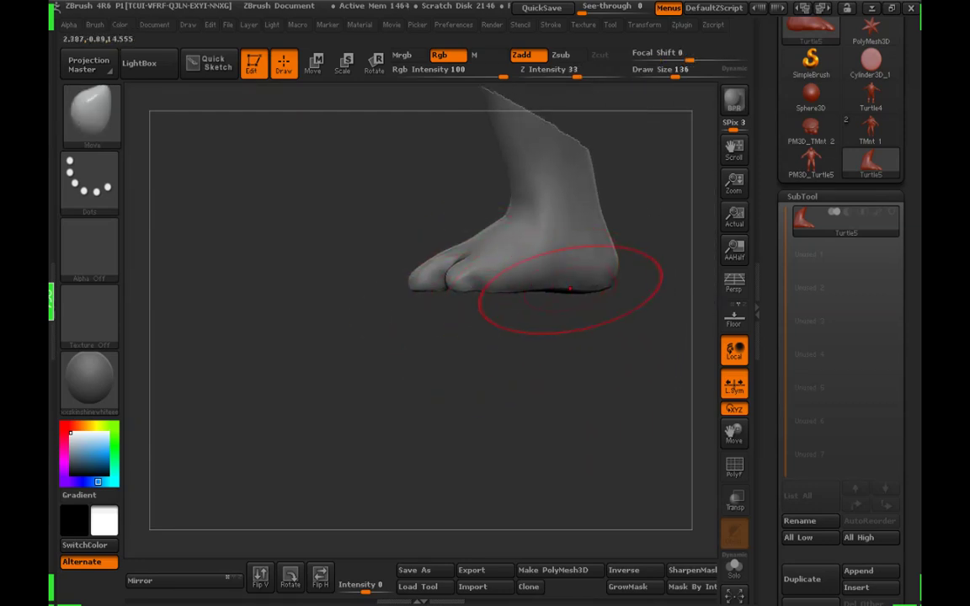
# Refine the heel and sole profile from the outer, inner and rear views with the Move brush at Draw Size 105
pyautogui.moveTo(676, 74); pyautogui.dragTo(670, 75)
pyautogui.moveTo(668, 173)
pyautogui.keyDown('alt'); pyautogui.mouseDown()
pyautogui.moveTo(559, 198)
pyautogui.moveTo(566, 228)
pyautogui.mouseUp(); pyautogui.keyUp('alt')
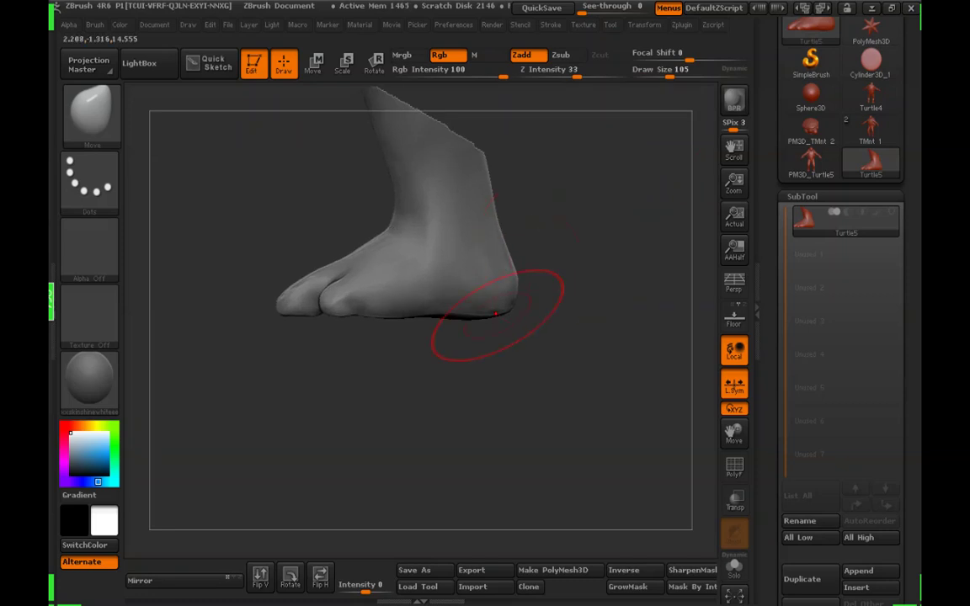
pyautogui.keyDown('shift'); pyautogui.moveTo(528, 347); pyautogui.dragTo(379, 346); pyautogui.keyUp('shift')
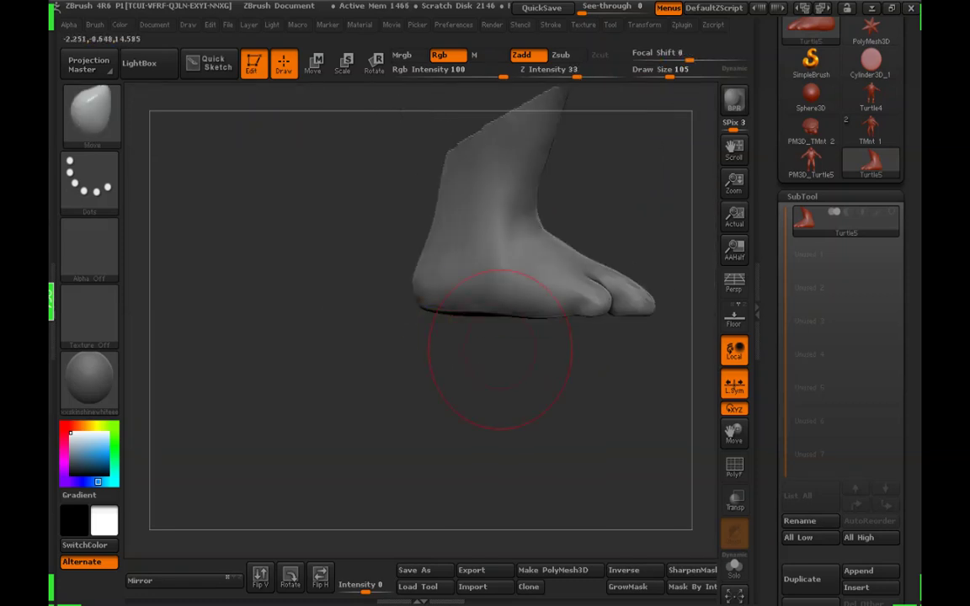
pyautogui.moveTo(500, 347)
pyautogui.mouseDown()
pyautogui.moveTo(539, 343)
pyautogui.moveTo(518, 318)
pyautogui.moveTo(464, 318)
pyautogui.mouseUp()
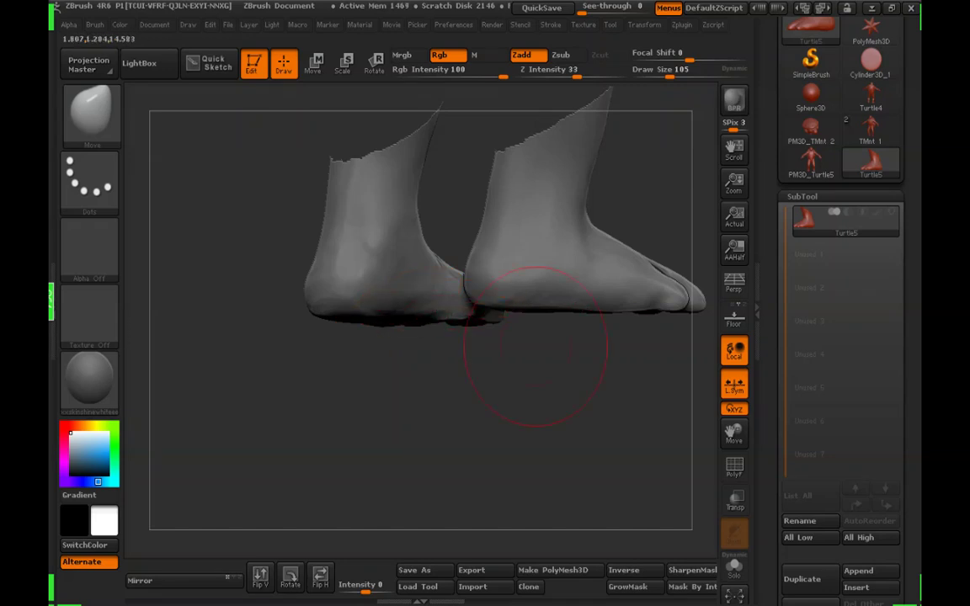
pyautogui.moveTo(535, 346); pyautogui.dragTo(374, 346)
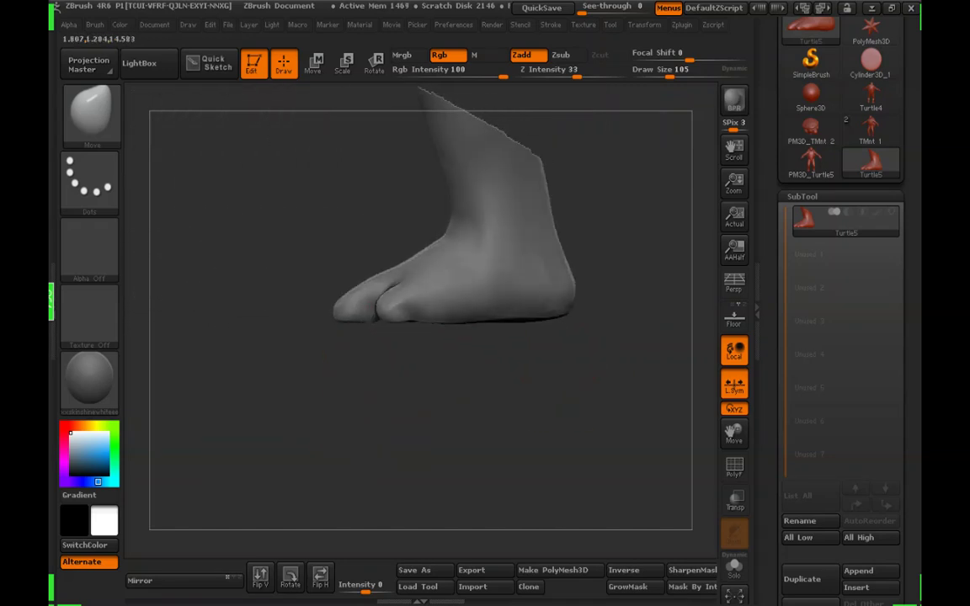
pyautogui.moveTo(407, 383)
pyautogui.mouseDown()
pyautogui.moveTo(254, 312)
pyautogui.moveTo(300, 340)
pyautogui.moveTo(335, 344)
pyautogui.mouseUp()
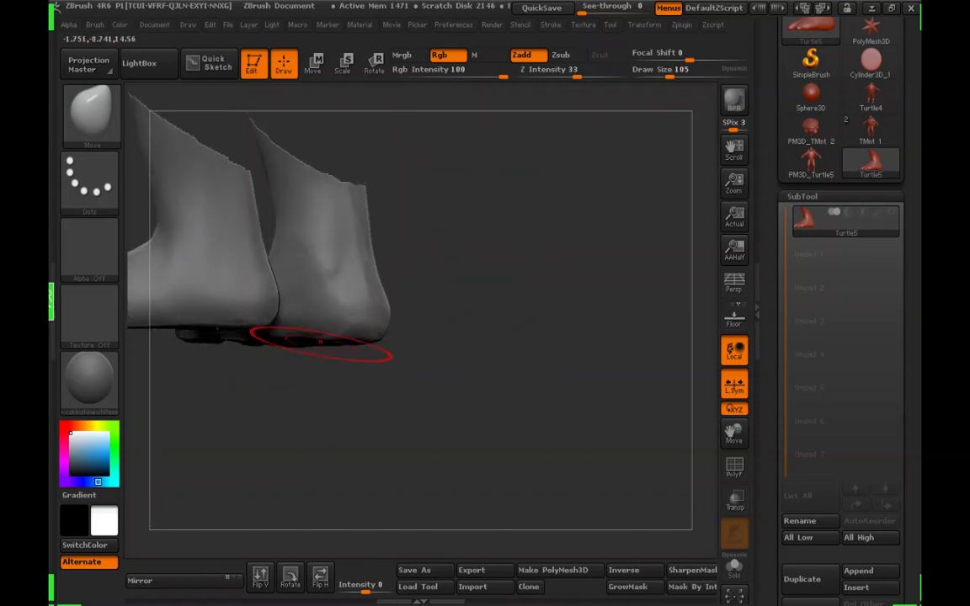
pyautogui.moveTo(428, 338); pyautogui.dragTo(593, 362)
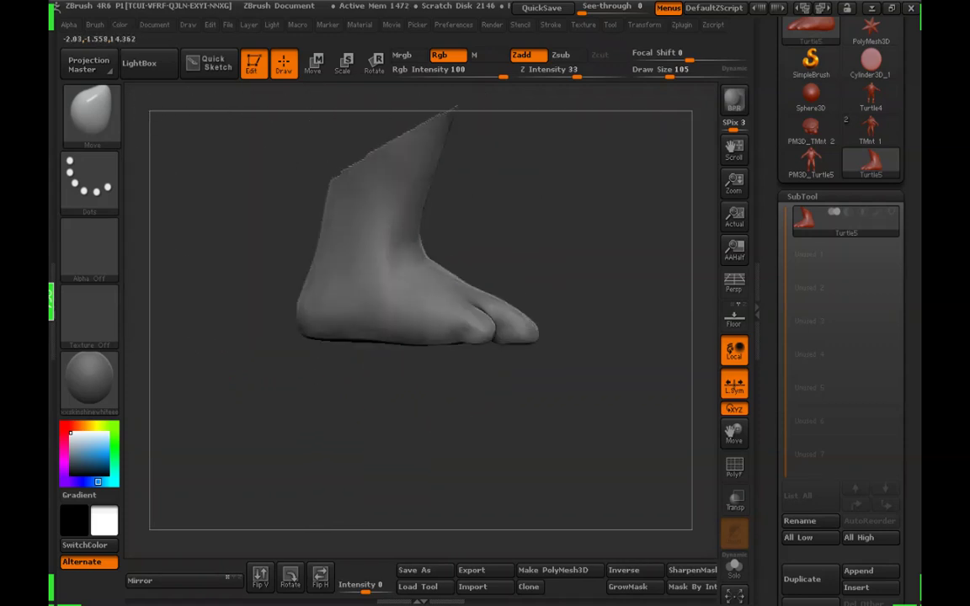
pyautogui.moveTo(451, 398)
pyautogui.keyDown('alt'); pyautogui.mouseDown()
pyautogui.moveTo(449, 345)
pyautogui.moveTo(476, 358)
pyautogui.moveTo(495, 345)
pyautogui.mouseUp(); pyautogui.keyUp('alt')
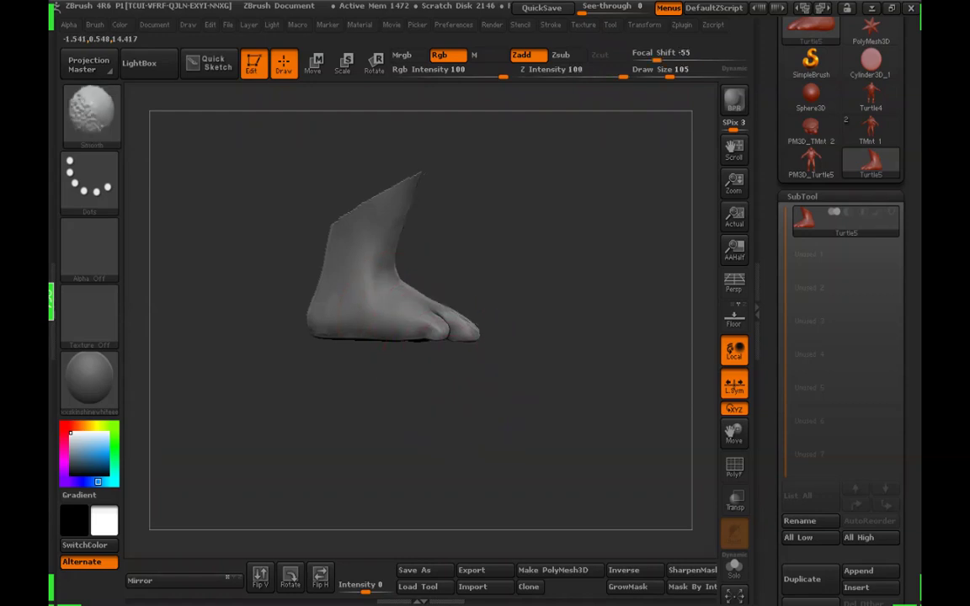
# Adjust the overall shape of the feet from the side and front with the Move brush at Draw Sizes 140 and 113
pyautogui.moveTo(669, 74); pyautogui.dragTo(675, 74)
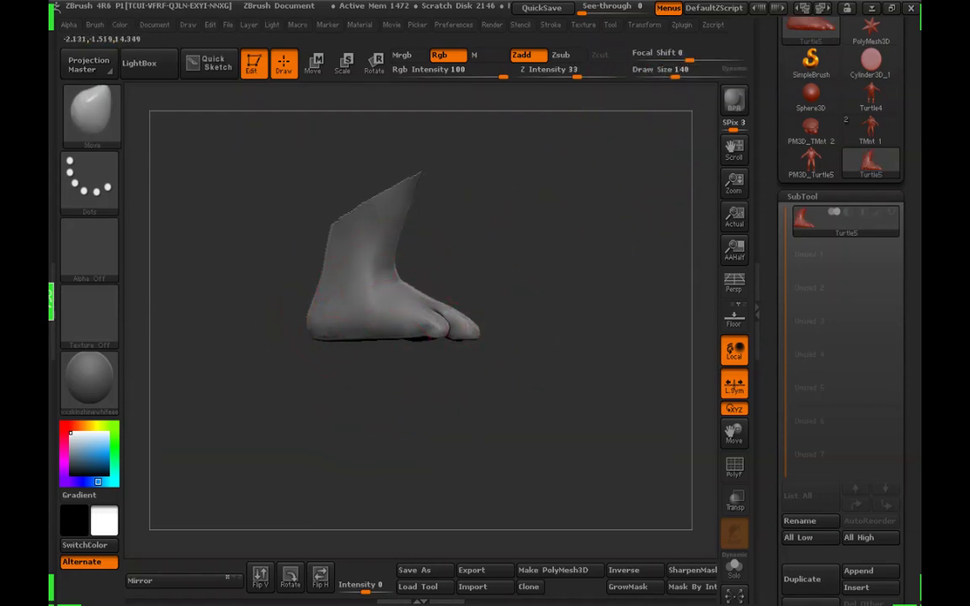
pyautogui.moveTo(564, 385); pyautogui.dragTo(466, 390)
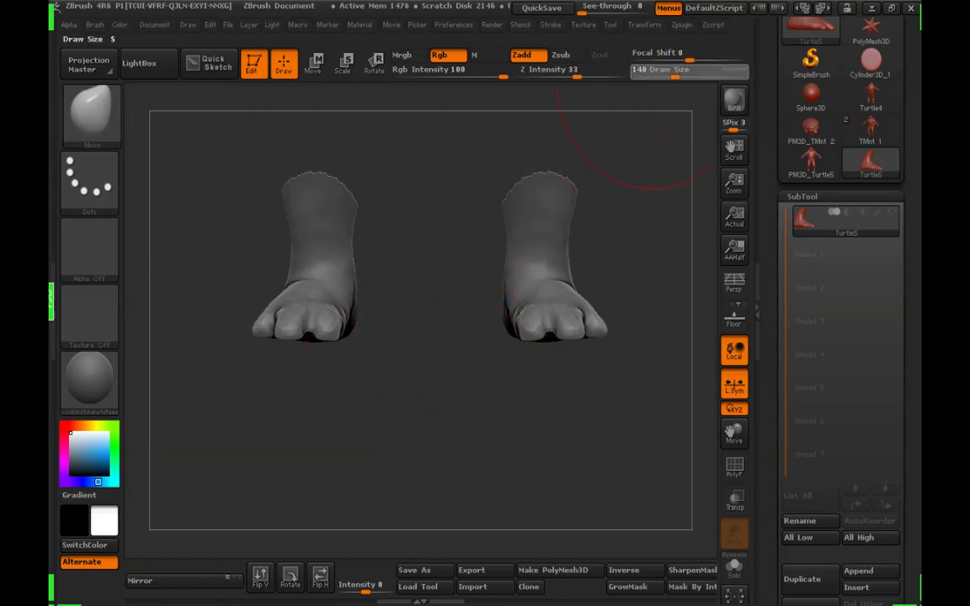
pyautogui.click(670, 74)
pyautogui.moveTo(443, 342); pyautogui.dragTo(364, 338)
pyautogui.moveTo(297, 379); pyautogui.dragTo(362, 379)
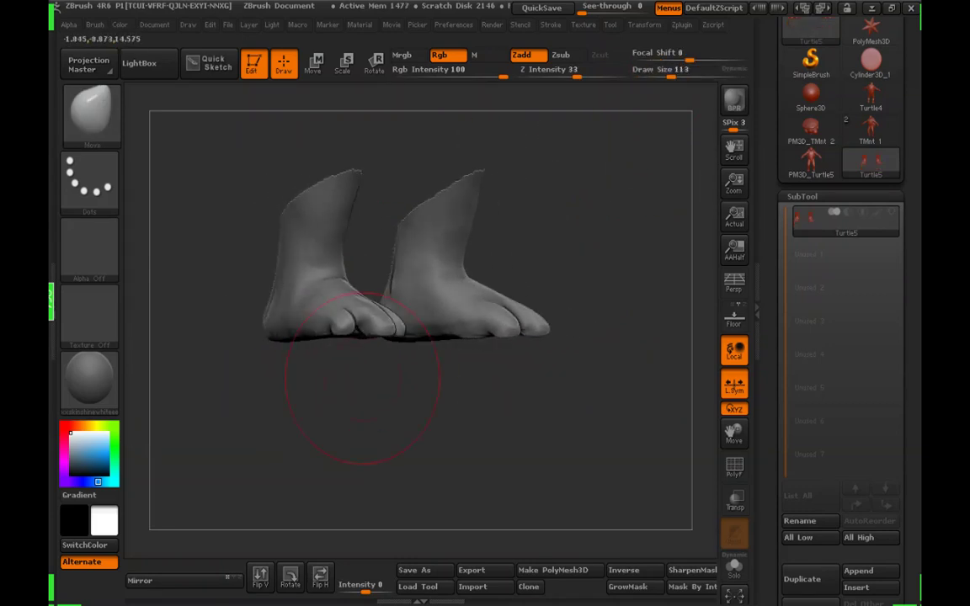
pyautogui.keyDown('shift'); pyautogui.moveTo(553, 363); pyautogui.dragTo(472, 371); pyautogui.keyUp('shift')
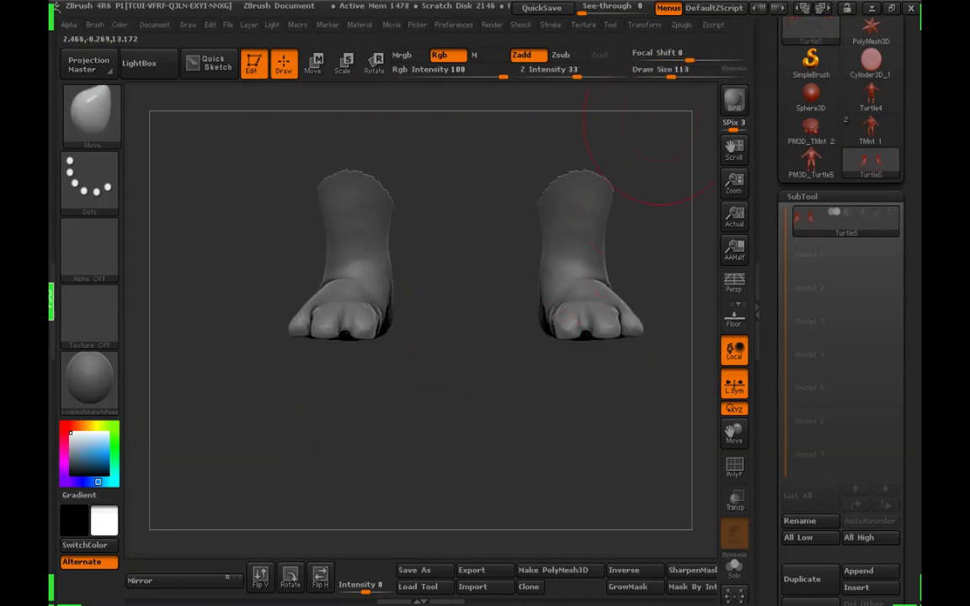
# Reduce the Draw Size to 75 and 65 for front-view foot adjustments, and unhide the rest of the body
pyautogui.click(667, 75)
pyautogui.keyDown('alt'); pyautogui.moveTo(674, 101); pyautogui.dragTo(610, 102); pyautogui.keyUp('alt')
pyautogui.click(665, 75)
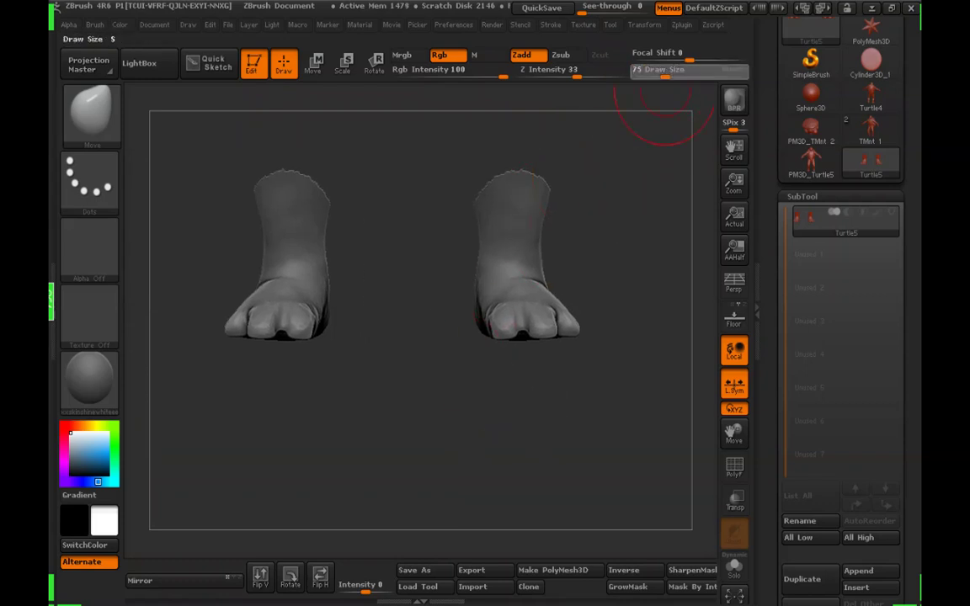
pyautogui.moveTo(664, 71); pyautogui.dragTo(659, 71)
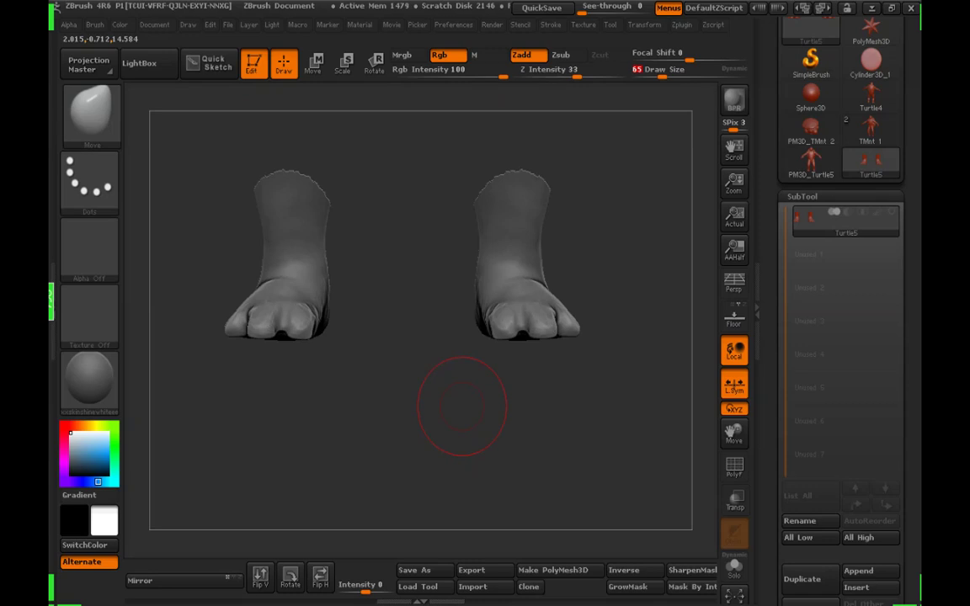
pyautogui.moveTo(585, 358); pyautogui.dragTo(500, 411)
pyautogui.press('ctrl')
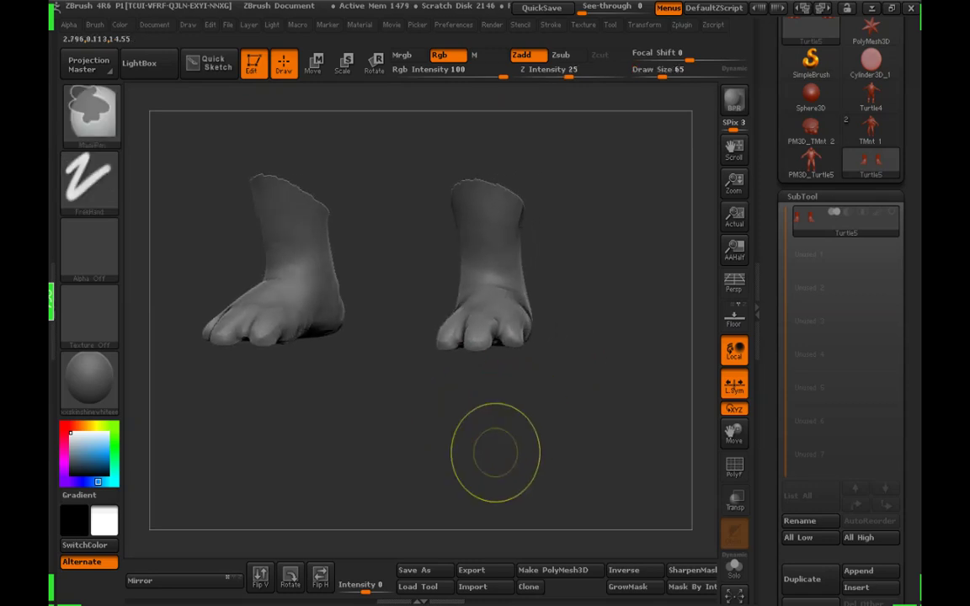
pyautogui.keyDown('ctrl'); pyautogui.keyDown('shift'); pyautogui.click(544, 427); pyautogui.keyUp('shift'); pyautogui.keyUp('ctrl')
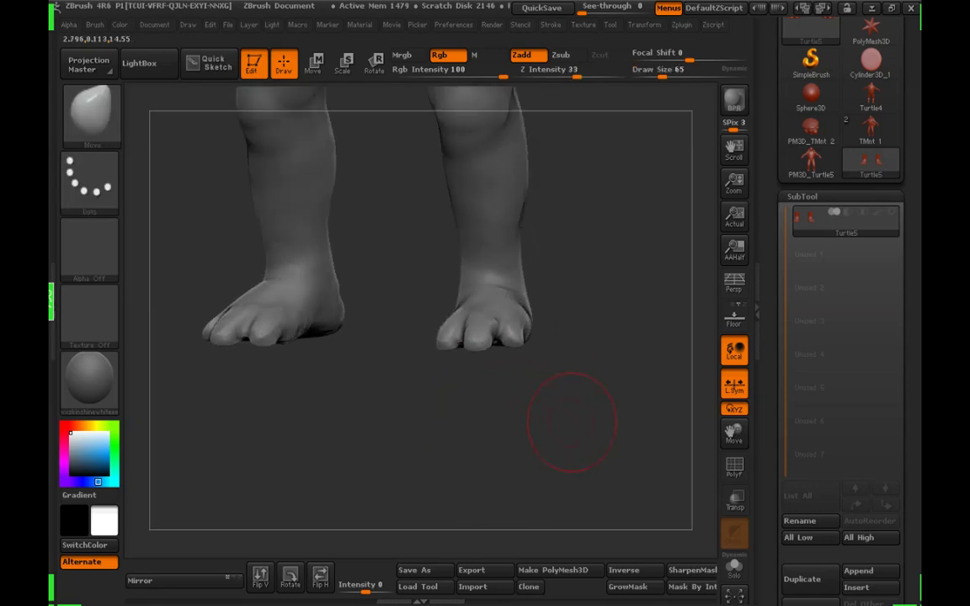
# Reshape the lower legs above the ankles with the Move brush at Draw Size 47
pyautogui.moveTo(574, 422); pyautogui.dragTo(461, 396)
pyautogui.keyDown('alt'); pyautogui.moveTo(455, 277); pyautogui.dragTo(536, 303); pyautogui.keyUp('alt')
pyautogui.click(658, 74)
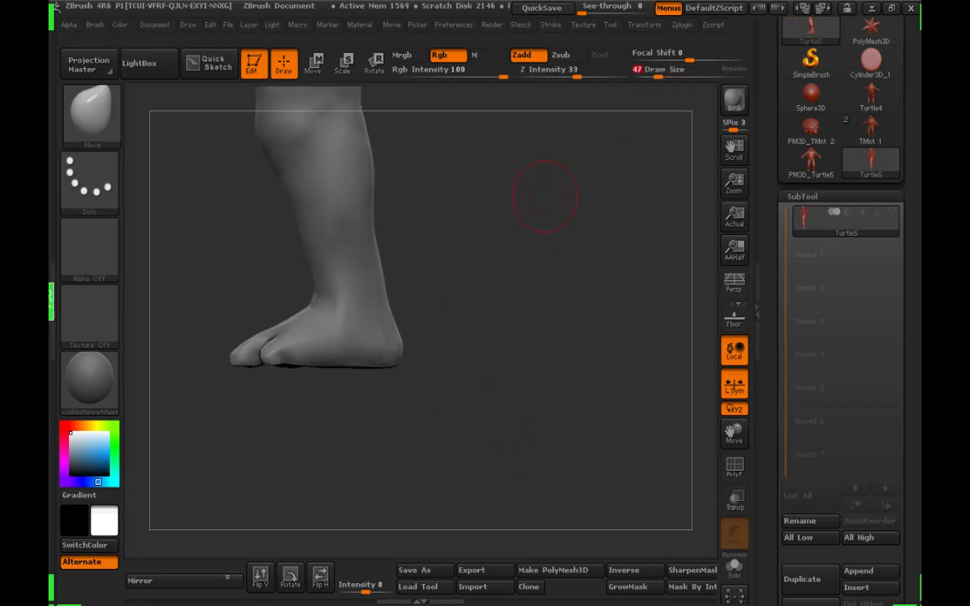
pyautogui.moveTo(494, 262)
pyautogui.keyDown('alt'); pyautogui.mouseDown()
pyautogui.moveTo(557, 303)
pyautogui.moveTo(467, 285)
pyautogui.moveTo(515, 284)
pyautogui.moveTo(502, 278)
pyautogui.moveTo(530, 331)
pyautogui.moveTo(621, 350)
pyautogui.moveTo(615, 341)
pyautogui.mouseUp(); pyautogui.keyUp('alt')
pyautogui.moveTo(556, 286)
pyautogui.keyDown('alt'); pyautogui.mouseDown()
pyautogui.moveTo(536, 267)
pyautogui.moveTo(557, 273)
pyautogui.moveTo(531, 319)
pyautogui.moveTo(576, 317)
pyautogui.mouseUp(); pyautogui.keyUp('alt')
pyautogui.moveTo(509, 257)
pyautogui.mouseDown()
pyautogui.moveTo(595, 275)
pyautogui.moveTo(579, 289)
pyautogui.moveTo(599, 299)
pyautogui.moveTo(557, 319)
pyautogui.moveTo(524, 319)
pyautogui.moveTo(585, 319)
pyautogui.moveTo(539, 319)
pyautogui.mouseUp()
# Adjust the knees and leg contours from the front and at an angle with the Move brush at Draw Sizes 39 and 56
pyautogui.click(656, 74)
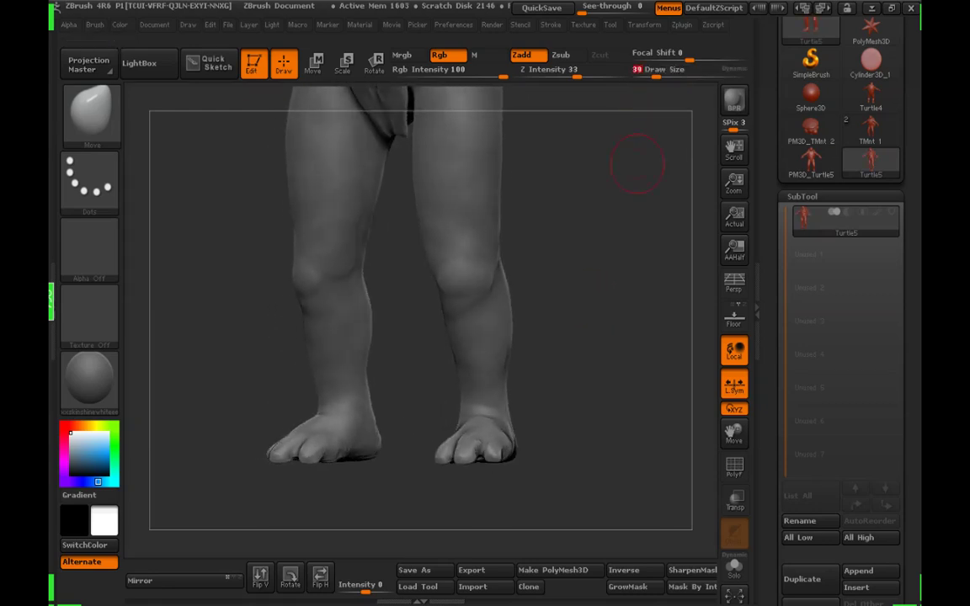
pyautogui.moveTo(638, 163)
pyautogui.keyDown('alt'); pyautogui.mouseDown()
pyautogui.moveTo(614, 215)
pyautogui.moveTo(617, 192)
pyautogui.moveTo(592, 184)
pyautogui.moveTo(603, 185)
pyautogui.mouseUp(); pyautogui.keyUp('alt')
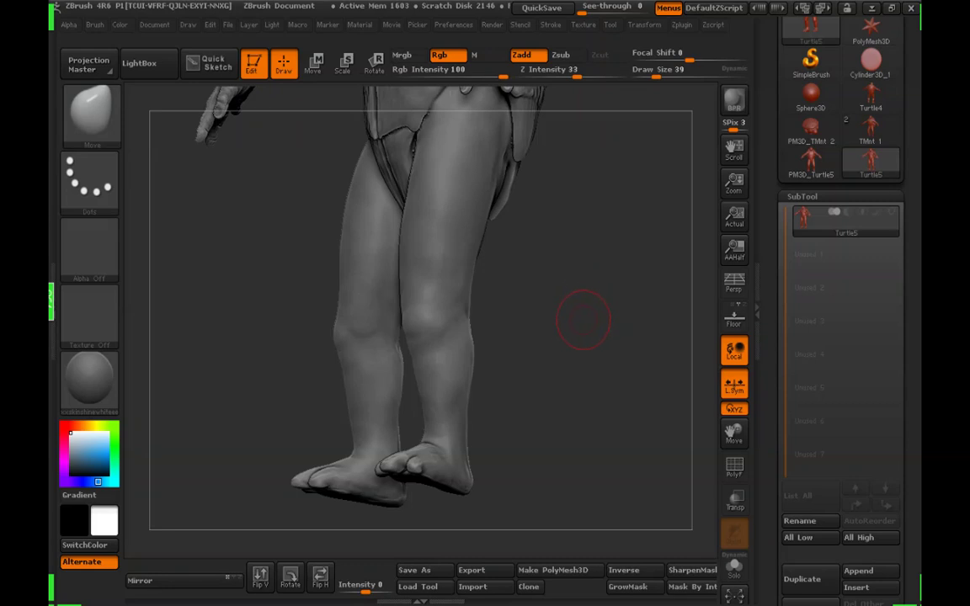
pyautogui.moveTo(576, 320); pyautogui.dragTo(603, 327)
pyautogui.click(660, 74)
pyautogui.keyDown('shift'); pyautogui.moveTo(581, 277); pyautogui.dragTo(598, 288); pyautogui.keyUp('shift')
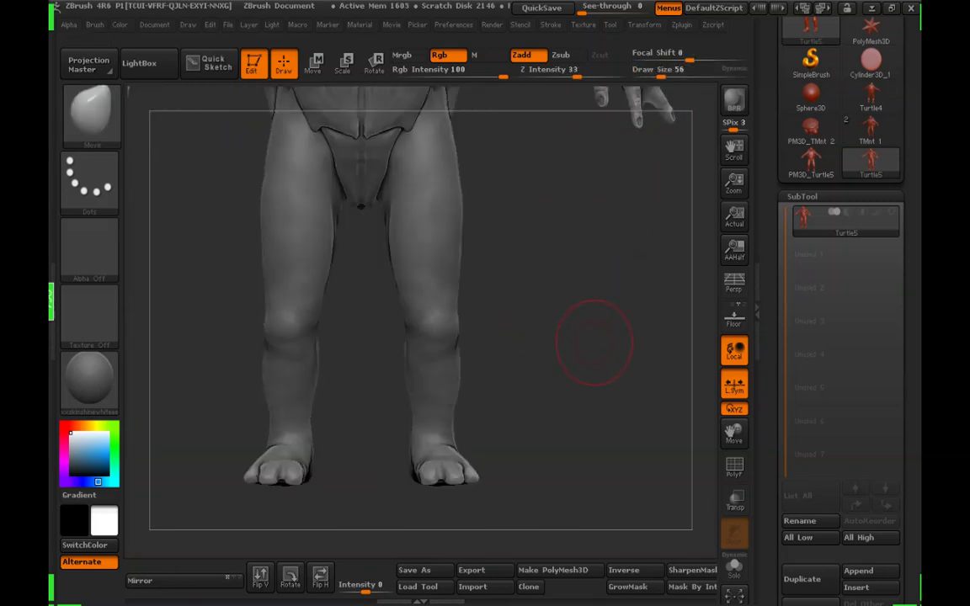
pyautogui.moveTo(593, 354); pyautogui.dragTo(559, 351)
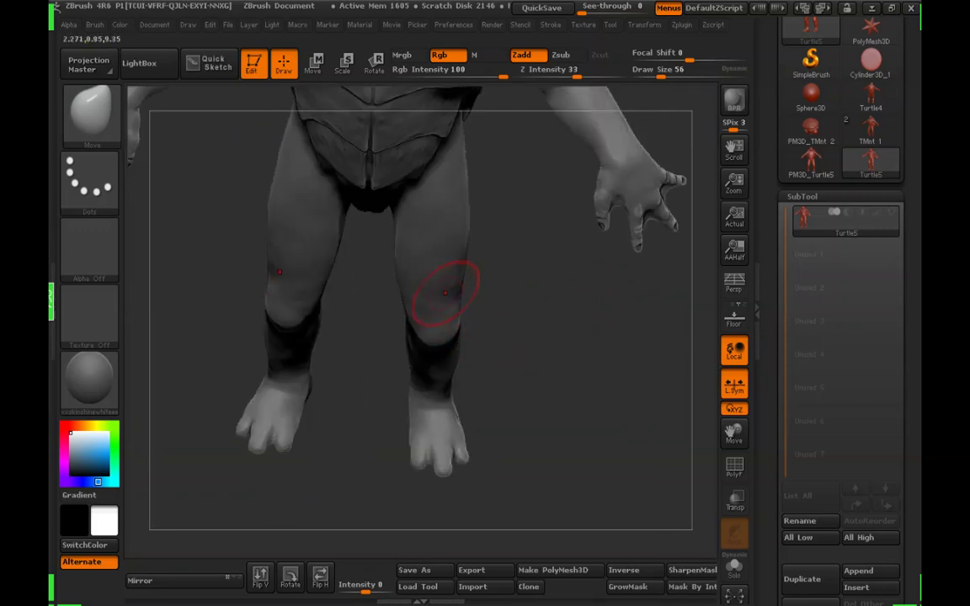
# Refine the thighs and leg silhouette with a larger Move brush, and reduce the Draw Size to 53 for smaller adjustments
pyautogui.moveTo(659, 75); pyautogui.dragTo(671, 75)
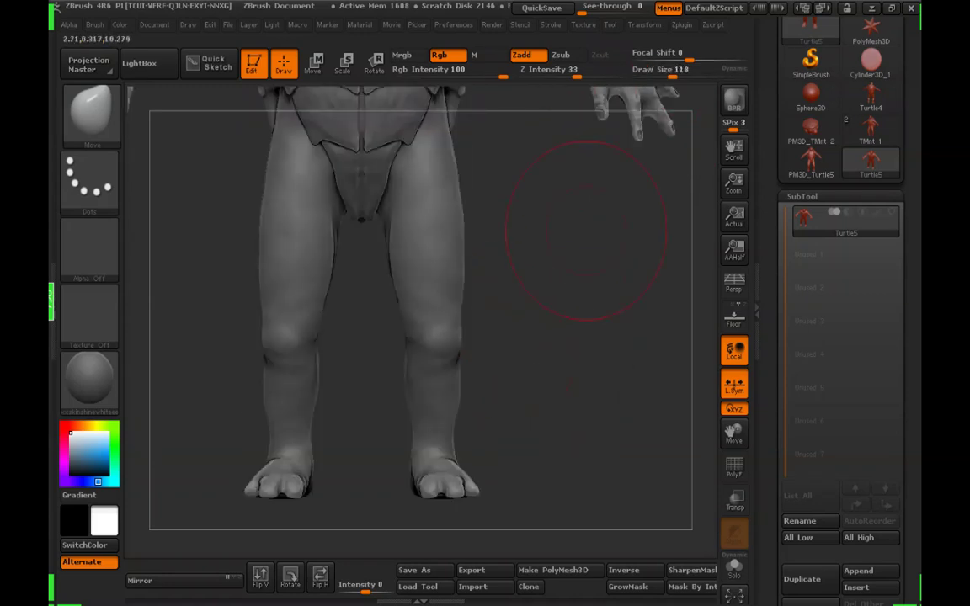
pyautogui.moveTo(671, 75); pyautogui.dragTo(660, 75)
pyautogui.moveTo(539, 328); pyautogui.dragTo(648, 330)
pyautogui.moveTo(413, 300); pyautogui.dragTo(520, 353)
pyautogui.keyDown('alt'); pyautogui.moveTo(630, 310); pyautogui.dragTo(617, 385); pyautogui.keyUp('alt')
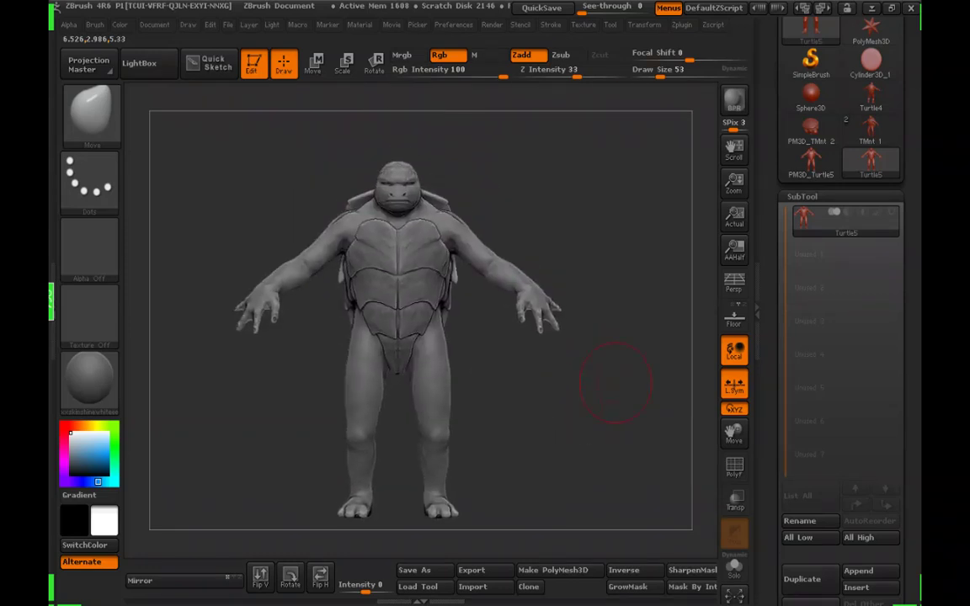
# Save the sculpt as Turtle5.ztl in the Zbrush Hangout #3 folder, overwriting the existing file
pyautogui.moveTo(772, 244); pyautogui.dragTo(772, 421)
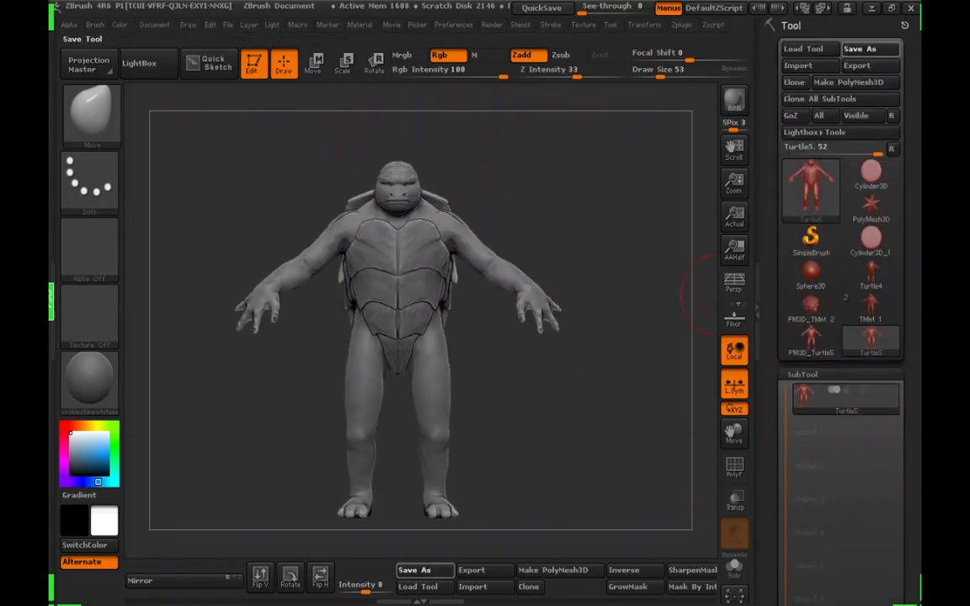
pyautogui.click(860, 48)
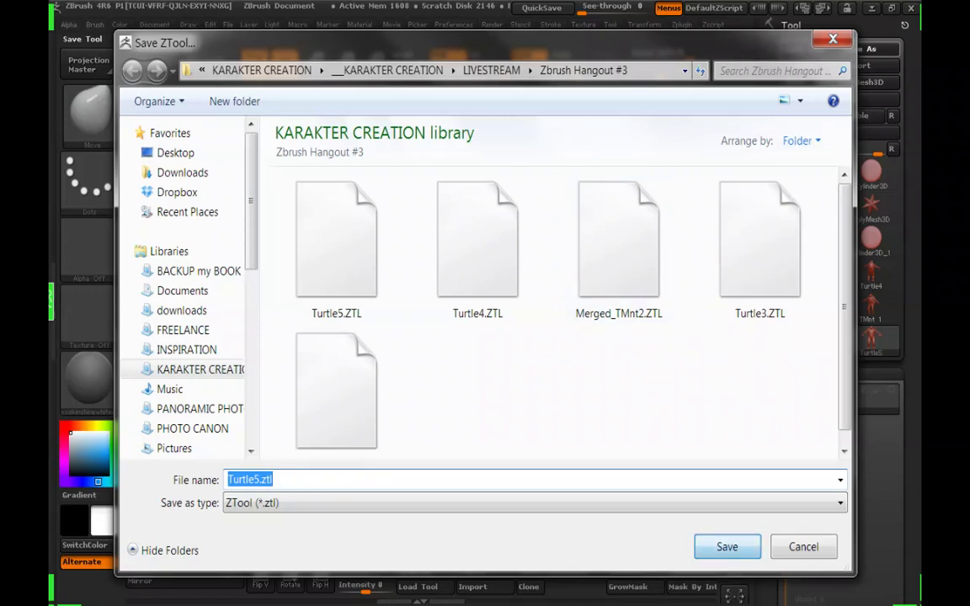
pyautogui.press('Return')
pyautogui.click(541, 315)
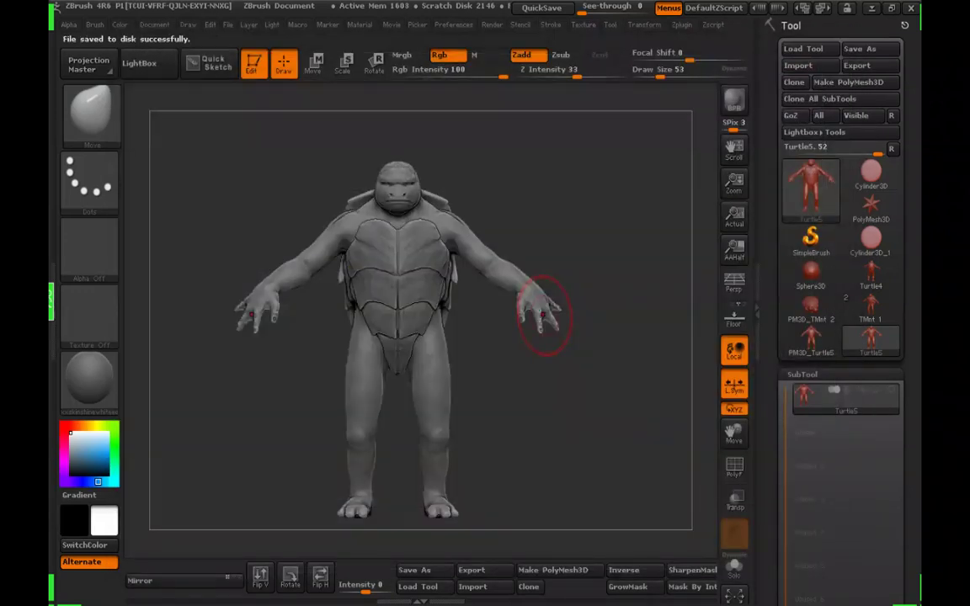
# Reduce the Move brush's Draw Size to 42
pyautogui.moveTo(661, 73); pyautogui.dragTo(658, 74)
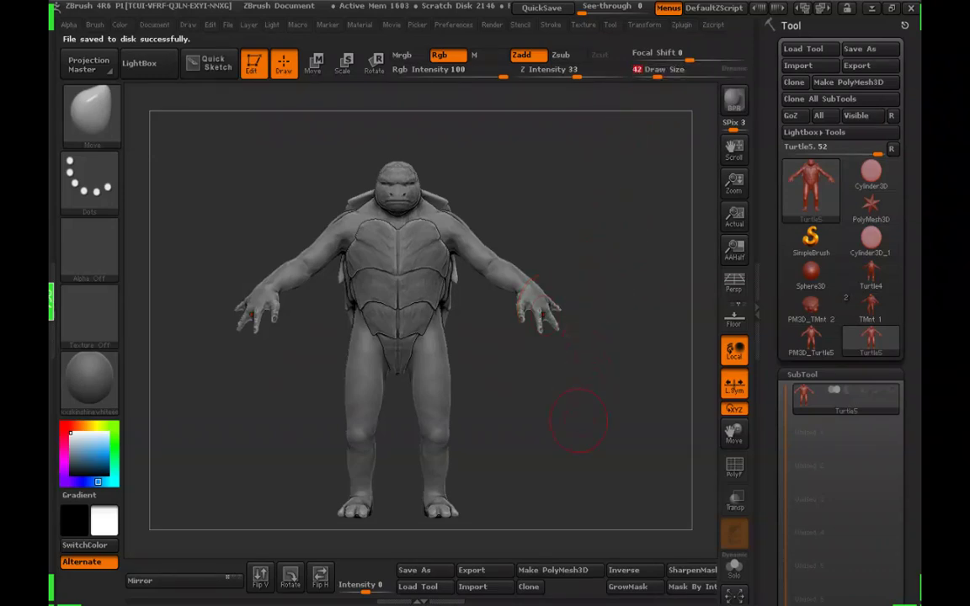